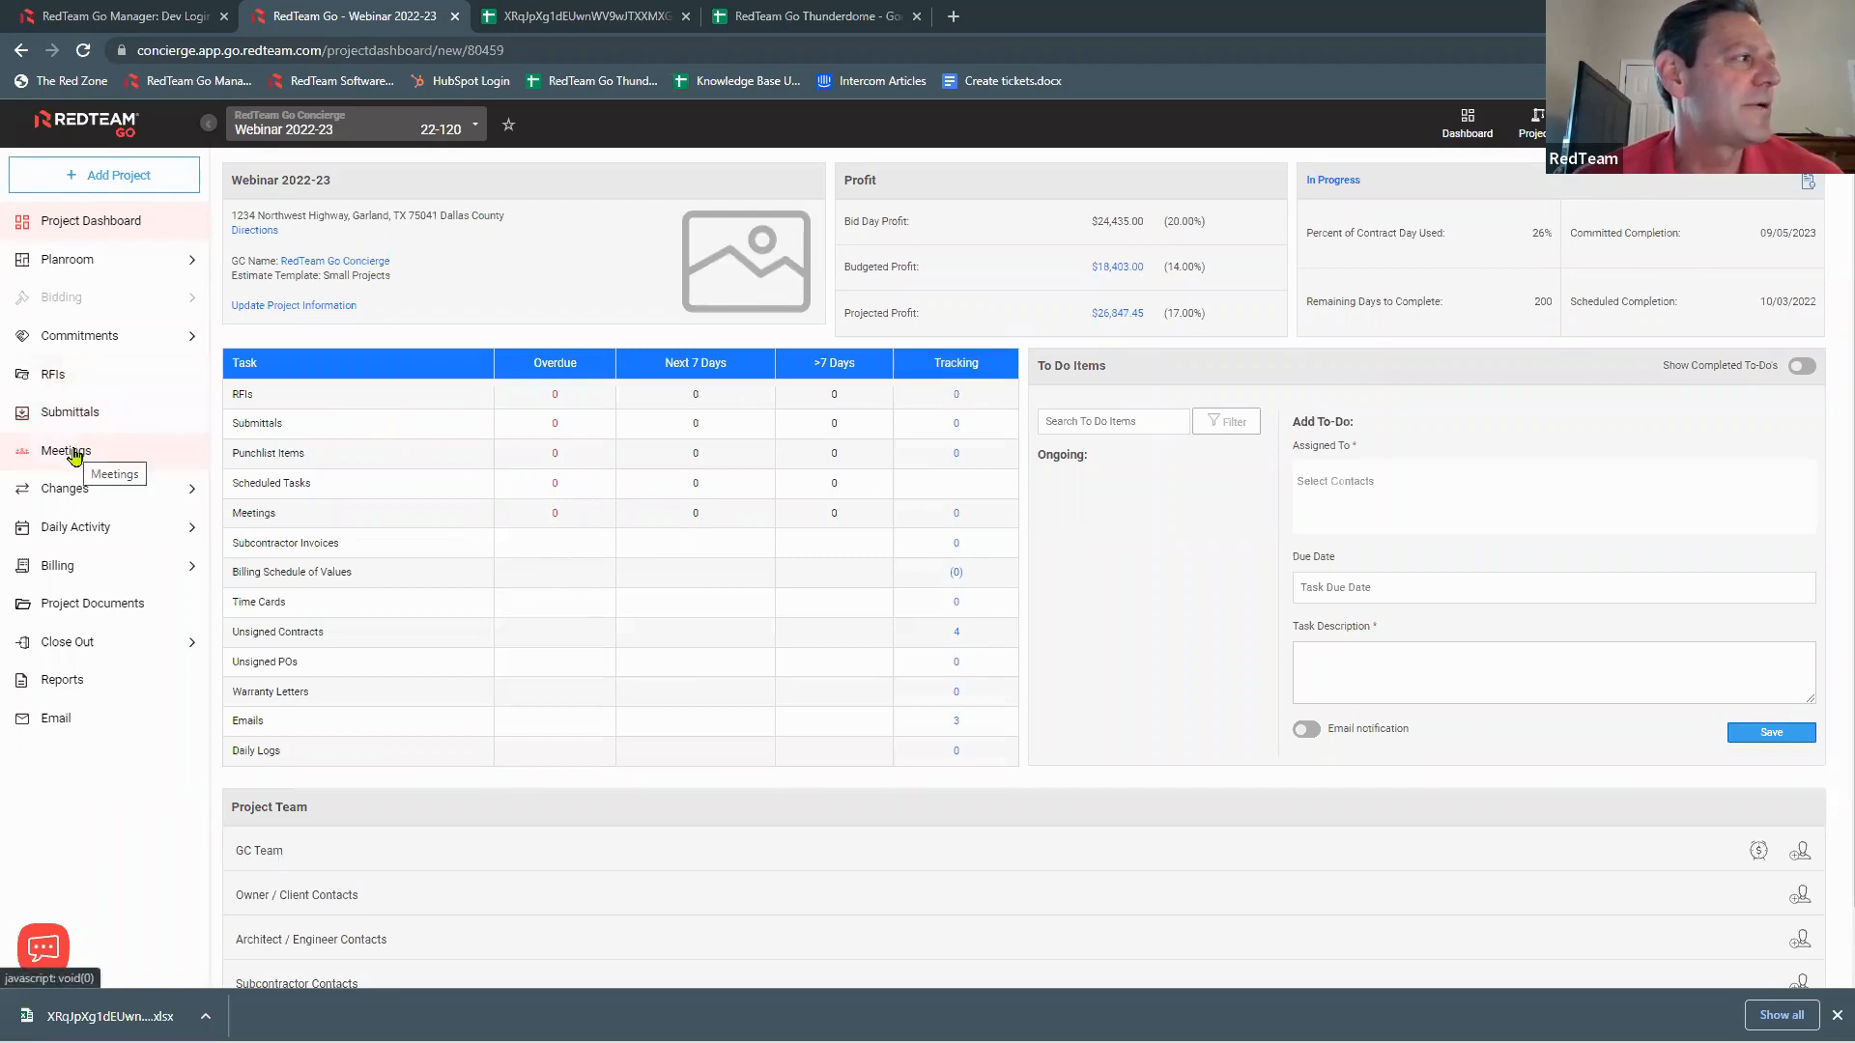
Step: Open the Webinar 2022-23 project, go to its RFI list, and show the list's check and print options
click(201, 128)
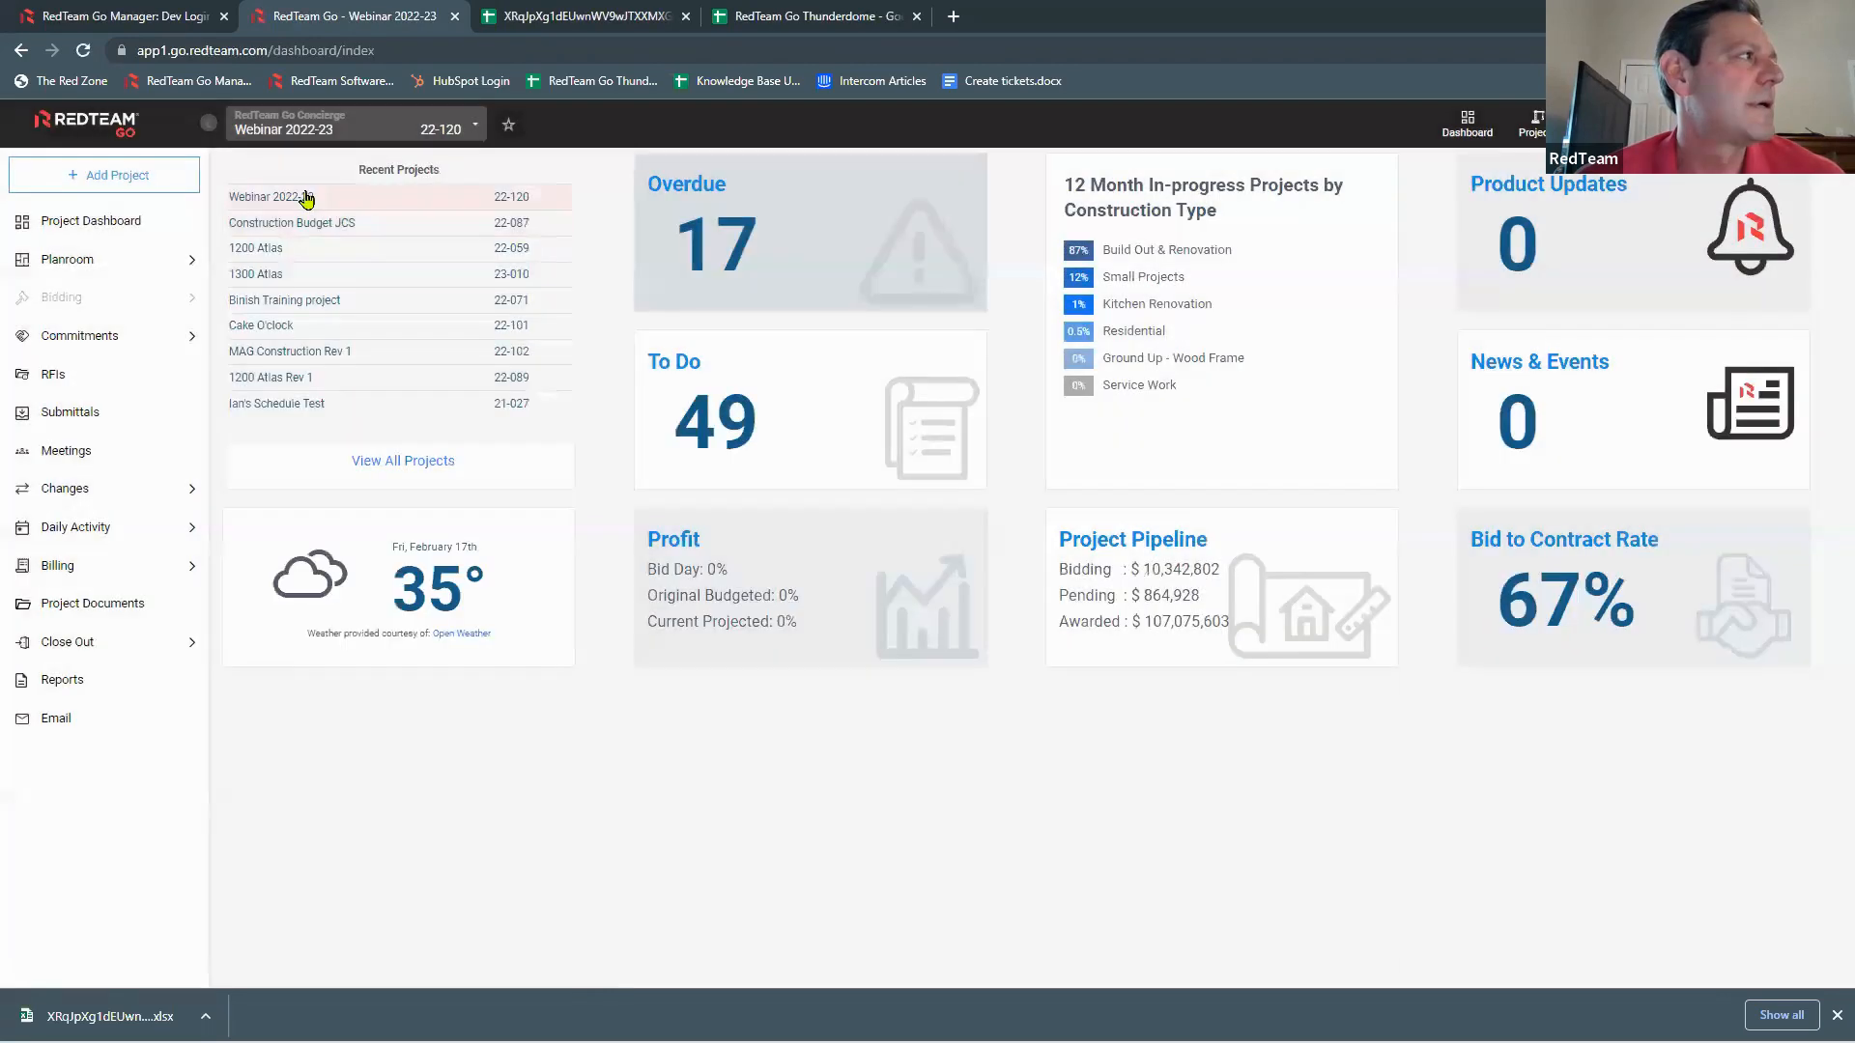
click(307, 198)
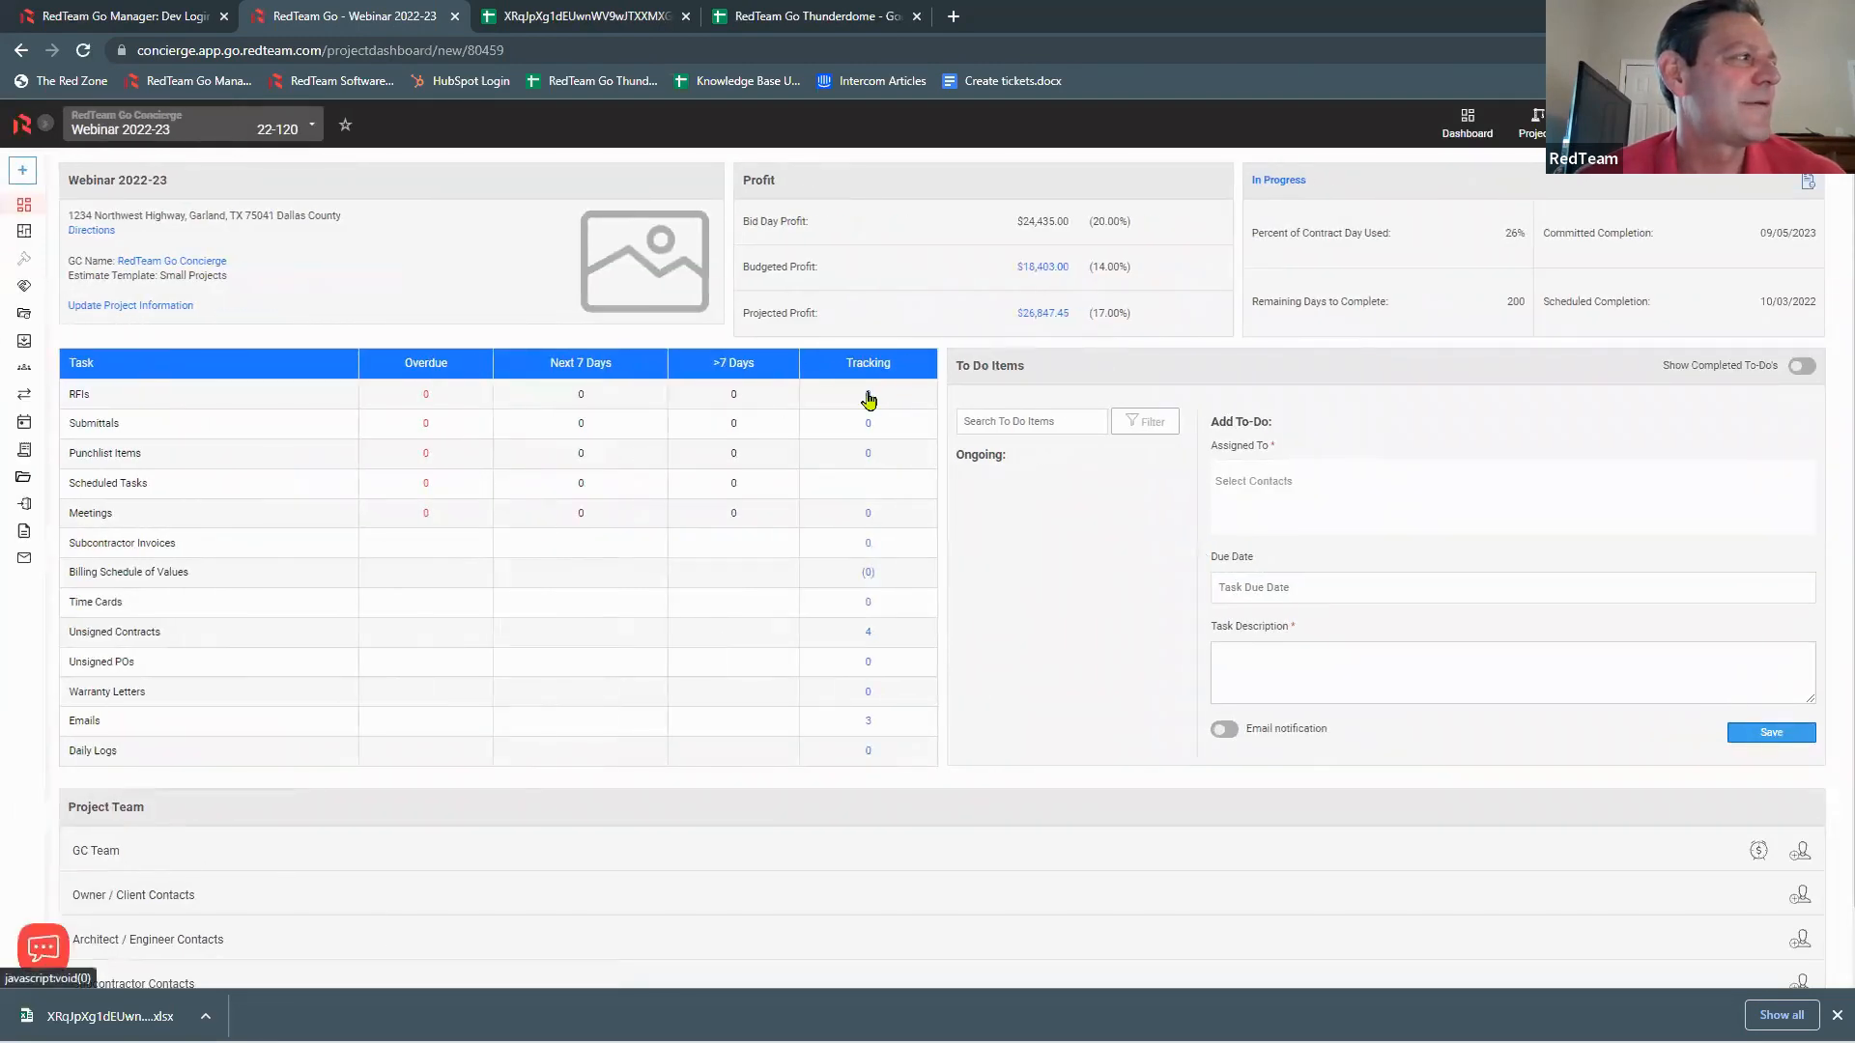
click(869, 400)
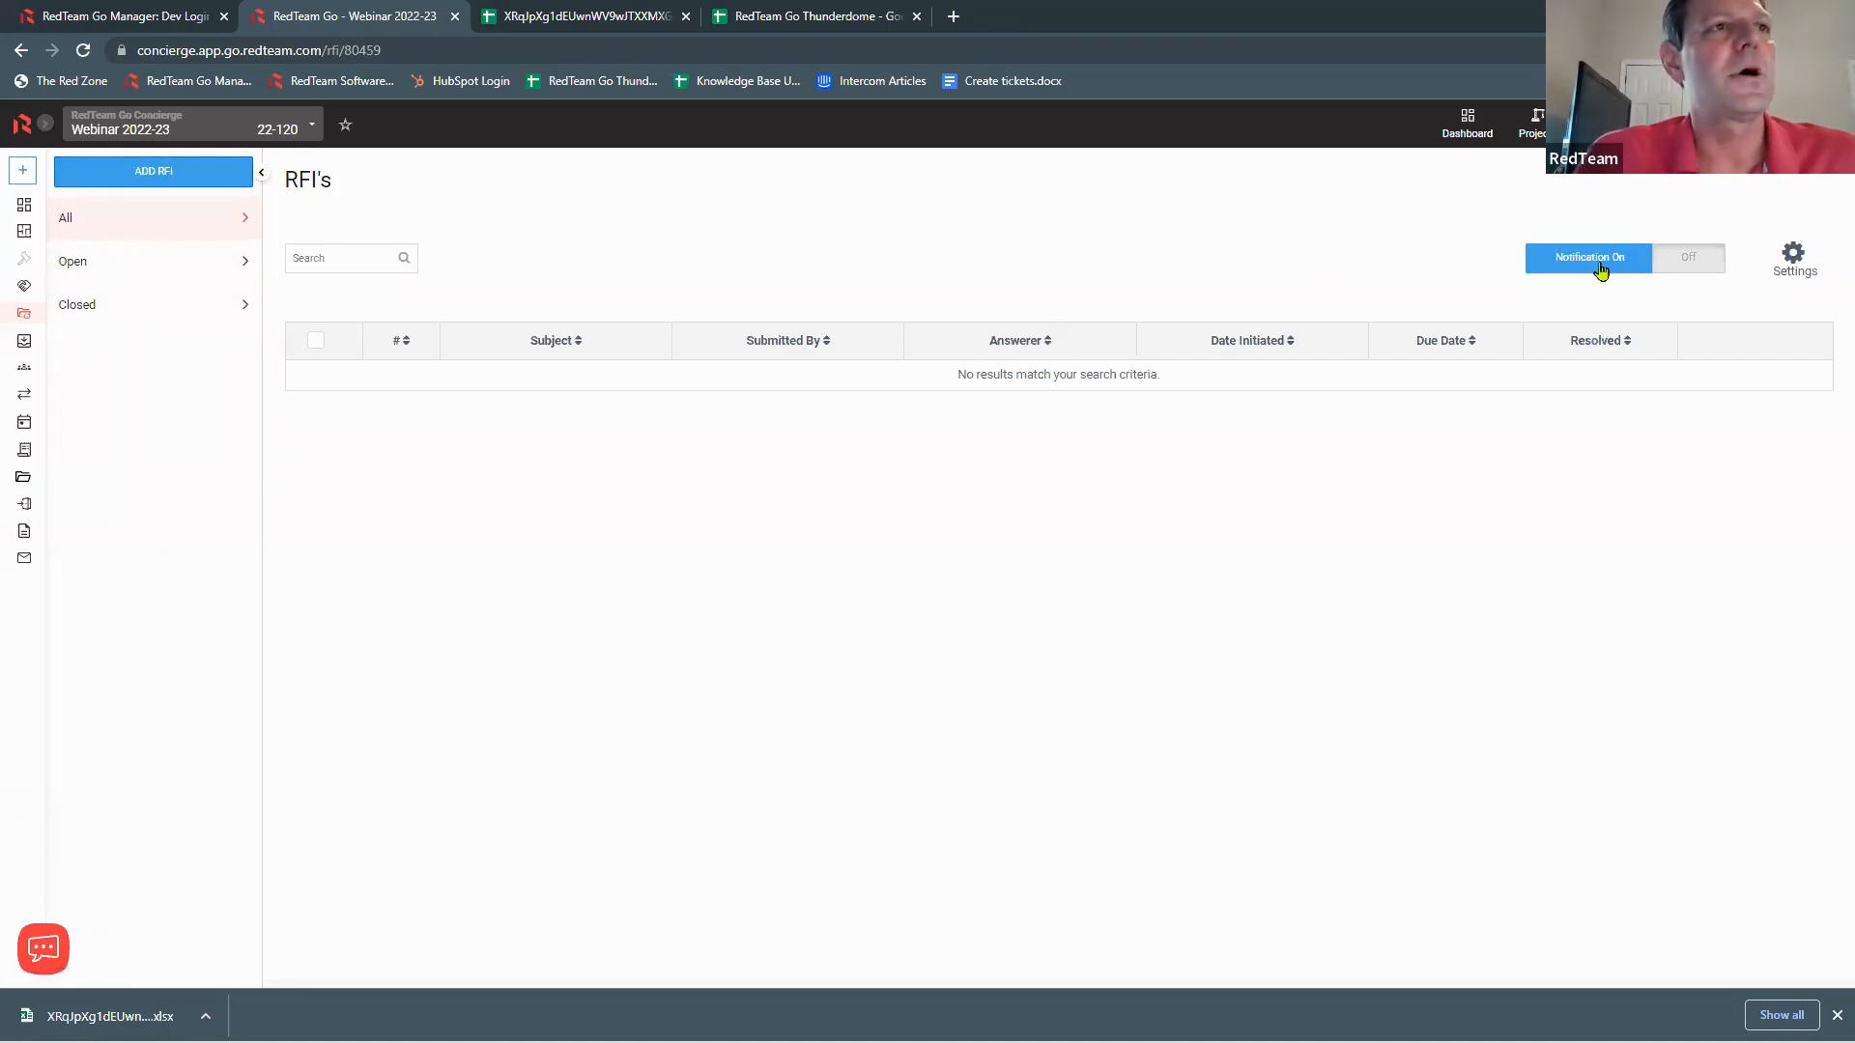
click(1793, 257)
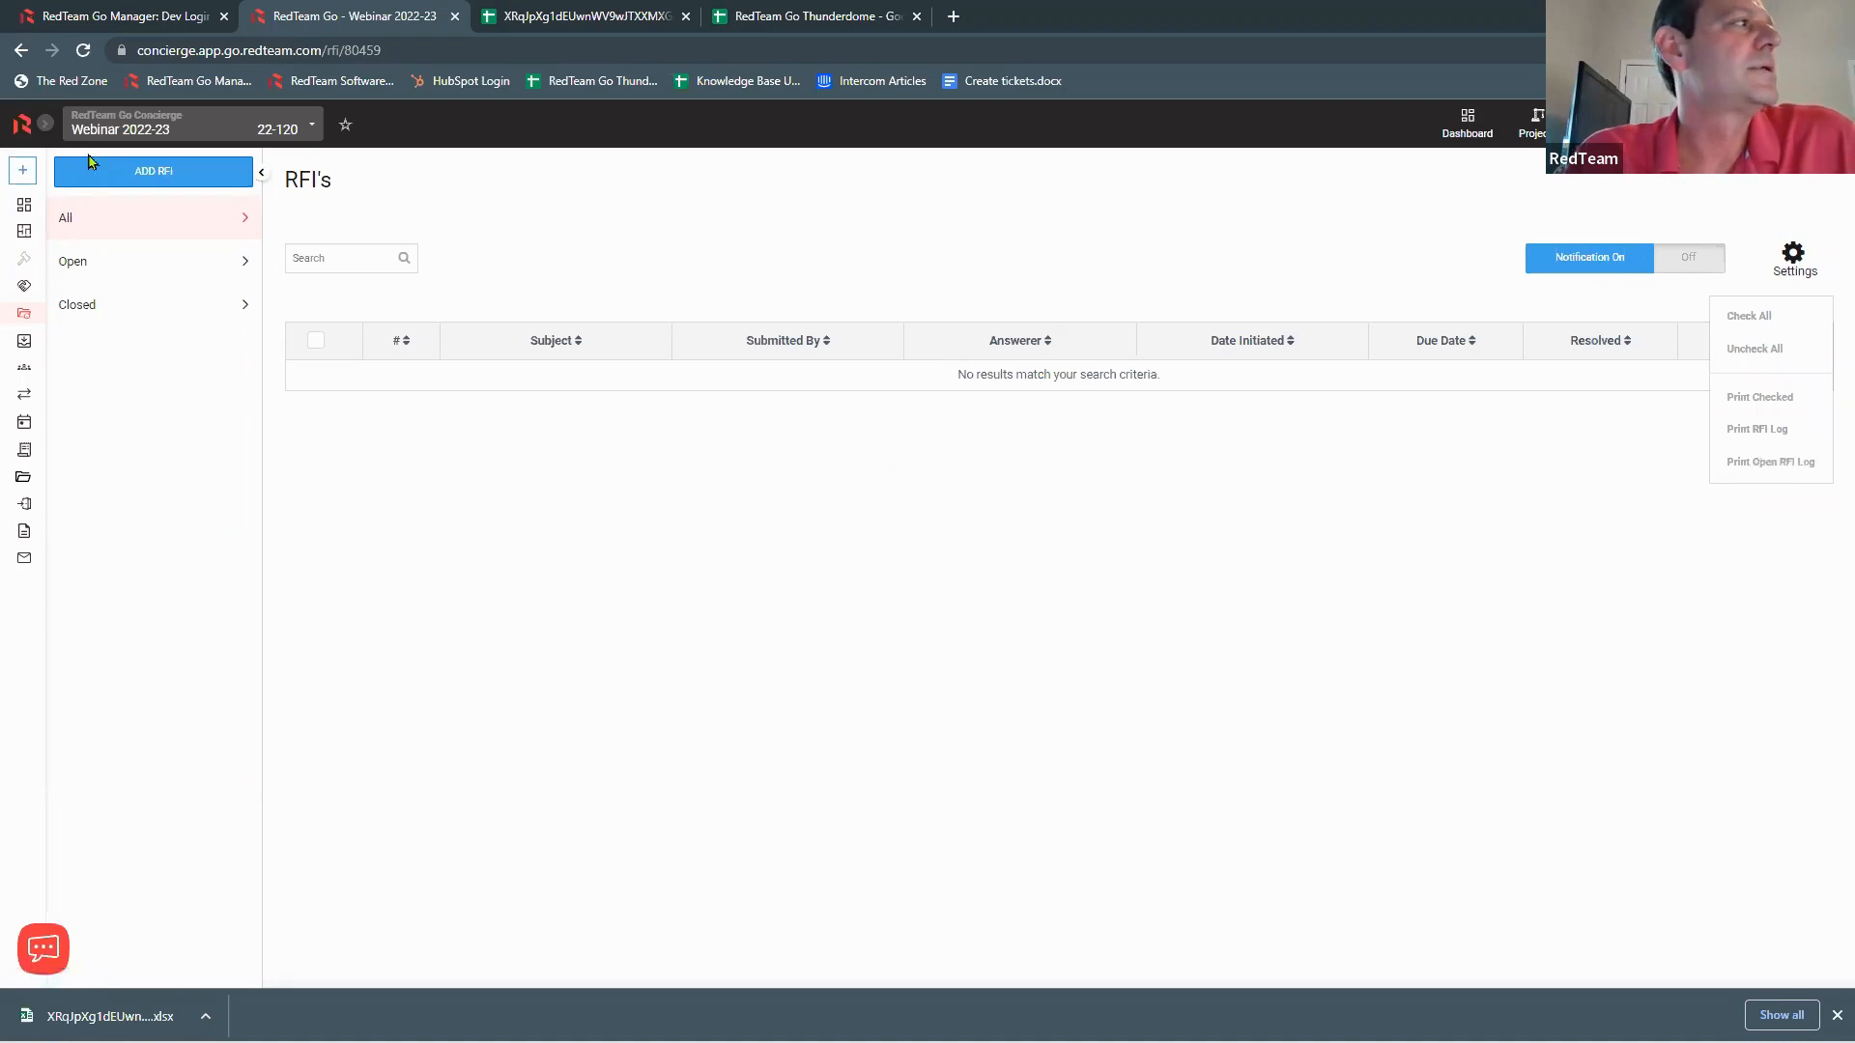
Step: Start a new RFI with the subject "Chip color", RFI date 02/17/2023 and due date 02/24/2023
click(113, 177)
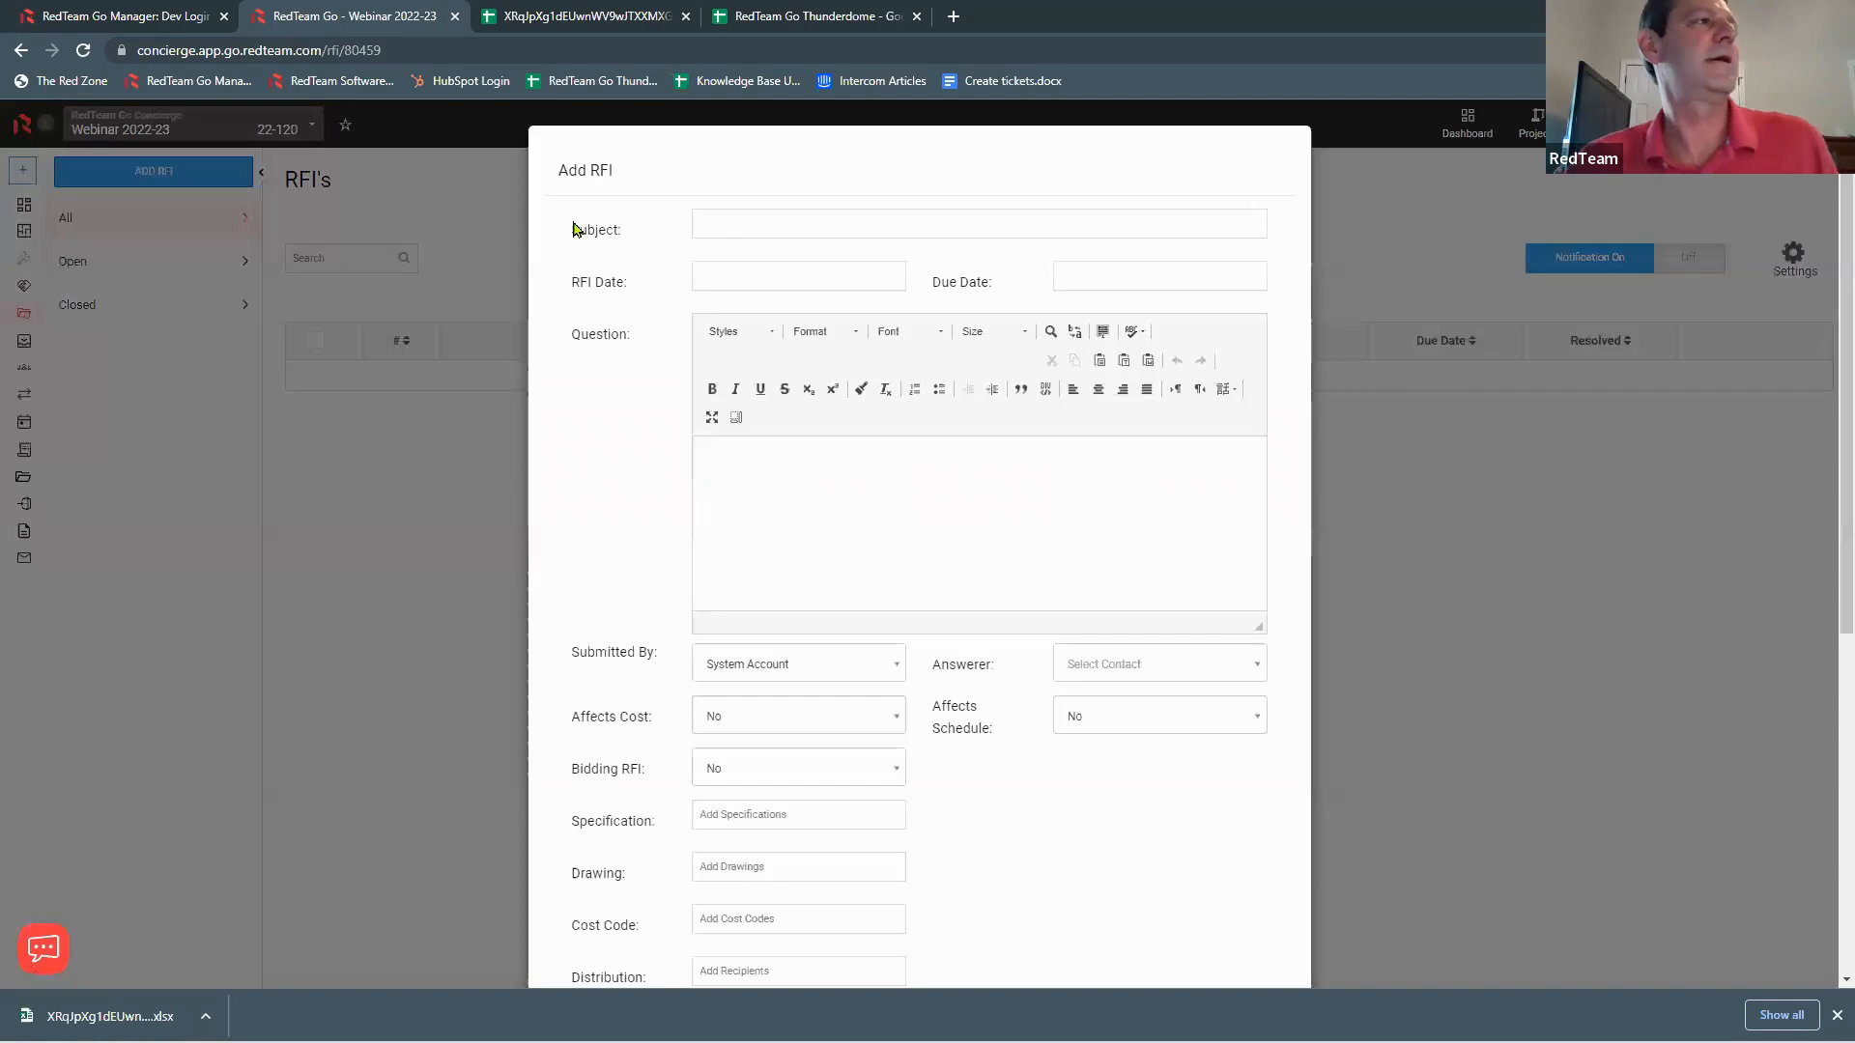
click(736, 221)
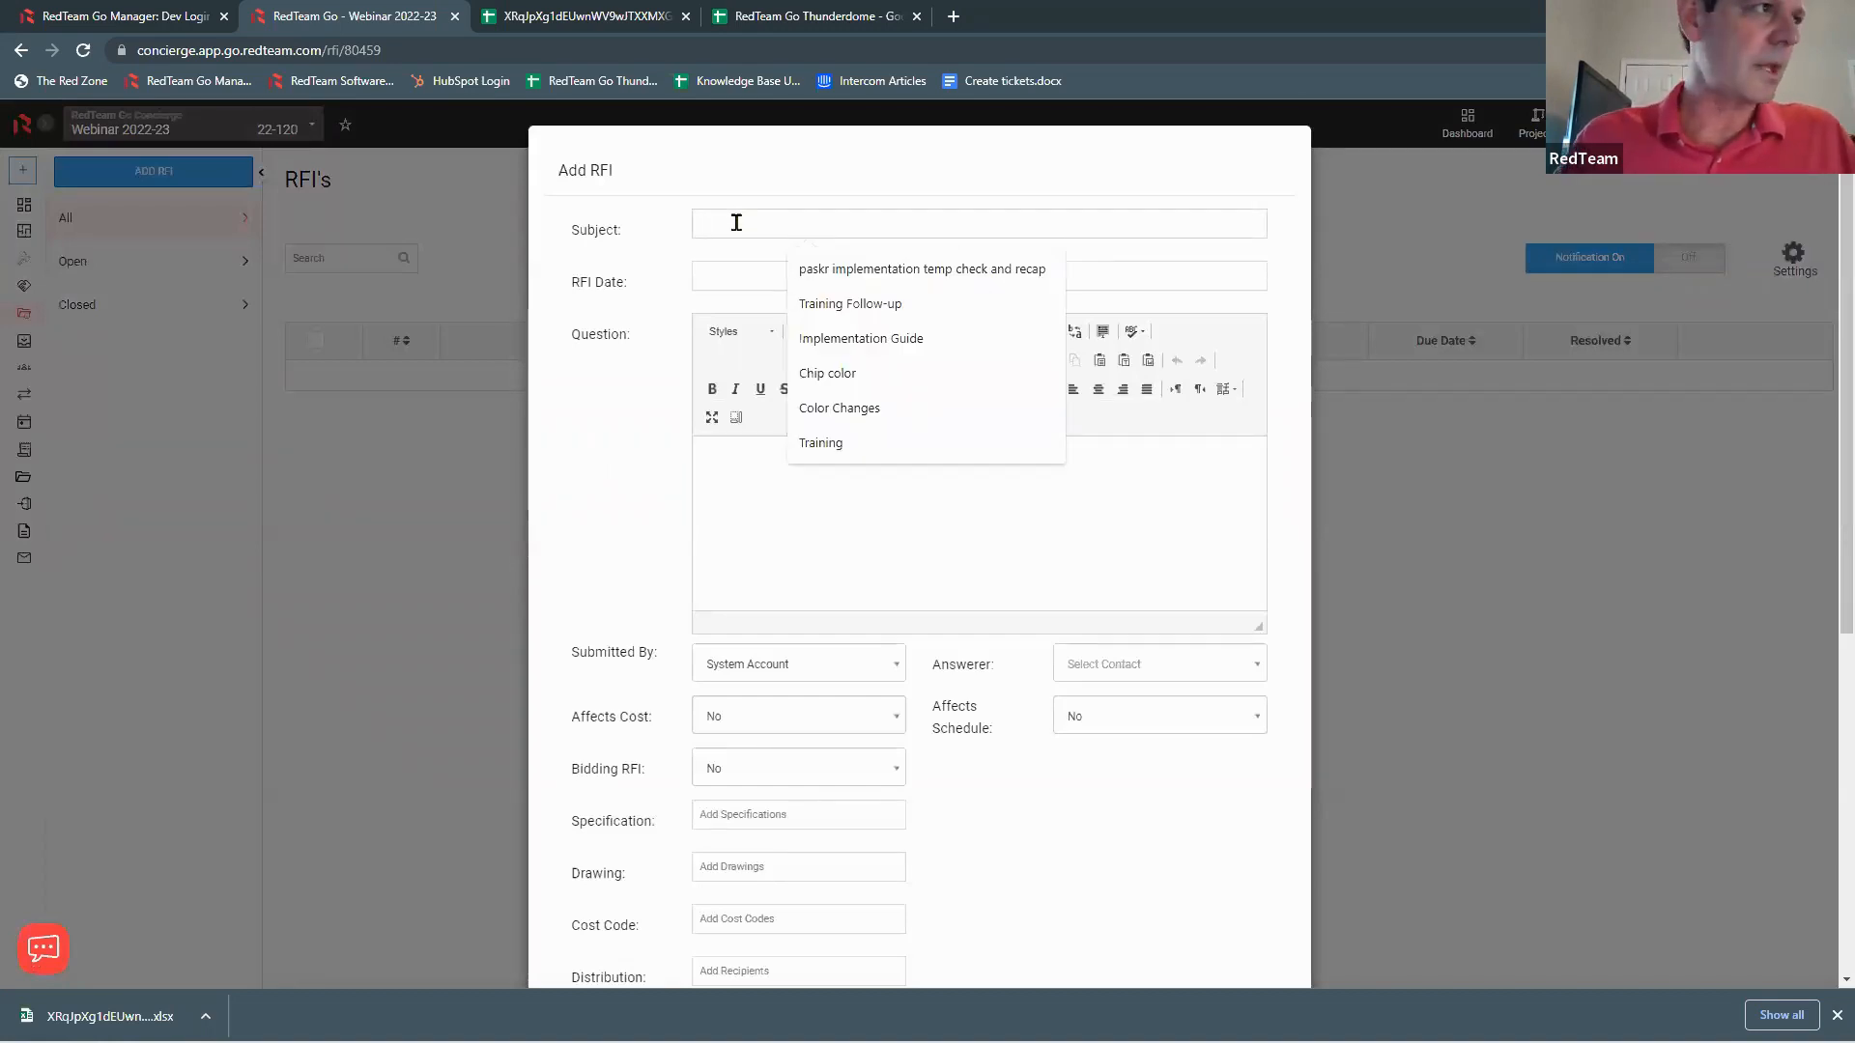
click(840, 379)
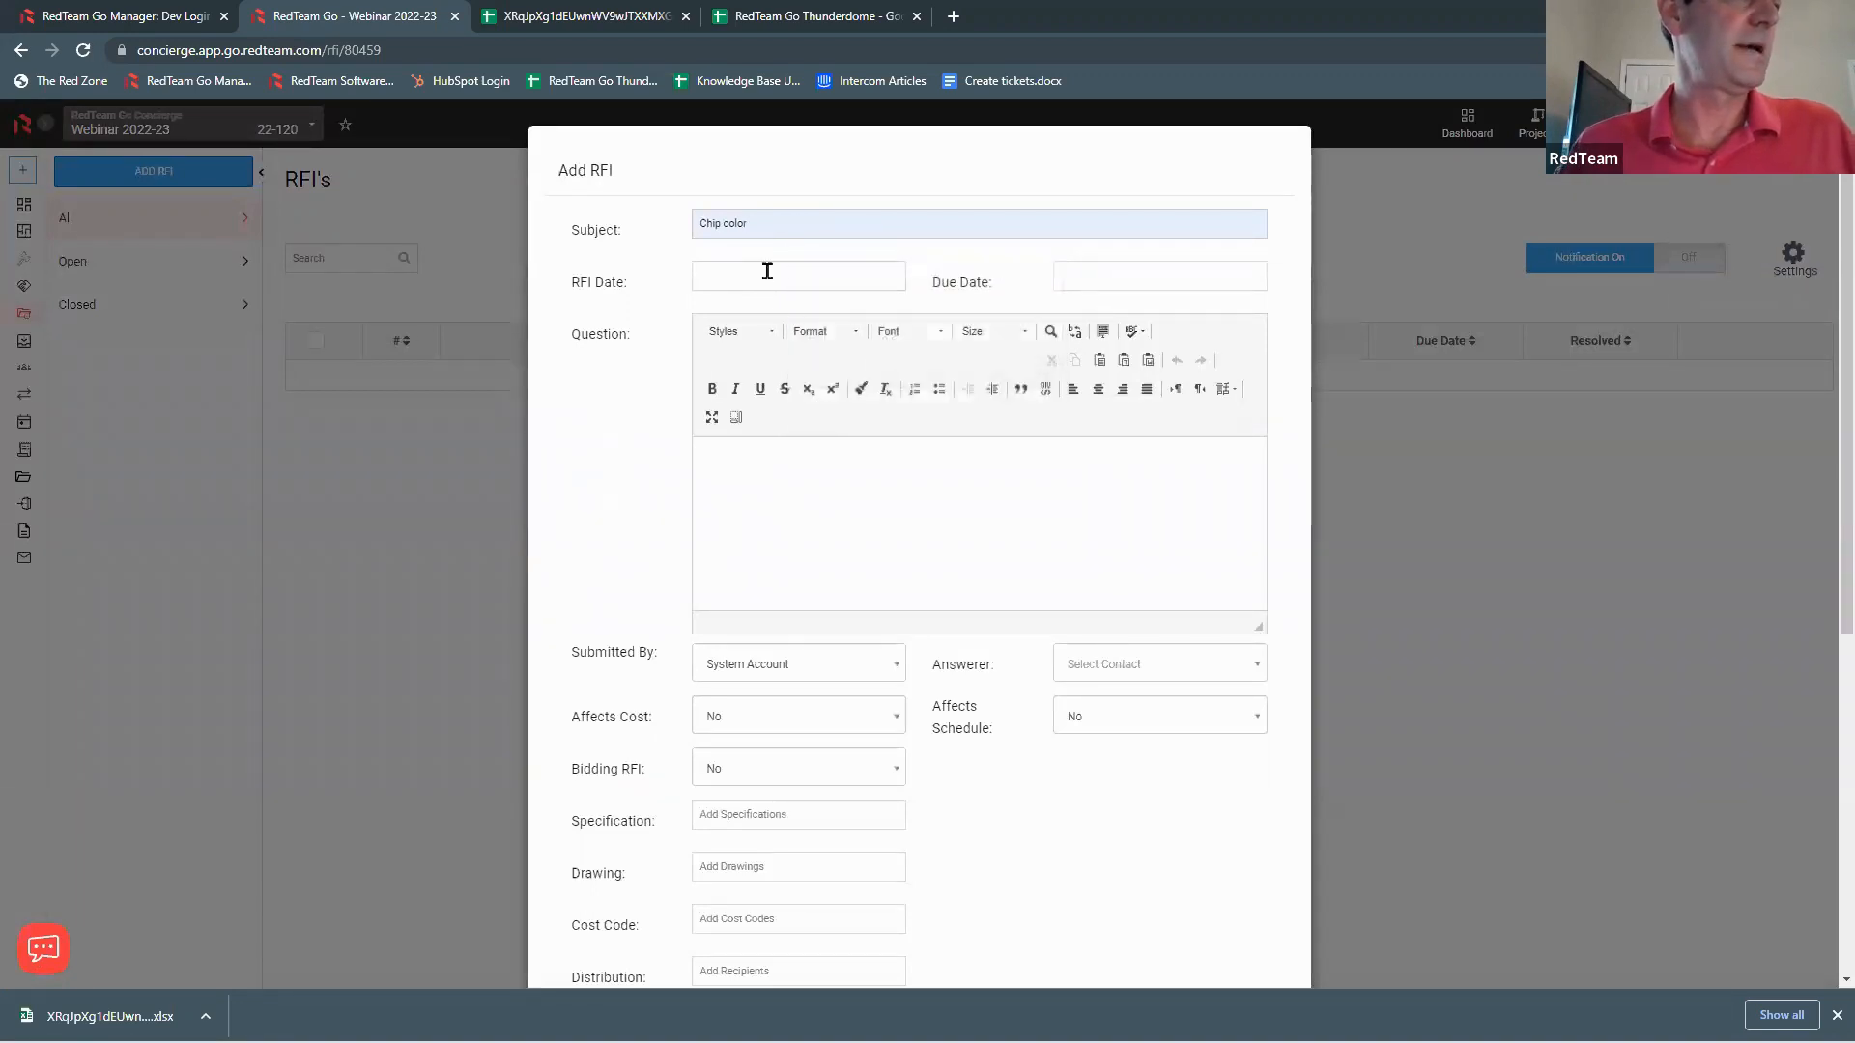
click(768, 272)
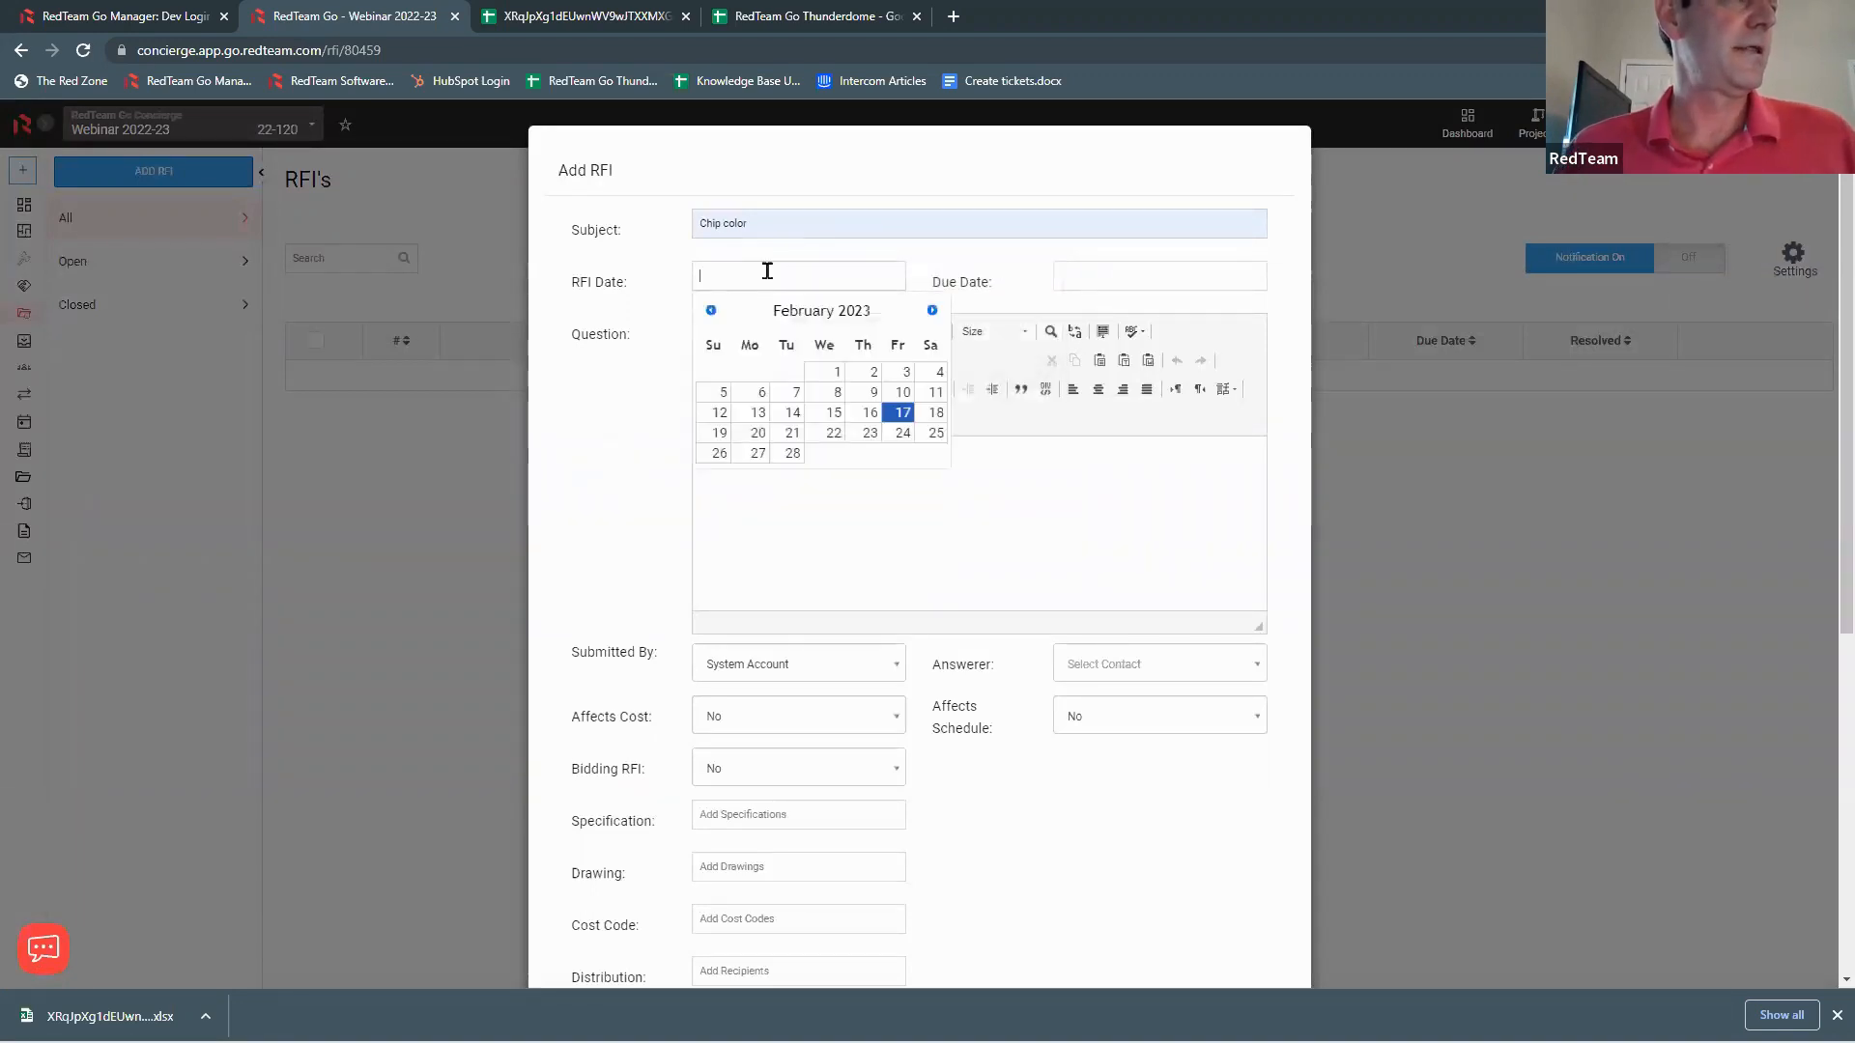
click(902, 413)
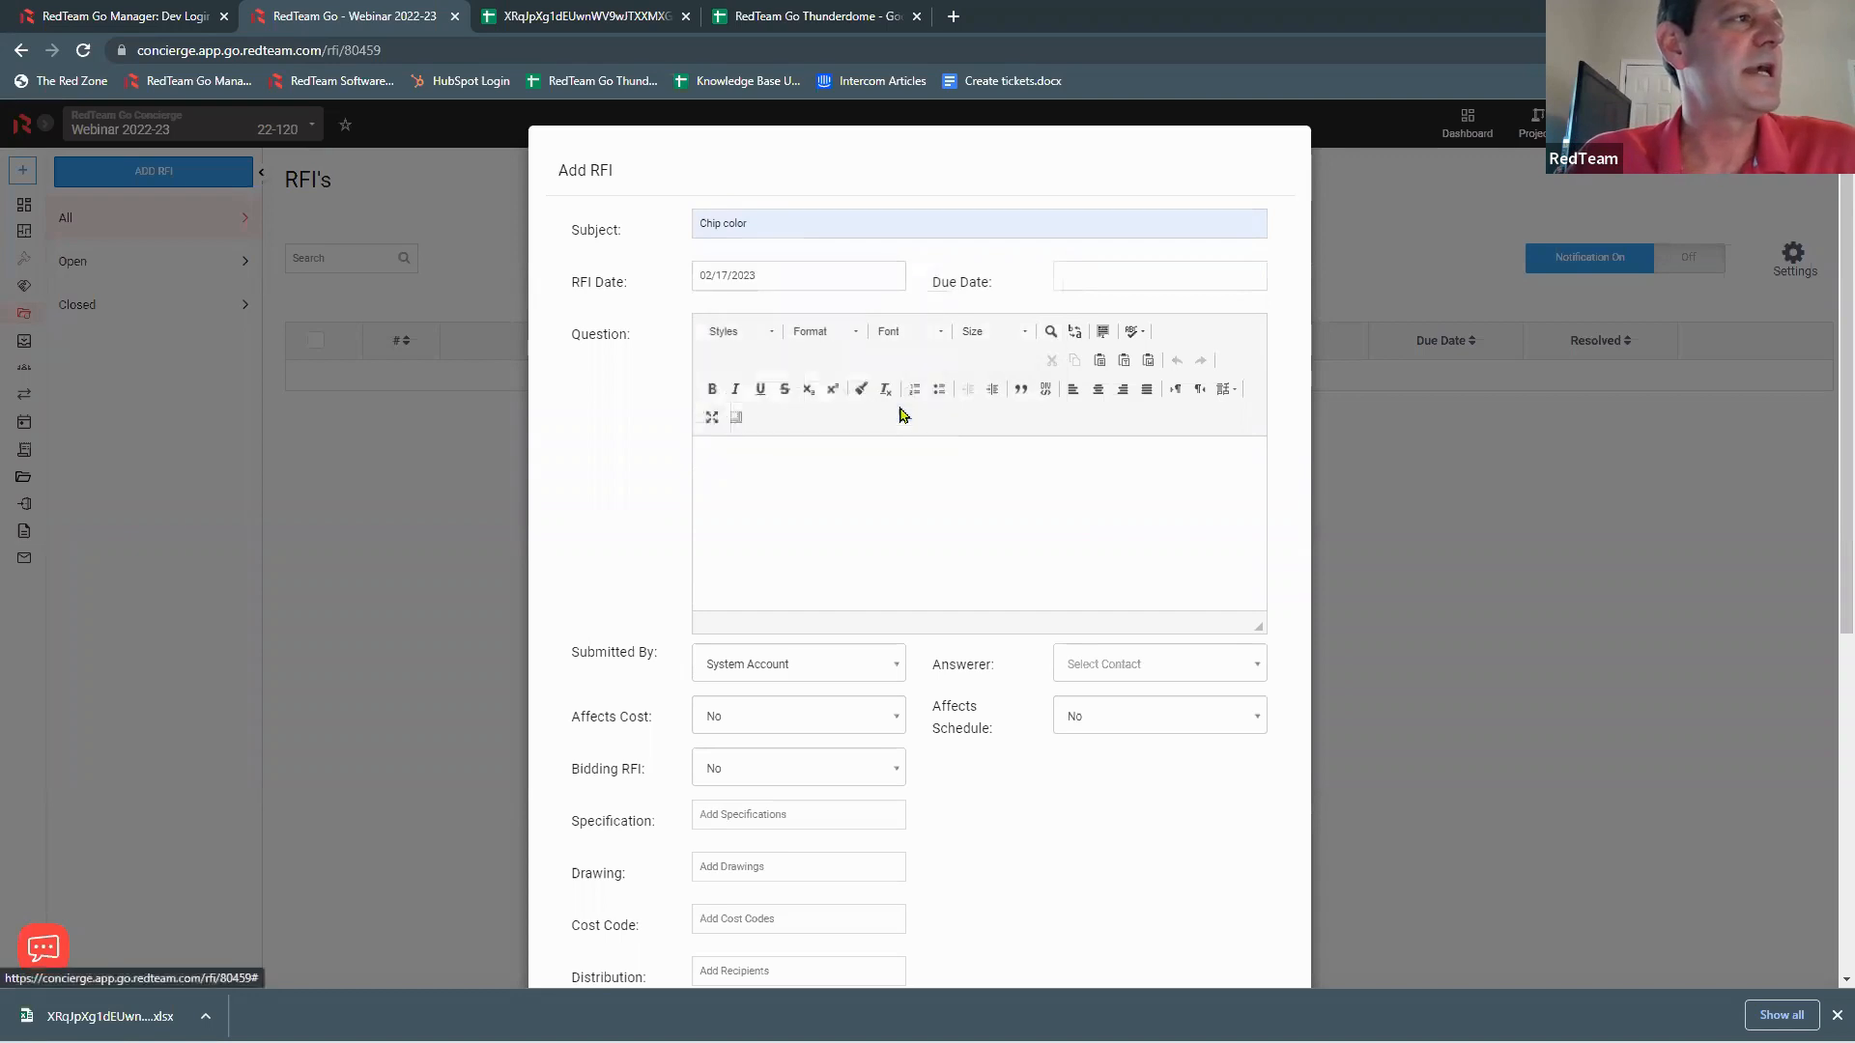
click(1184, 278)
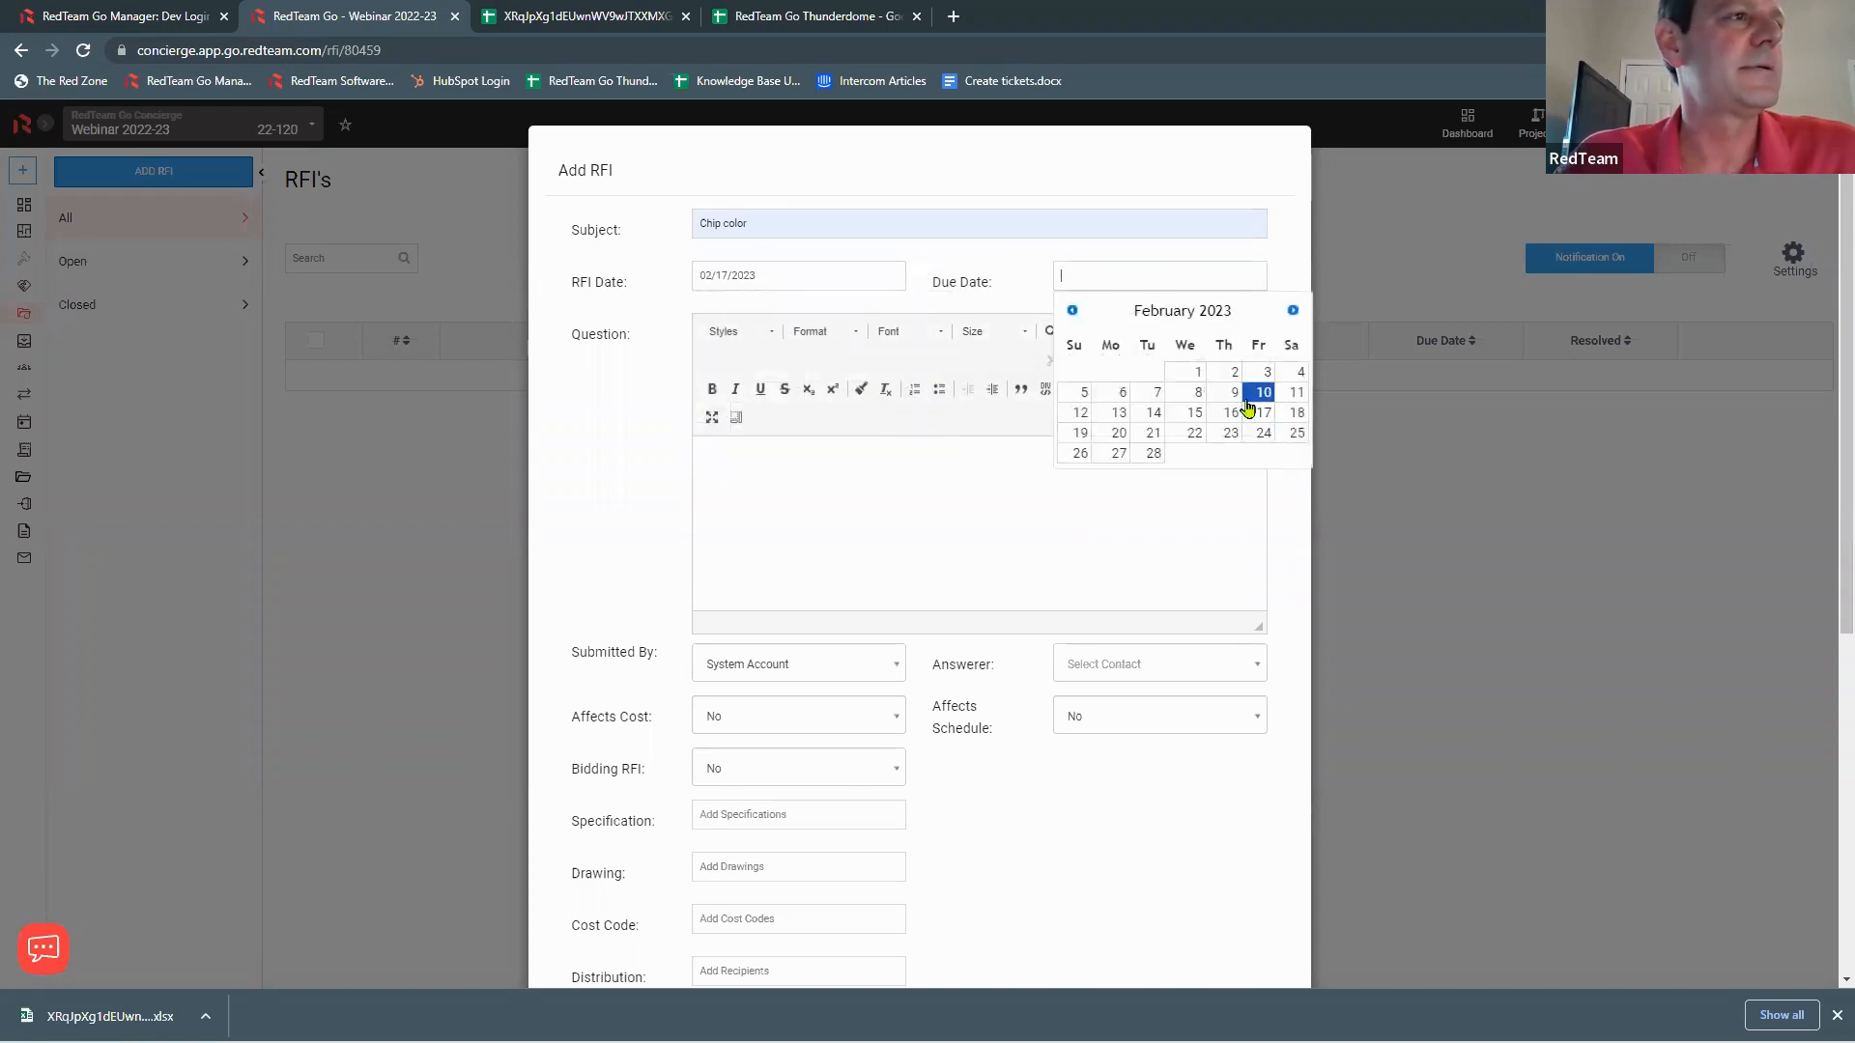
click(1254, 441)
Step: Write the RFI question "What color for the chips in the garage?"
click(999, 466)
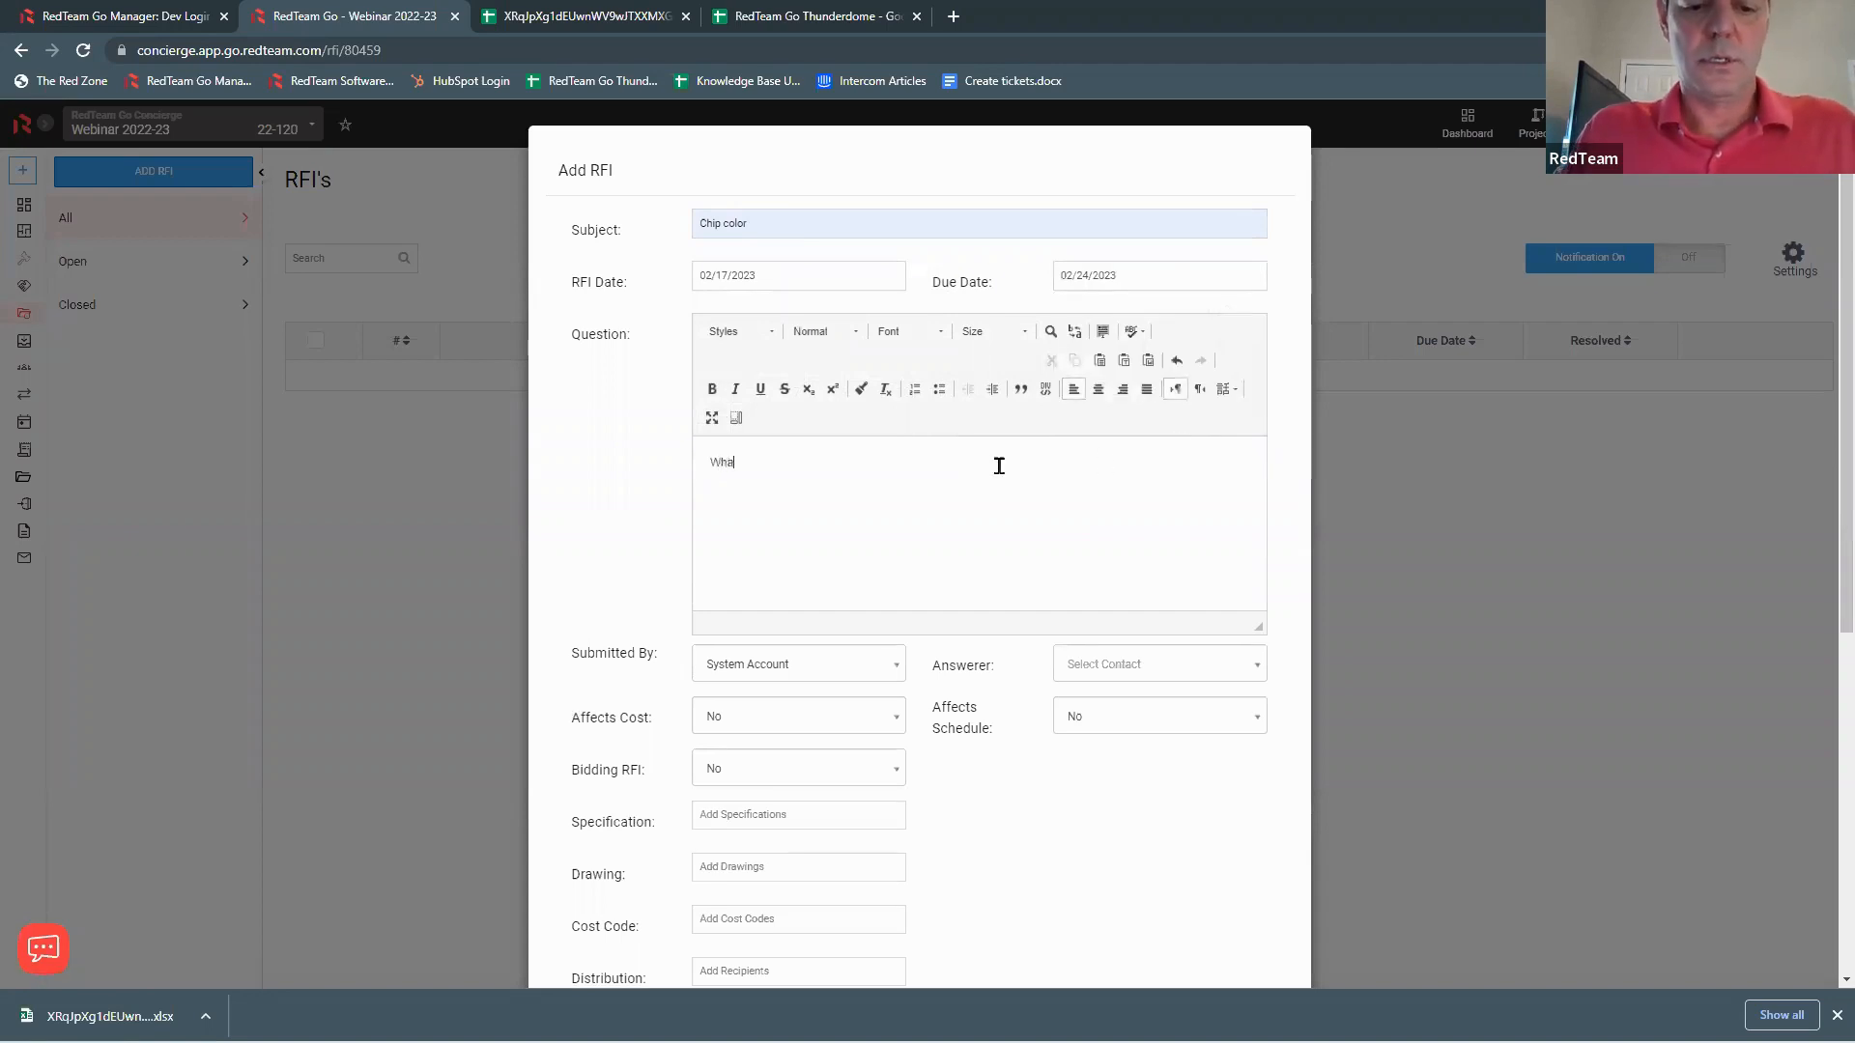
text(What coor for the chips)
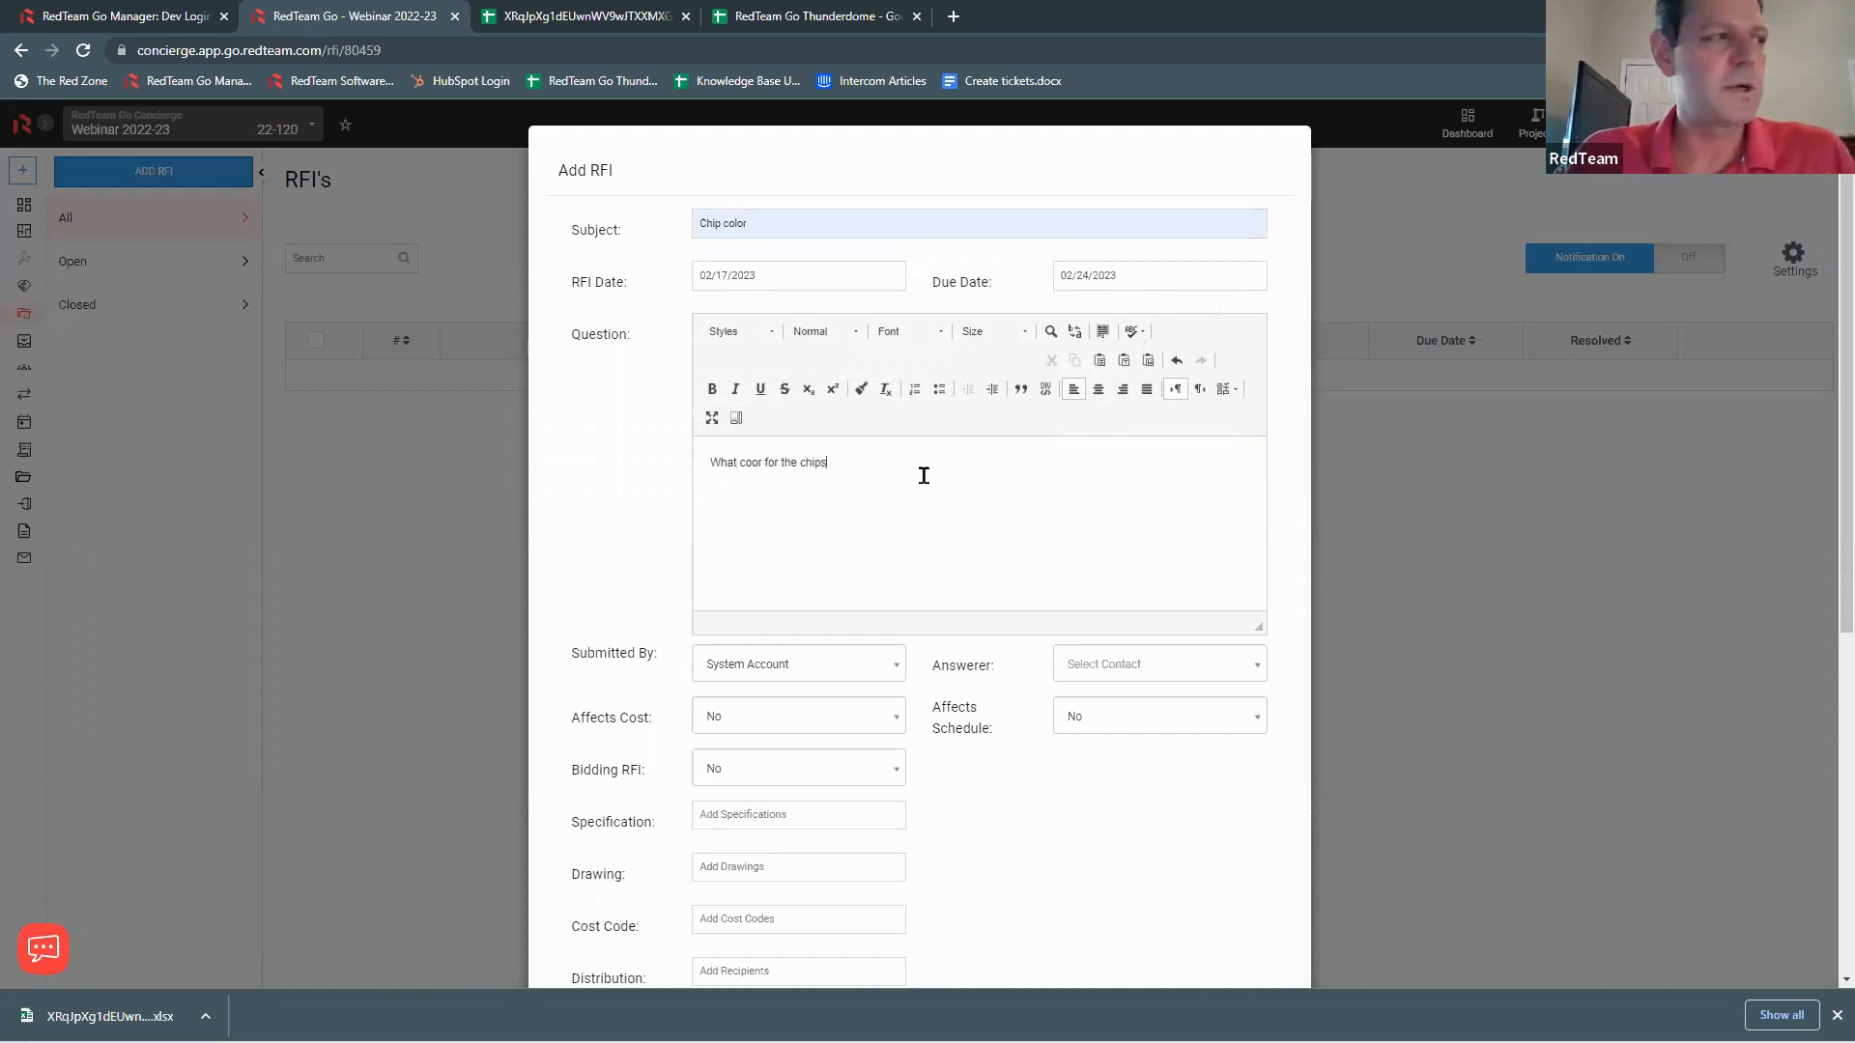
drag(751, 464, 761, 527)
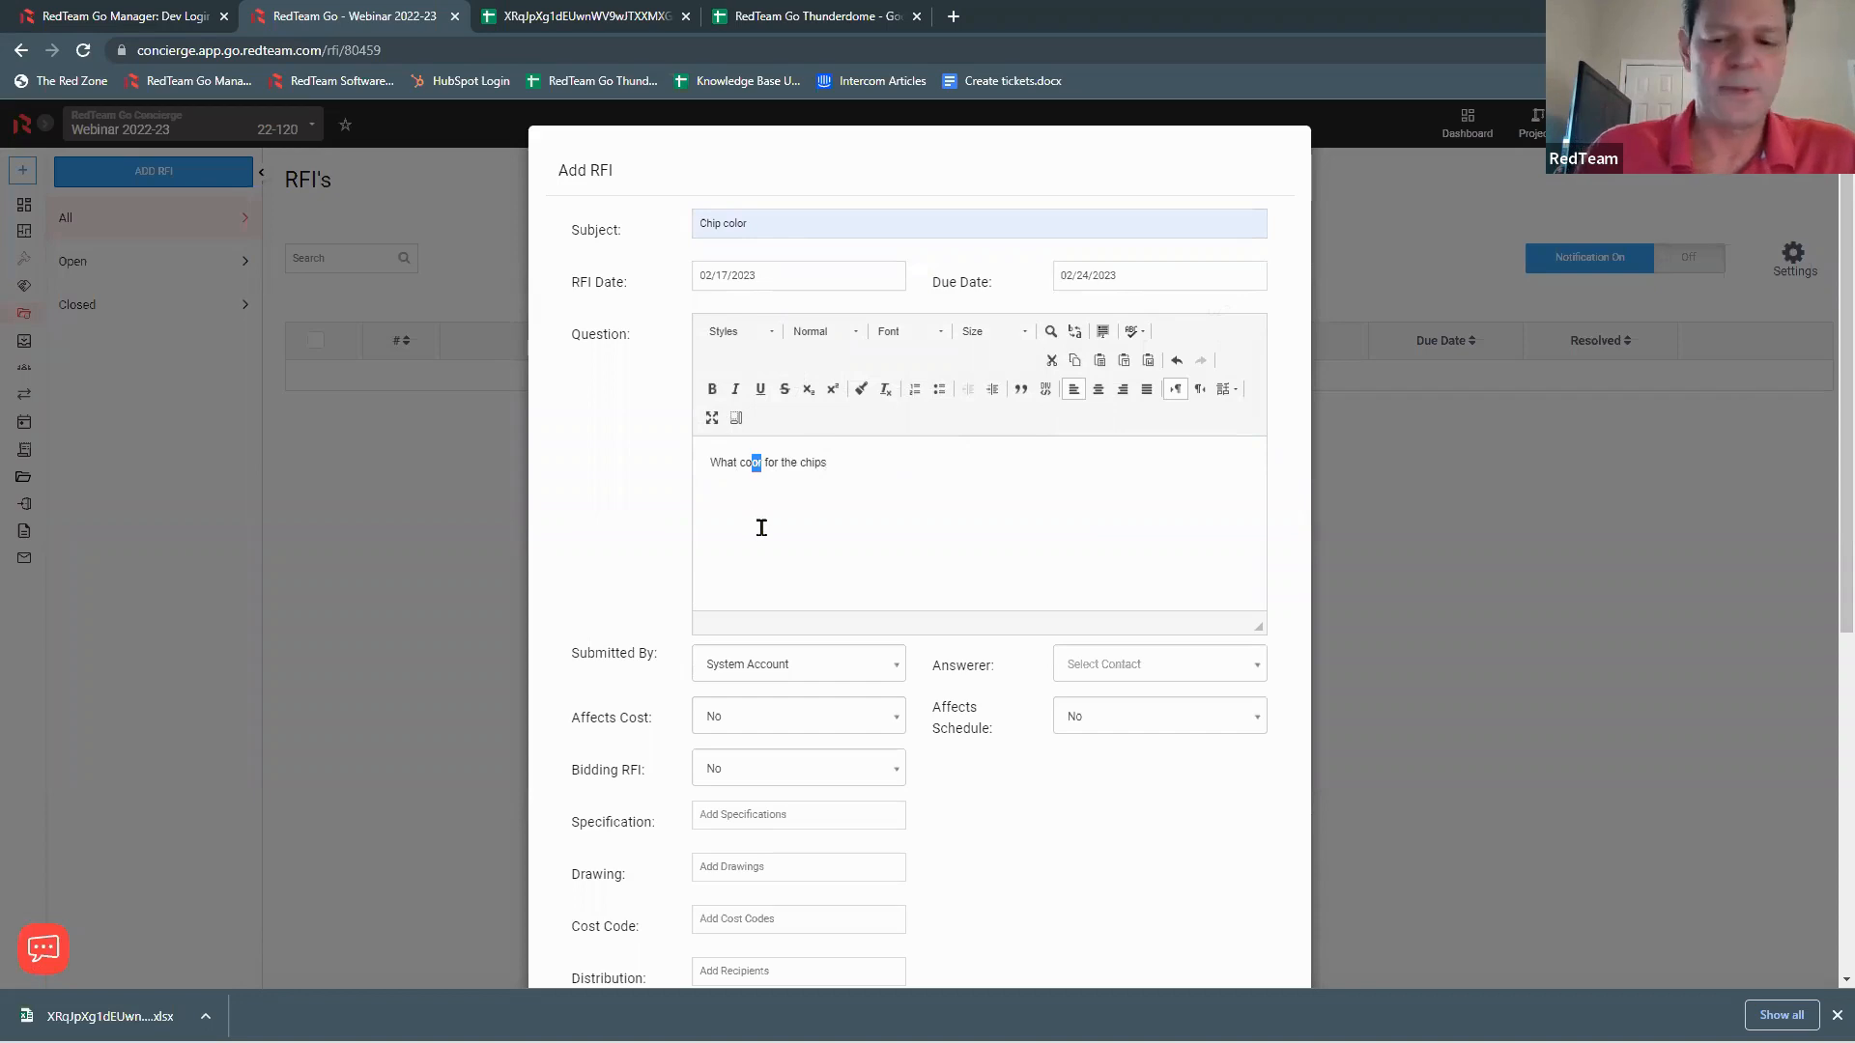
key(Left)
text(l)
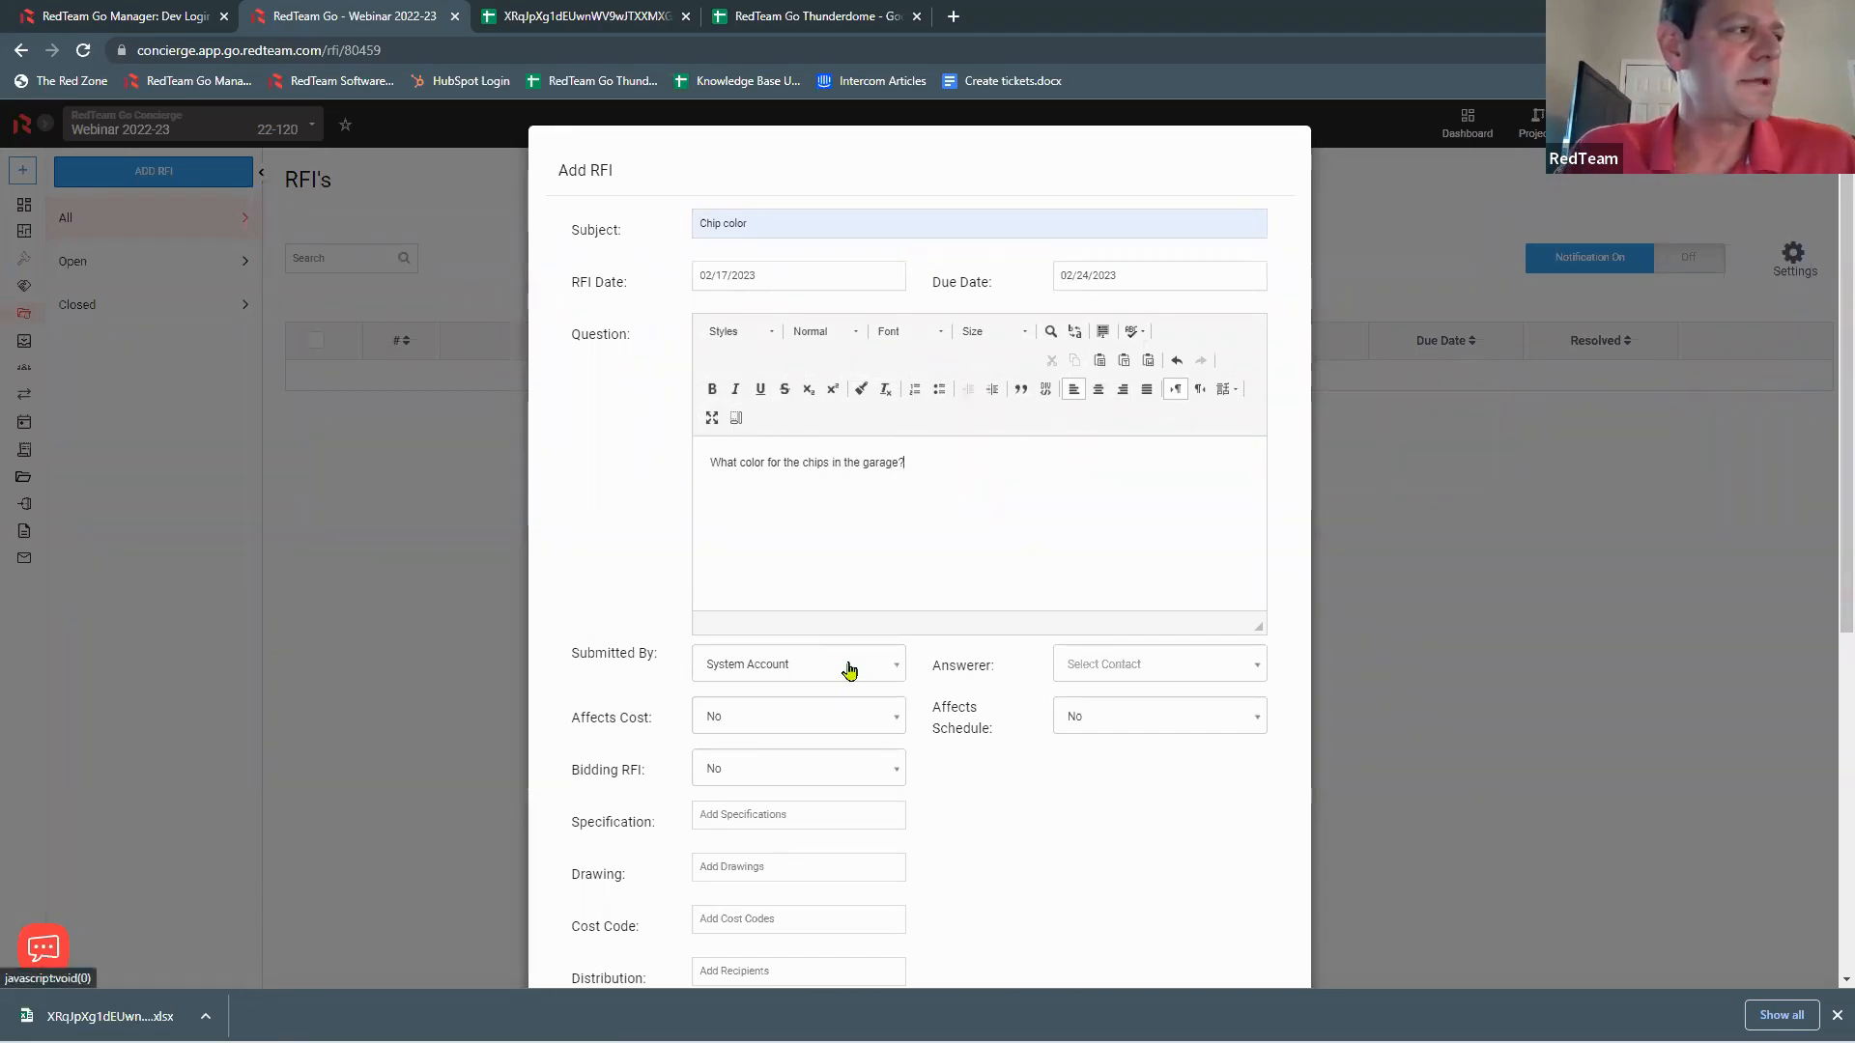
Step: Look through the project contacts and assign the architect contact as the RFI's answerer
click(1187, 673)
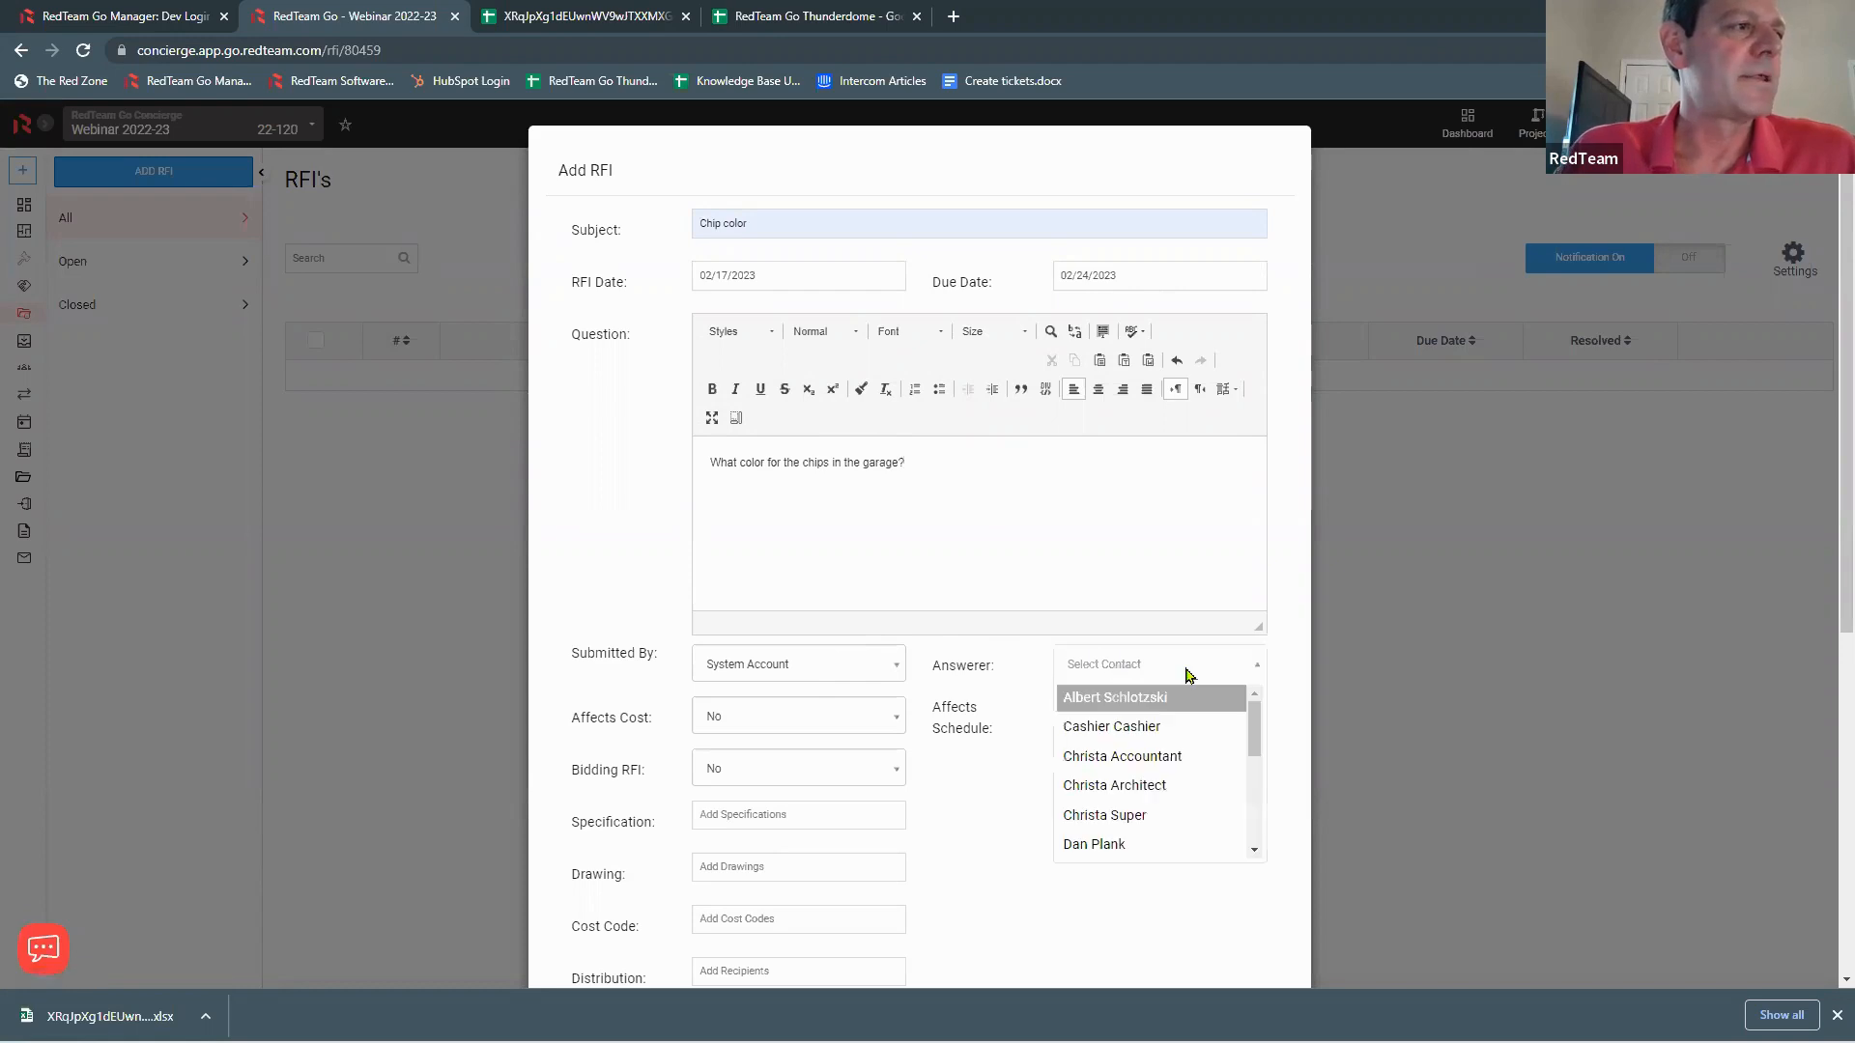
scroll(1183, 822, down, 1)
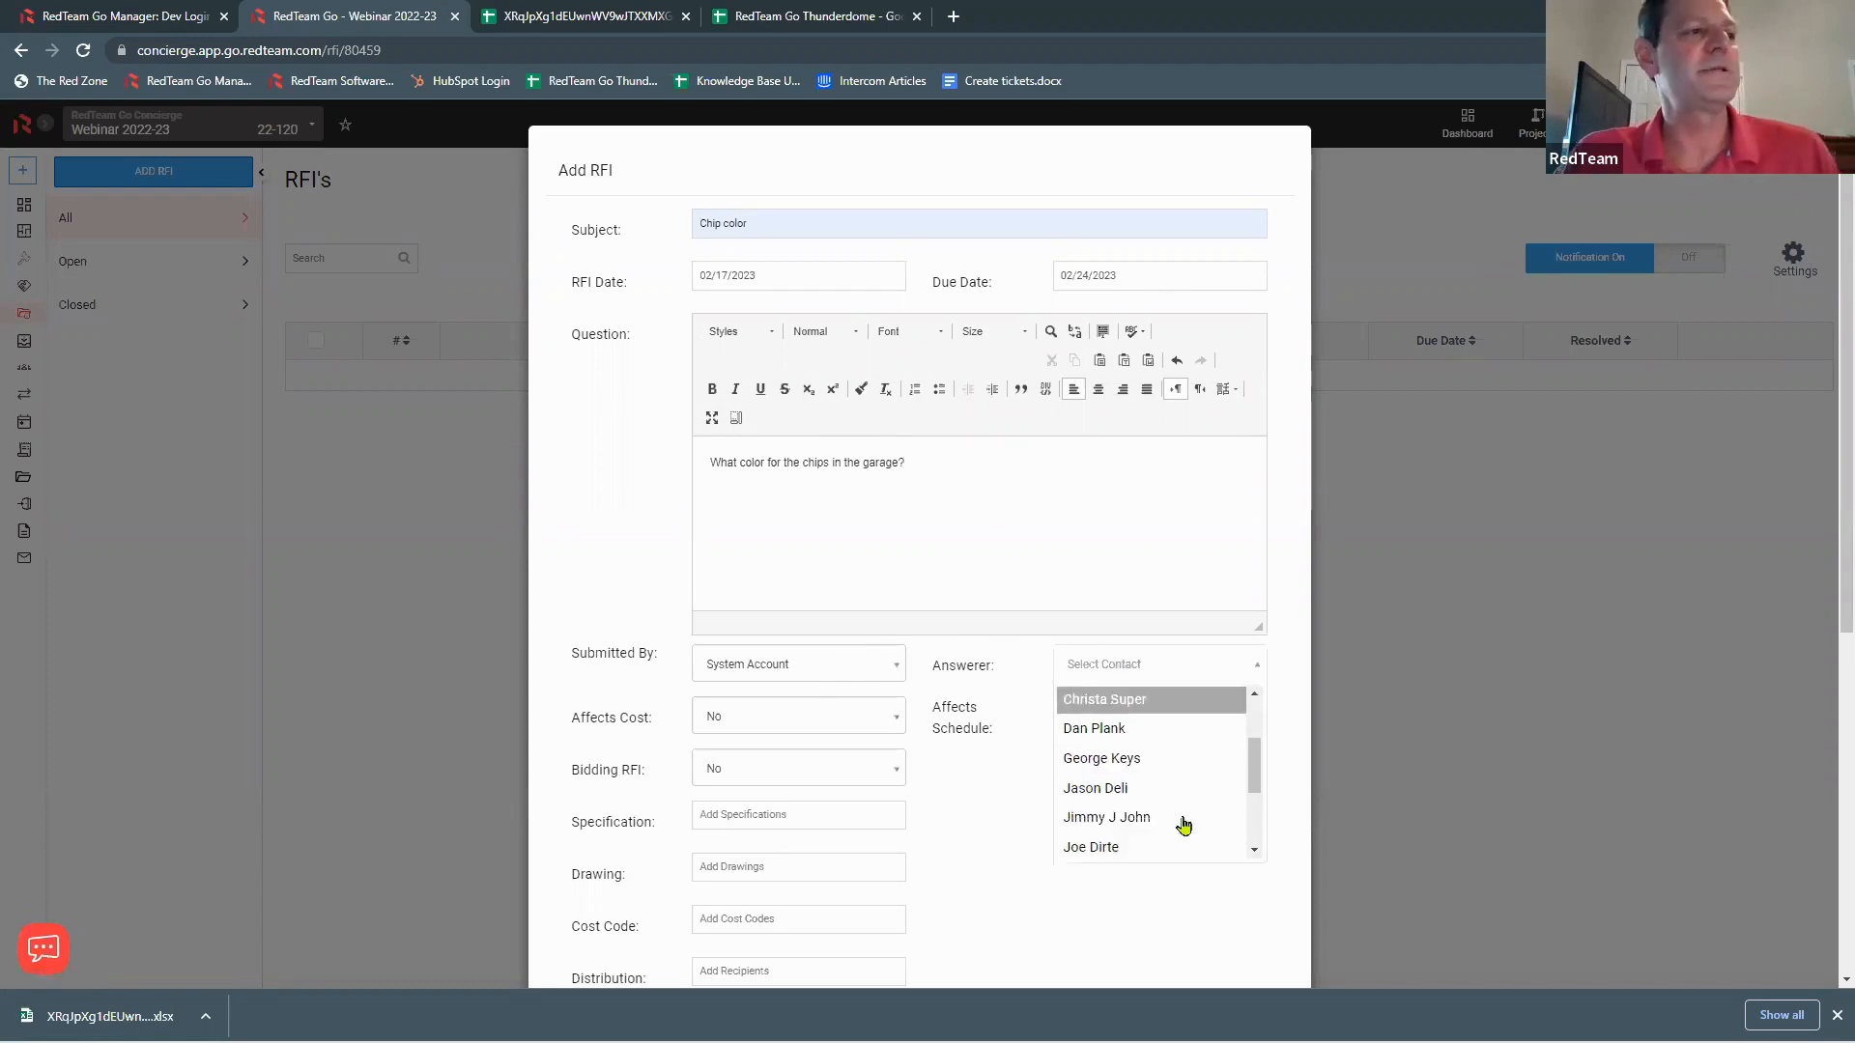
scroll(1183, 824, down, 3)
scroll(1170, 739, up, 5)
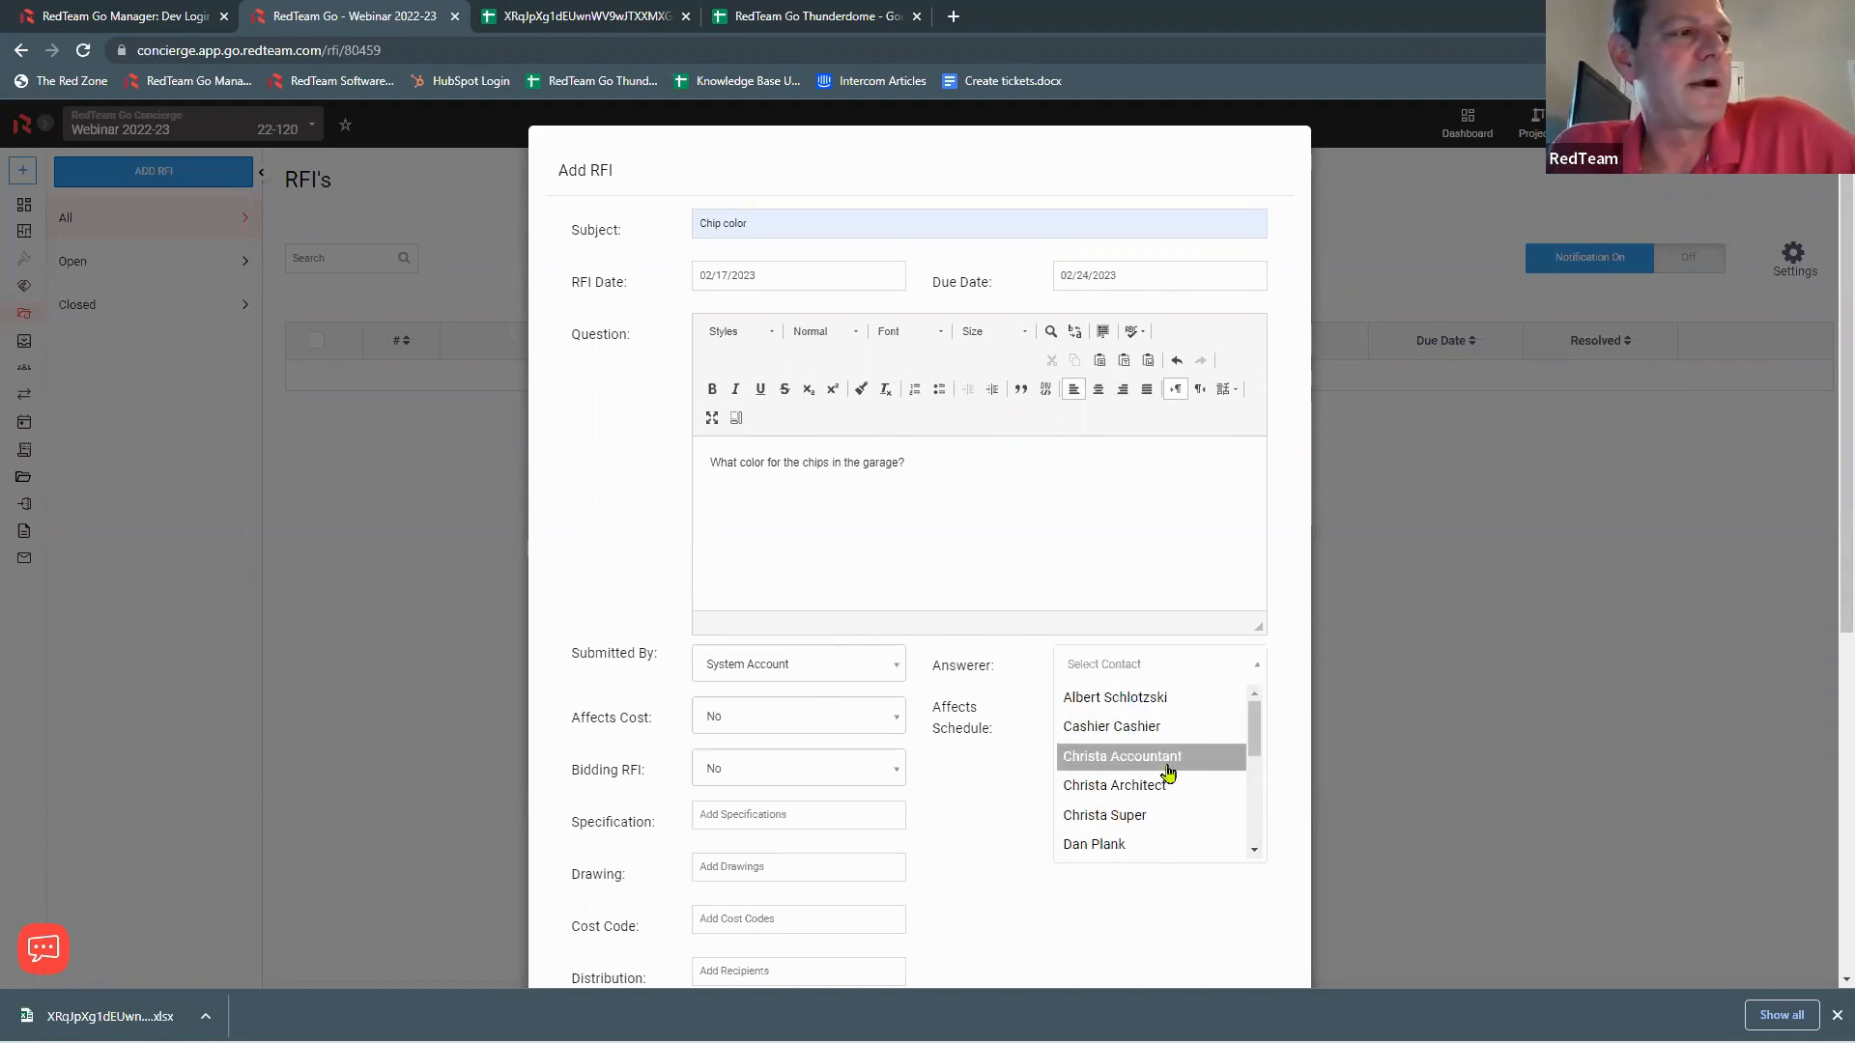
scroll(1148, 828, down, 3)
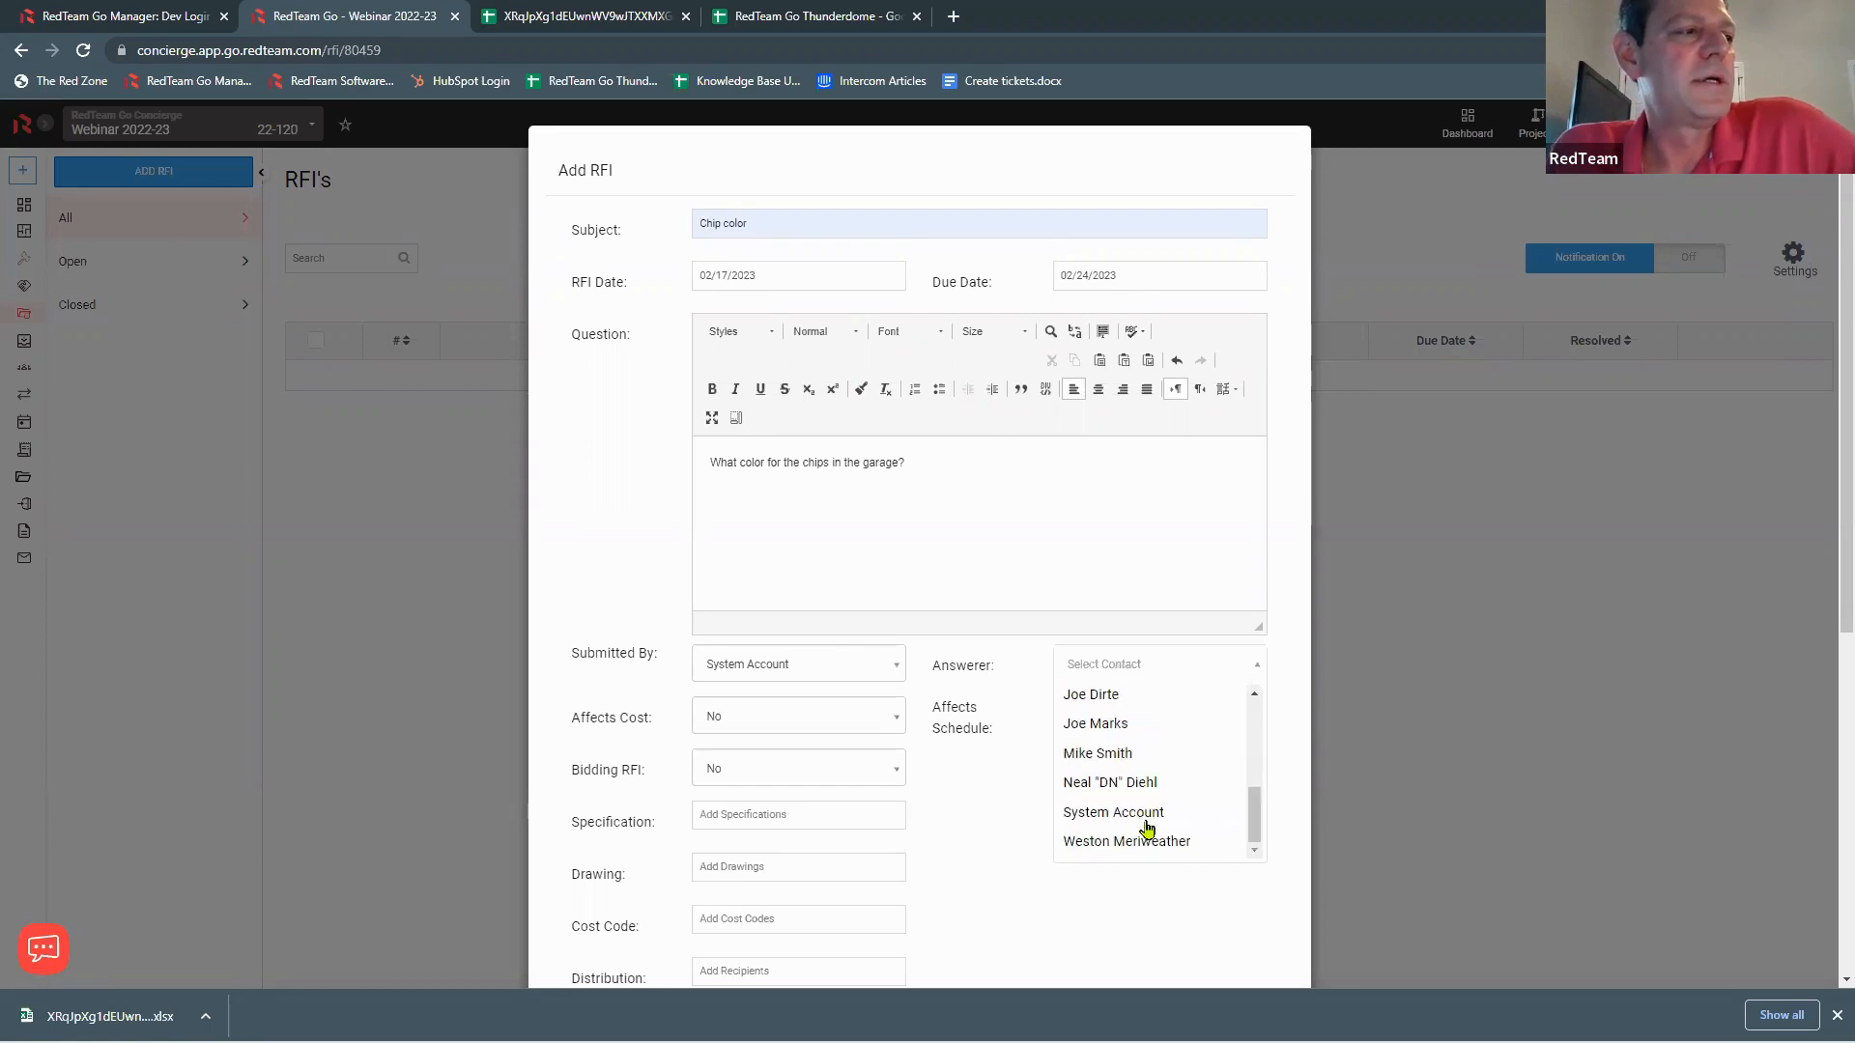
scroll(1170, 756, up, 5)
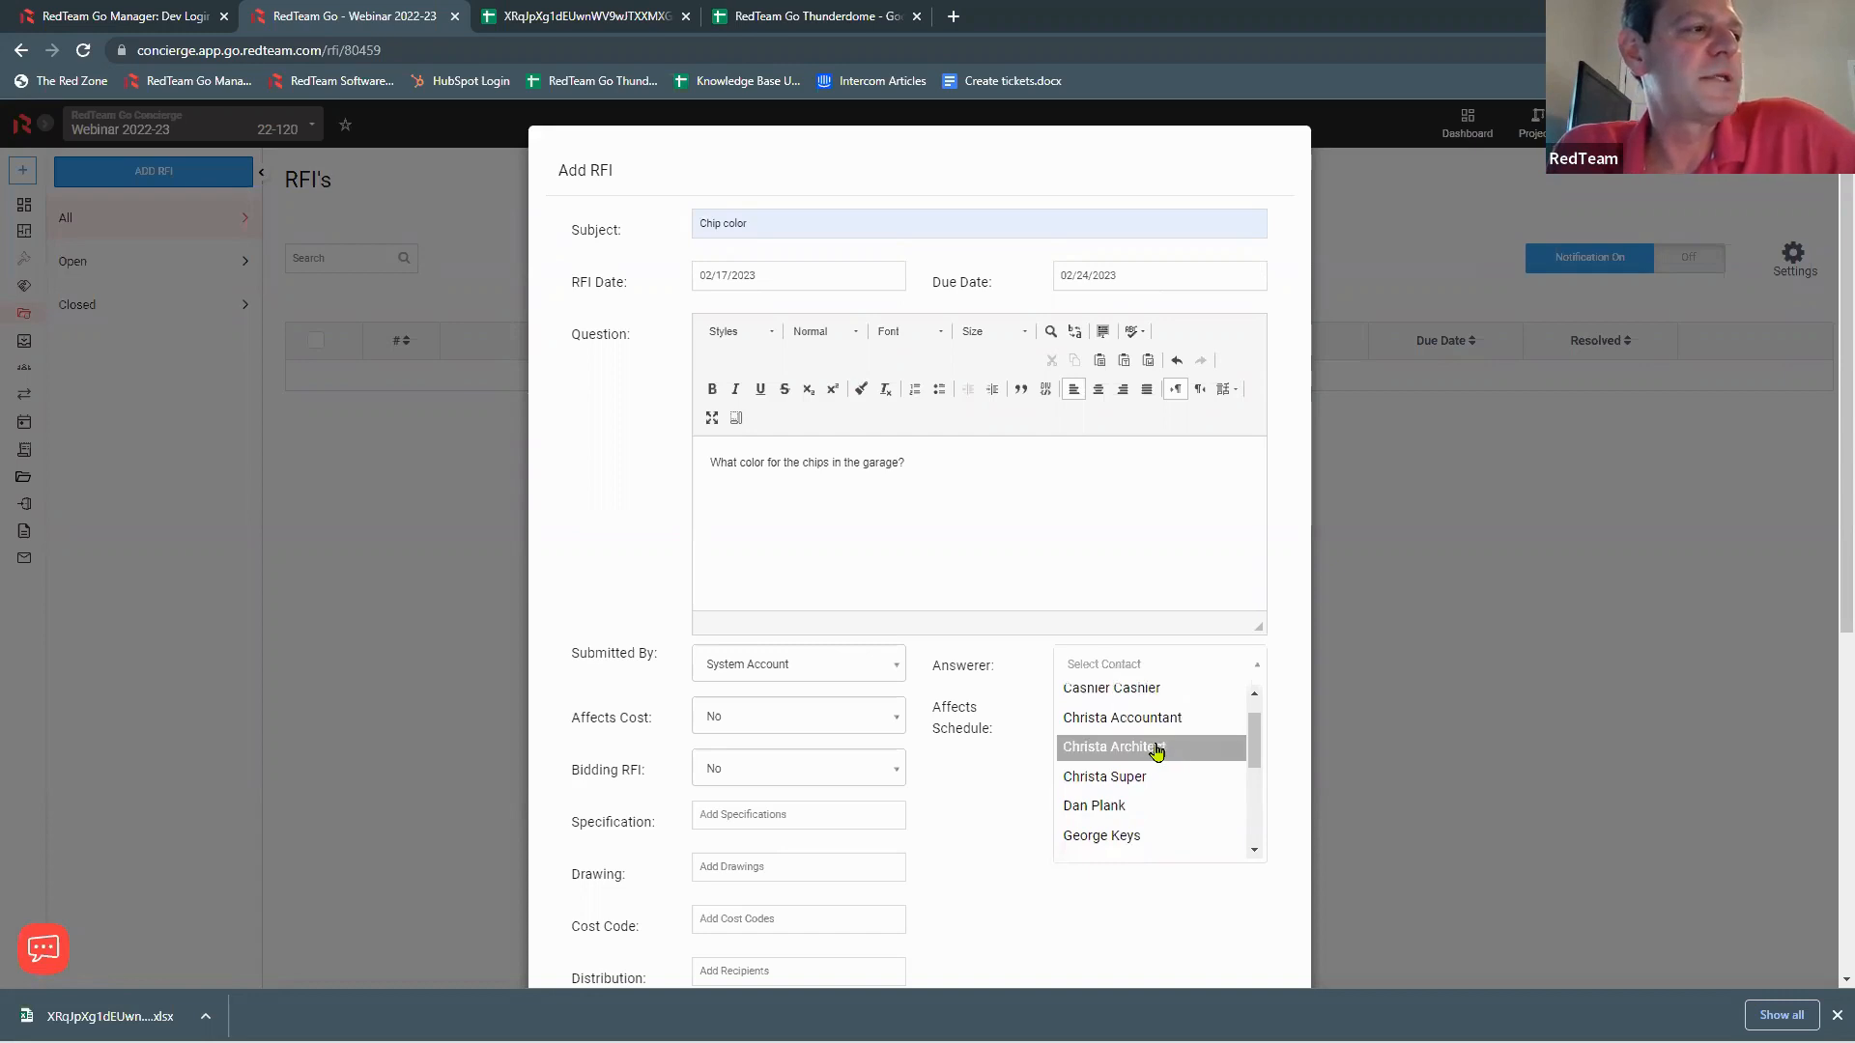
click(1158, 752)
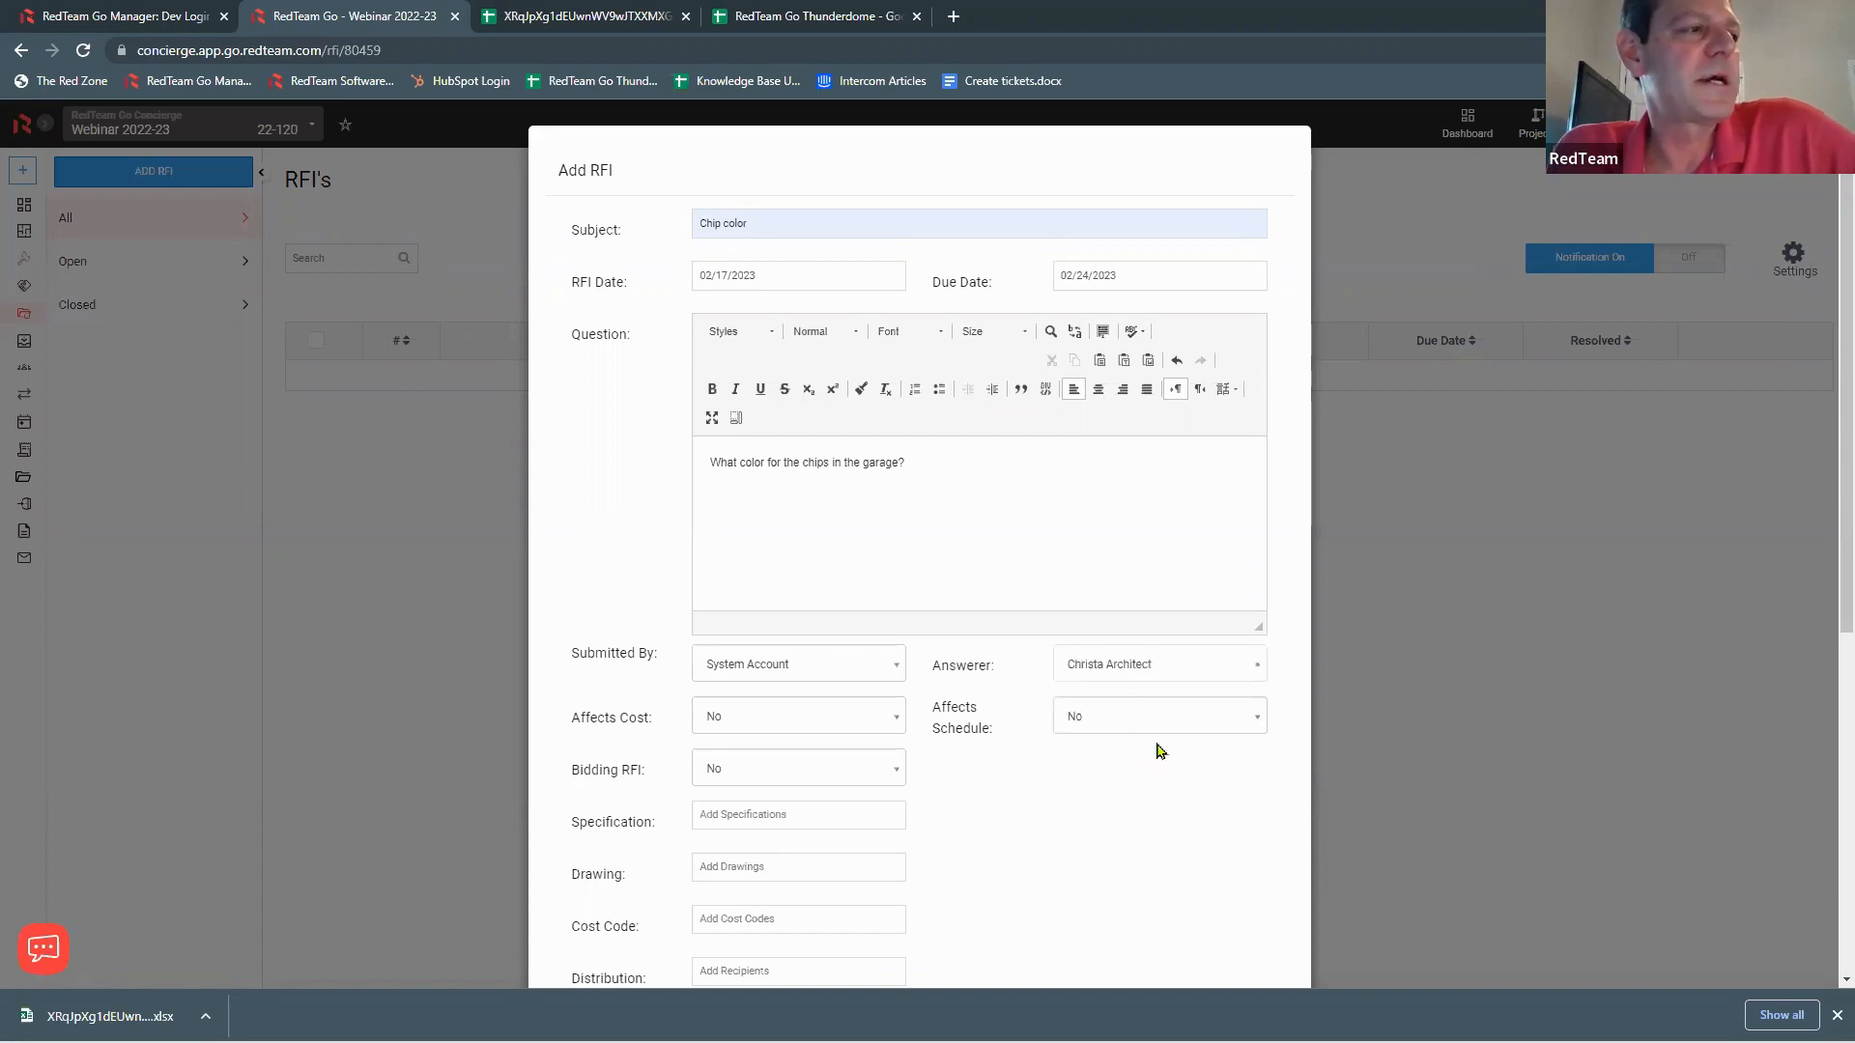
Step: View the RFI's cost and schedule impact choices, and set Bidding RFI to Yes
click(885, 726)
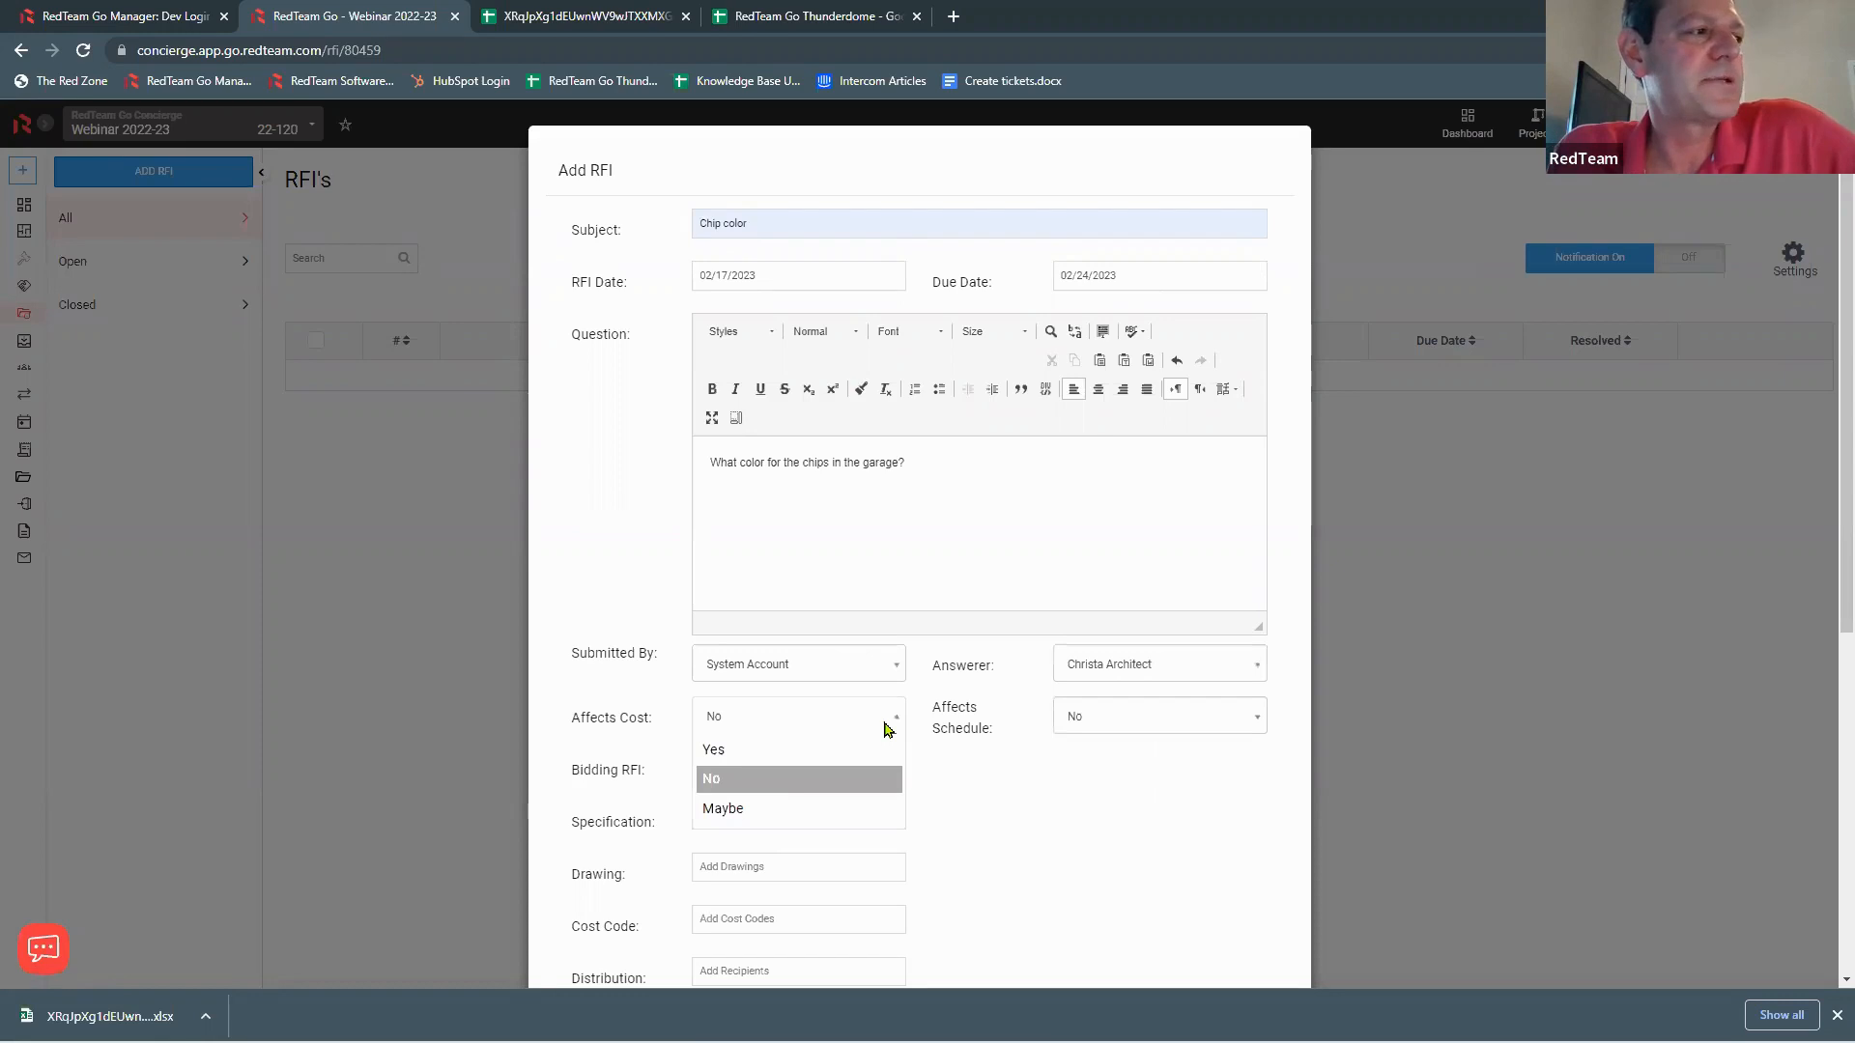
click(1179, 715)
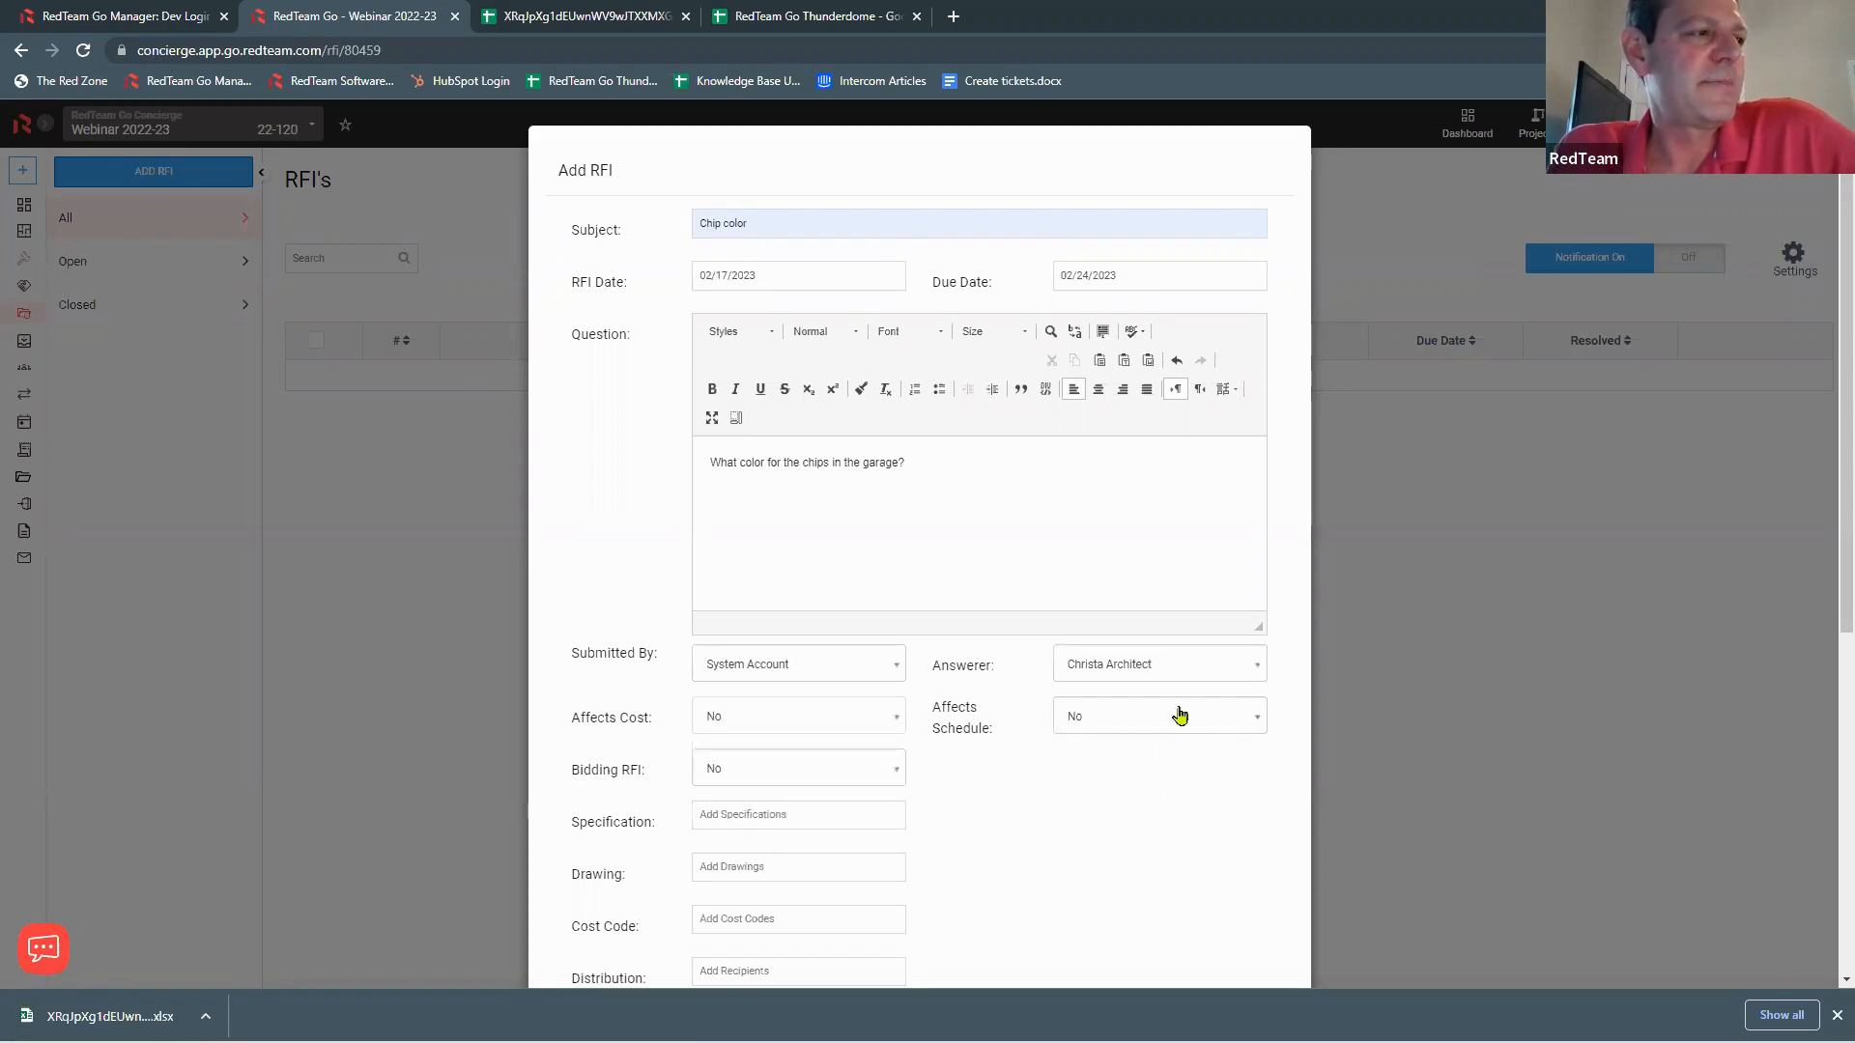
click(1179, 715)
click(1176, 713)
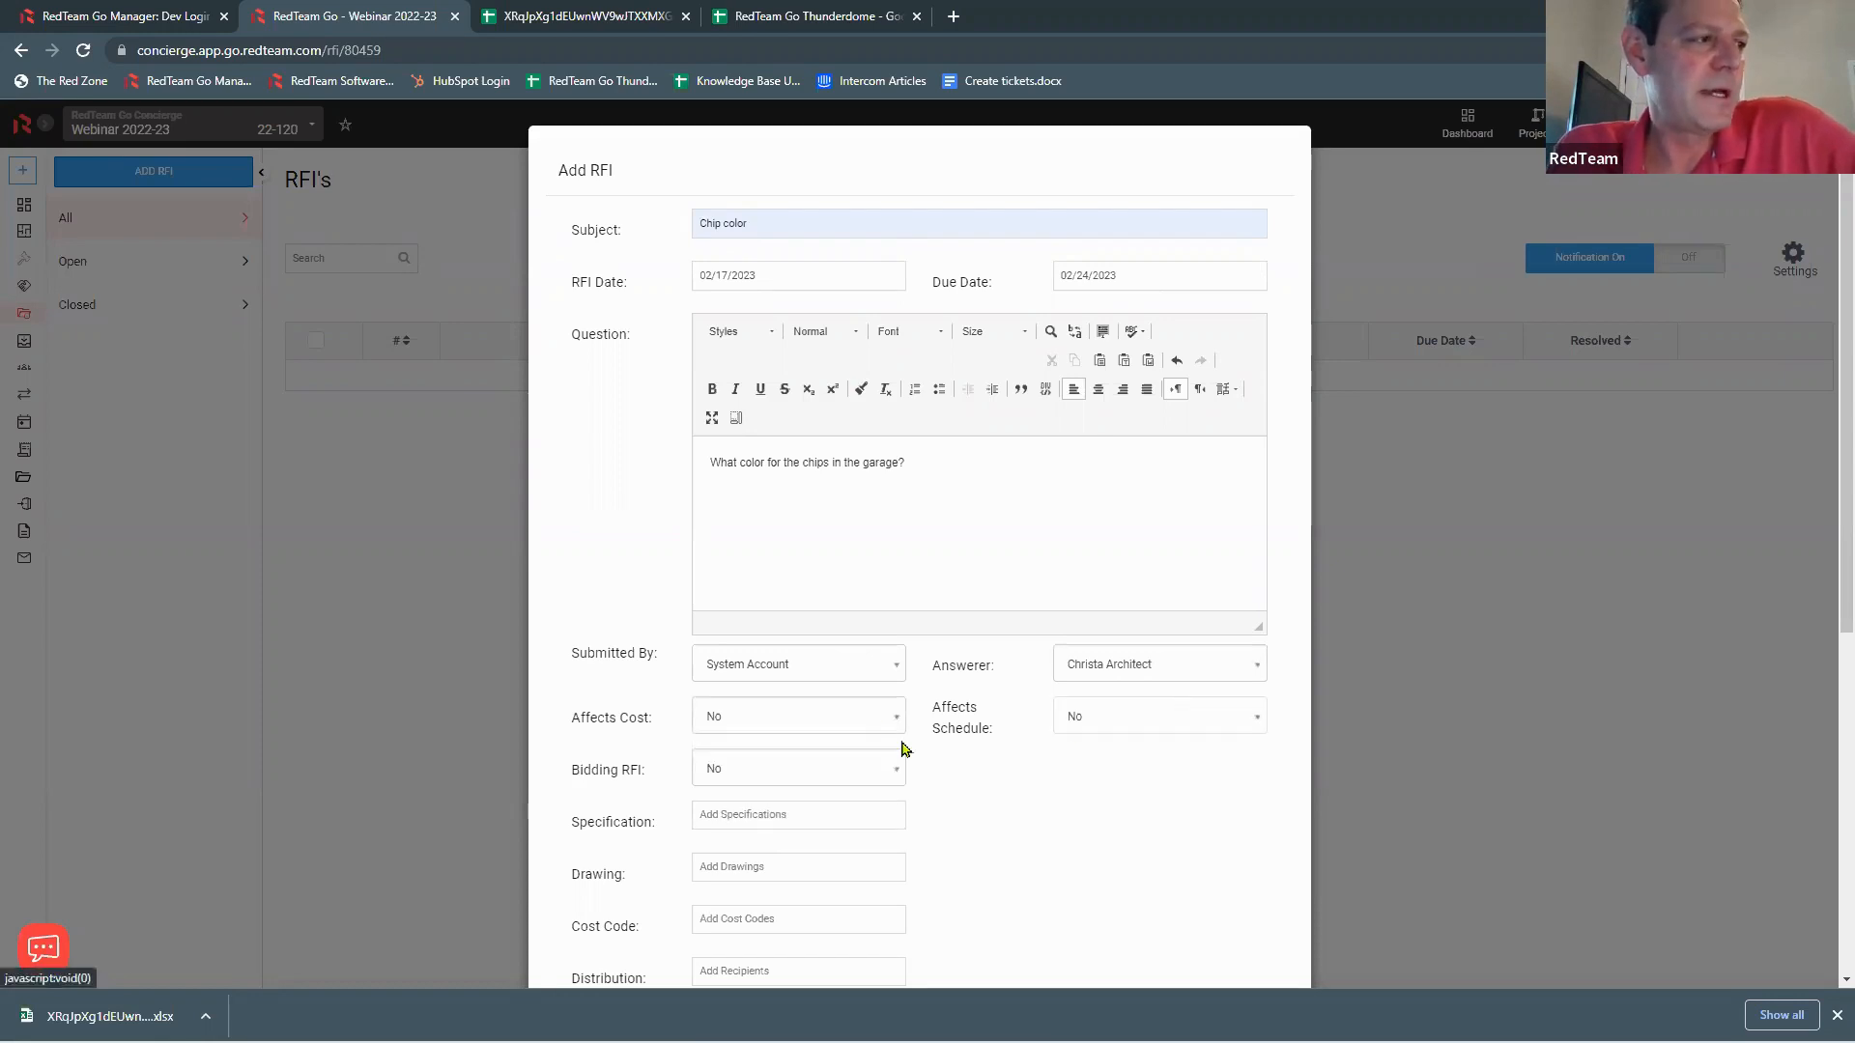
click(865, 768)
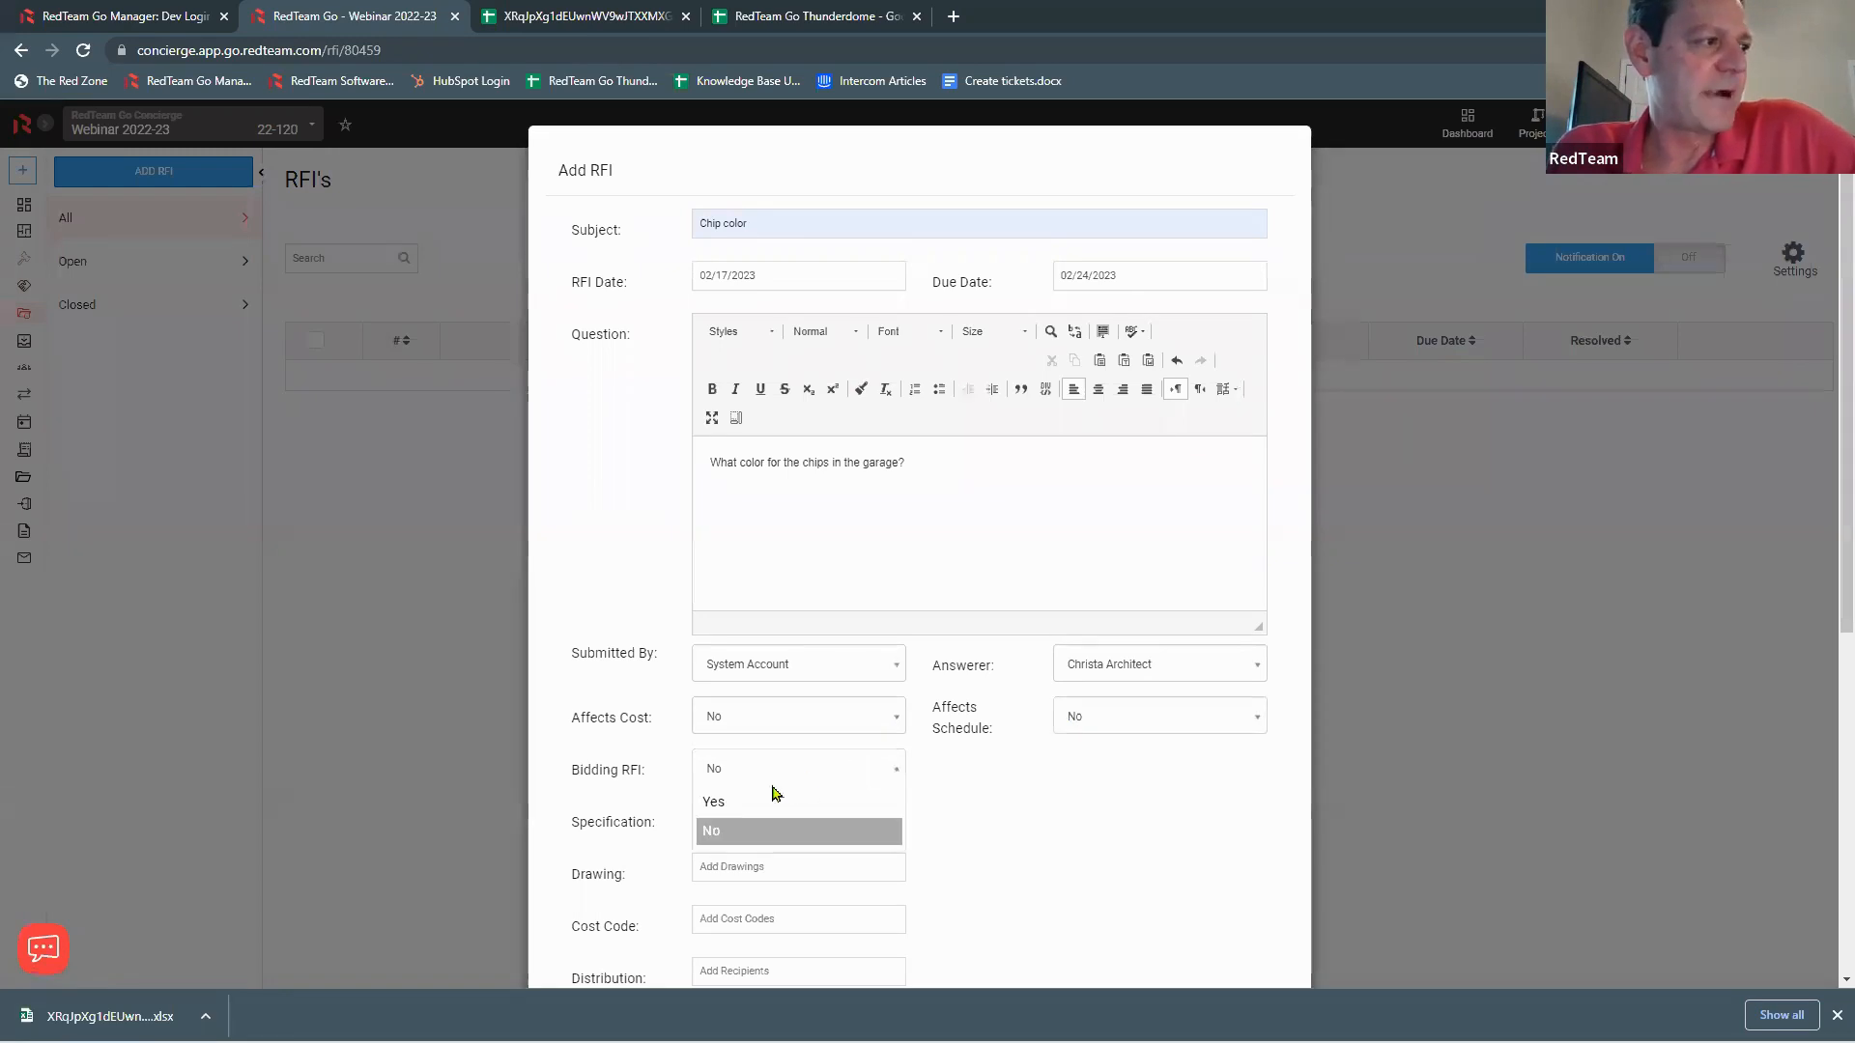
click(729, 808)
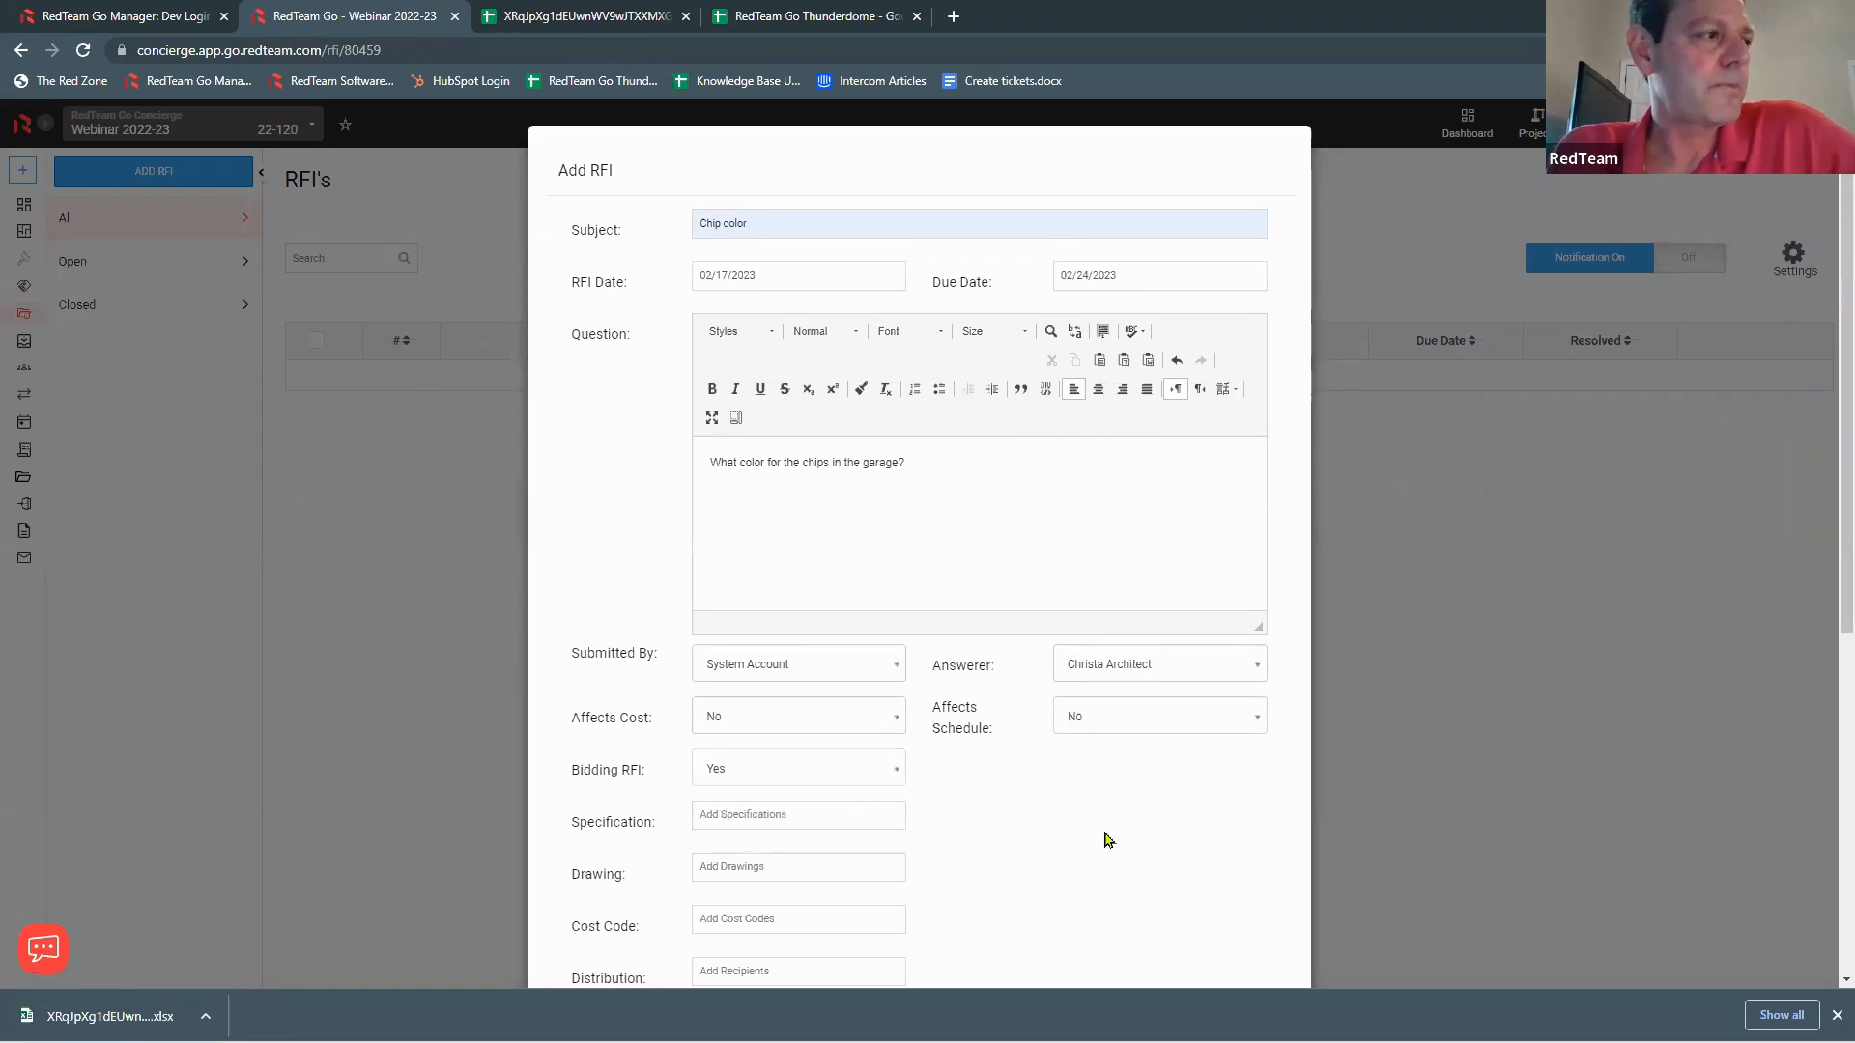
Step: Look up specifications matching "p" and drawings matching "fl" for the RFI, and clear both entries
scroll(1108, 838, down, 4)
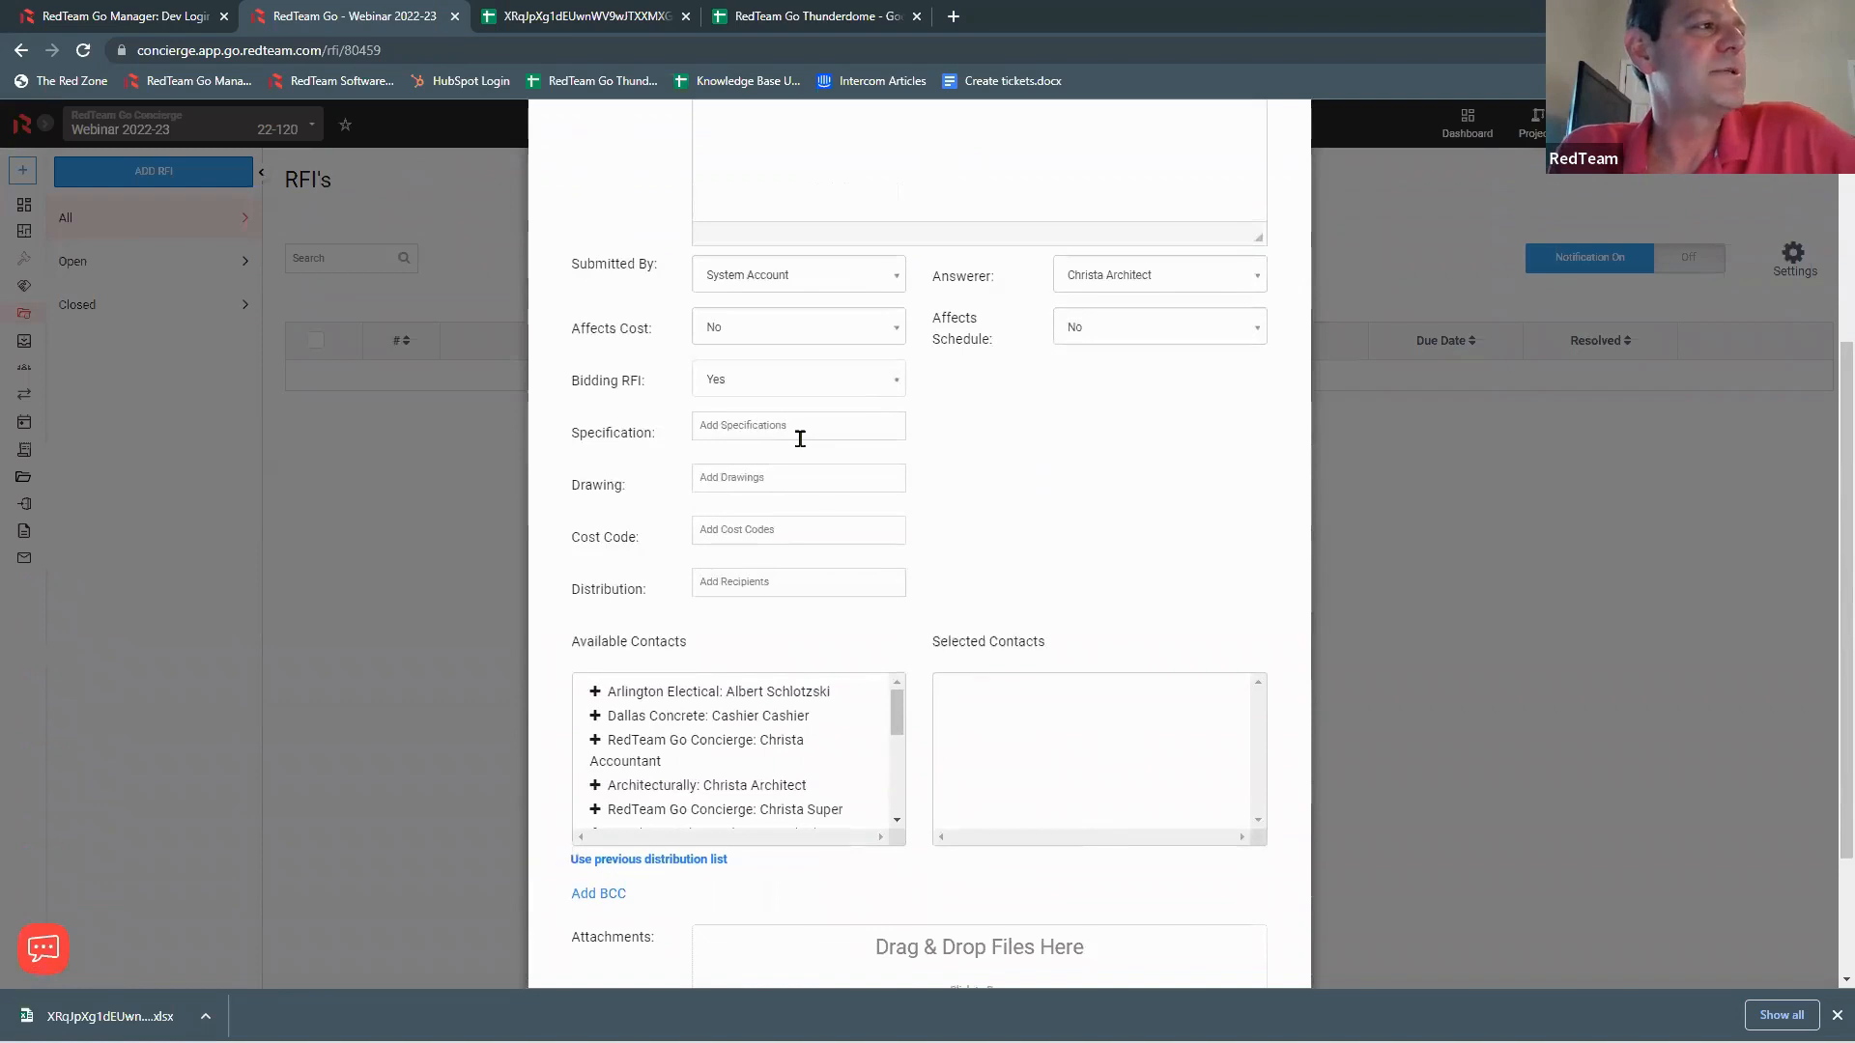
click(862, 425)
text(p)
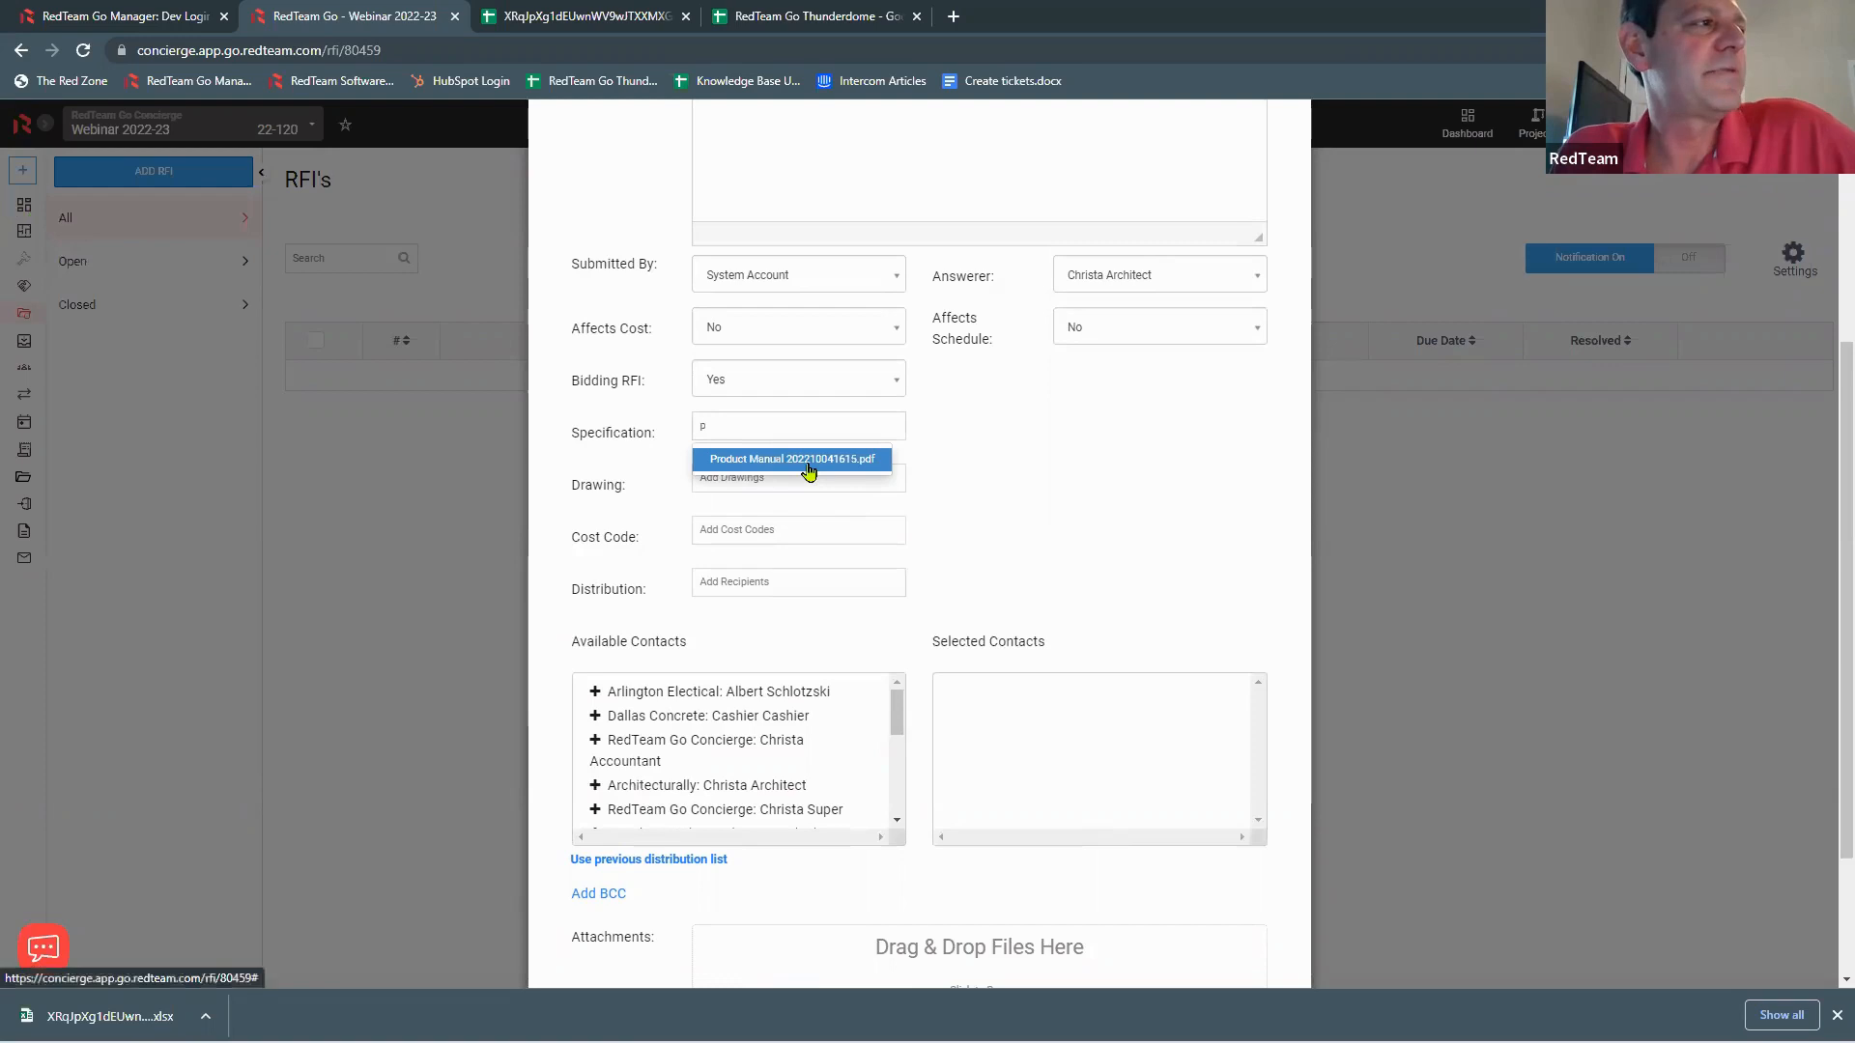
click(957, 473)
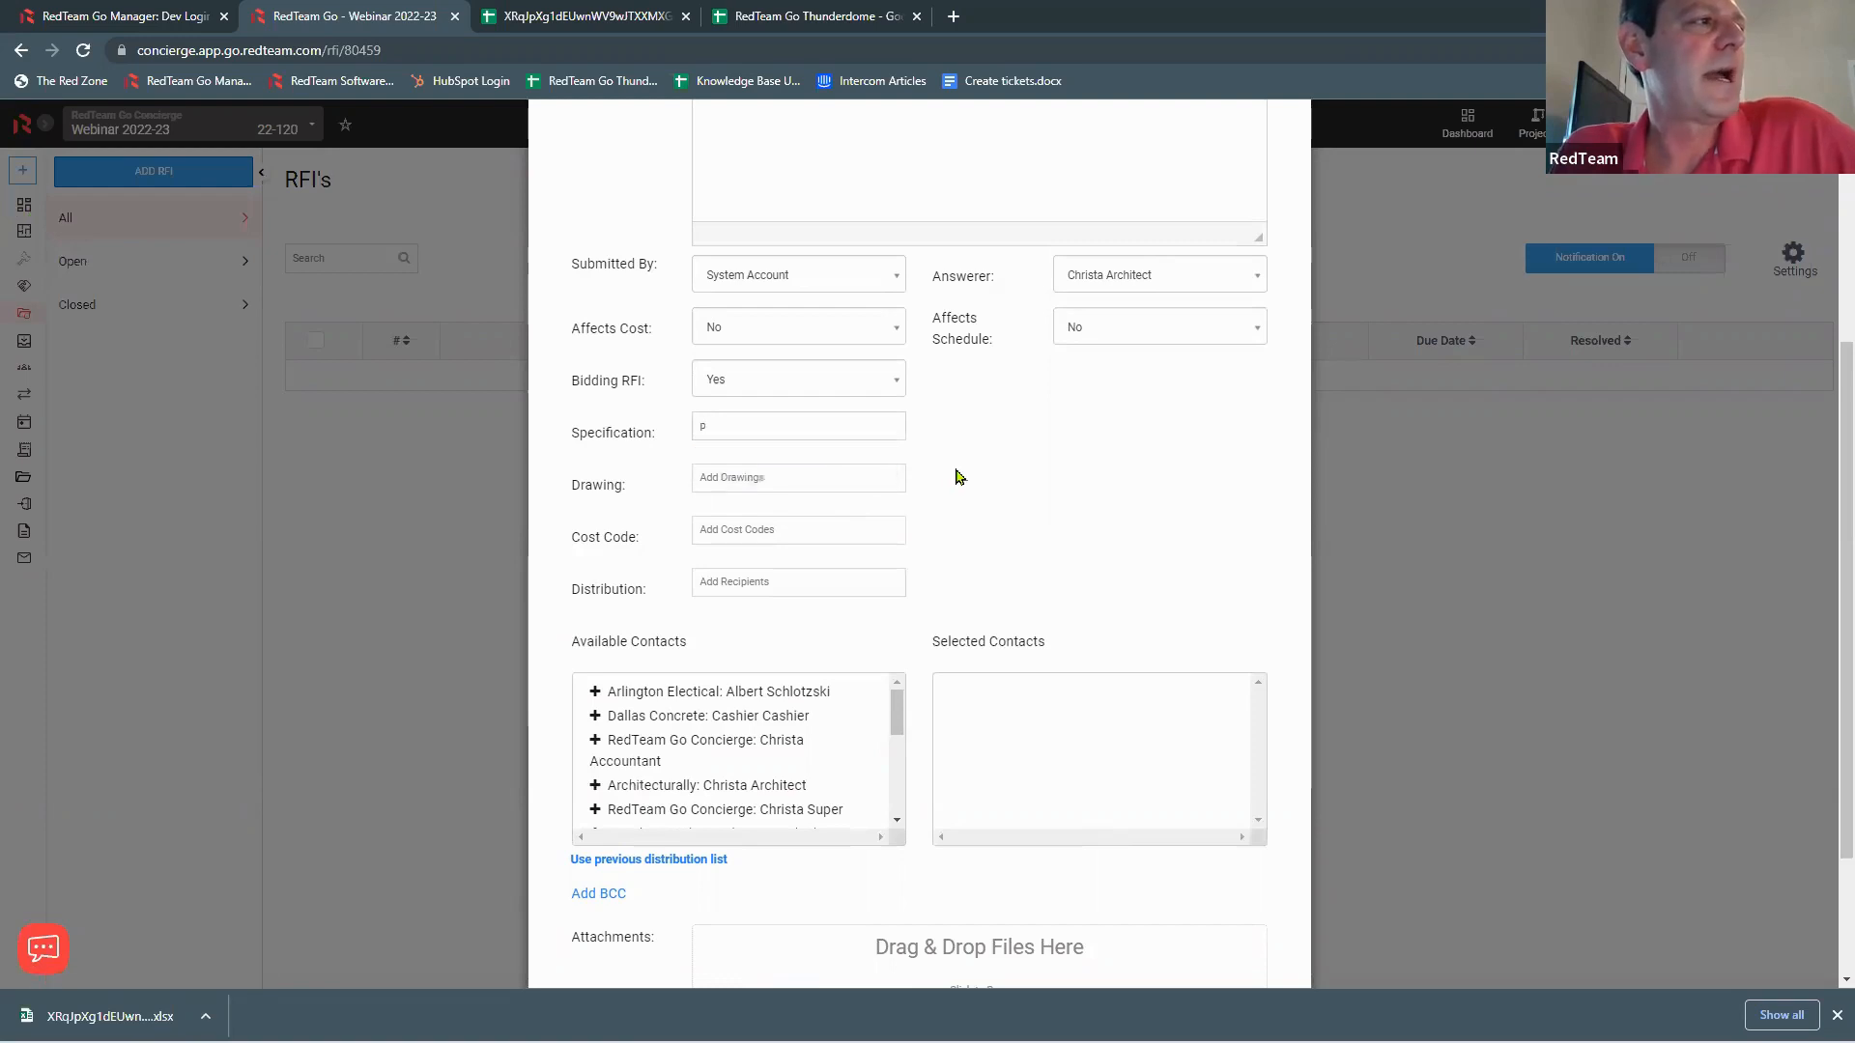
click(858, 478)
text(fl)
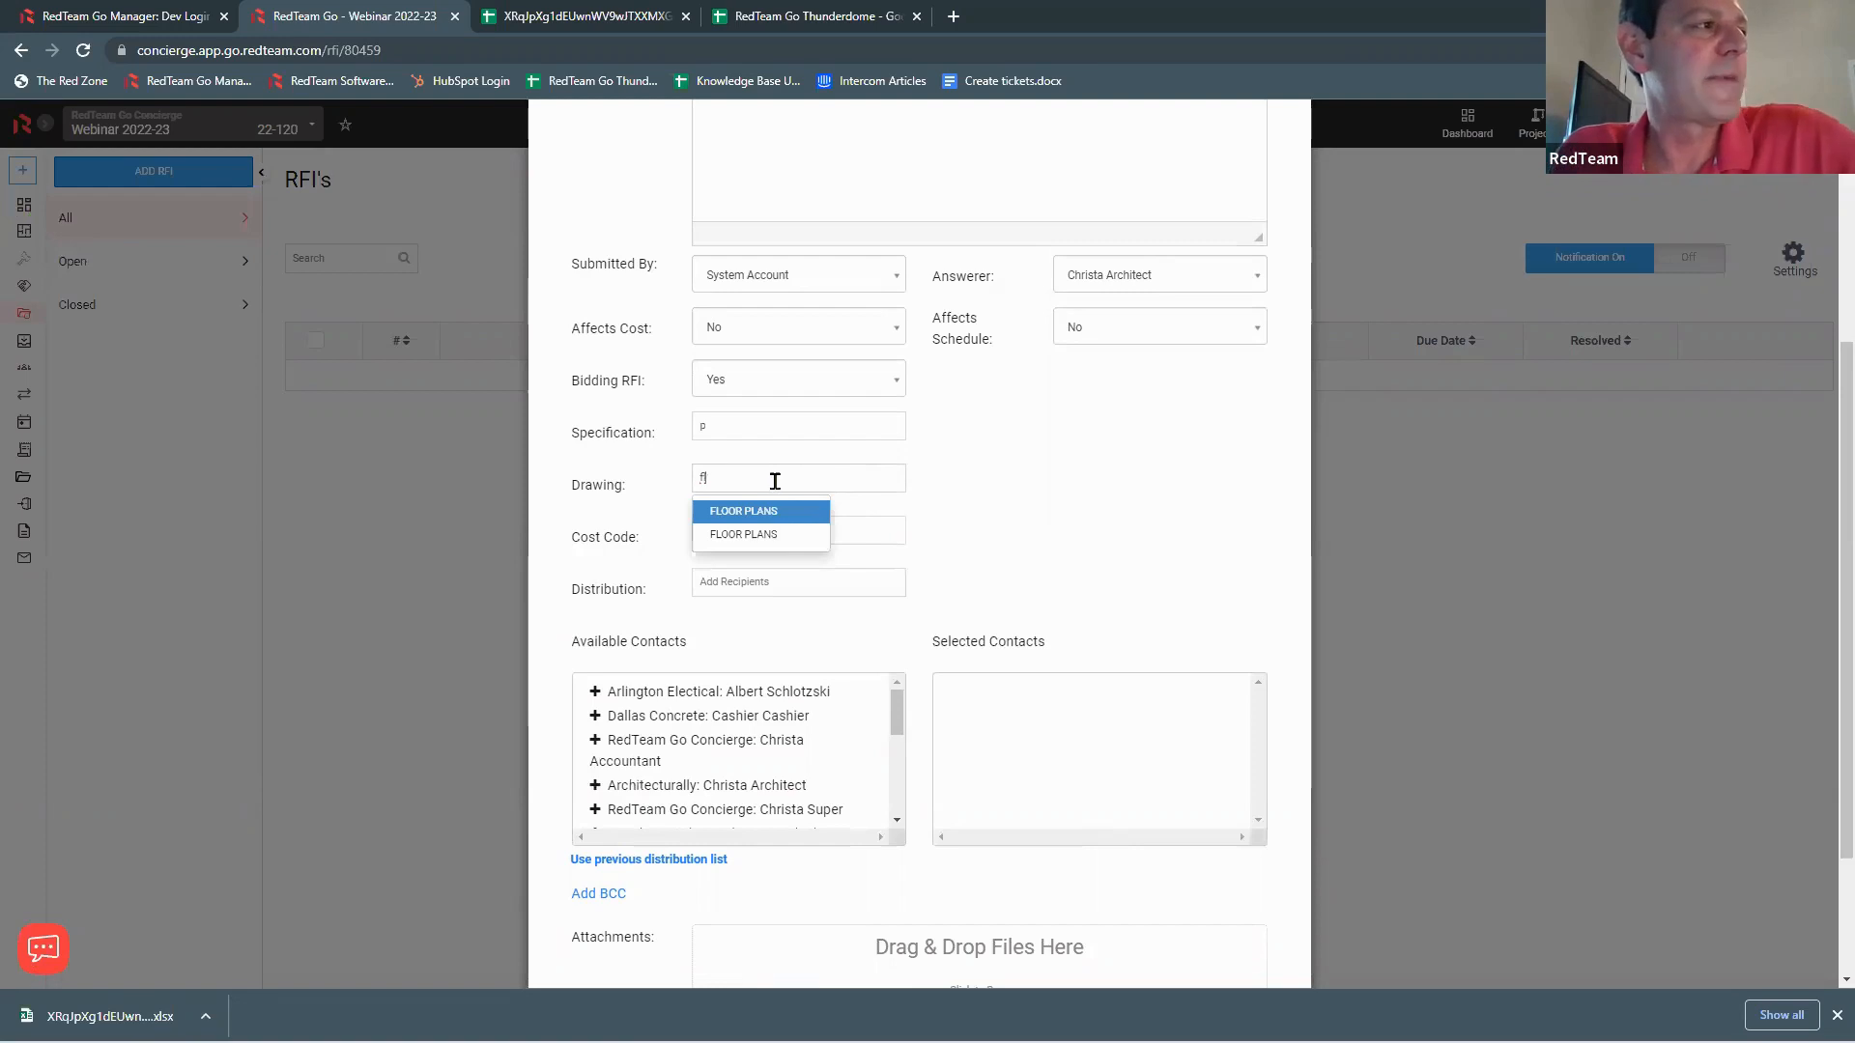
click(765, 429)
key(BackSpace)
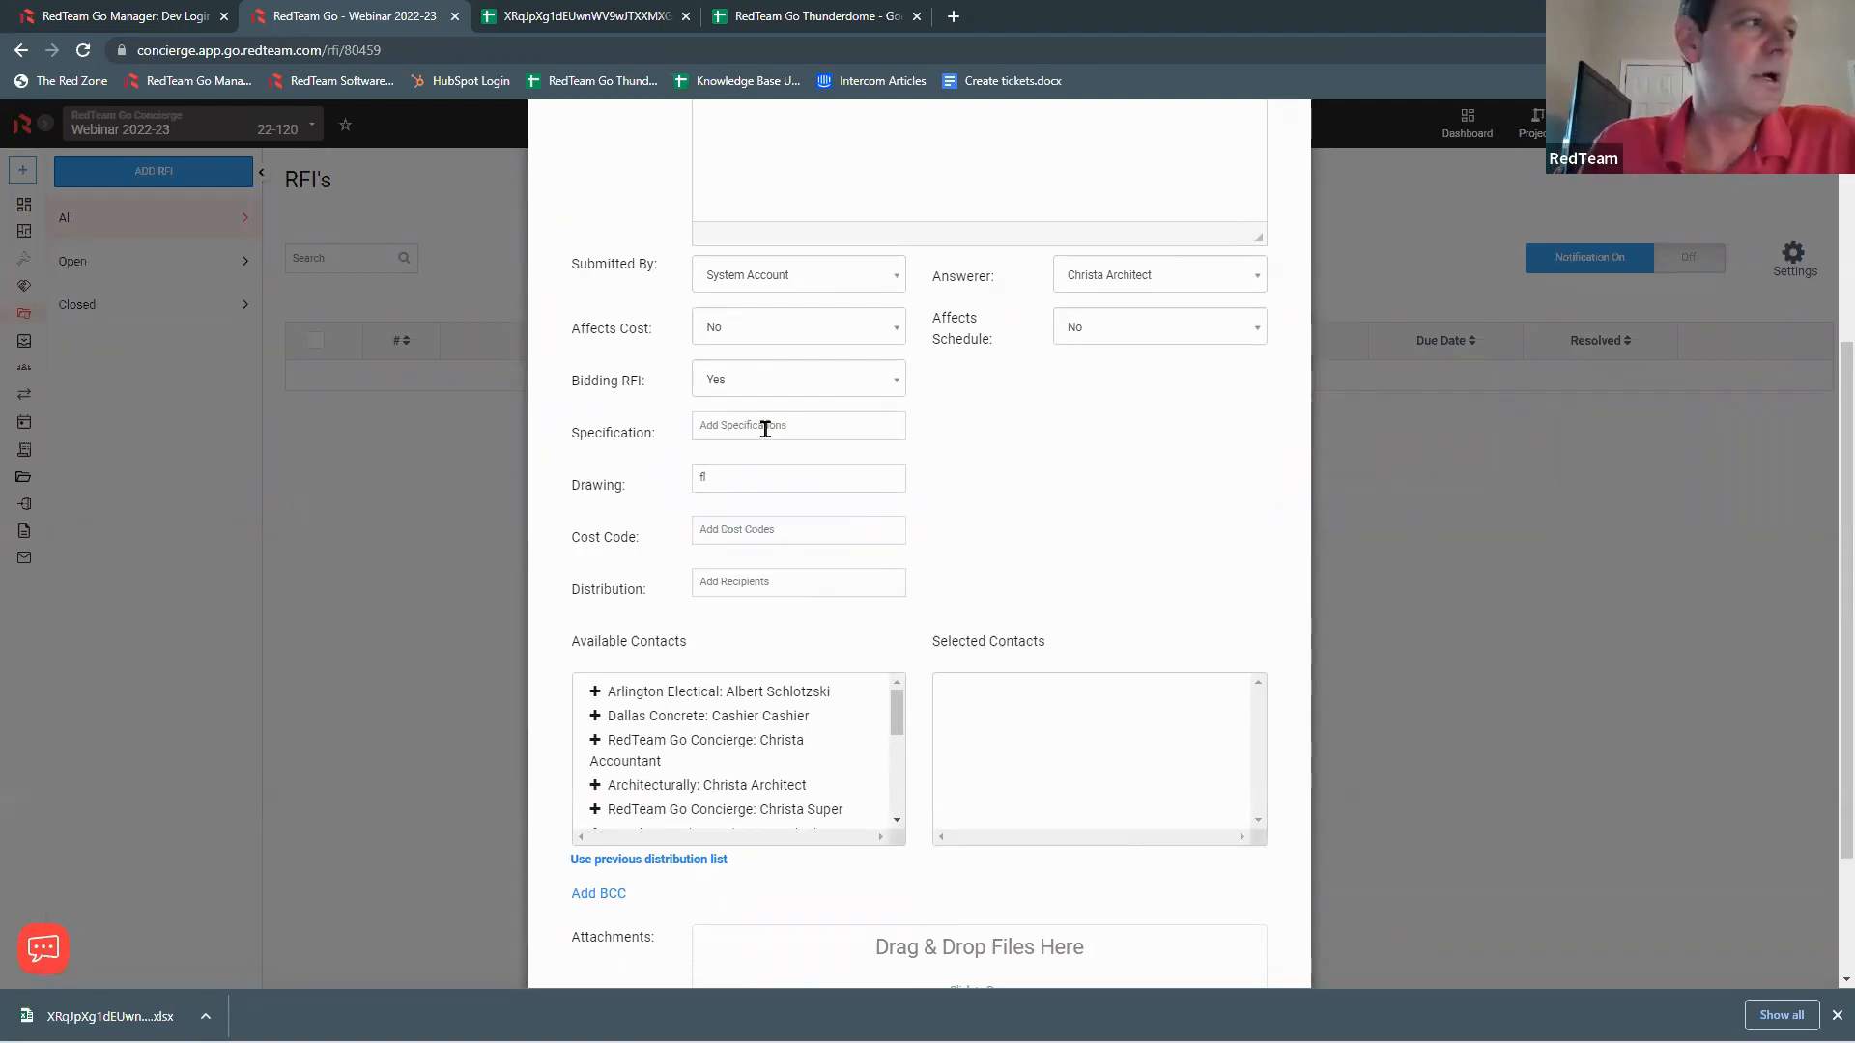
click(728, 467)
key(BackSpace)
key(BackSpace)
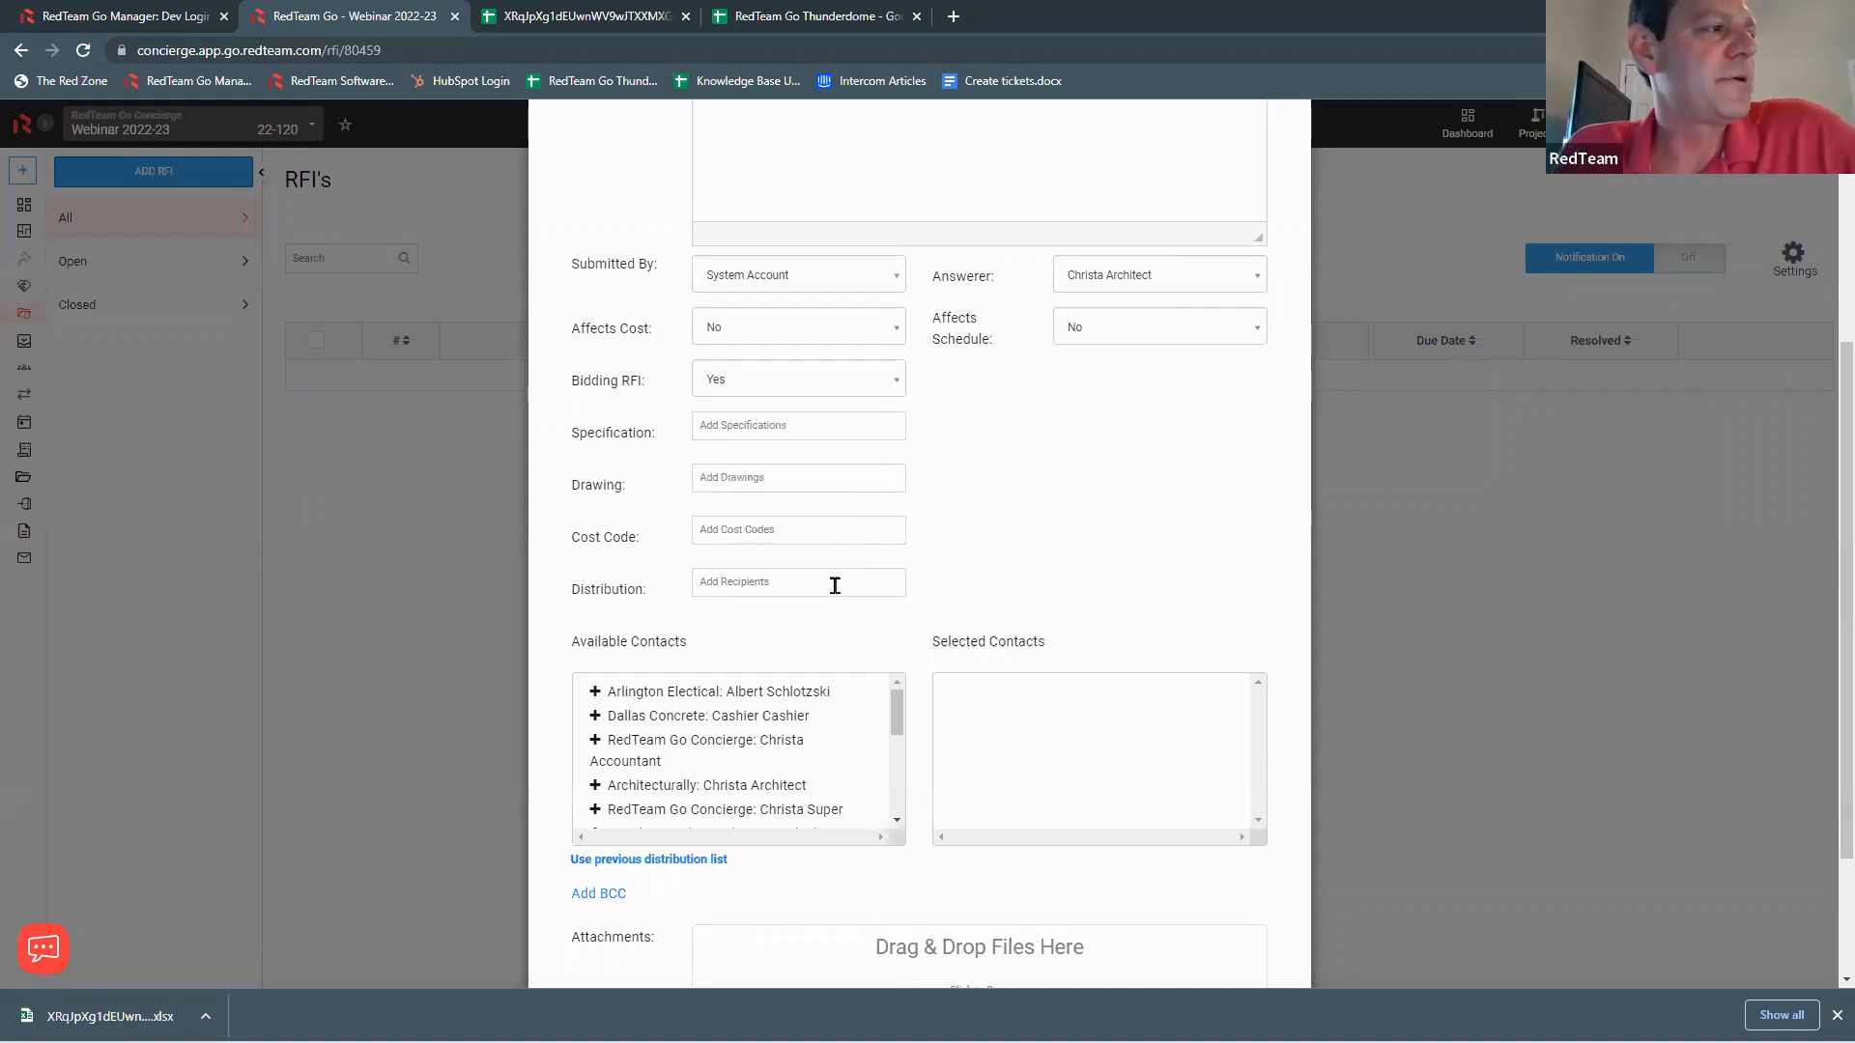
Step: Look through the contacts available for the RFI's distribution
scroll(1032, 454, up, 4)
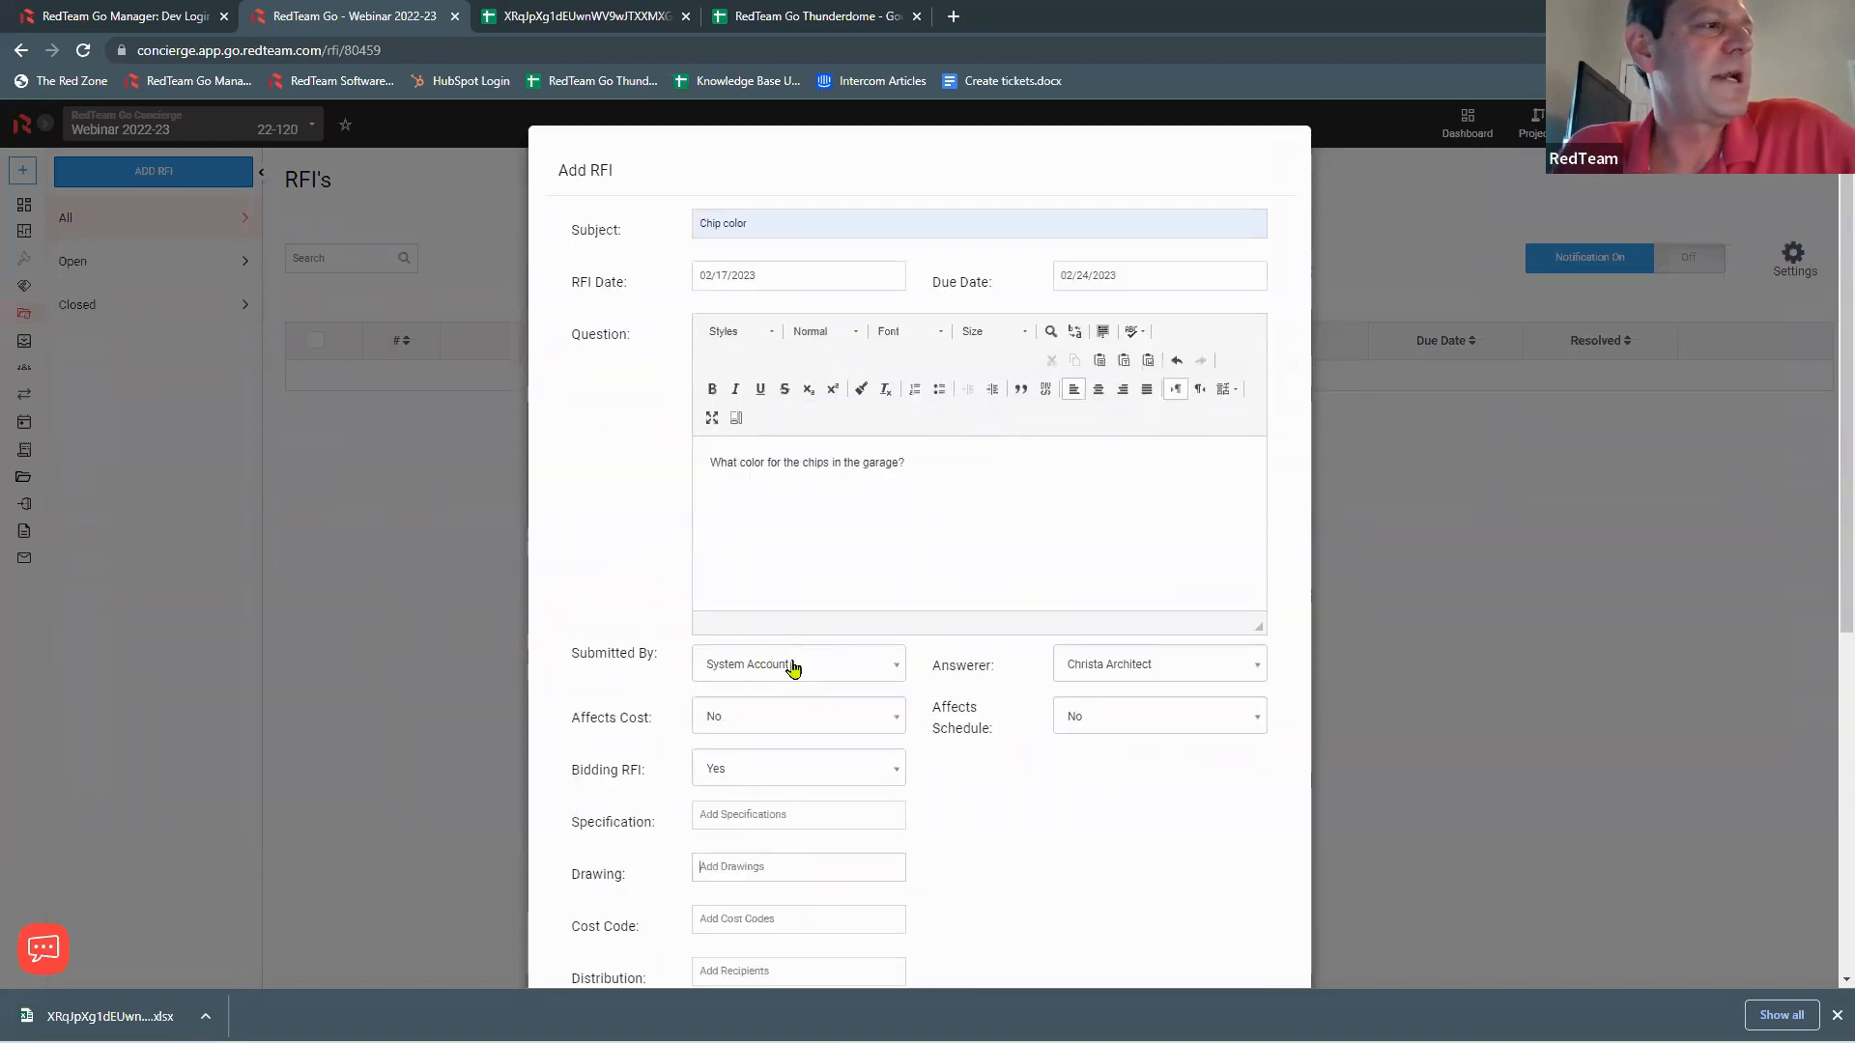
scroll(1032, 797, down, 6)
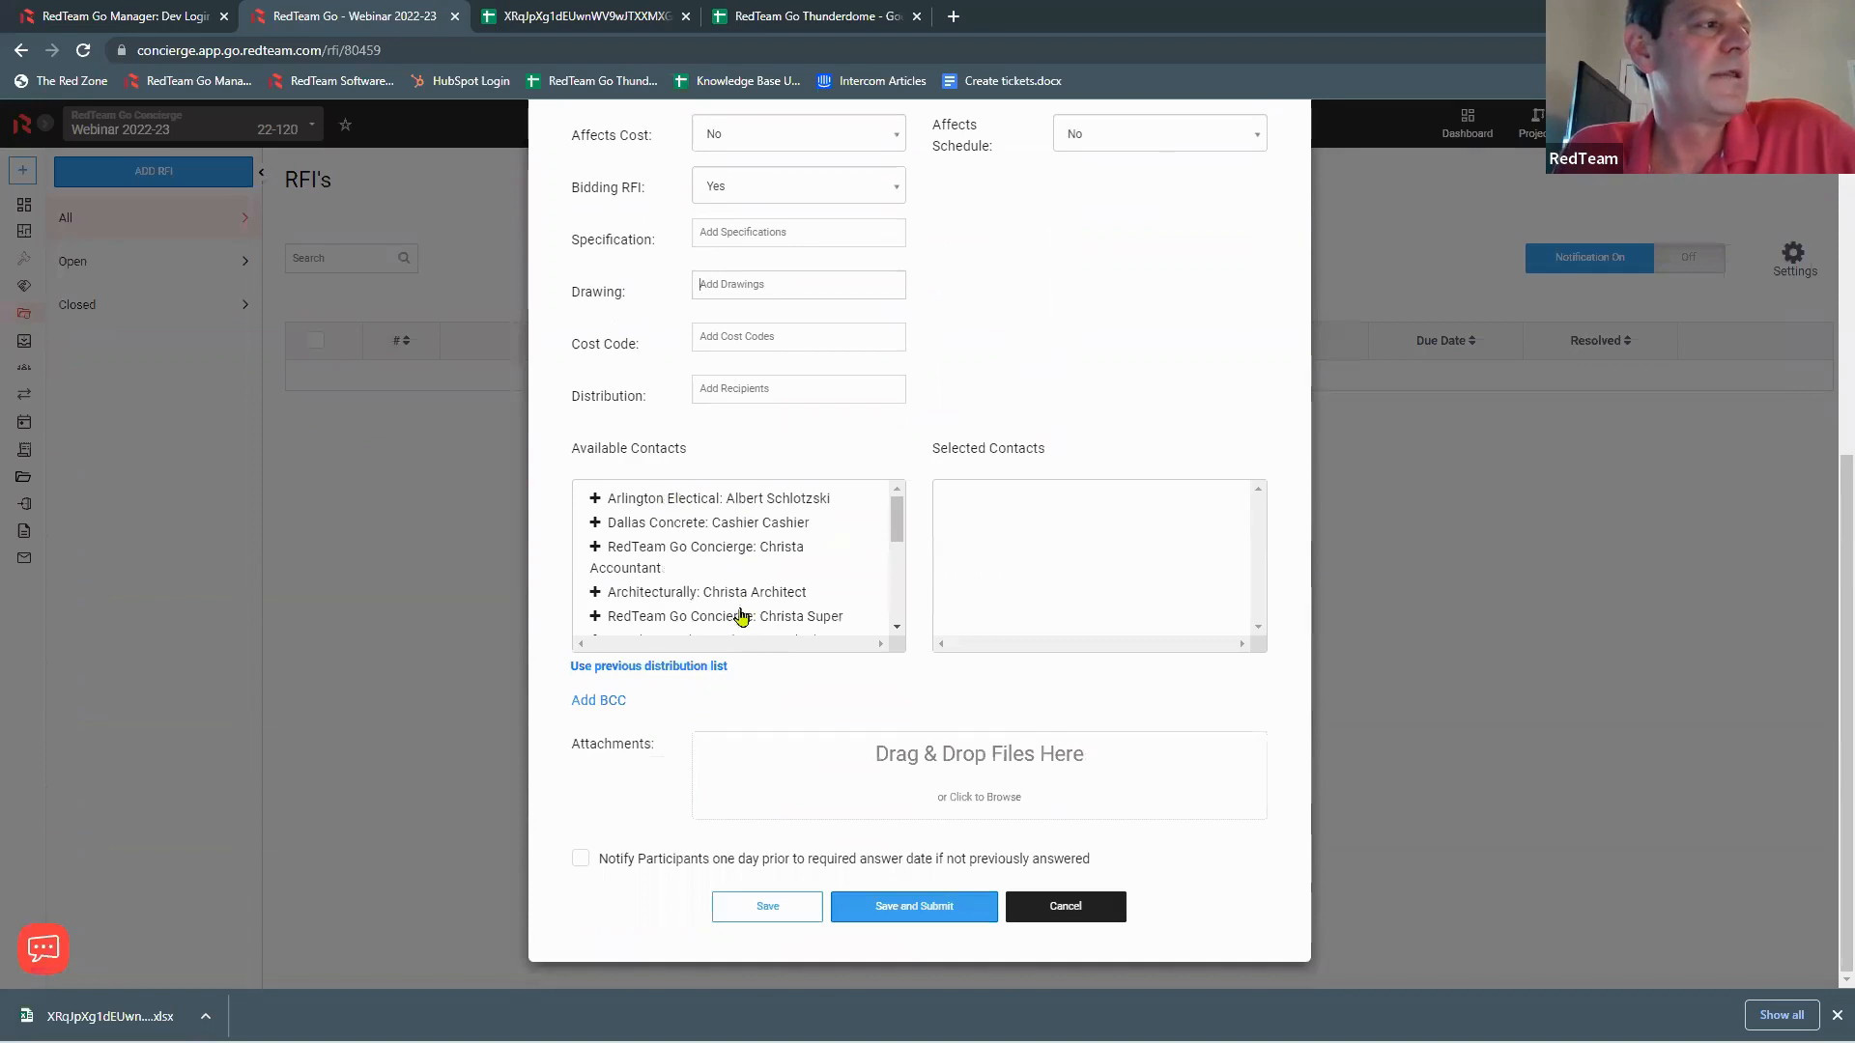
scroll(795, 572, down, 5)
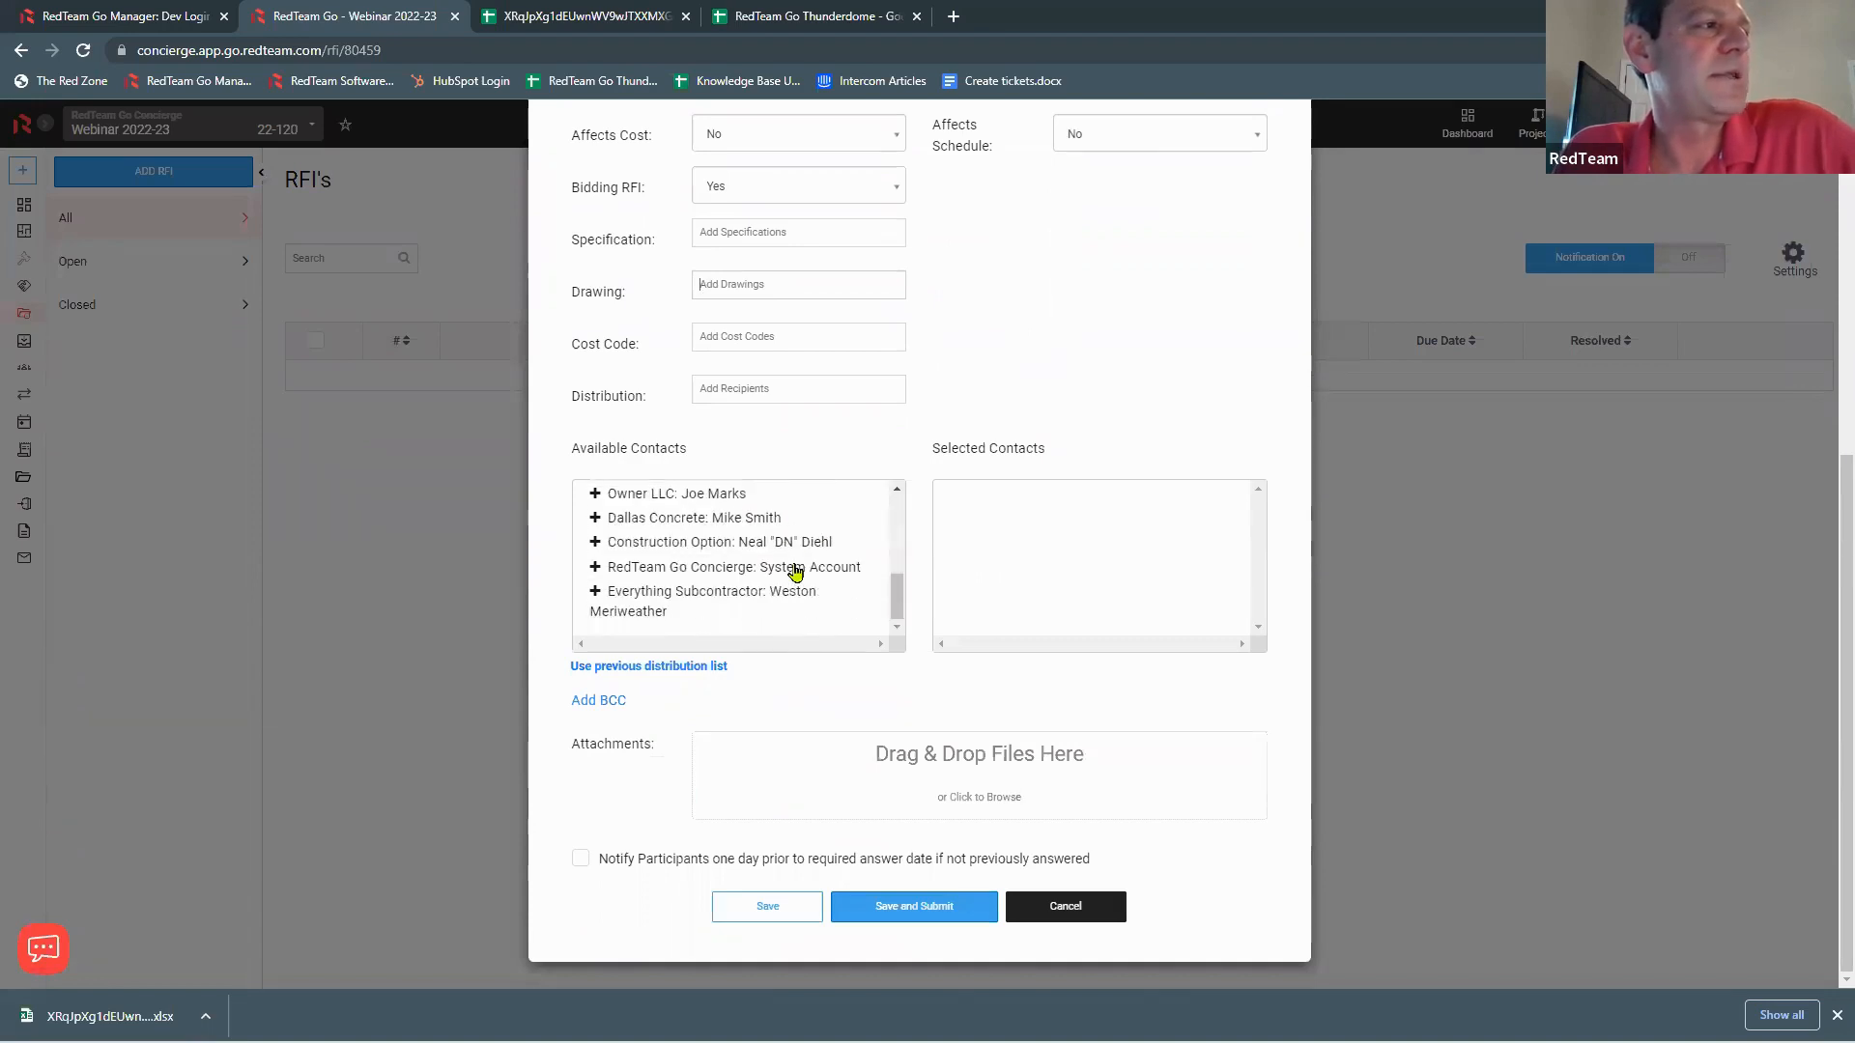
scroll(795, 572, up, 5)
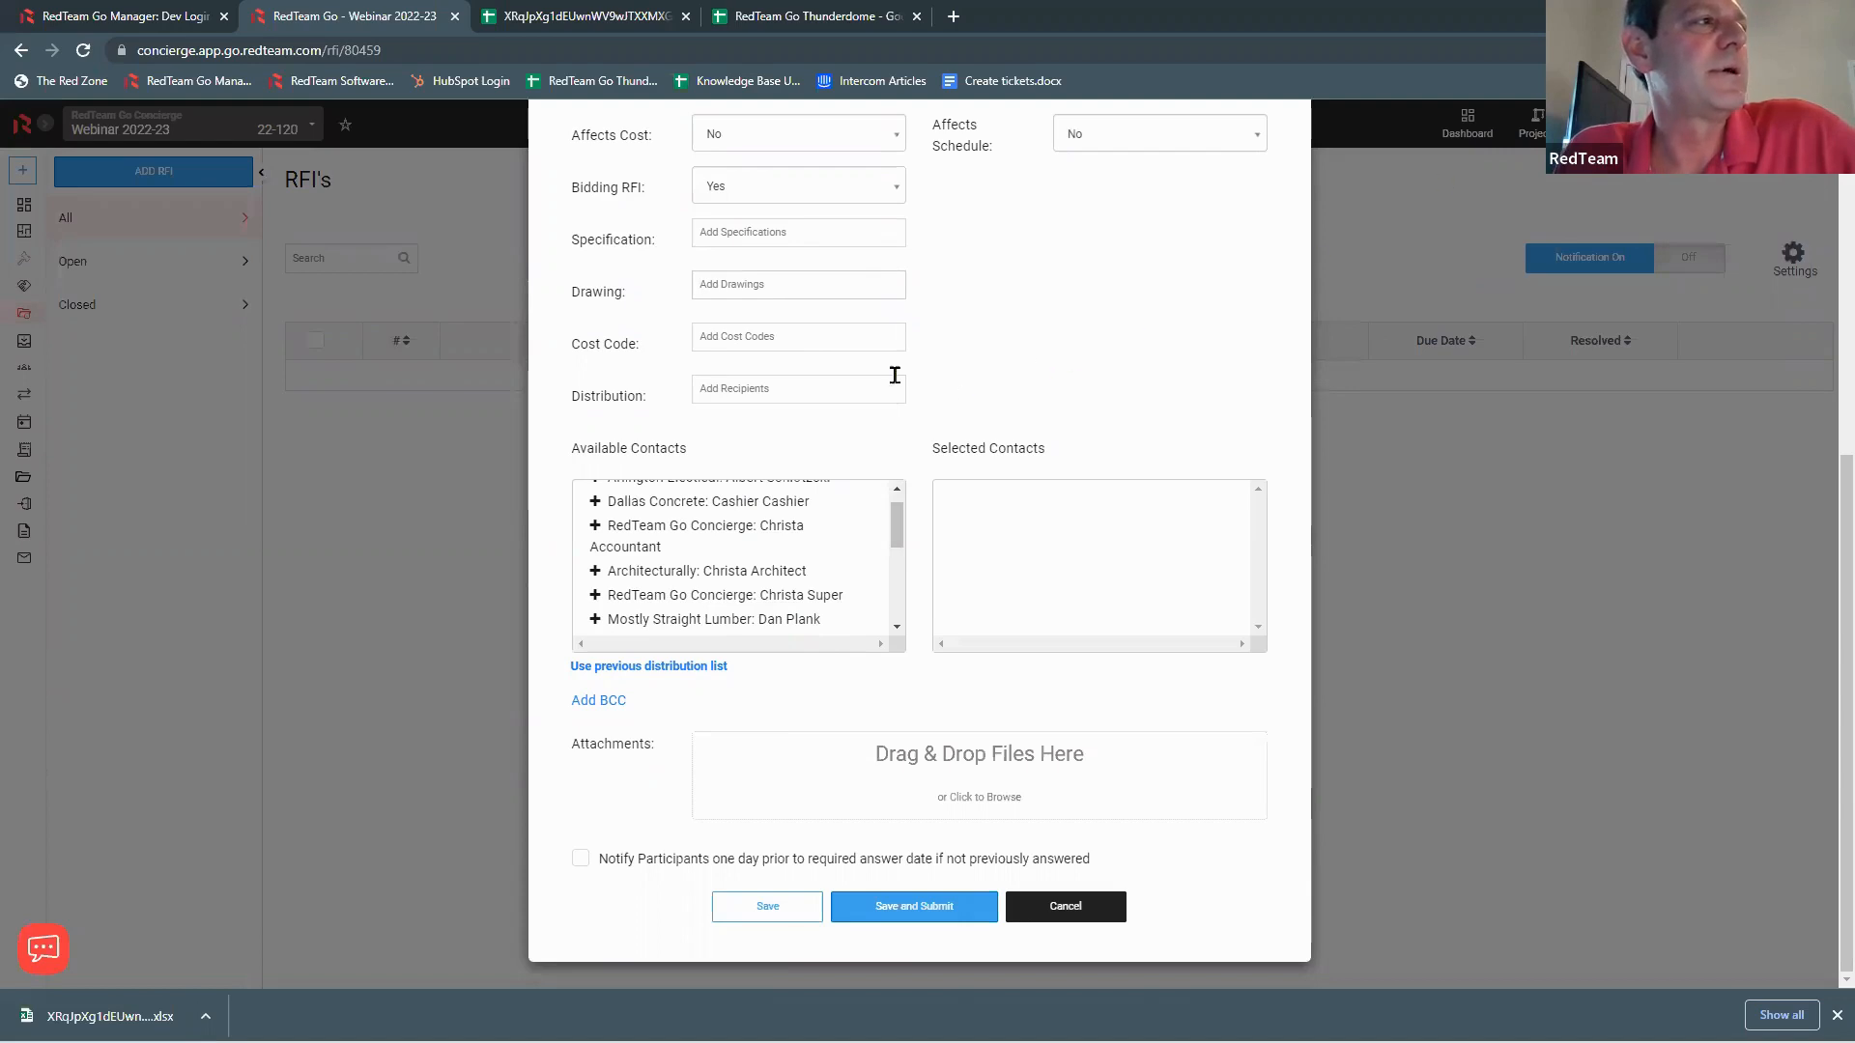
Step: Look up distribution recipients by name, clear the entry, and try adding the architect contact to the distribution before removing it
click(848, 385)
text(alb)
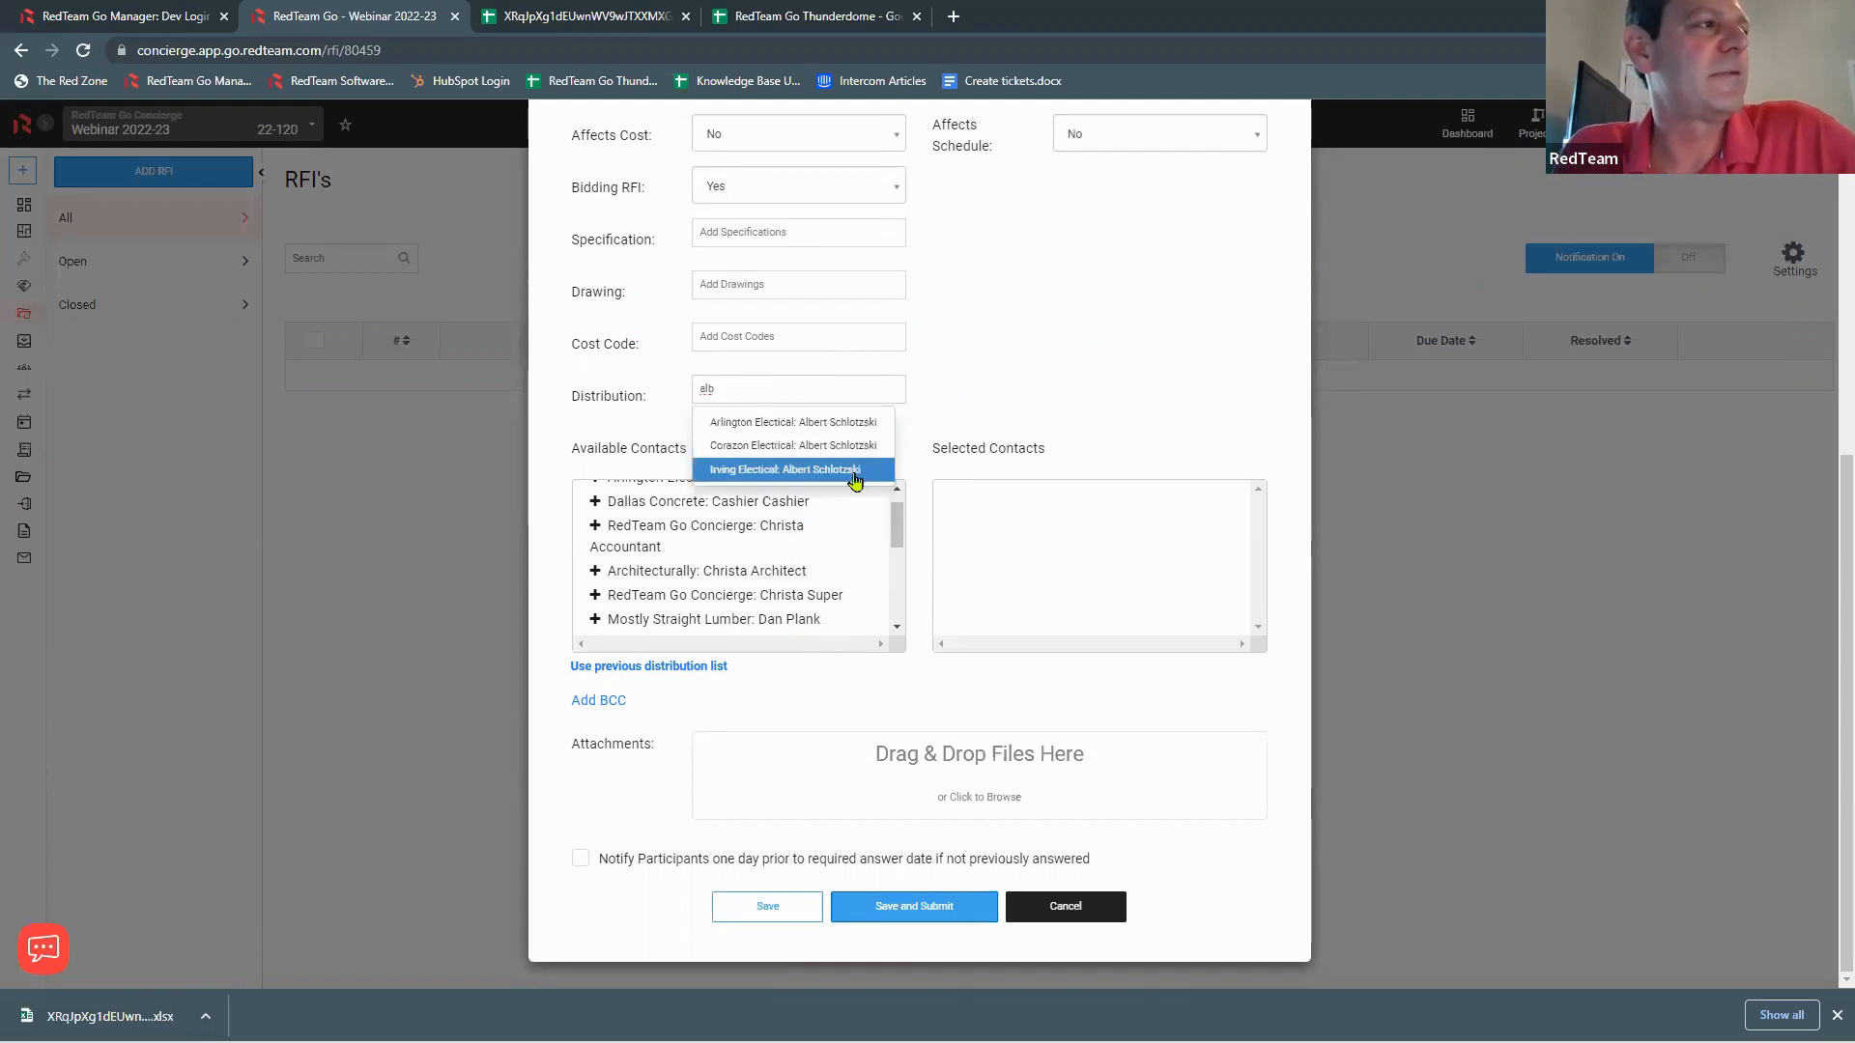
key(BackSpace)
key(BackSpace)
key(BackSpace)
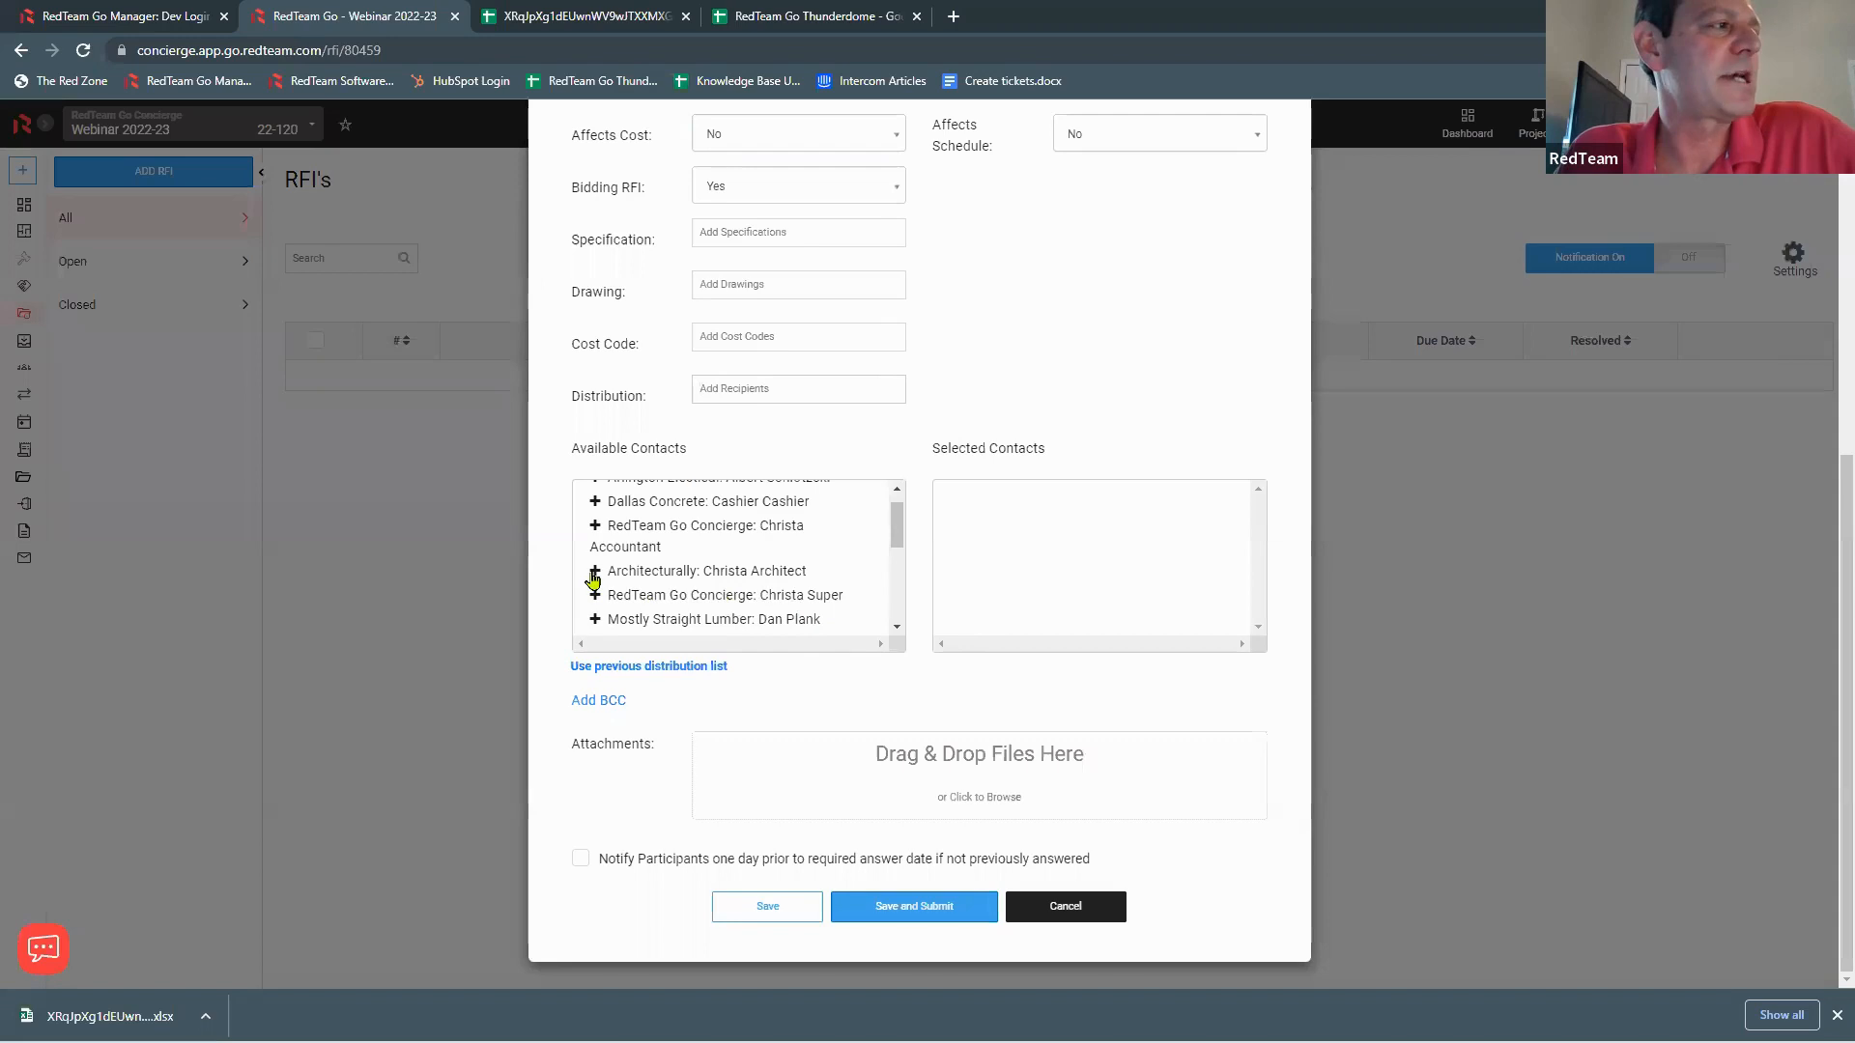
click(596, 573)
click(1226, 503)
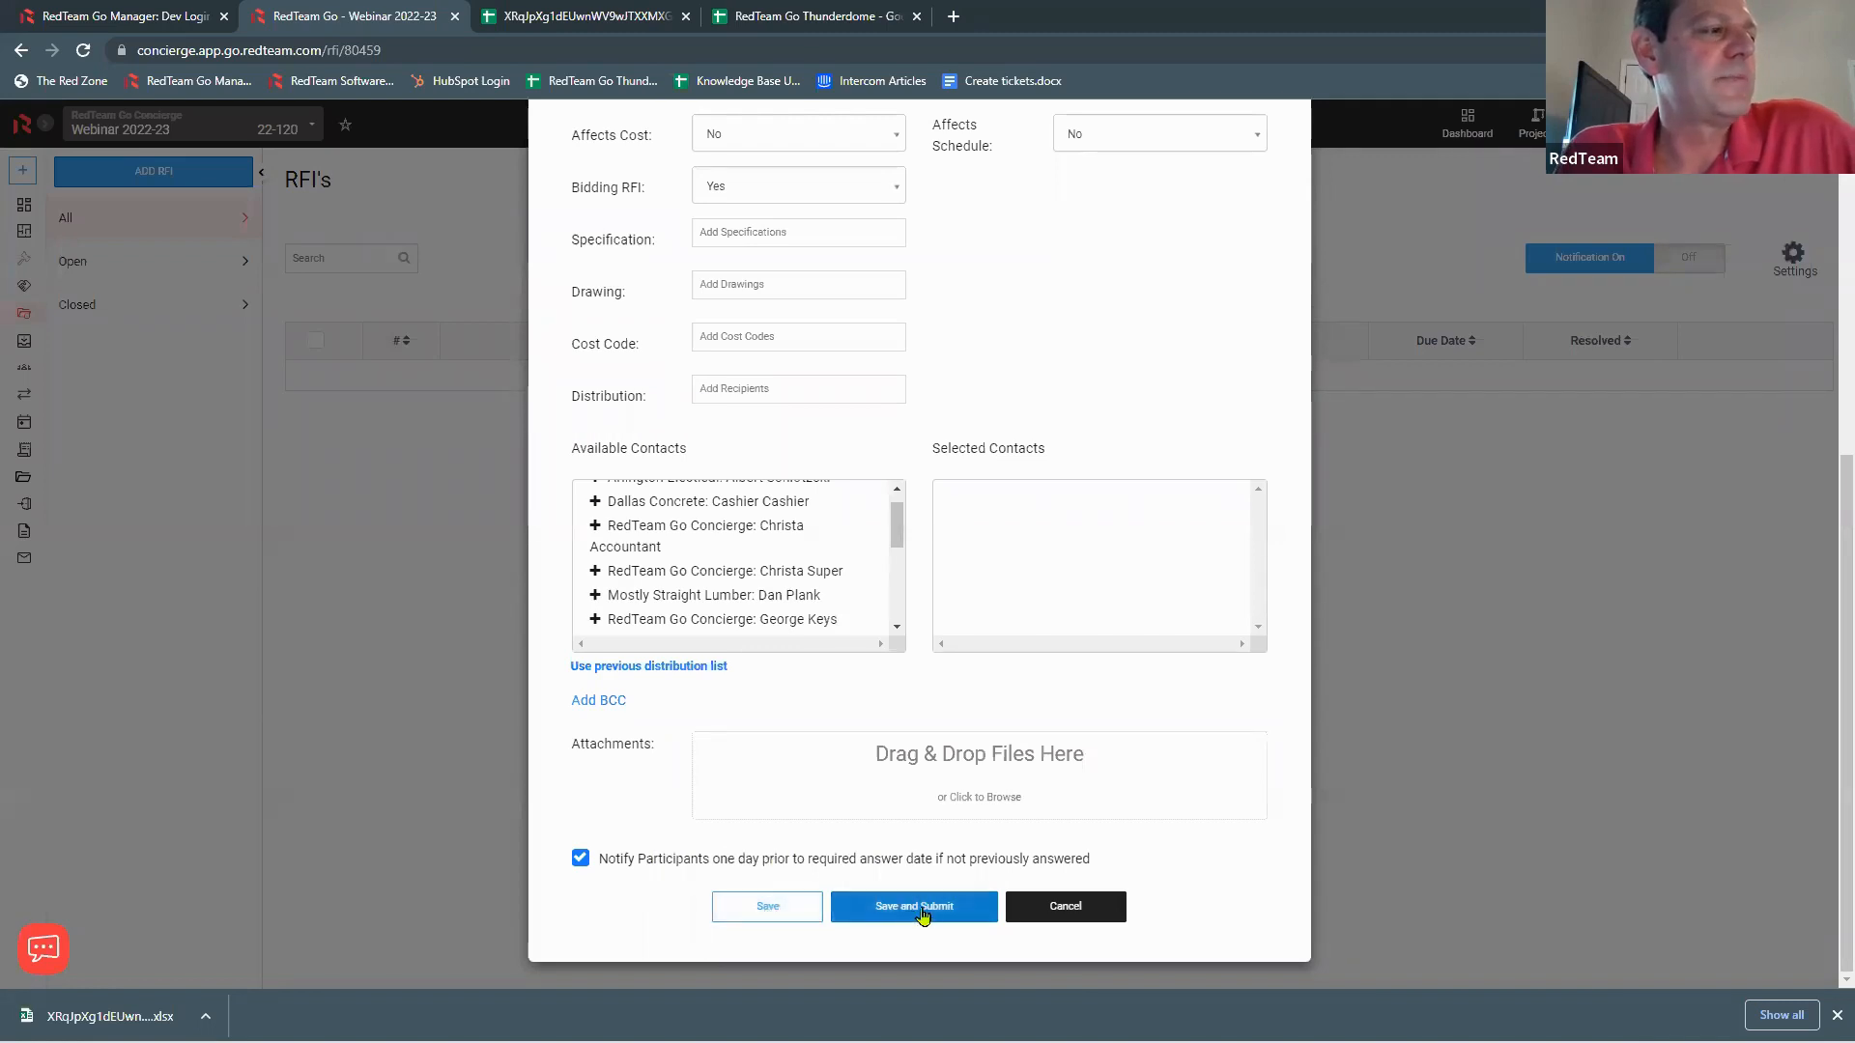
Step: Save the RFI with the one-day-prior participant notification enabled, and submit the saved Chip color RFI
click(768, 910)
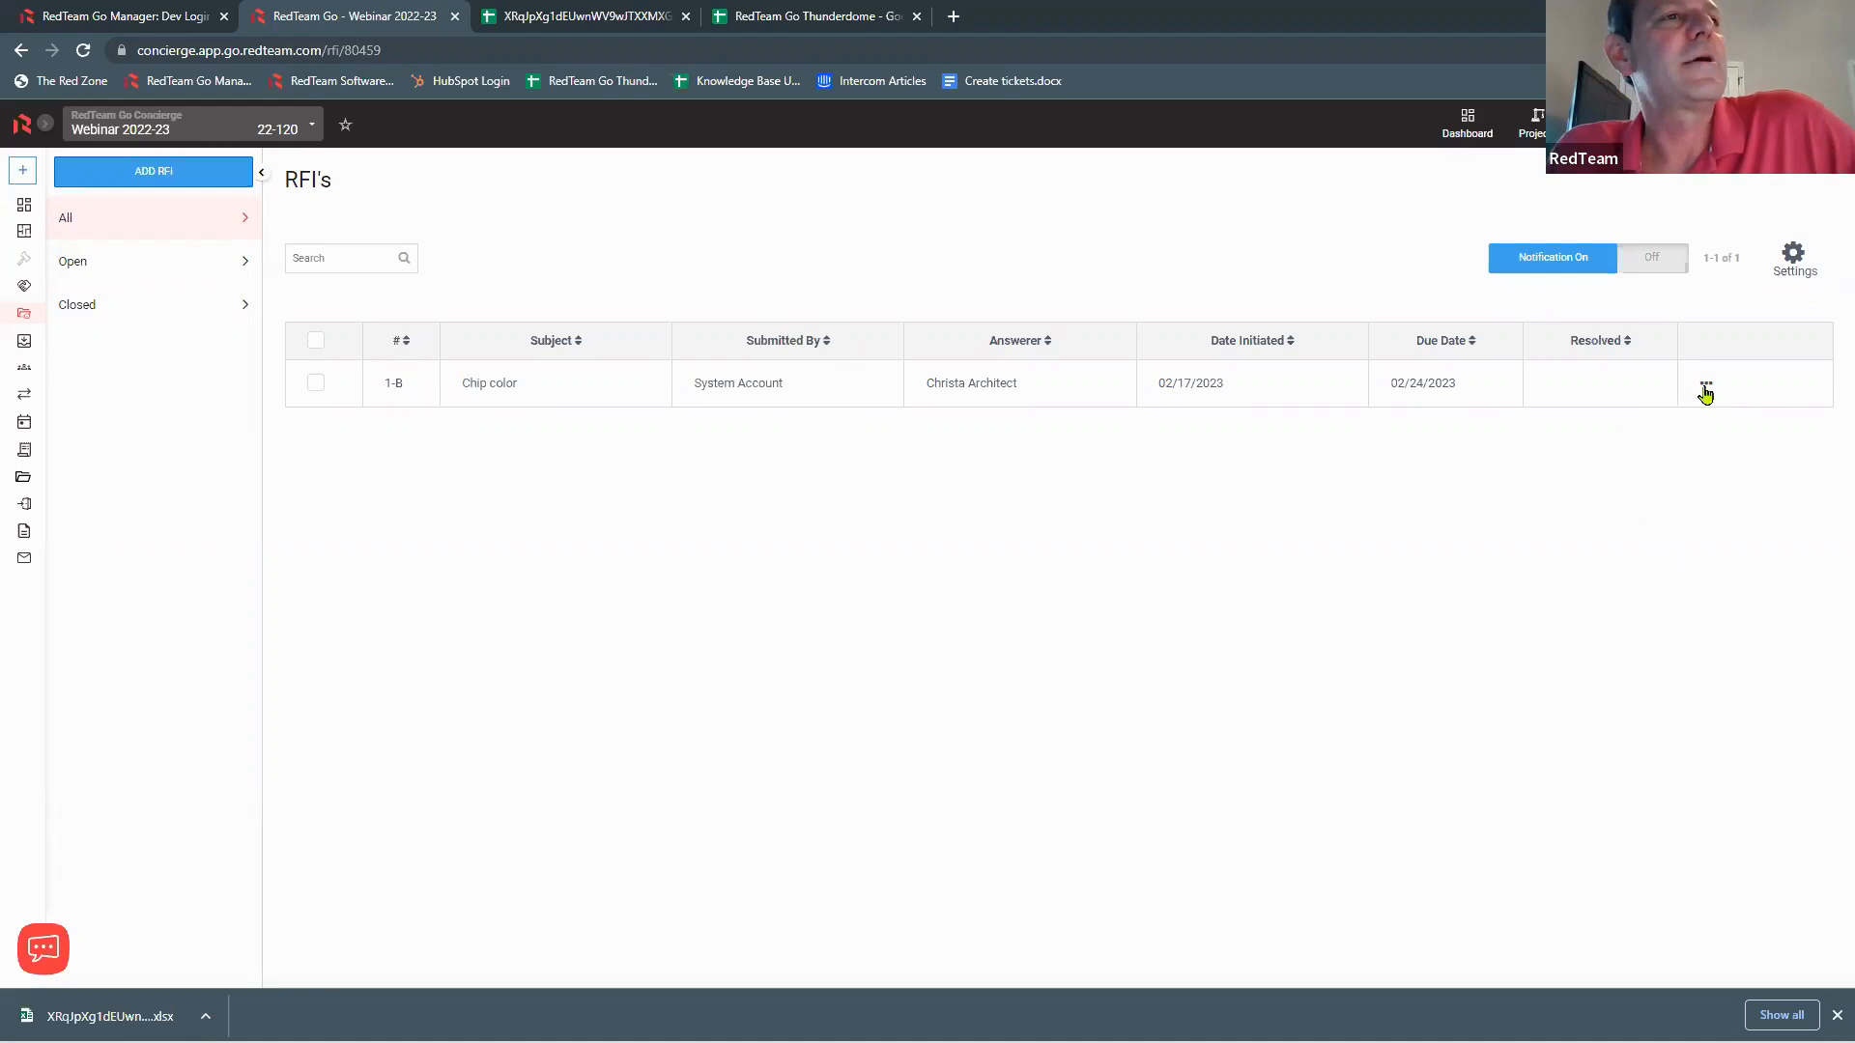
click(1705, 384)
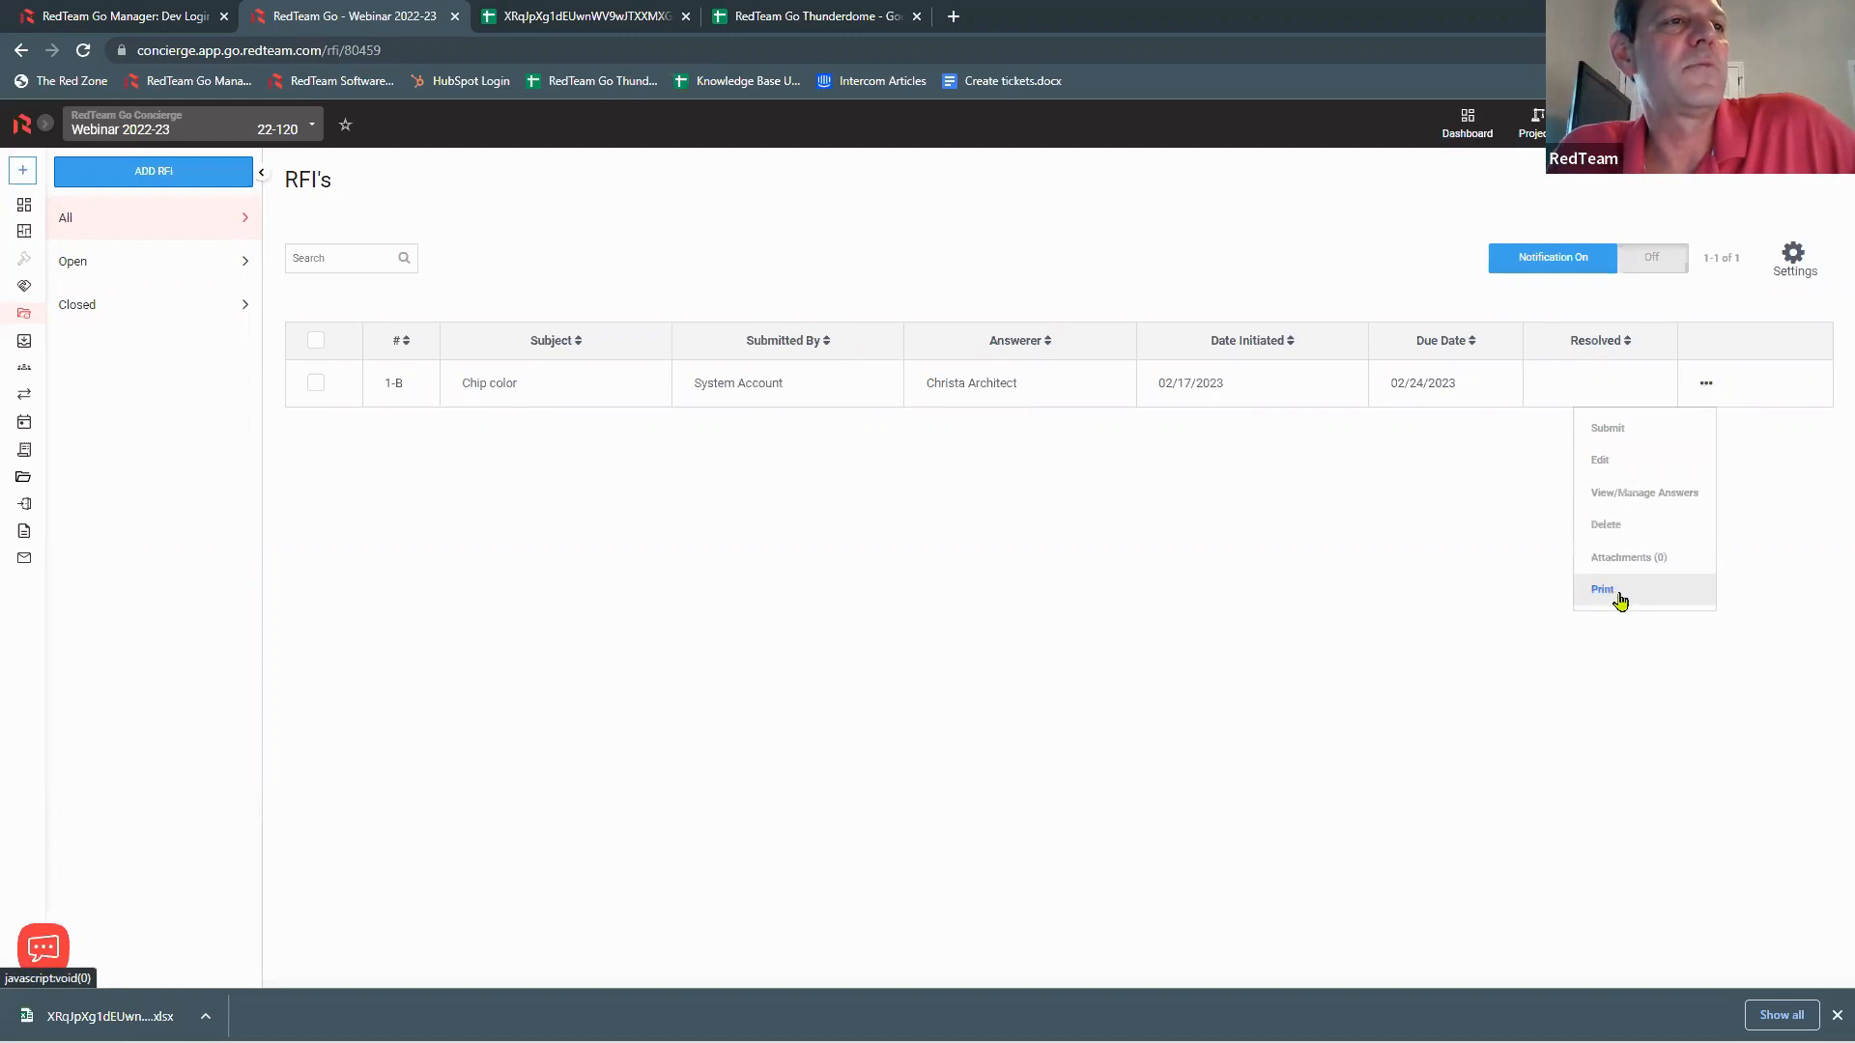
click(1609, 429)
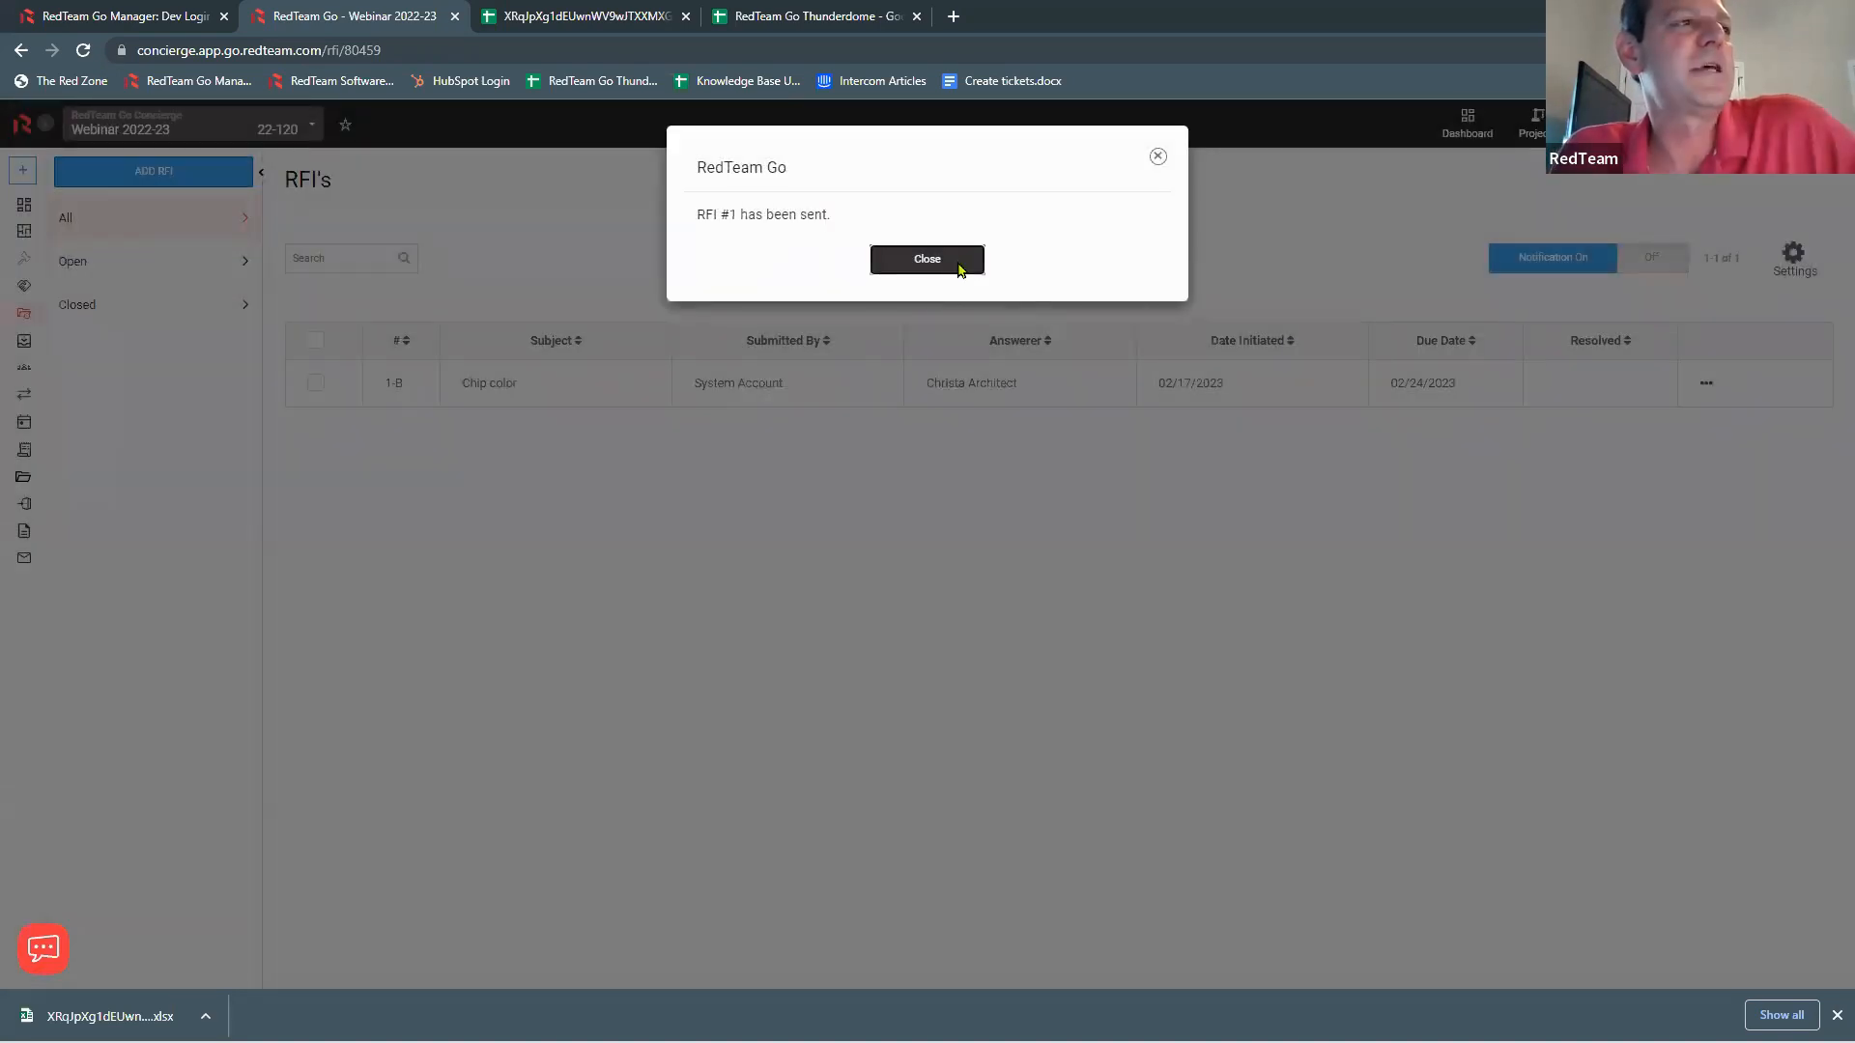
click(961, 269)
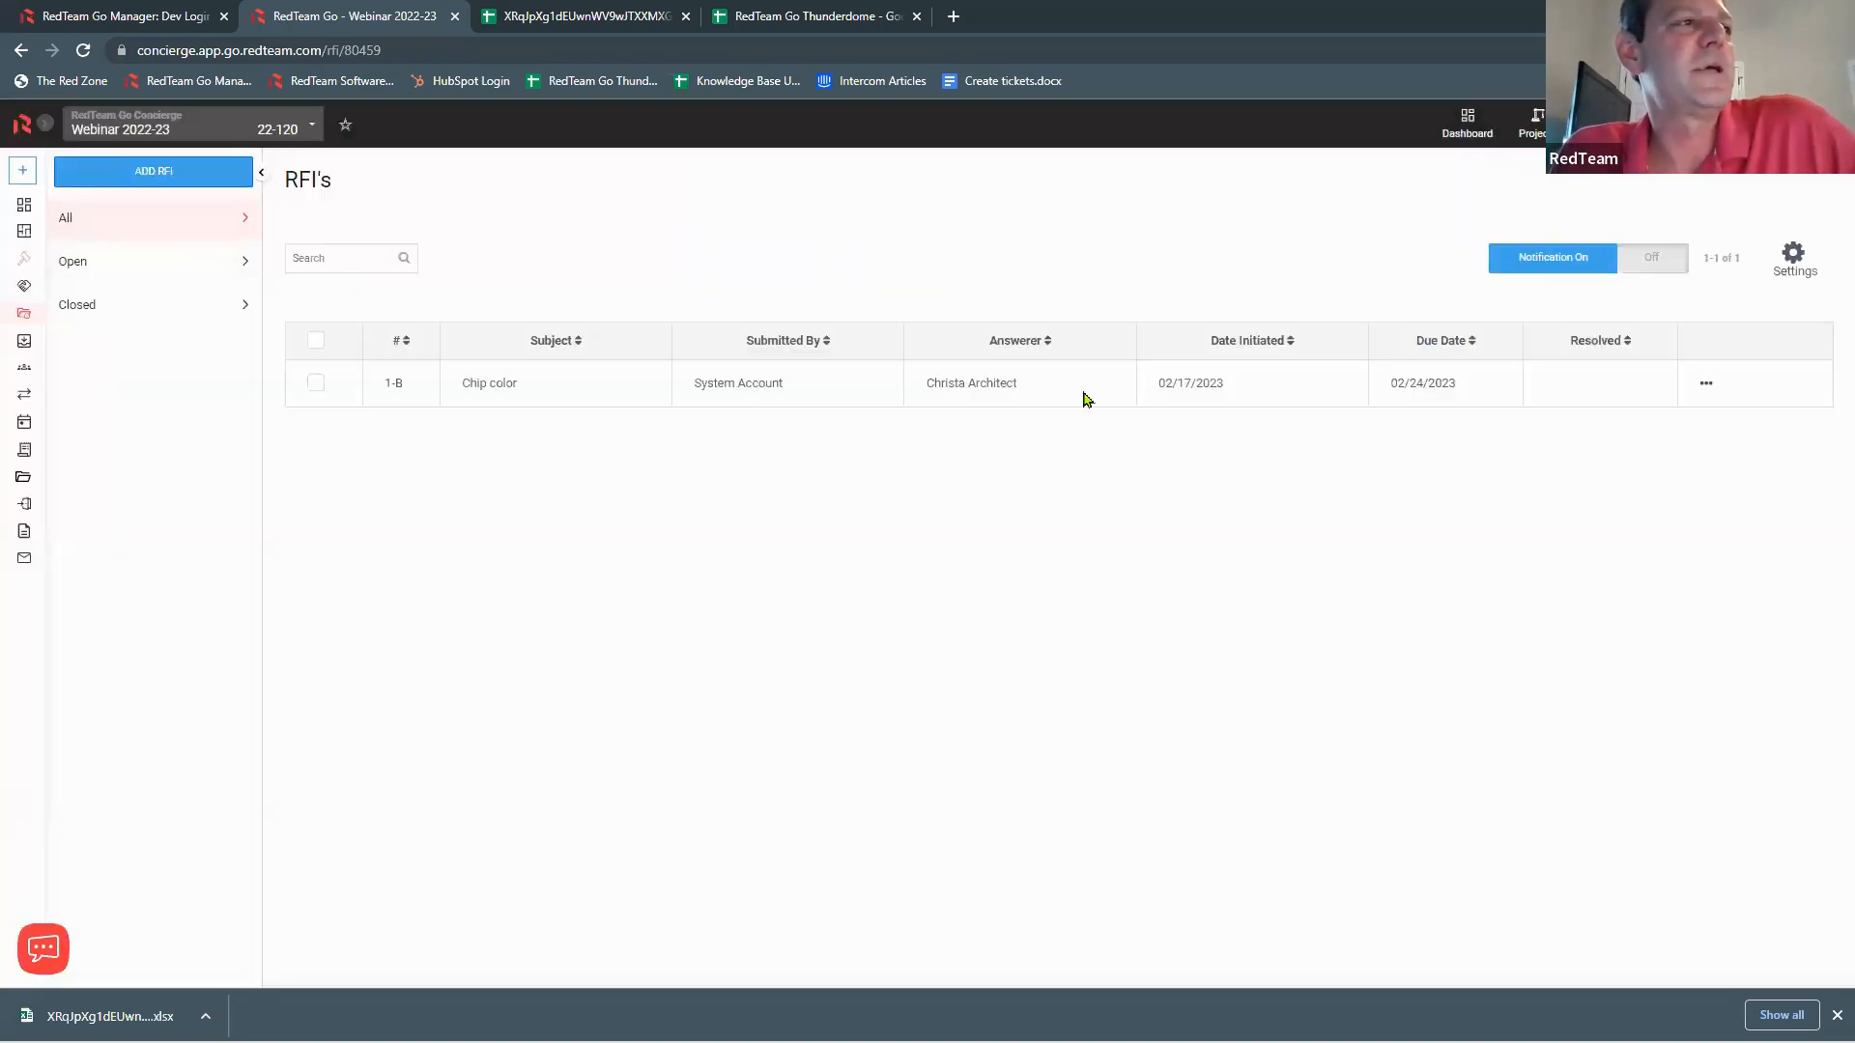
Step: Open the Chip color RFI's answers and start a new answer with the RedTeam Go Concierge accountant contact as the responder
click(1707, 383)
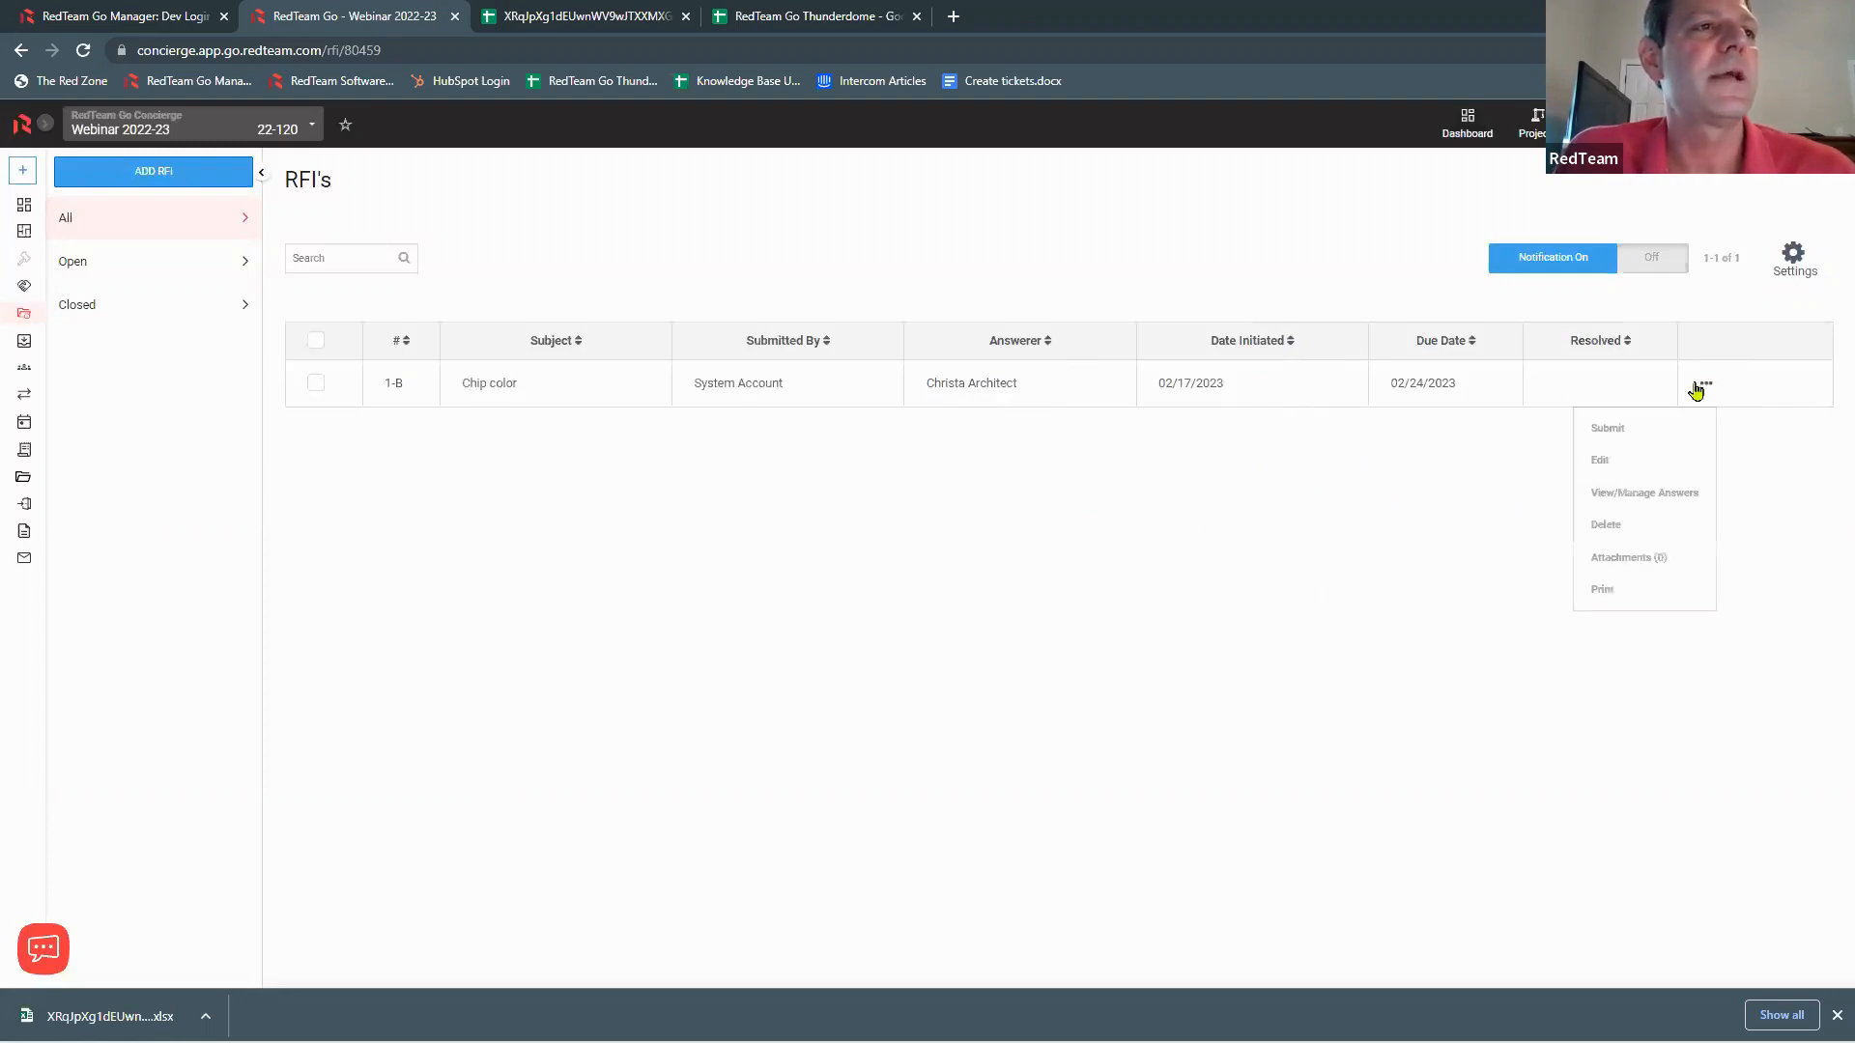
click(1650, 493)
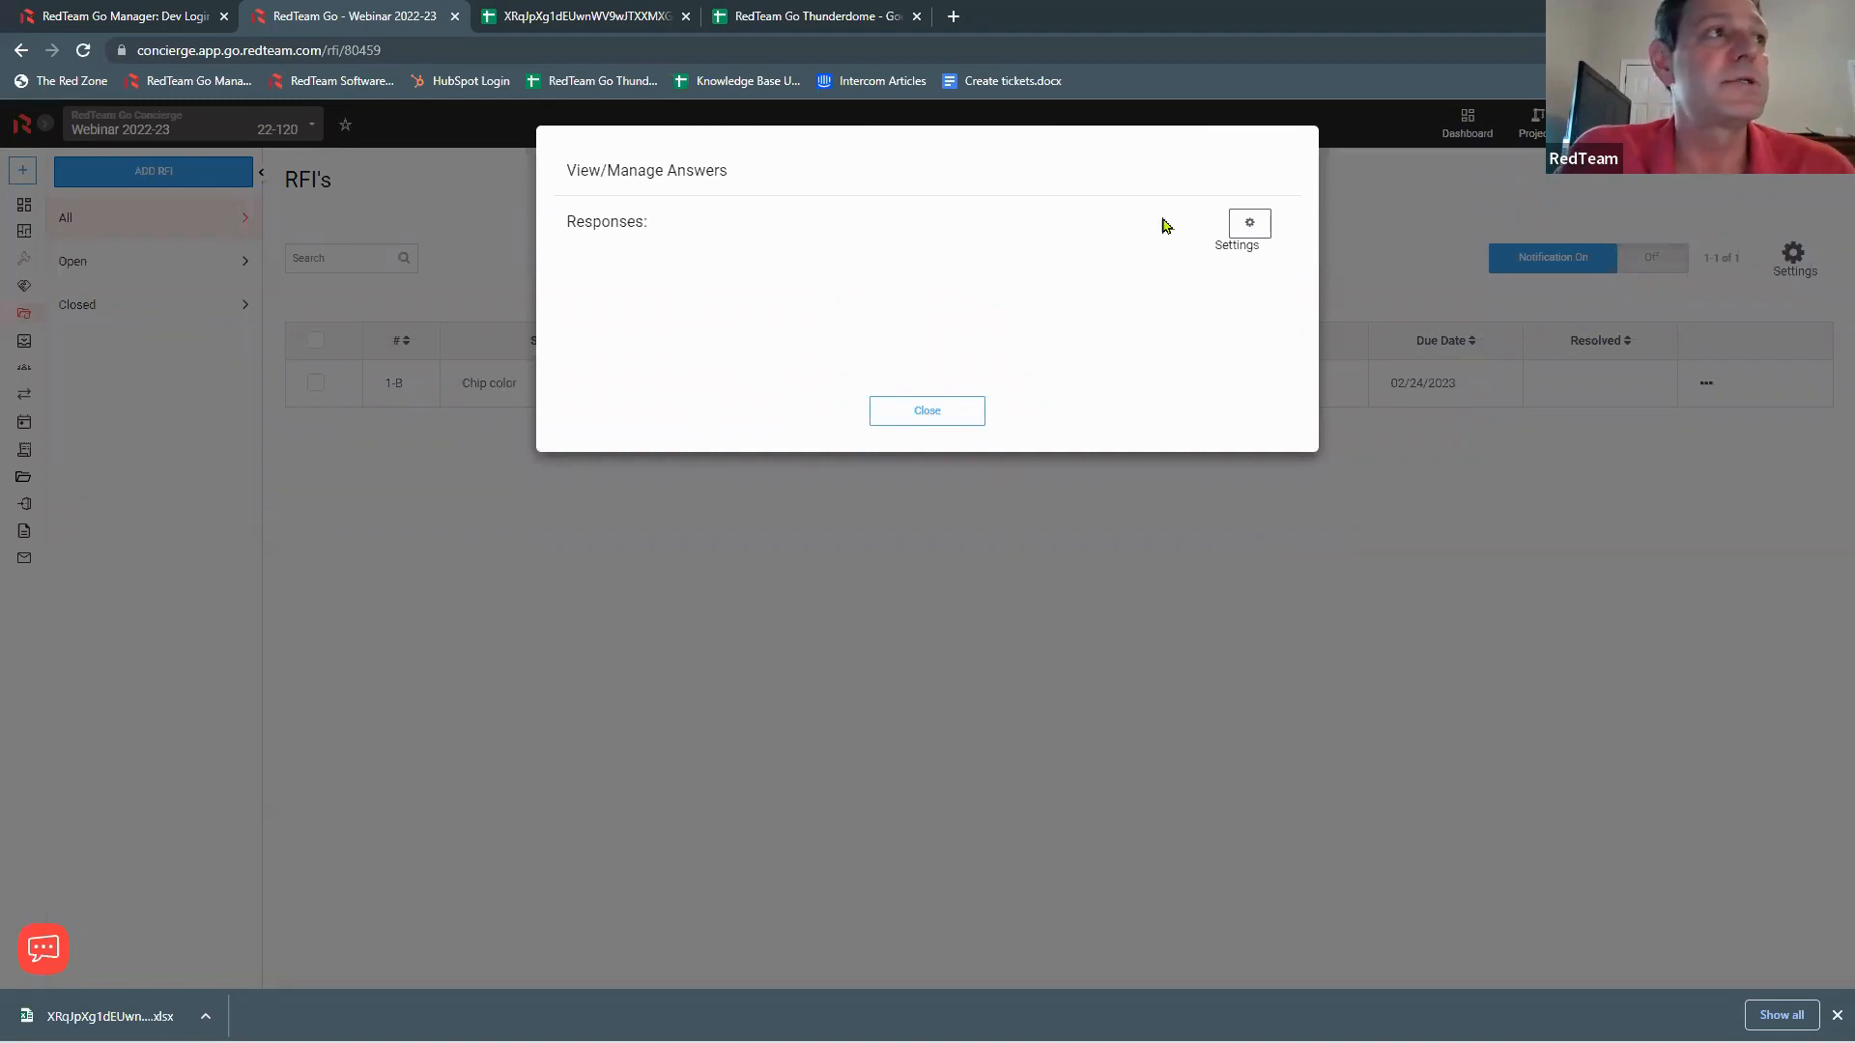
click(1247, 226)
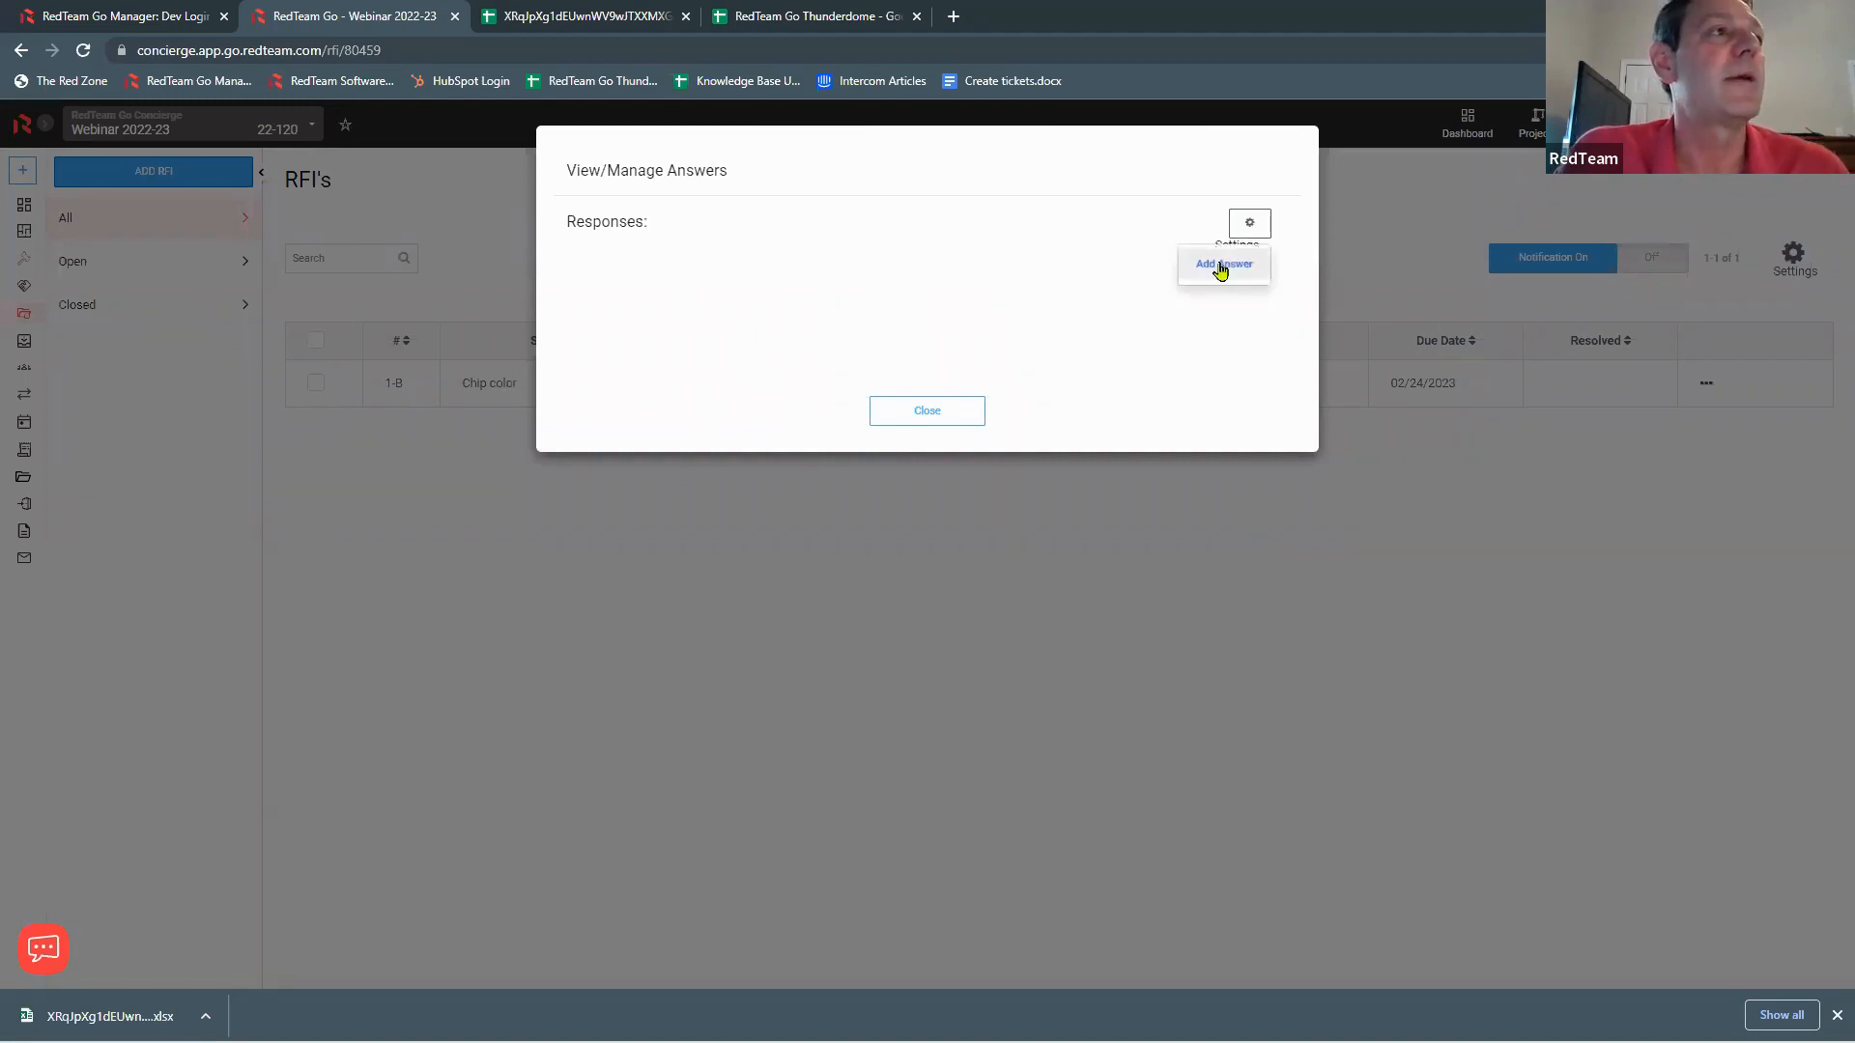
click(1222, 266)
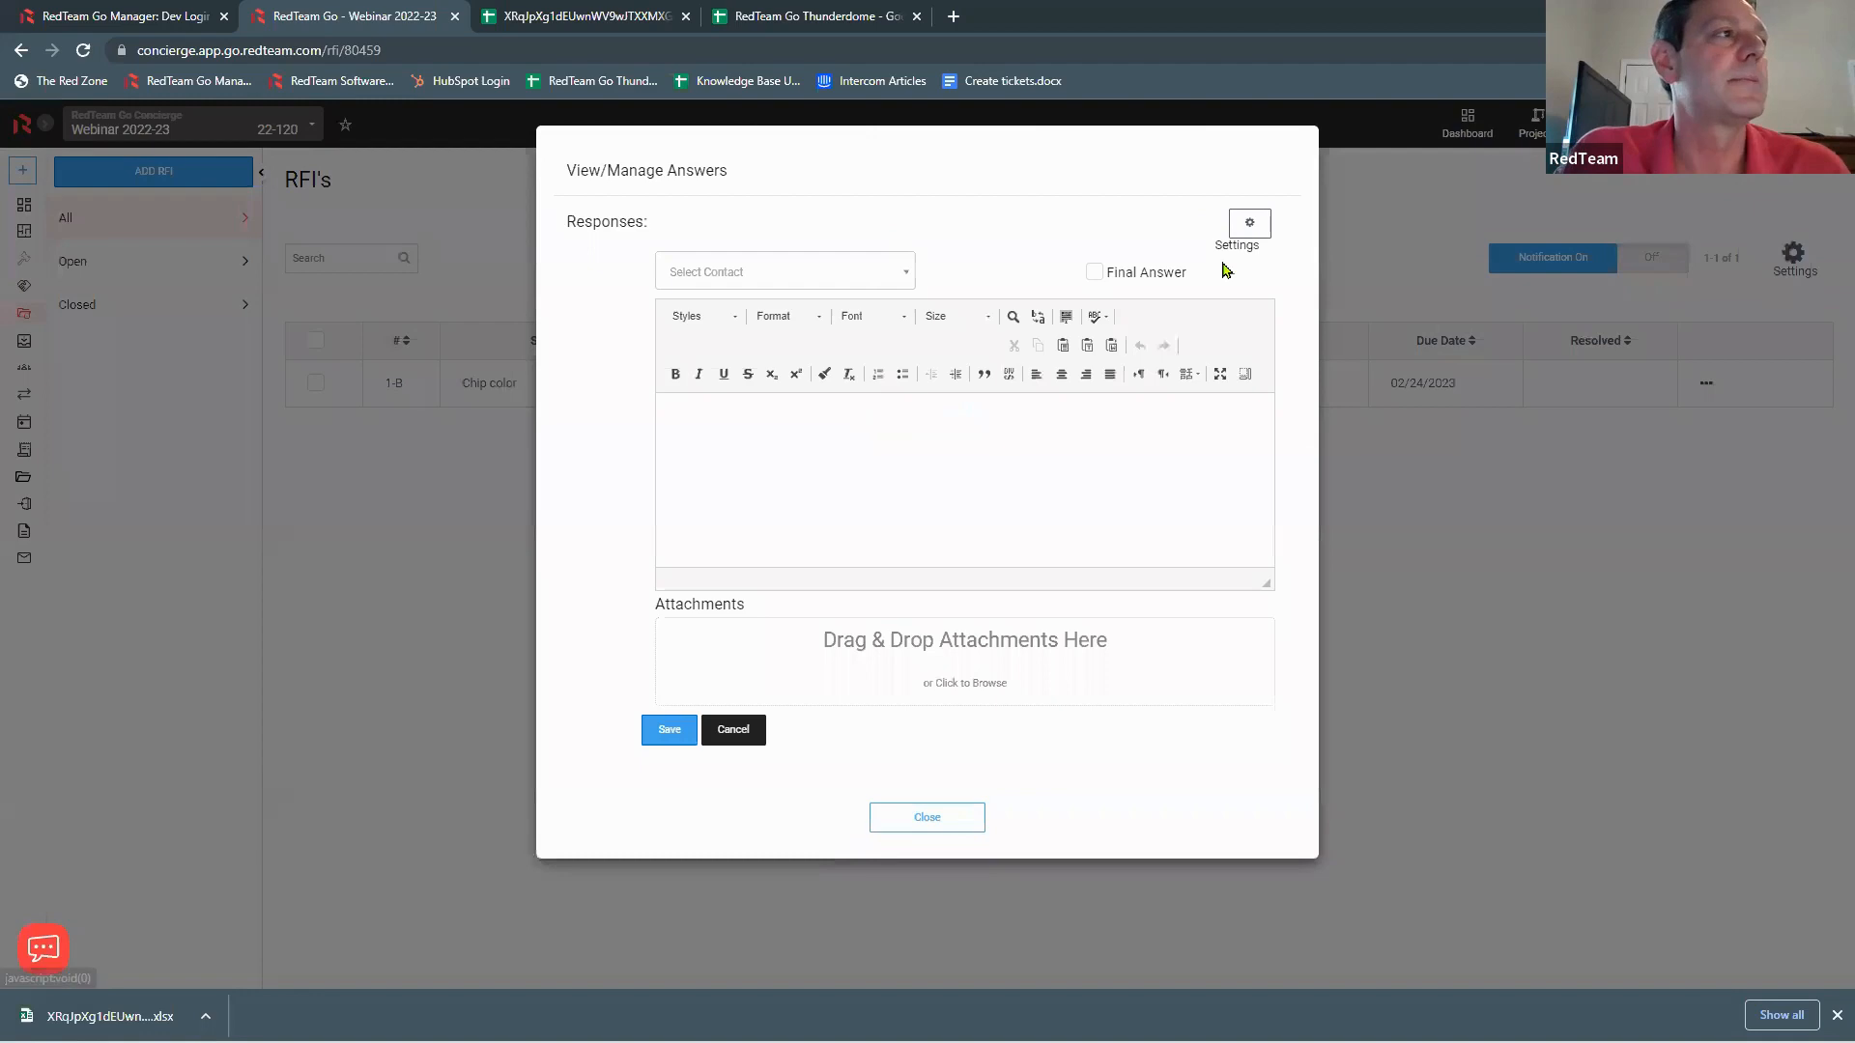
click(857, 282)
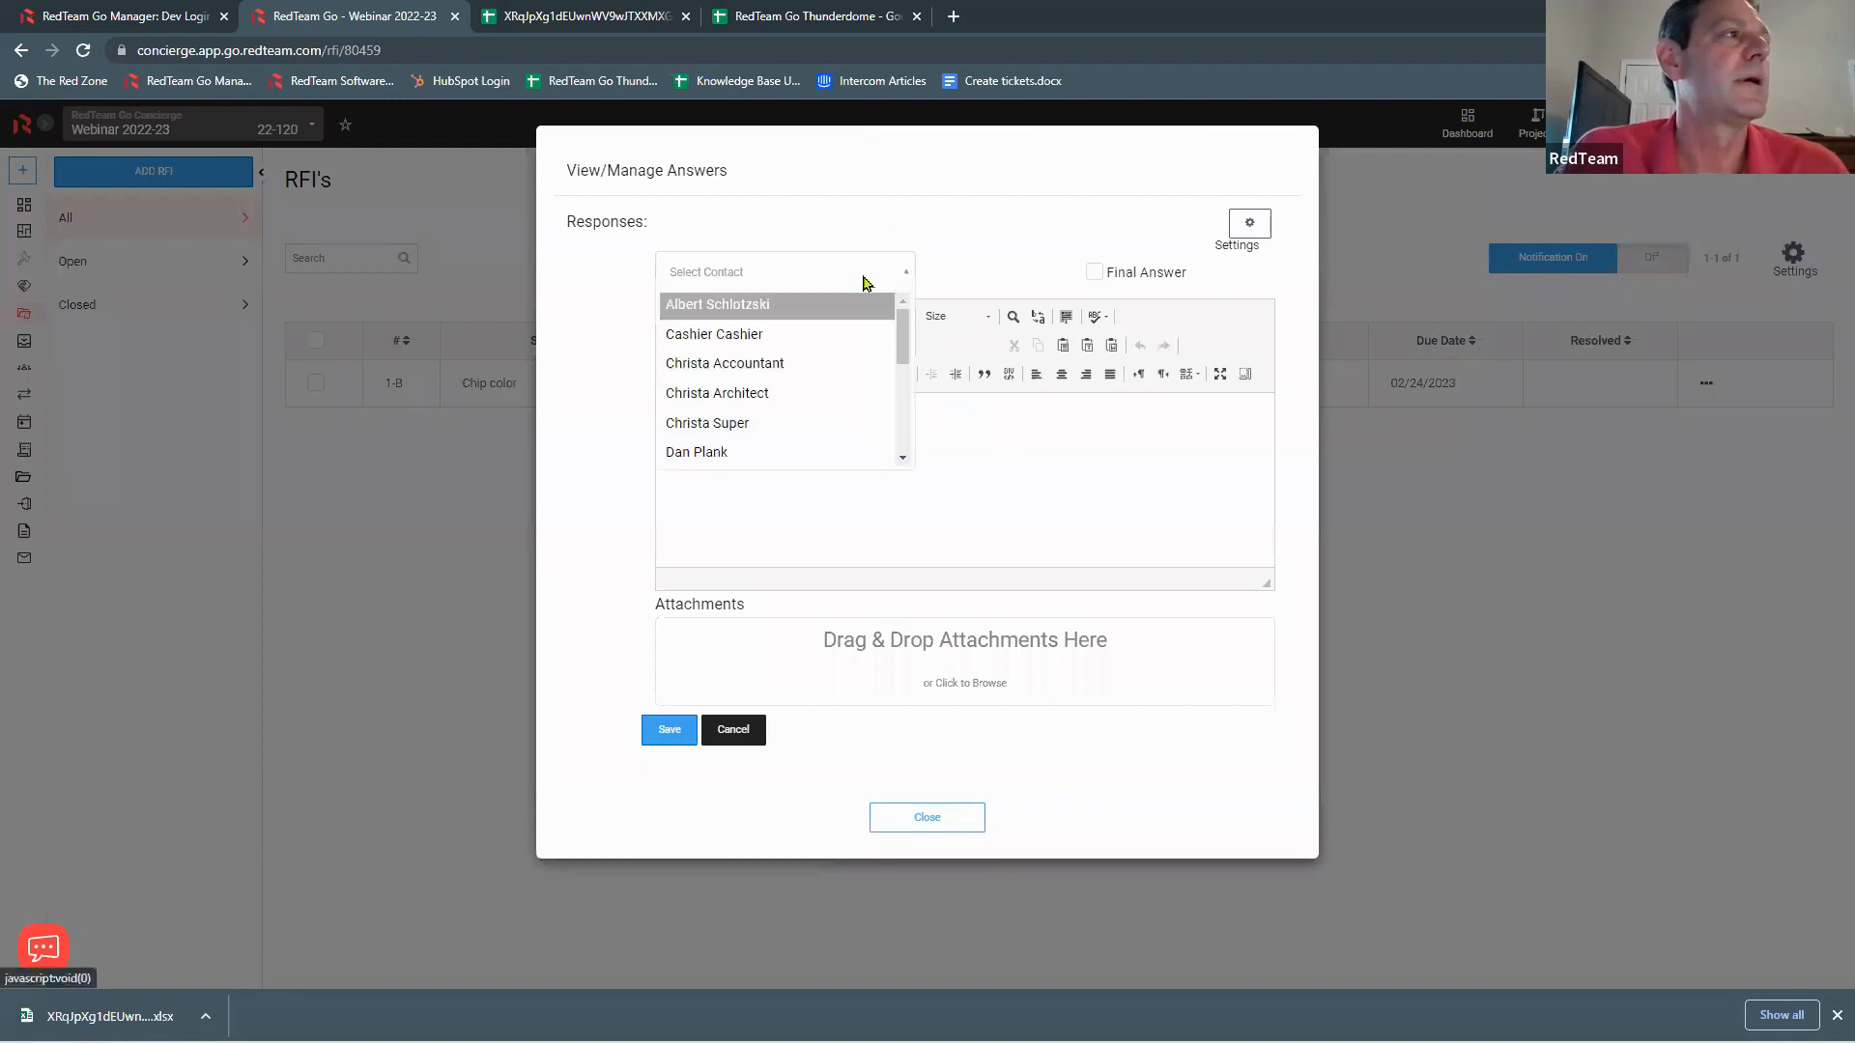
click(776, 365)
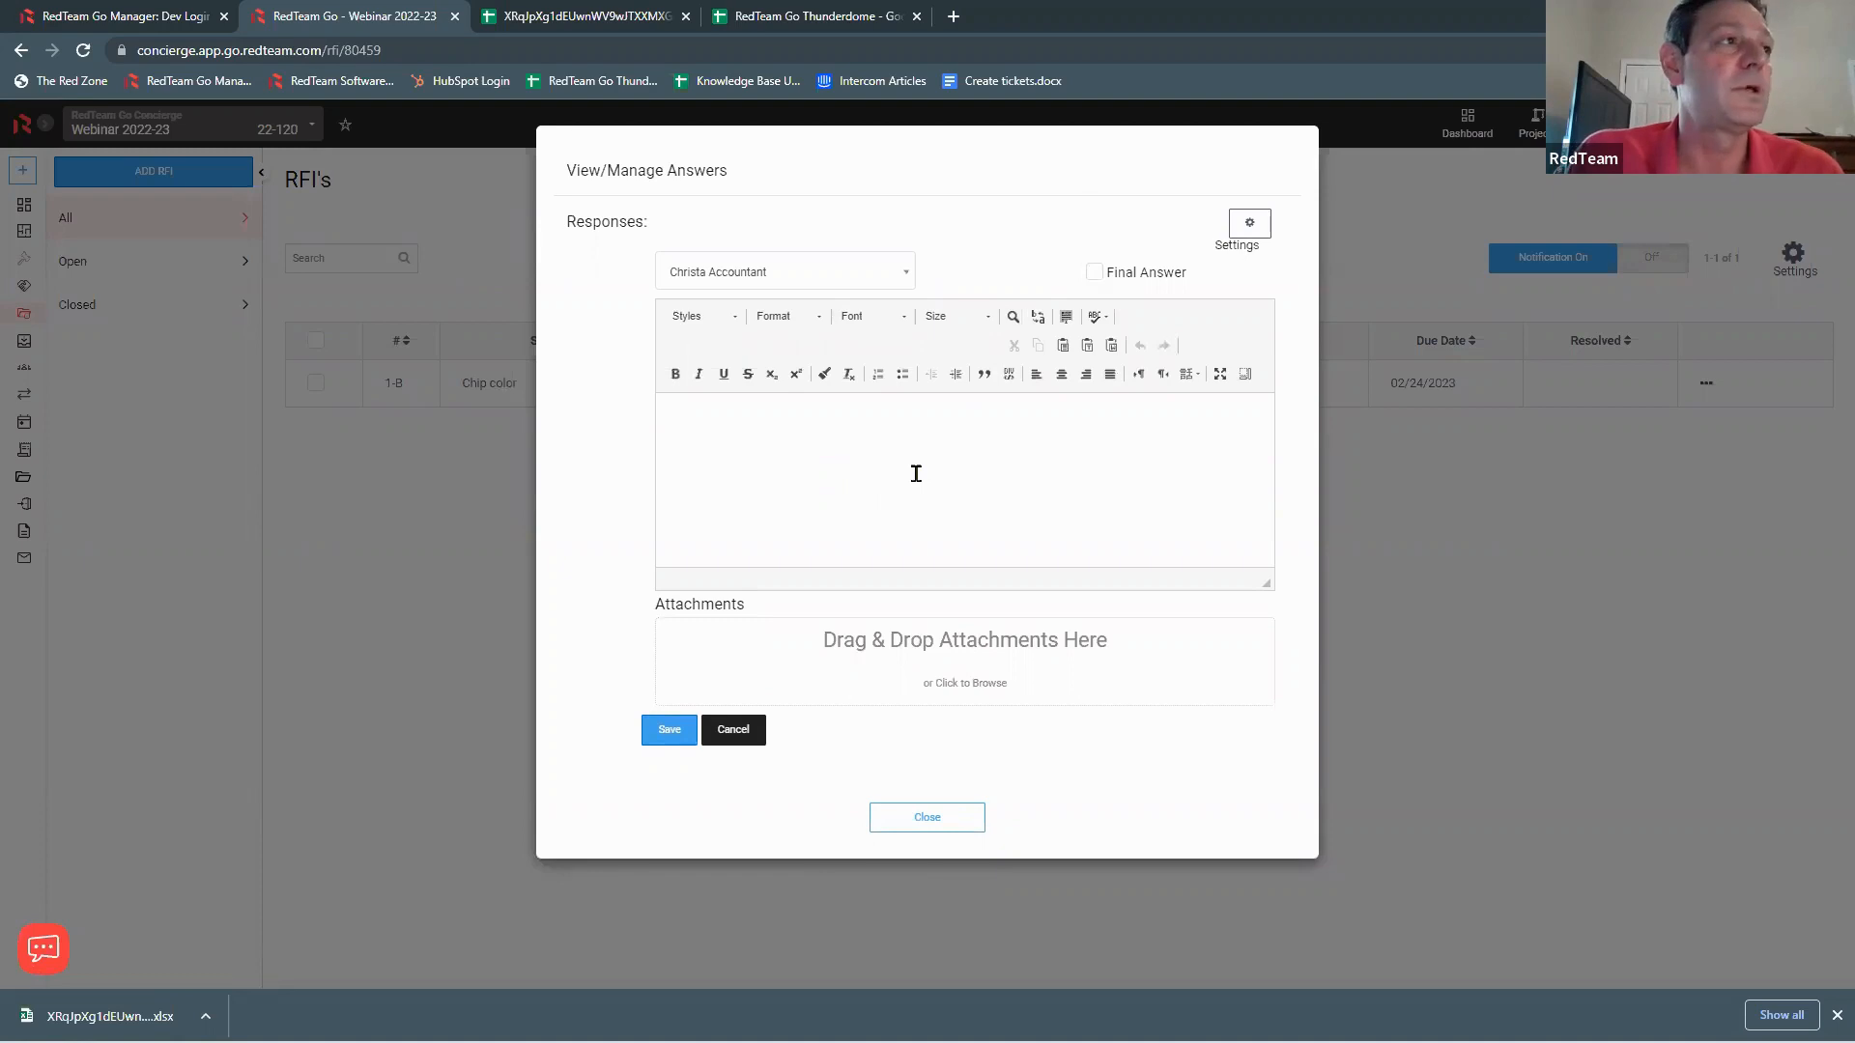
Step: Mark the response as the final answer, enter "The color is blue" as its text, and save it
click(1092, 275)
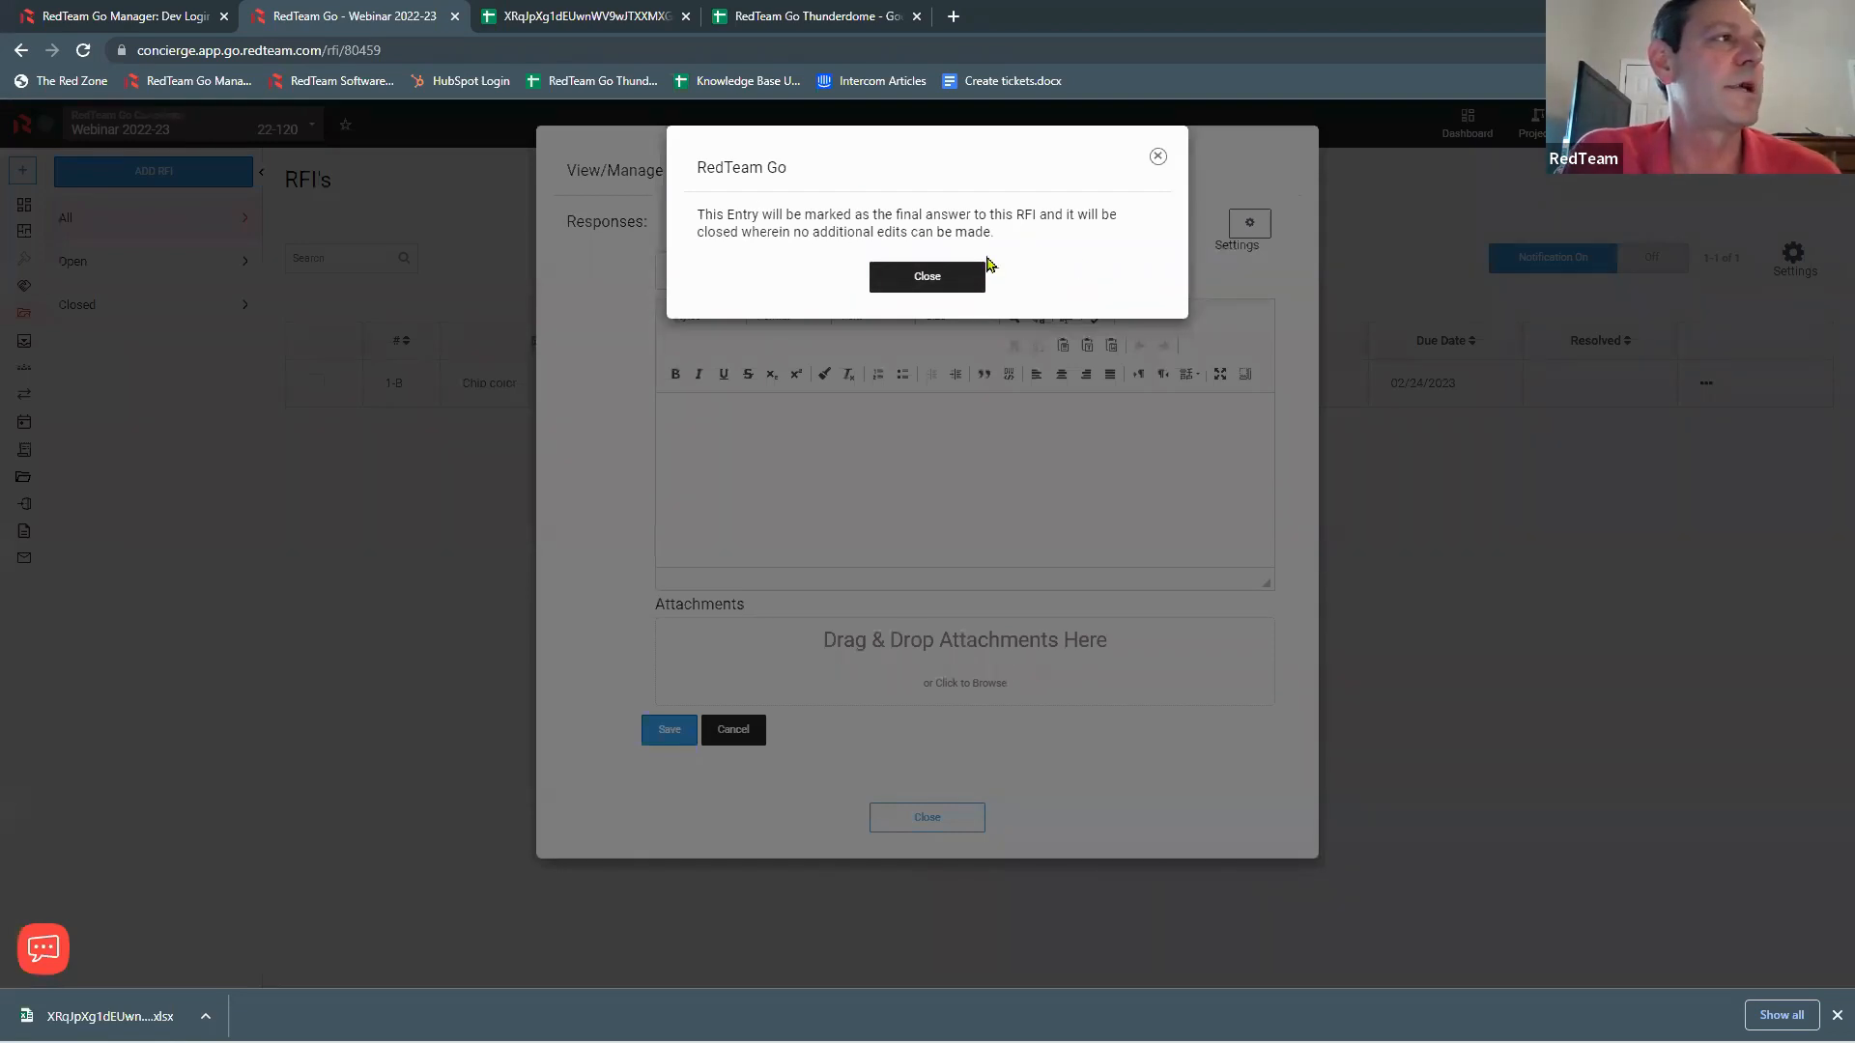
click(923, 278)
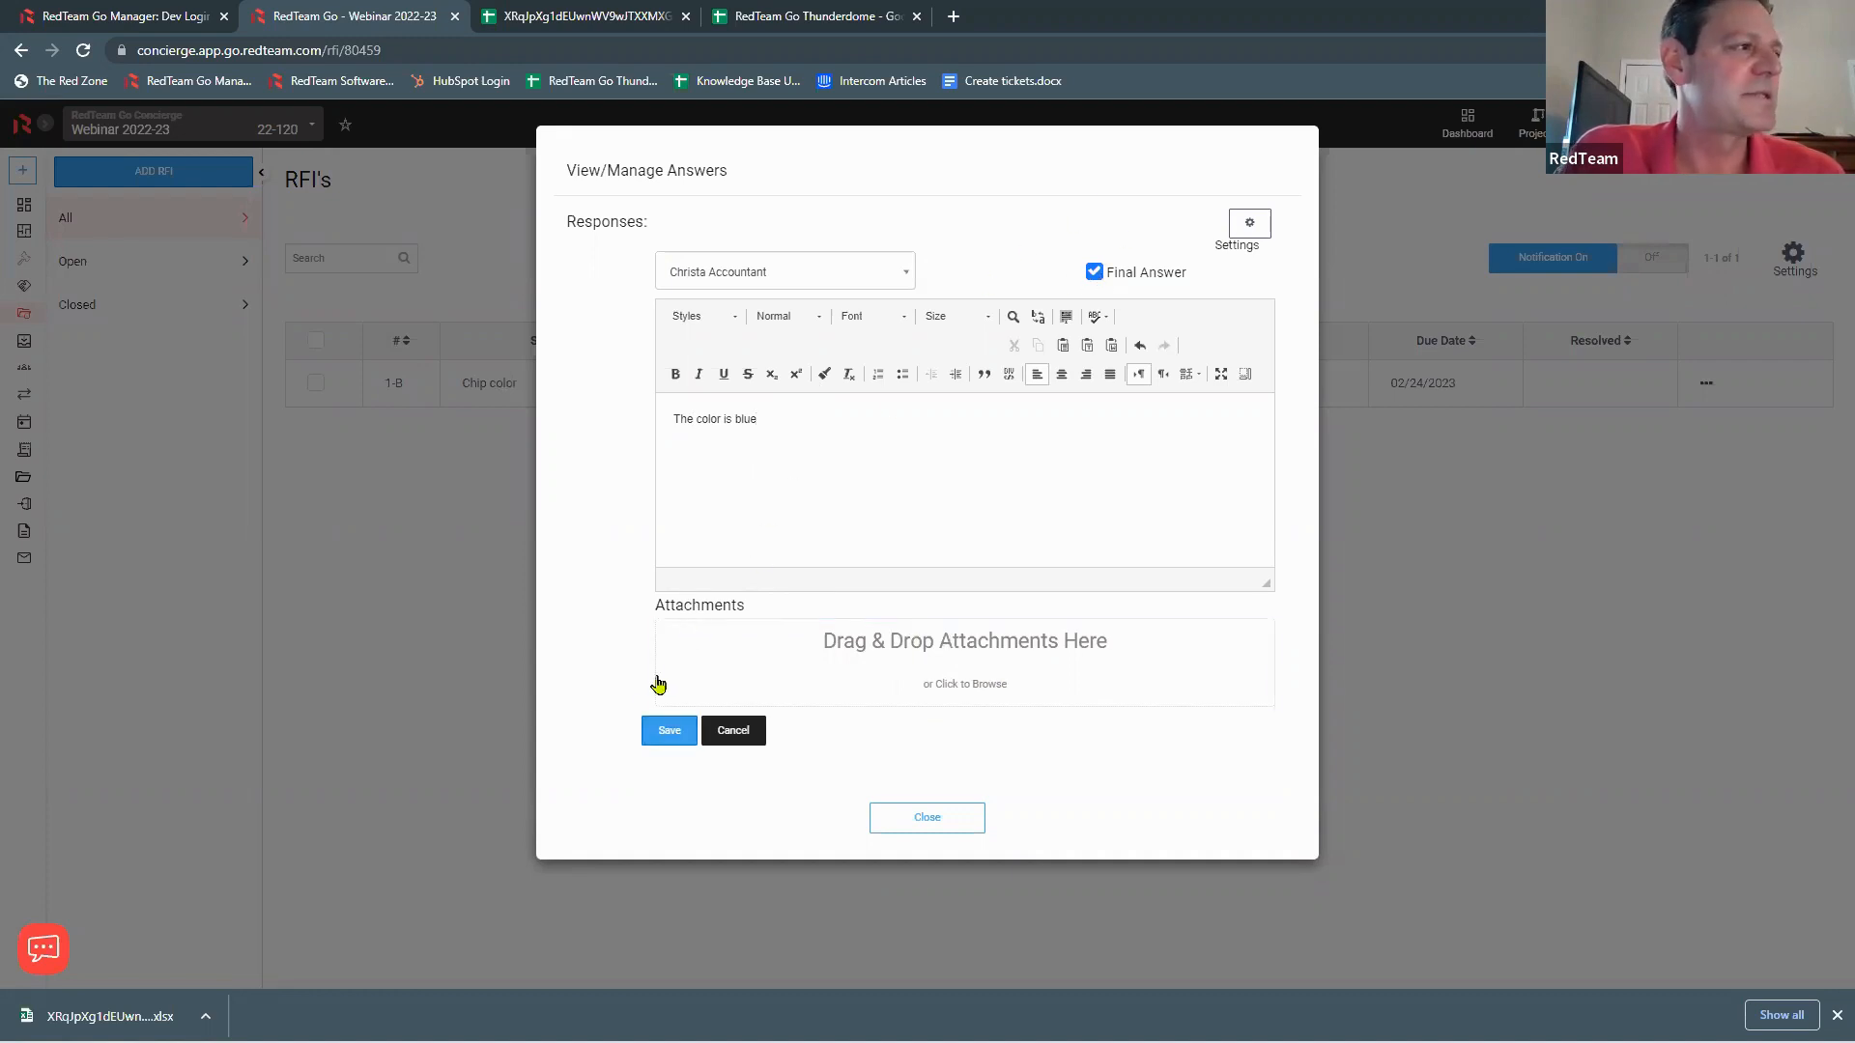
click(665, 734)
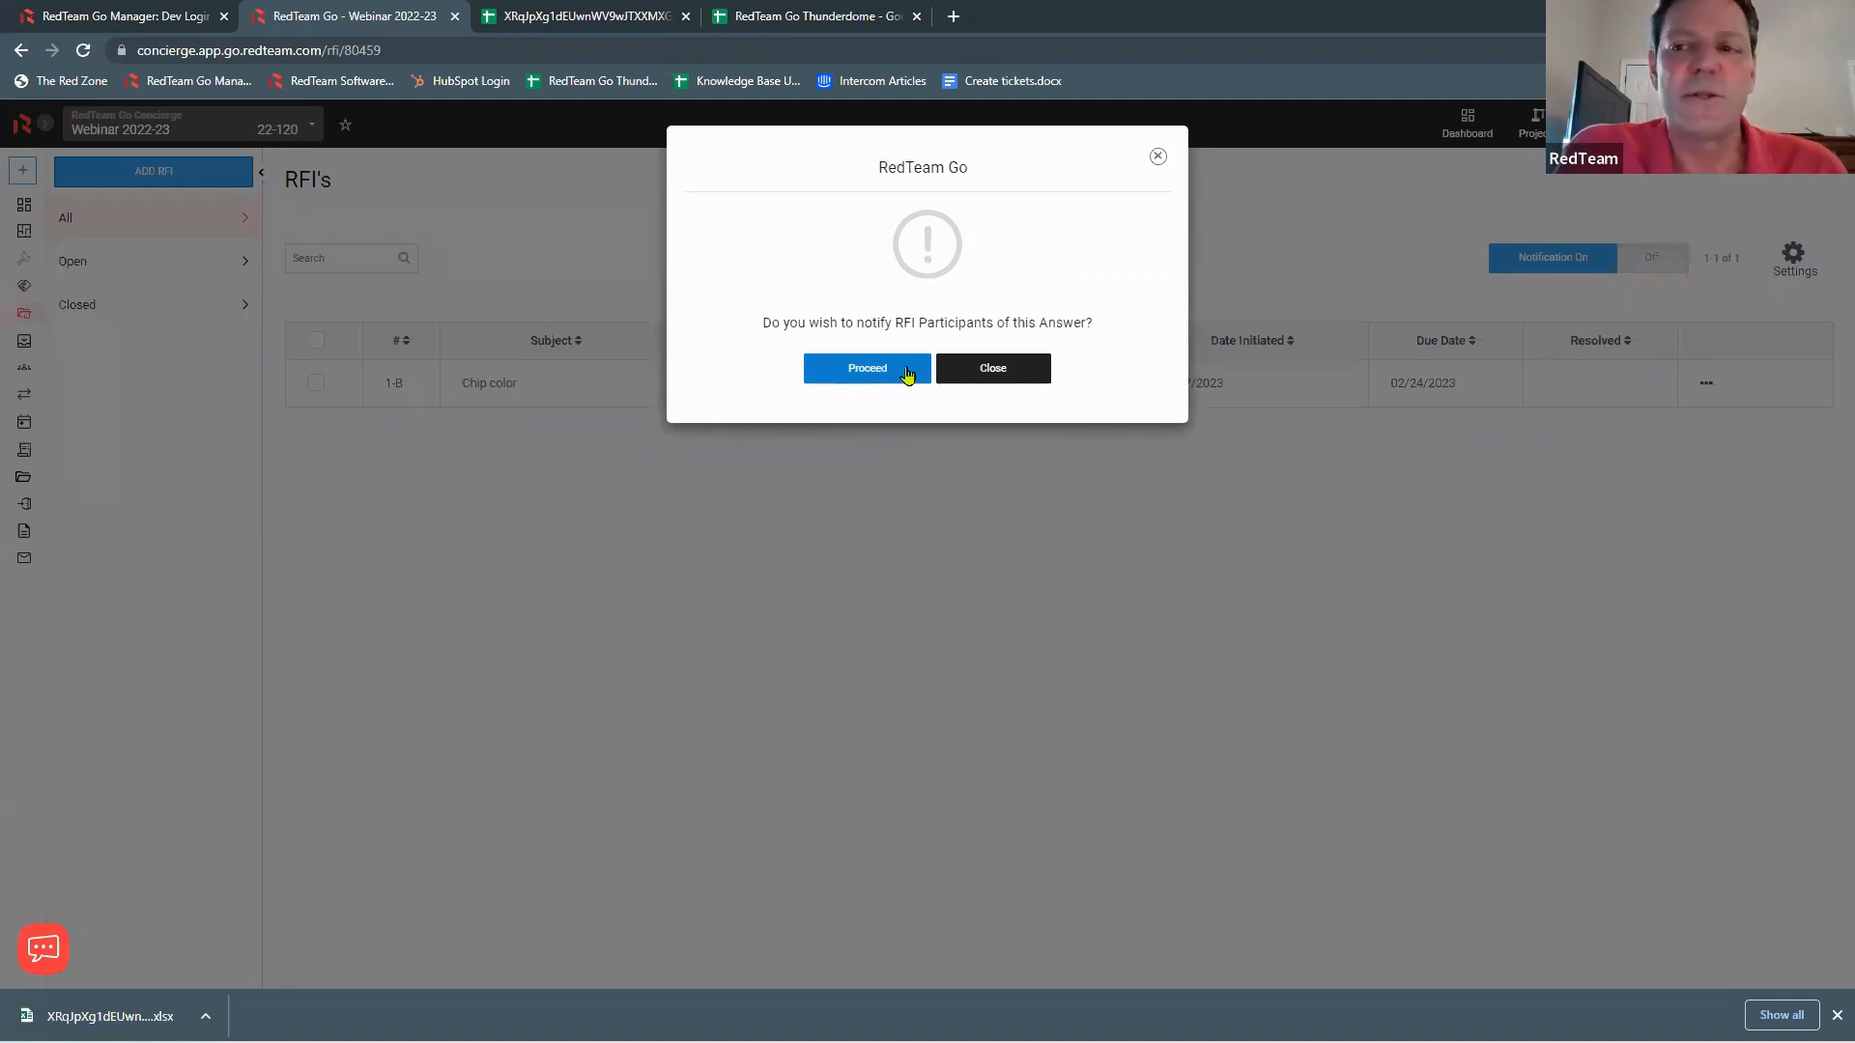
Step: Open the email for notifying RFI participants, view the available recipients, and close it without sending
click(908, 374)
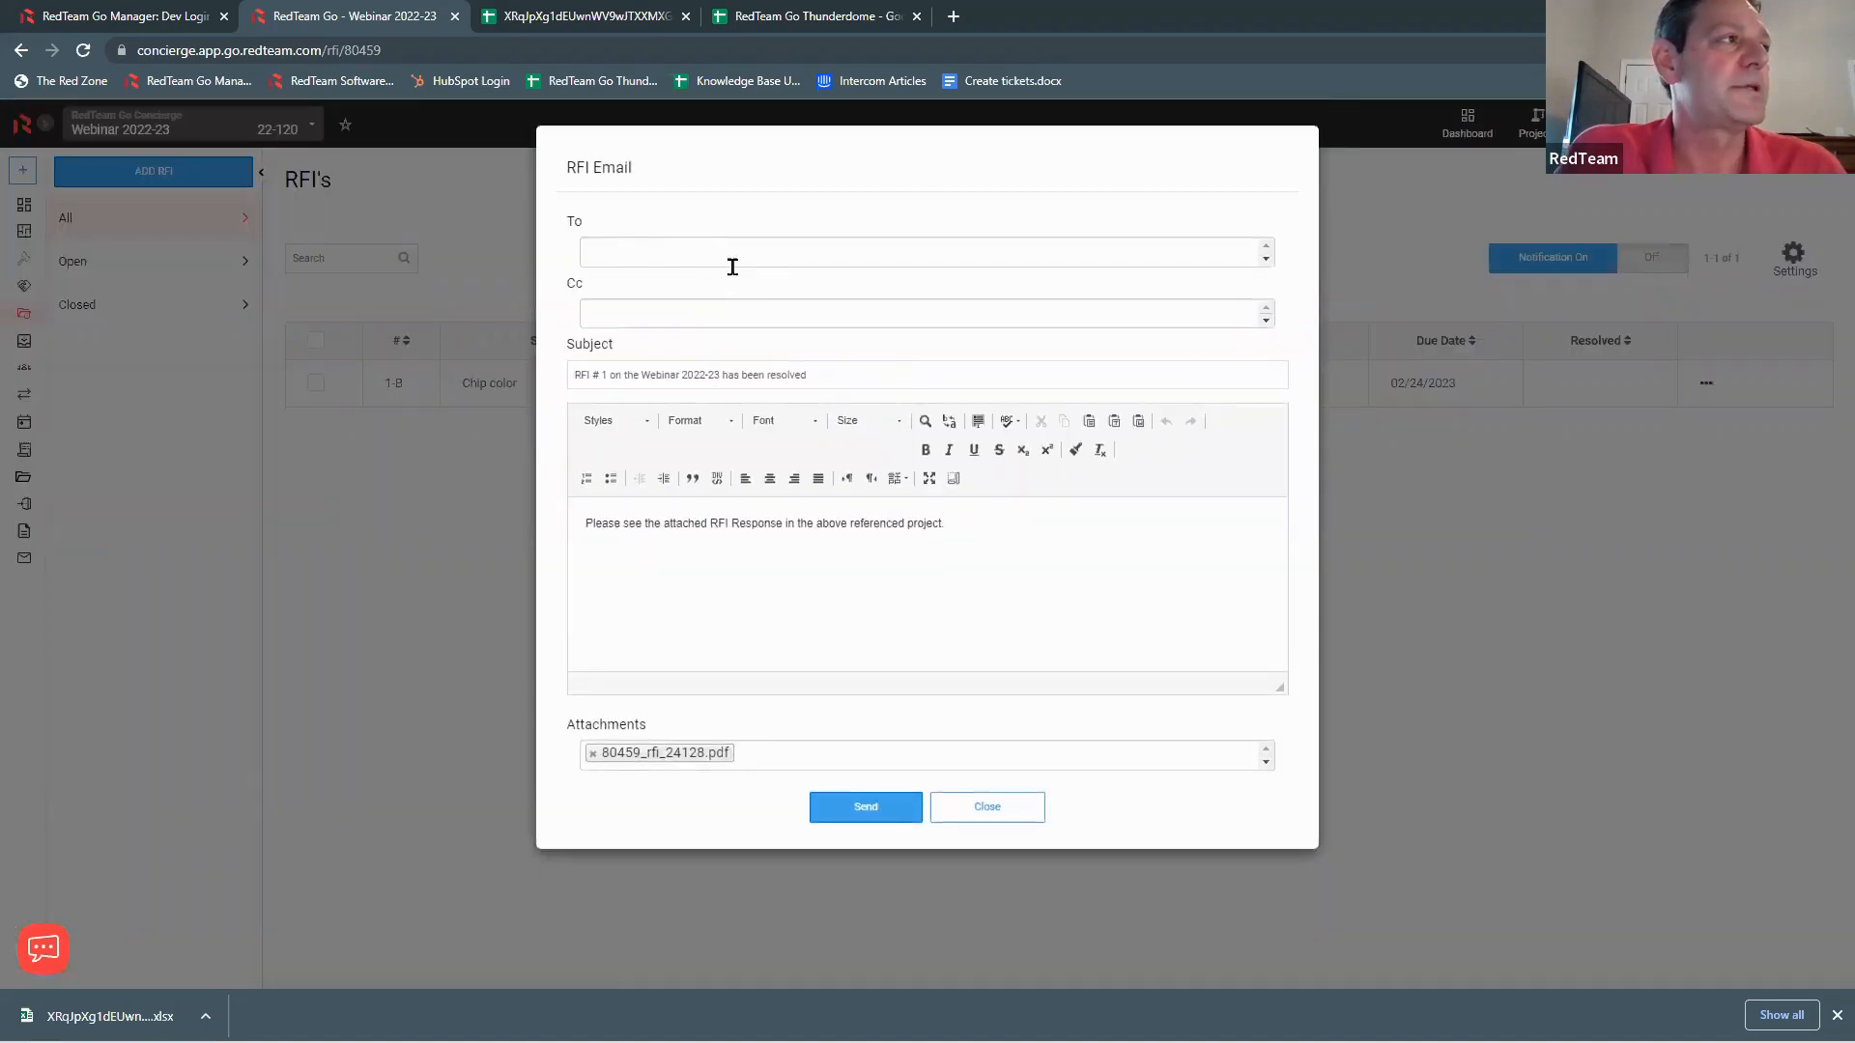
click(747, 260)
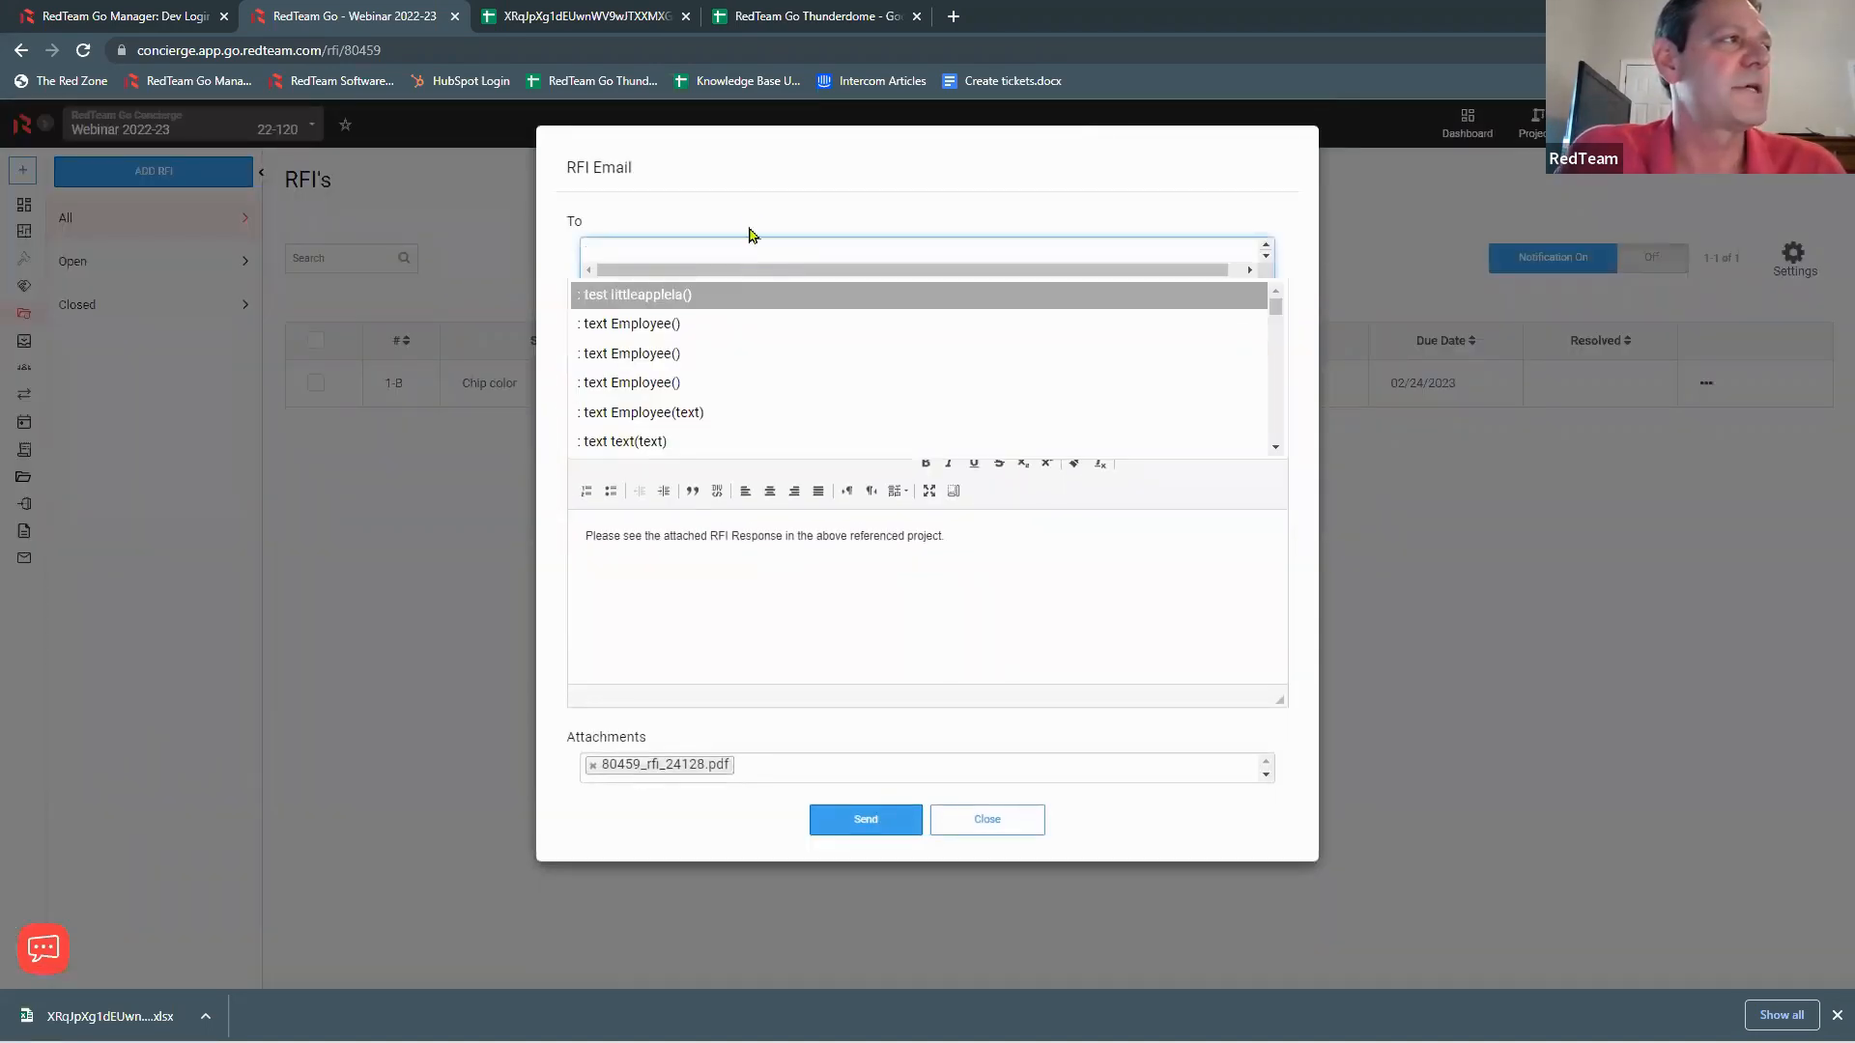
click(759, 192)
click(986, 807)
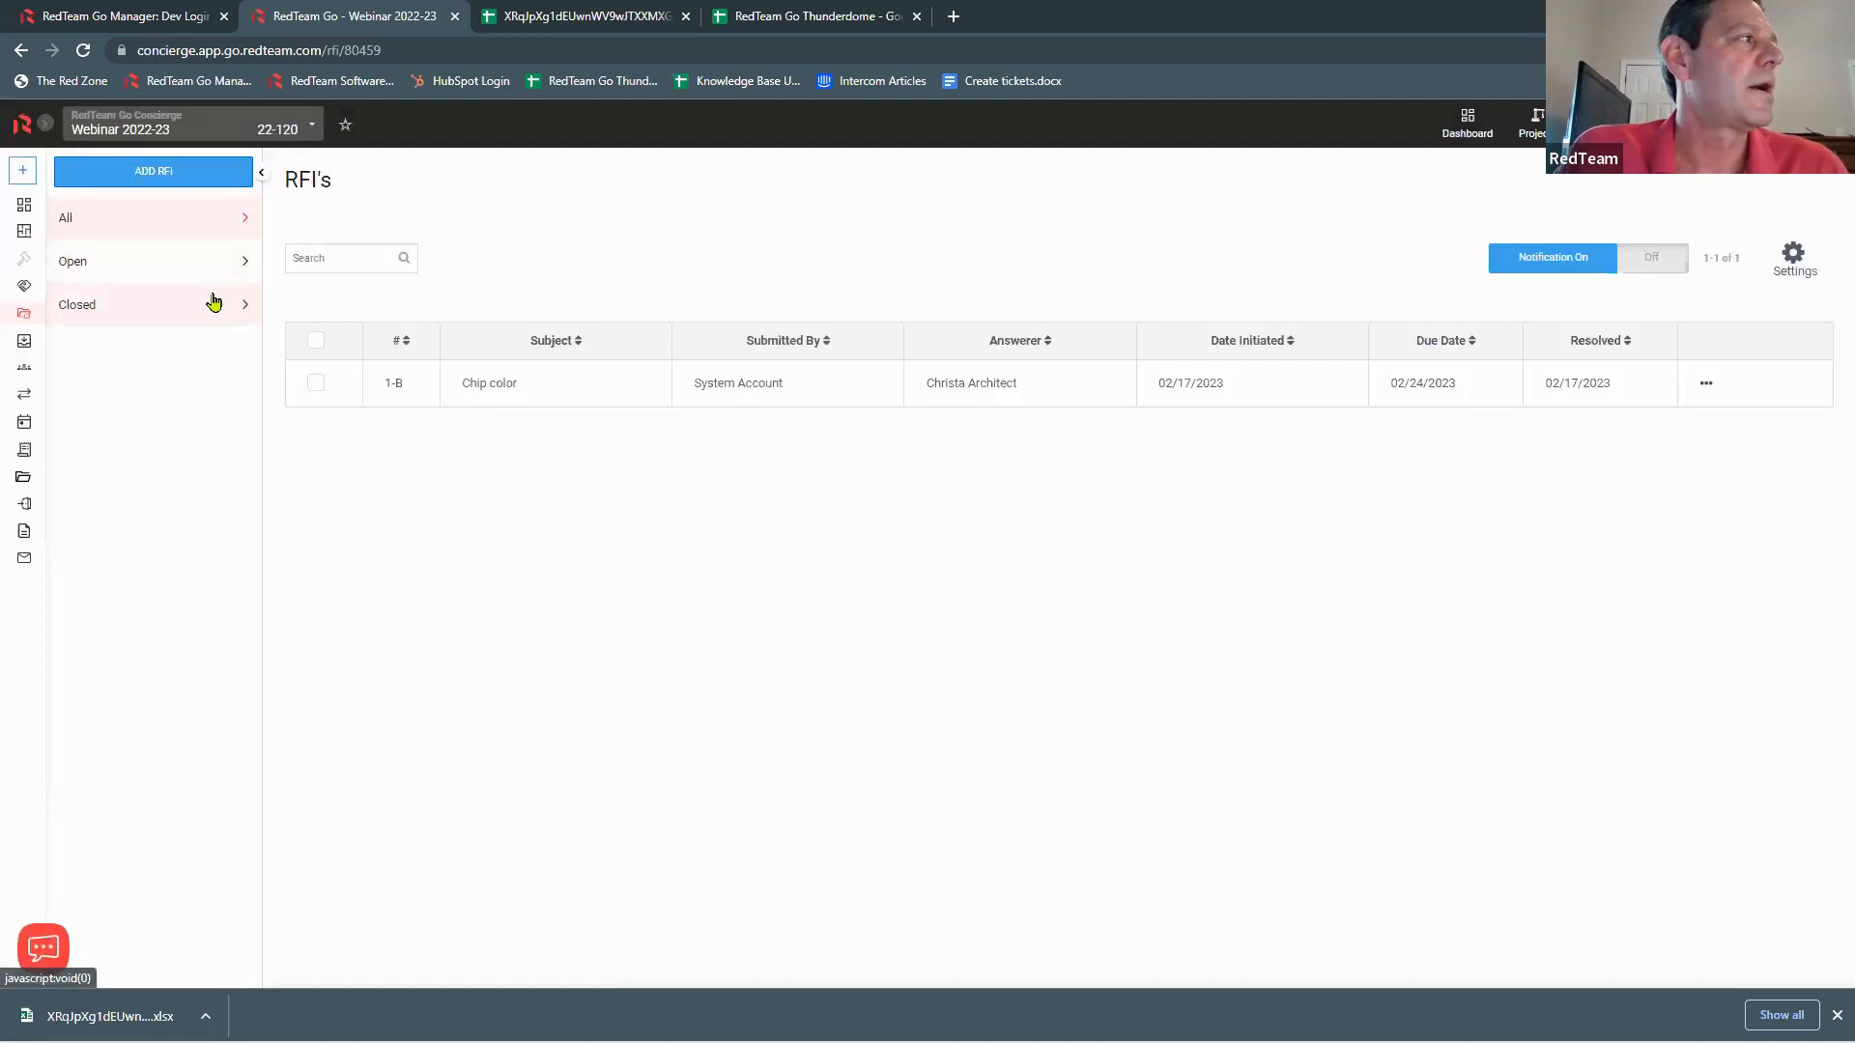
Step: Check the open and closed RFI lists, and print the closed Chip color RFI to review its PDF
click(223, 268)
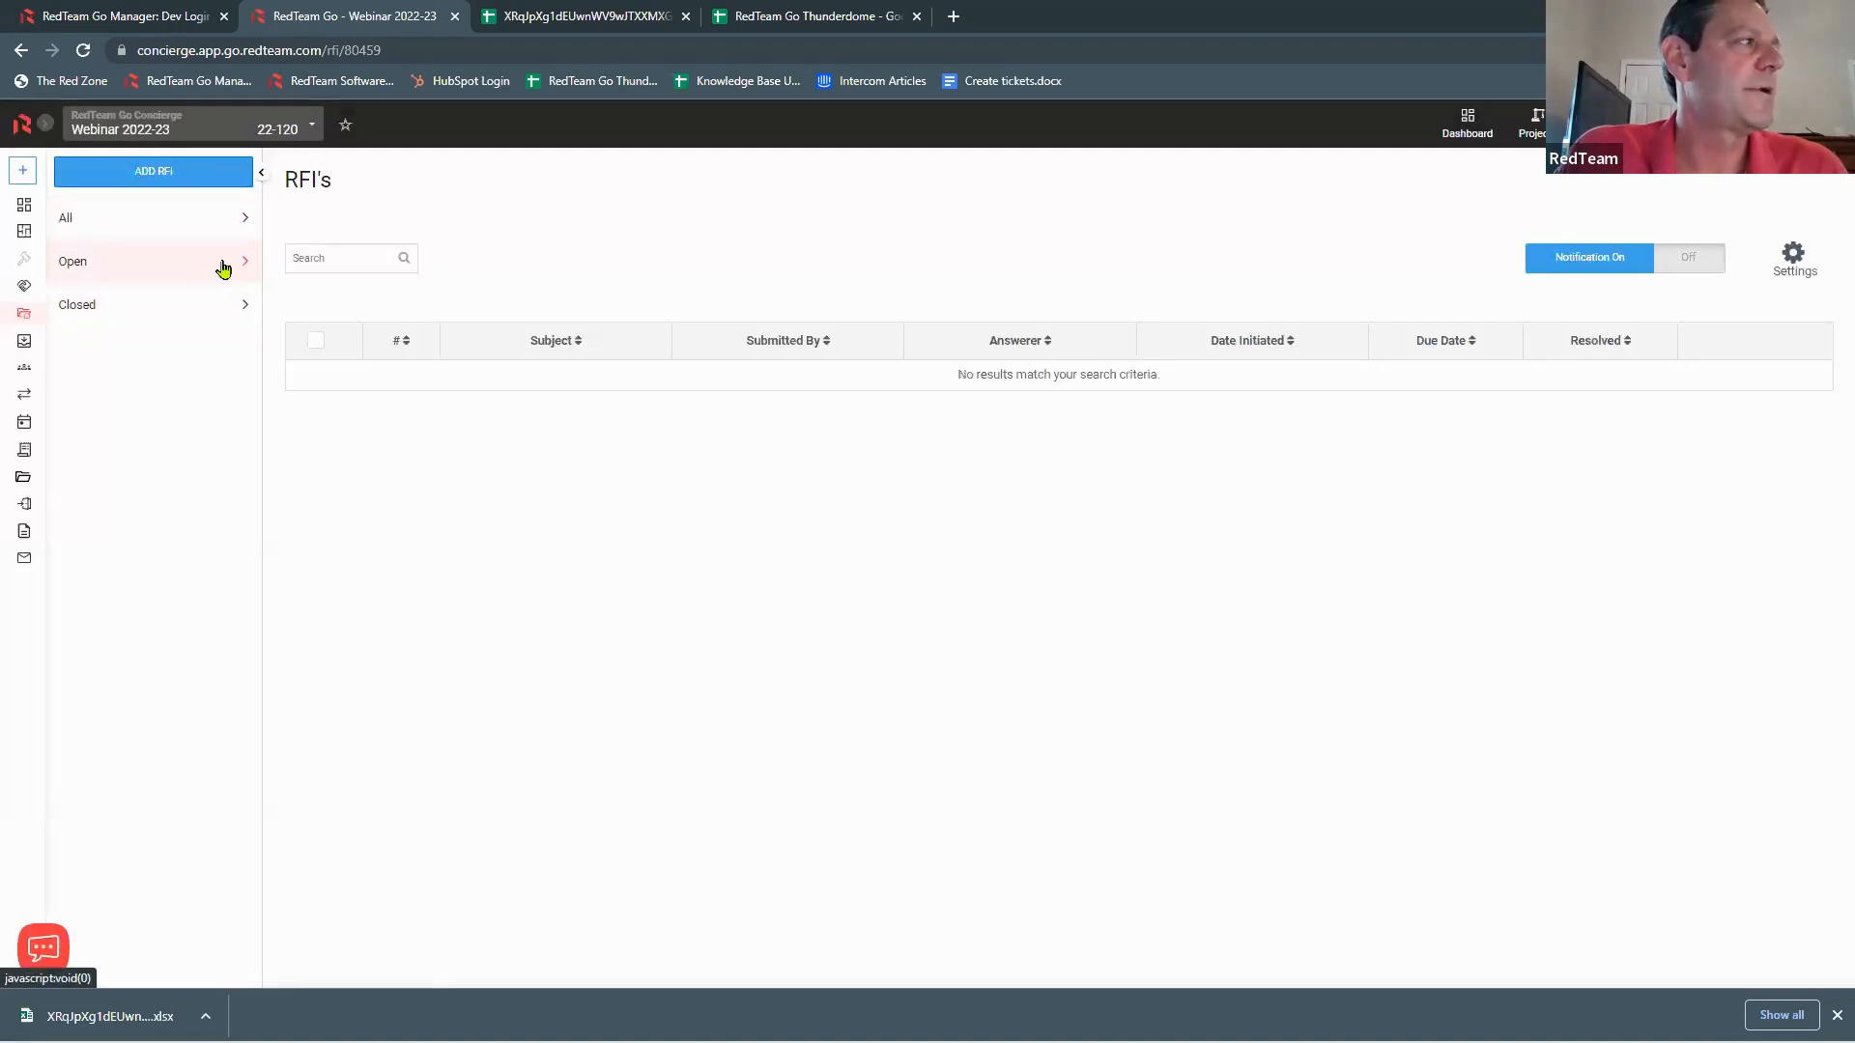
click(184, 314)
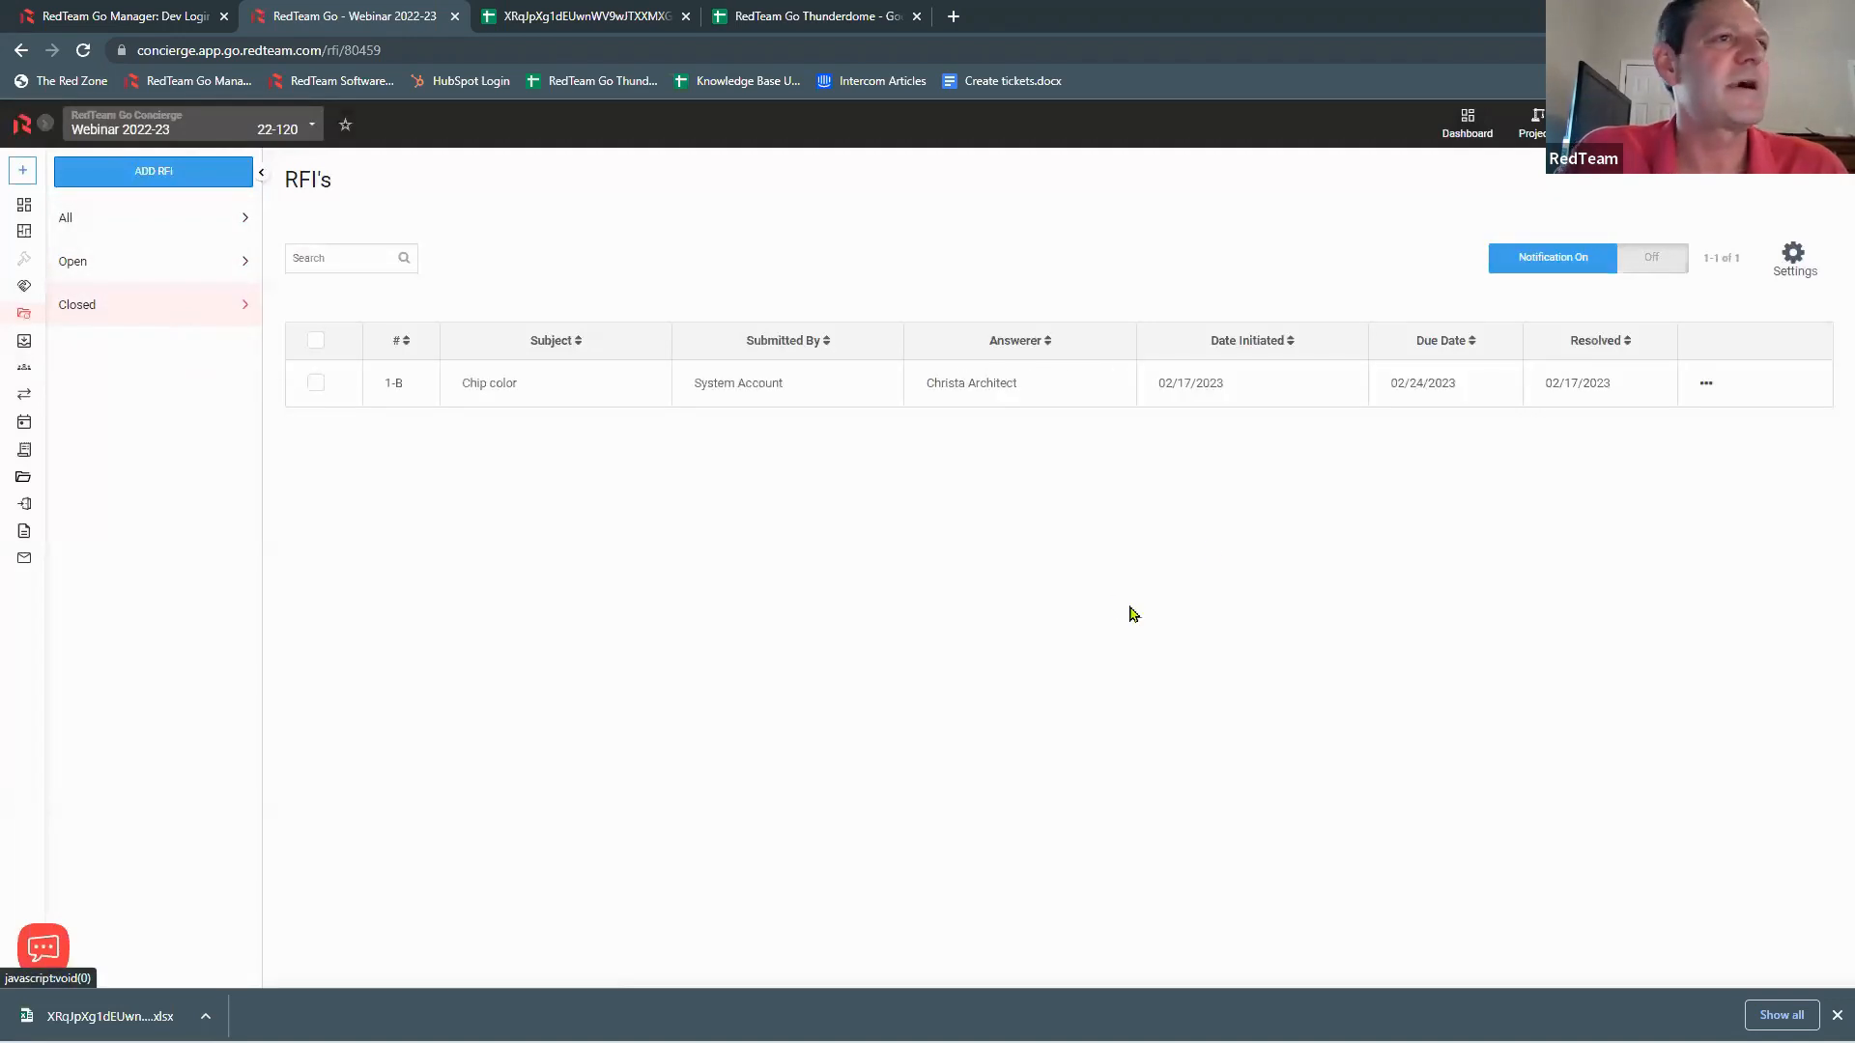
click(1708, 385)
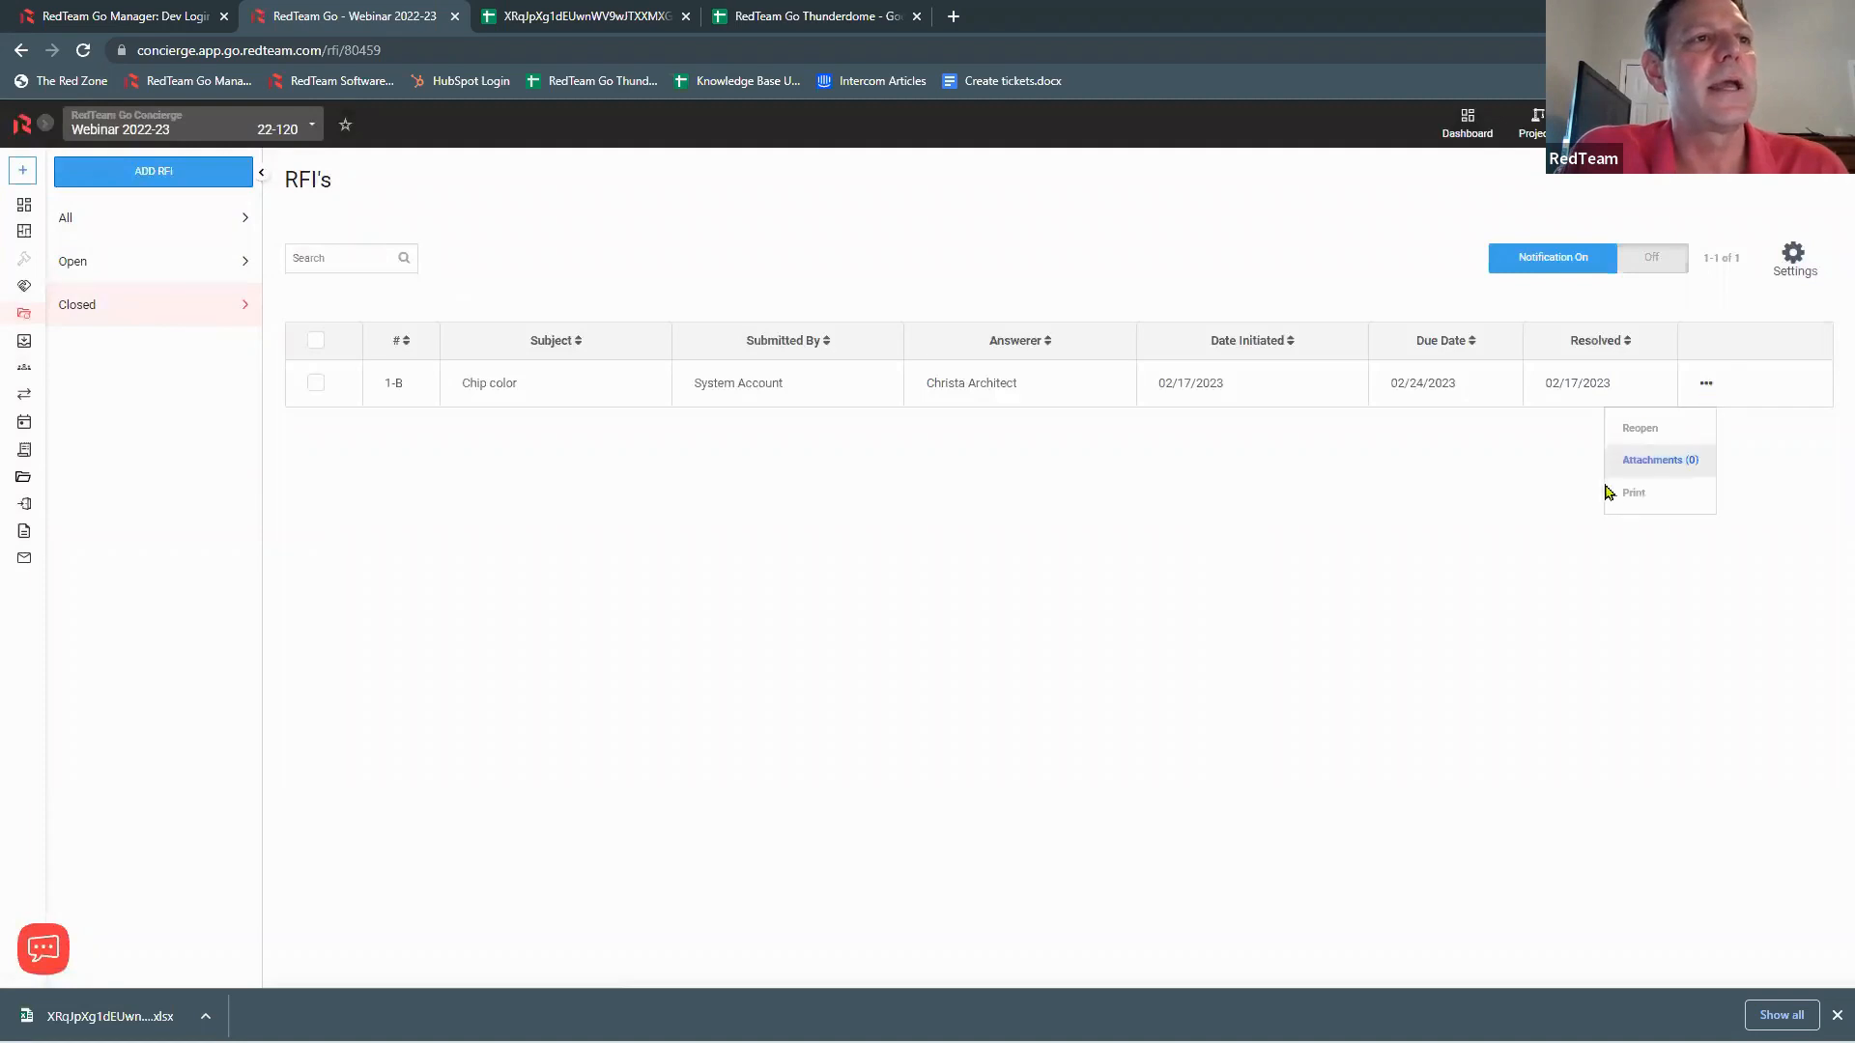
click(1652, 502)
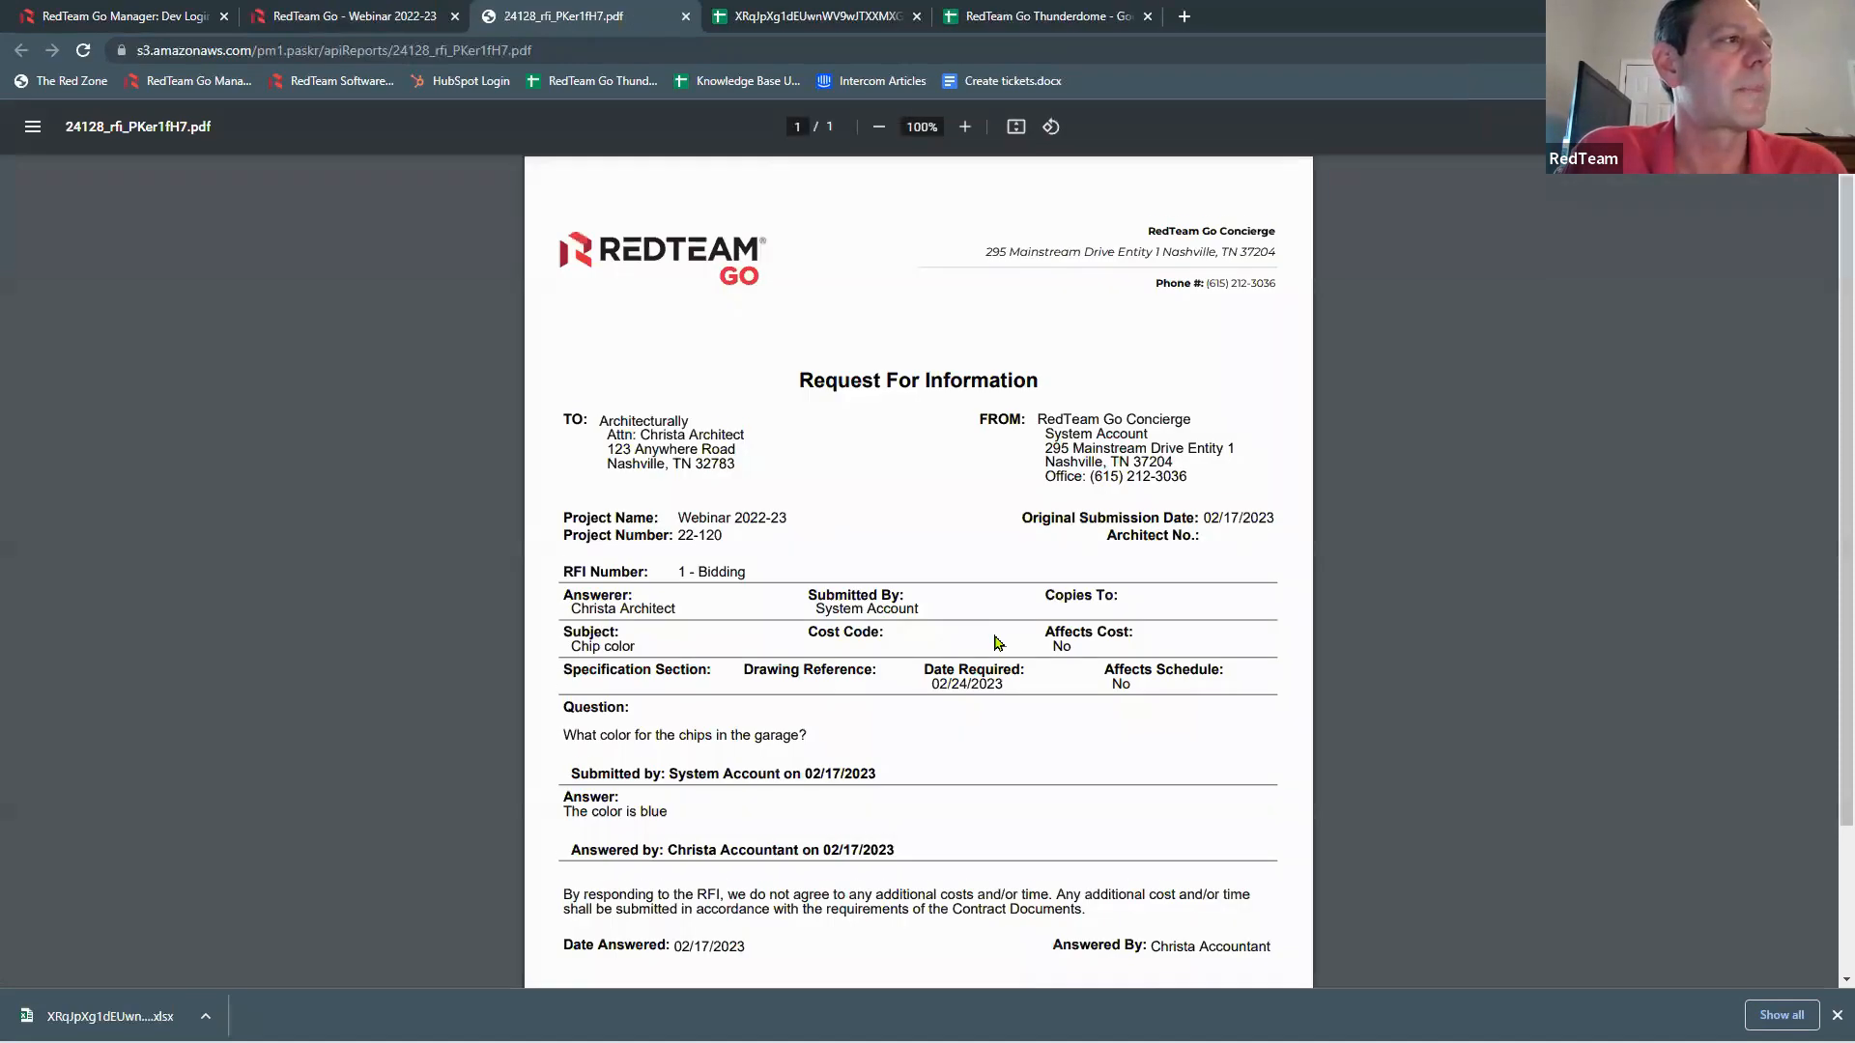
scroll(998, 643, down, 2)
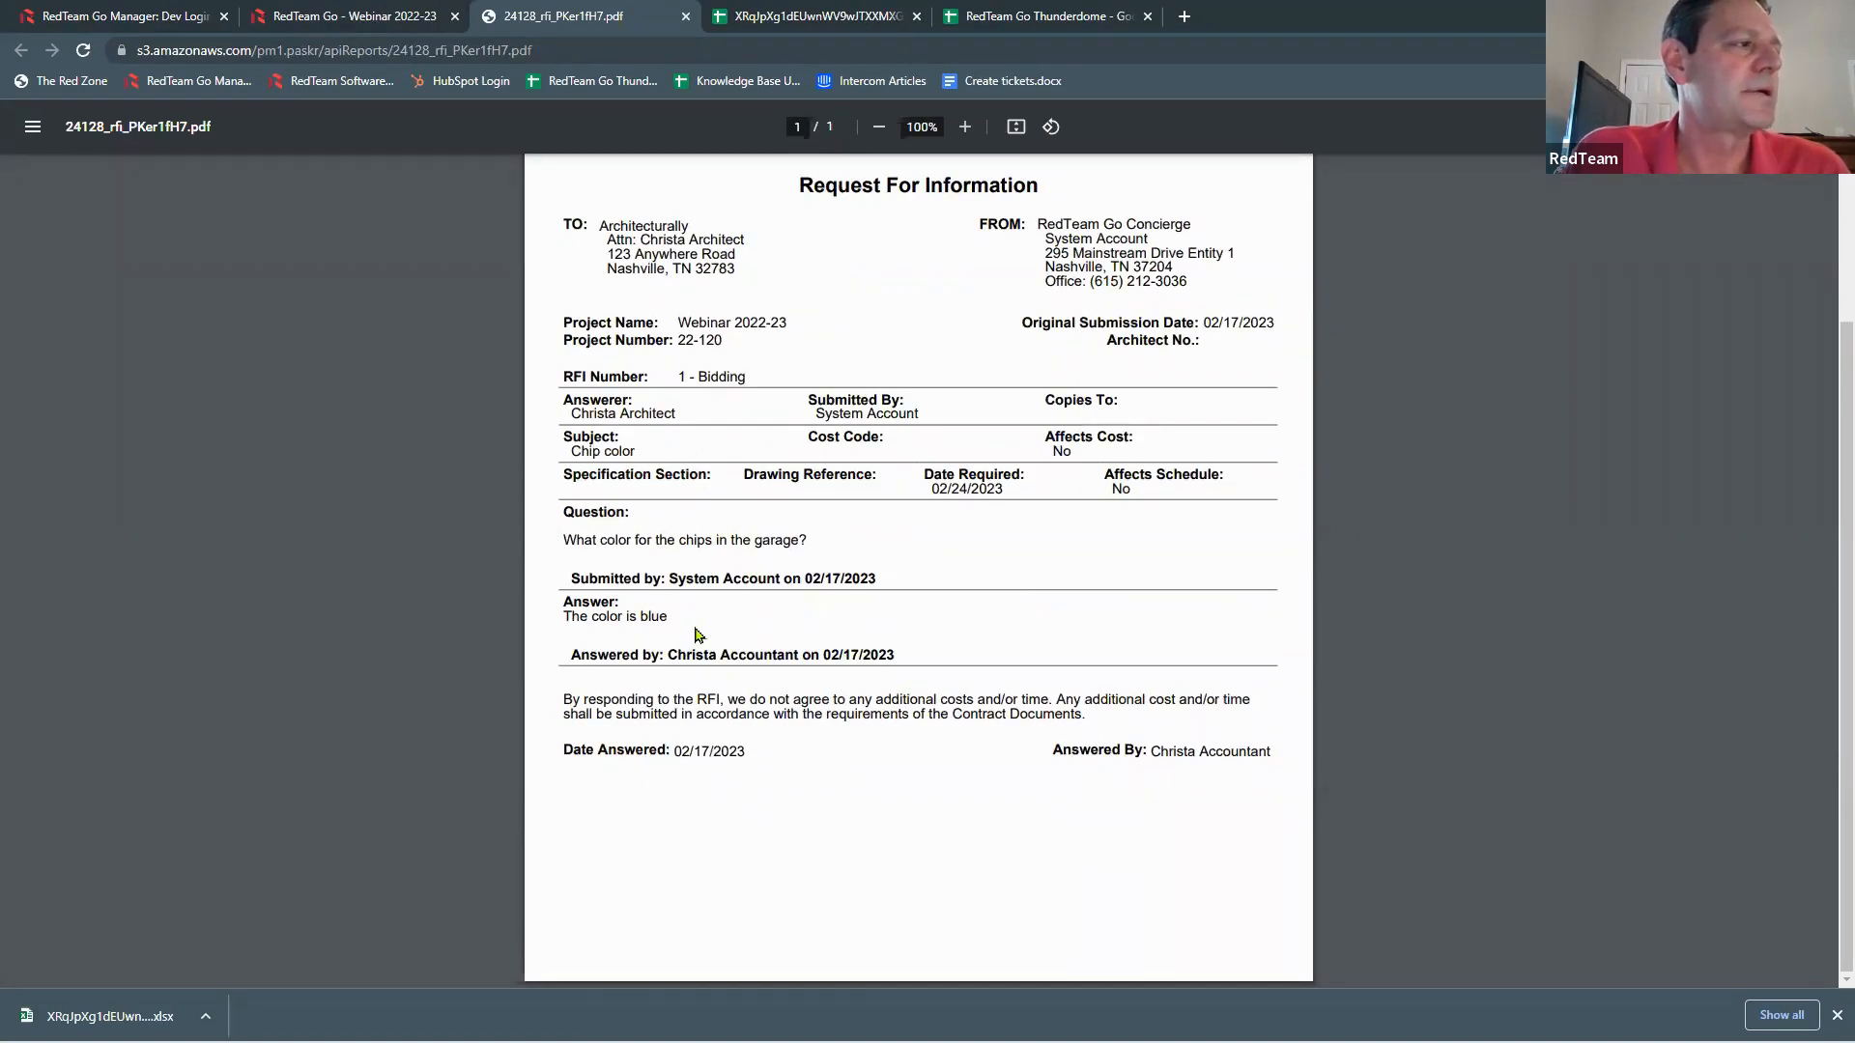
scroll(996, 623, up, 2)
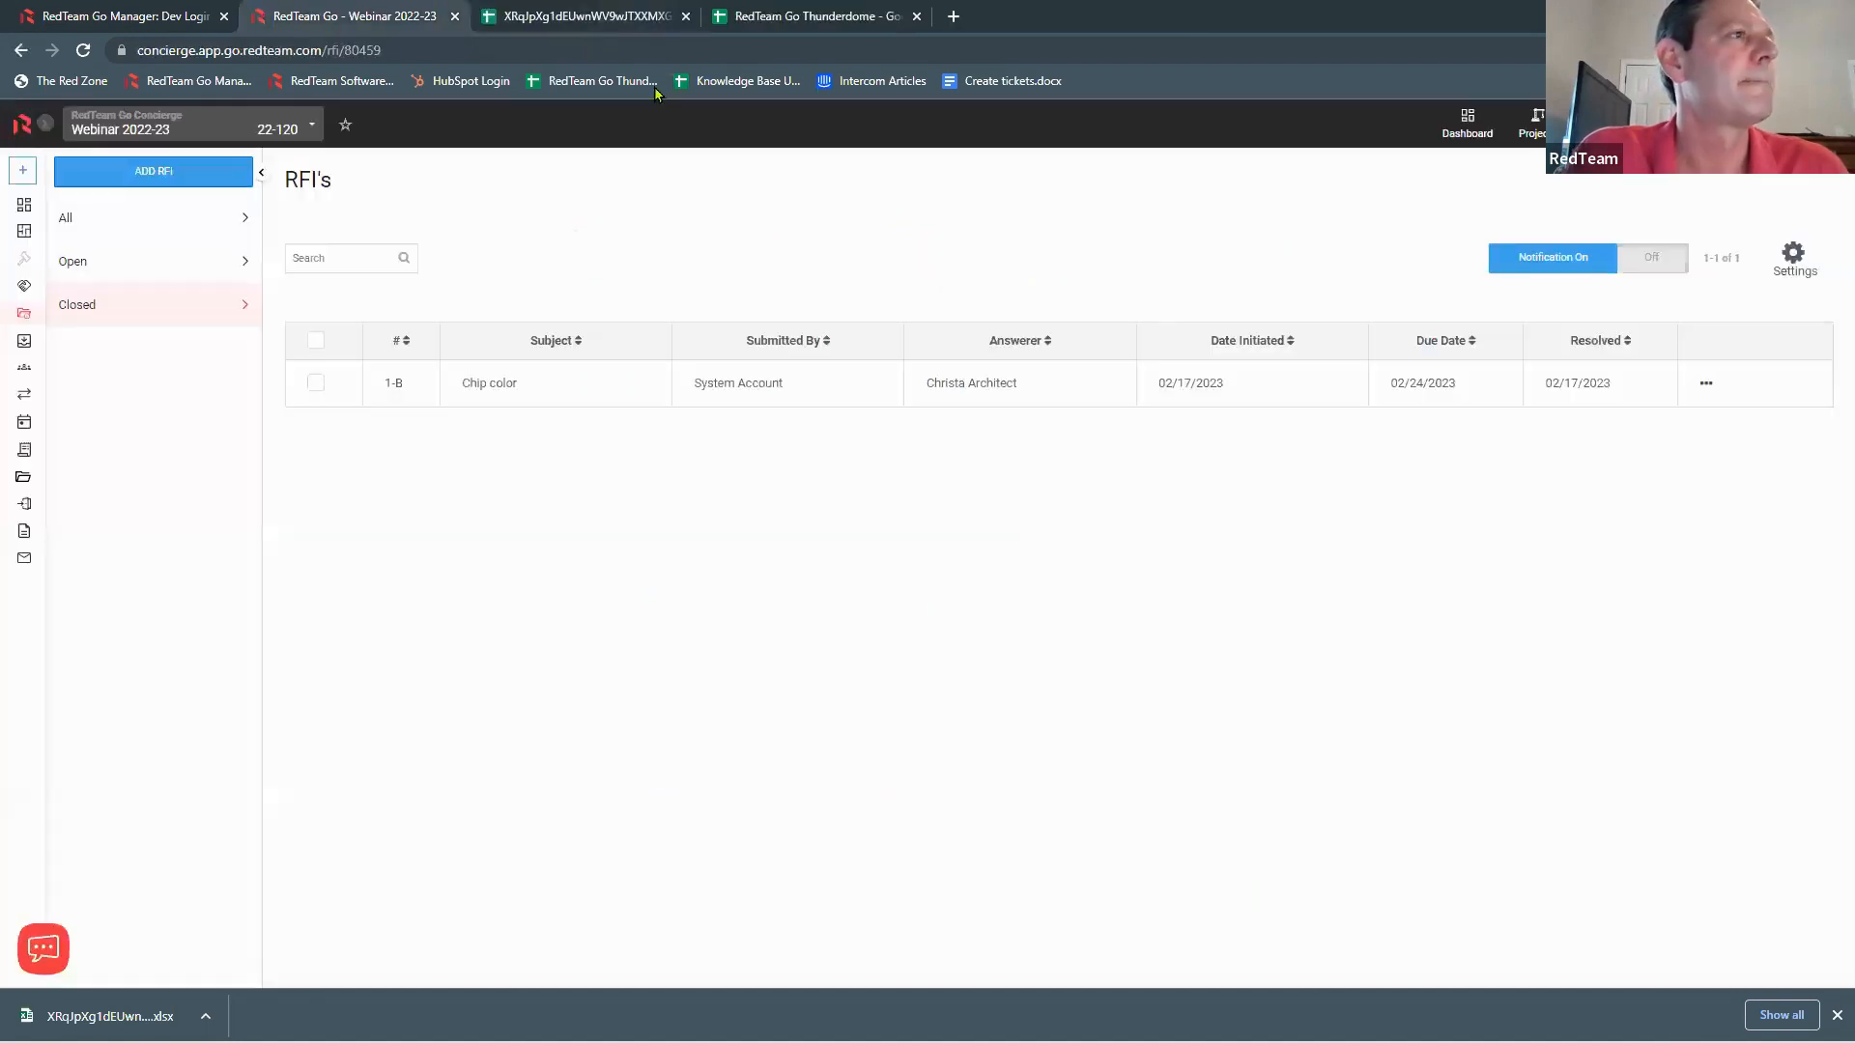
click(686, 16)
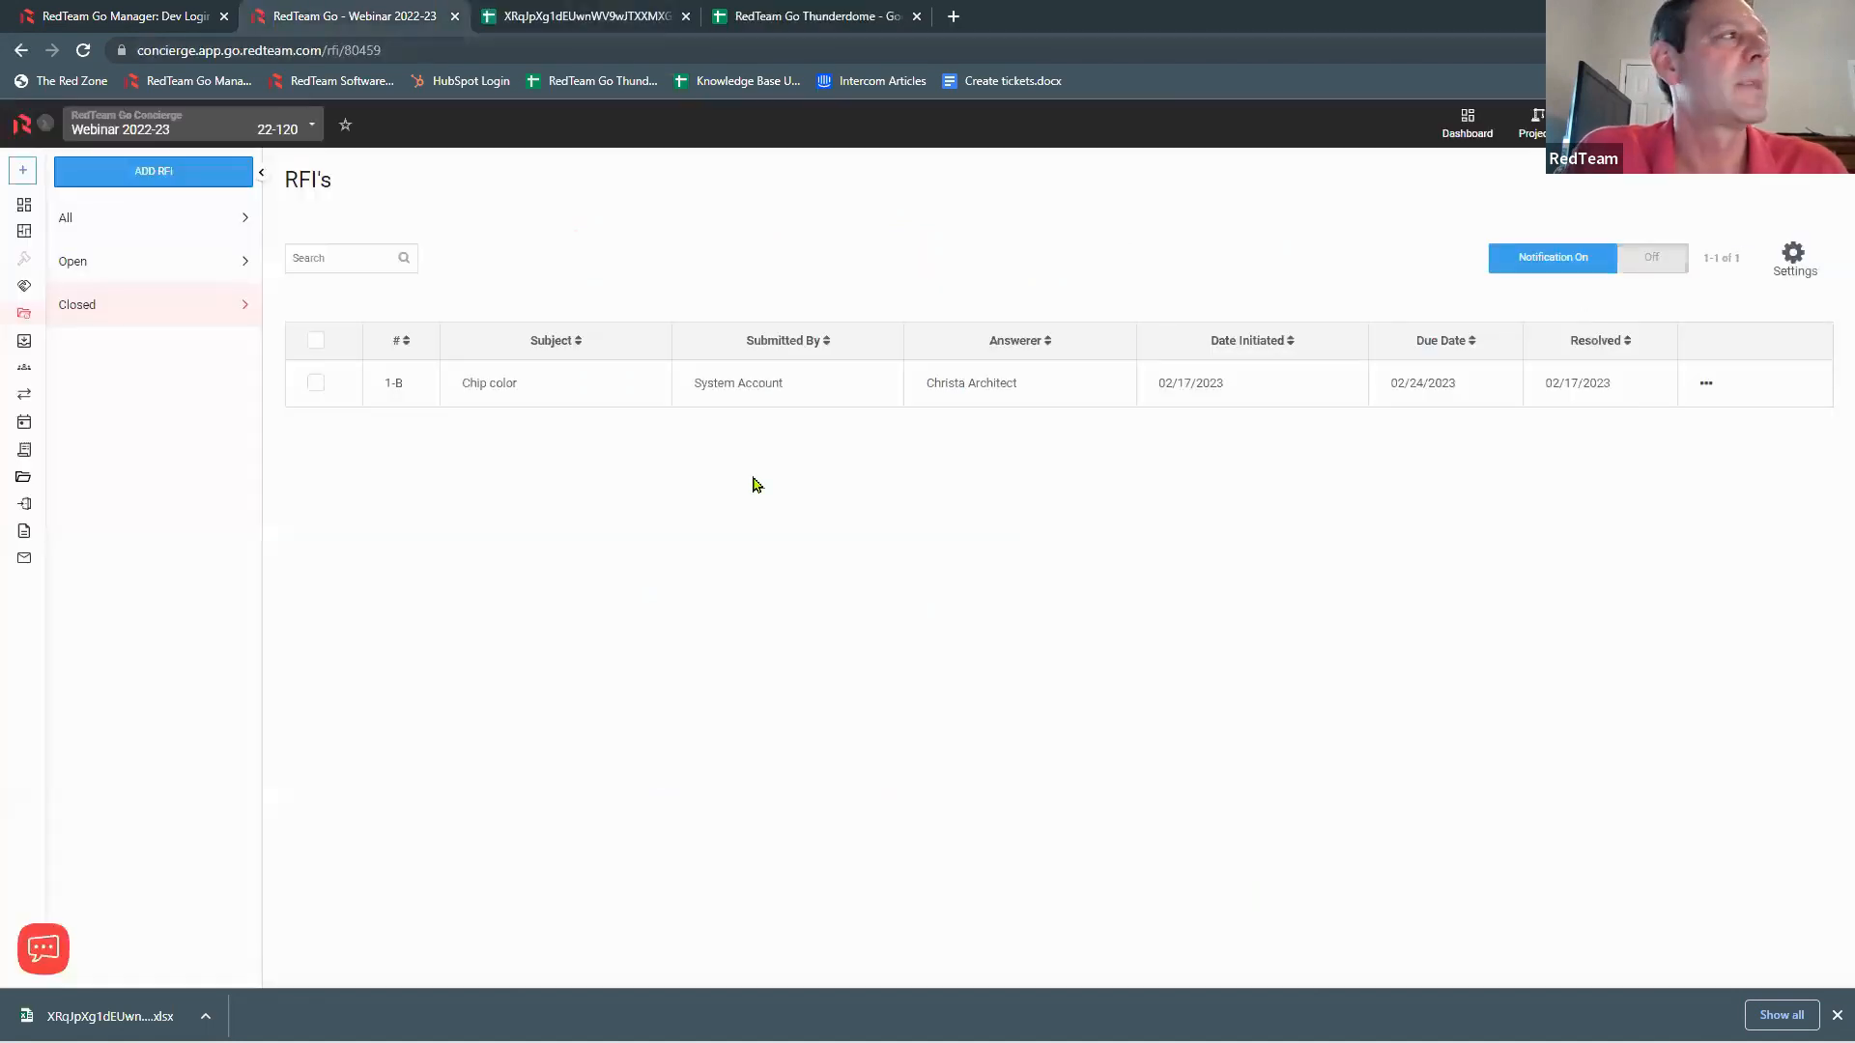
Step: Select the Chip color RFI, print the RFI log to view the report, and close it
click(316, 383)
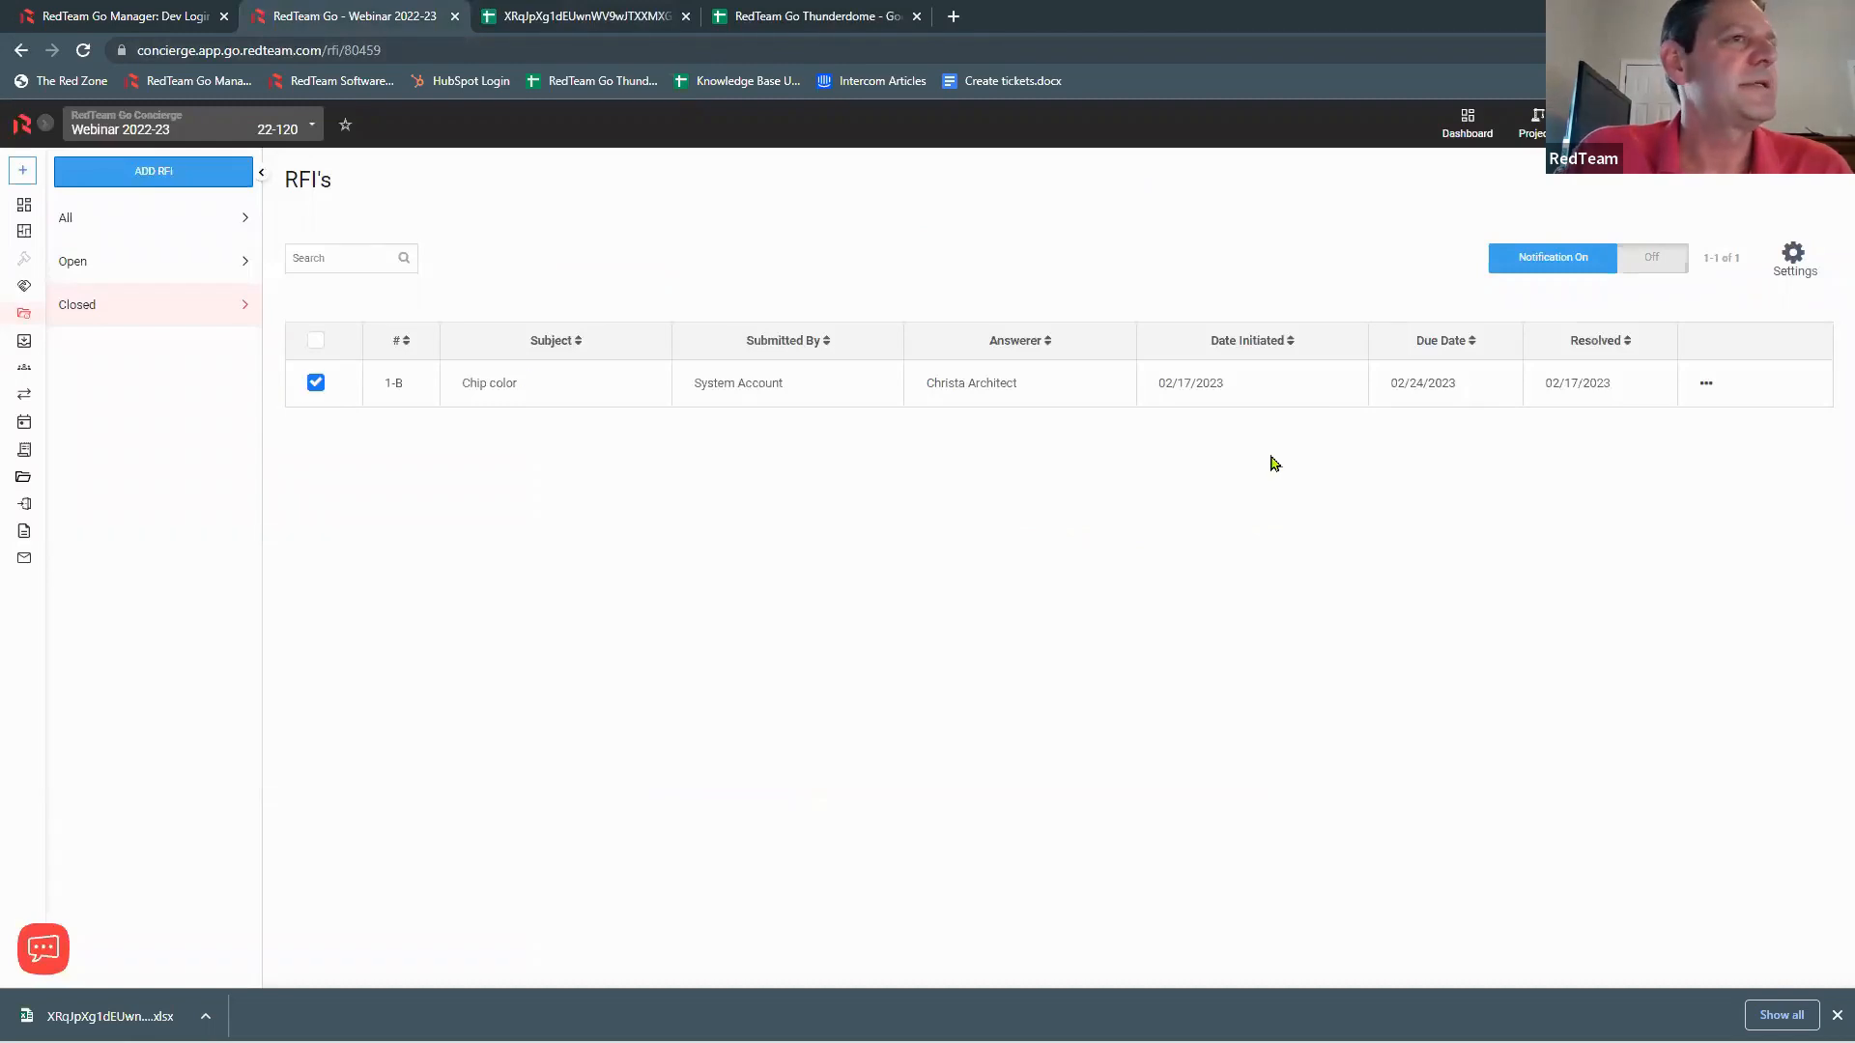
click(1801, 260)
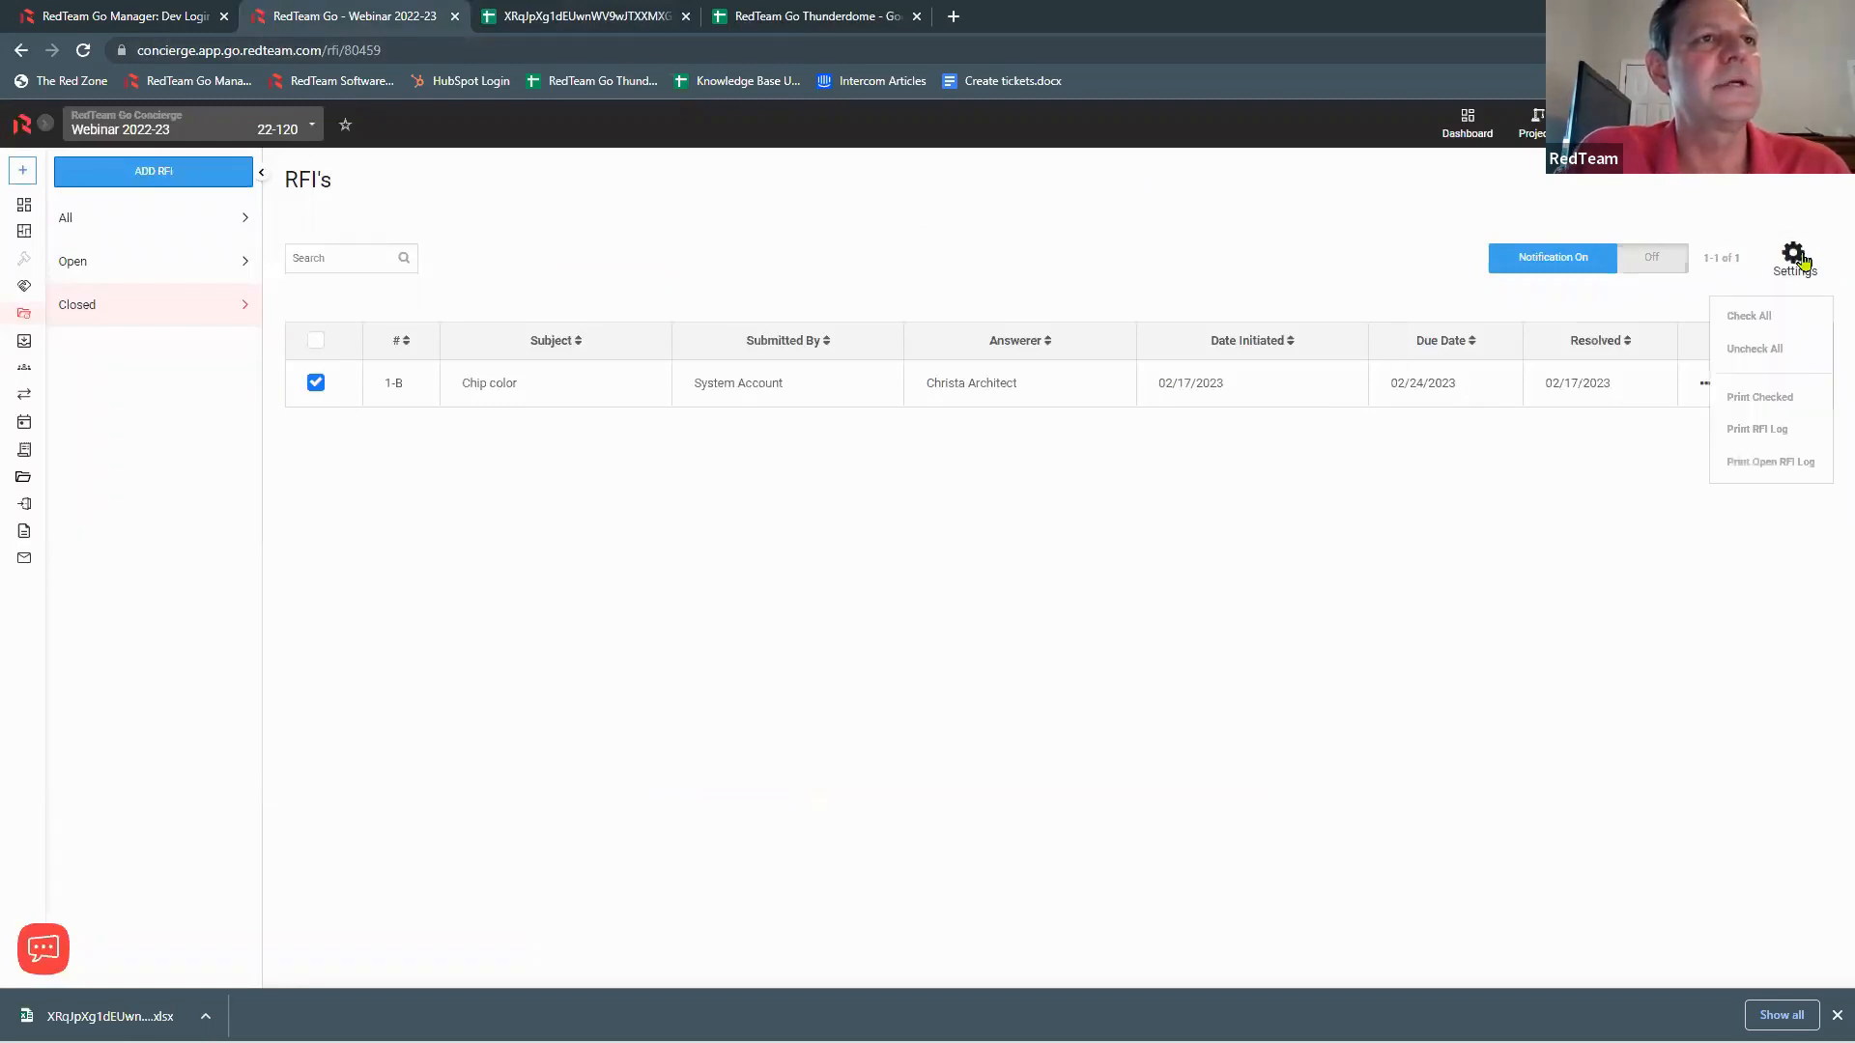
click(1757, 431)
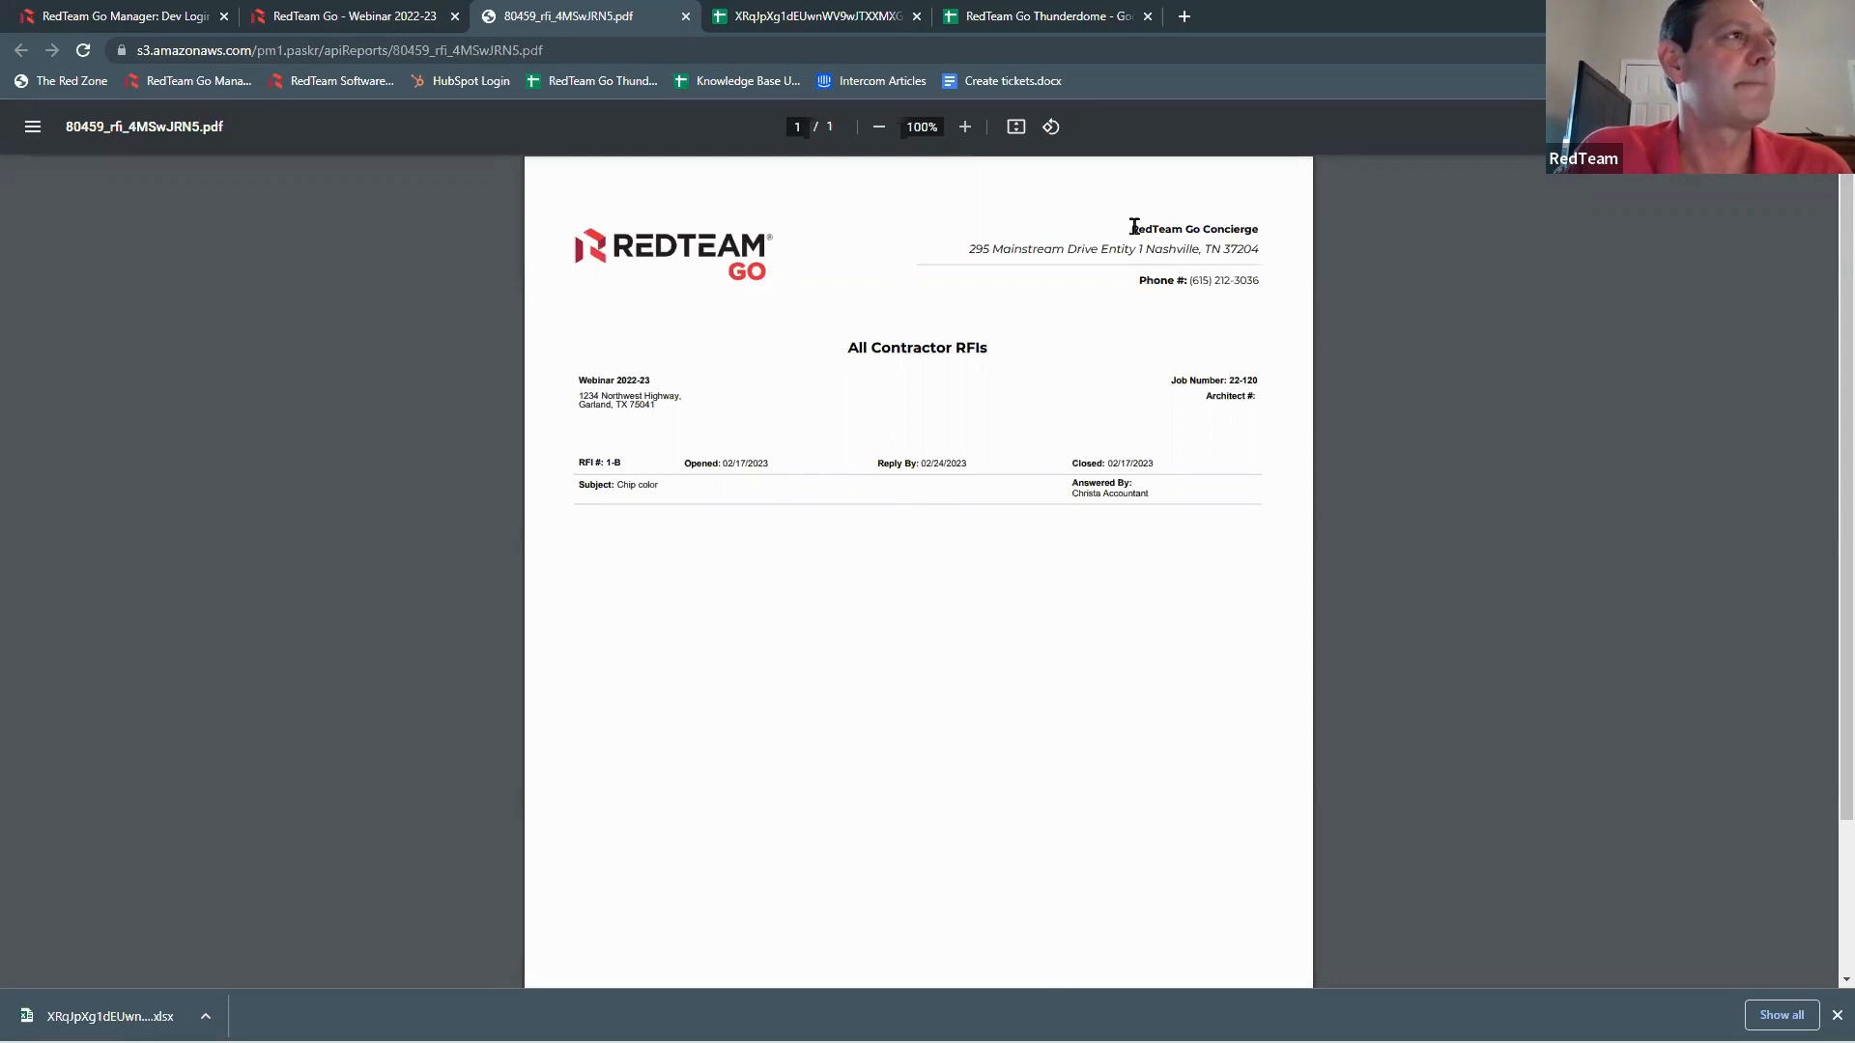
click(686, 17)
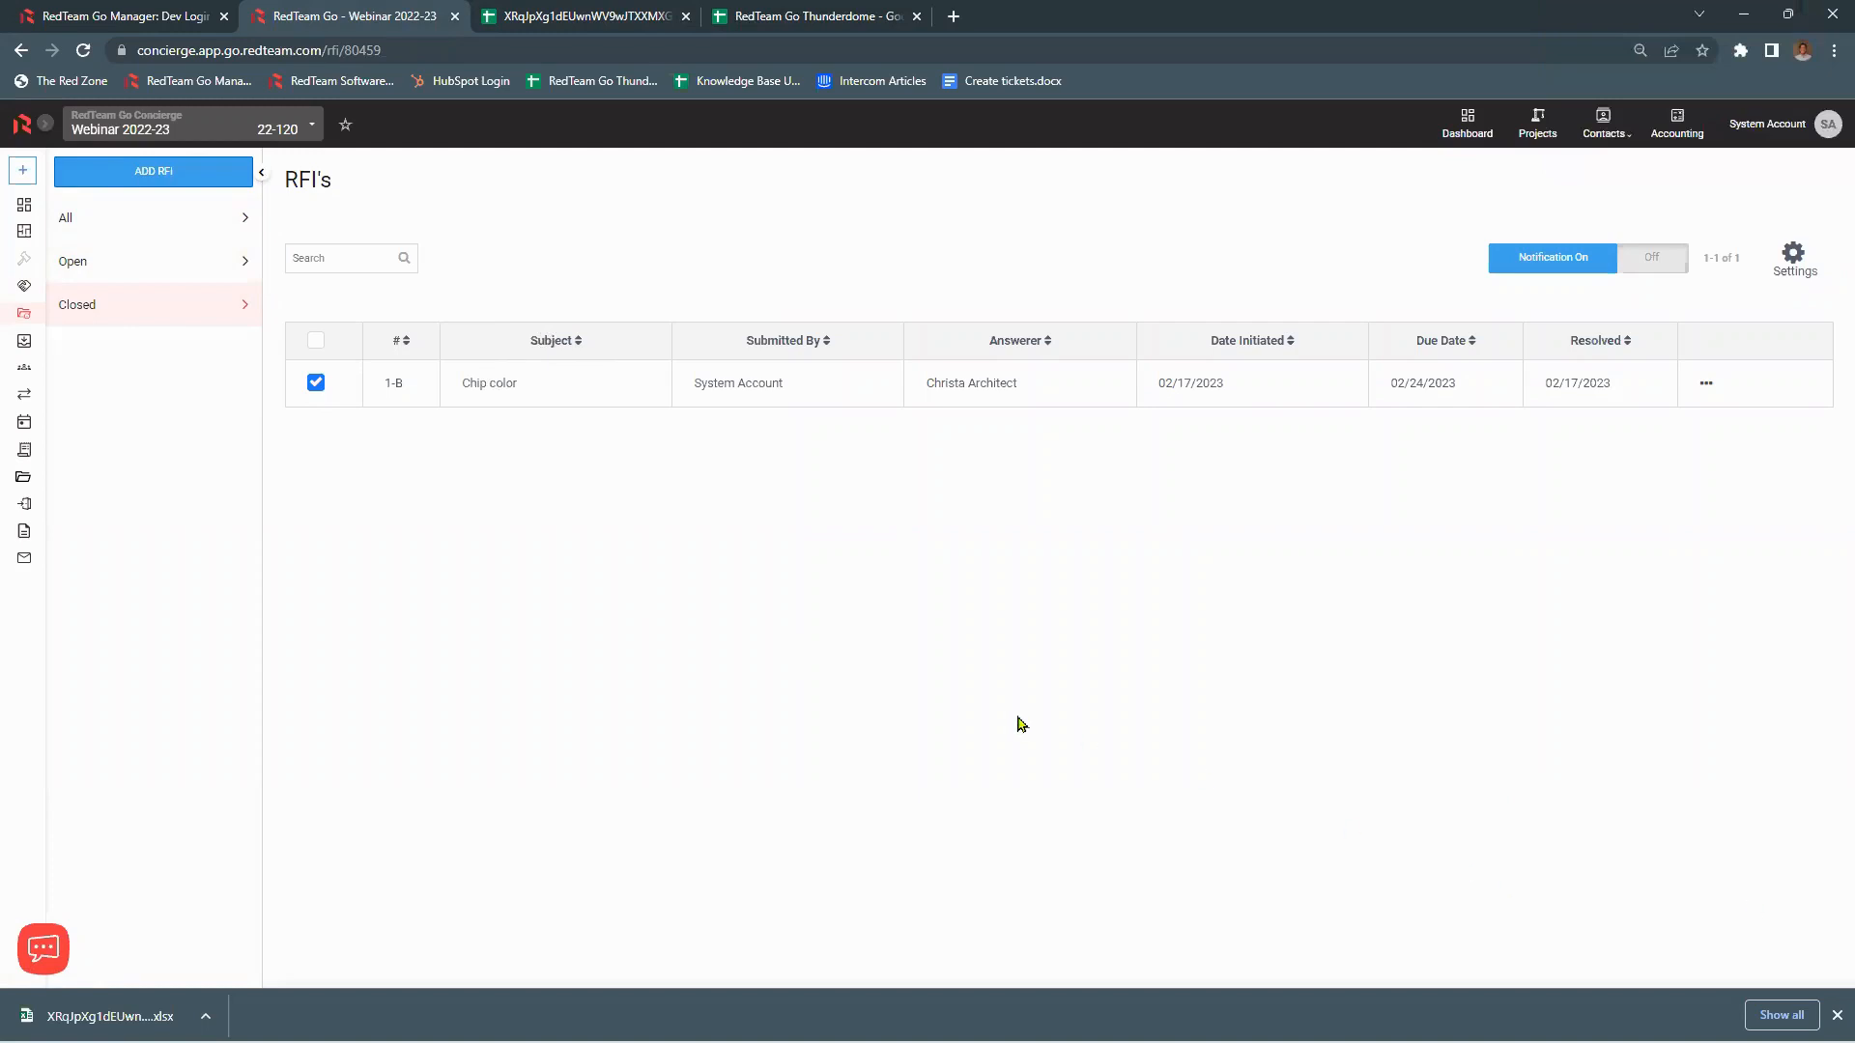
Step: Start a new RFI with the subject "Concrete Items"
click(165, 176)
click(741, 224)
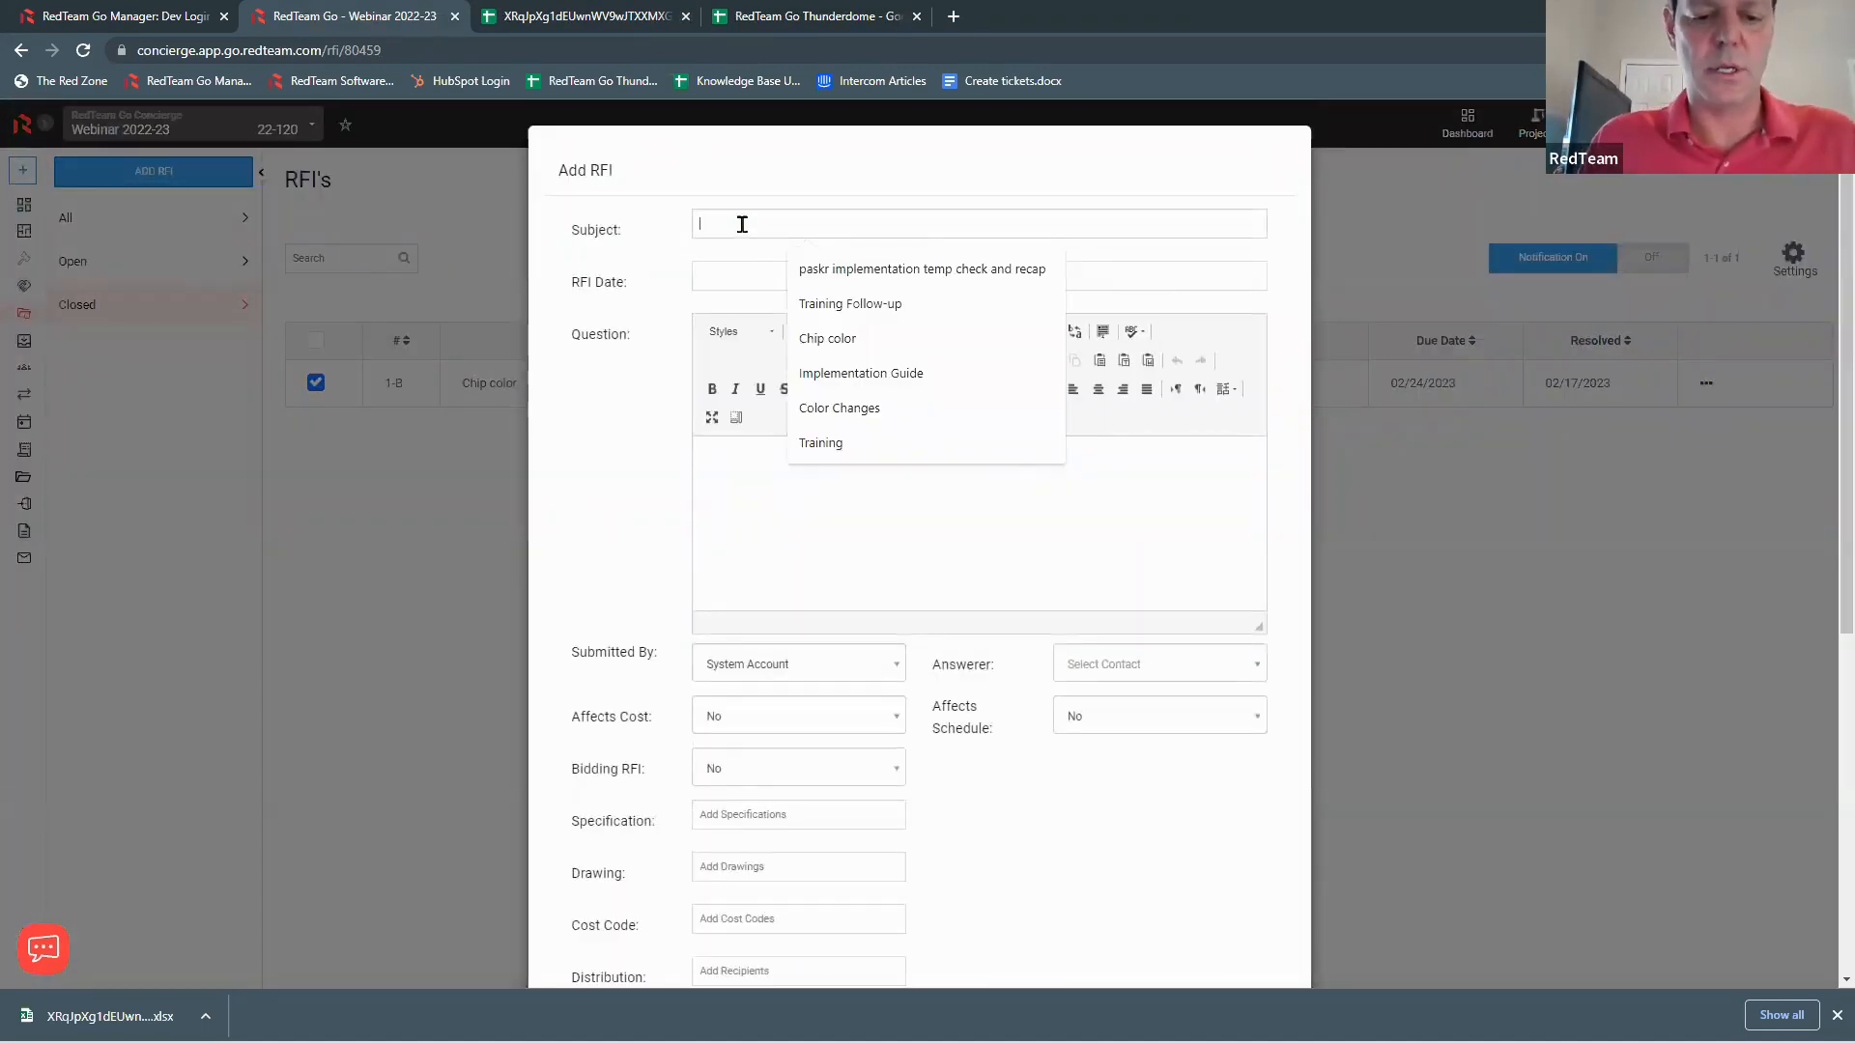
text(Concrete Items)
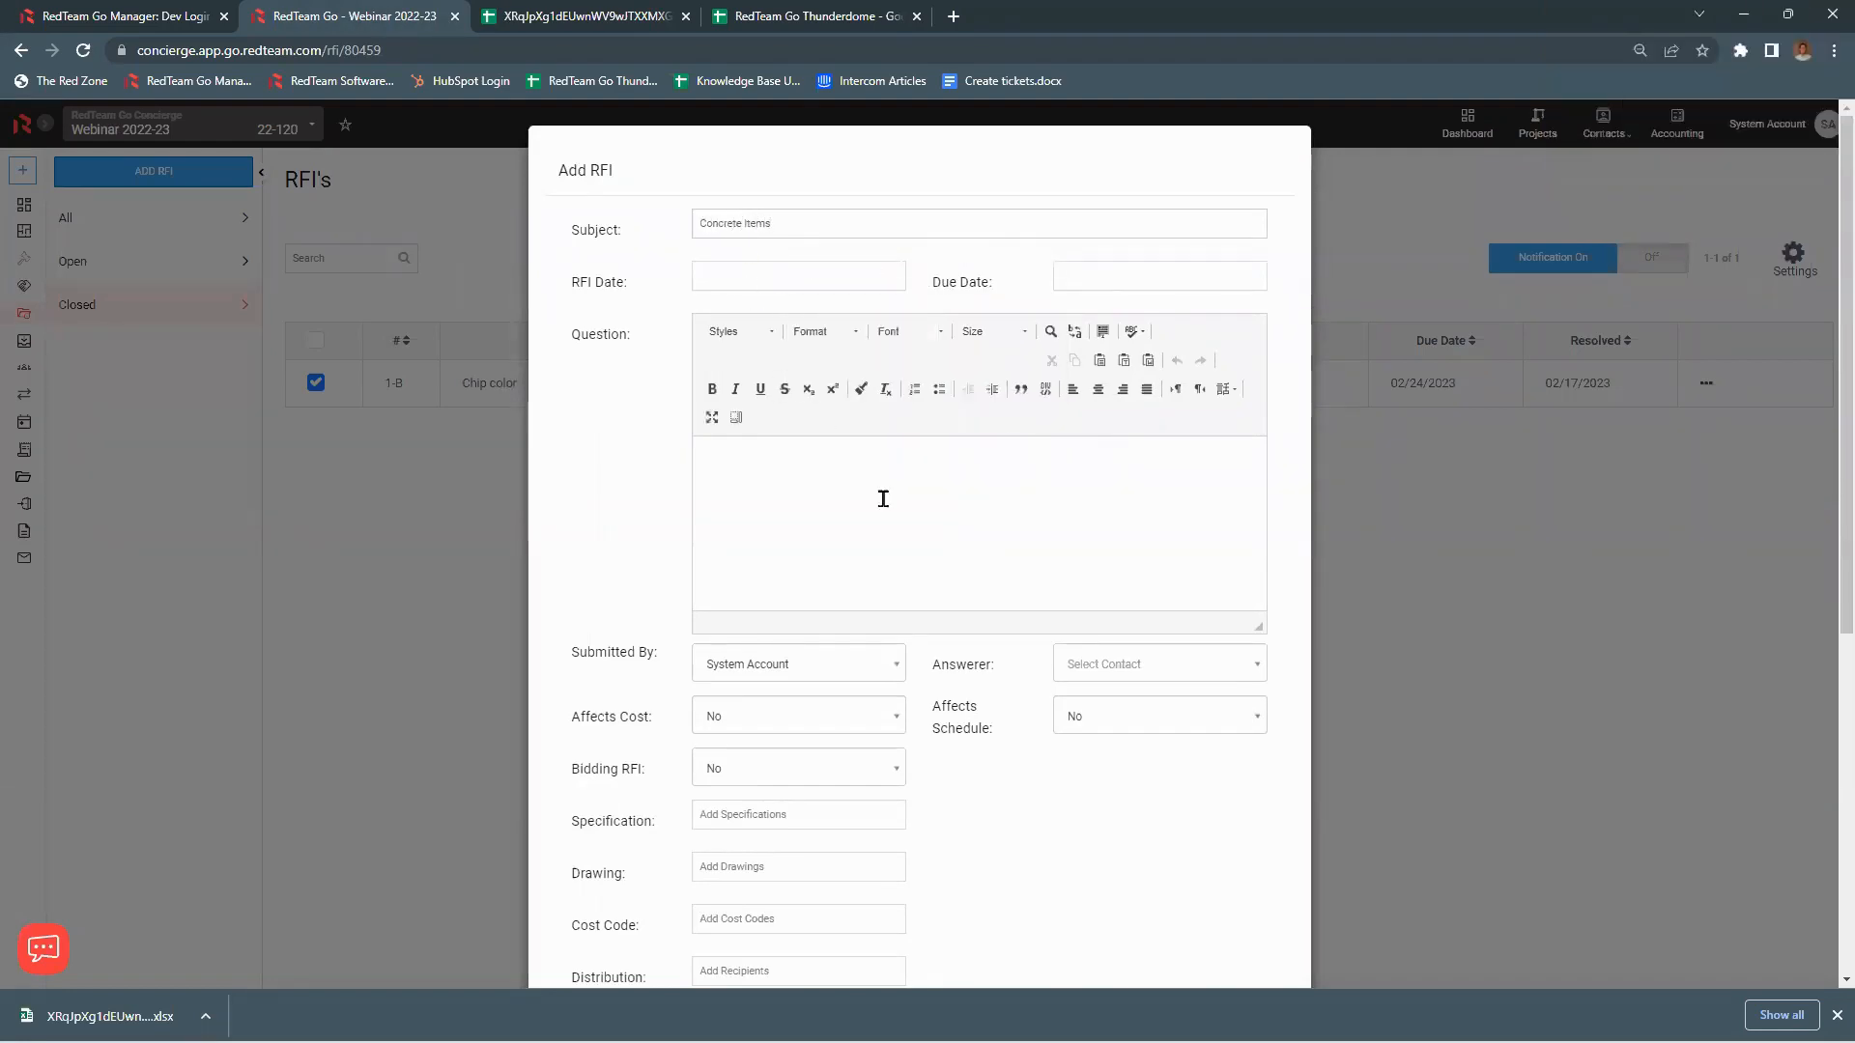
scroll(883, 499, down, 5)
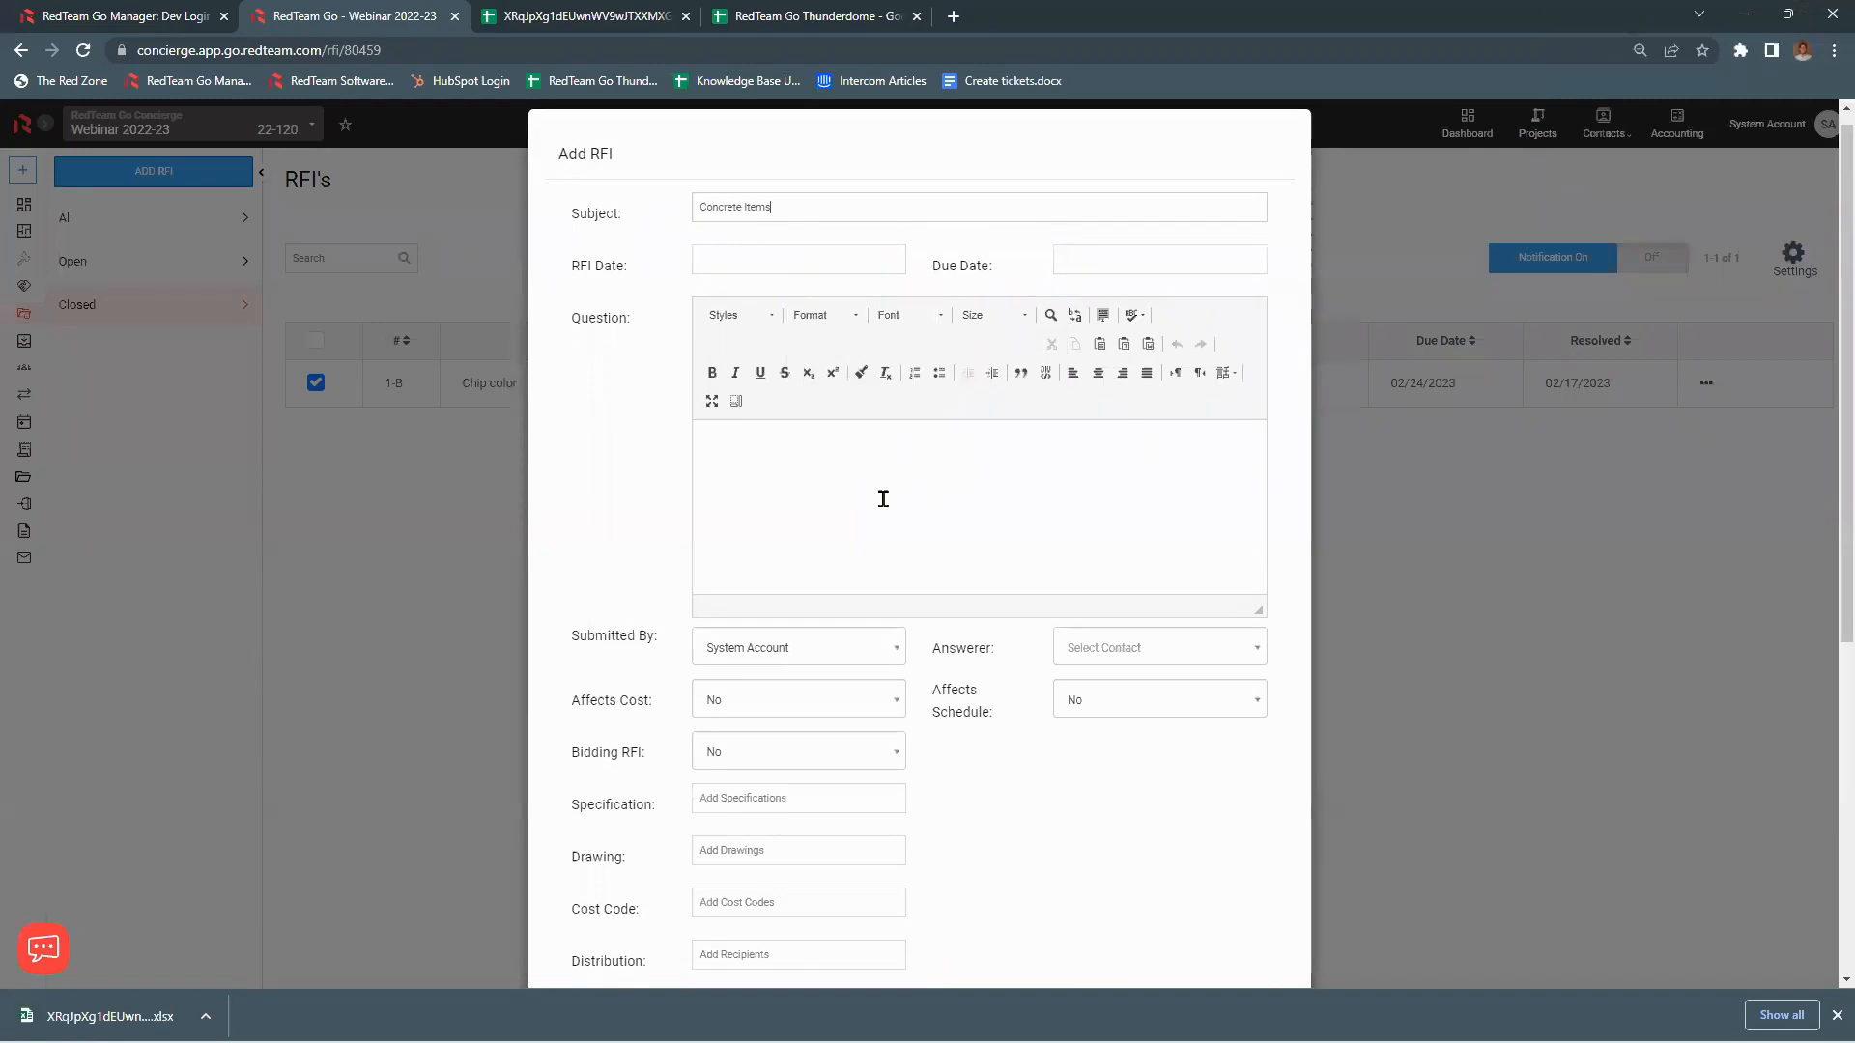
scroll(883, 498, down, 1)
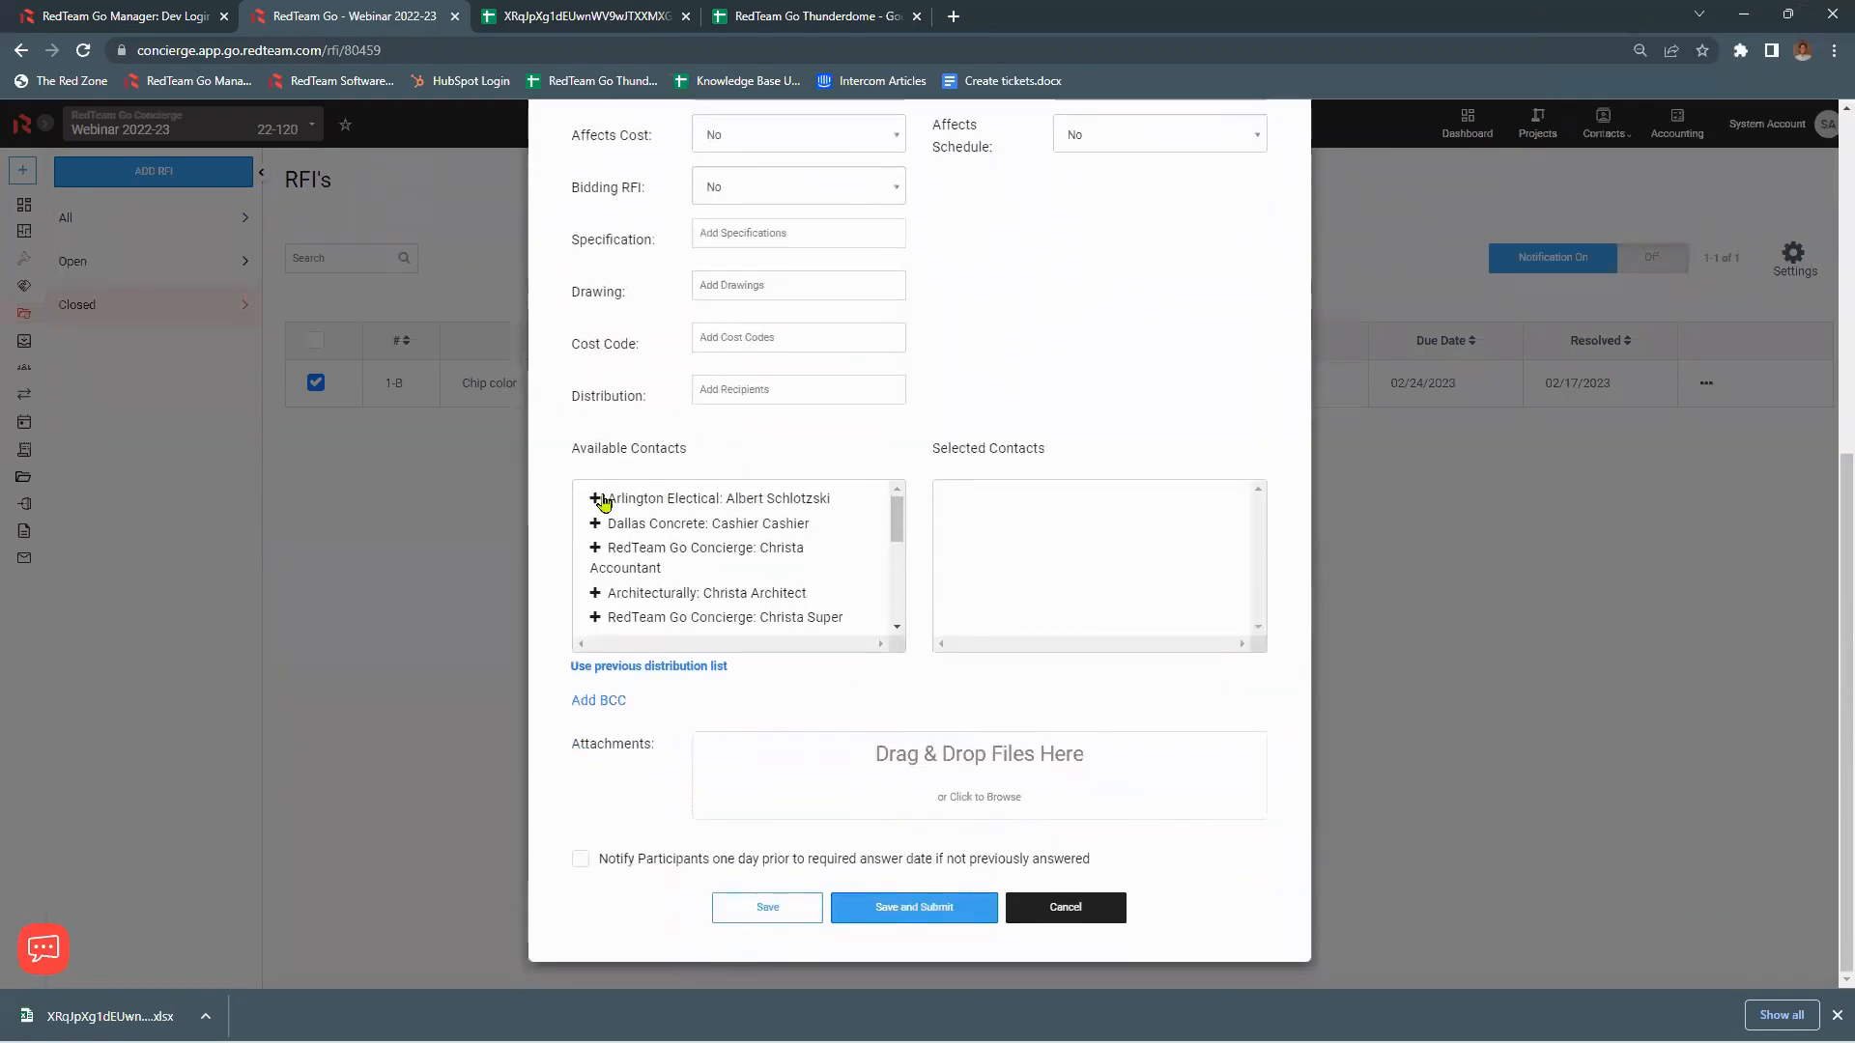
click(595, 500)
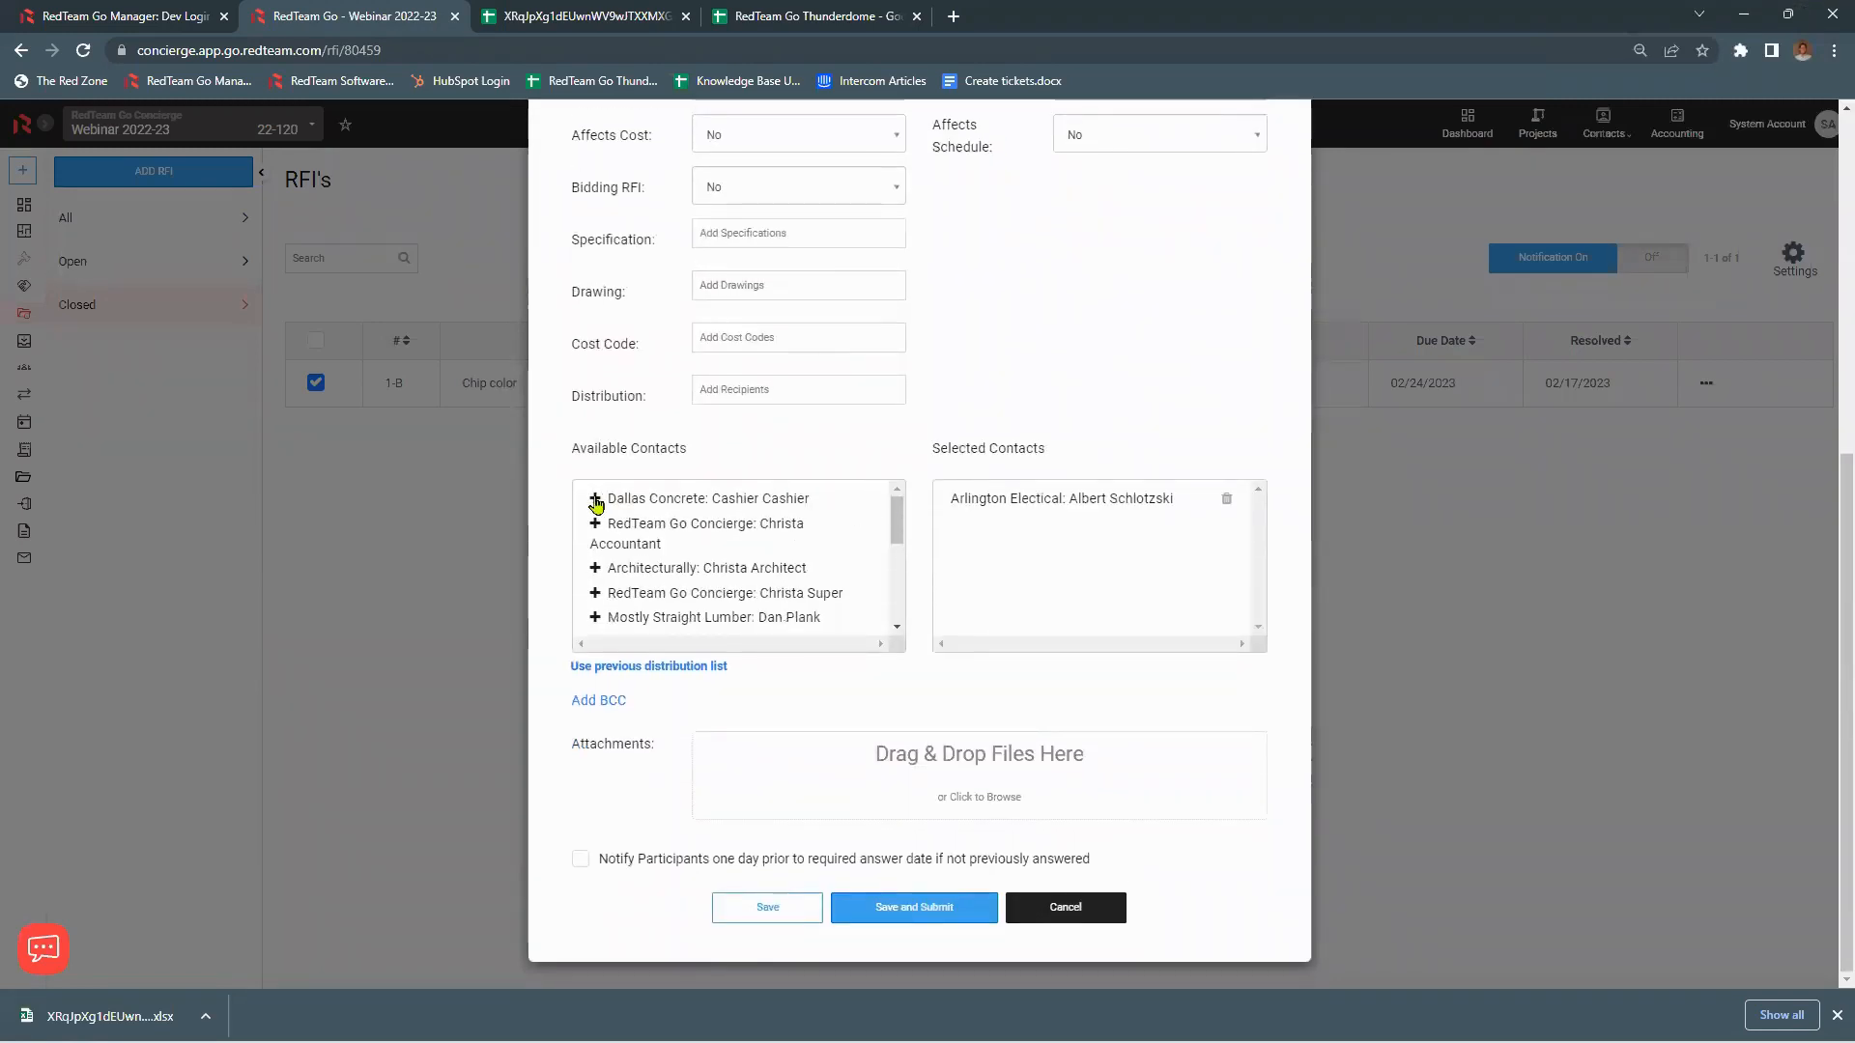
click(597, 569)
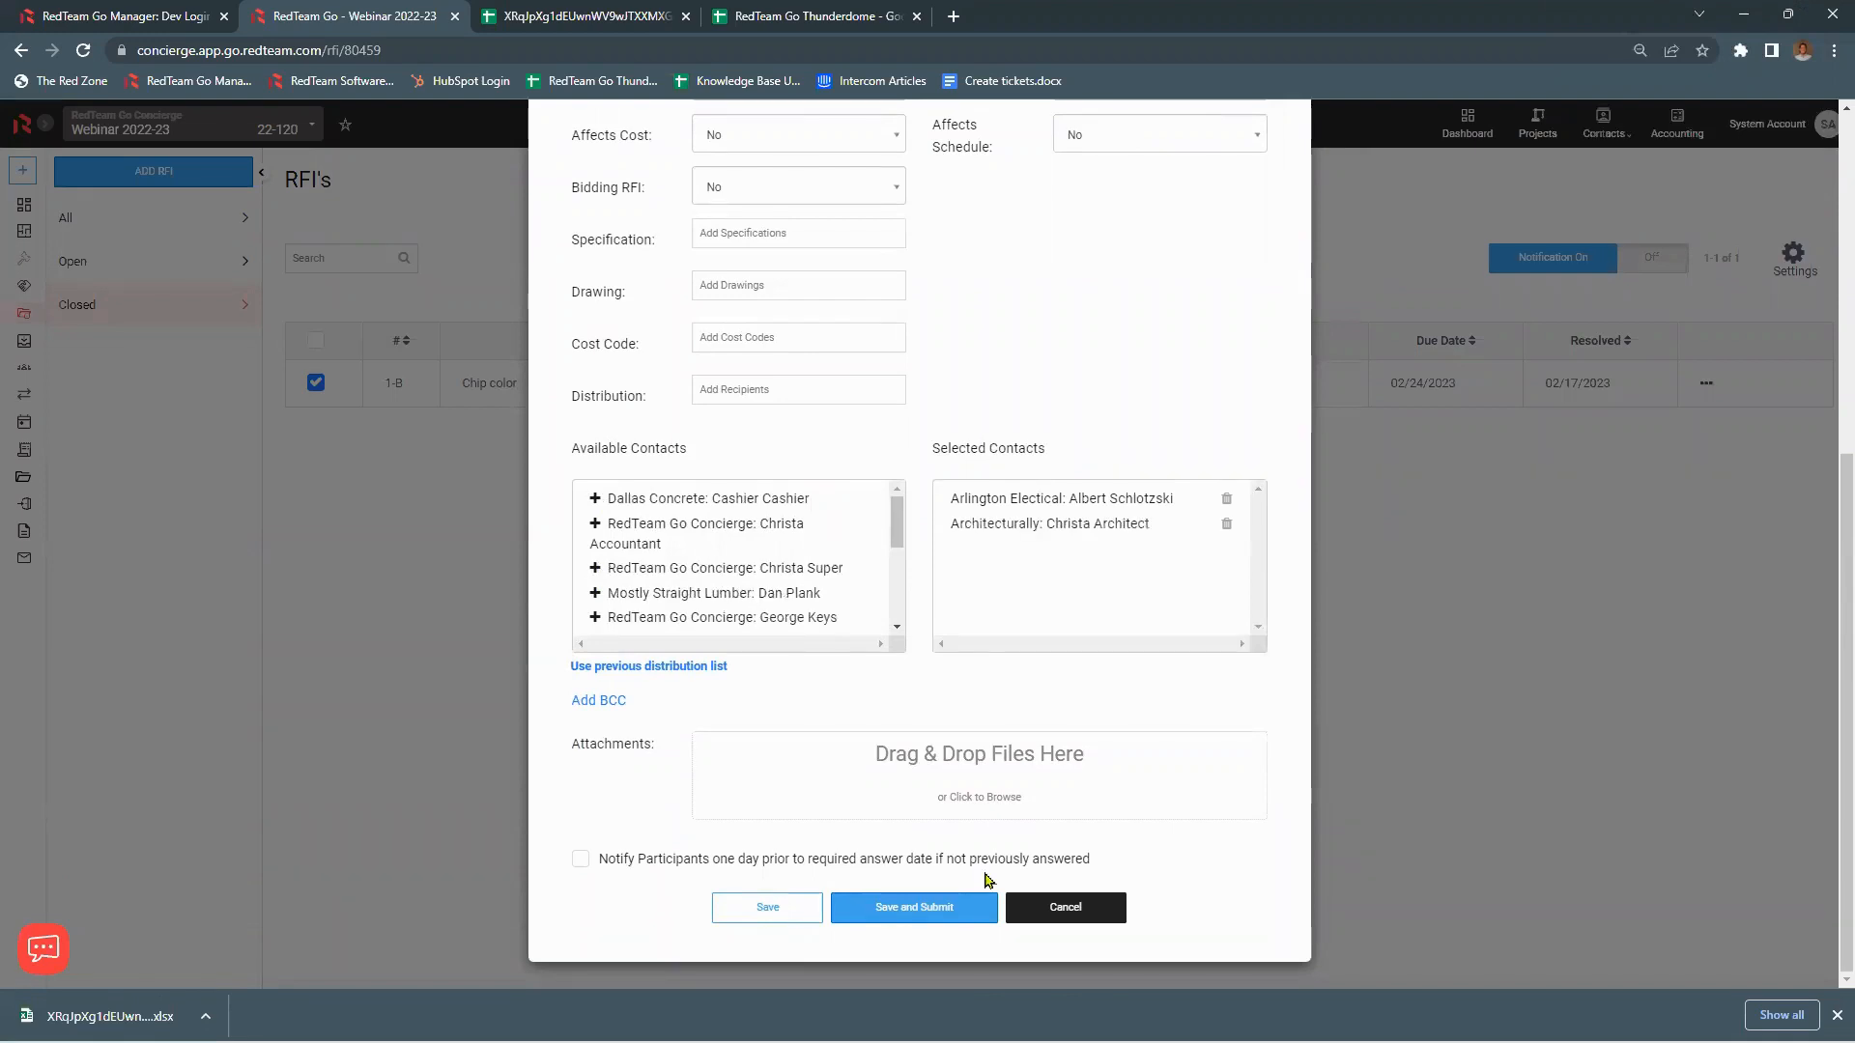
scroll(1015, 619, up, 6)
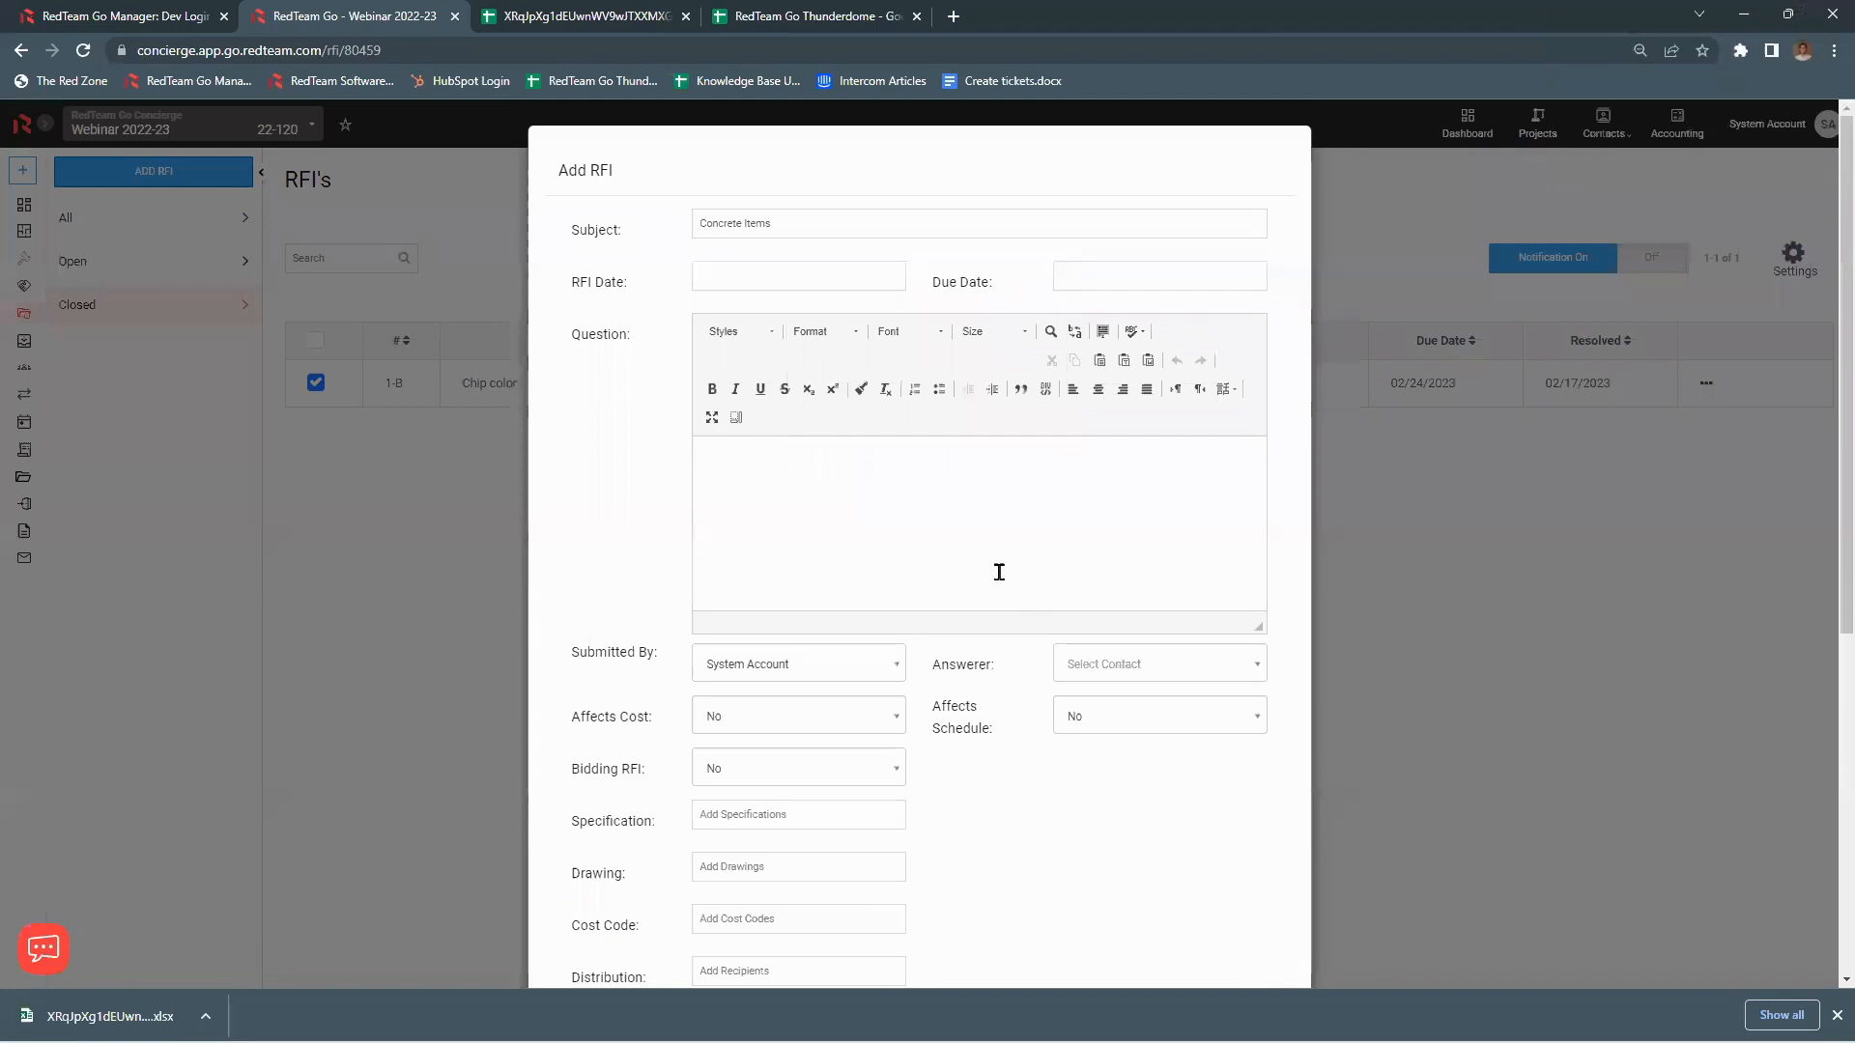
click(1231, 673)
click(1171, 760)
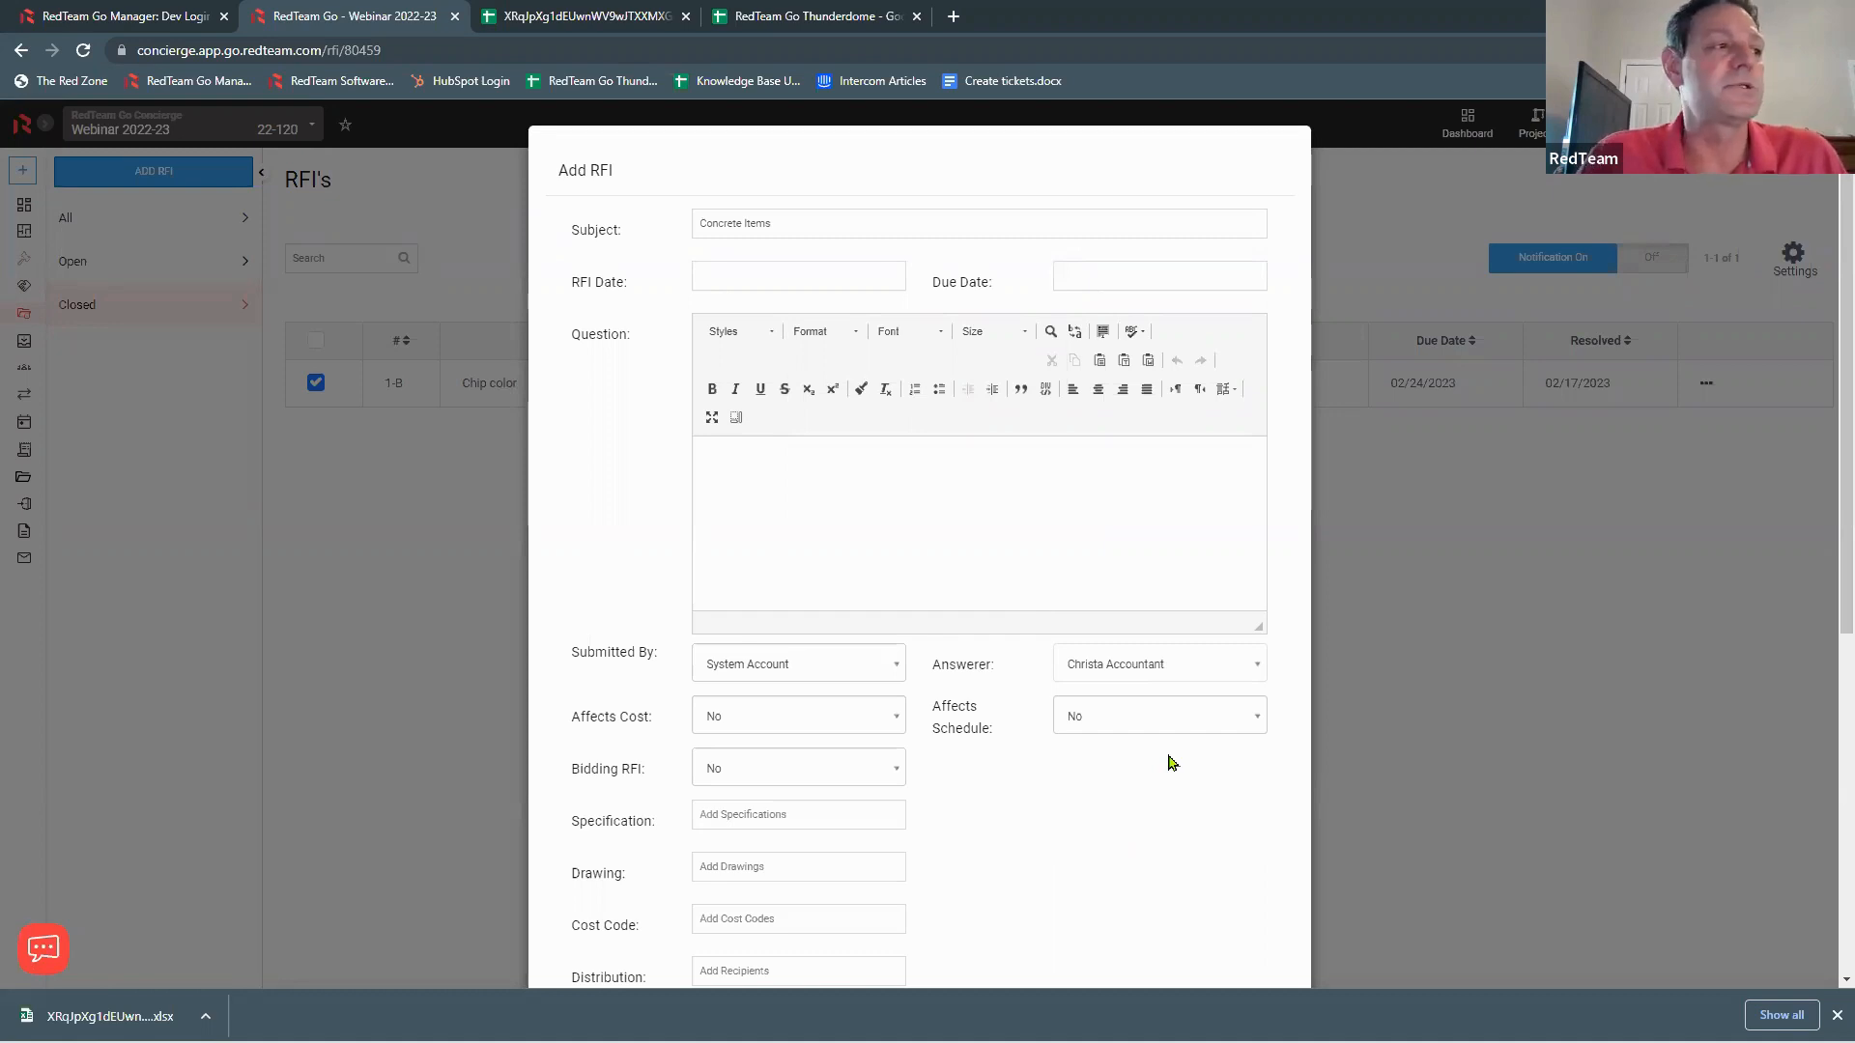
scroll(1096, 734, down, 4)
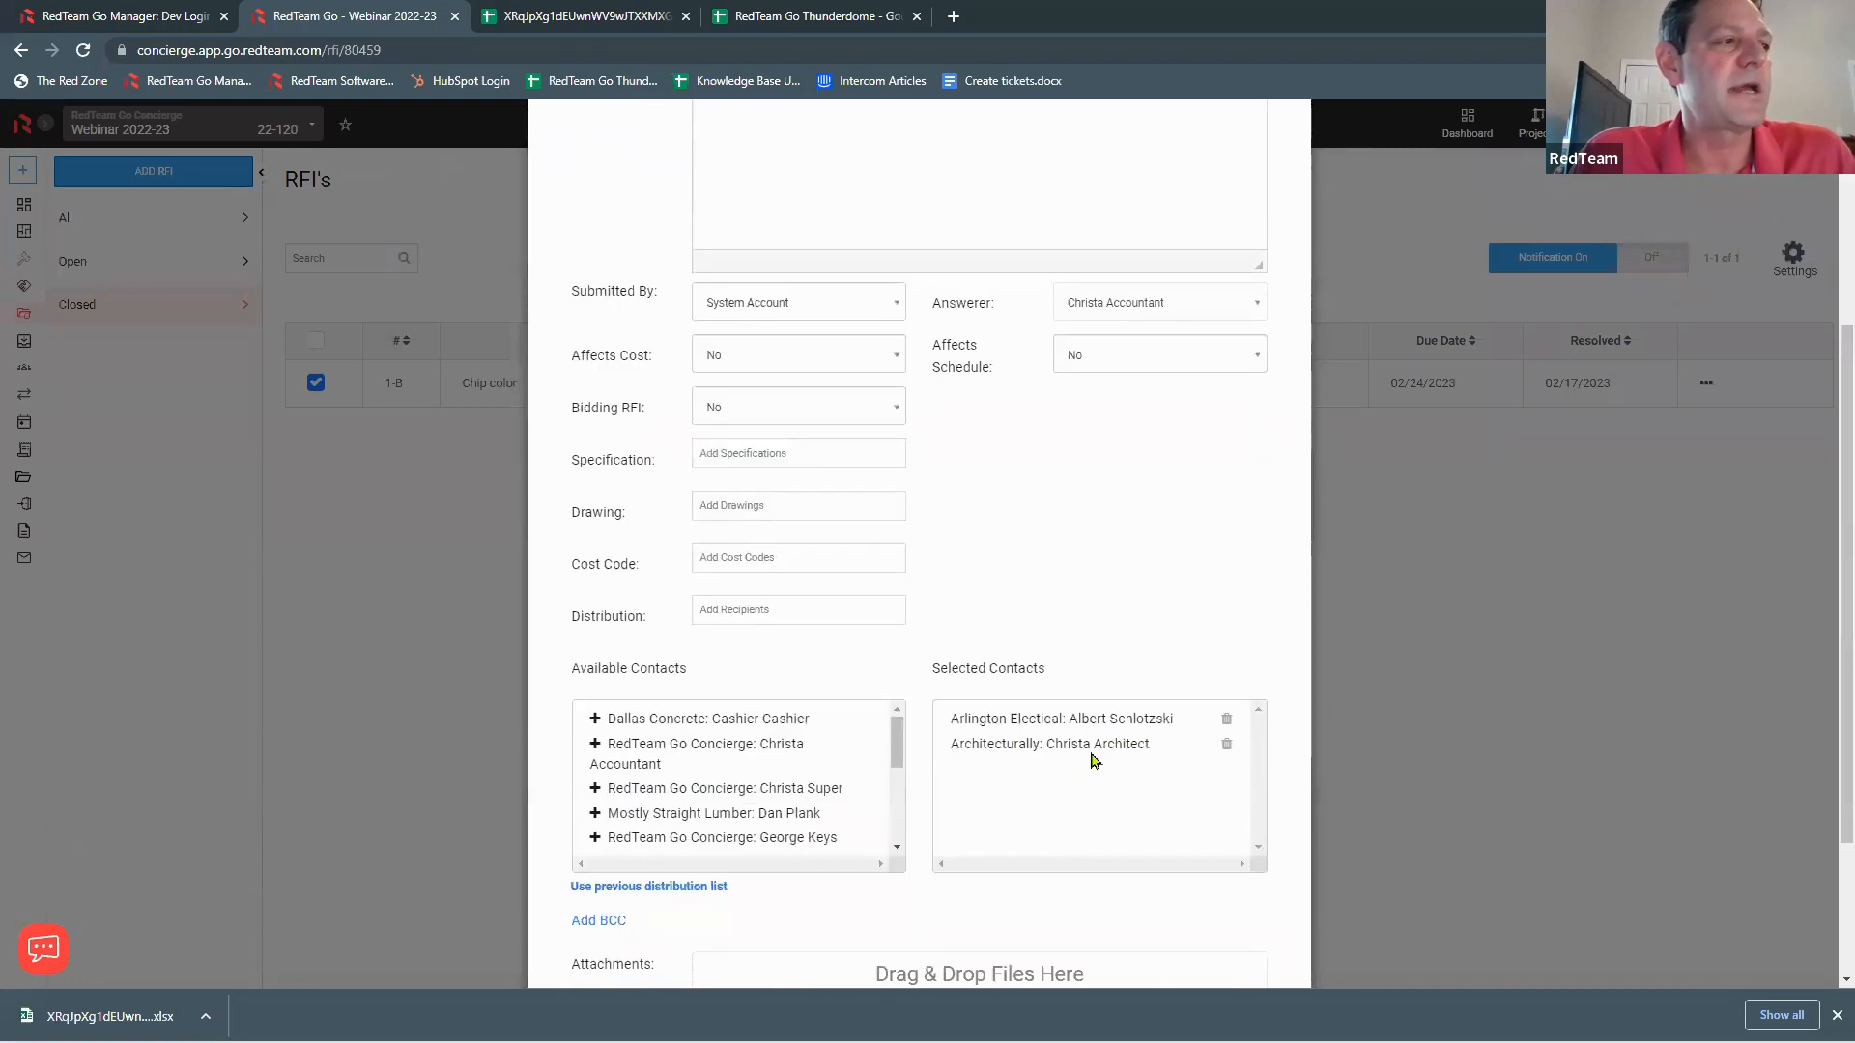
scroll(1080, 624, up, 4)
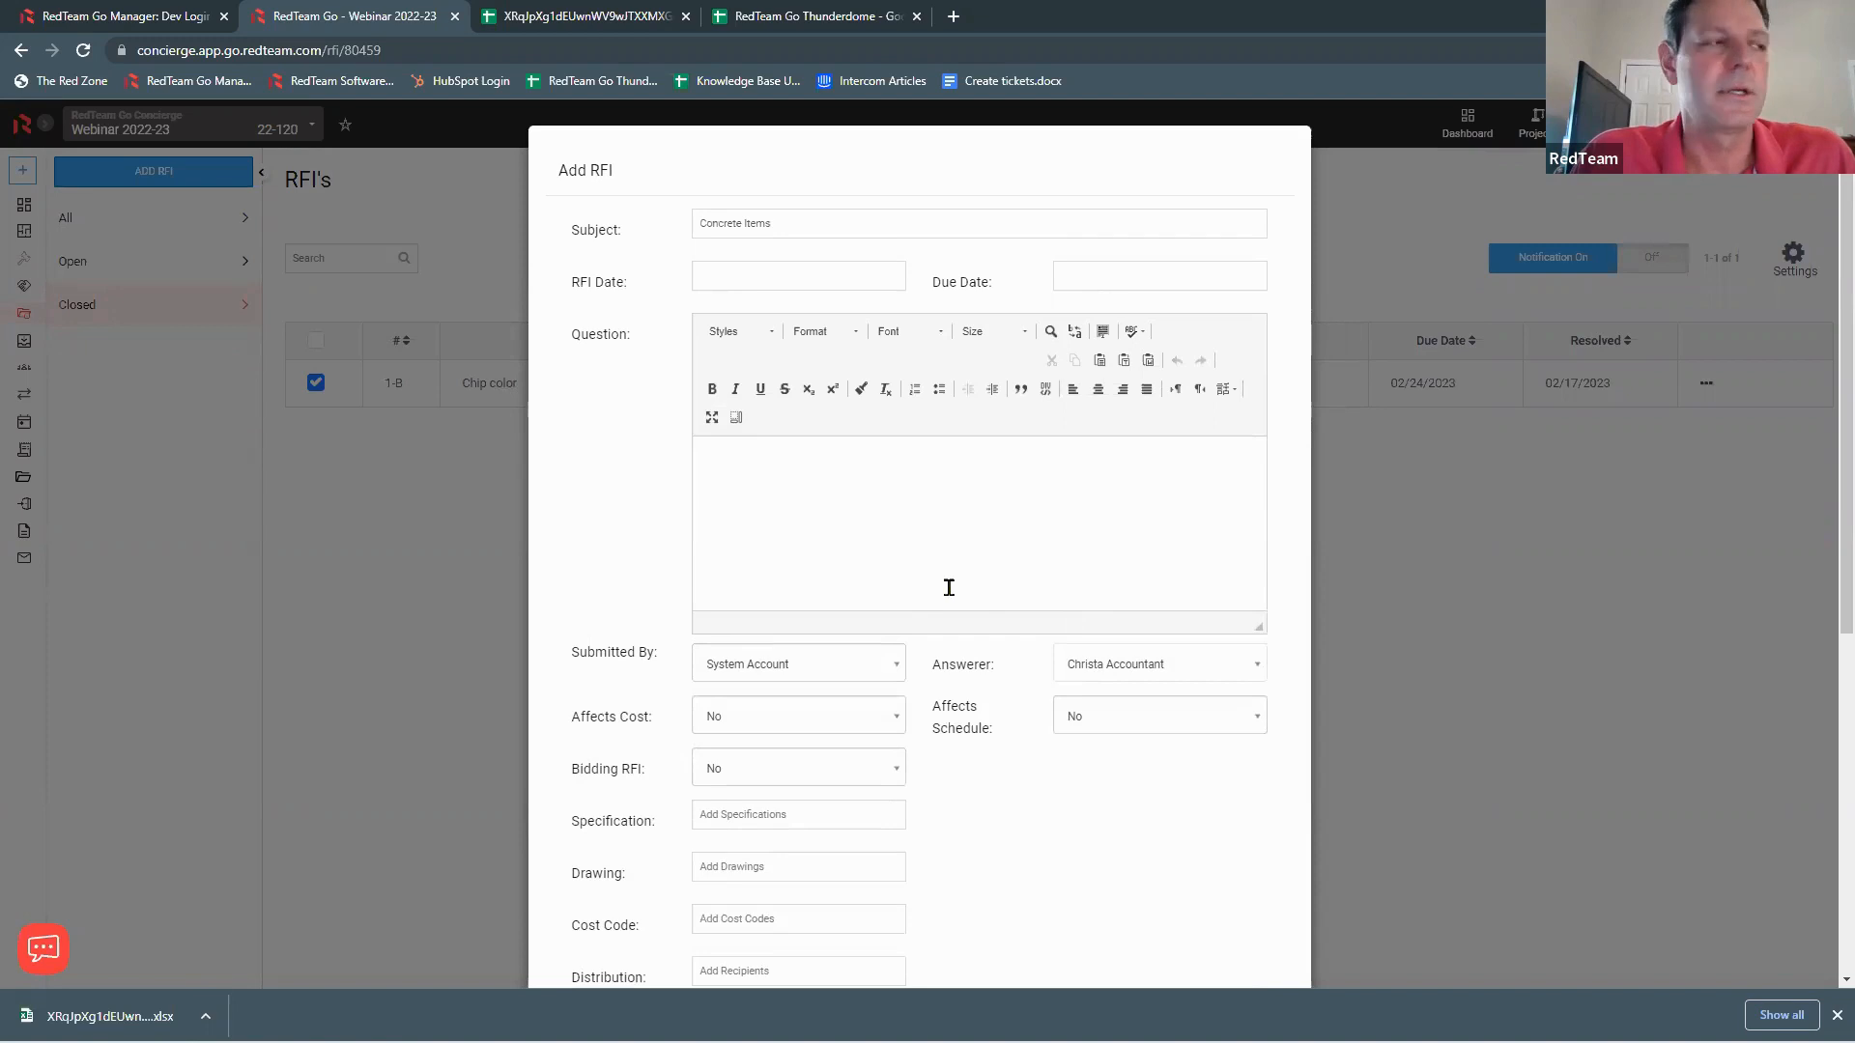
scroll(949, 588, down, 6)
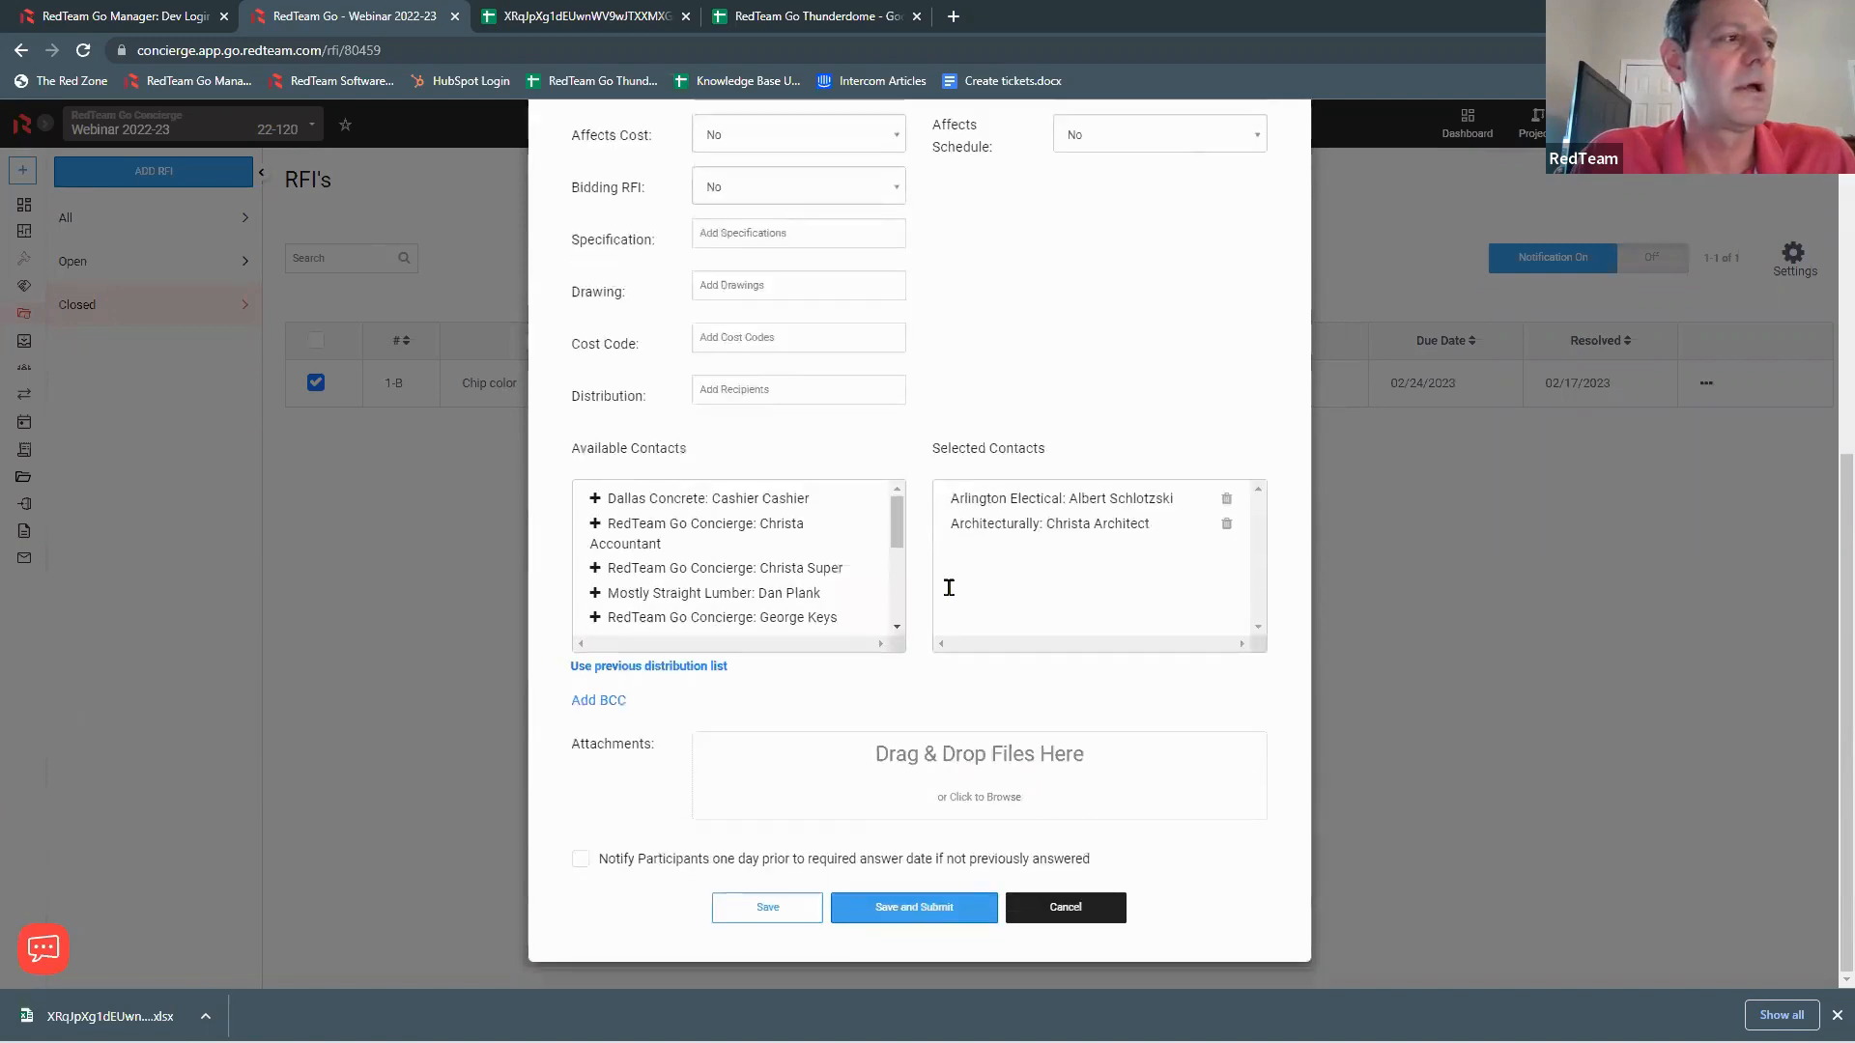
click(1089, 912)
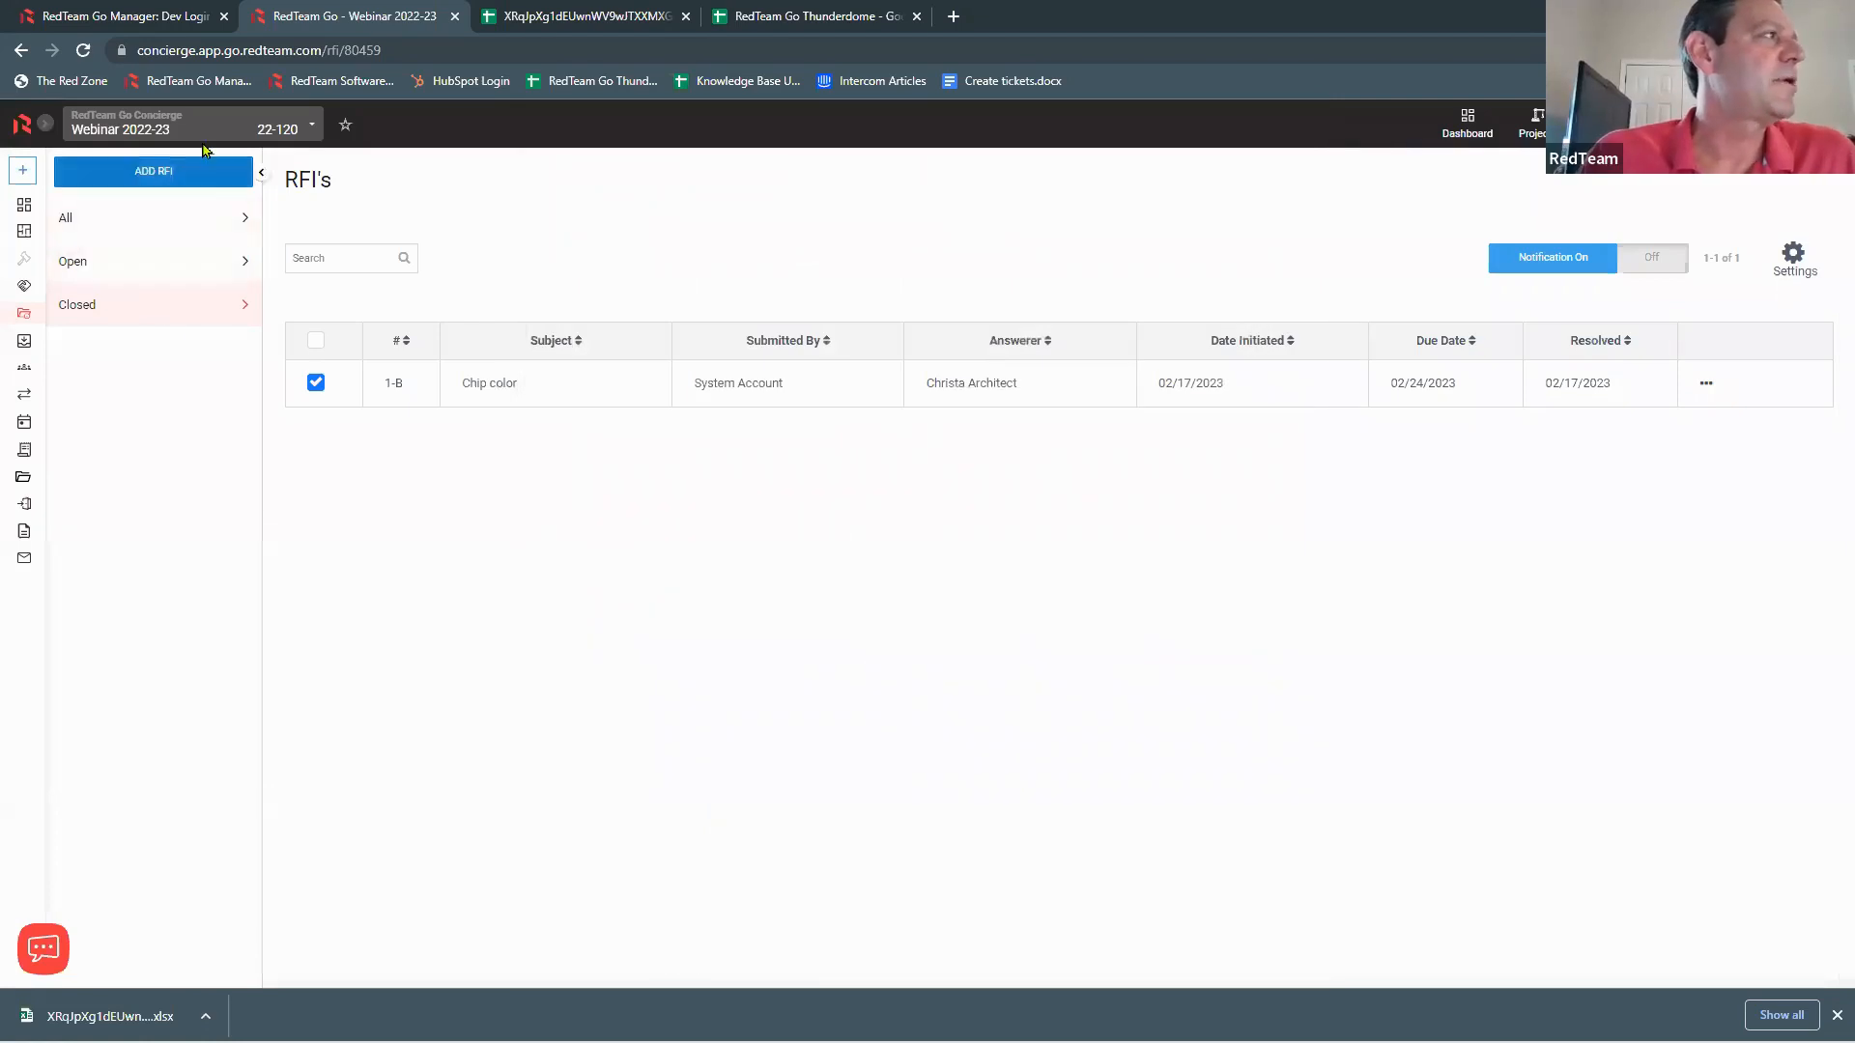
Step: Check the RFI row on the project dashboard and open the tracked RFIs from it
click(46, 126)
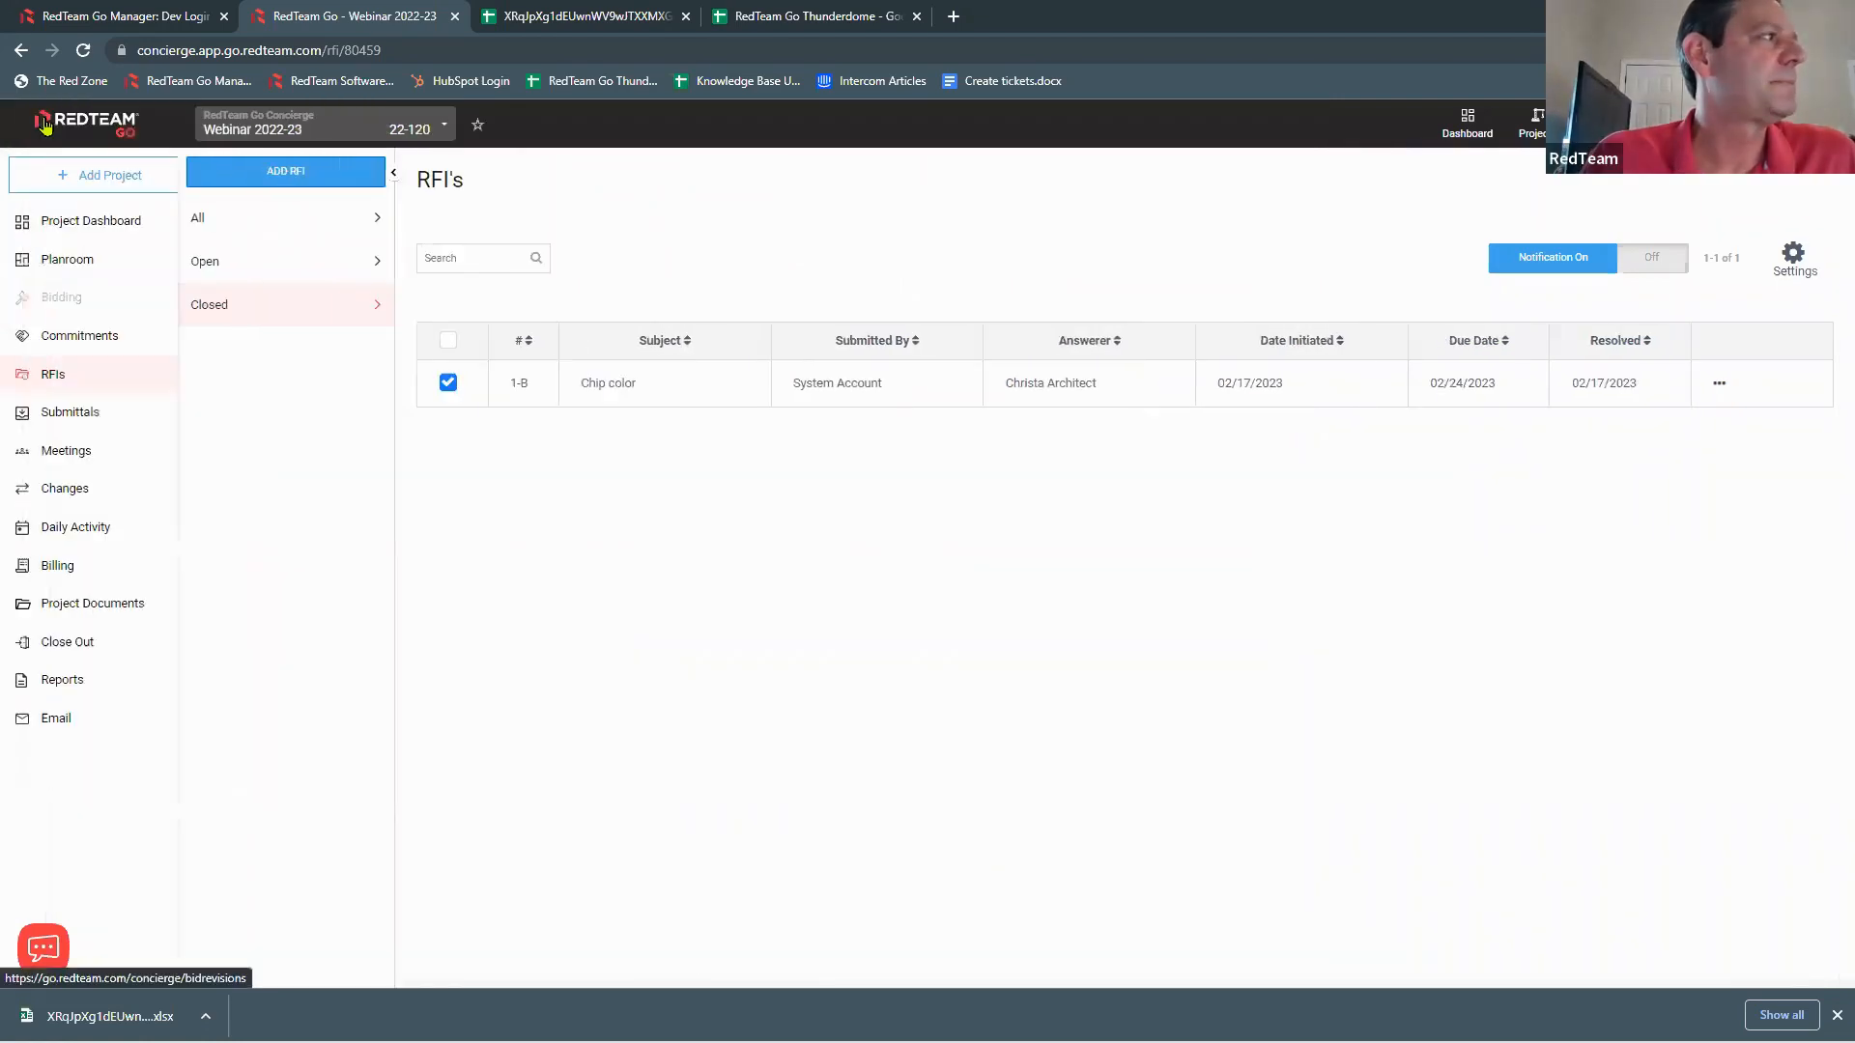
click(136, 224)
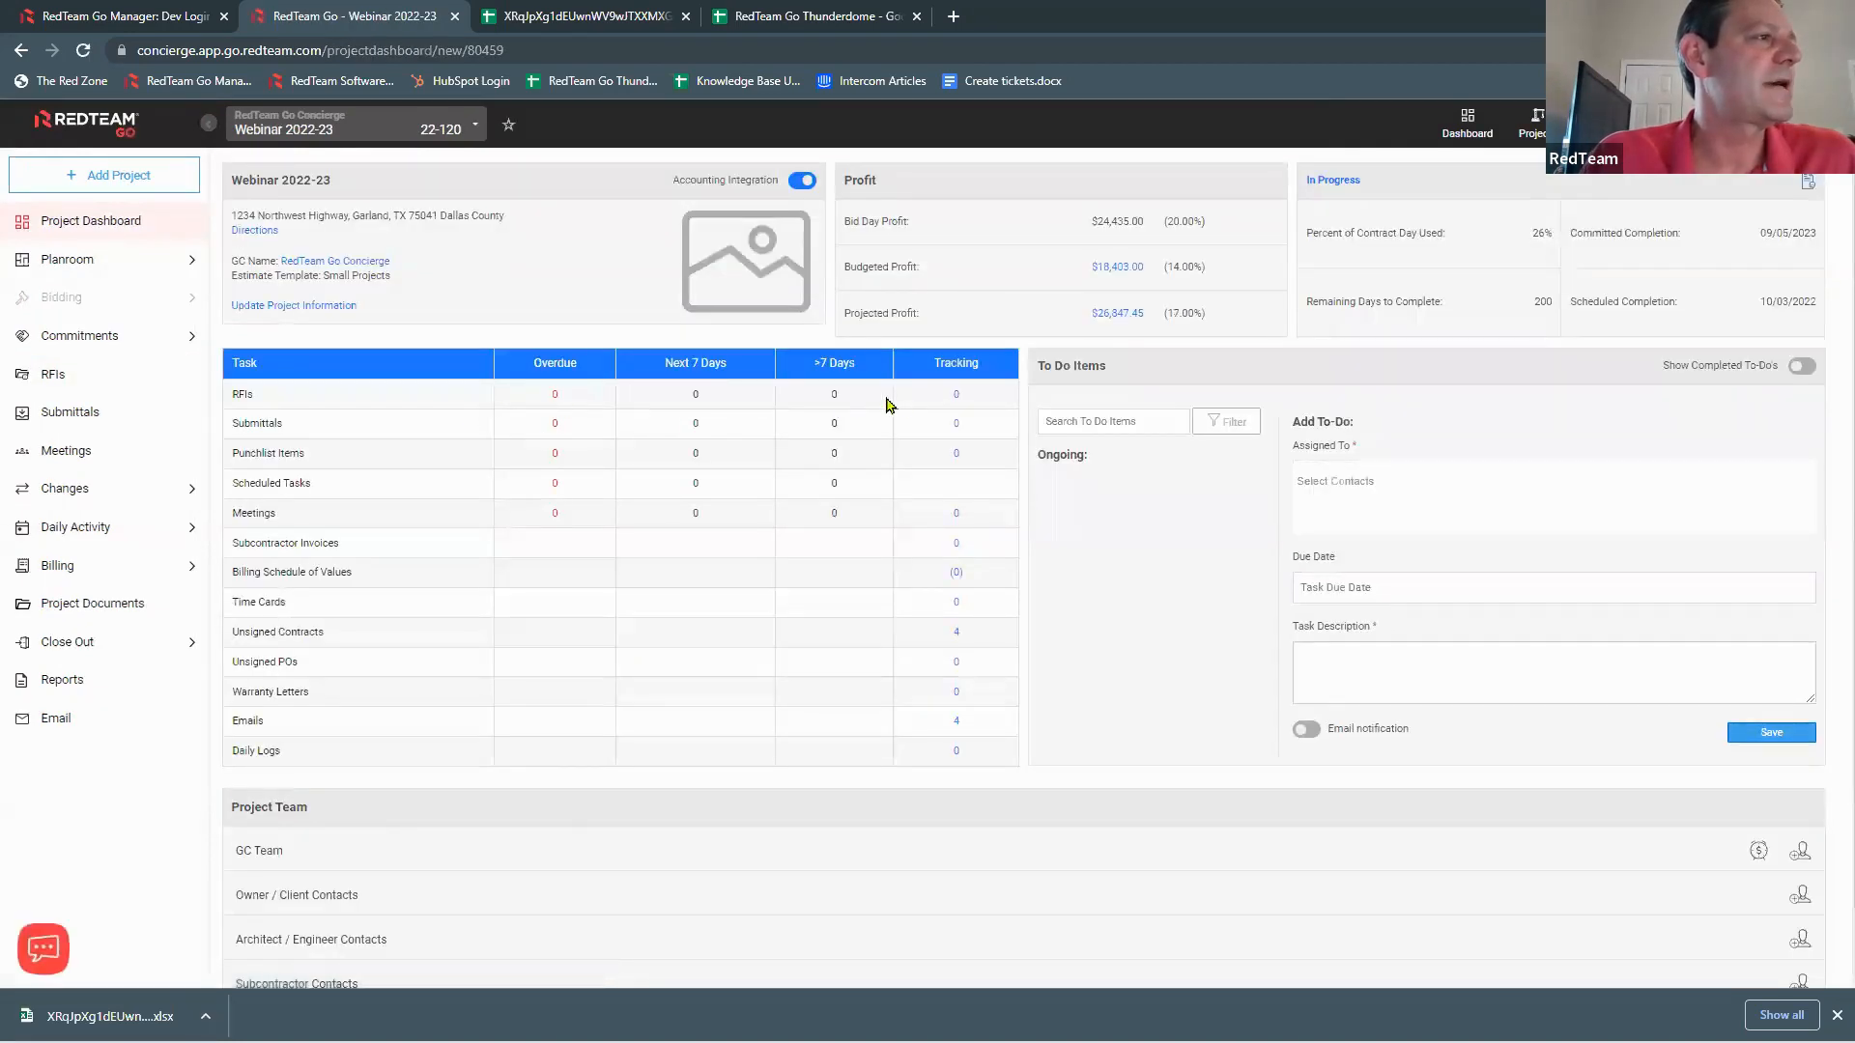
click(957, 402)
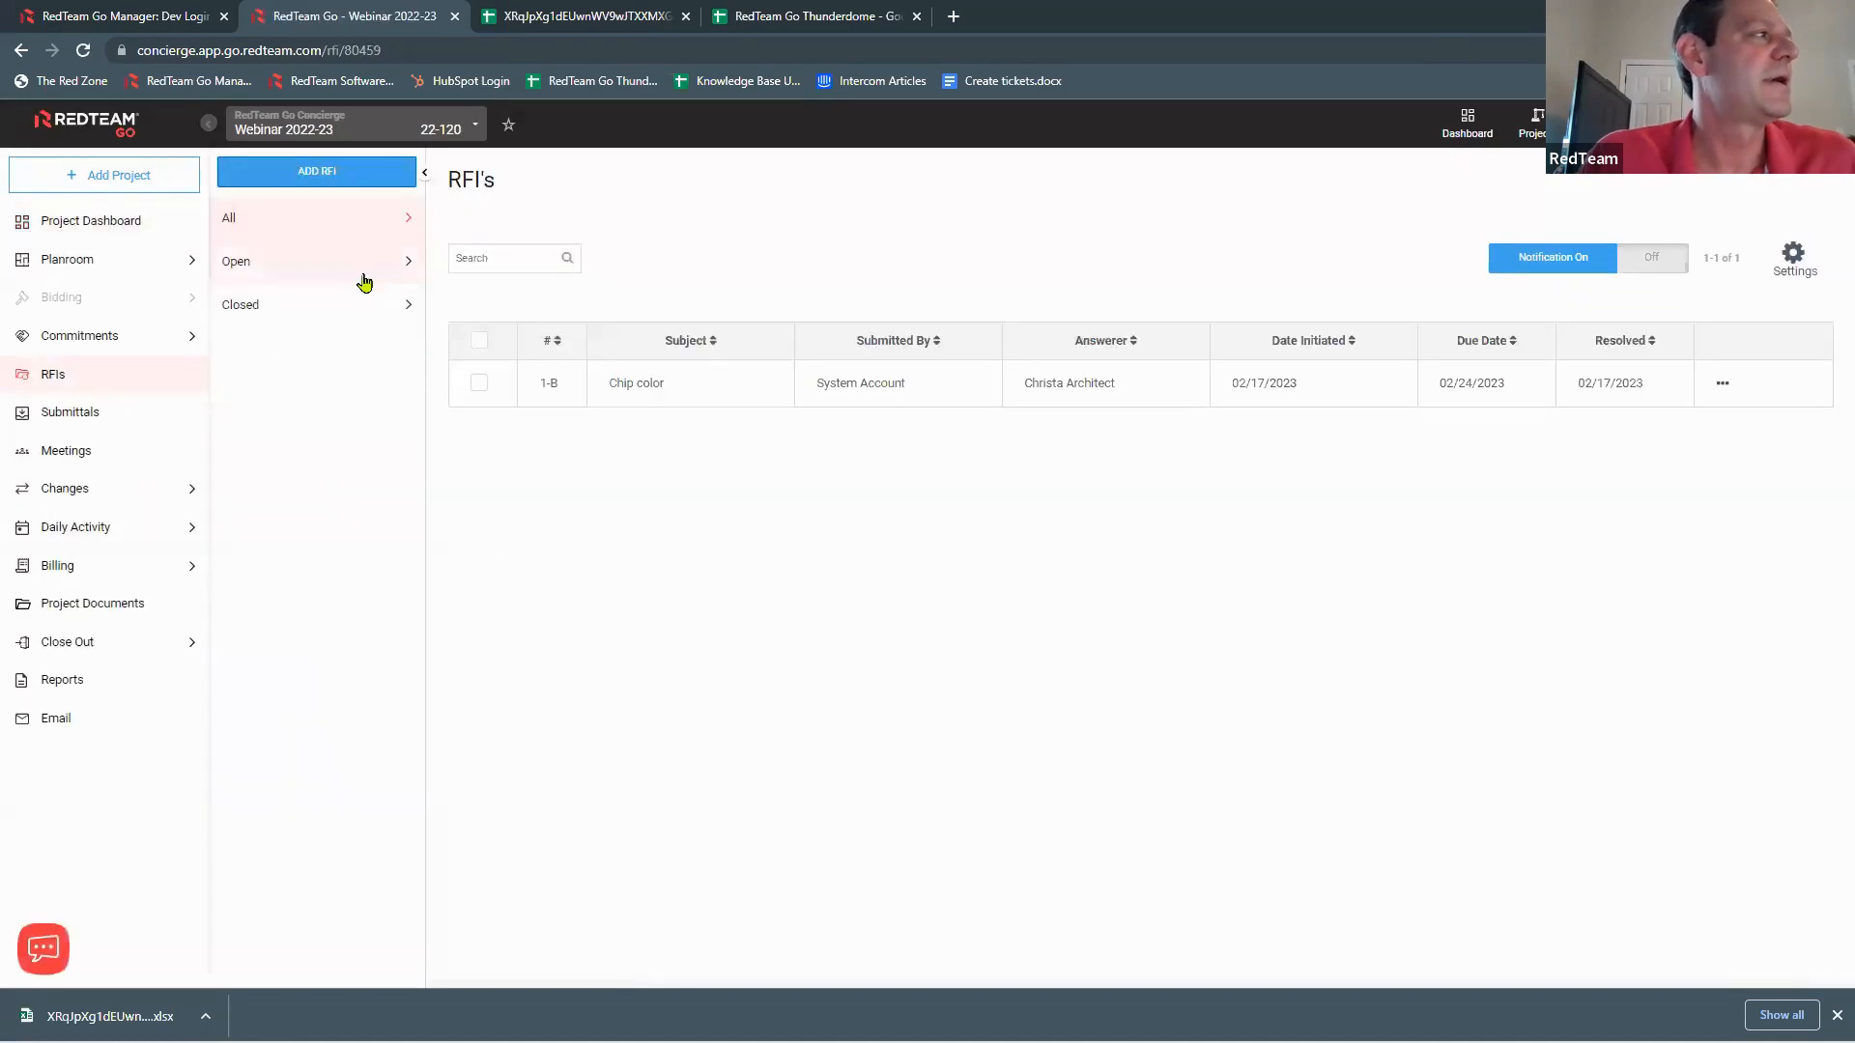
Step: Start a new RFI with the subject "COncrete items" and the question "Concrete"
click(346, 170)
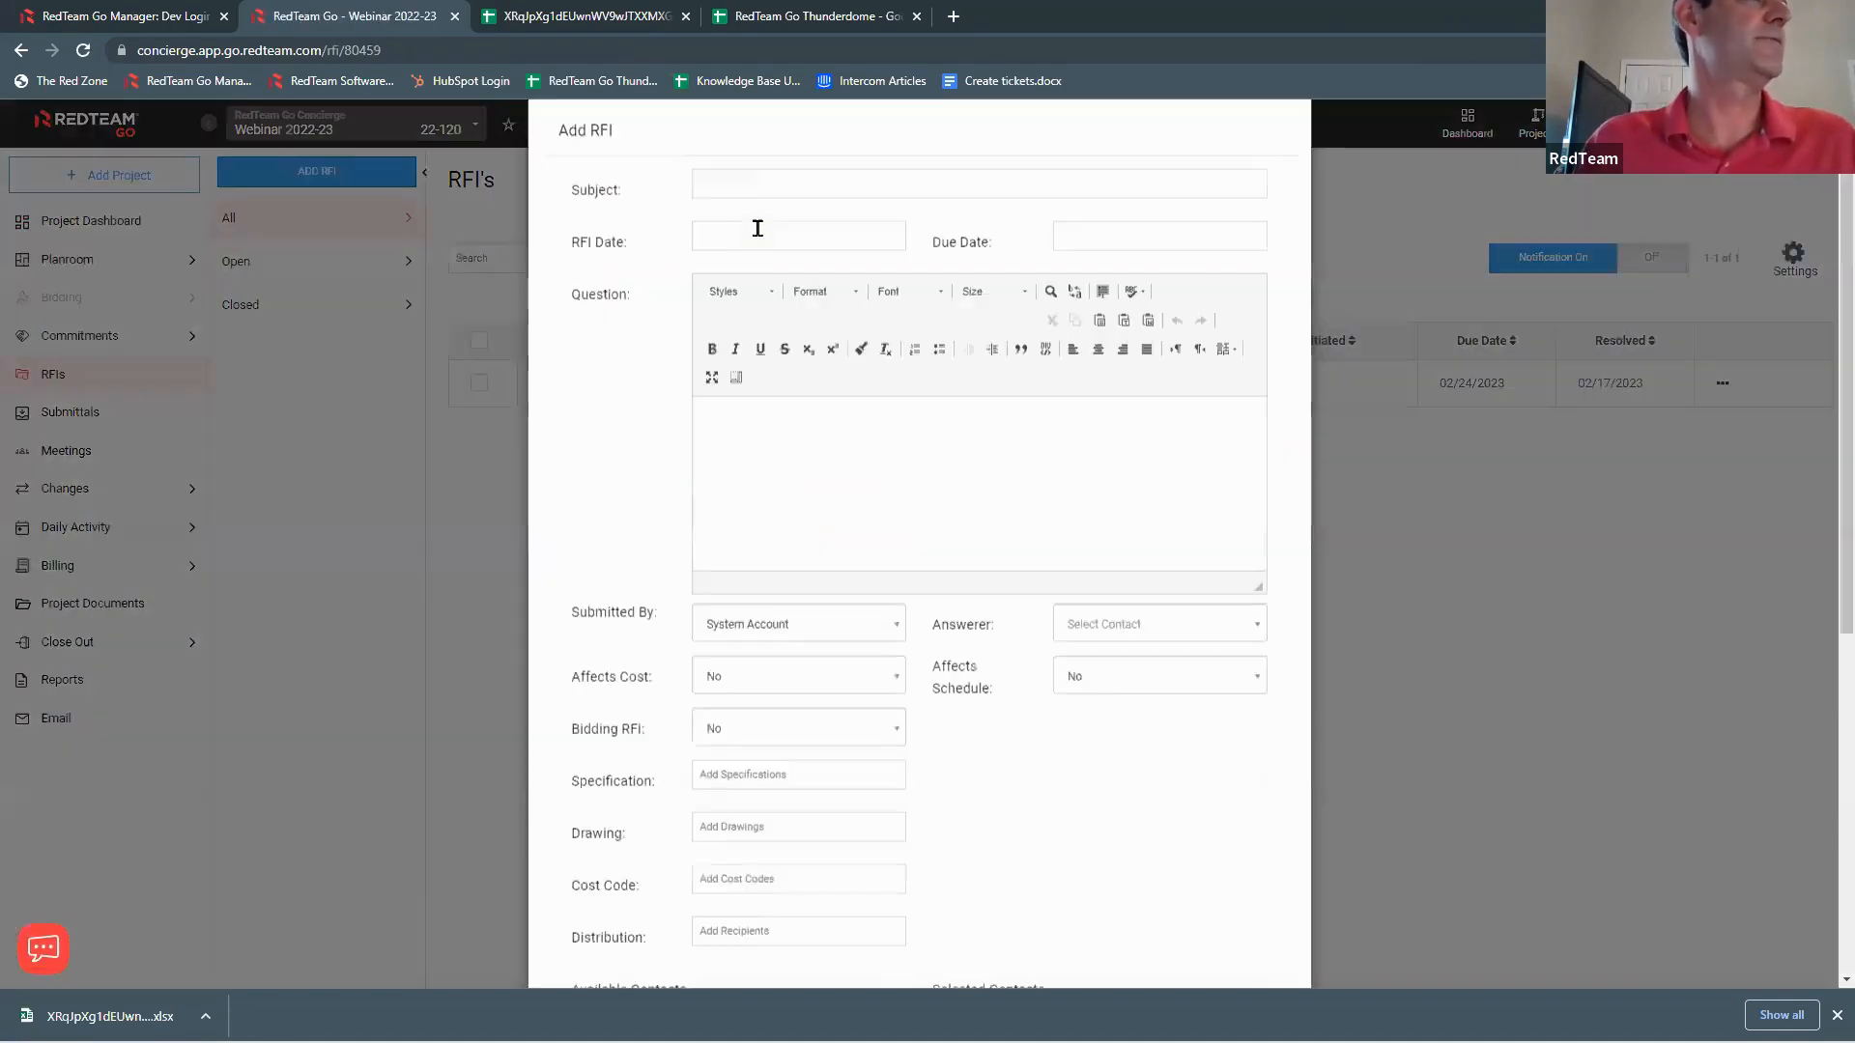
click(758, 226)
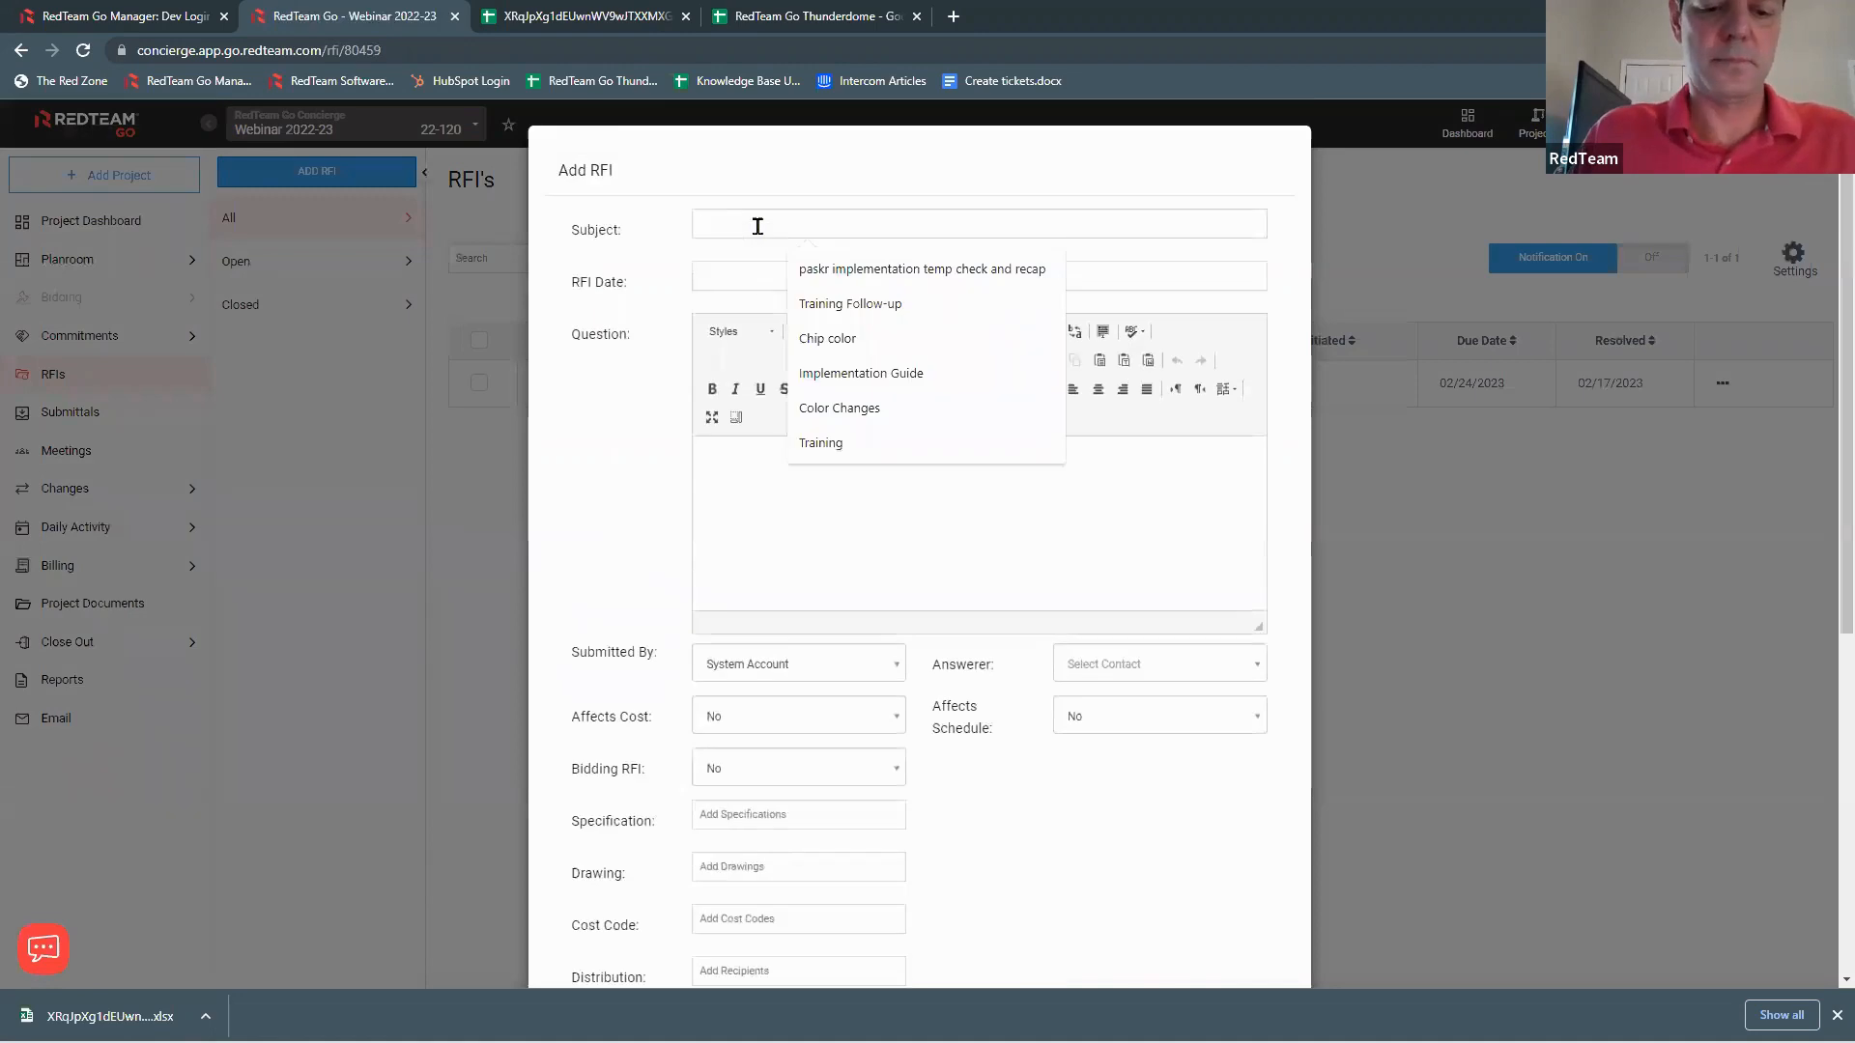
text(COncrete items)
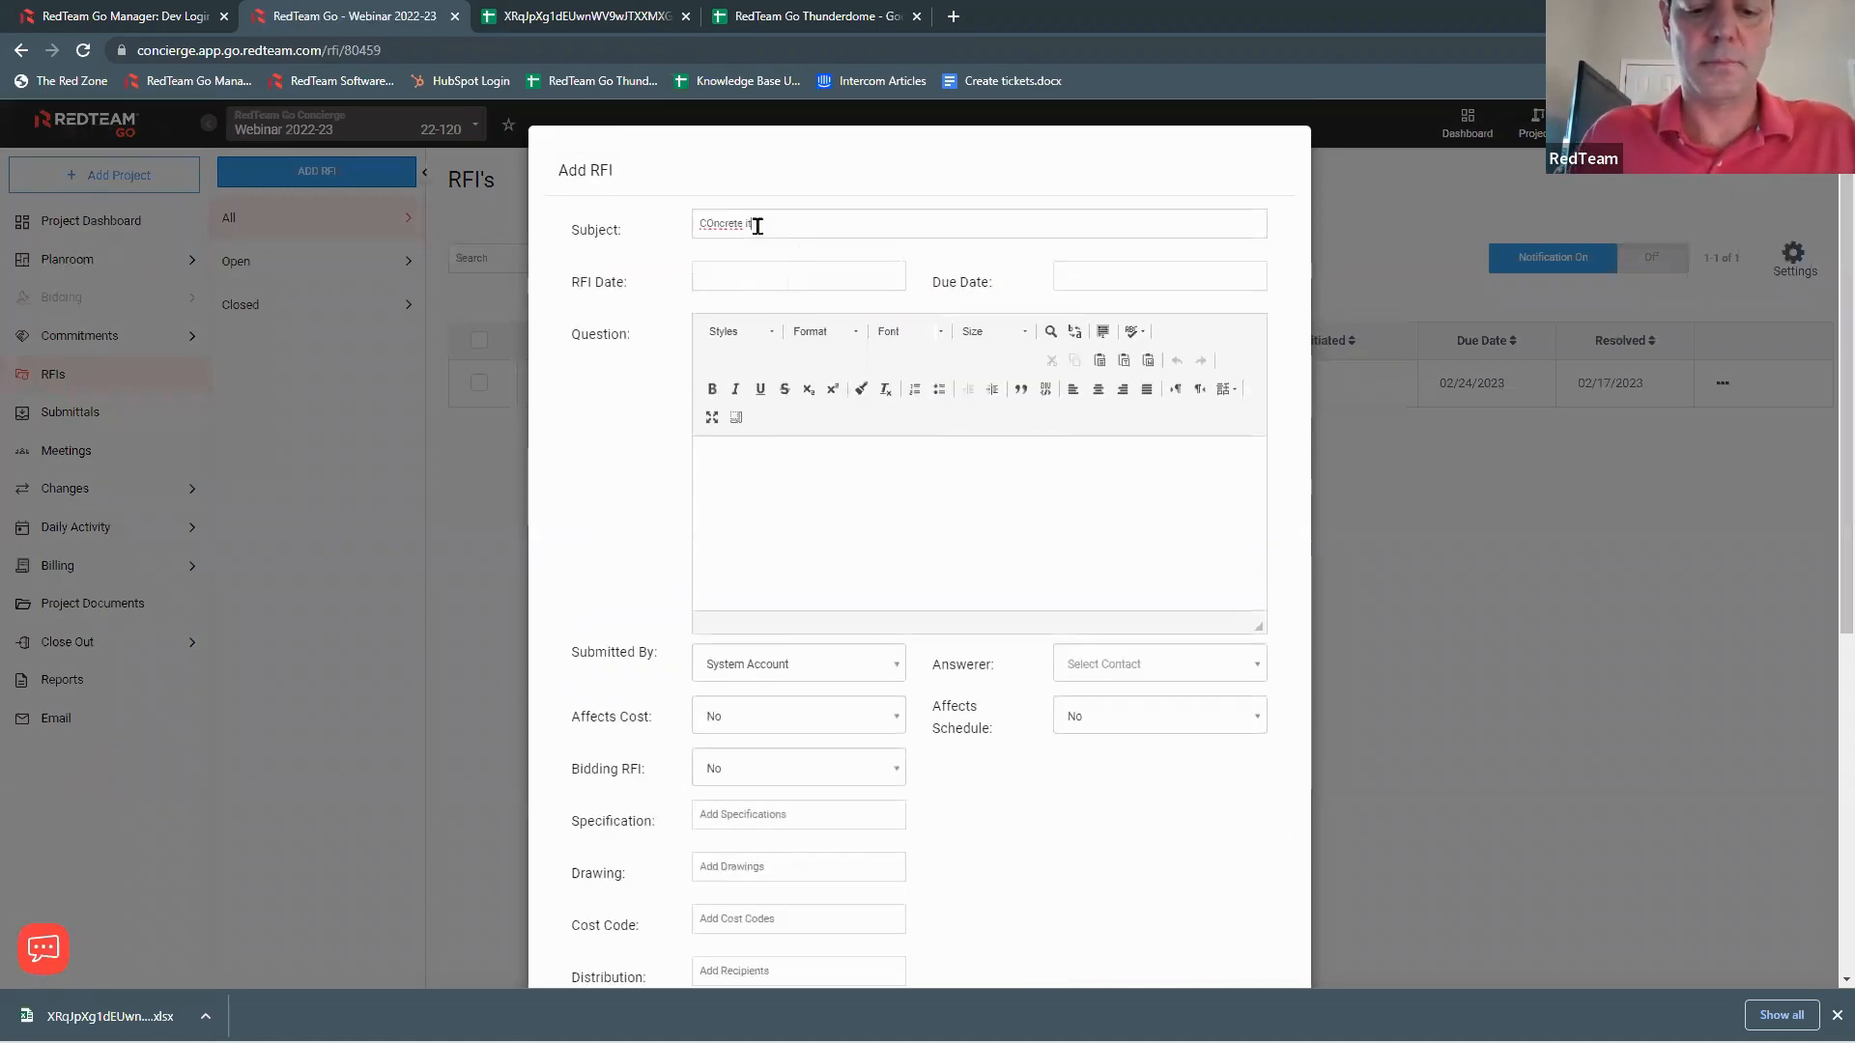
click(800, 487)
text(Concrete)
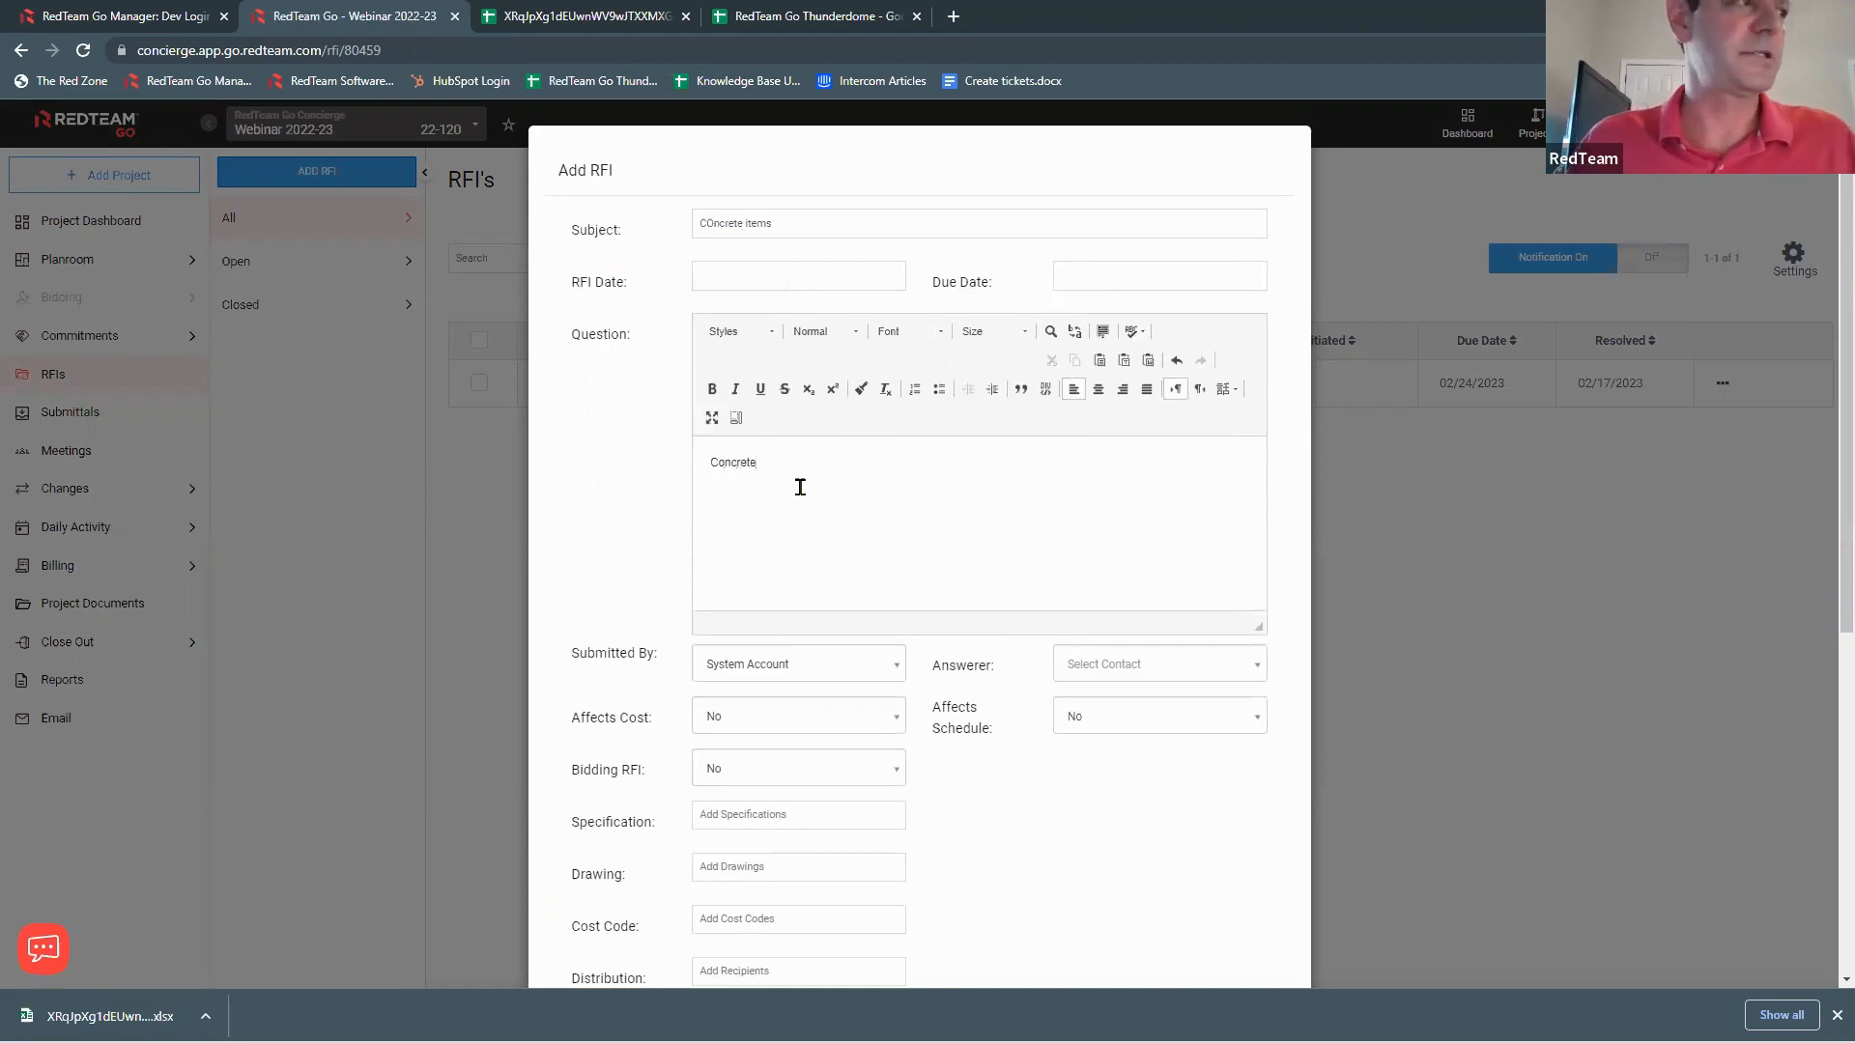
Step: Choose the accountant contact as the RFI's answerer and try to save the RFI
click(1224, 674)
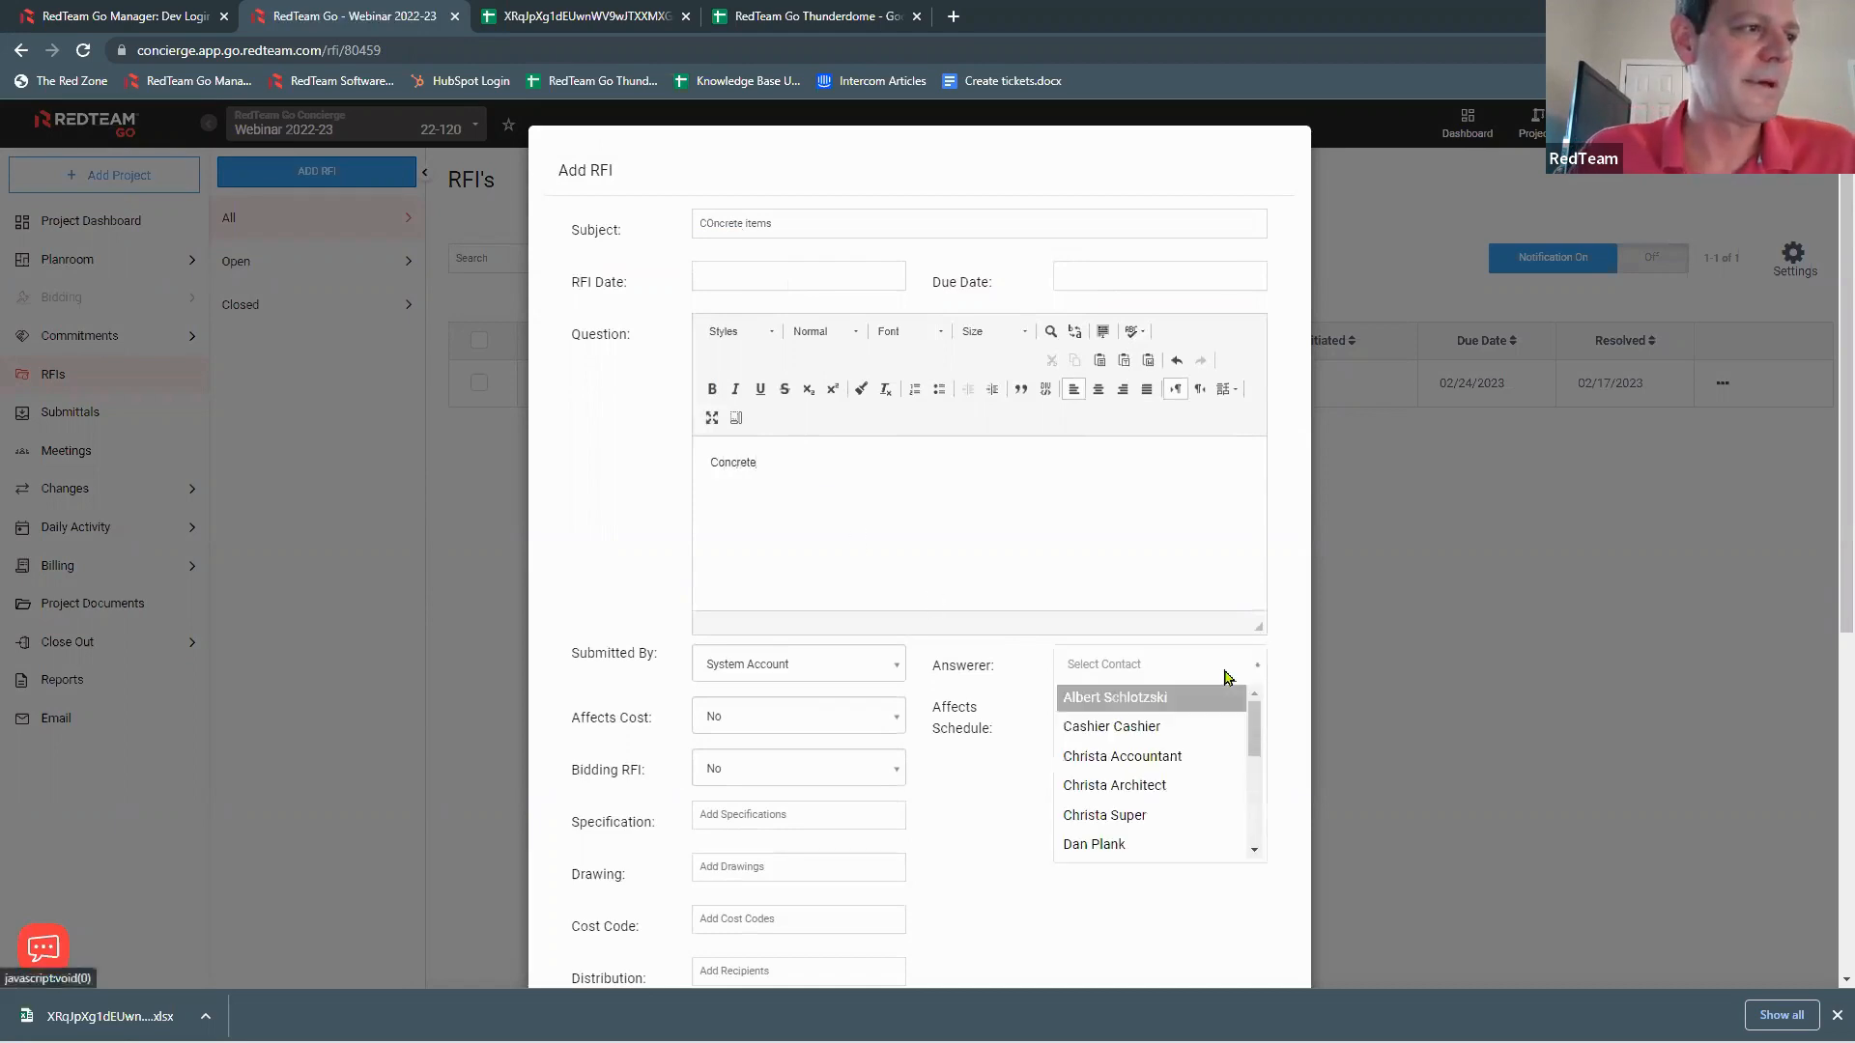
click(1158, 769)
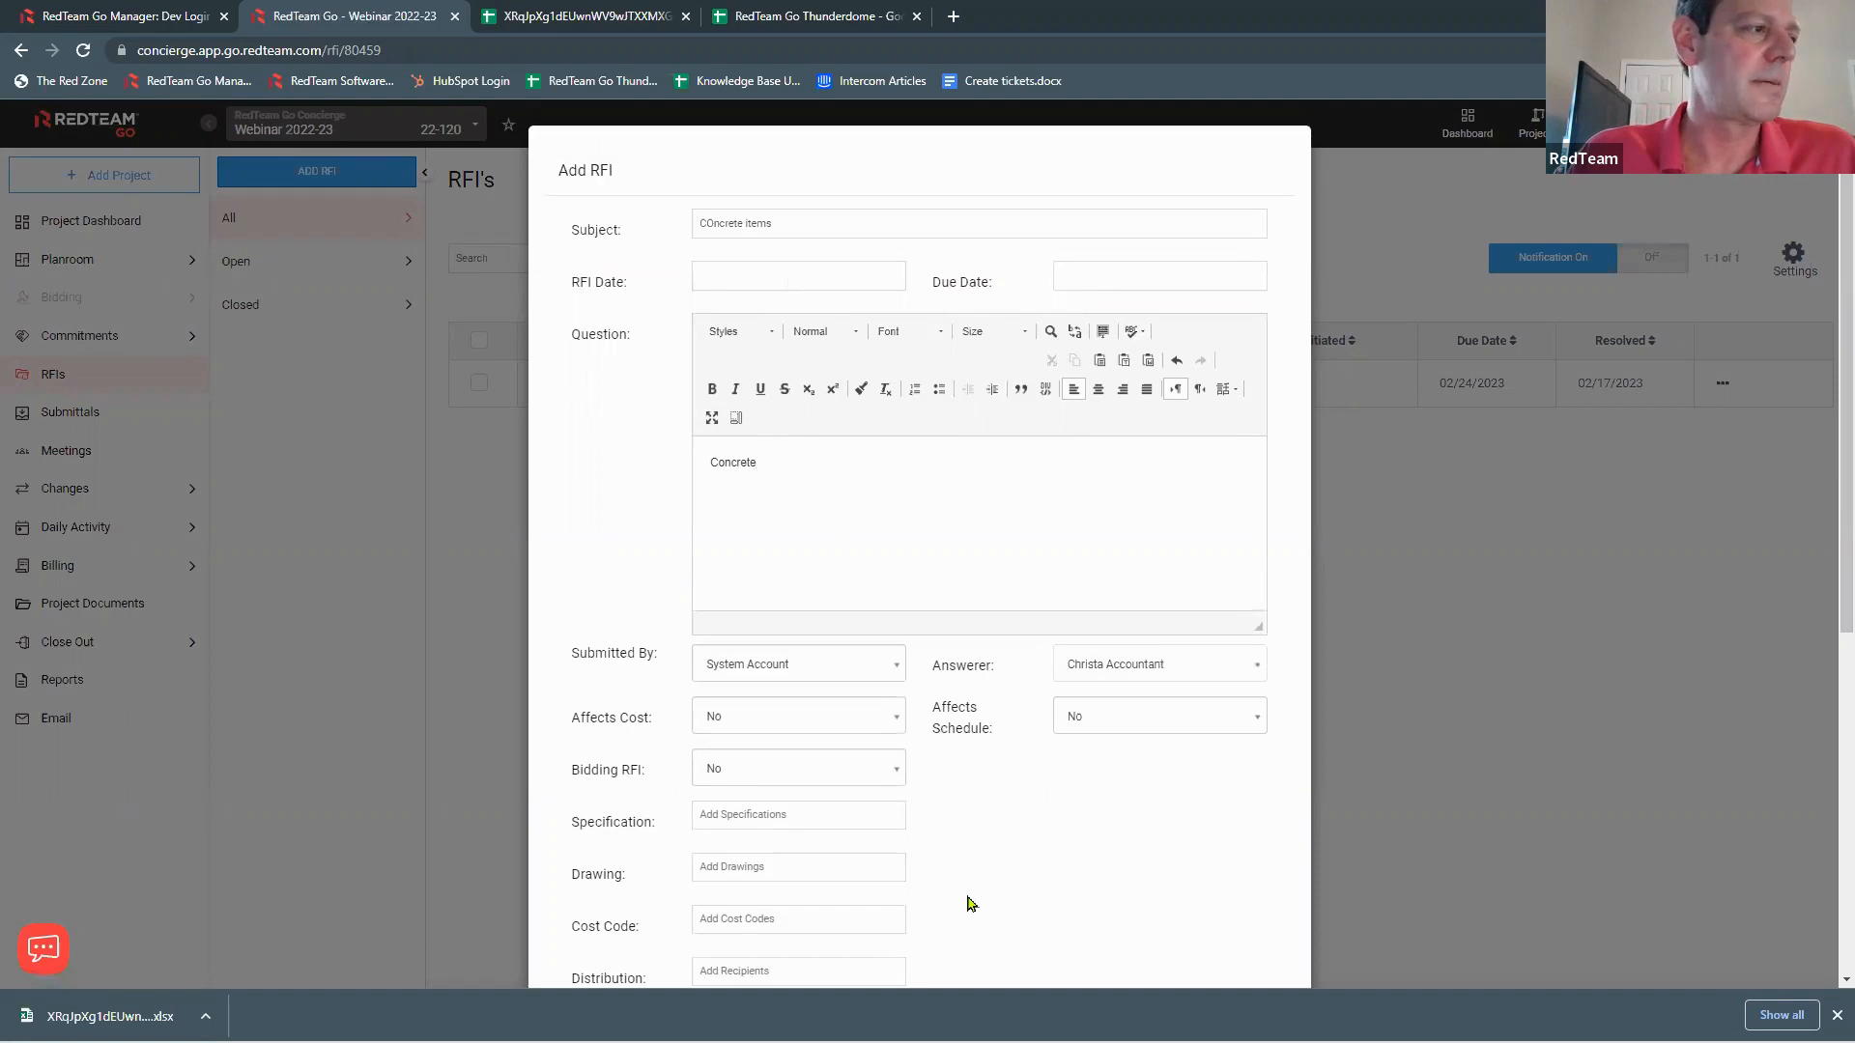
scroll(969, 903, down, 6)
click(770, 908)
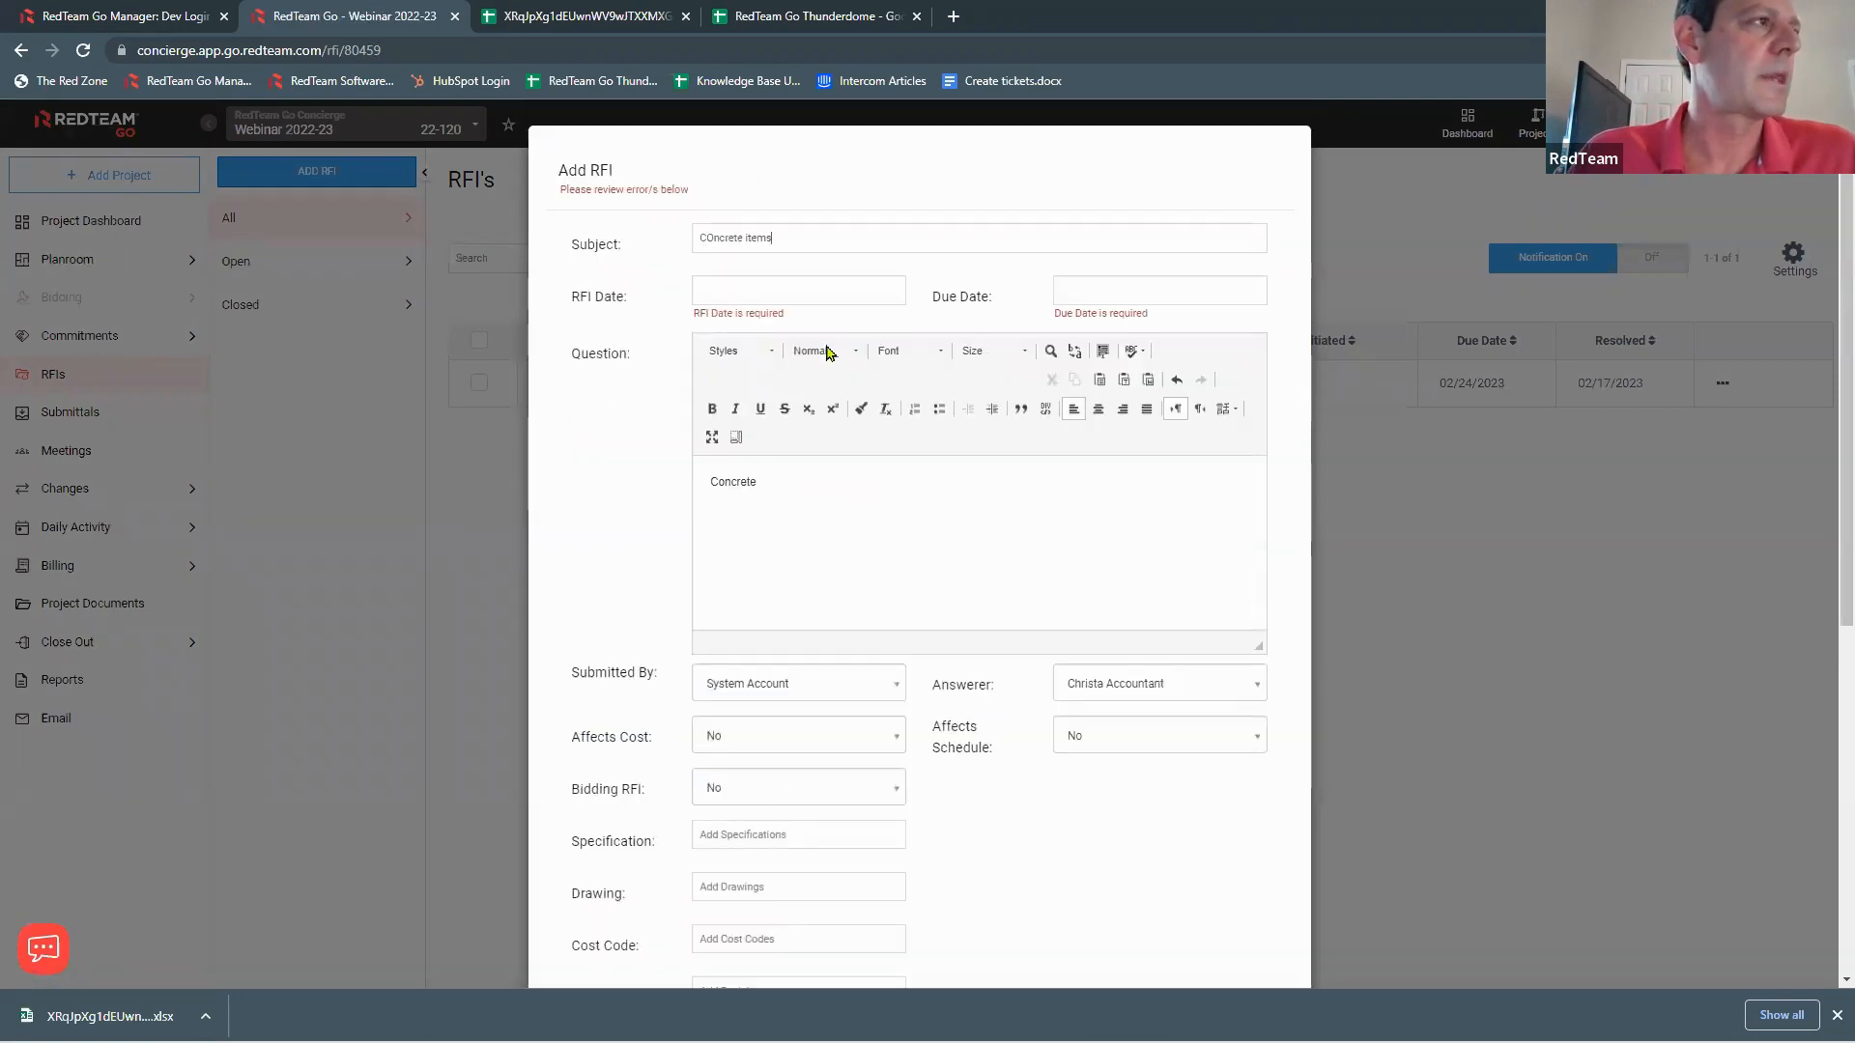
Step: Set the RFI date to 02/17/2023 and the due date to 02/24/2023
click(824, 290)
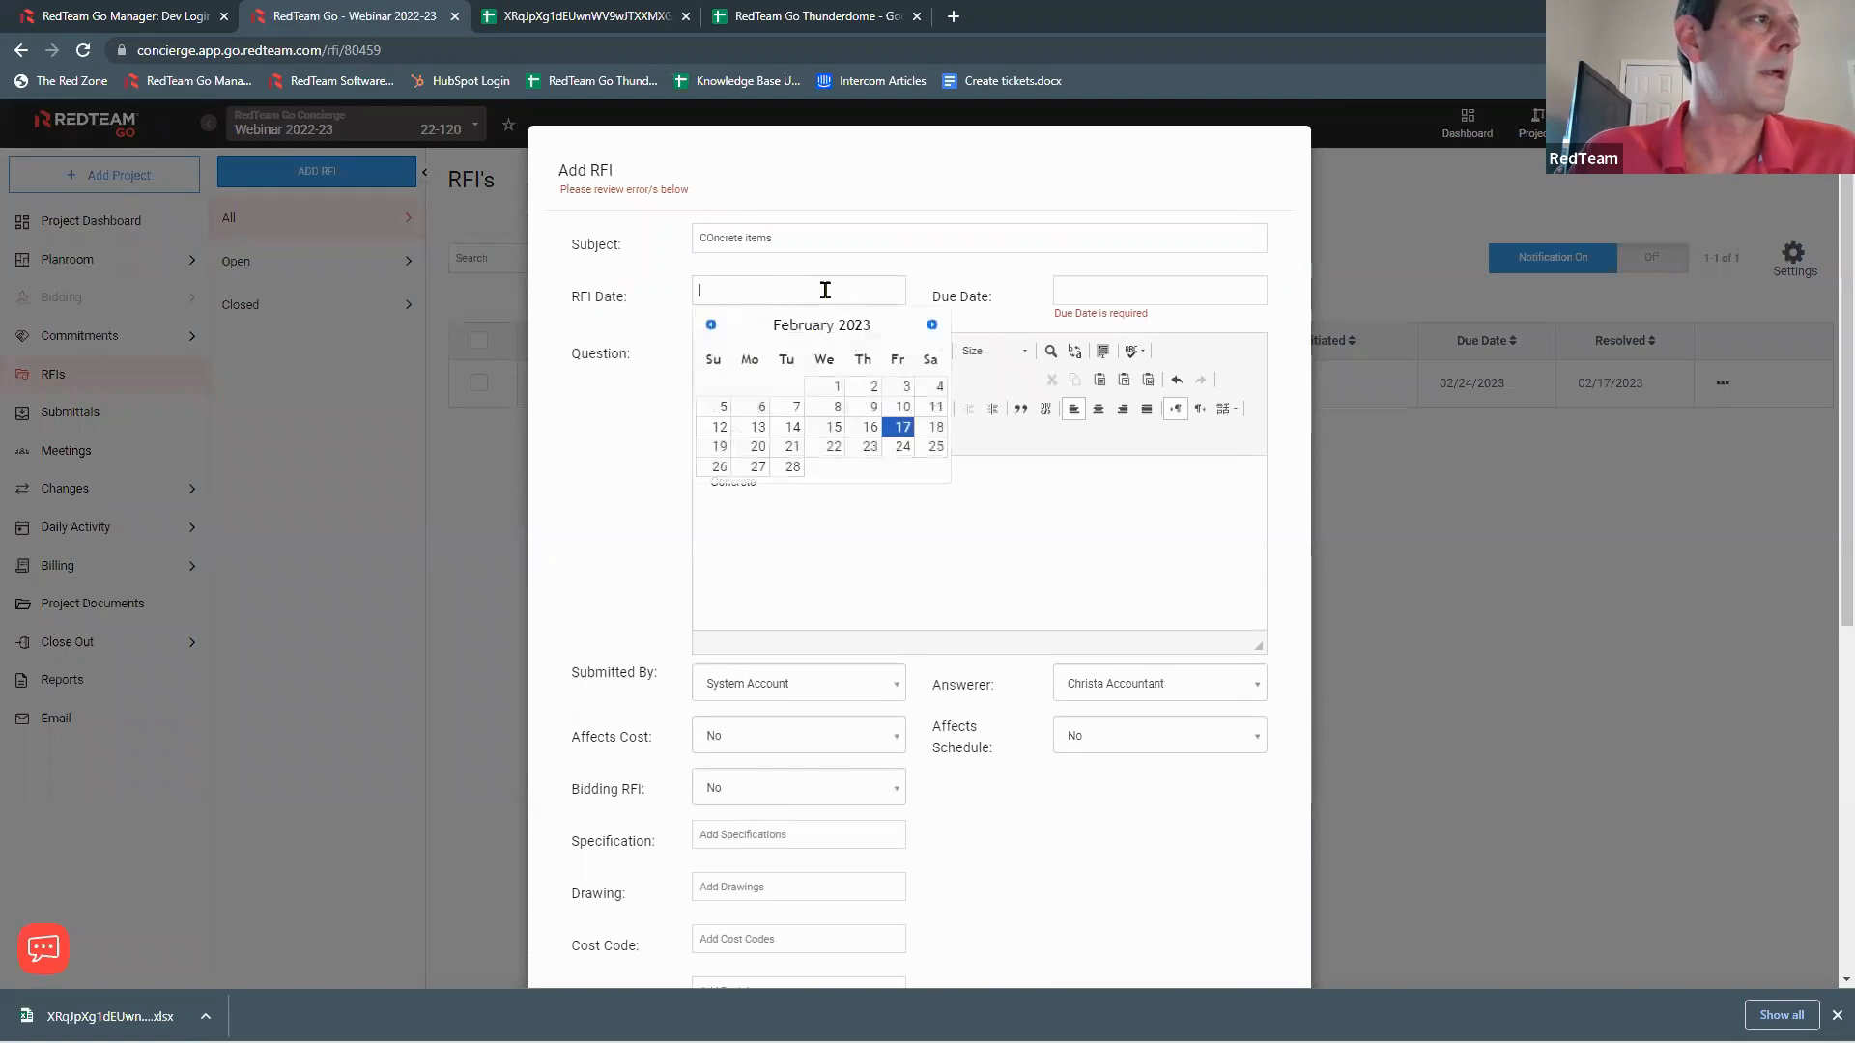
click(898, 428)
click(1098, 295)
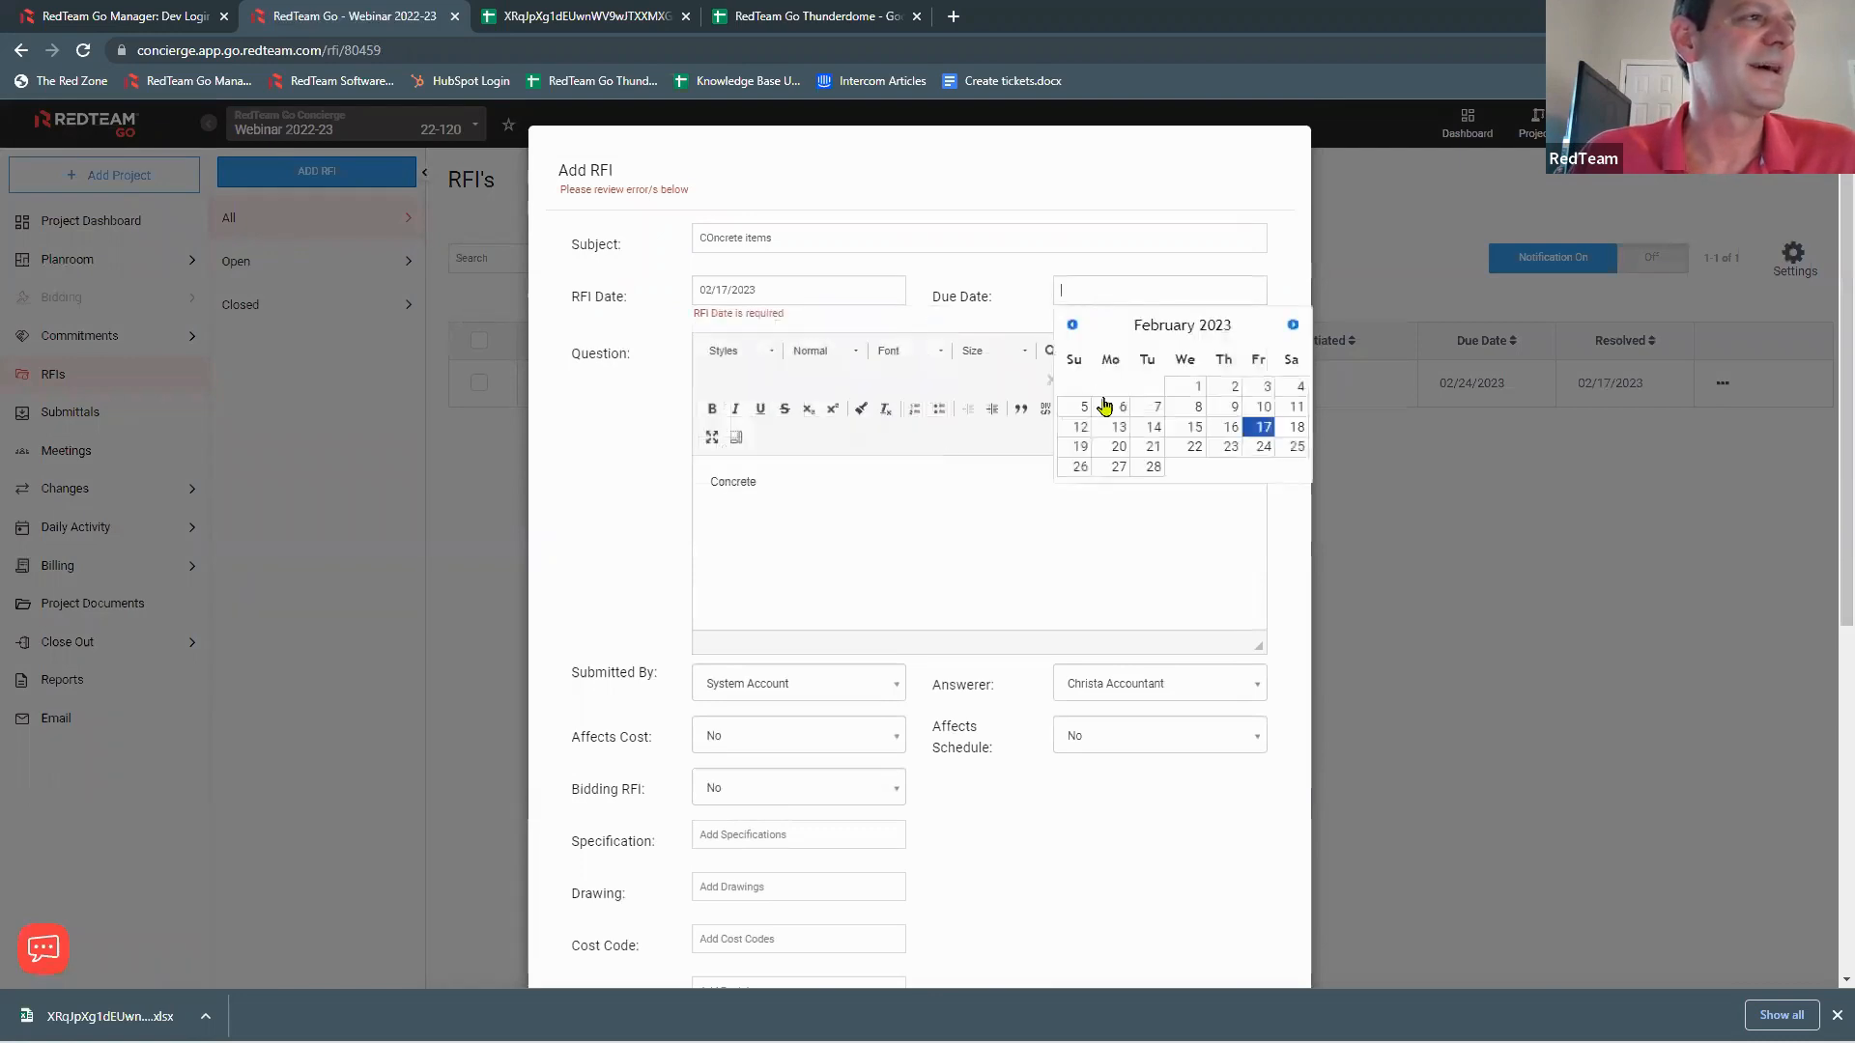
click(1263, 446)
Step: Save and submit the concrete RFI, and check the RFI task counts on the project dashboard
scroll(1007, 775, down, 1)
scroll(1008, 776, down, 5)
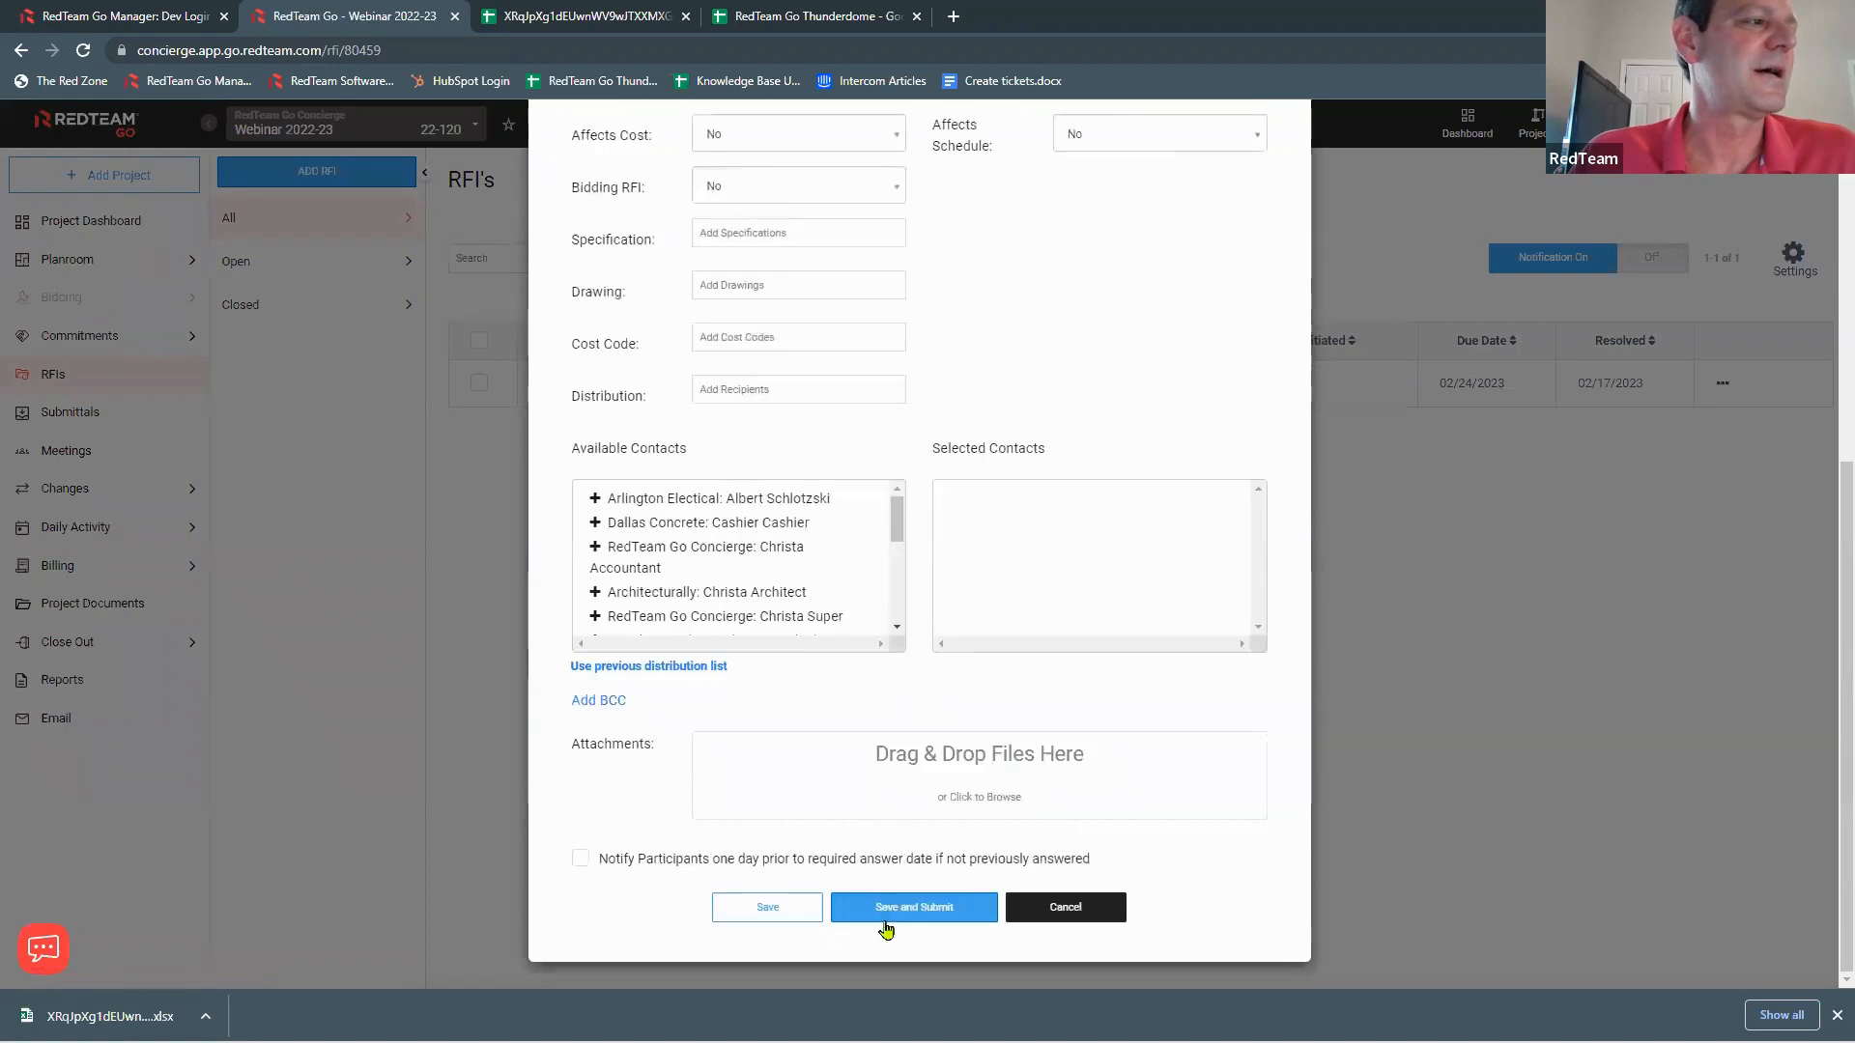
click(891, 911)
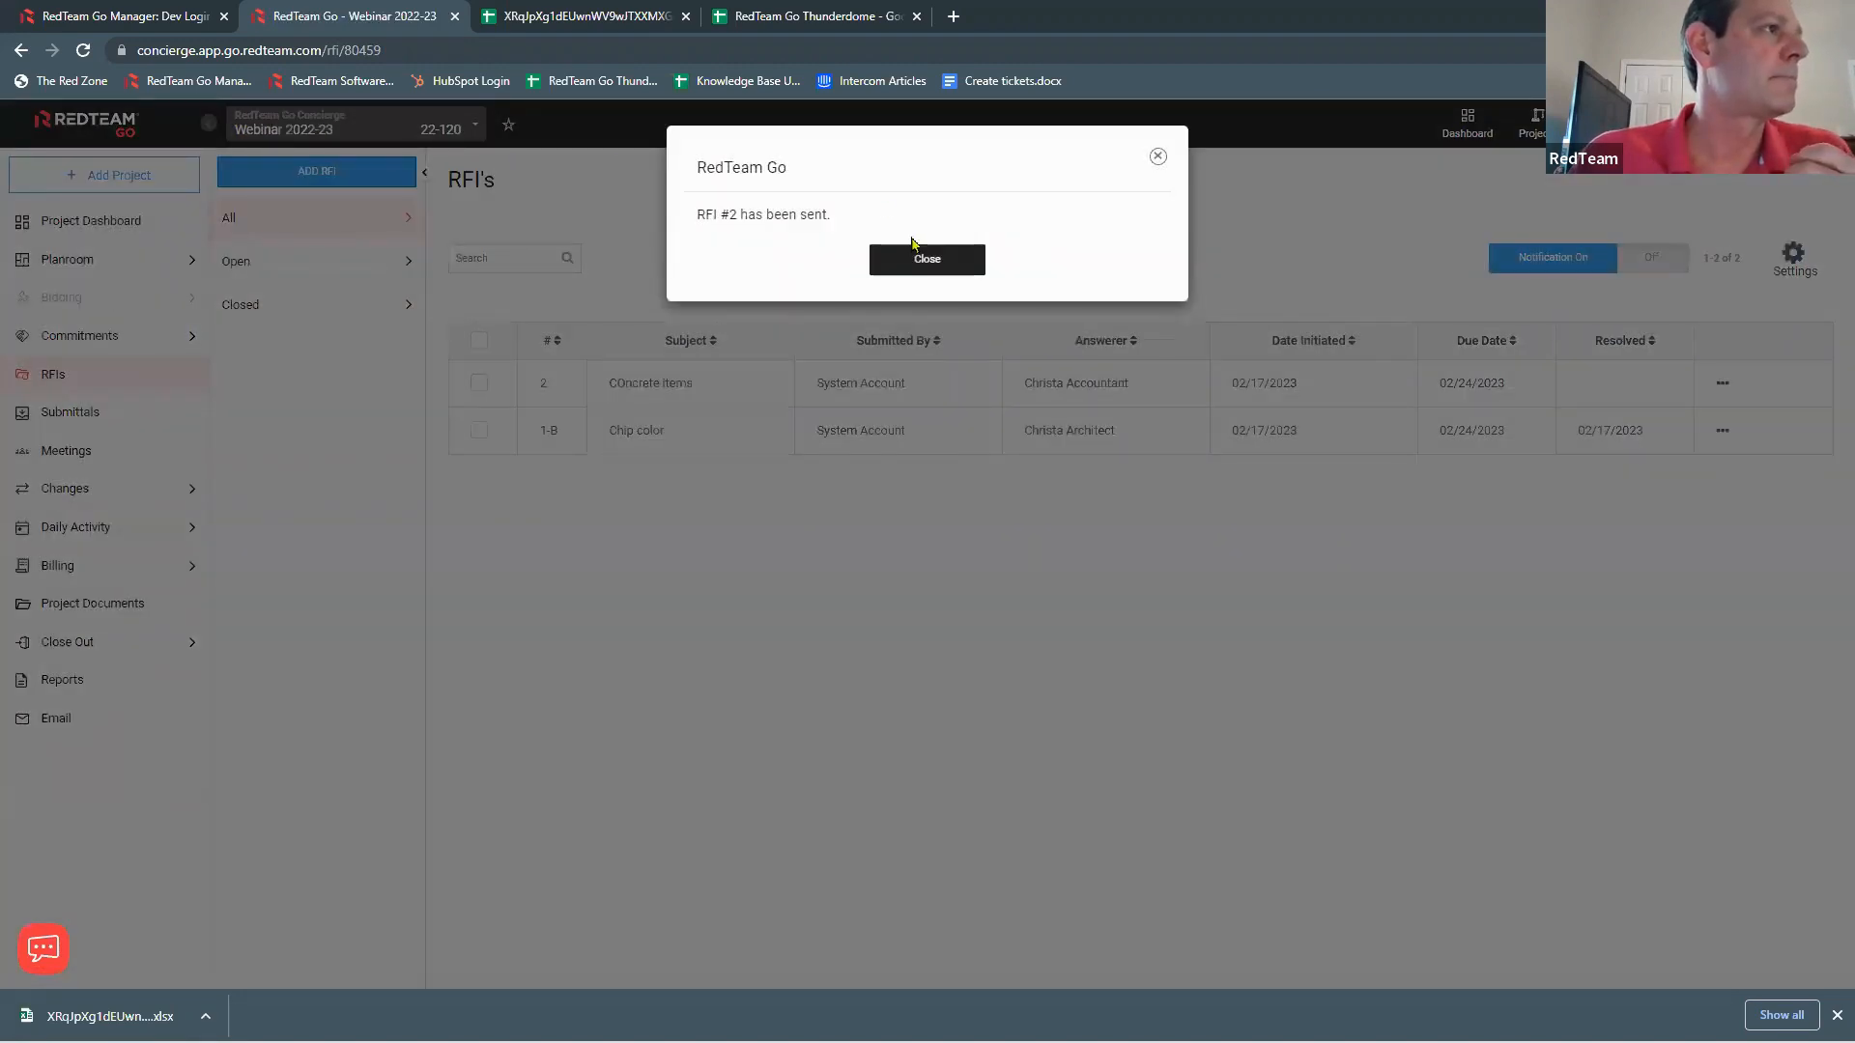
click(927, 271)
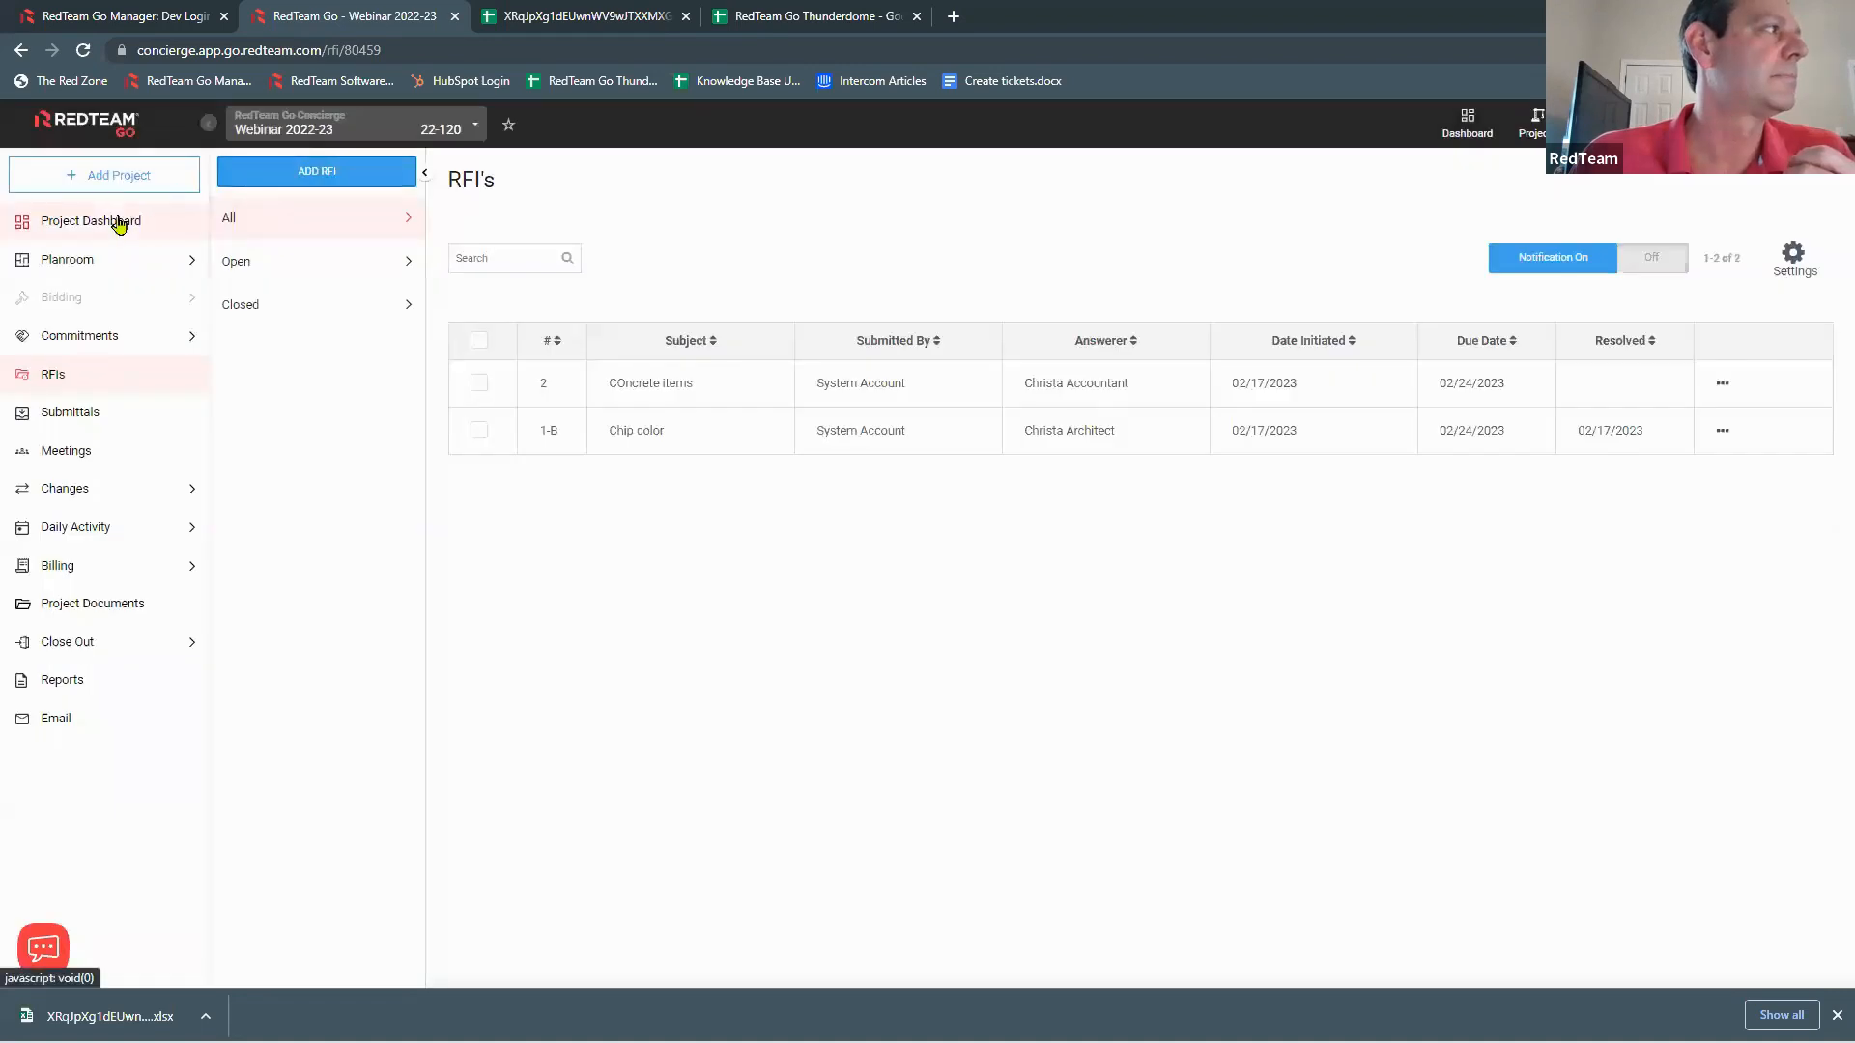
click(118, 222)
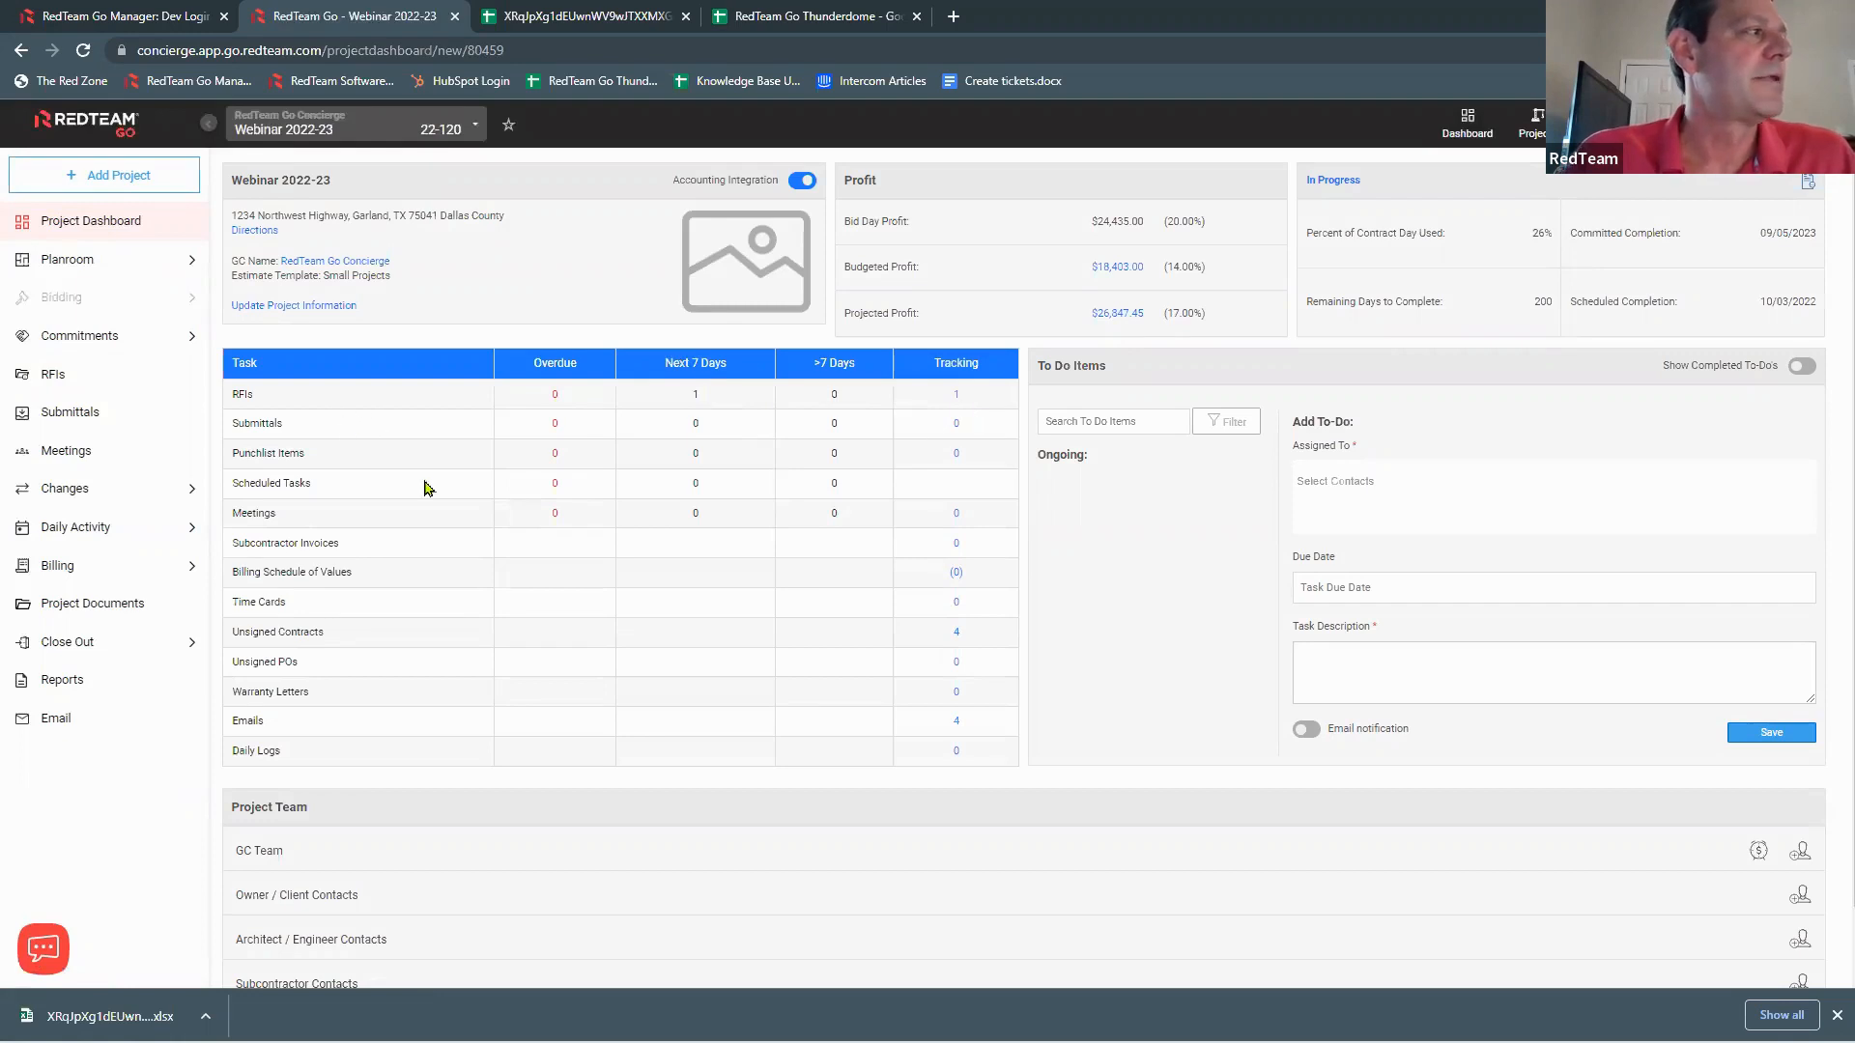
Step: Add a new meeting type named "Tool Box Talk" to the project's meetings
click(109, 460)
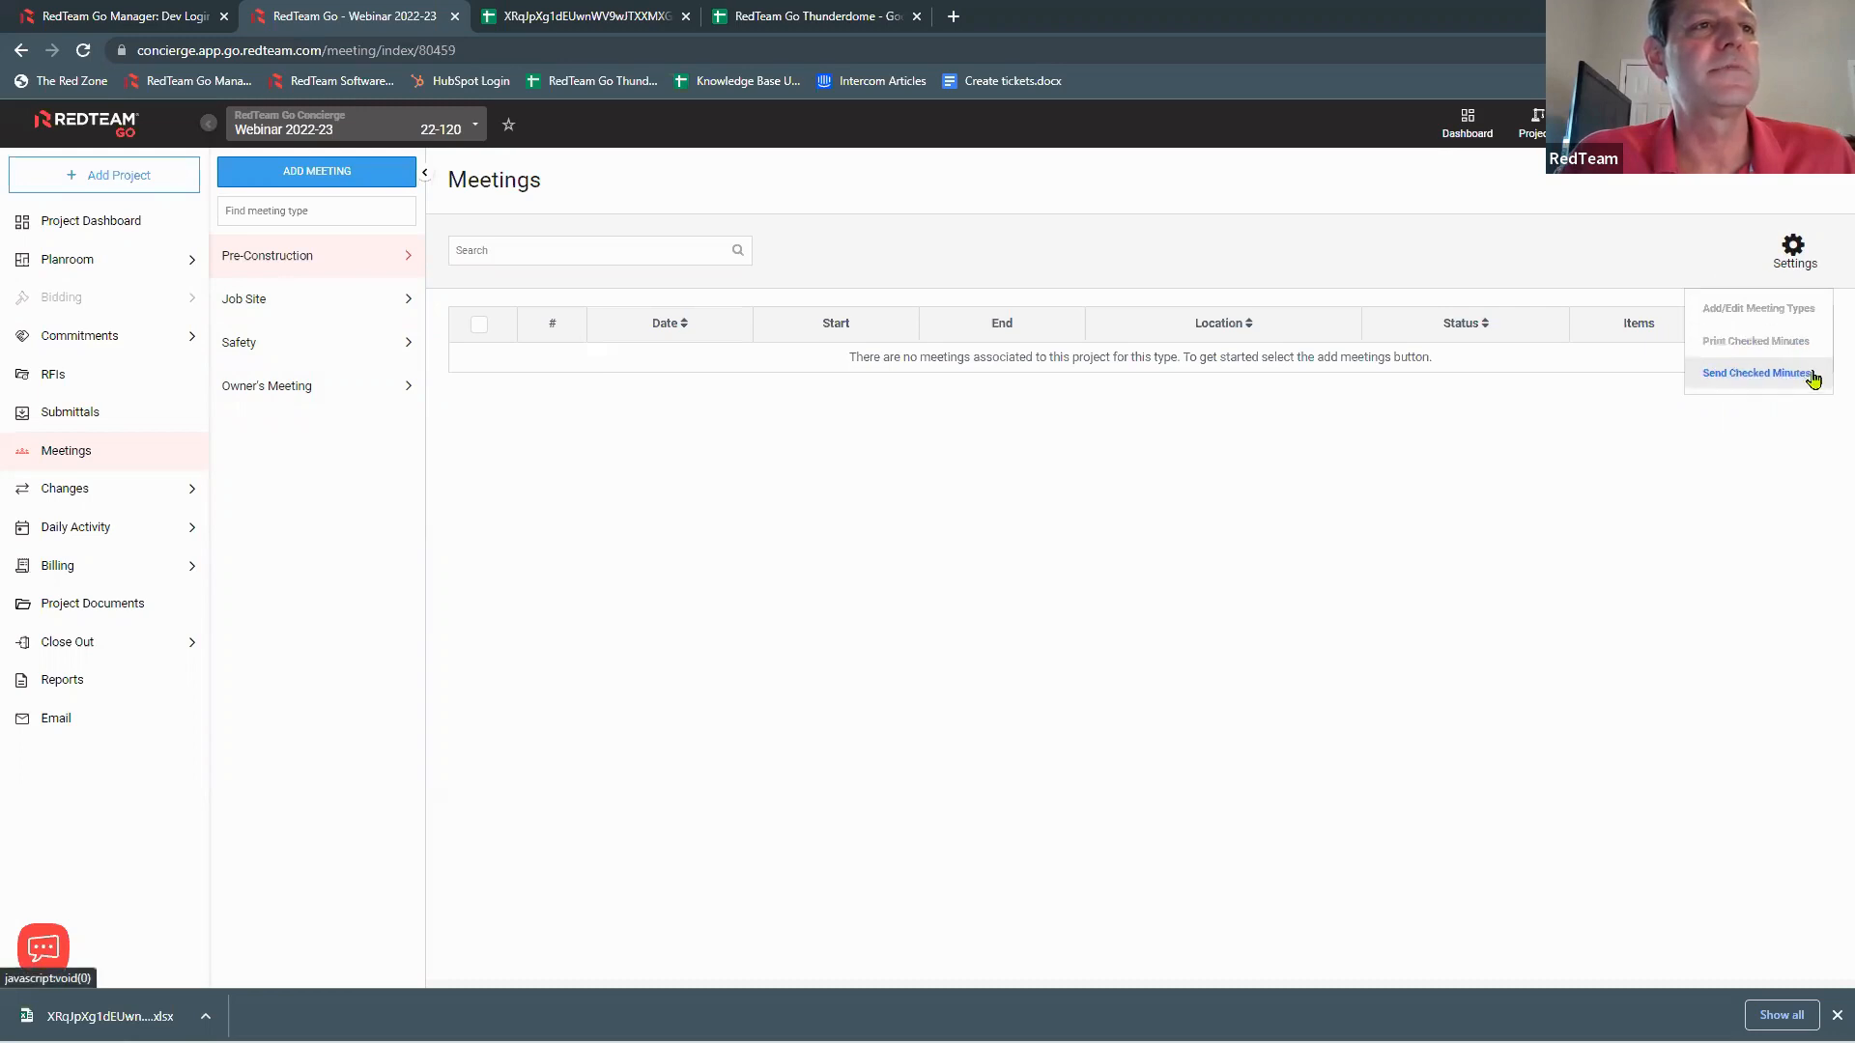
click(1776, 309)
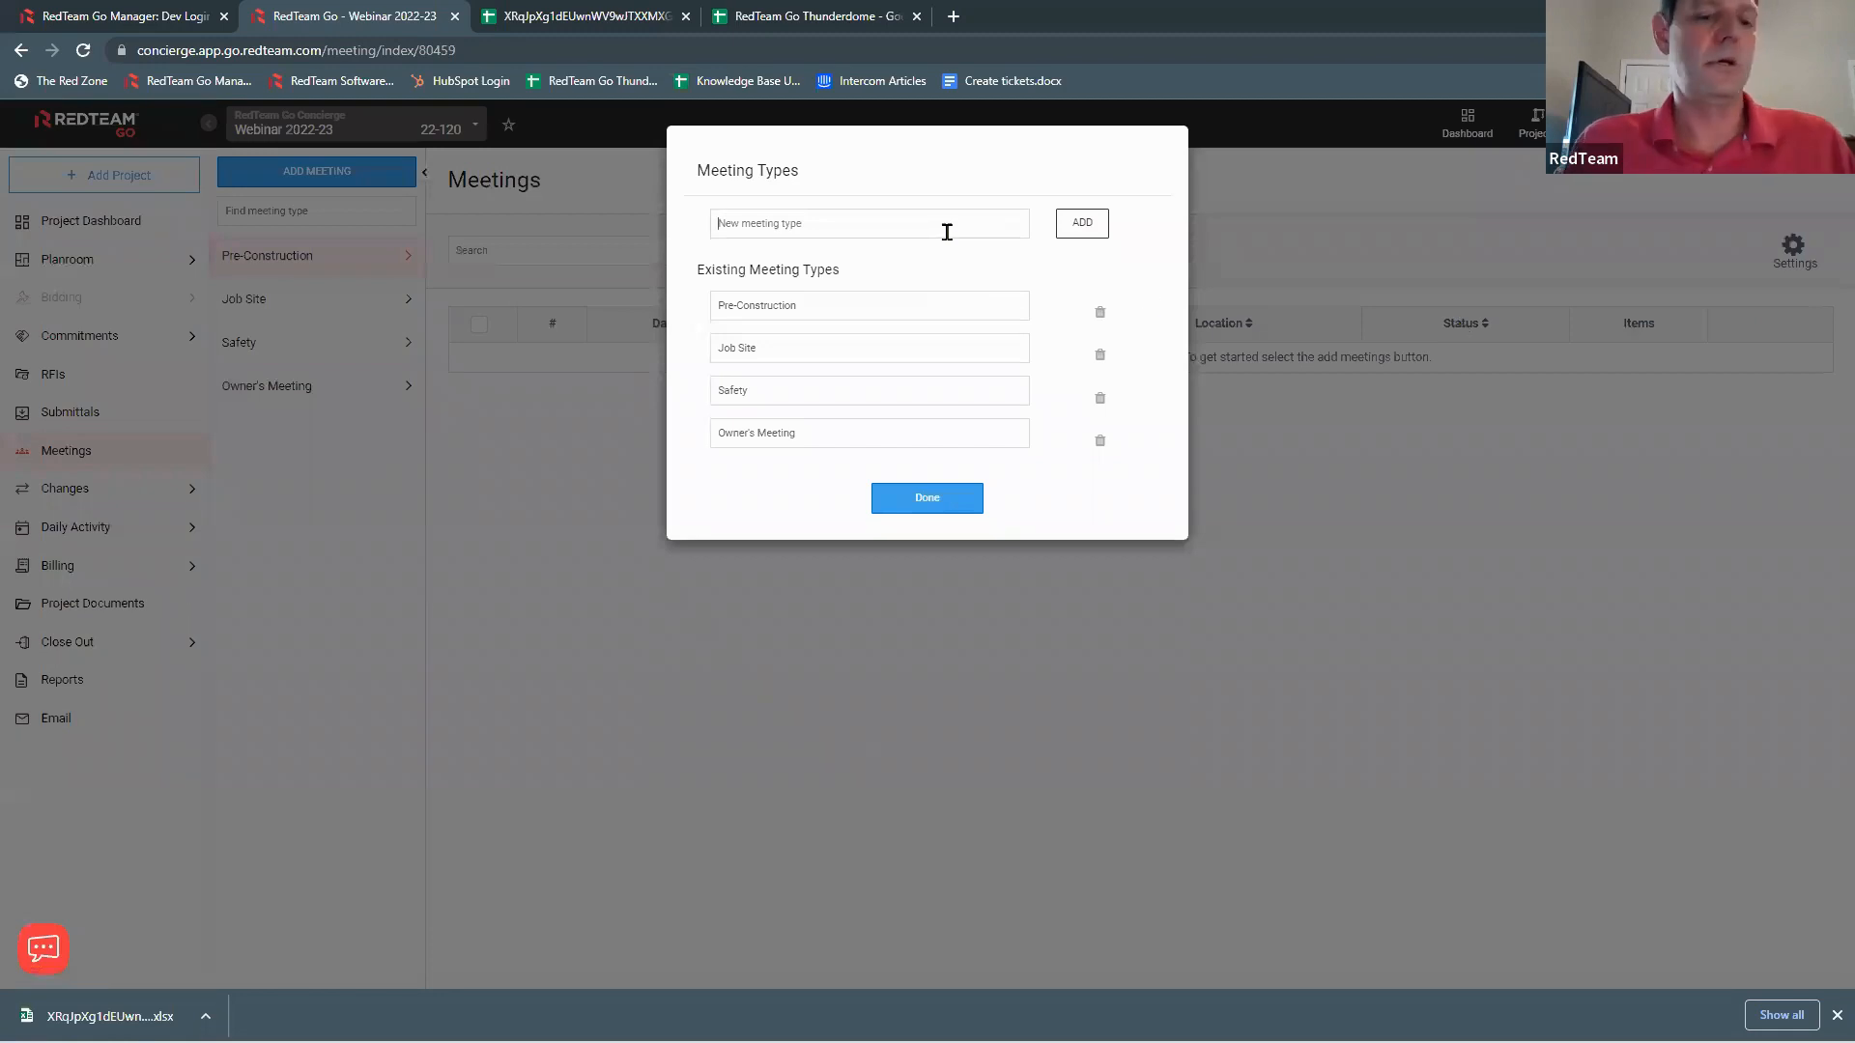
text(Tool Box Ta)
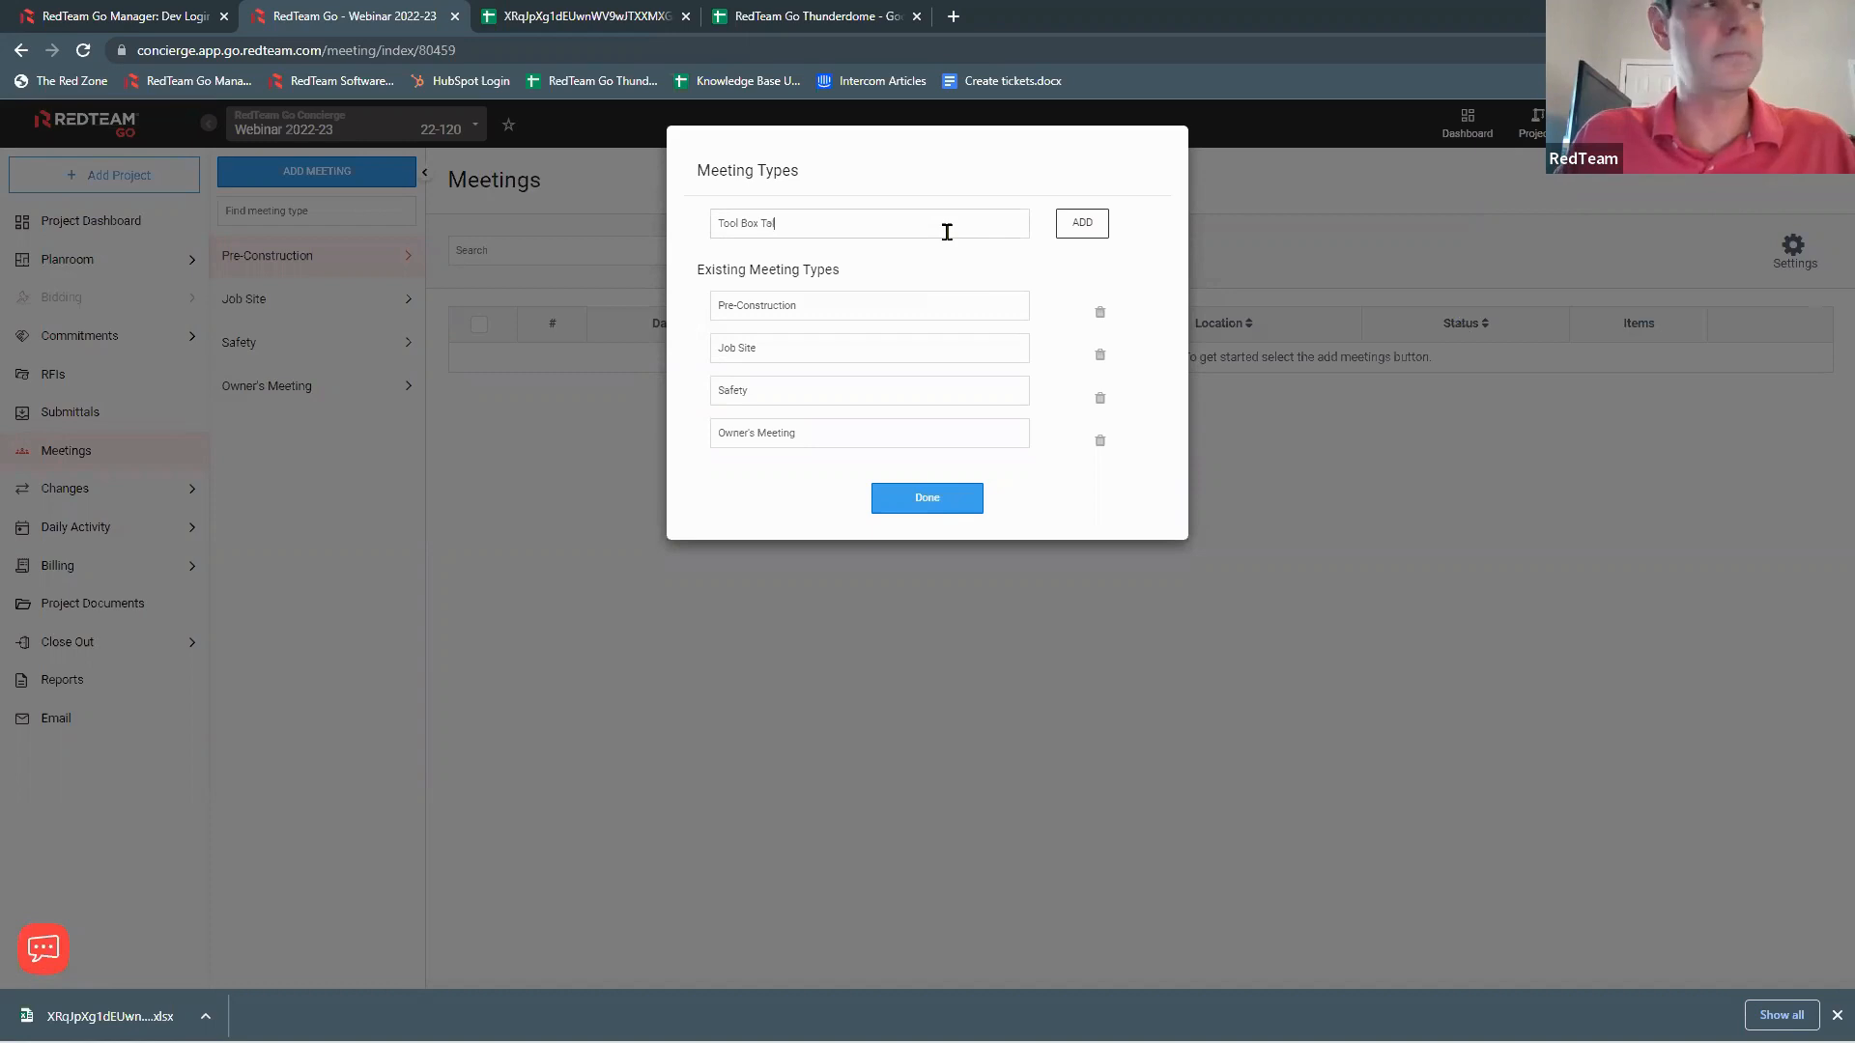
click(1083, 235)
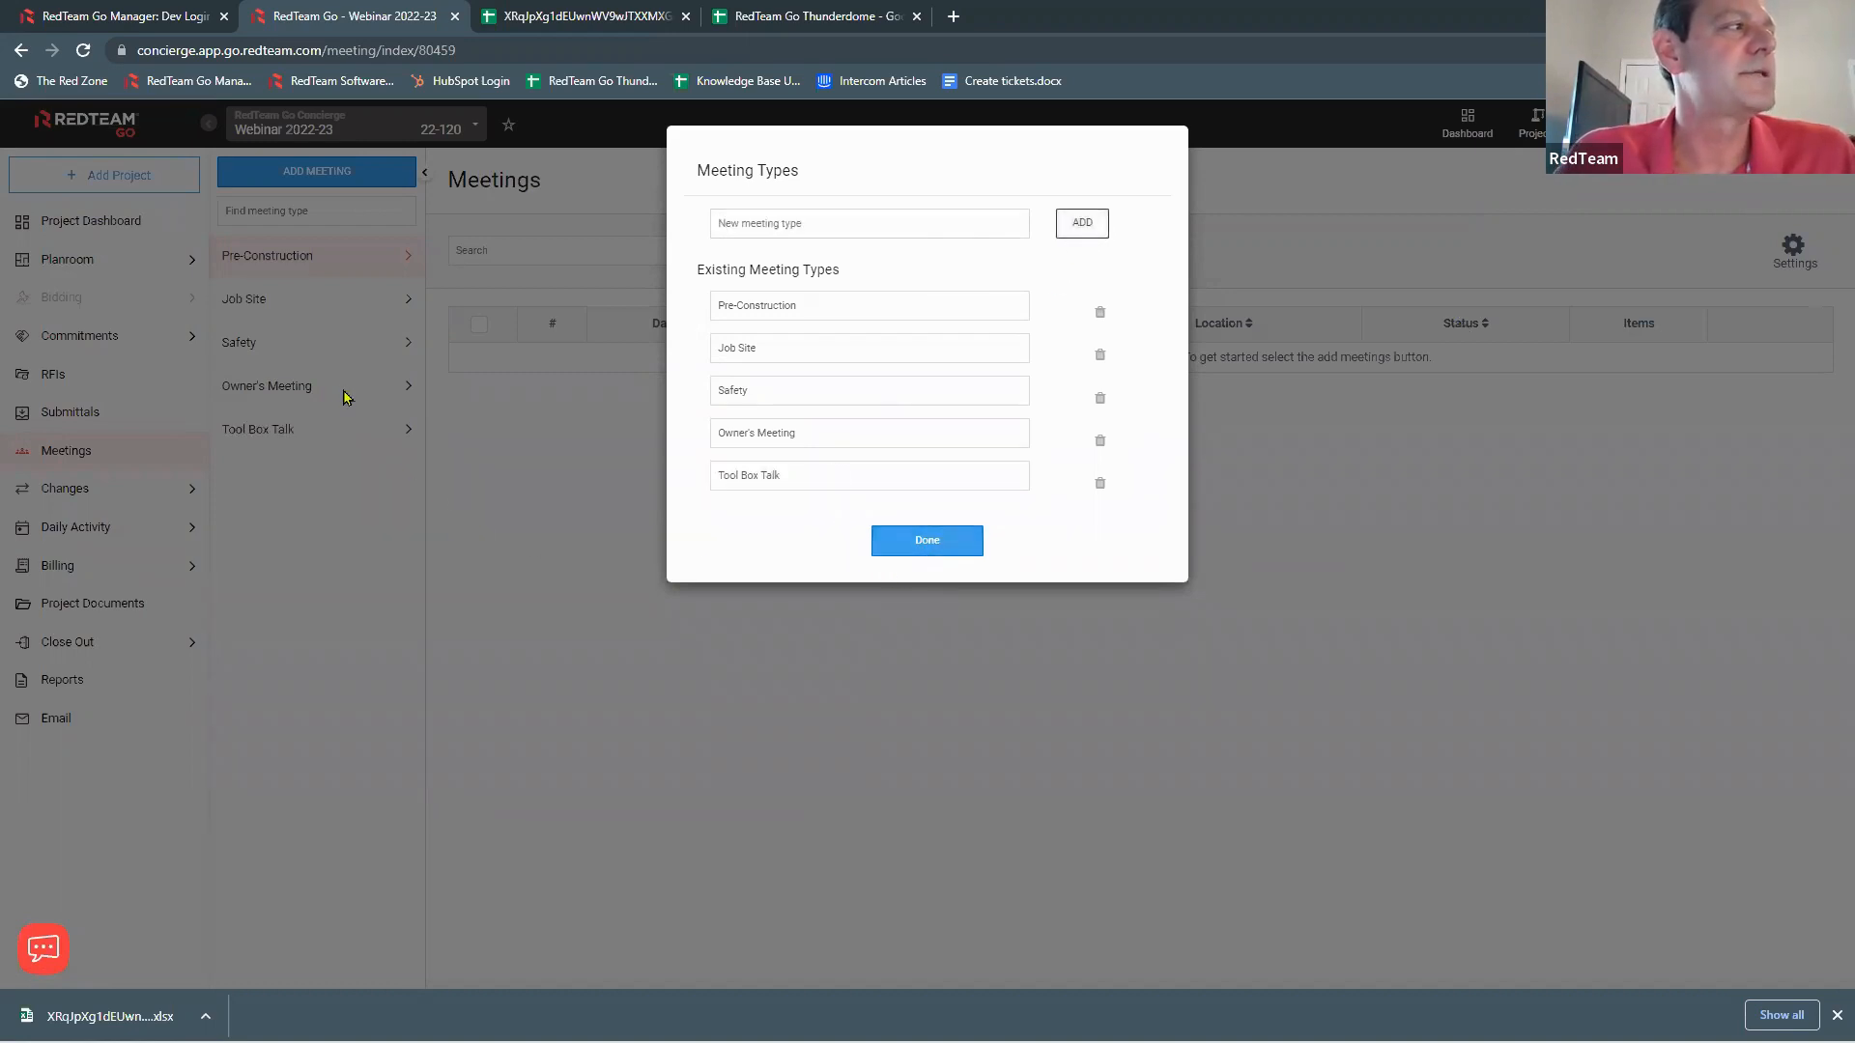
click(935, 543)
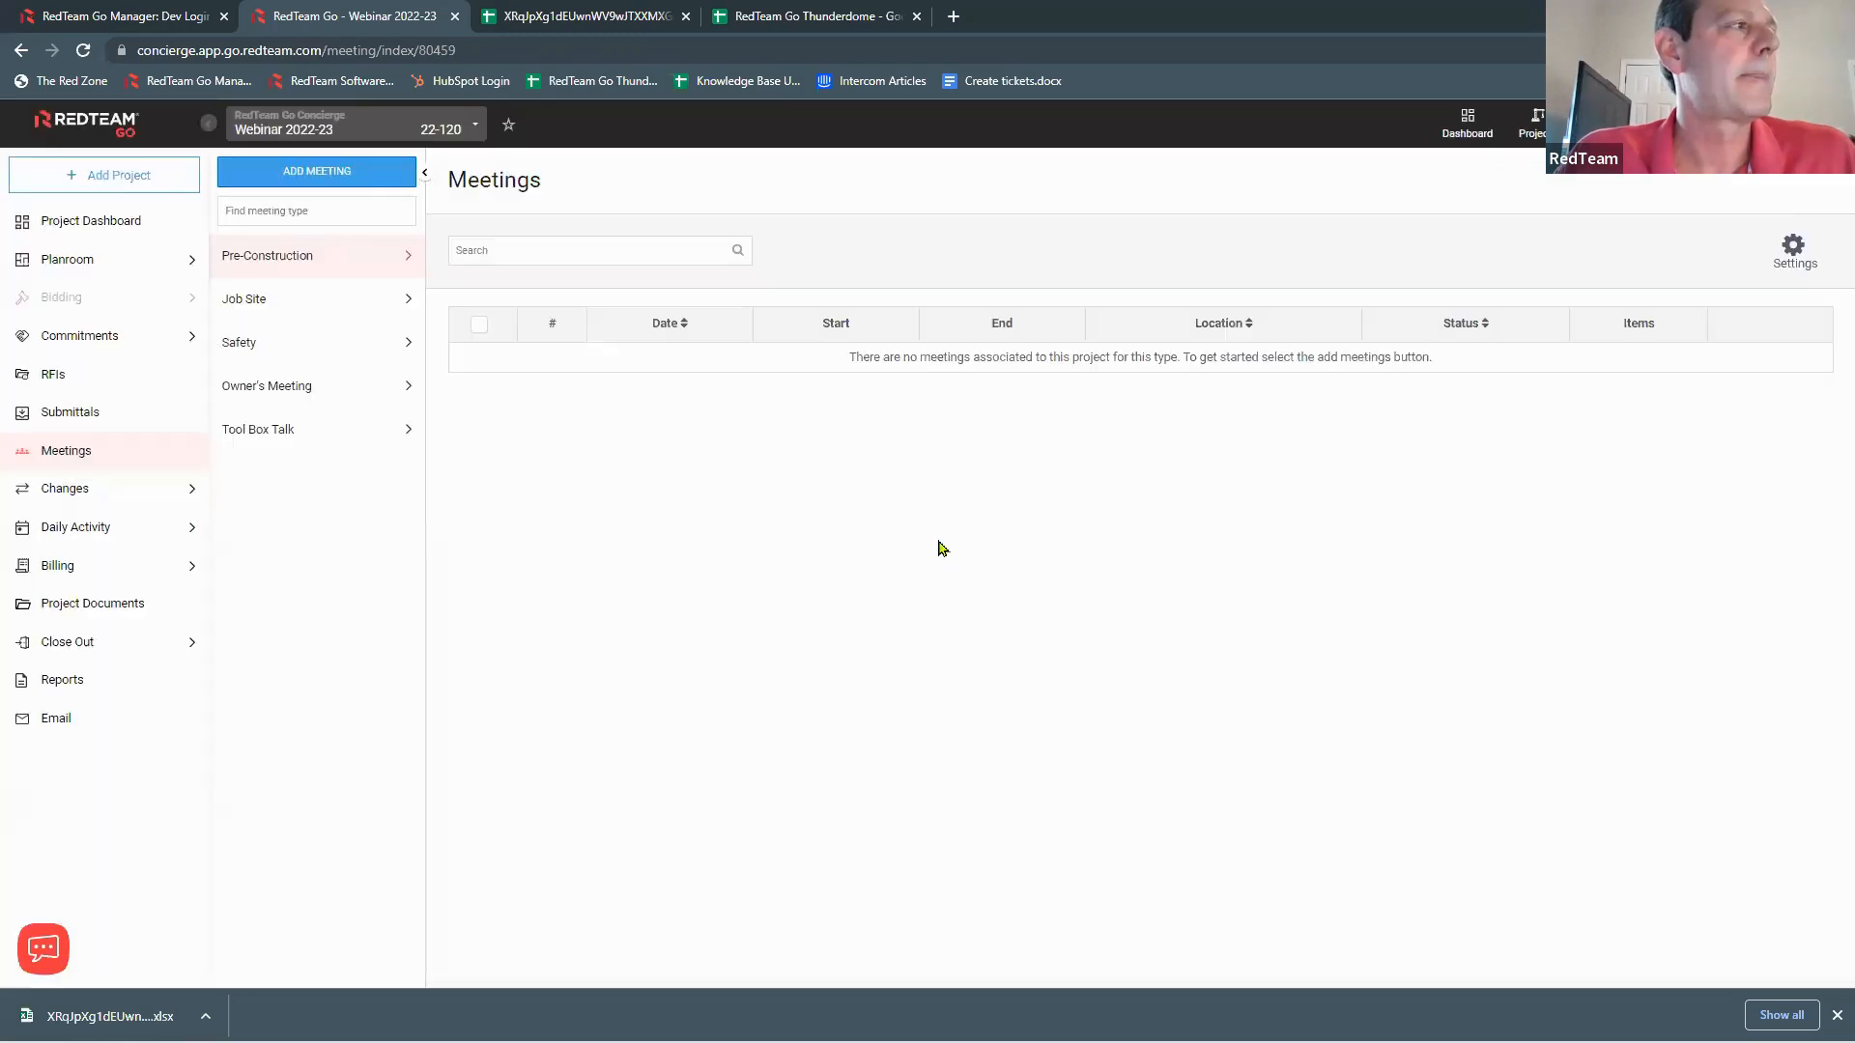
Step: Add a Job Site meeting on 02/17/2023 from 1:00 PM to 2:00 PM CST with the location "Job Site" and save it
click(356, 298)
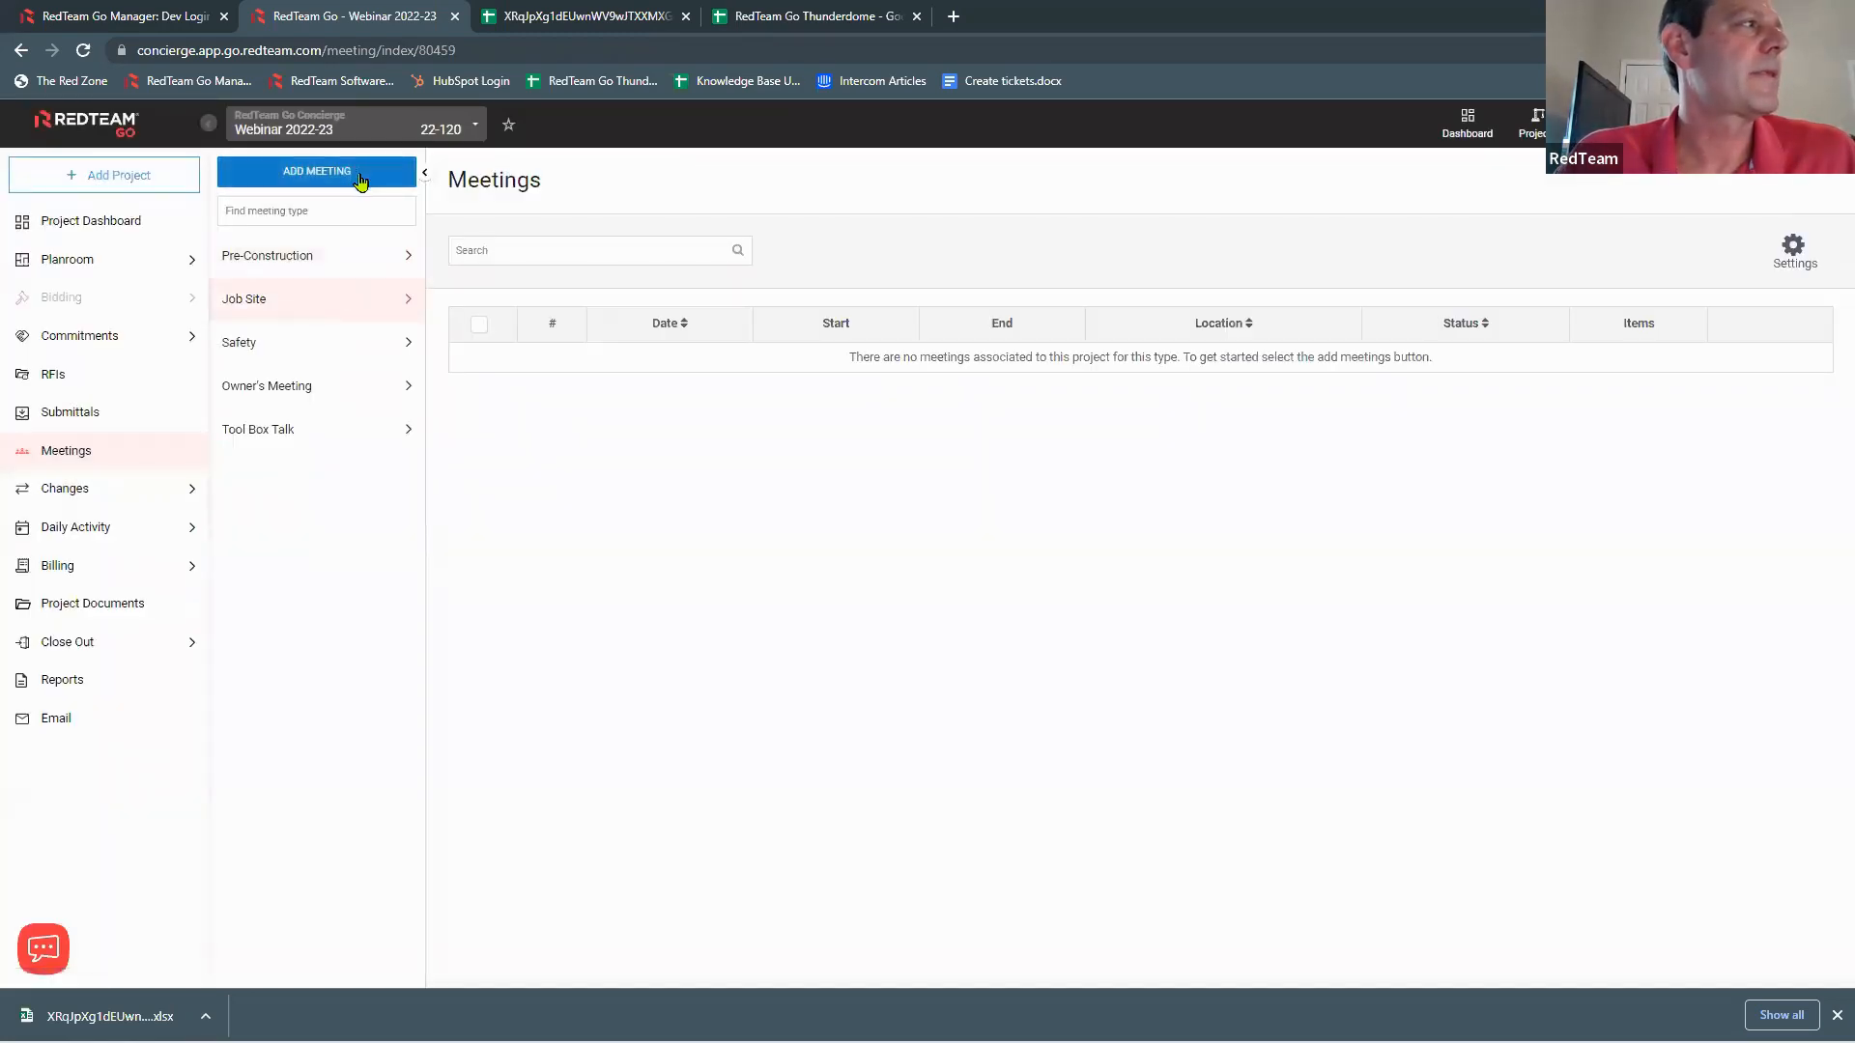
click(360, 176)
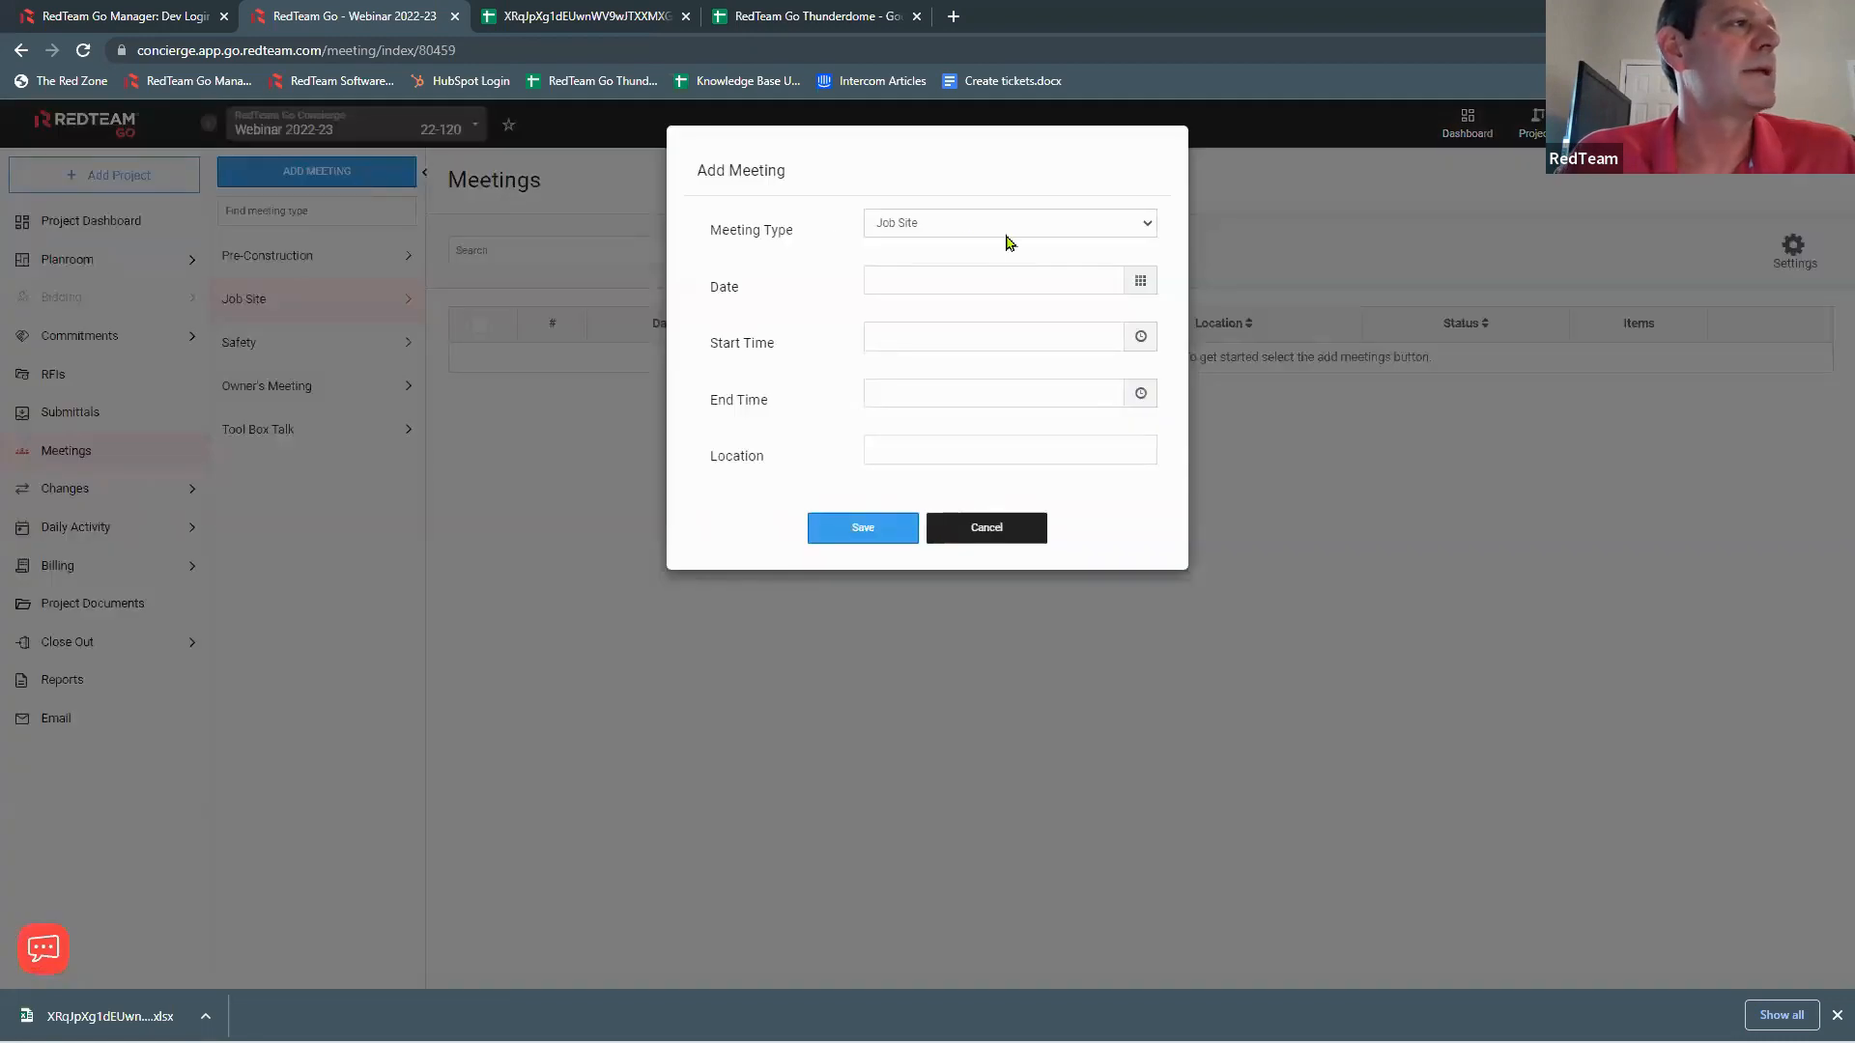
click(1109, 224)
click(1108, 224)
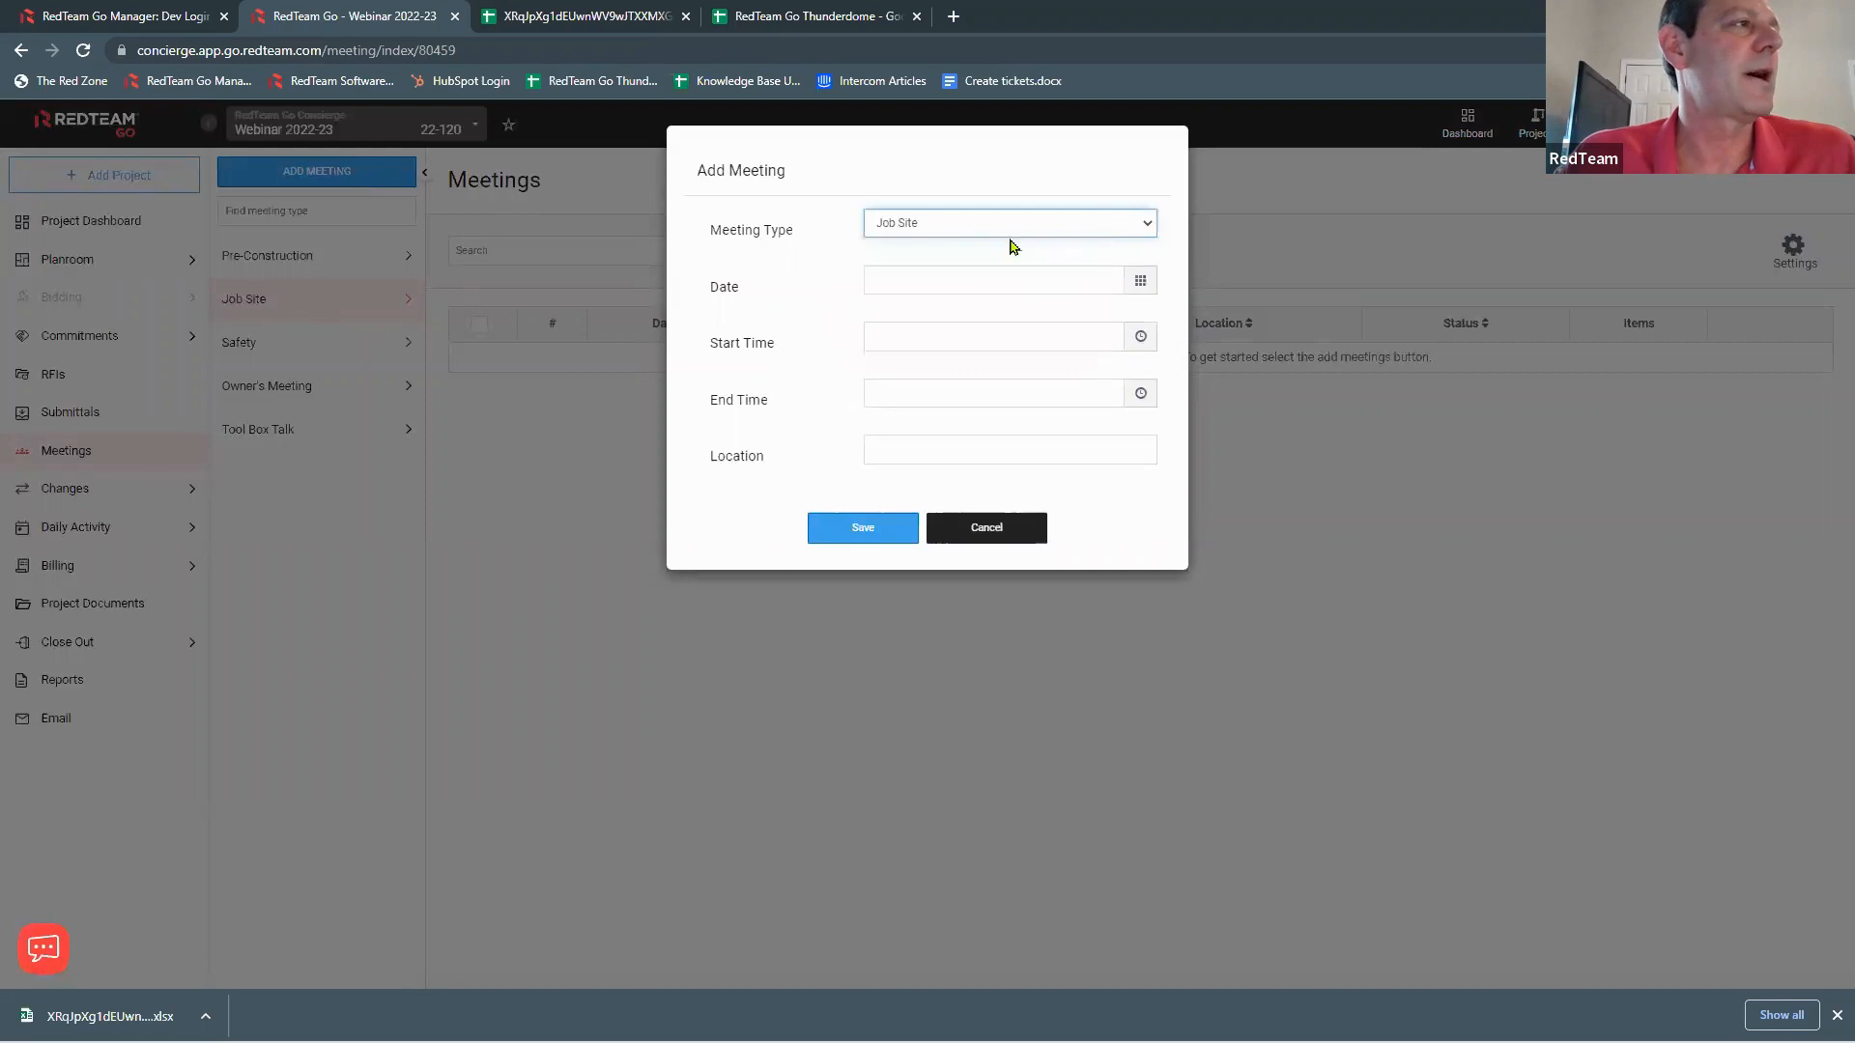
click(899, 277)
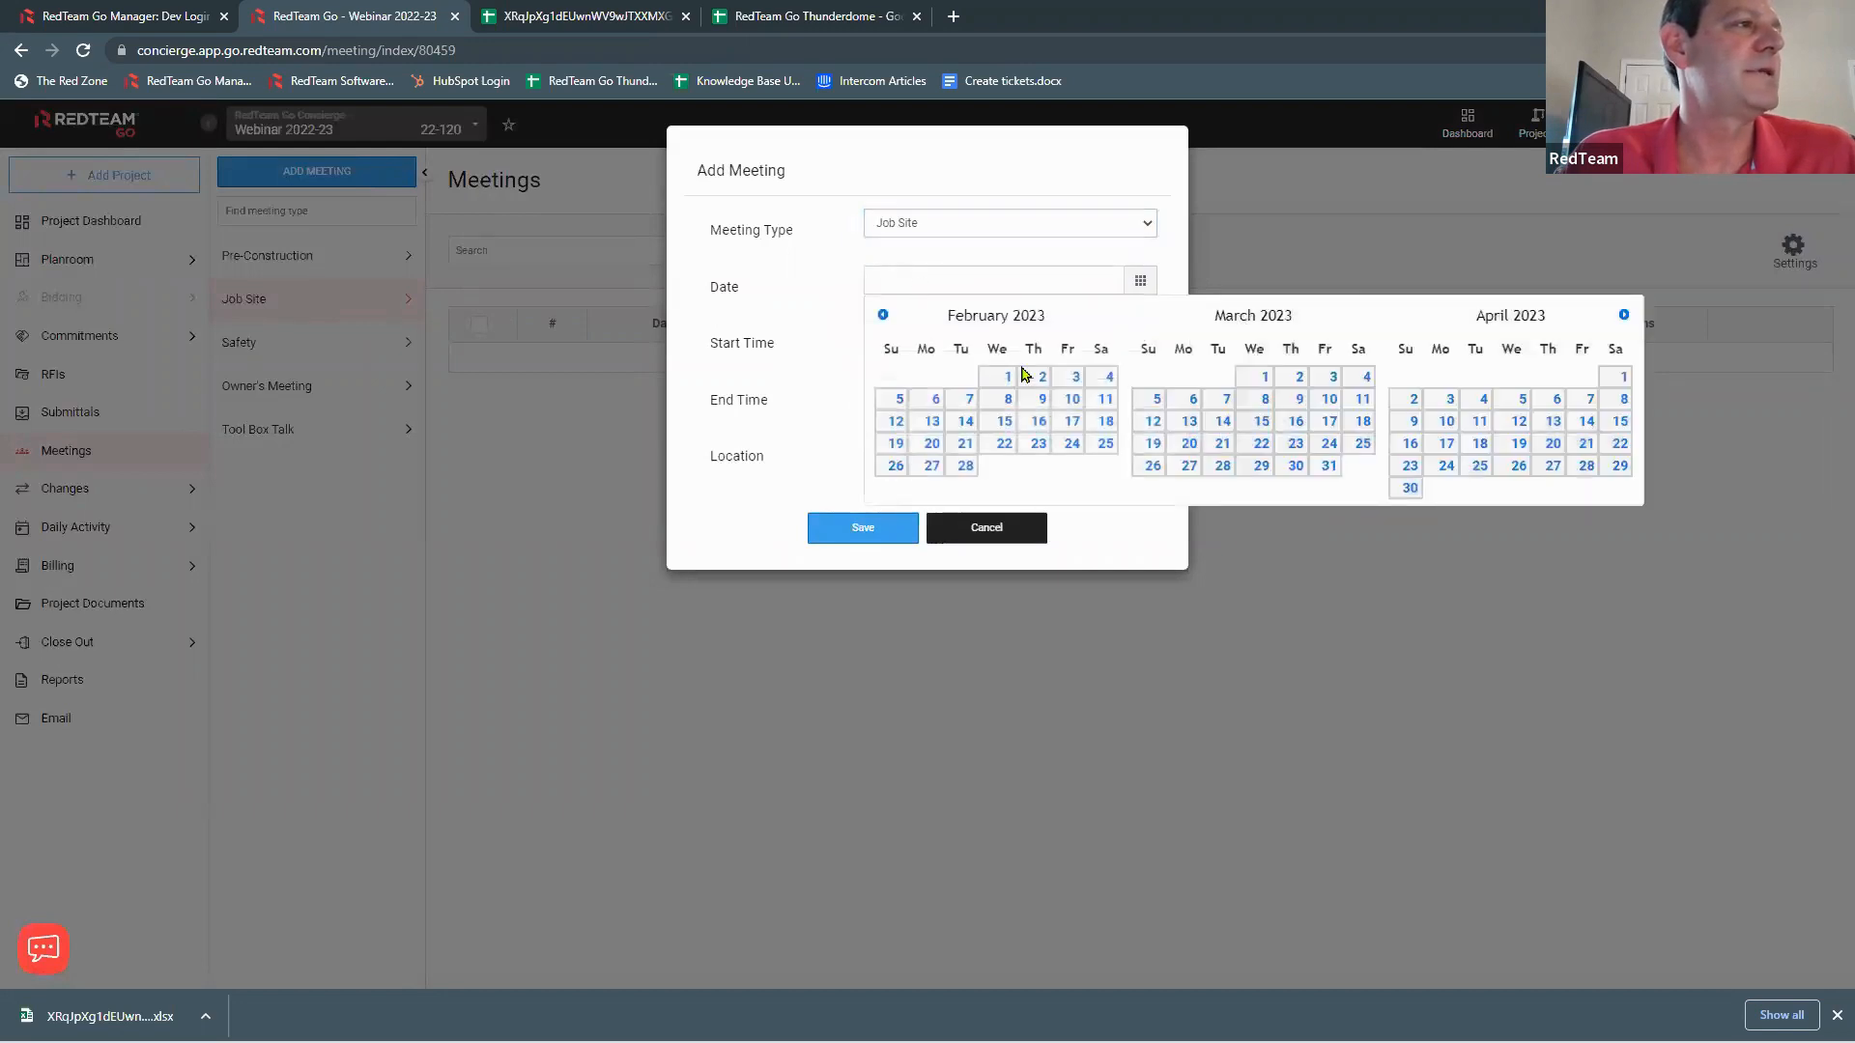
click(1070, 422)
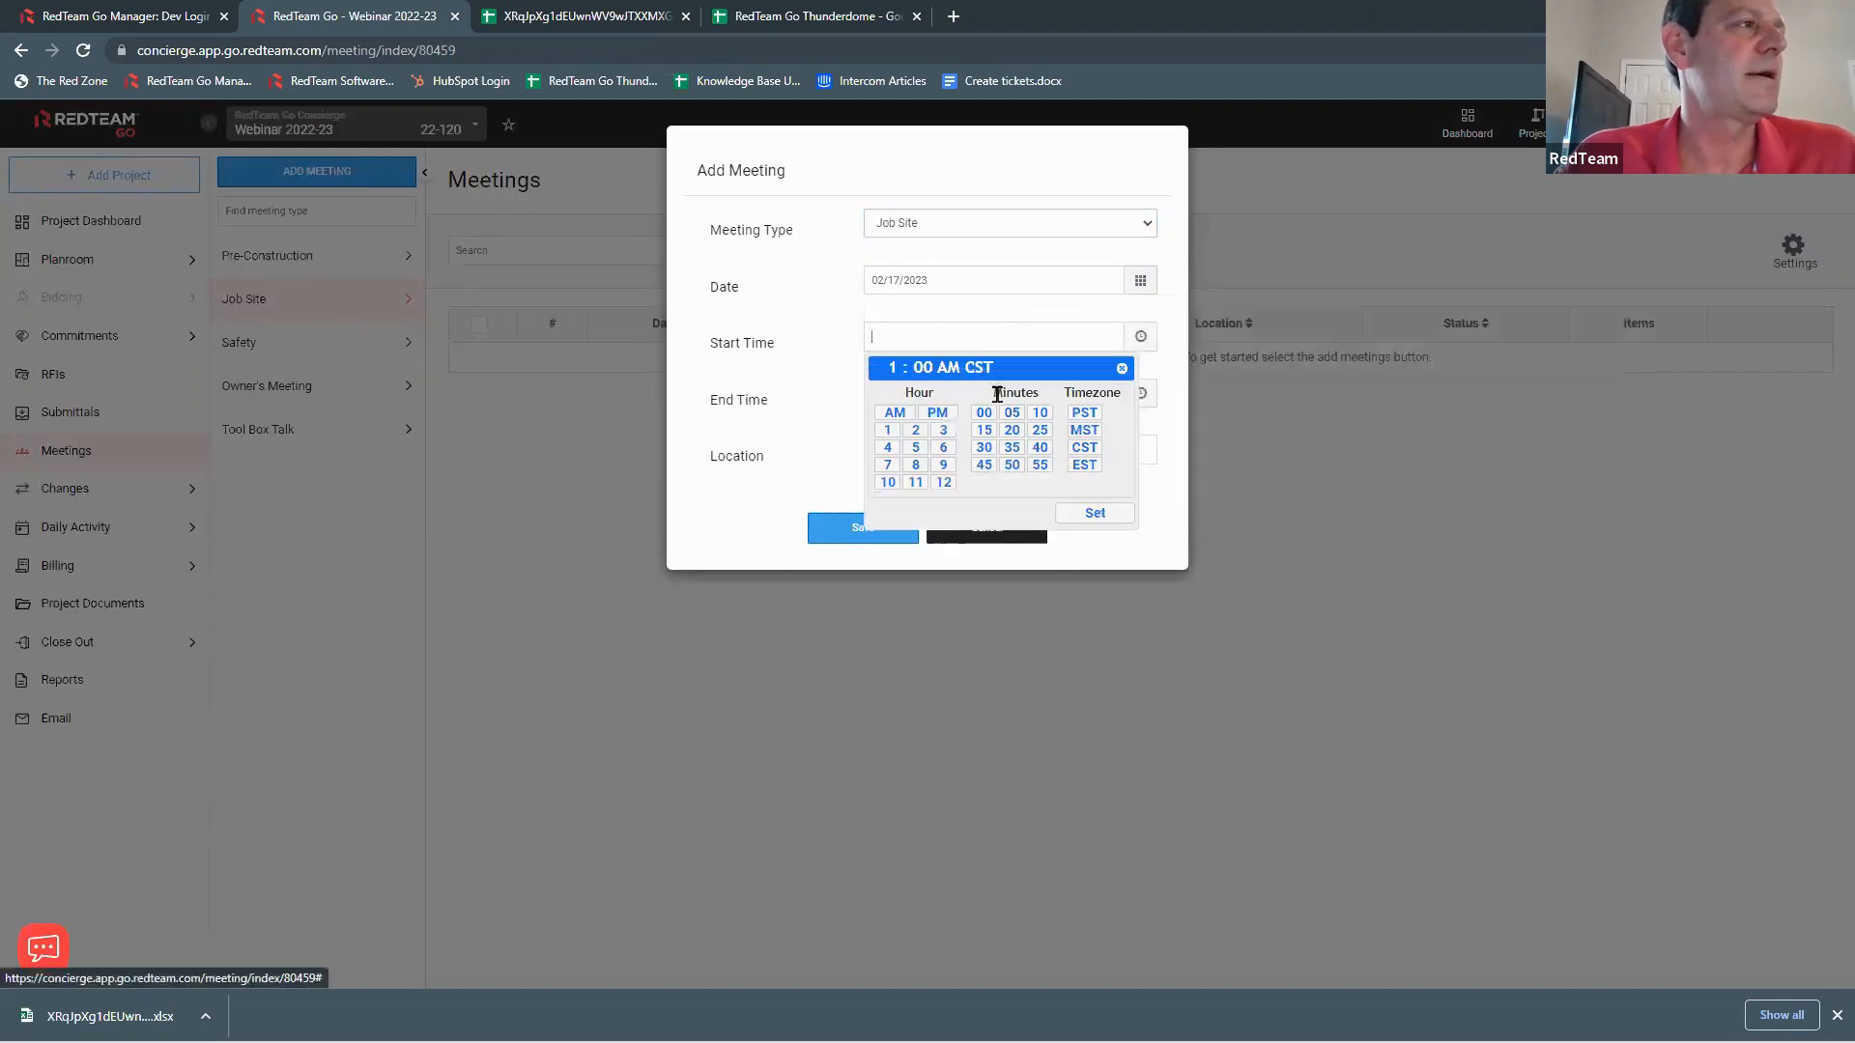
click(937, 415)
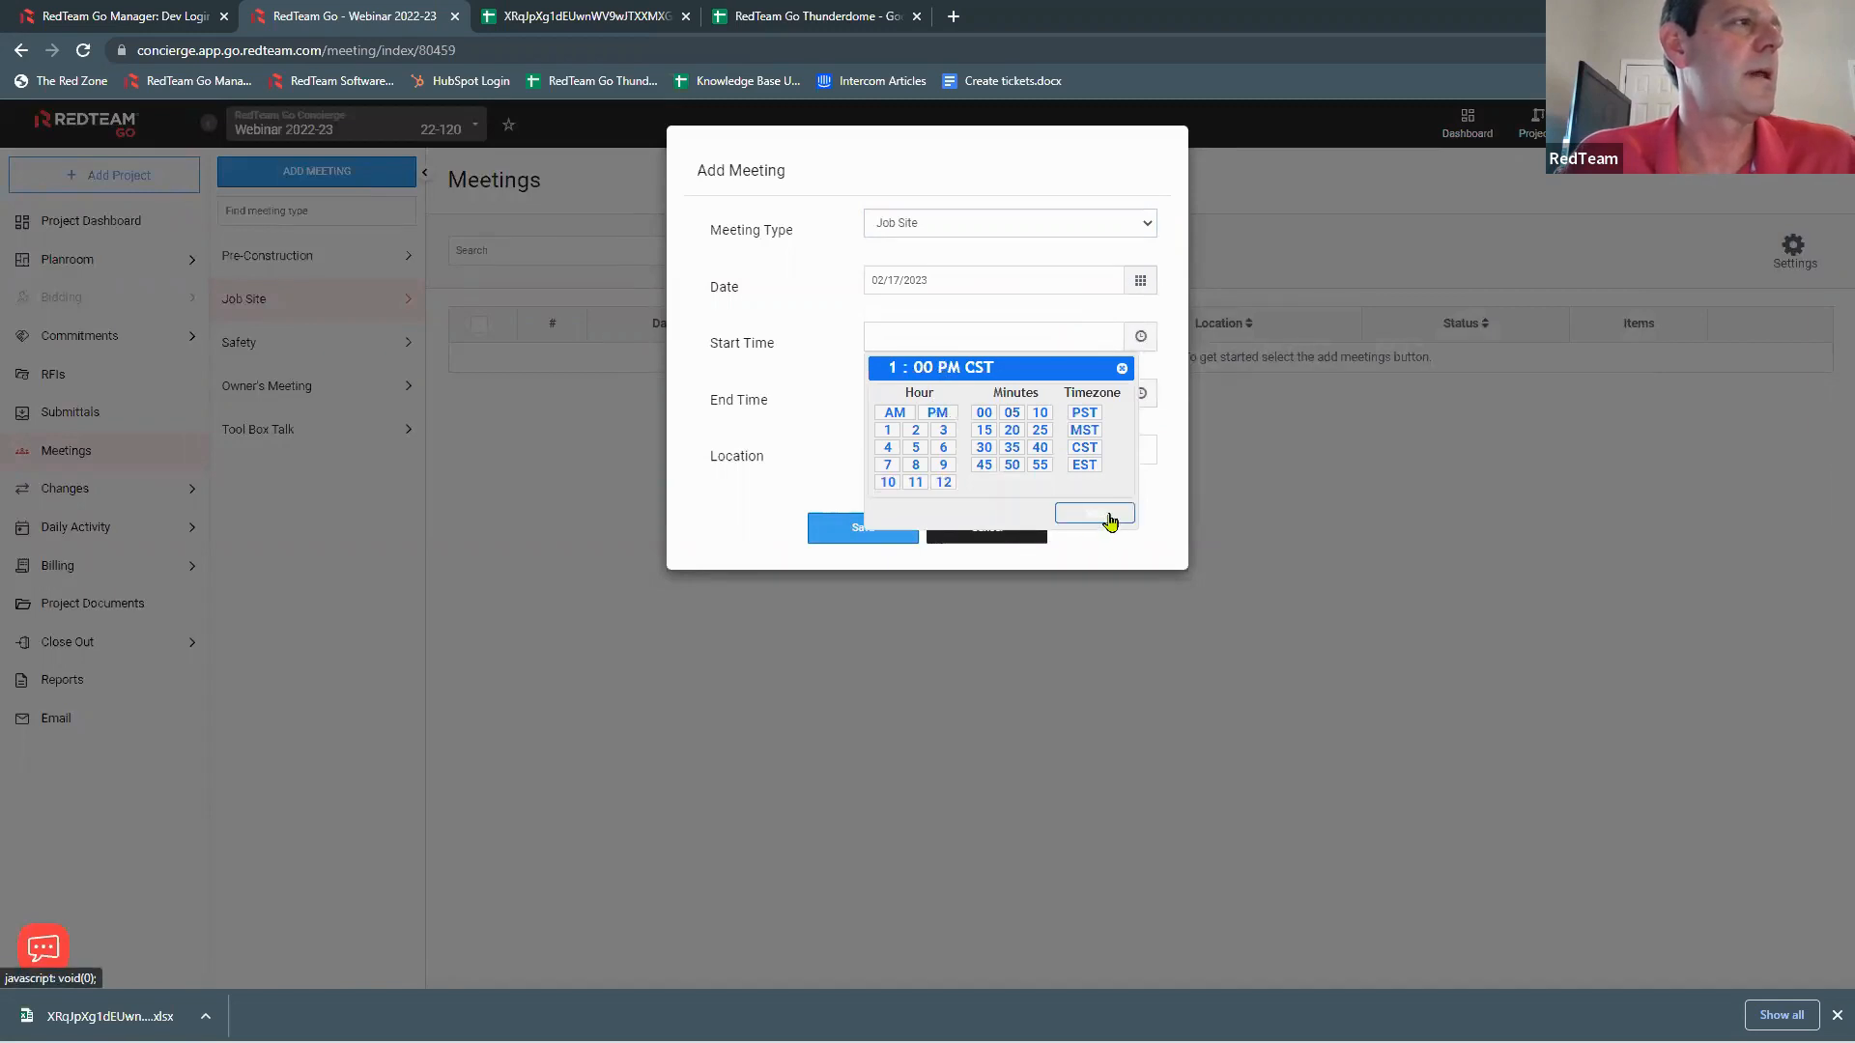
click(1108, 516)
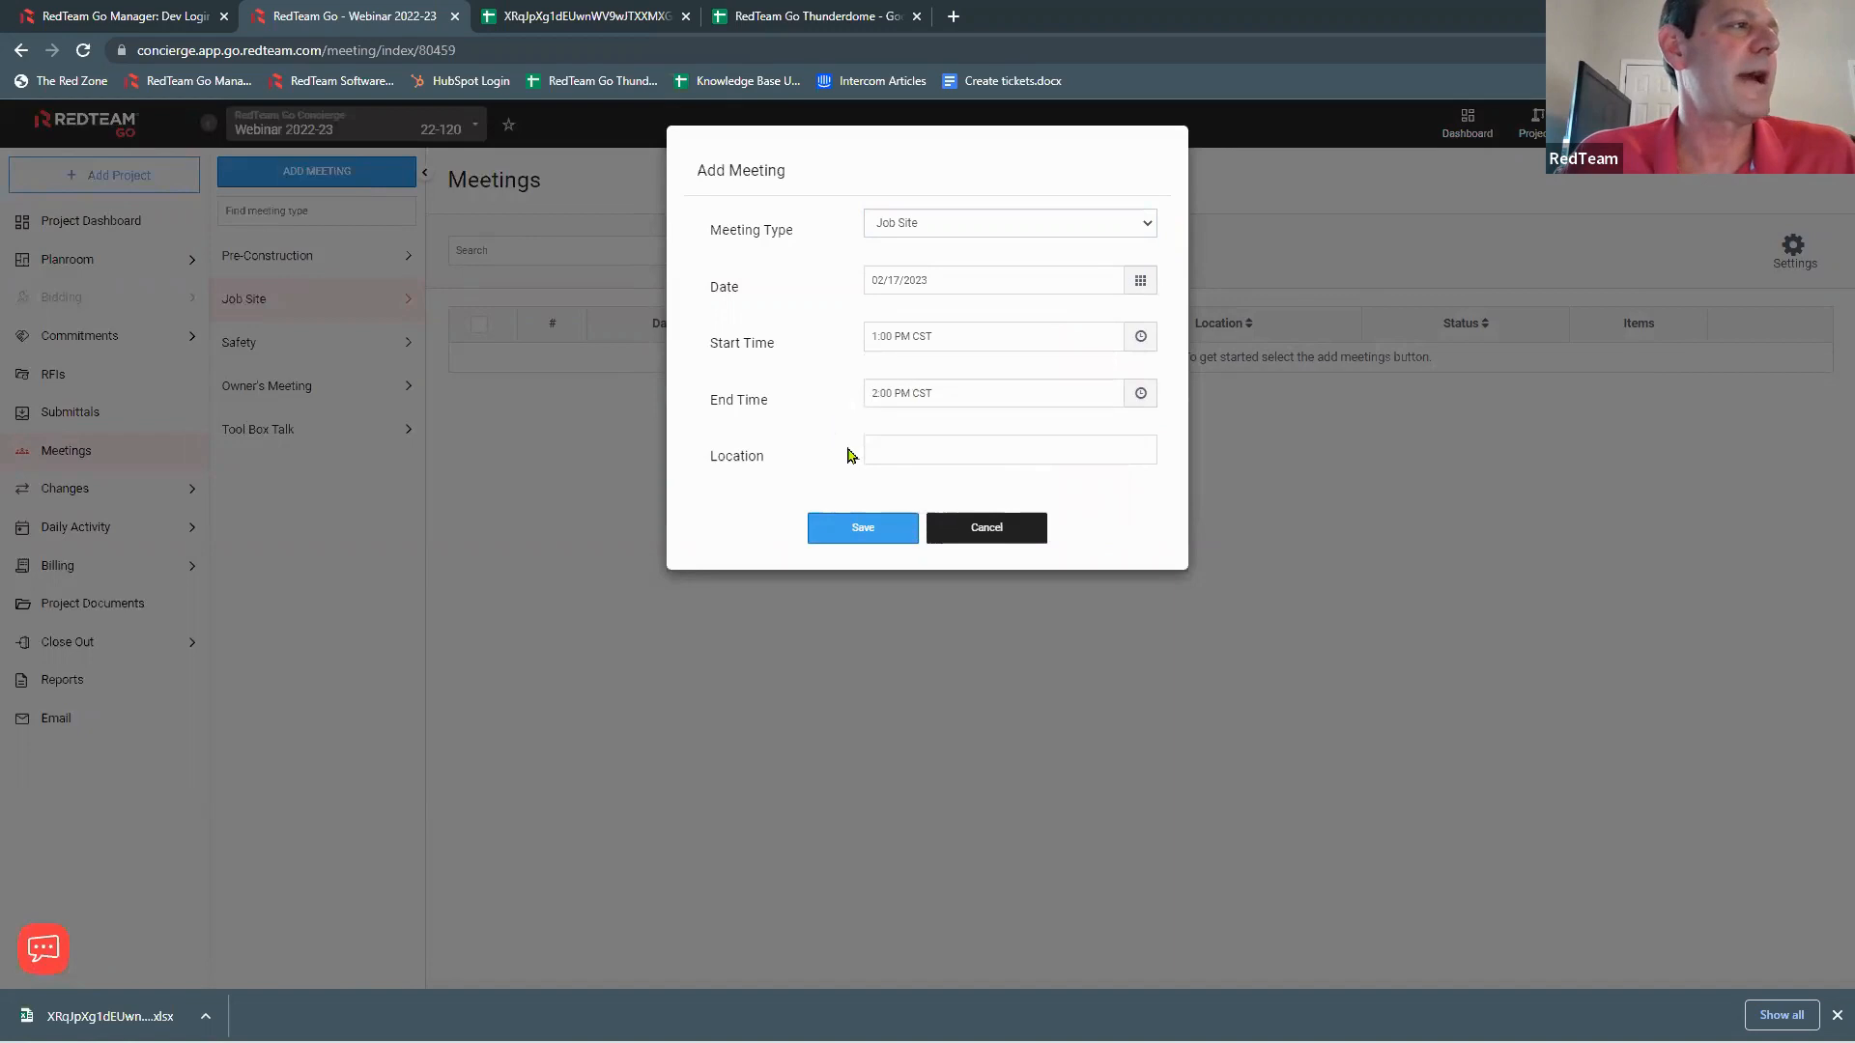
click(913, 452)
text(Job Site)
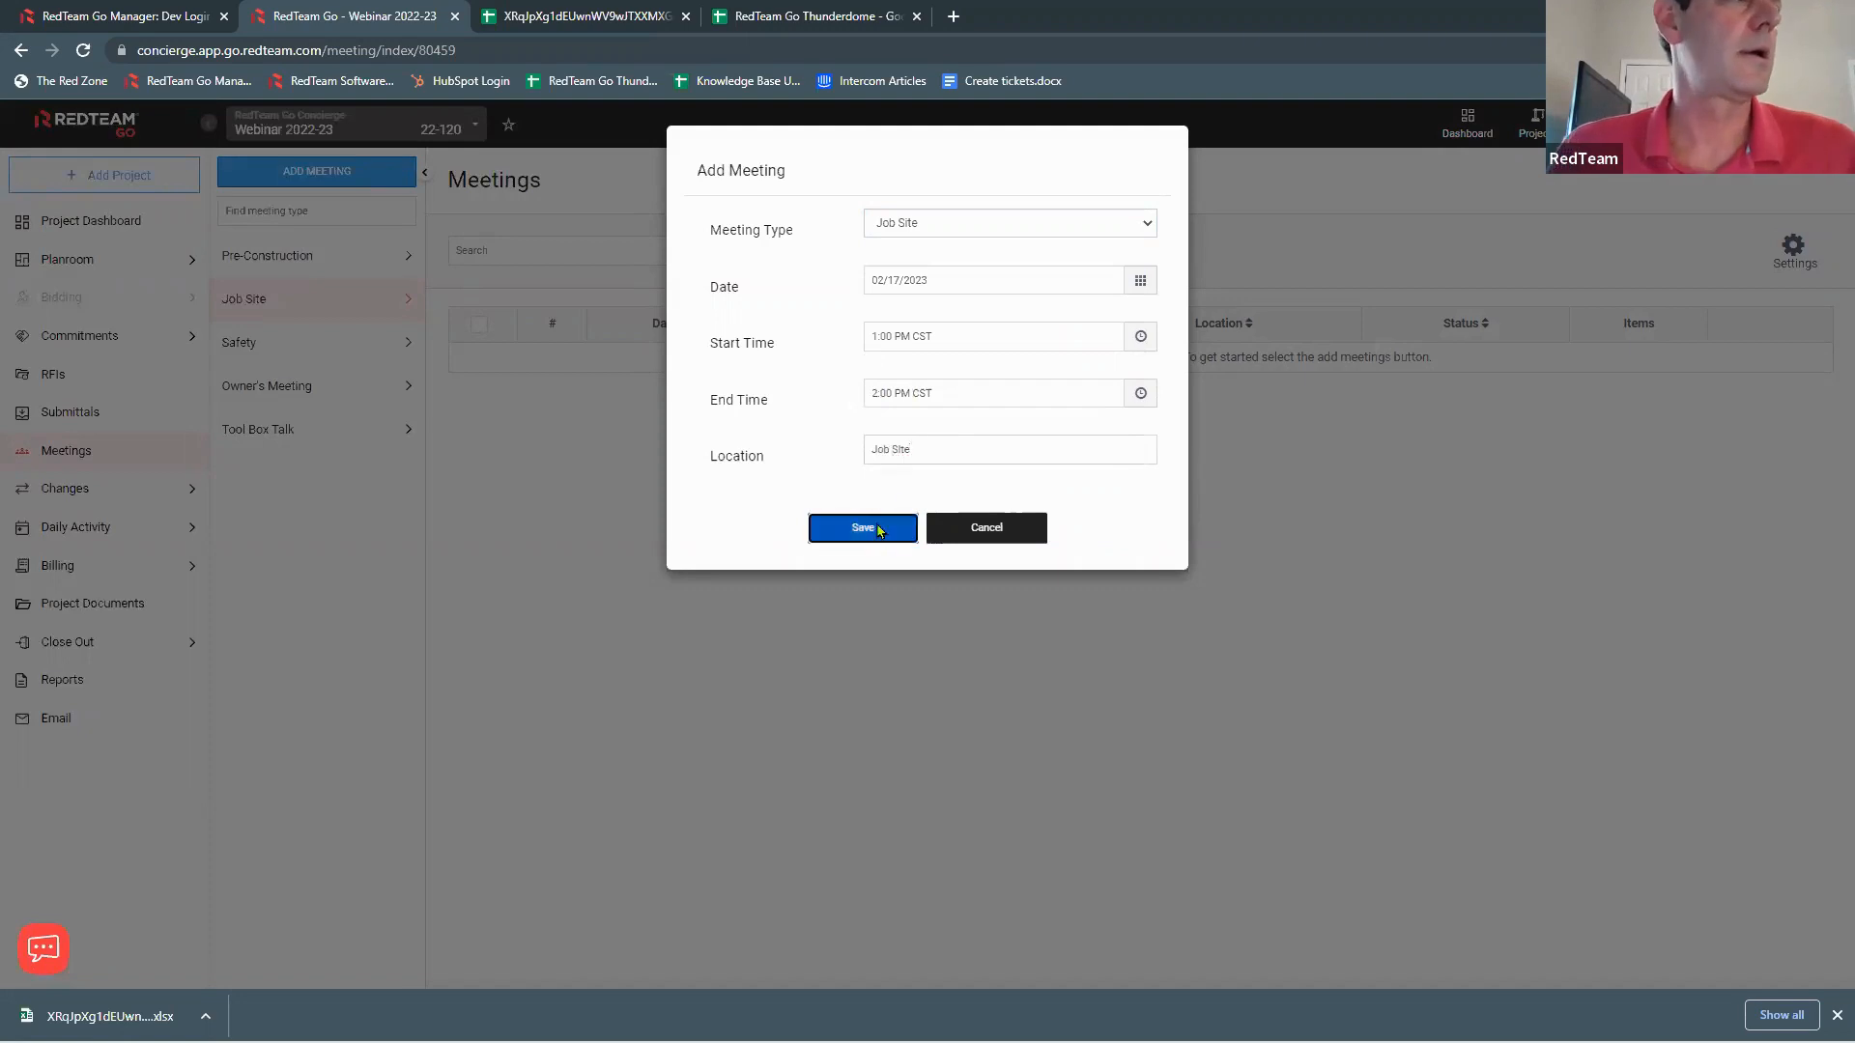
click(877, 529)
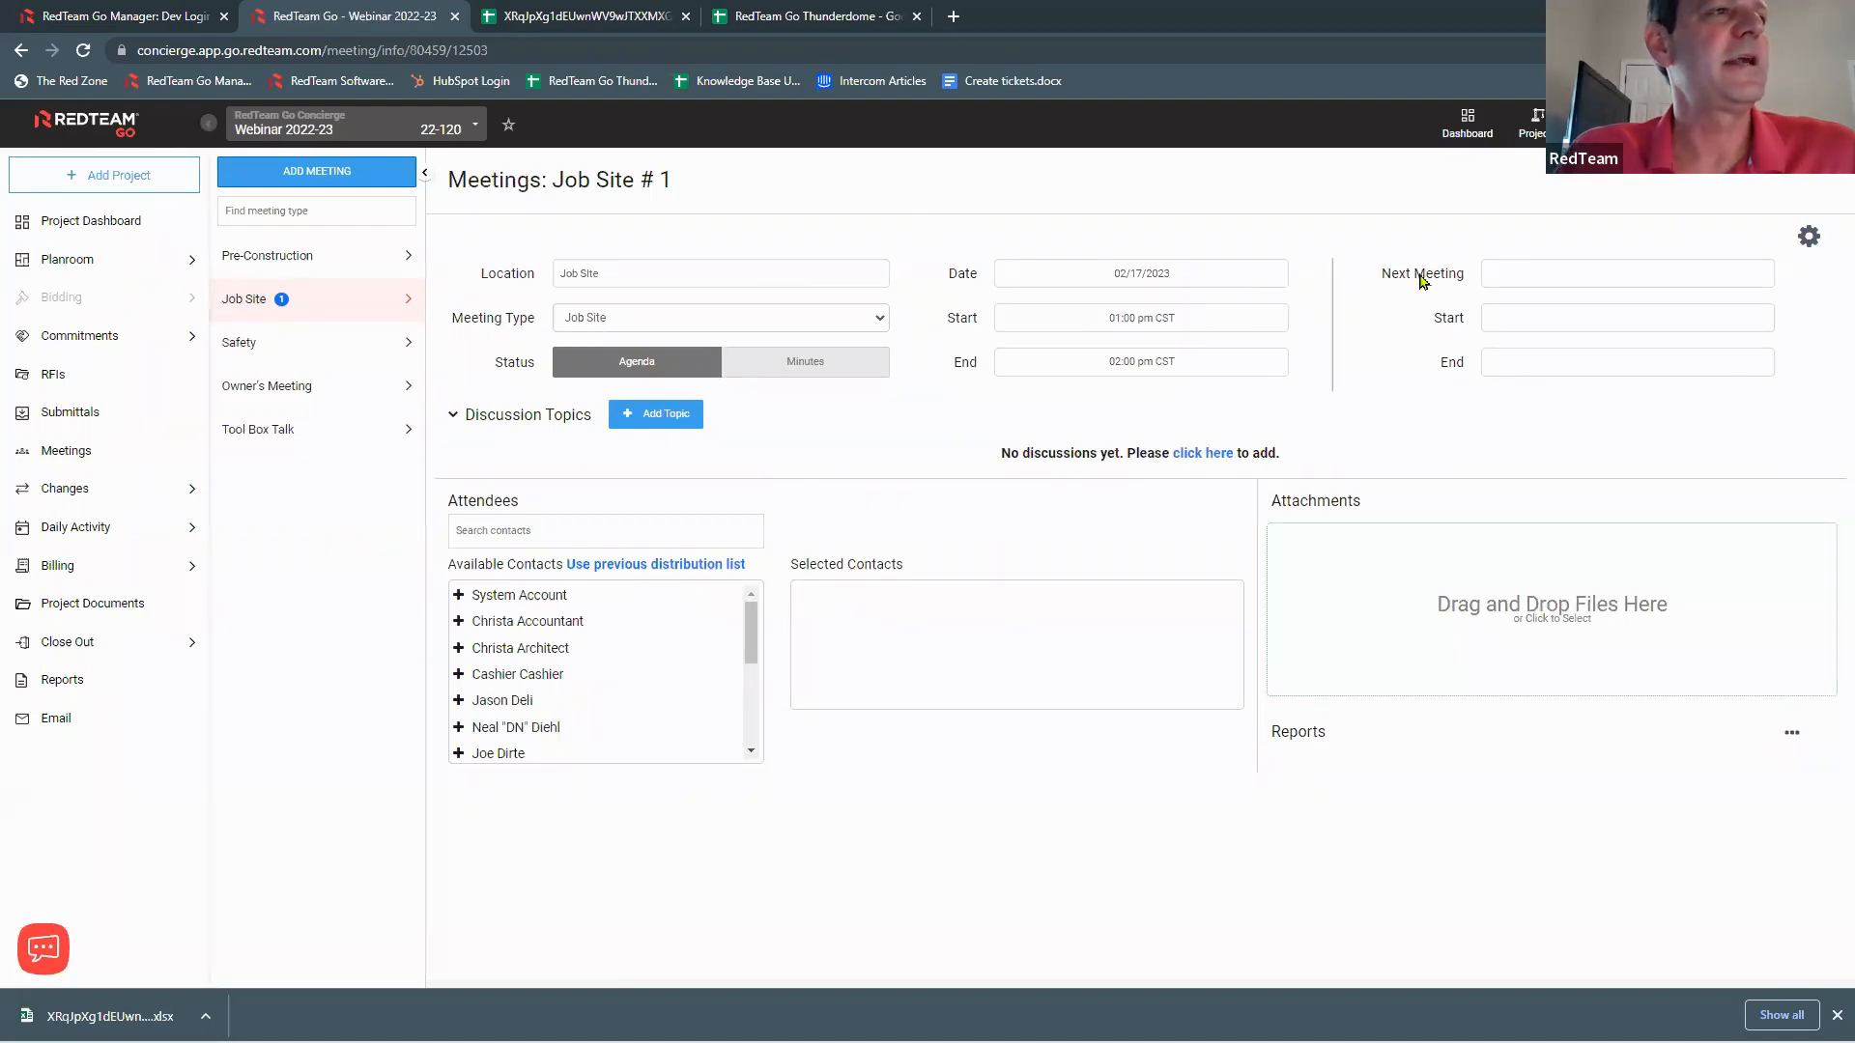
Step: Set the Job Site meeting's next meeting date to 02/24/2023
click(1529, 269)
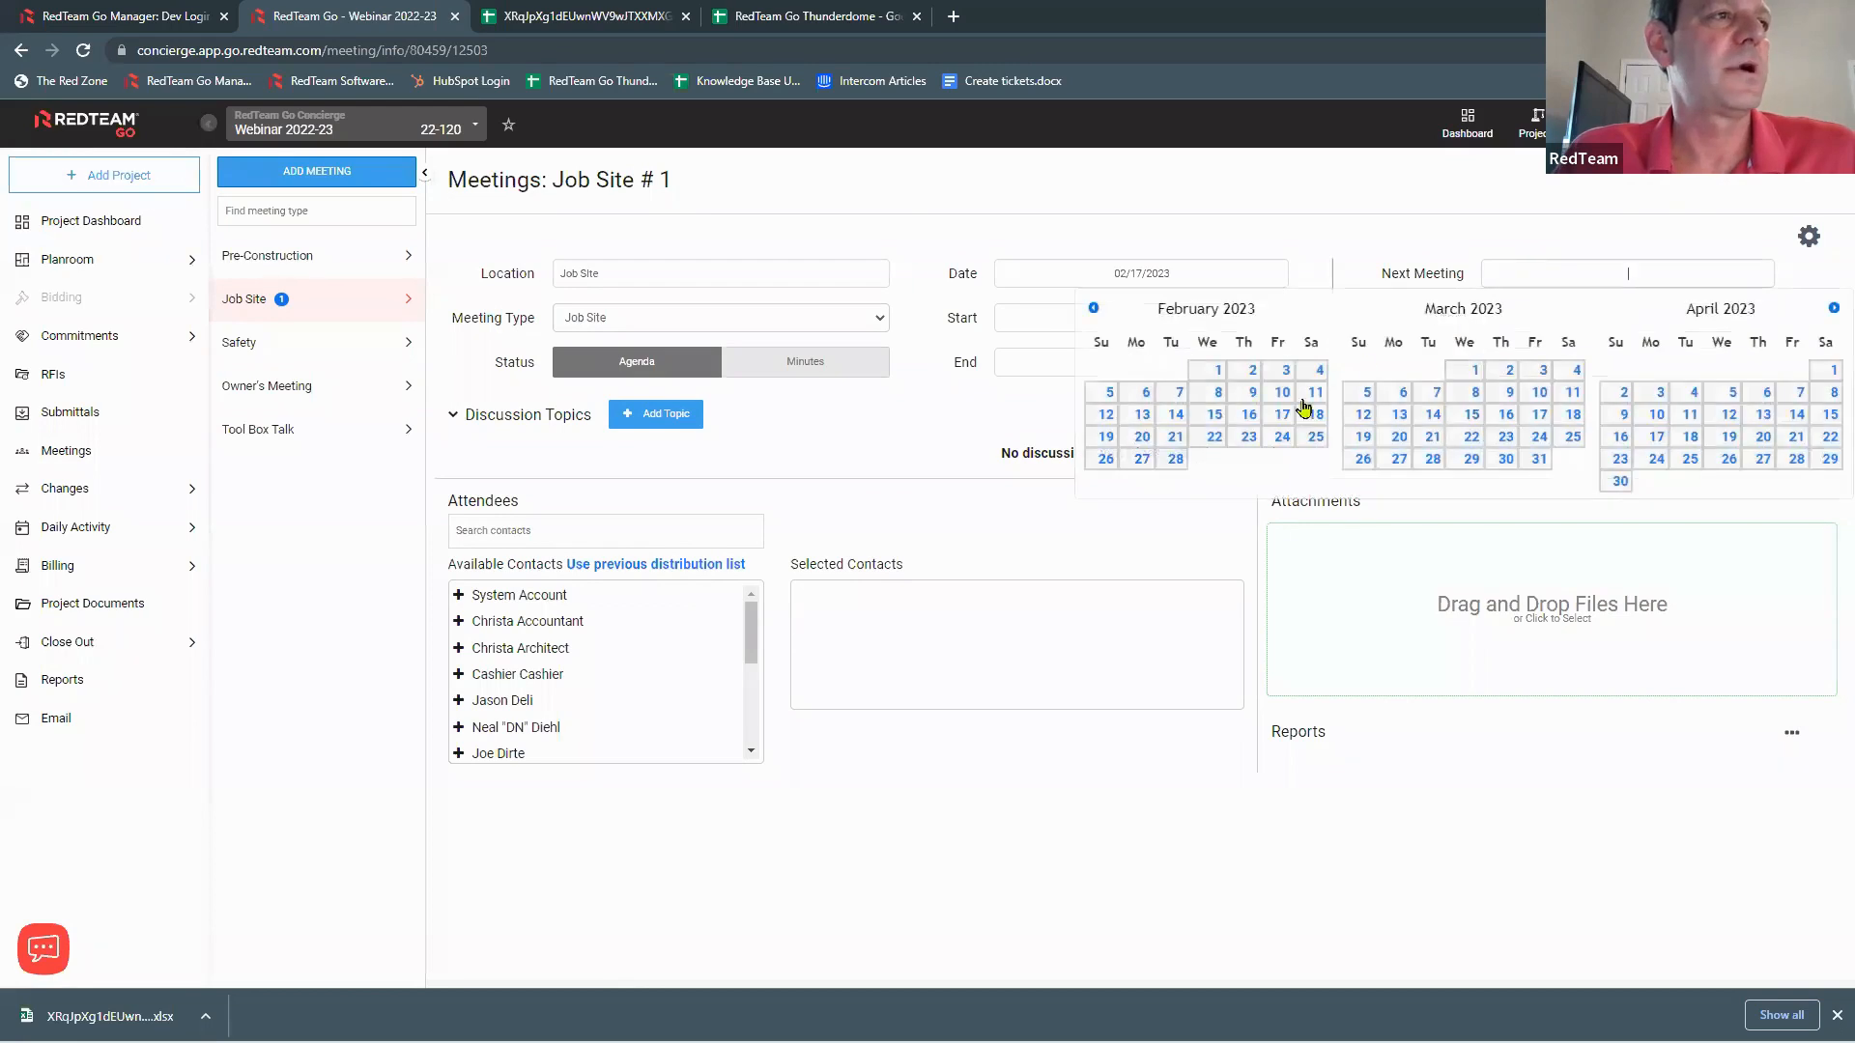
click(1282, 437)
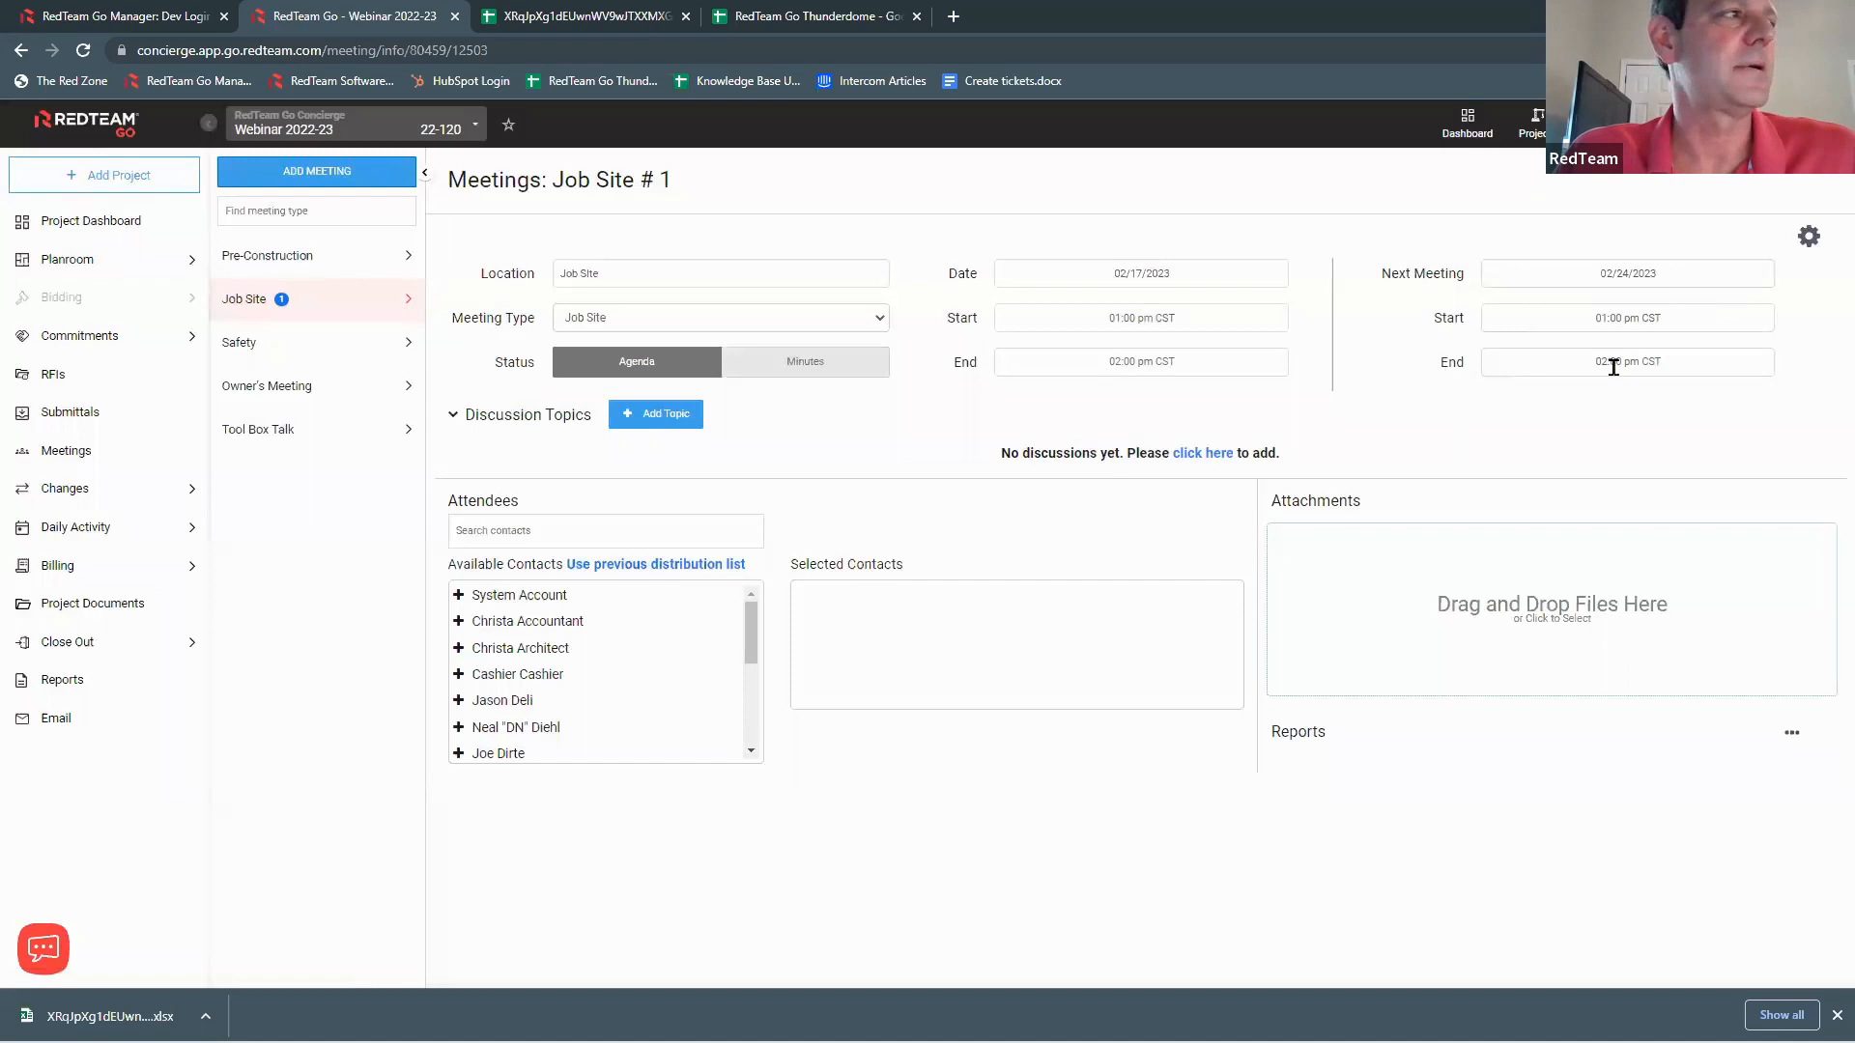
Step: Review the e-mail draft for sending the meeting agenda, close it unsent, and check the Minutes status before returning to Agenda
click(1806, 240)
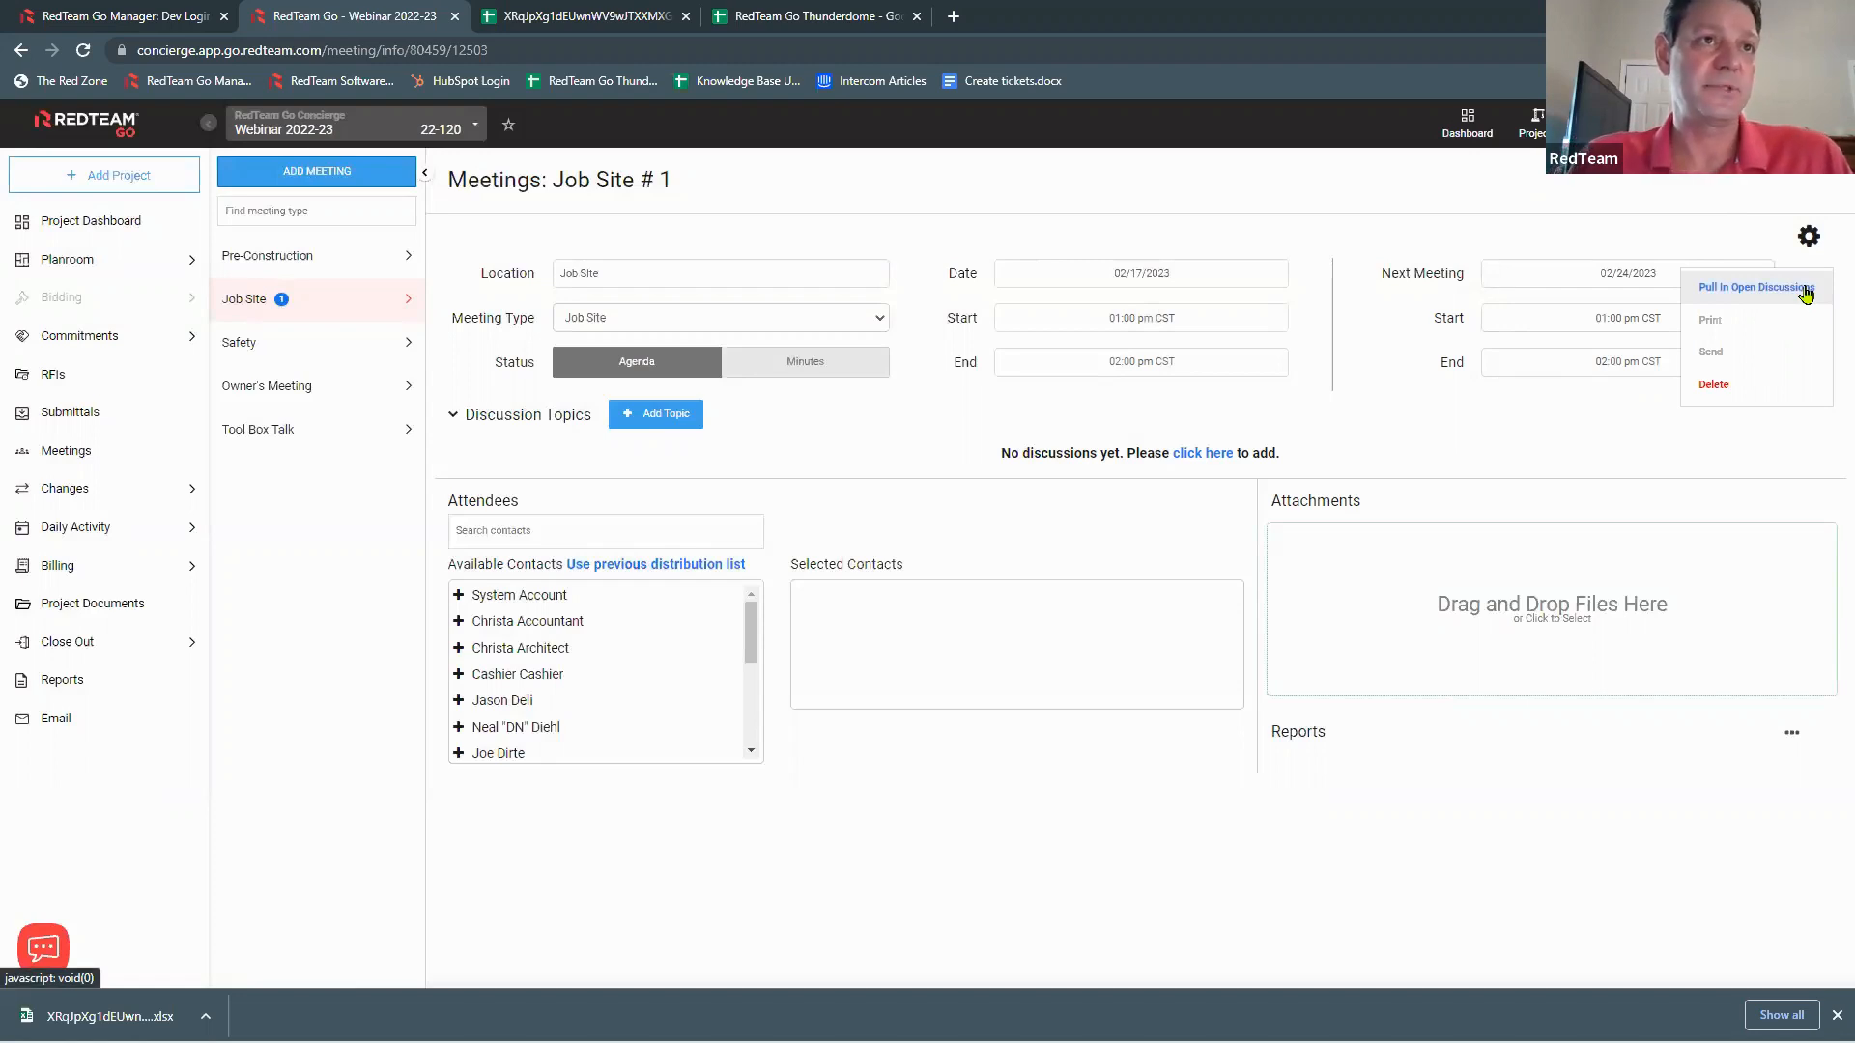
click(1761, 355)
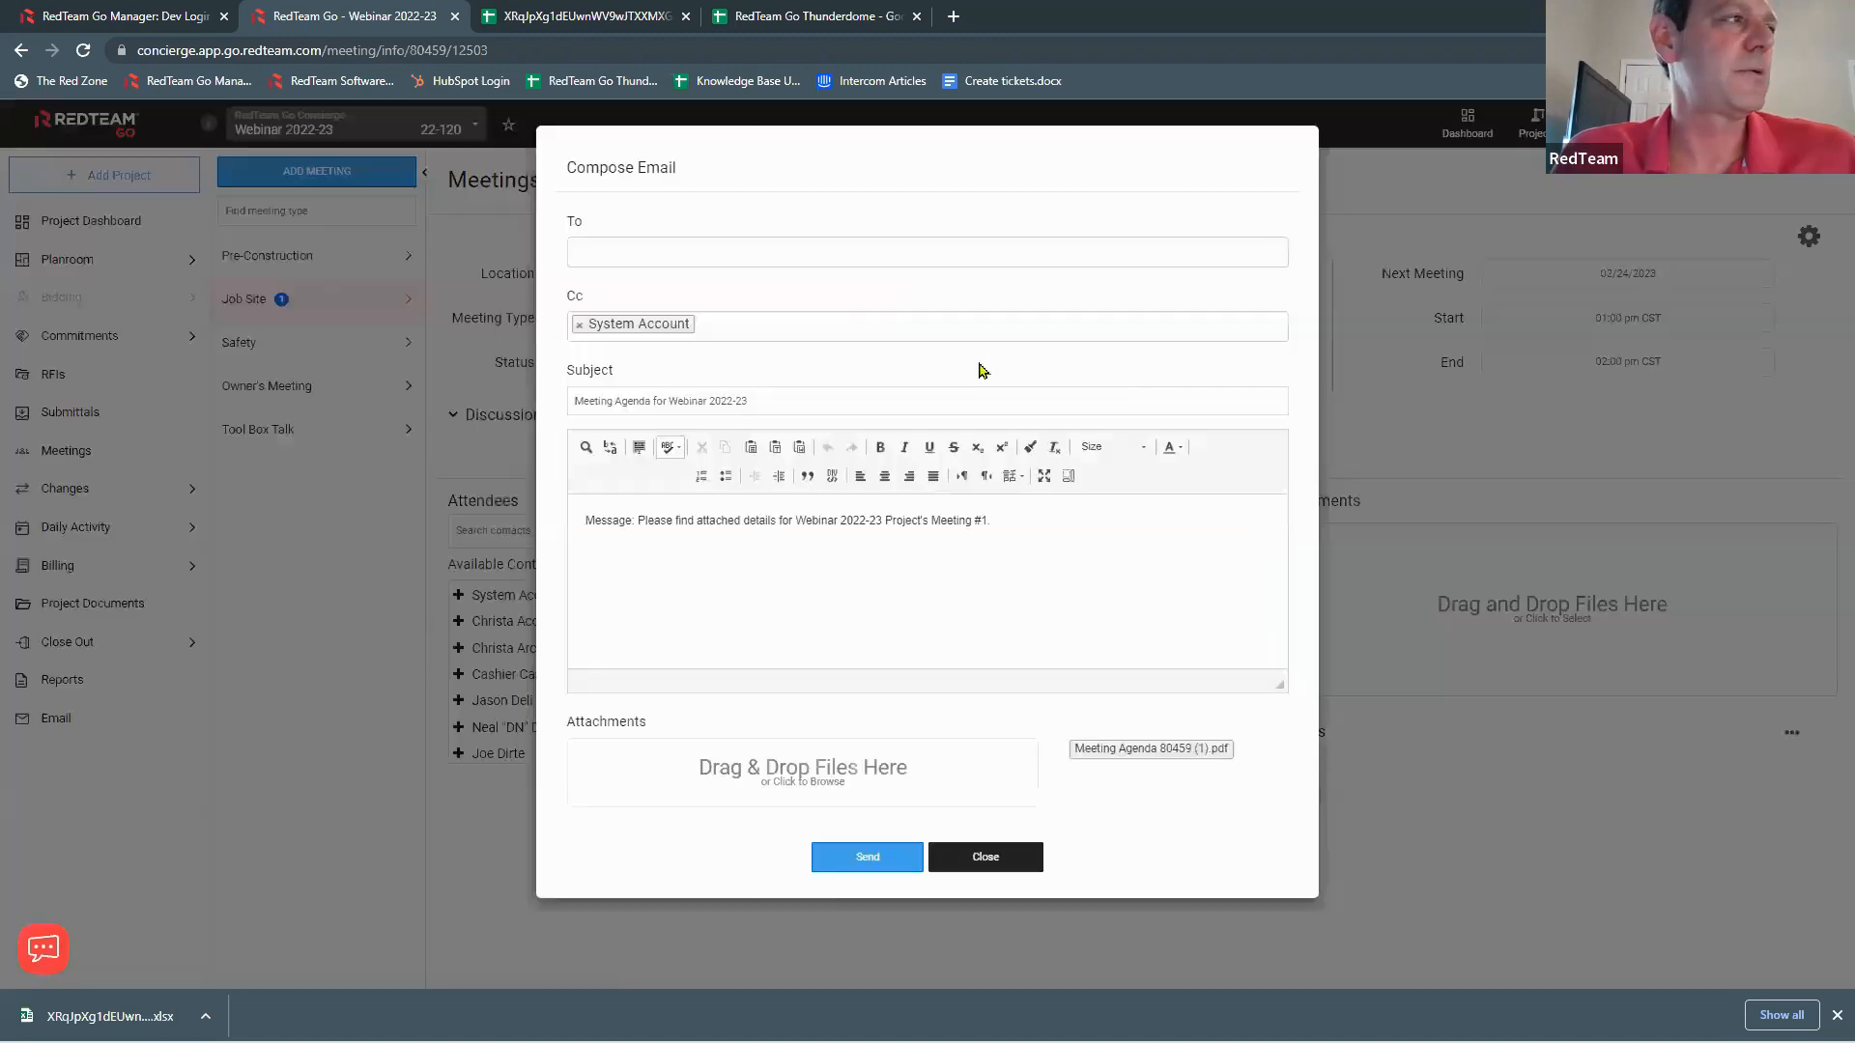
click(709, 254)
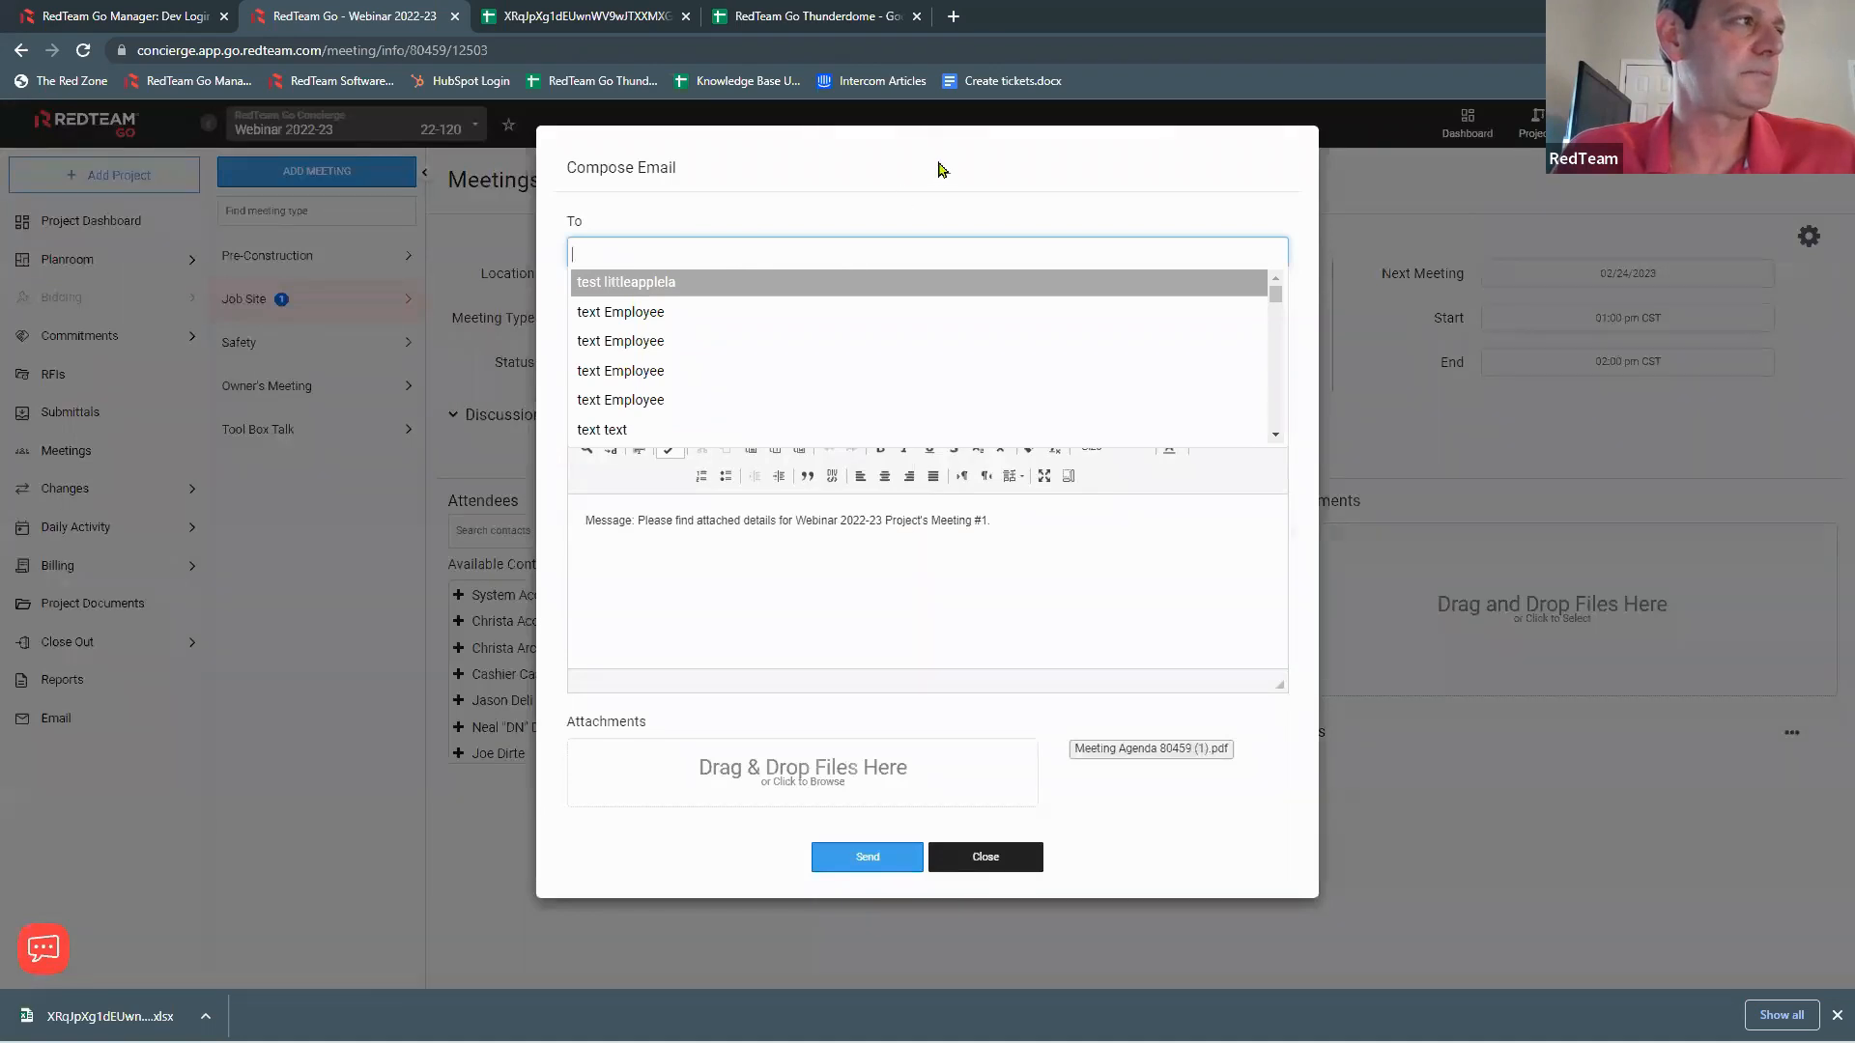
click(939, 169)
click(1013, 859)
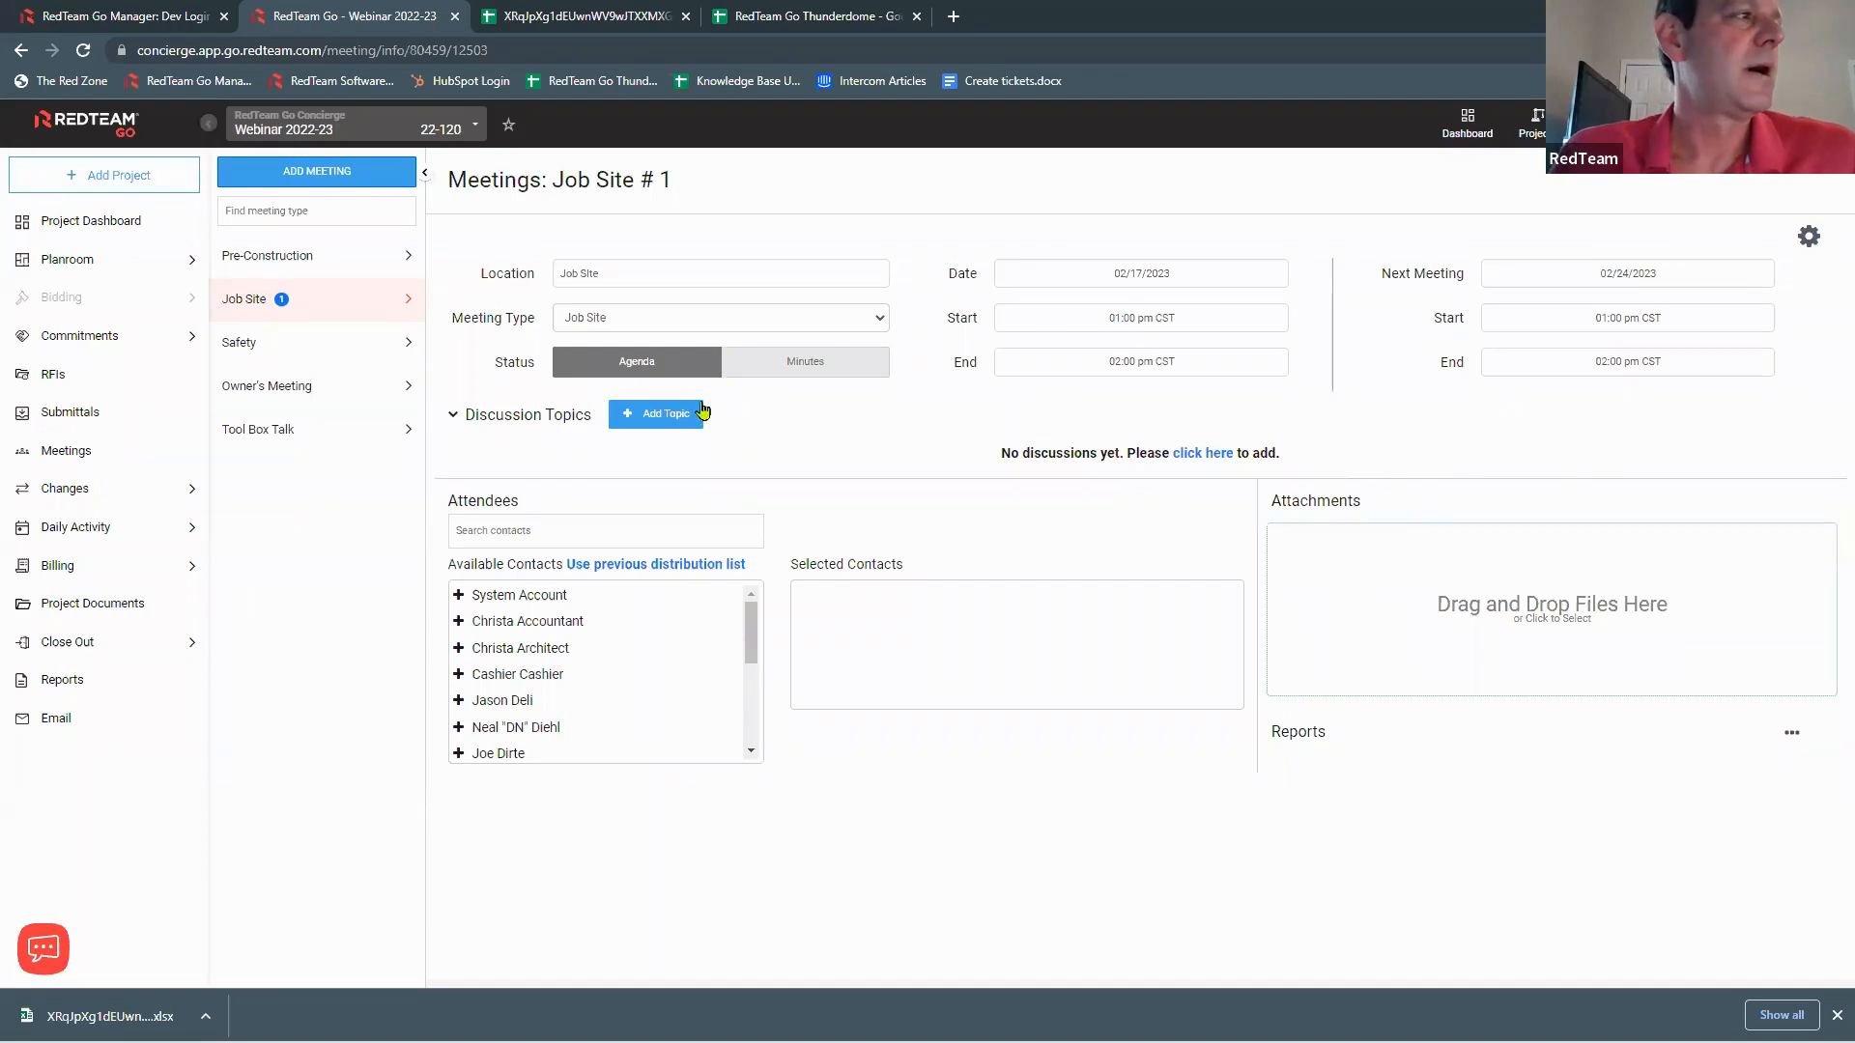
click(808, 366)
click(653, 366)
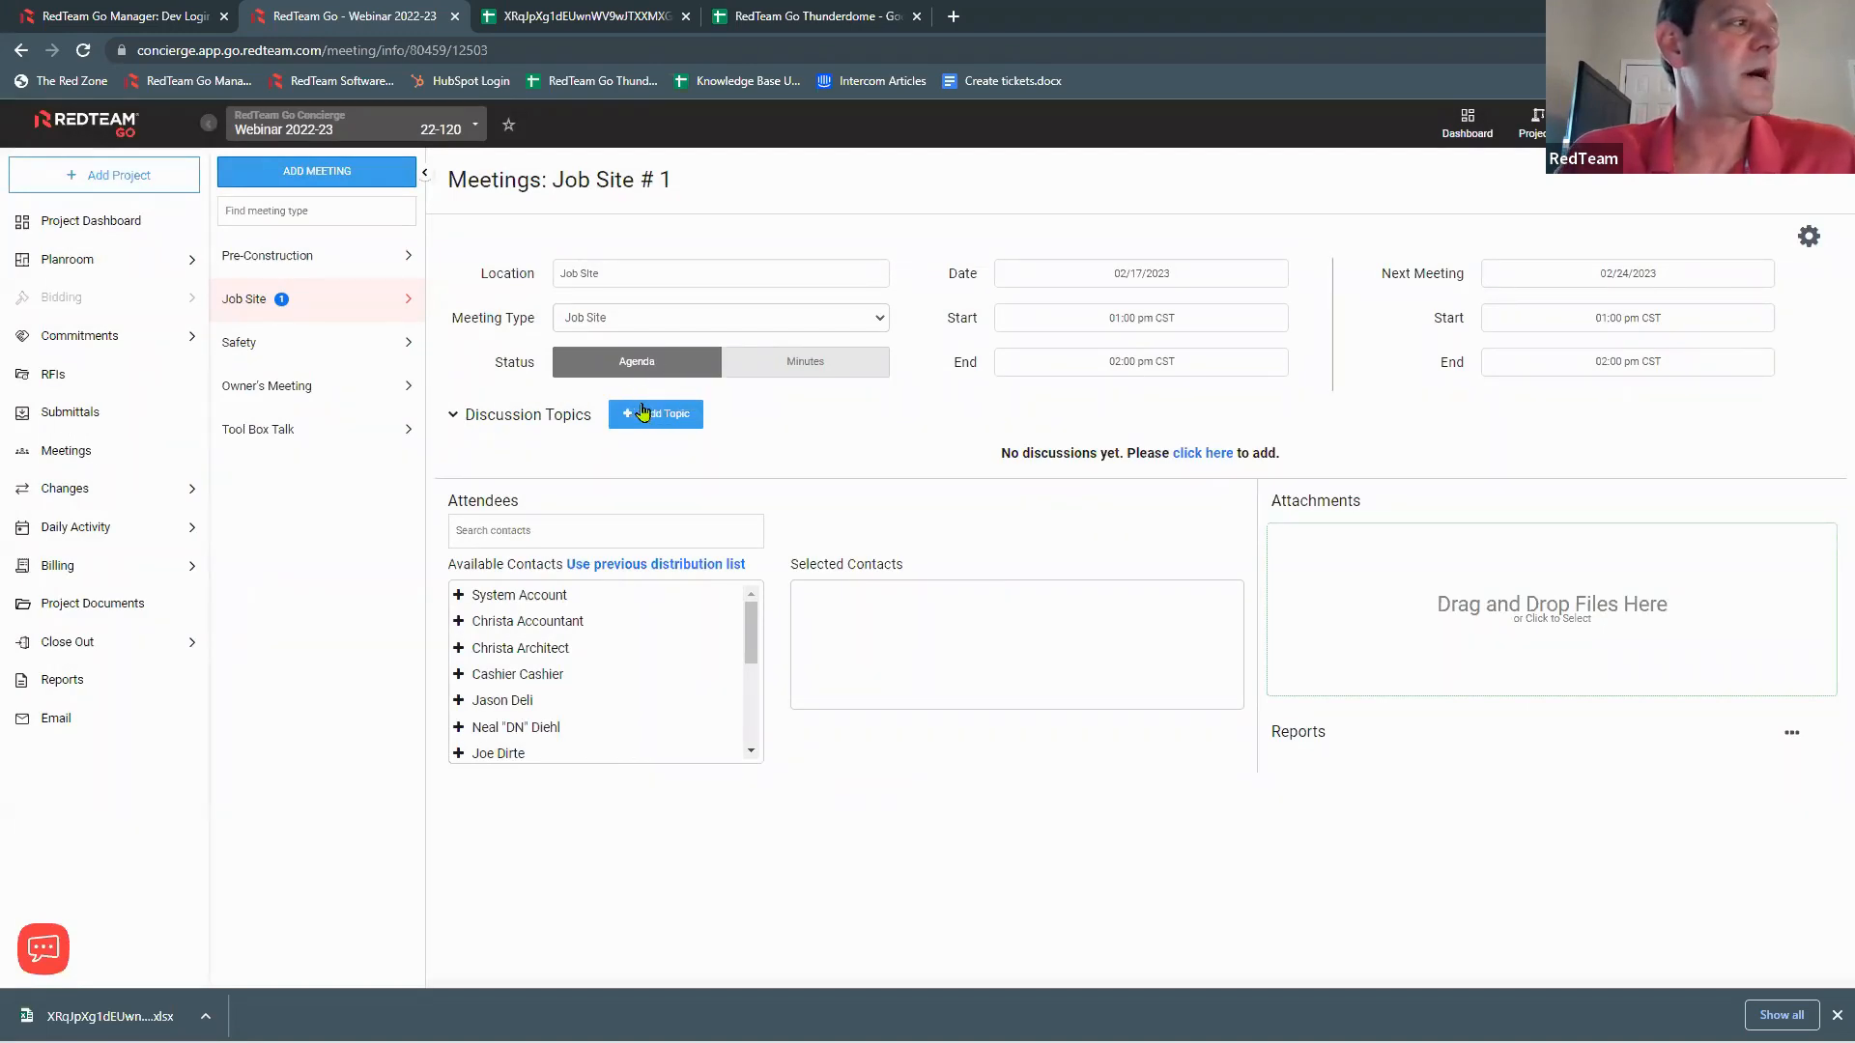
Step: Add the discussion topic "Safety Vests" with description "Issue Vests", assigned to the RedTeam Go Concierge contact, due 02/16/2023, status Open
click(680, 417)
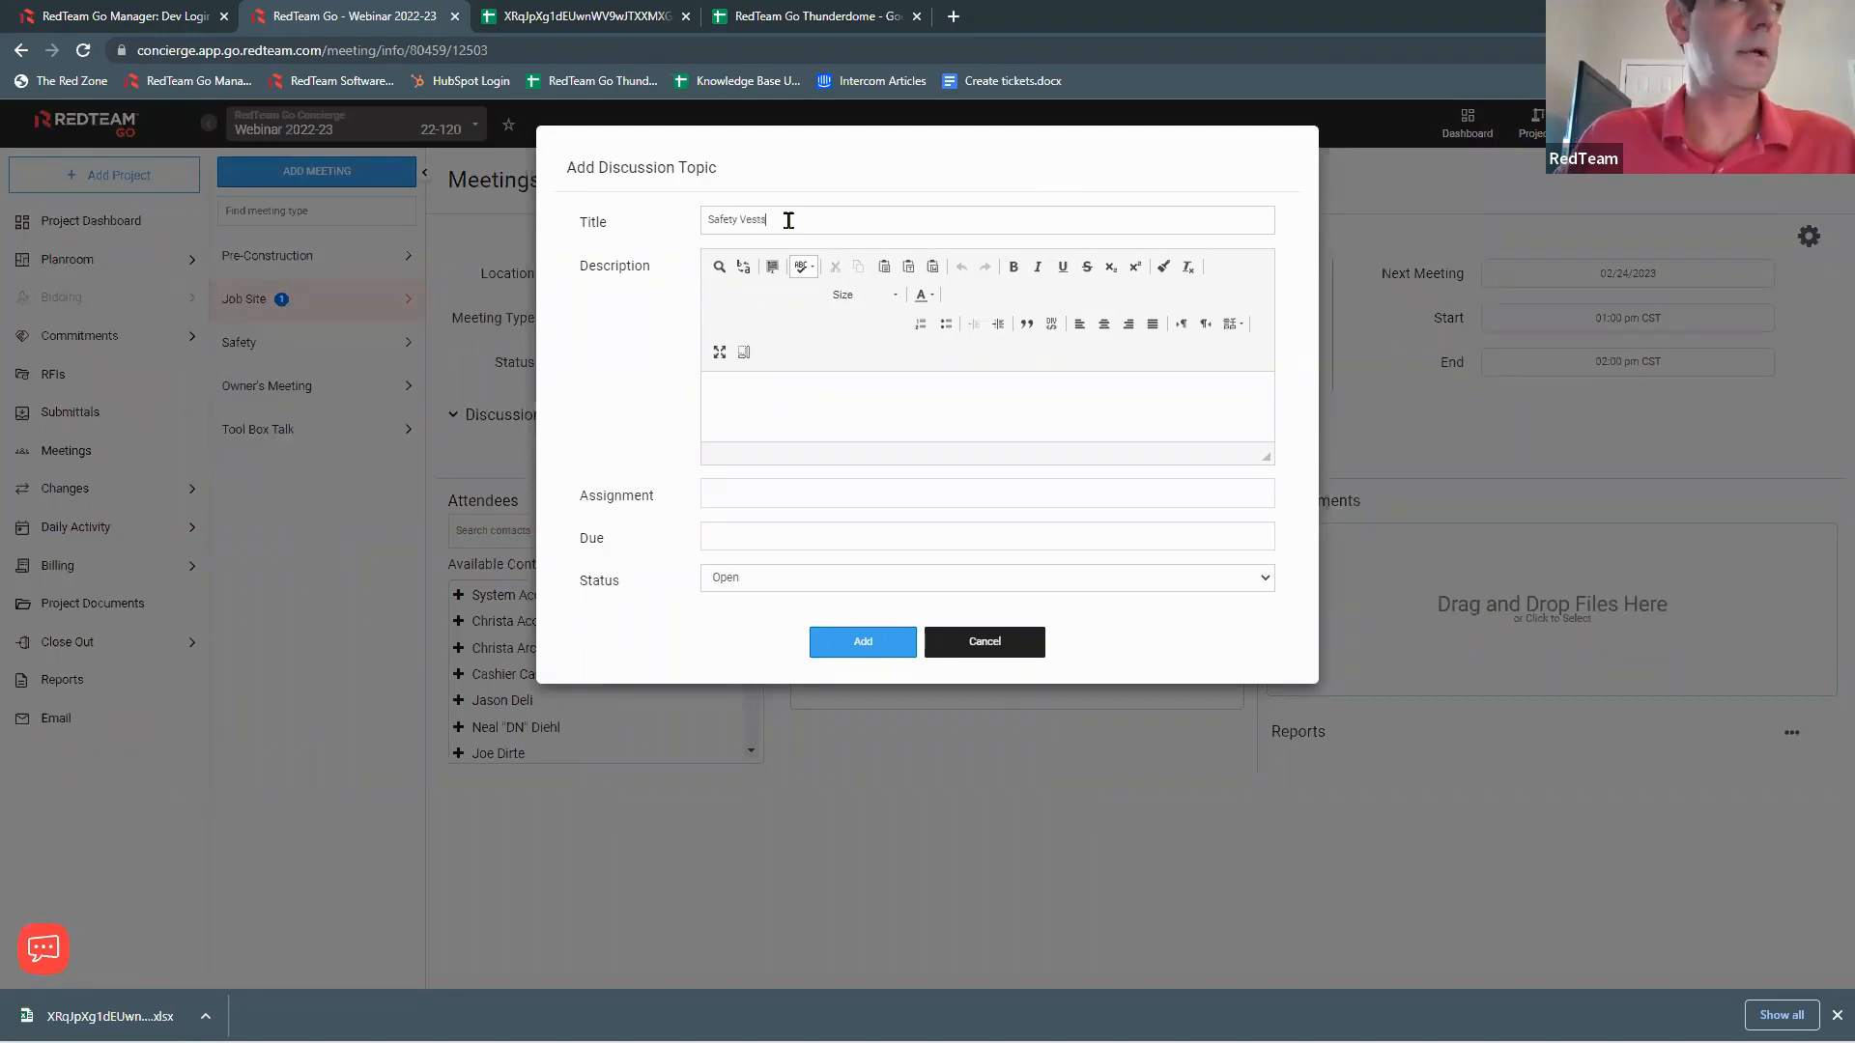
click(806, 395)
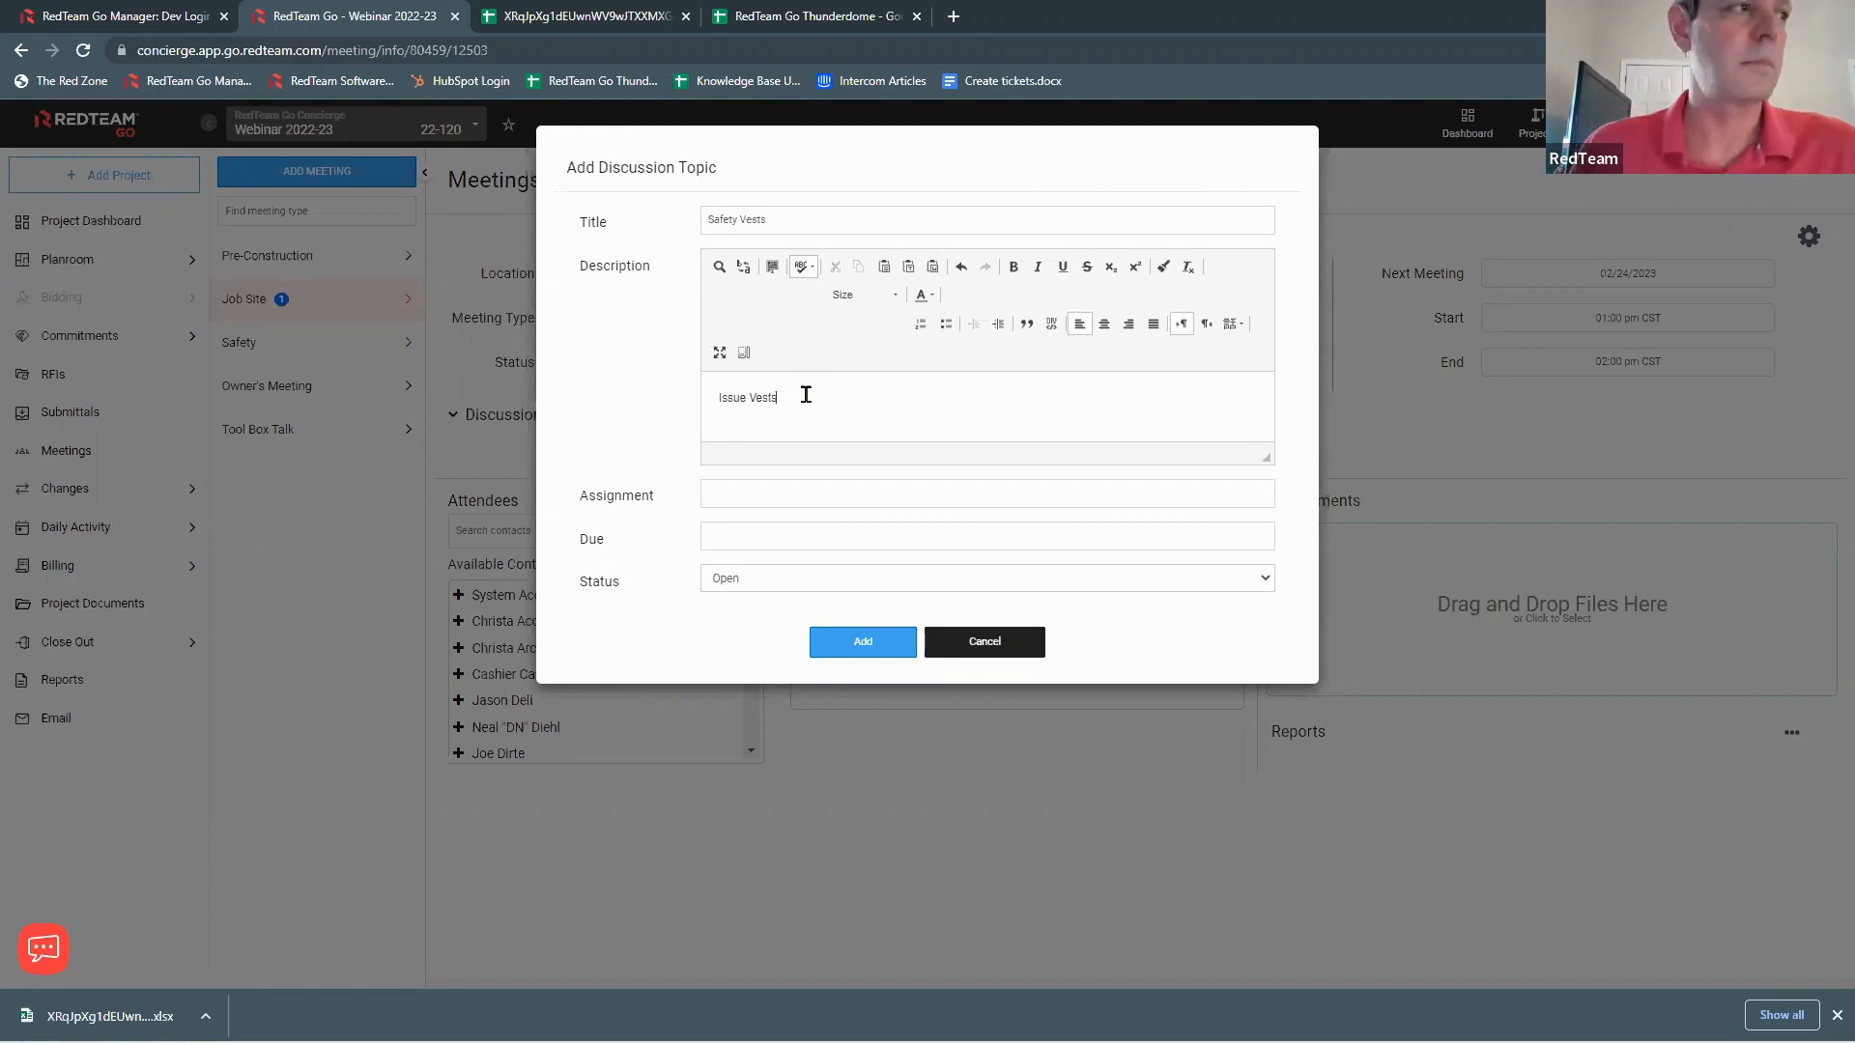
click(816, 493)
scroll(850, 715, down, 3)
scroll(851, 715, up, 5)
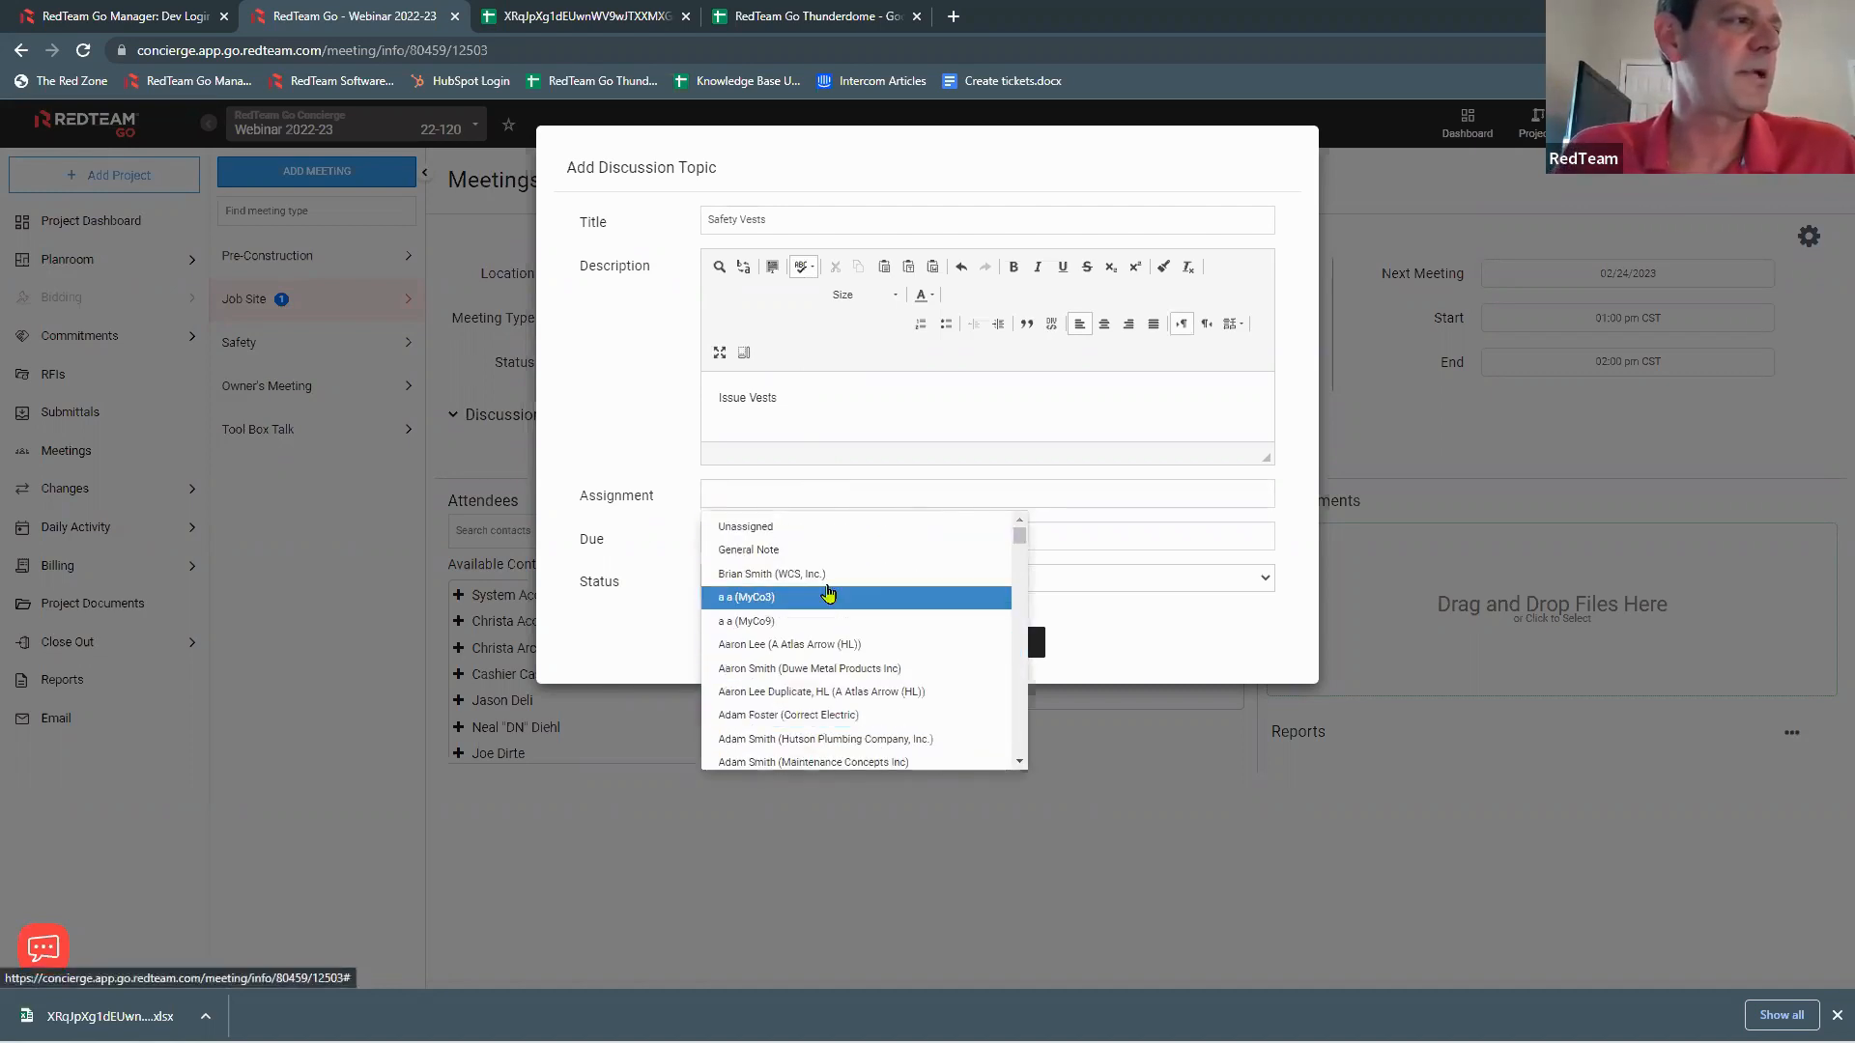
scroll(898, 640, down, 3)
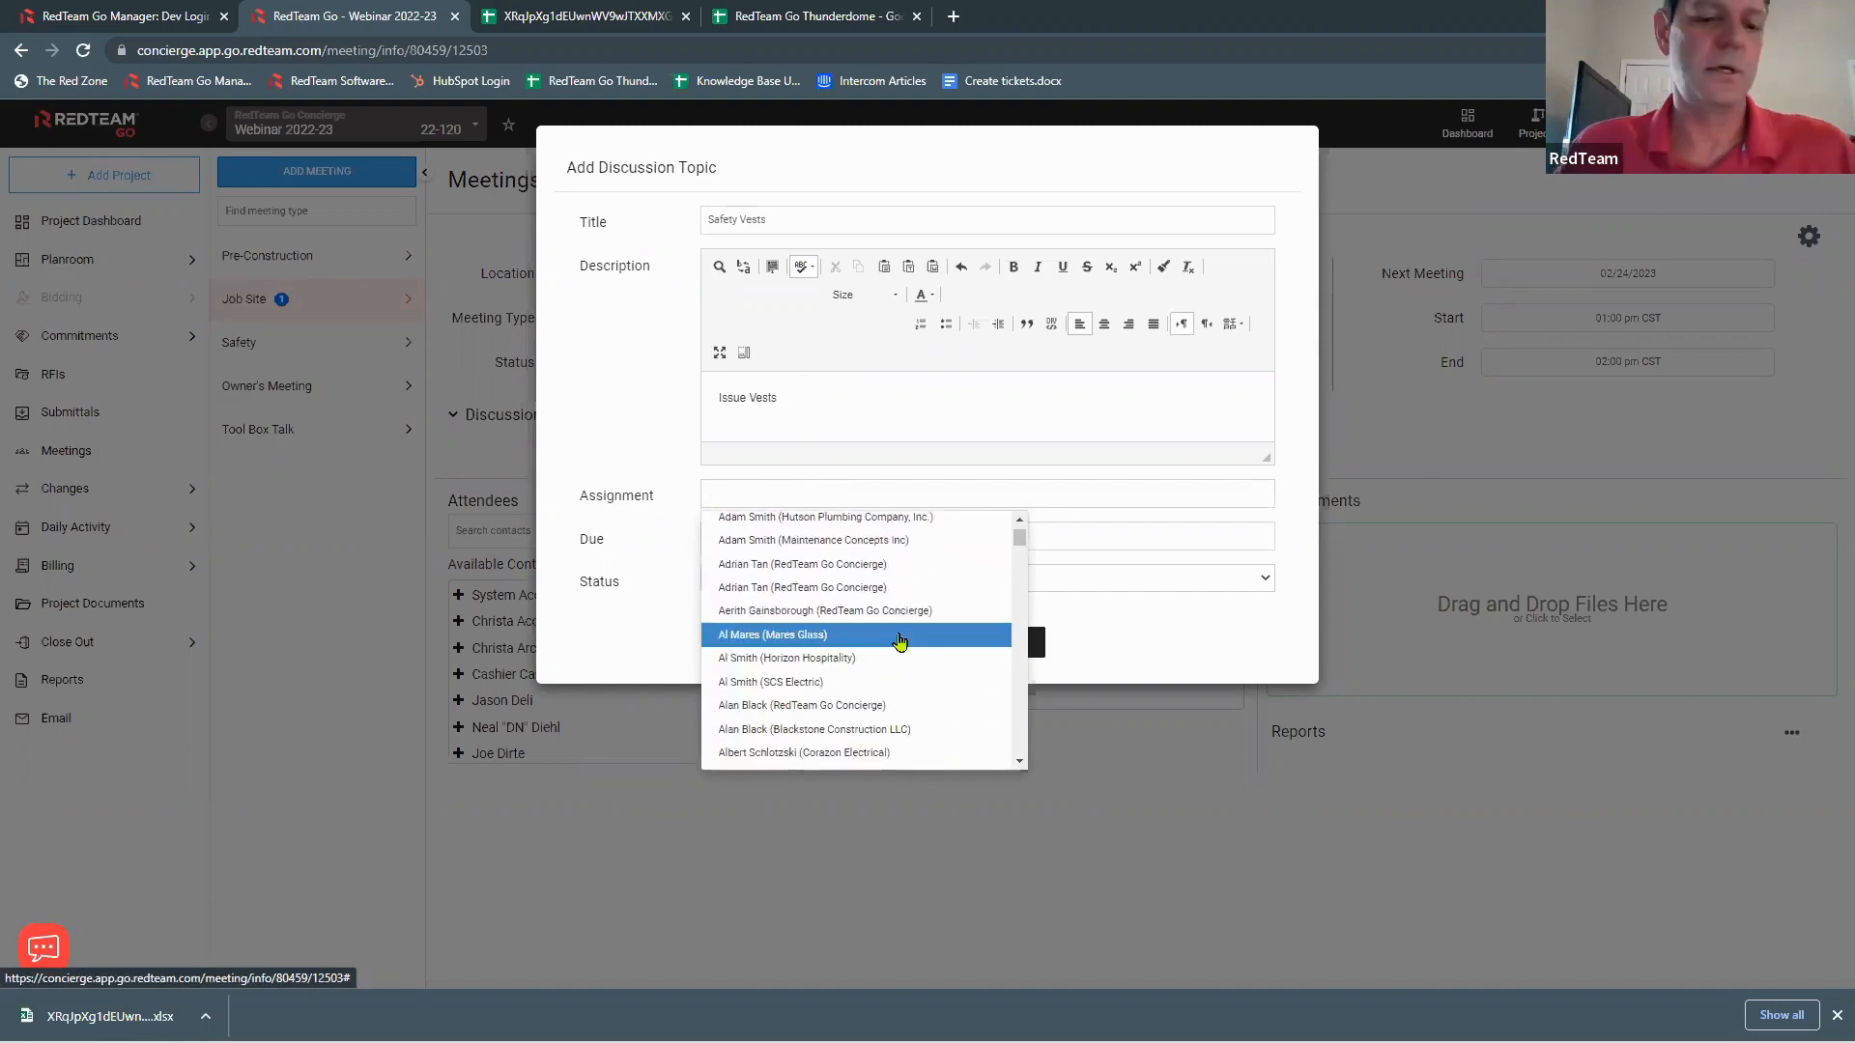
text(georg)
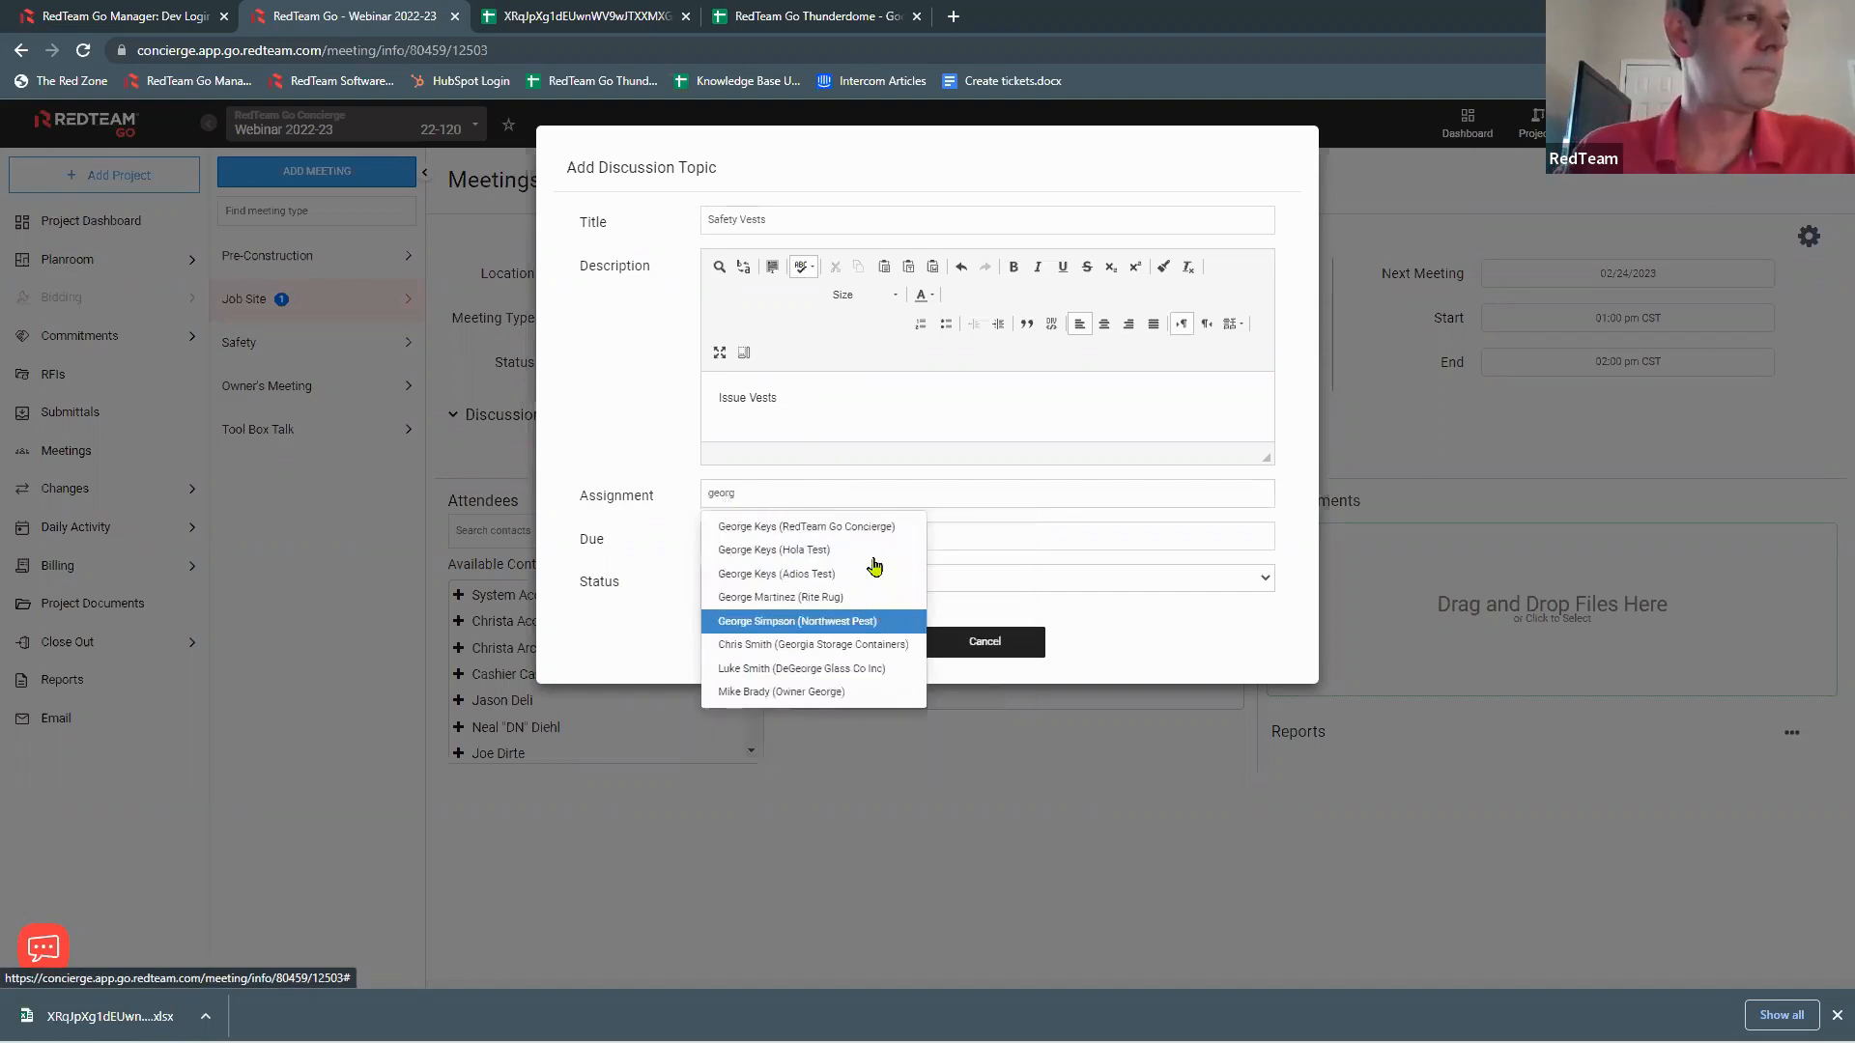
click(855, 528)
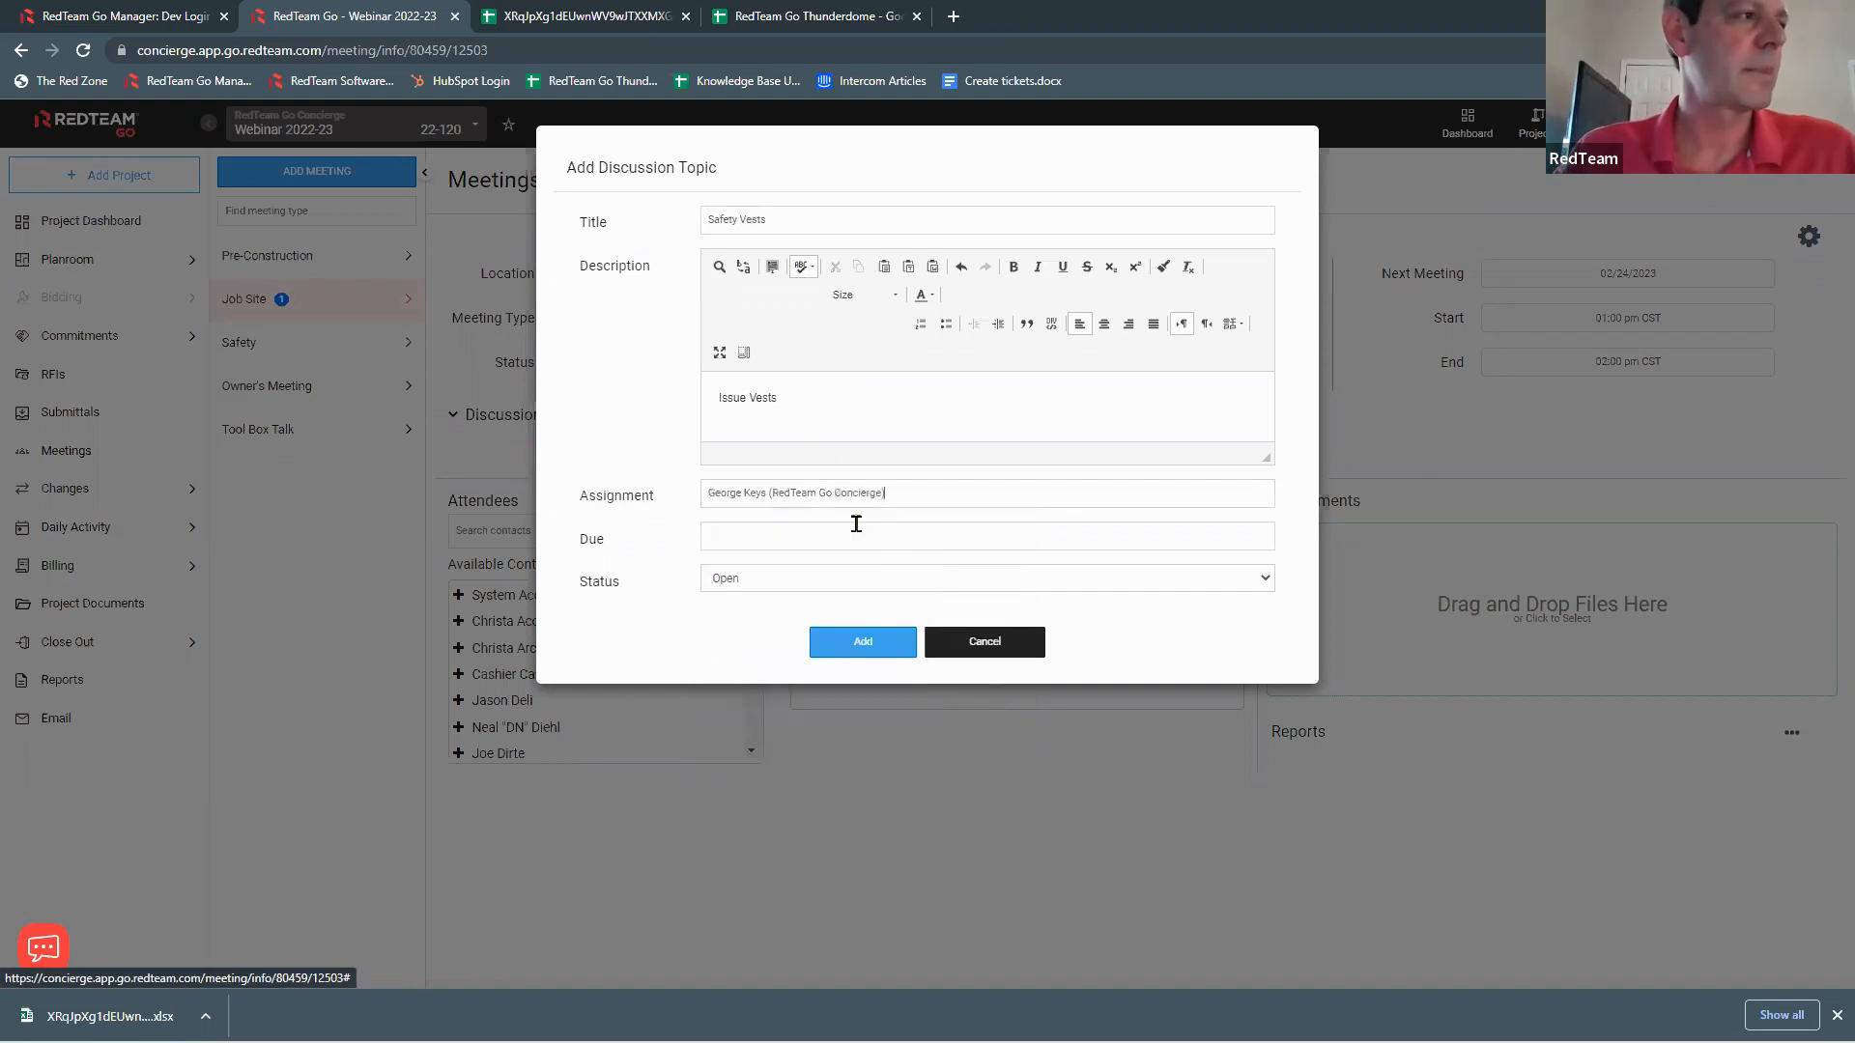
click(742, 539)
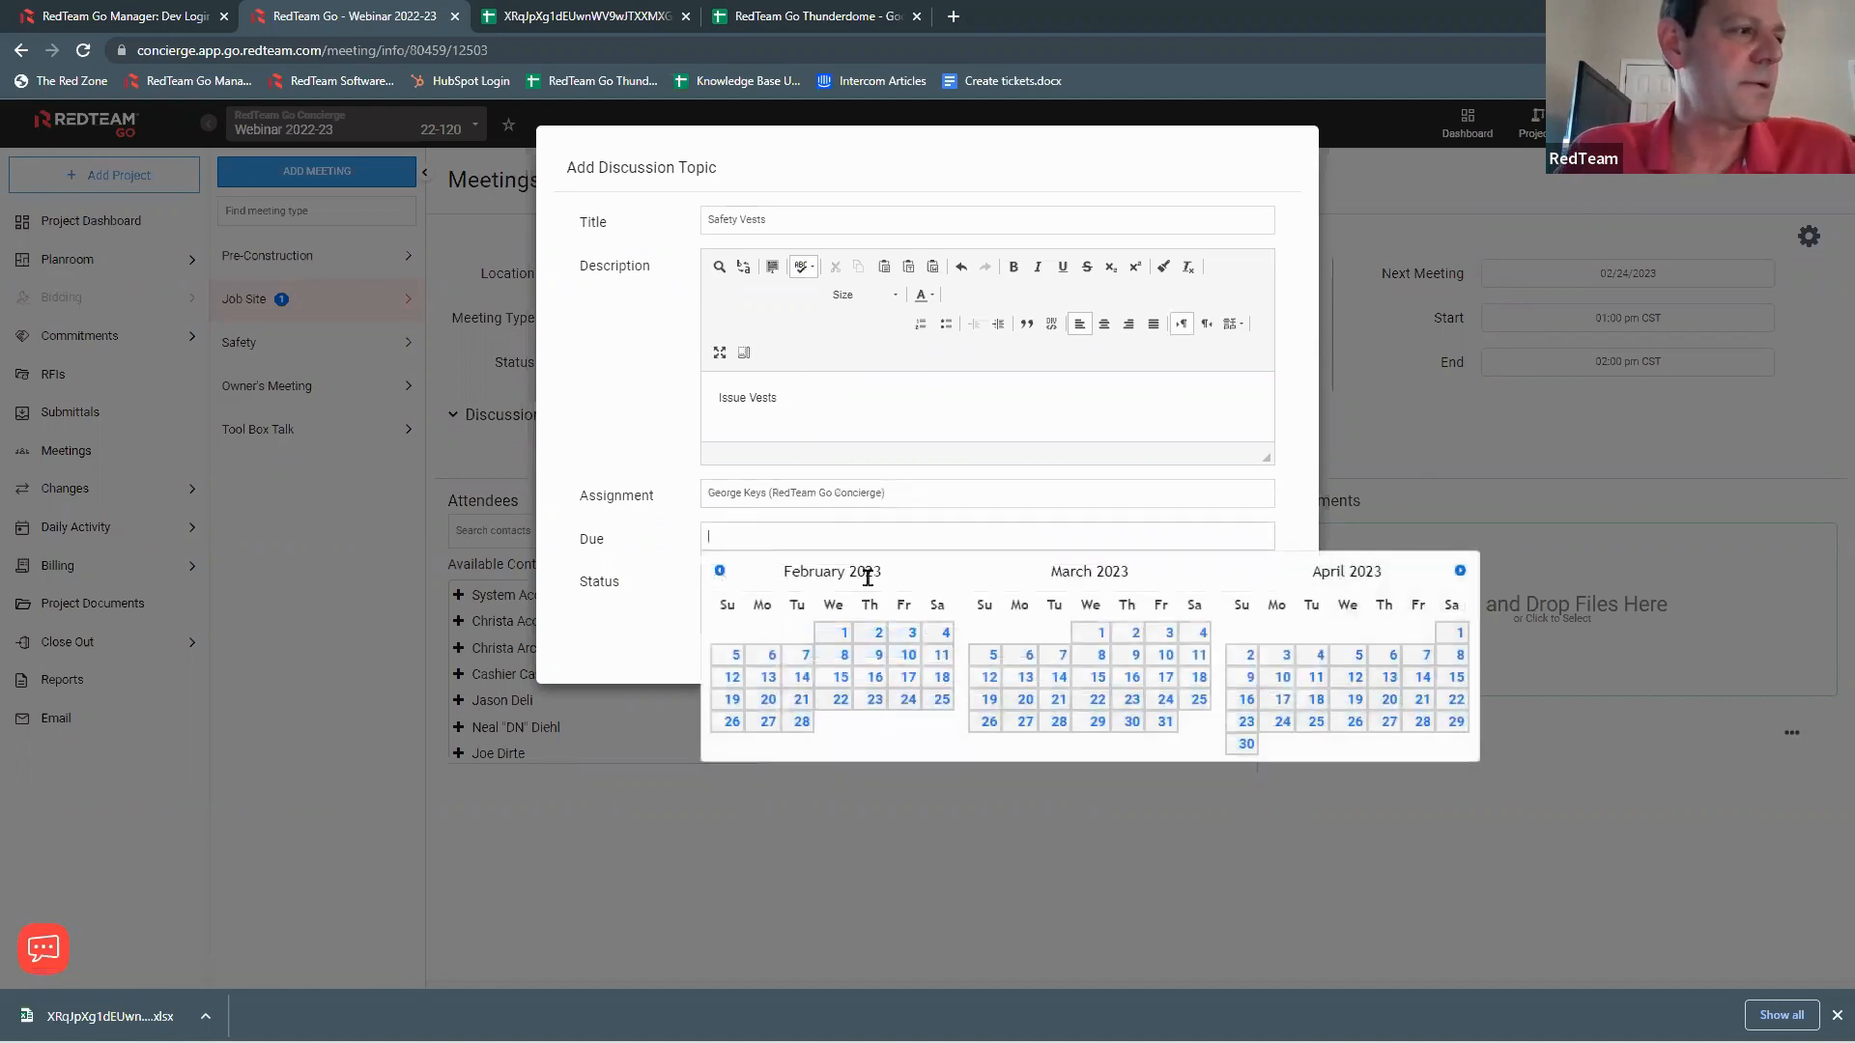
click(875, 677)
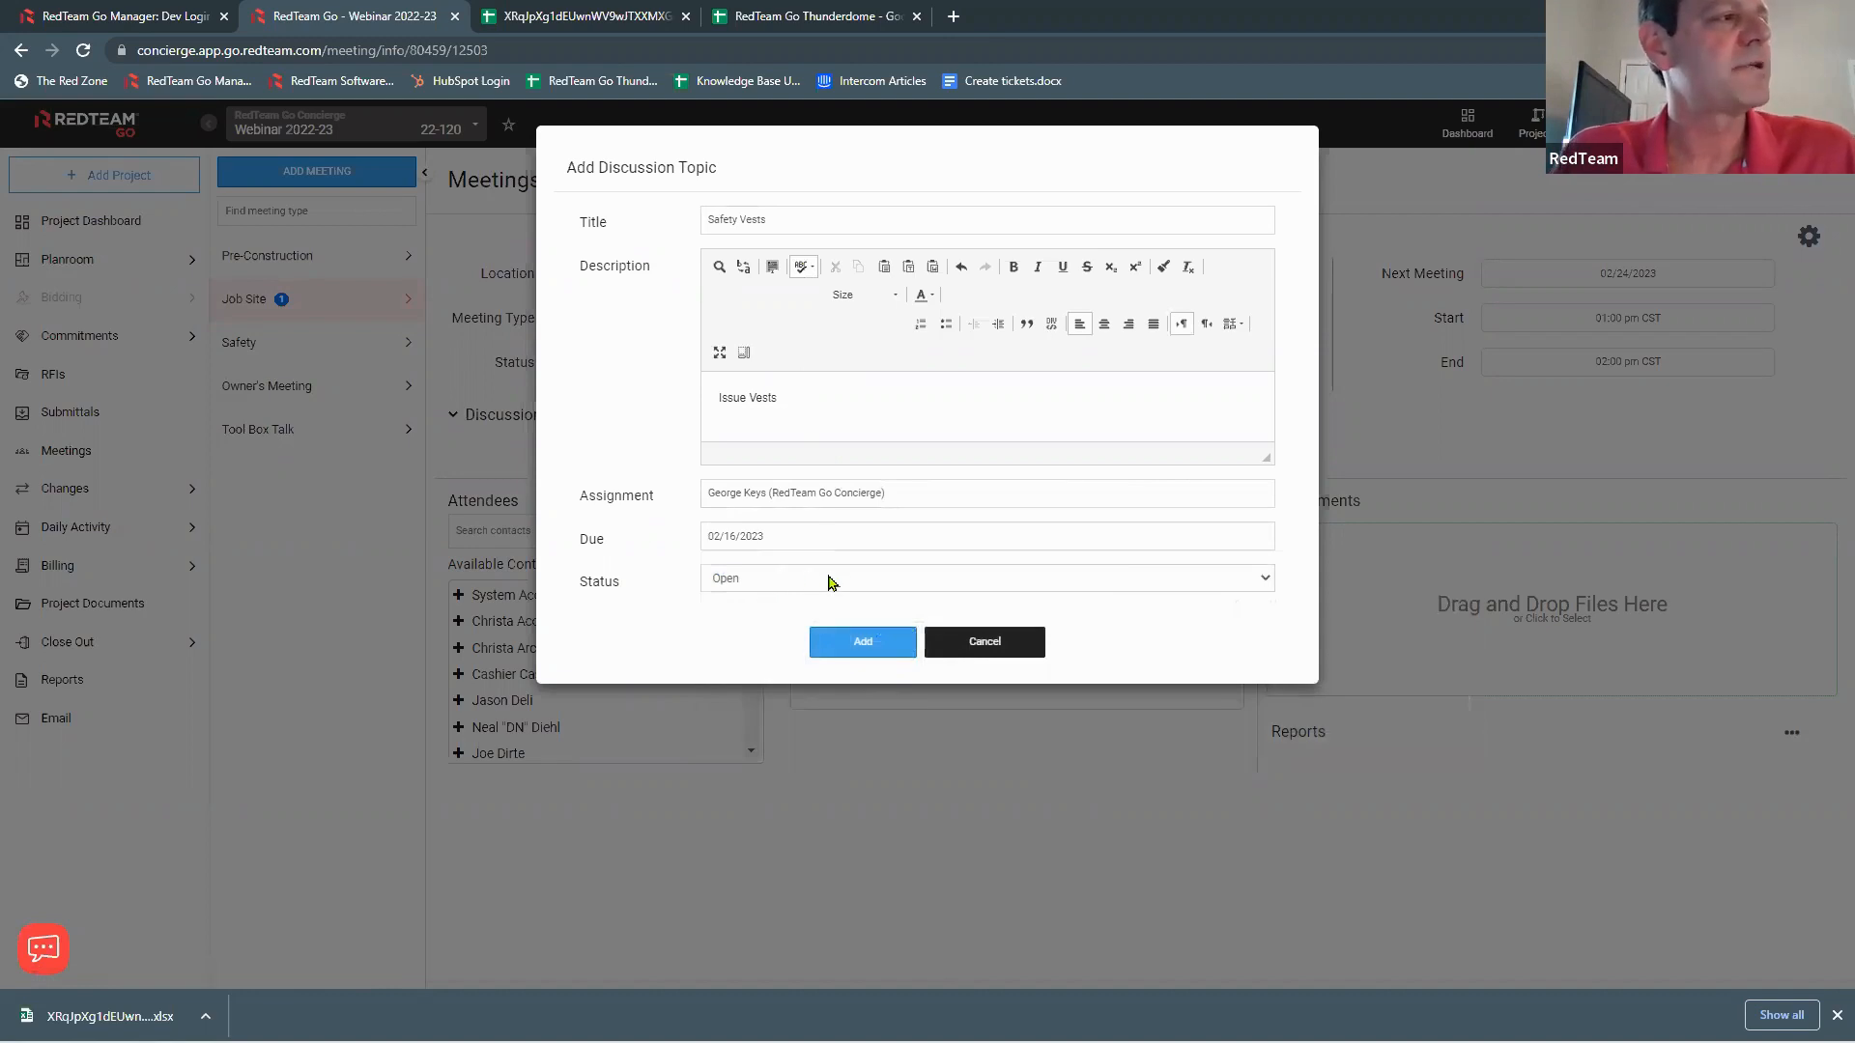
click(882, 652)
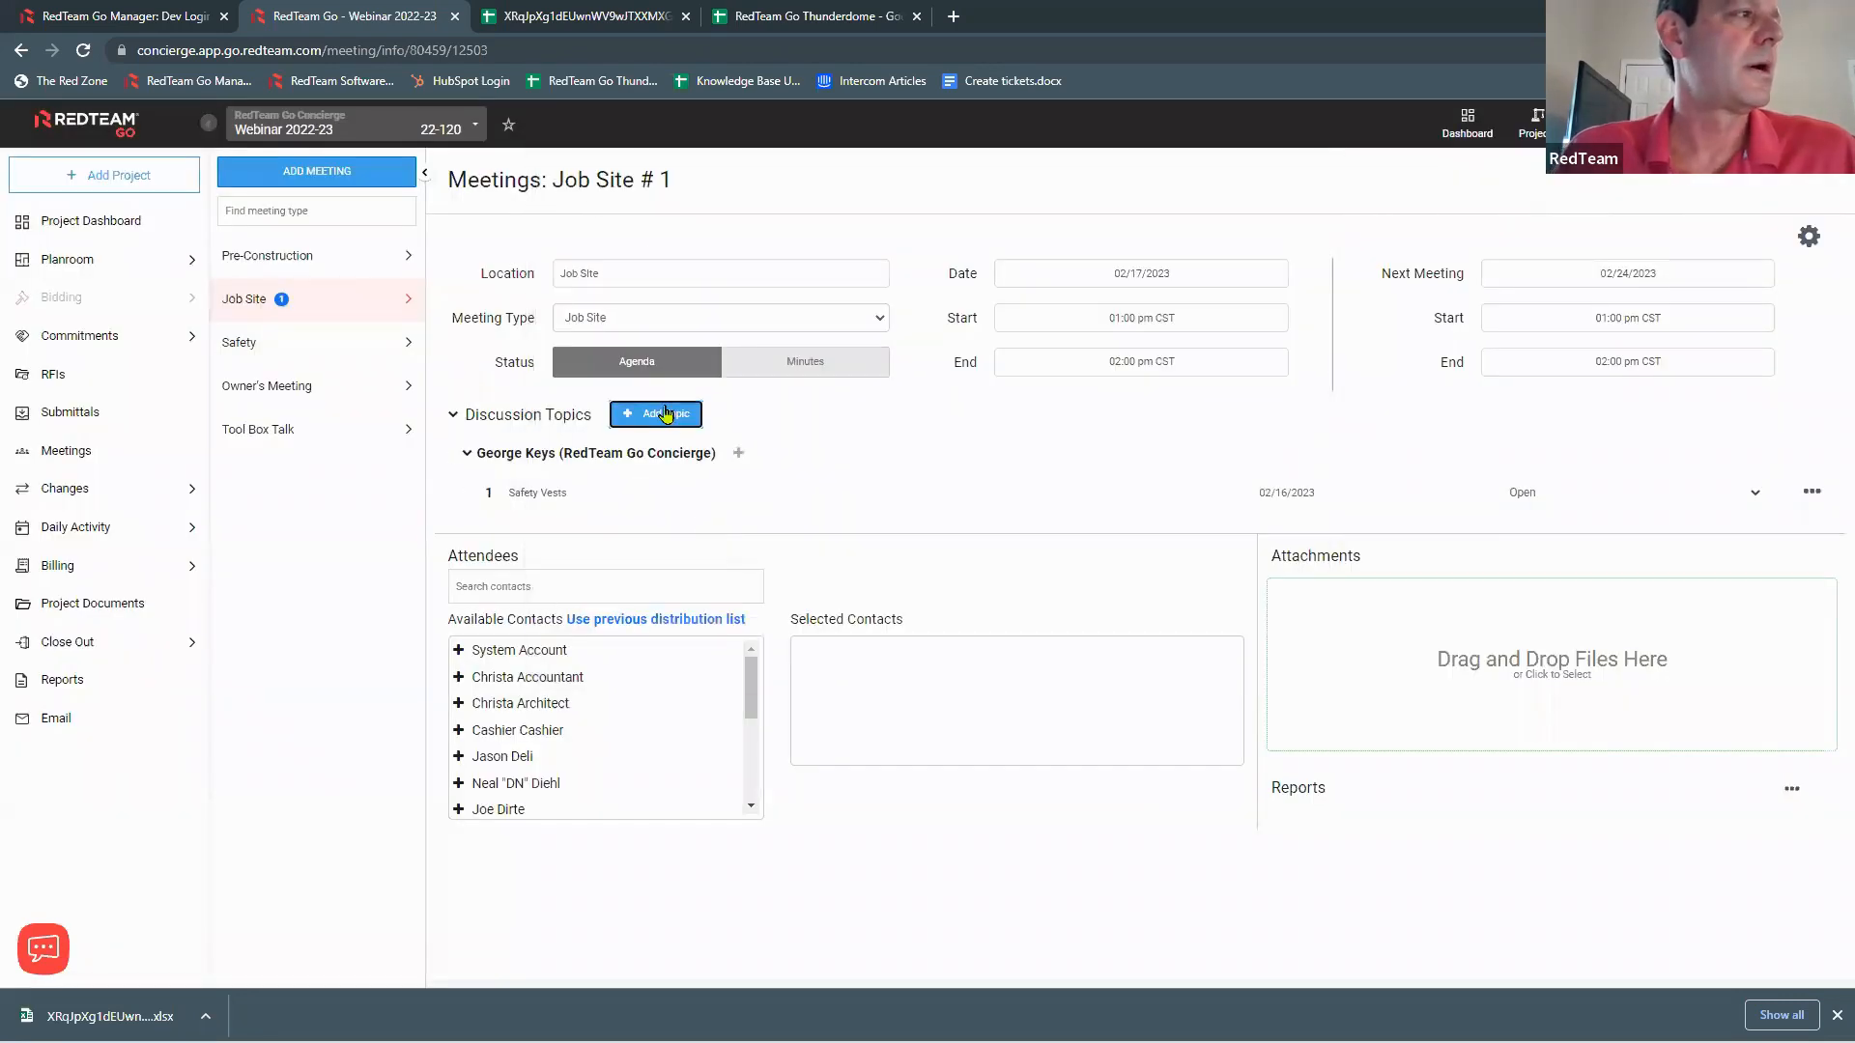
Step: Add the discussion topic "Issue Hard Hats" with description "Issue PPE", assigned to the same RedTeam Go Concierge contact, due 02/17/2023
click(665, 413)
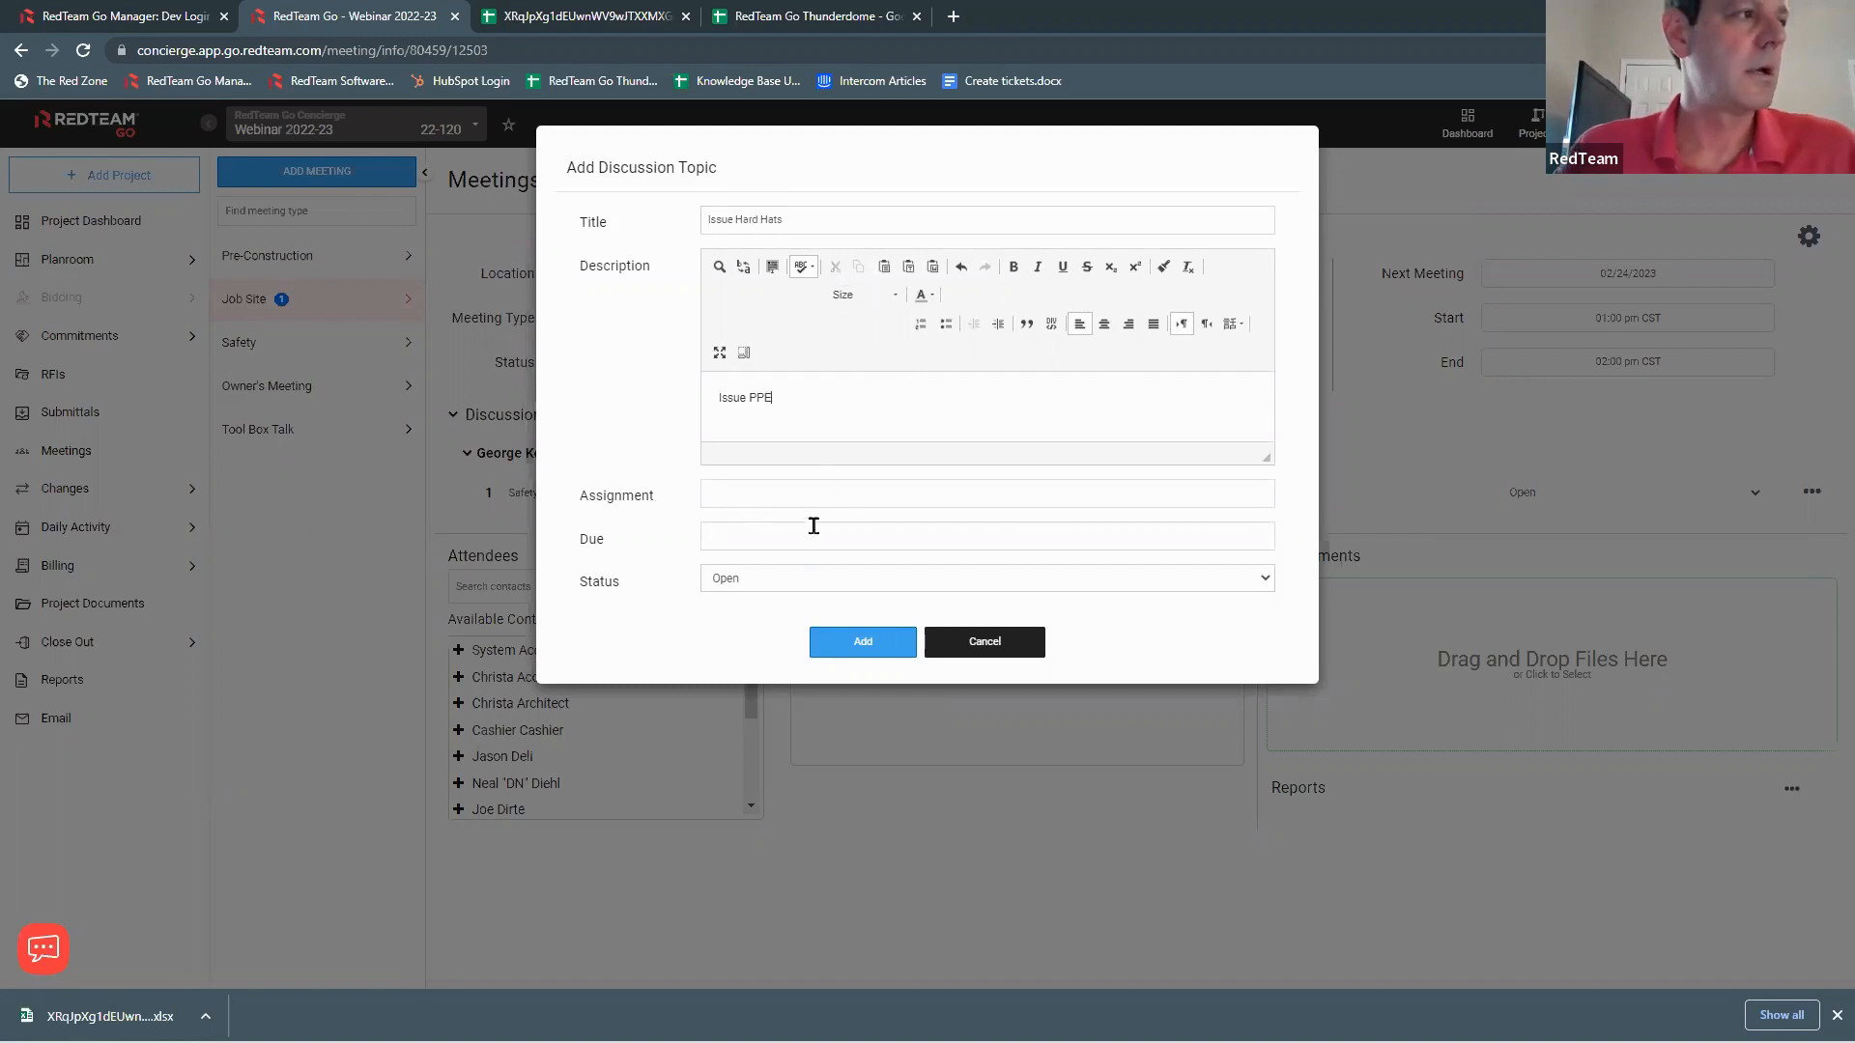
click(821, 492)
text(george)
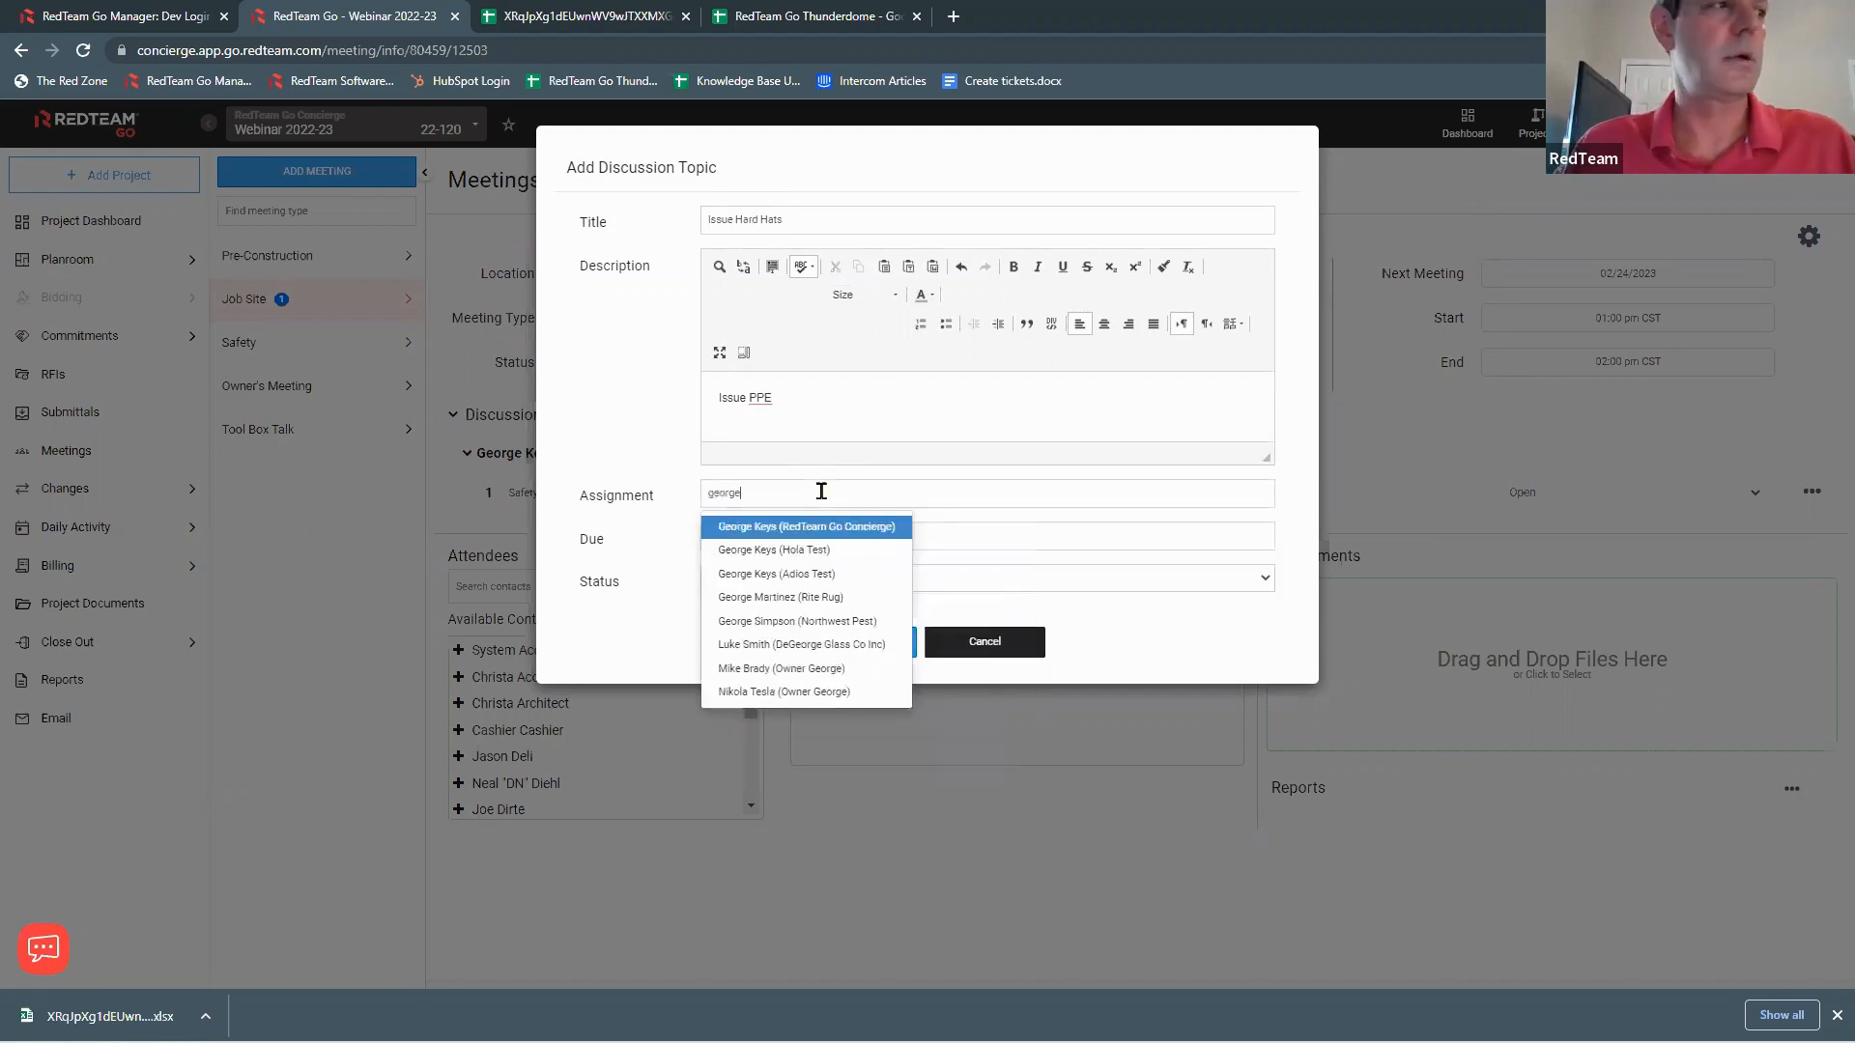
click(800, 530)
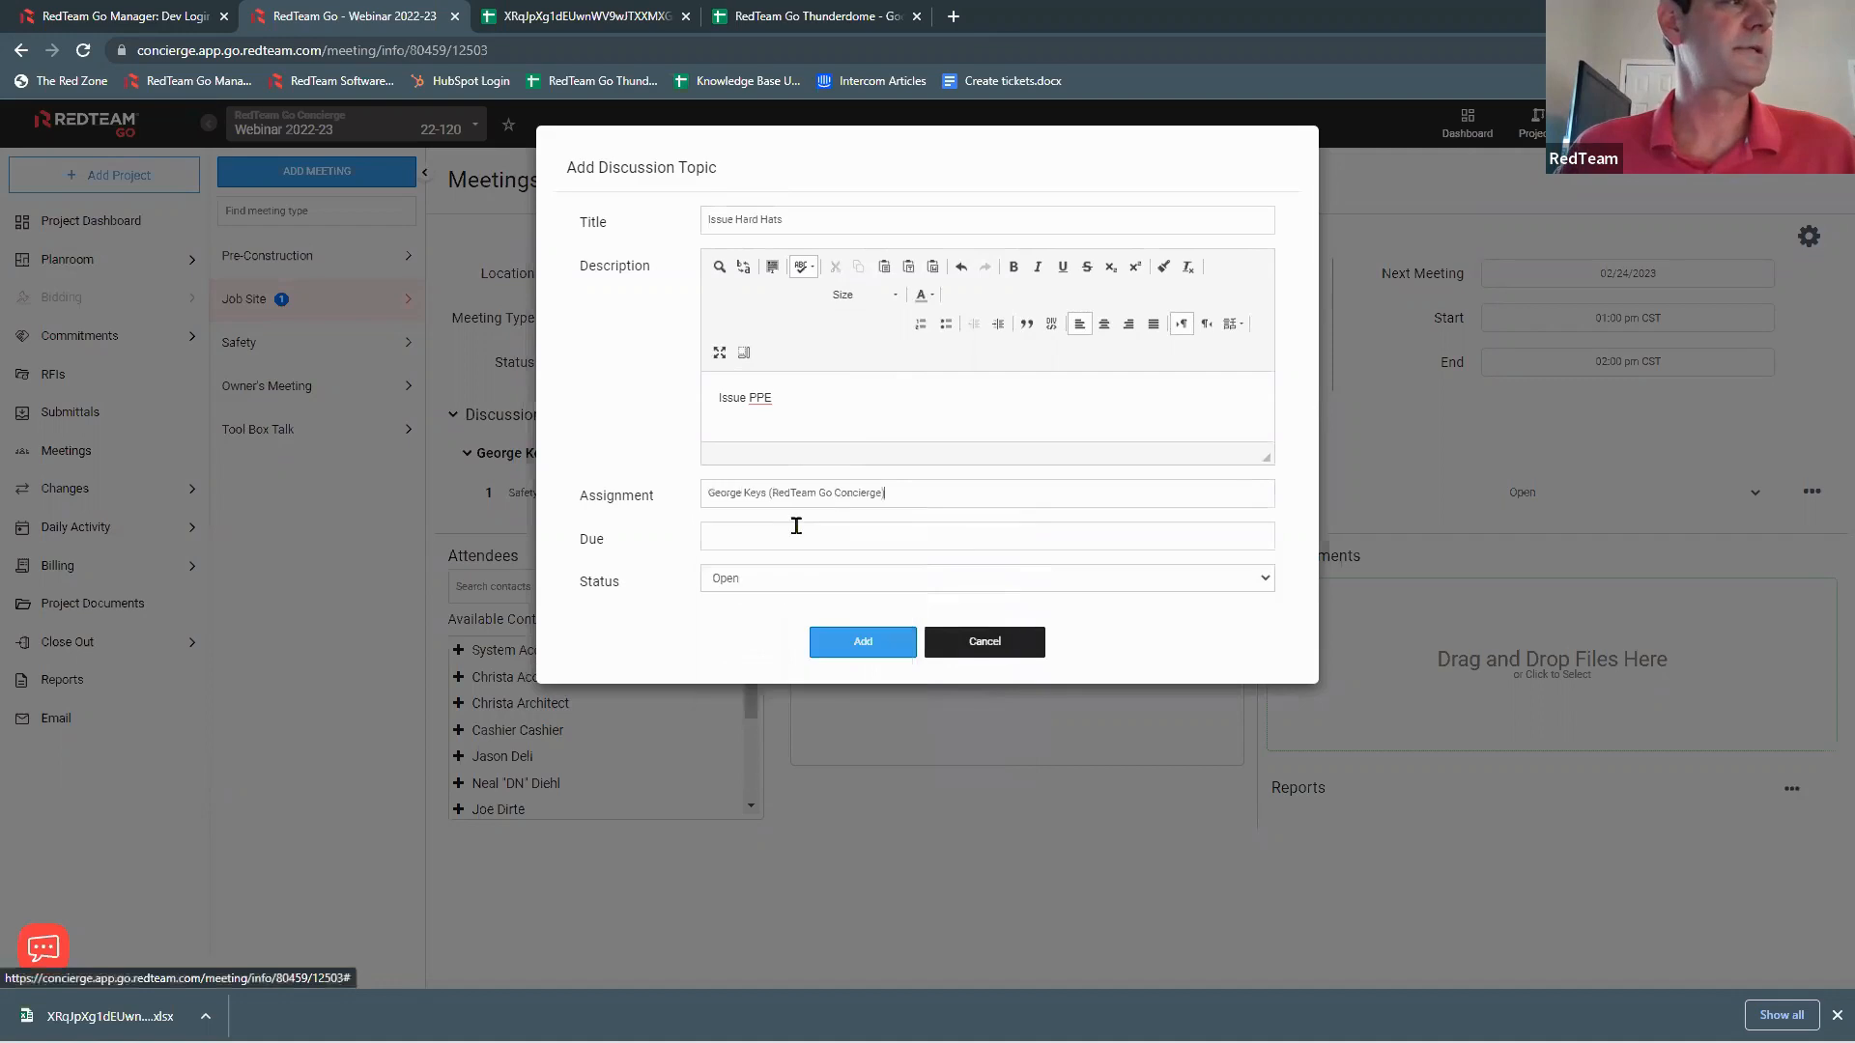
click(746, 536)
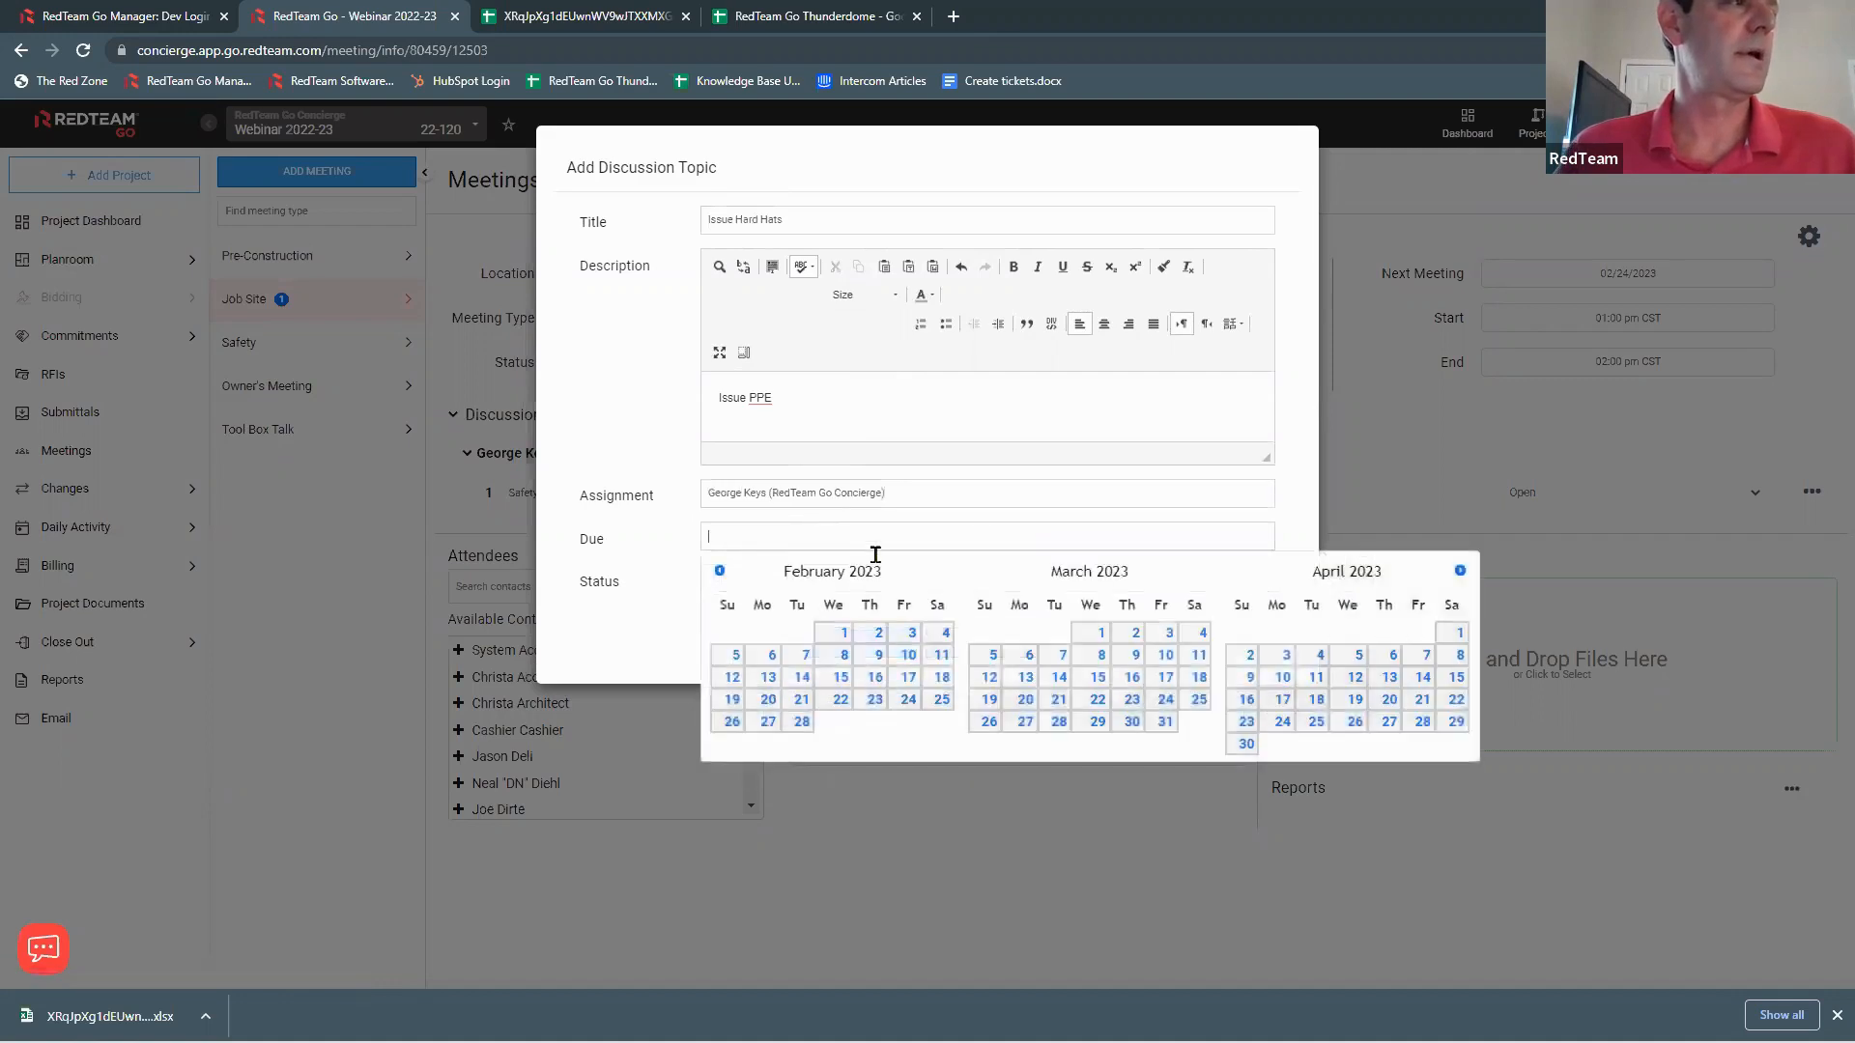
click(906, 686)
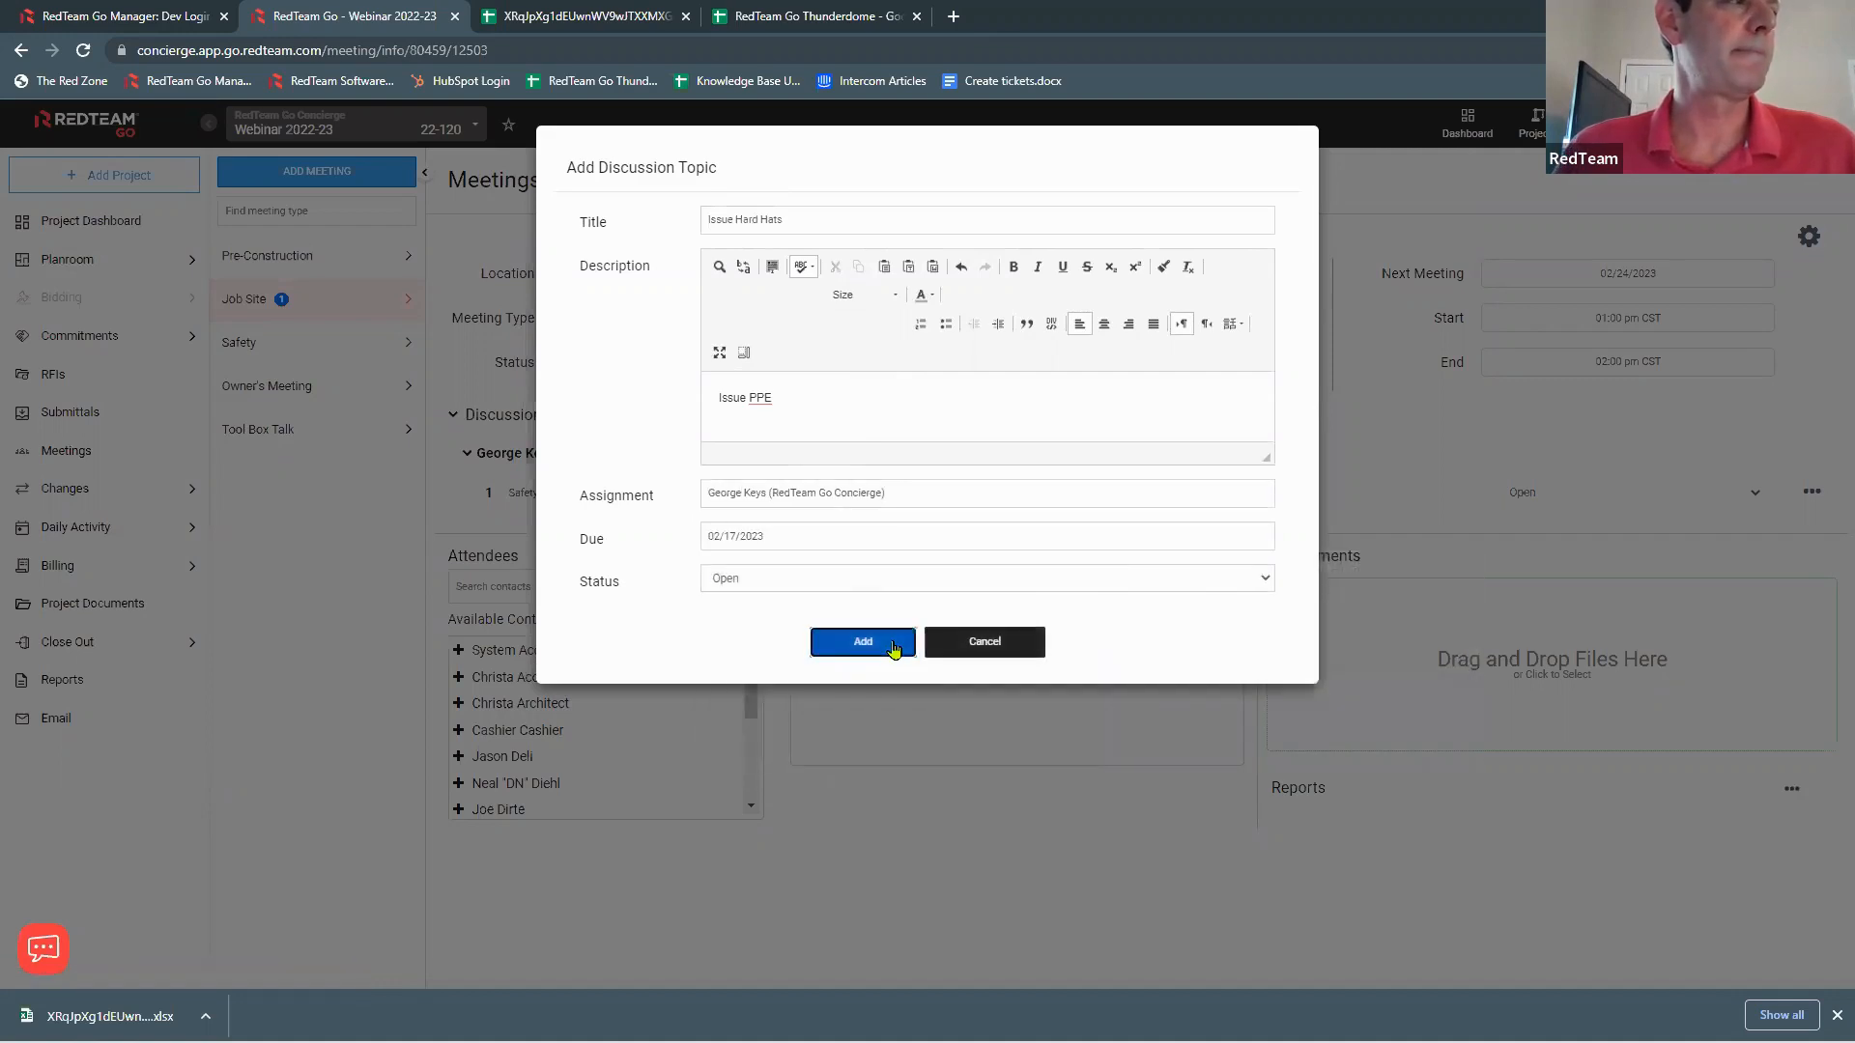
click(894, 645)
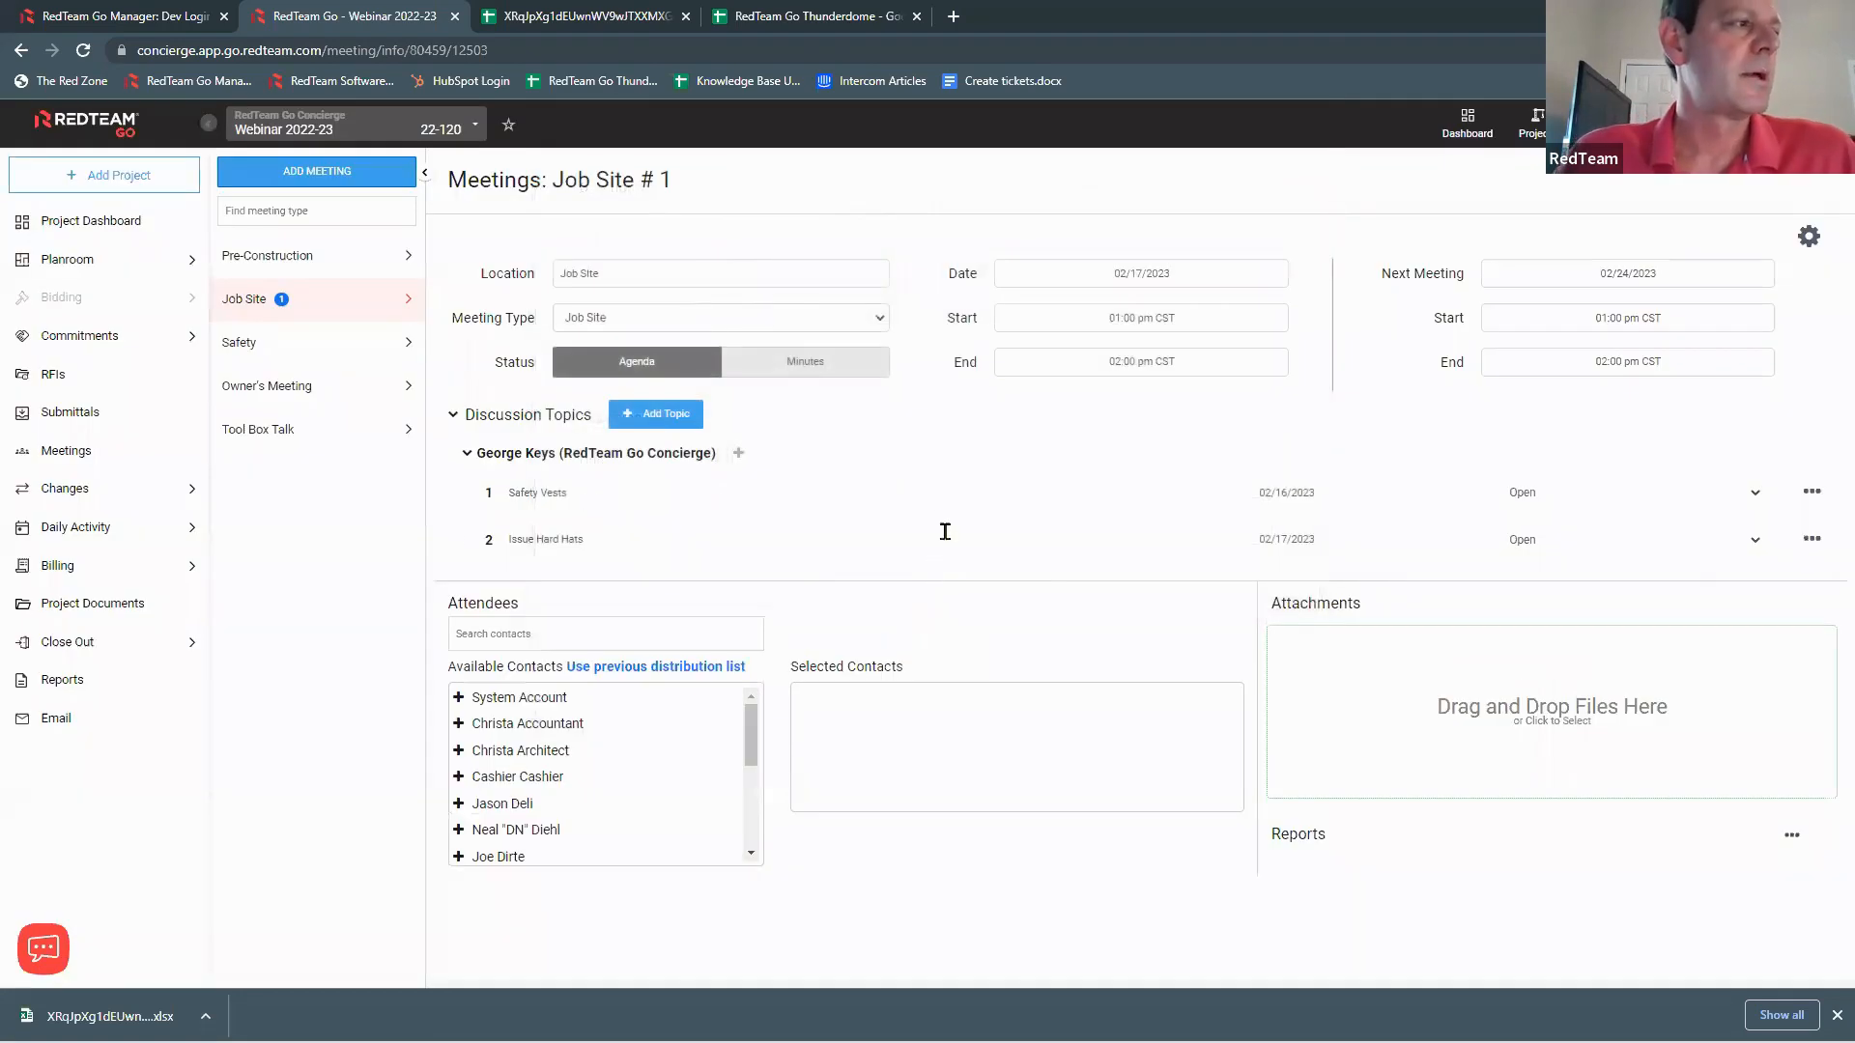
Step: Add System Account, the architect contact and one further available contact as attendees of the Job Site meeting
scroll(585, 703, down, 3)
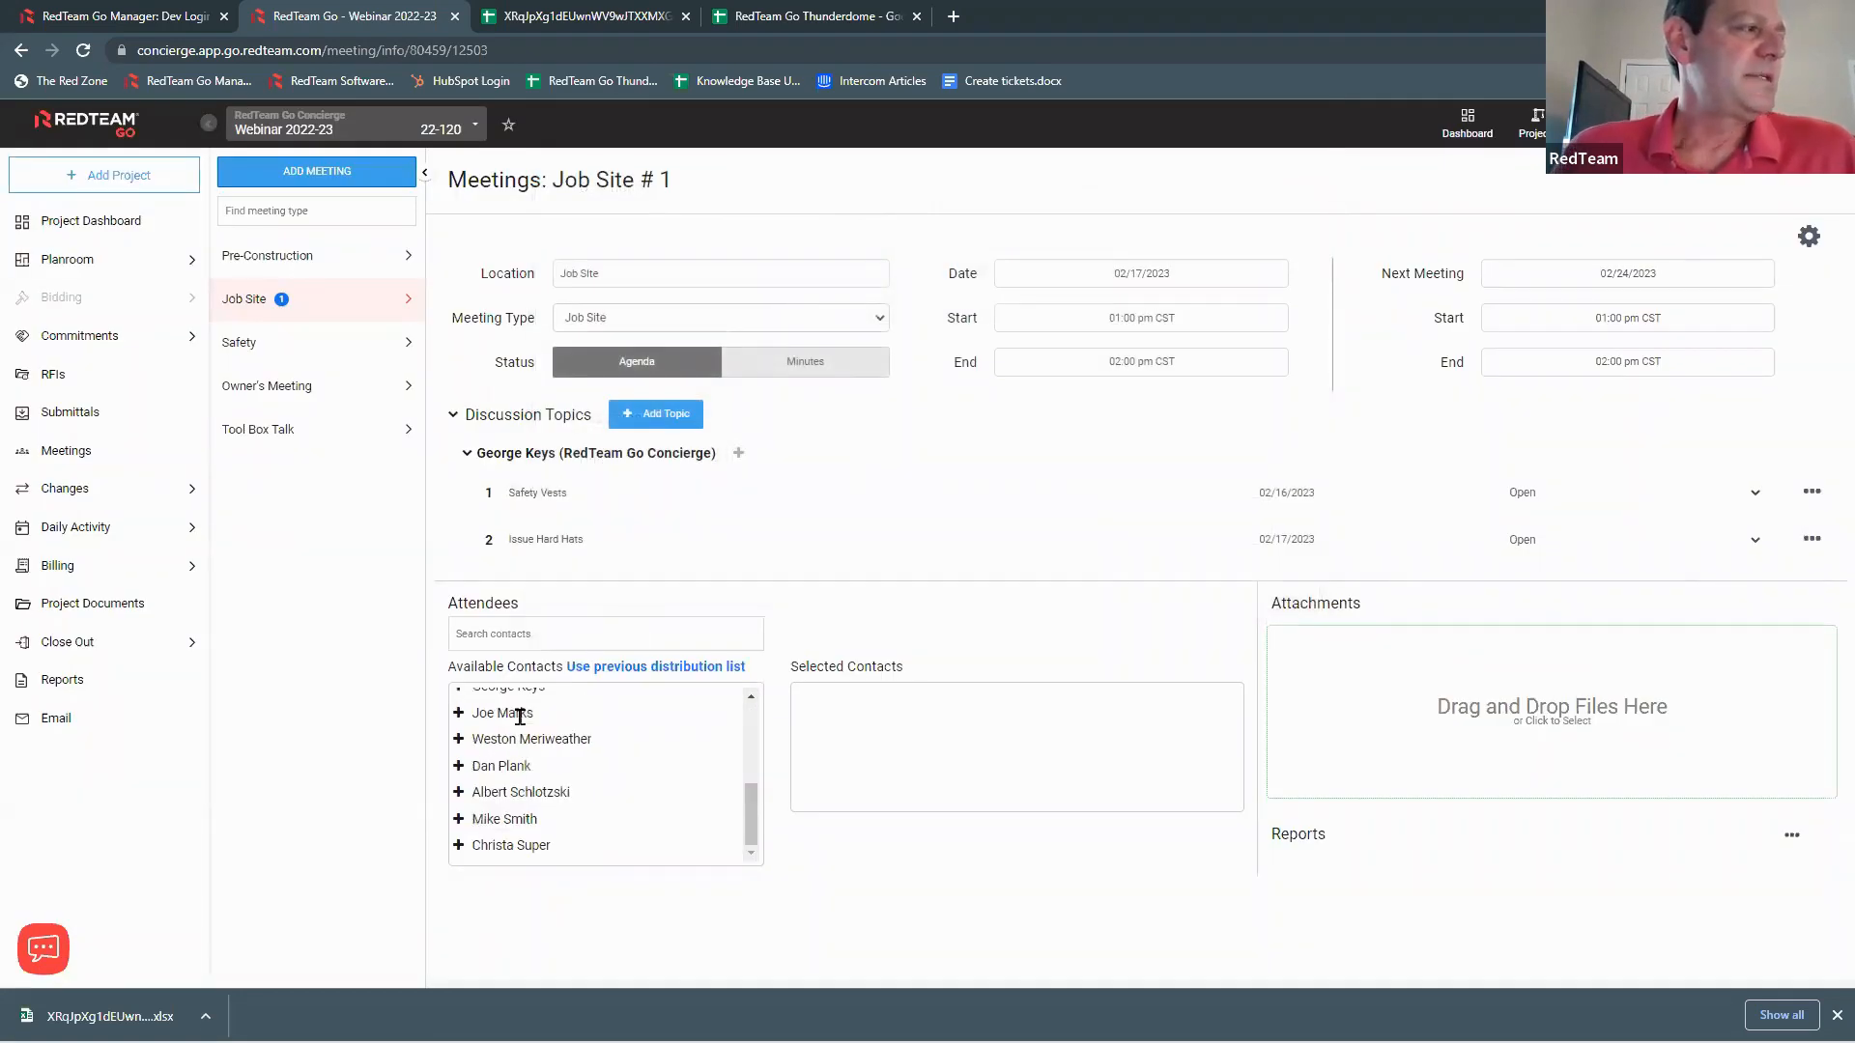
scroll(512, 734, up, 3)
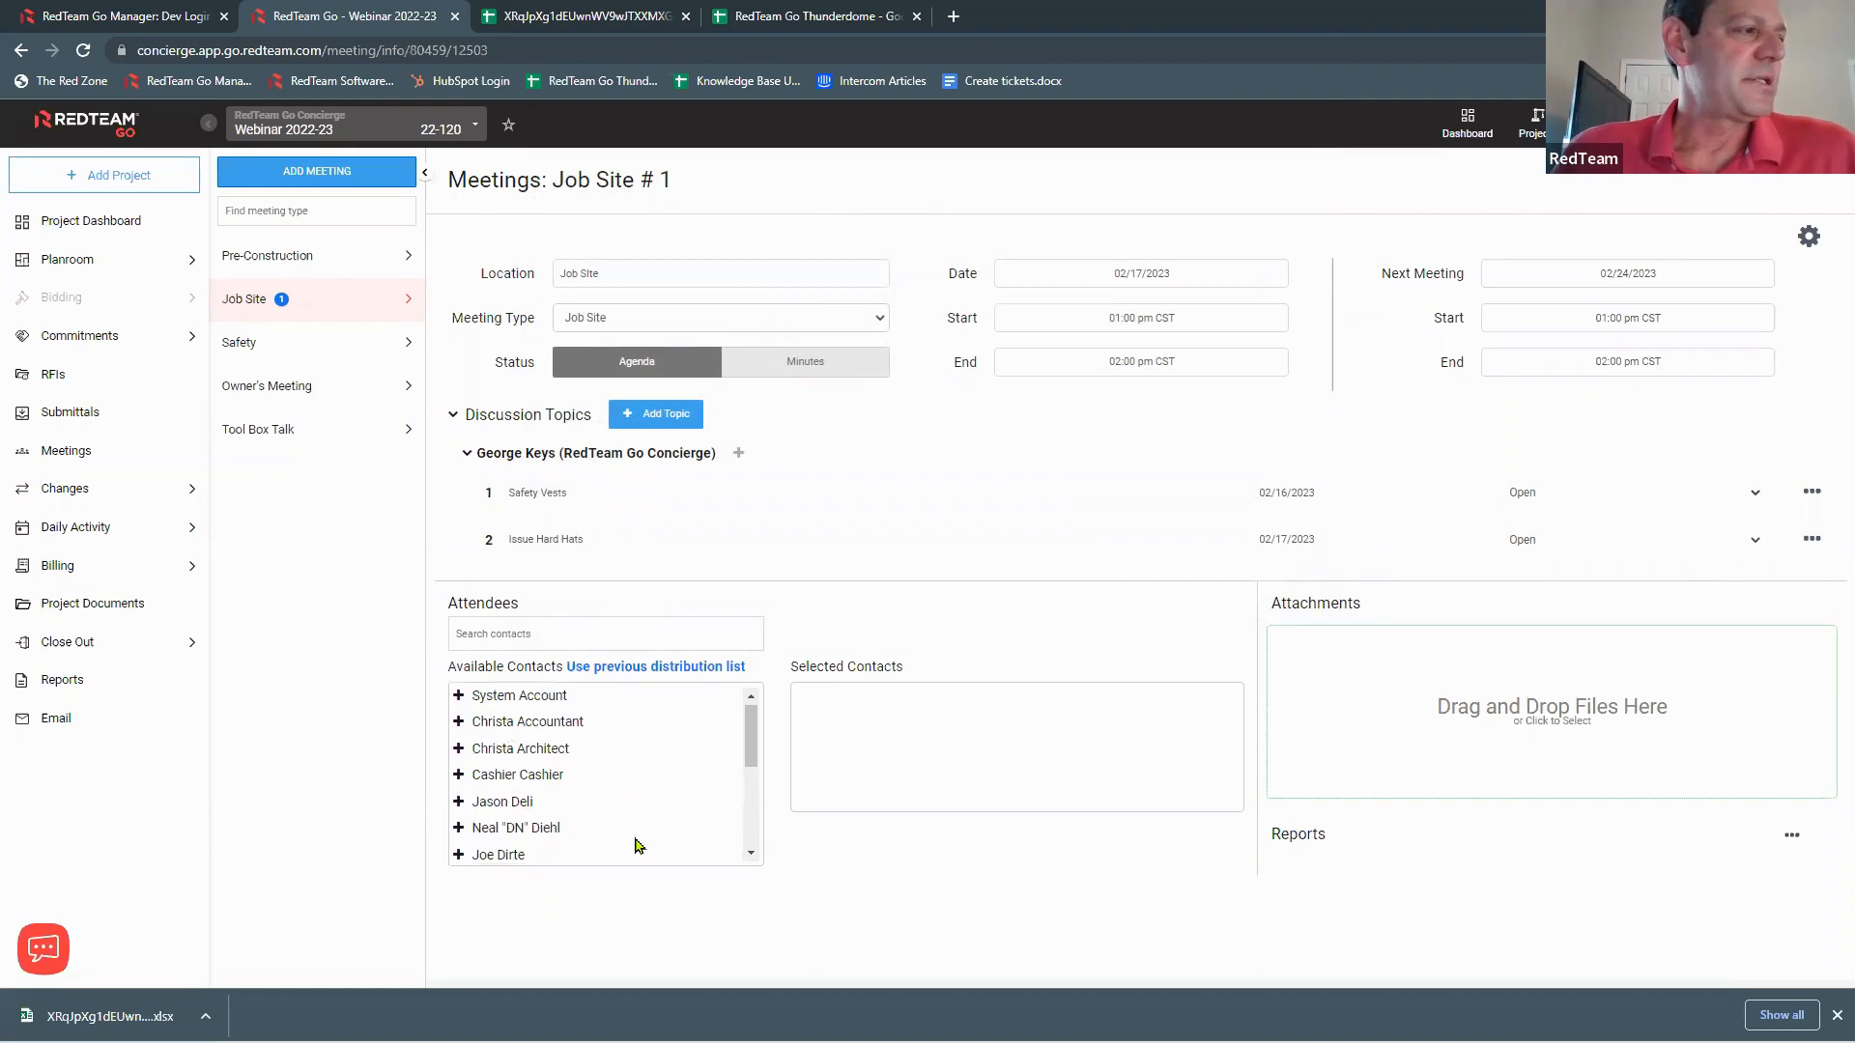
scroll(637, 846, down, 5)
scroll(636, 846, up, 5)
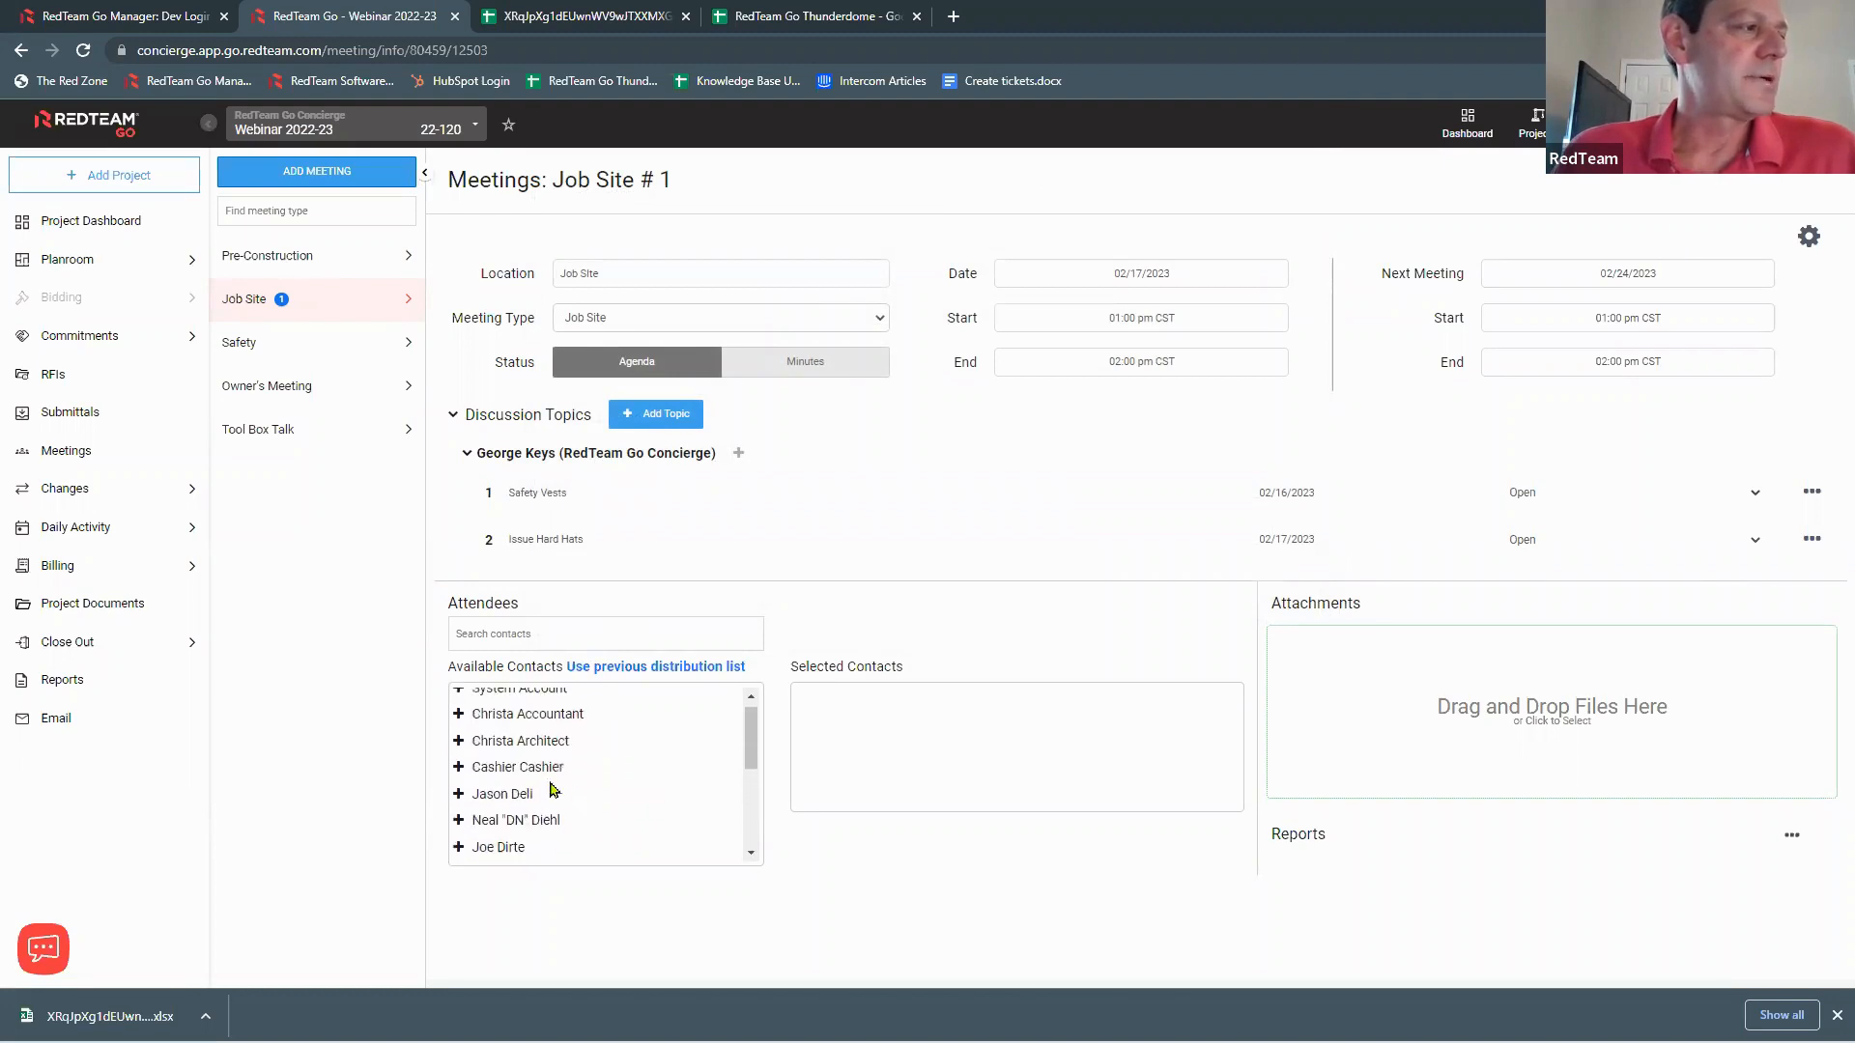
scroll(475, 757, up, 1)
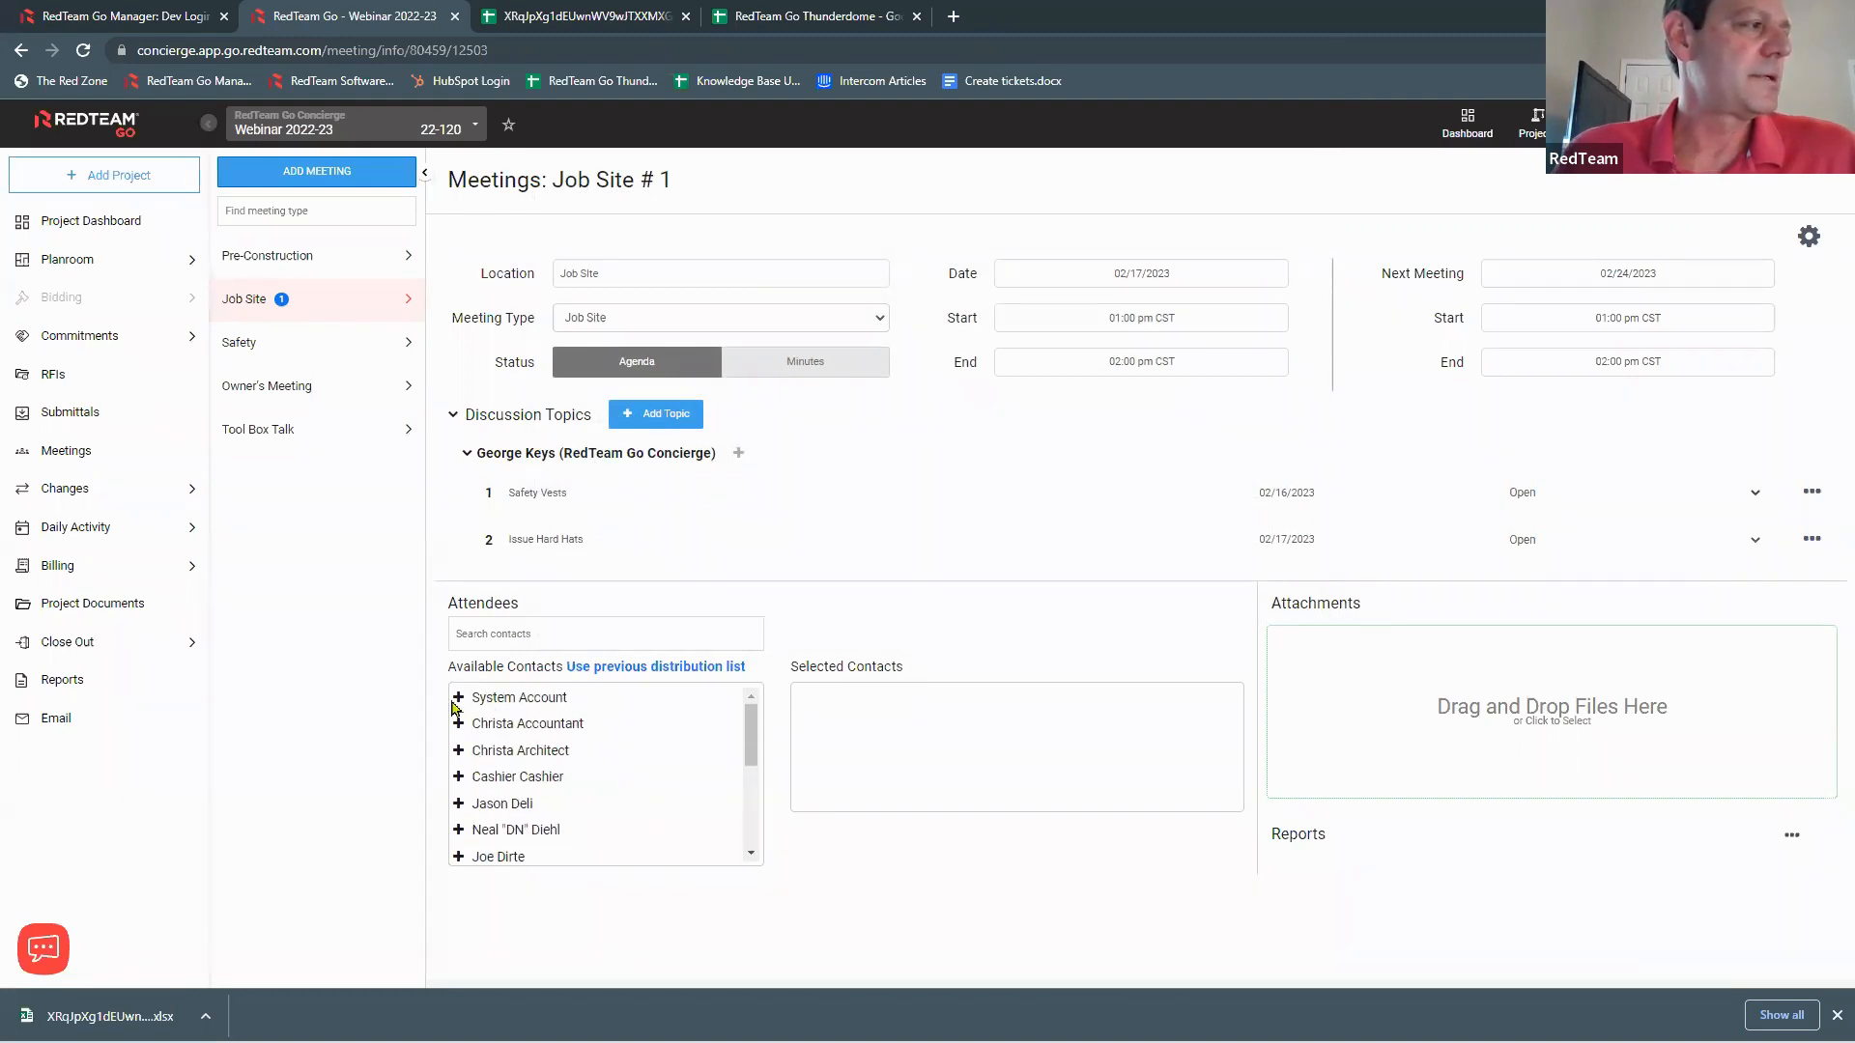
click(458, 697)
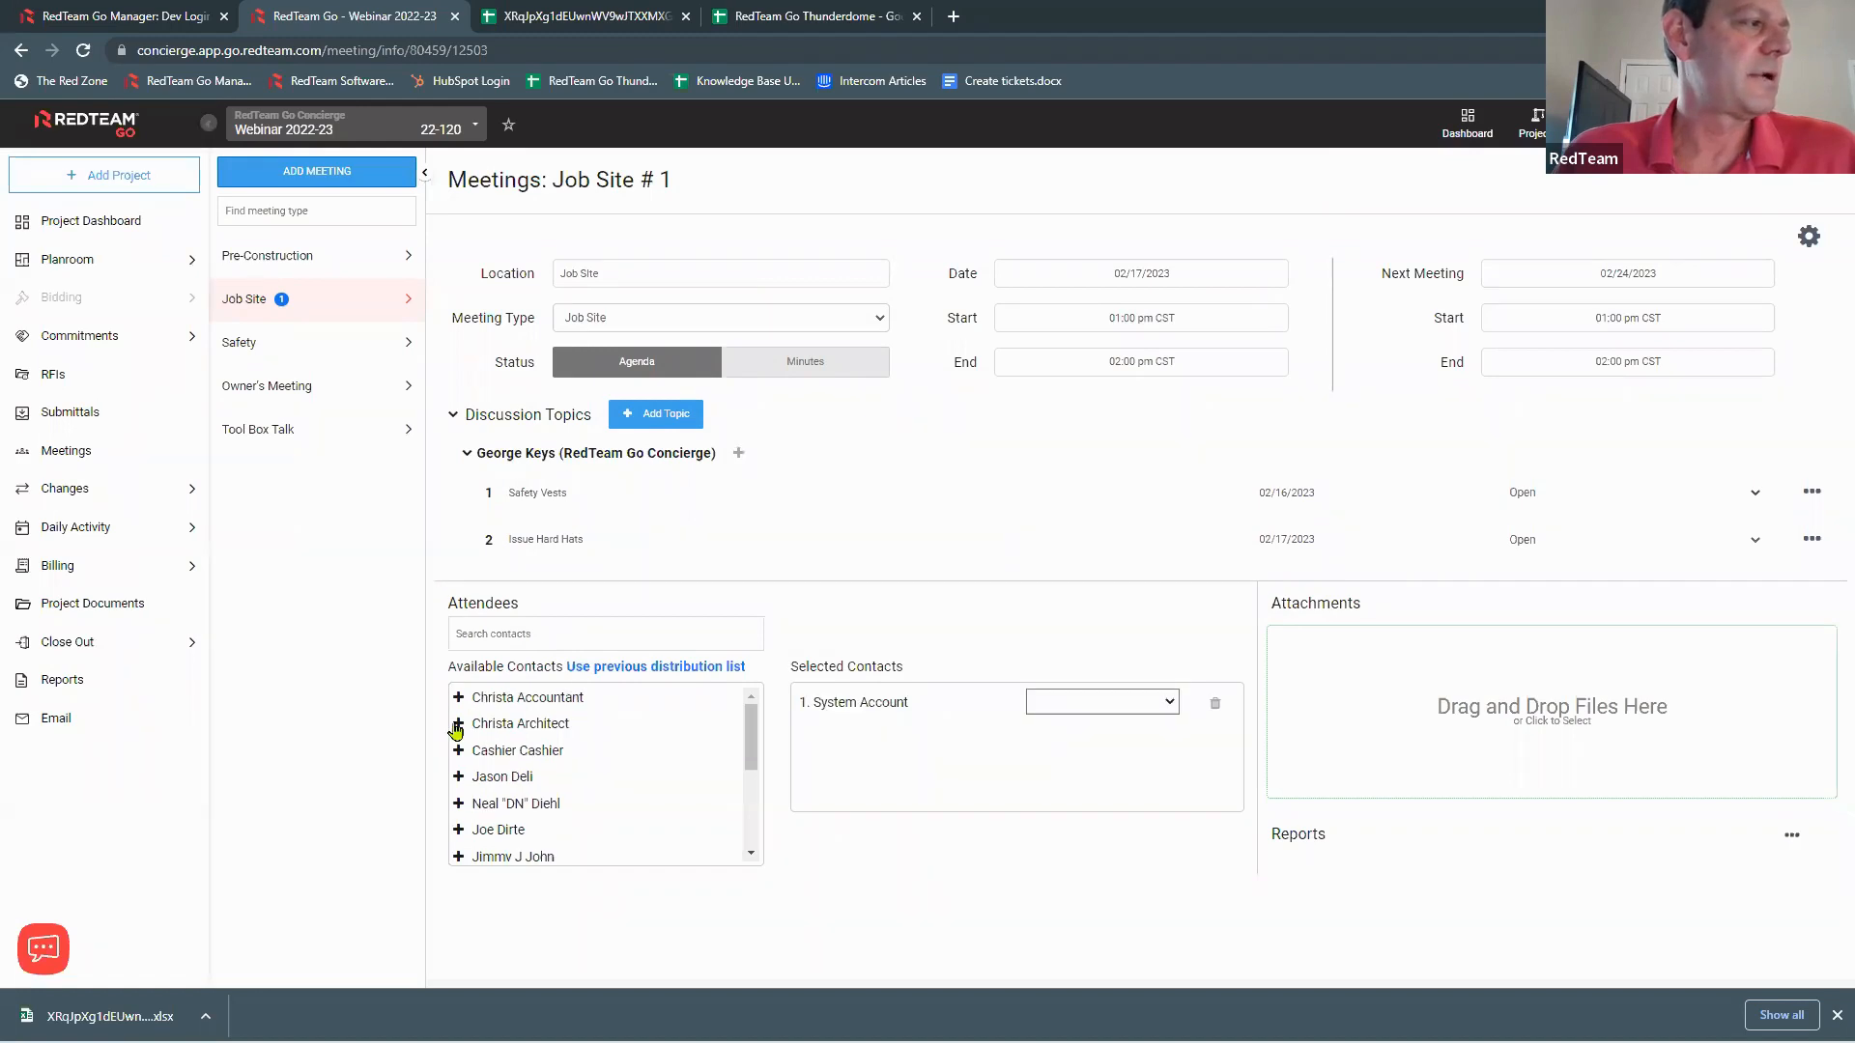
click(458, 724)
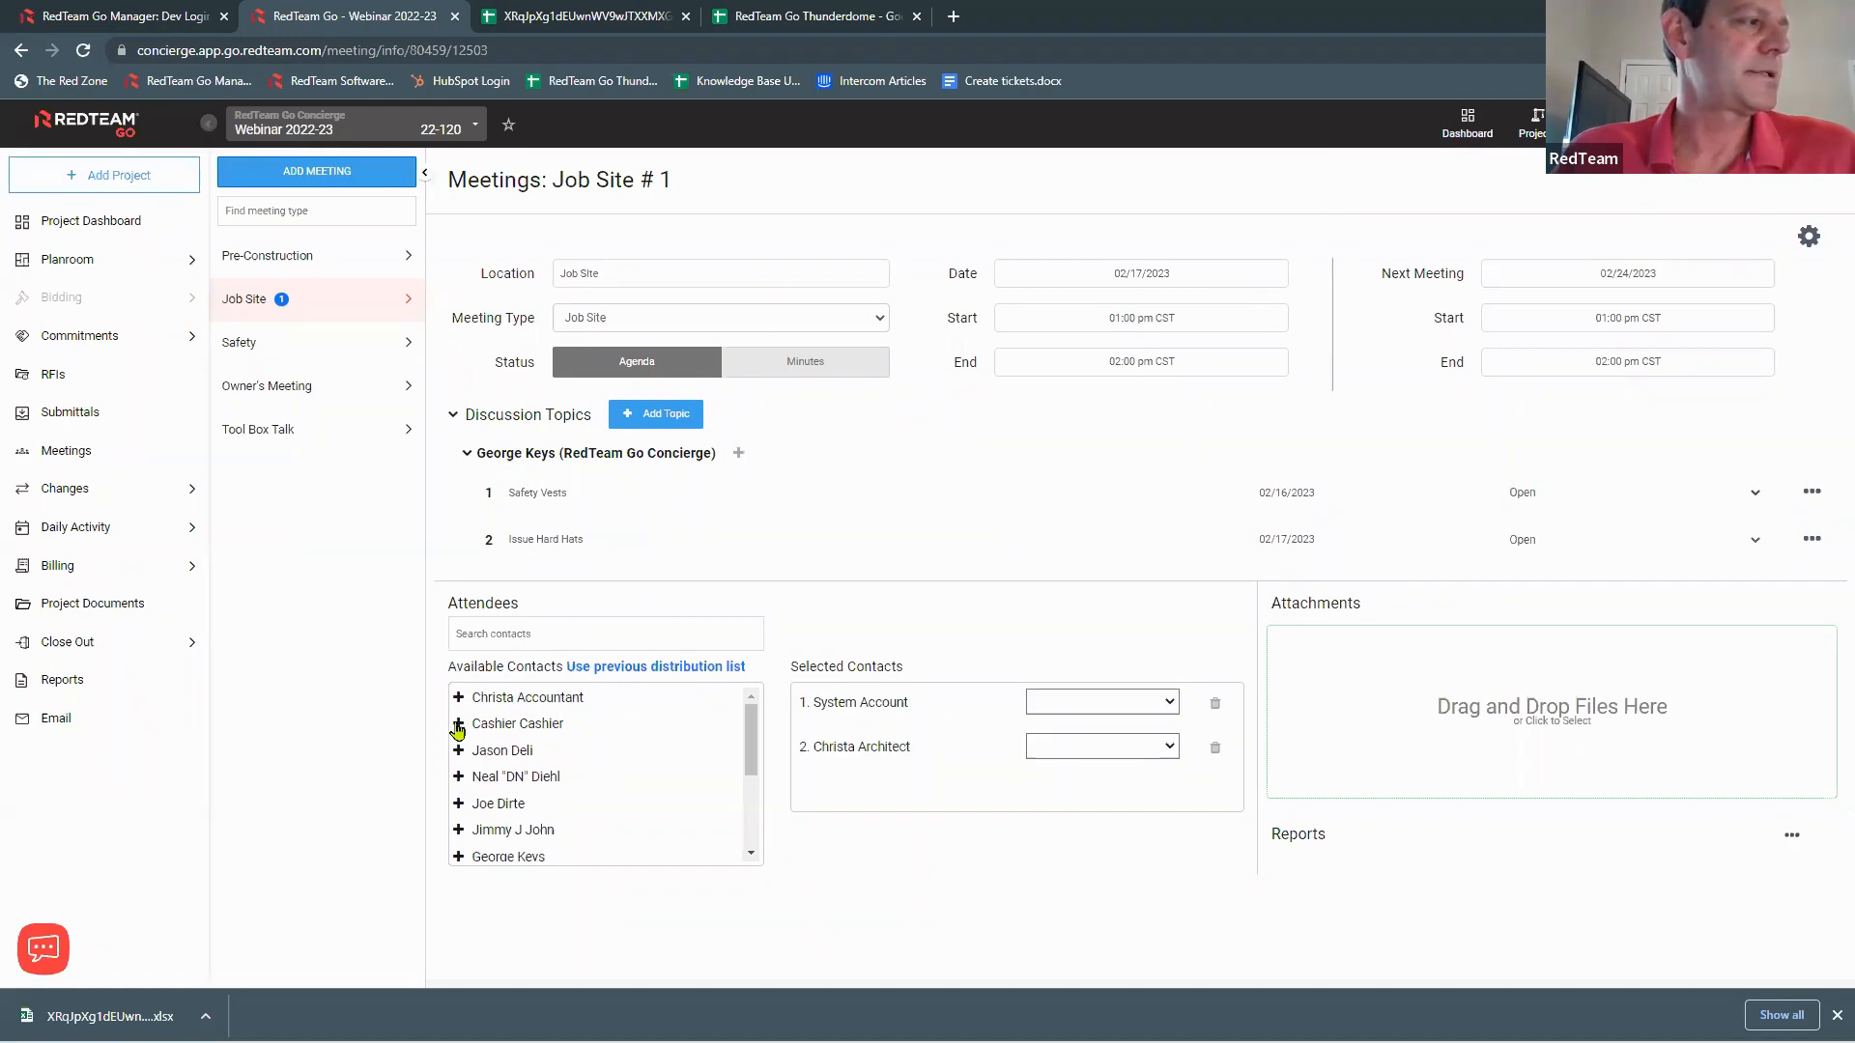
click(459, 805)
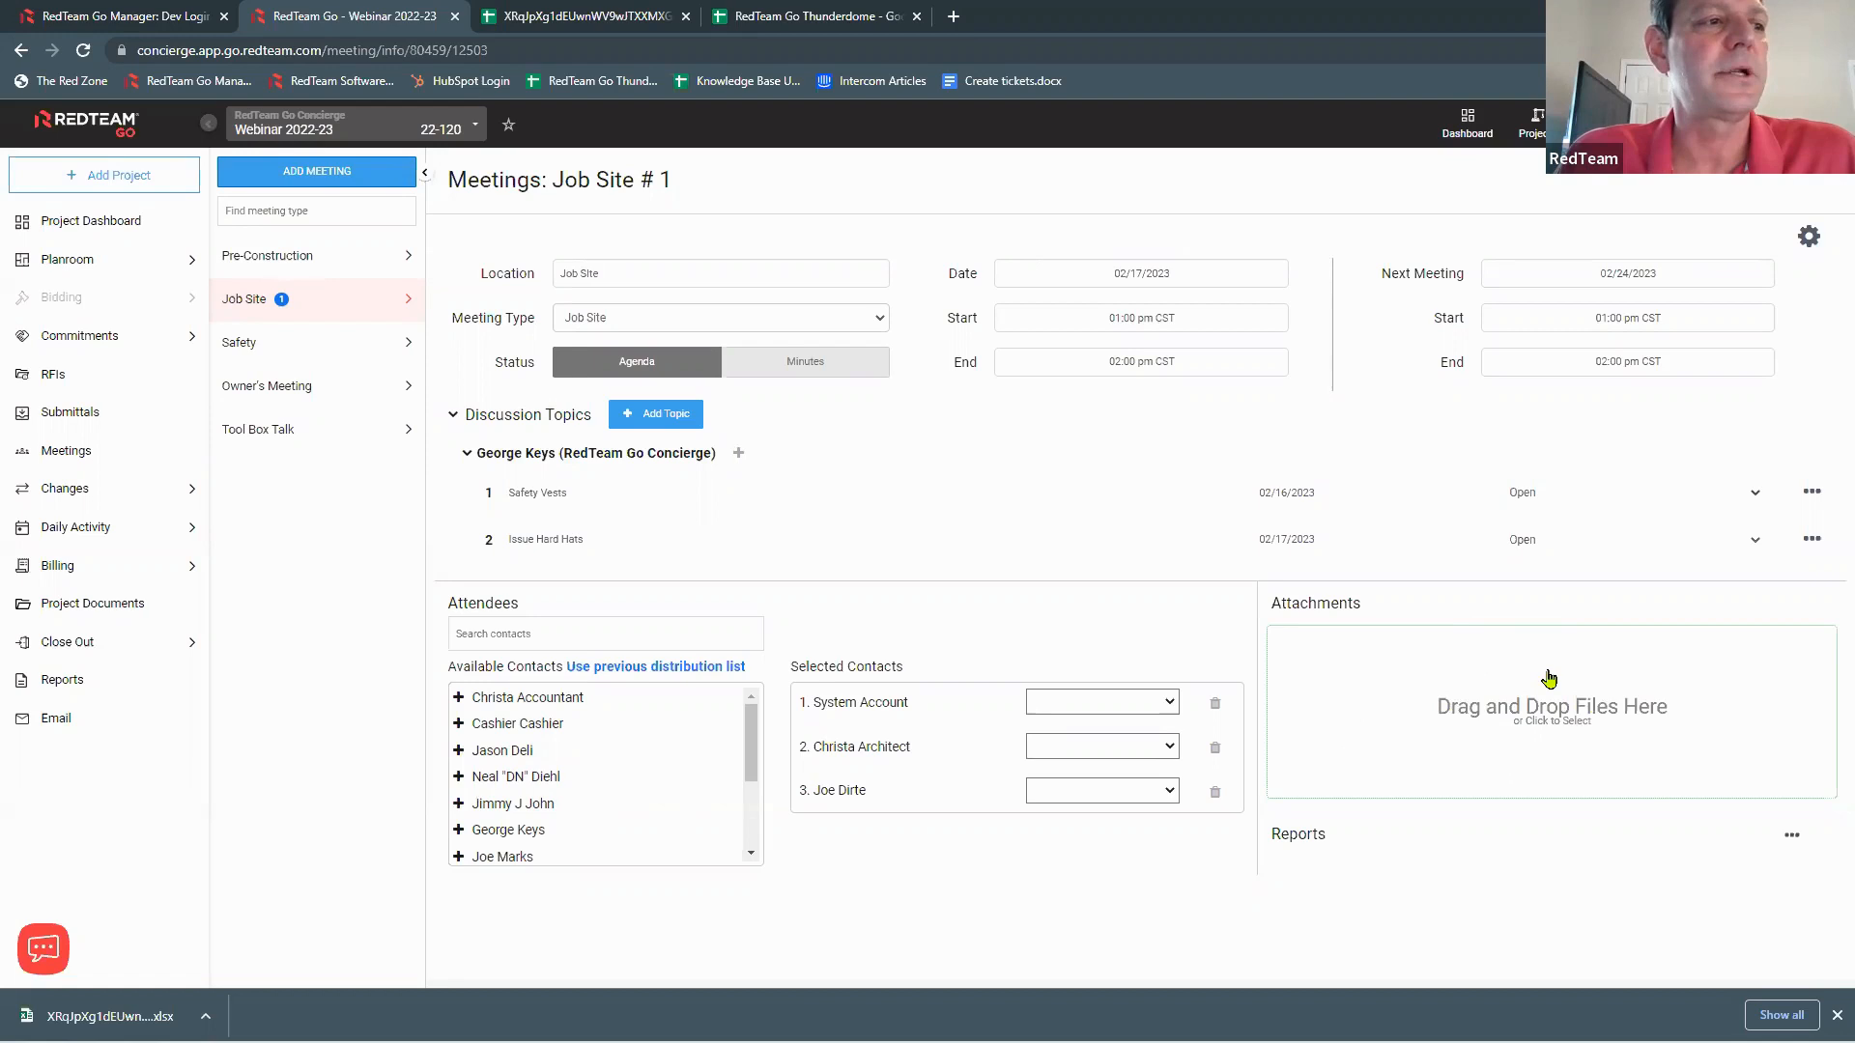
Step: Attach the Accepted Alternates Report, Bid Invitation Detail Report and PCO Log to the Job Site meeting
click(1793, 837)
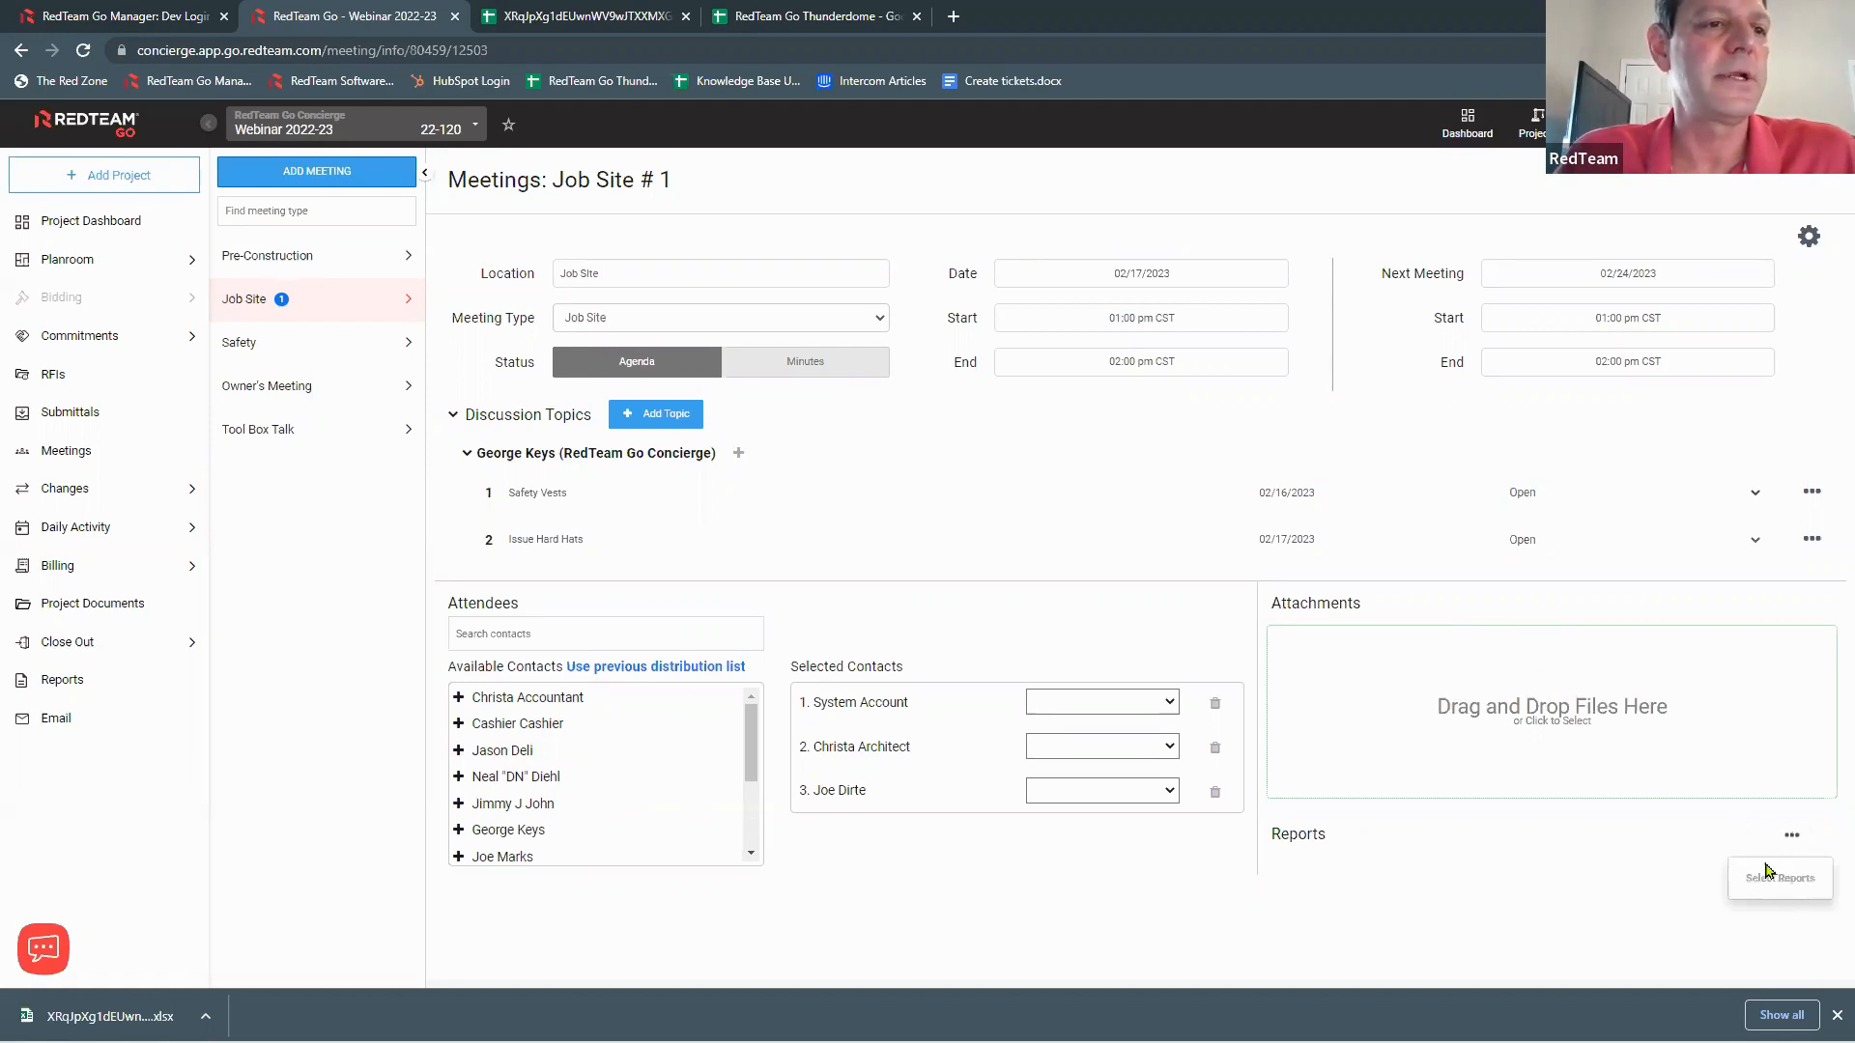
click(1768, 880)
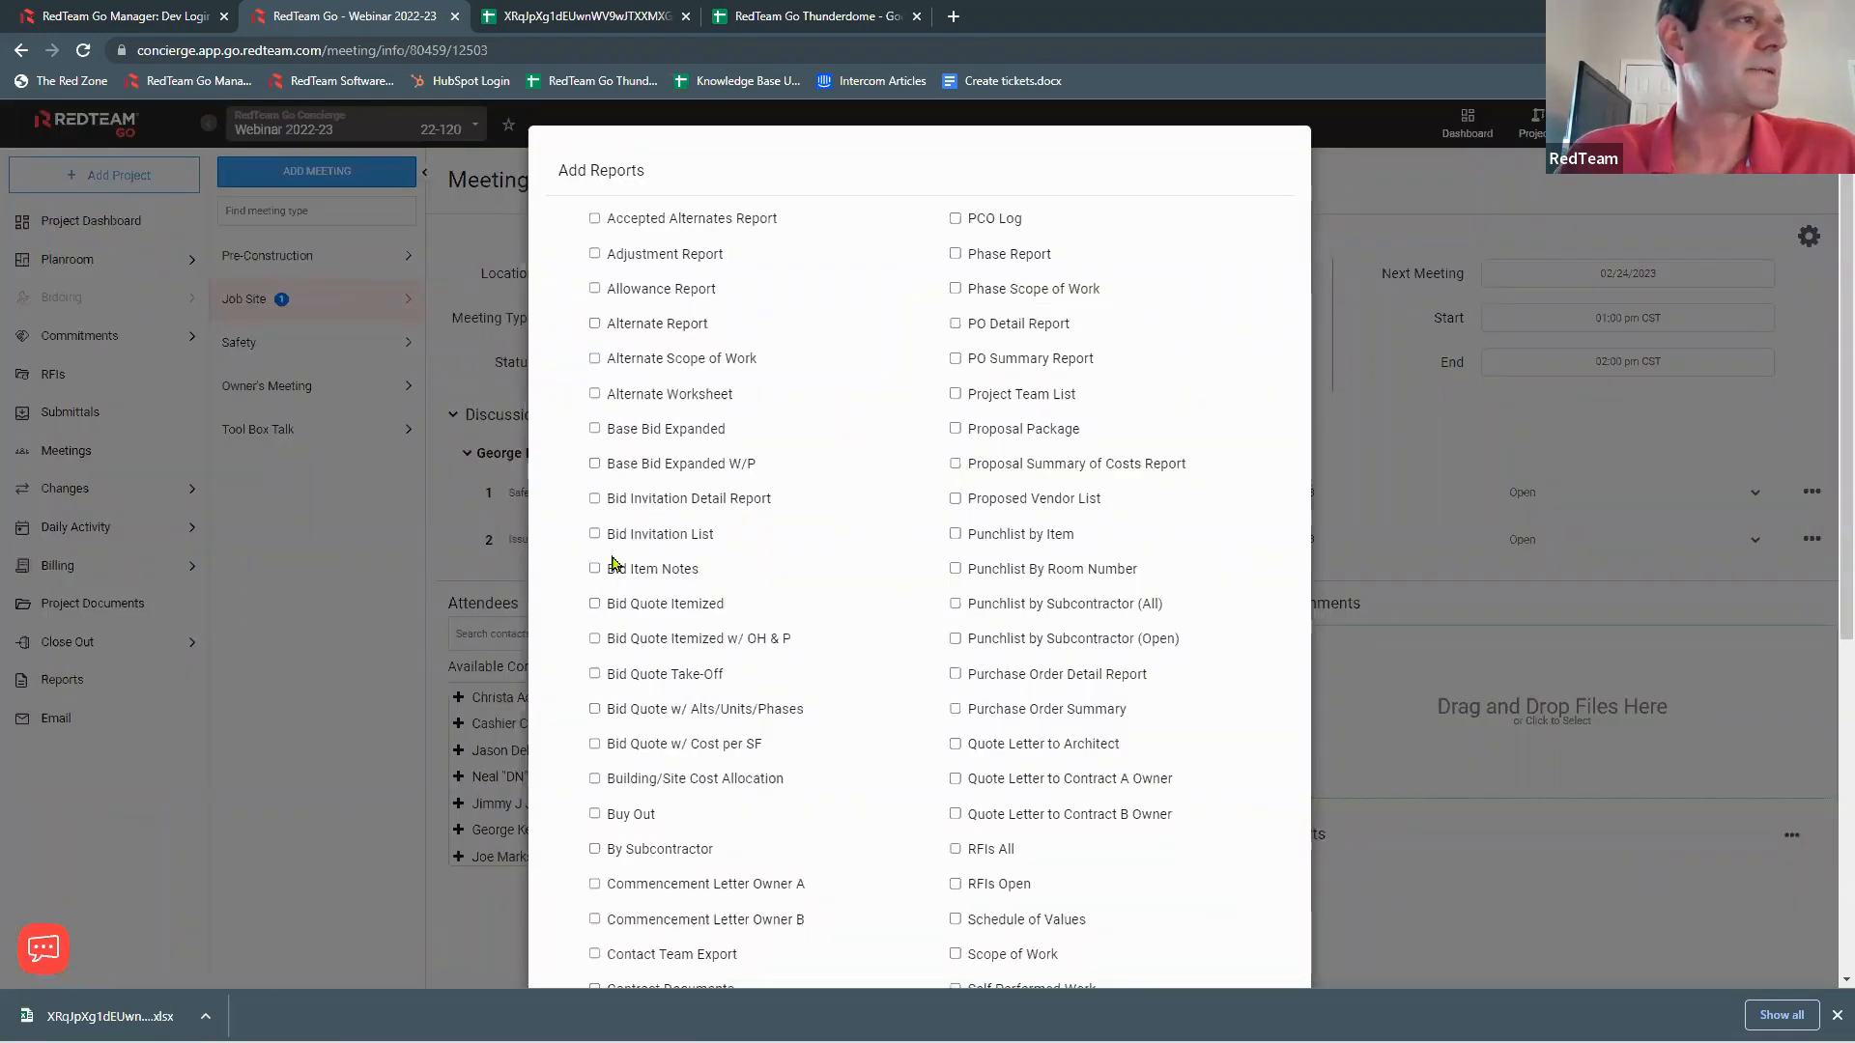
click(594, 220)
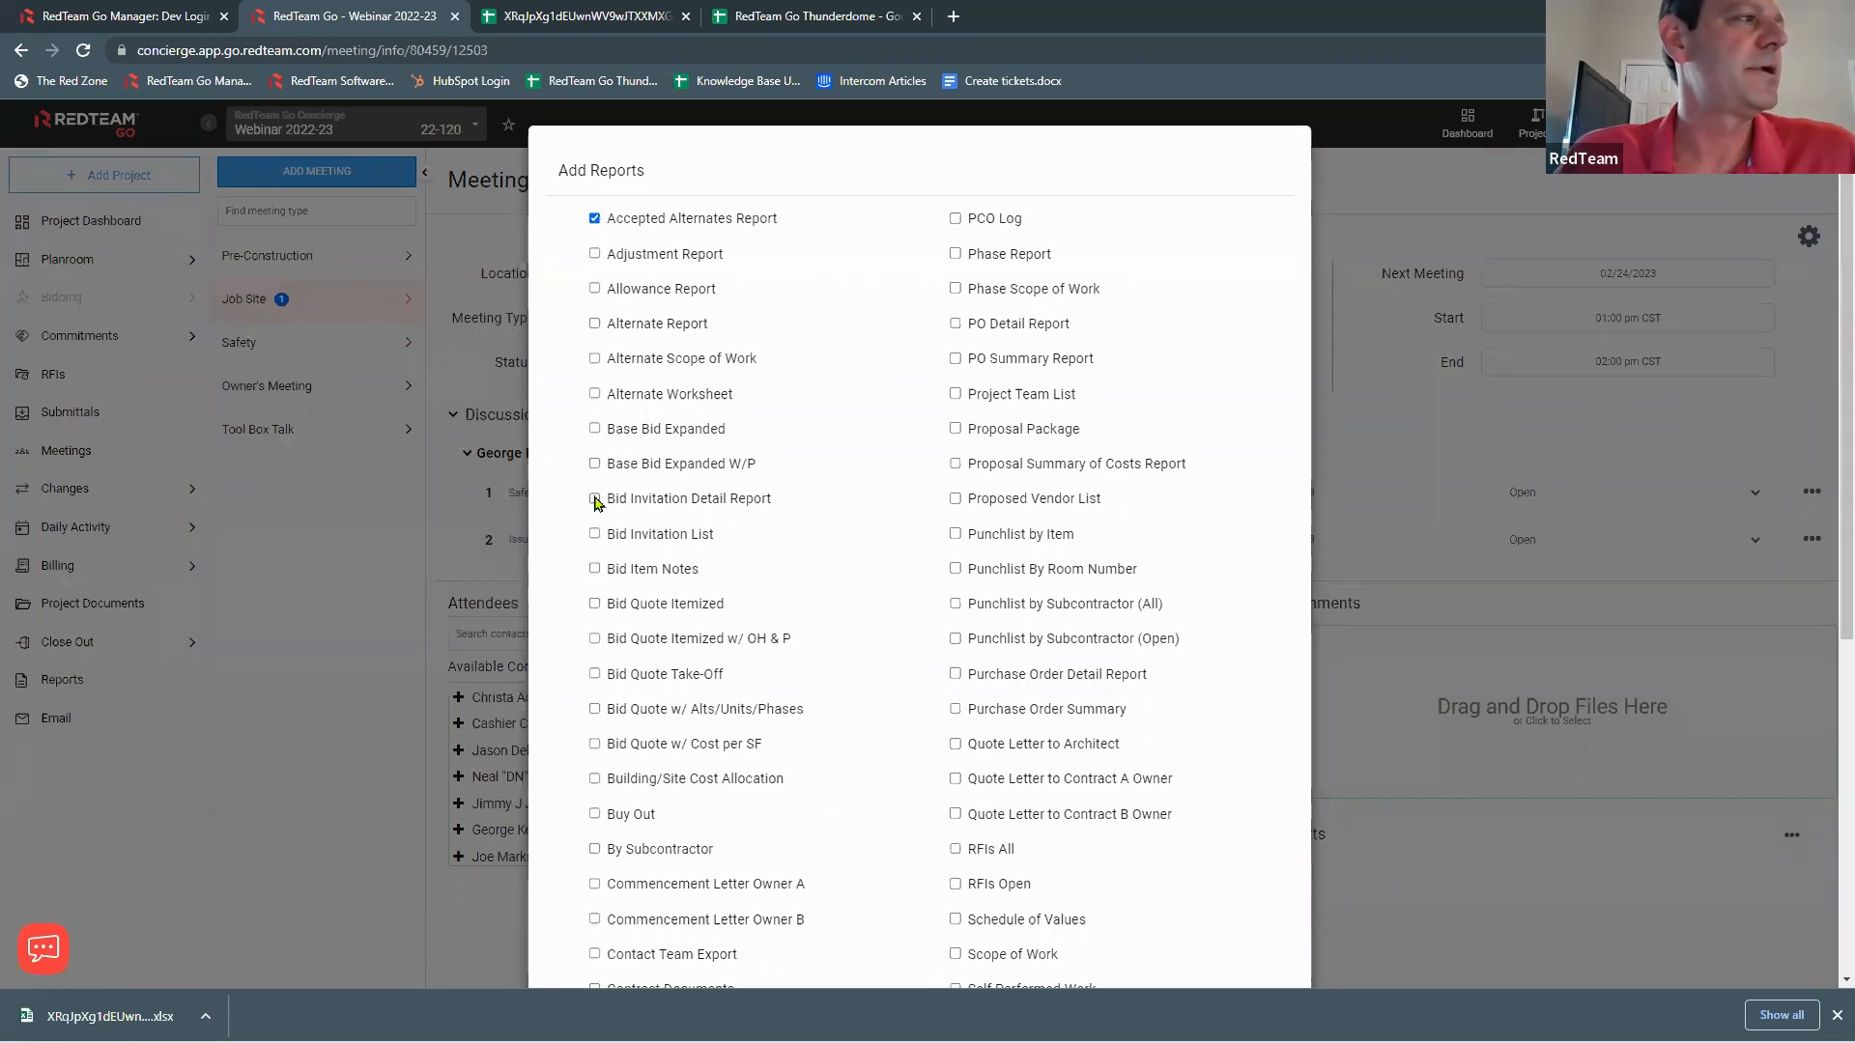
click(955, 222)
scroll(774, 612, down, 6)
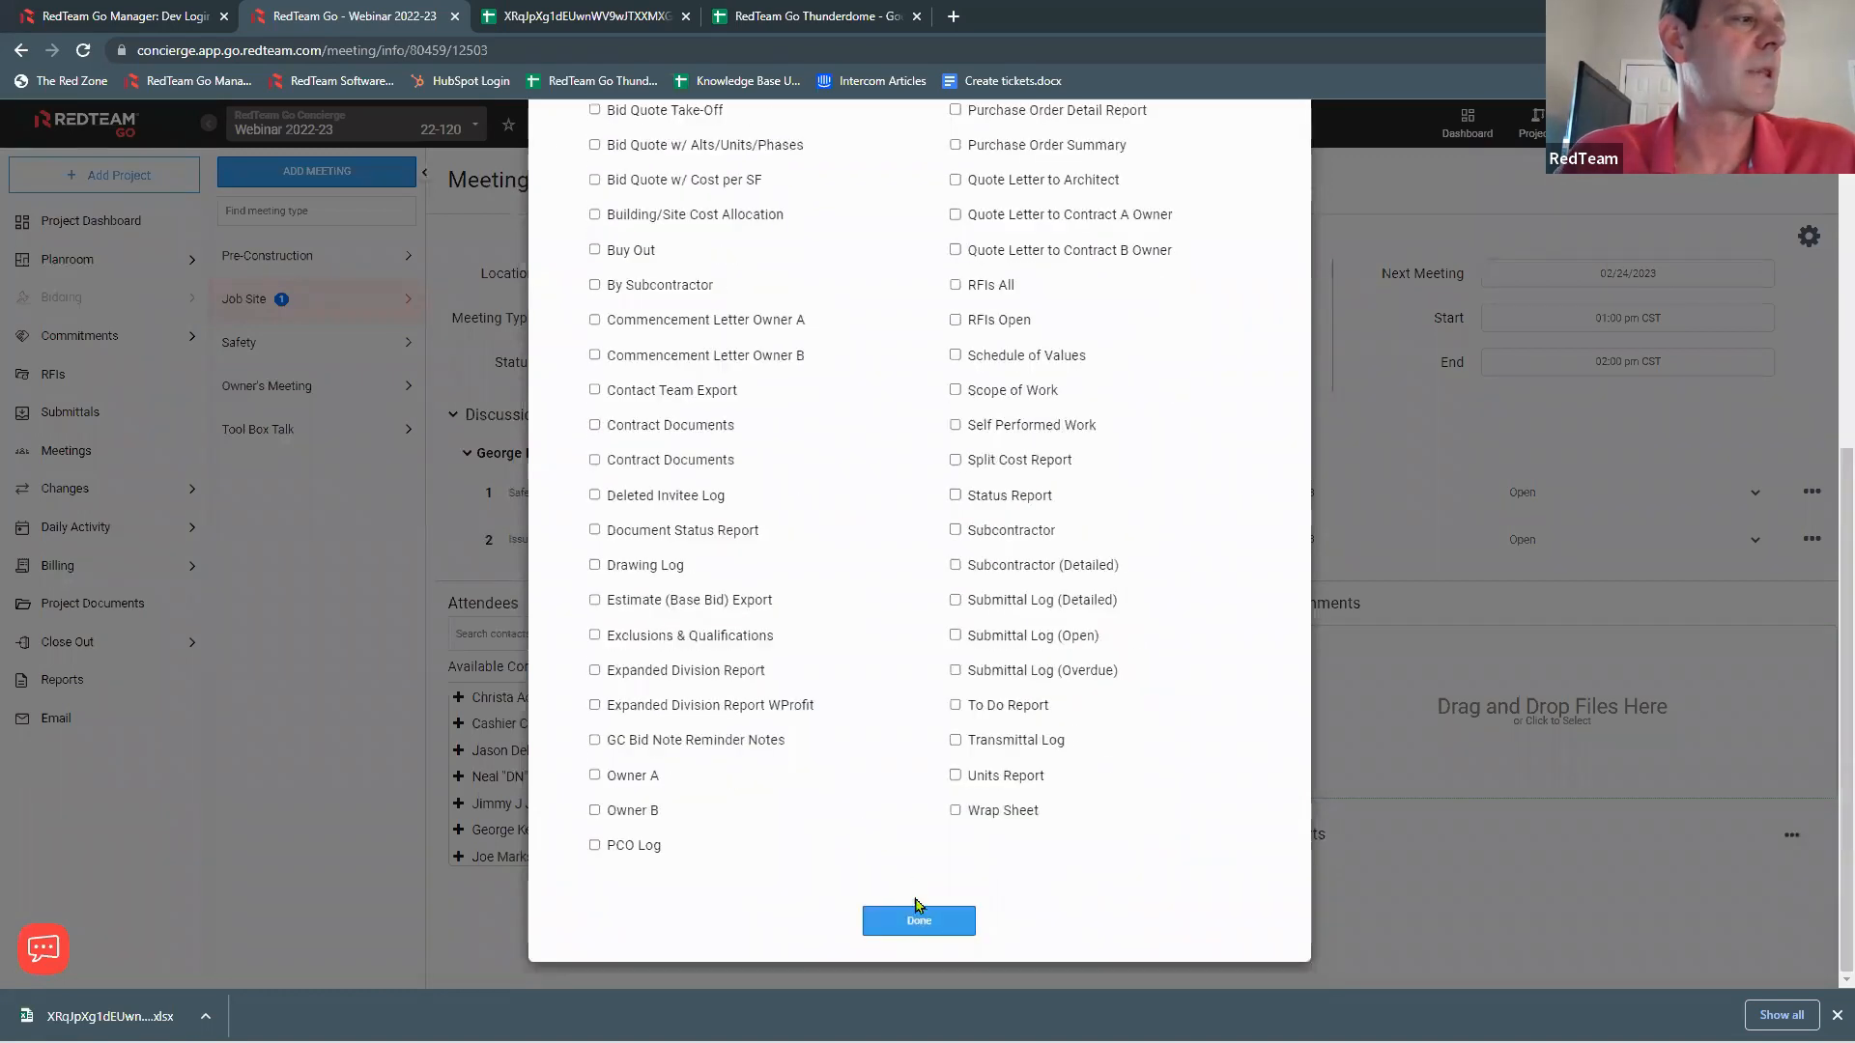
click(920, 918)
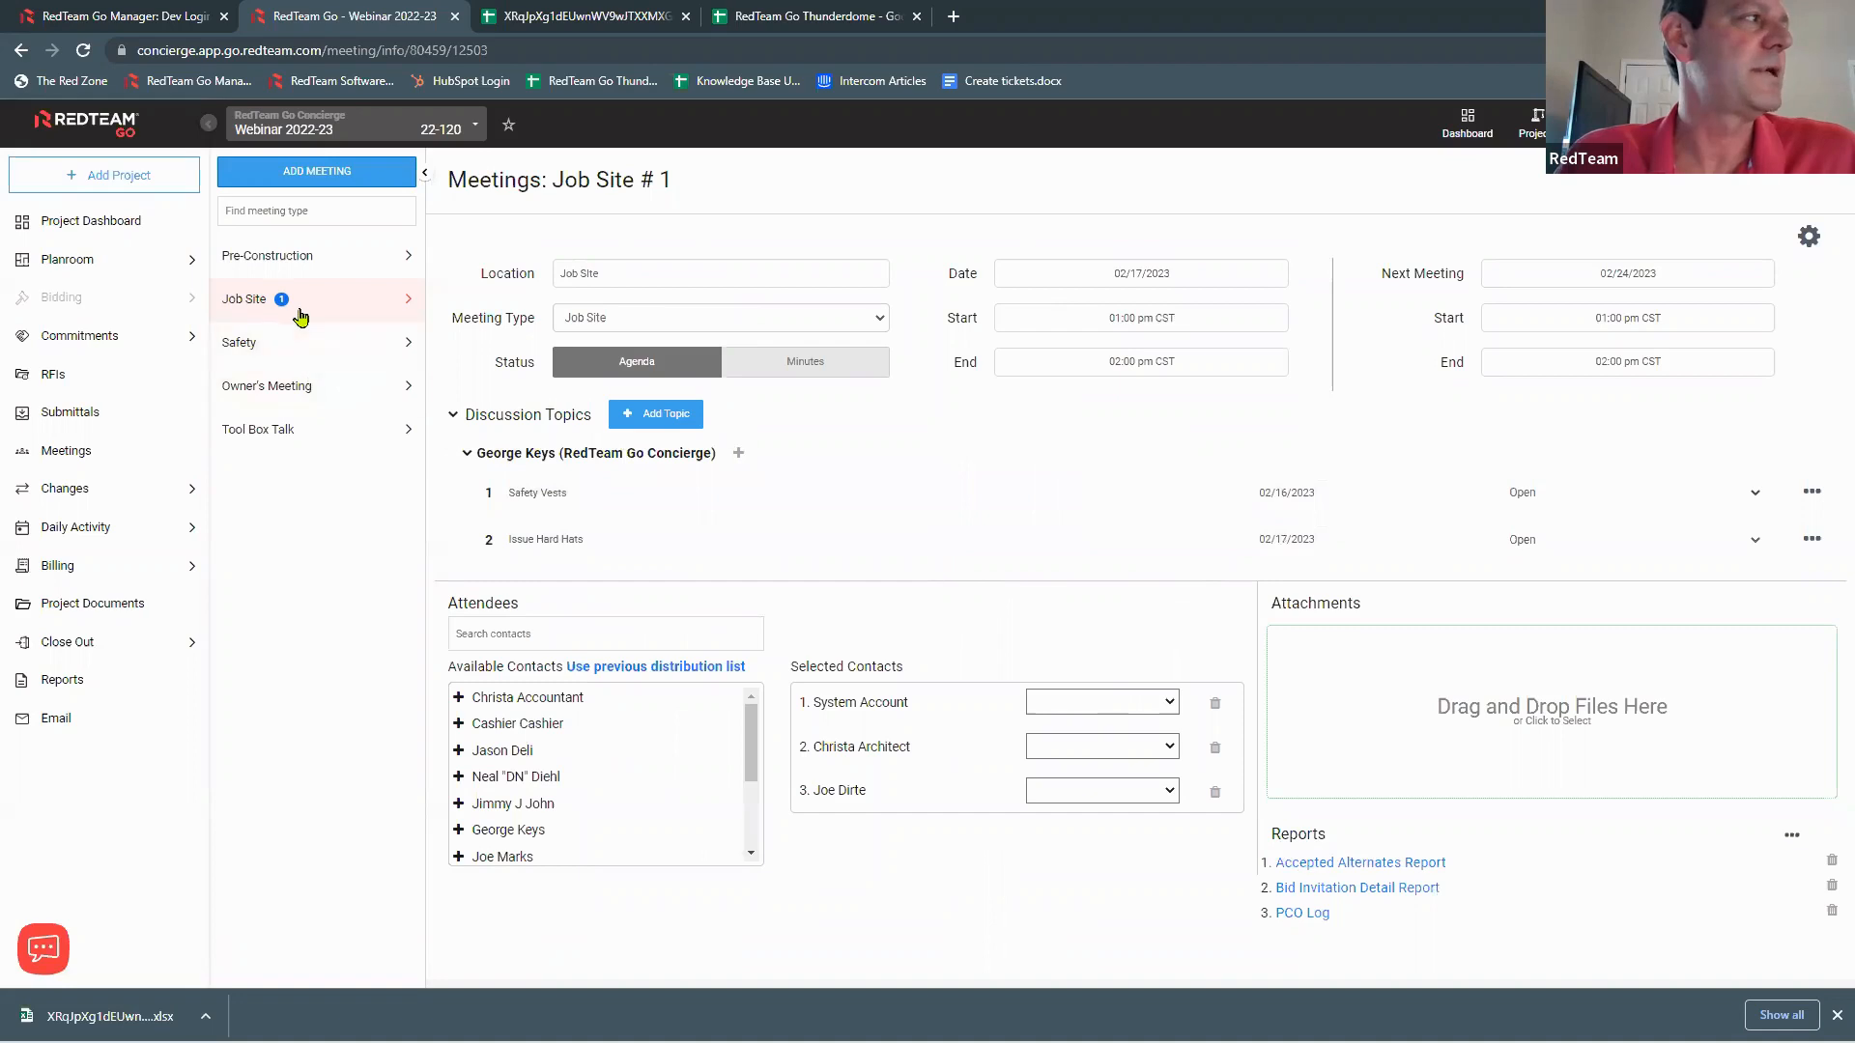
Step: Print the 02/17/2023 Job Site meeting agenda from the meetings list, review both PDF pages and close it
click(326, 305)
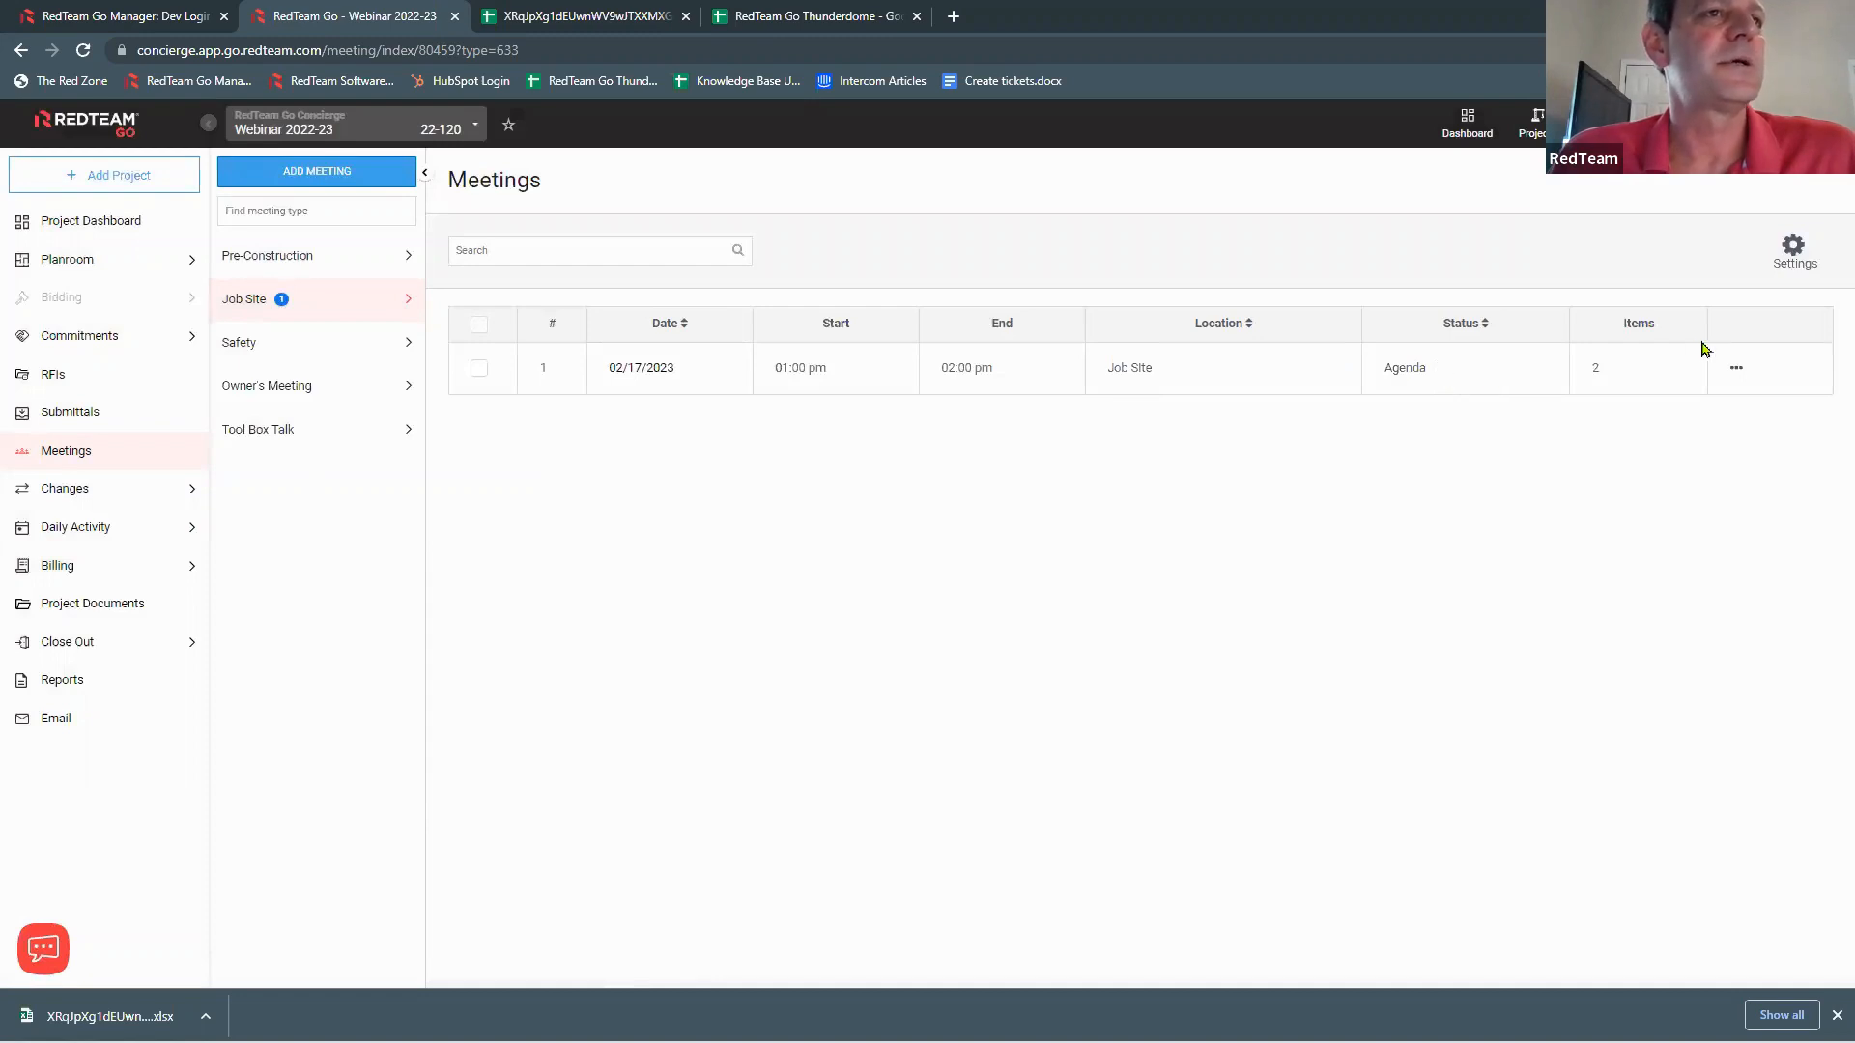
click(1737, 372)
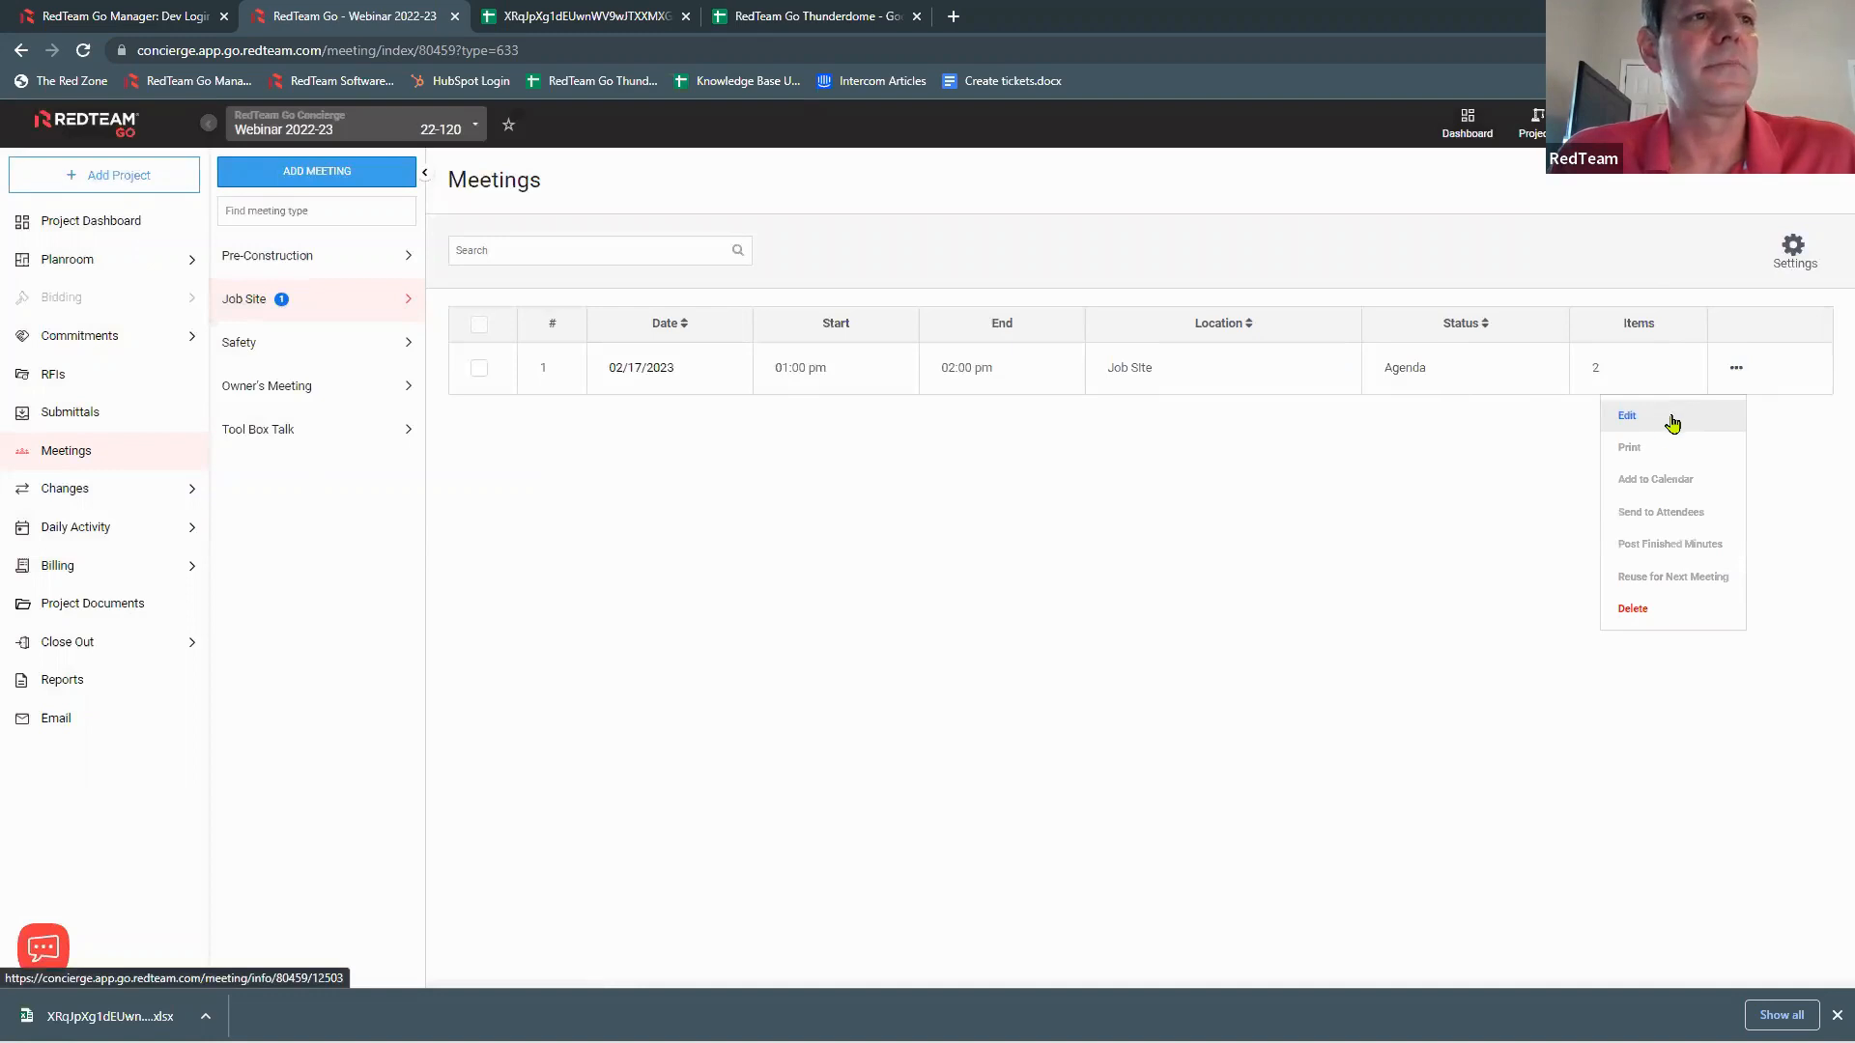
click(1645, 452)
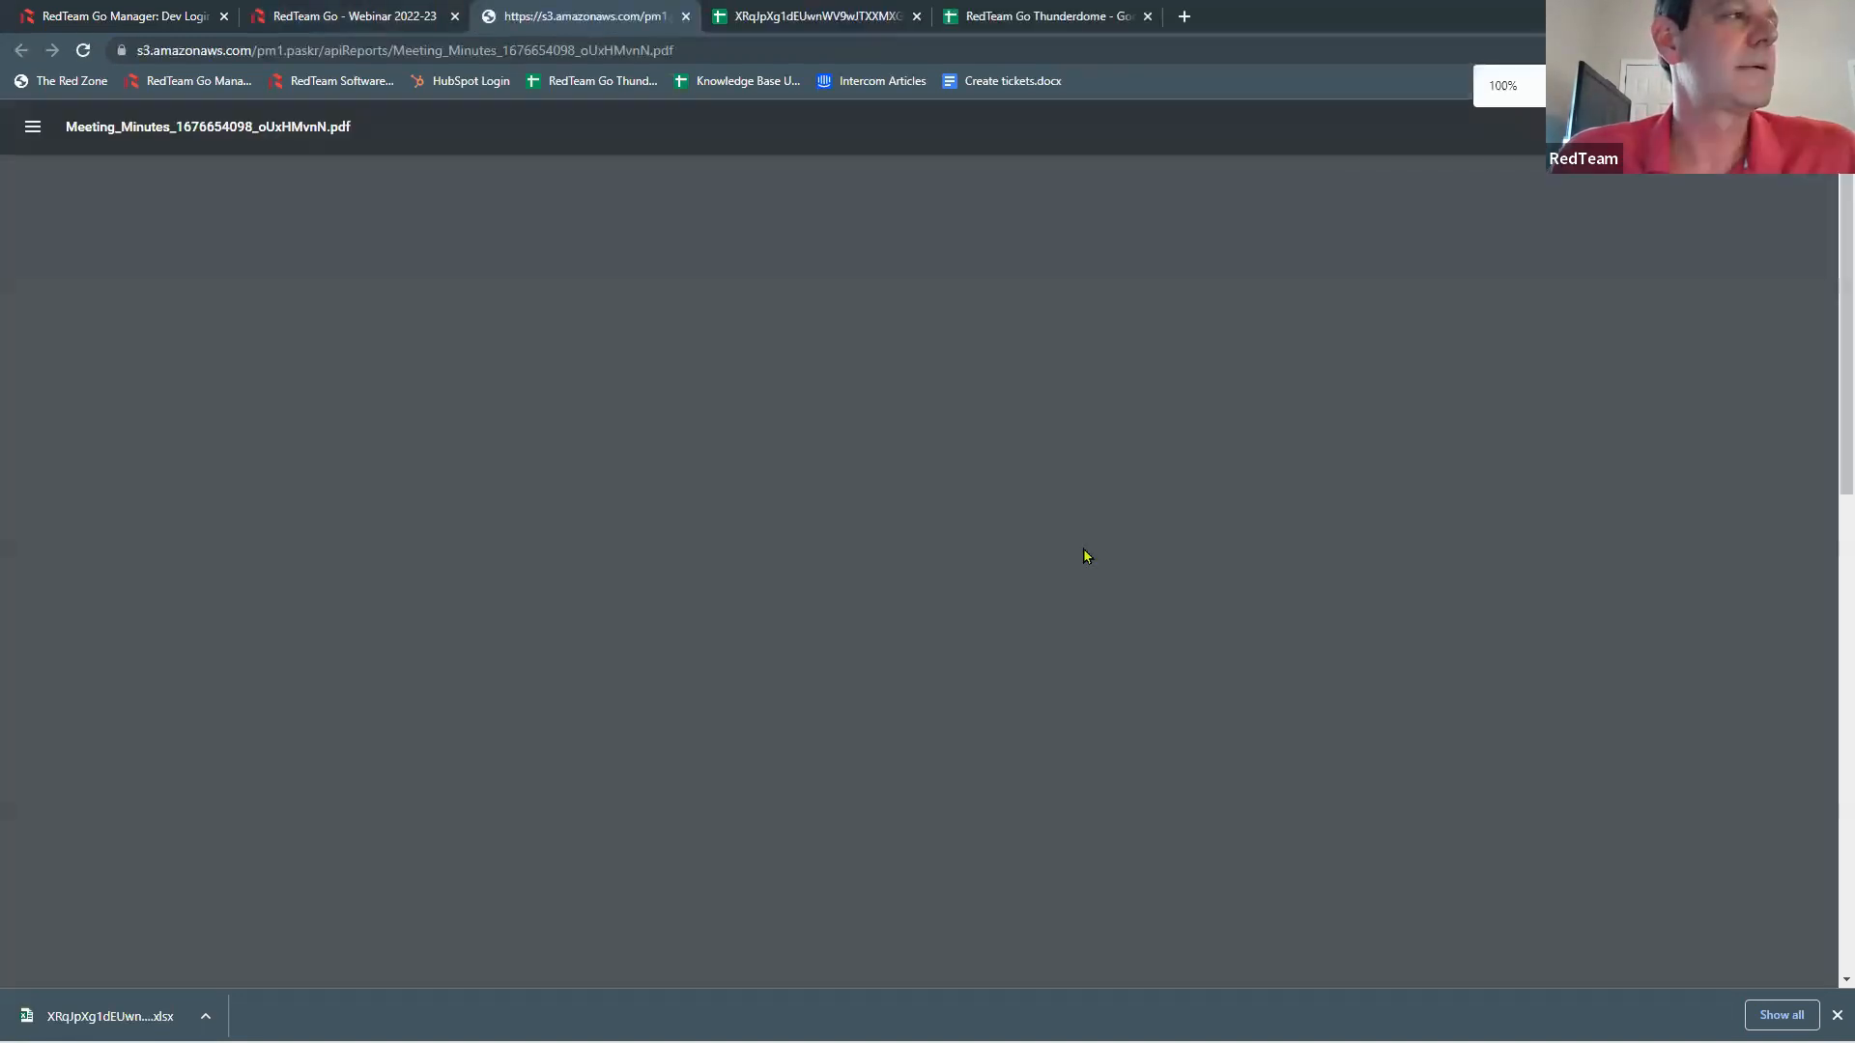
scroll(1083, 555, down, 8)
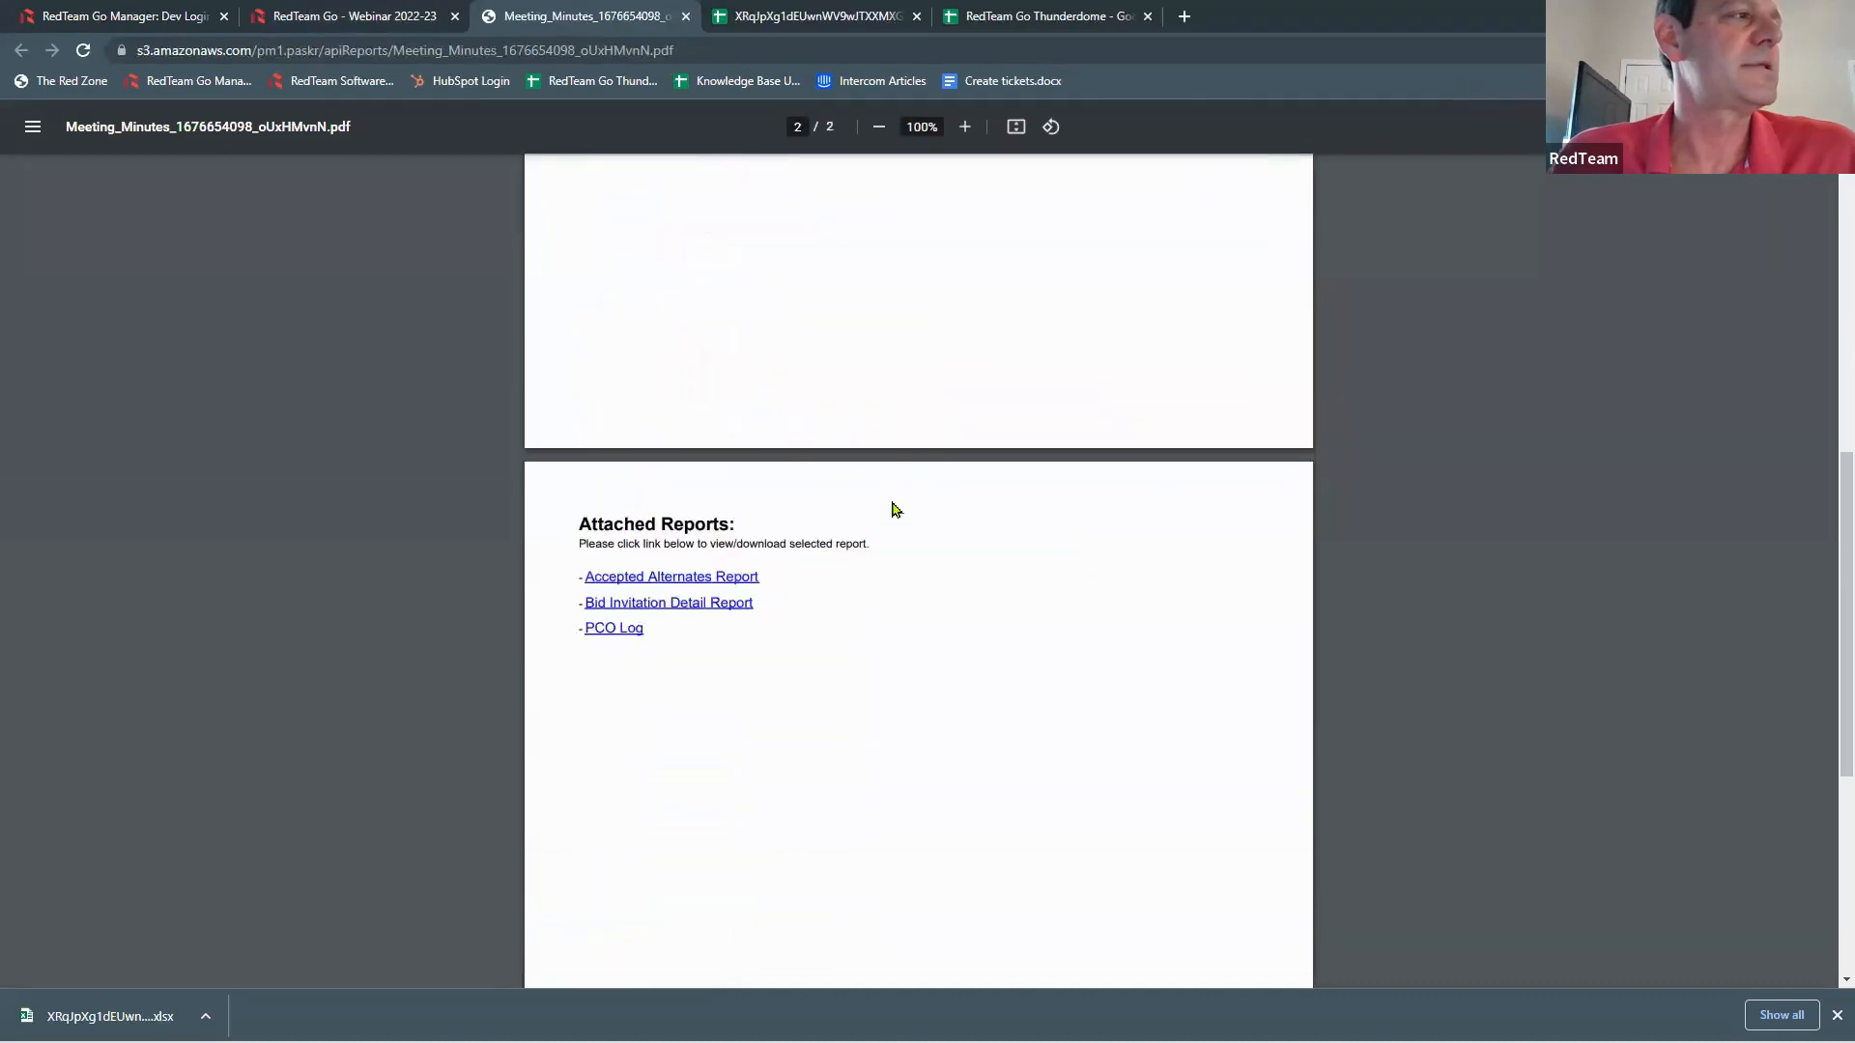
scroll(896, 509, up, 8)
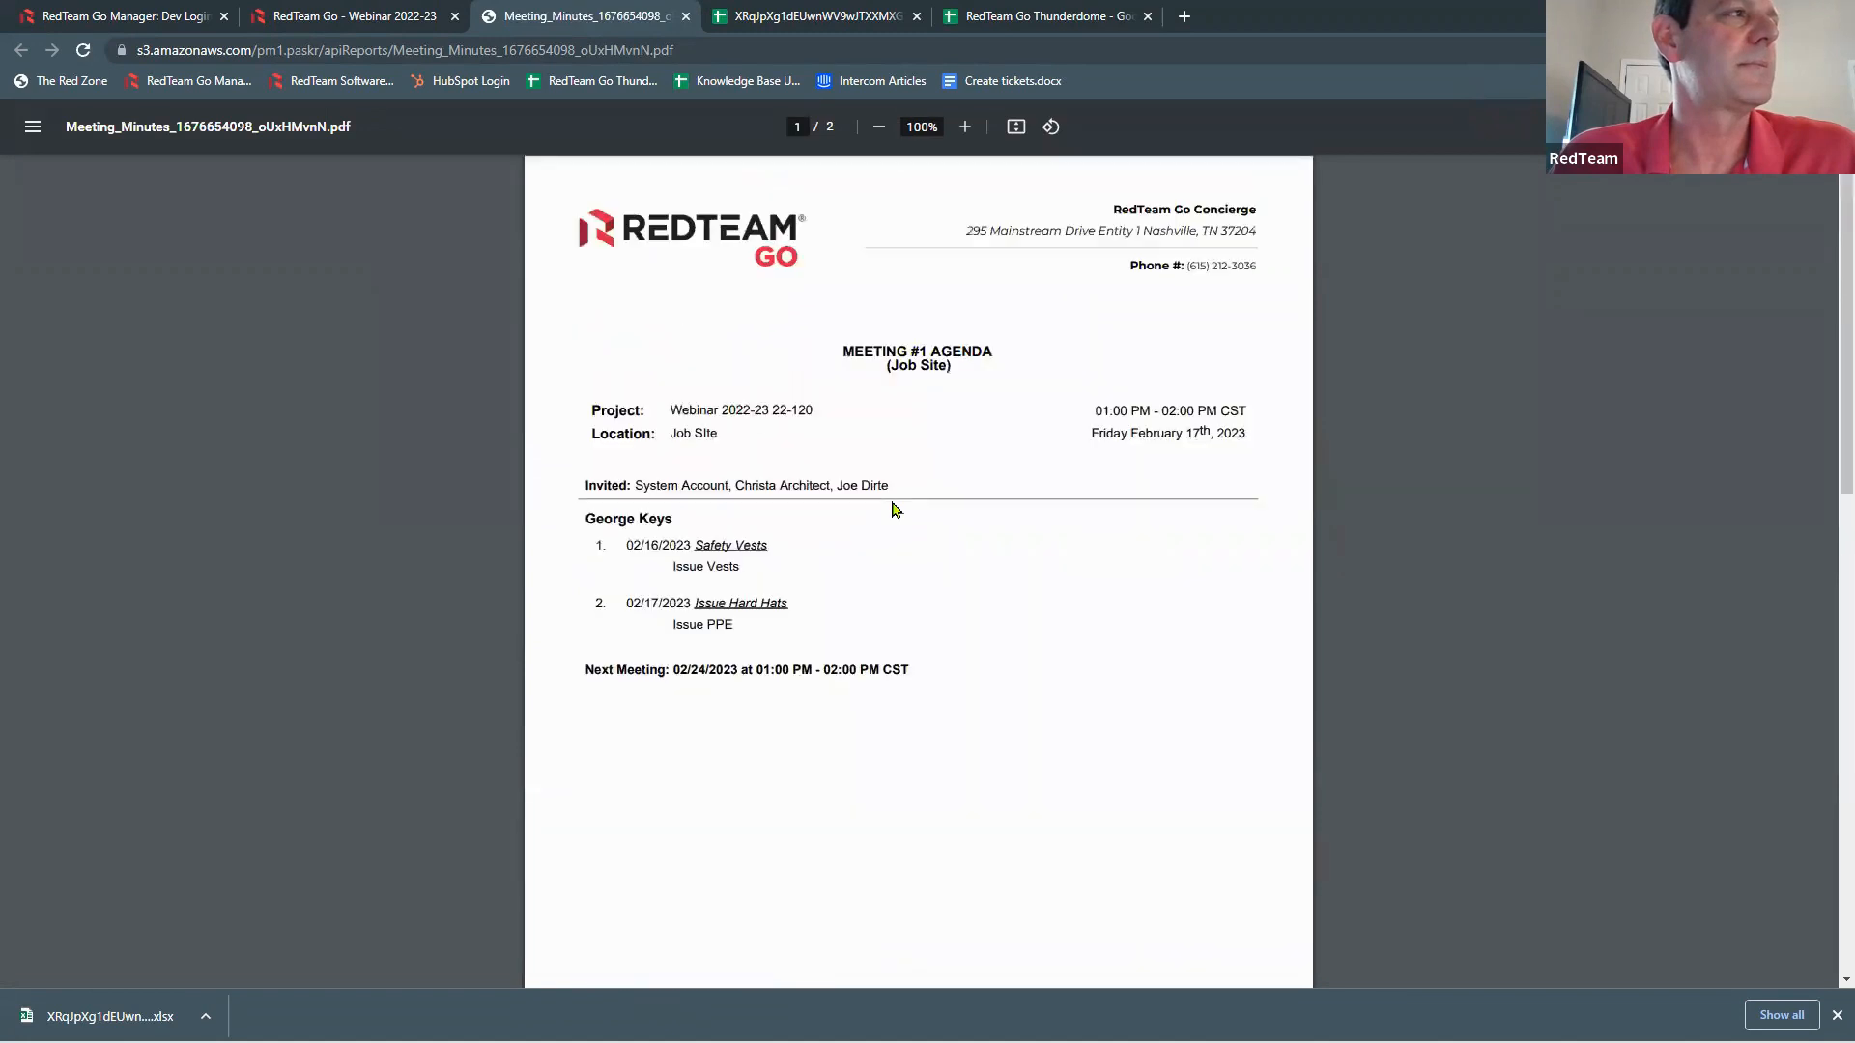
click(685, 16)
click(1792, 251)
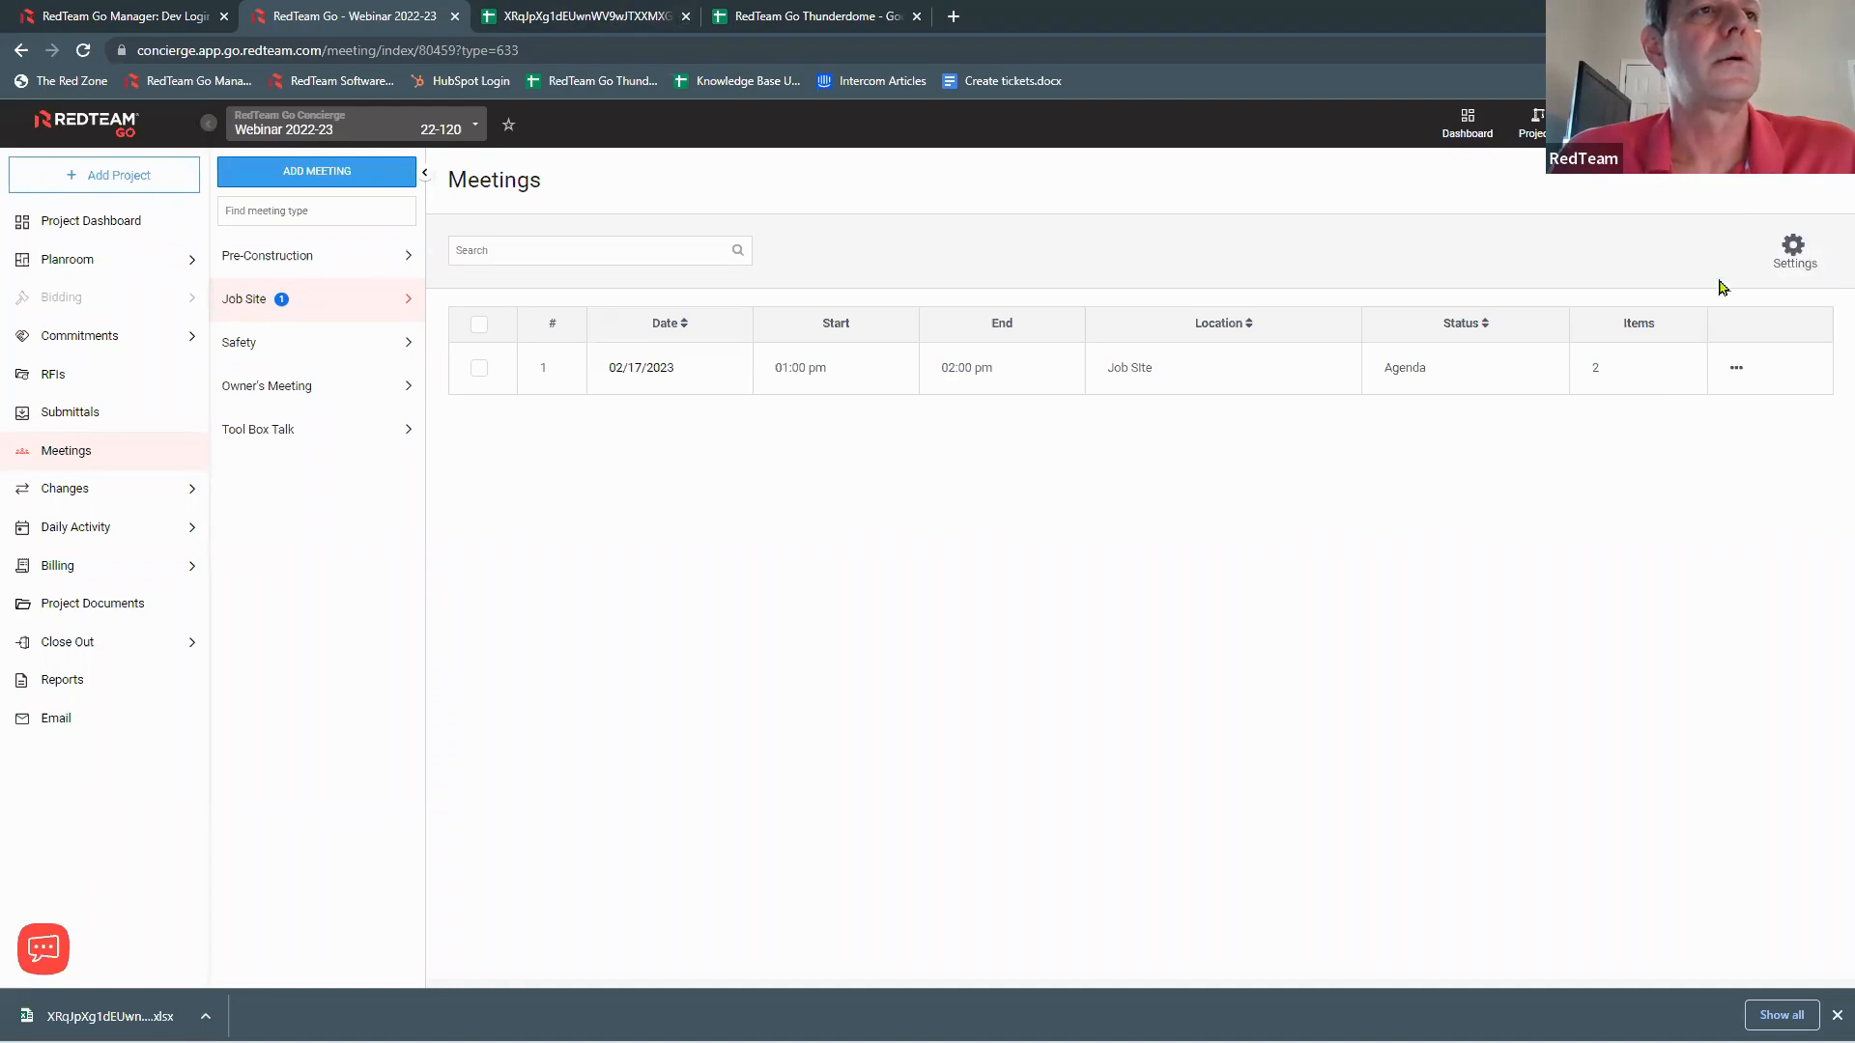
Step: Export the 02/17/2023 Job Site meeting to the calendar and open the downloaded .ics file
click(1737, 372)
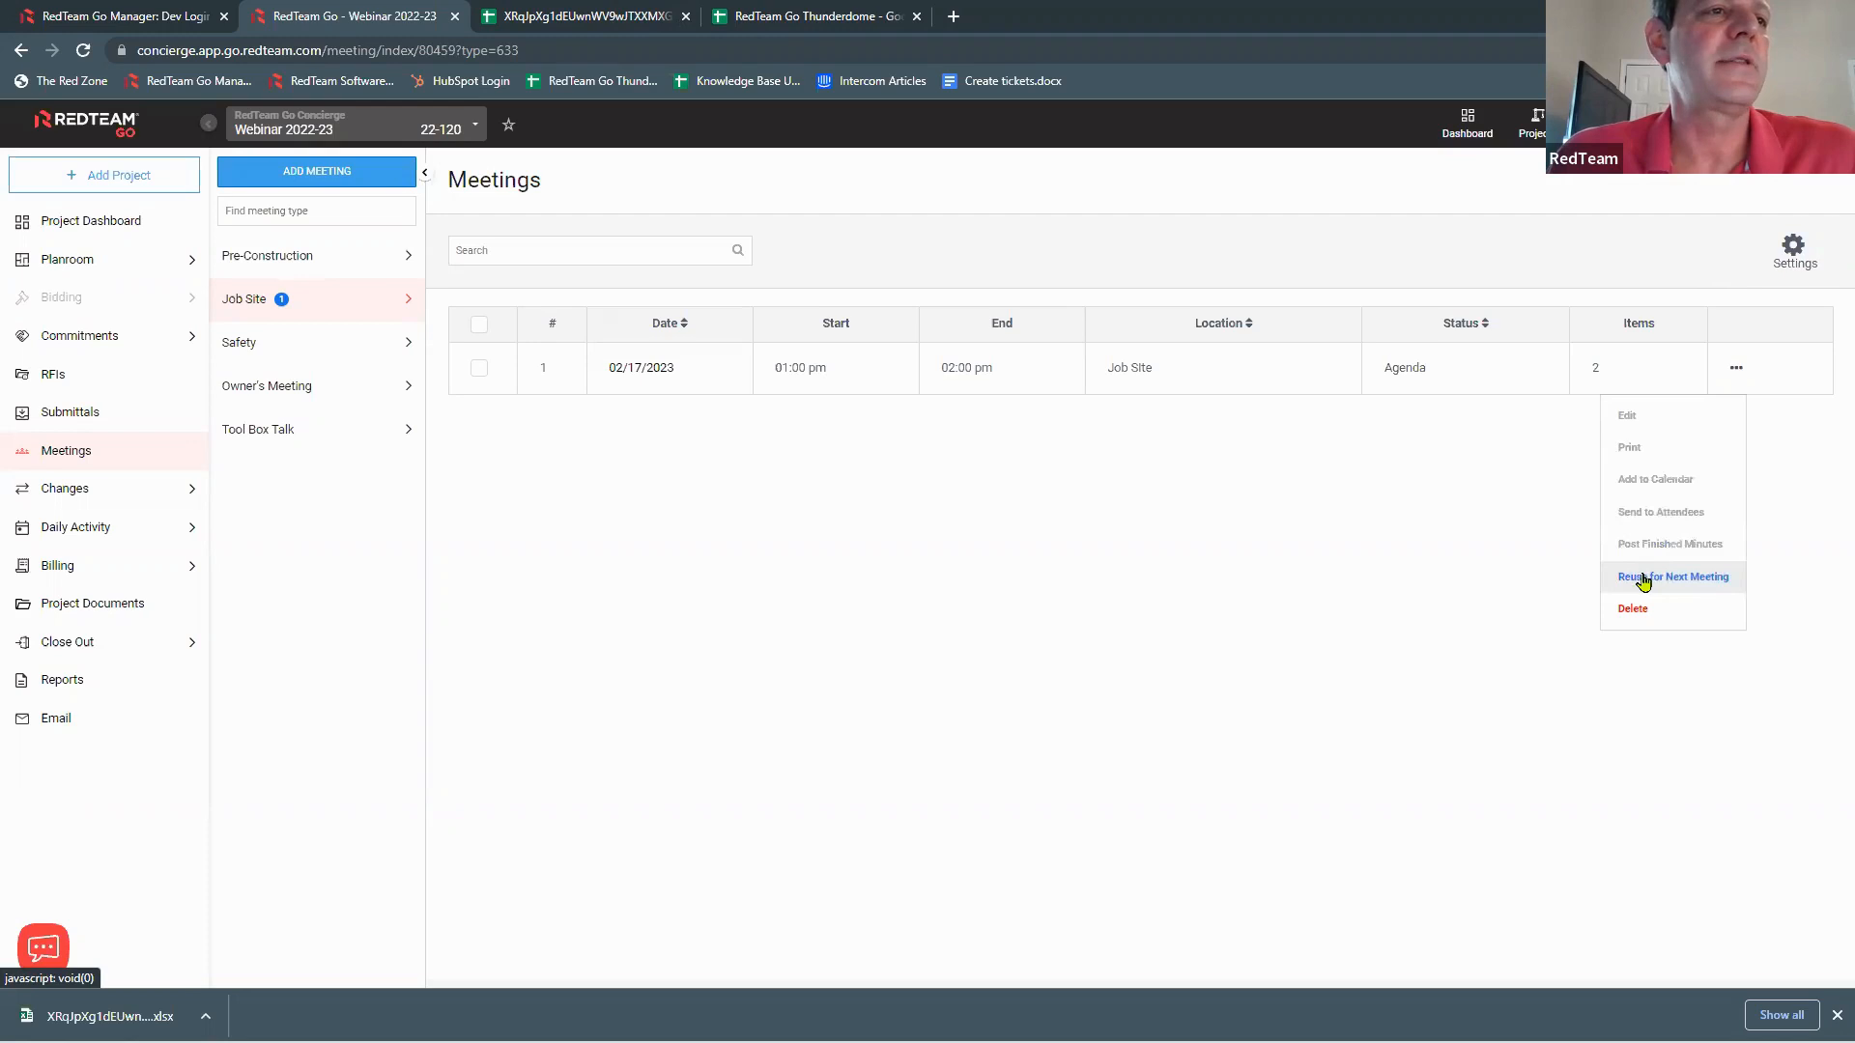
click(1639, 483)
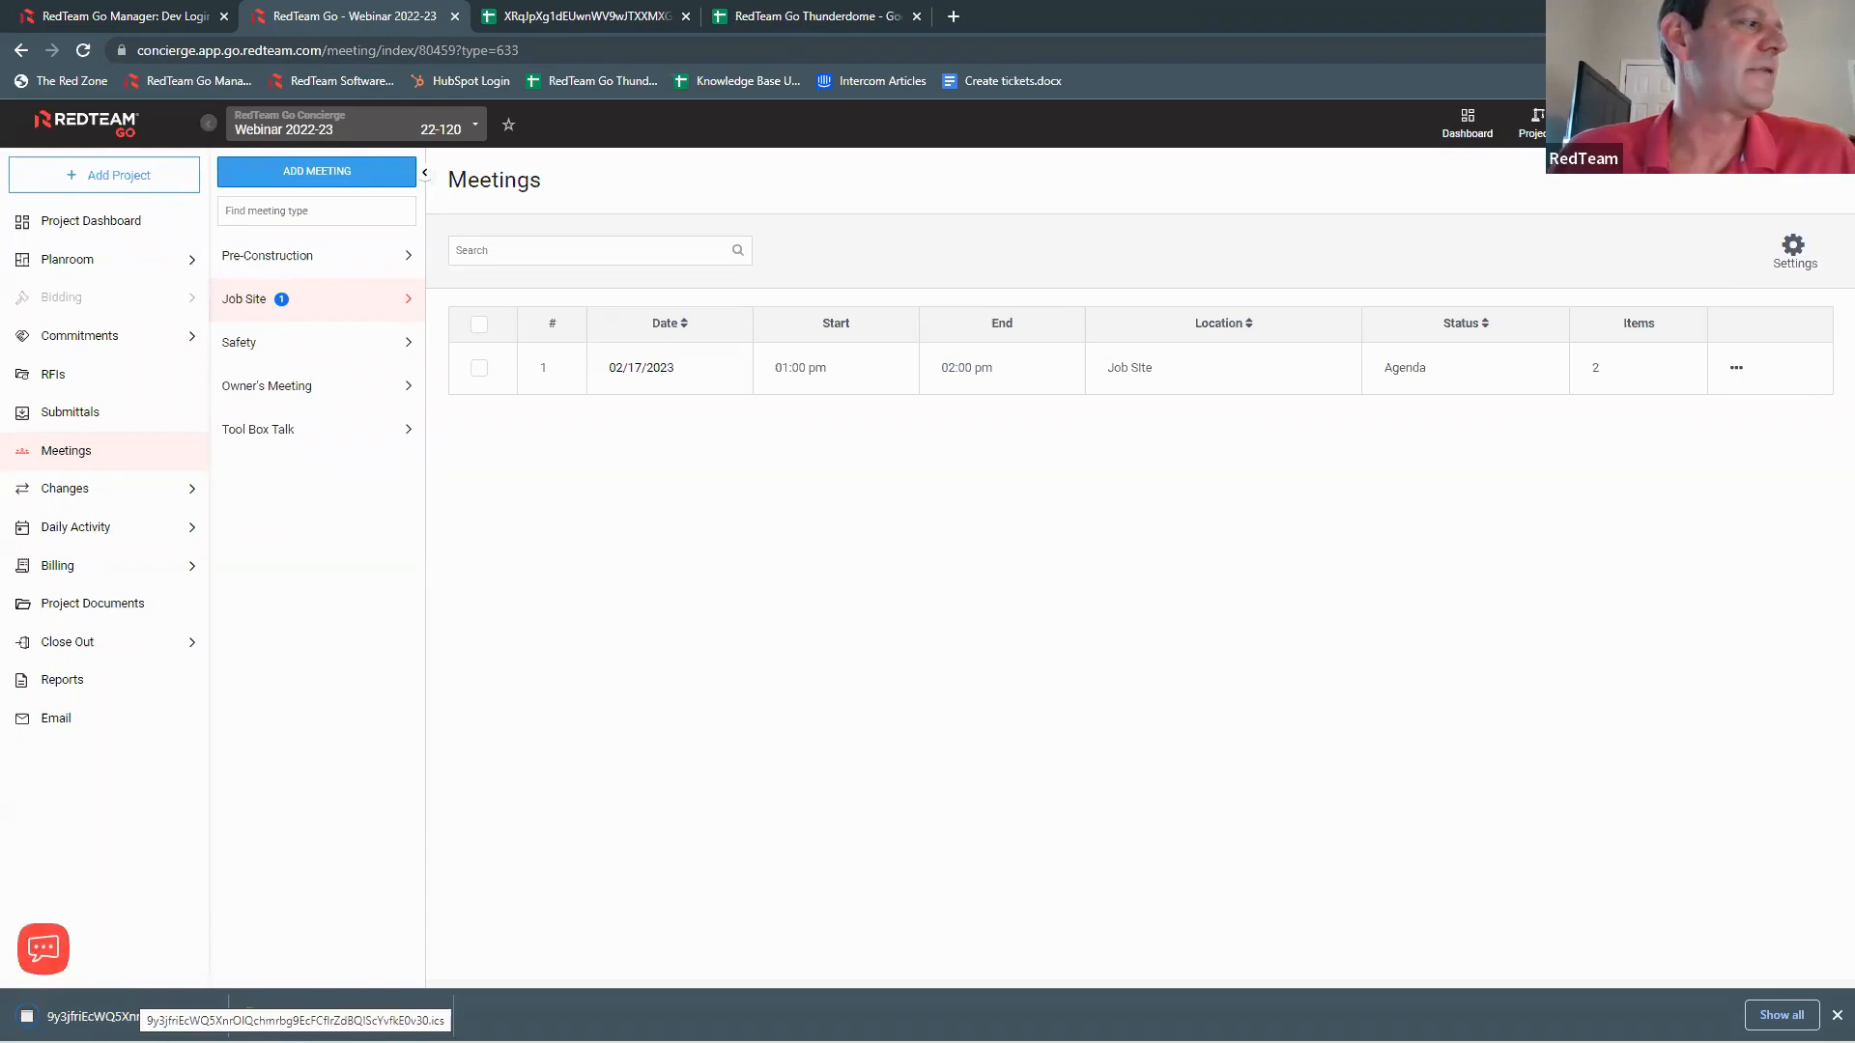
click(107, 1017)
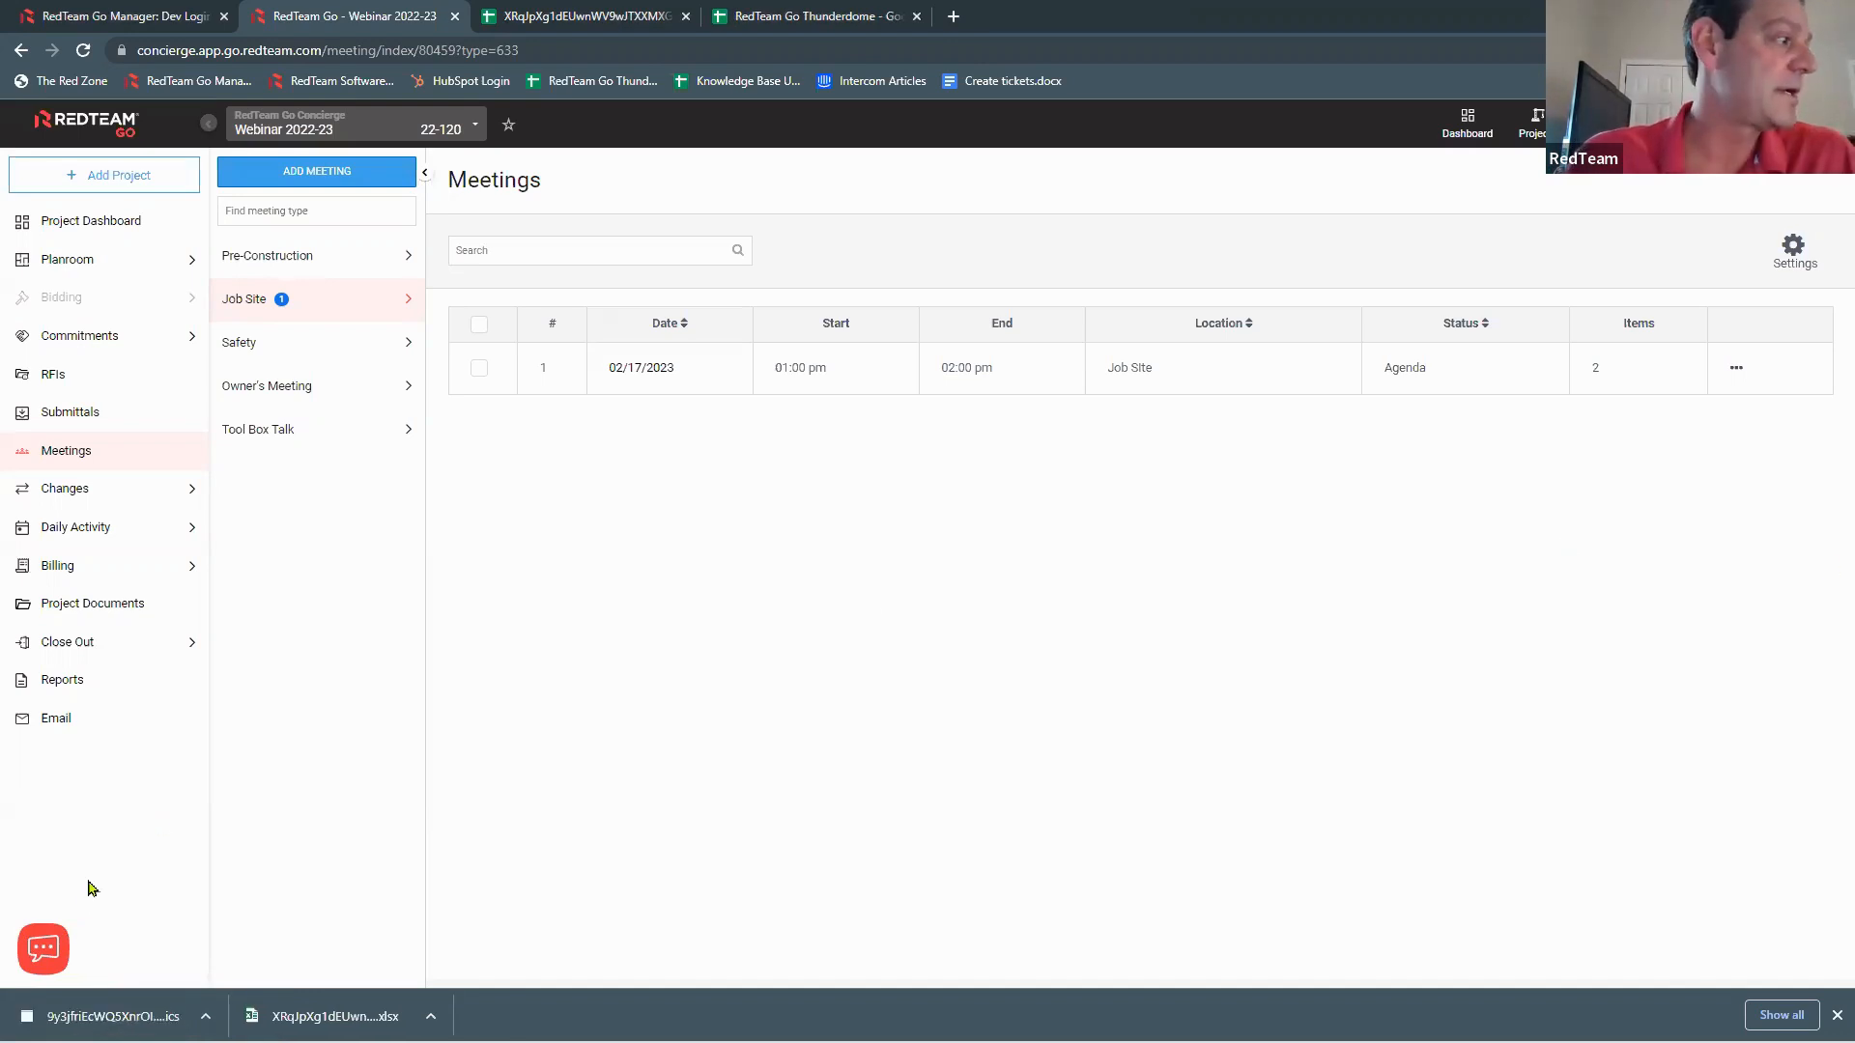
scroll(90, 912, up, 3)
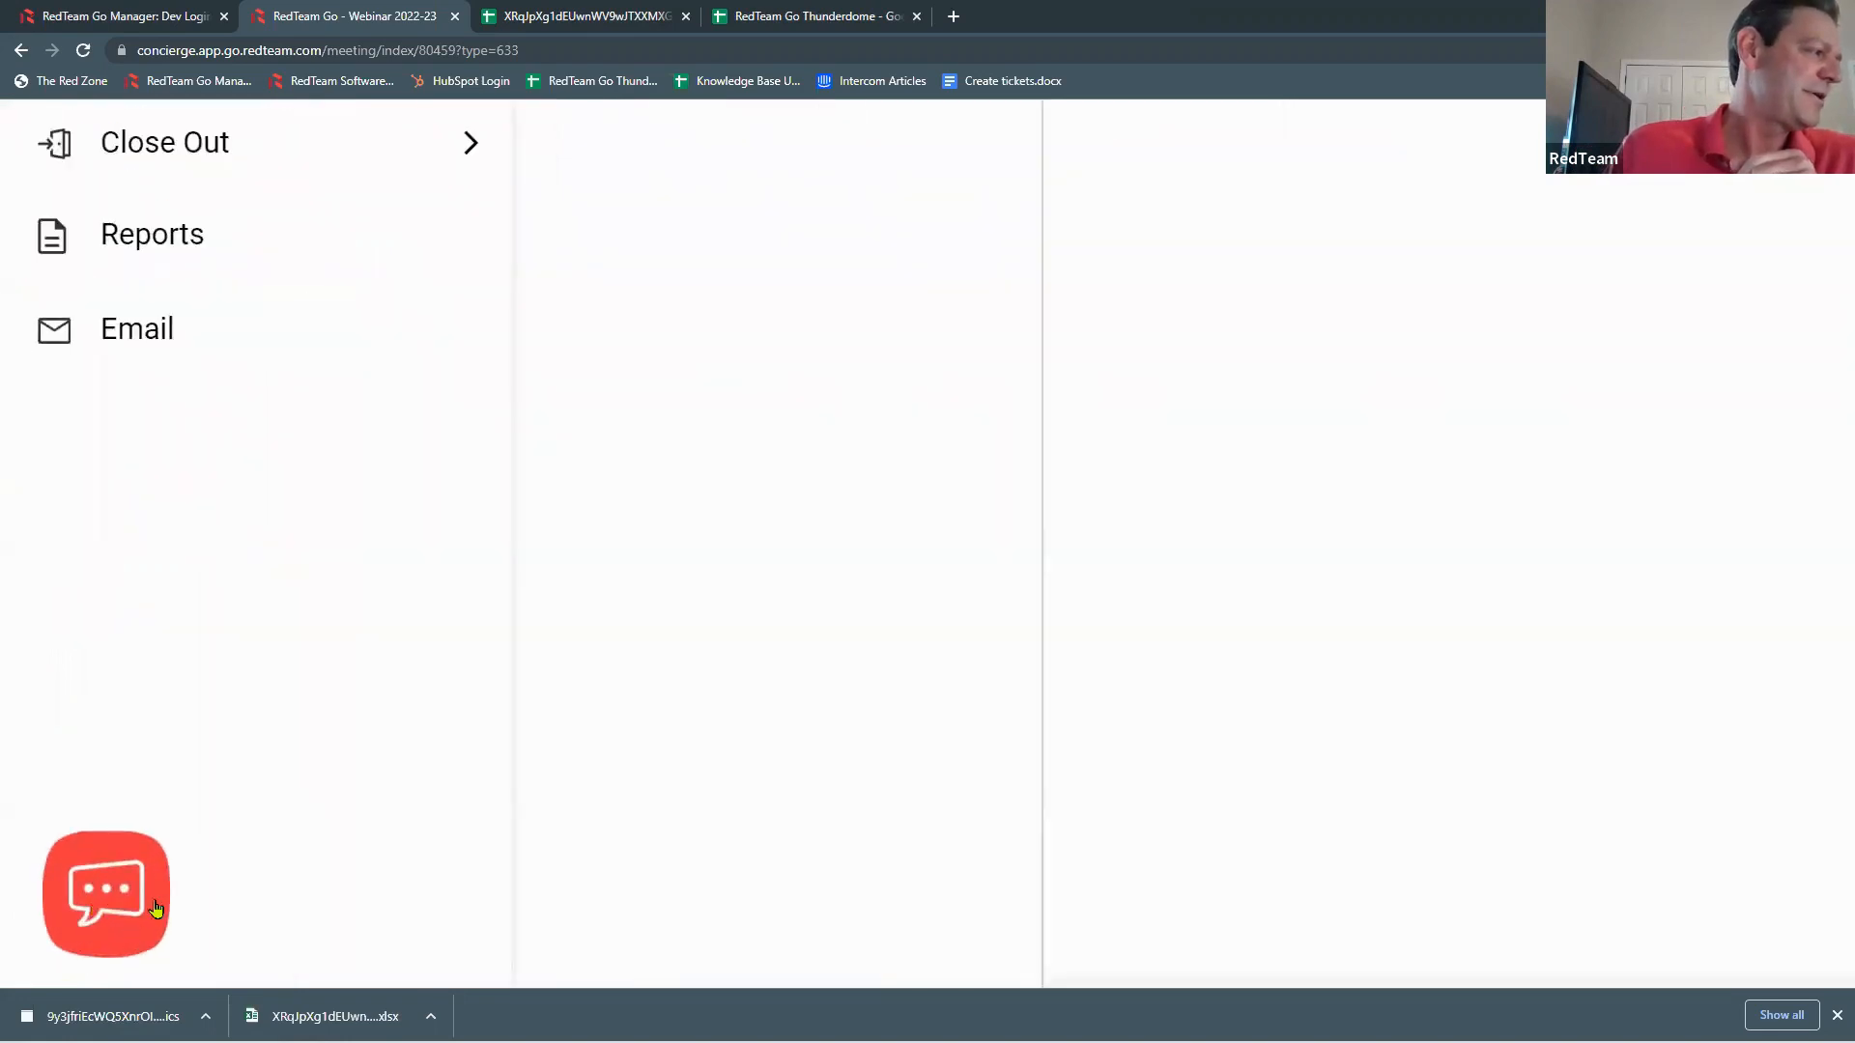
scroll(155, 908, down, 3)
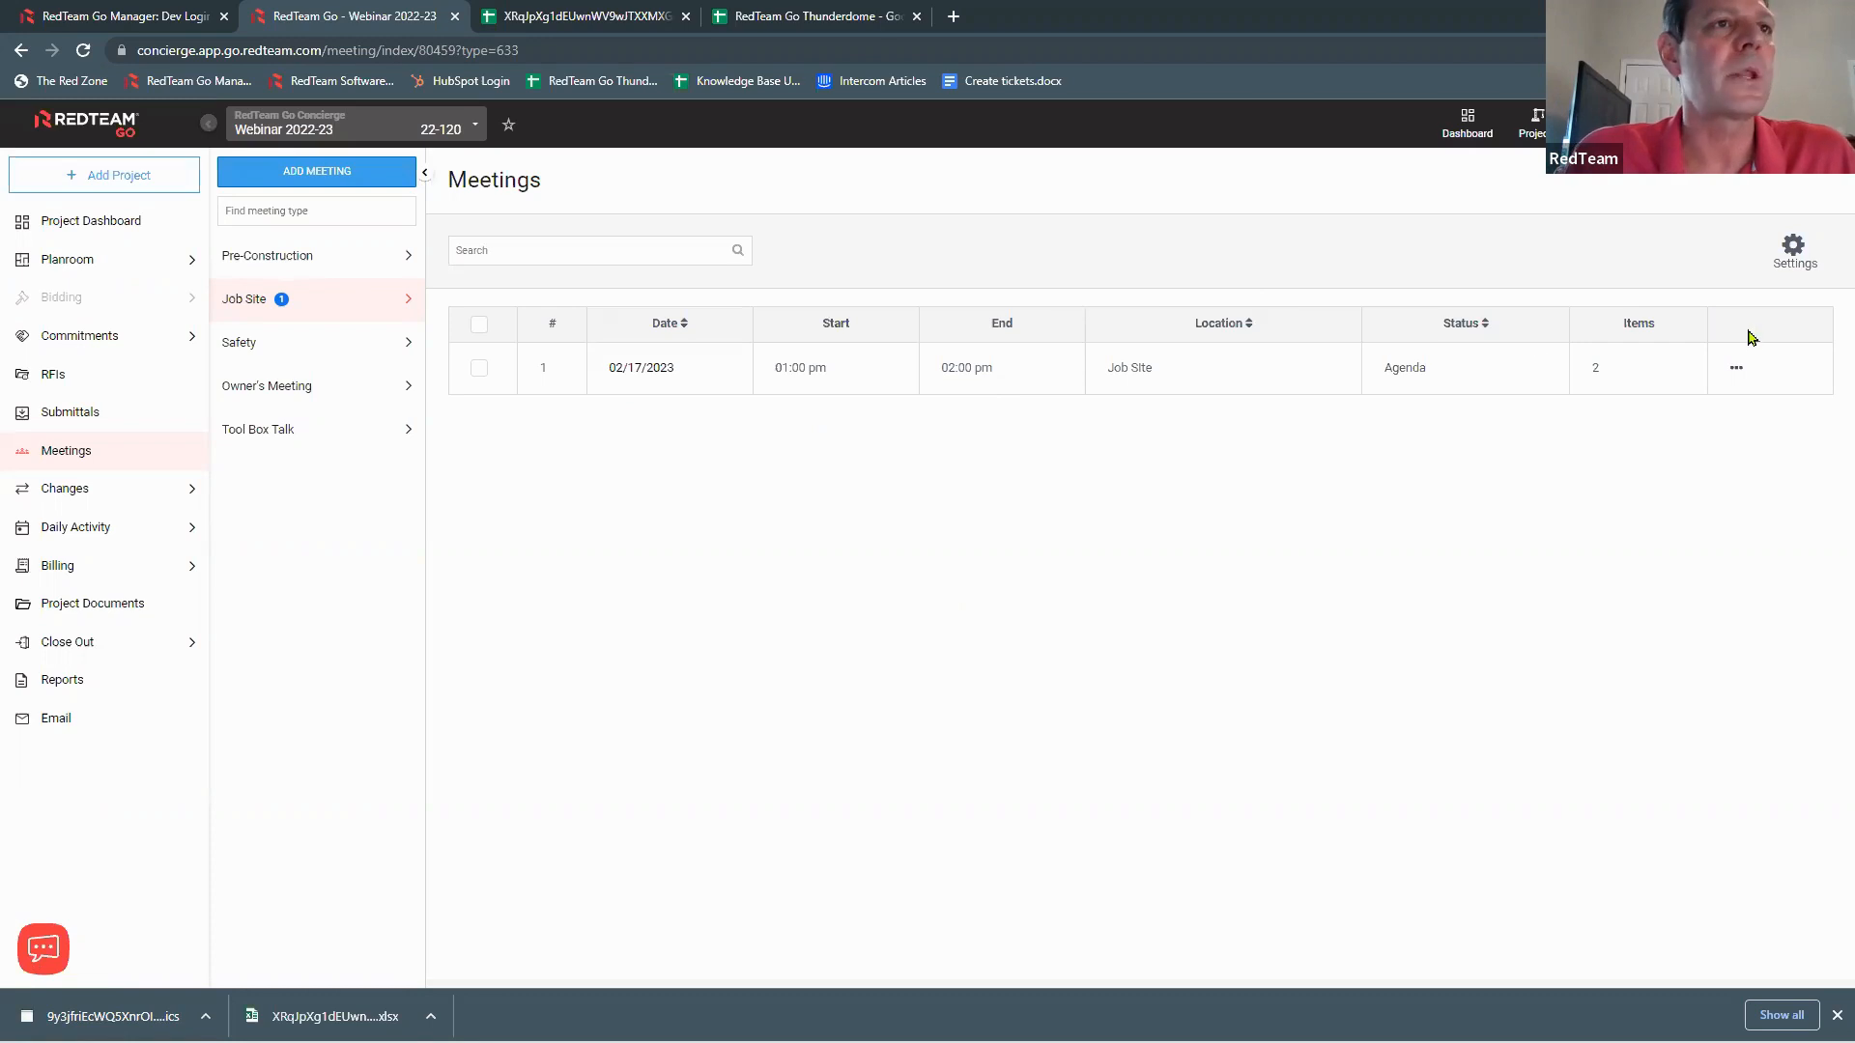
Step: Review the e-mail draft for sending the Job Site meeting to its attendees, including recipients and attached reports, and close it unsent
click(1738, 369)
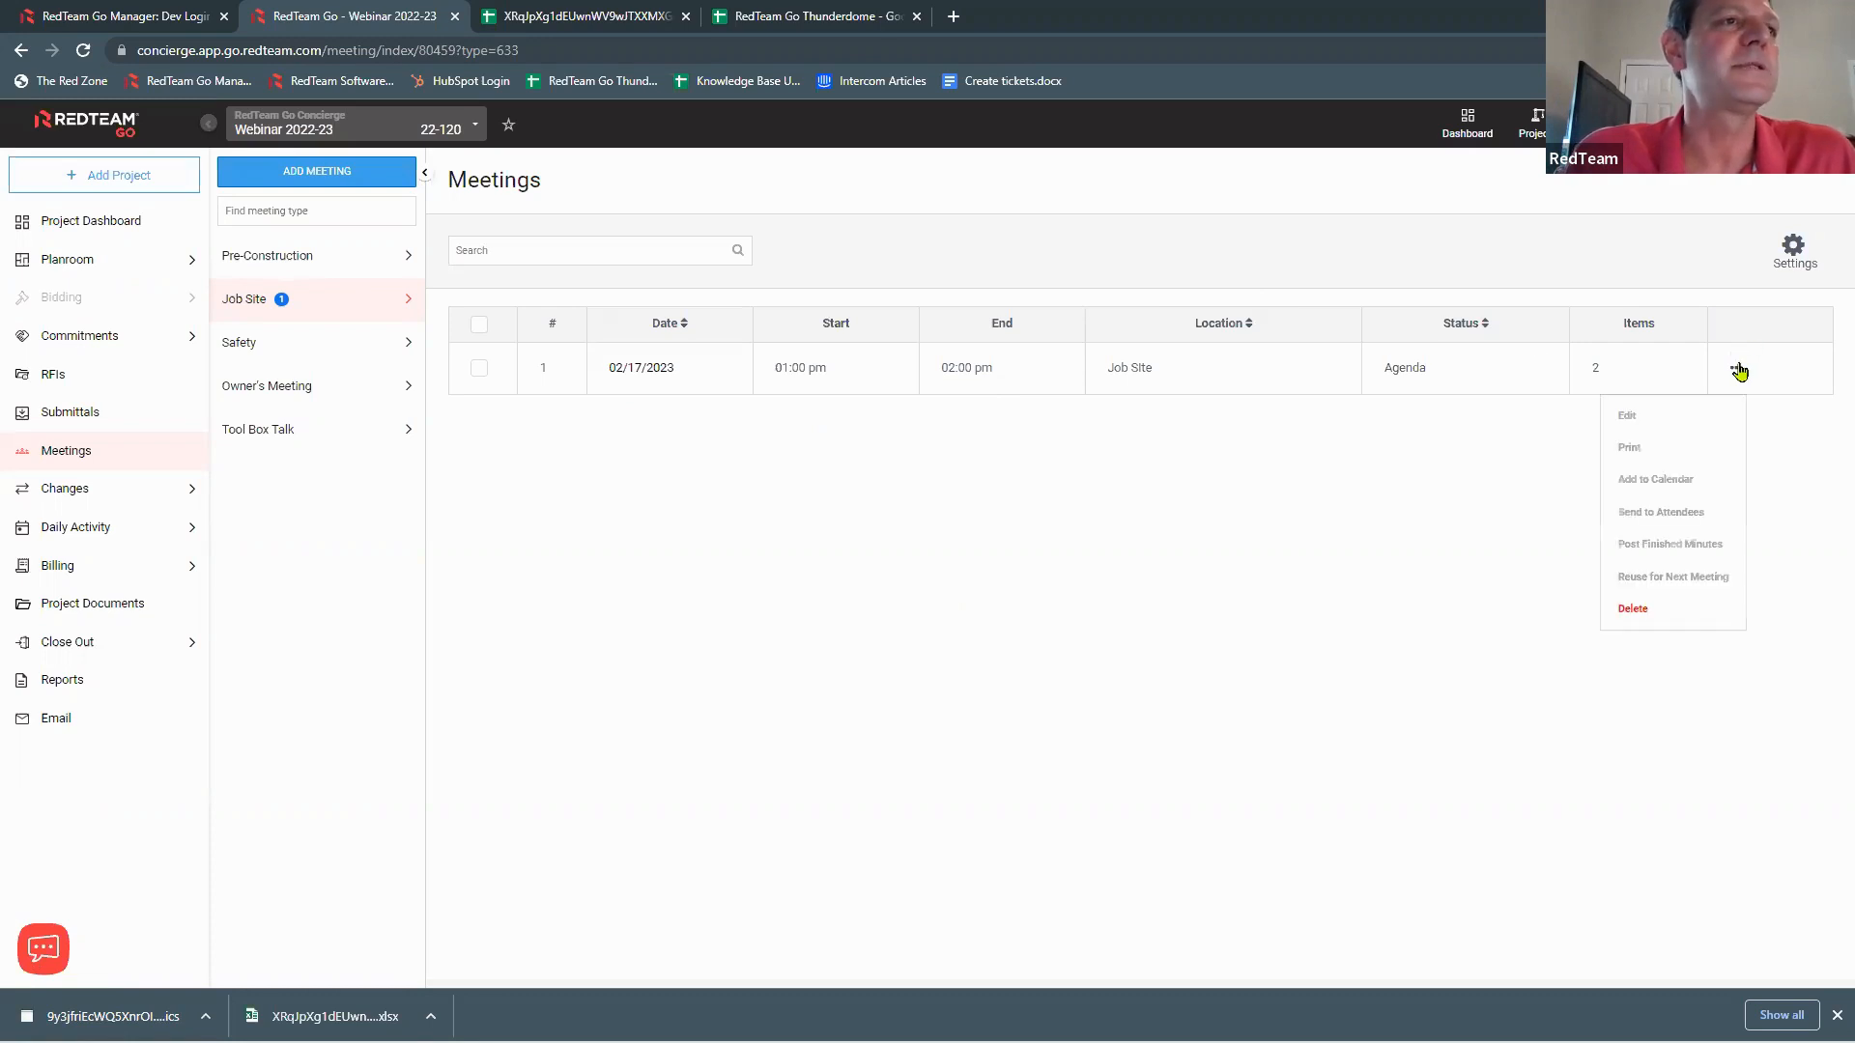
click(1684, 514)
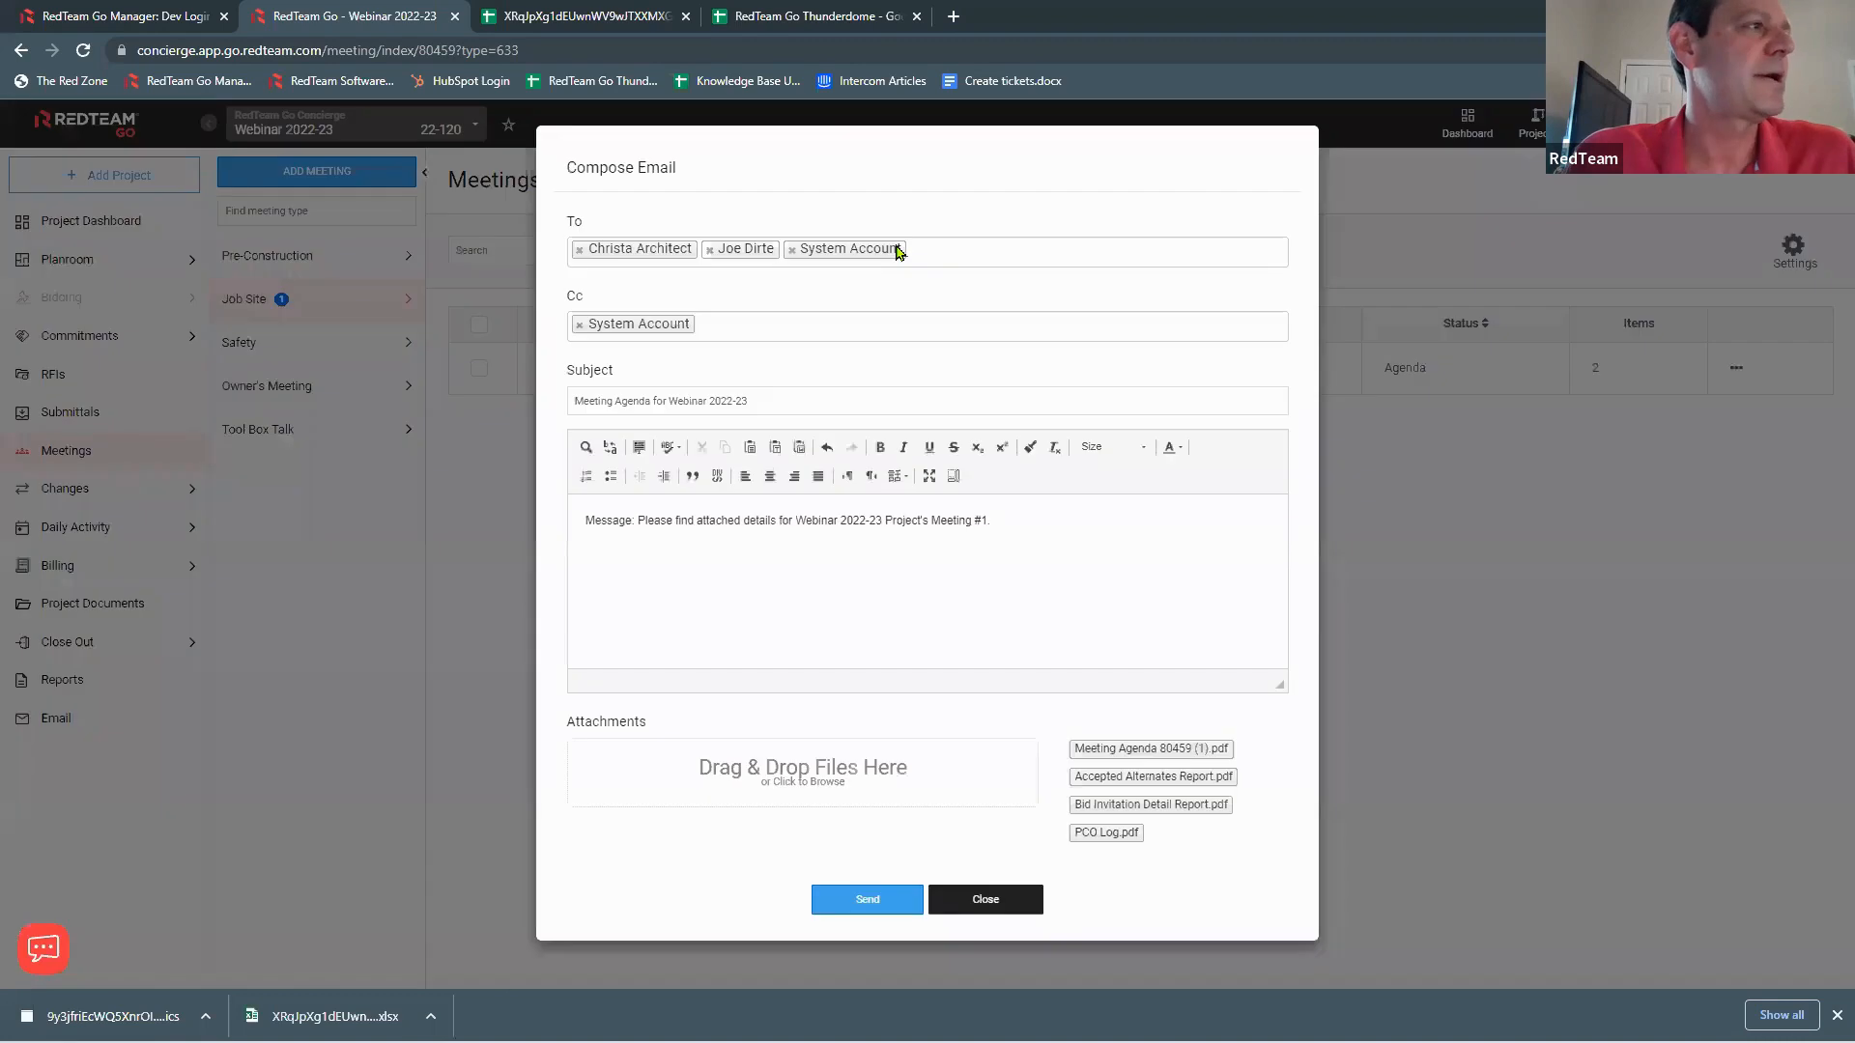
click(1009, 902)
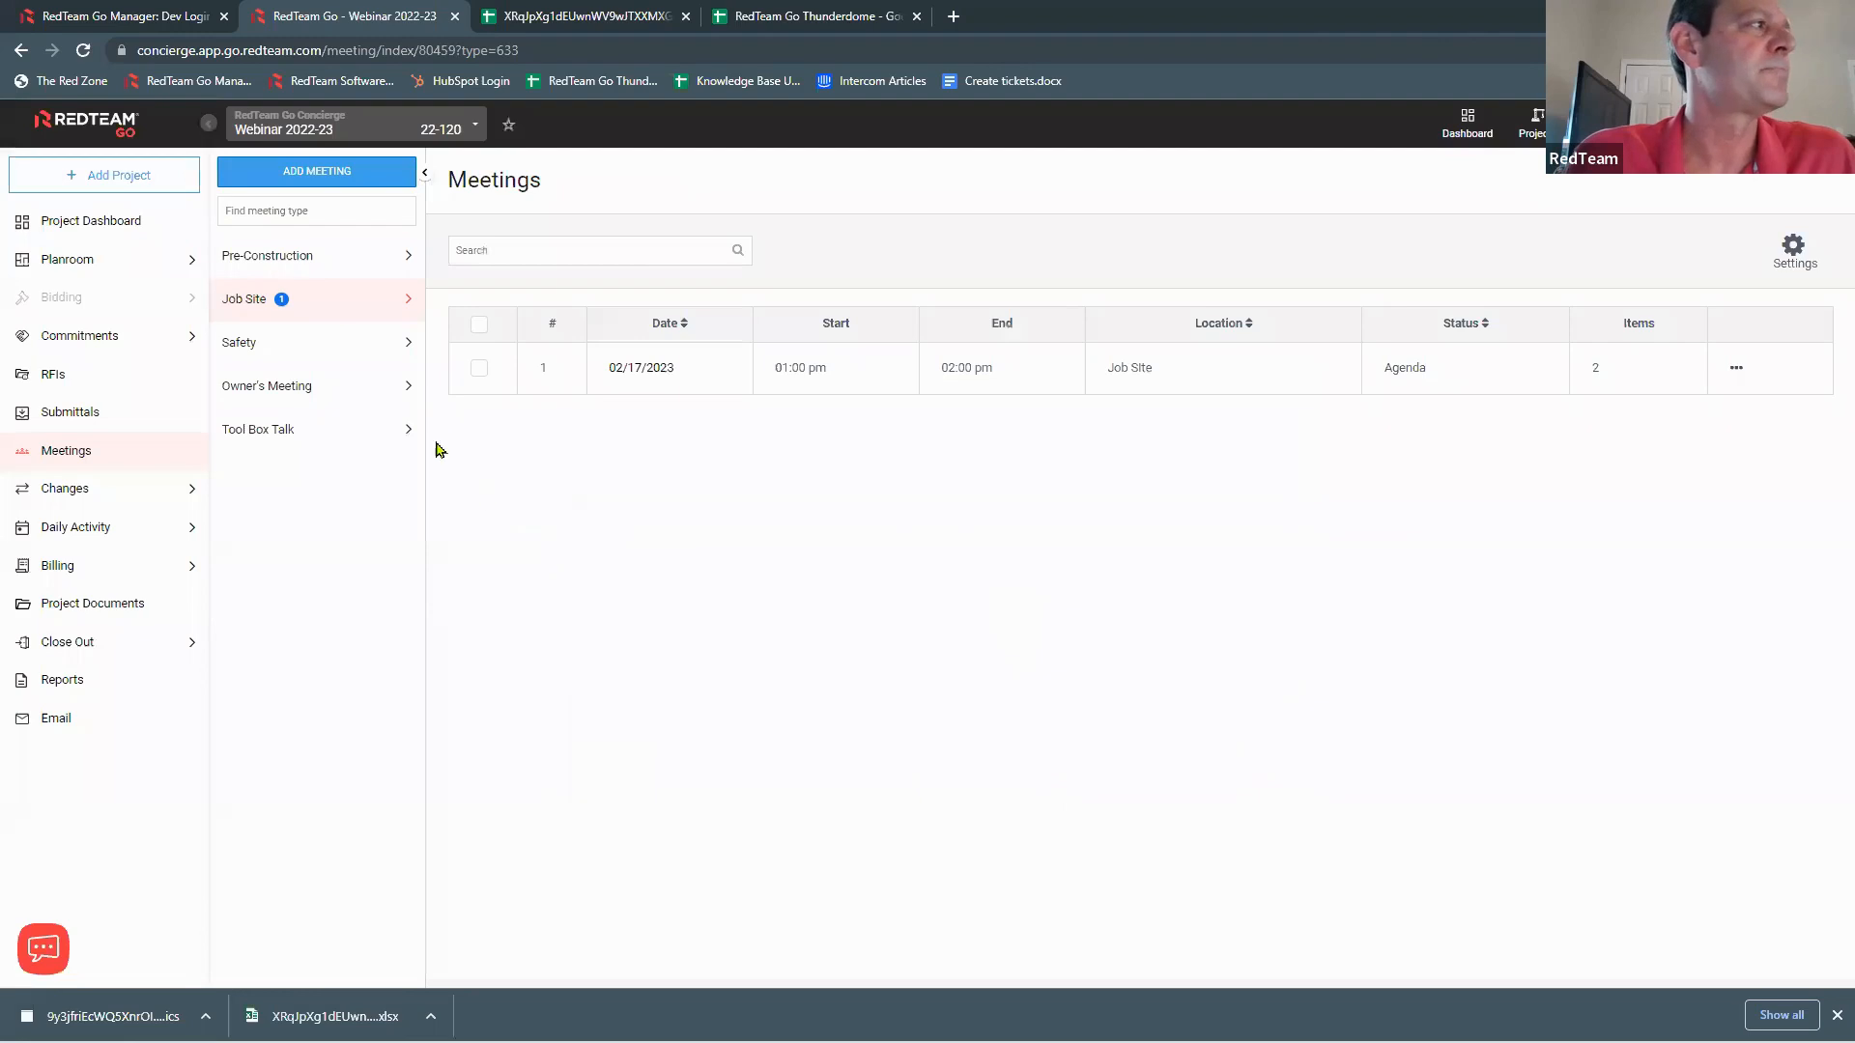
Step: Check the task overview on the project dashboard and reopen the 02/17/2023 Job Site meeting for editing
click(124, 228)
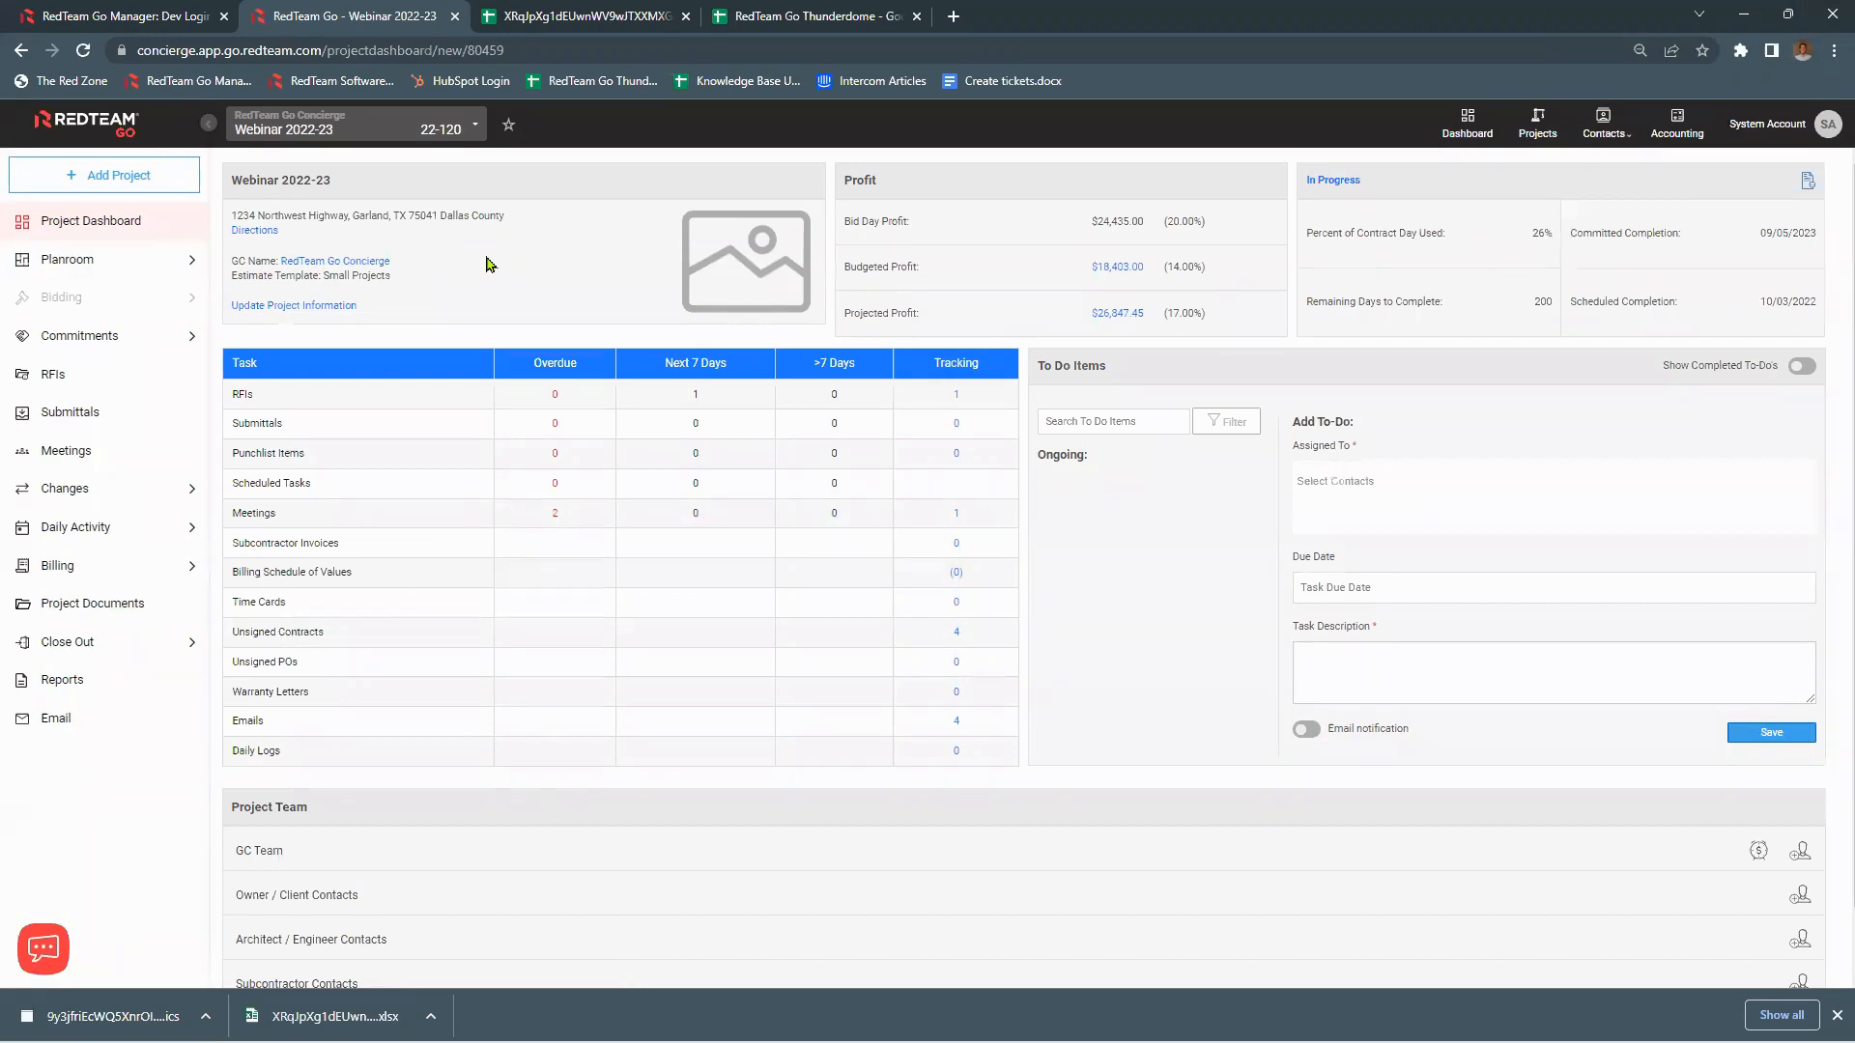
click(128, 451)
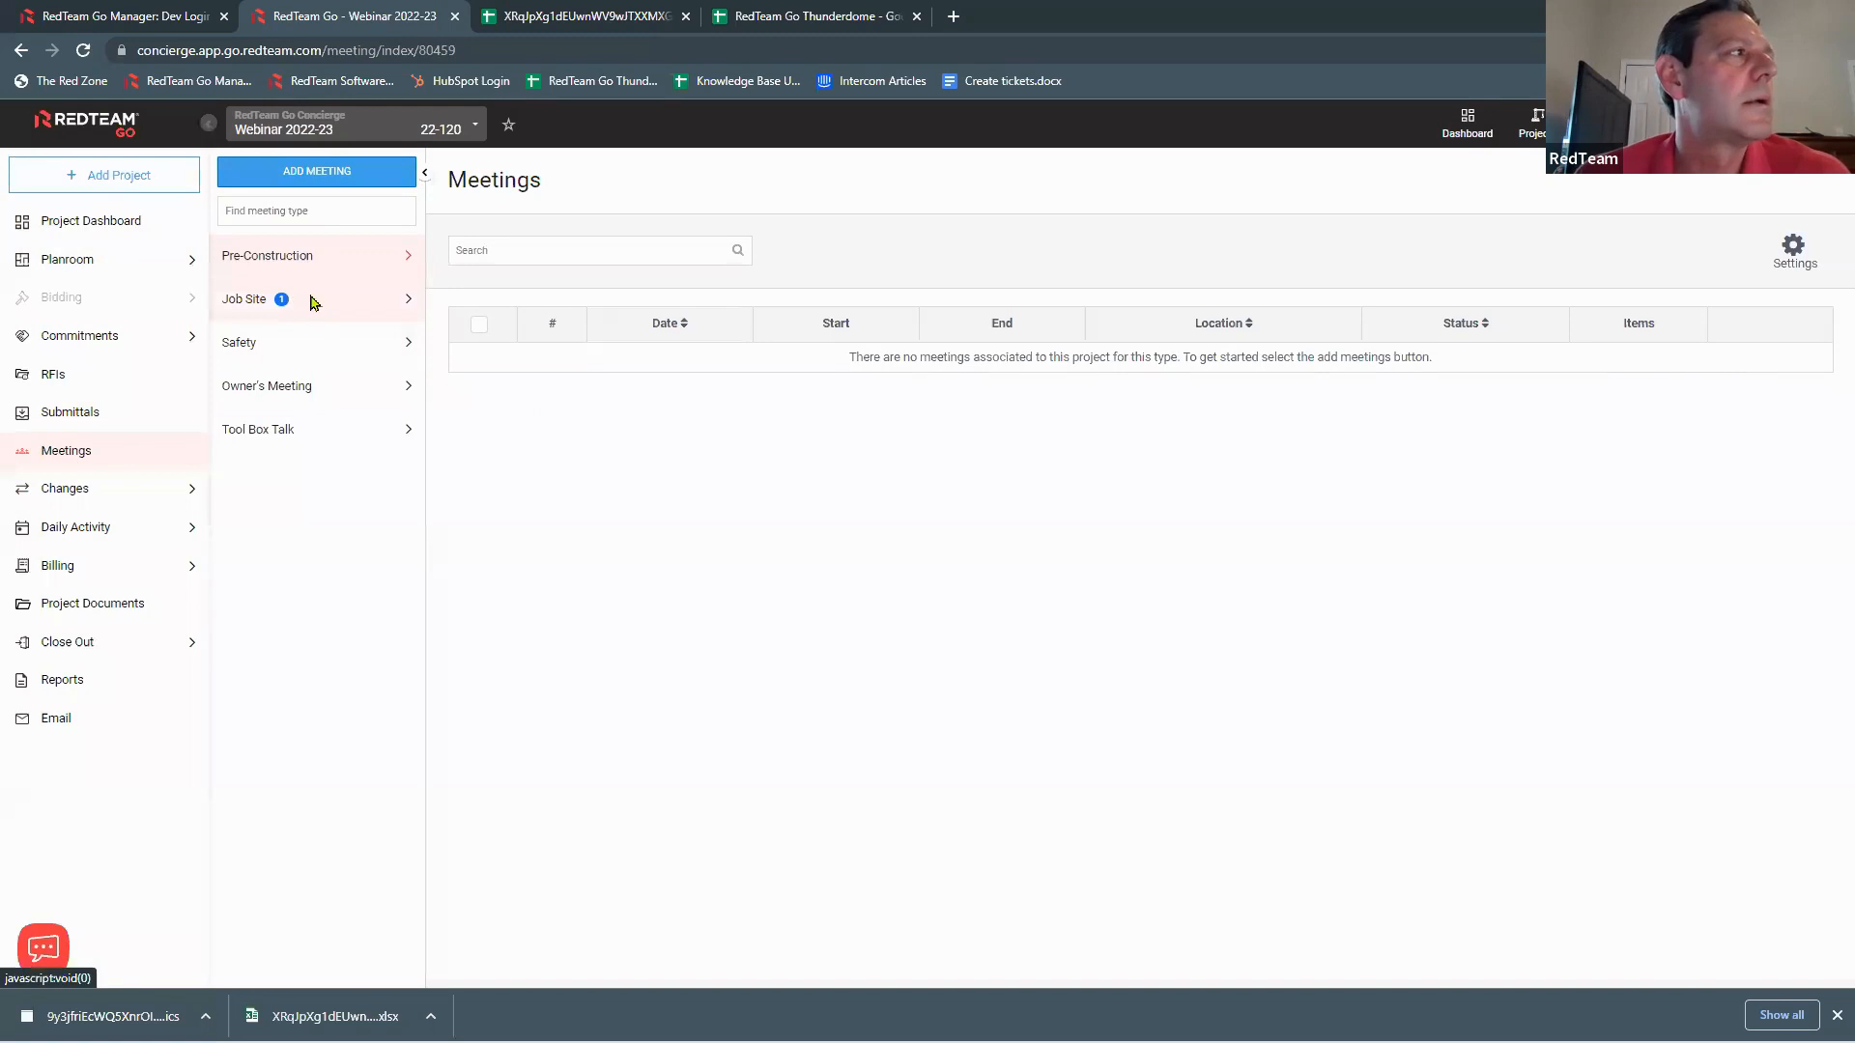
click(313, 300)
click(1734, 372)
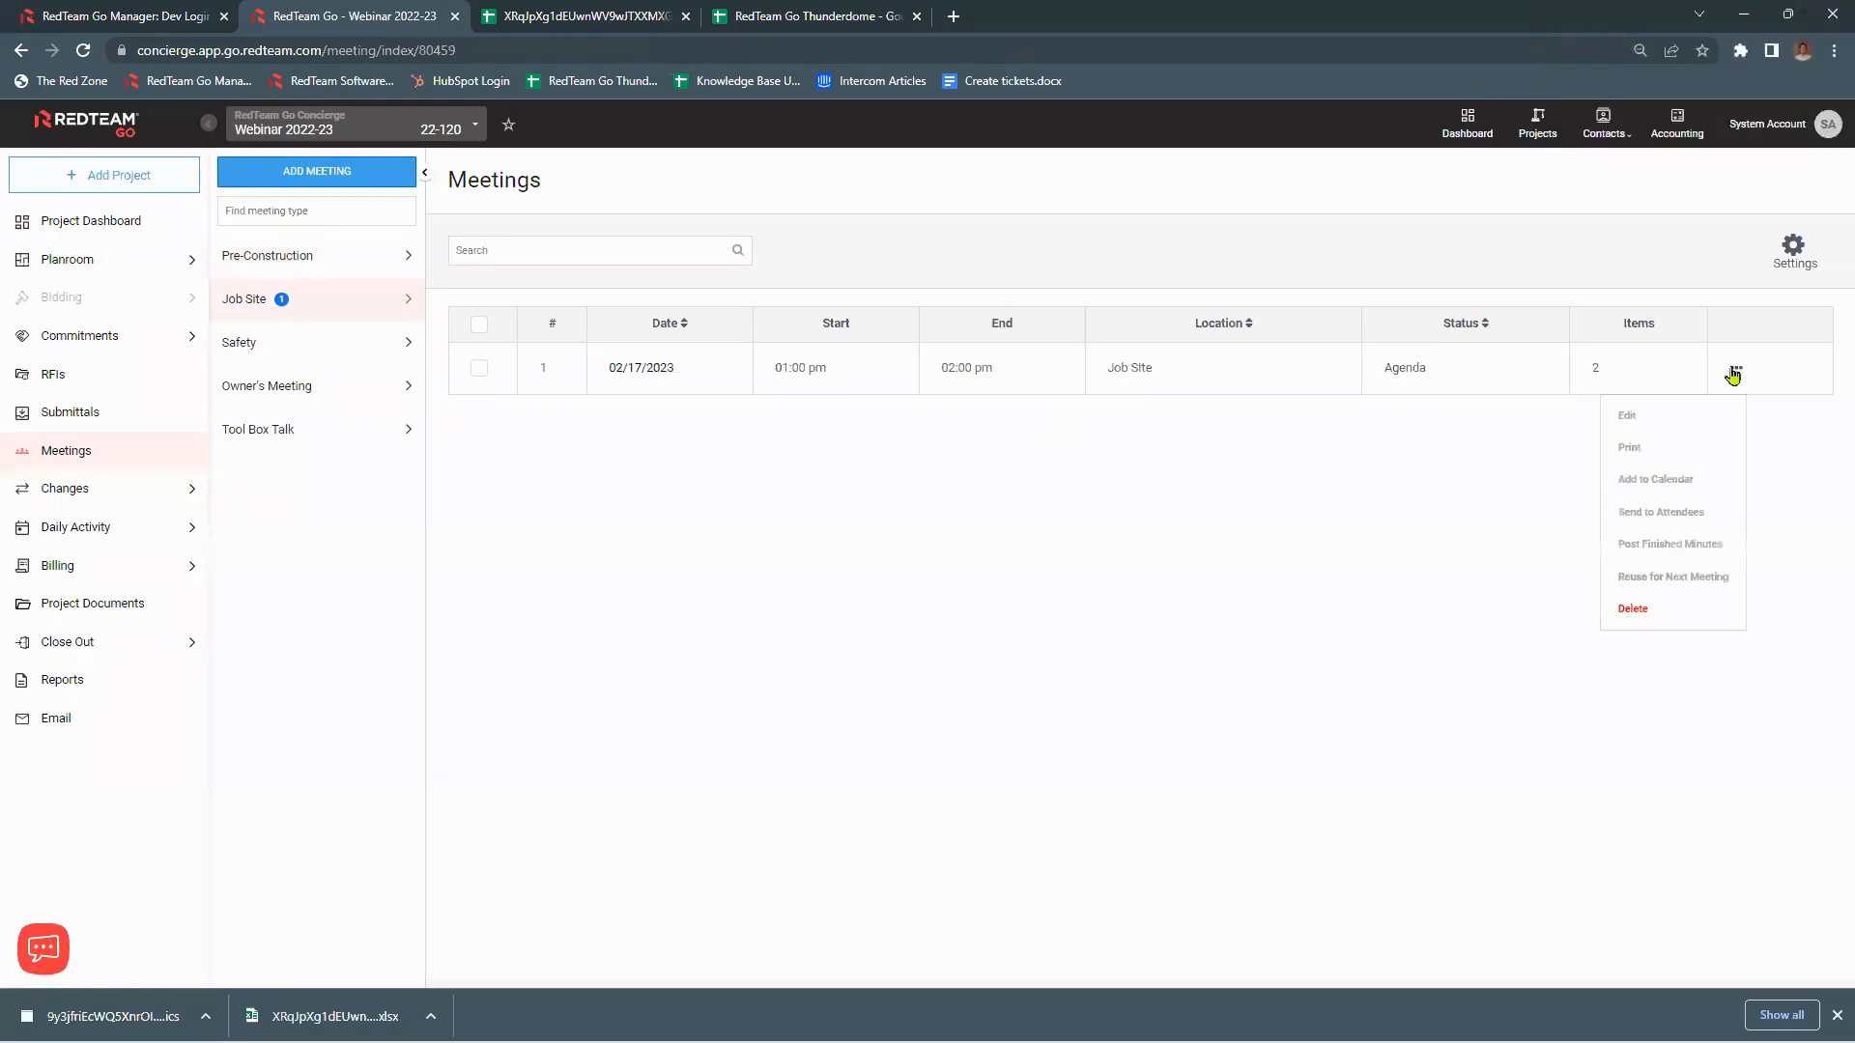
click(1629, 418)
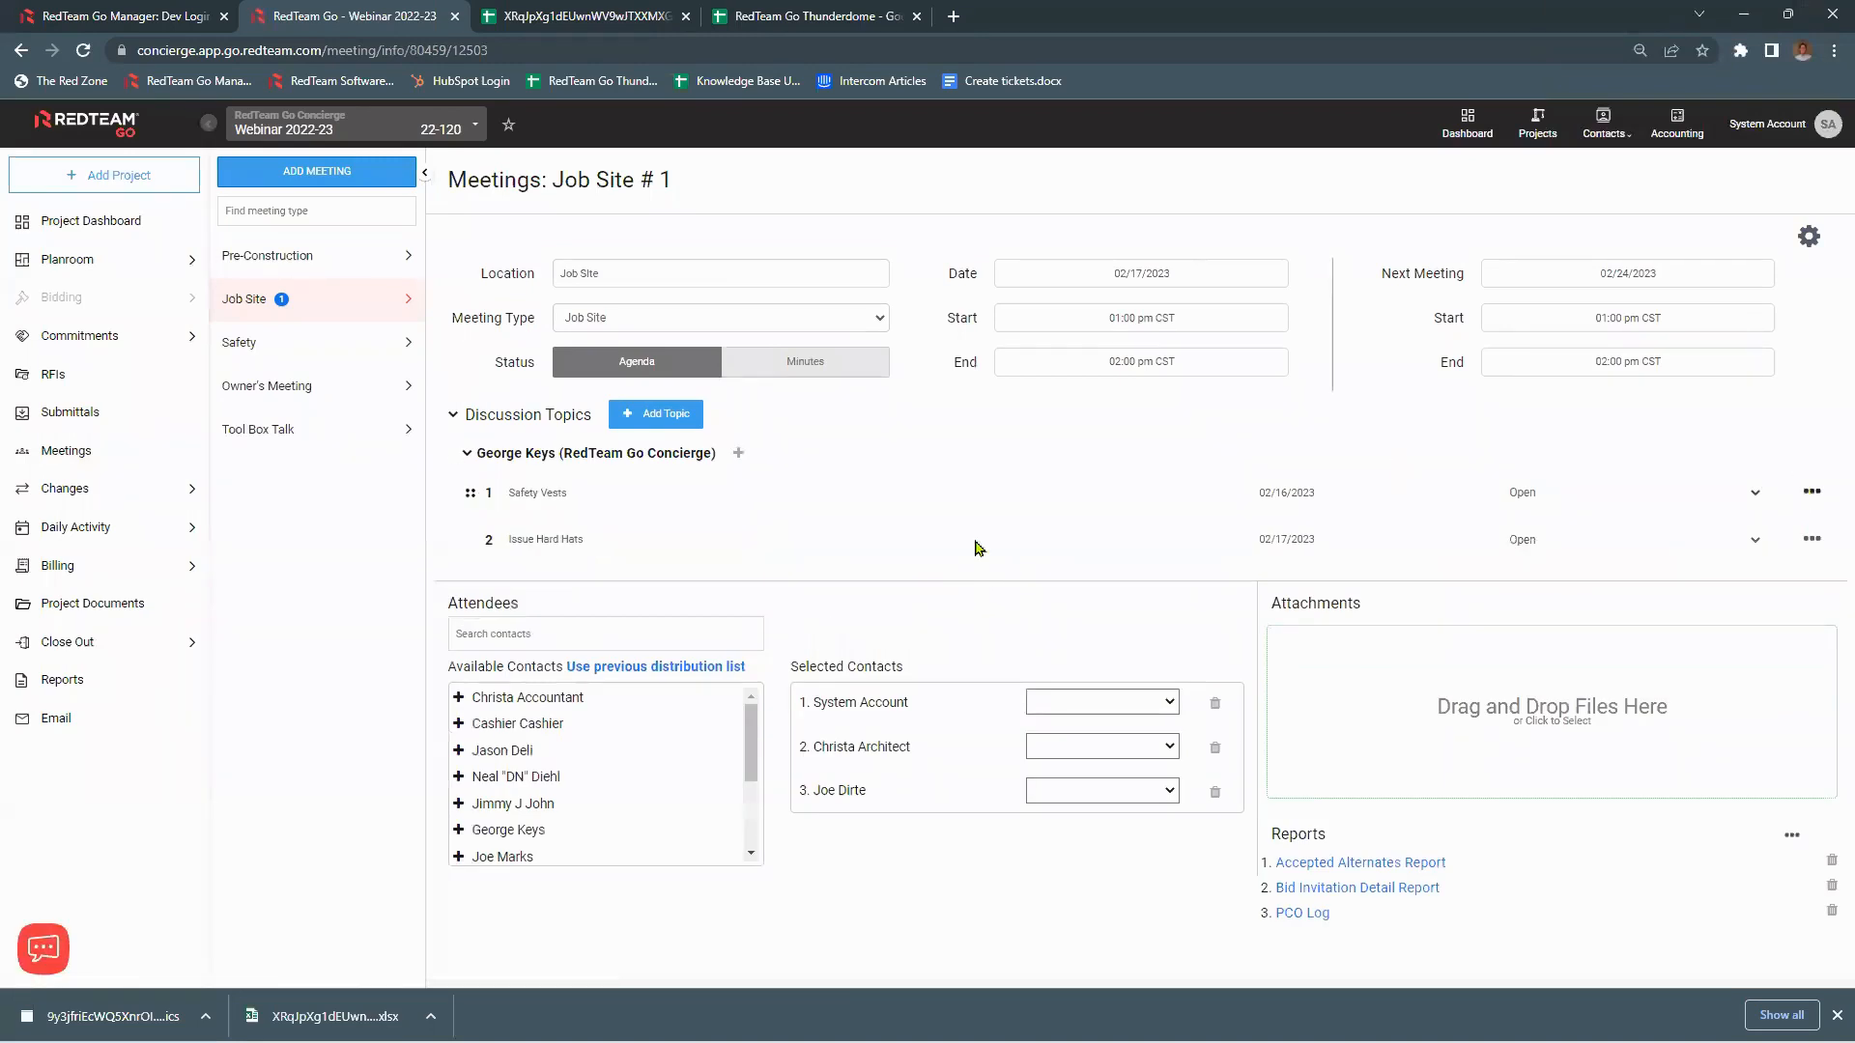
click(669, 418)
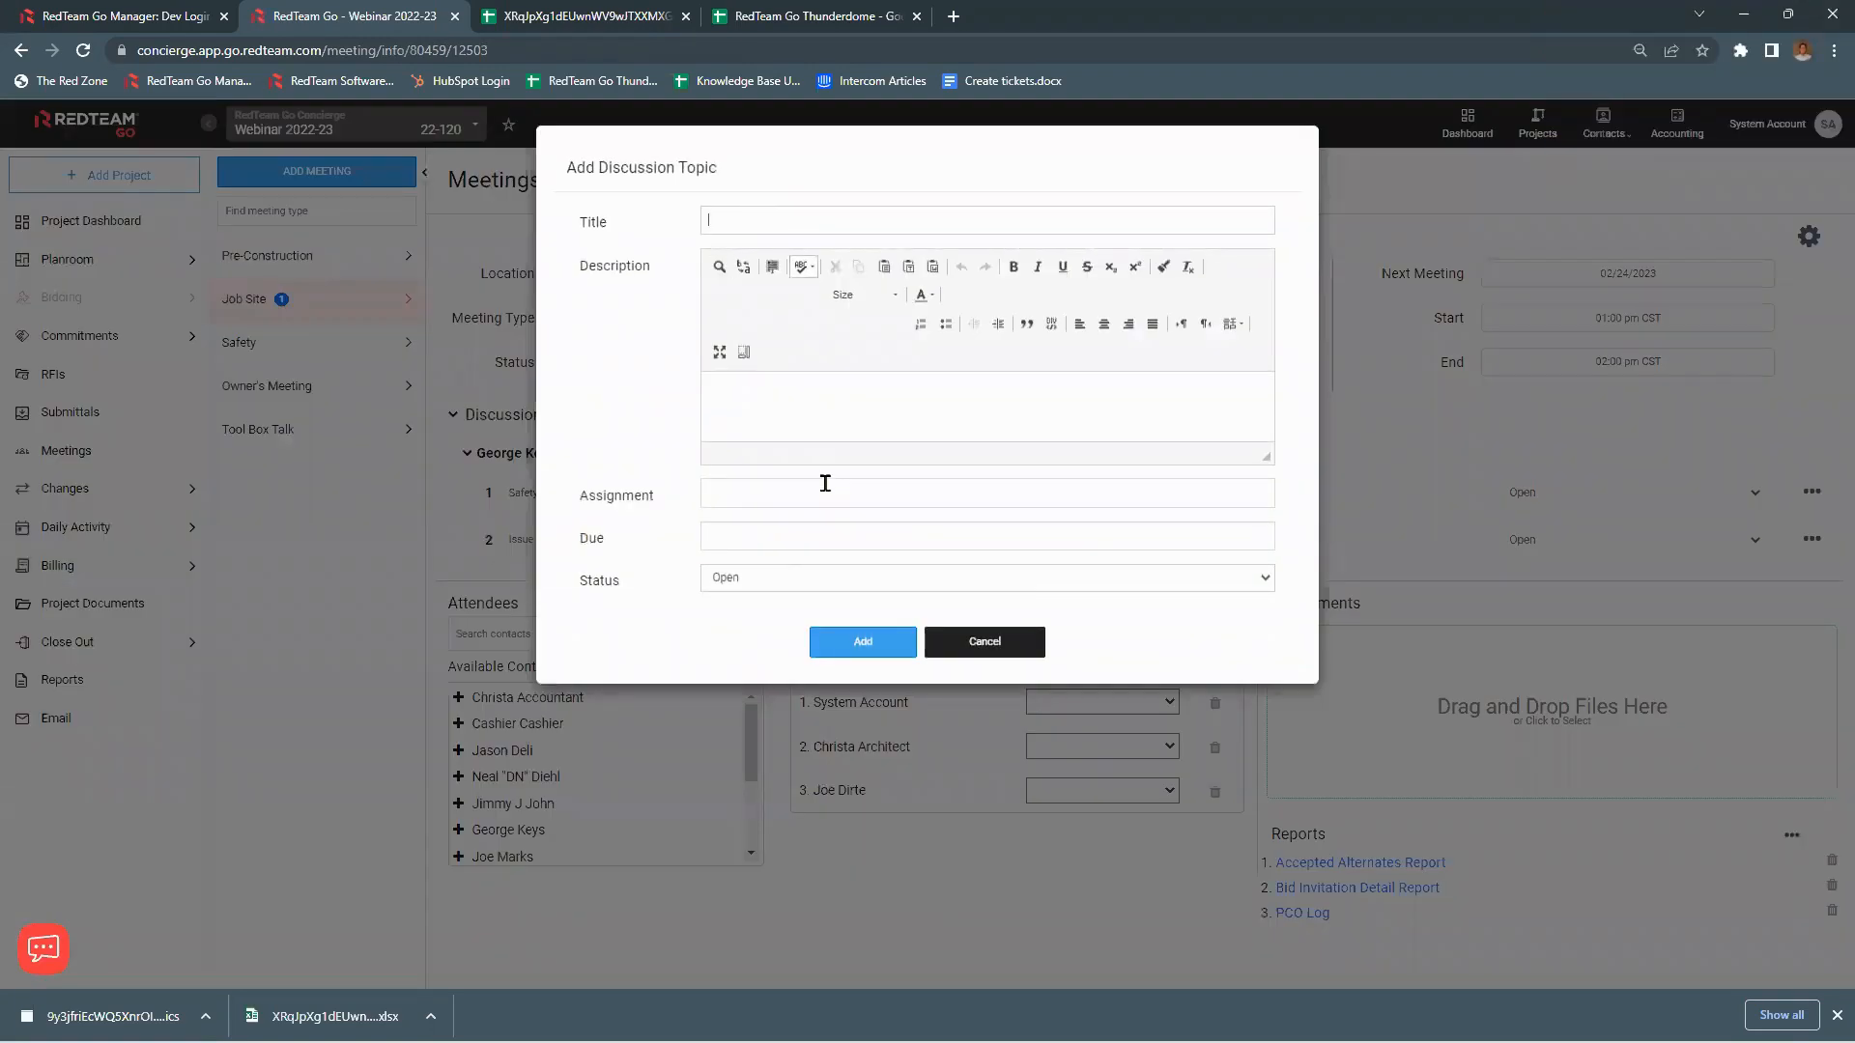
click(825, 483)
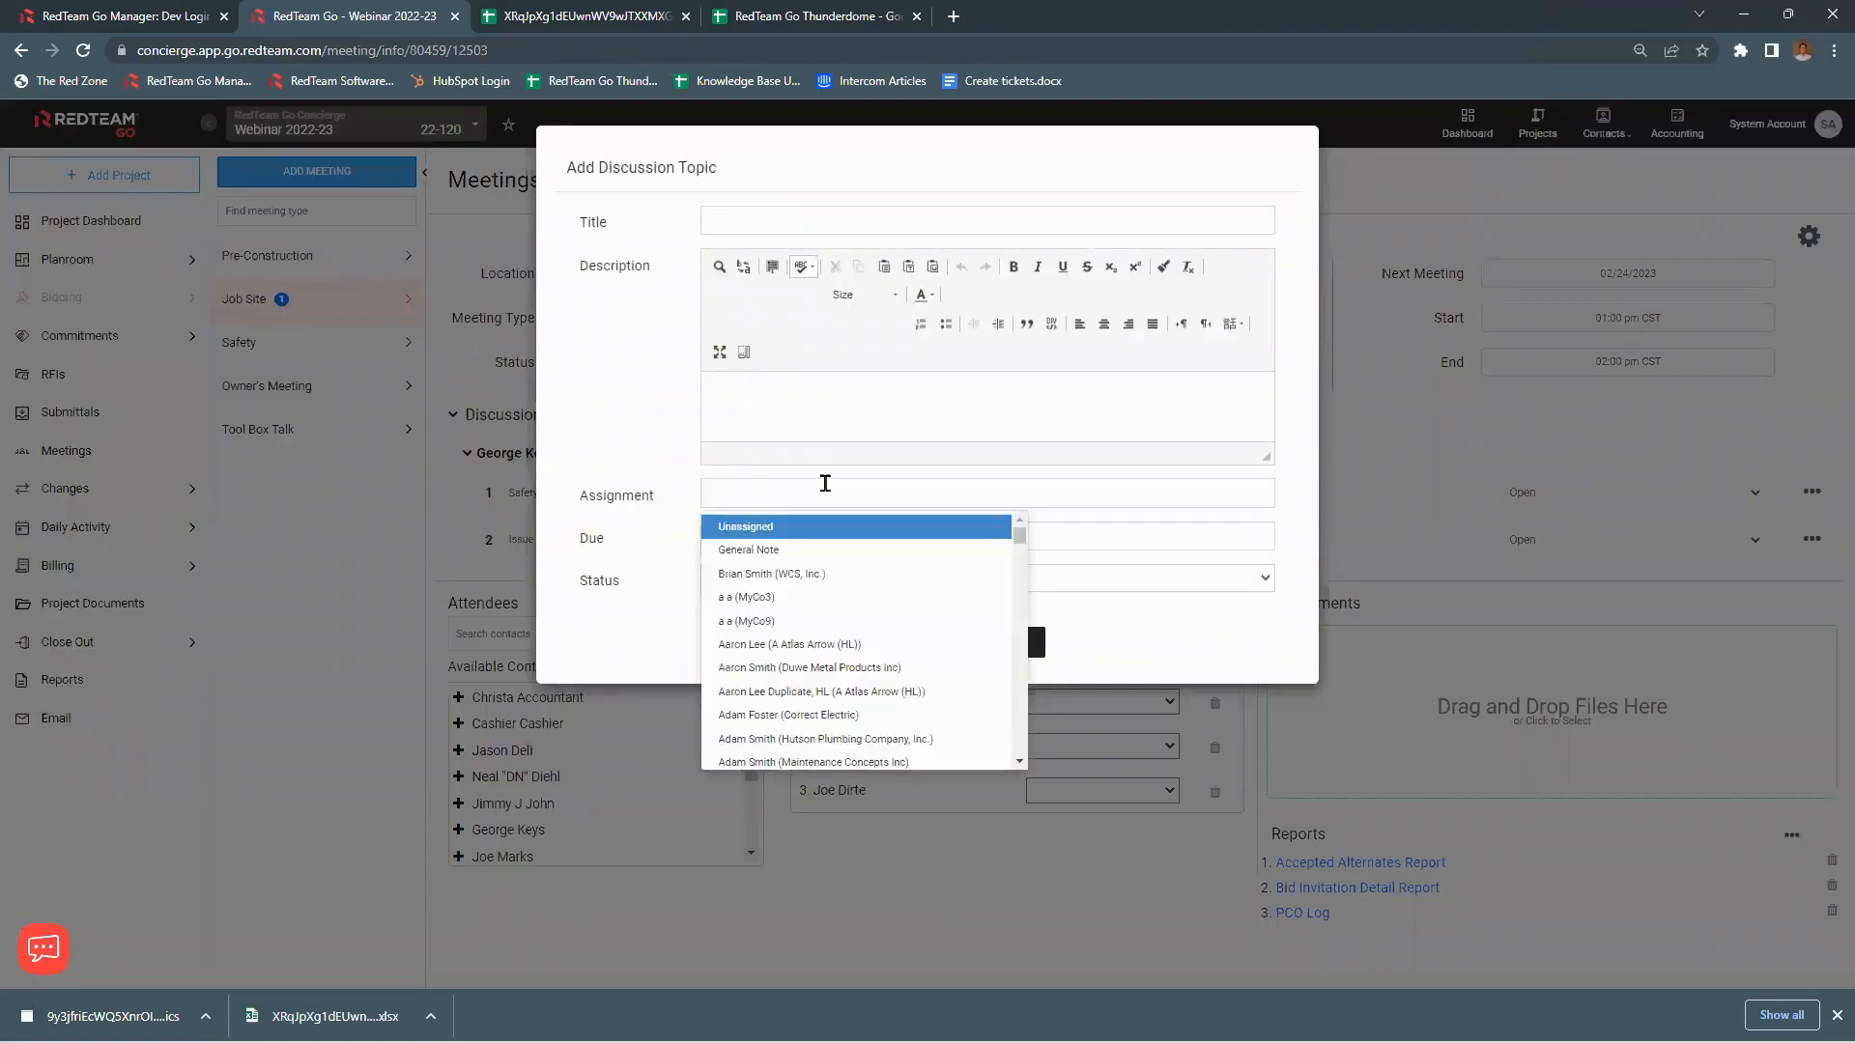
click(760, 527)
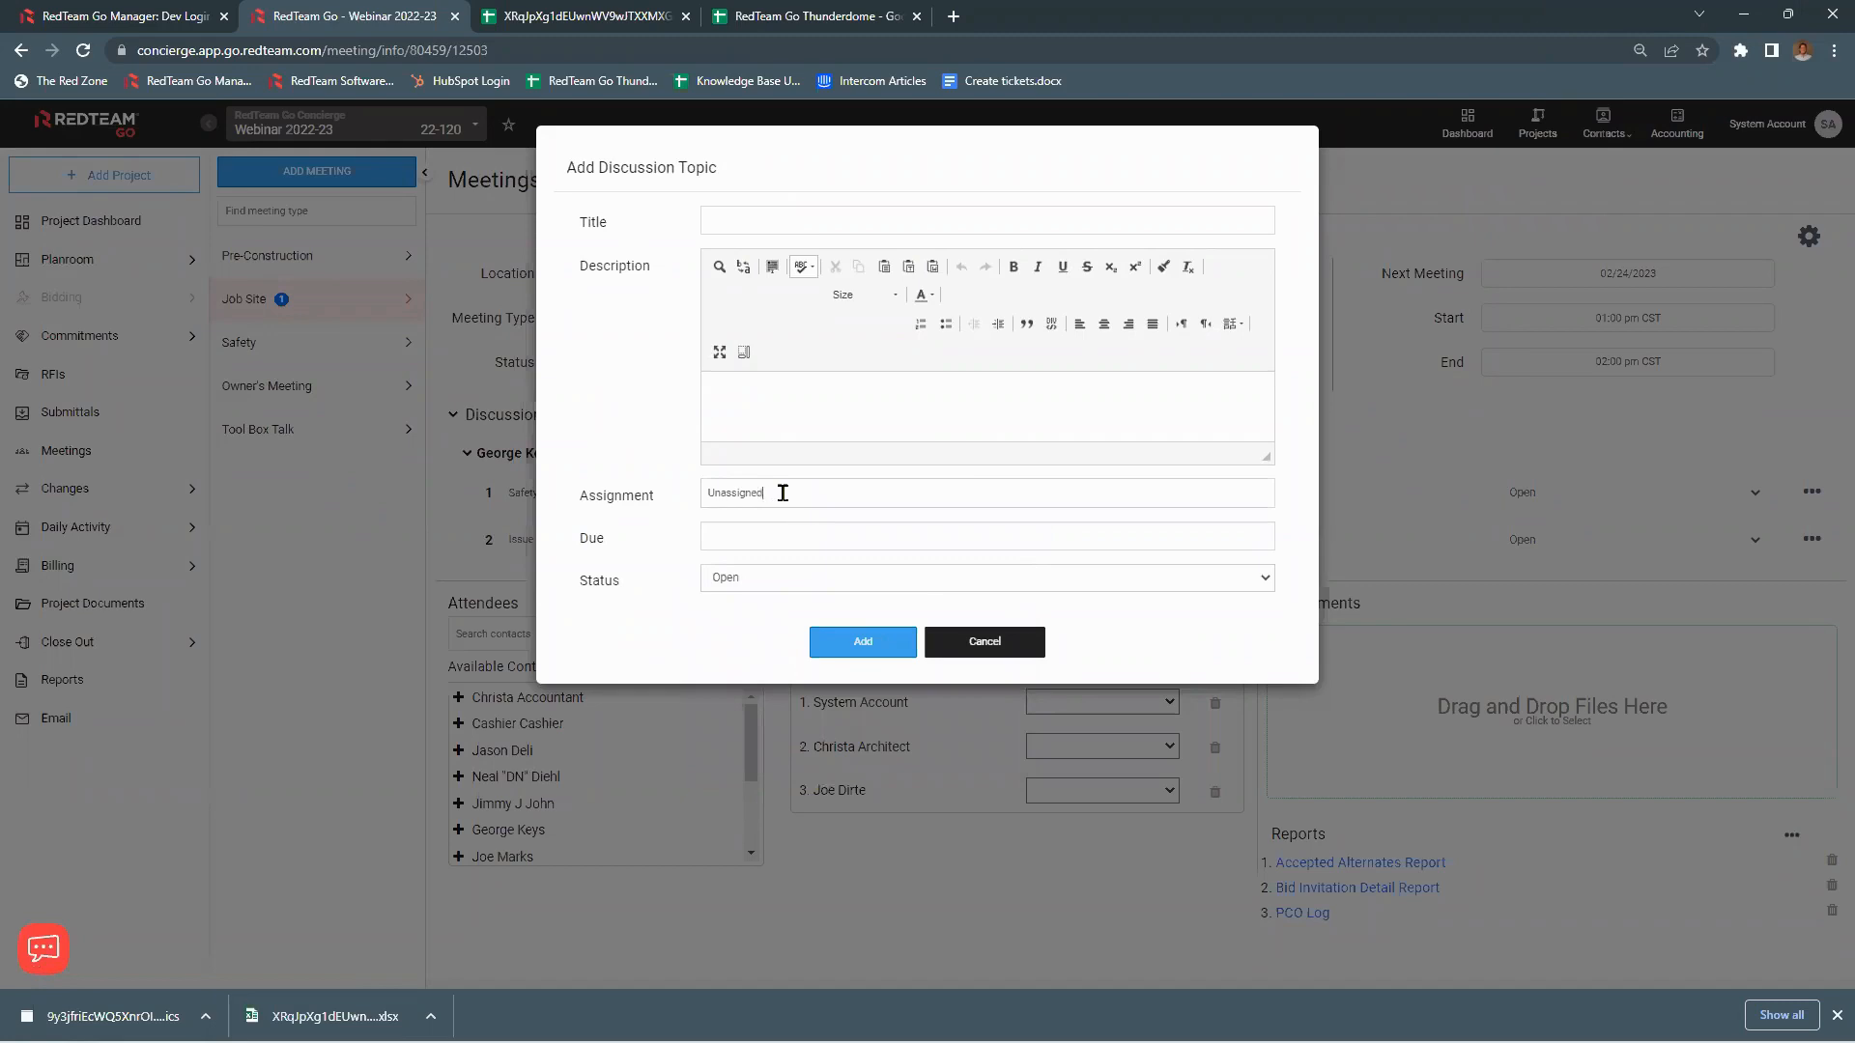
click(783, 493)
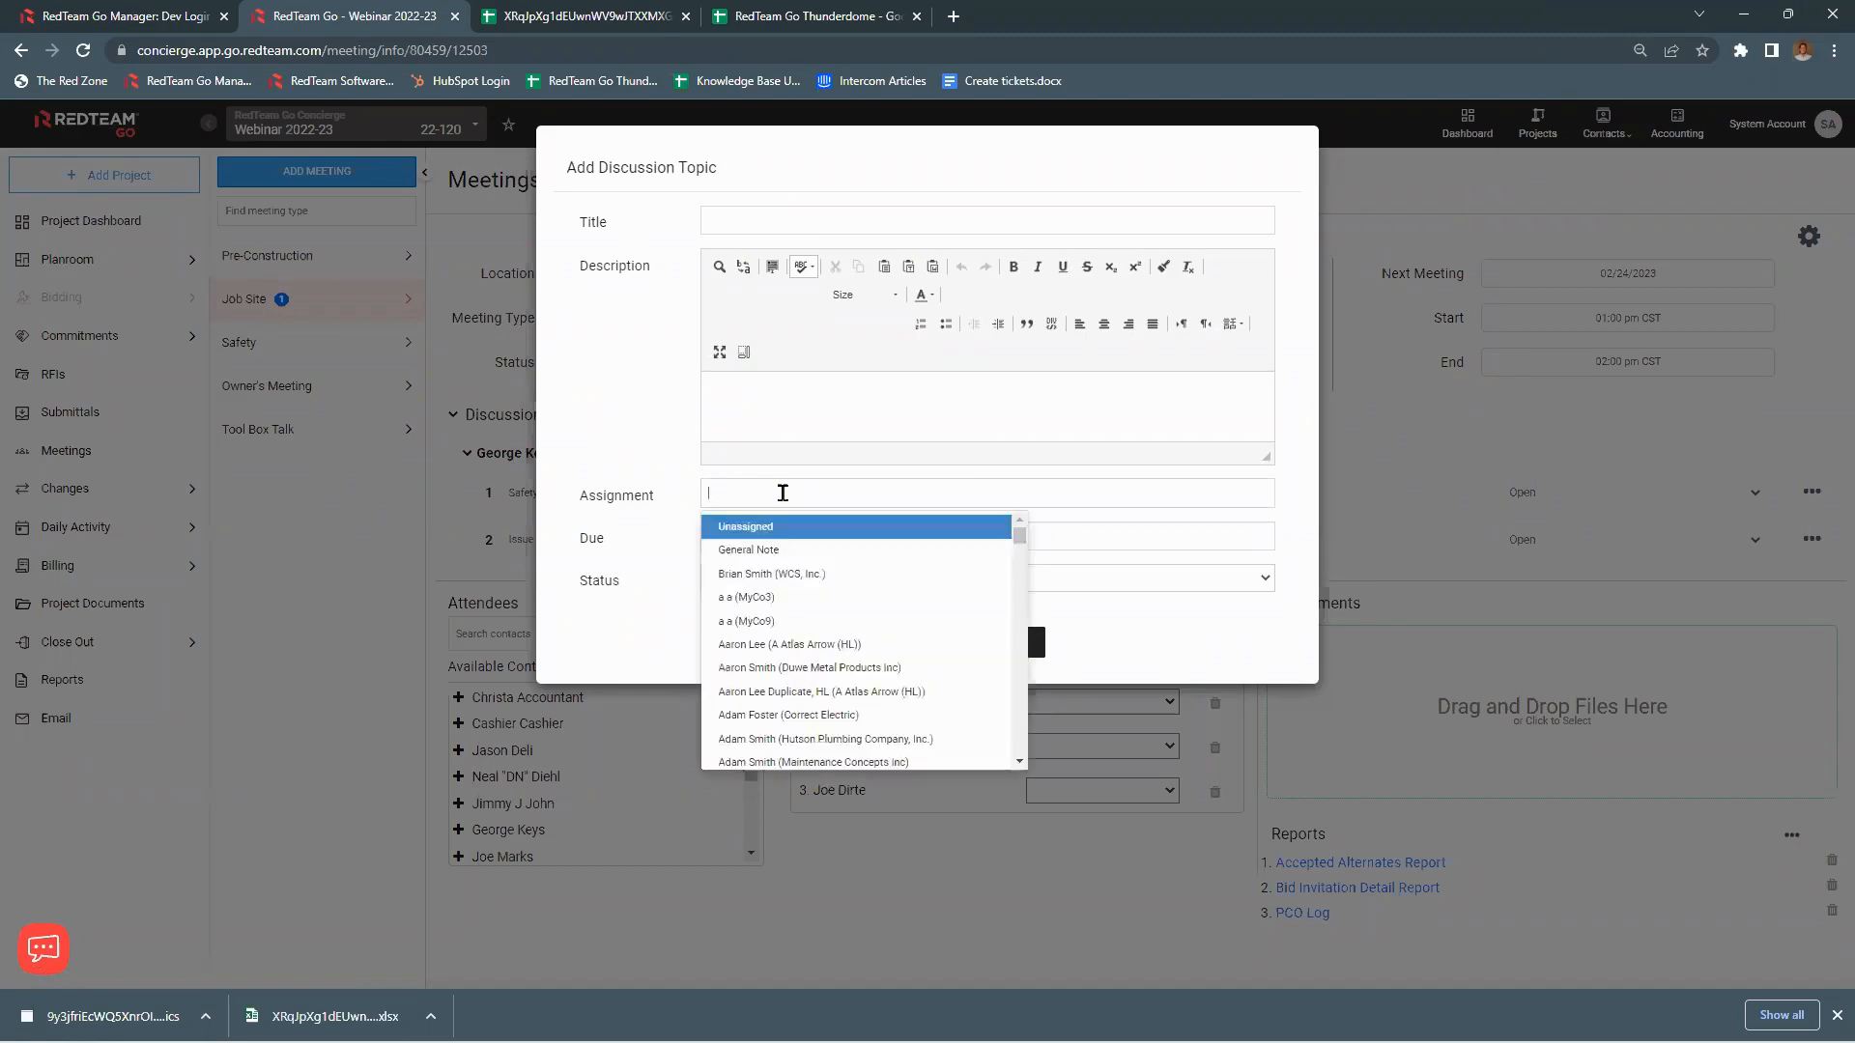
click(783, 553)
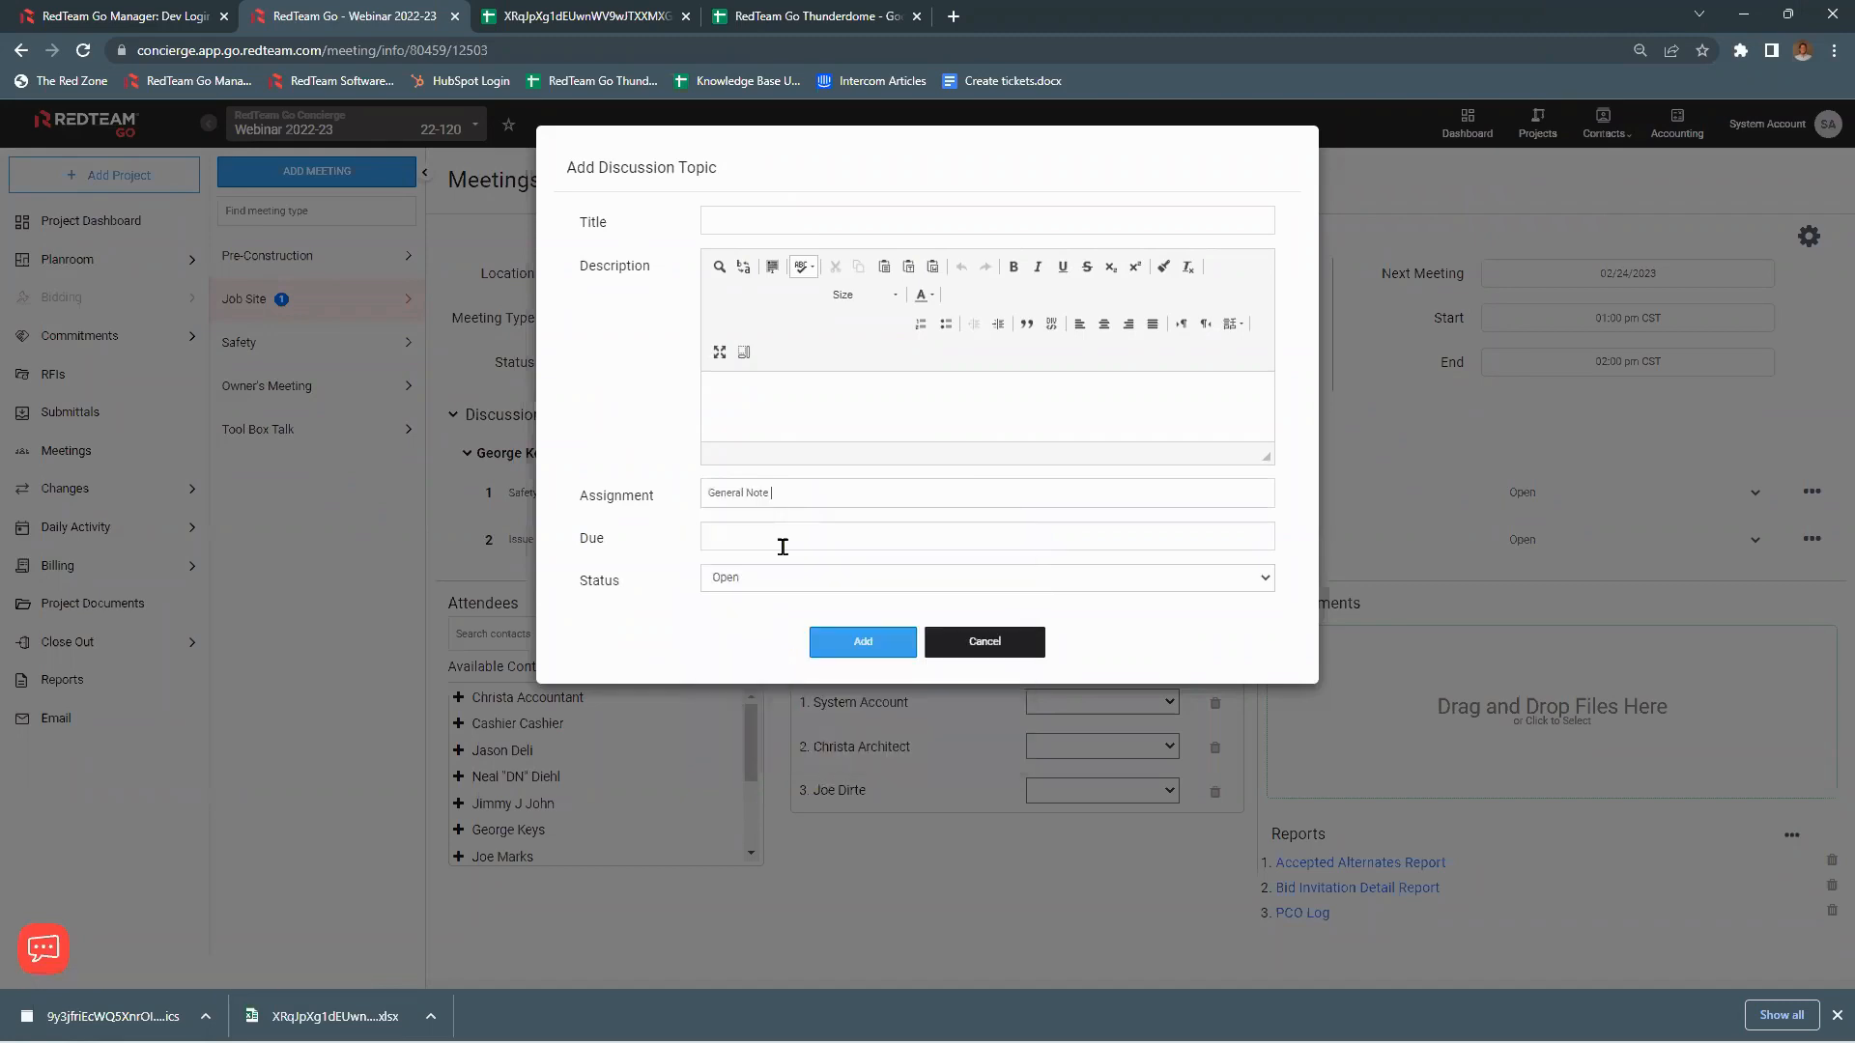
click(985, 642)
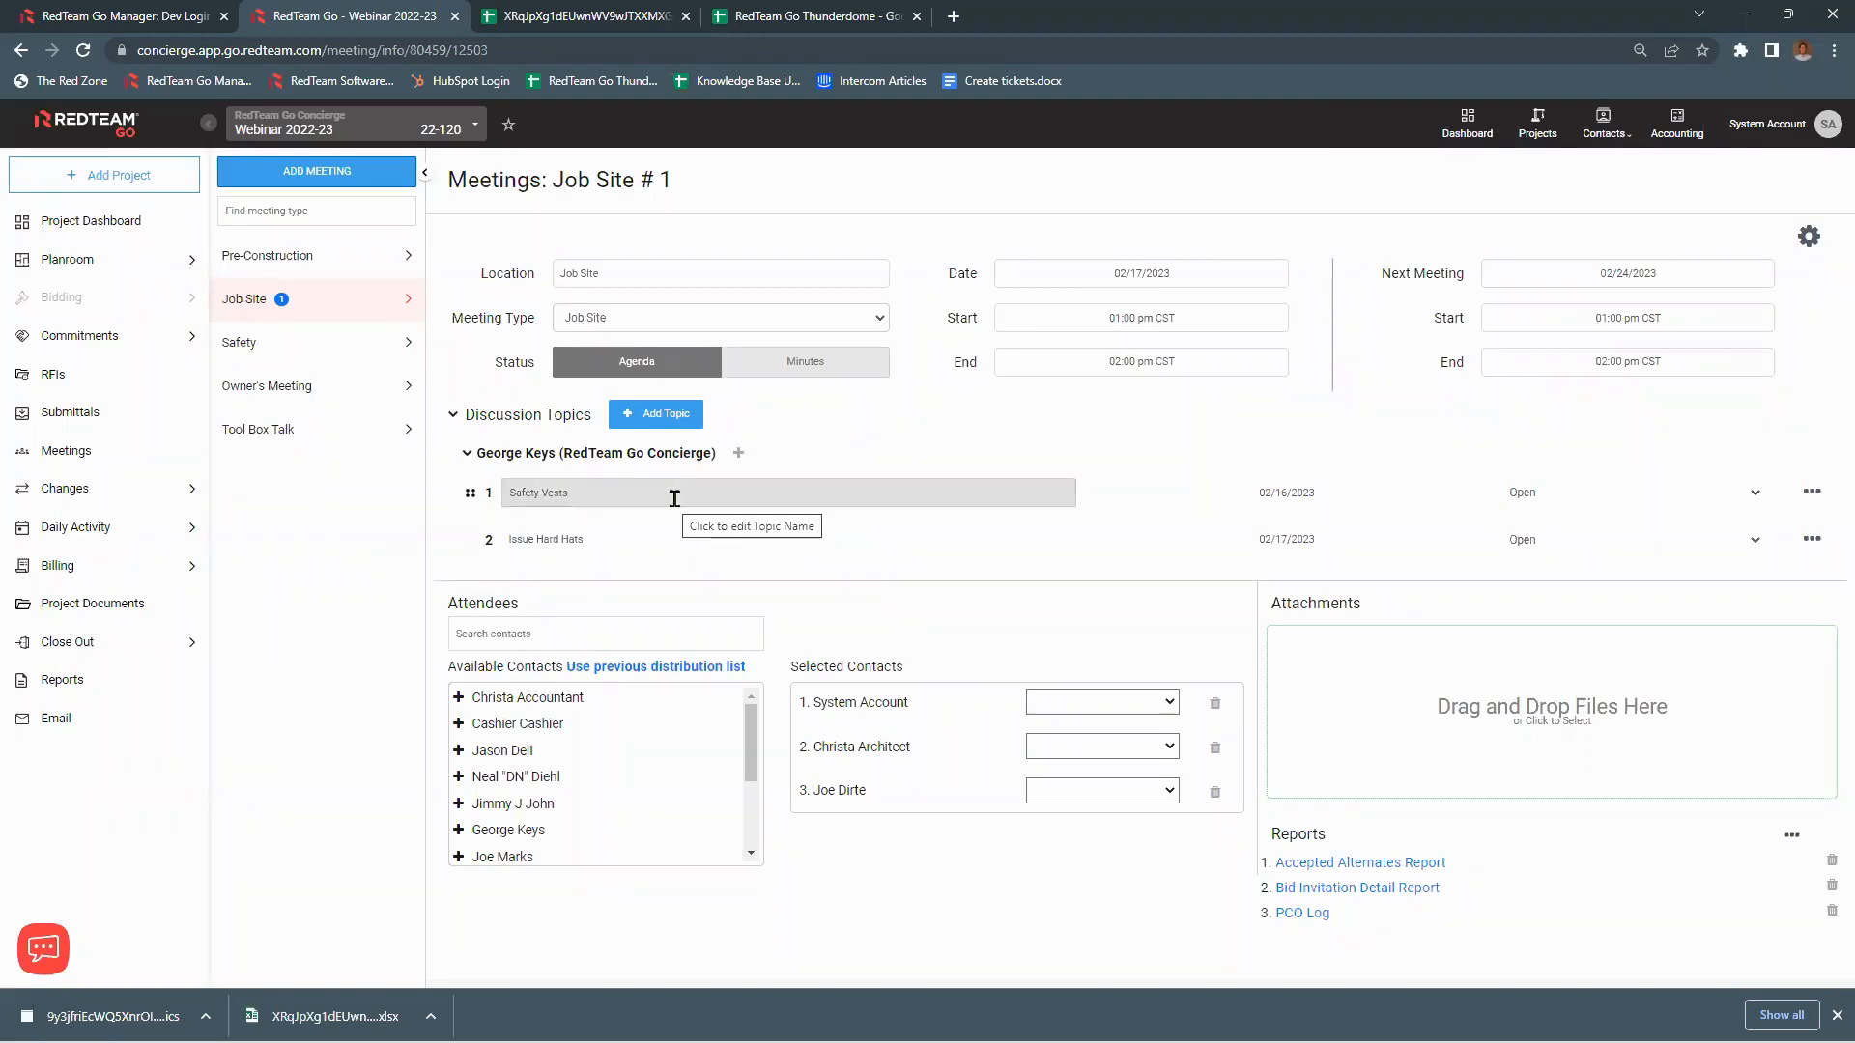
Step: Add a discussion topic titled "Unassigned Topic" with description "Not much", assignment Unassigned and due date 02/17/2023
click(677, 421)
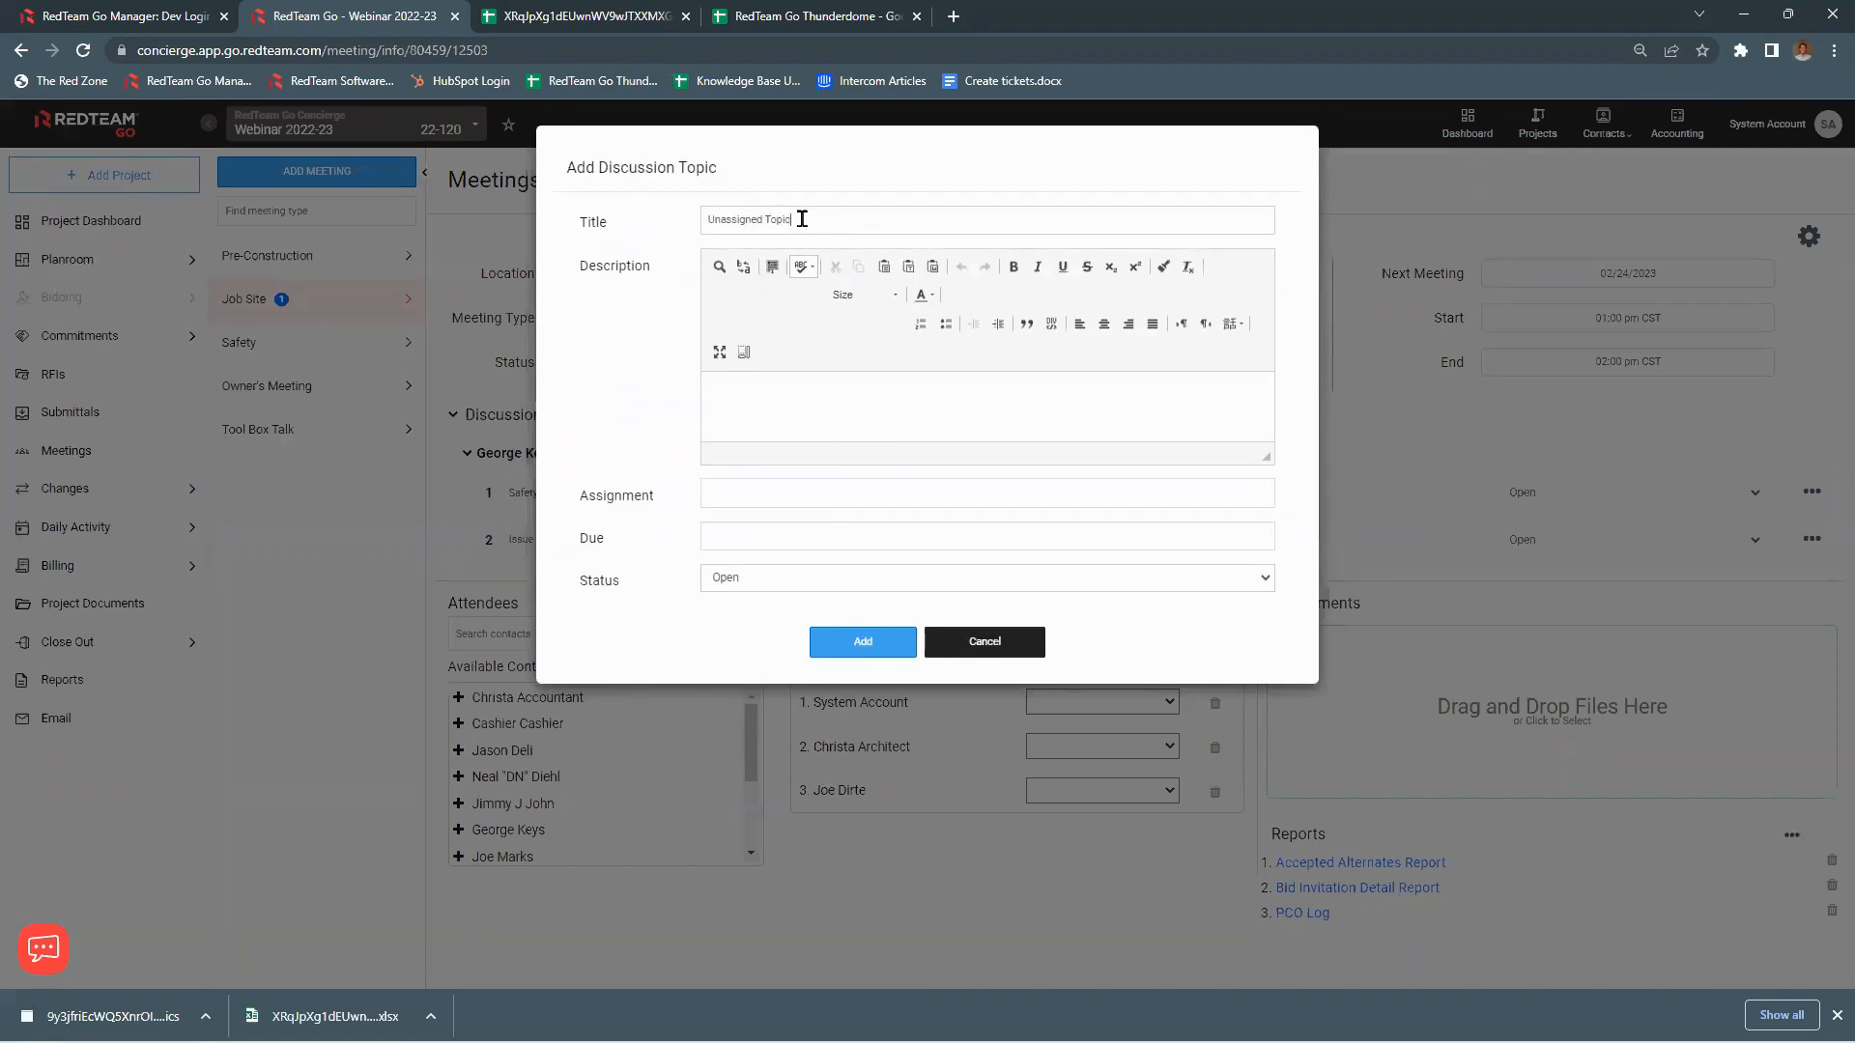
click(798, 414)
click(784, 495)
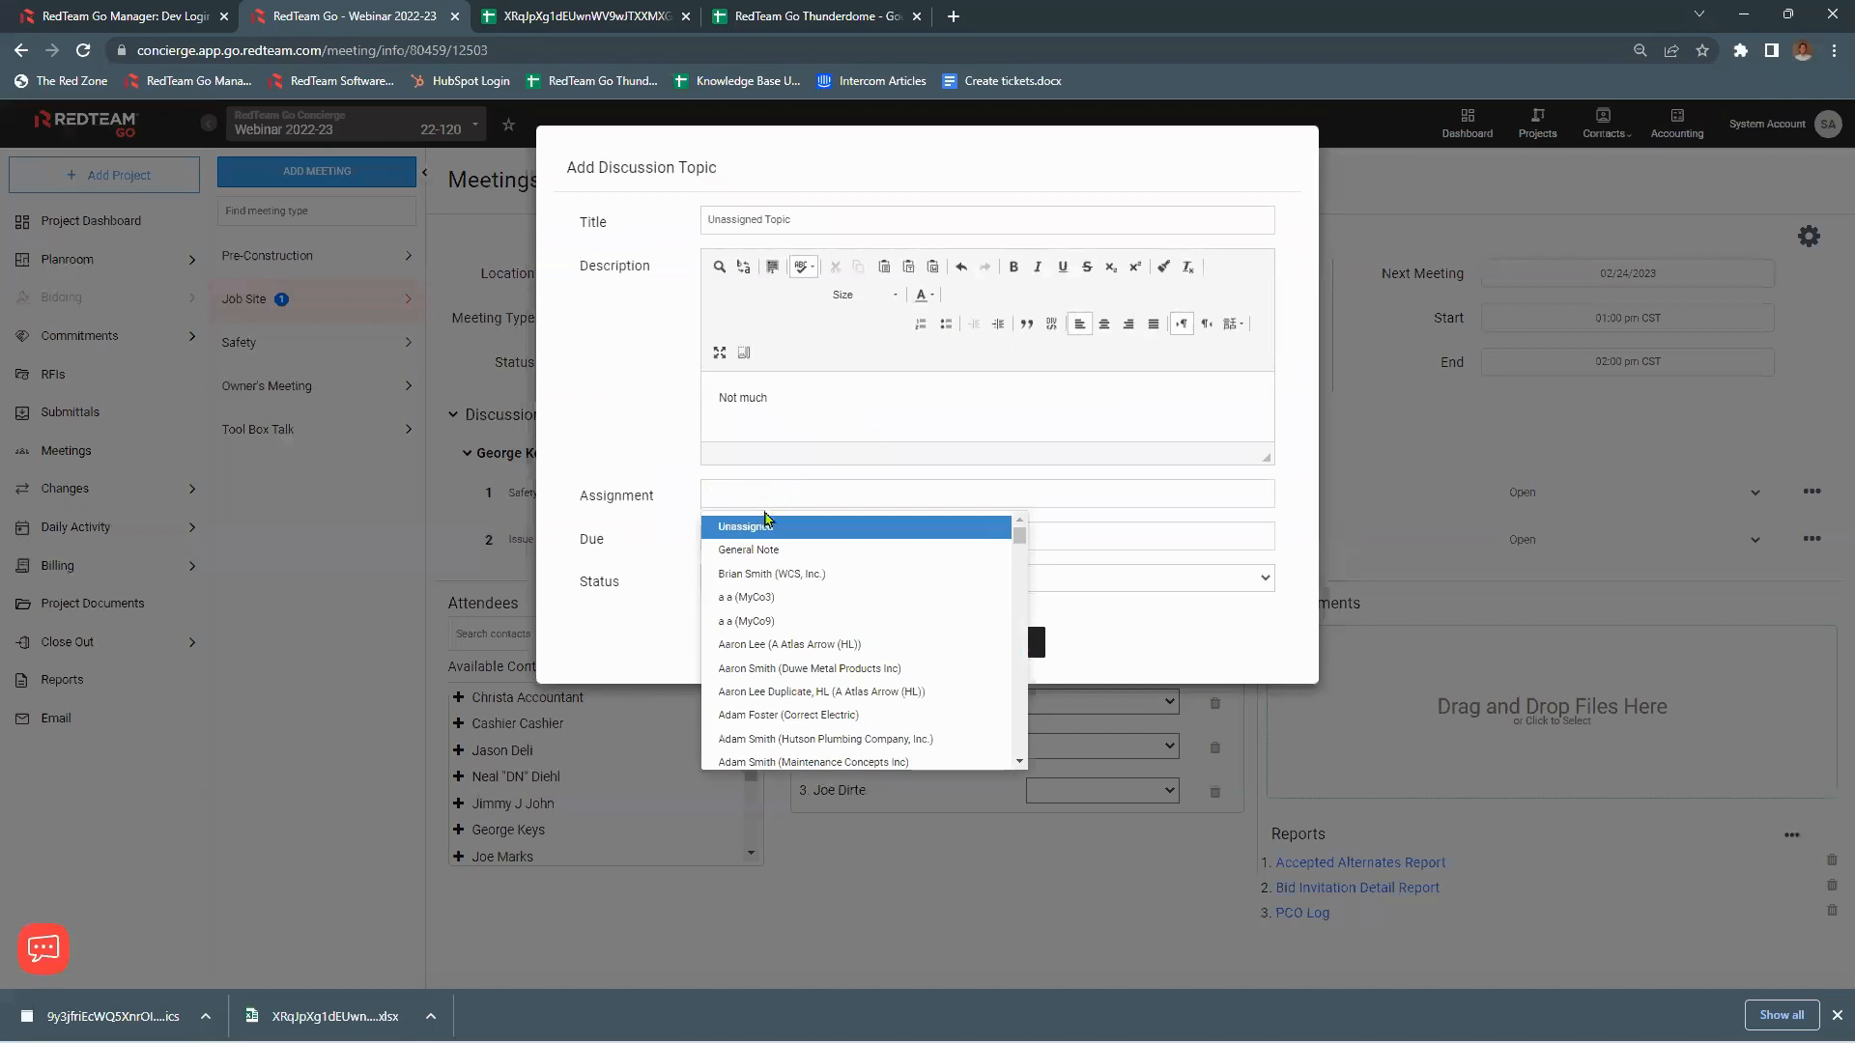
click(762, 523)
click(739, 534)
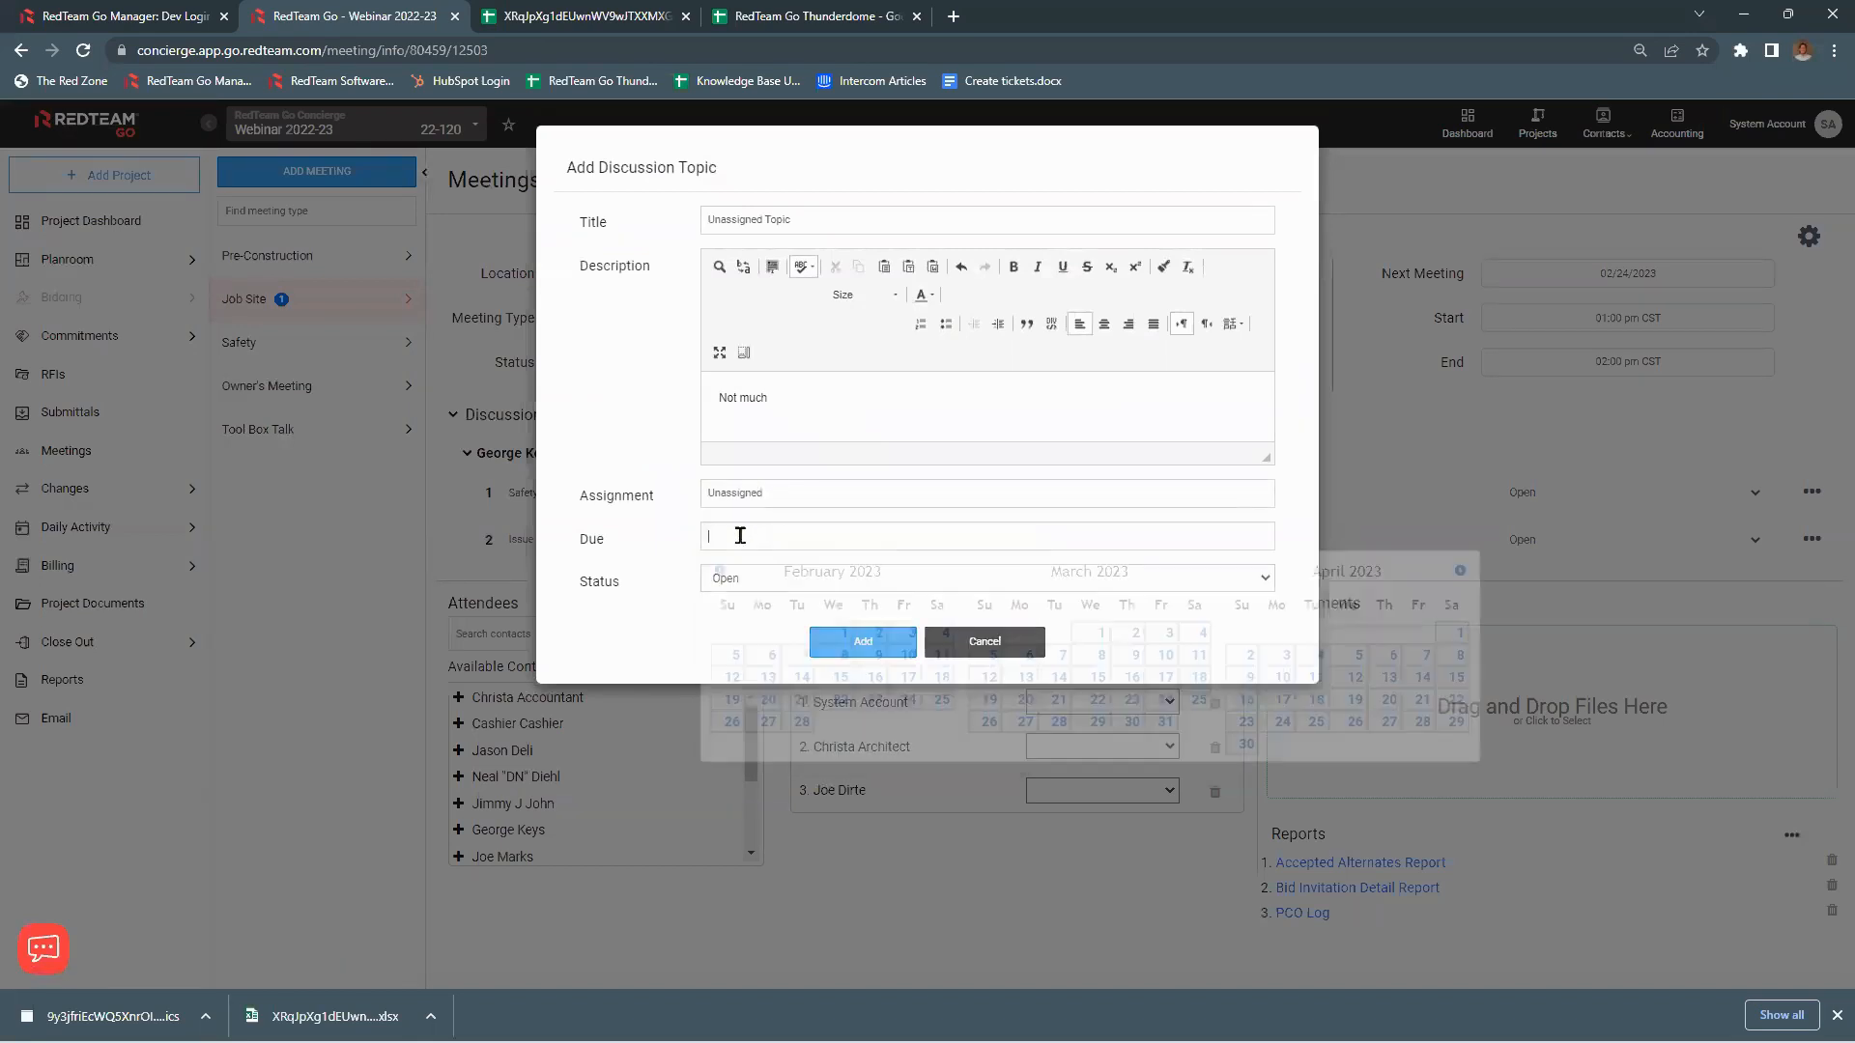
click(909, 684)
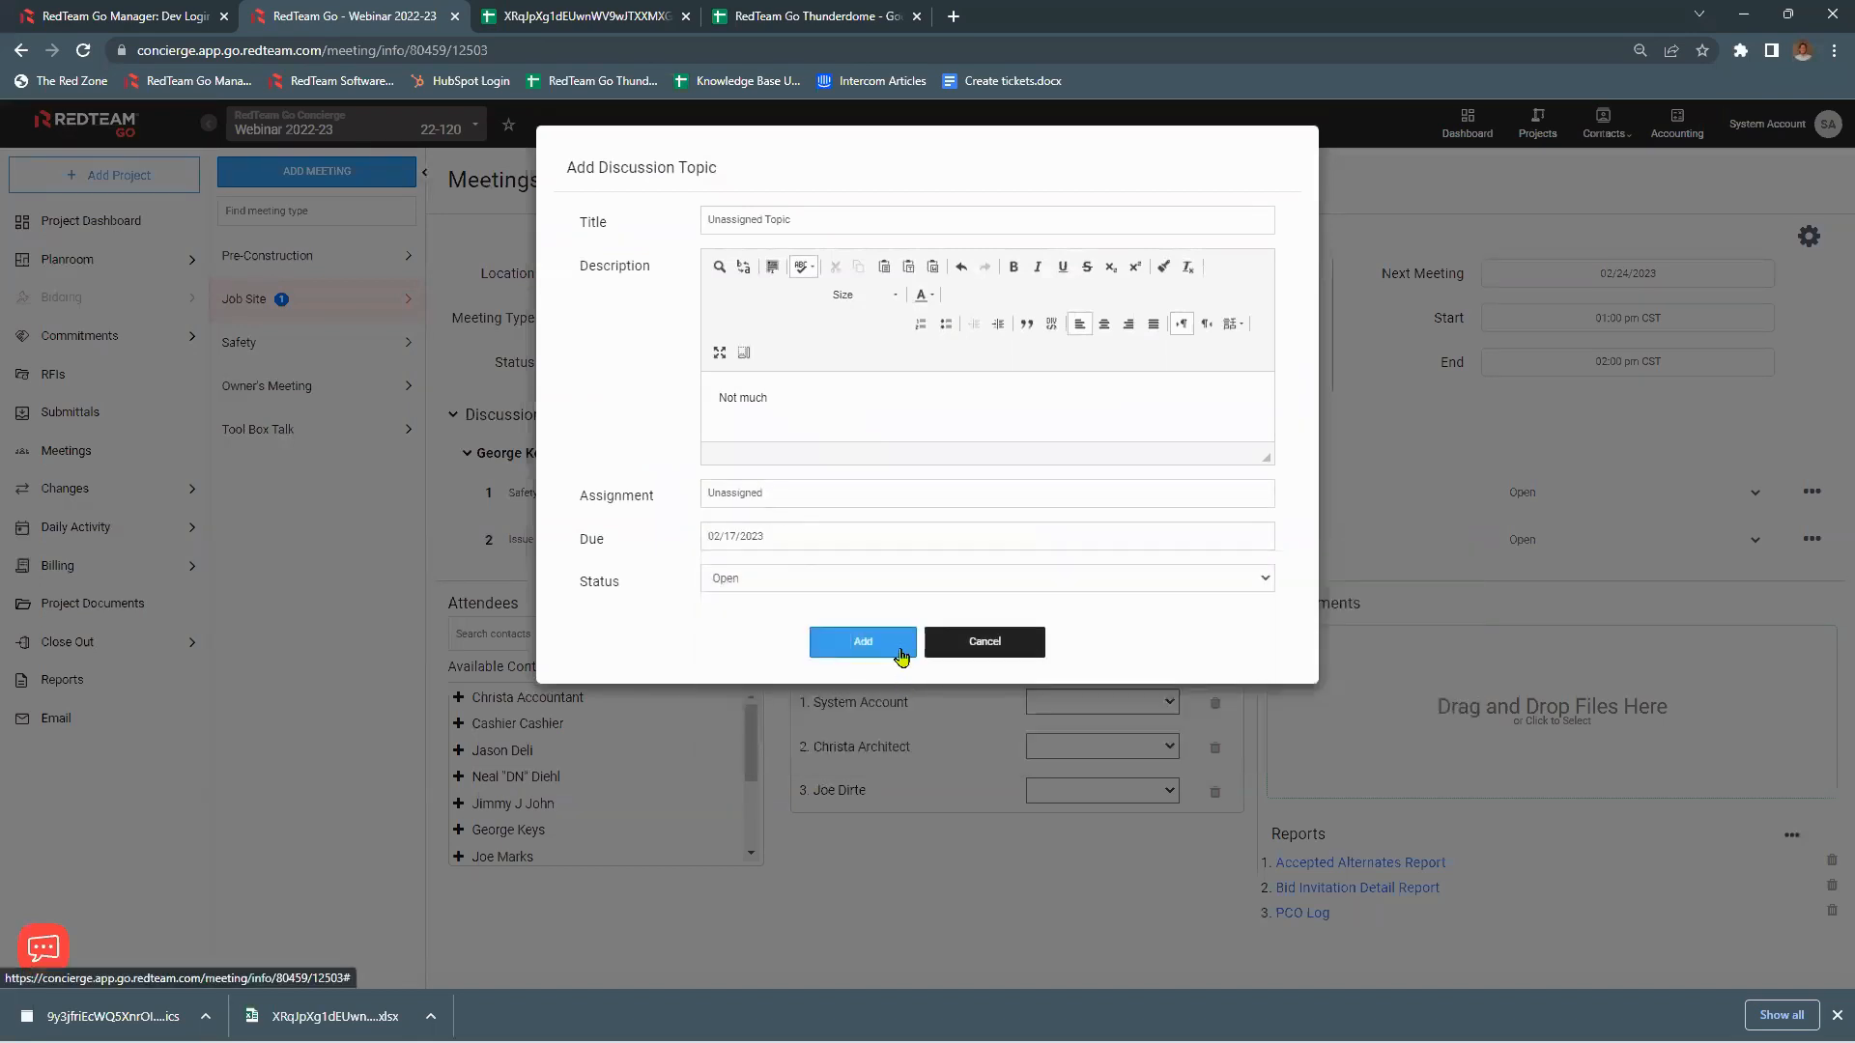
click(891, 647)
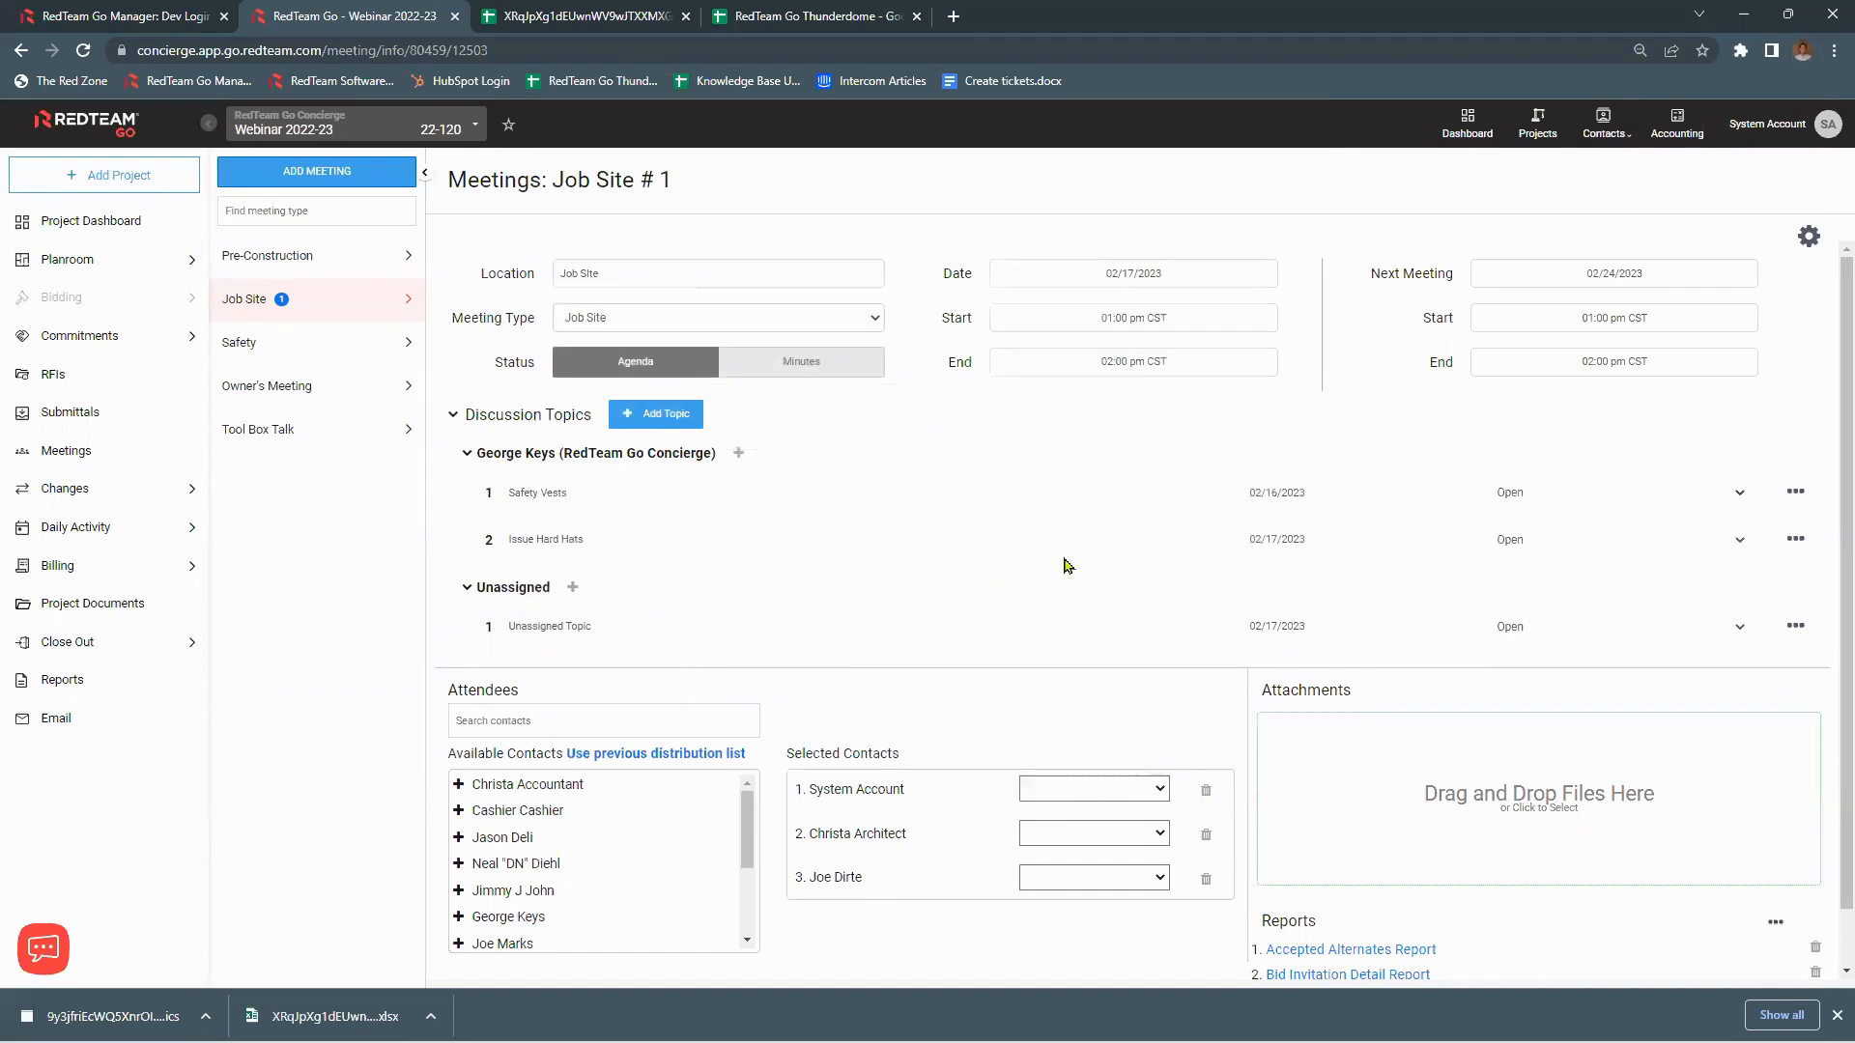
Step: Print the Job Site meeting agenda, review its discussion topics in the PDF and close it
click(1809, 235)
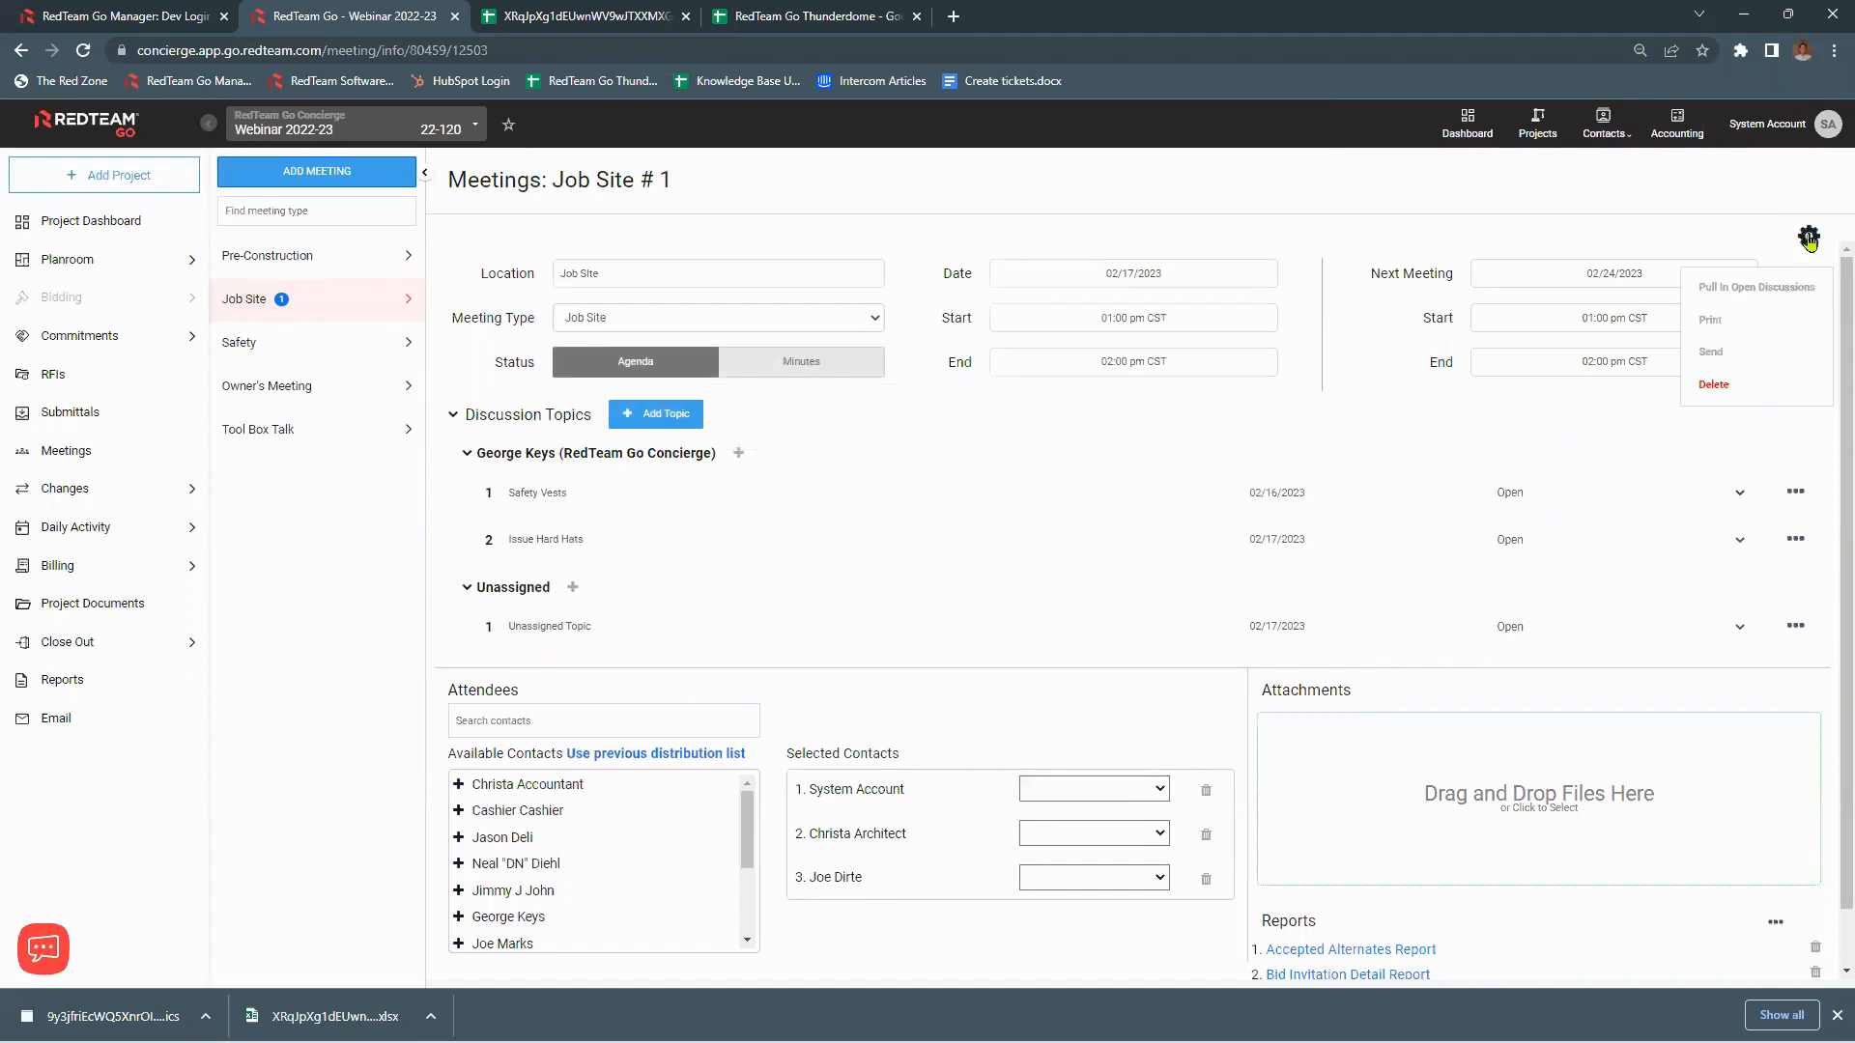
click(1712, 319)
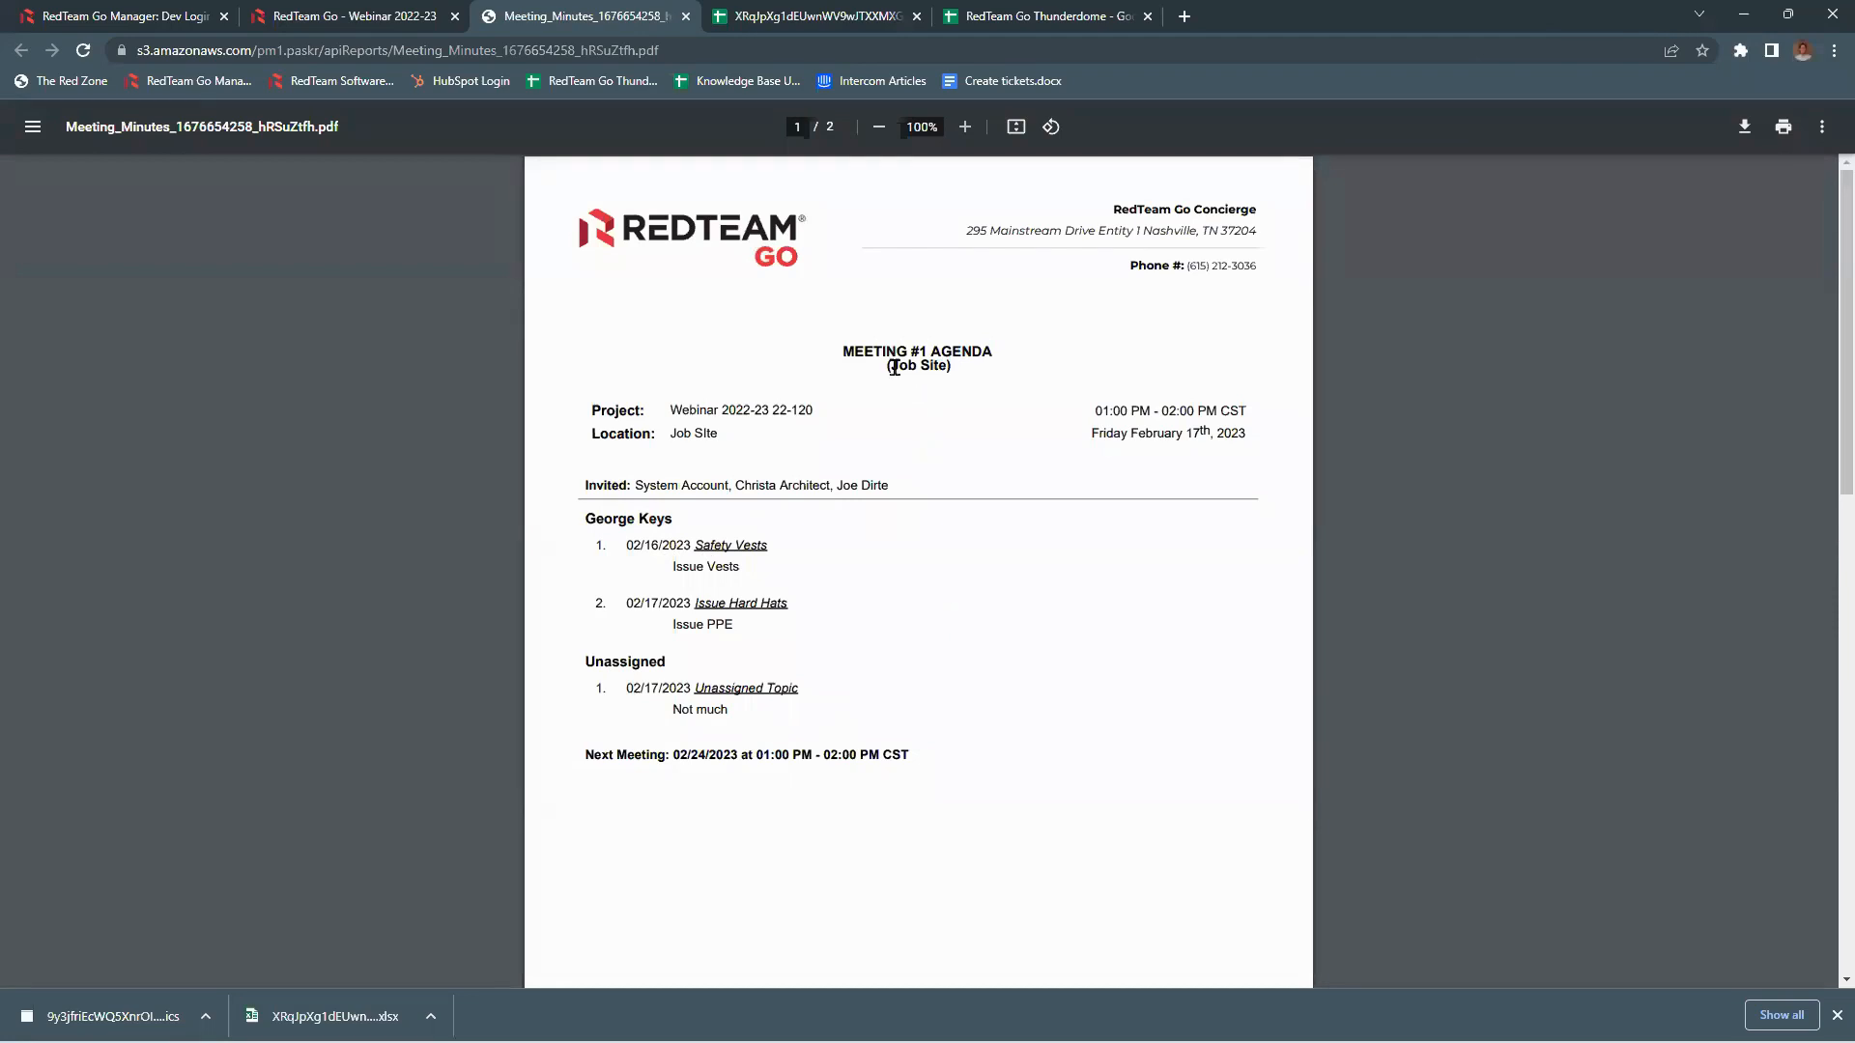
click(685, 16)
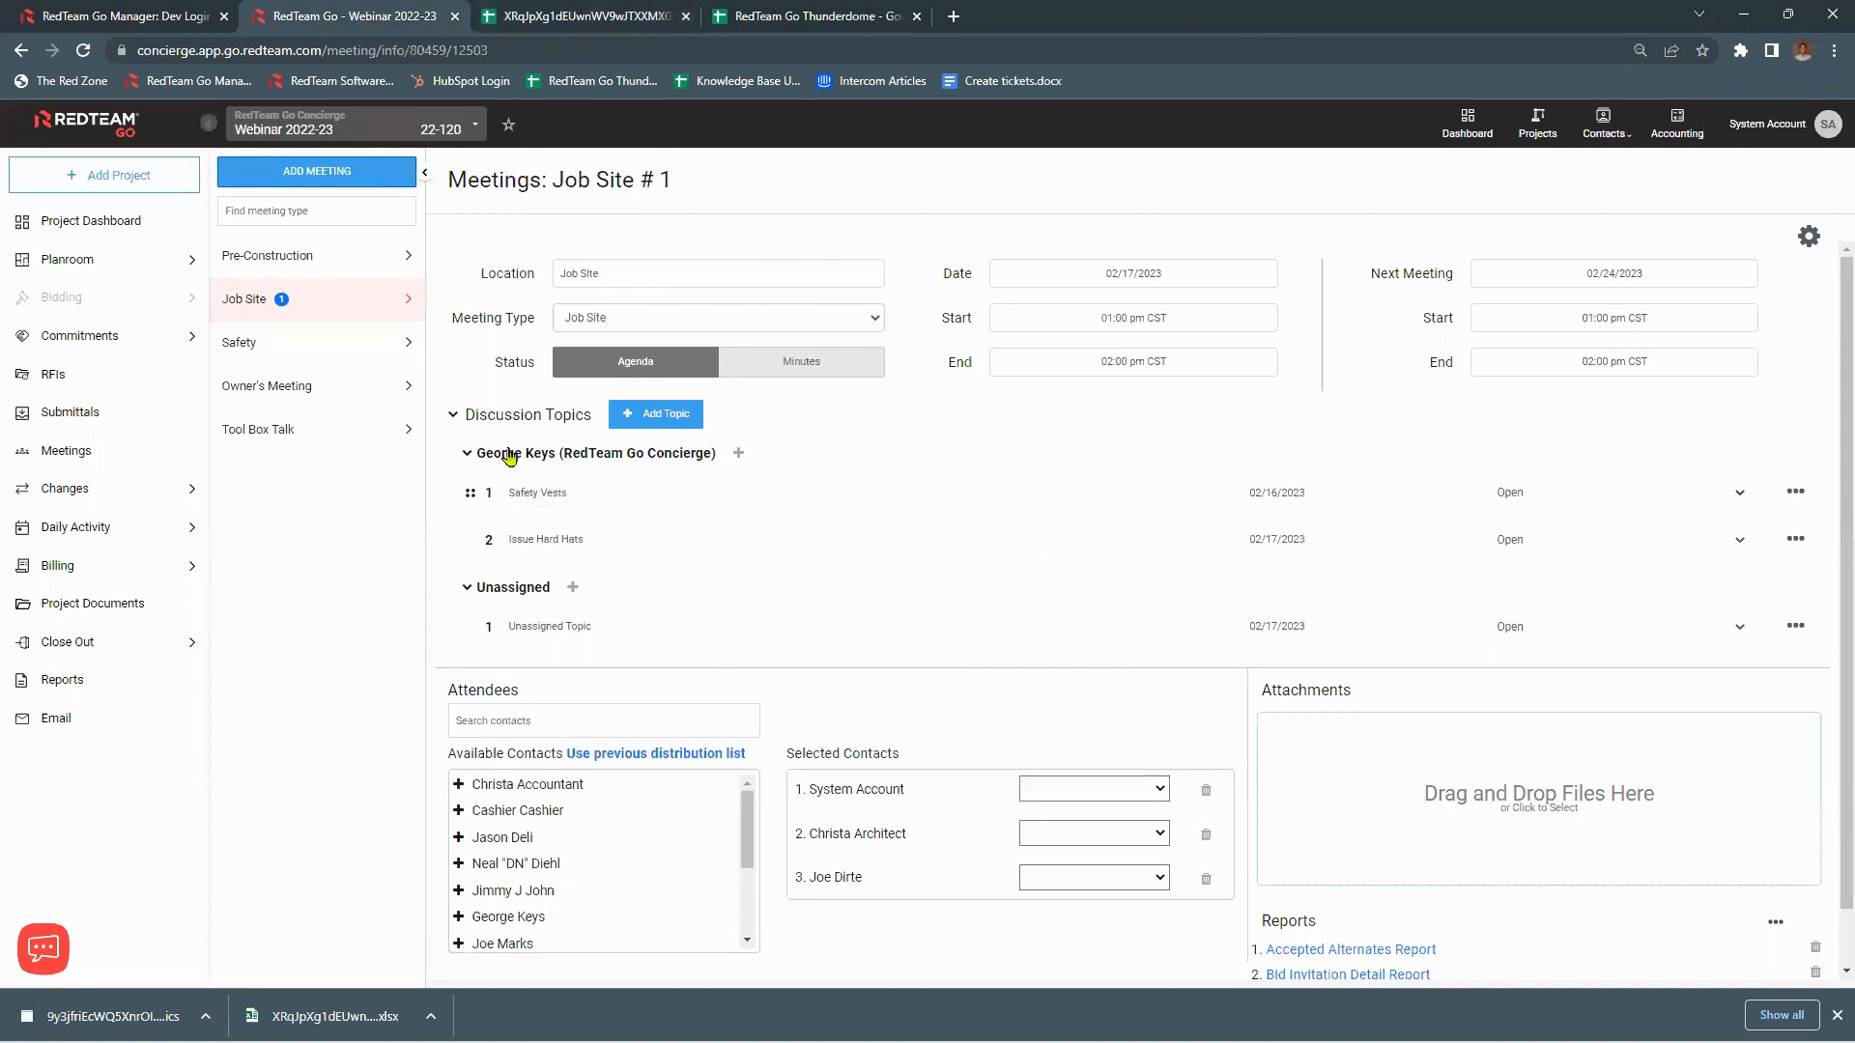
Step: Reopen the 02/17/2023 Job Site meeting for editing from the meetings list and switch its status to Minutes
click(116, 230)
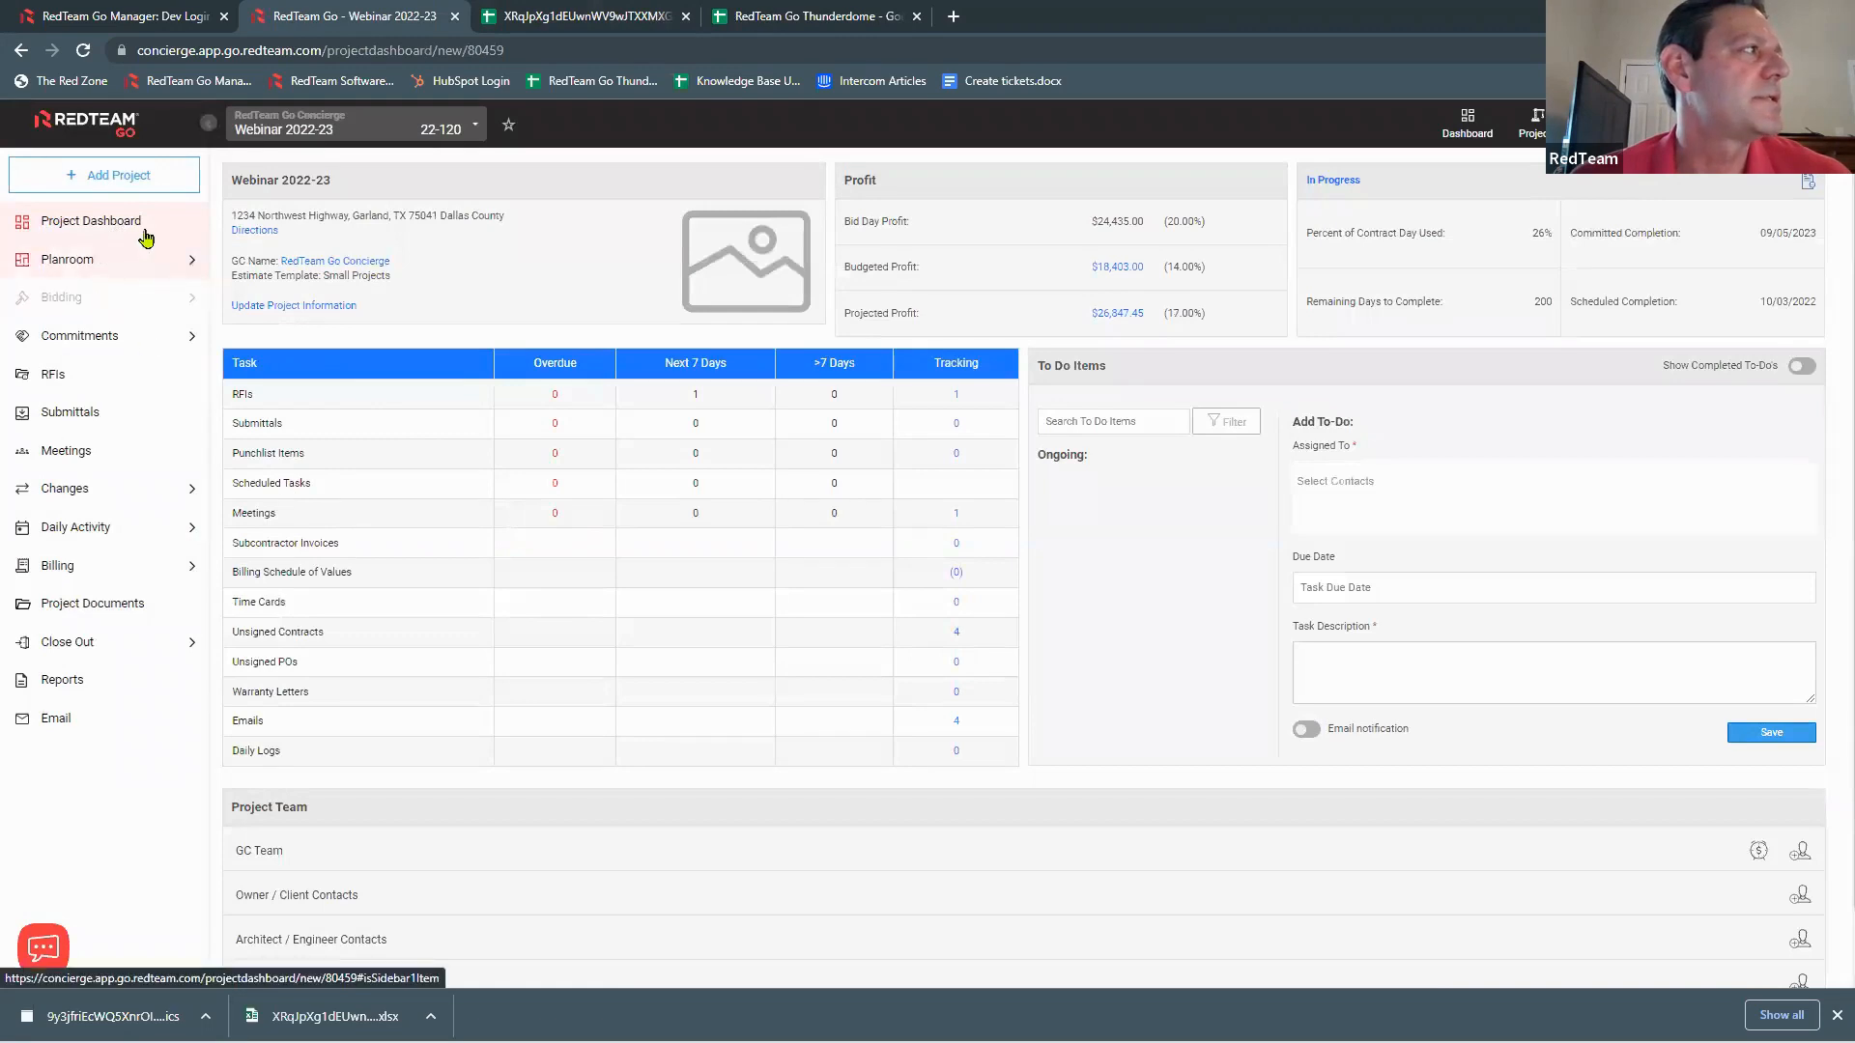
click(102, 456)
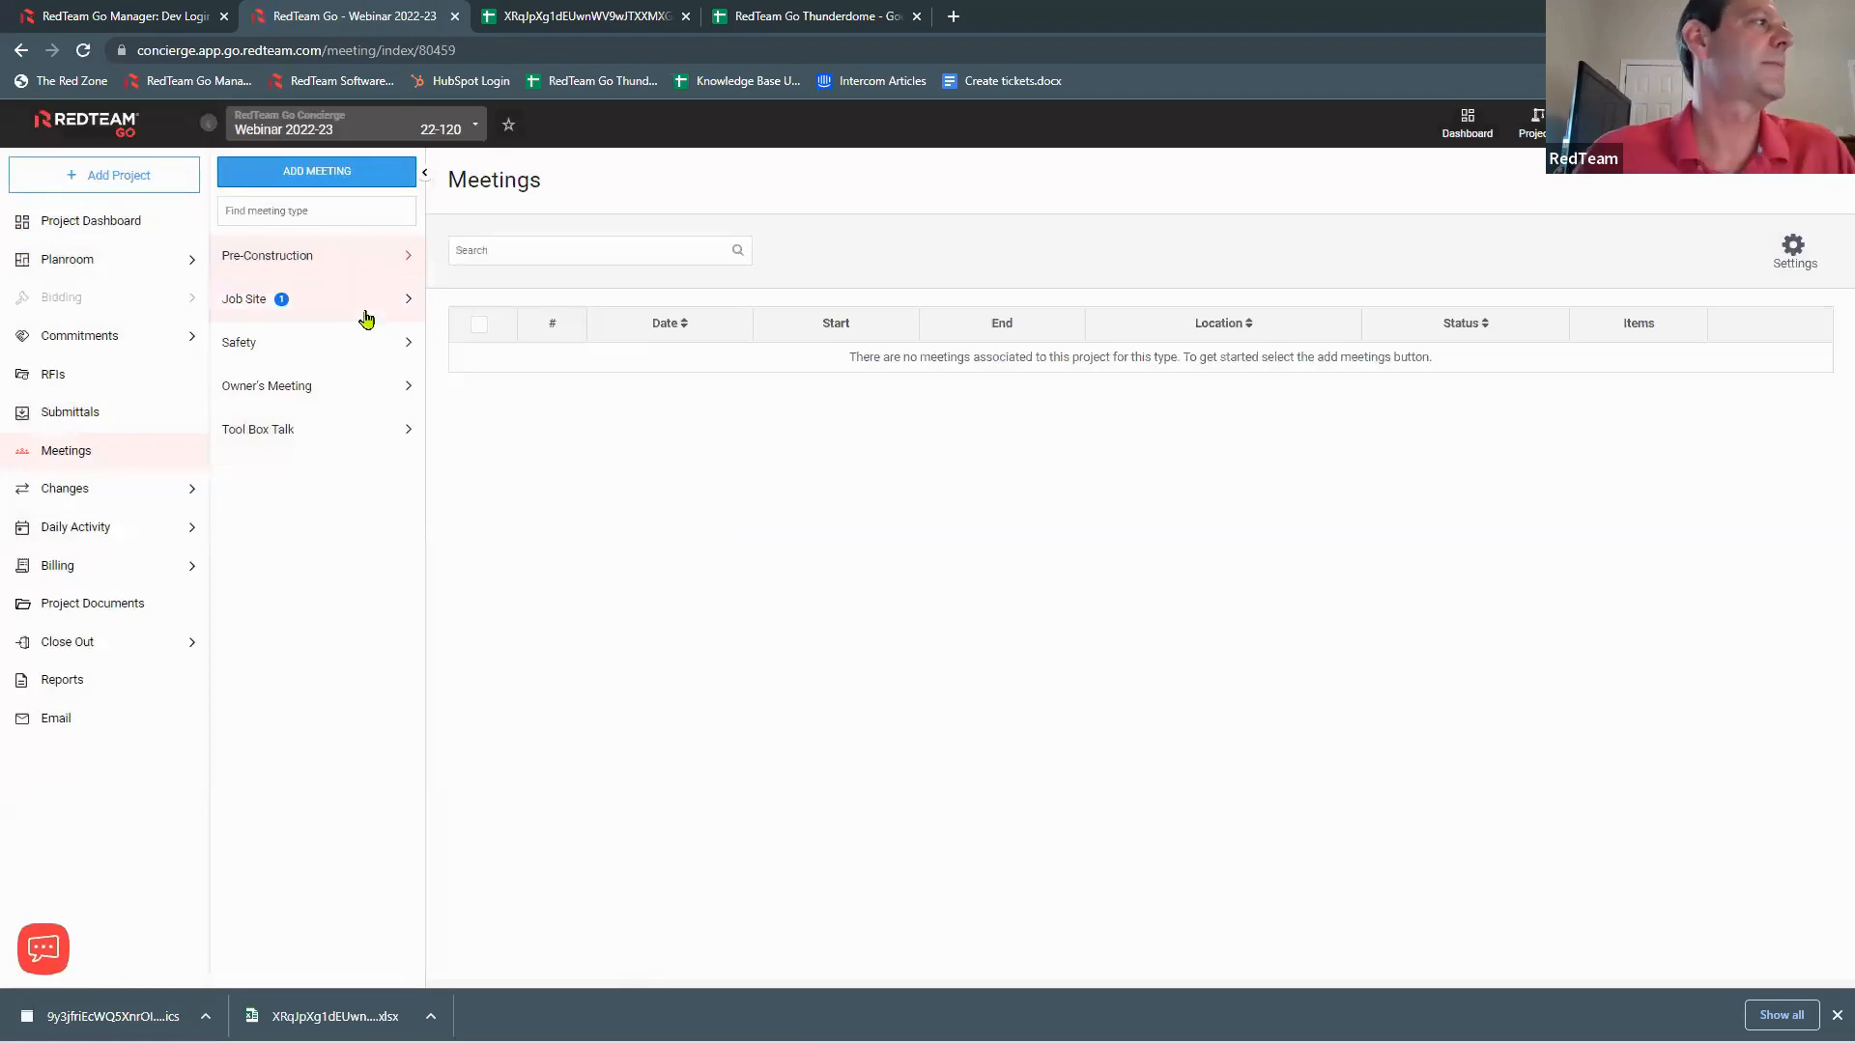
click(357, 312)
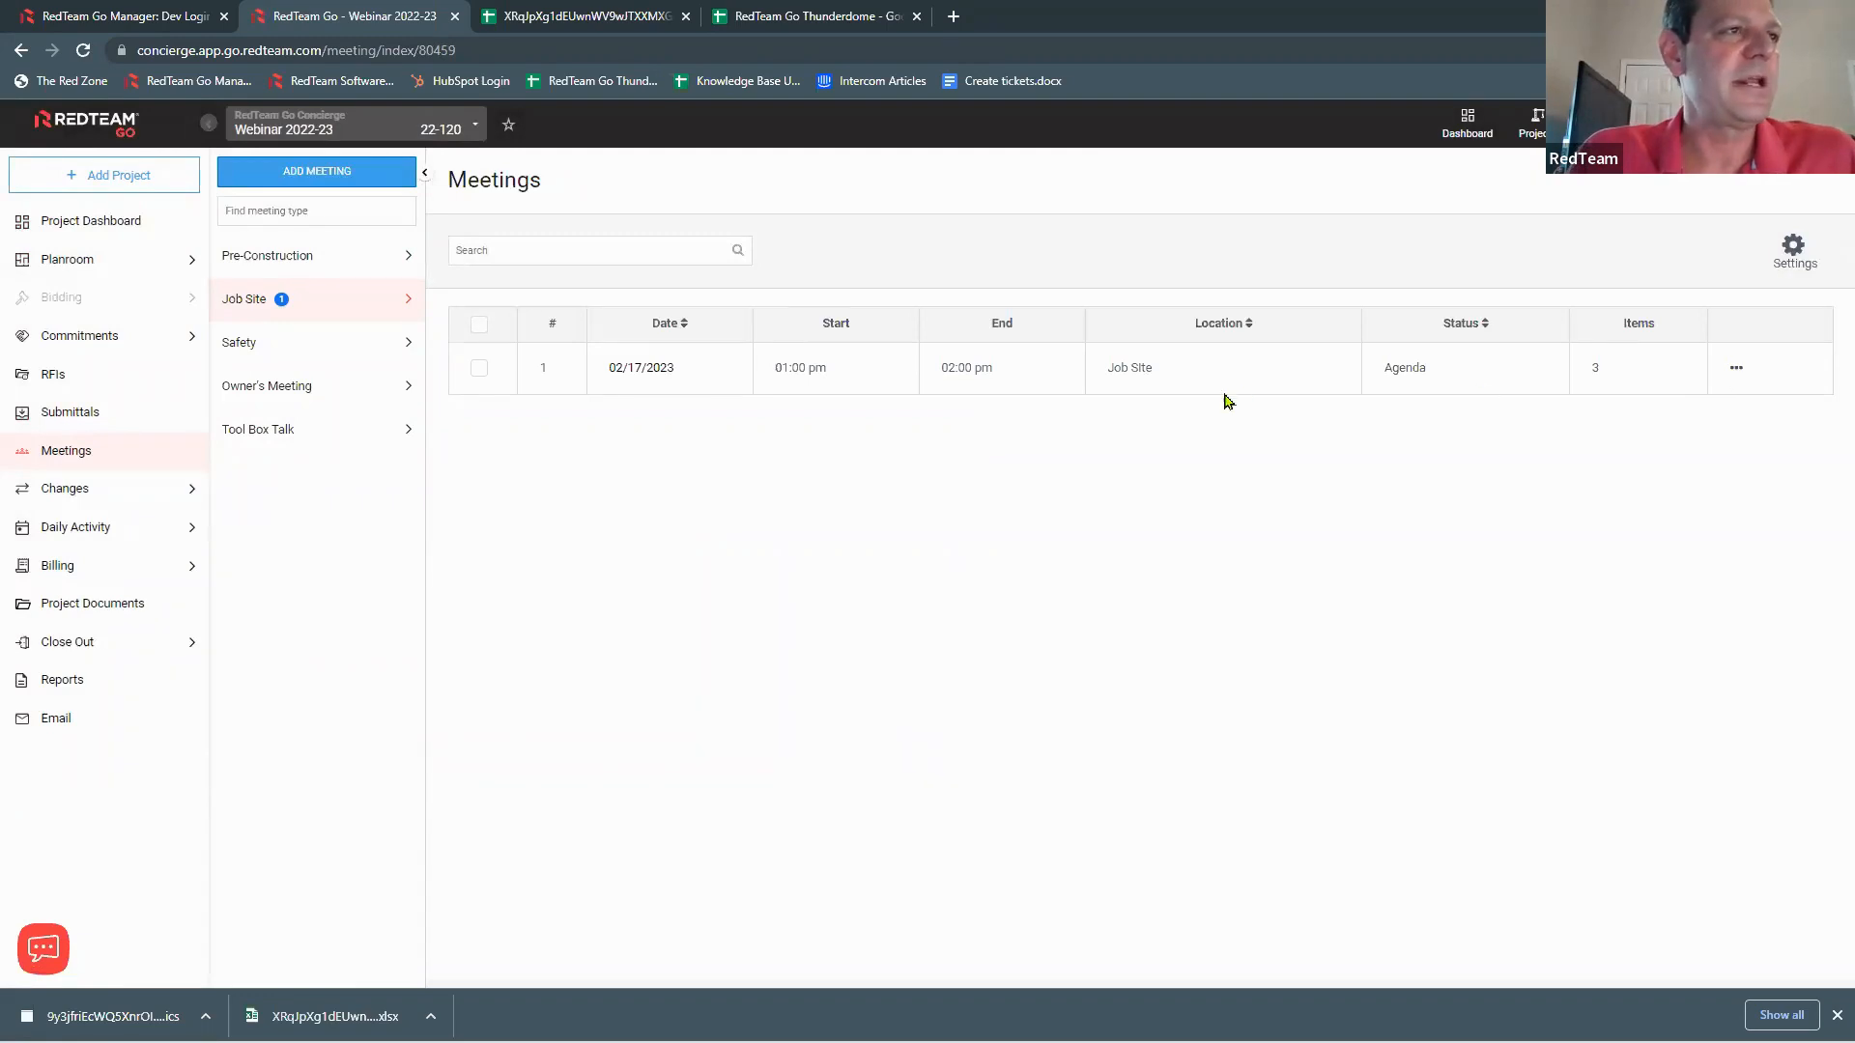
click(1739, 370)
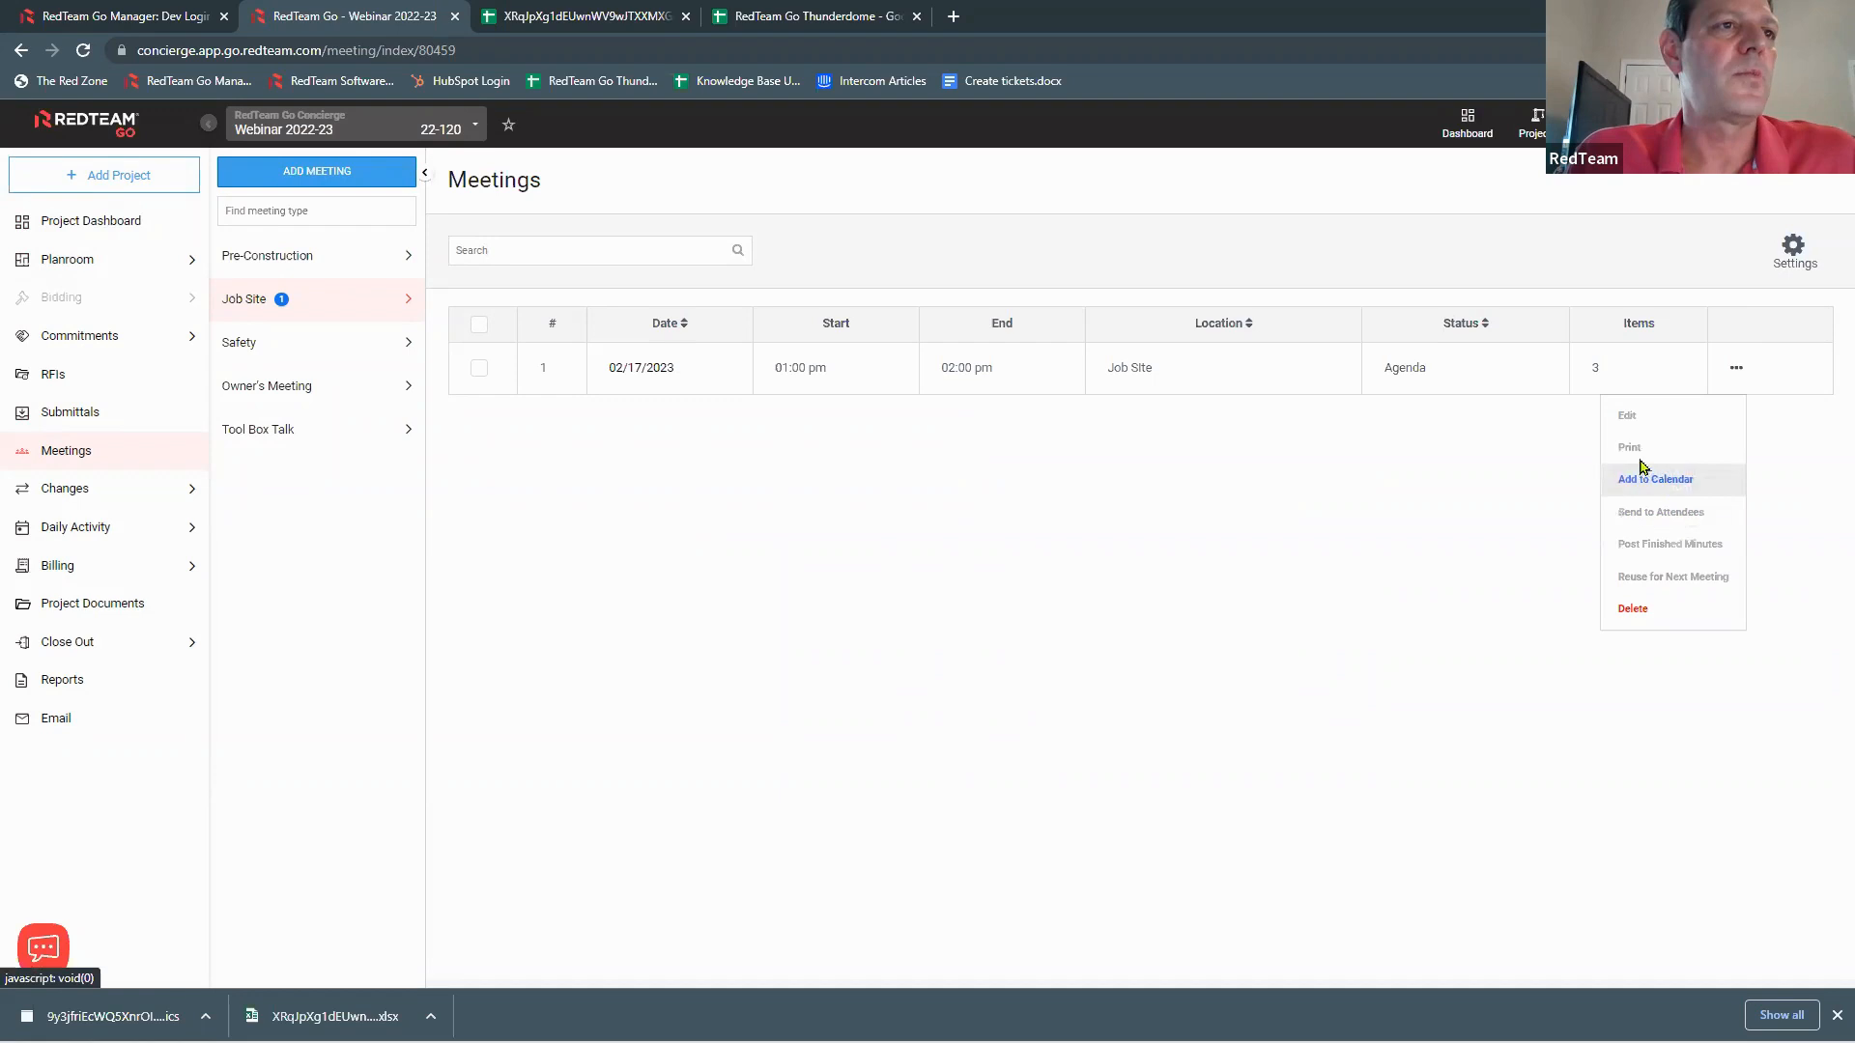
click(1628, 418)
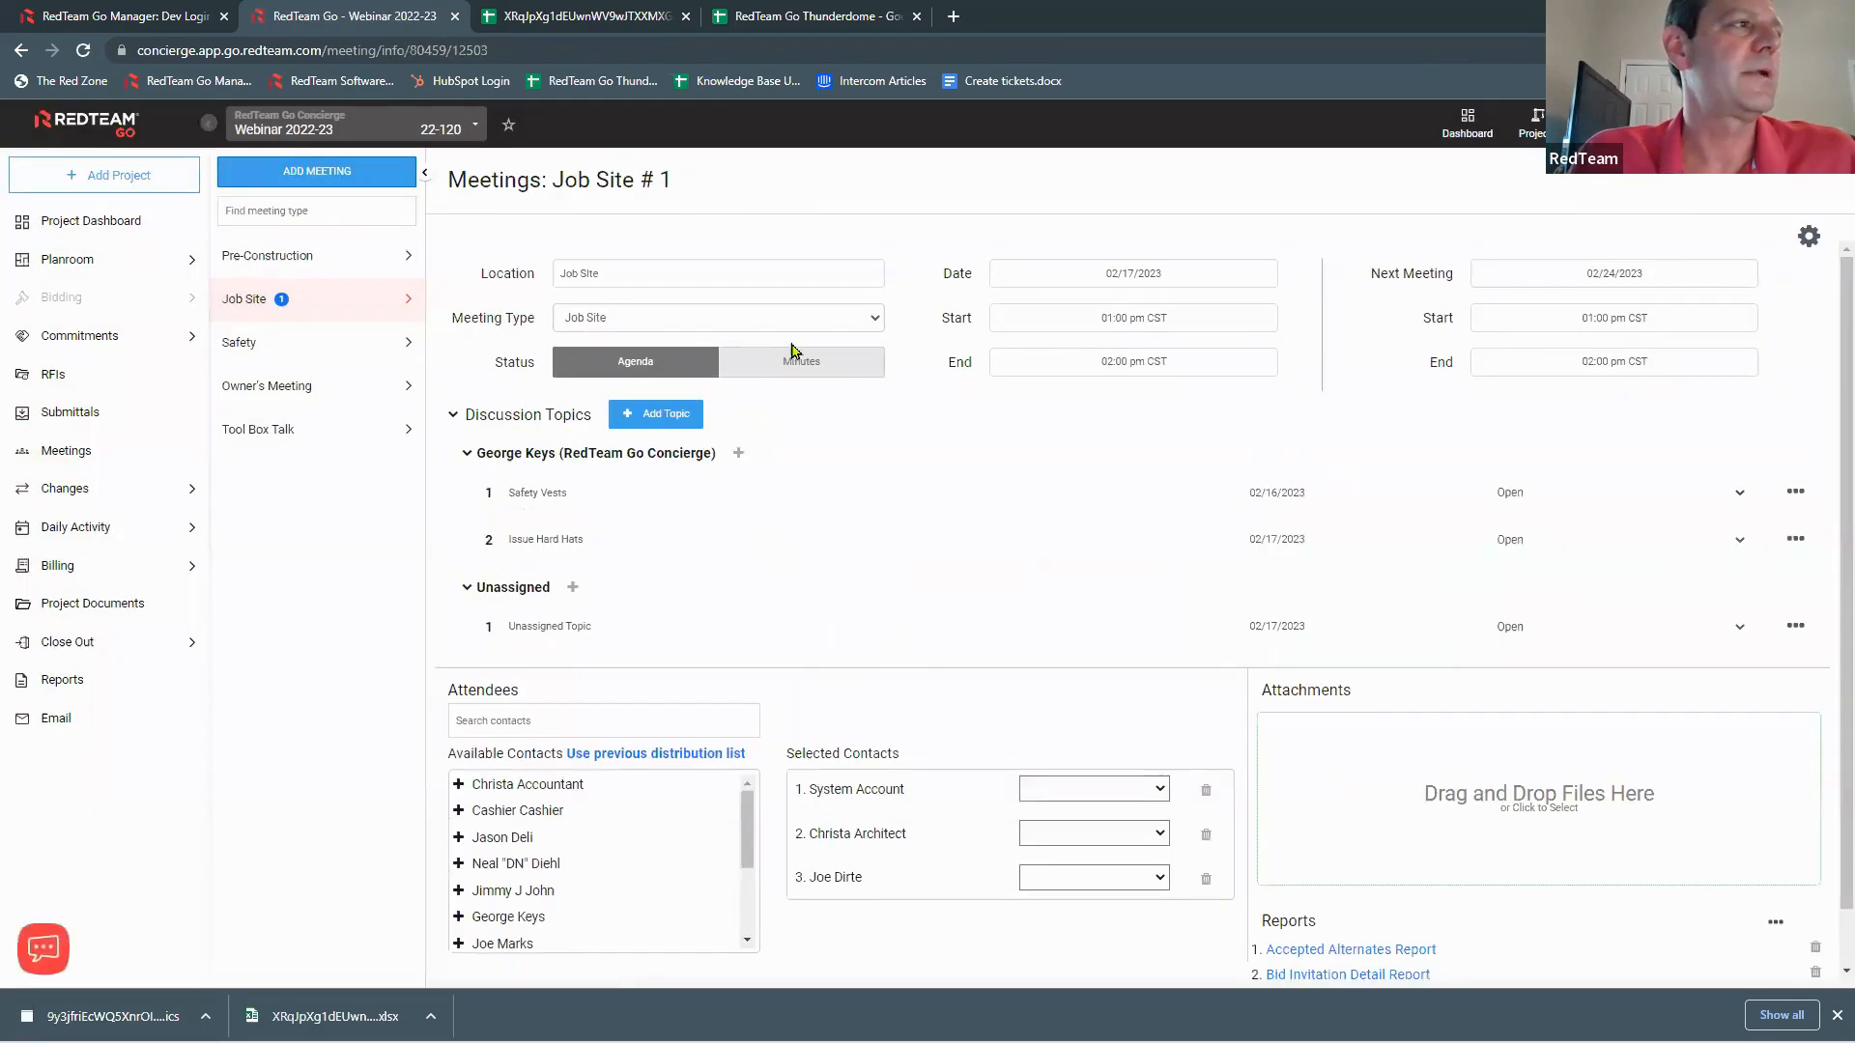
click(800, 360)
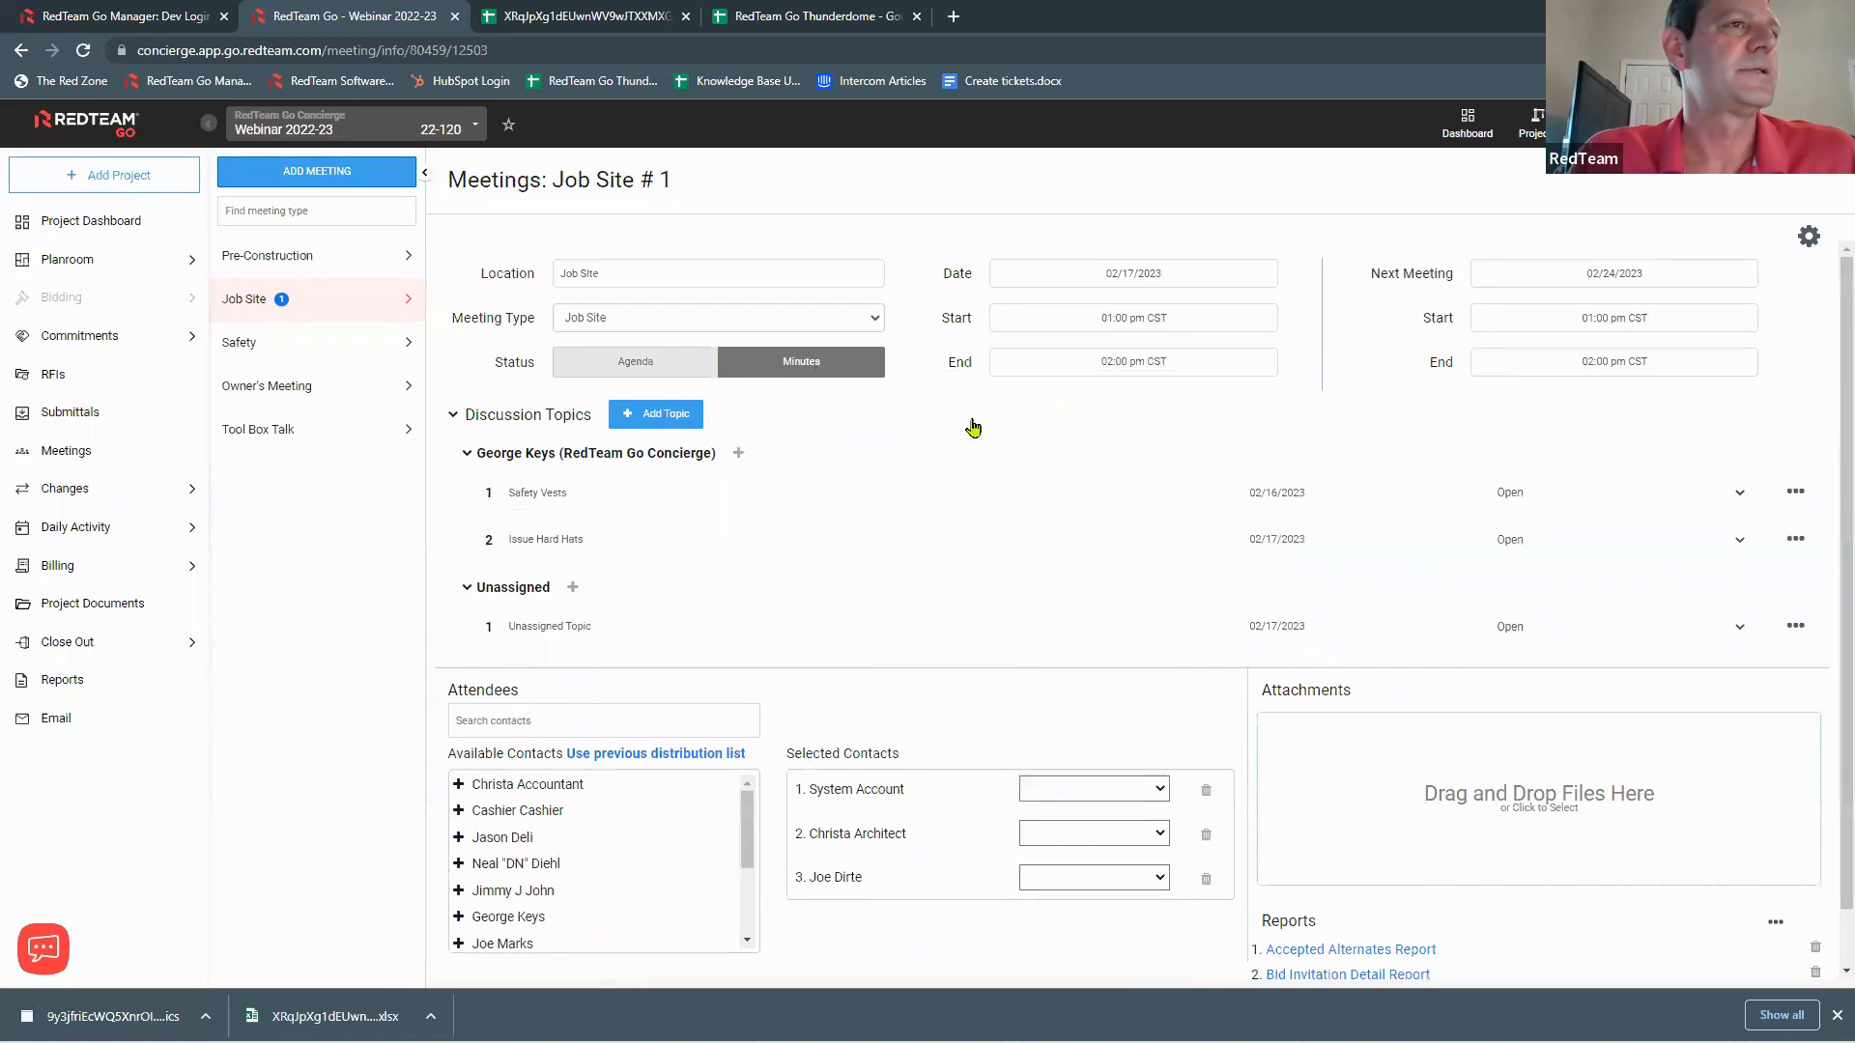
Step: Add the note "All PPE issued" to the Issue Hard Hats topic's description and set the topic's status to Close
scroll(1069, 488, down, 1)
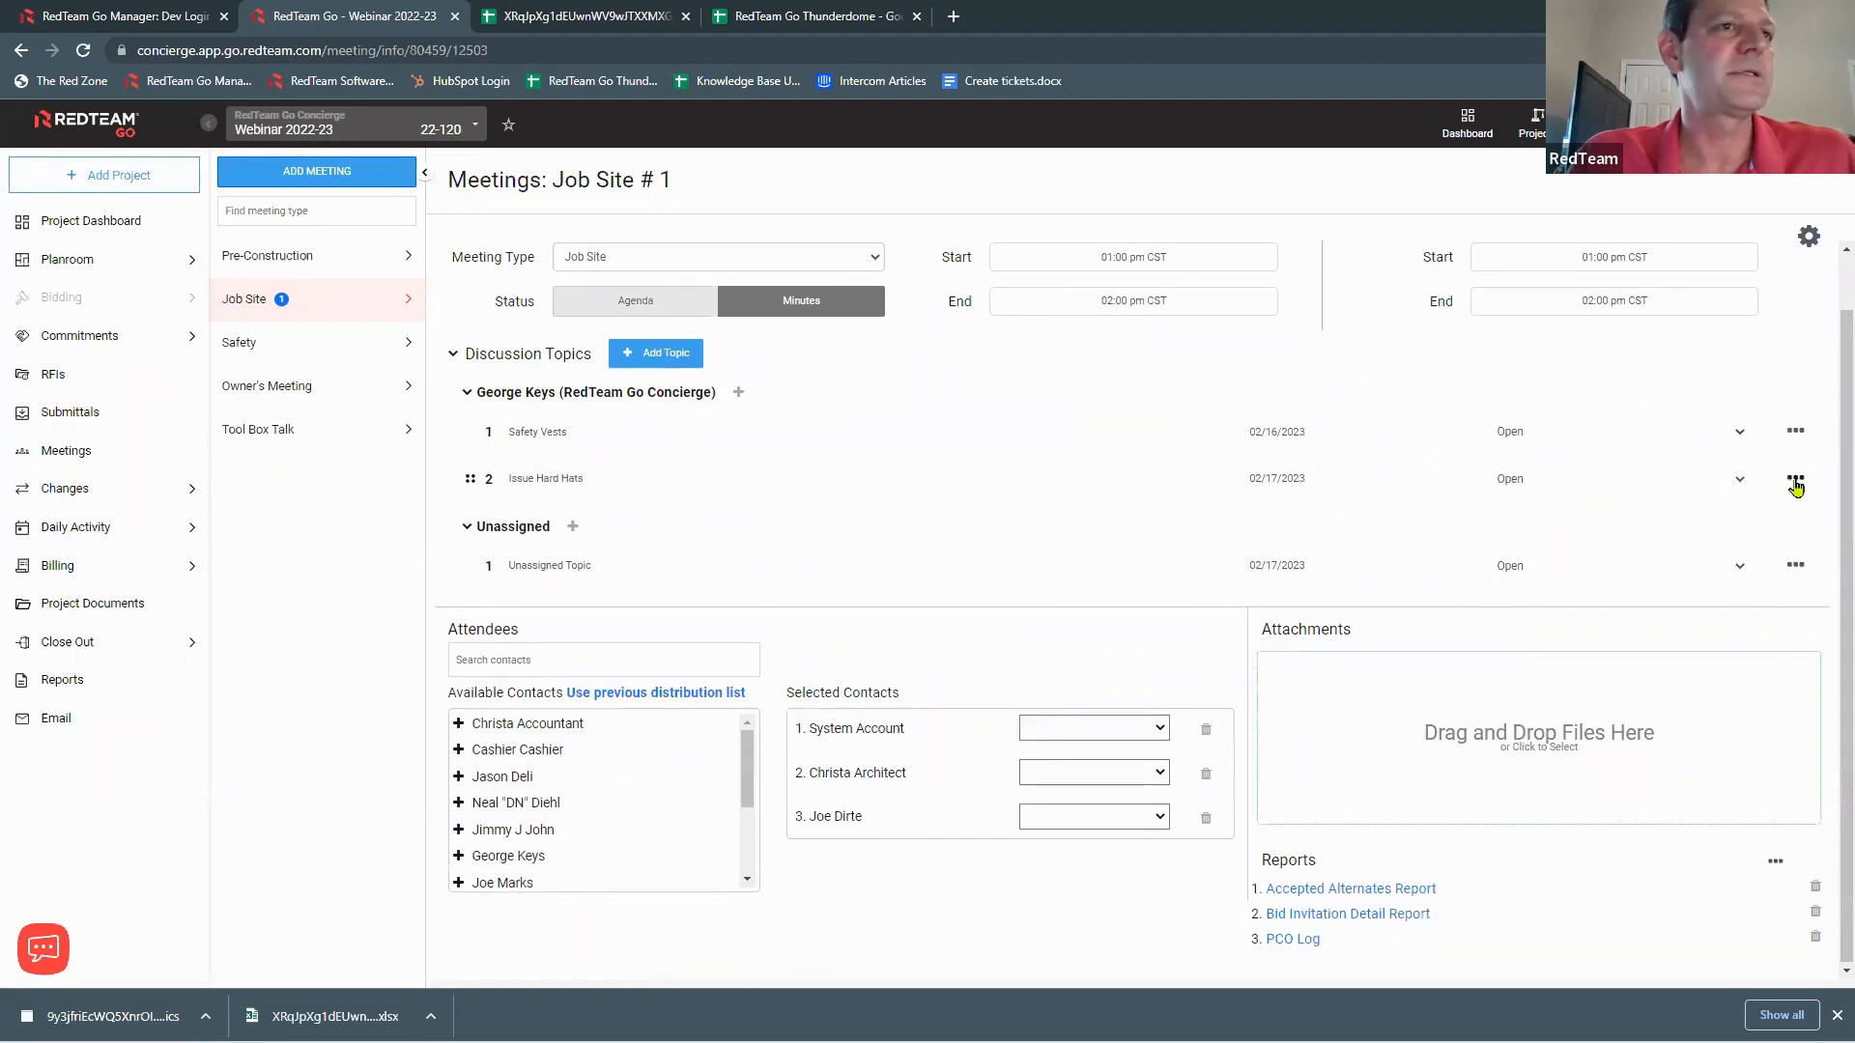
click(1798, 480)
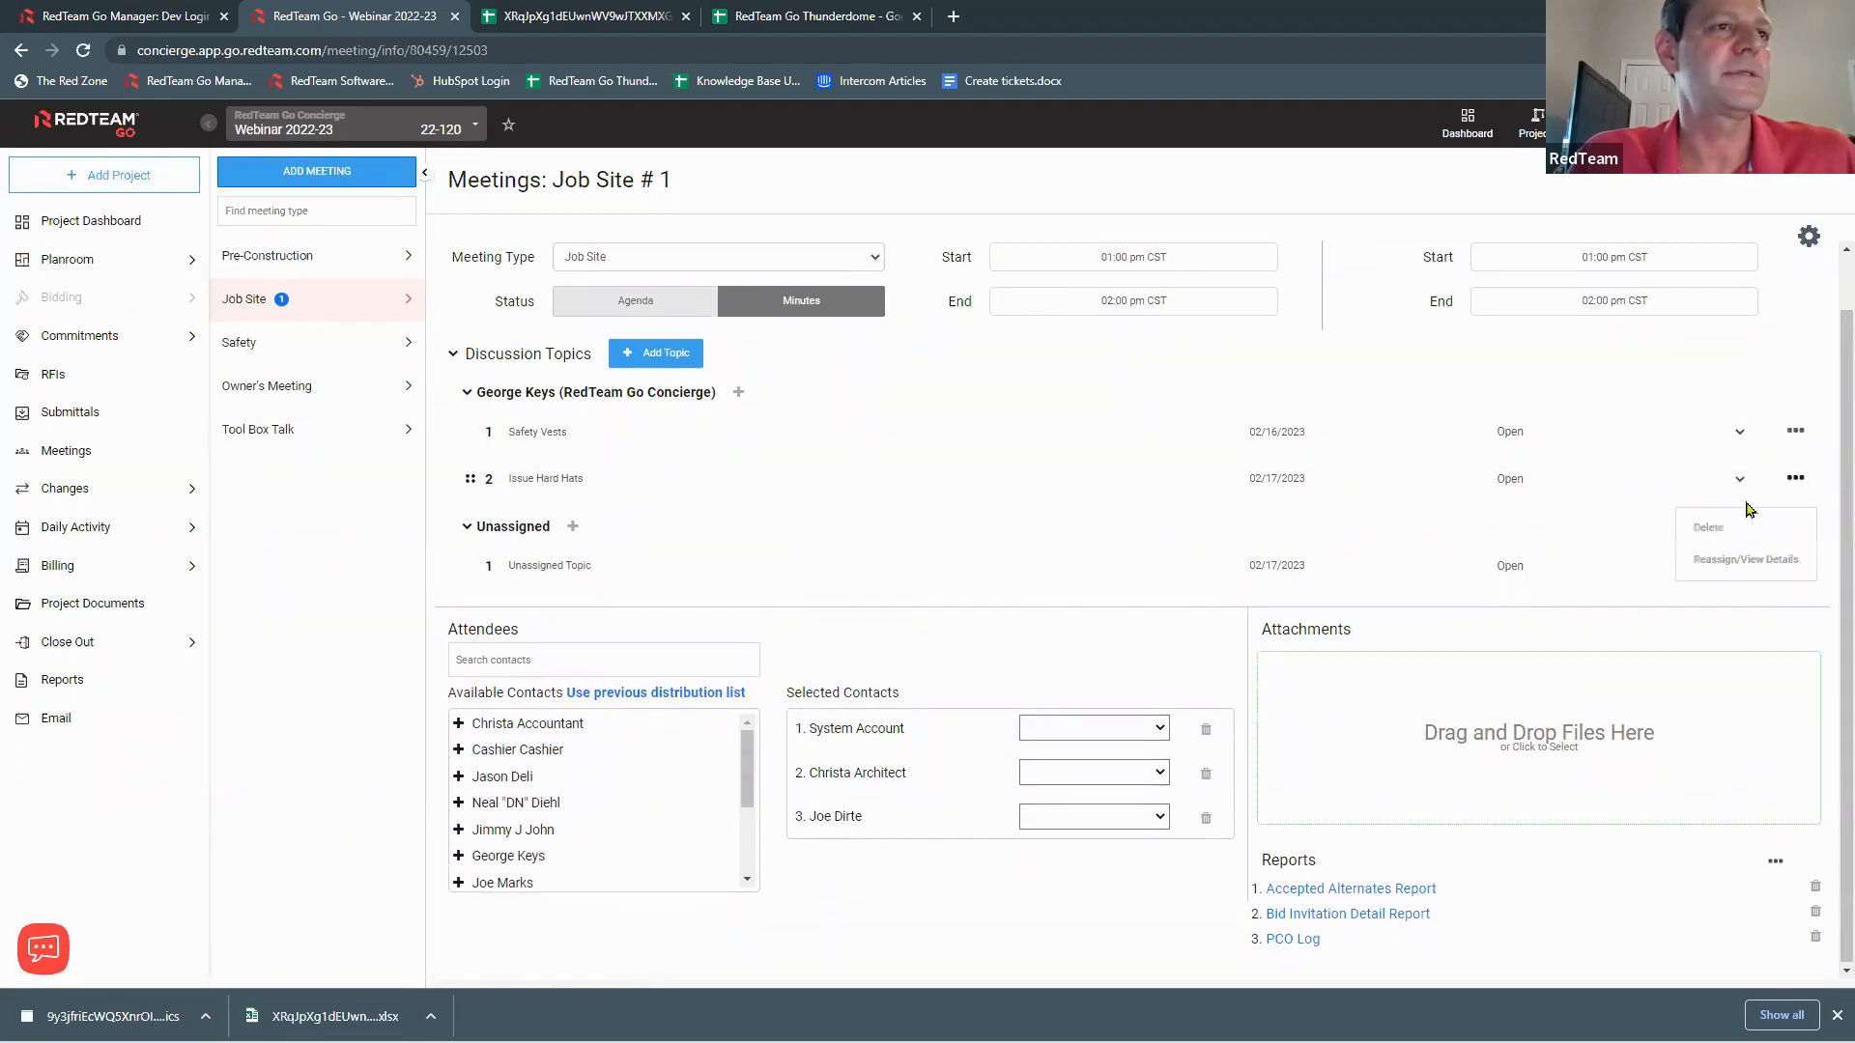
click(1742, 562)
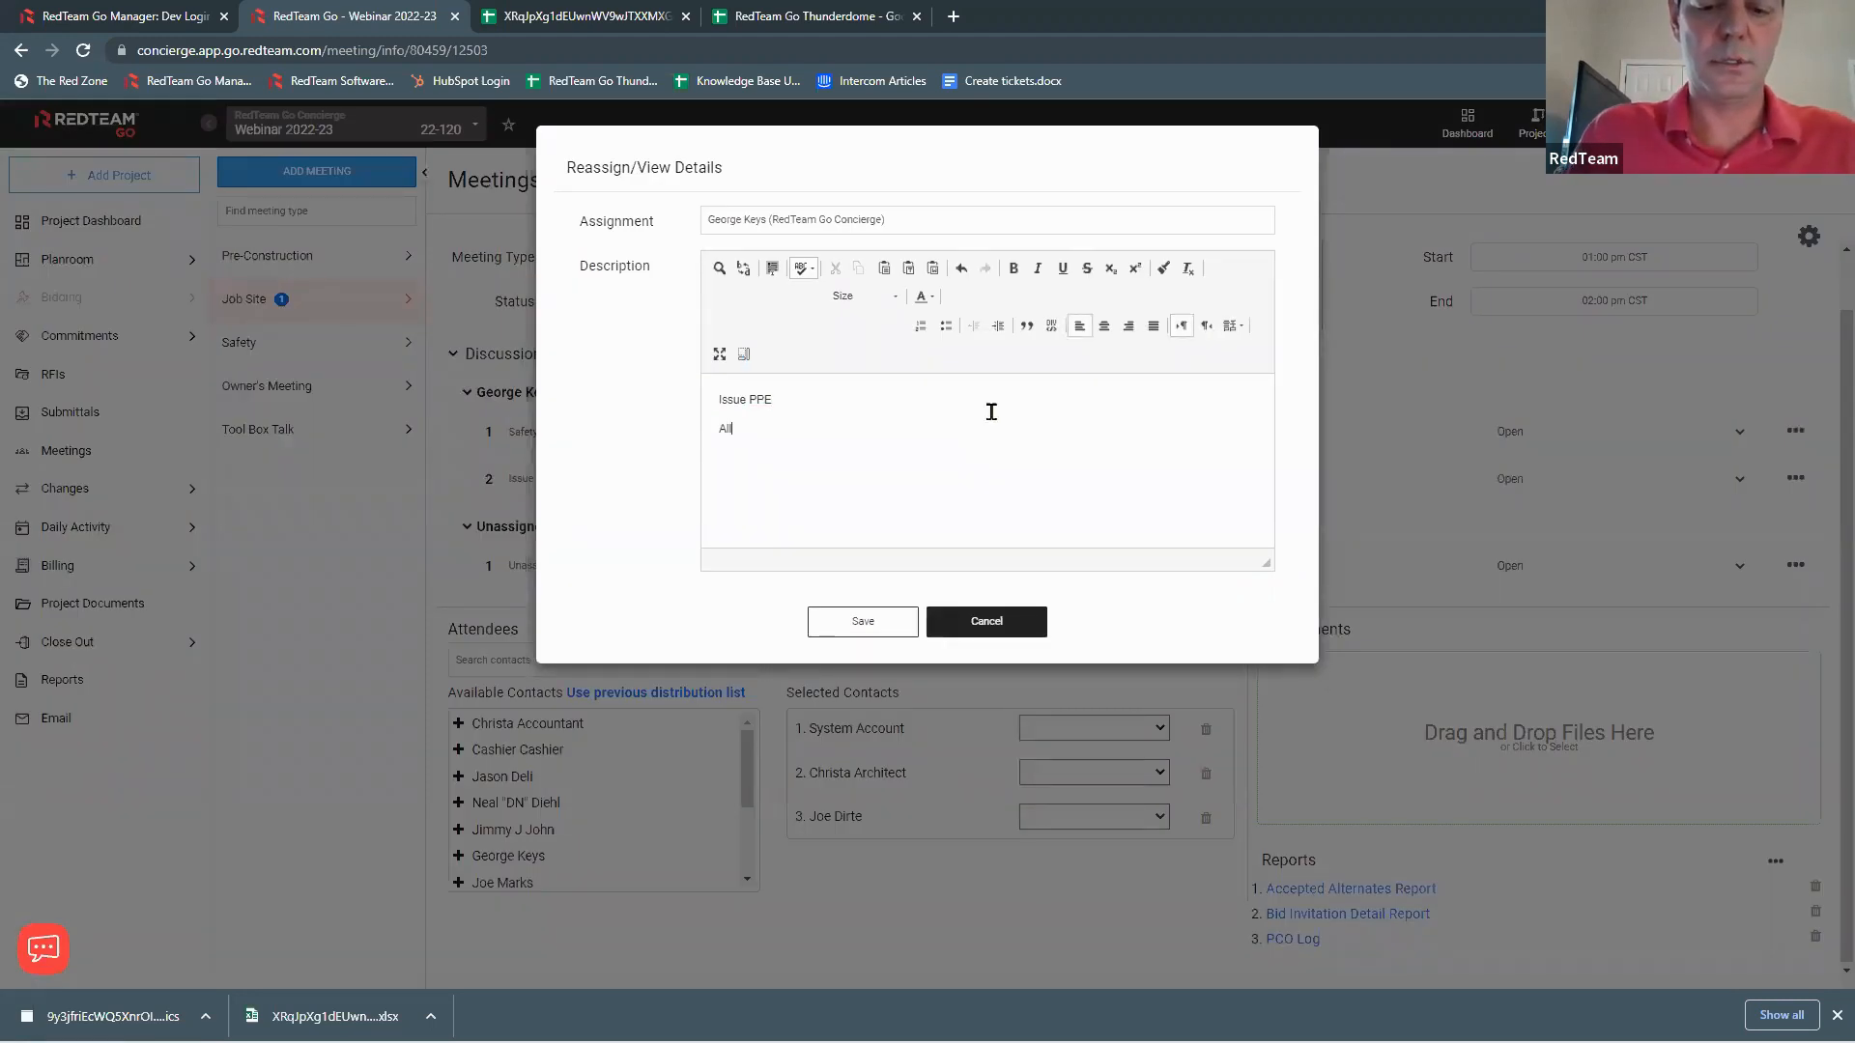
text(issued)
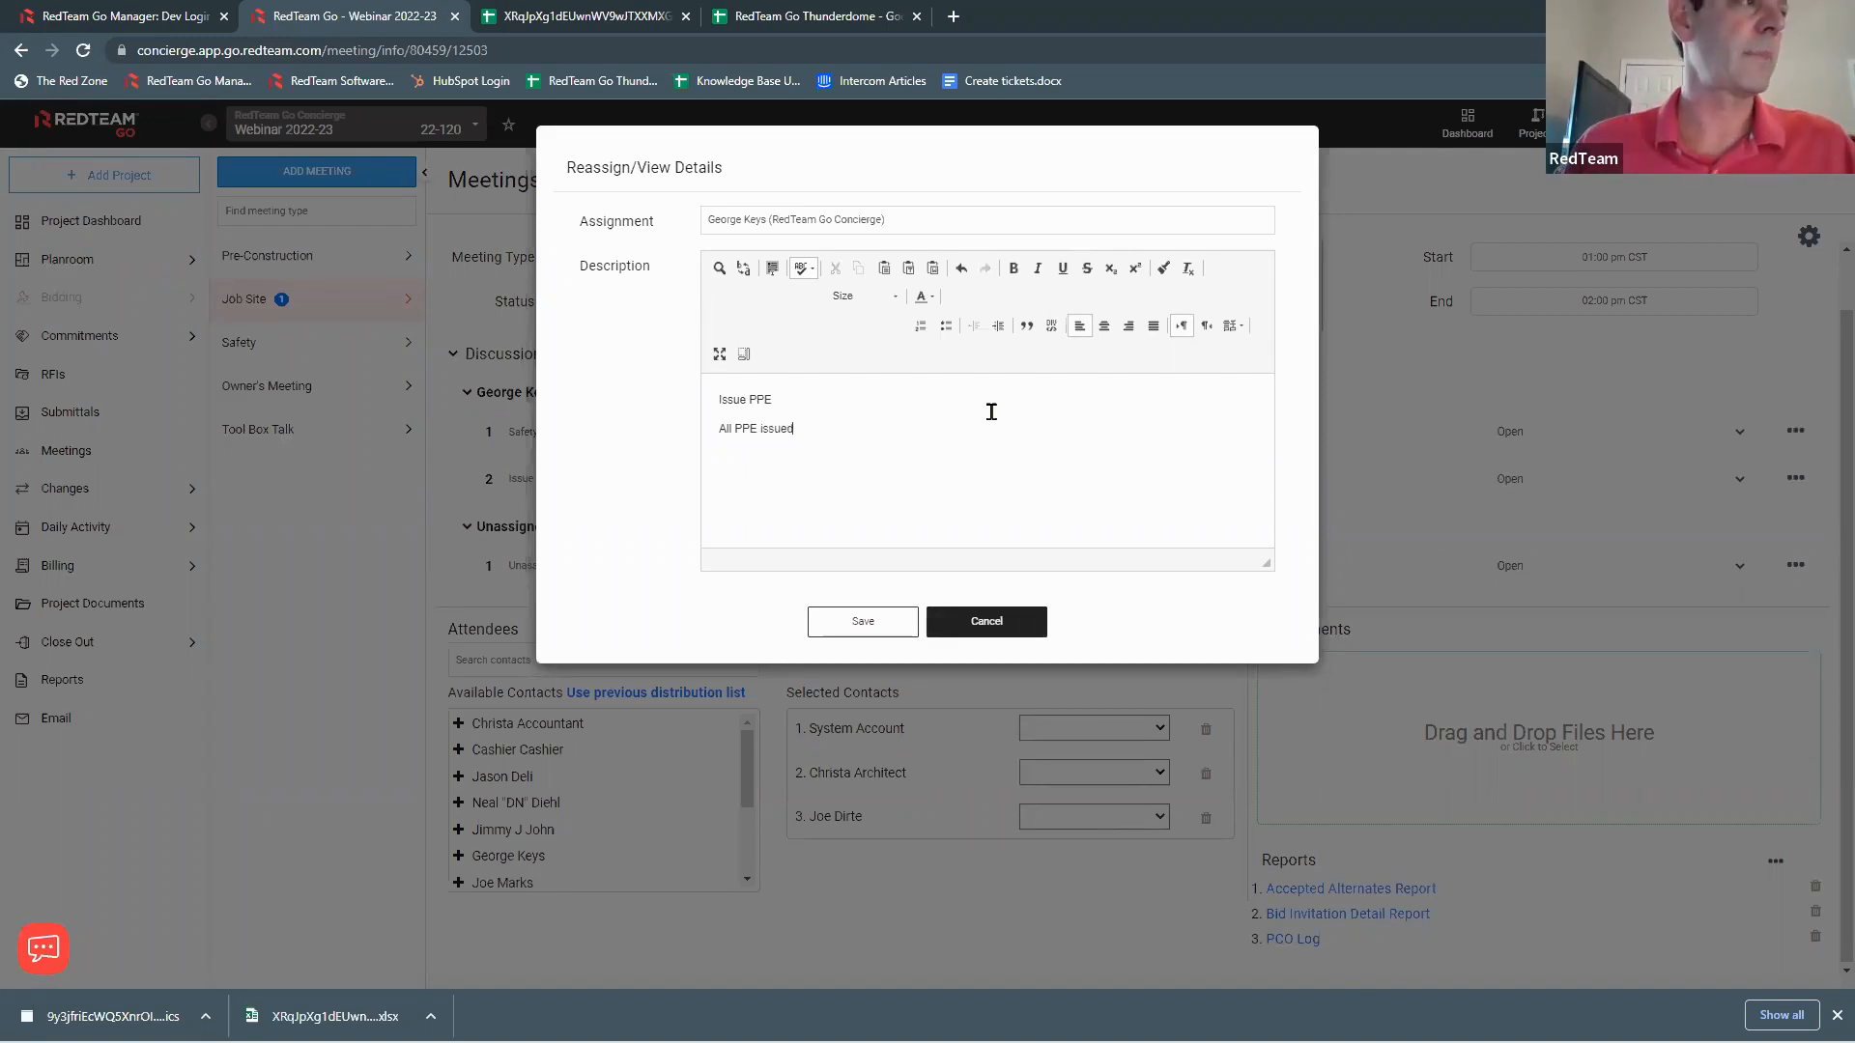
click(861, 629)
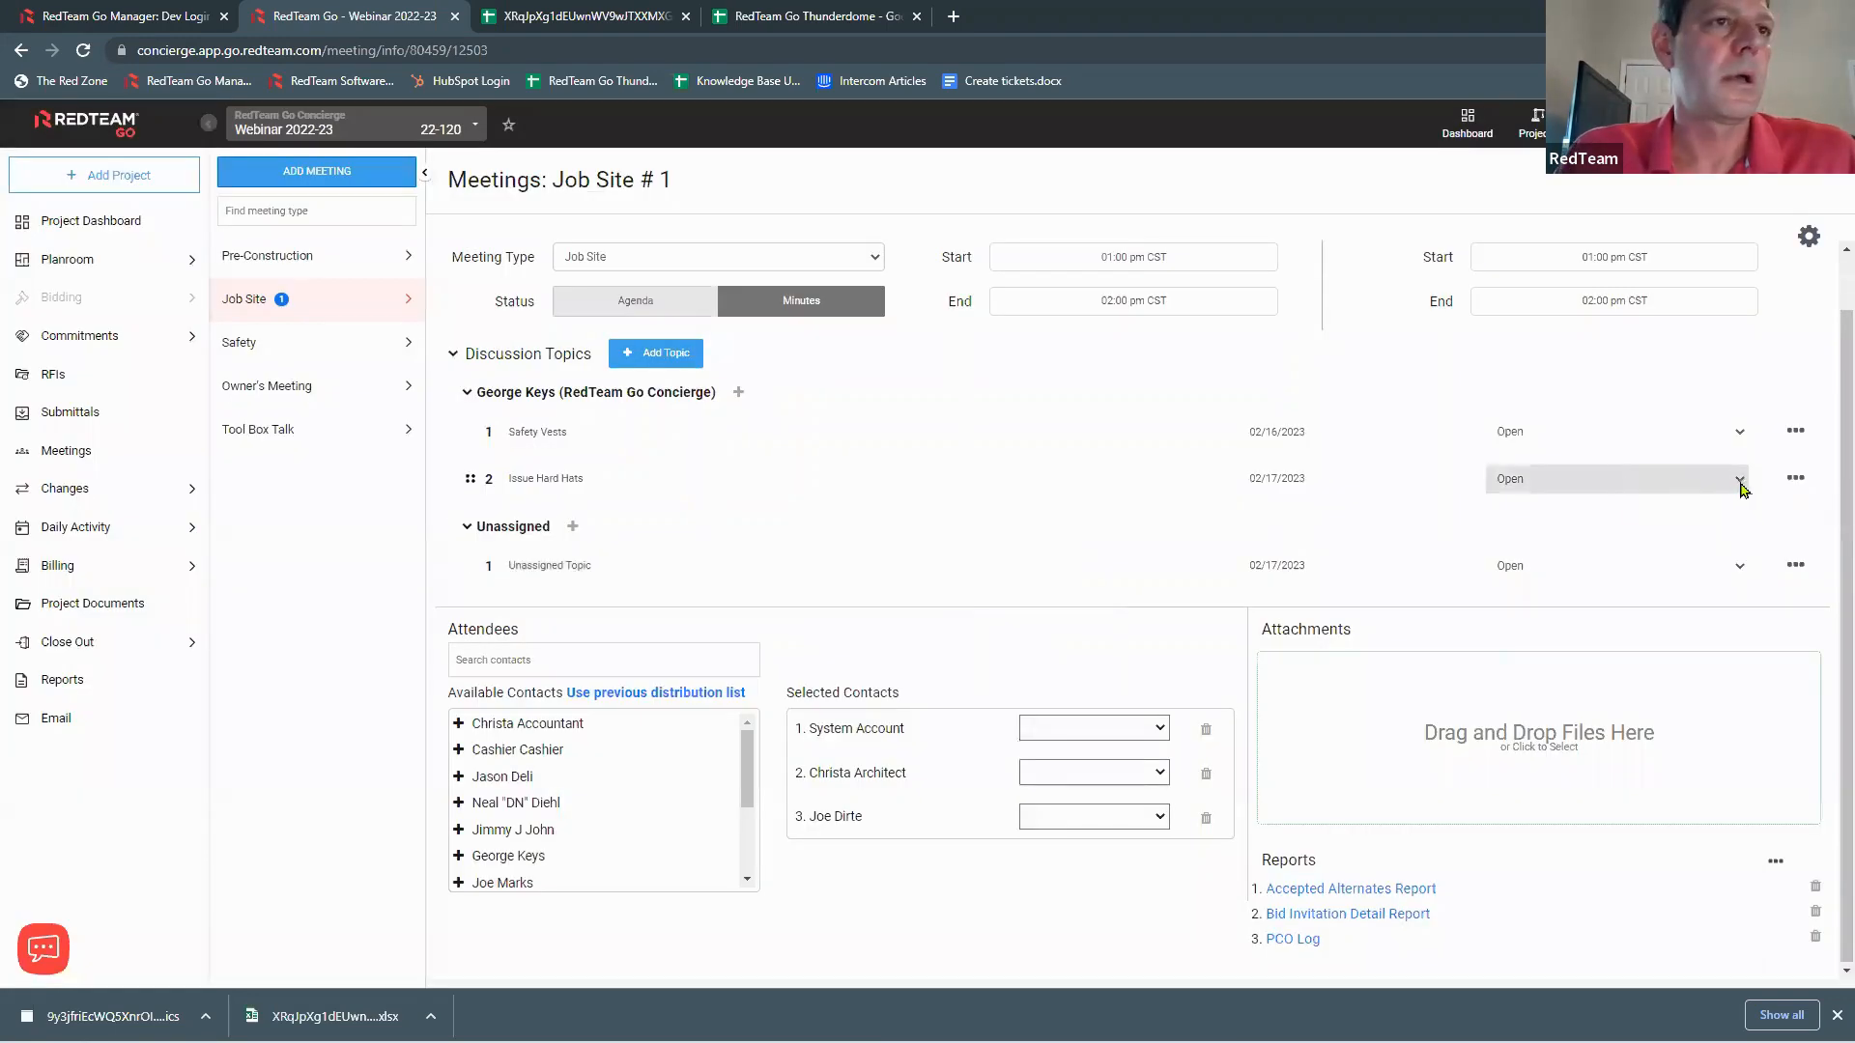
click(1741, 482)
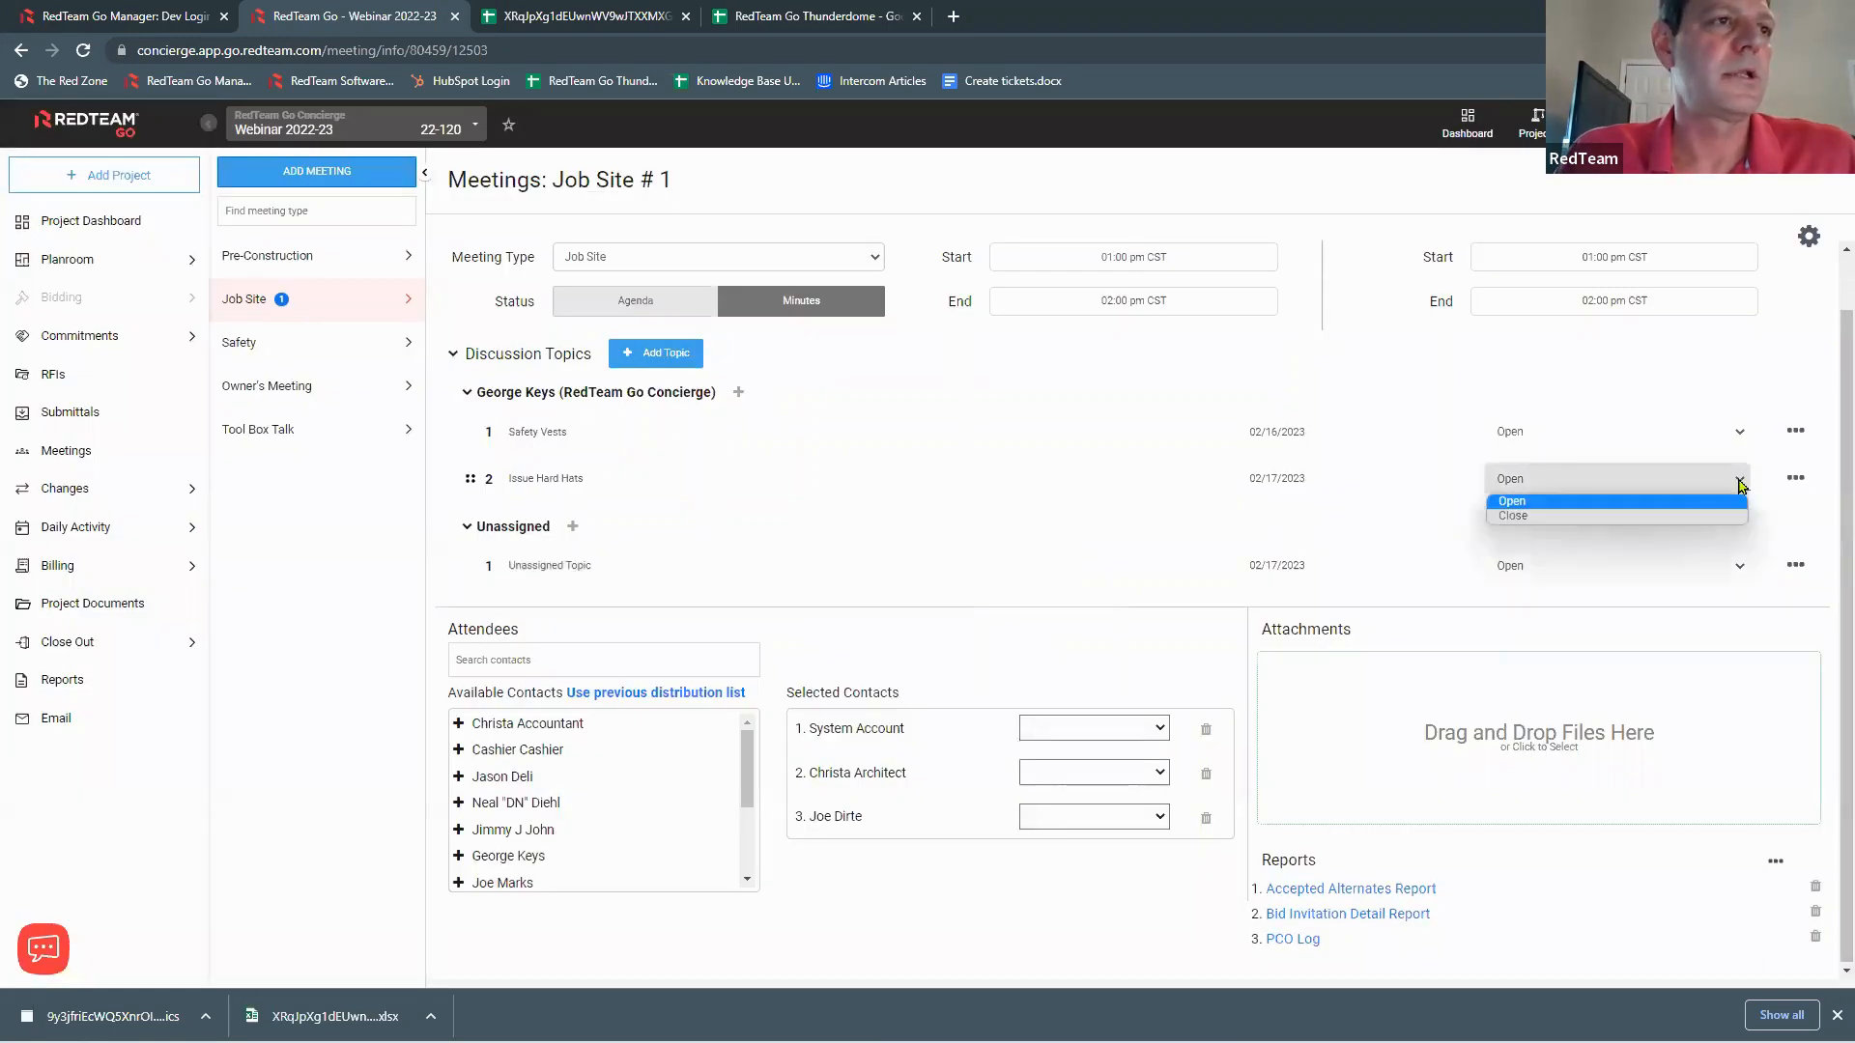
click(1626, 517)
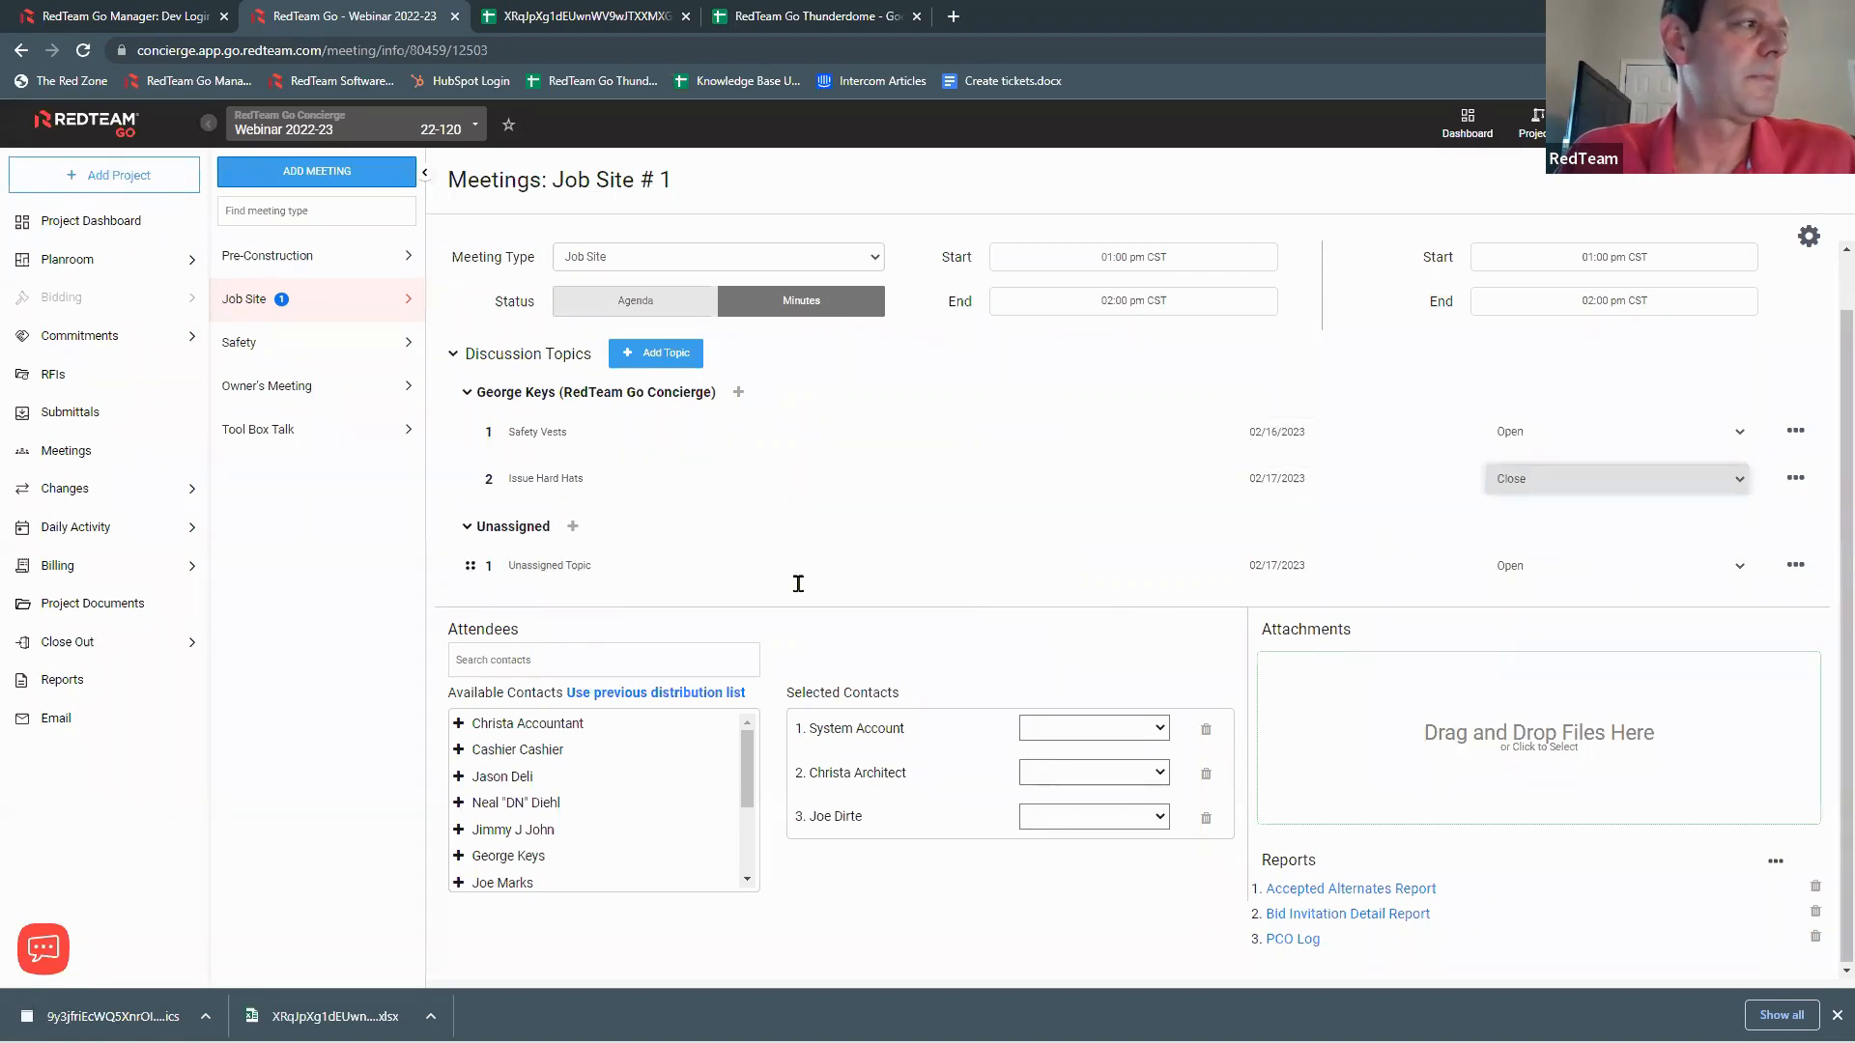
Step: Add the note "Closed reason" to the Unassigned Topic's description and set the topic's status to Close
click(1737, 570)
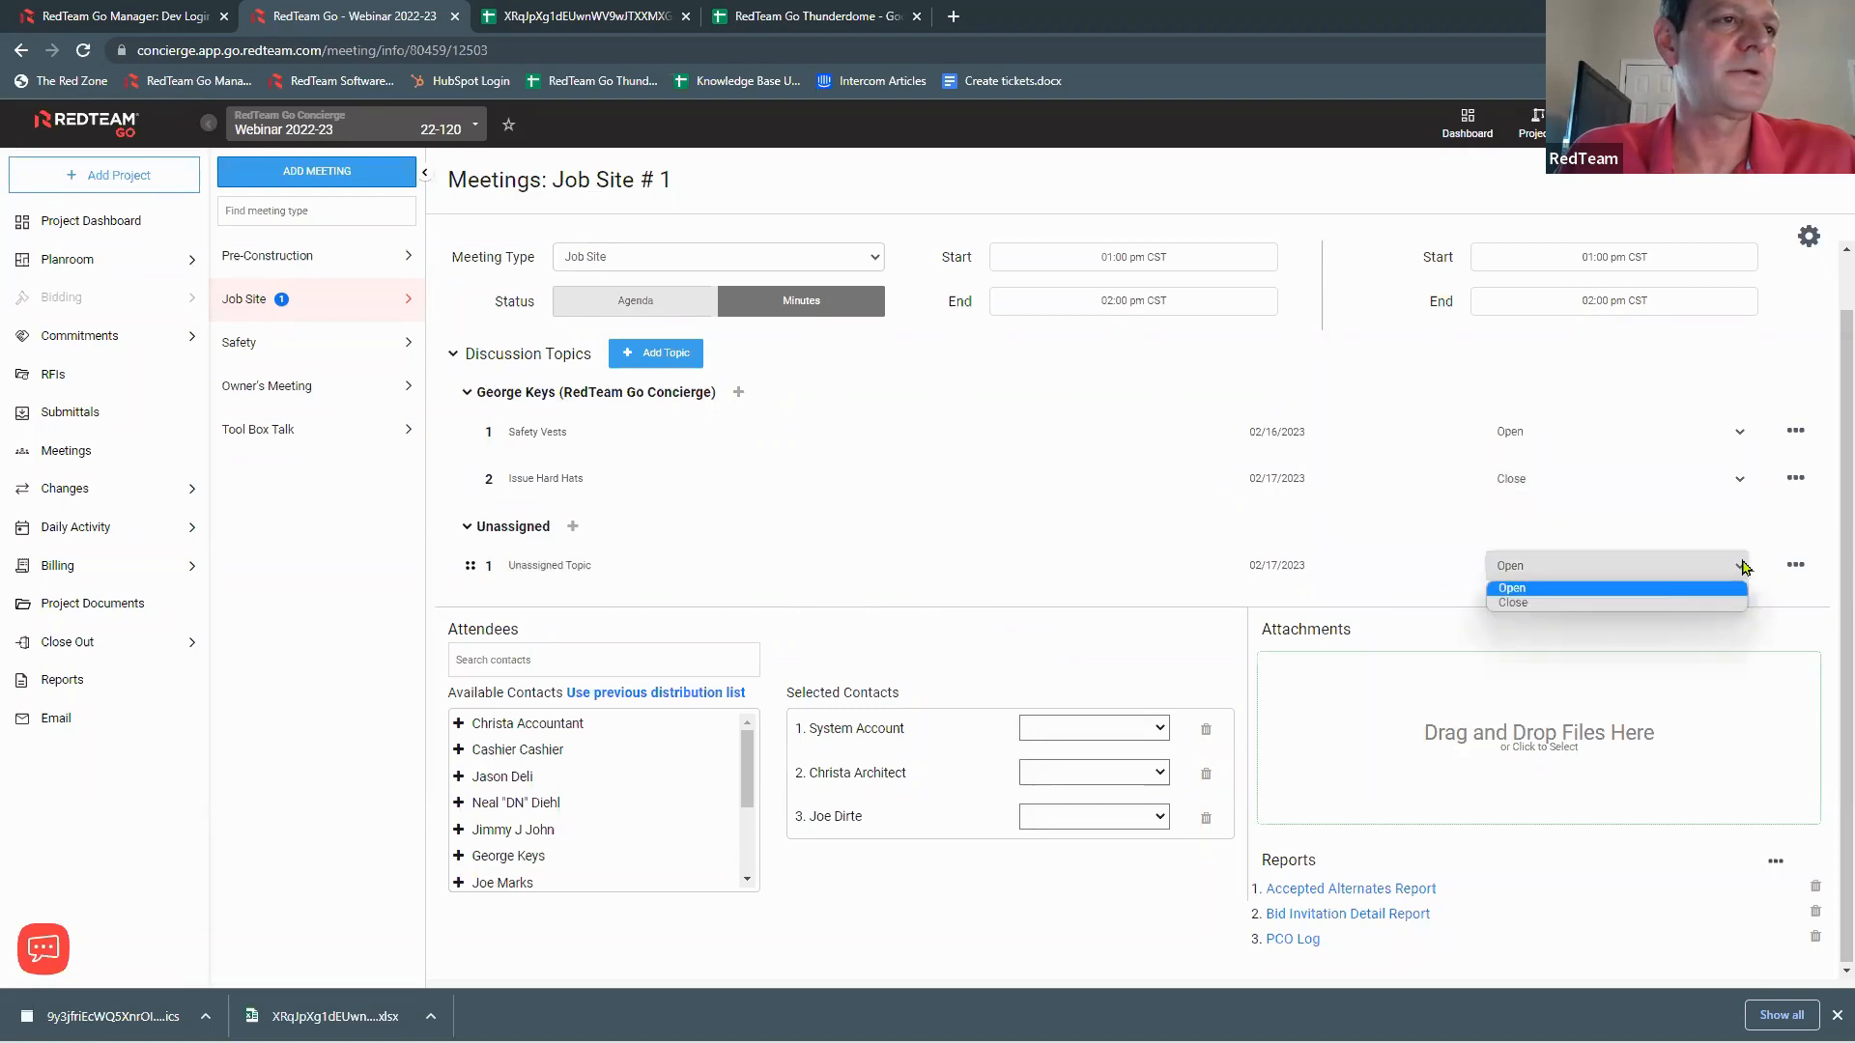
click(1799, 568)
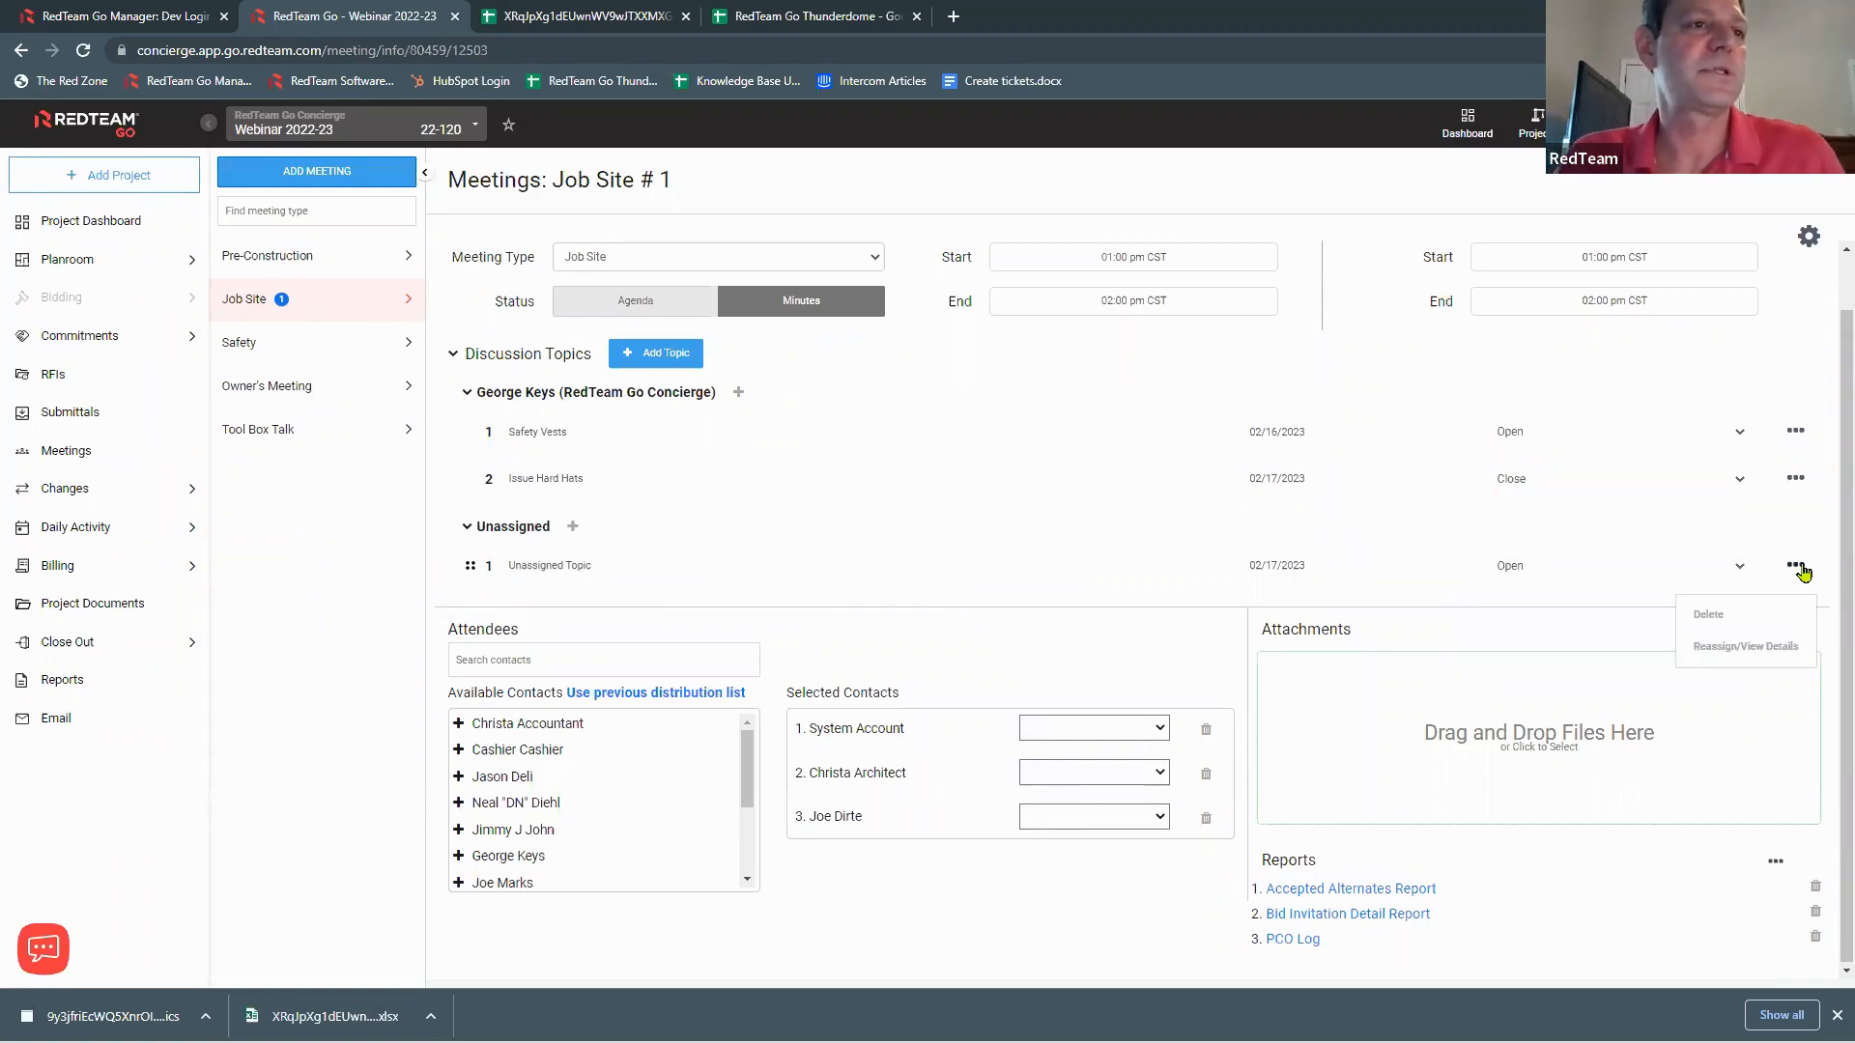
click(1749, 647)
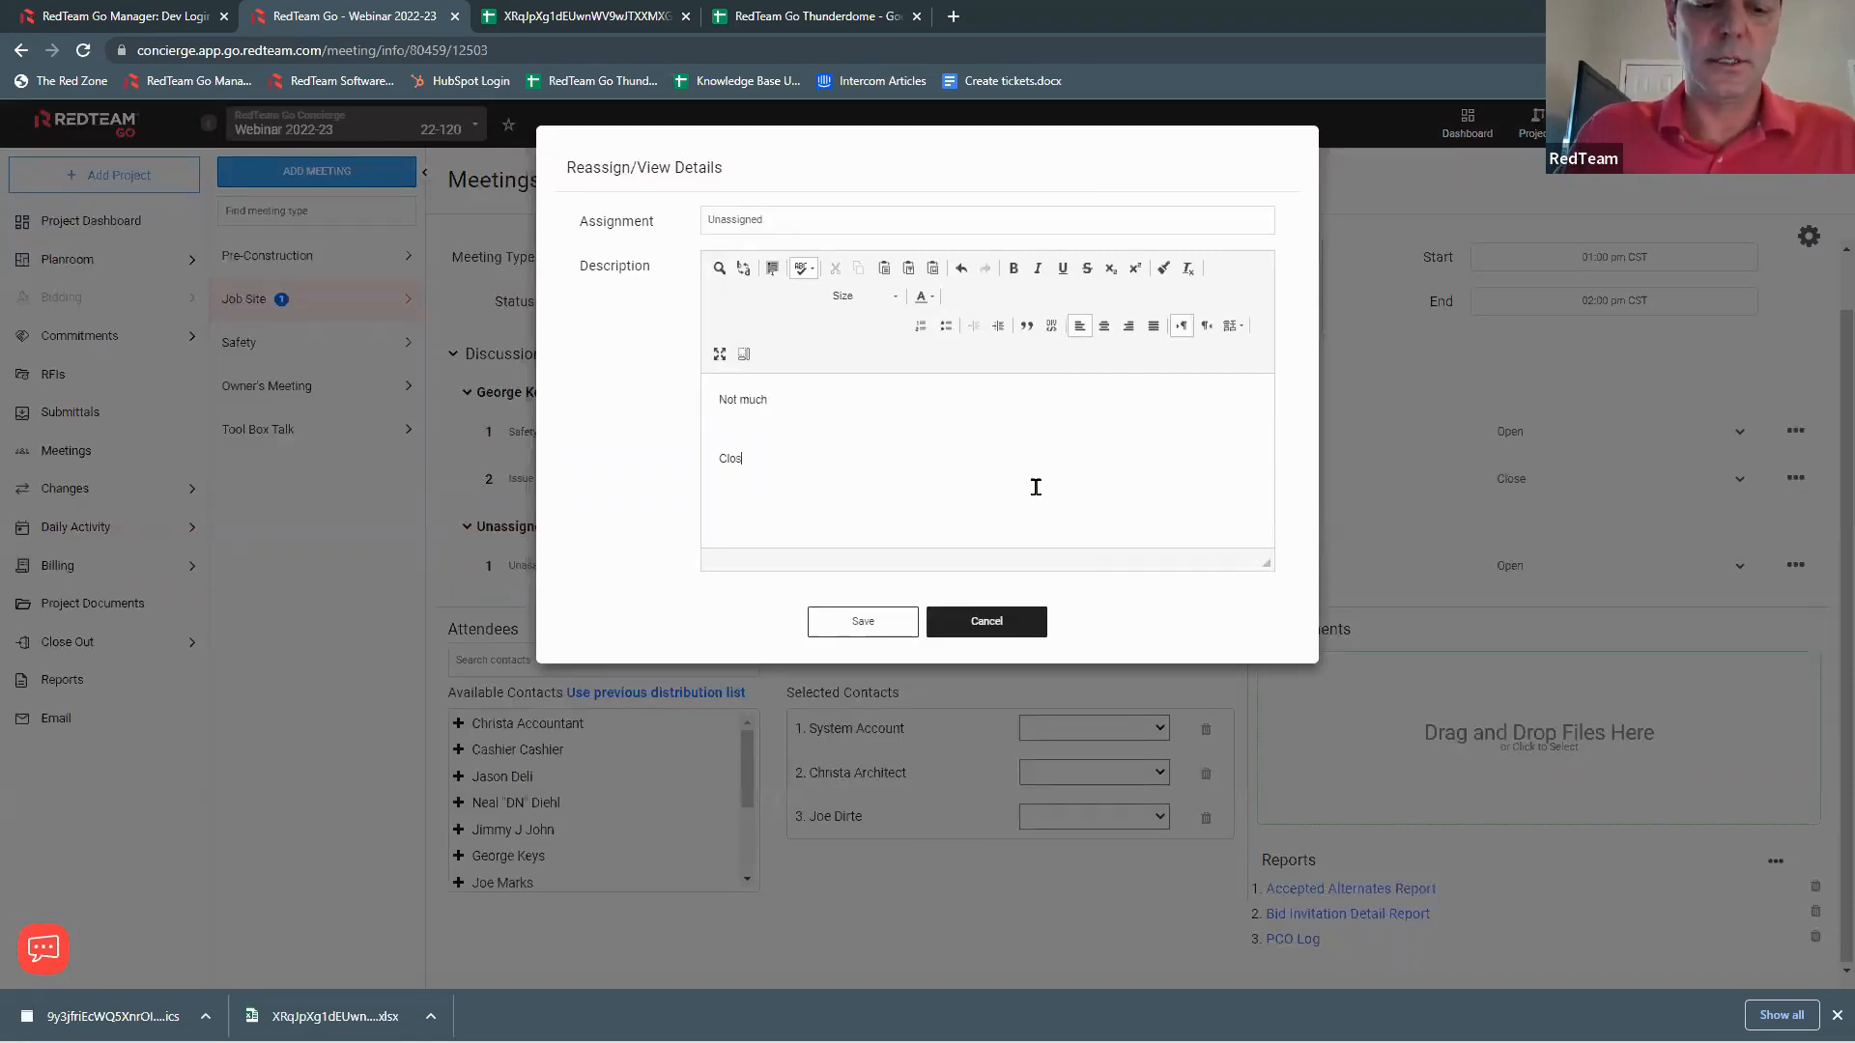
text(reason)
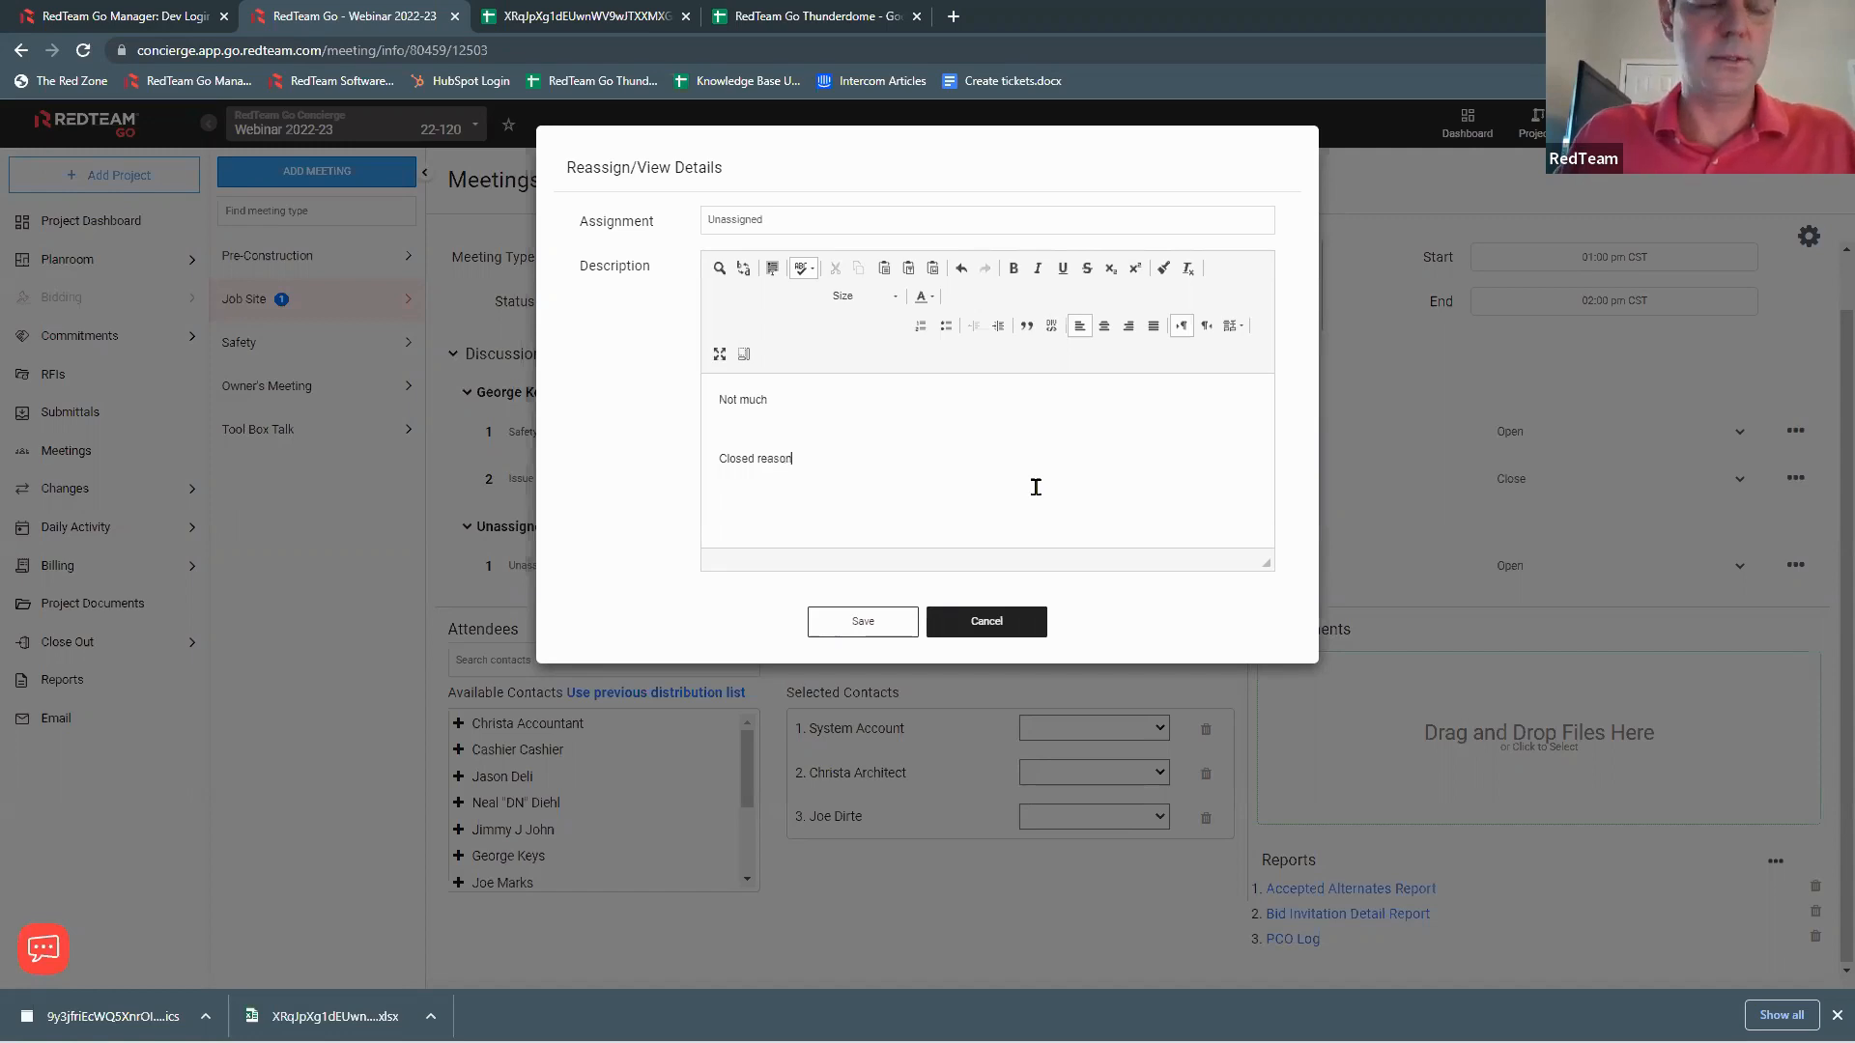
click(890, 621)
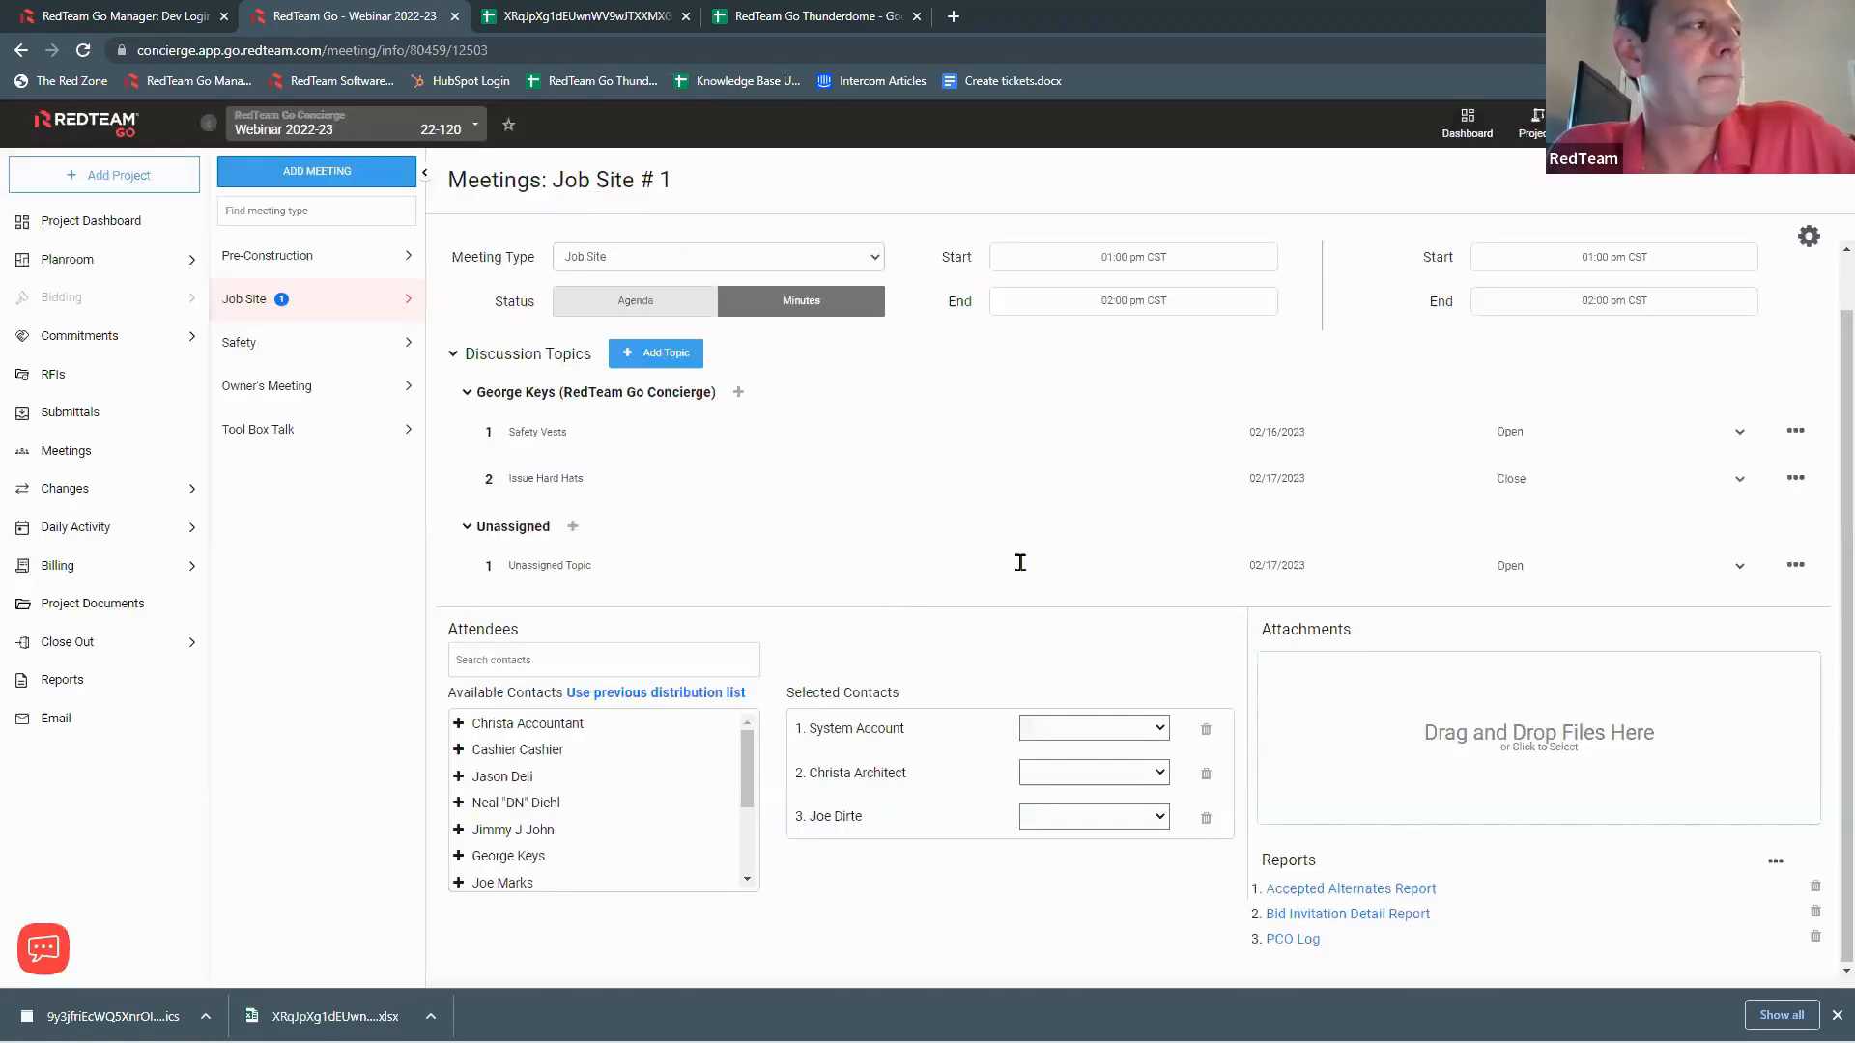
click(1739, 567)
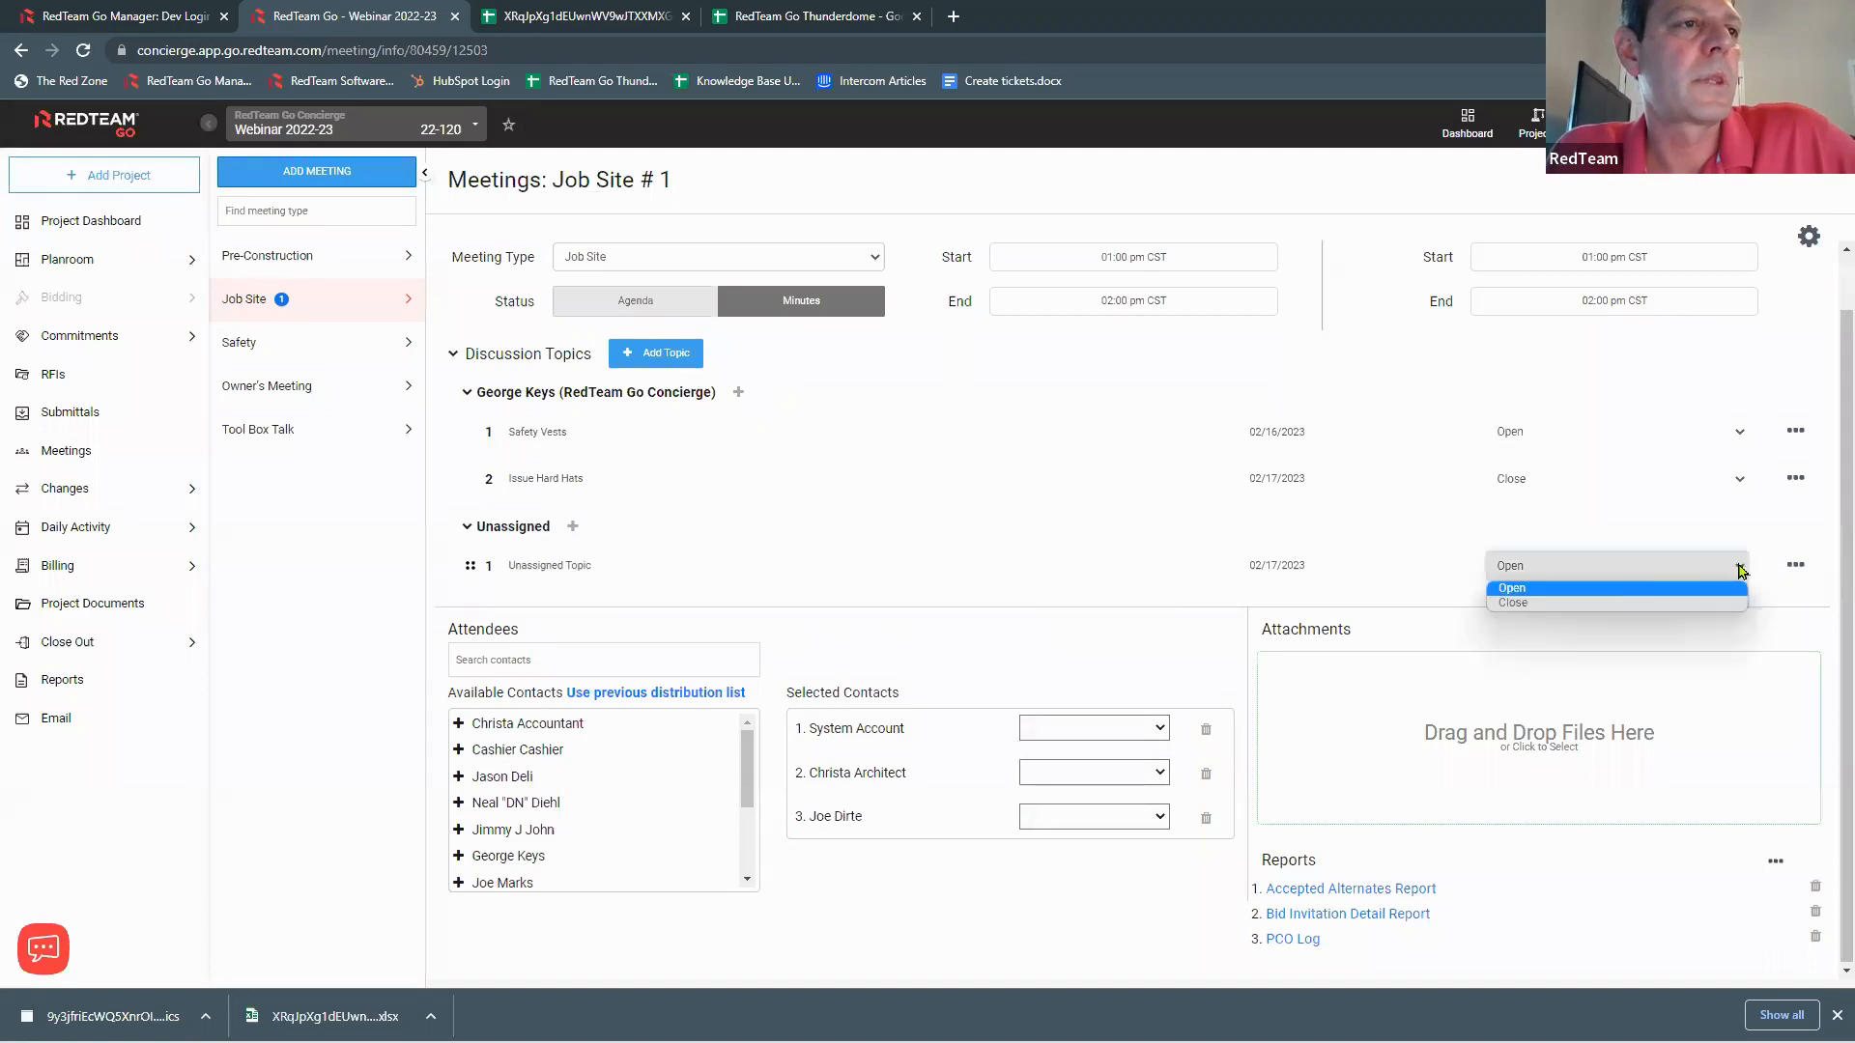
click(1604, 603)
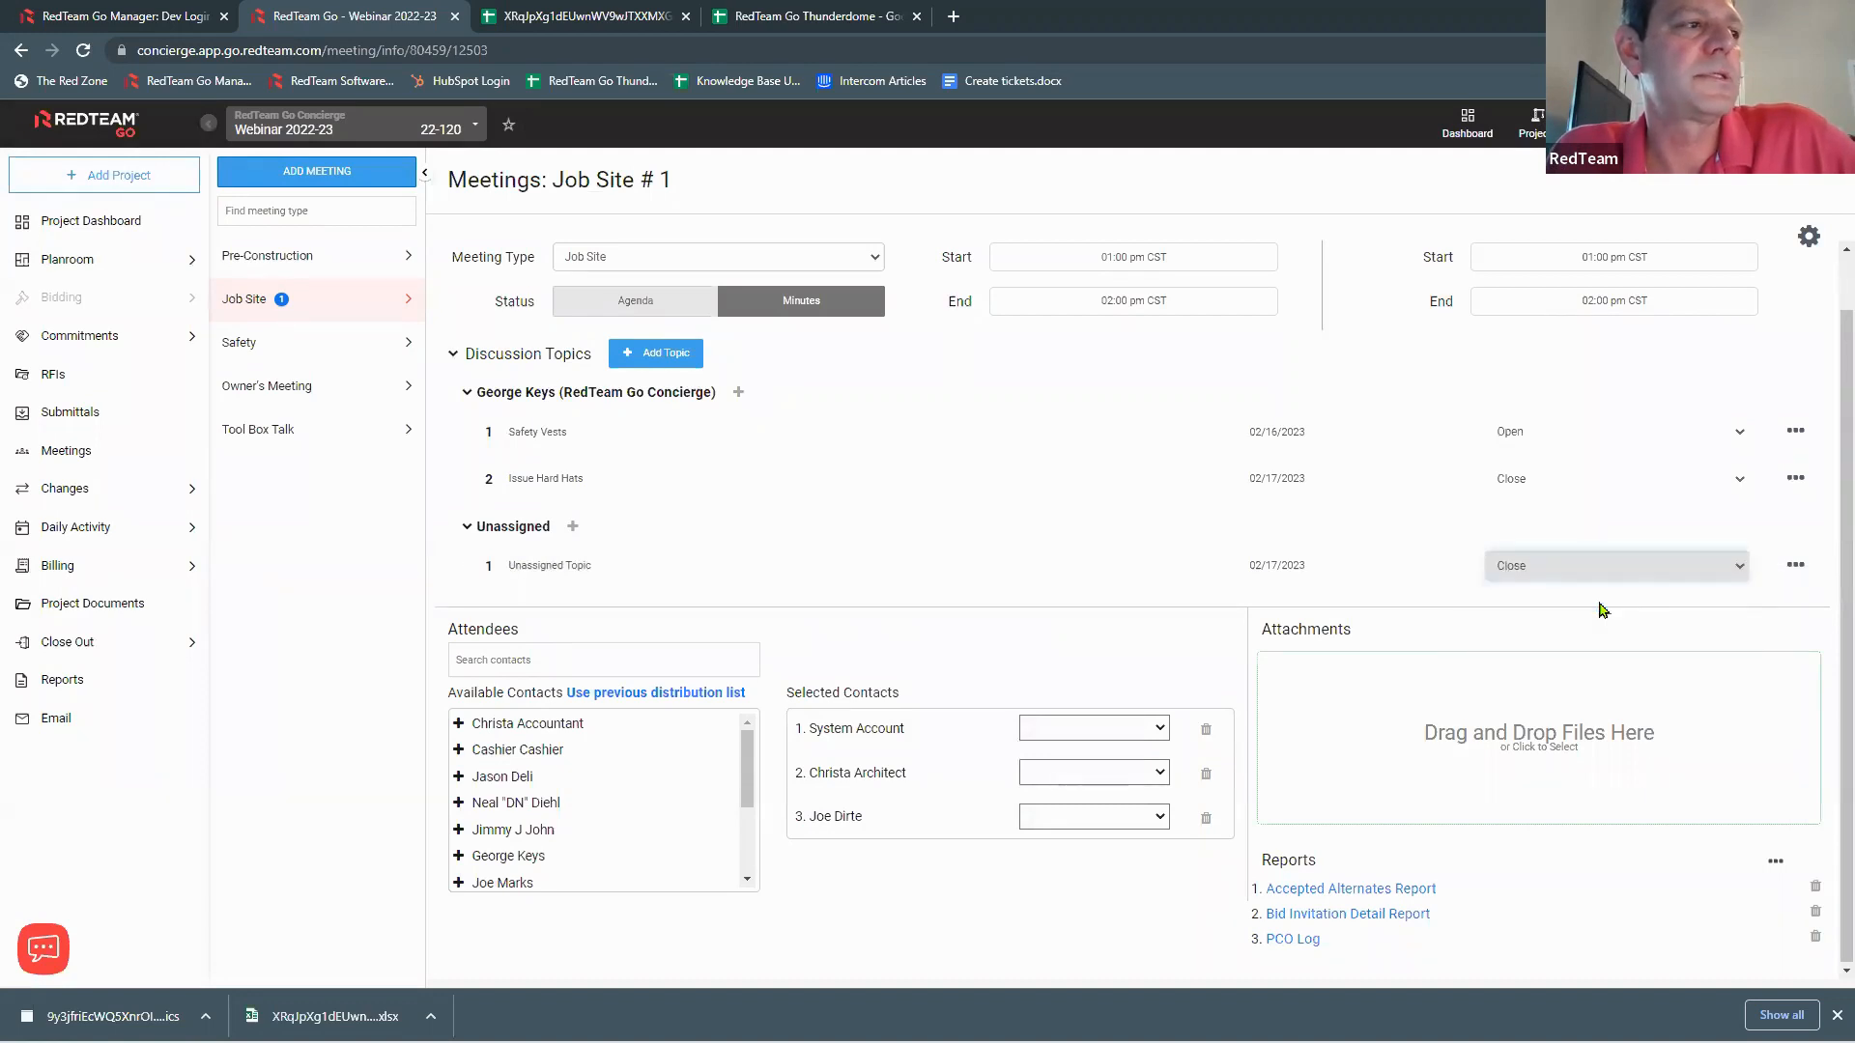
Step: Record attendance for the three selected contacts in list order as Present, Absent and Conference
click(1158, 729)
click(1070, 785)
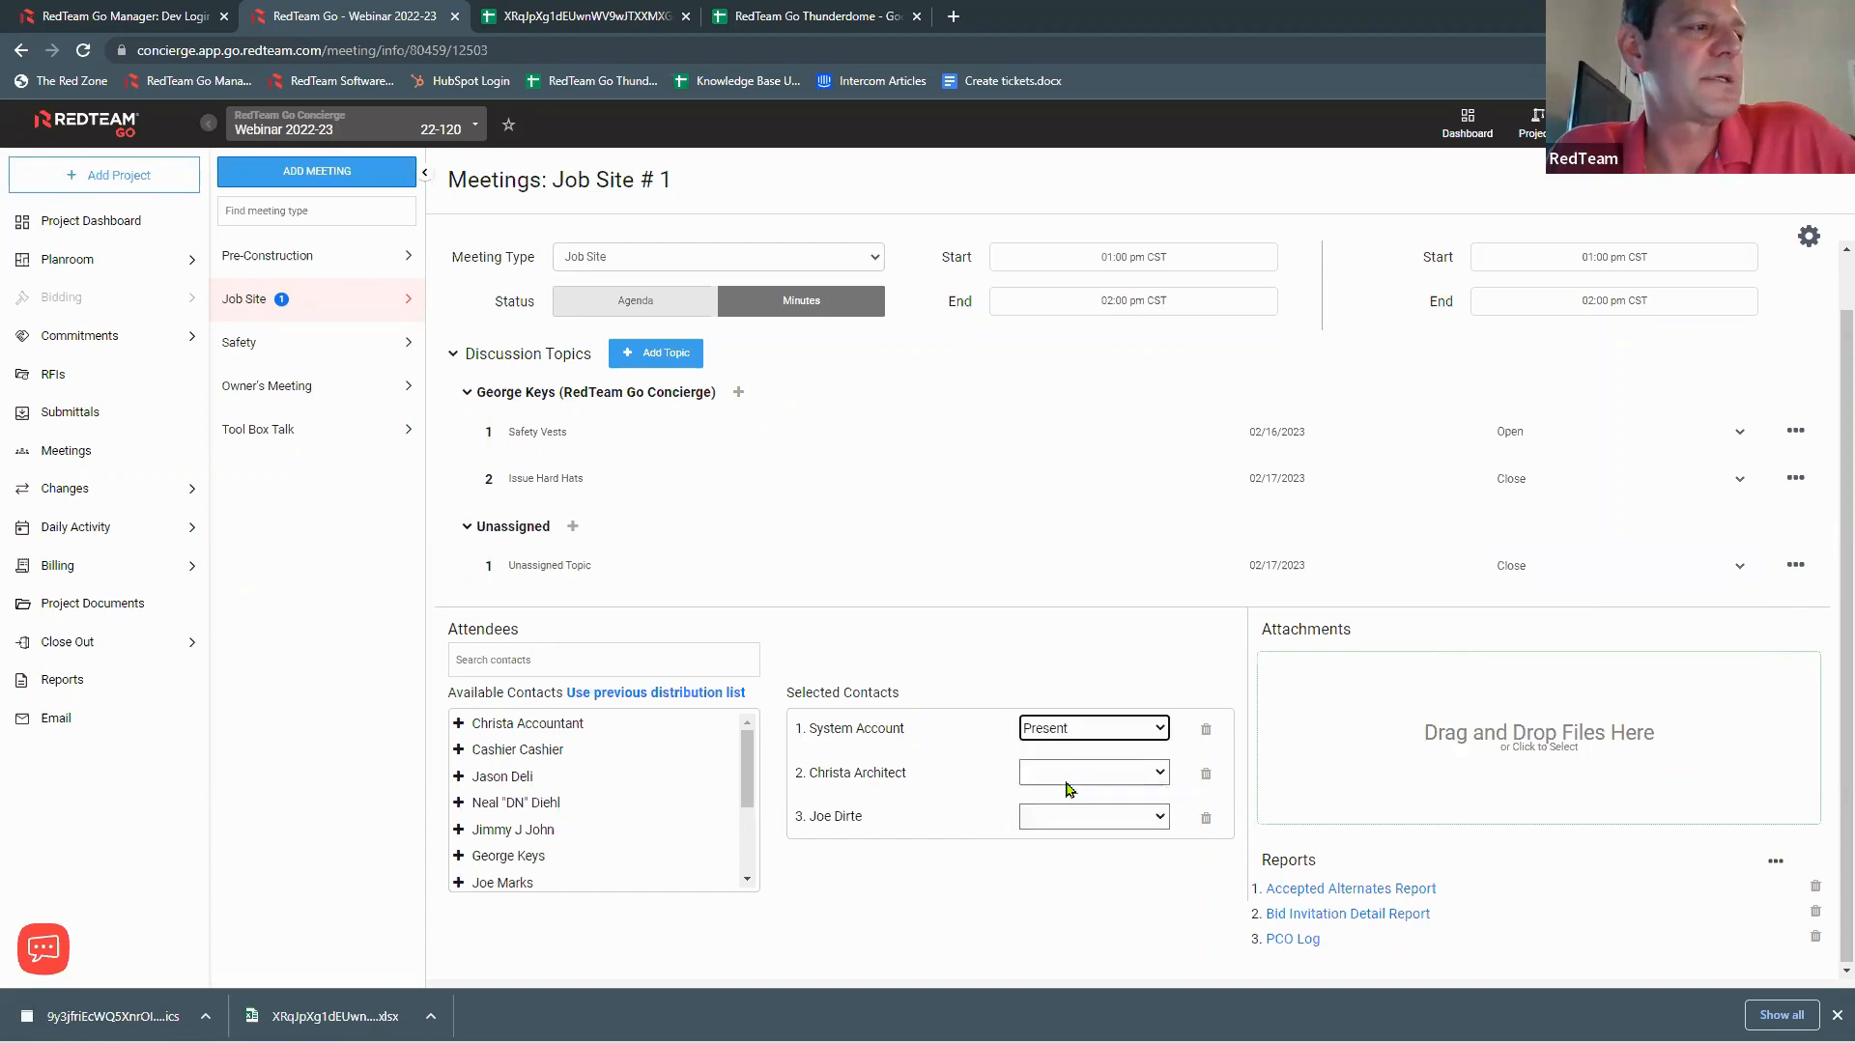
click(1159, 774)
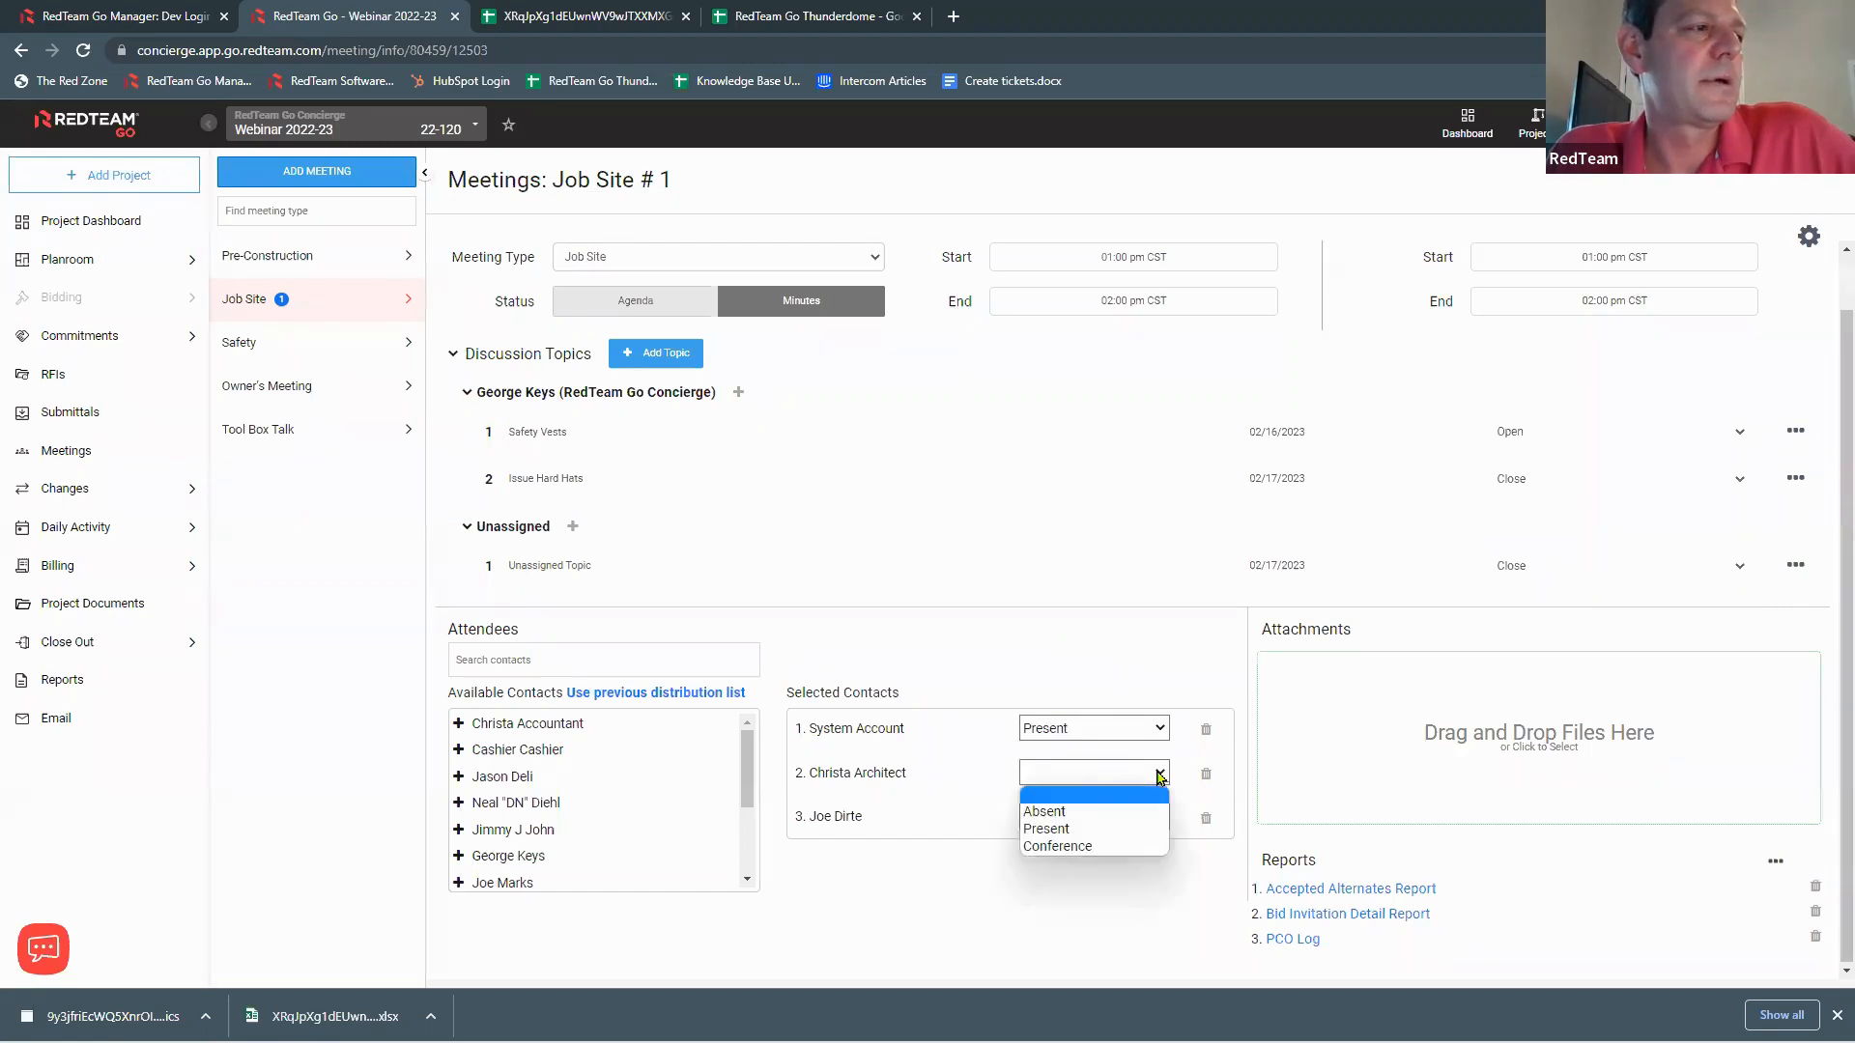
click(1046, 814)
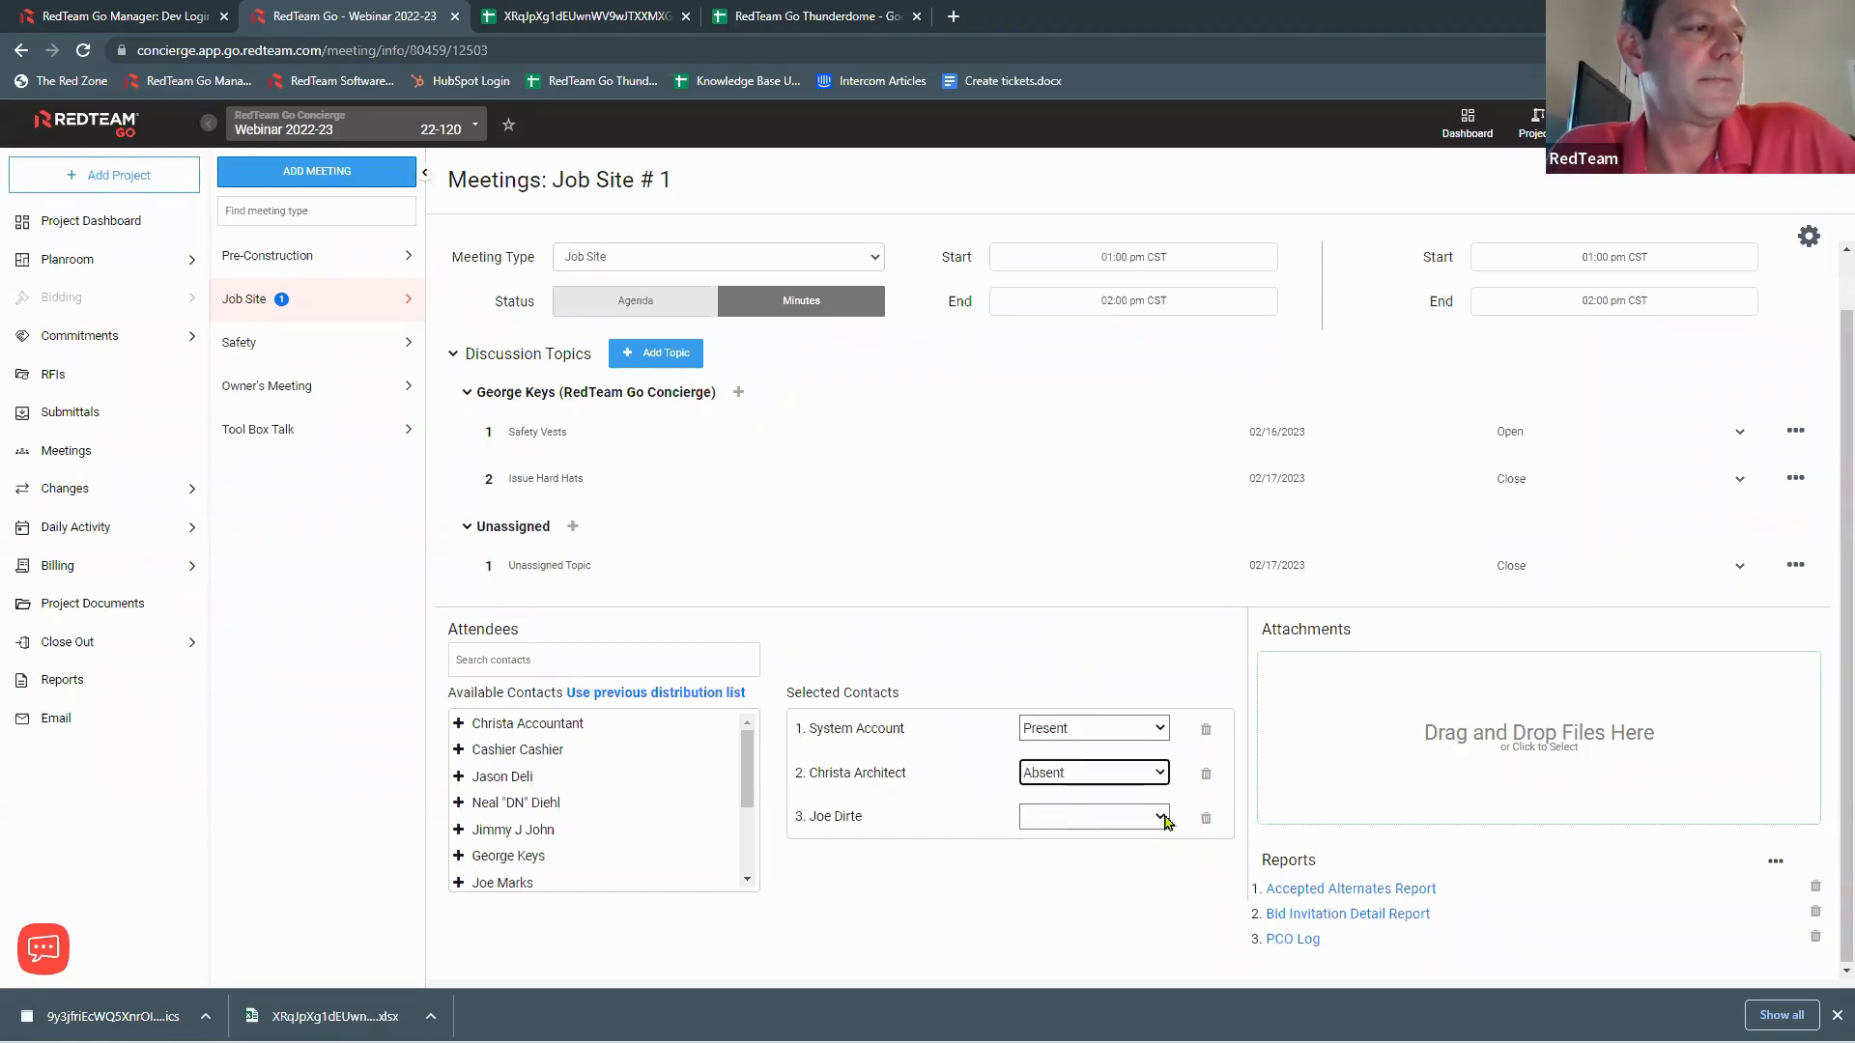
click(1162, 819)
click(1087, 891)
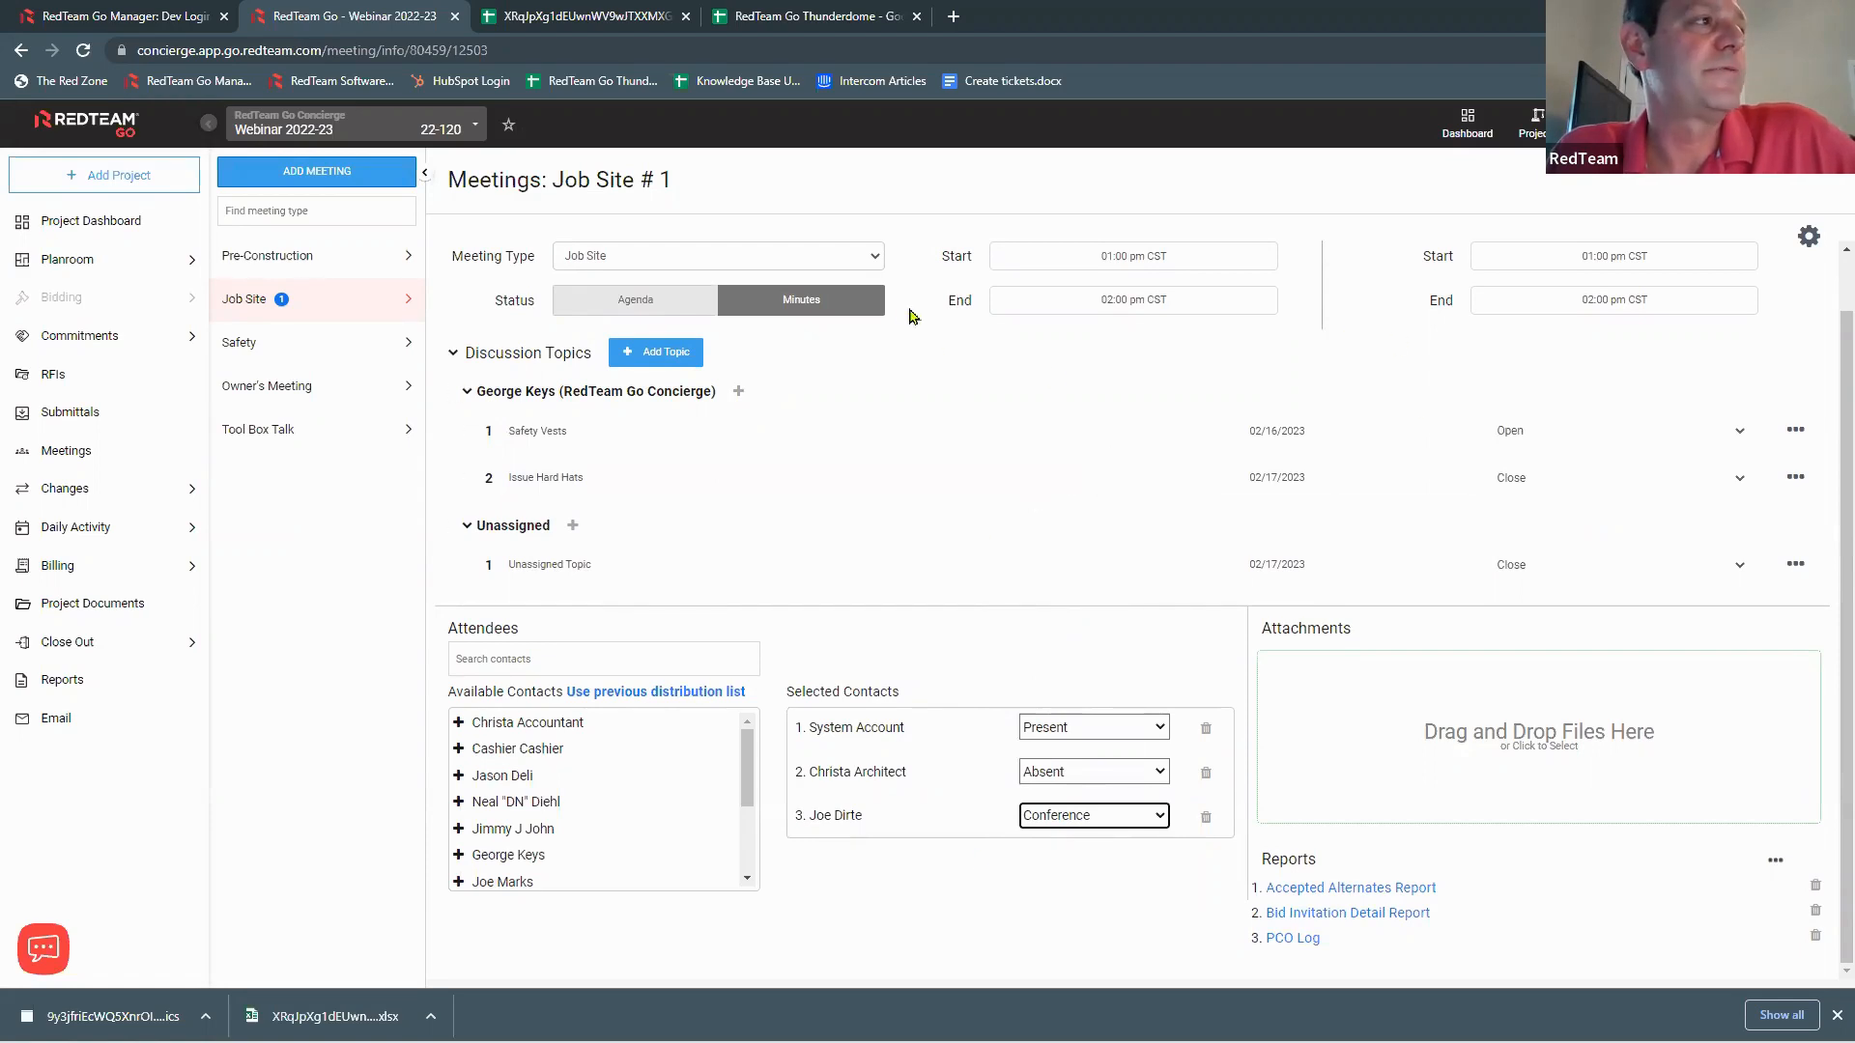
Step: Reuse the 02/17/2023 Job Site meeting for the next meeting and open the resulting 02/24/2023 meeting for editing
click(316, 308)
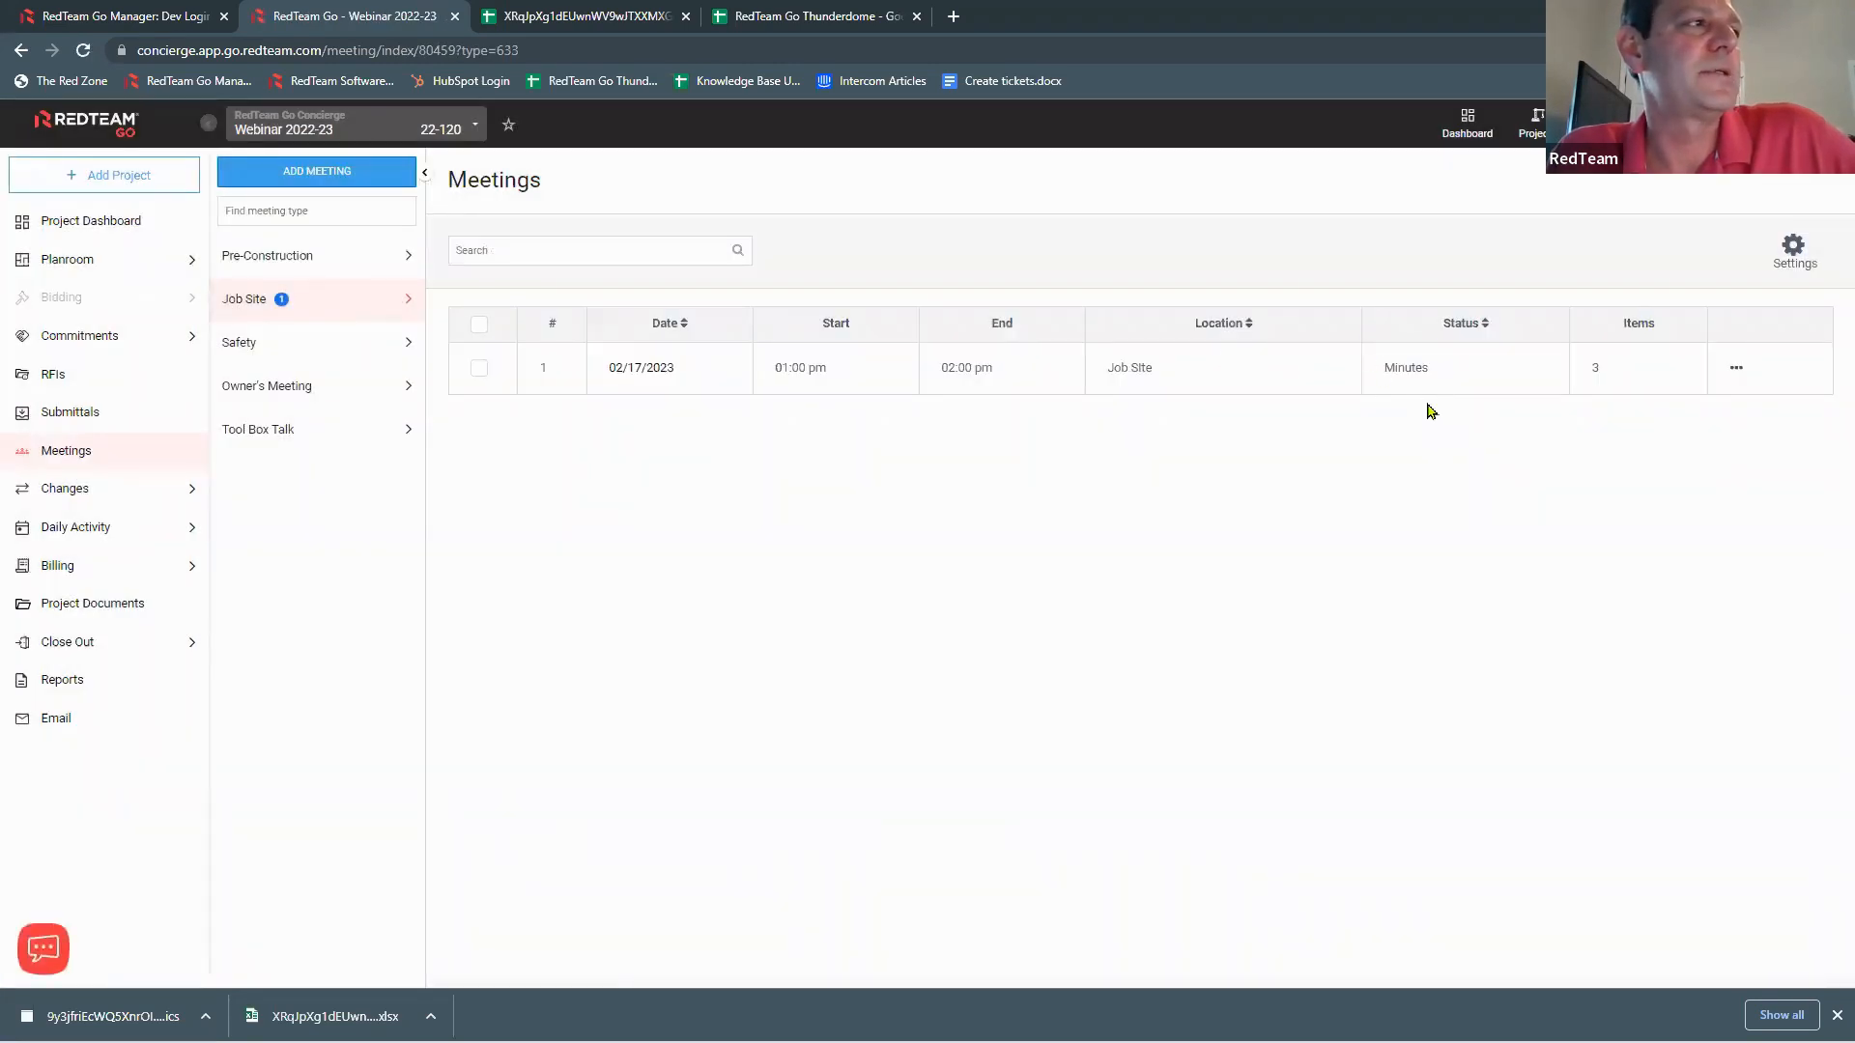
click(1736, 373)
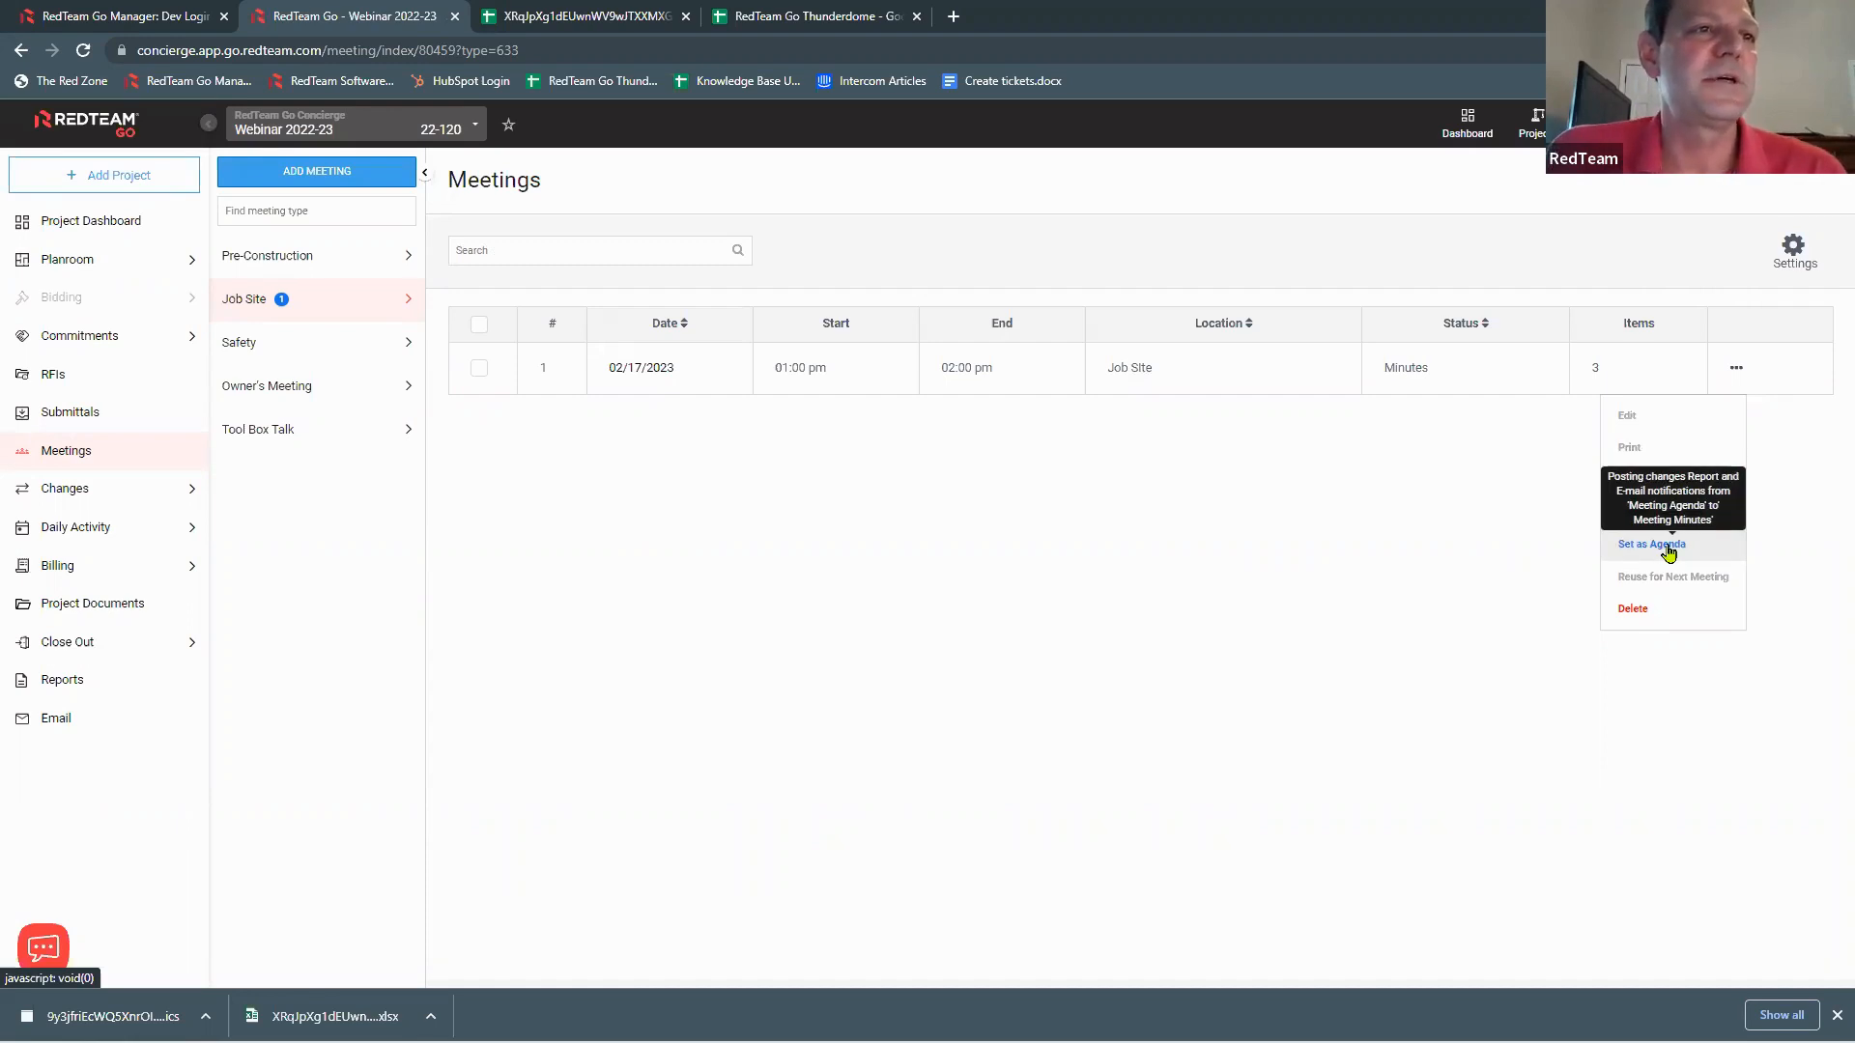
click(1717, 584)
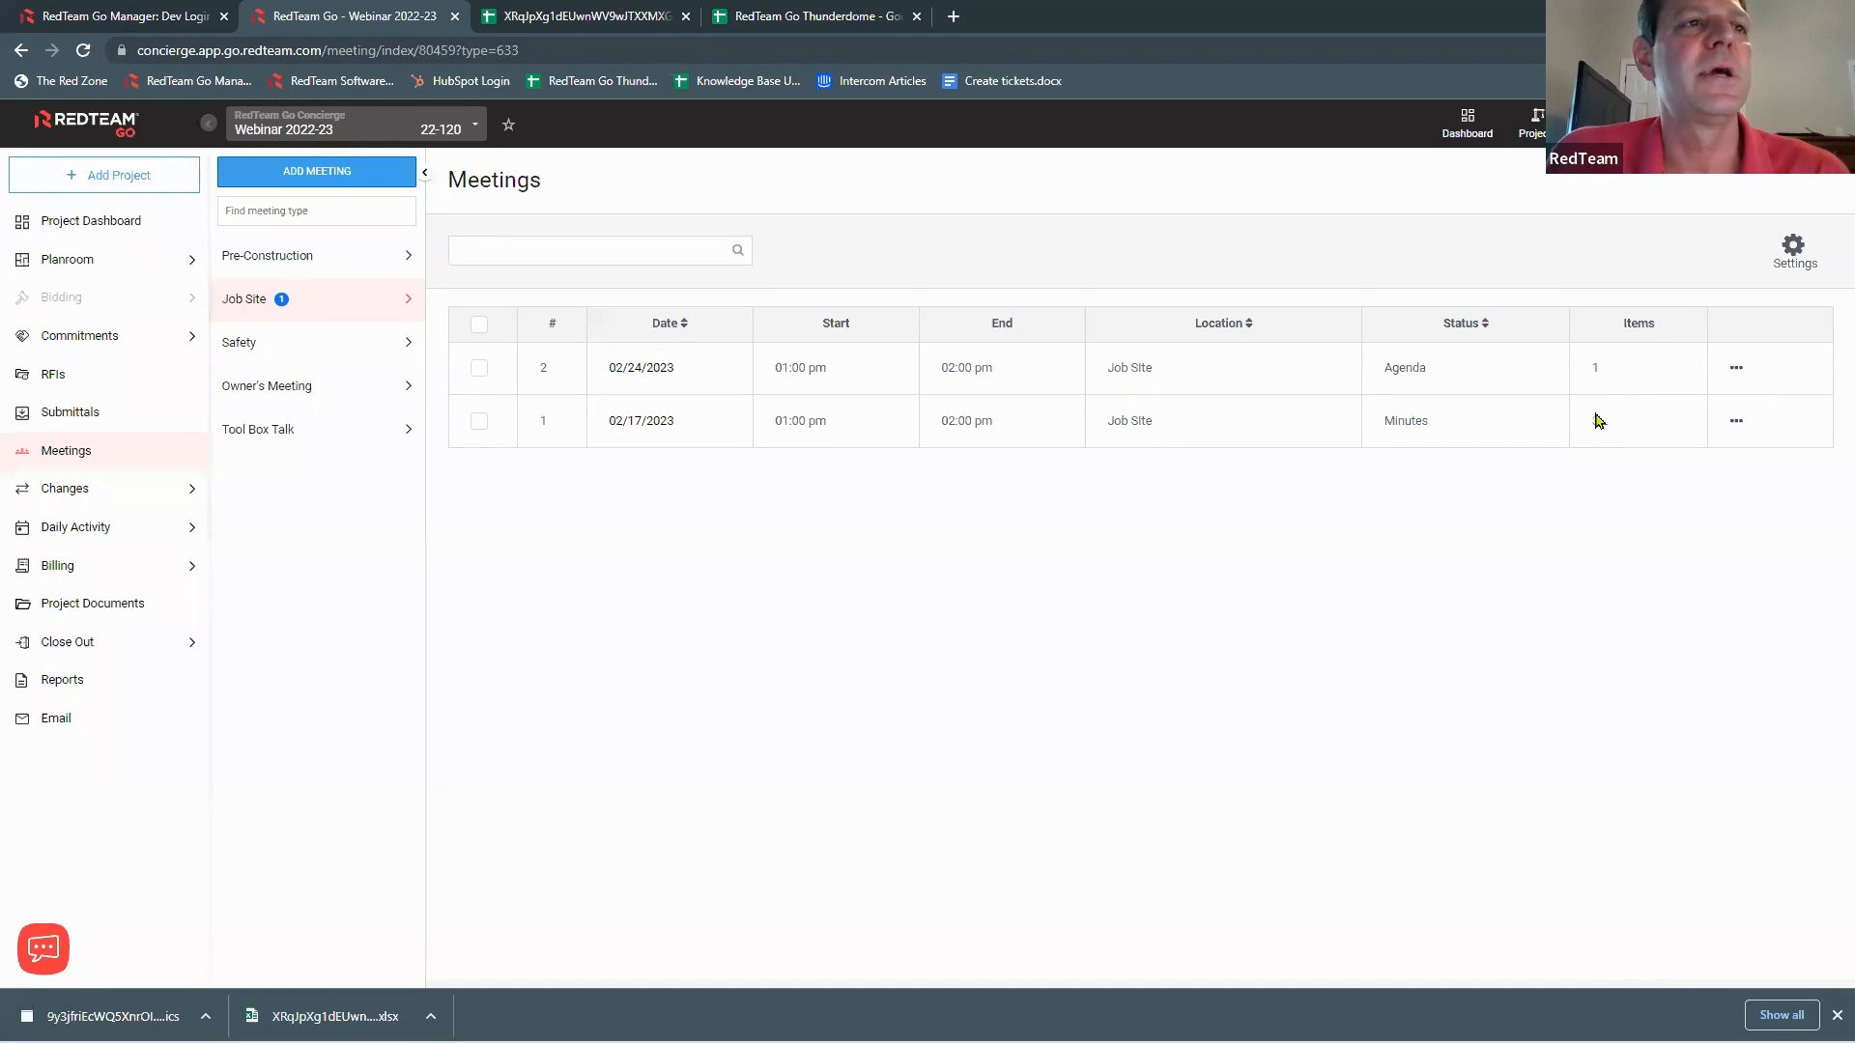
click(1738, 369)
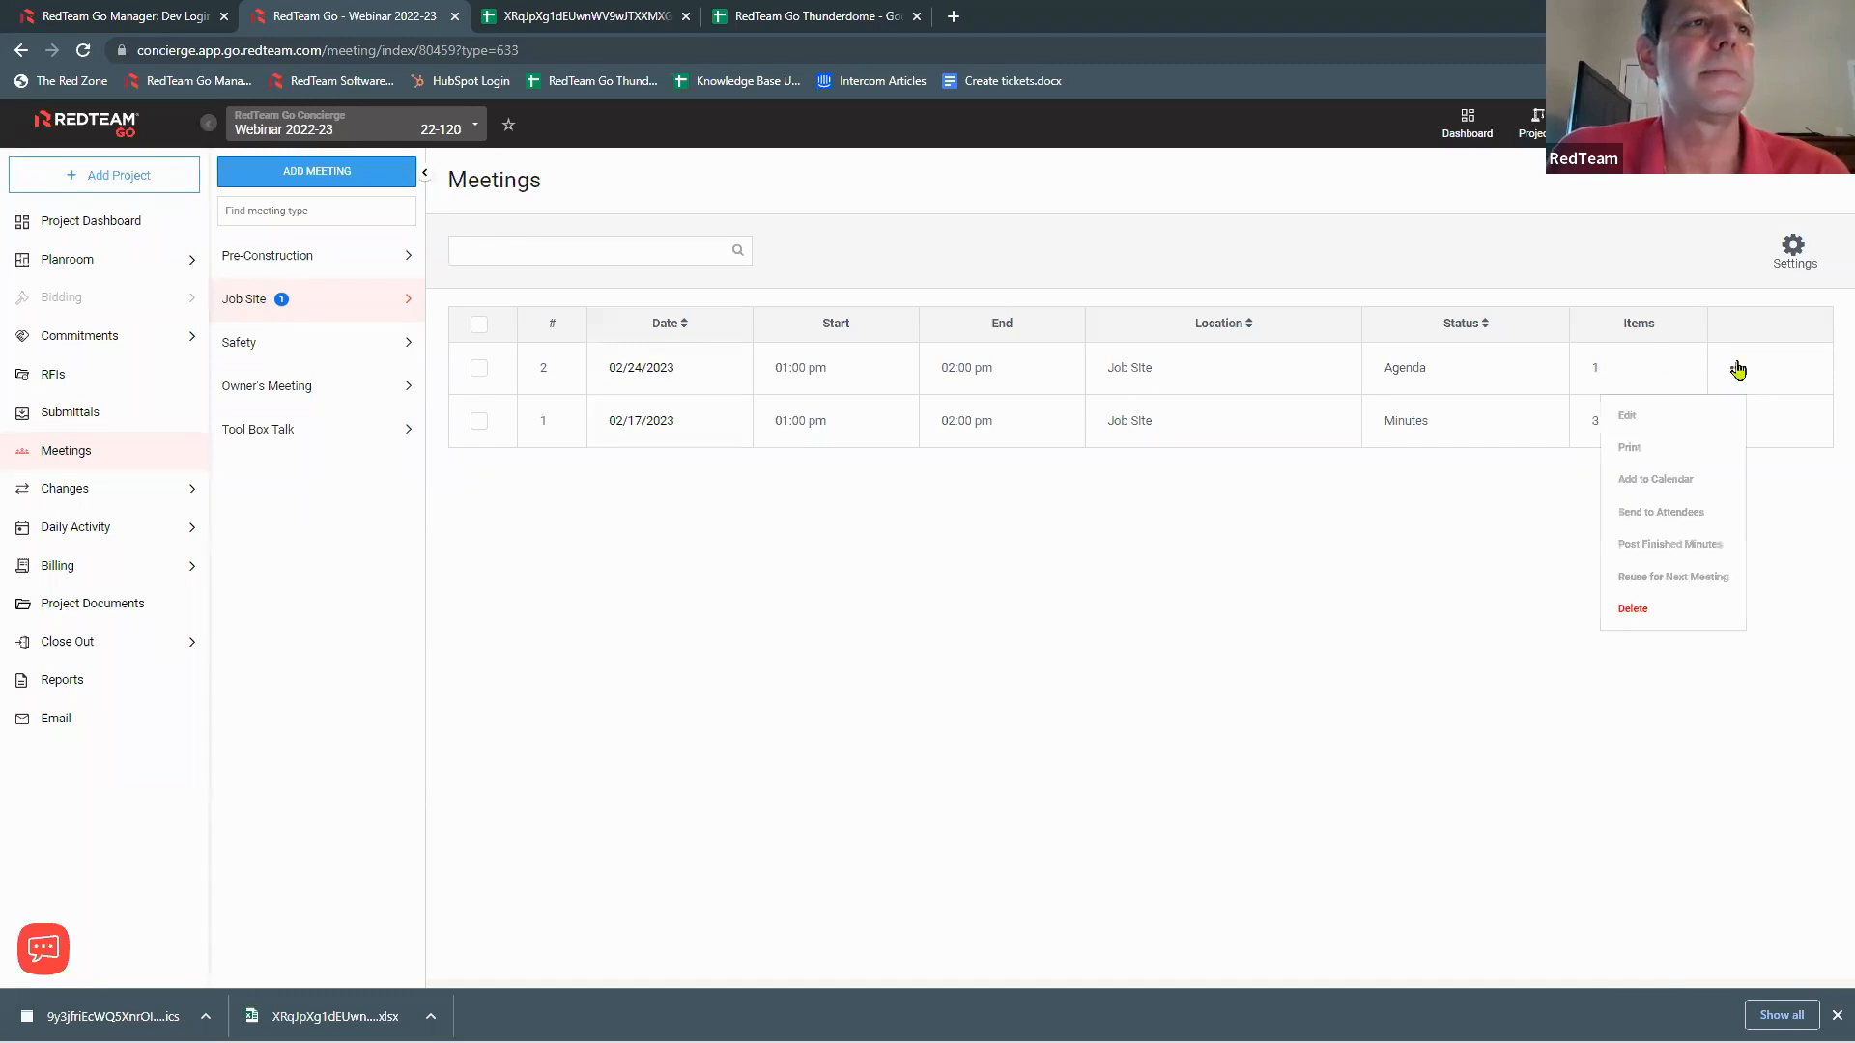
click(1647, 418)
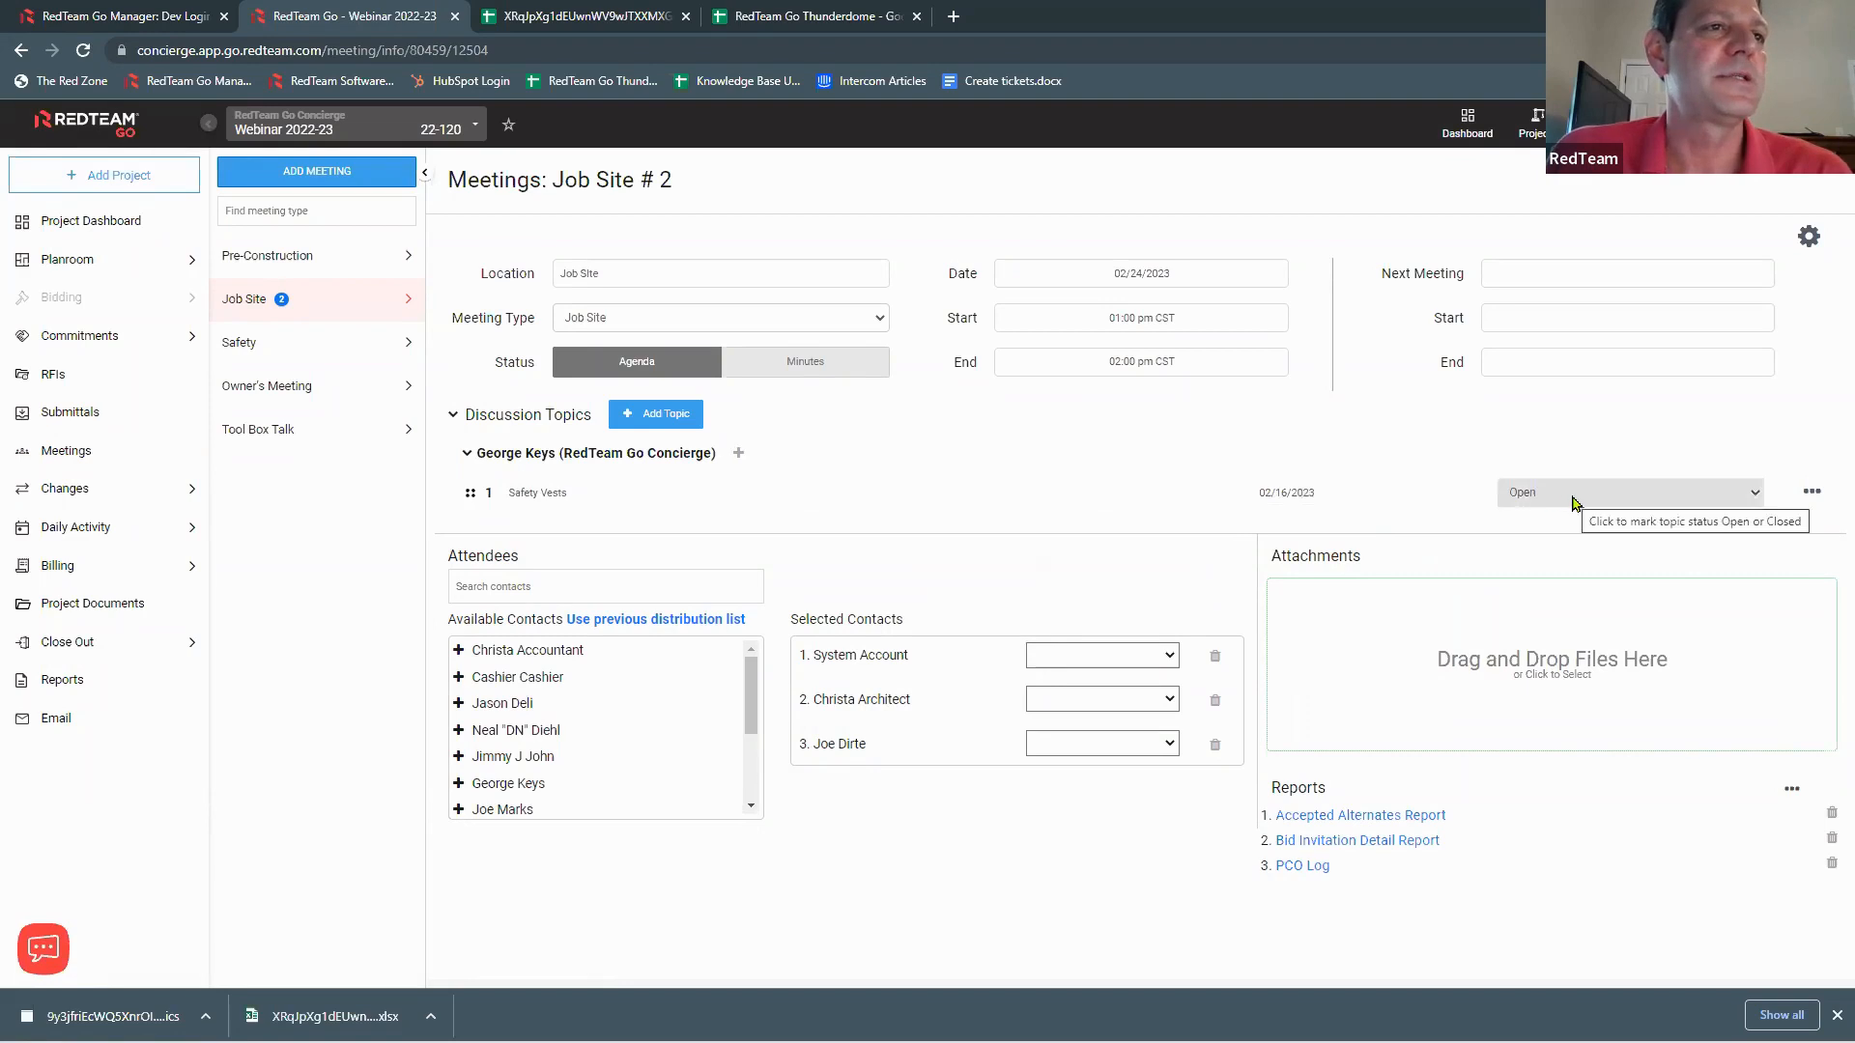
Step: Add the note "Wrong color" below the existing text in the Safety Vests topic's description and save it
click(1812, 491)
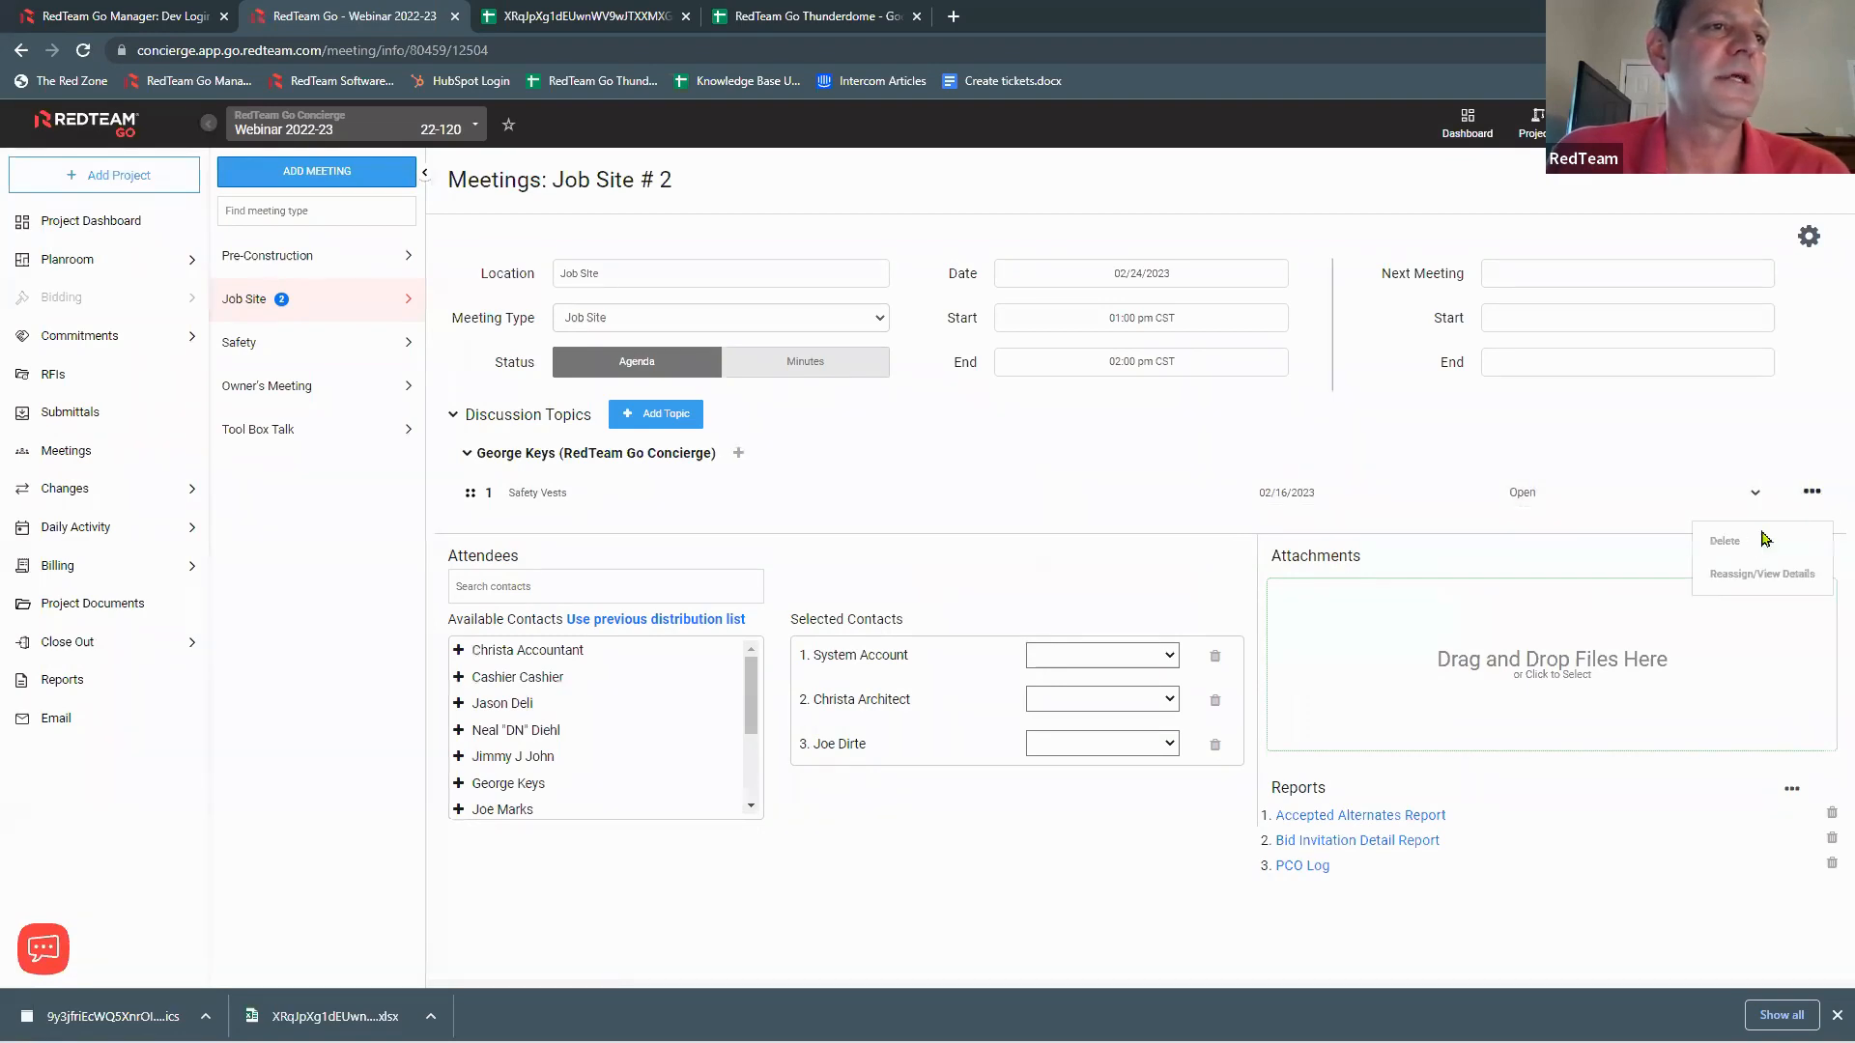
click(1744, 573)
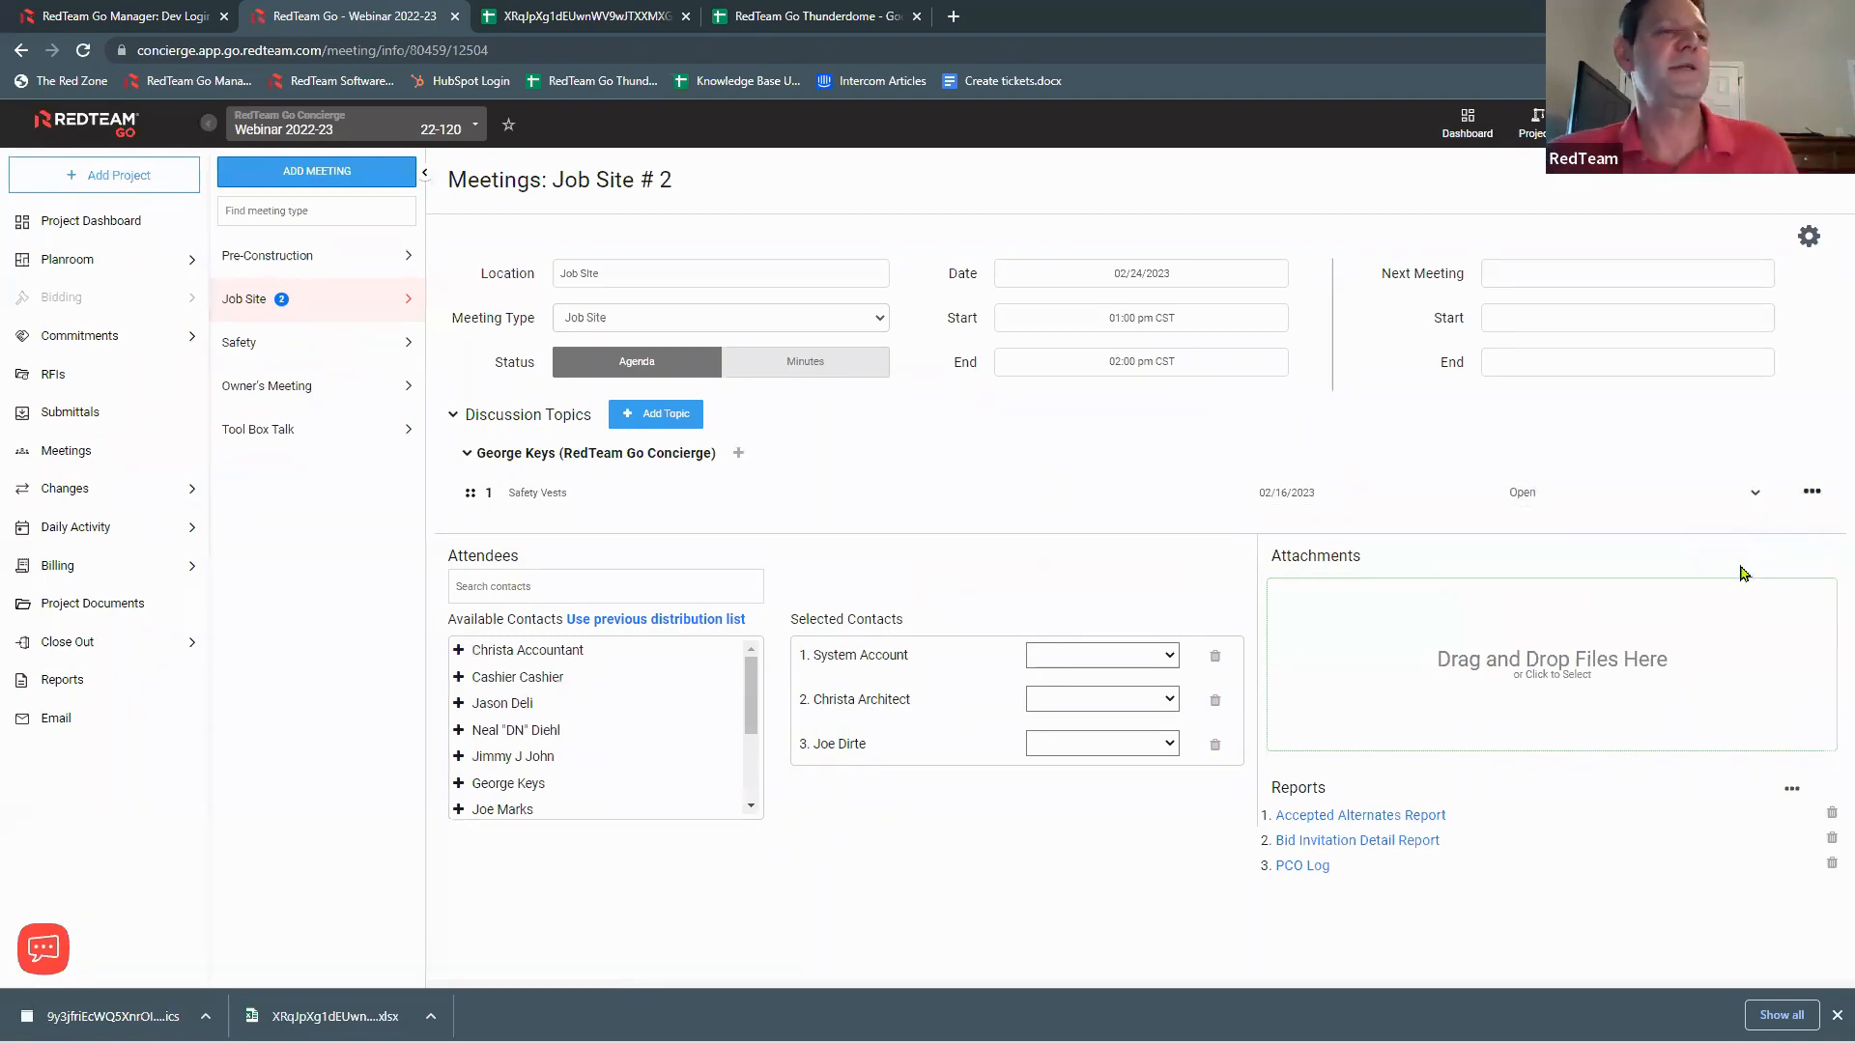
click(1811, 492)
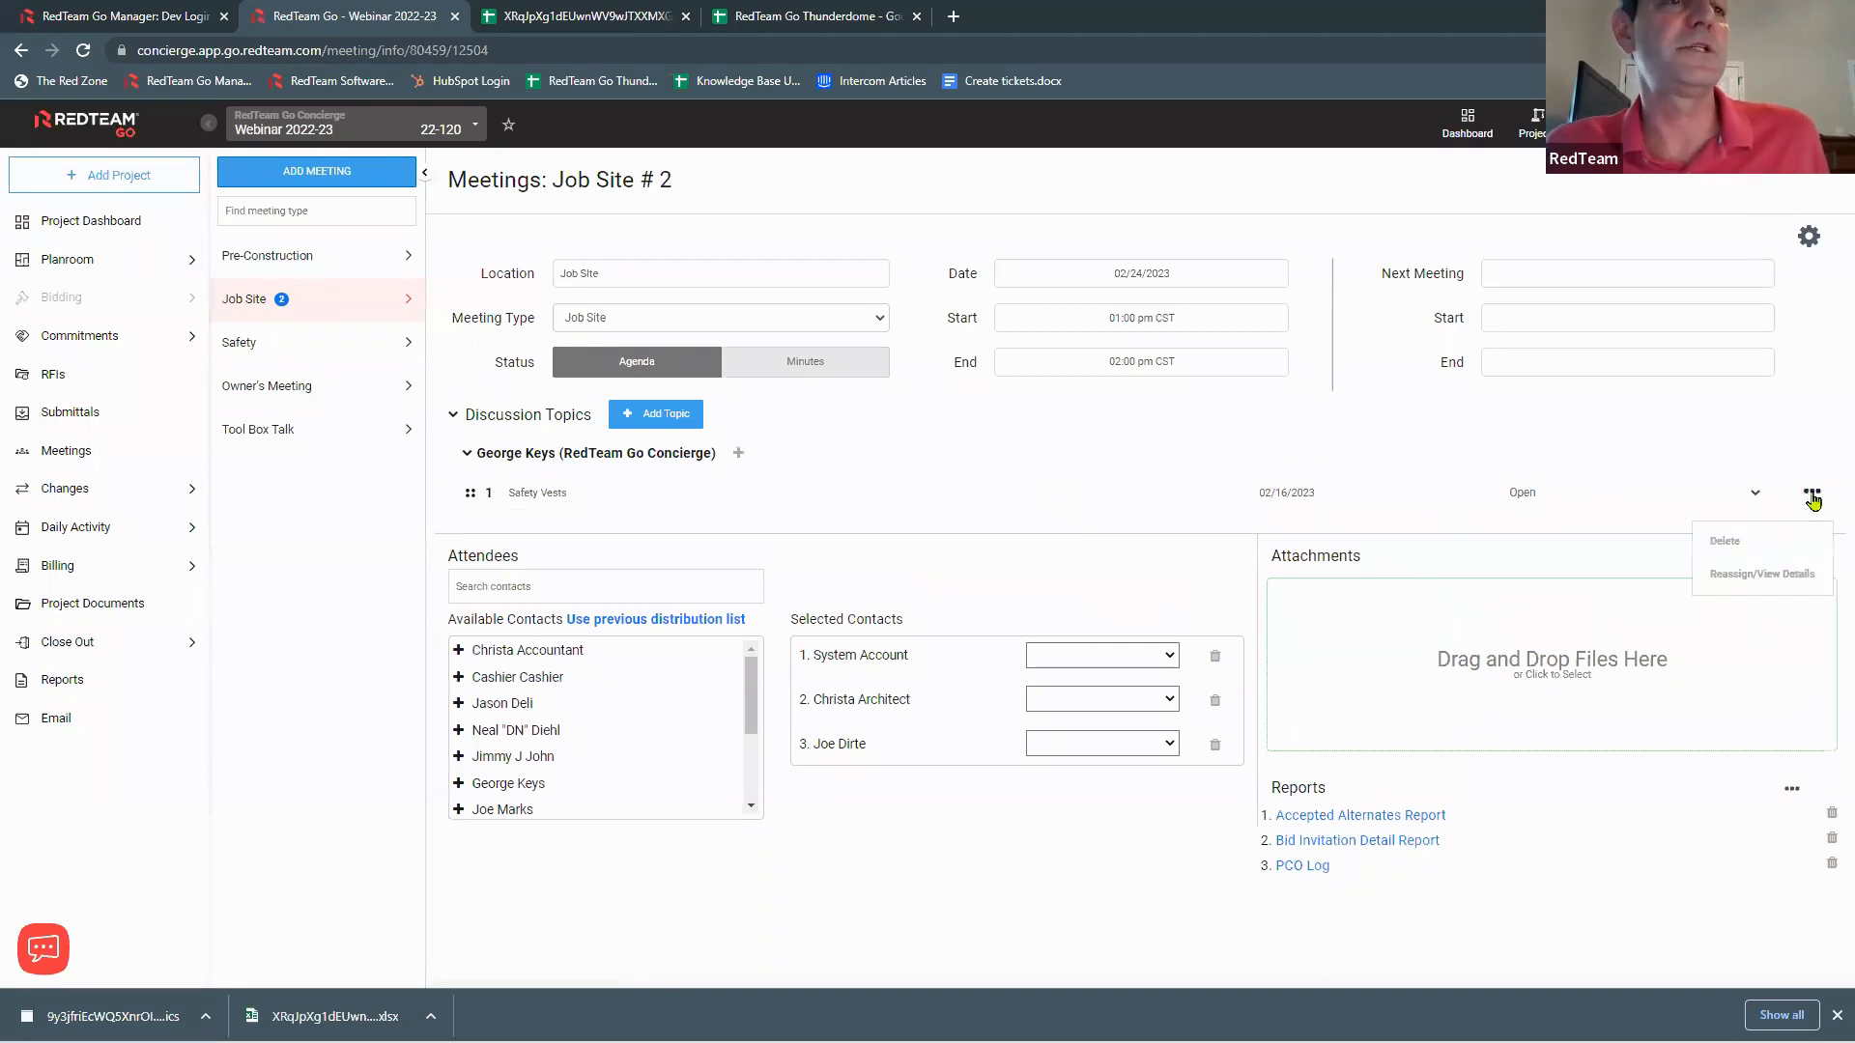
click(1754, 573)
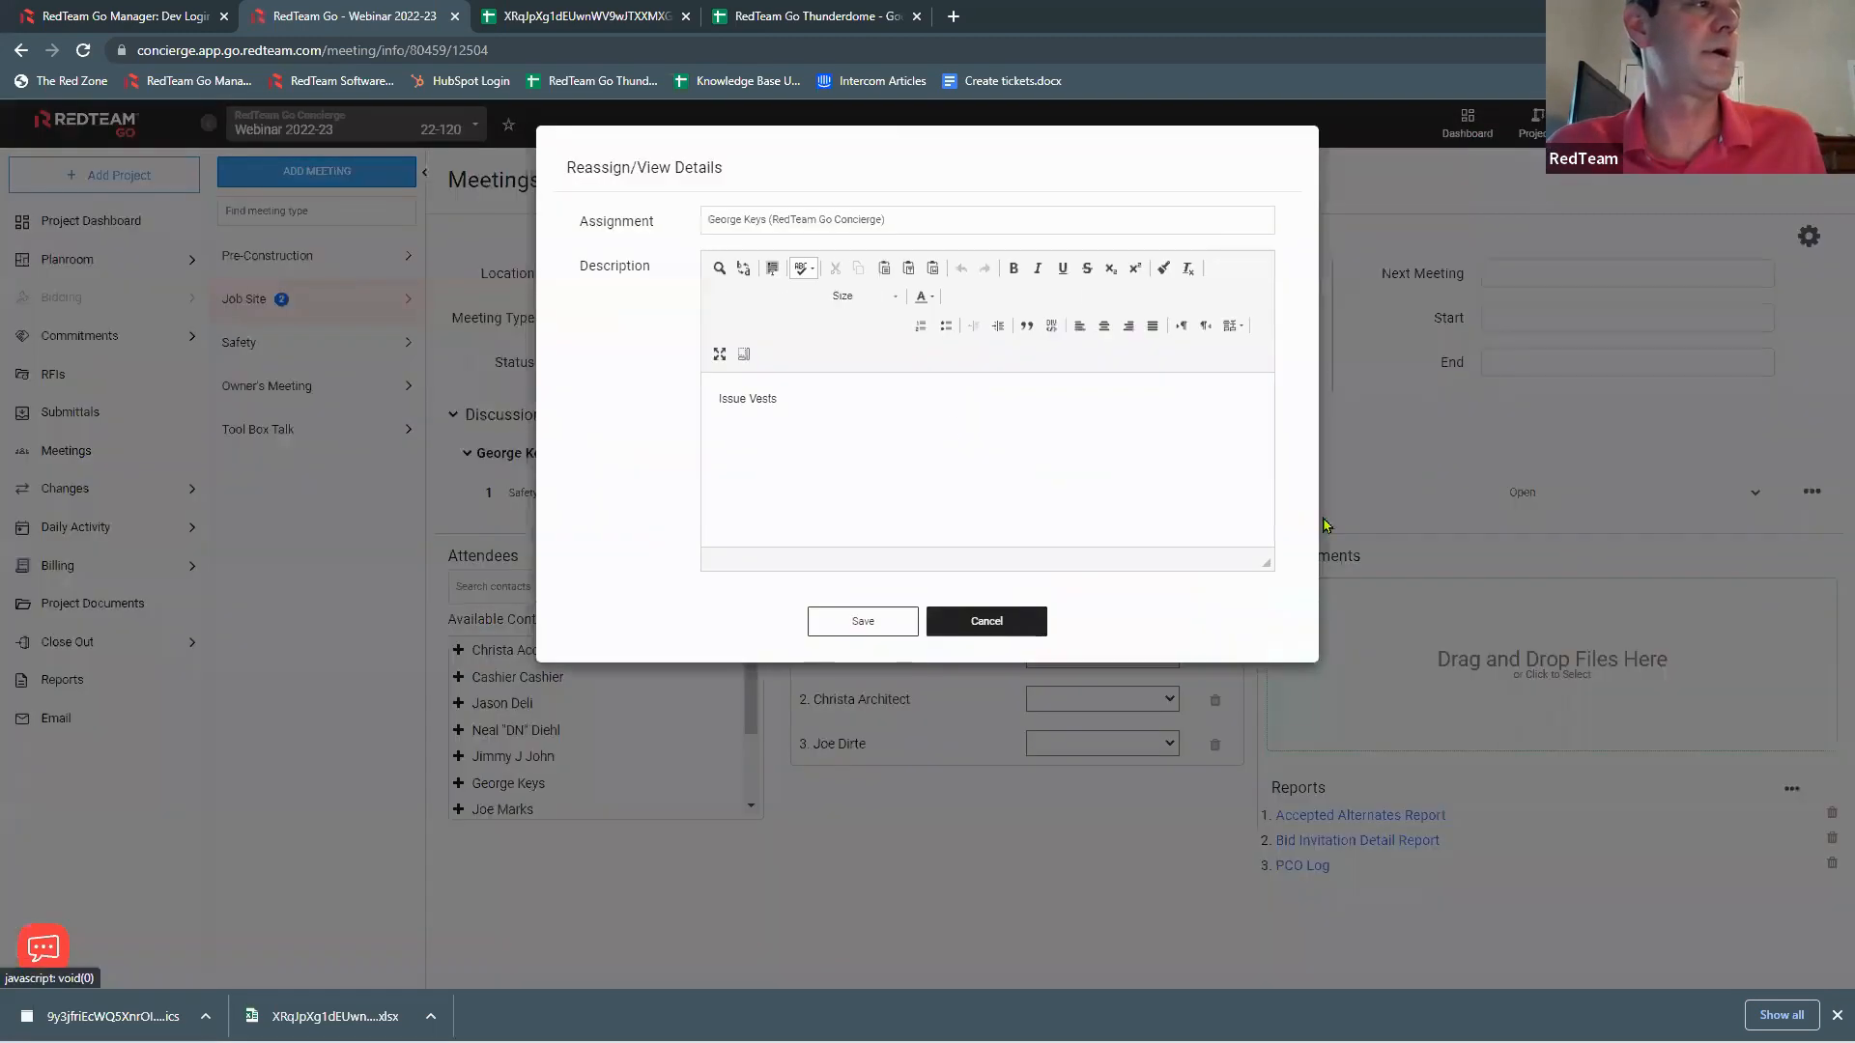
click(879, 398)
key(Return)
key(Return)
text(Wiong color)
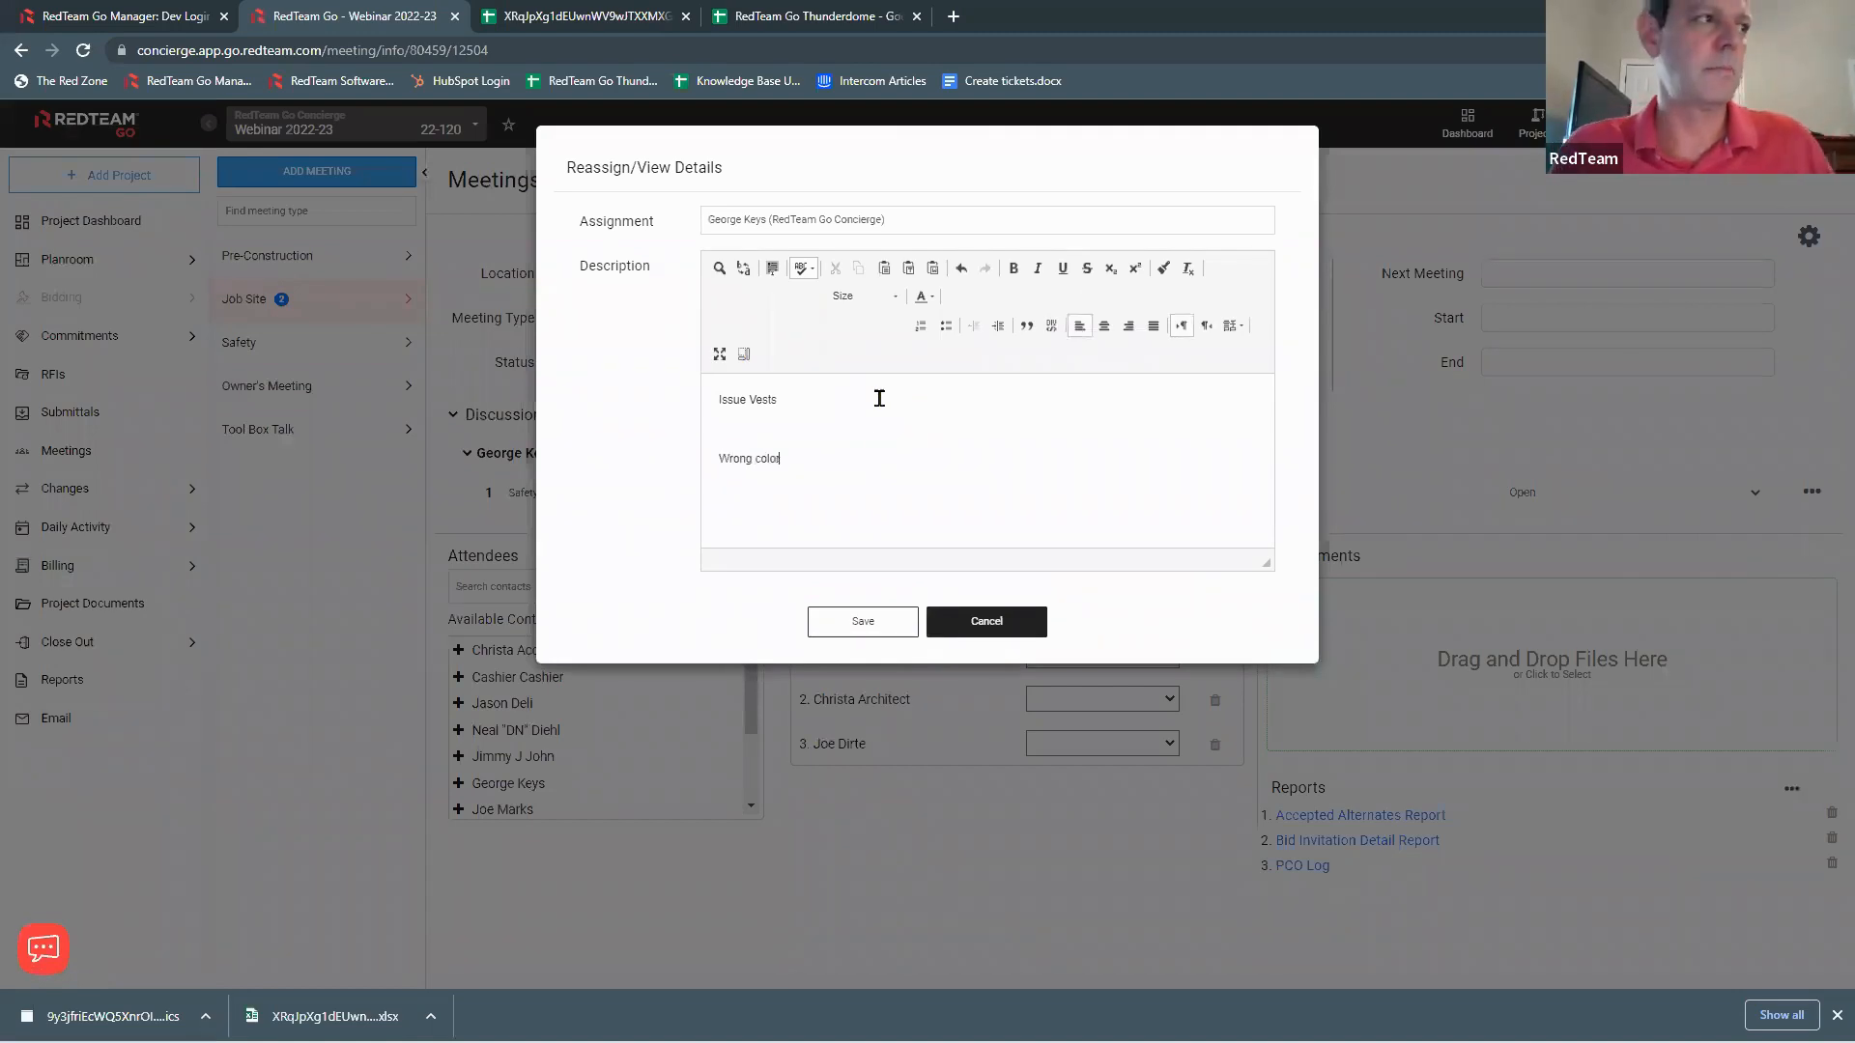
click(885, 622)
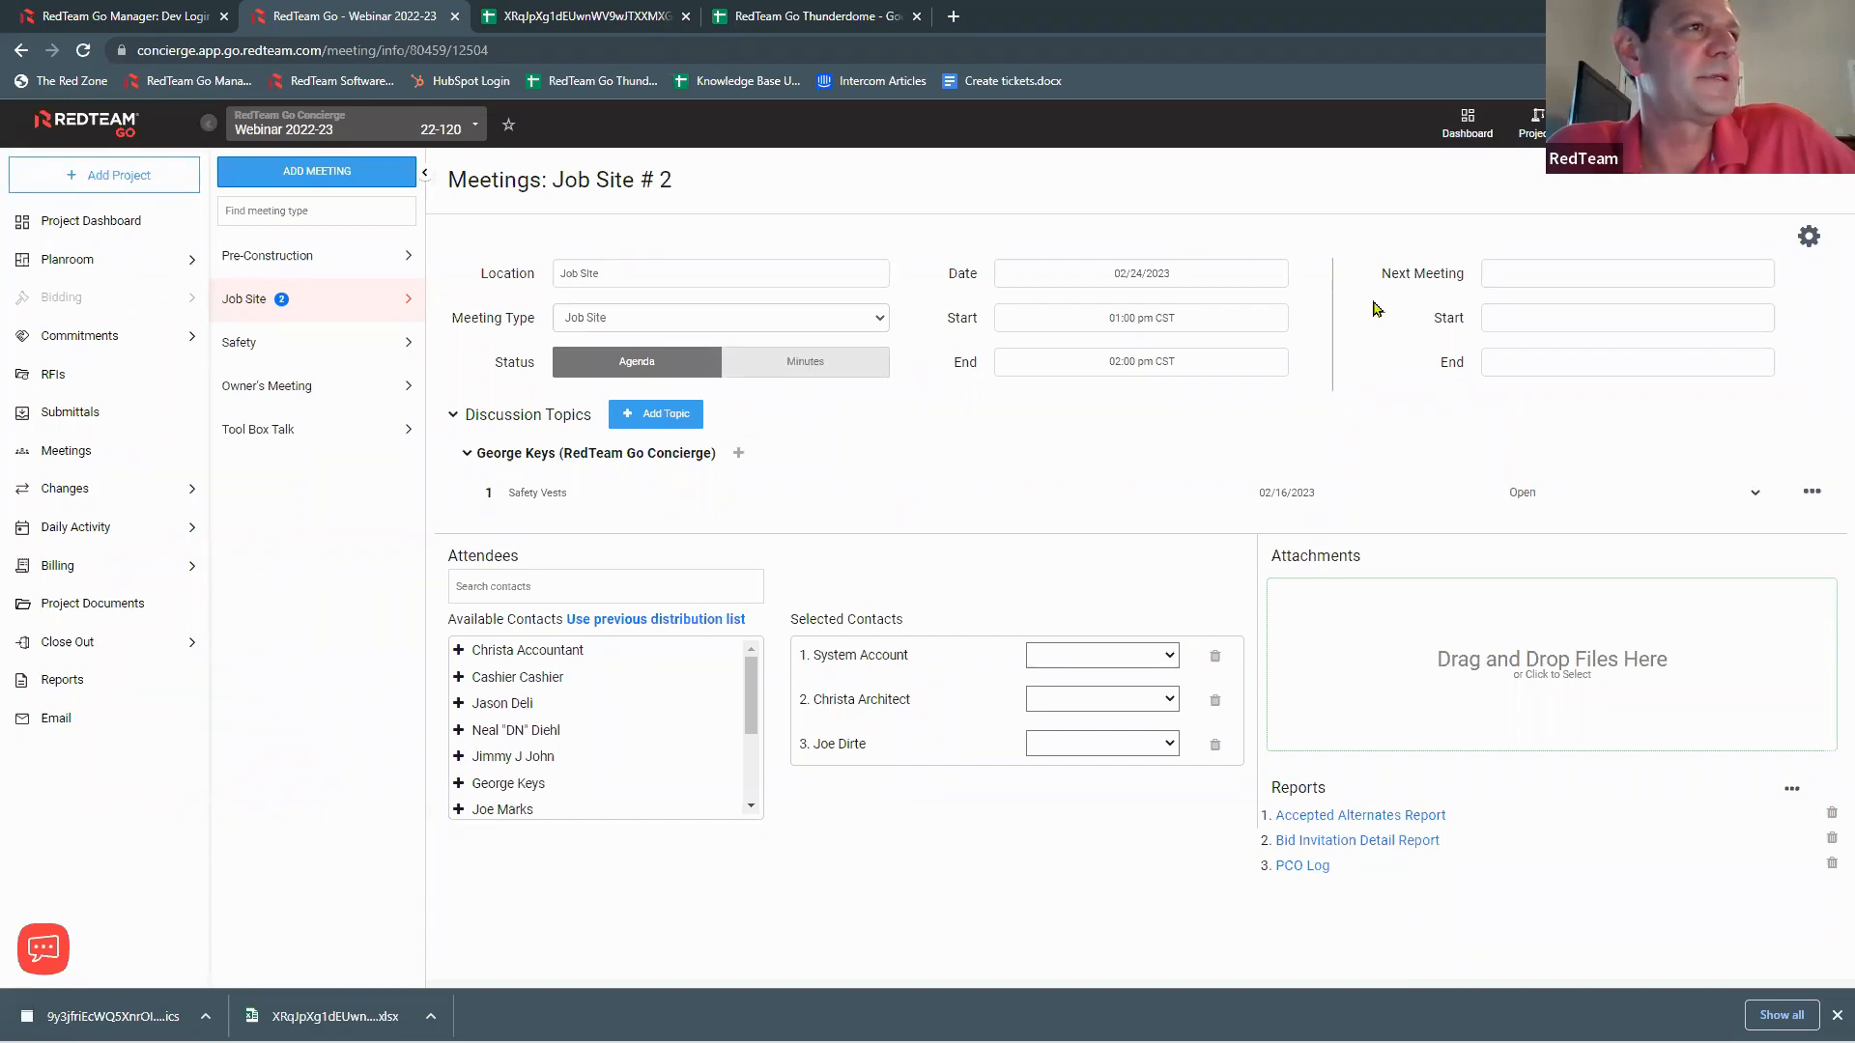
Step: Set the next meeting date to 03/03/2023 and return to the Job Site meetings list
click(1513, 267)
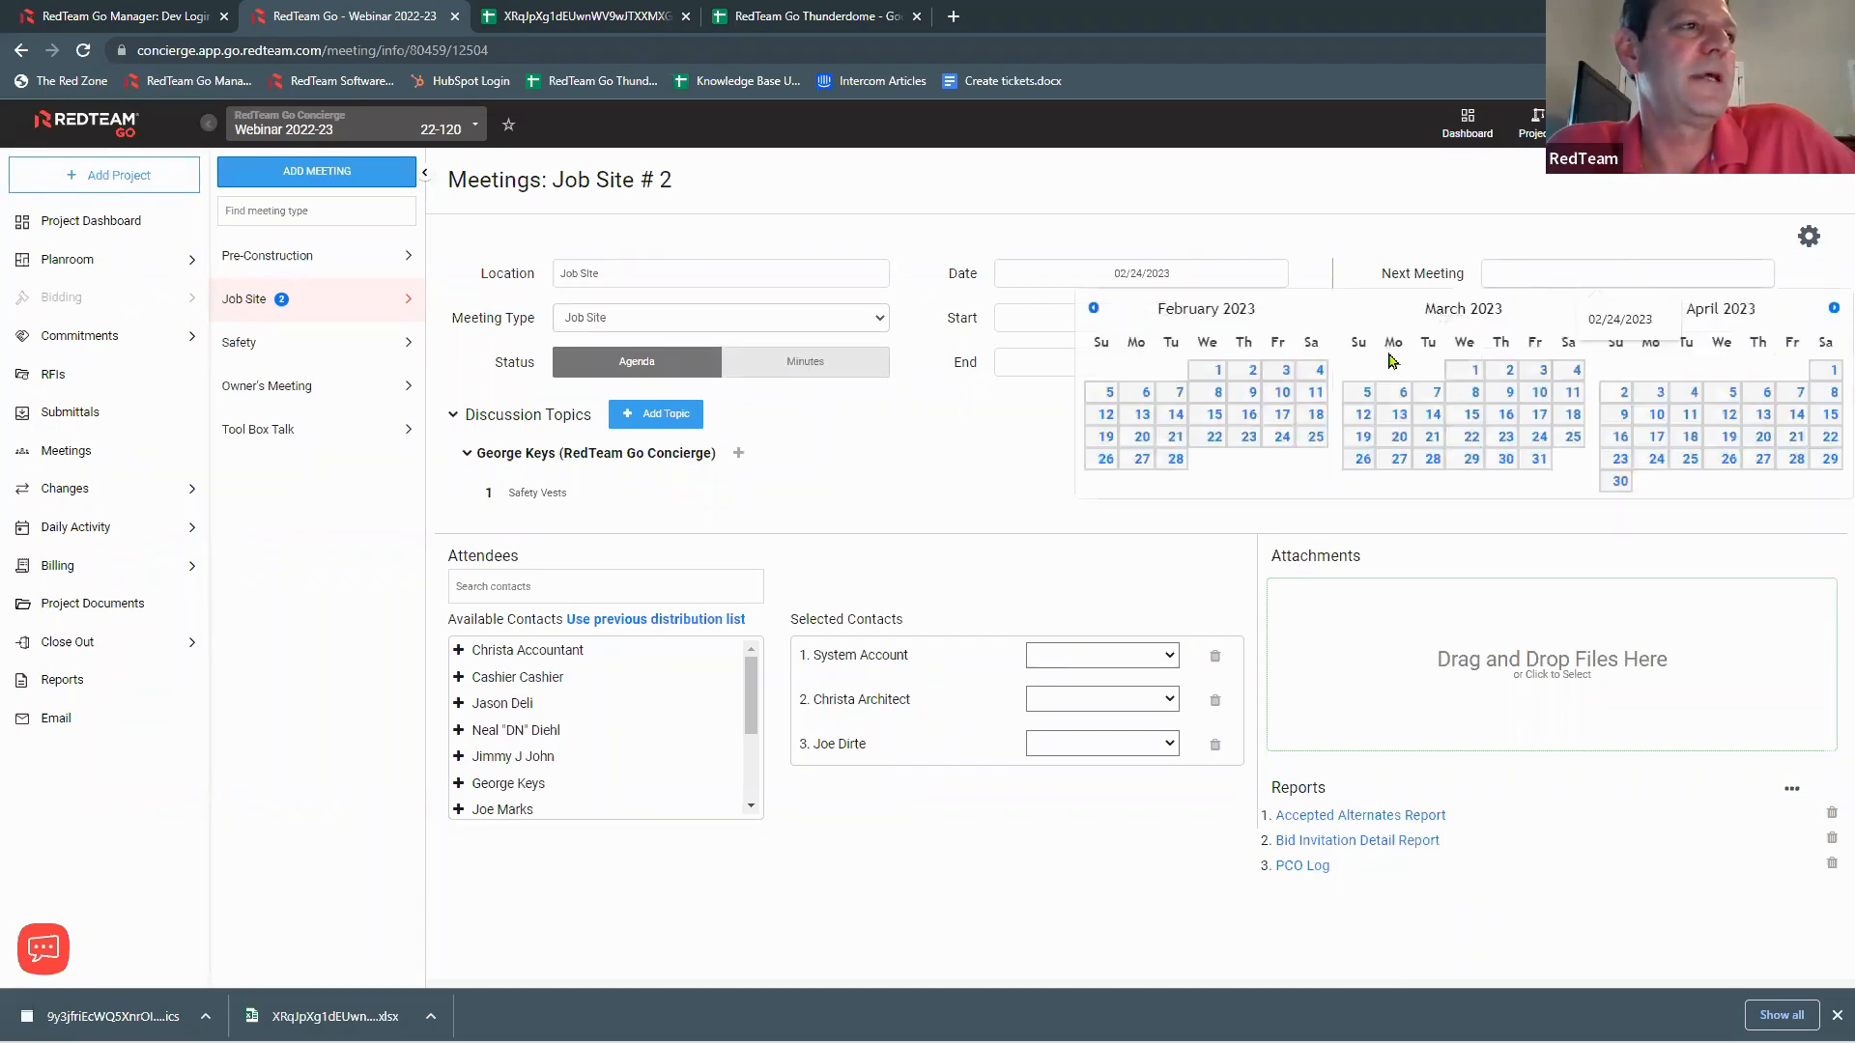
click(1542, 373)
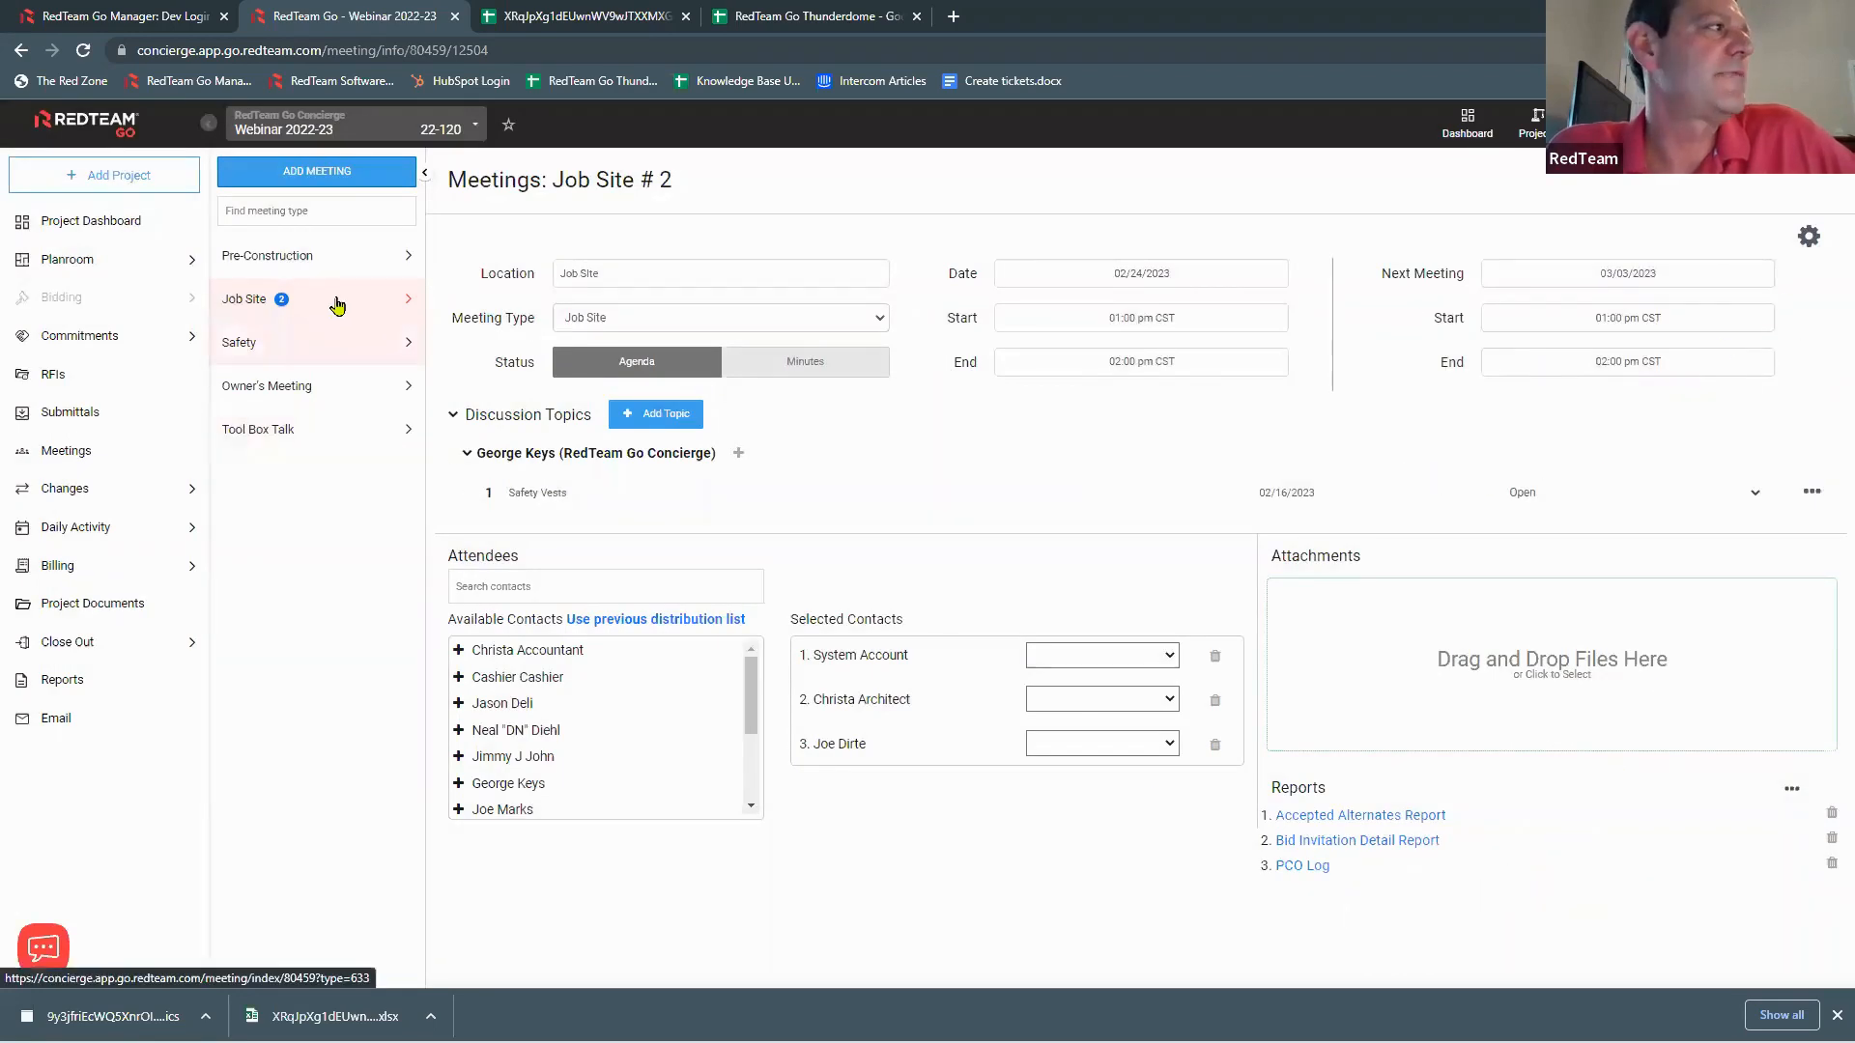
click(256, 305)
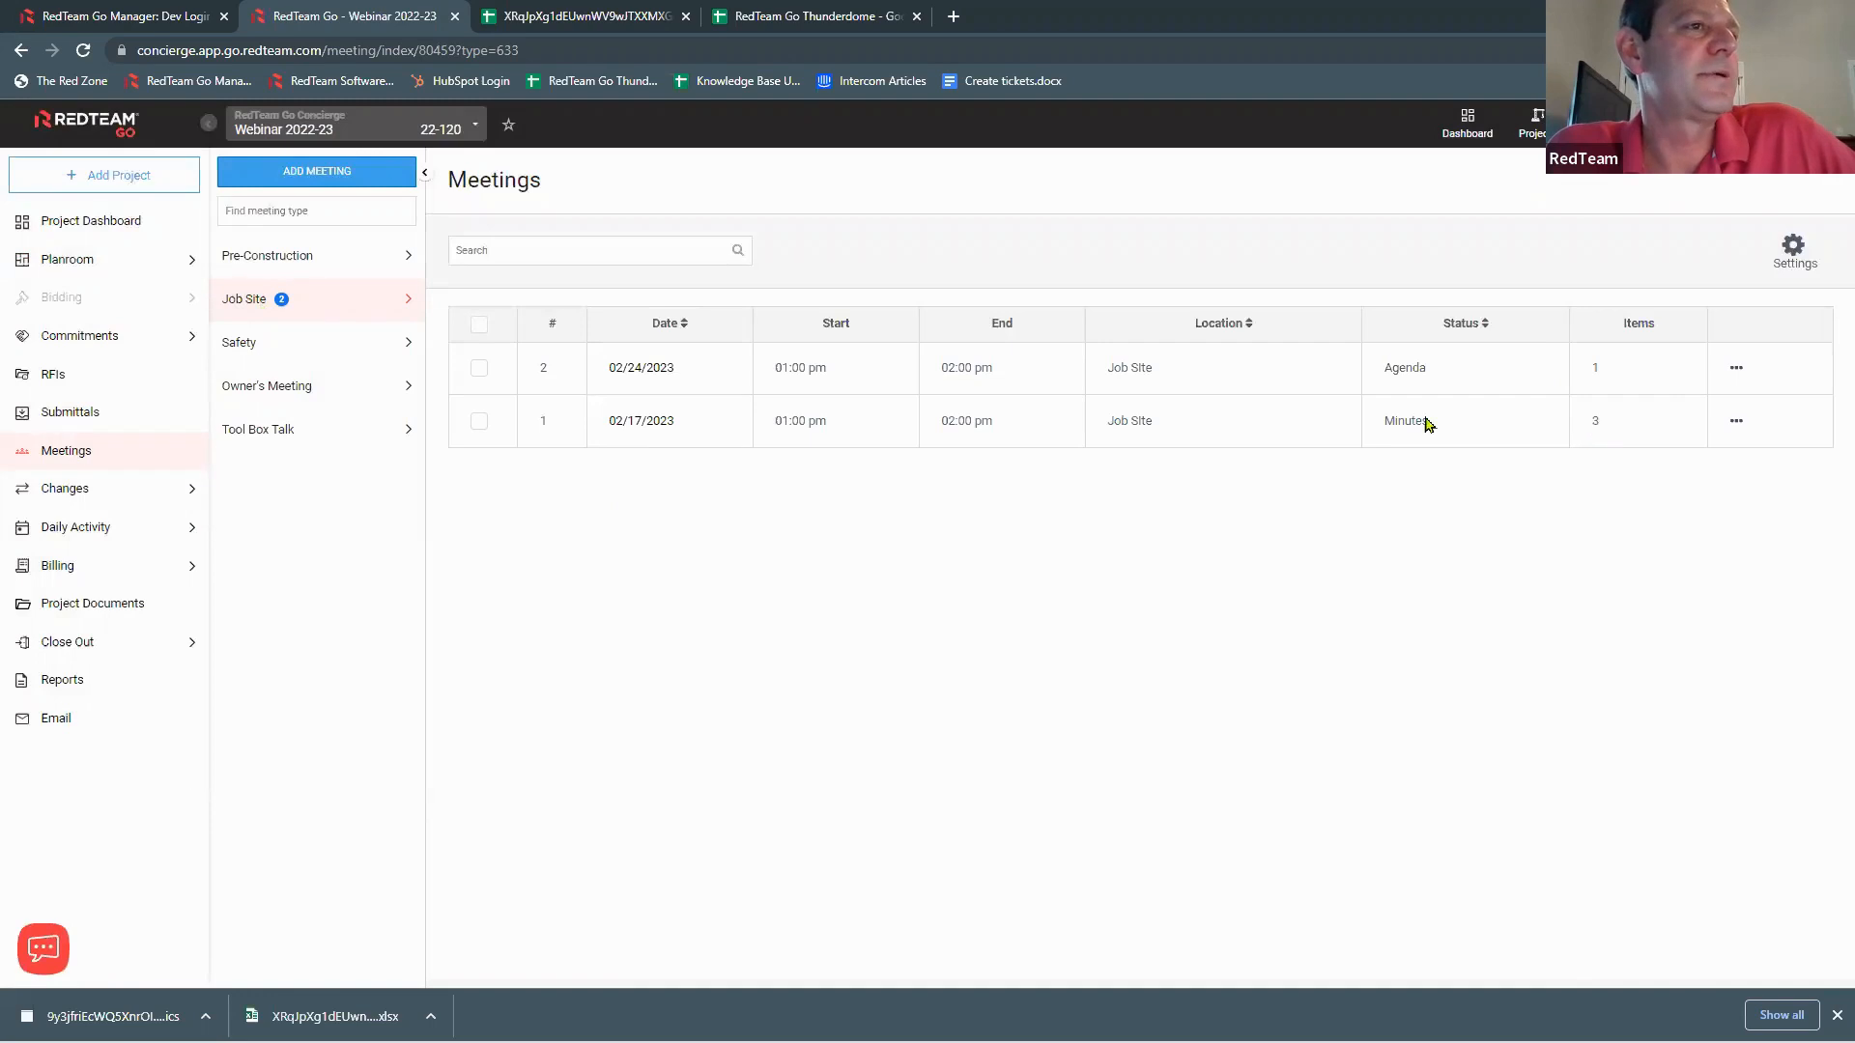
Step: Review the overdue meeting issue tasks from the project dashboard and close the list without sending reminders
click(124, 222)
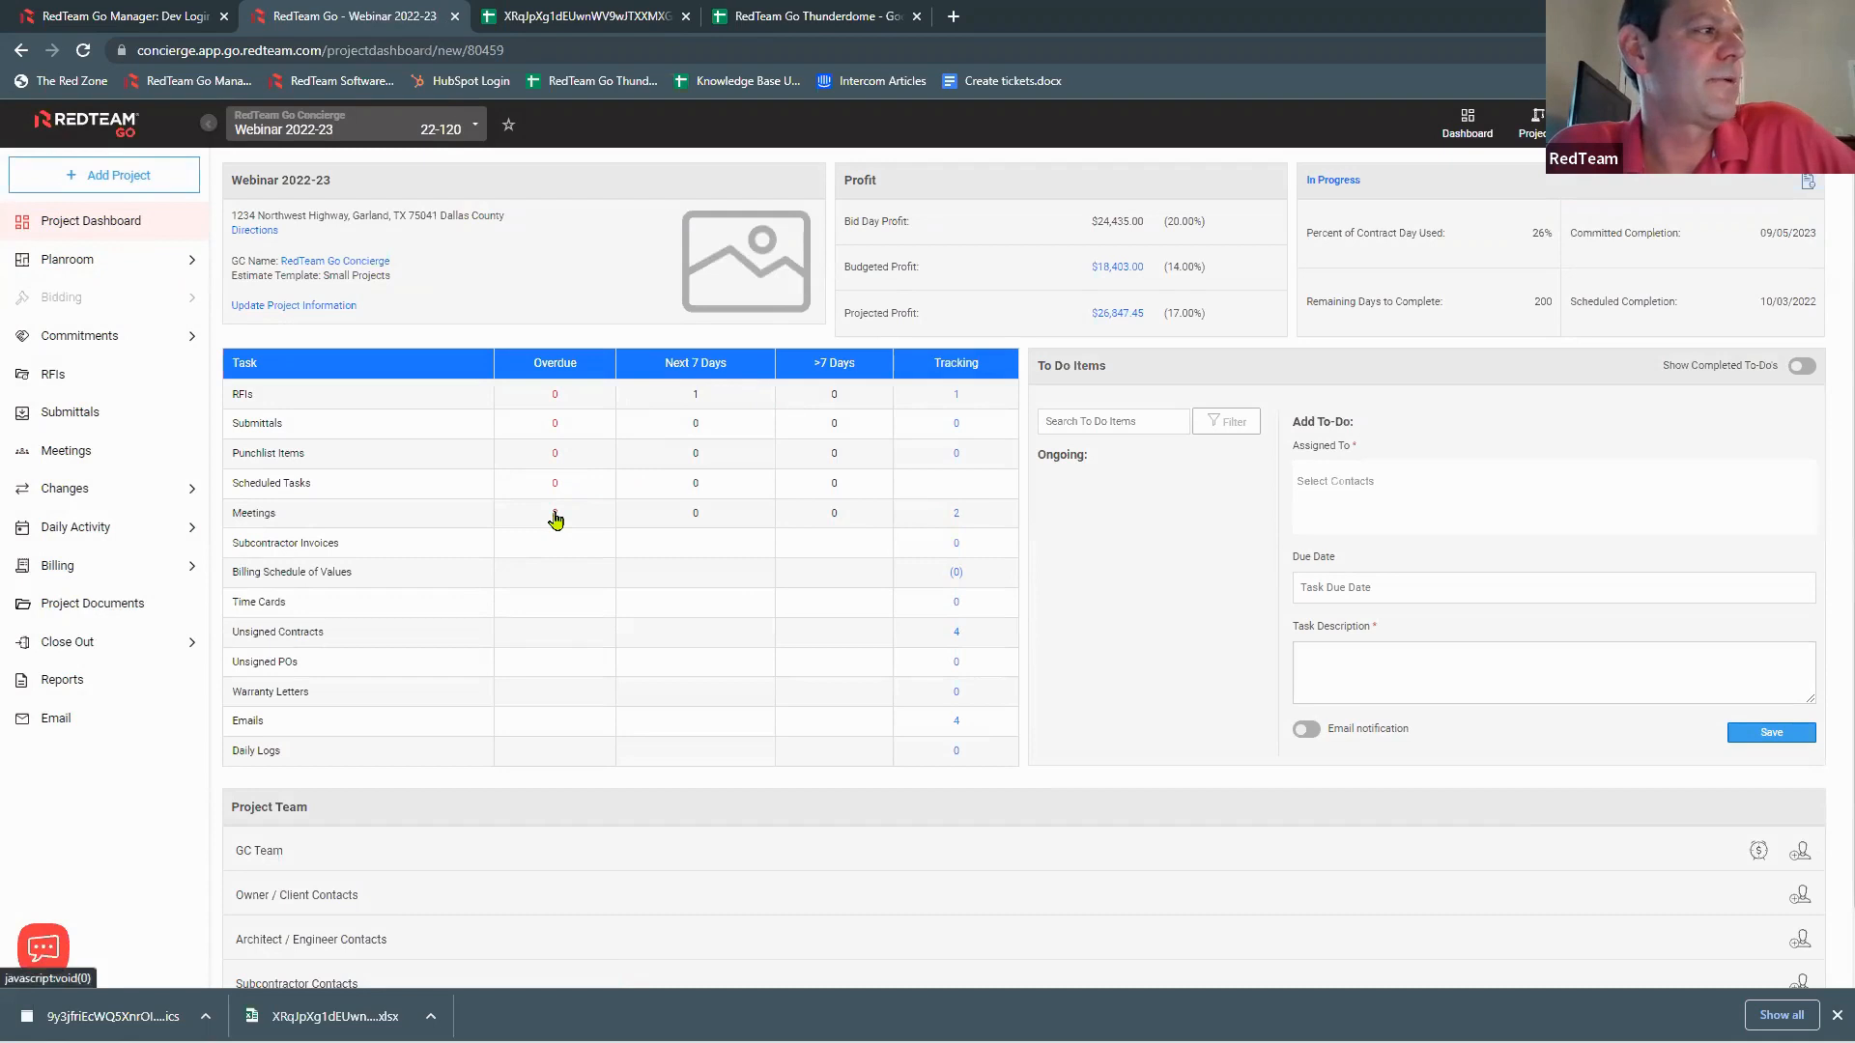
click(551, 515)
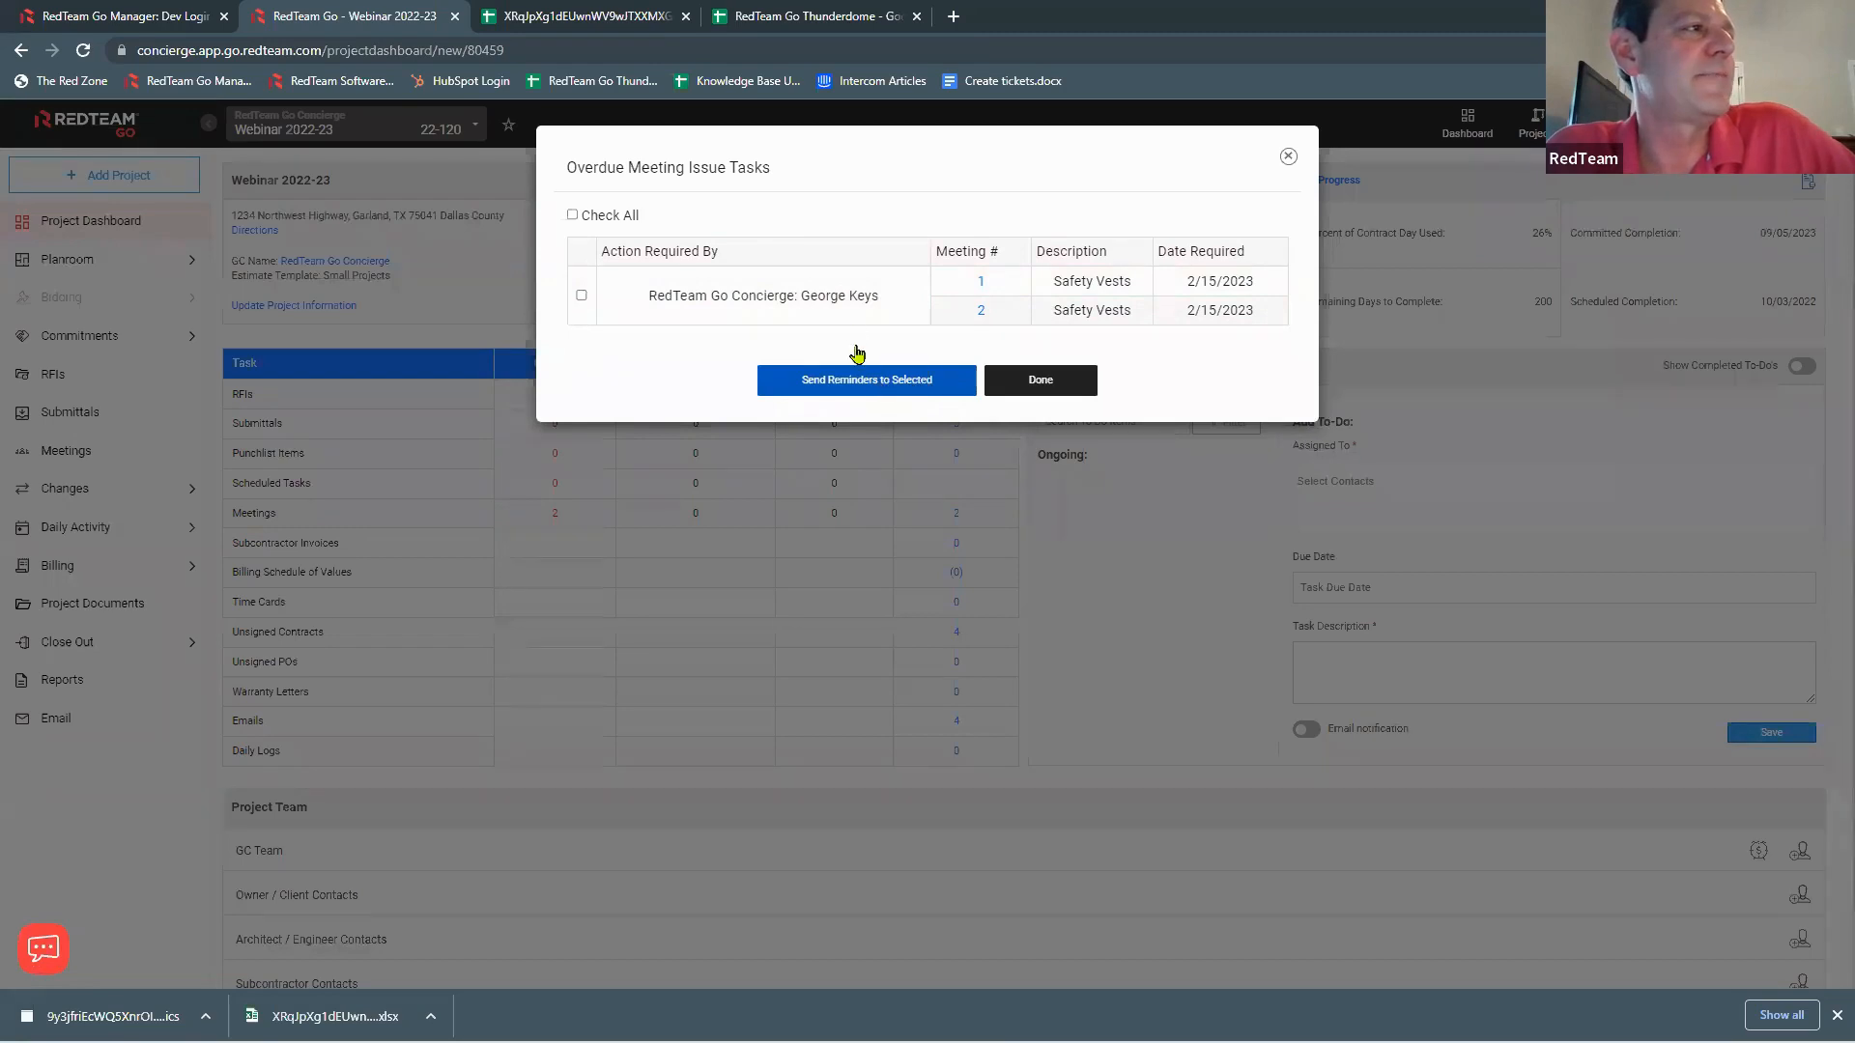
click(1056, 381)
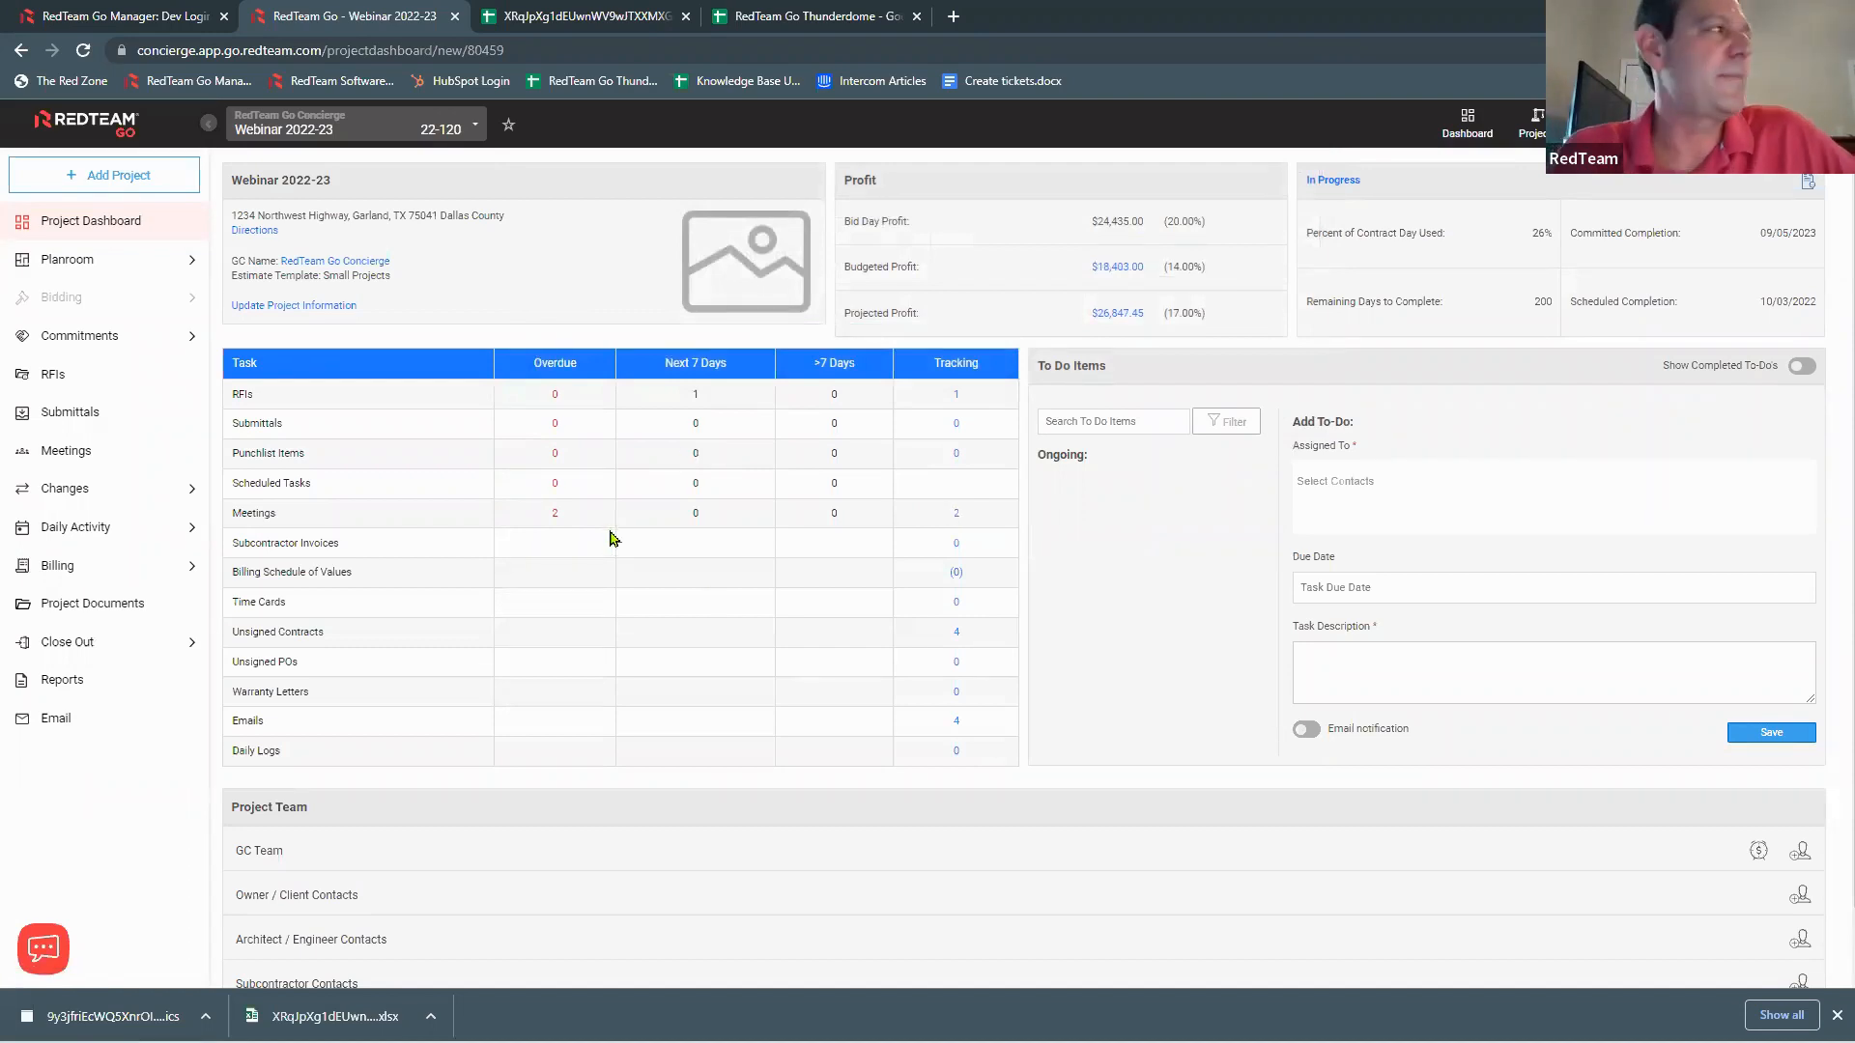
Step: Set the lead times for new submittals to 7 for Order Lead Time and 7 for Others Review Time, and save
click(84, 416)
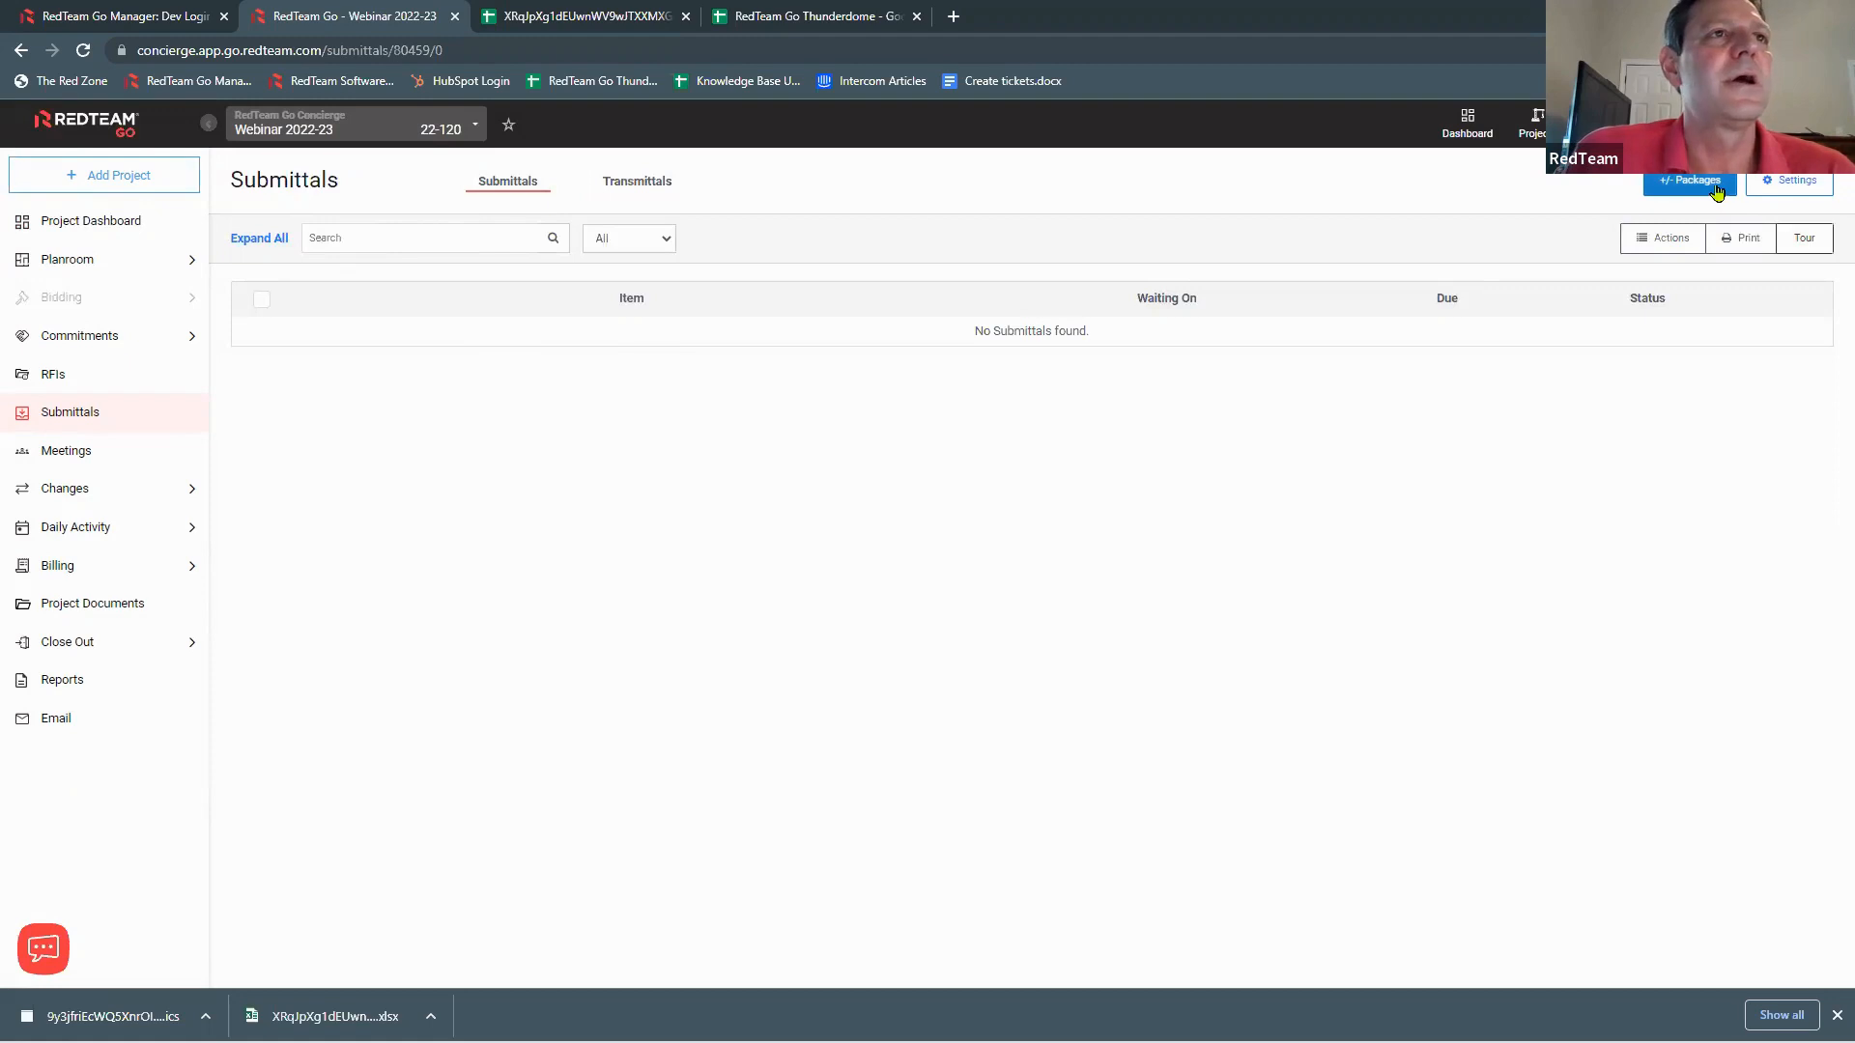
click(1799, 189)
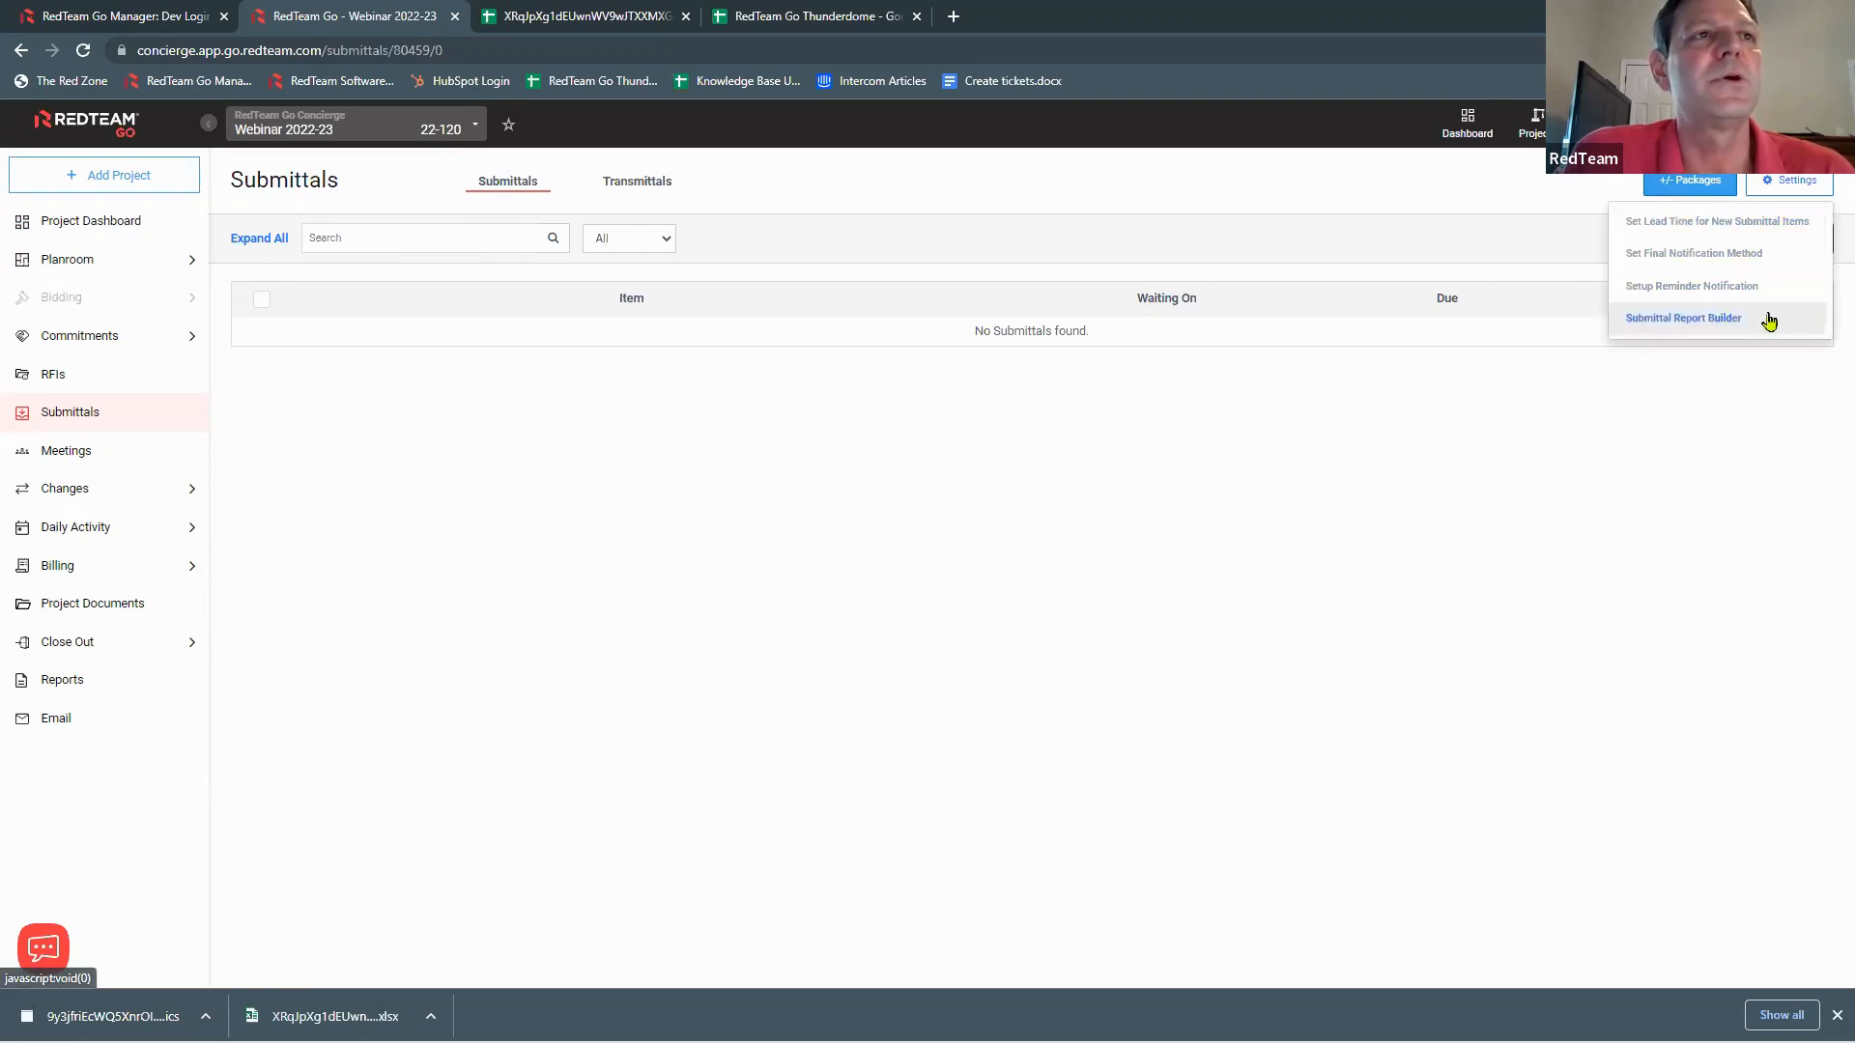
click(1756, 223)
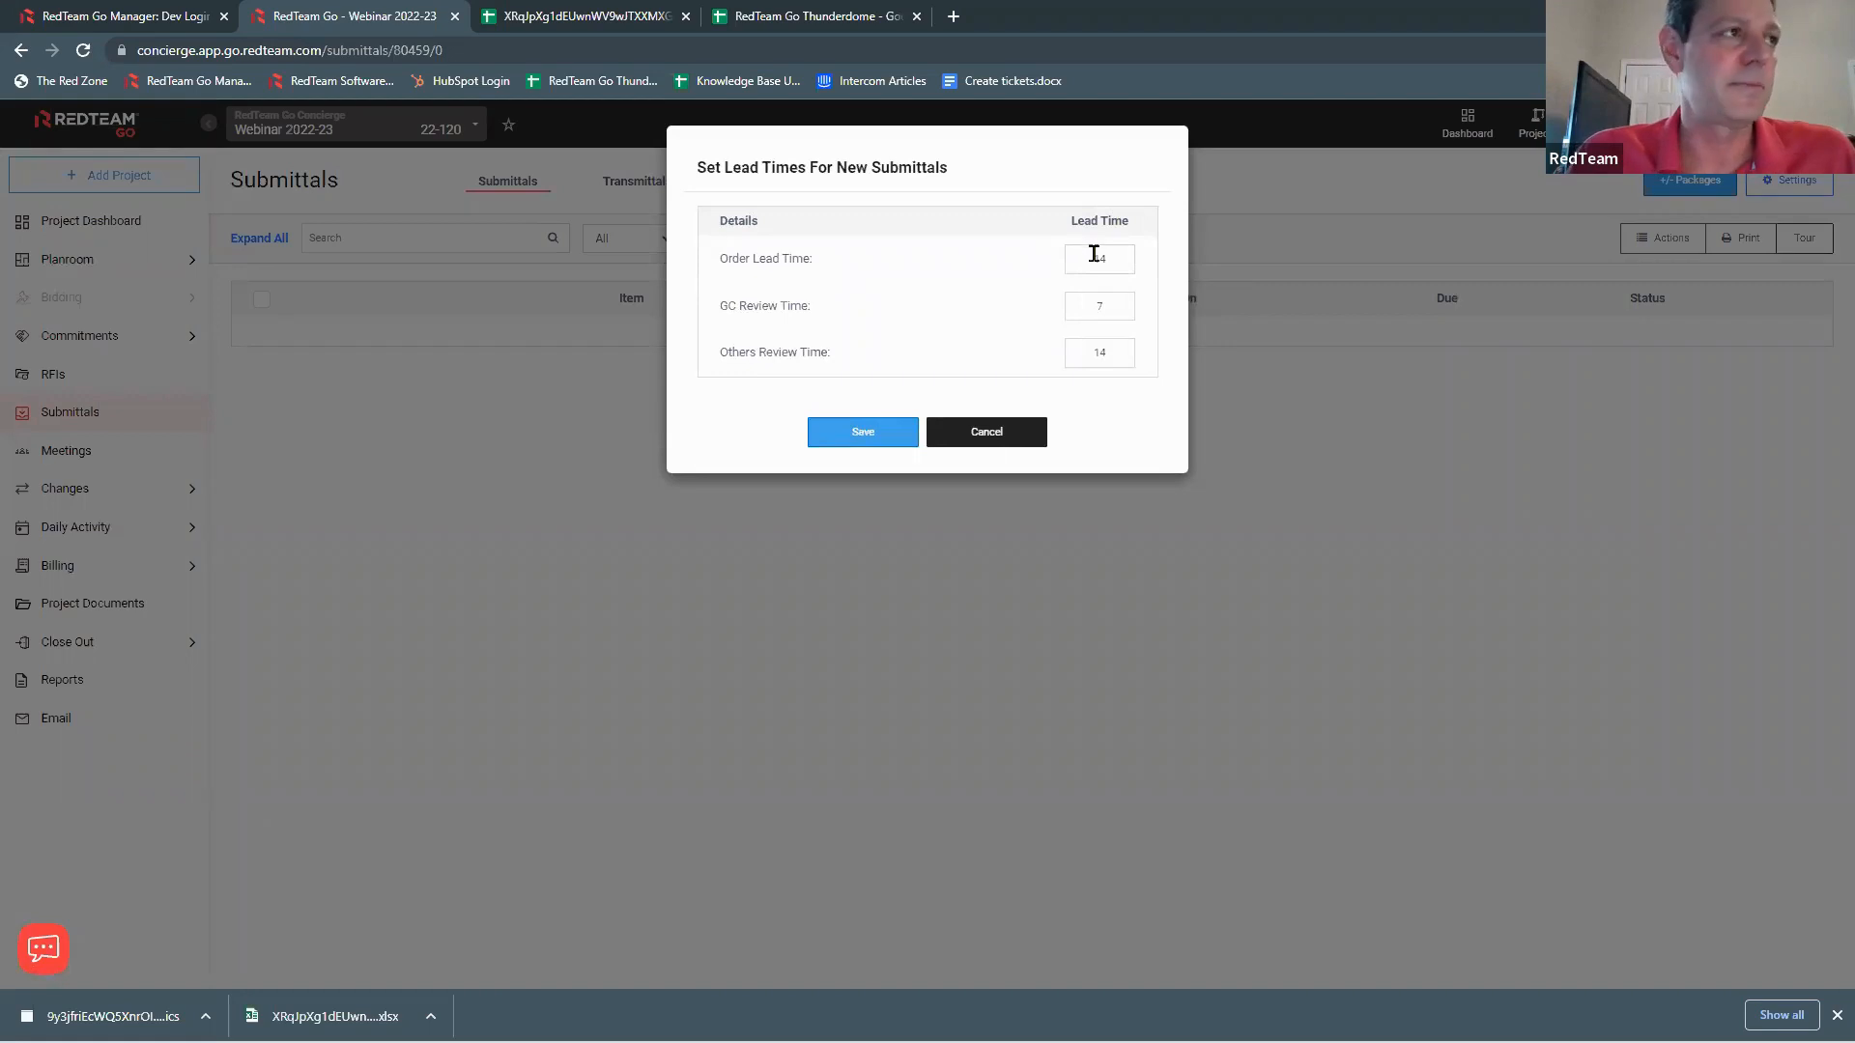
drag(1092, 257, 1122, 263)
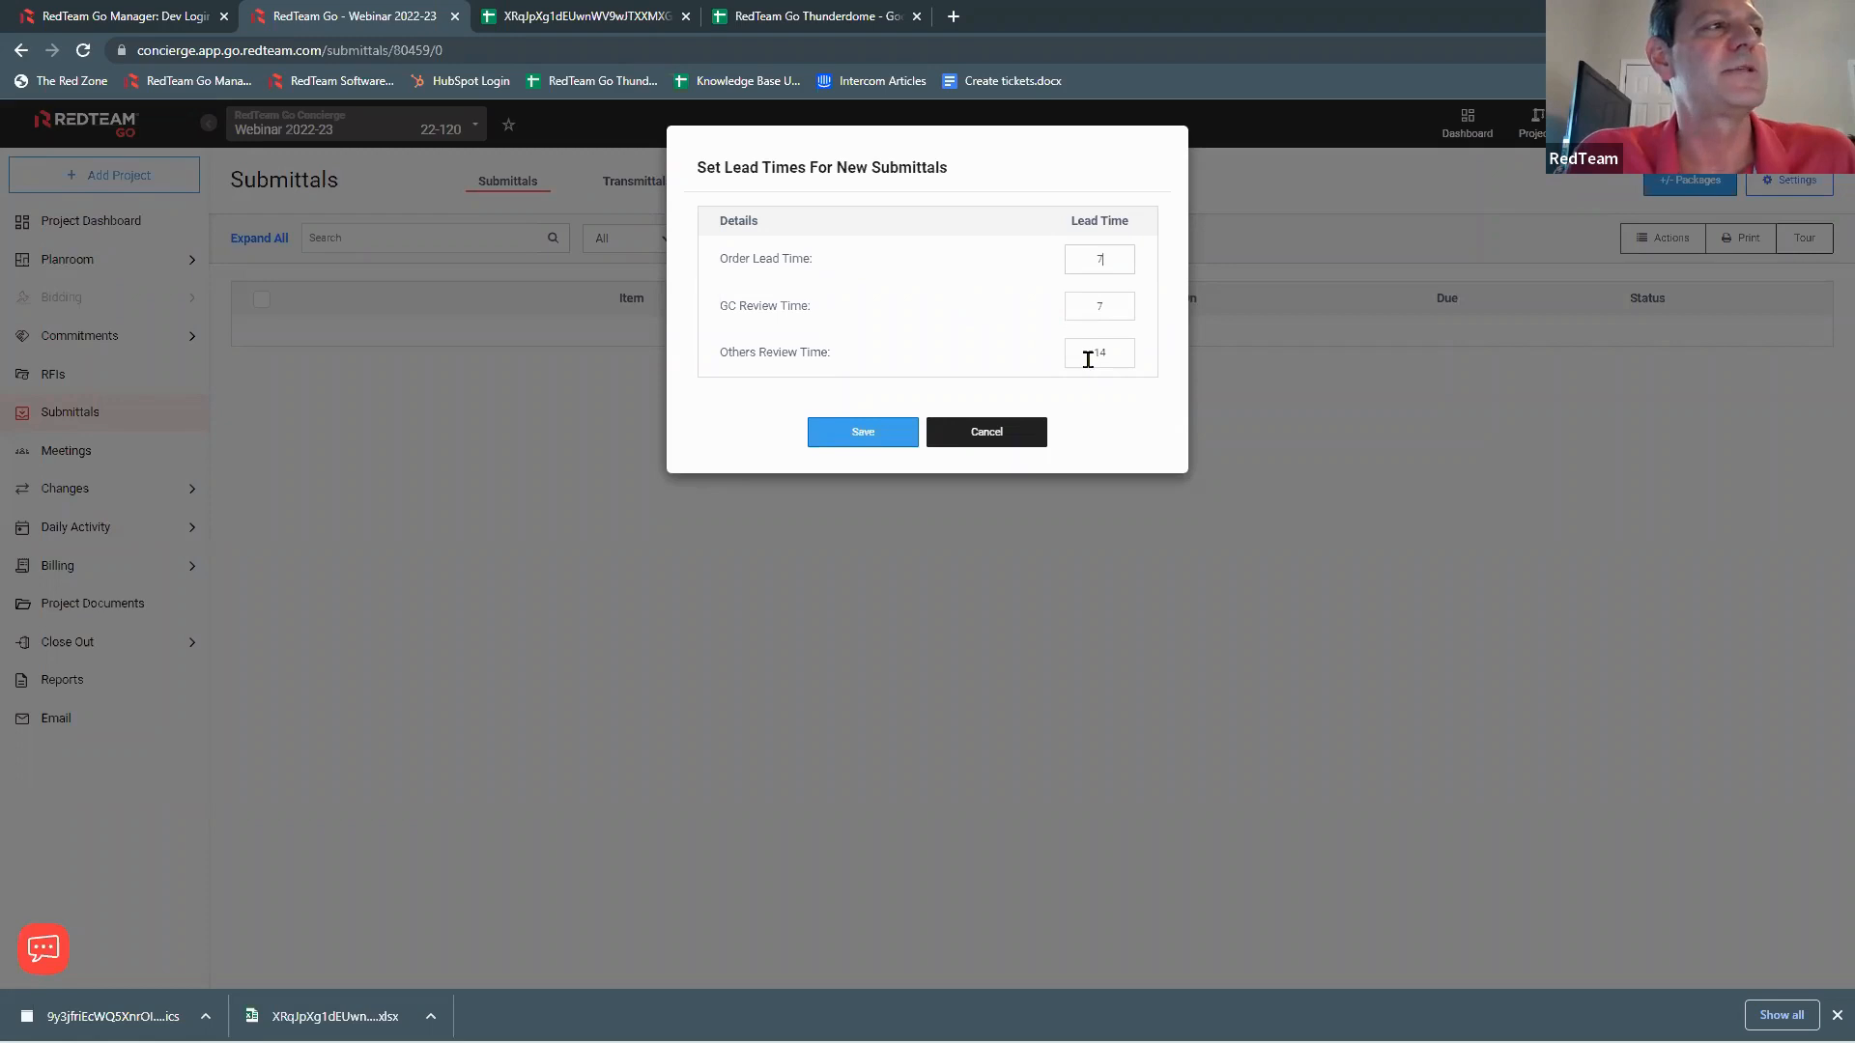
drag(1088, 359, 1117, 359)
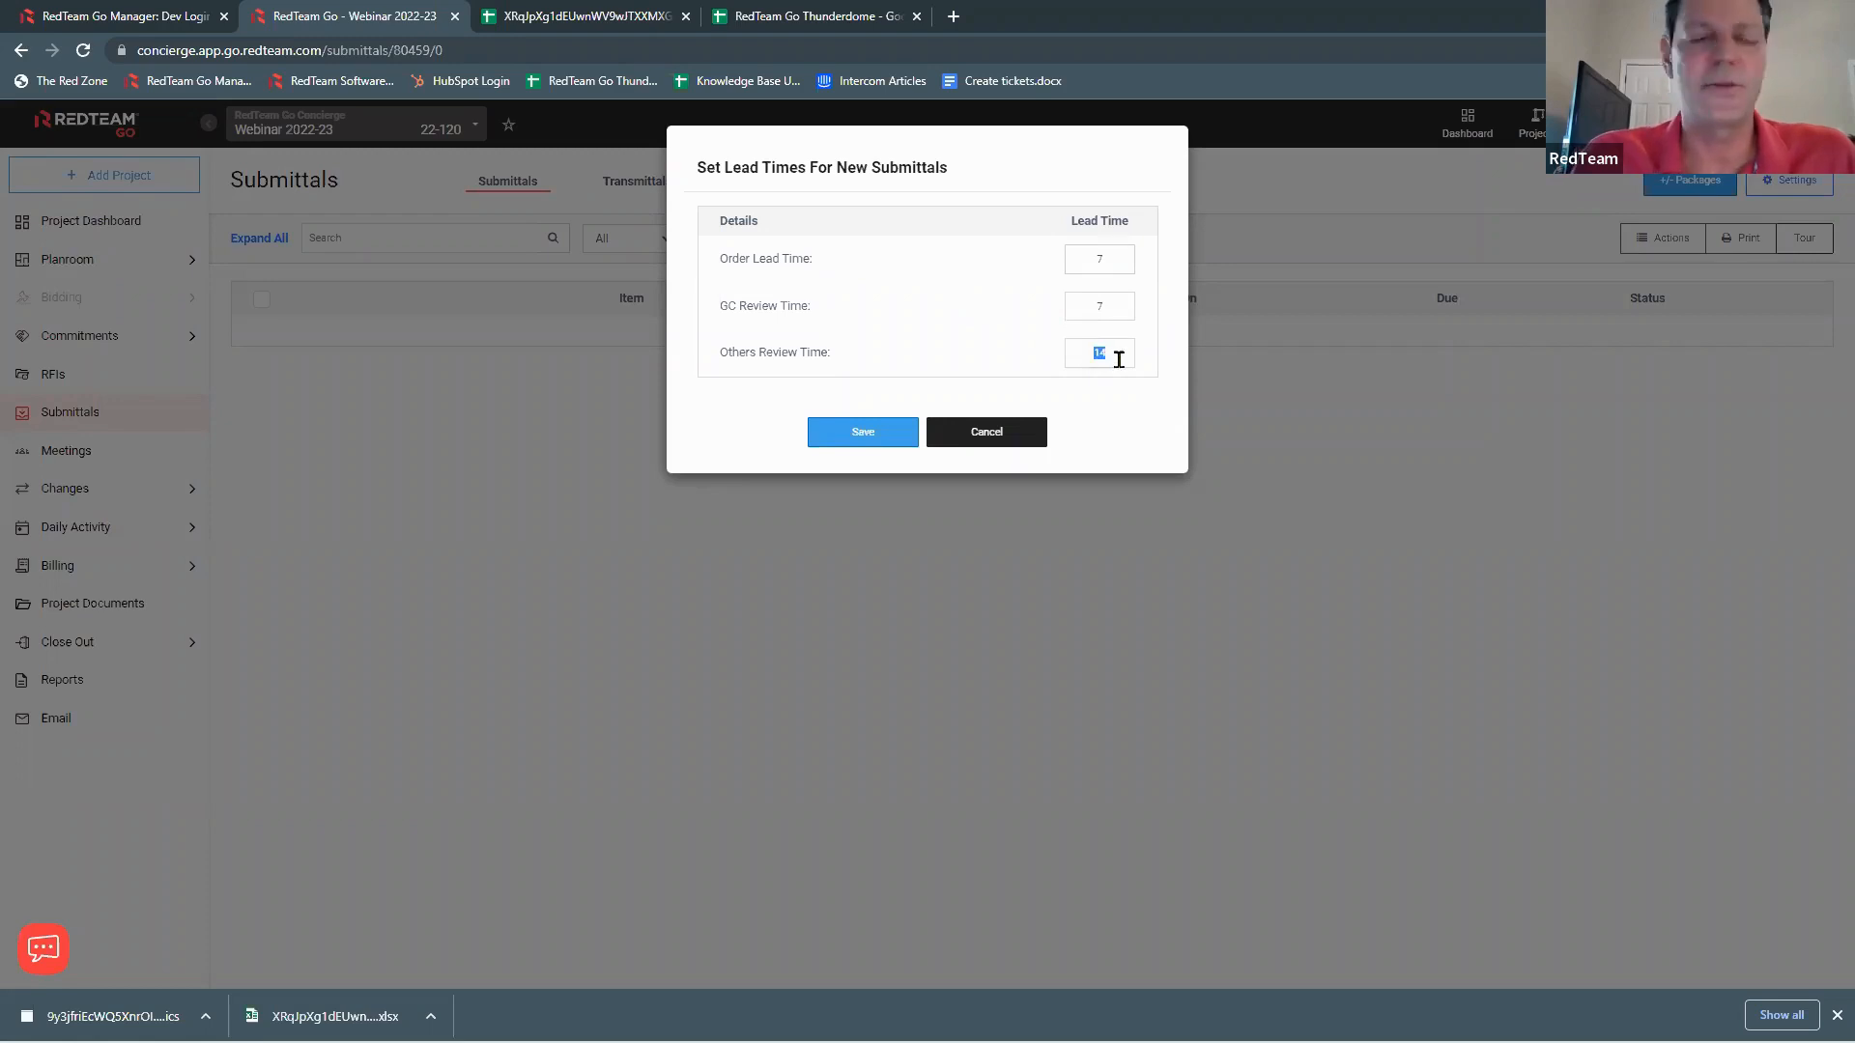
key(BackSpace)
text(7)
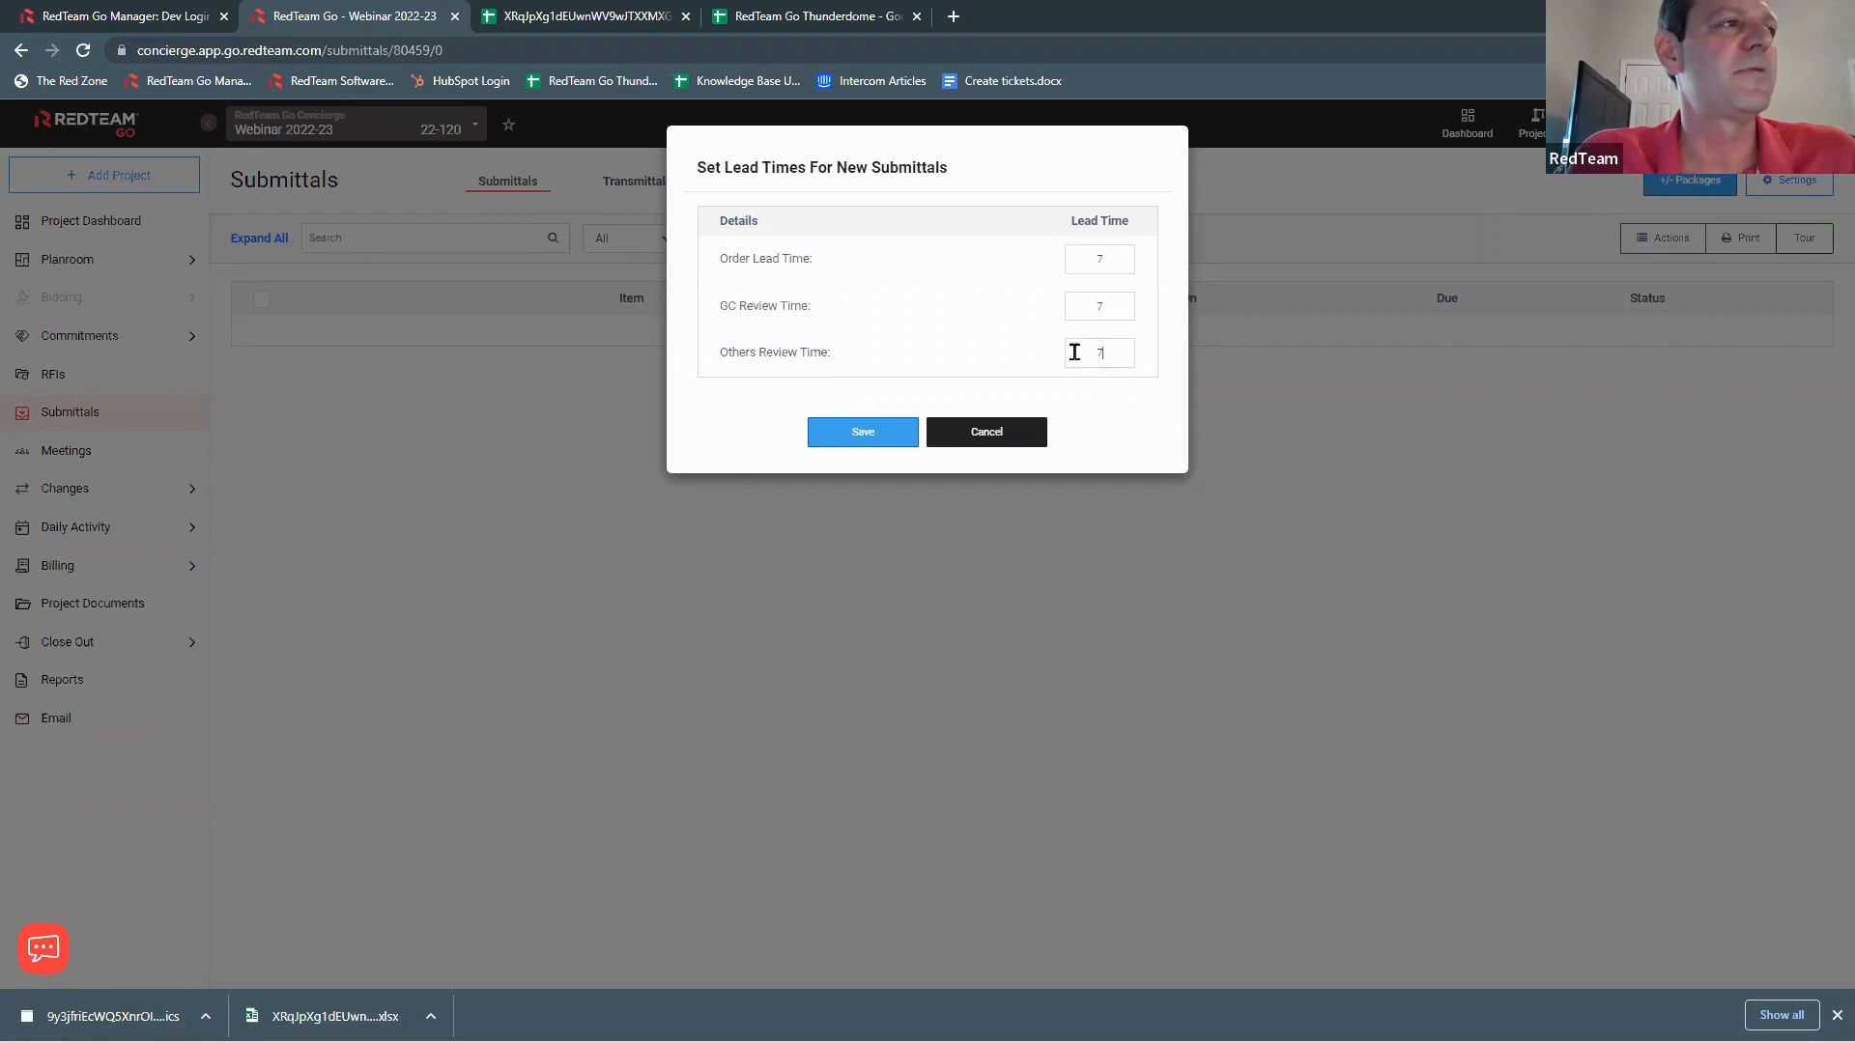
click(881, 432)
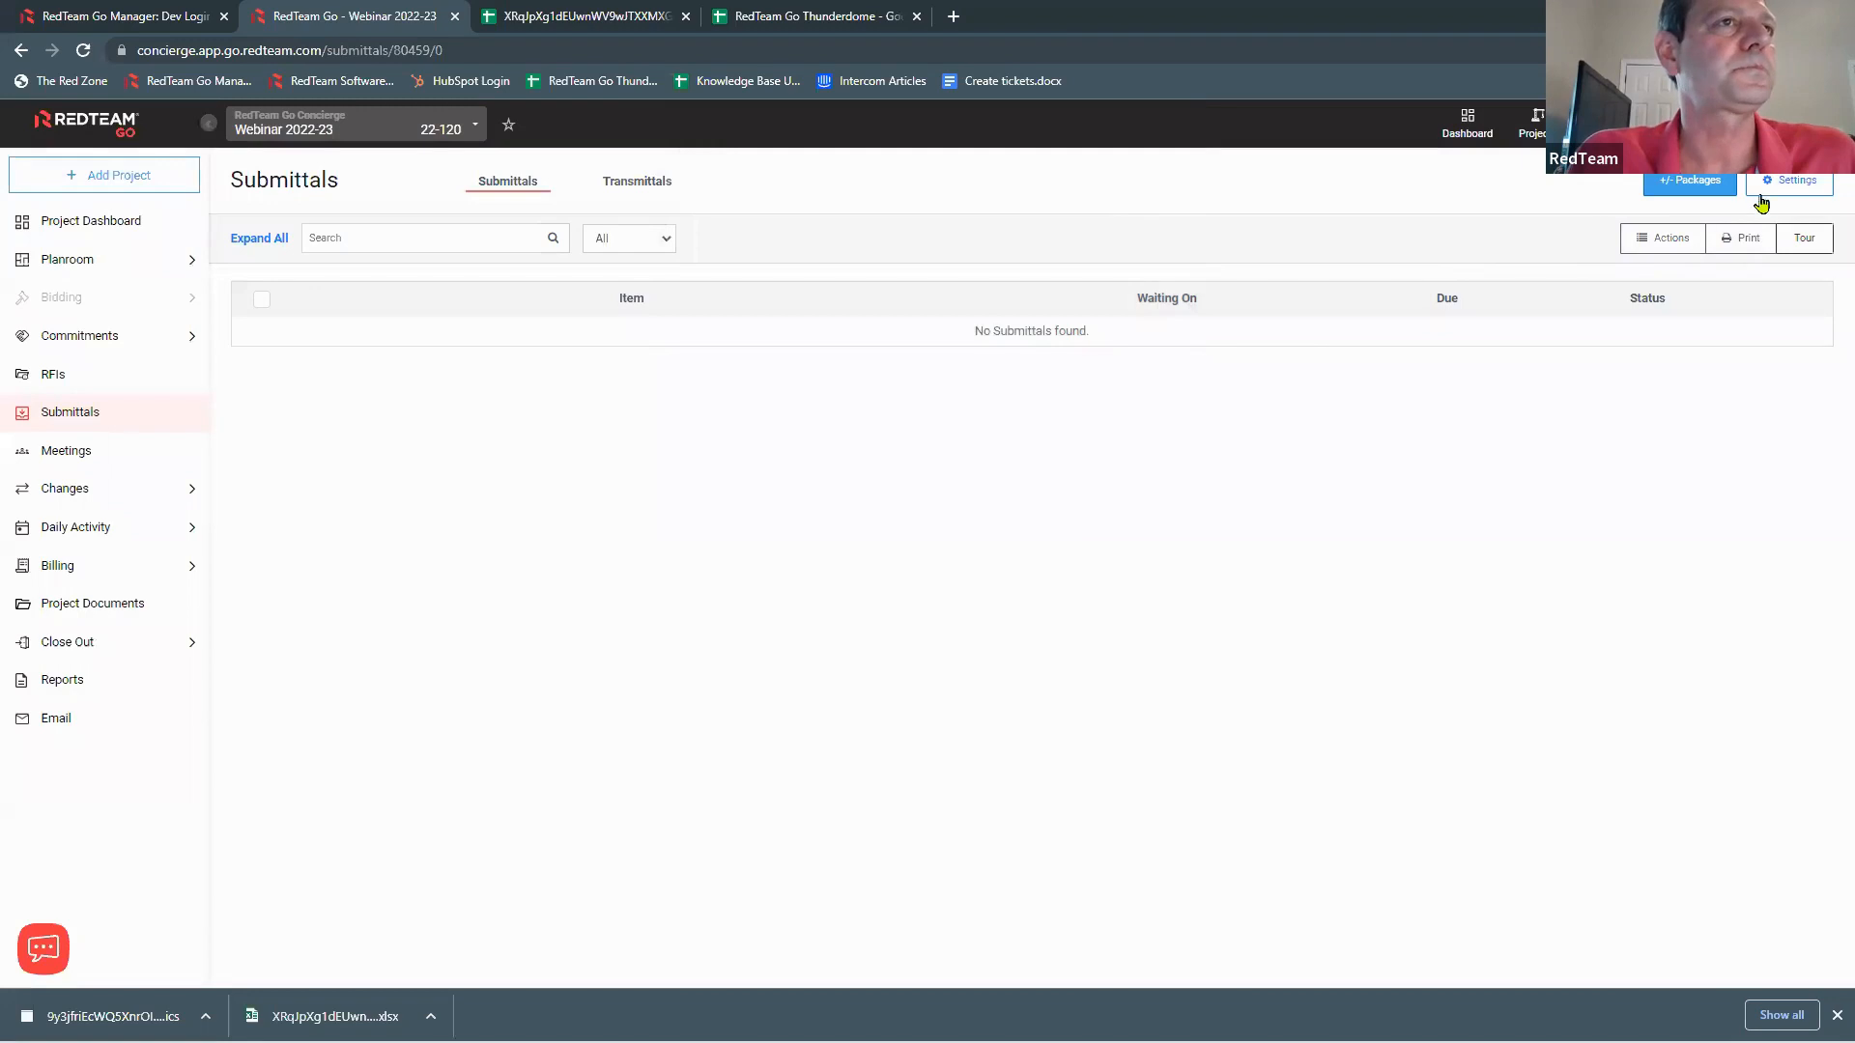
Step: Save the submittals' final notification method as Send Final Approval Notification Automatically
click(1808, 185)
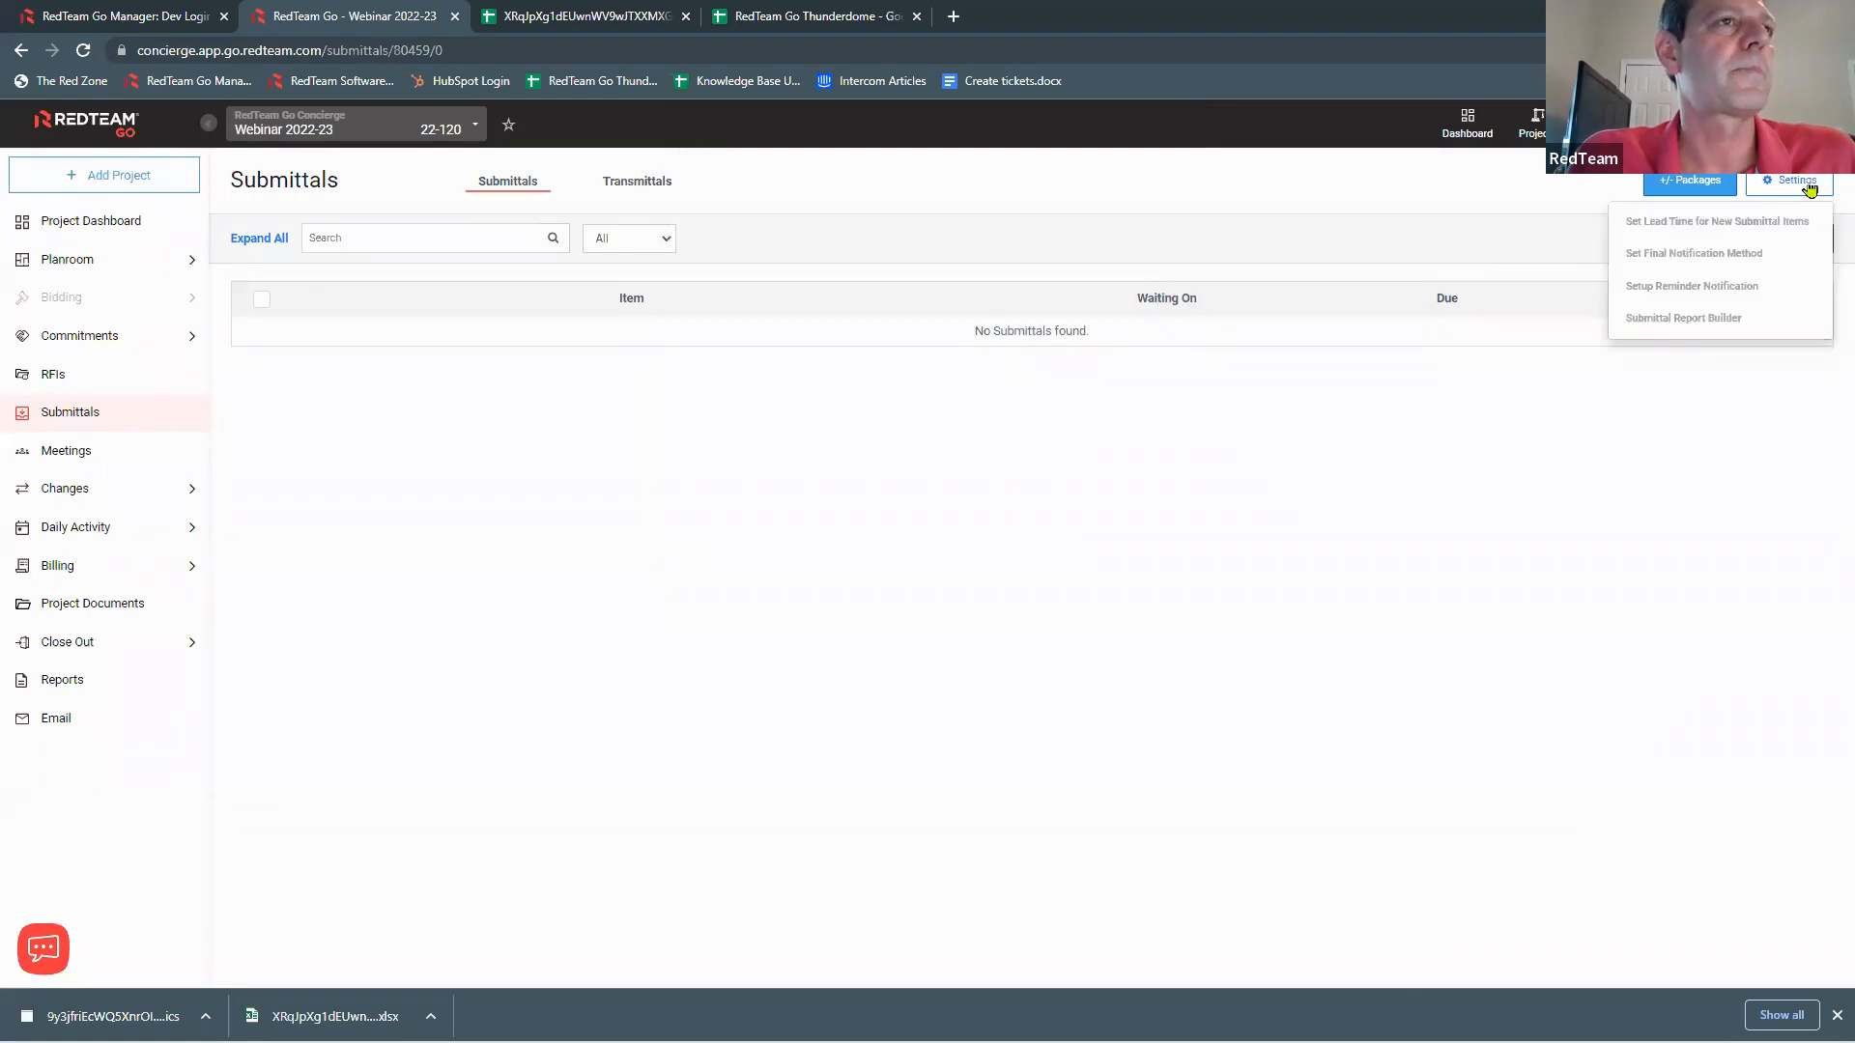
click(1744, 255)
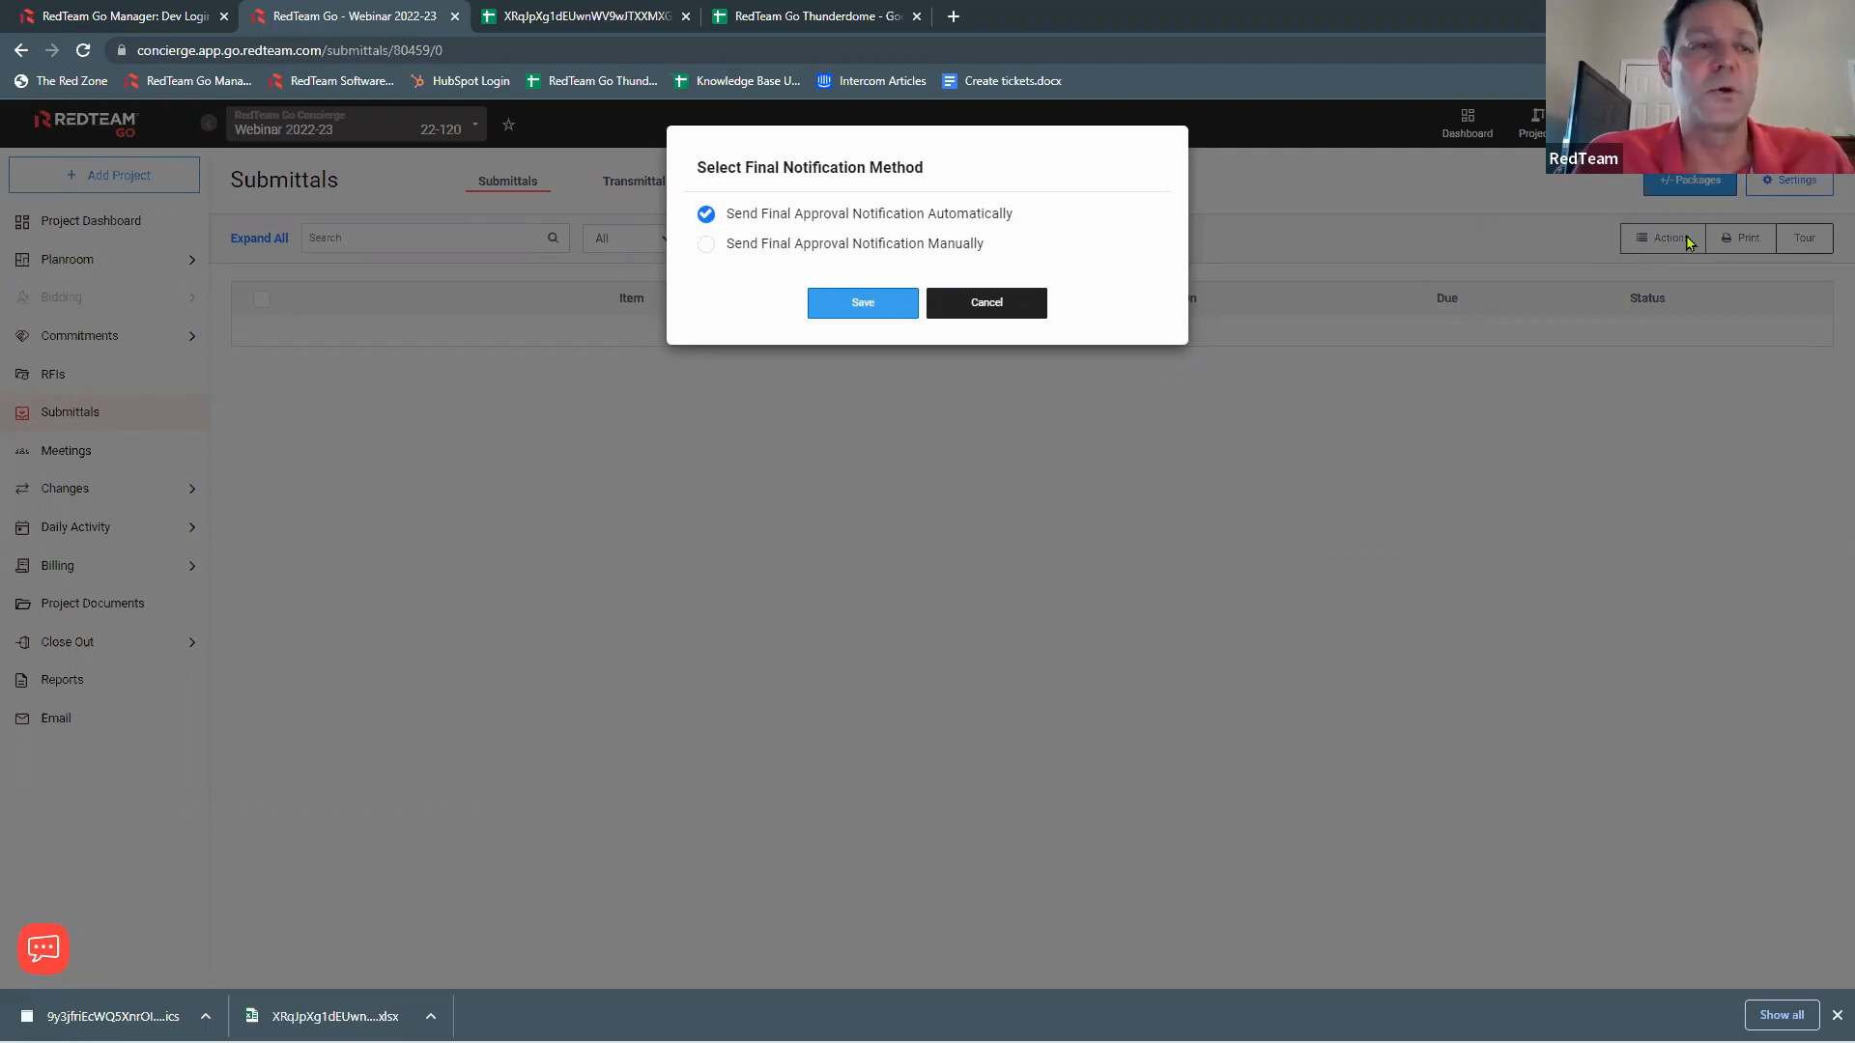
click(874, 307)
Step: Try automated submittal reminders with a 72-hour period, switch them back off and save
click(1789, 183)
click(1691, 287)
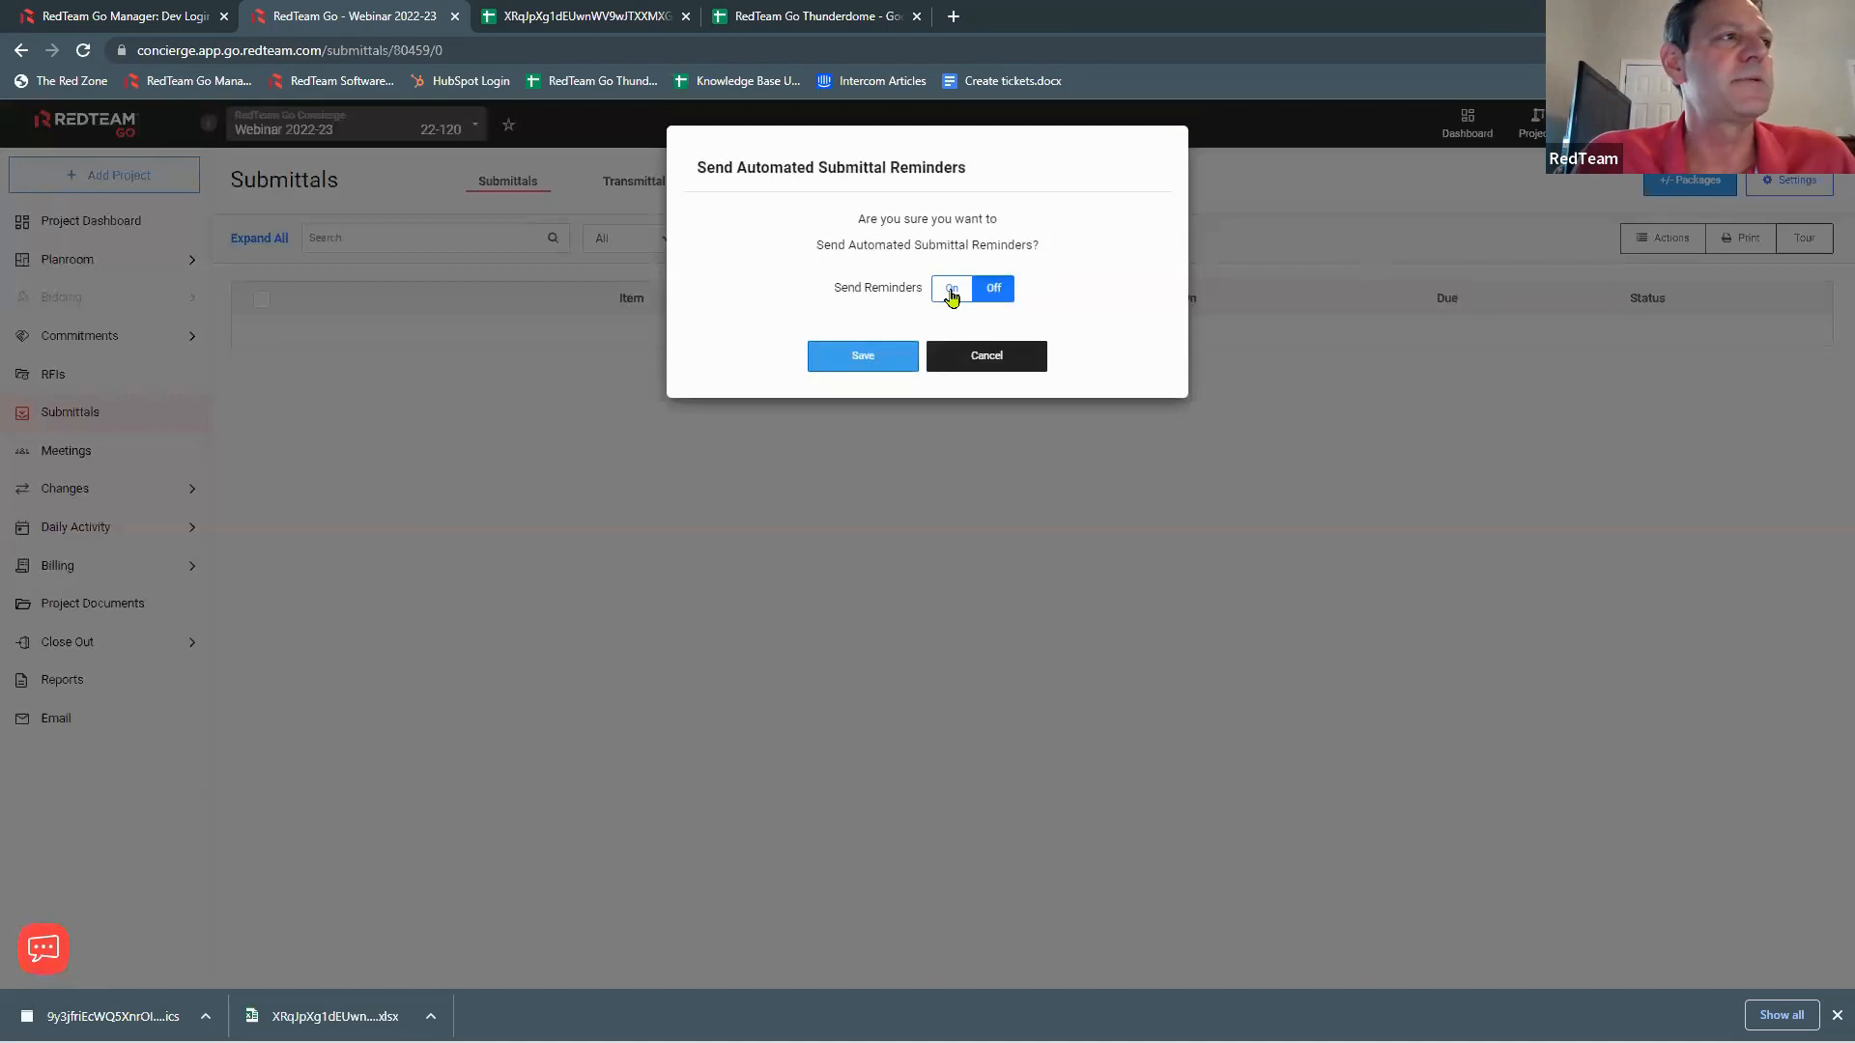
click(949, 291)
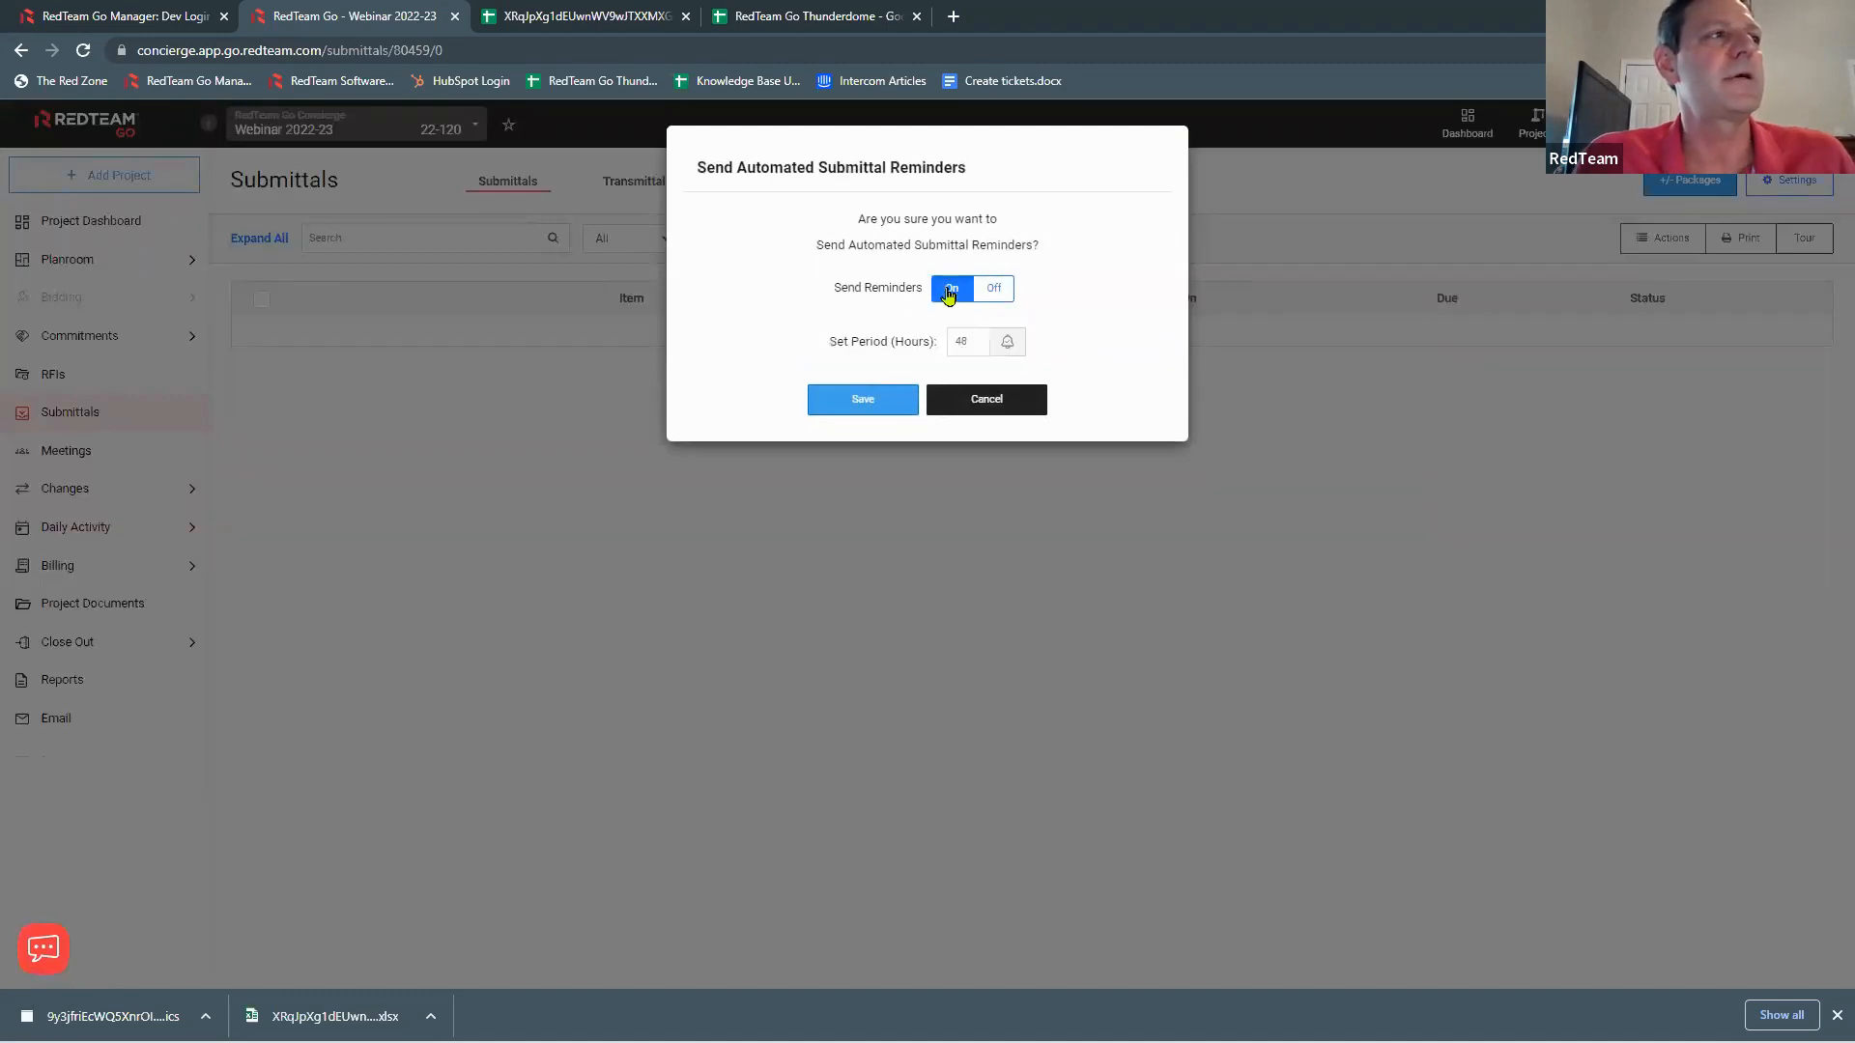
double_click(972, 345)
text(72)
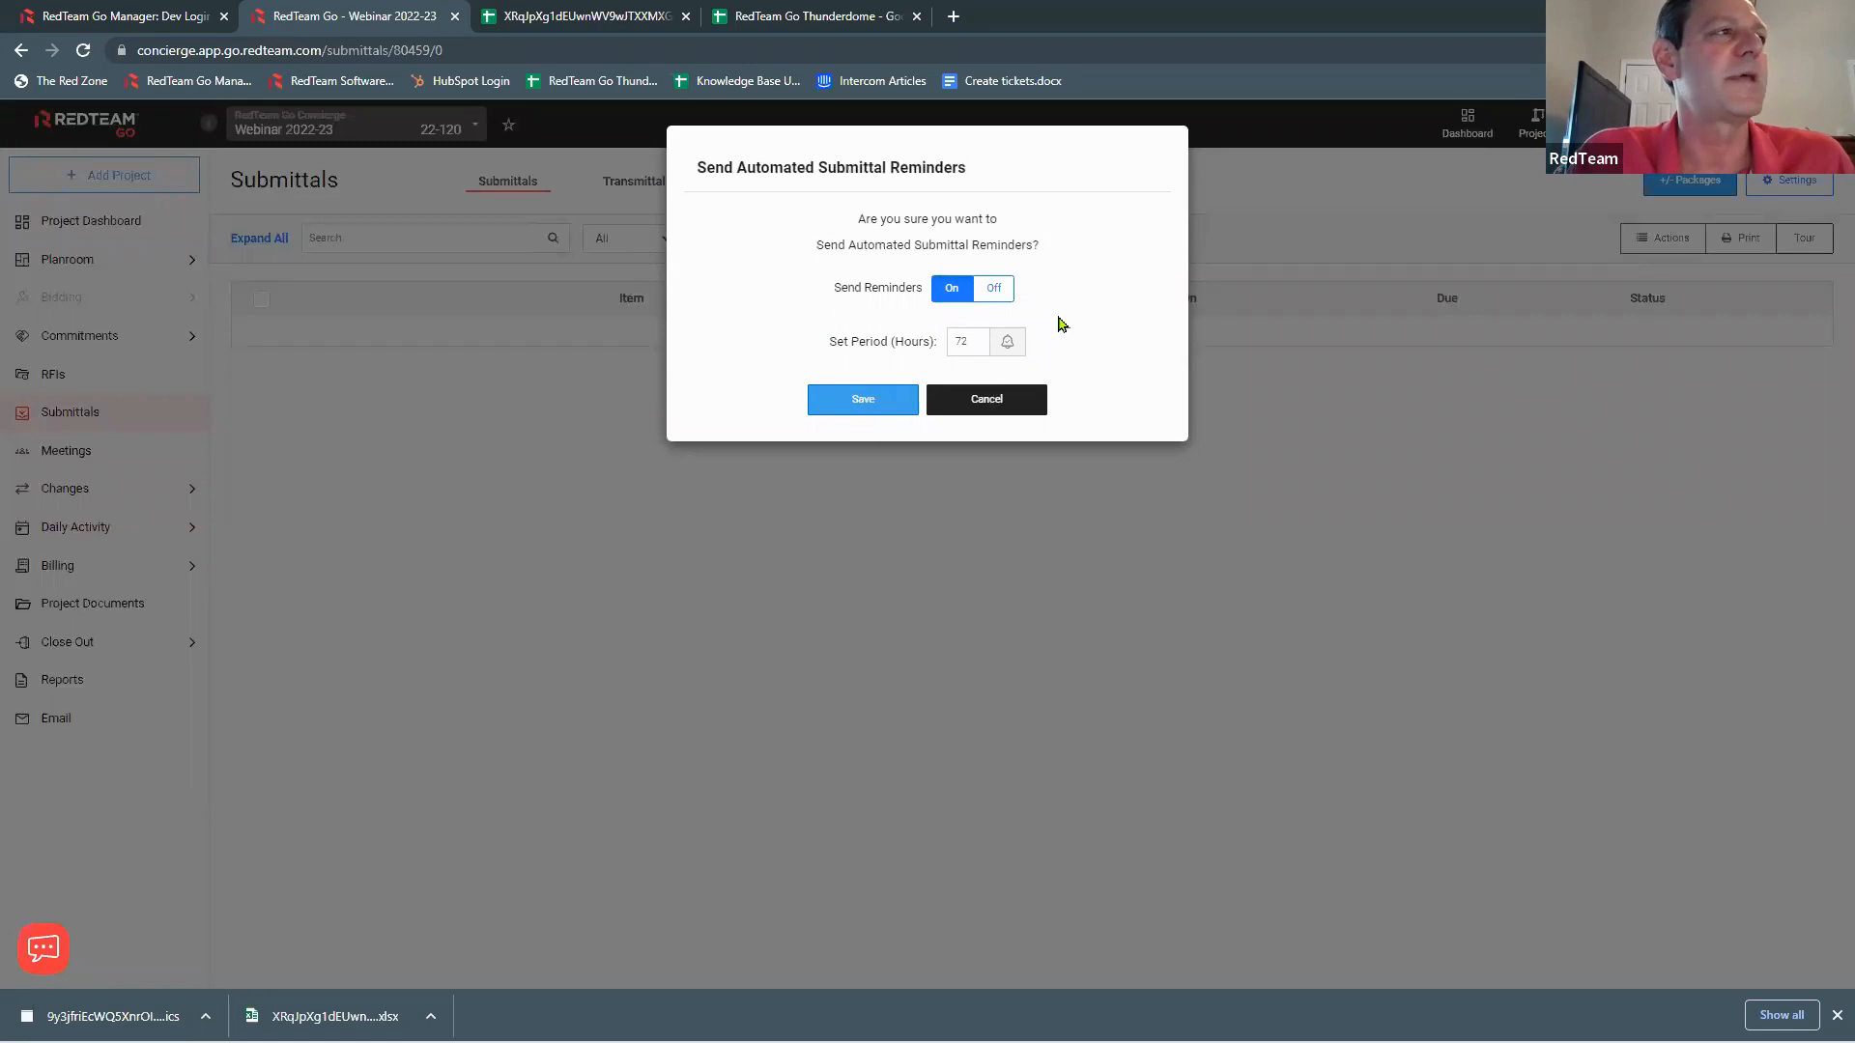
click(998, 294)
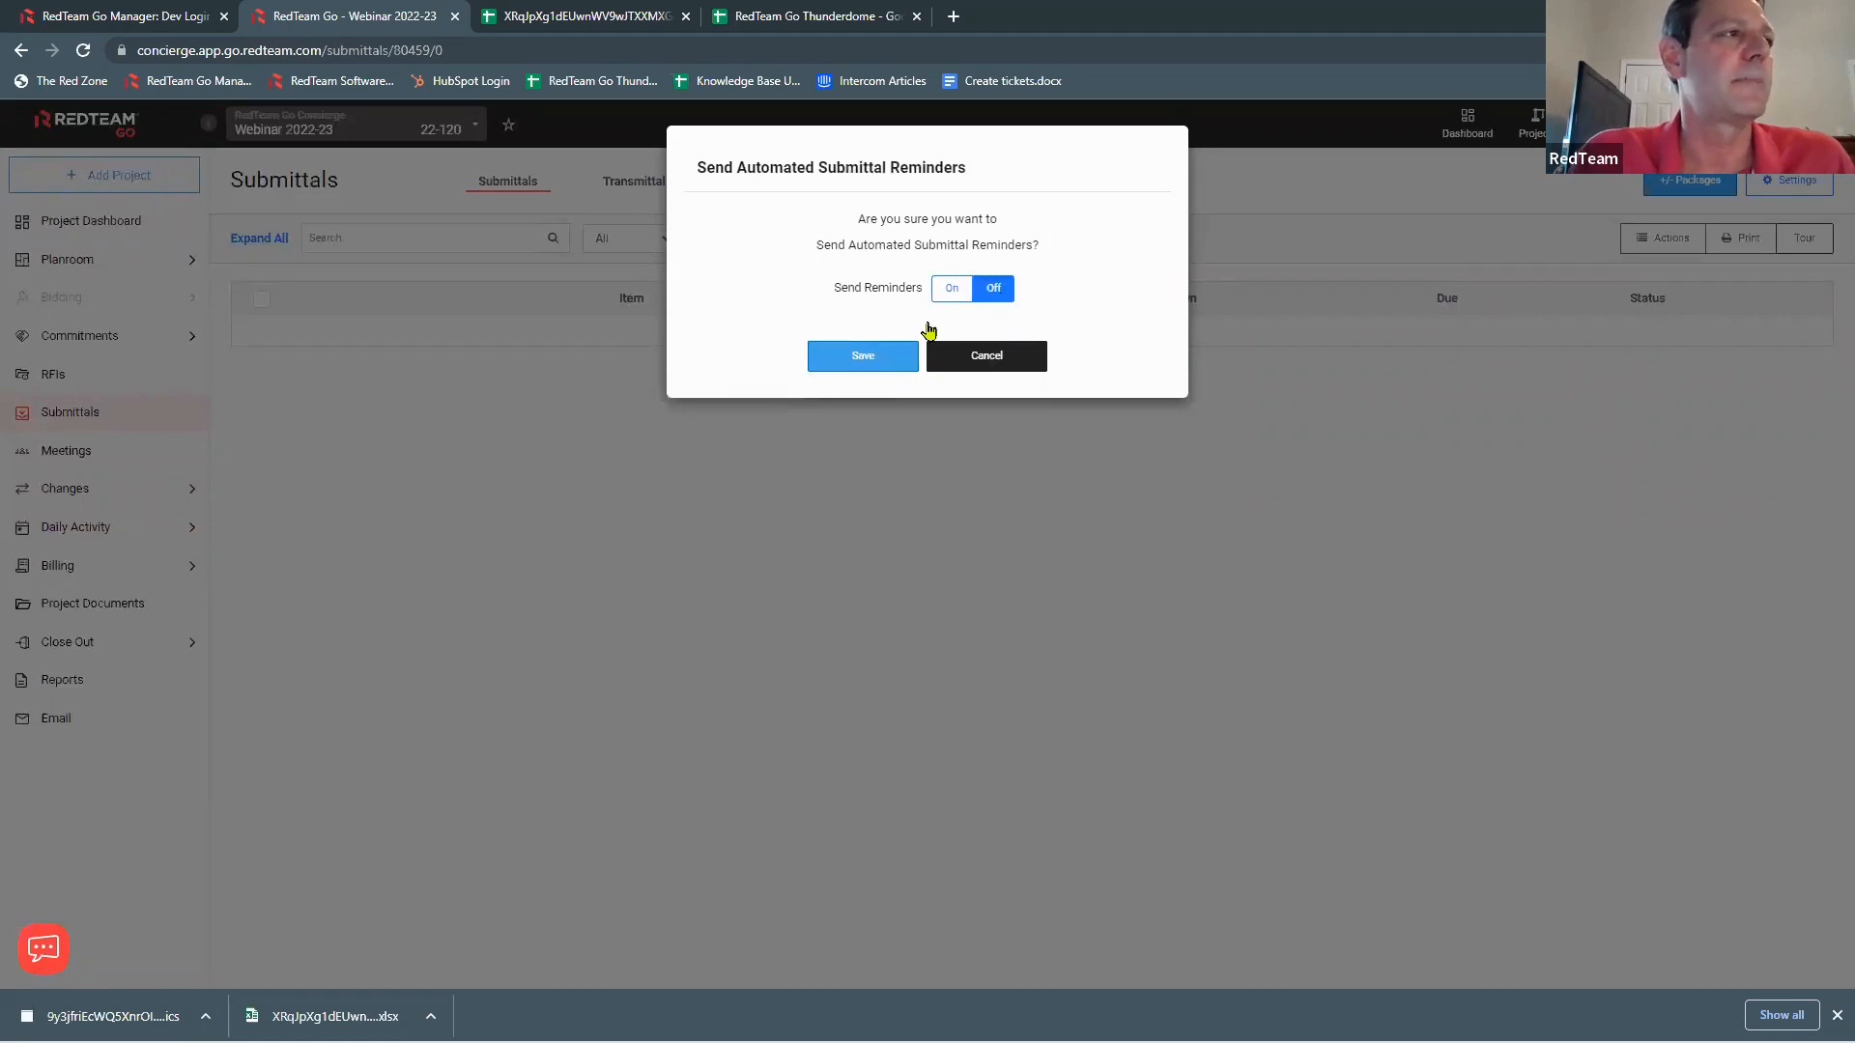
click(859, 357)
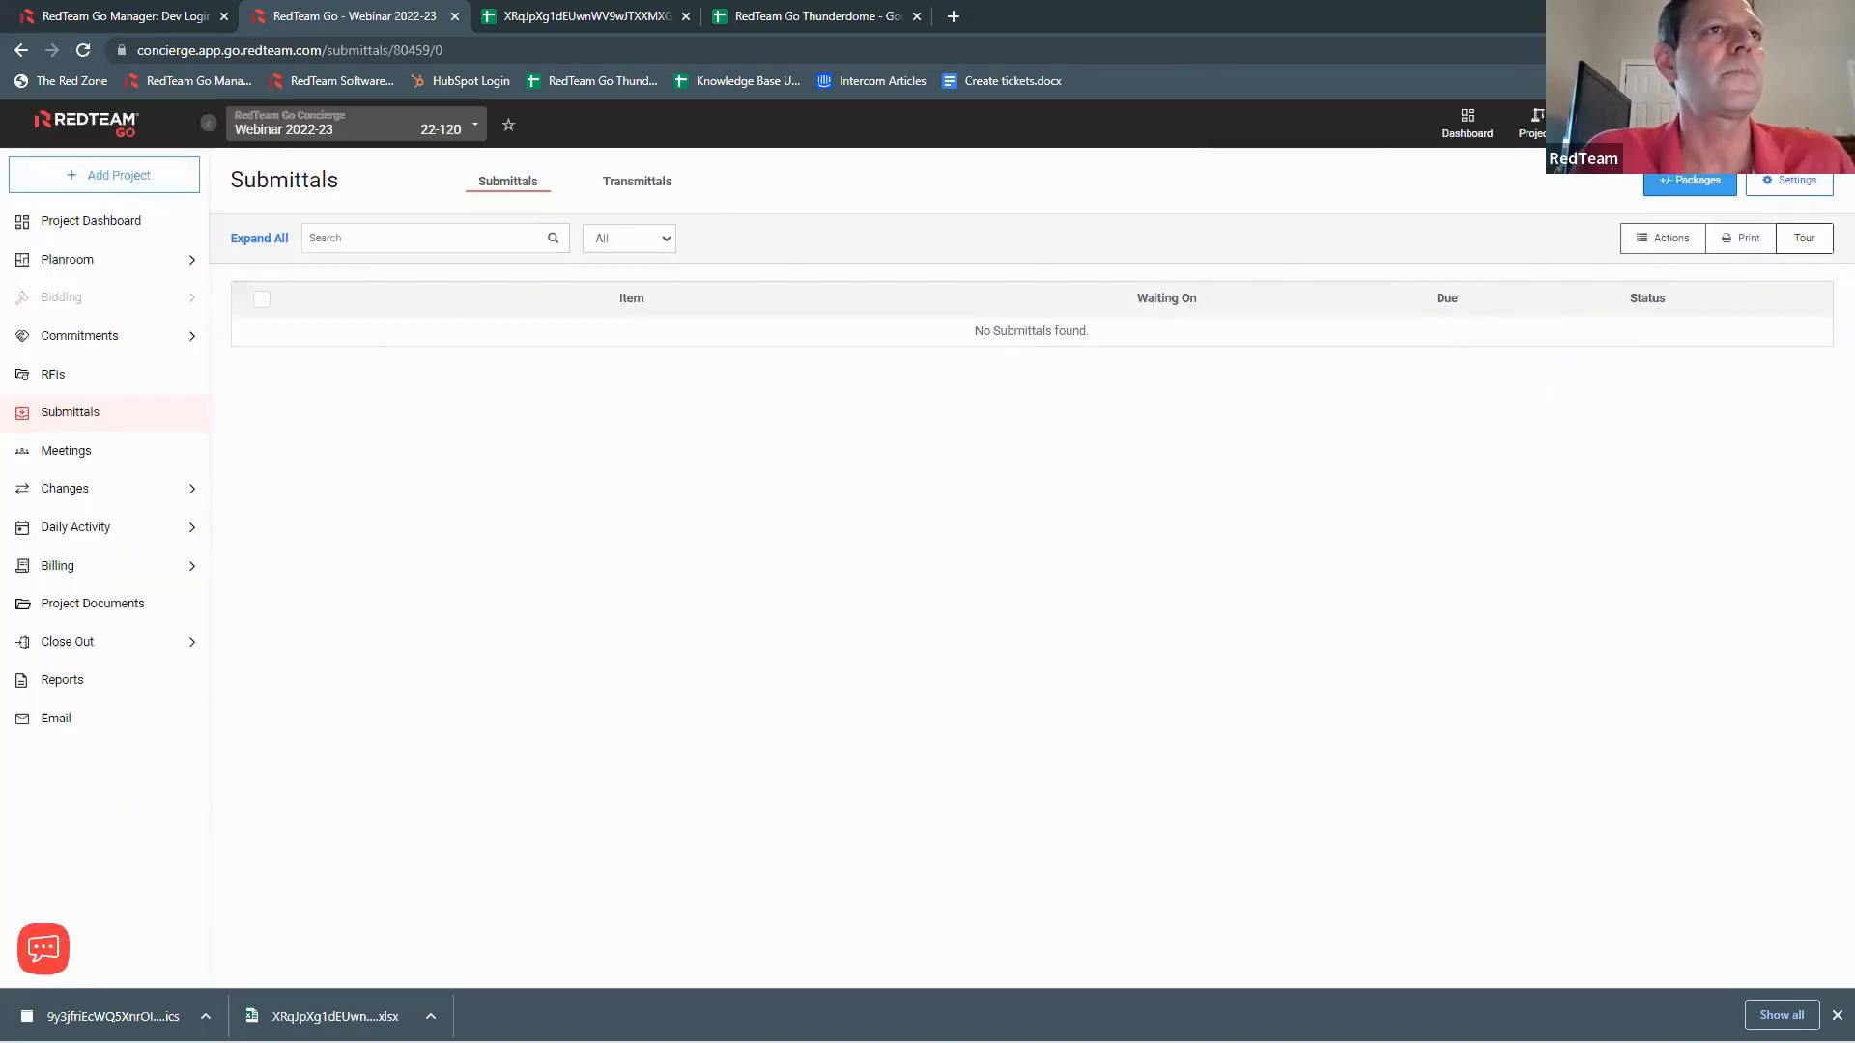
click(1801, 186)
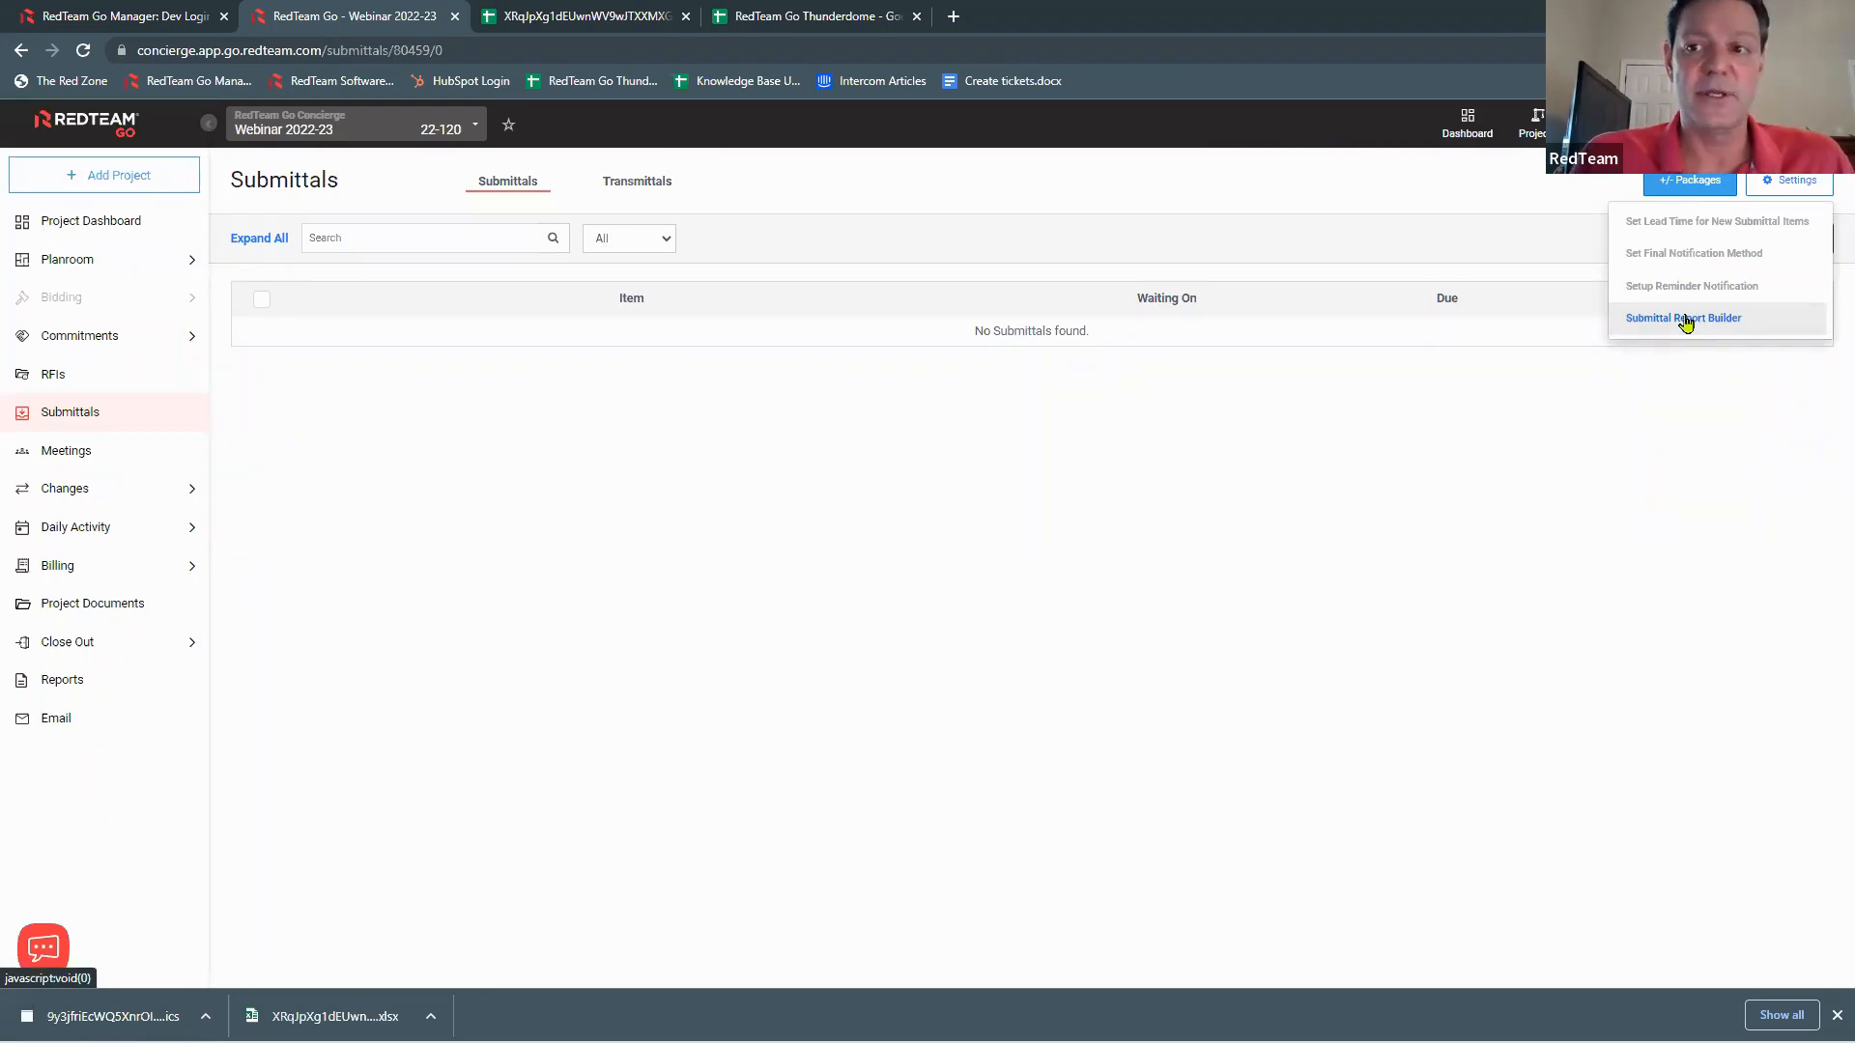
click(1485, 208)
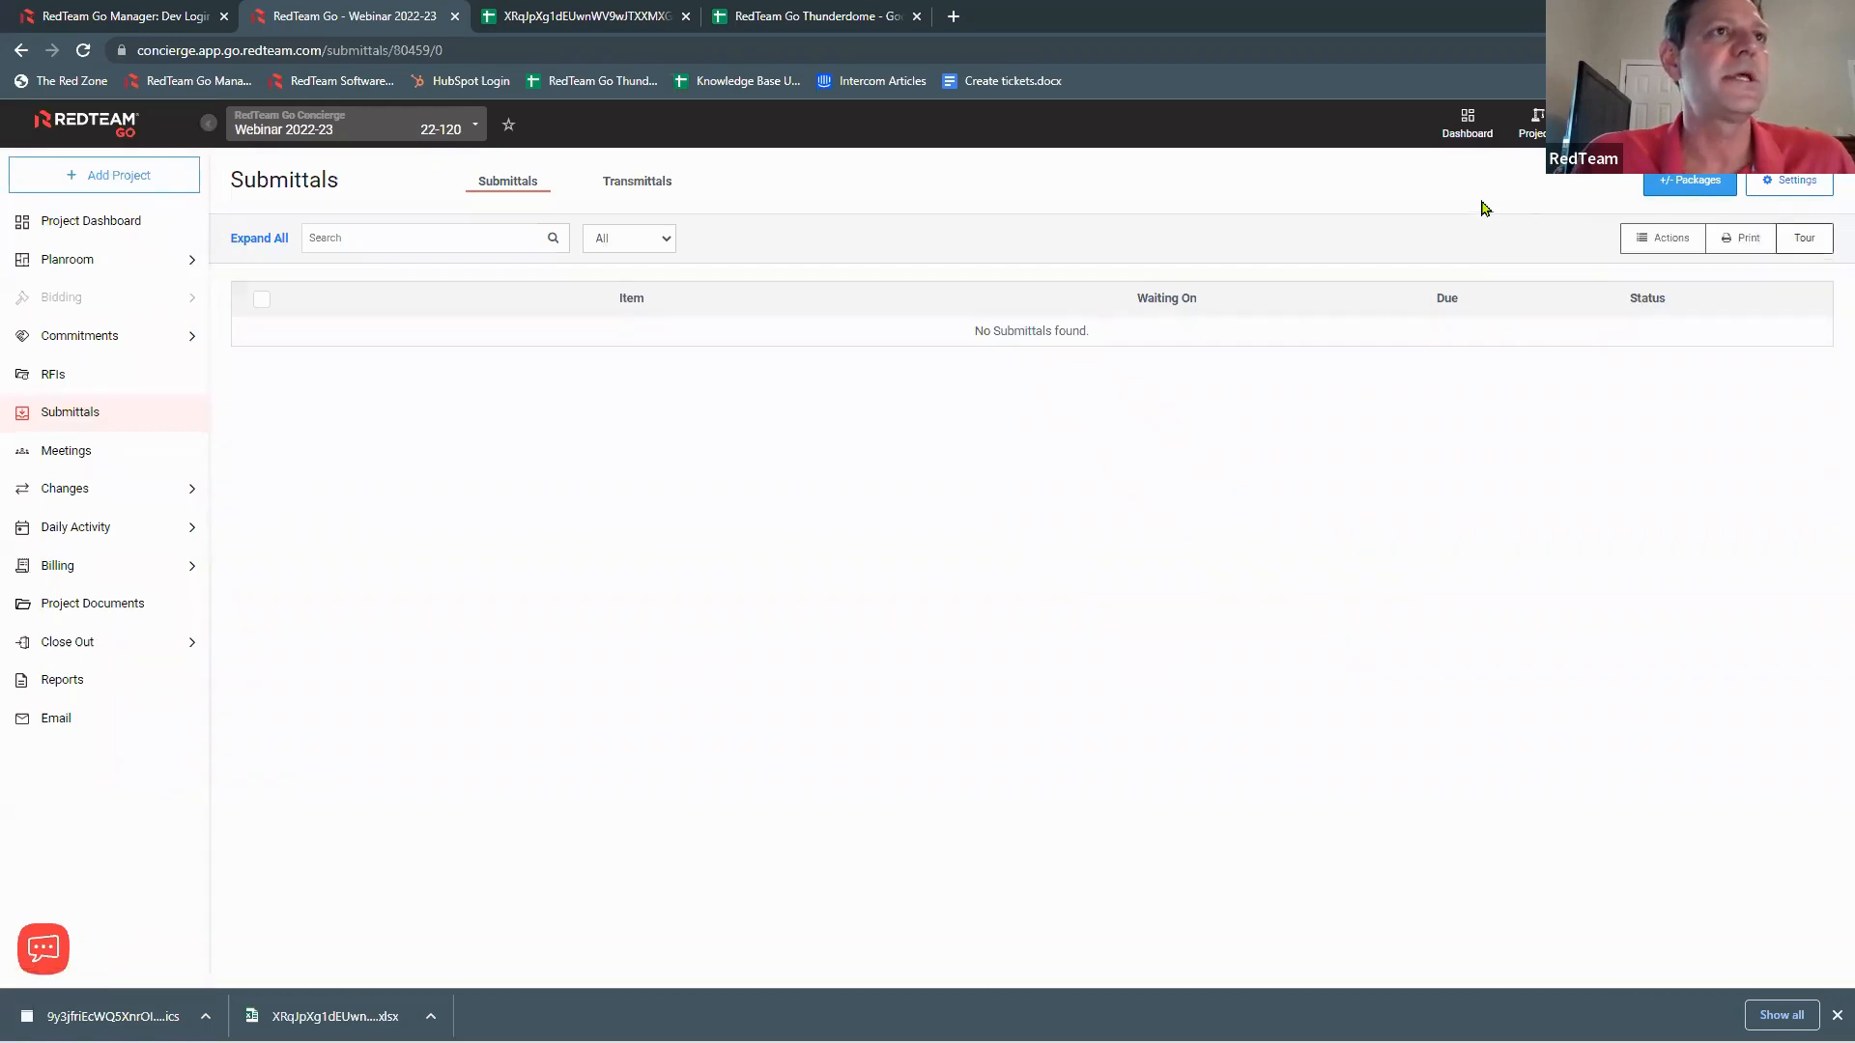
Step: Add the submittal packages 01-002 PM General Cost, 01-210 Contingency, 03-001 Concrete, 04-001 Masonry and 09-100 Drywall to the job
click(1696, 190)
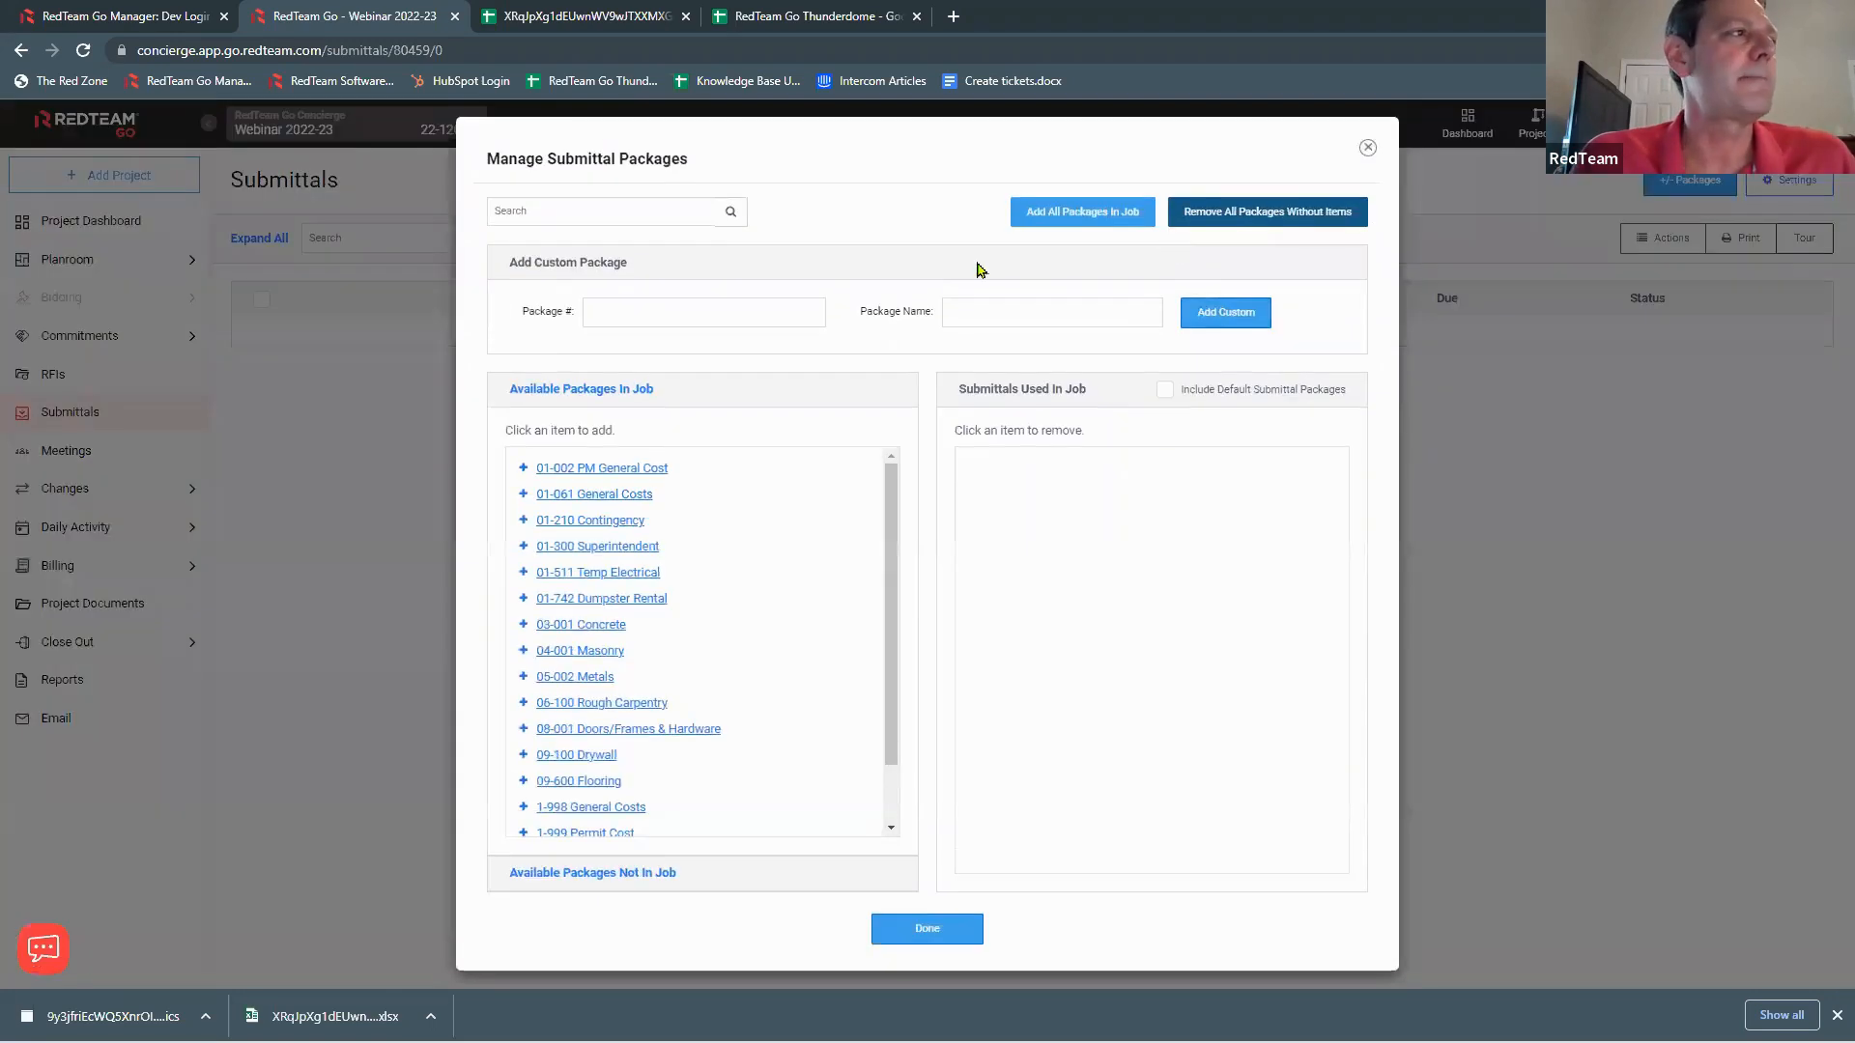
click(568, 475)
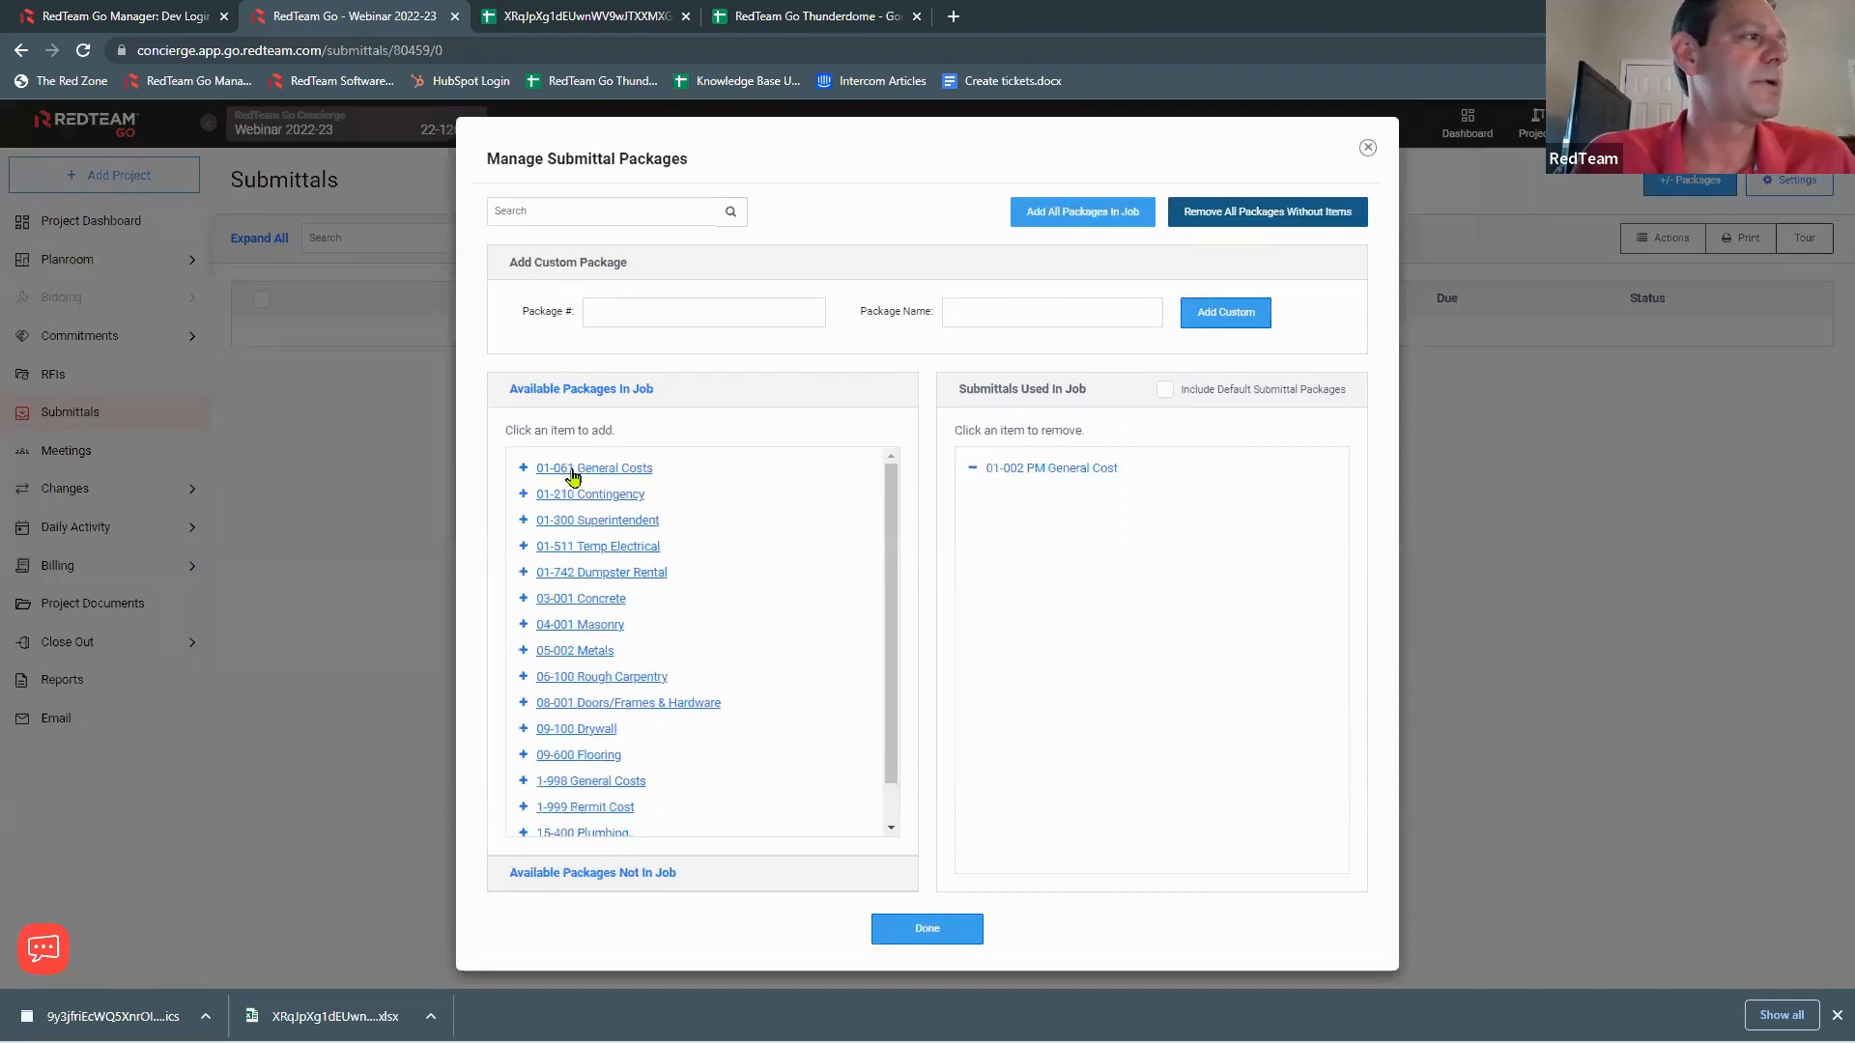
click(585, 497)
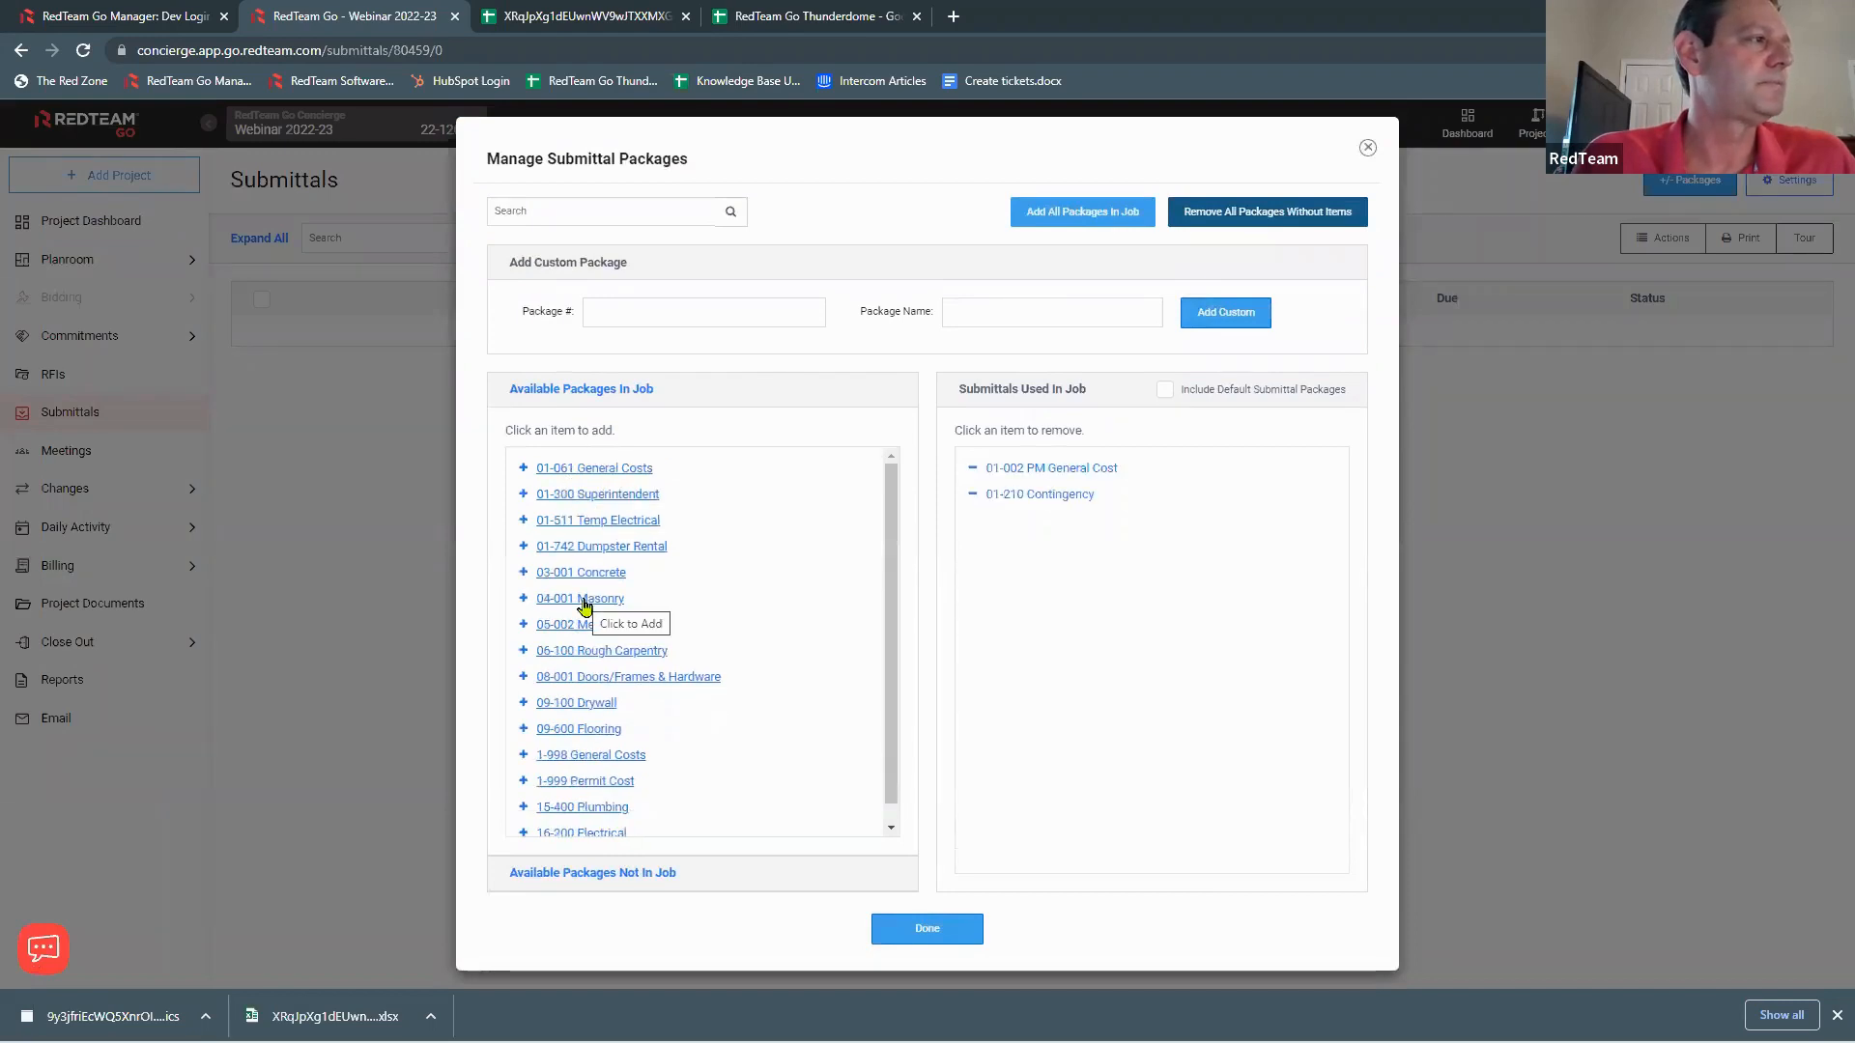
click(585, 601)
click(579, 575)
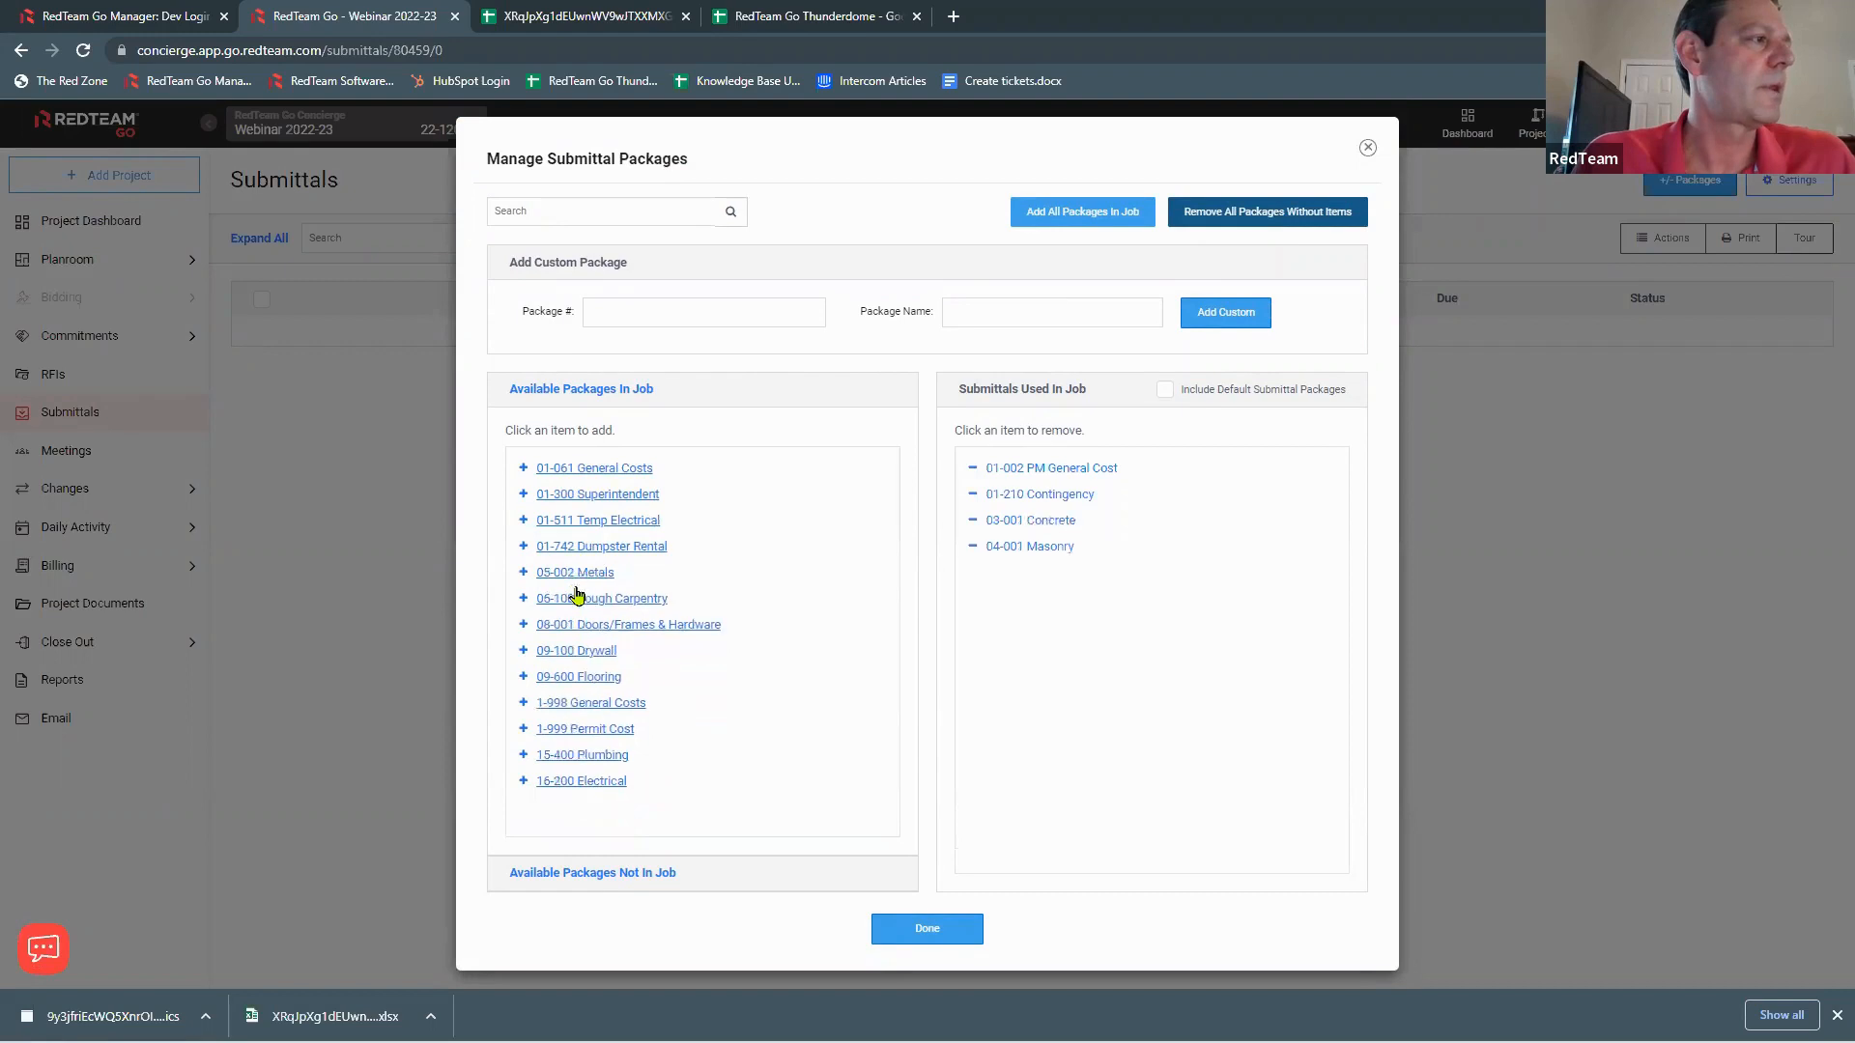
click(585, 654)
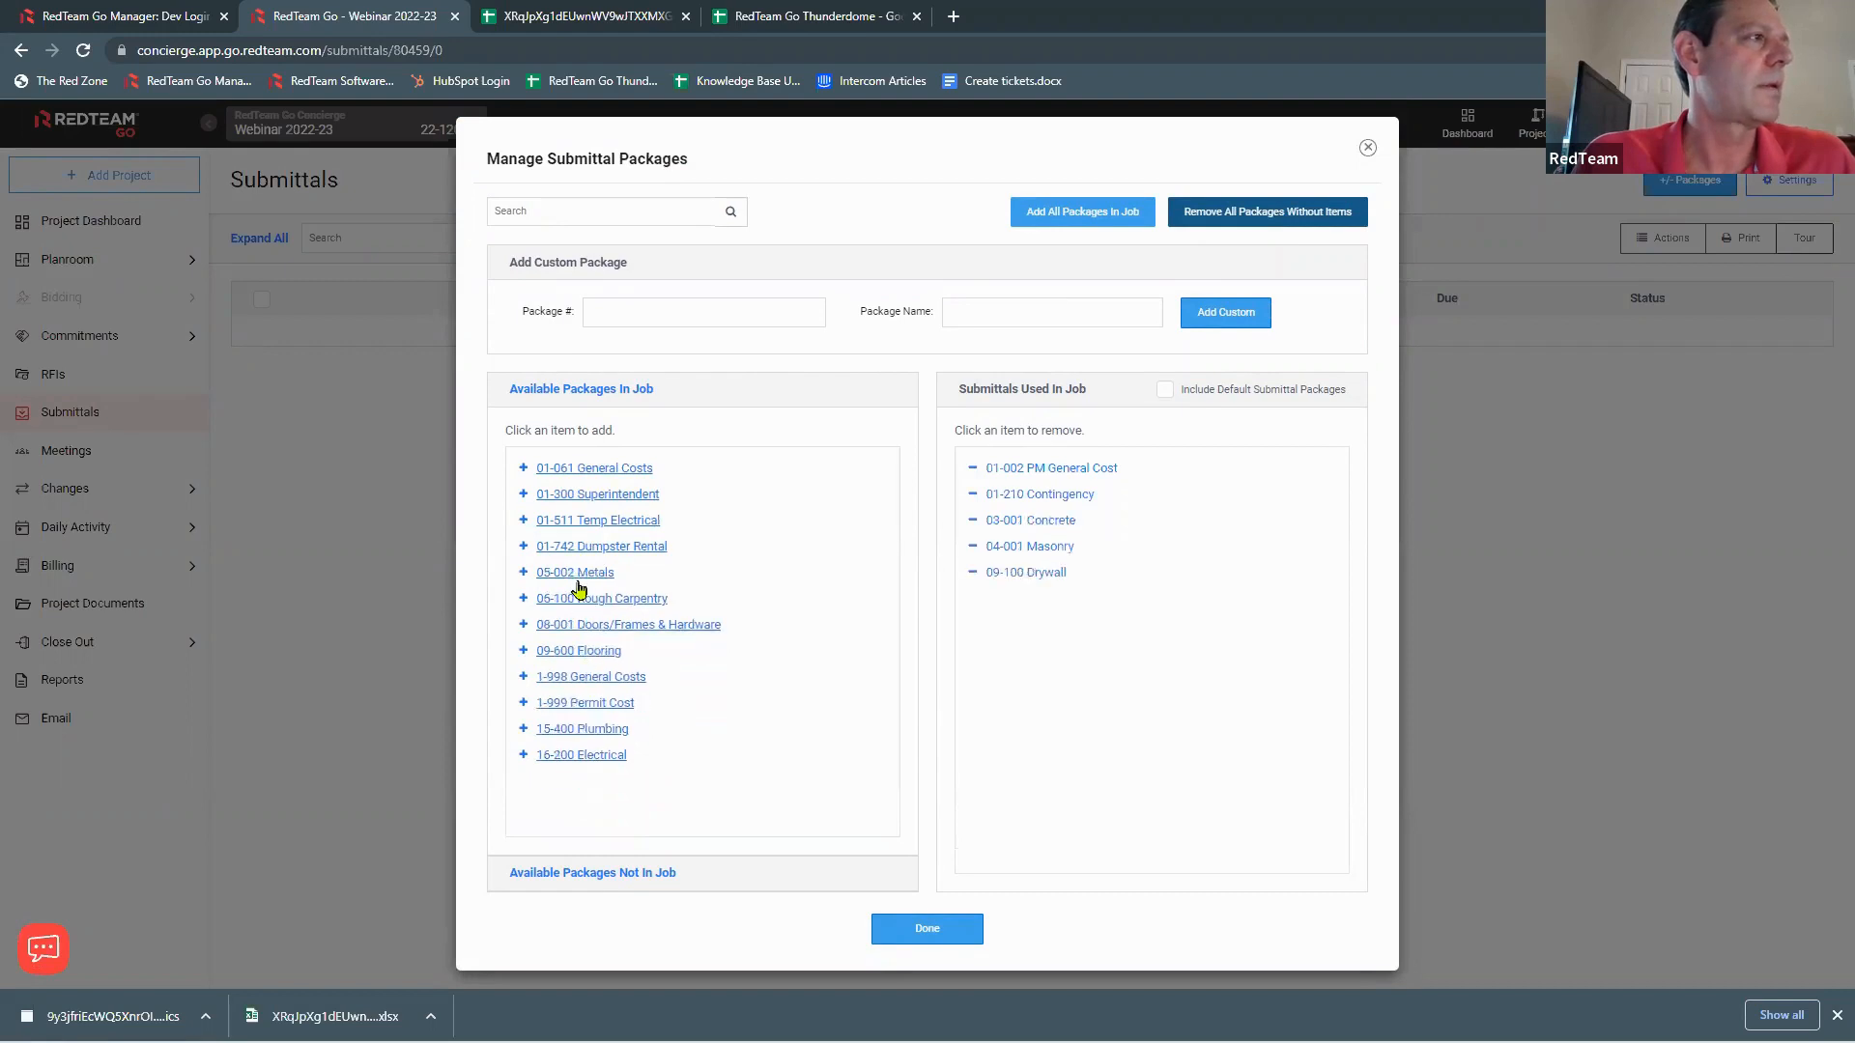
Step: Add a custom submittal package numbered 0-1201 with the name "CUstom Name" and finish managing the packages
click(680, 315)
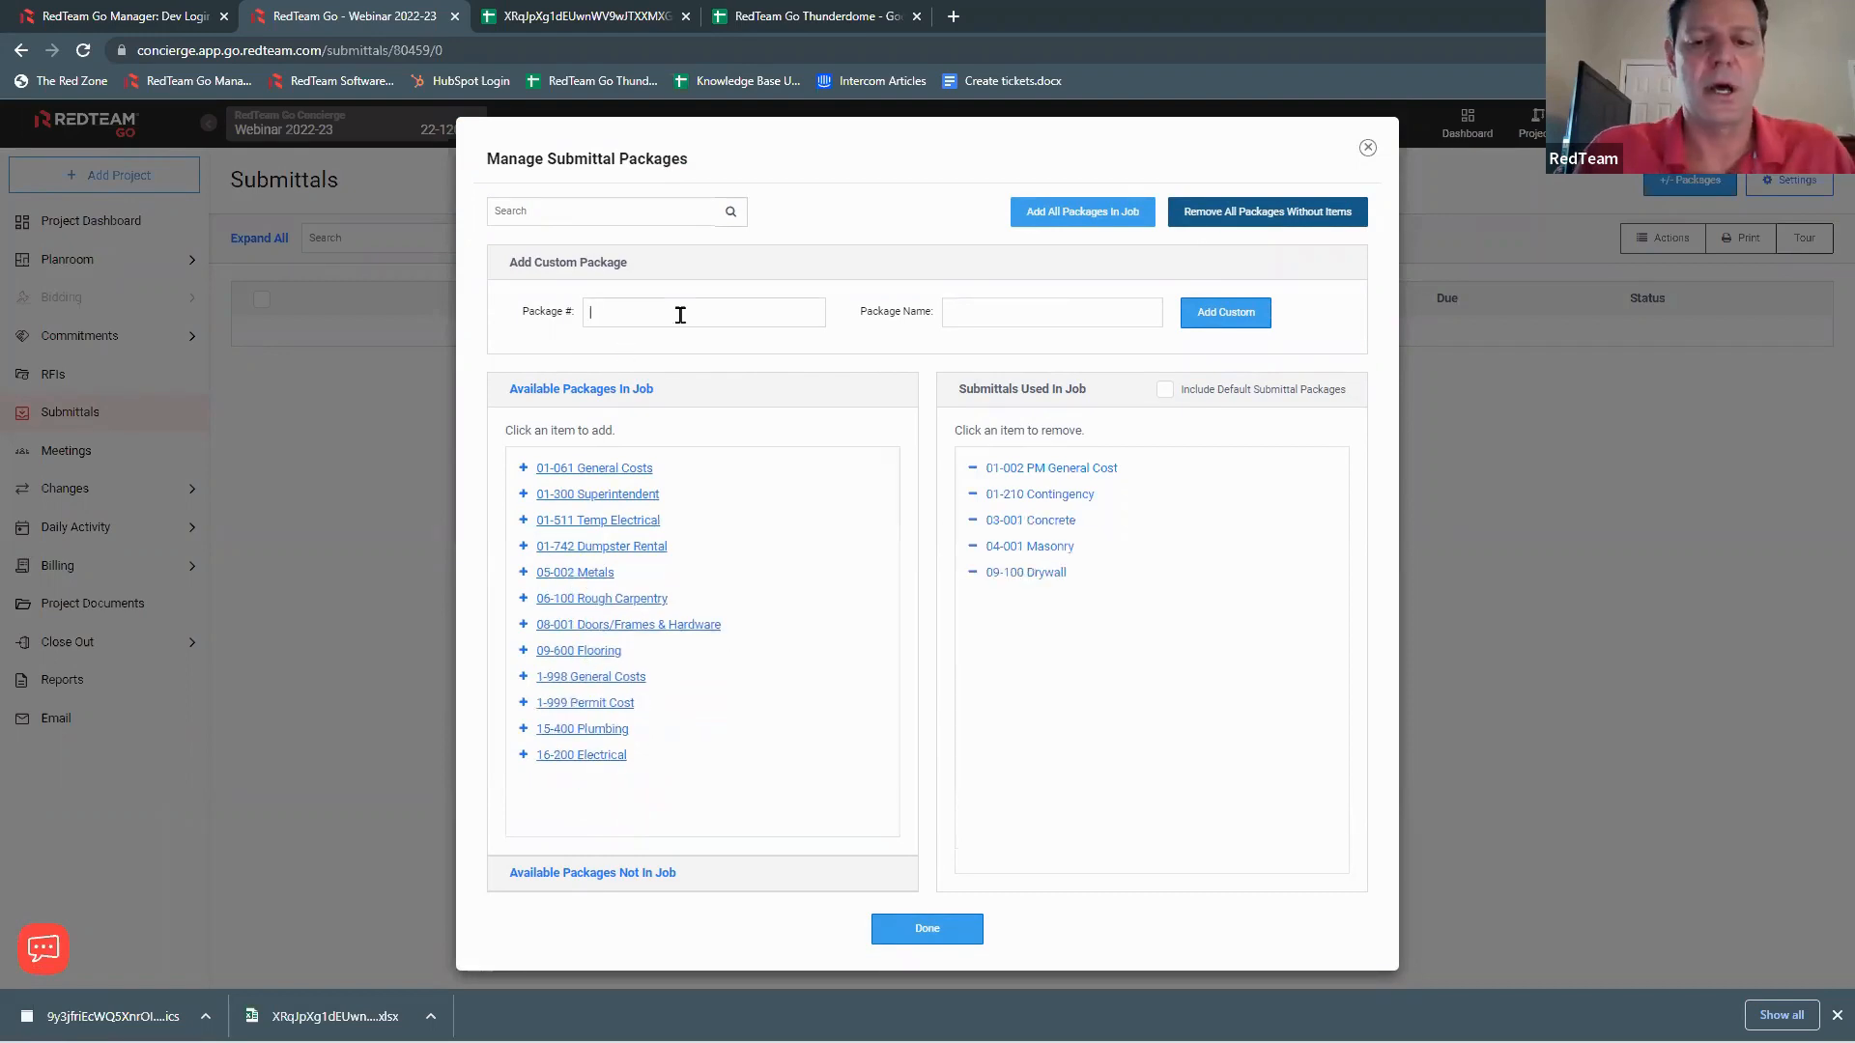
text(0-1201)
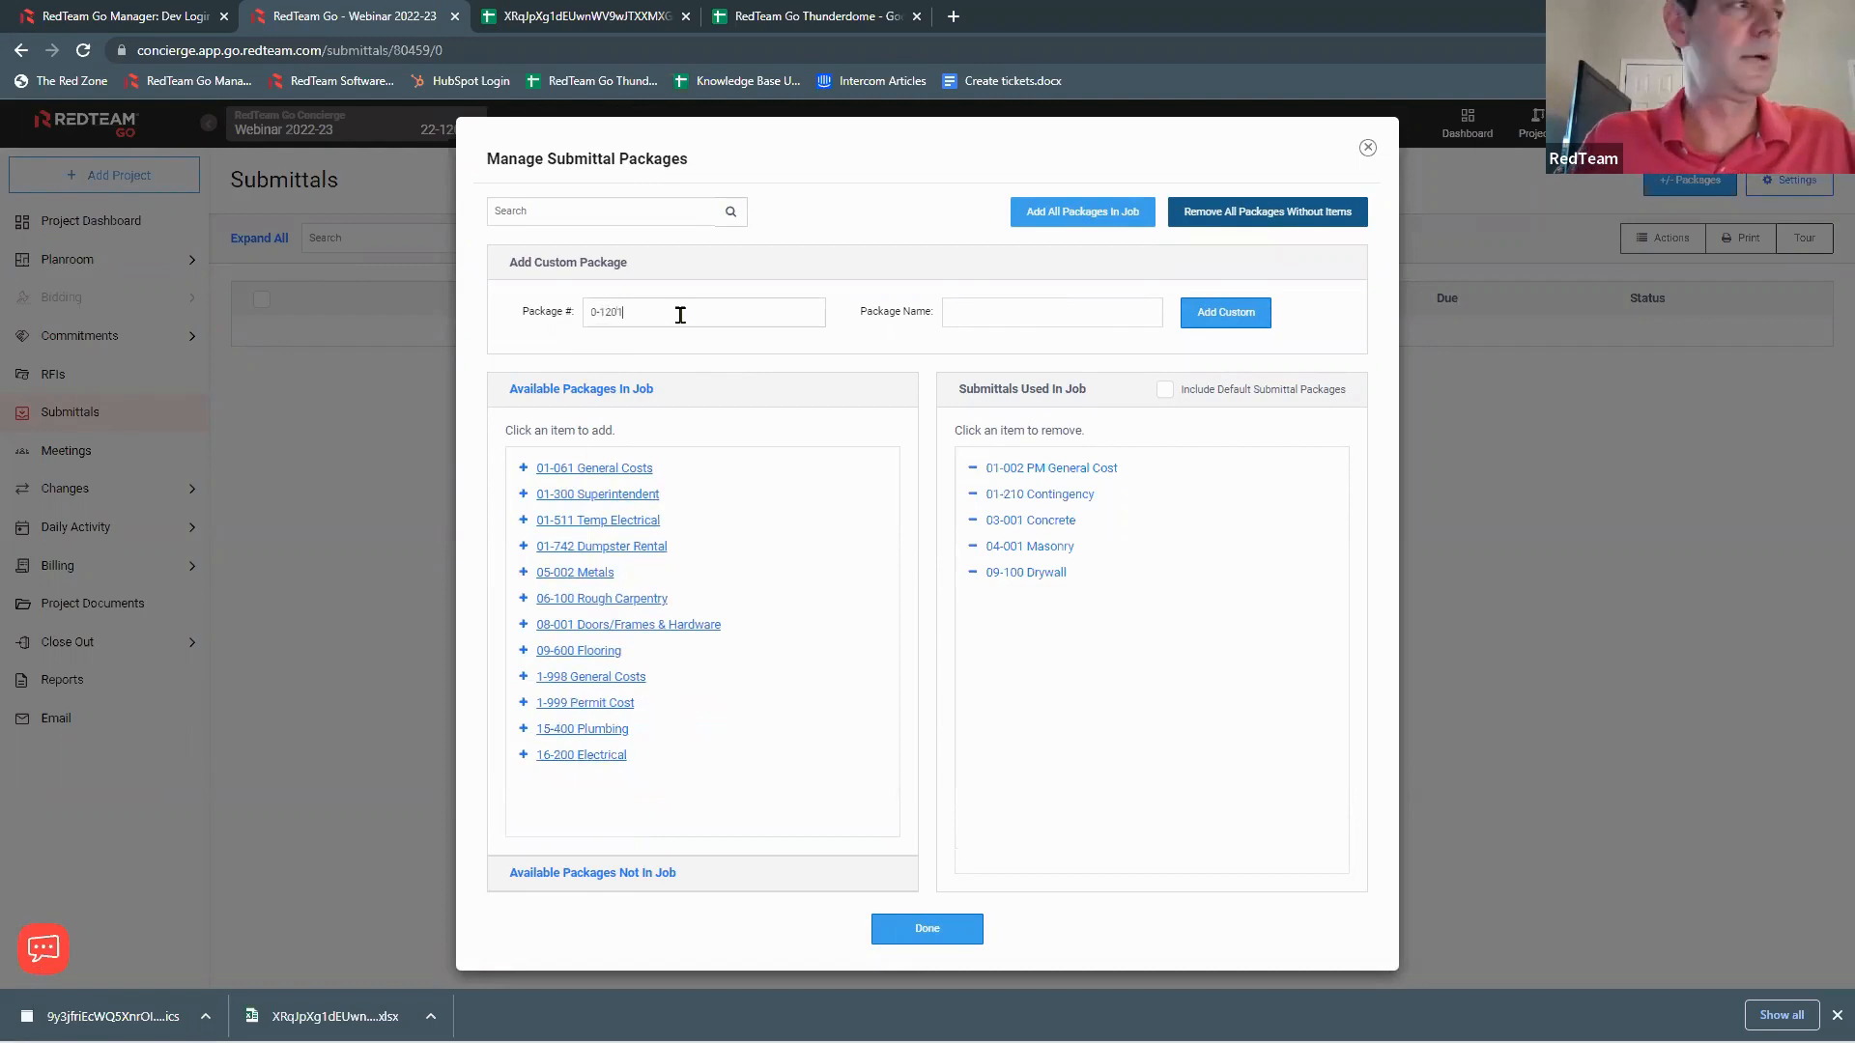
click(1010, 311)
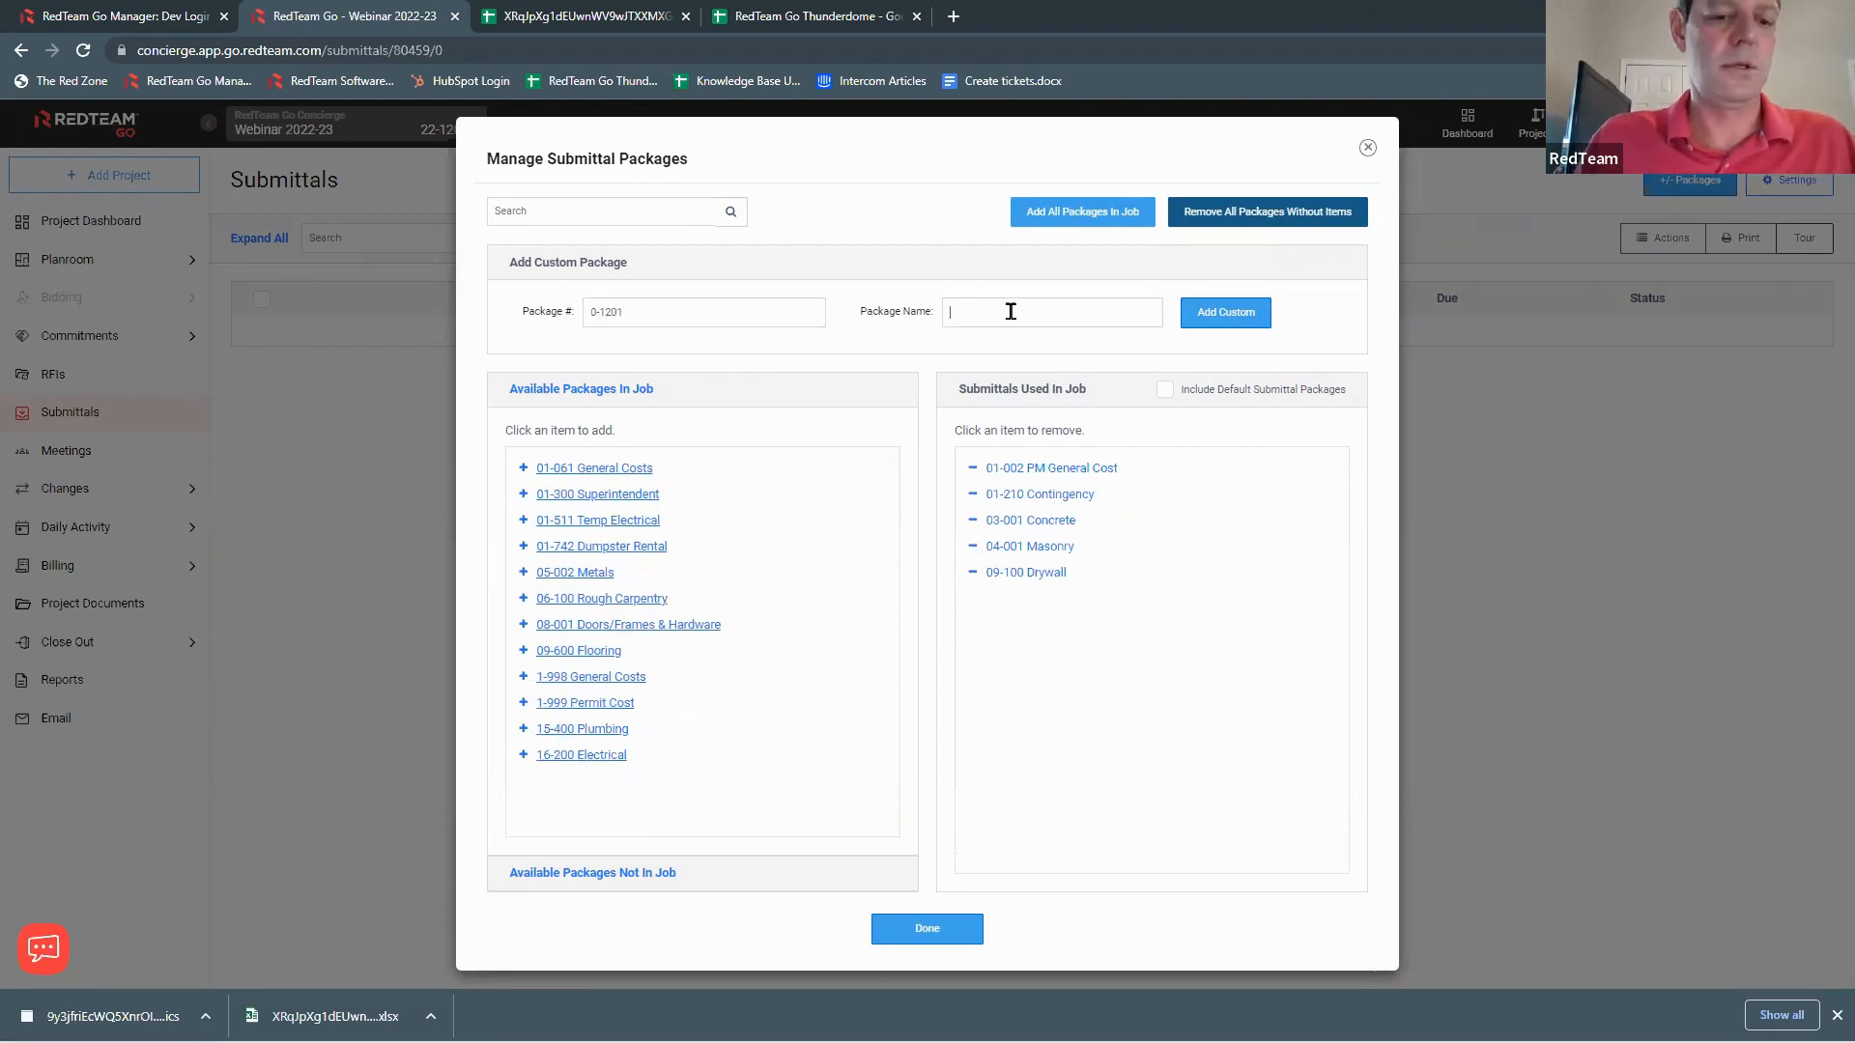
text(CUstom Ne)
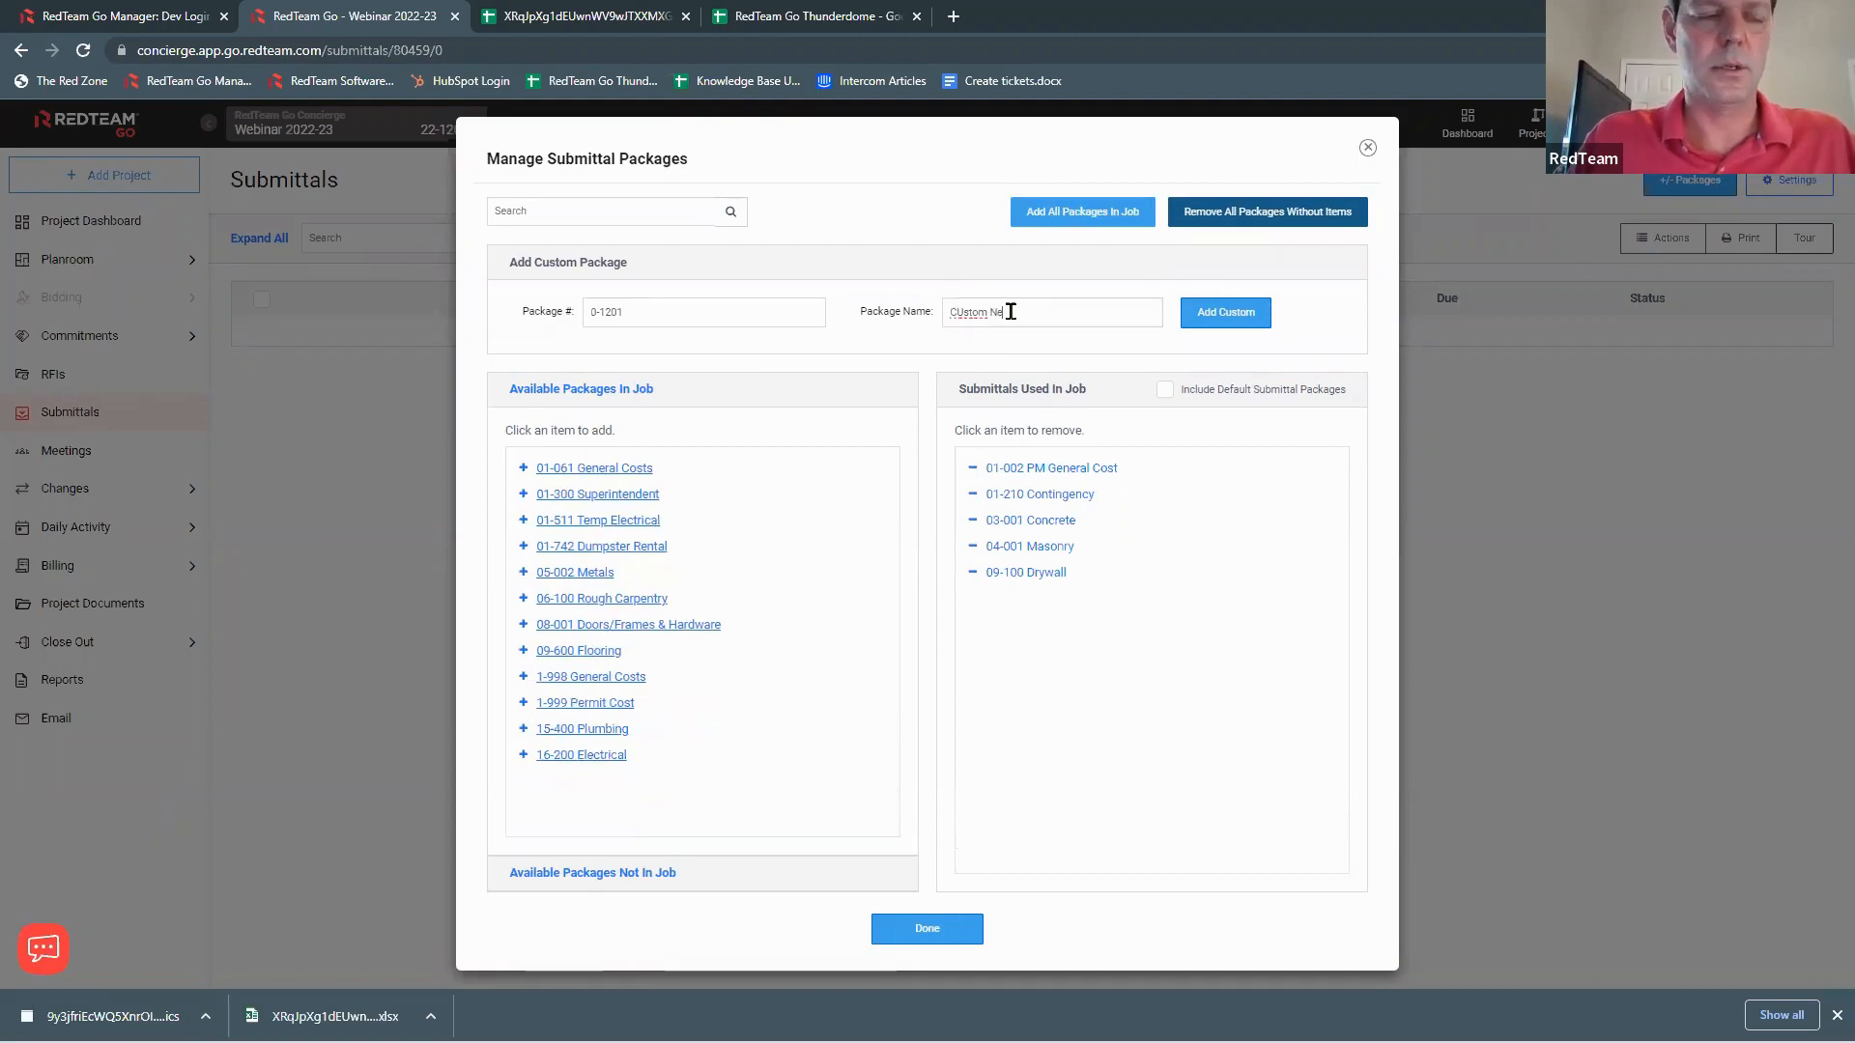
key(BackSpace)
text(ame)
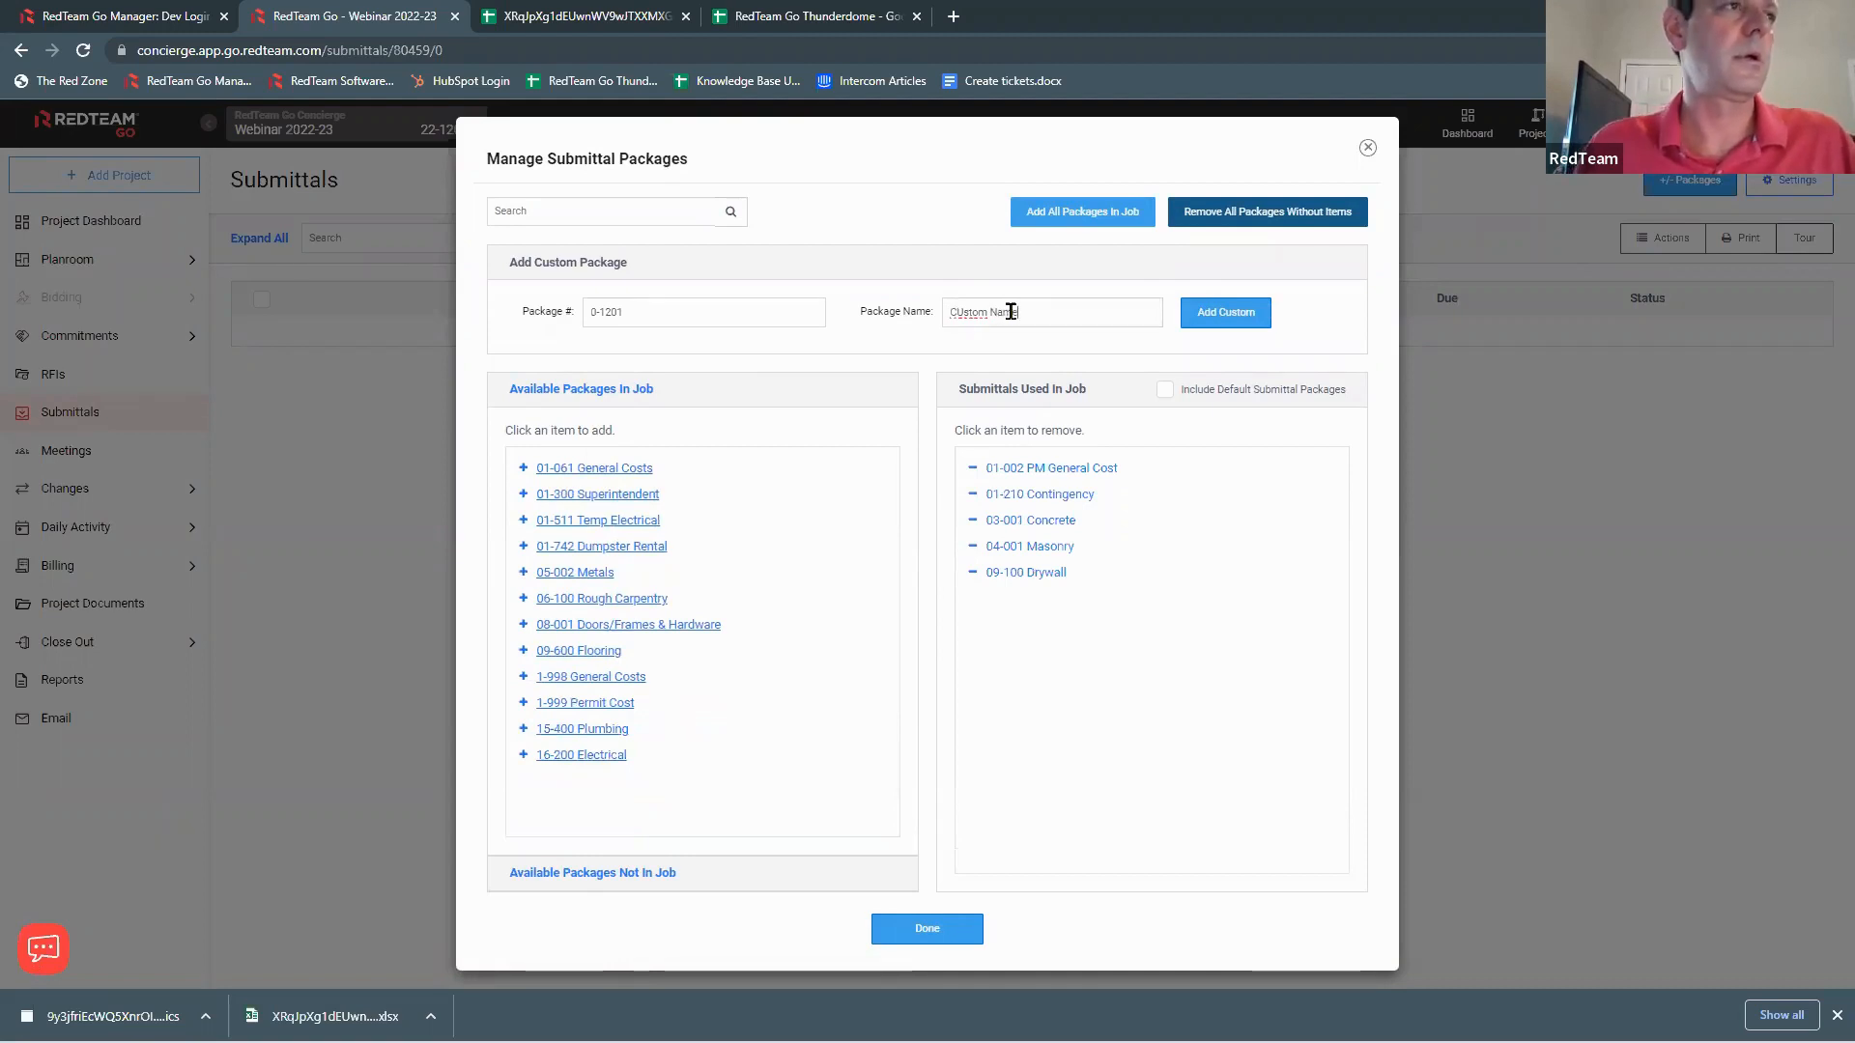
click(1214, 324)
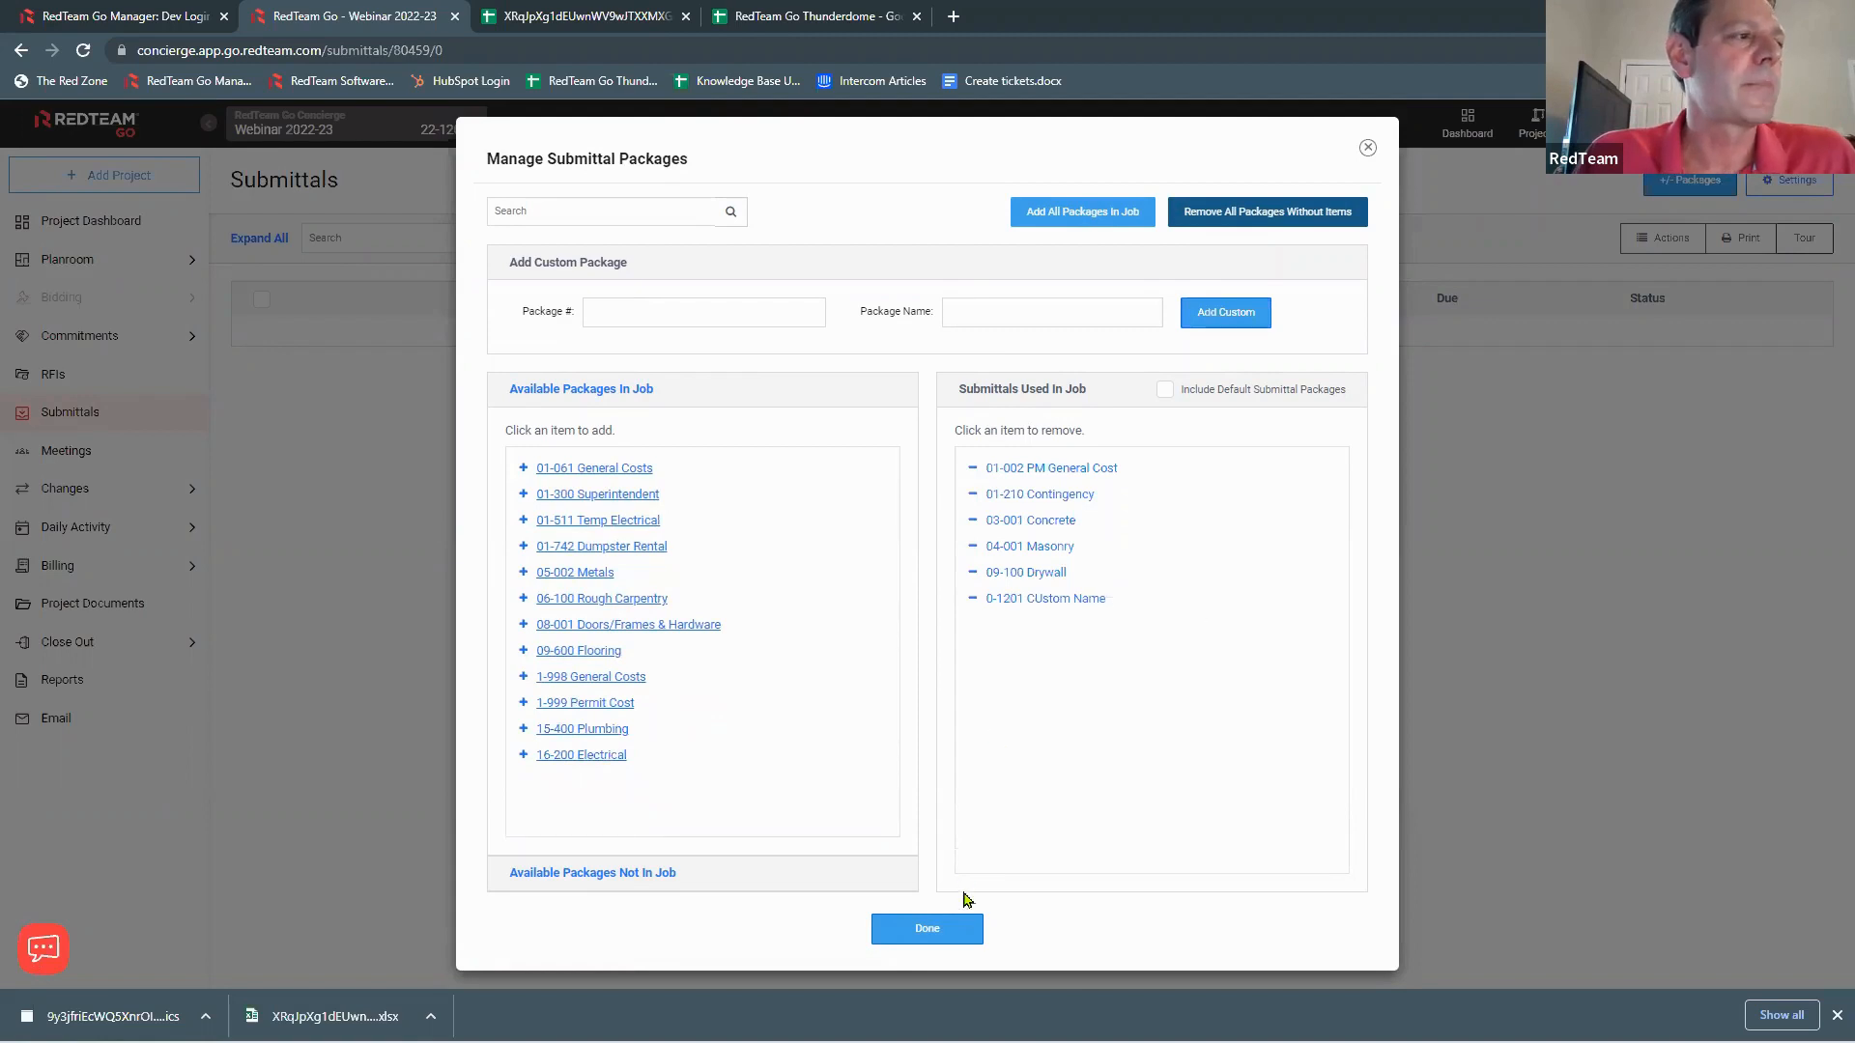
click(950, 936)
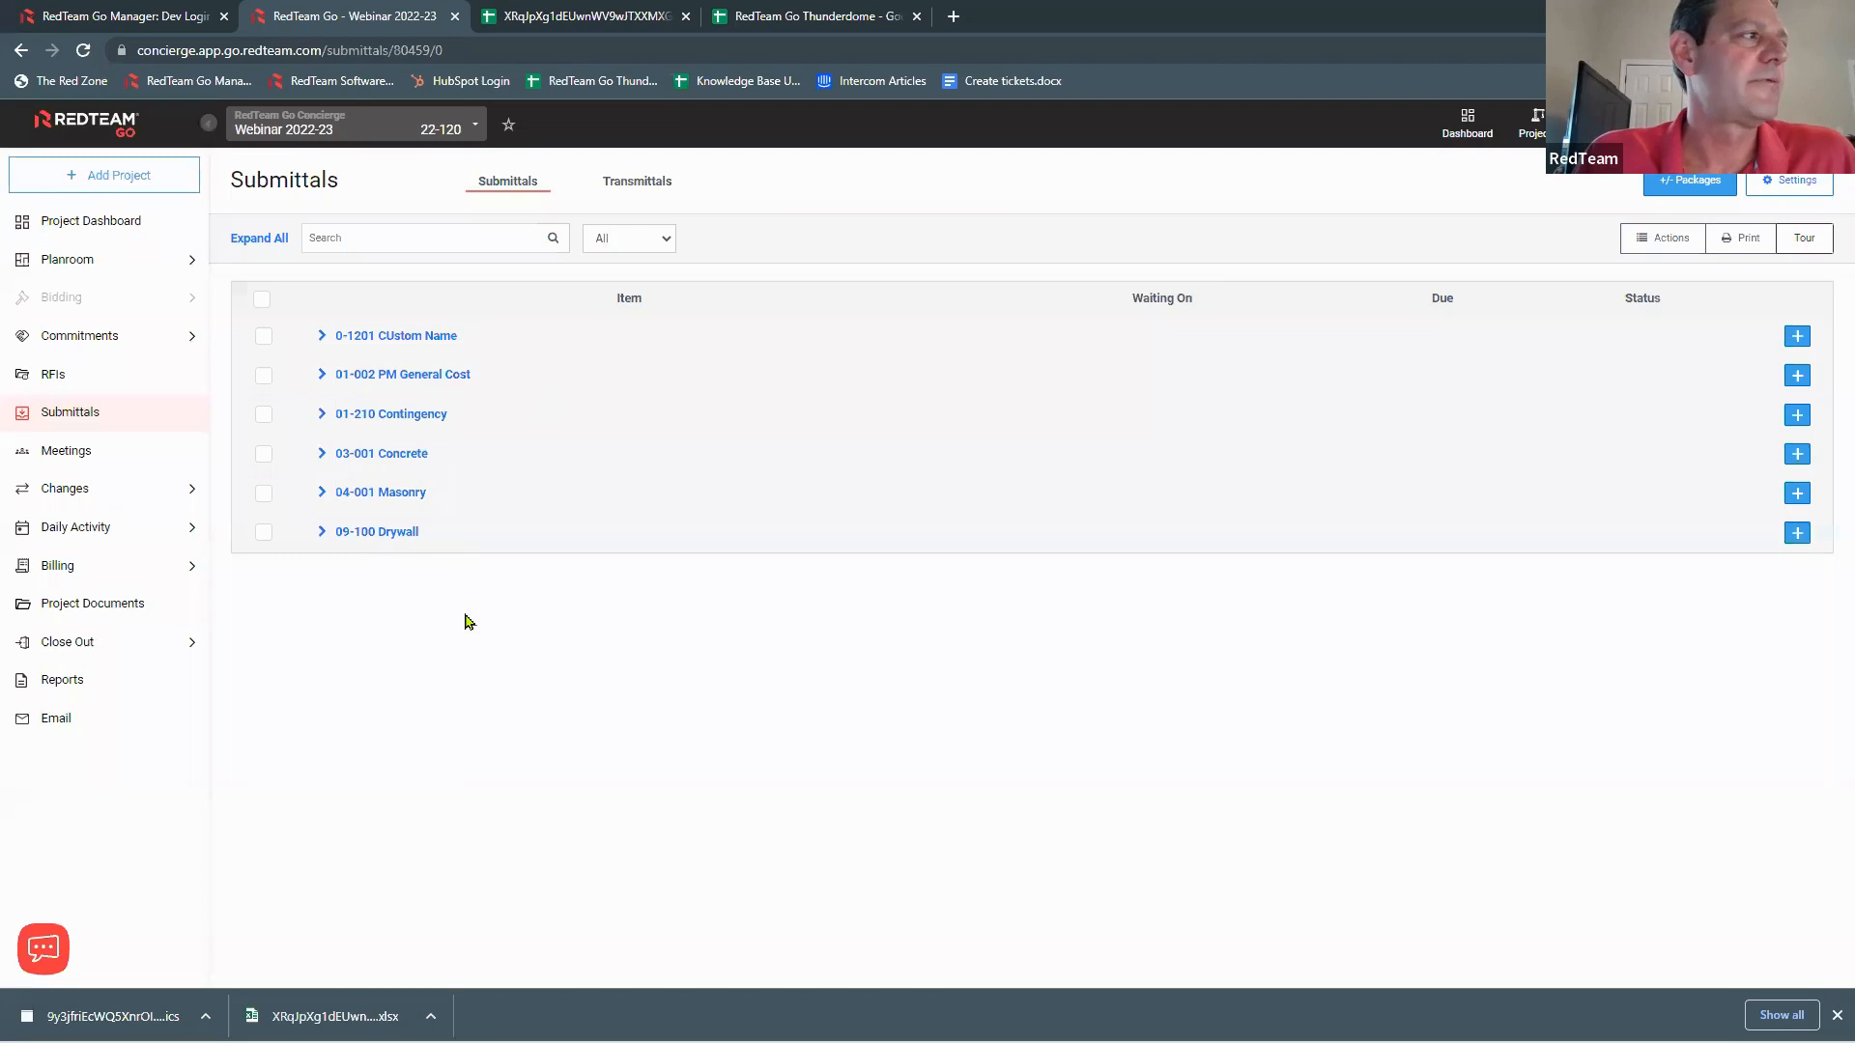
Step: Correct the name of submittal package 0-1201 to "Custom Name"
click(407, 338)
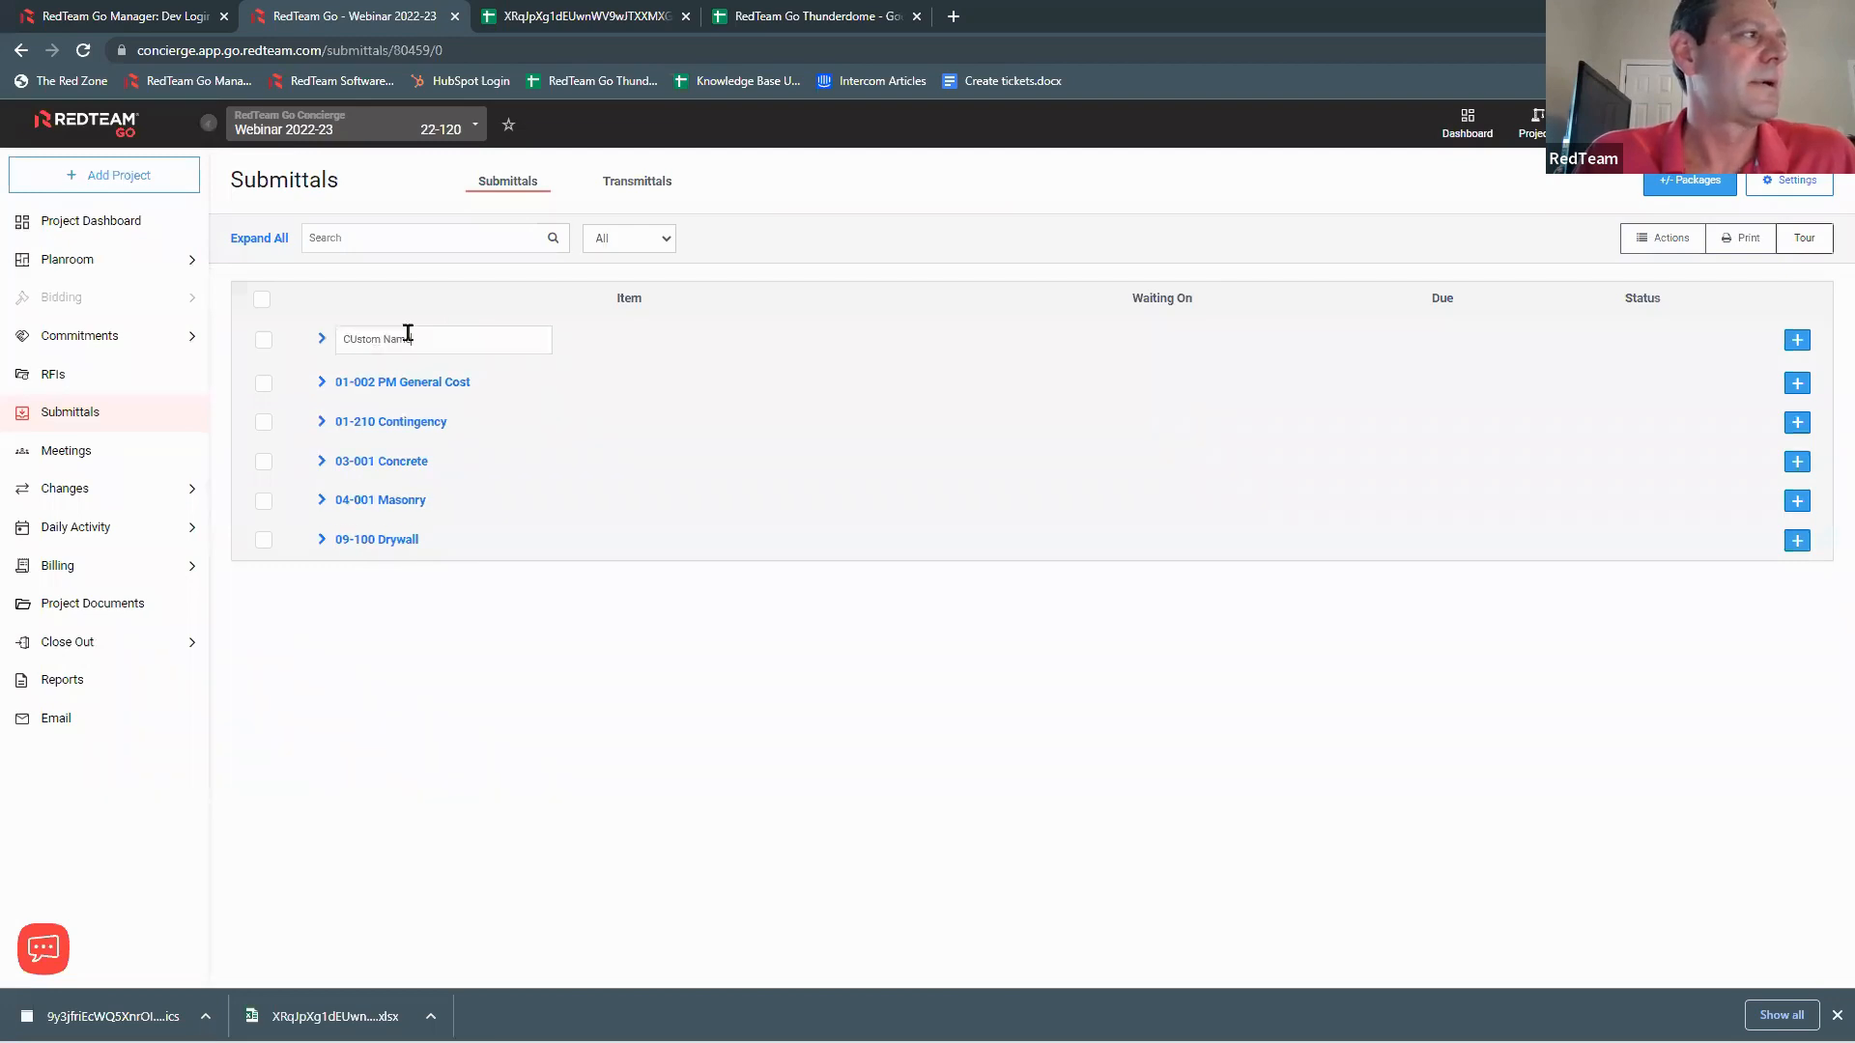
click(585, 379)
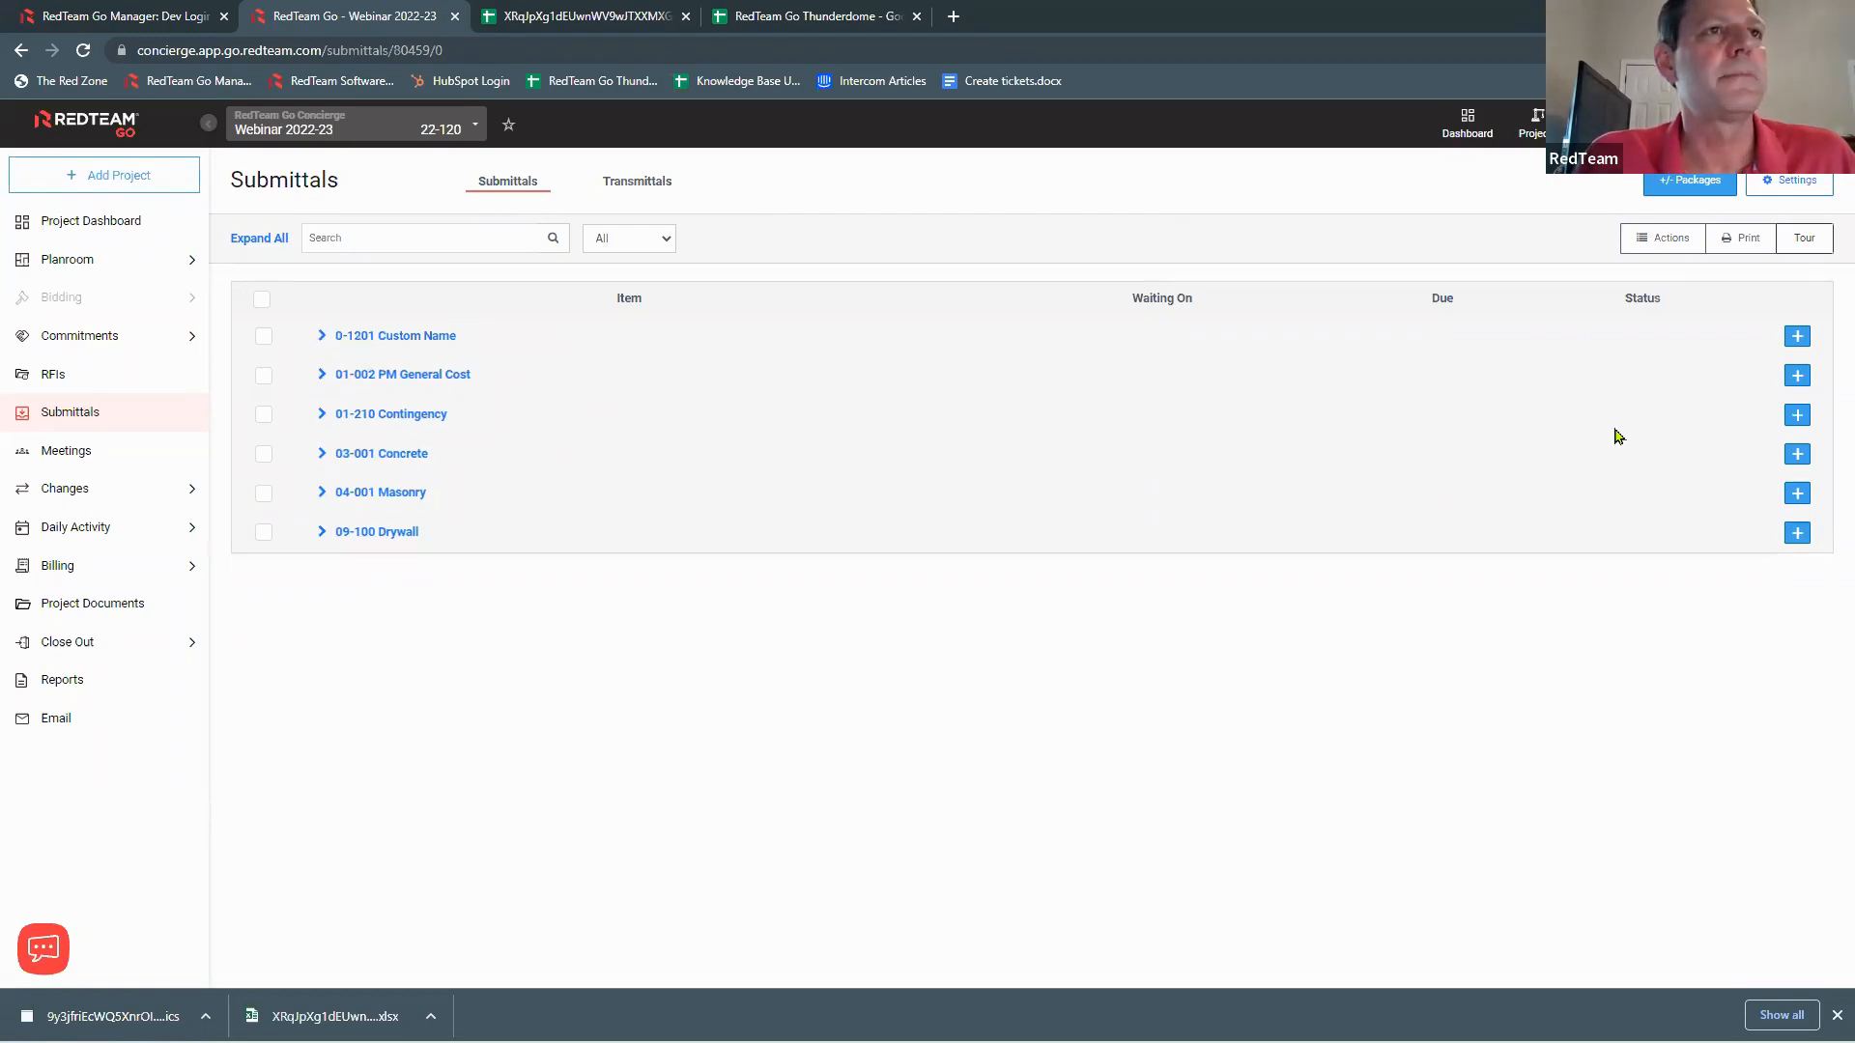
click(1678, 239)
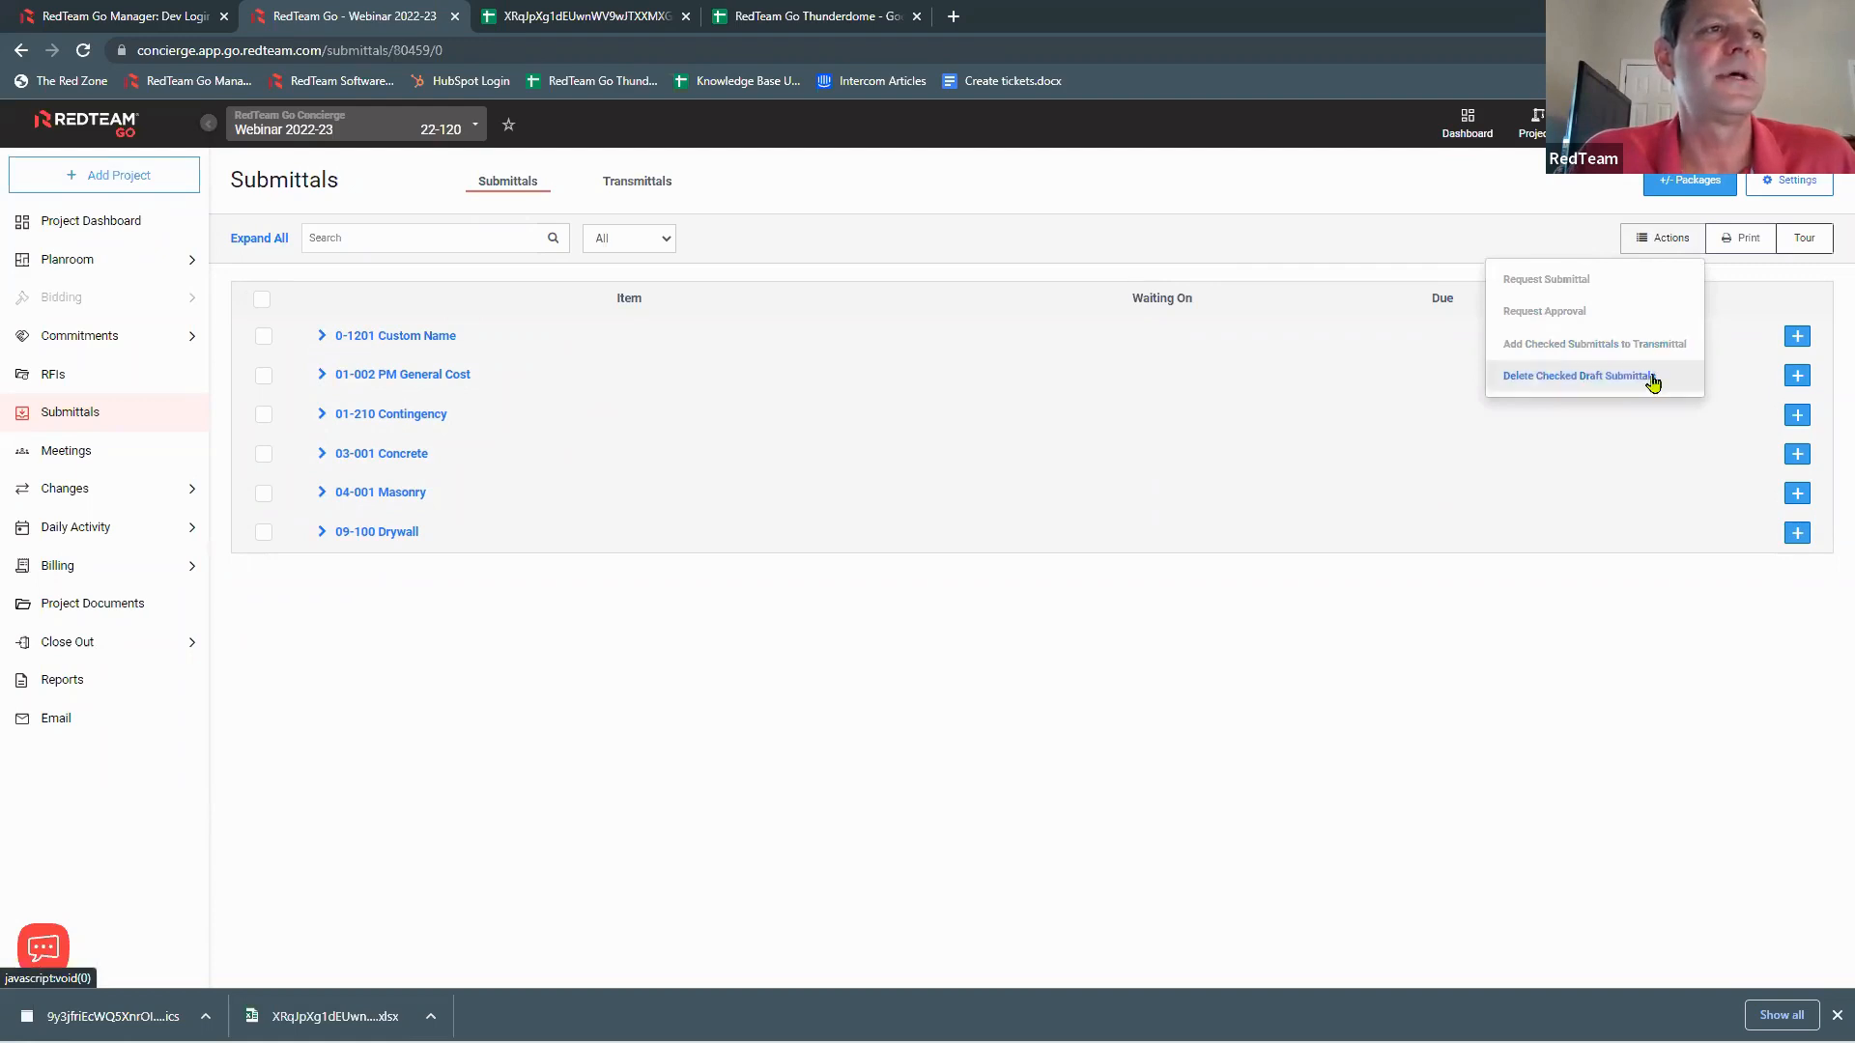
click(1760, 295)
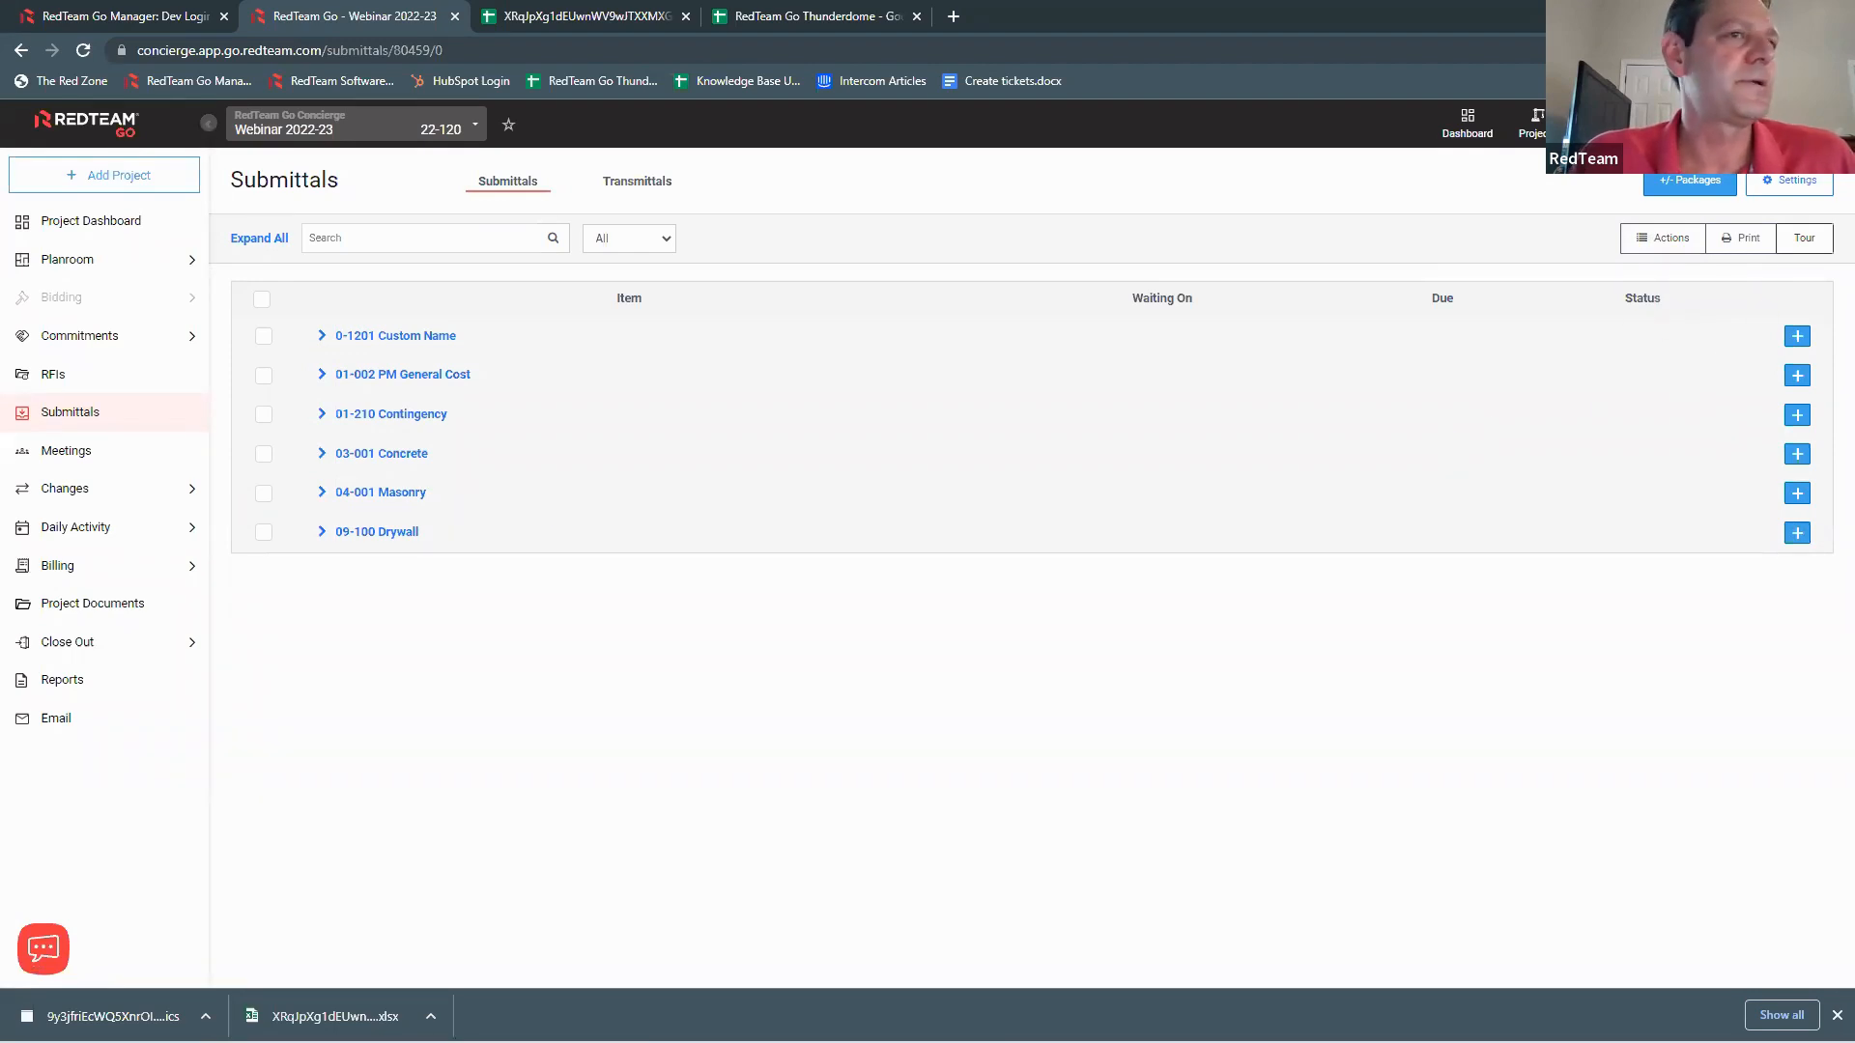
Step: Start a 04-001 Masonry submittal item titled "Masonry Specs" with type Product info and description "Need specs for Masonry item."
click(1797, 494)
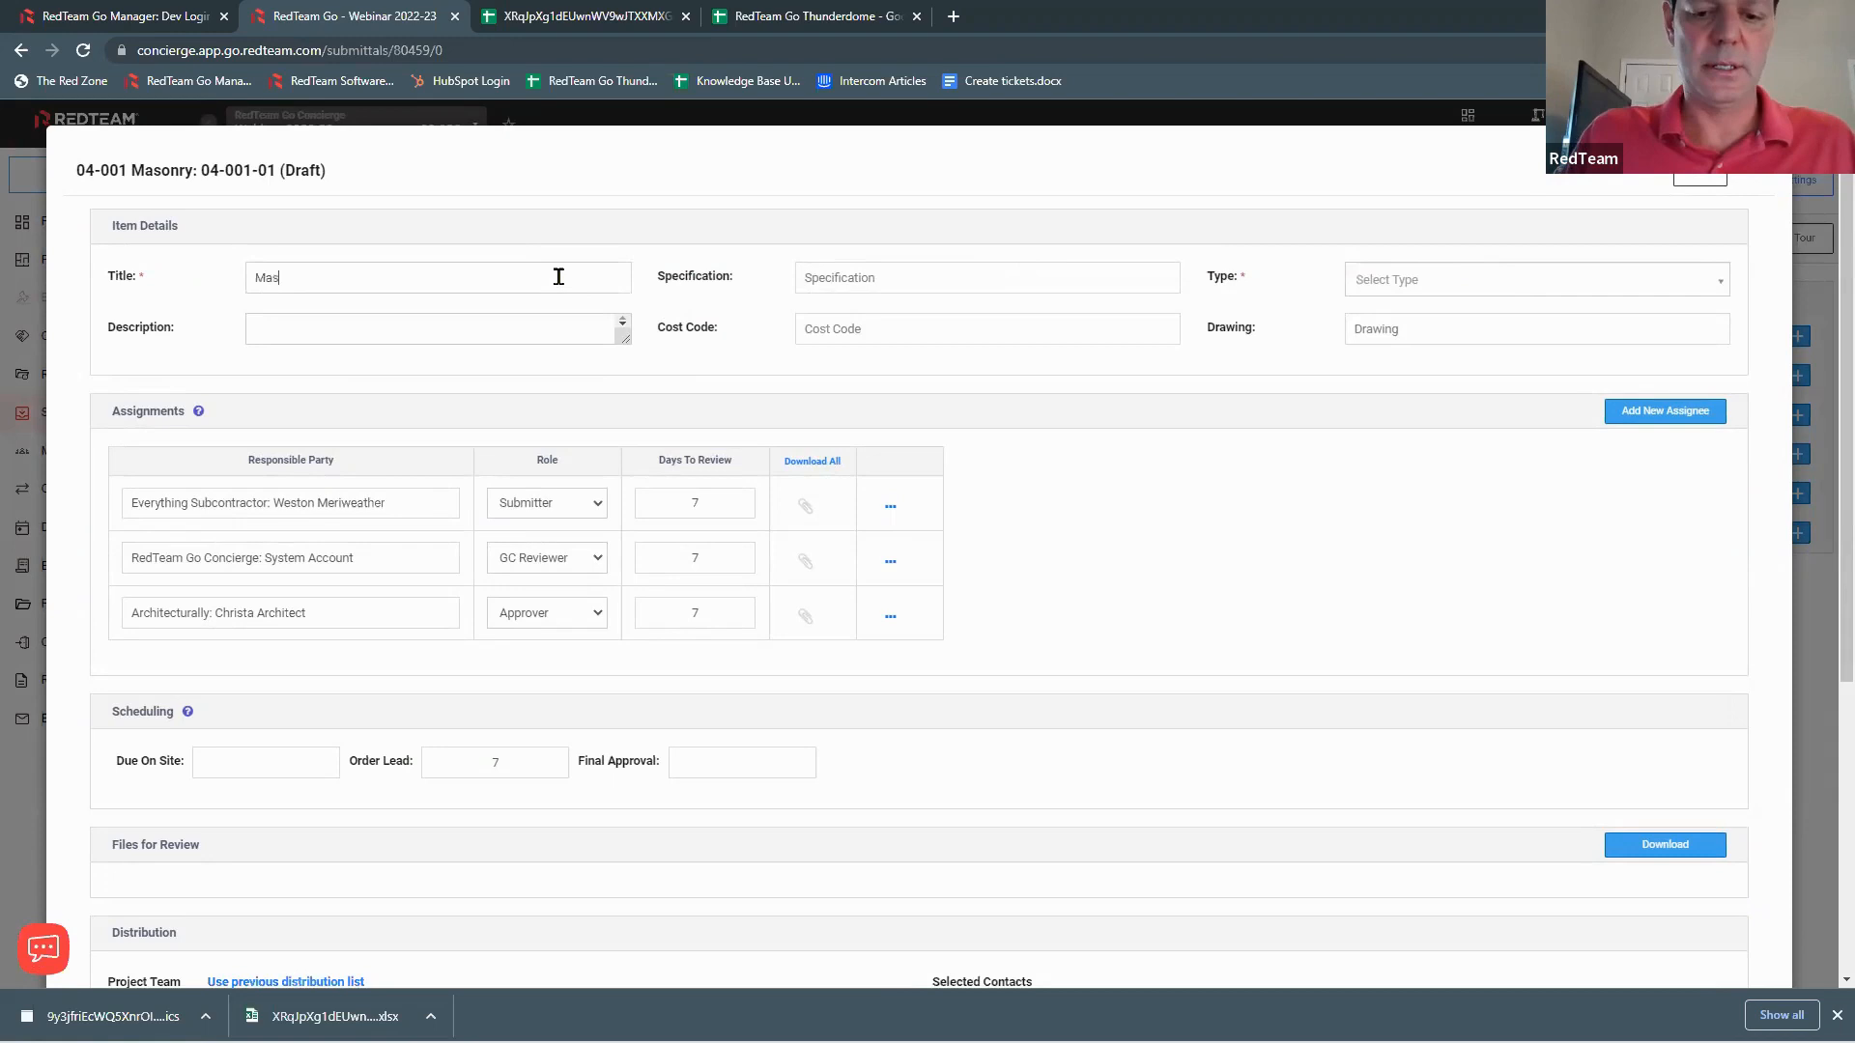
text(ry Specs)
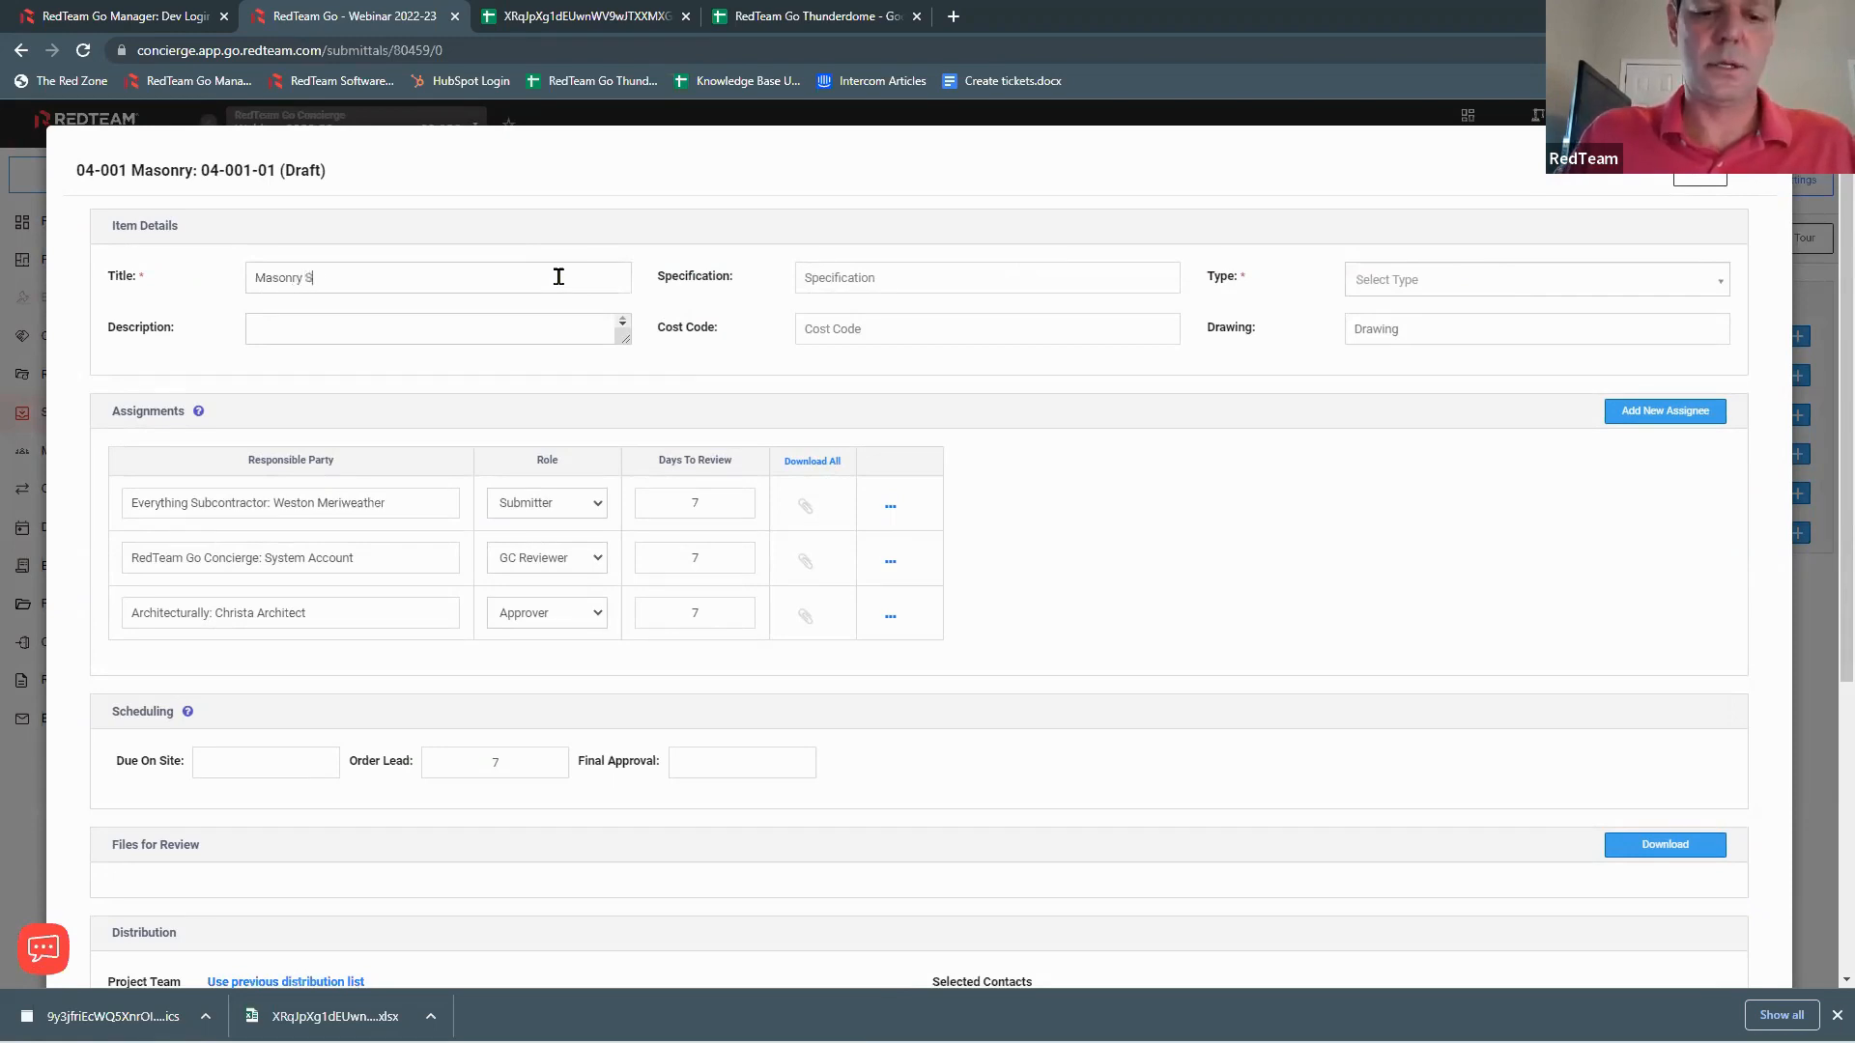
click(957, 277)
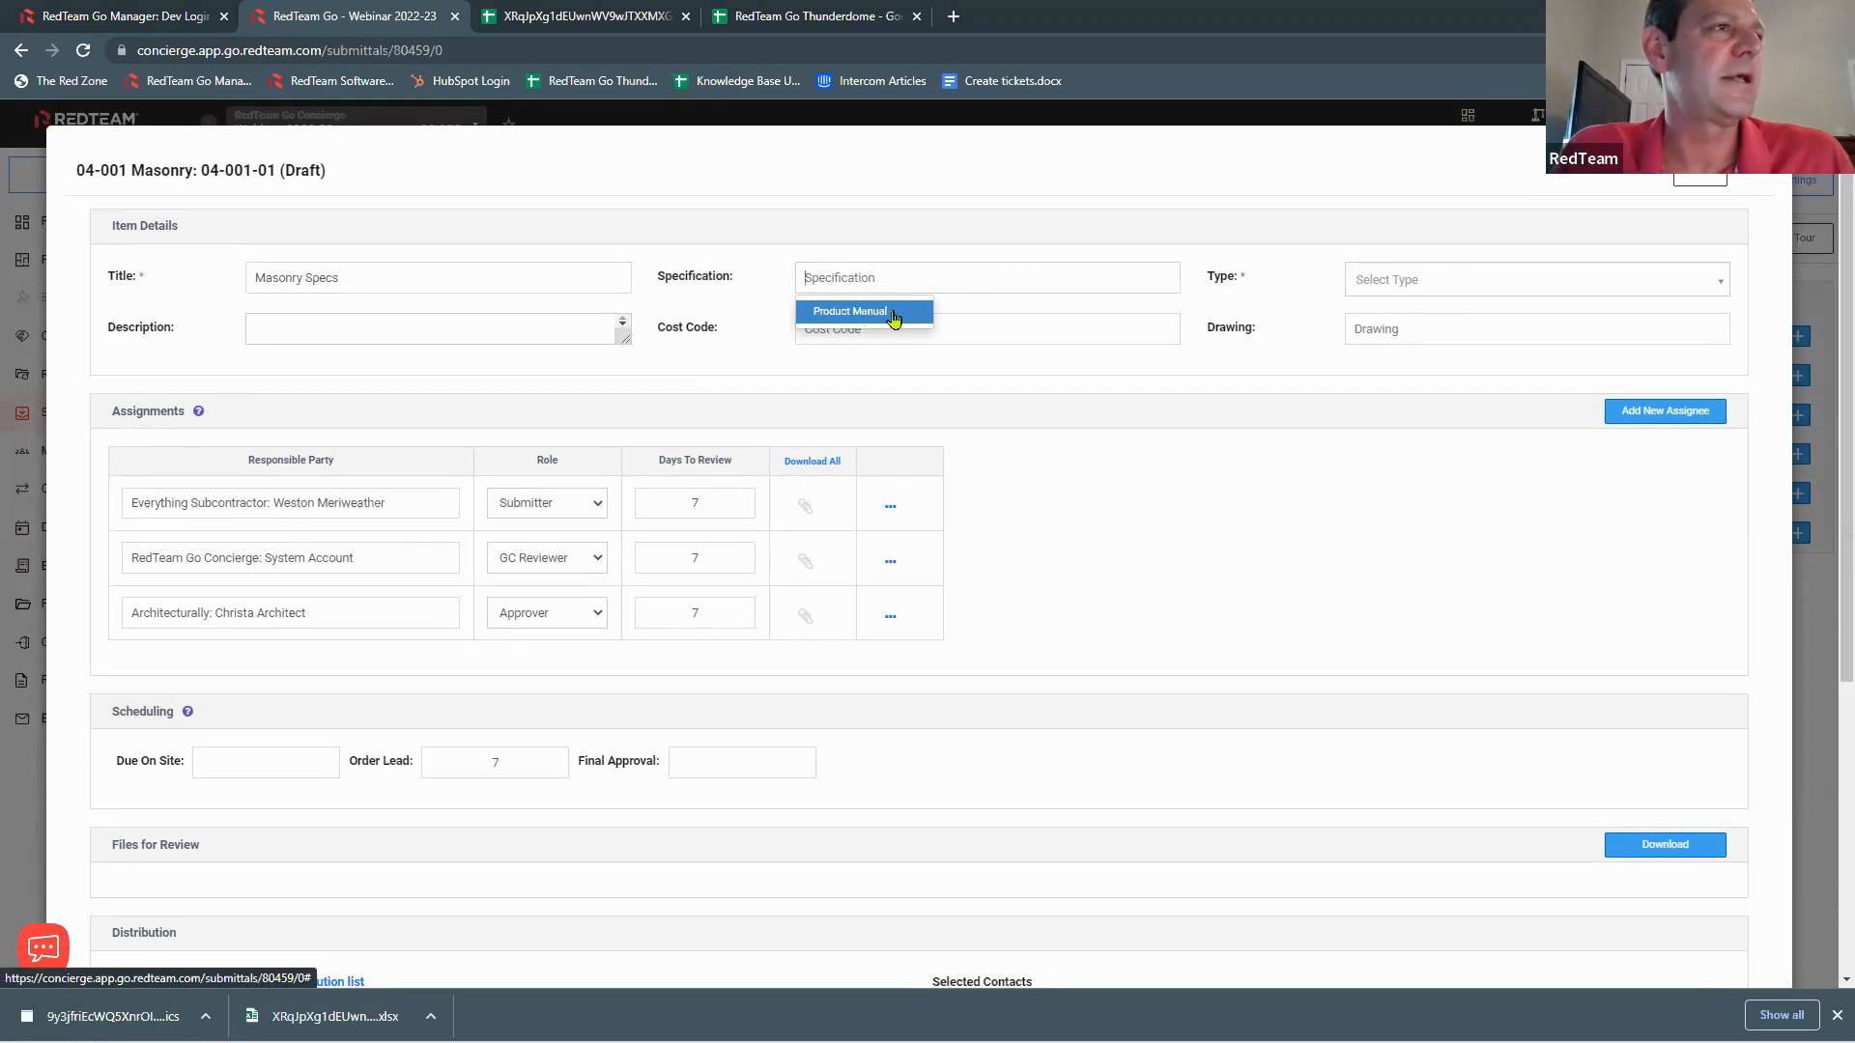
click(1546, 287)
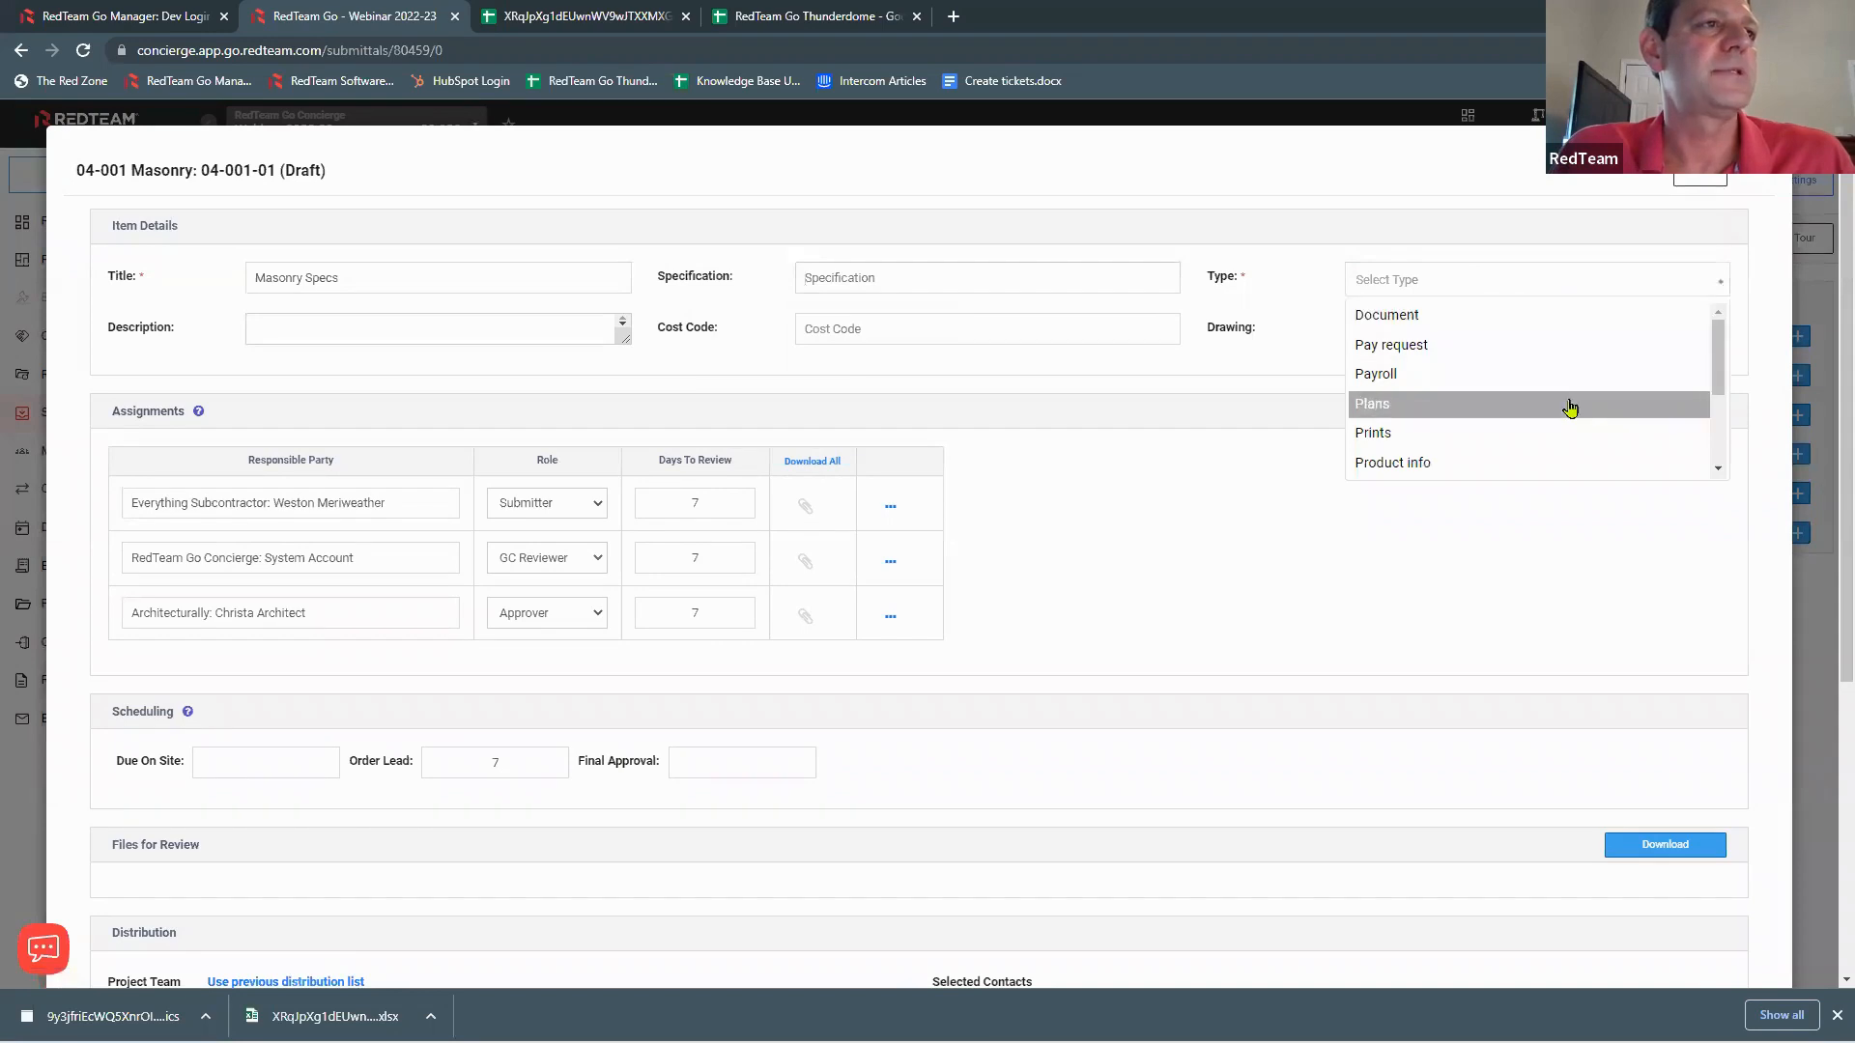
scroll(1570, 406, down, 3)
scroll(1567, 406, up, 2)
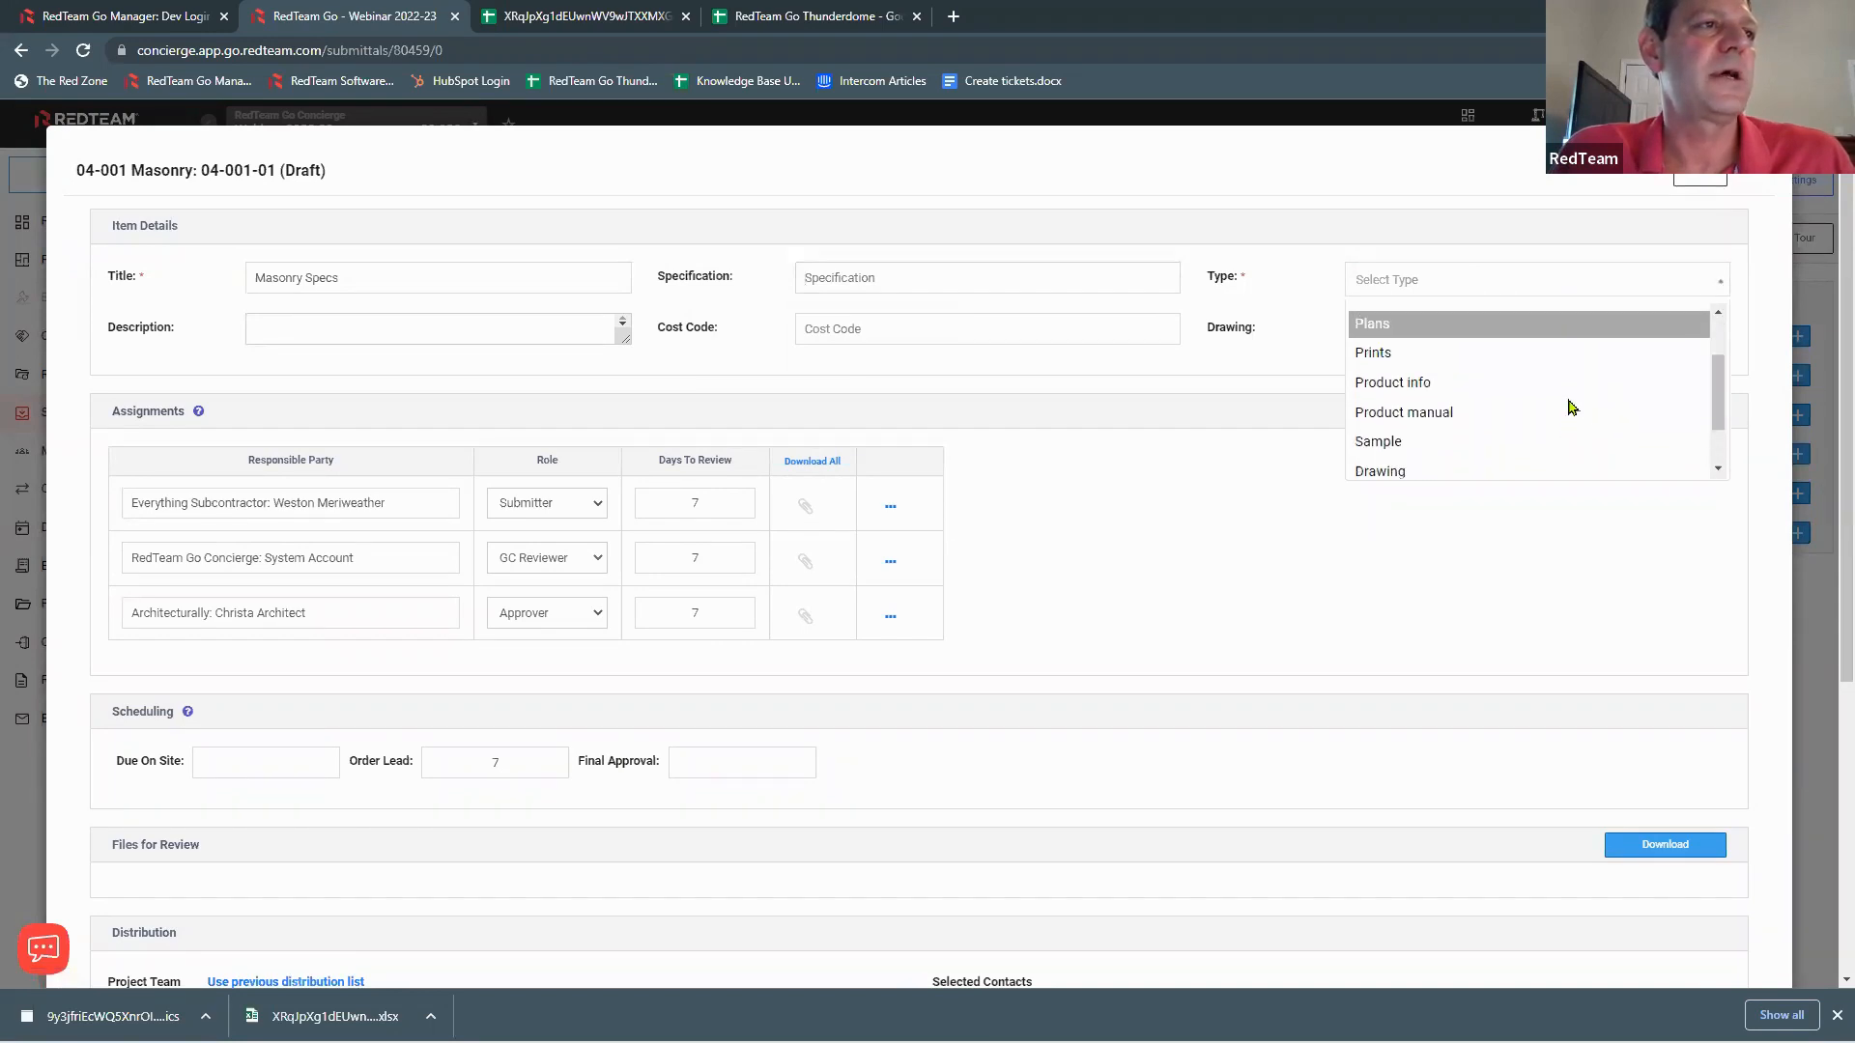
click(1448, 391)
click(539, 332)
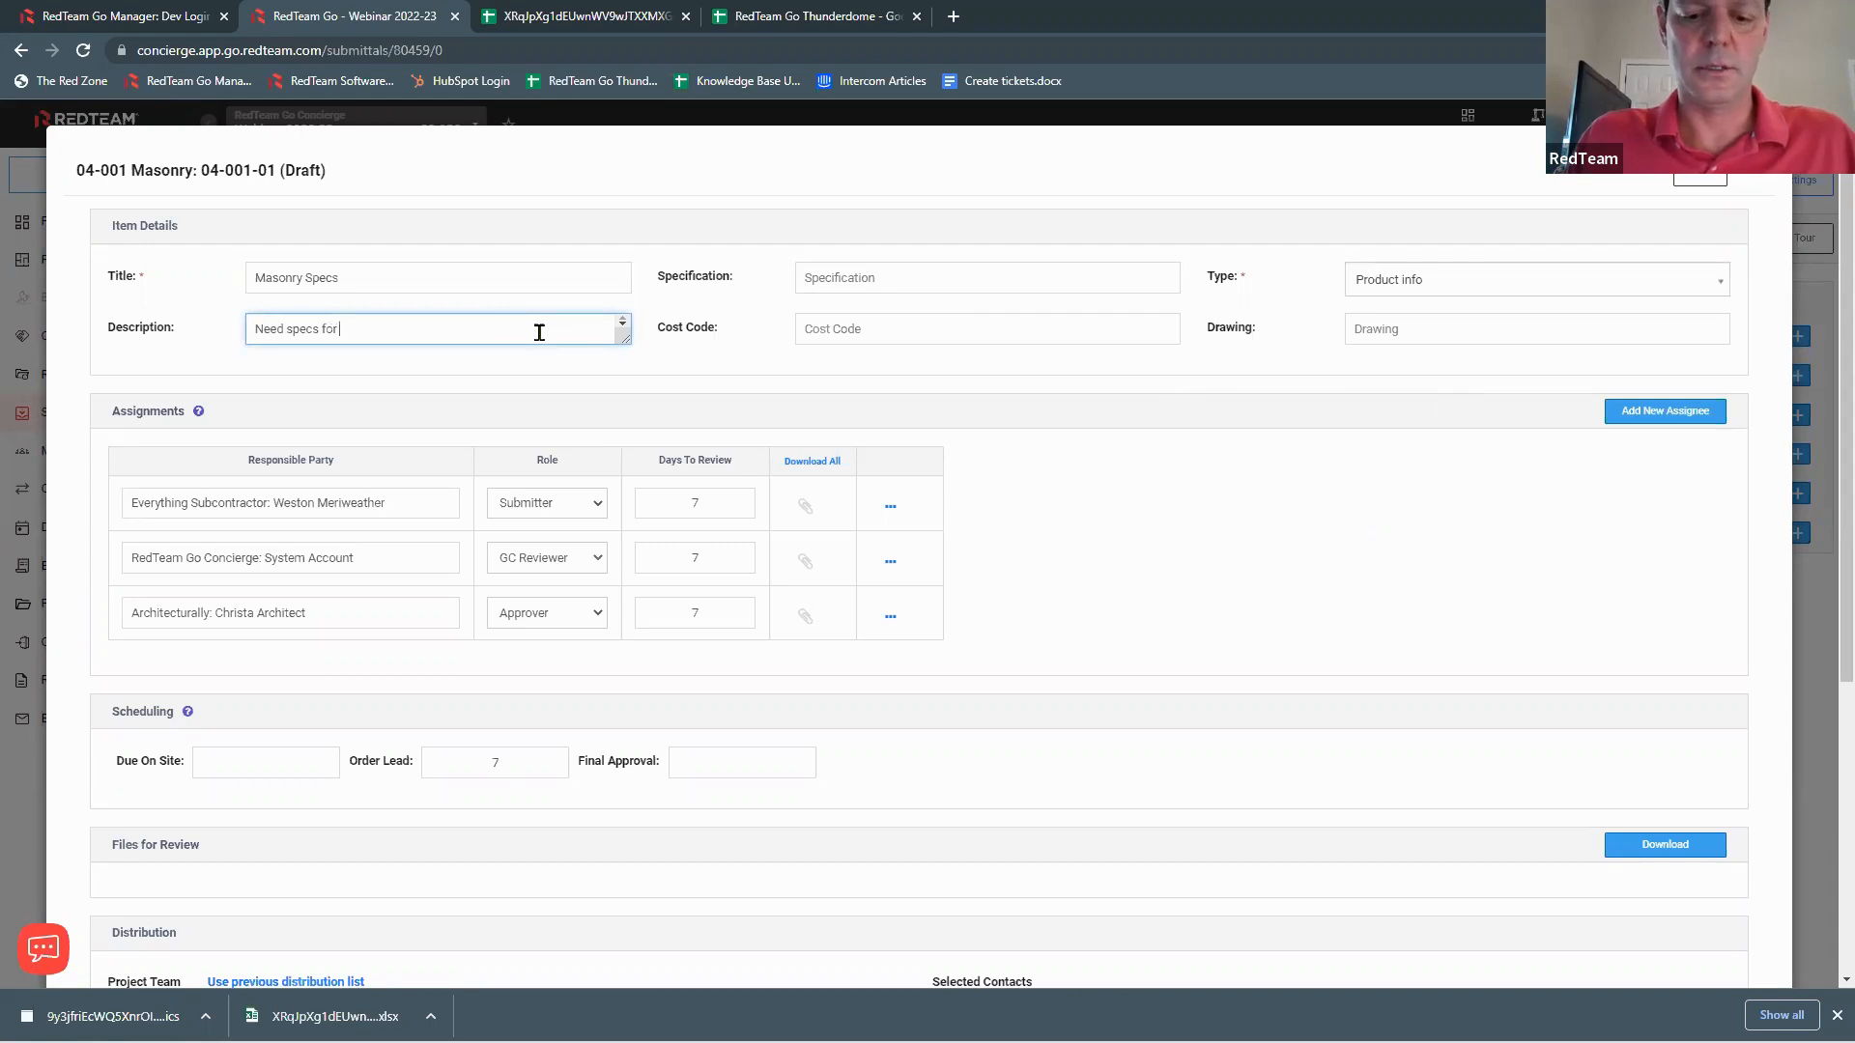
text(Need specs for Masonry item.)
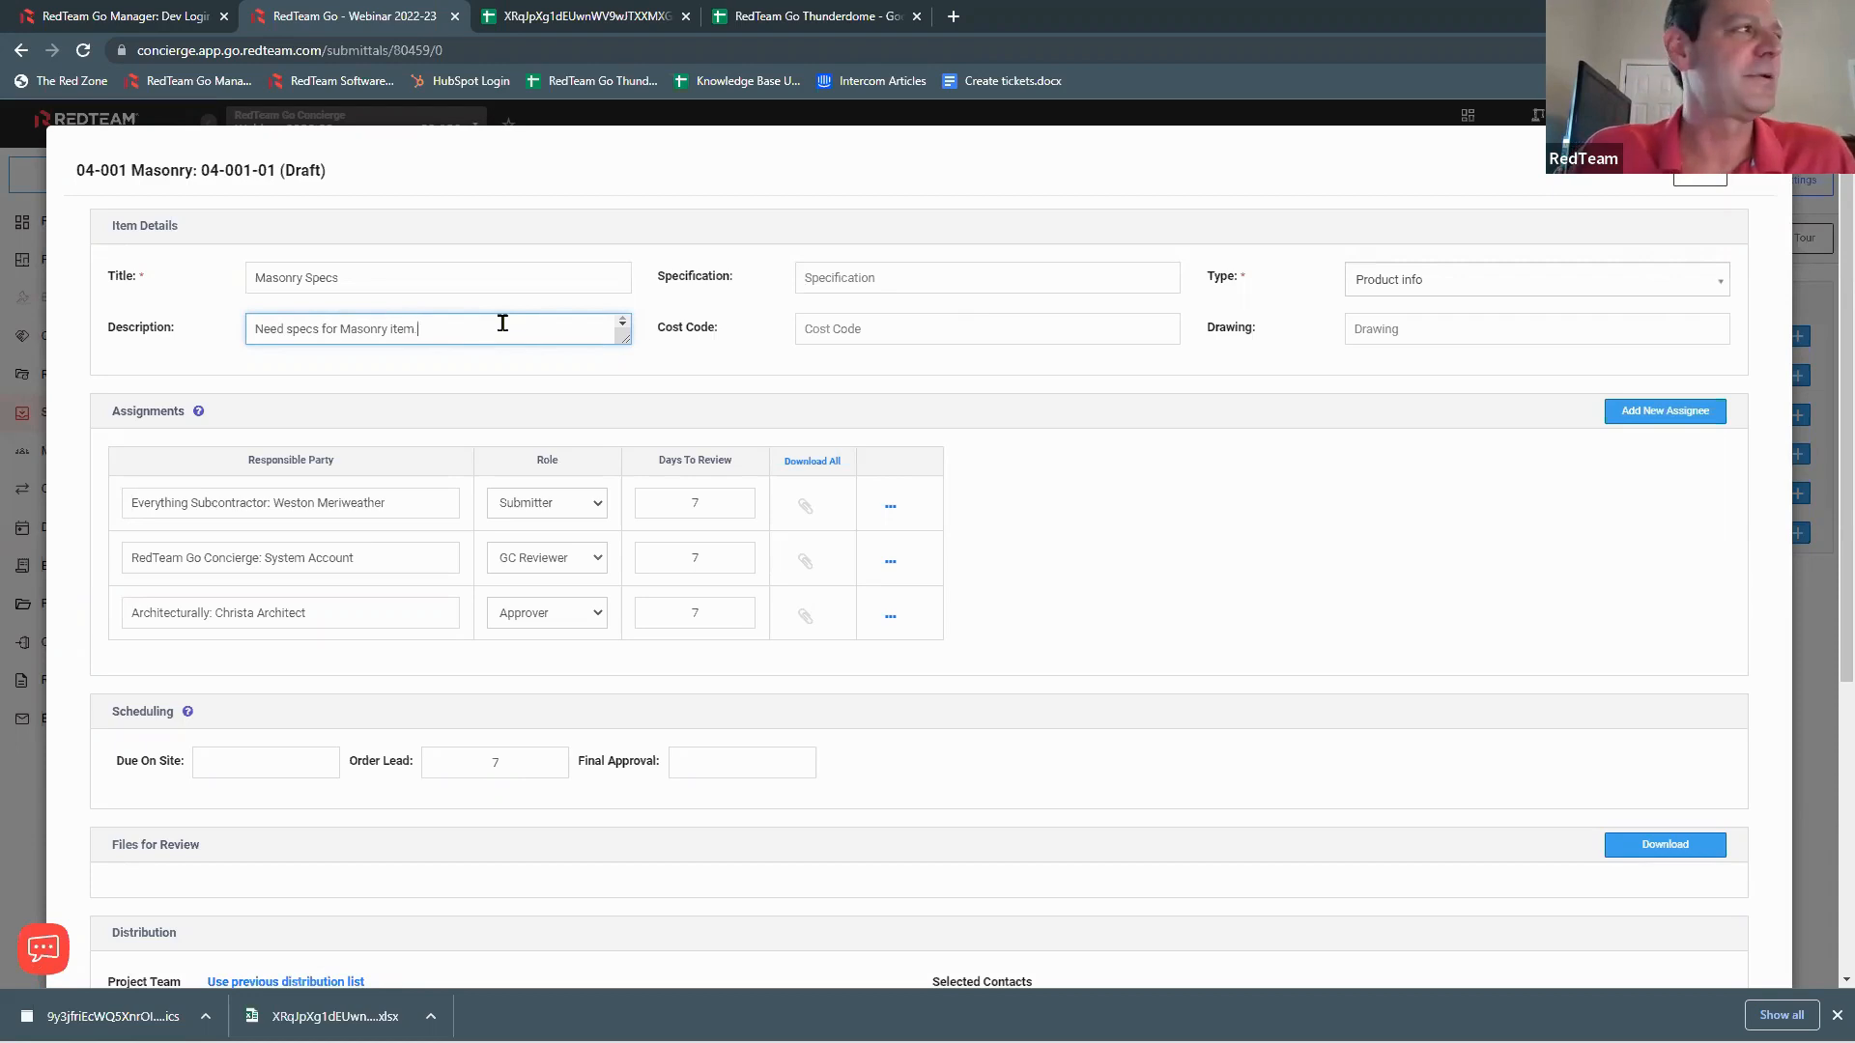
Step: Try to set the item's cost code to 04-001.S: Masonry and look through the selectable drawings without choosing one
click(975, 320)
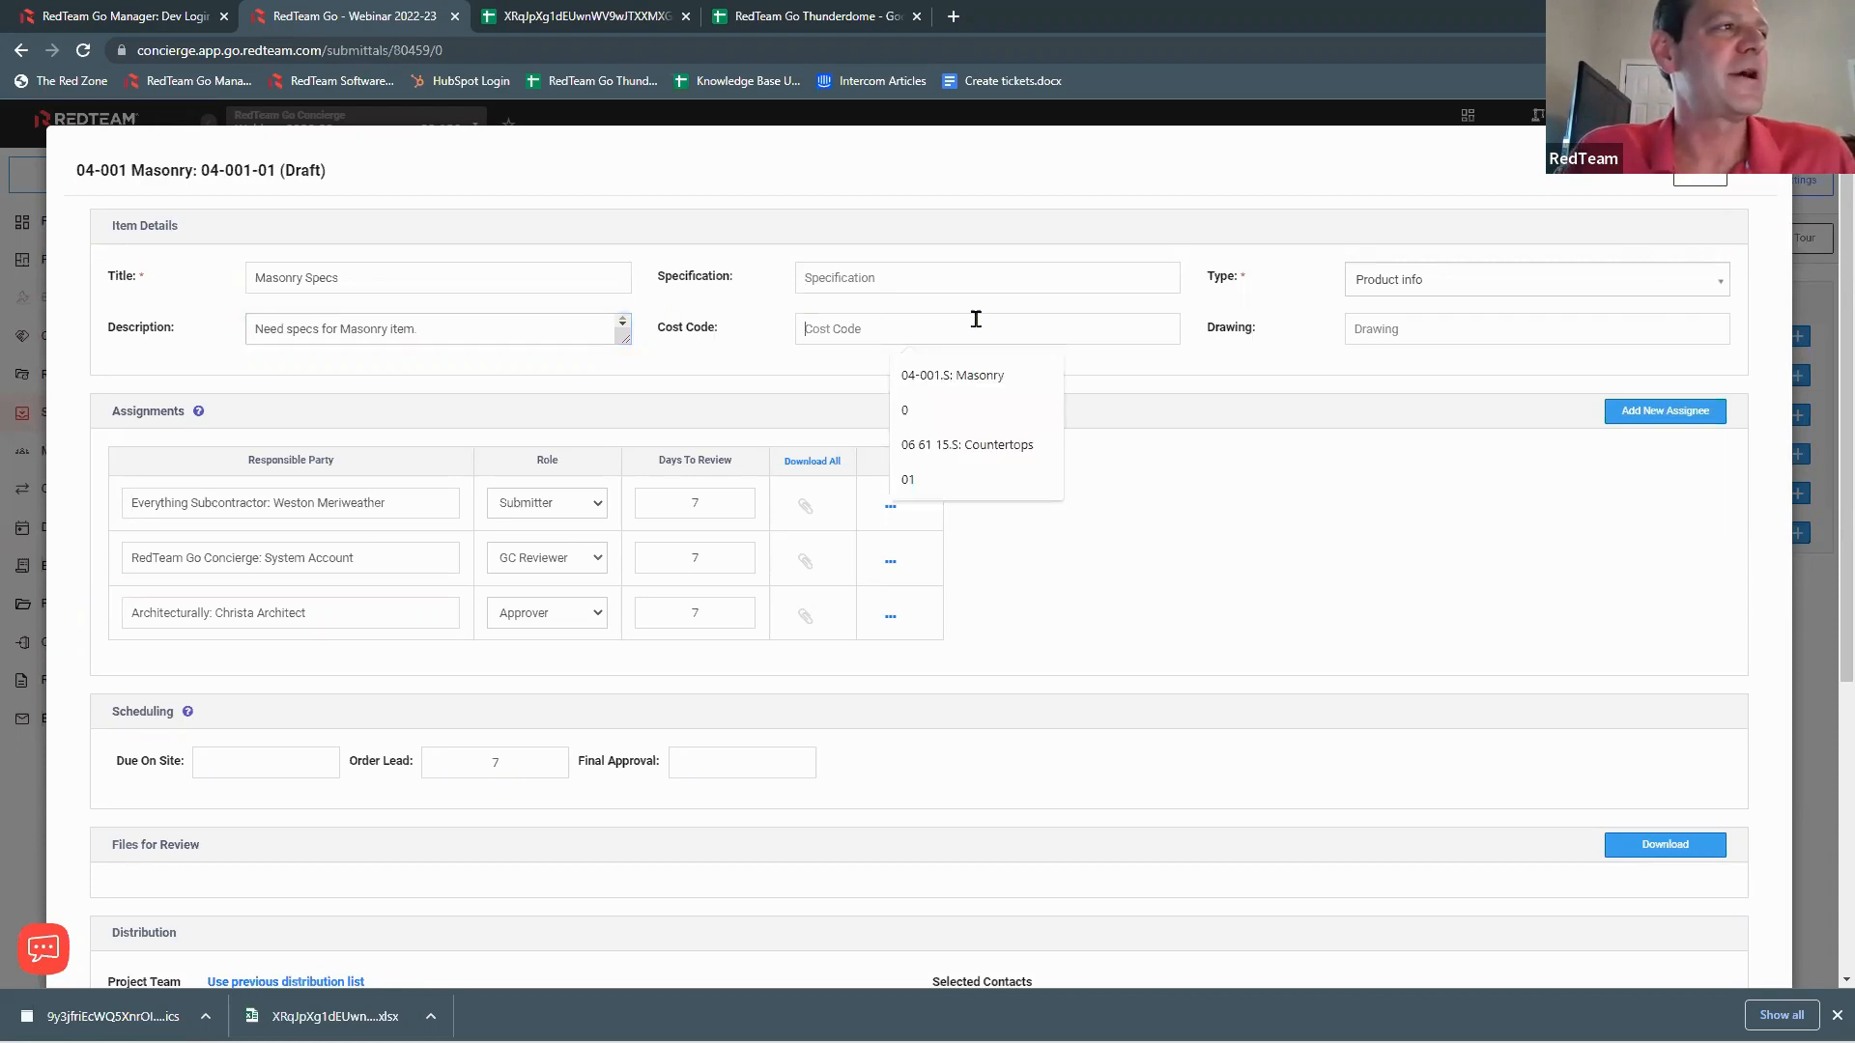
click(1000, 387)
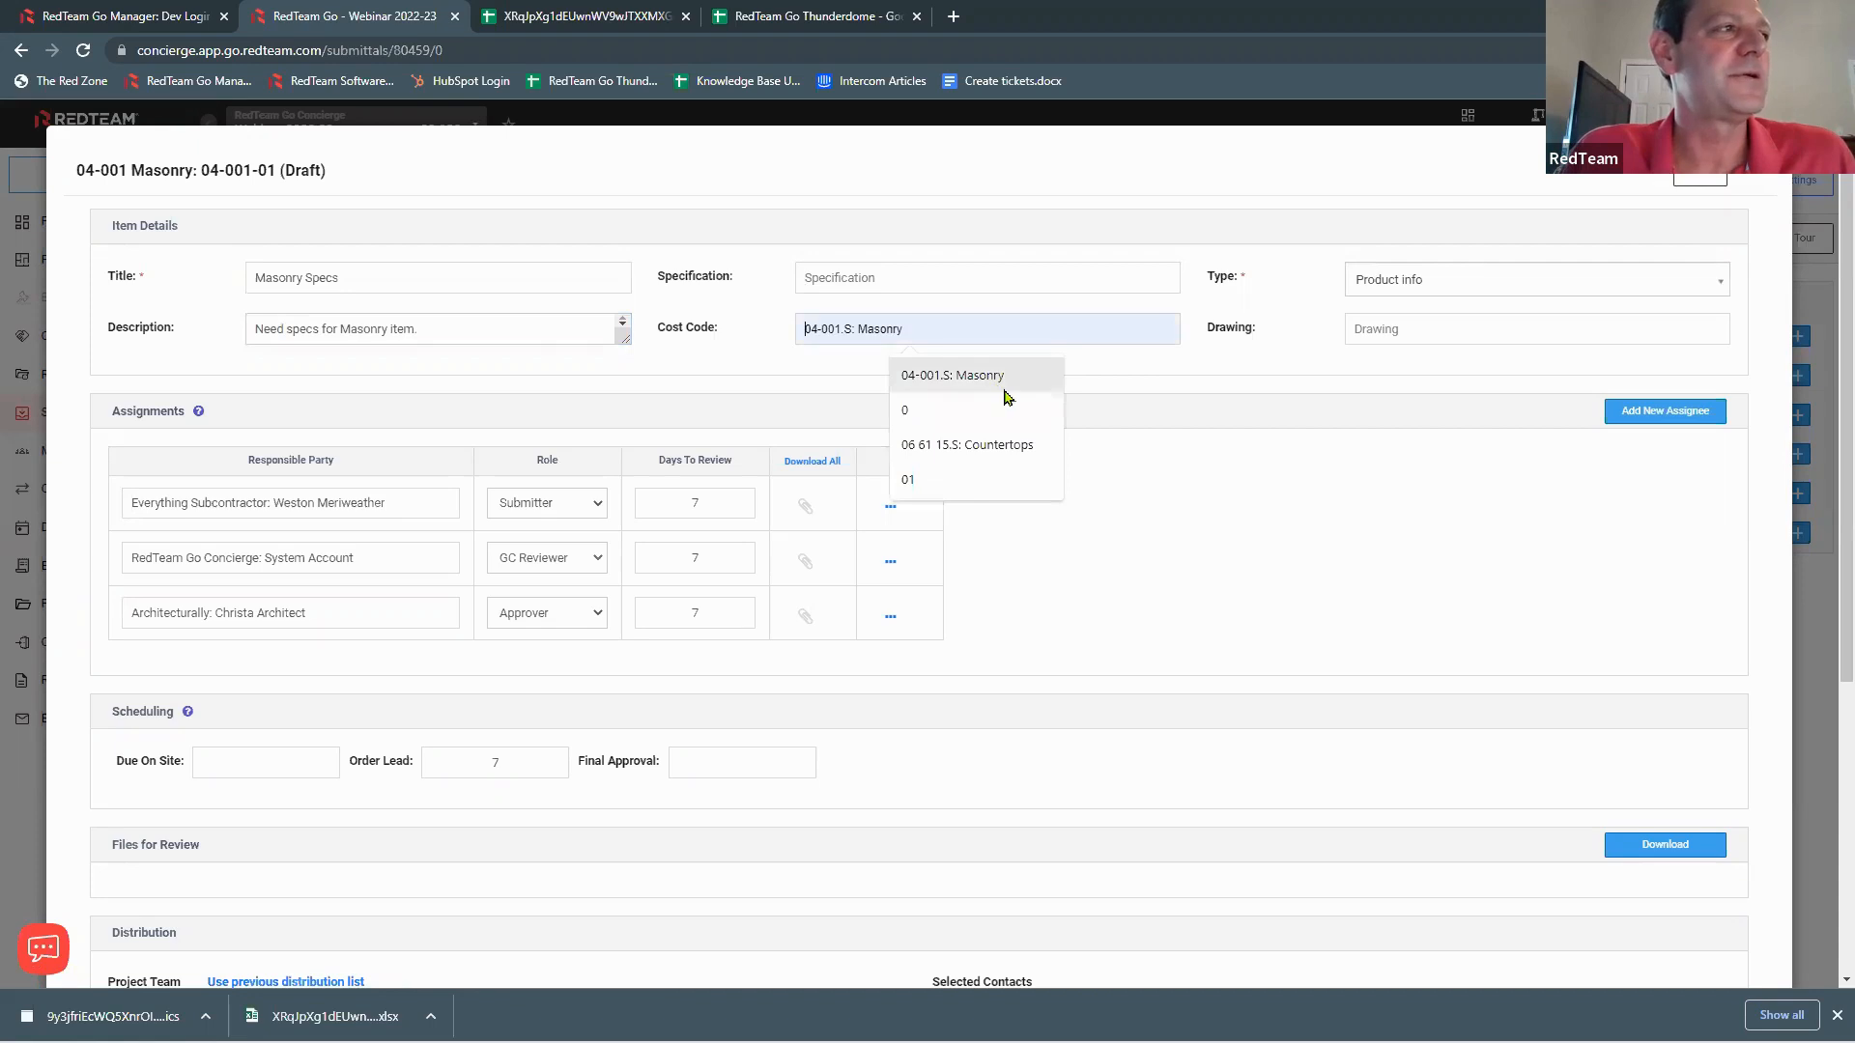
click(1492, 327)
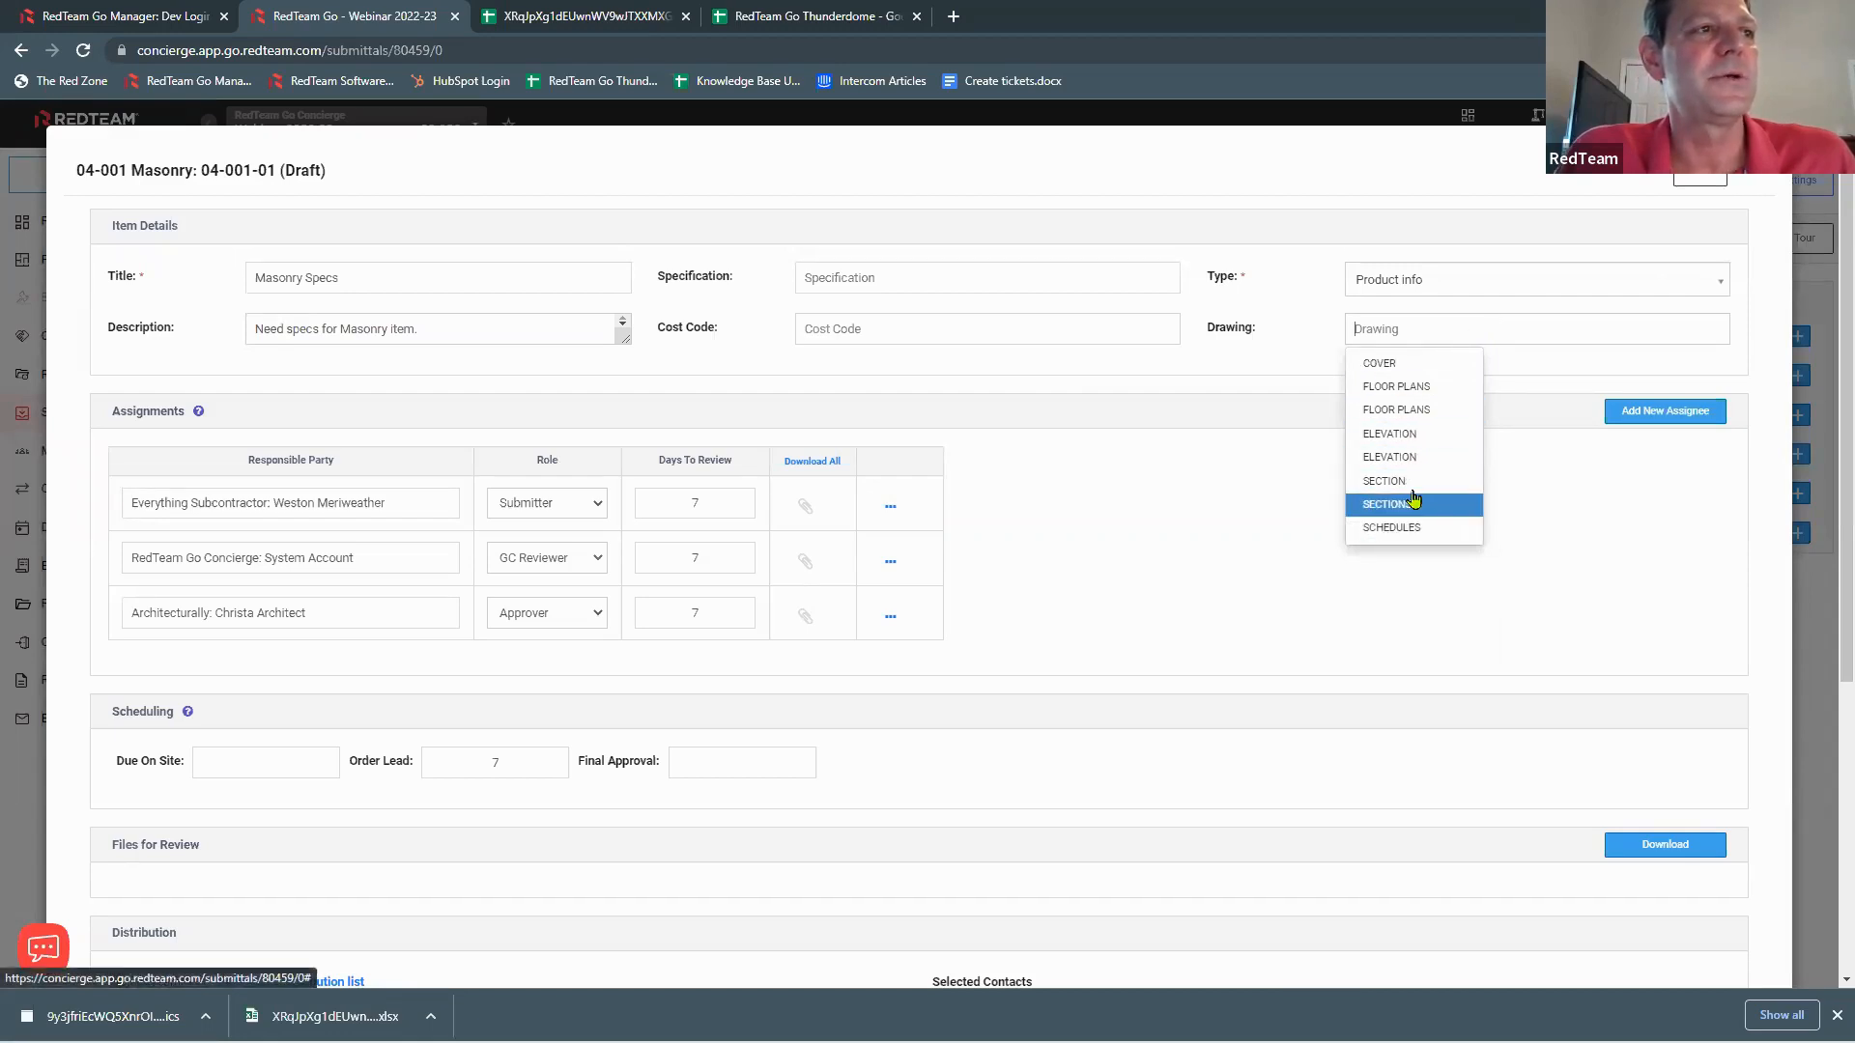
click(1245, 458)
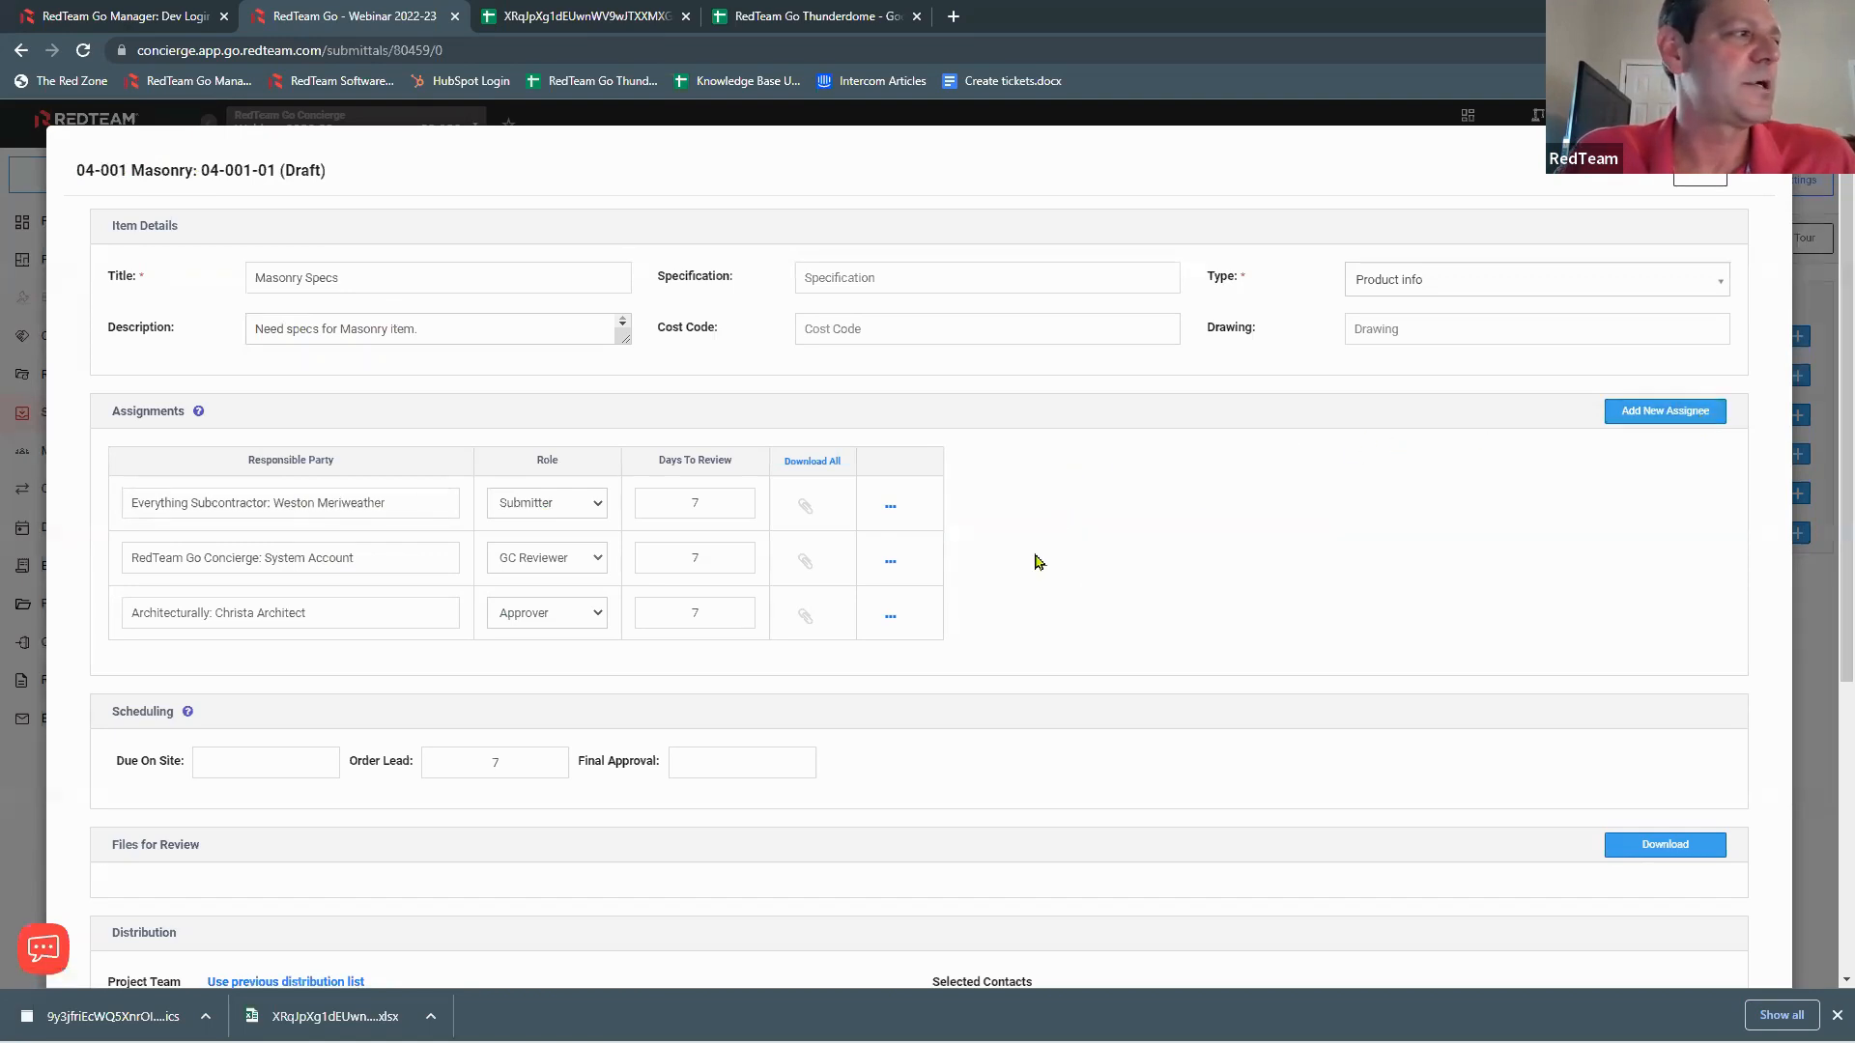
click(889, 618)
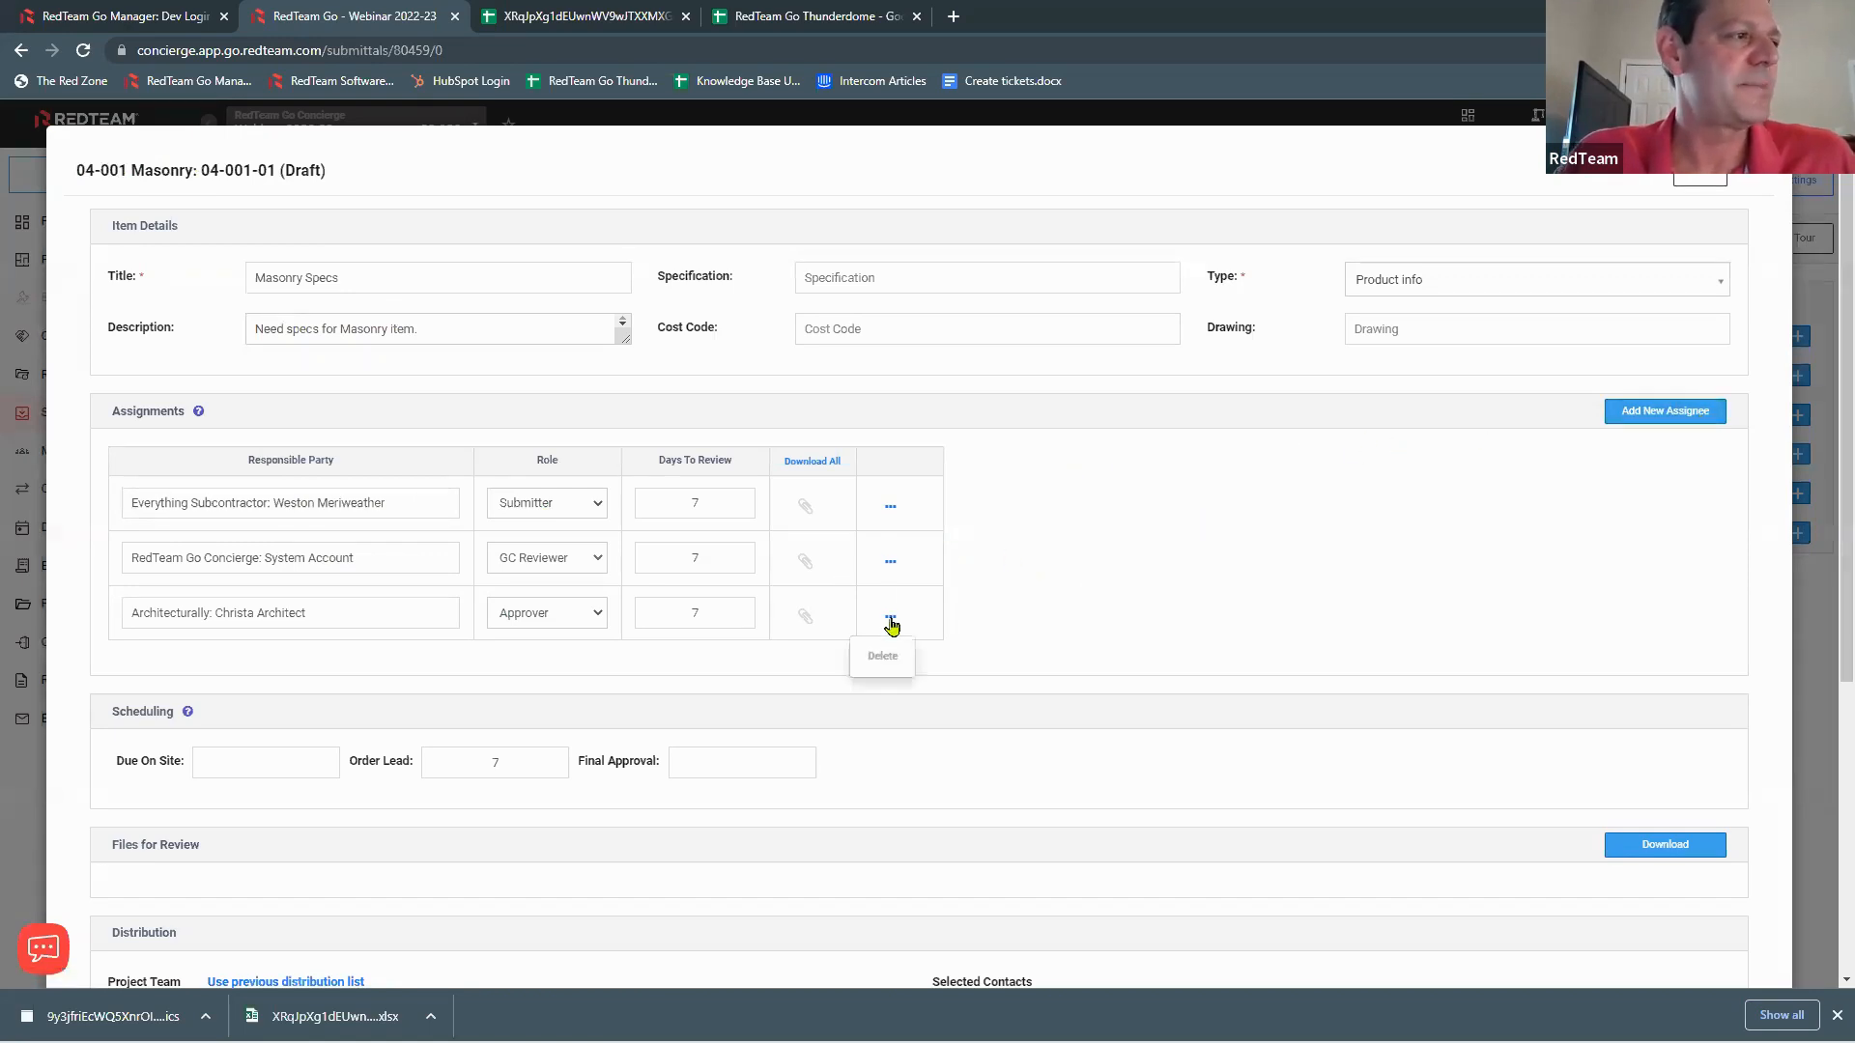
click(1005, 618)
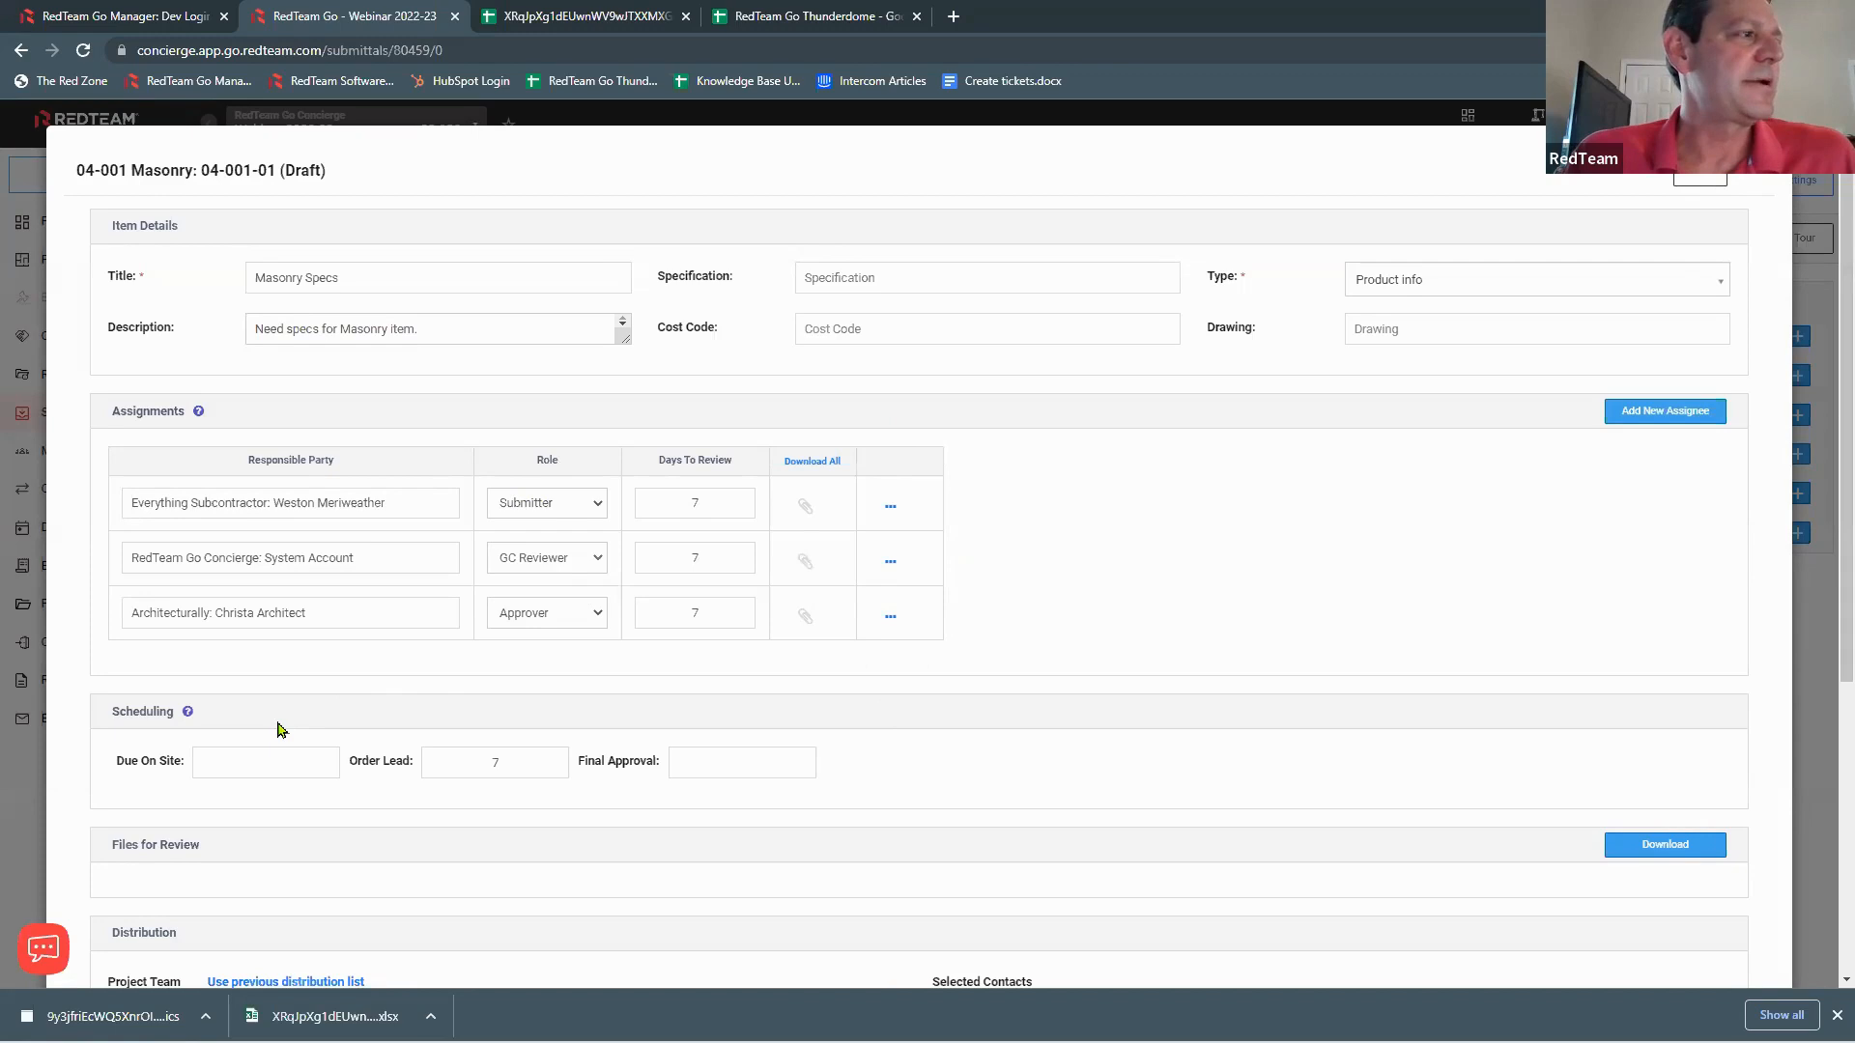
Step: Set the Due On Site date of the masonry submittal item to 03/24/2023
scroll(285, 730, down, 2)
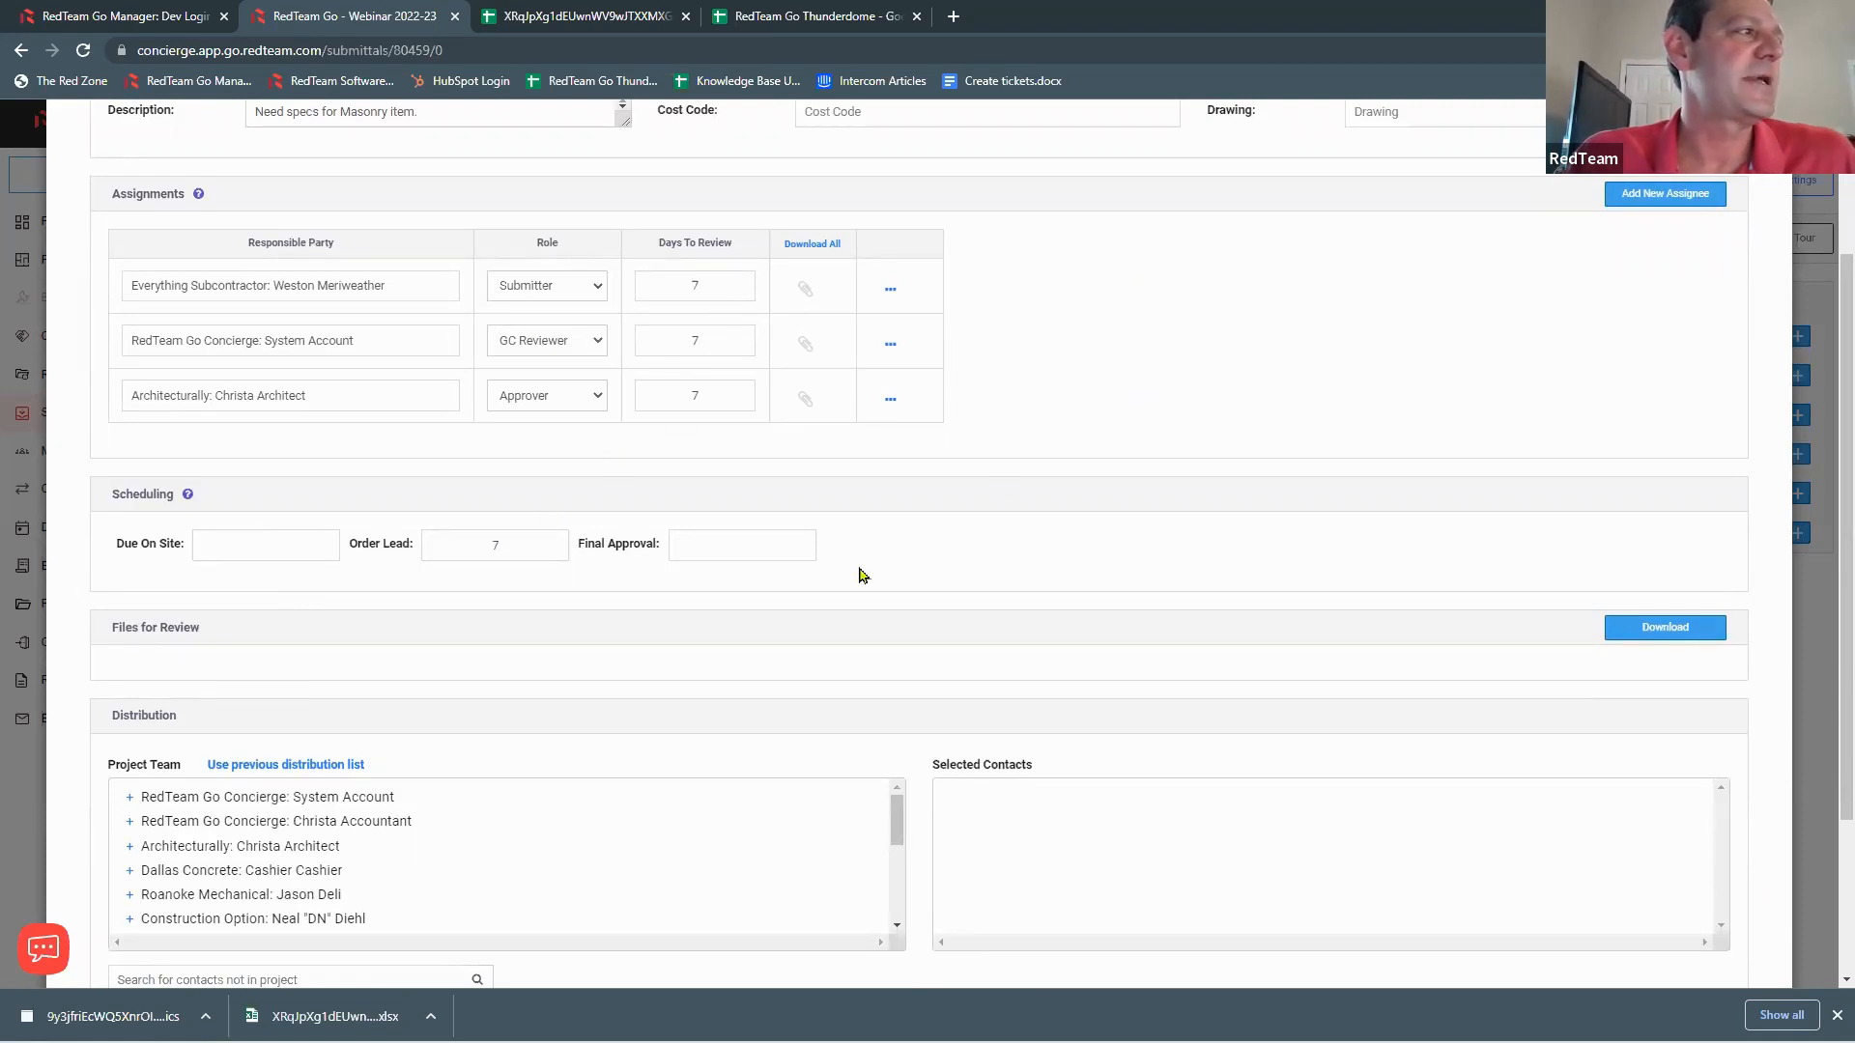
click(253, 545)
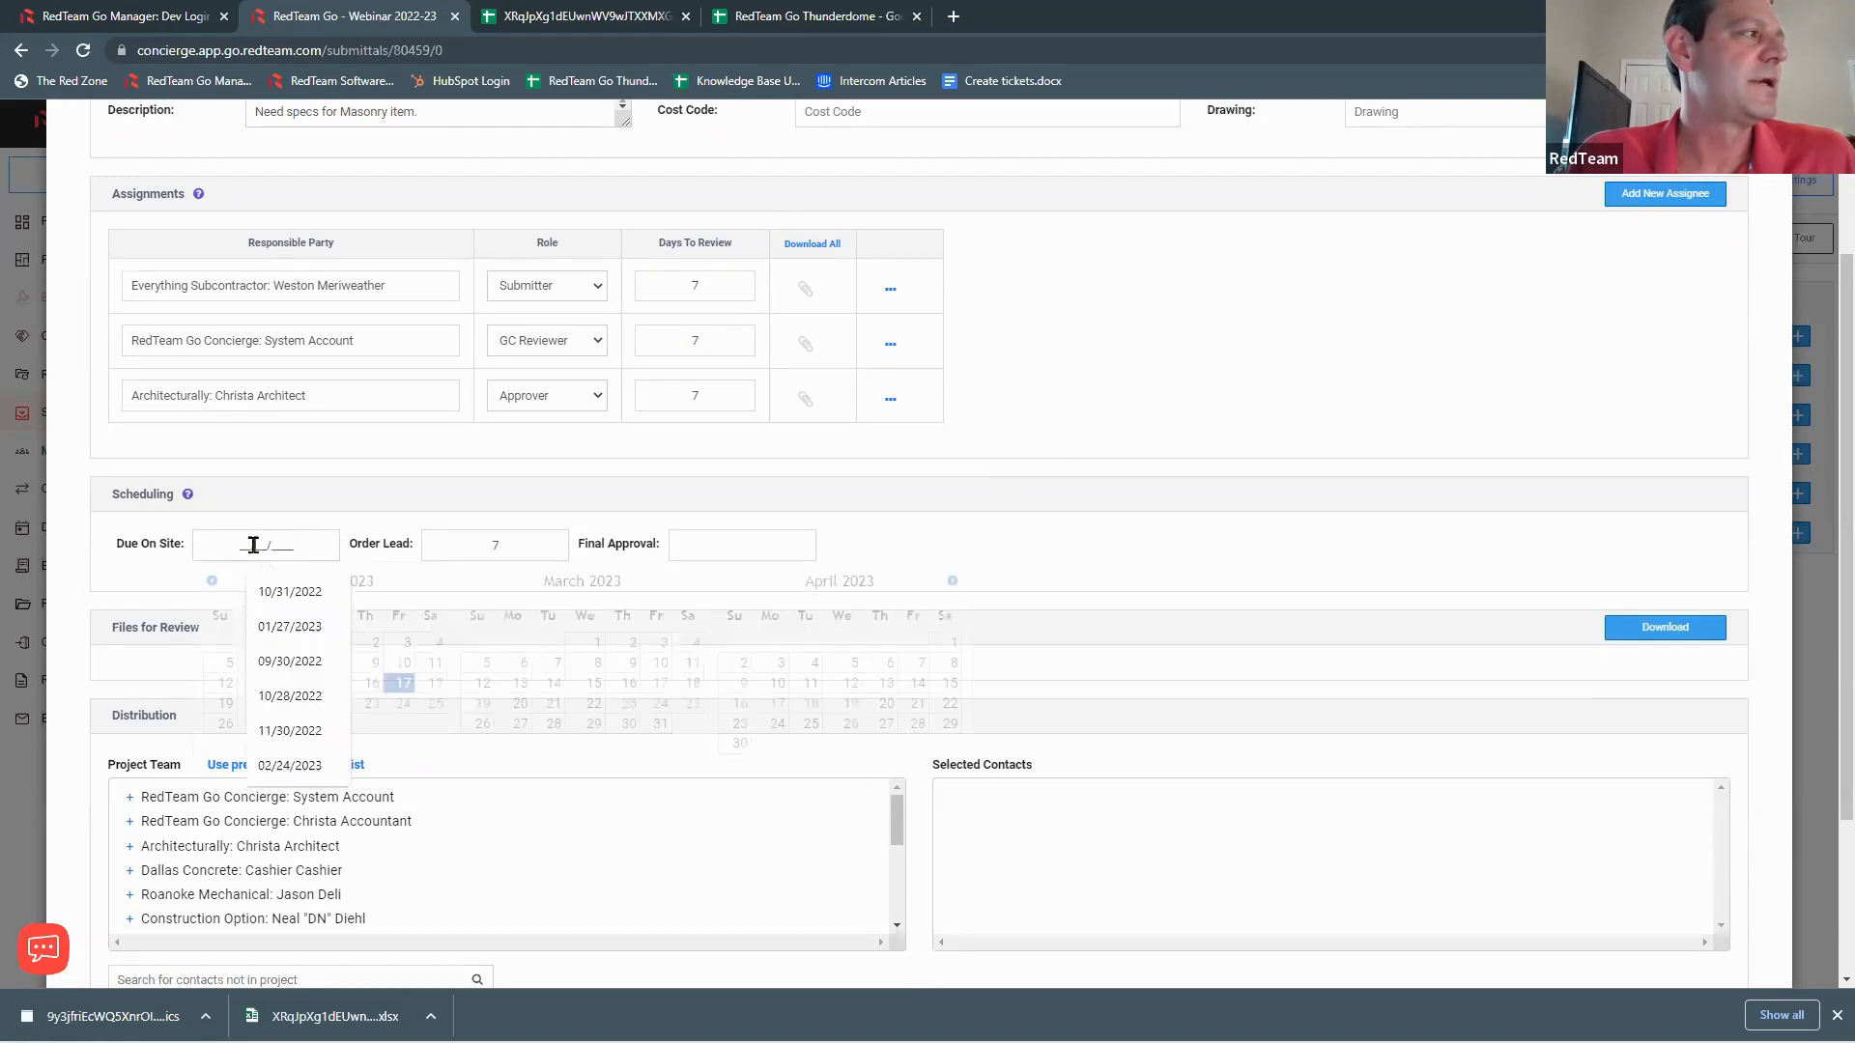
click(661, 707)
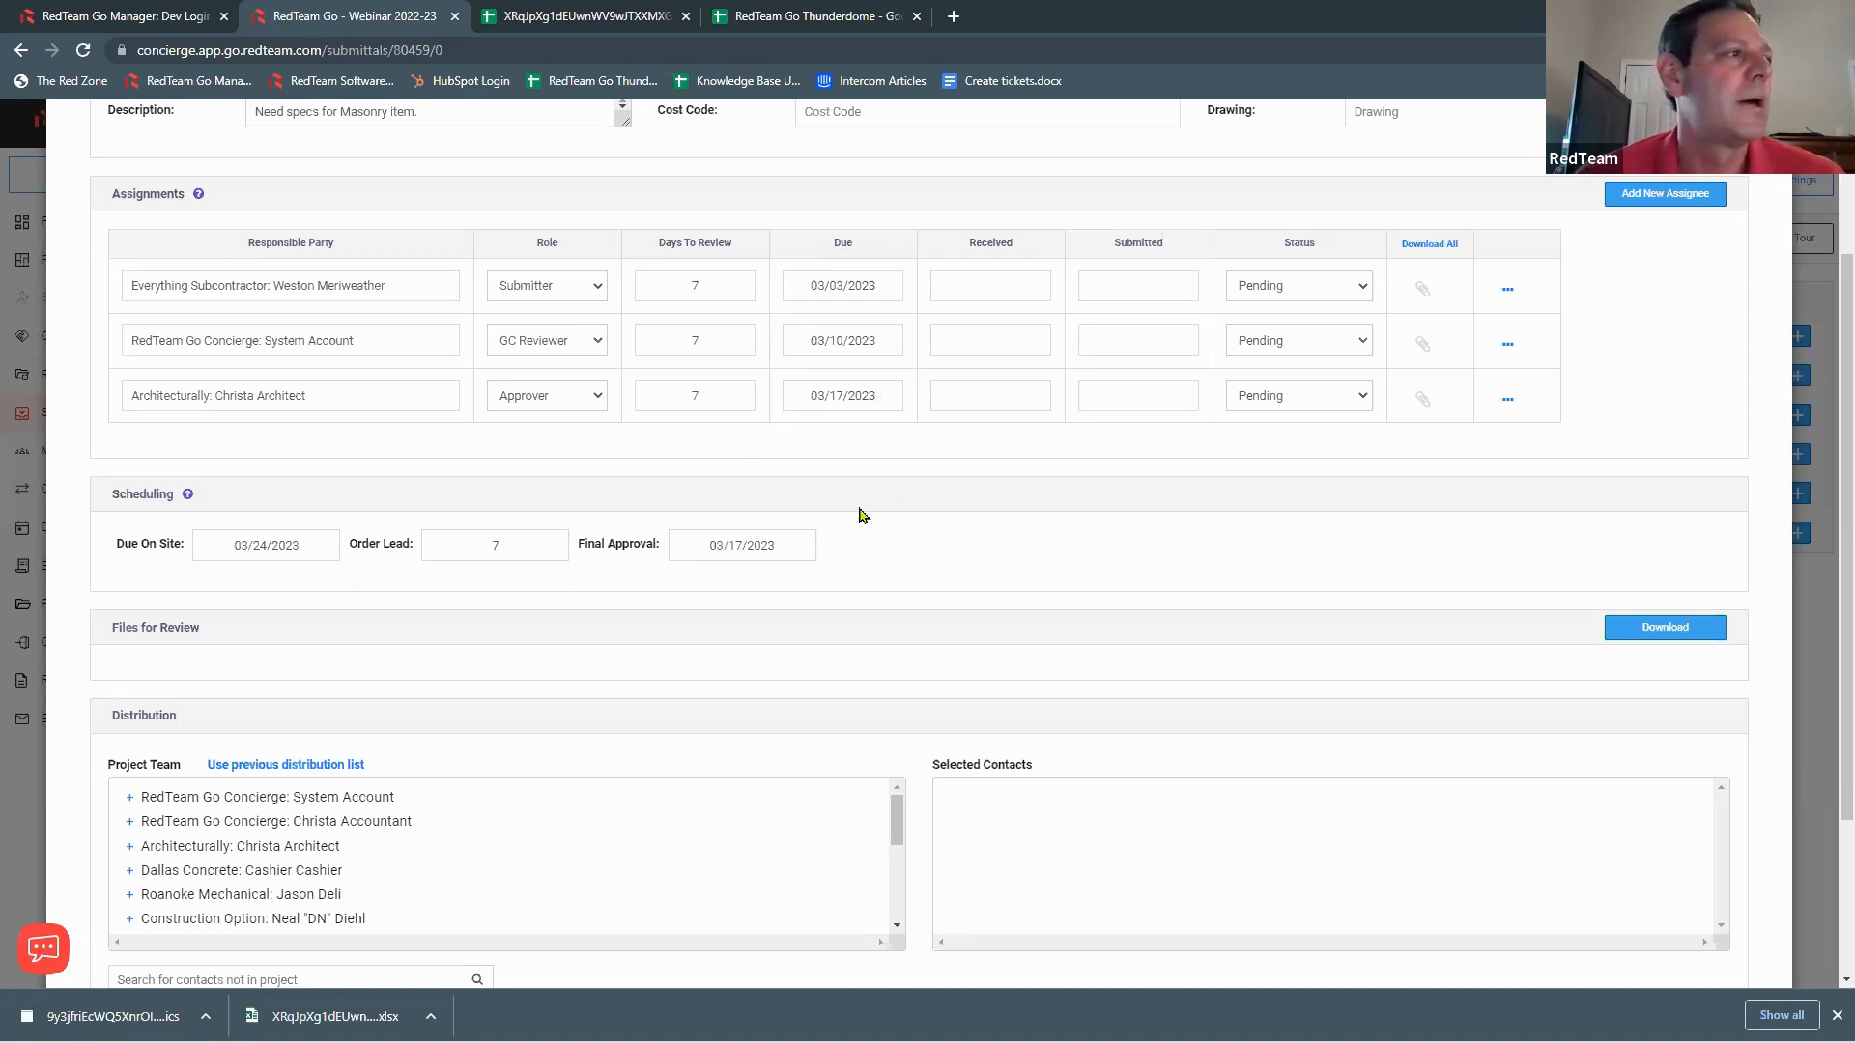
scroll(1060, 549, down, 3)
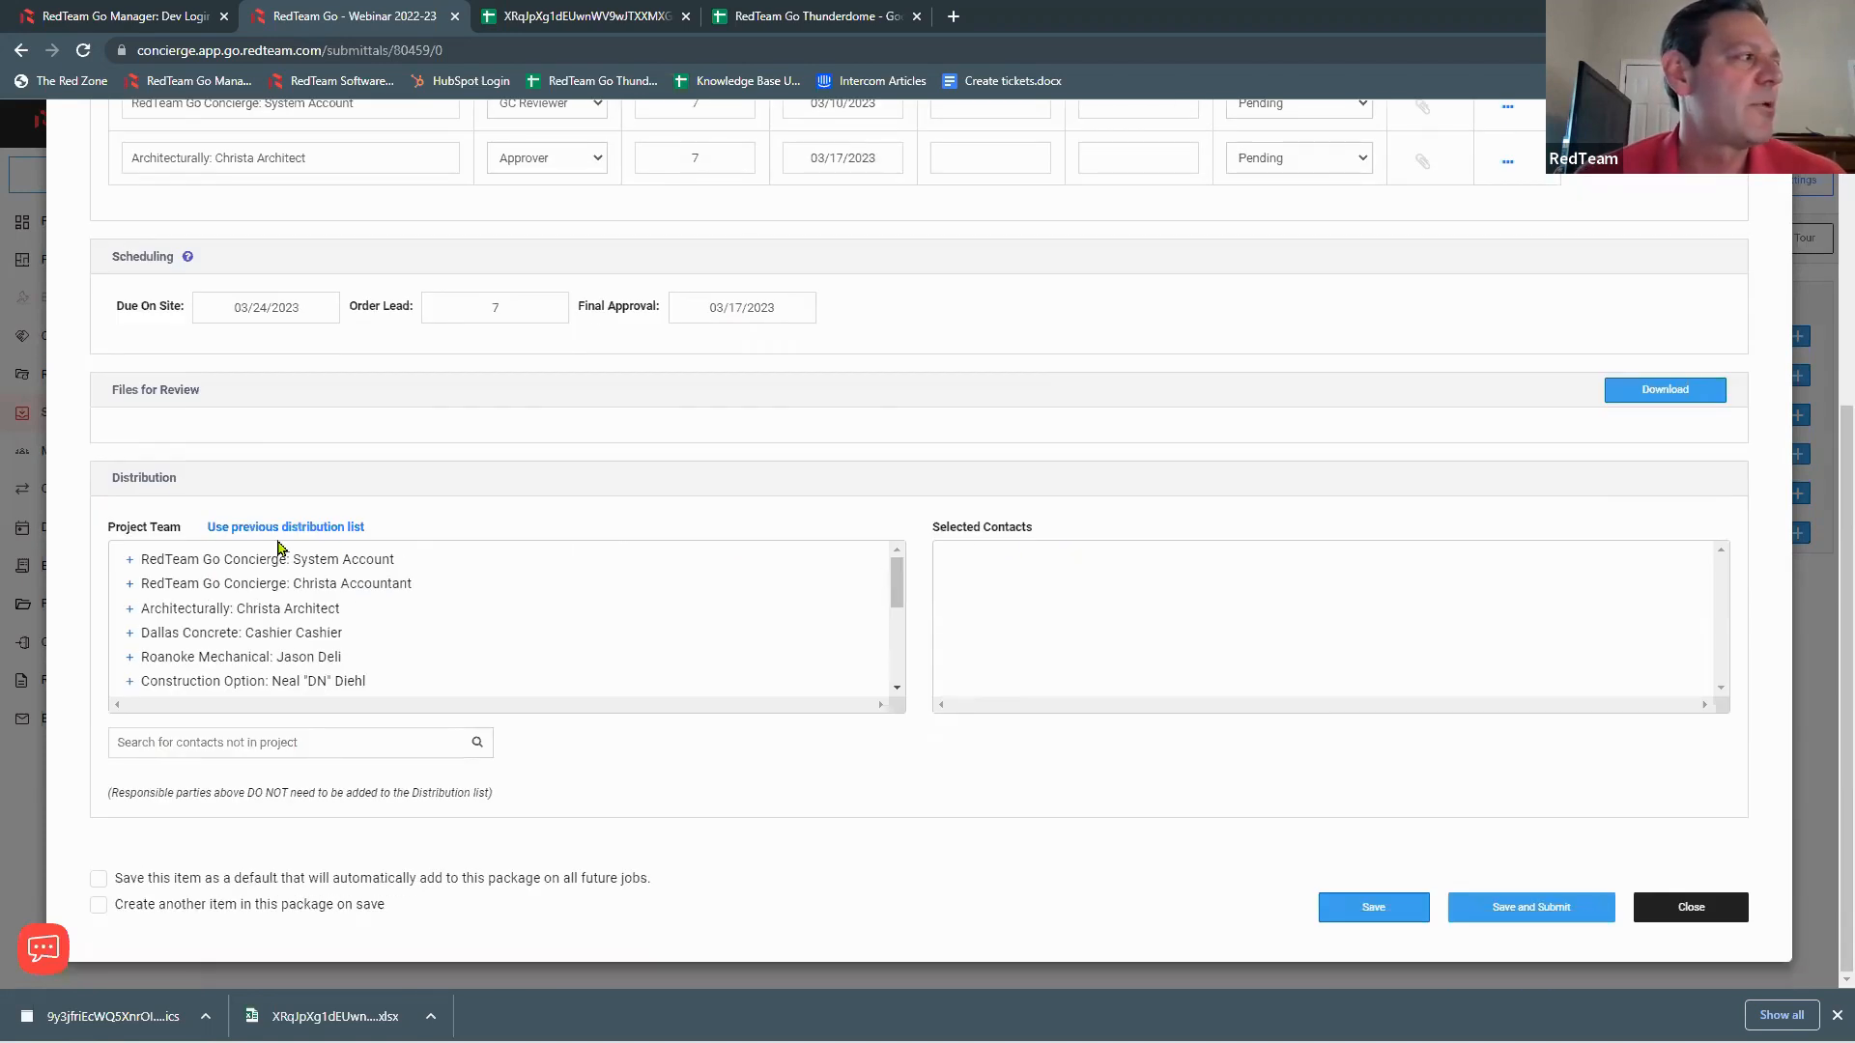
Step: Look through the project team contacts available for the masonry submittal item's distribution list
scroll(364, 269, up, 1)
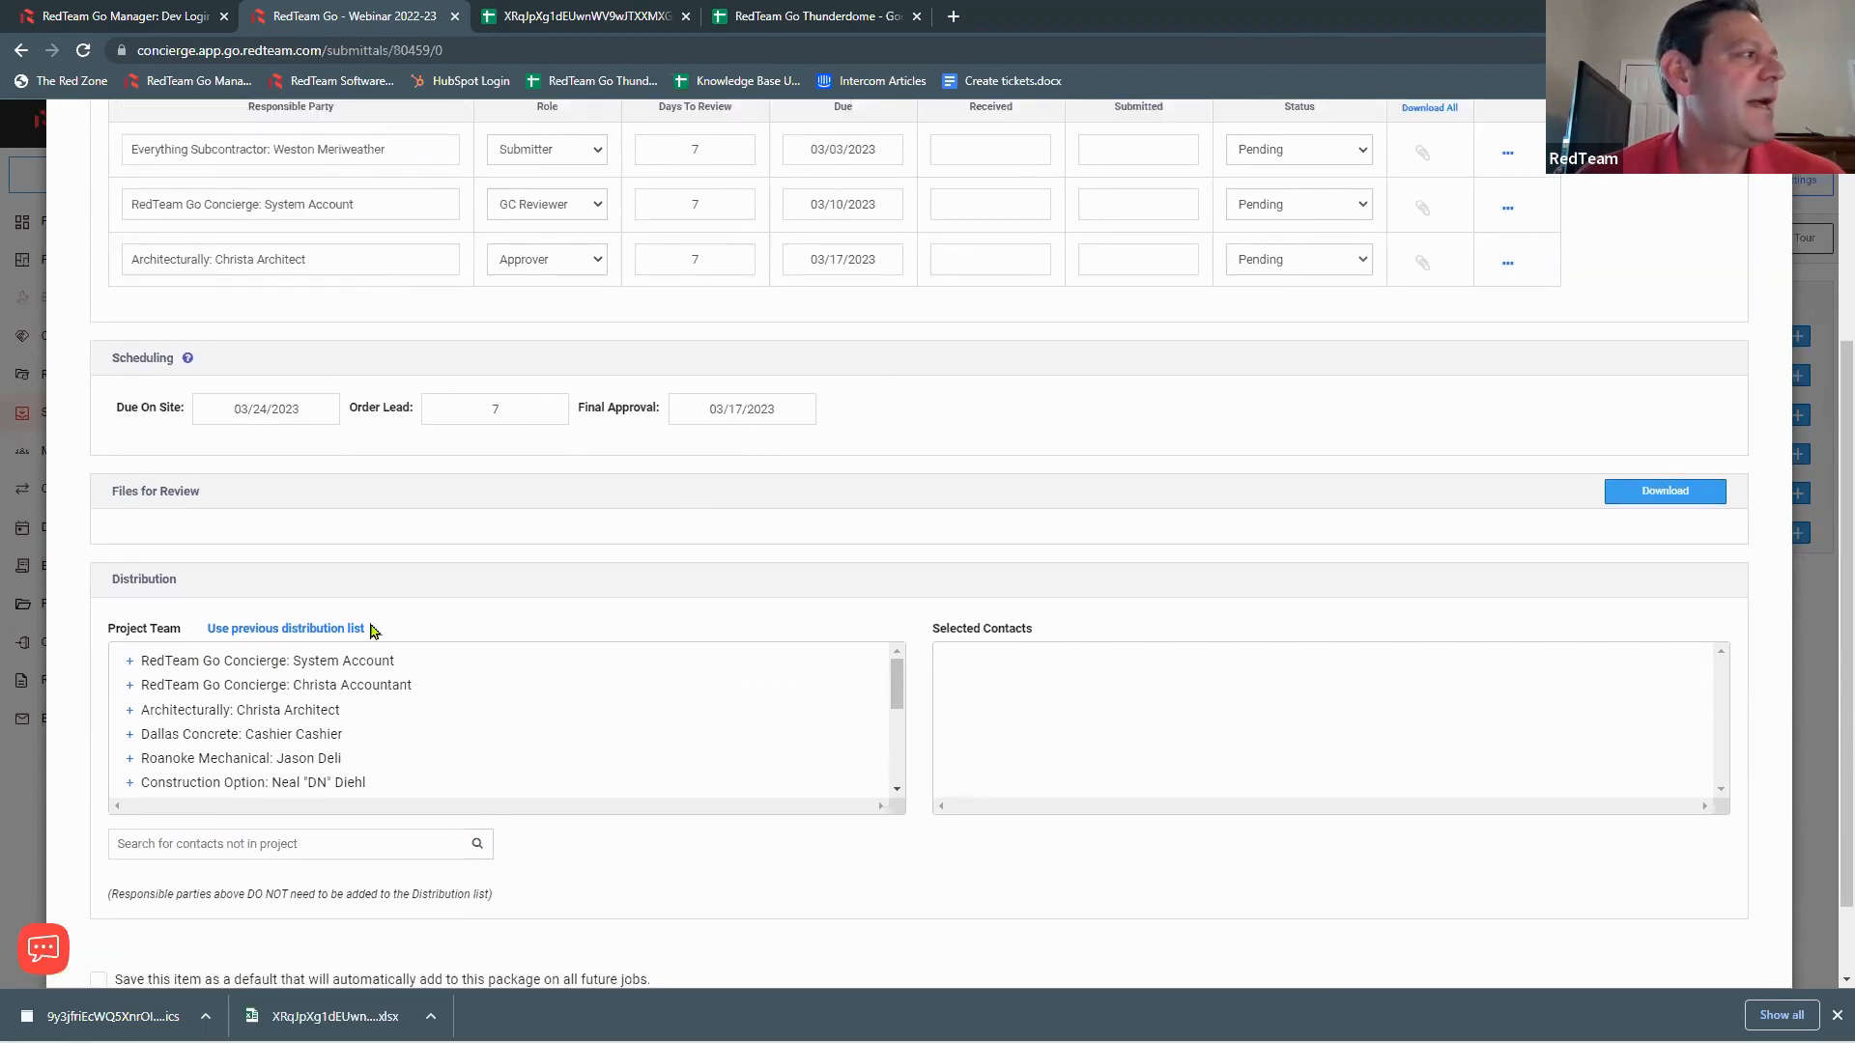
scroll(250, 696, down, 5)
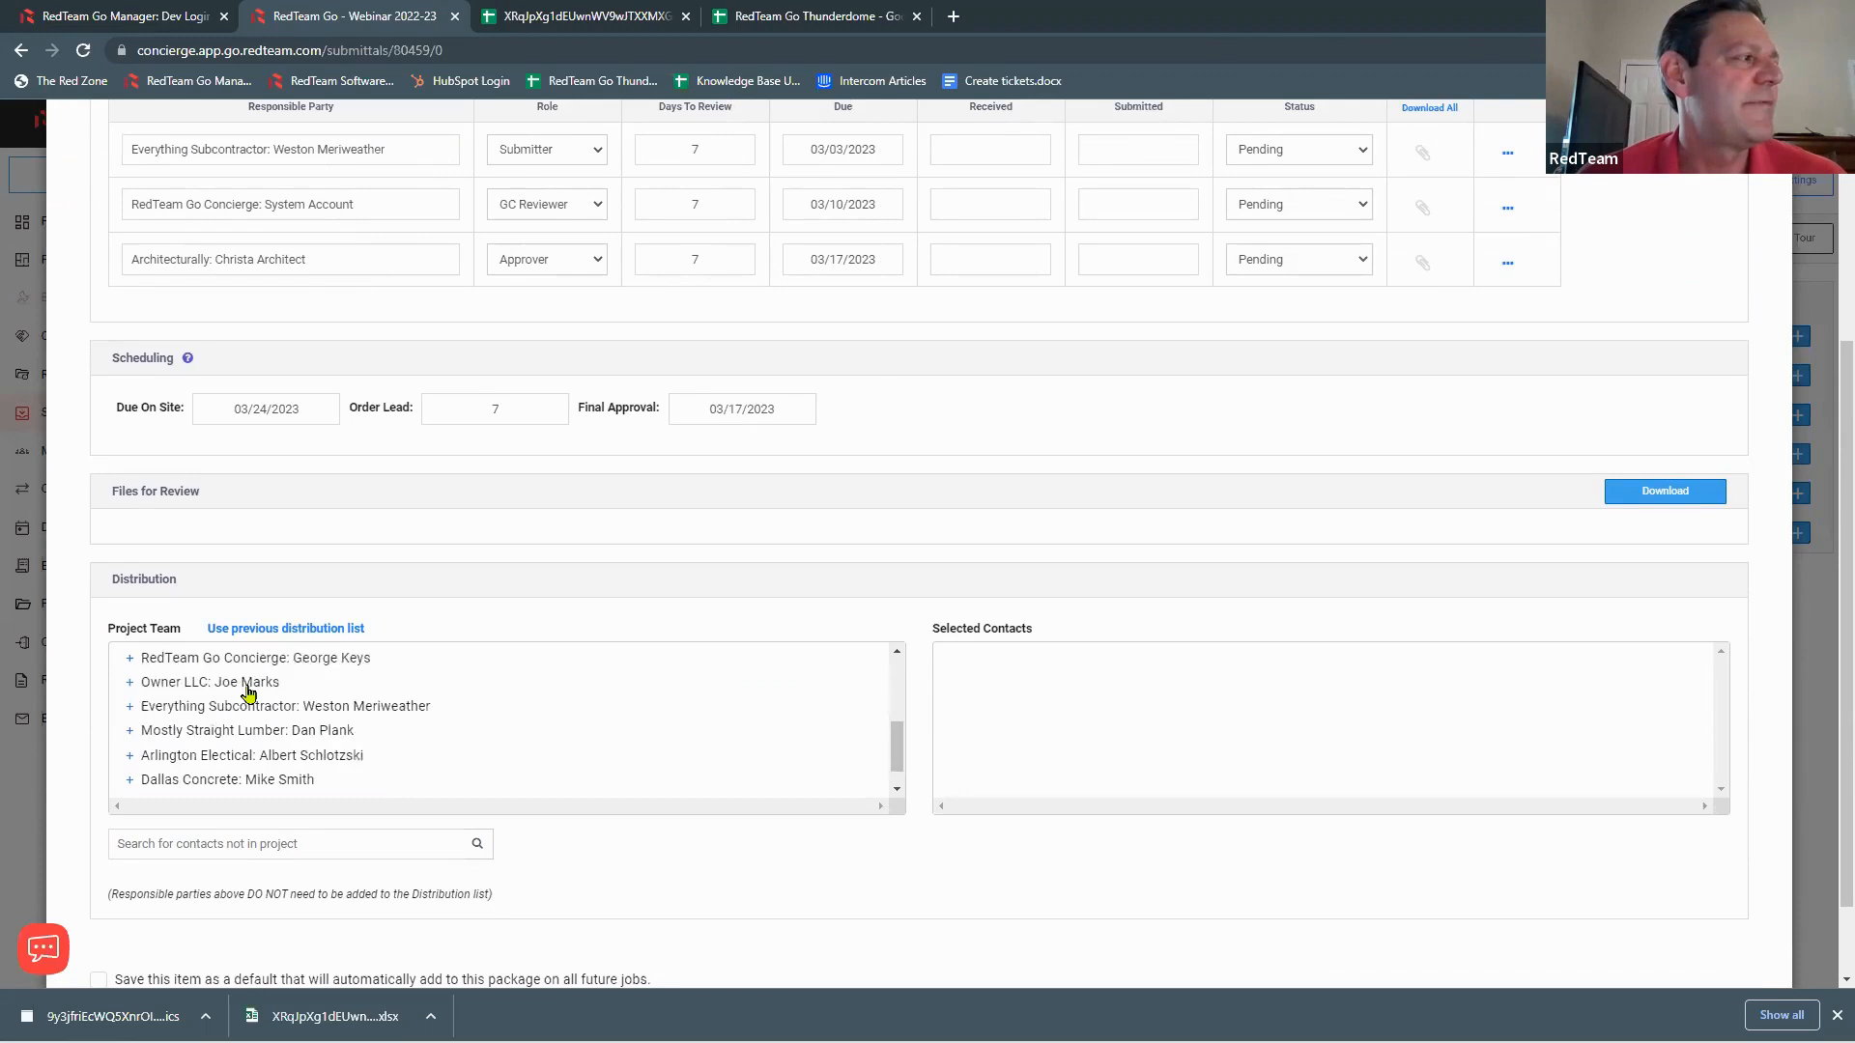
scroll(250, 692, up, 6)
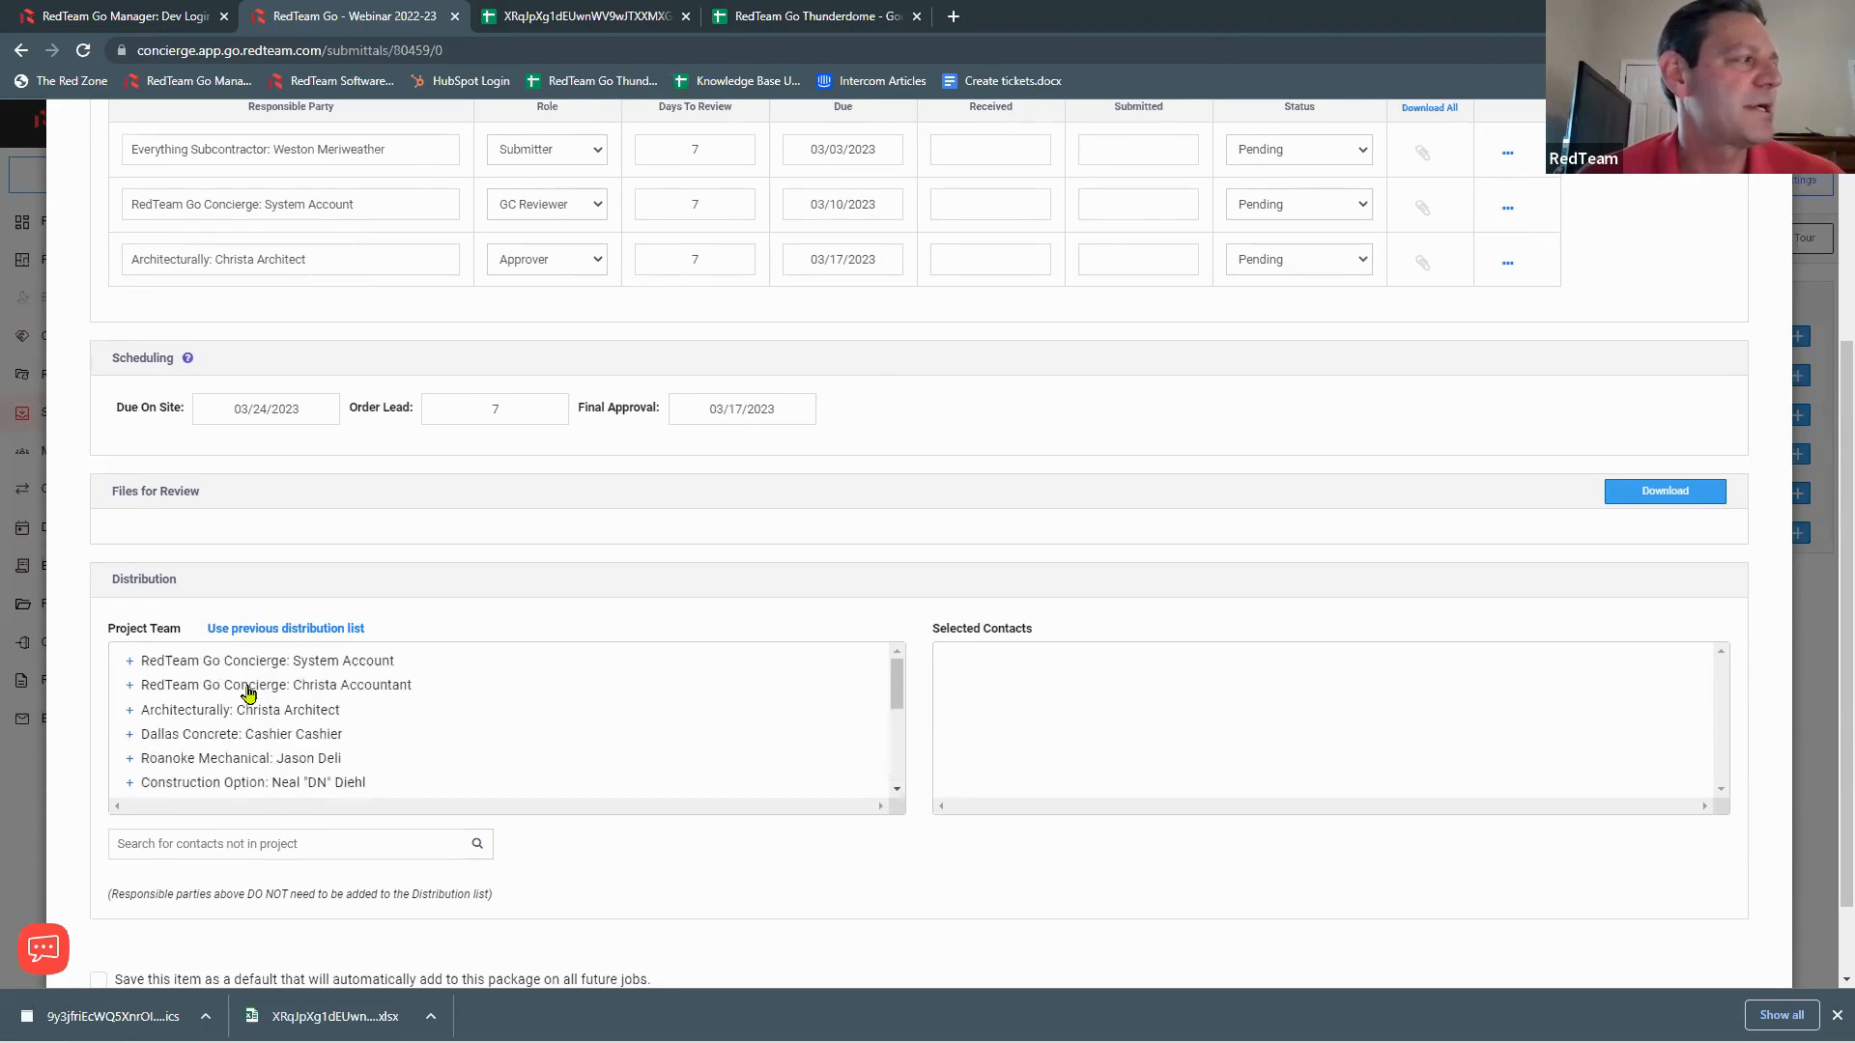
scroll(248, 693, down, 2)
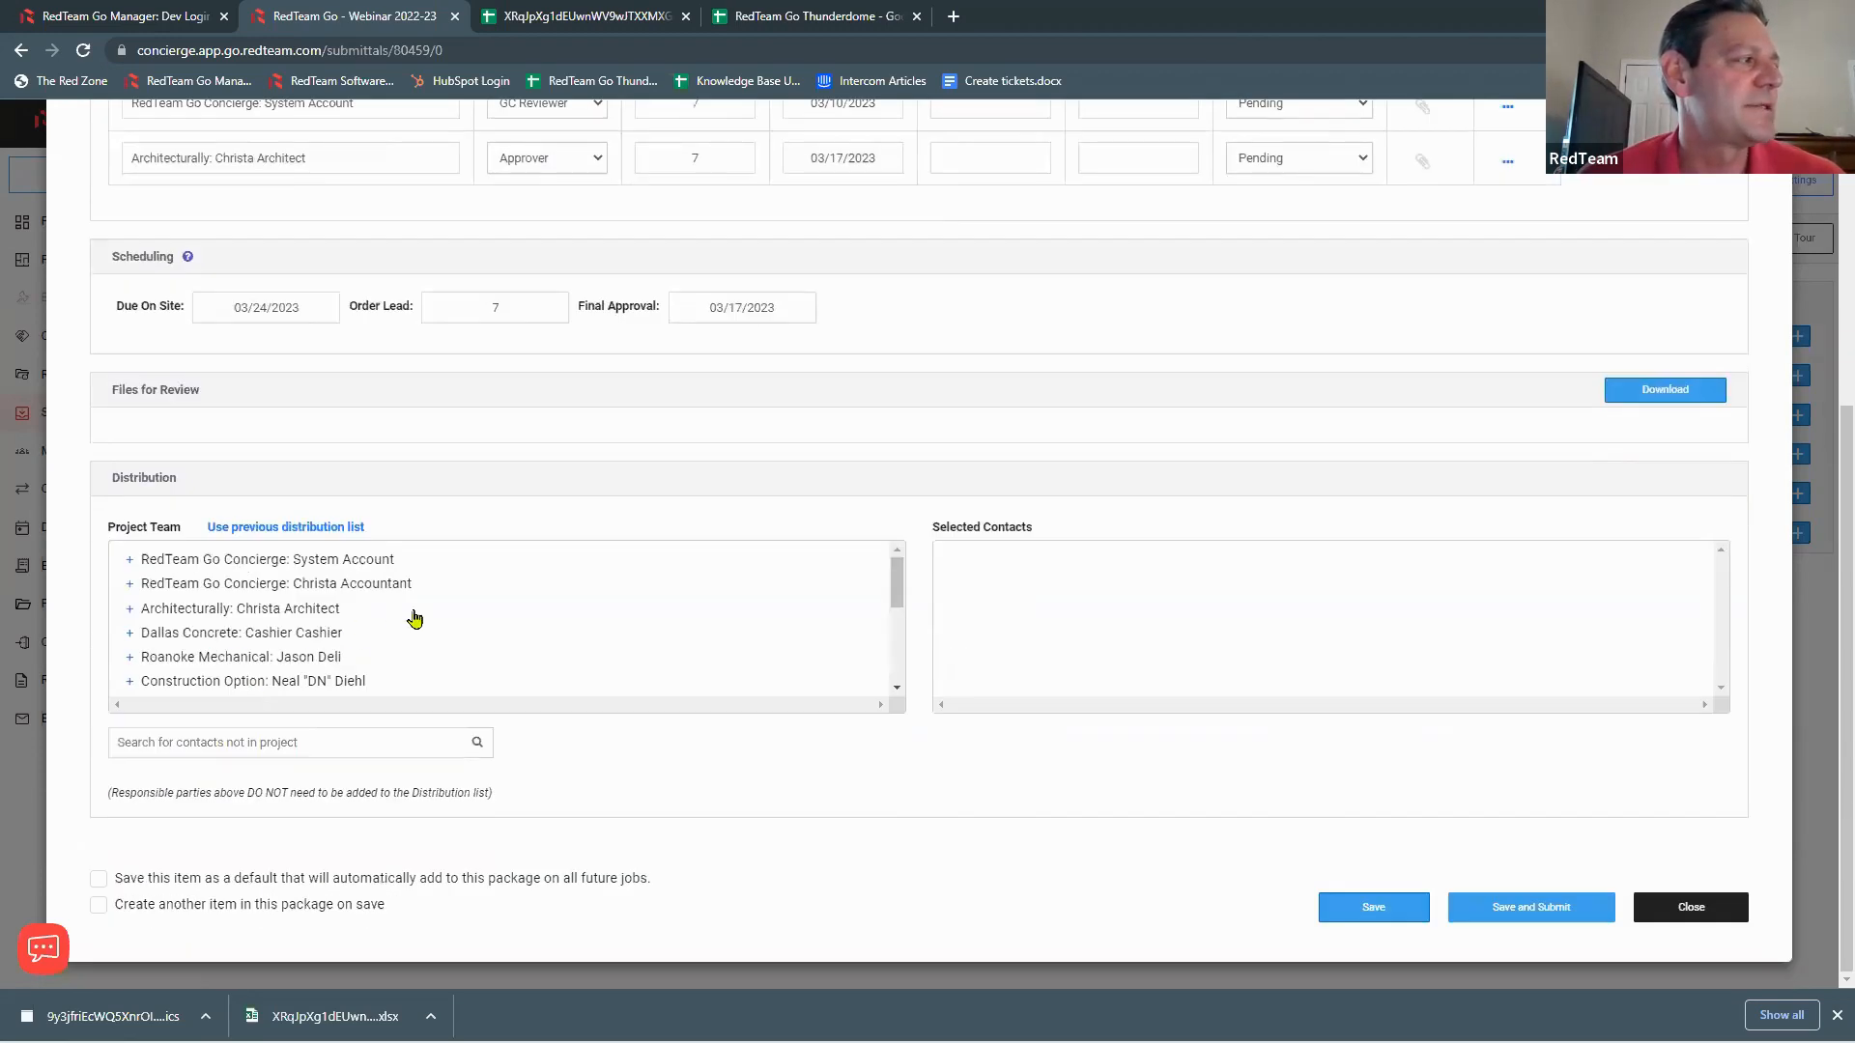
scroll(414, 618, down, 3)
scroll(414, 618, down, 1)
scroll(413, 618, up, 4)
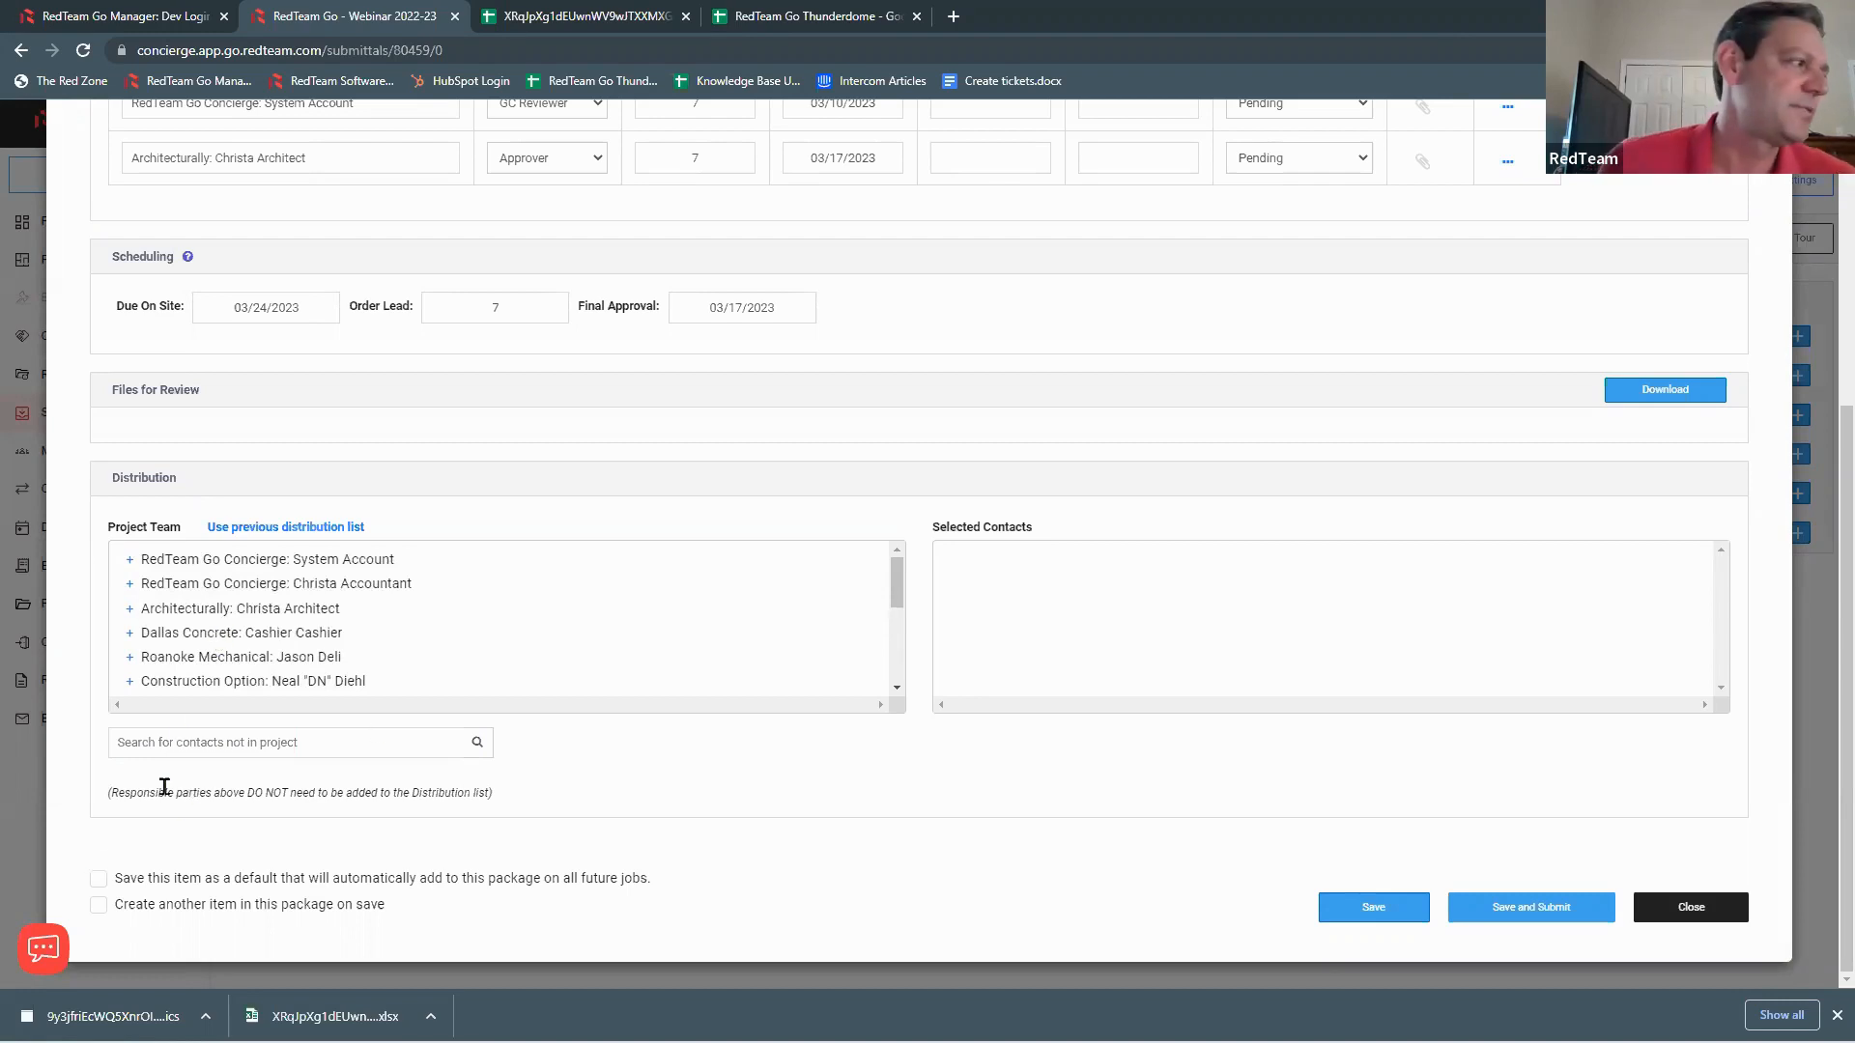
scroll(274, 687, down, 1)
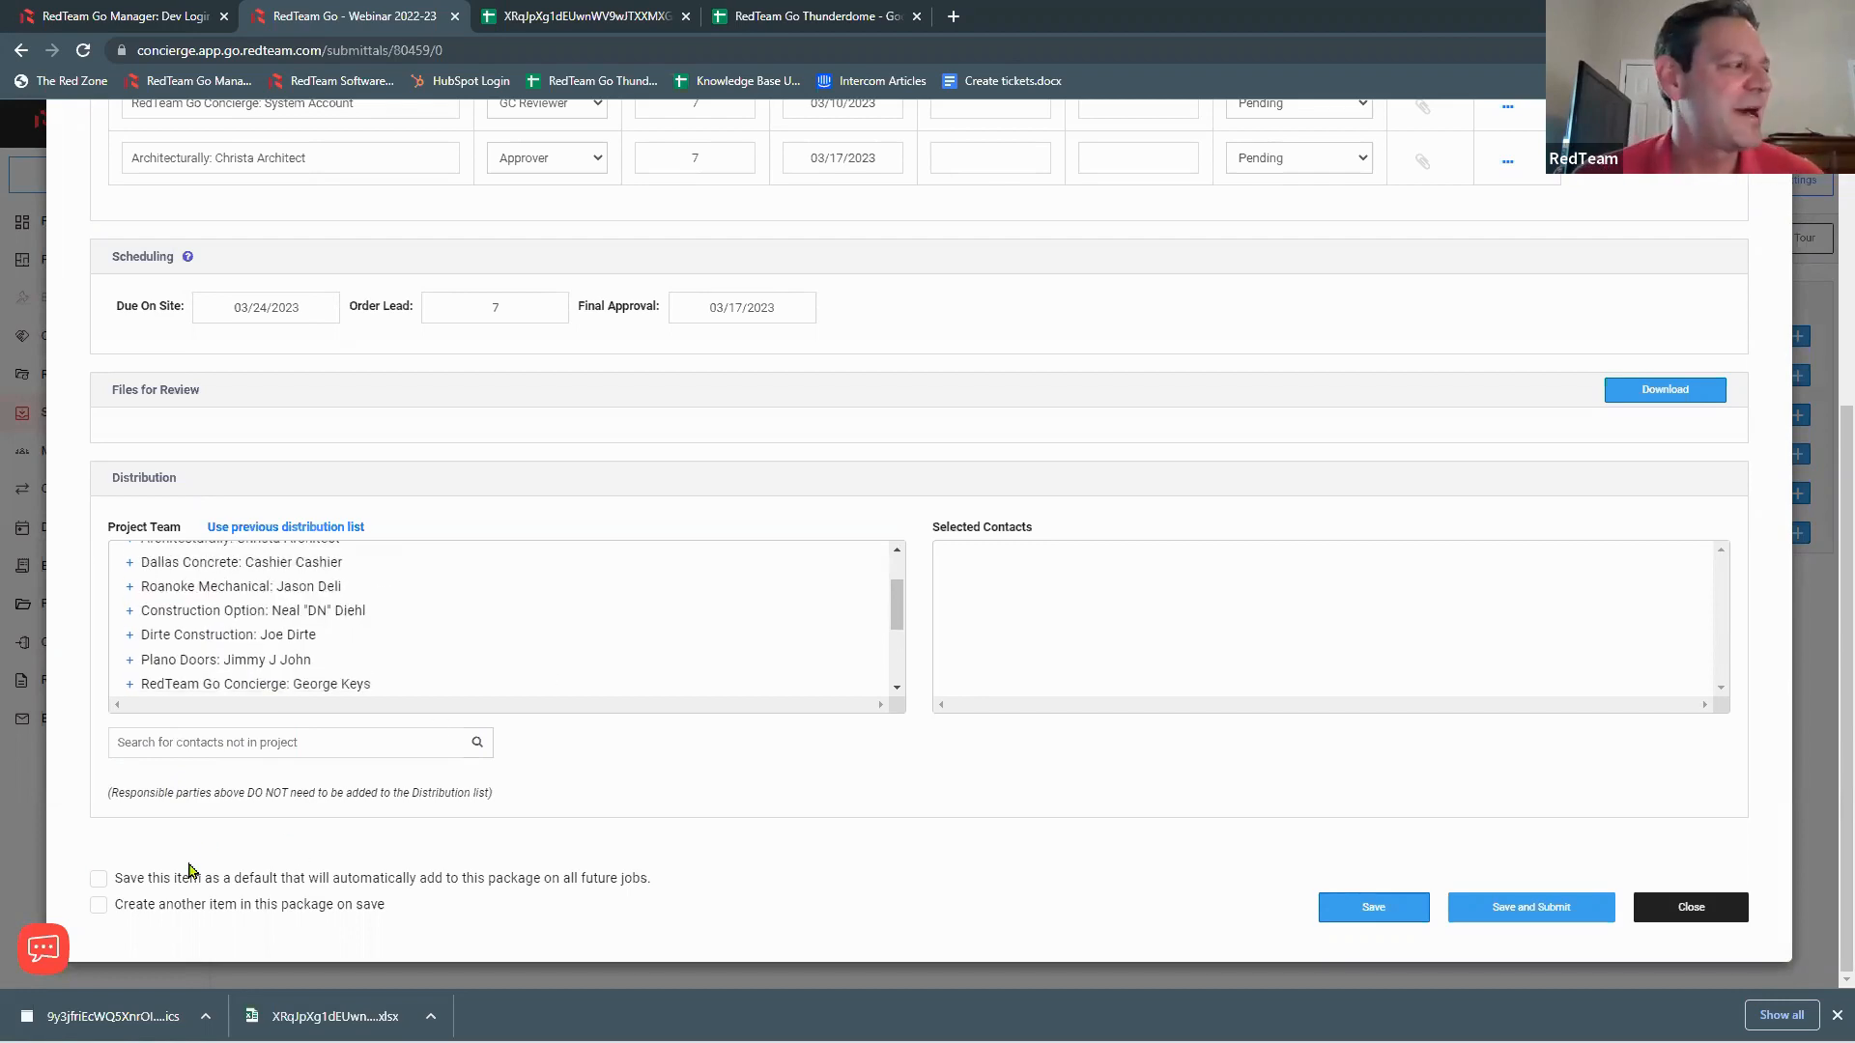
Step: Set the masonry submittal item to be saved as a default that is automatically added to this package on all future jobs
scroll(189, 870, up, 4)
scroll(189, 870, down, 1)
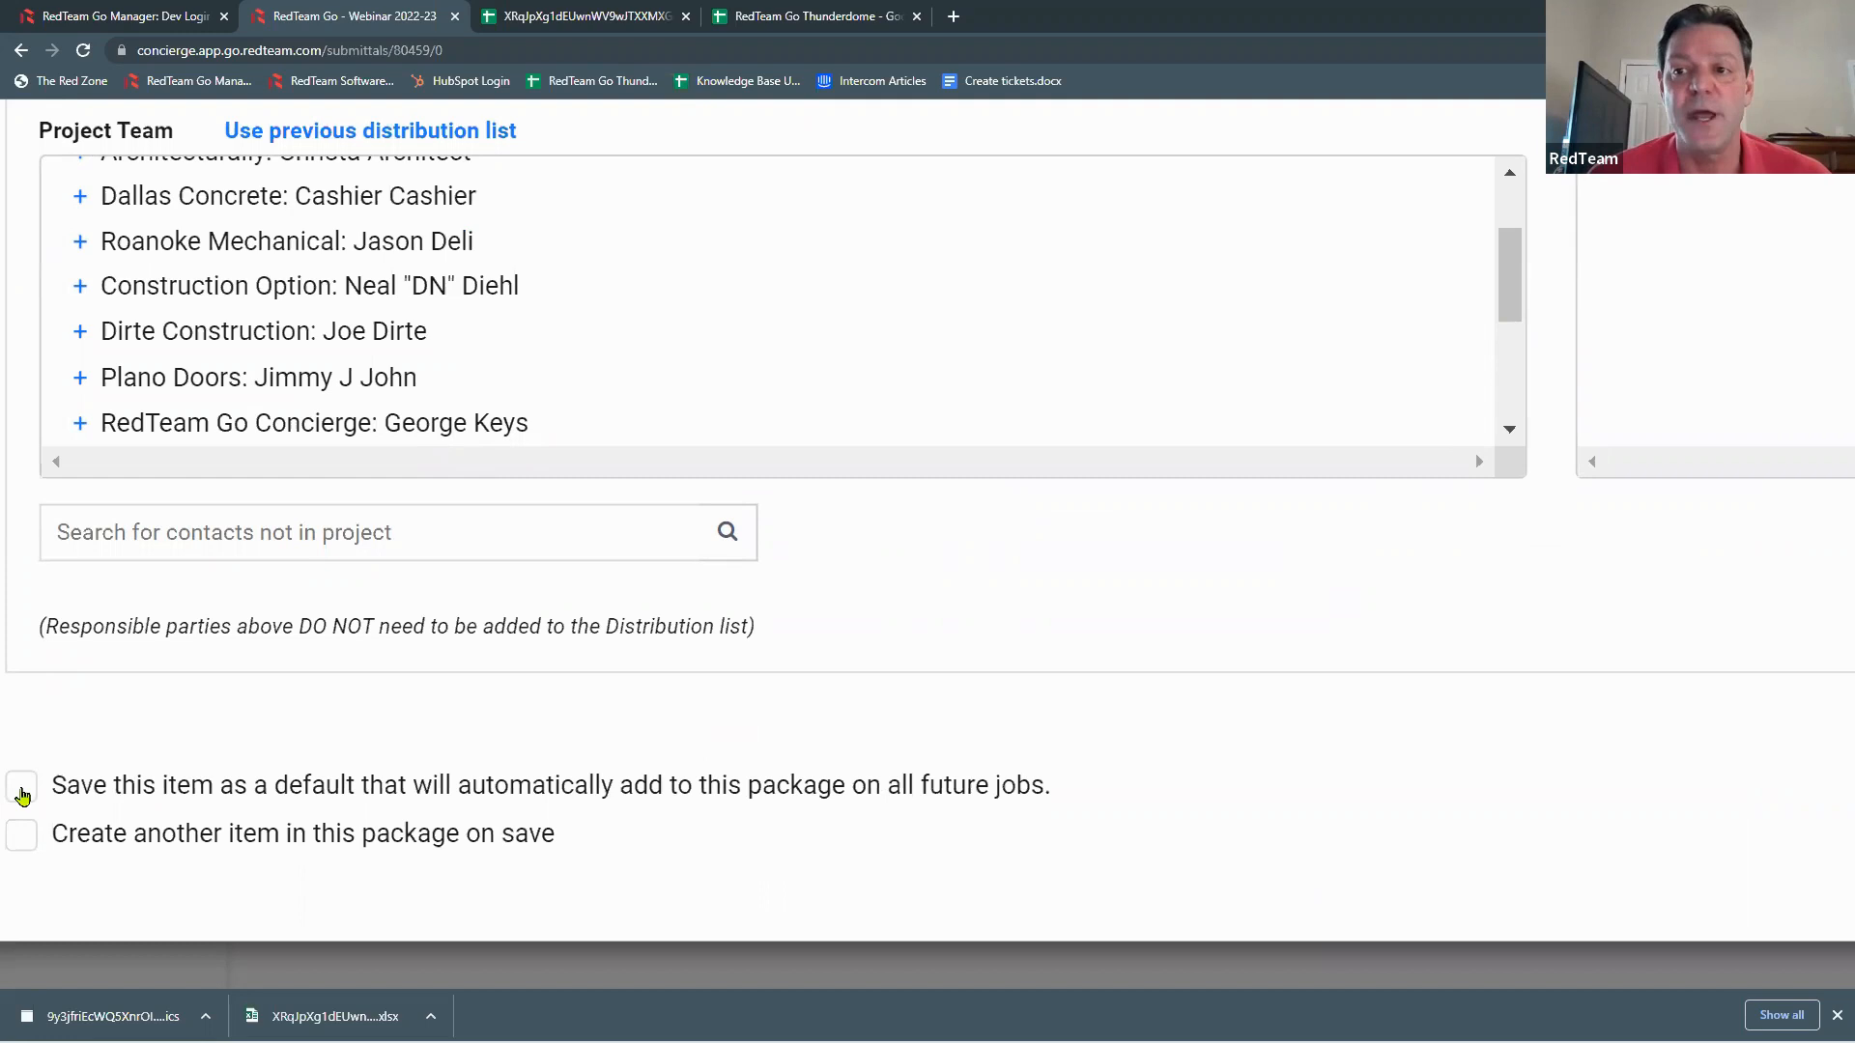
click(23, 796)
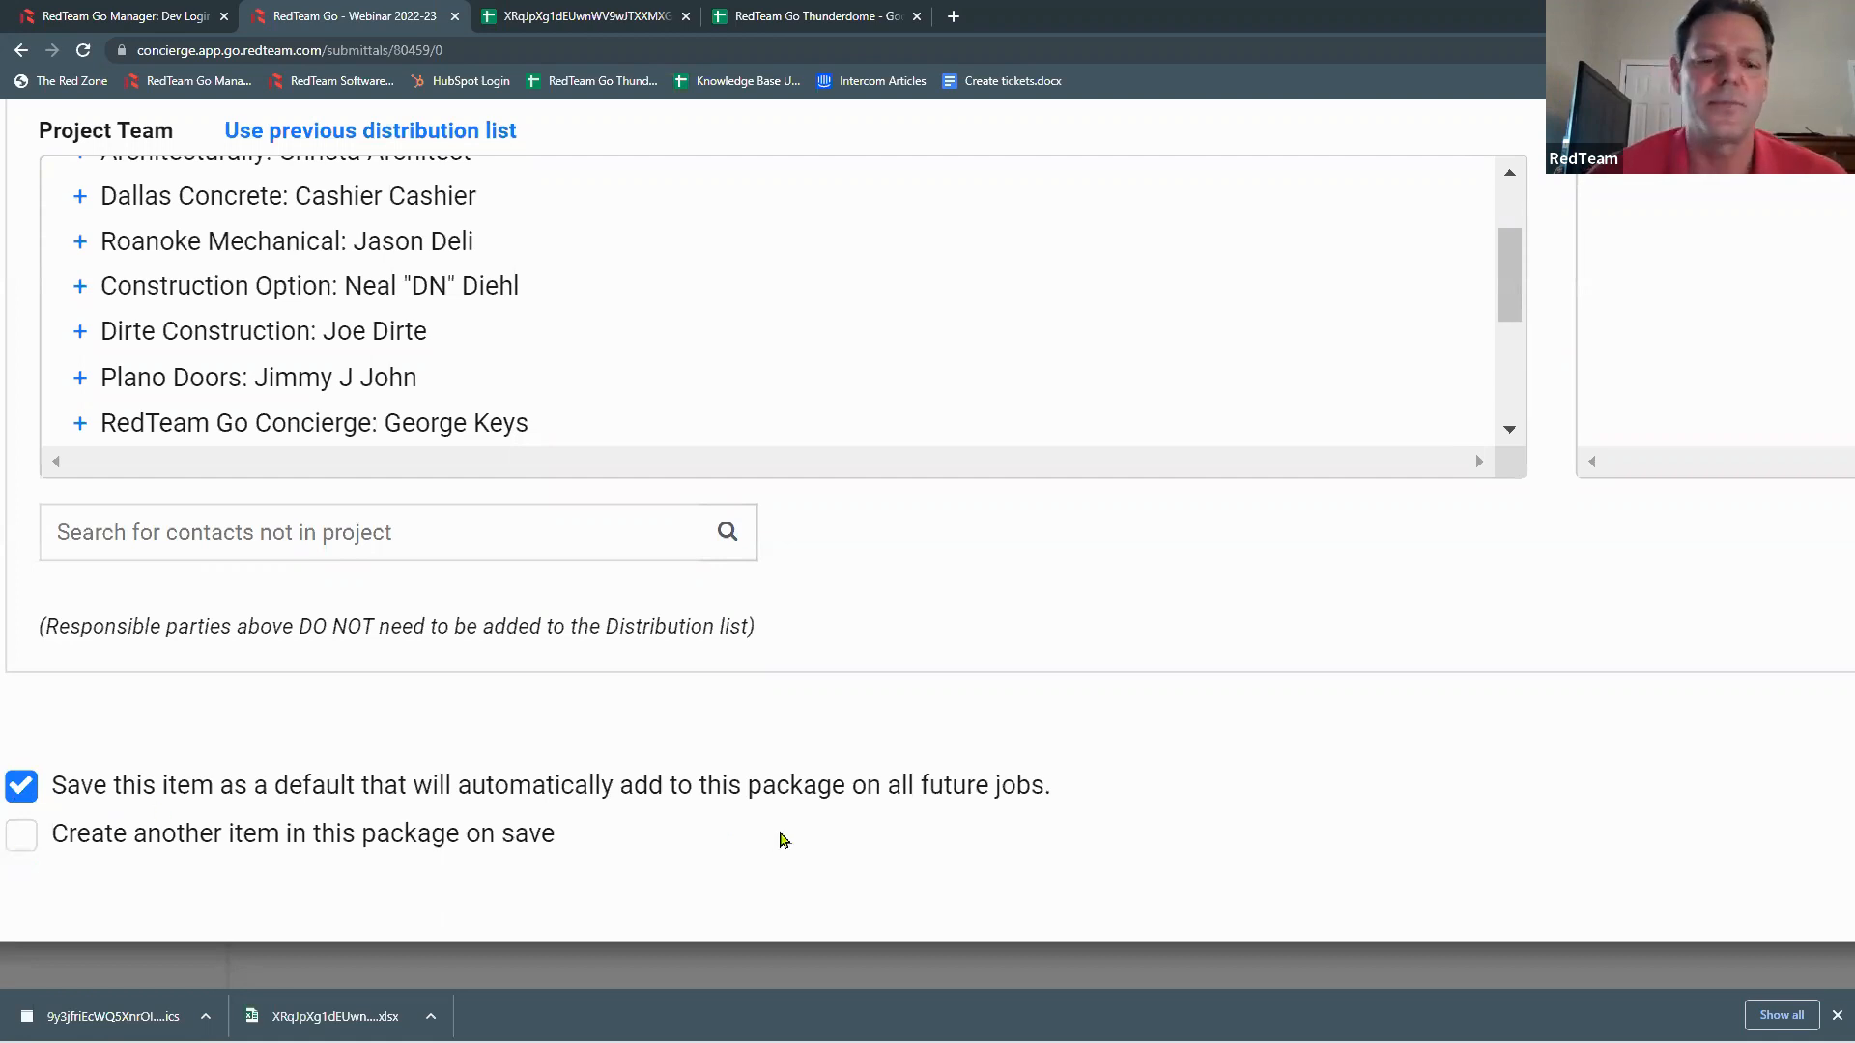
scroll(781, 833, down, 5)
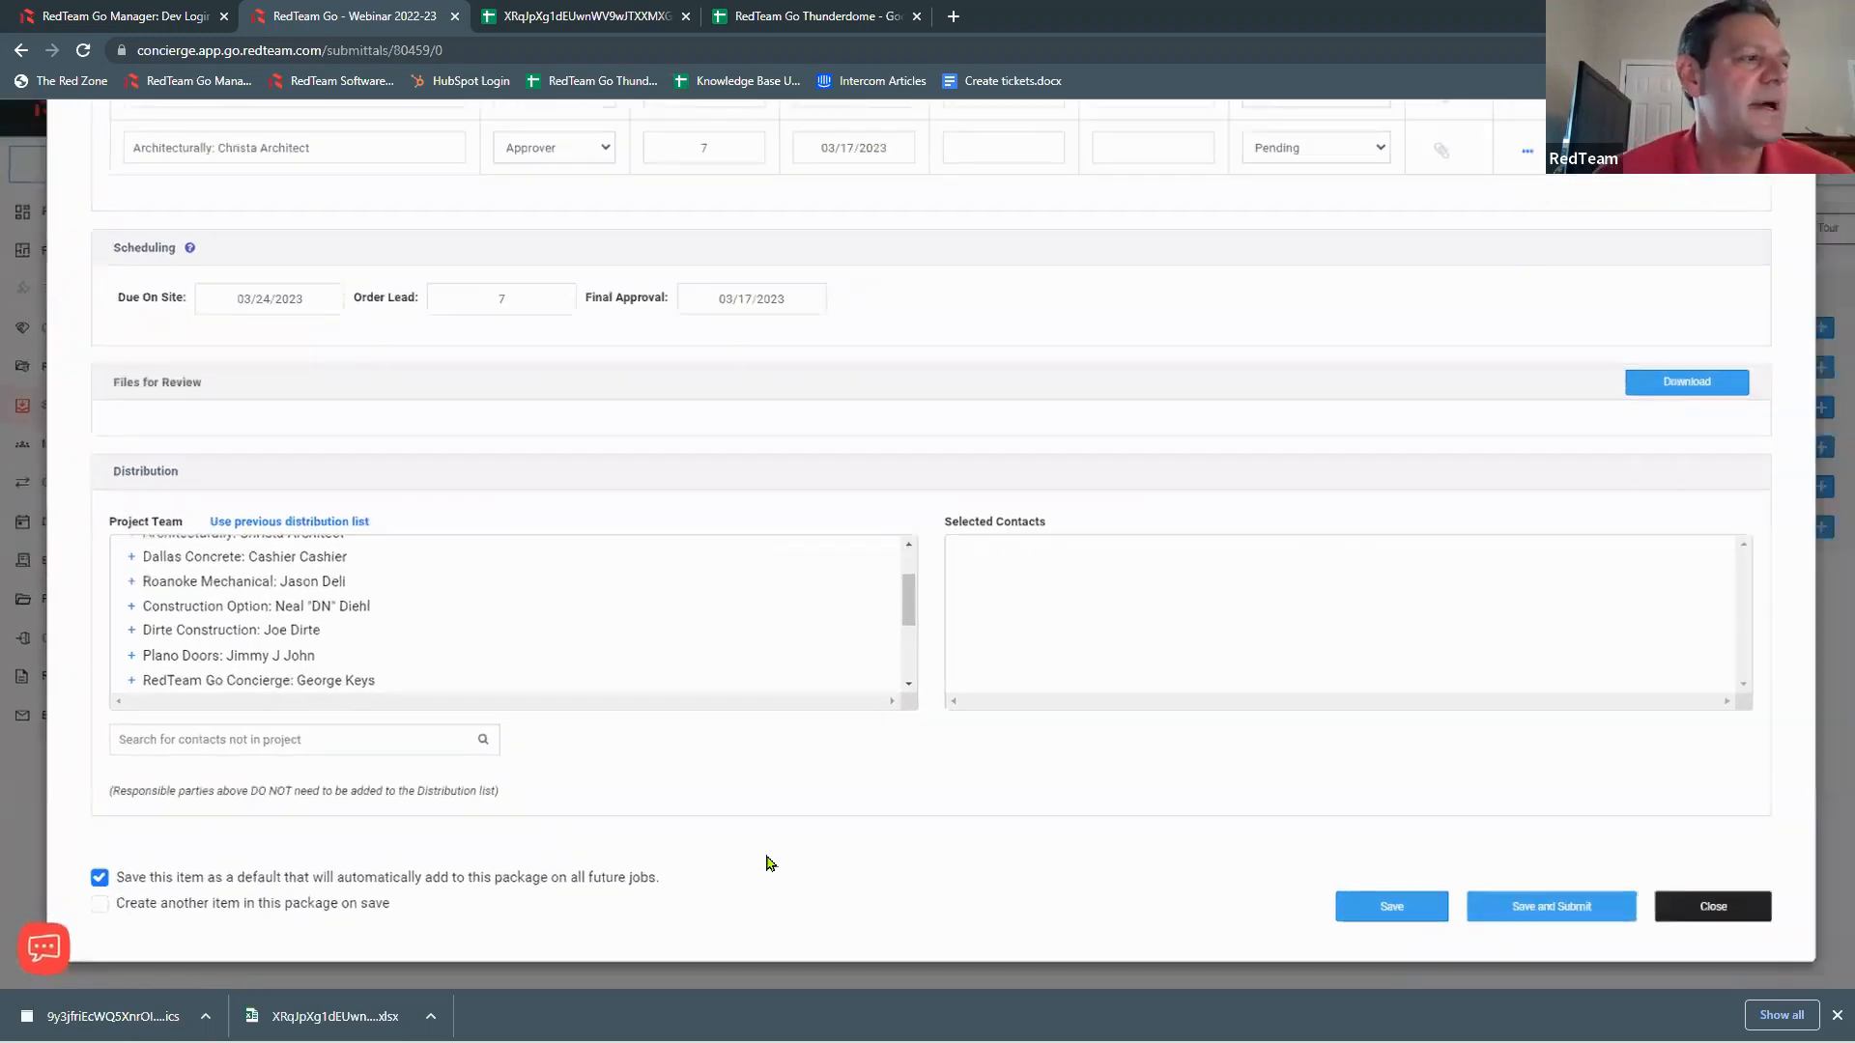
Step: Add a new assignee row to the Masonry Specs assignments and set its role to GC Reviewer
scroll(961, 580, up, 5)
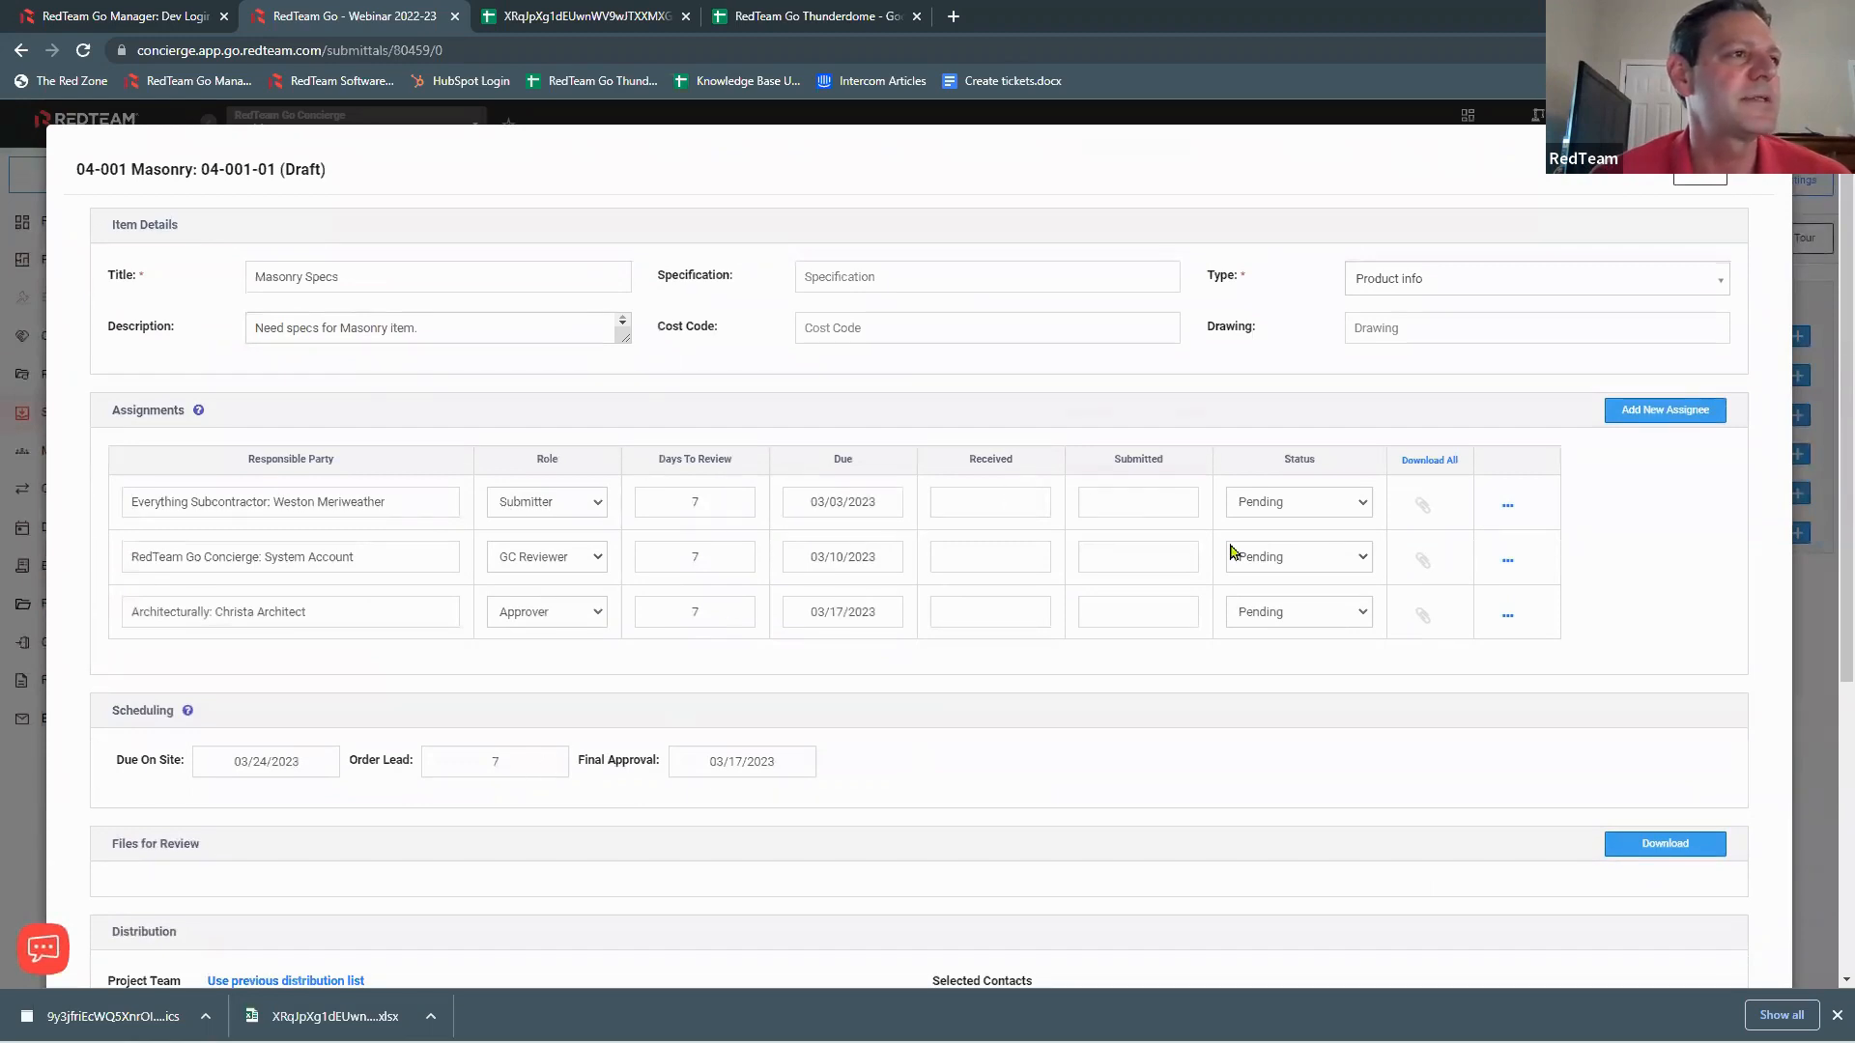
scroll(1231, 552, down, 2)
scroll(1232, 553, down, 1)
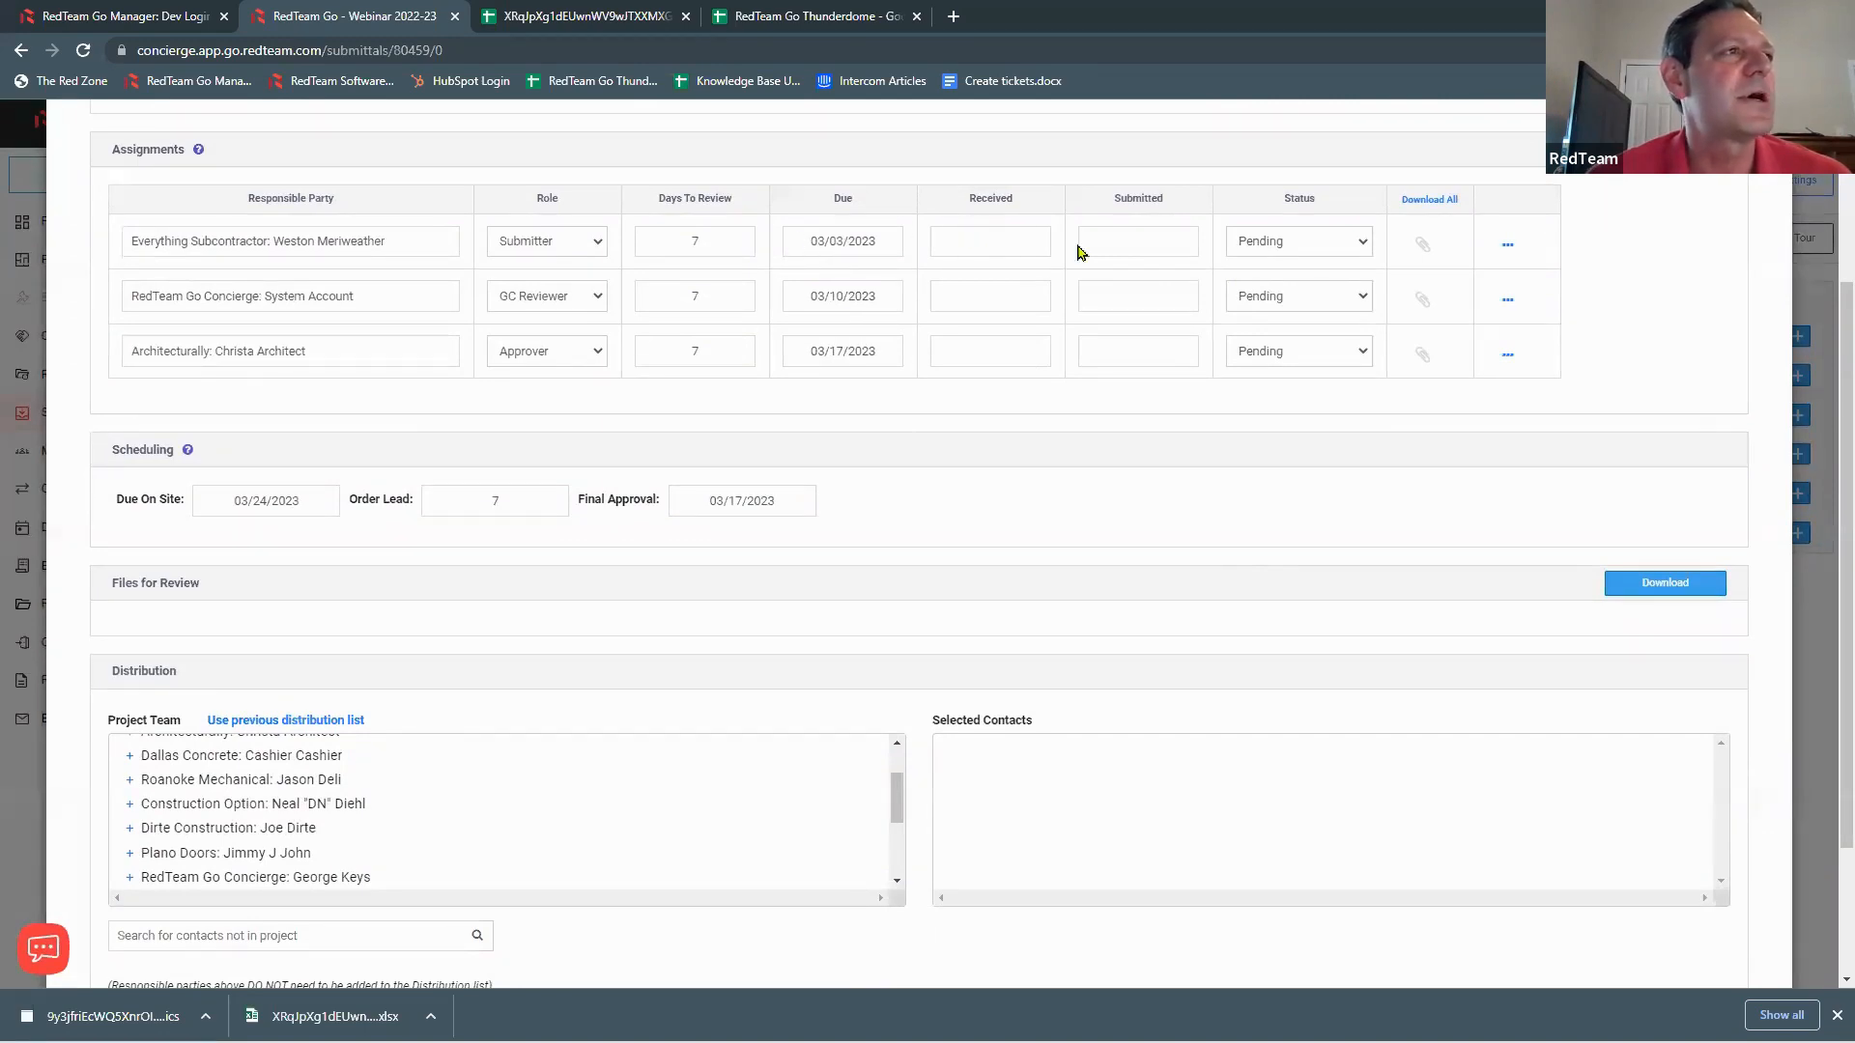
scroll(1439, 609, down, 1)
scroll(1440, 616, down, 2)
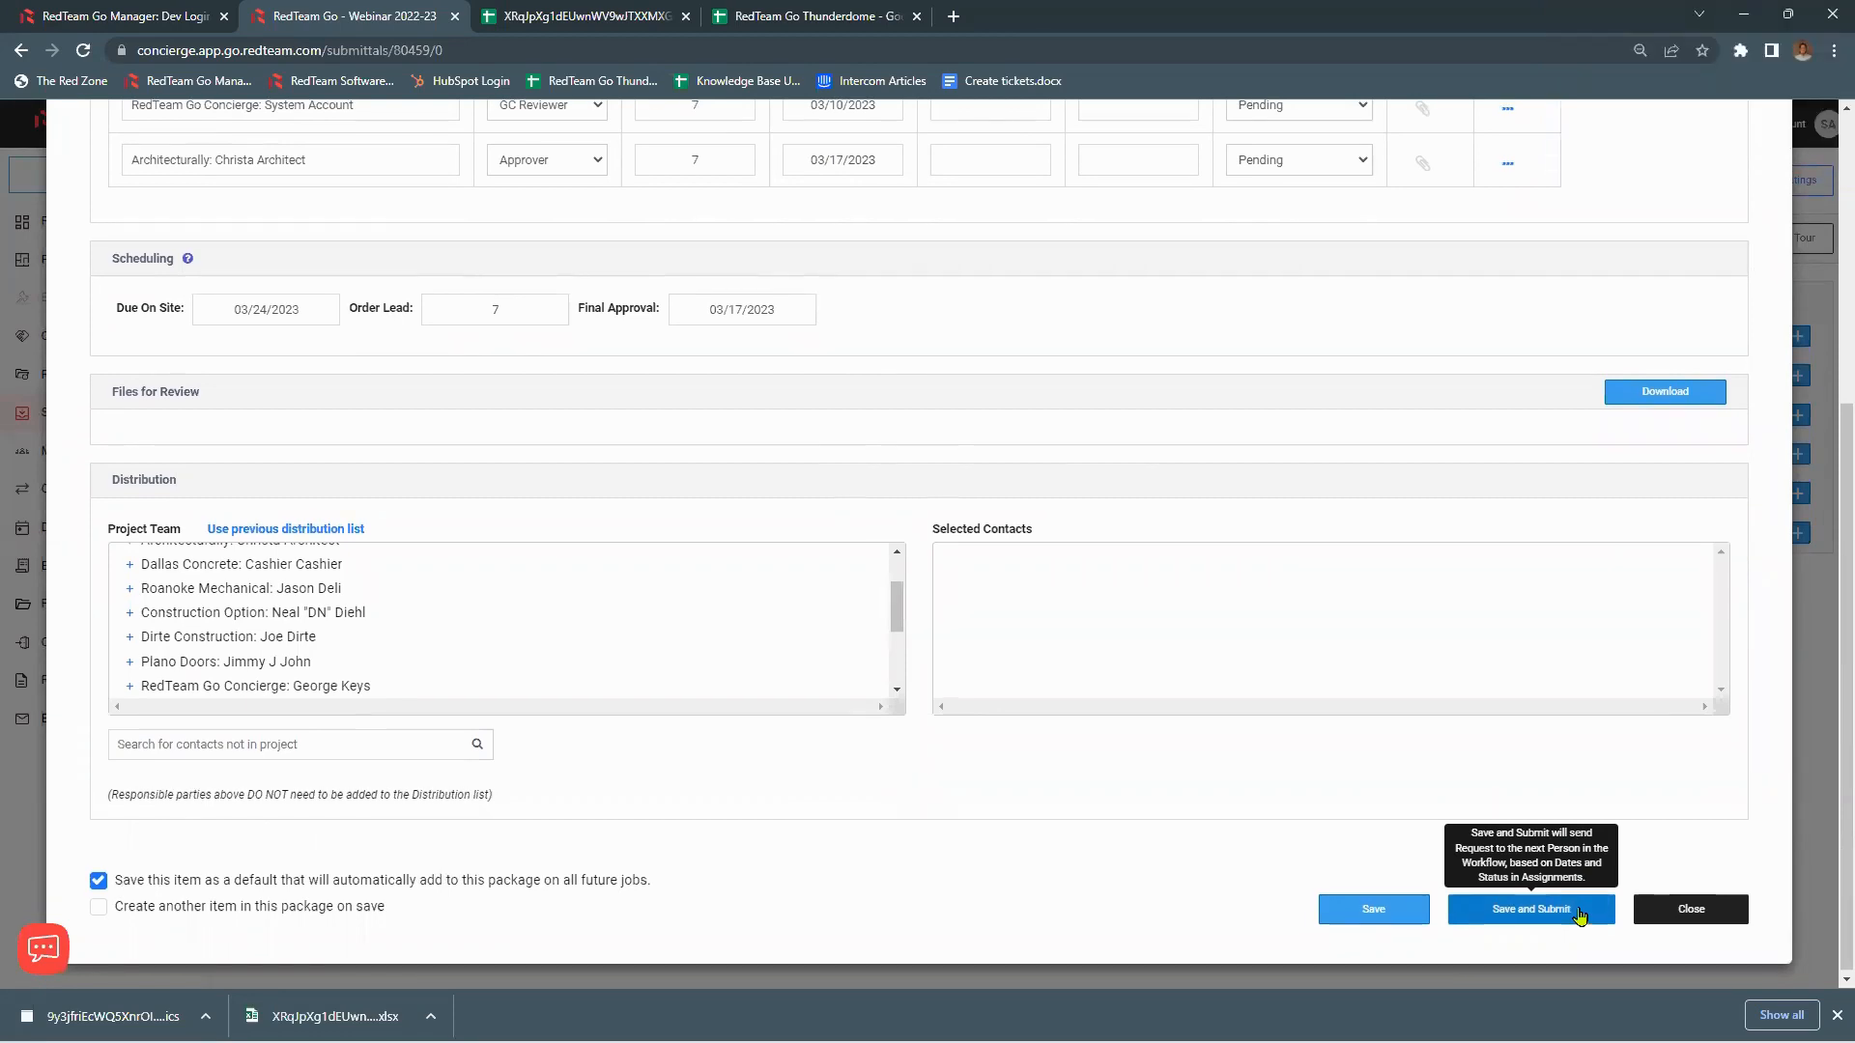
scroll(1665, 609, up, 5)
click(1708, 348)
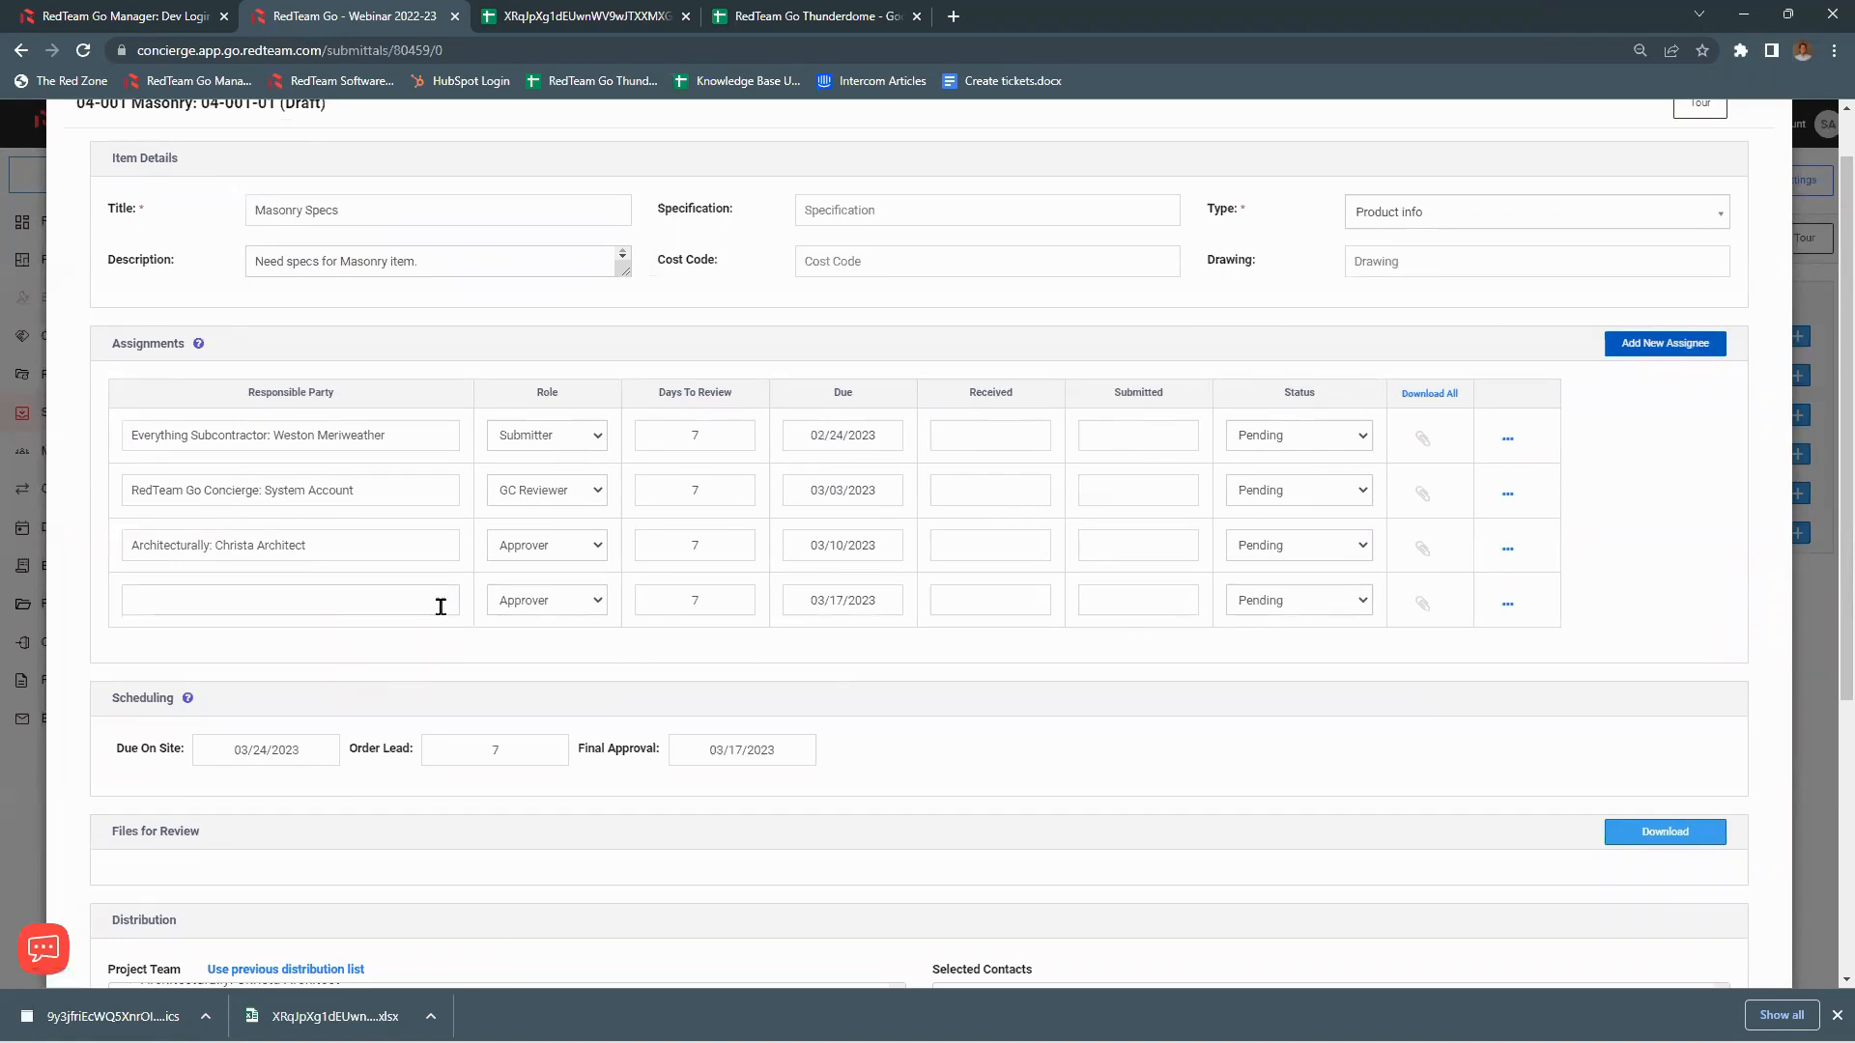
click(592, 603)
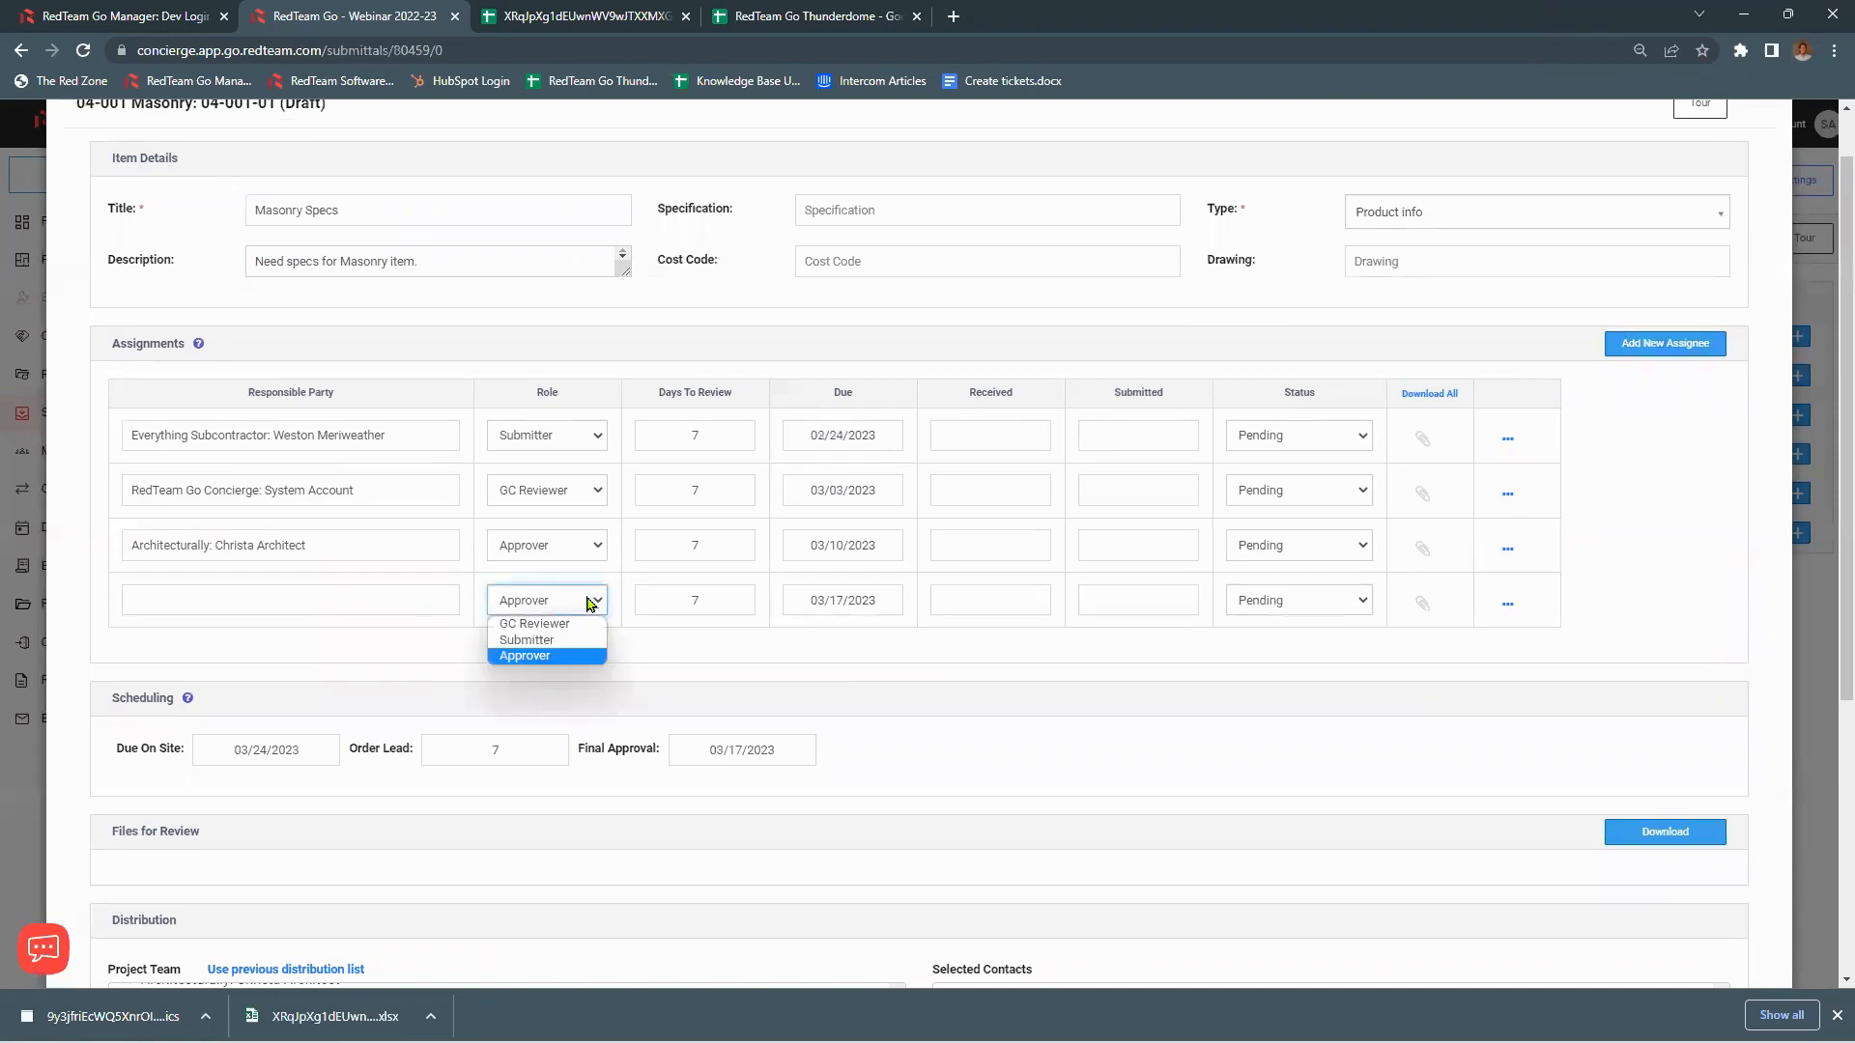
click(567, 625)
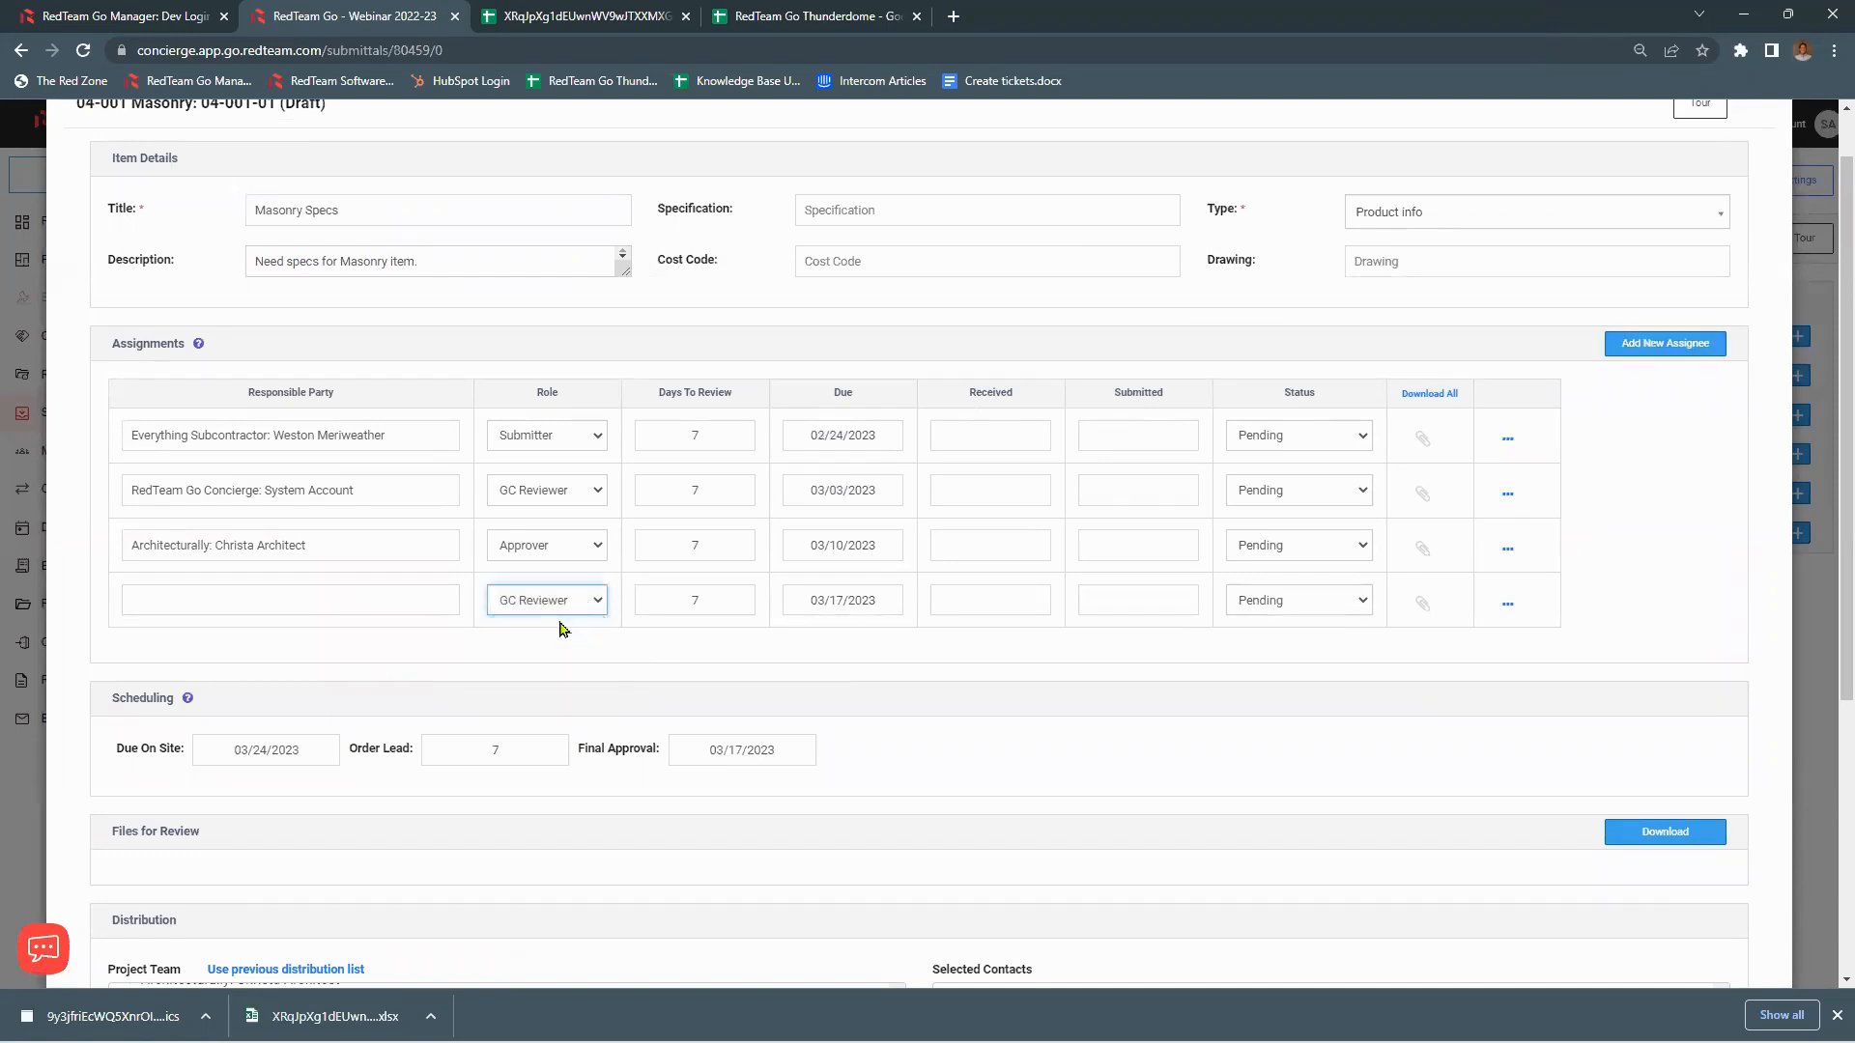
Step: Choose a subcontractor contact from the suggestions as the responsible party for the new GC Reviewer row
click(431, 600)
key(Down)
click(350, 785)
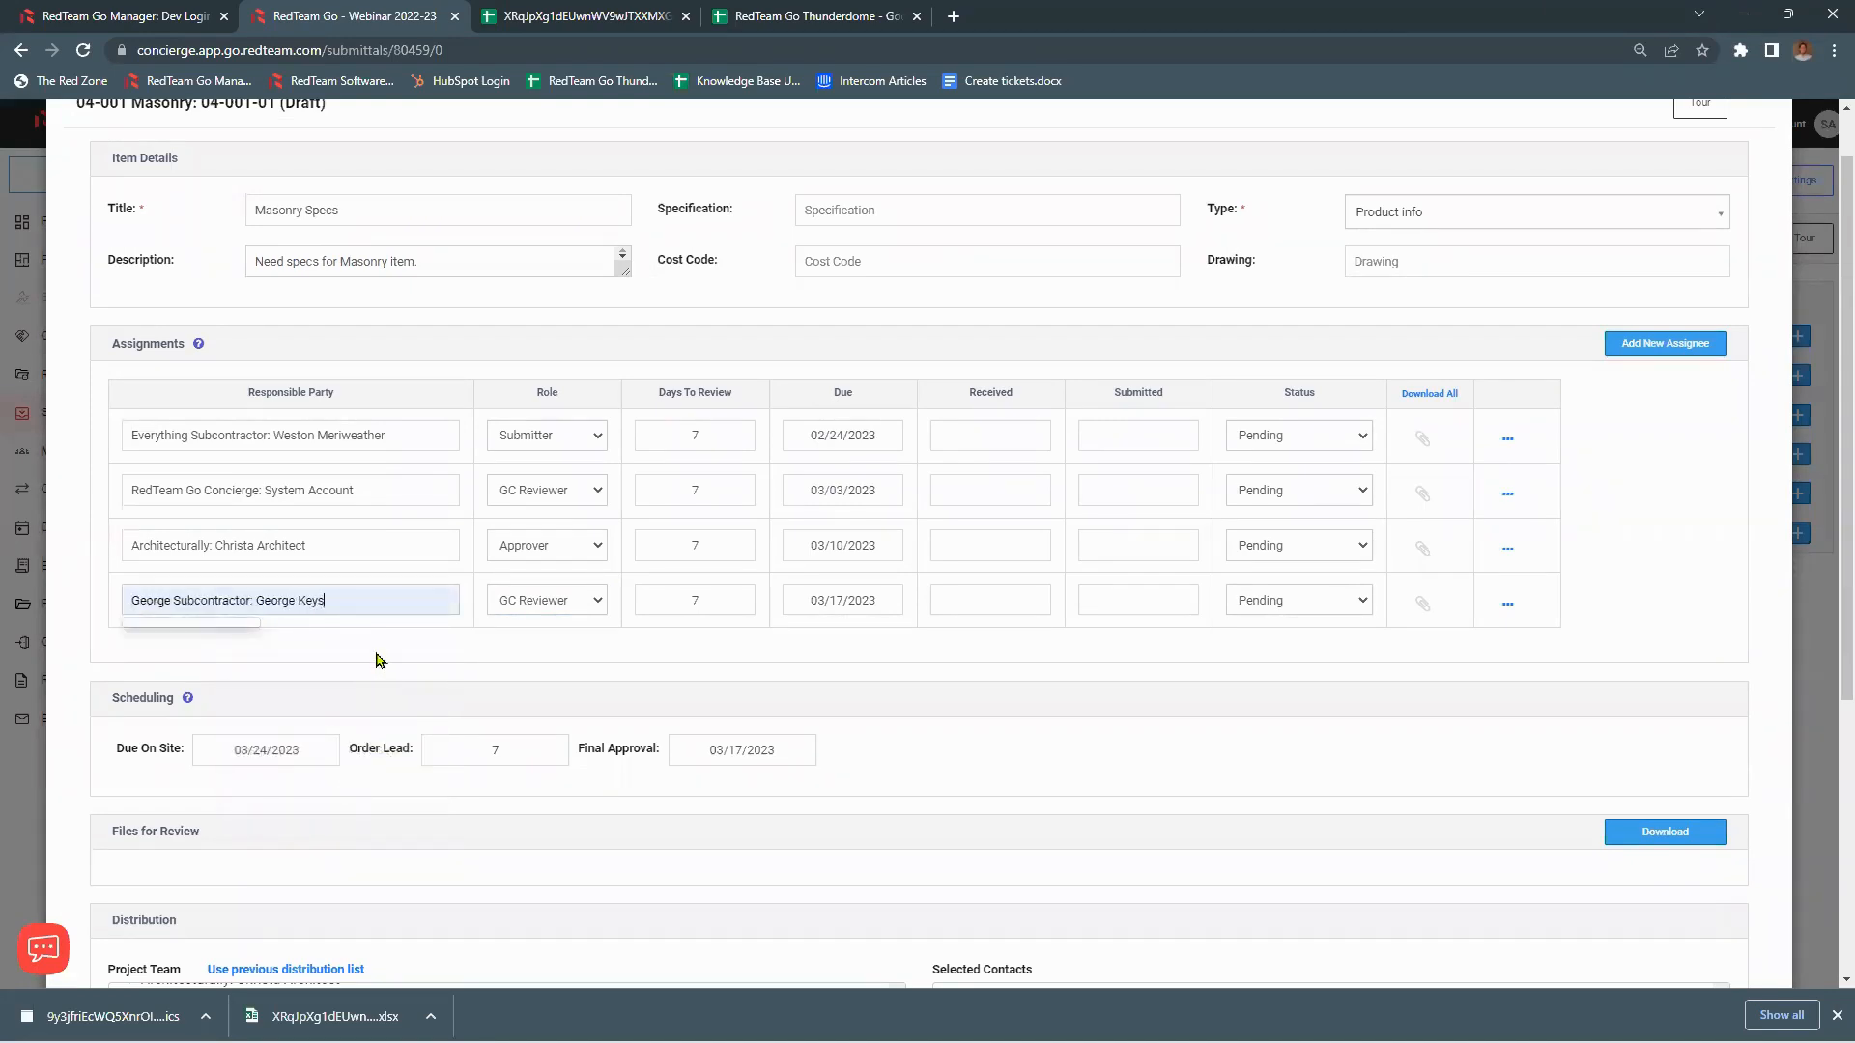
Step: Clear the responsible party from the last assignment row
key(BackSpace)
key(BackSpace)
key(BackSpace)
key(BackSpace)
key(BackSpace)
key(BackSpace)
key(BackSpace)
key(BackSpace)
key(BackSpace)
key(BackSpace)
key(BackSpace)
key(BackSpace)
key(BackSpace)
key(BackSpace)
key(BackSpace)
key(BackSpace)
key(BackSpace)
key(BackSpace)
key(BackSpace)
key(BackSpace)
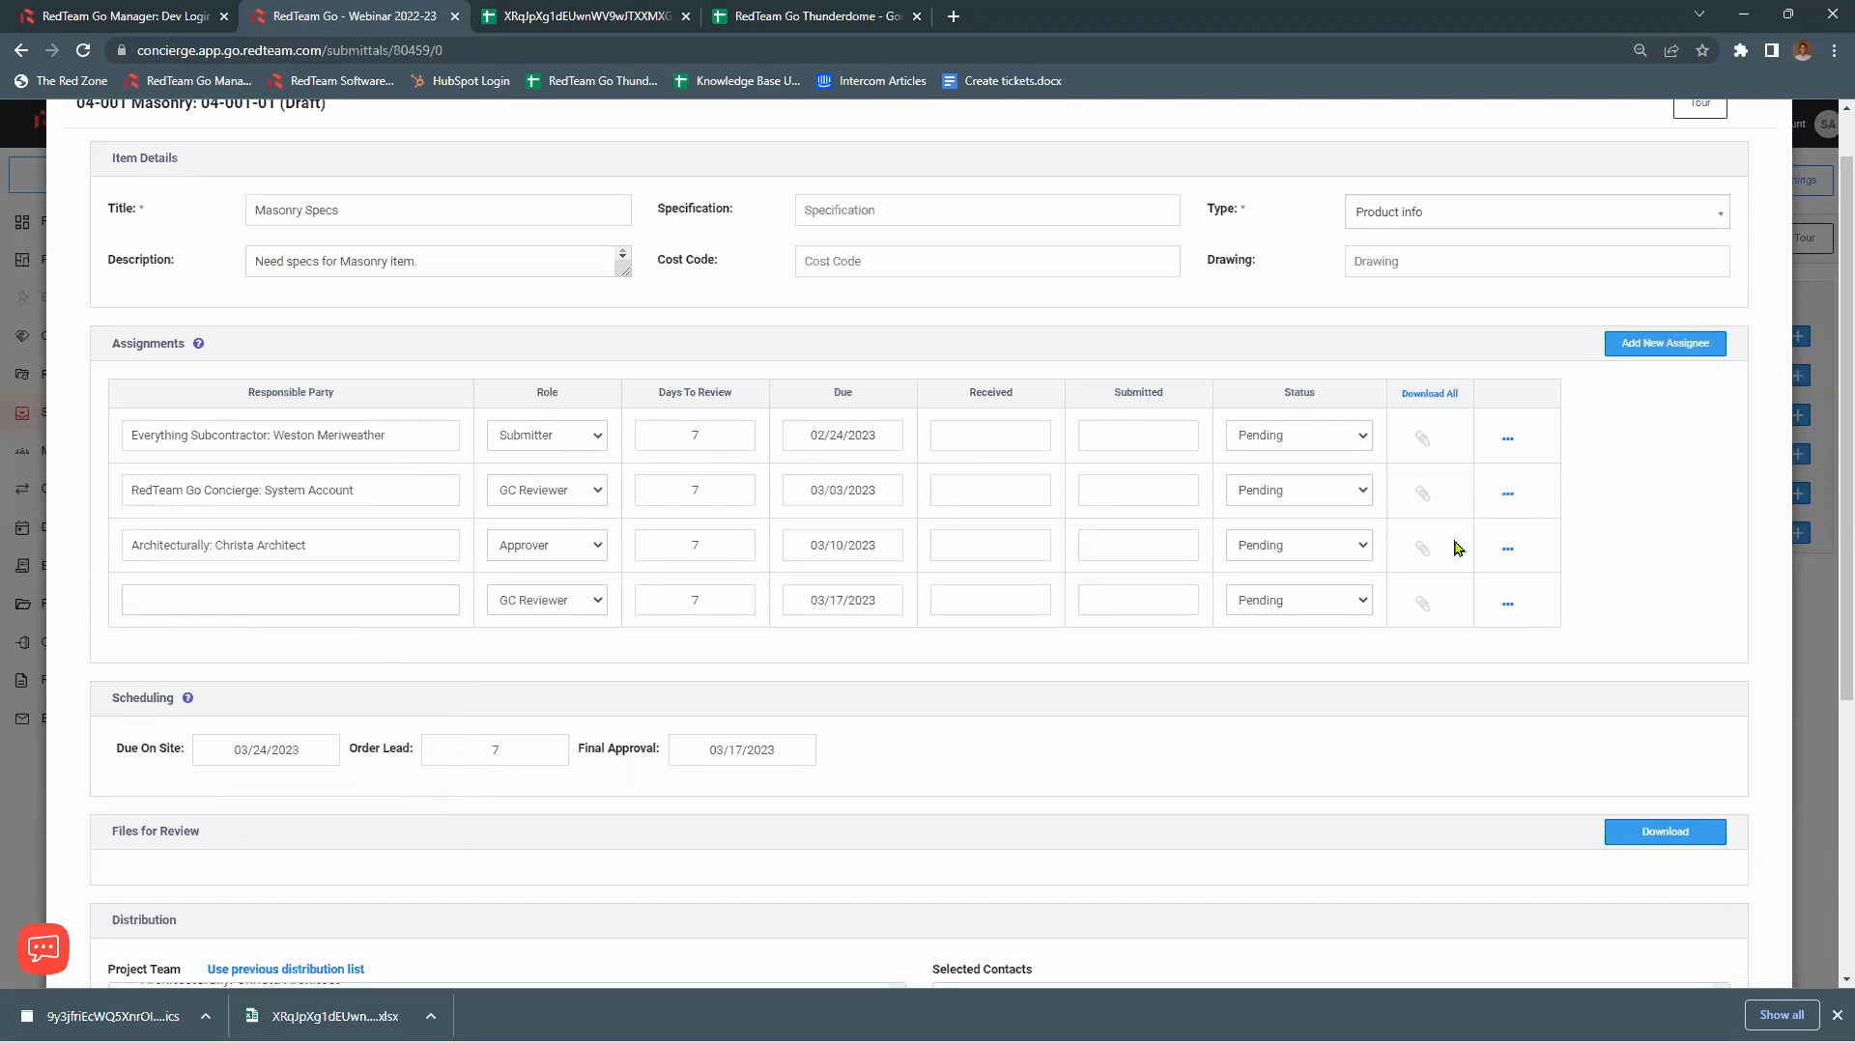
drag(119, 631, 522, 495)
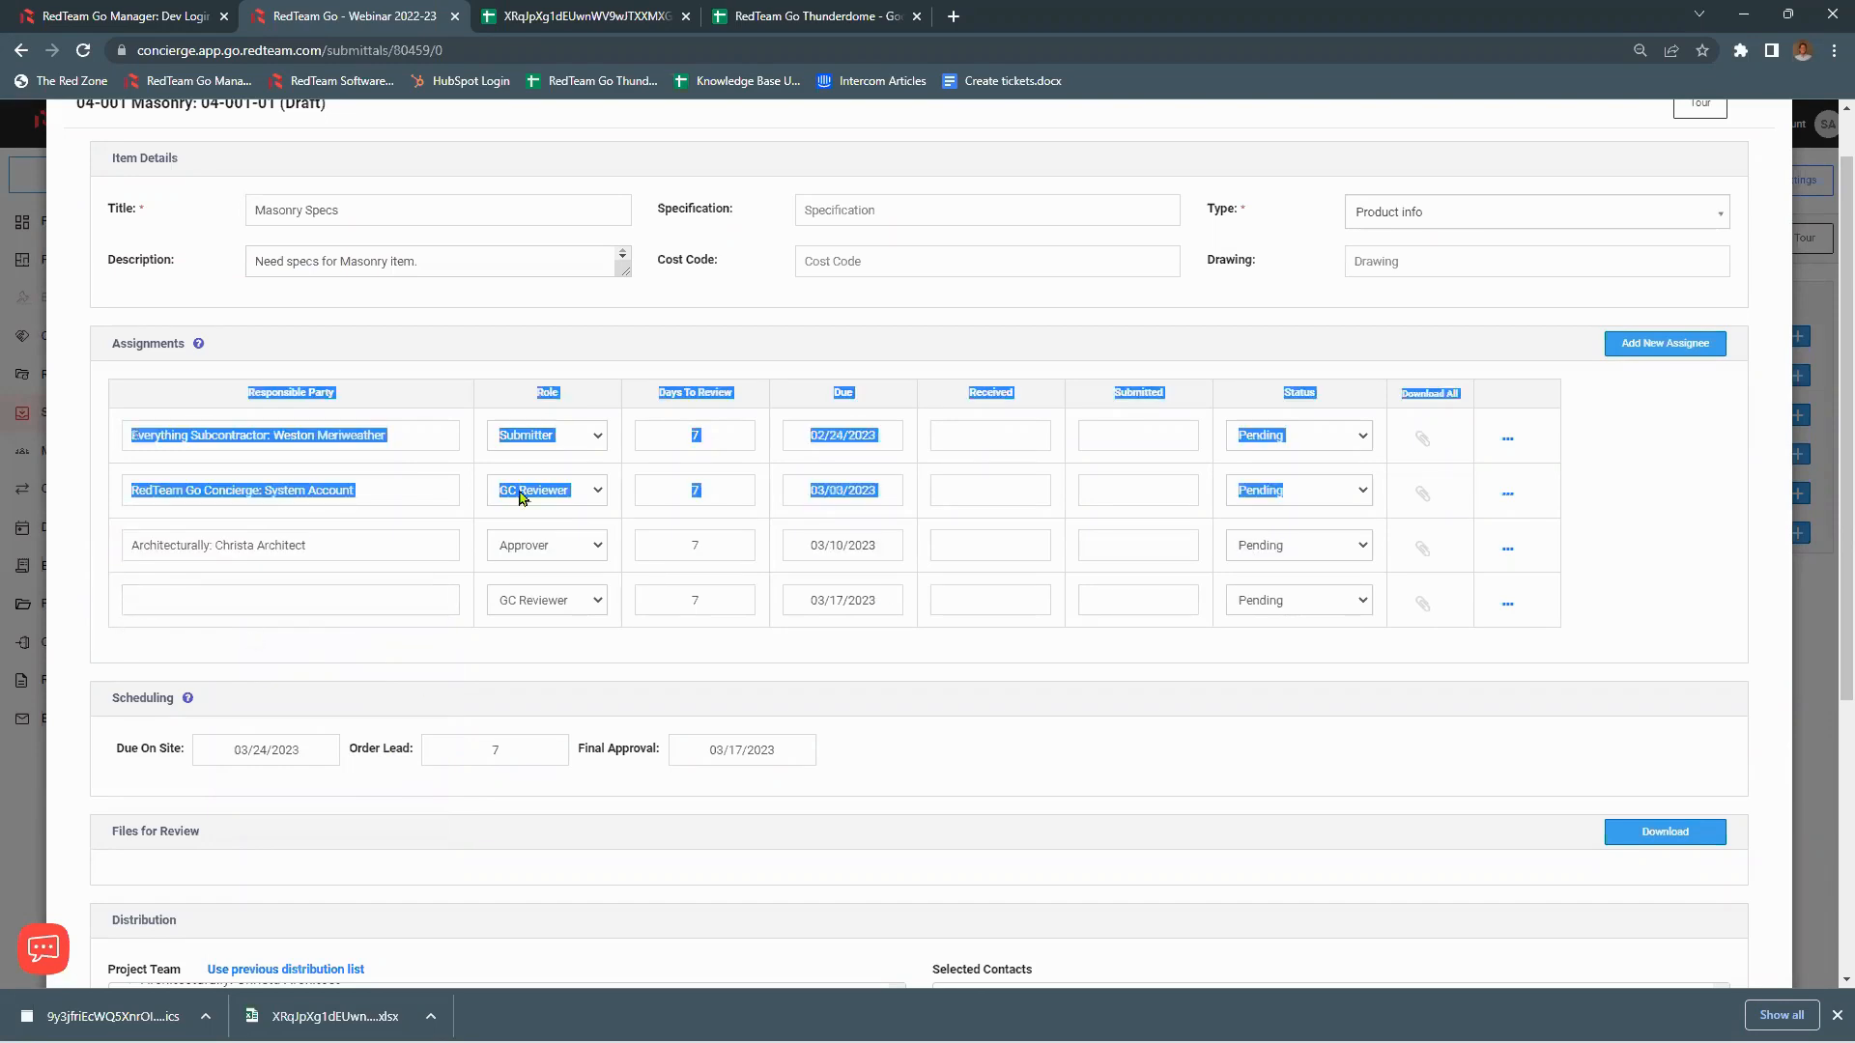
click(1643, 561)
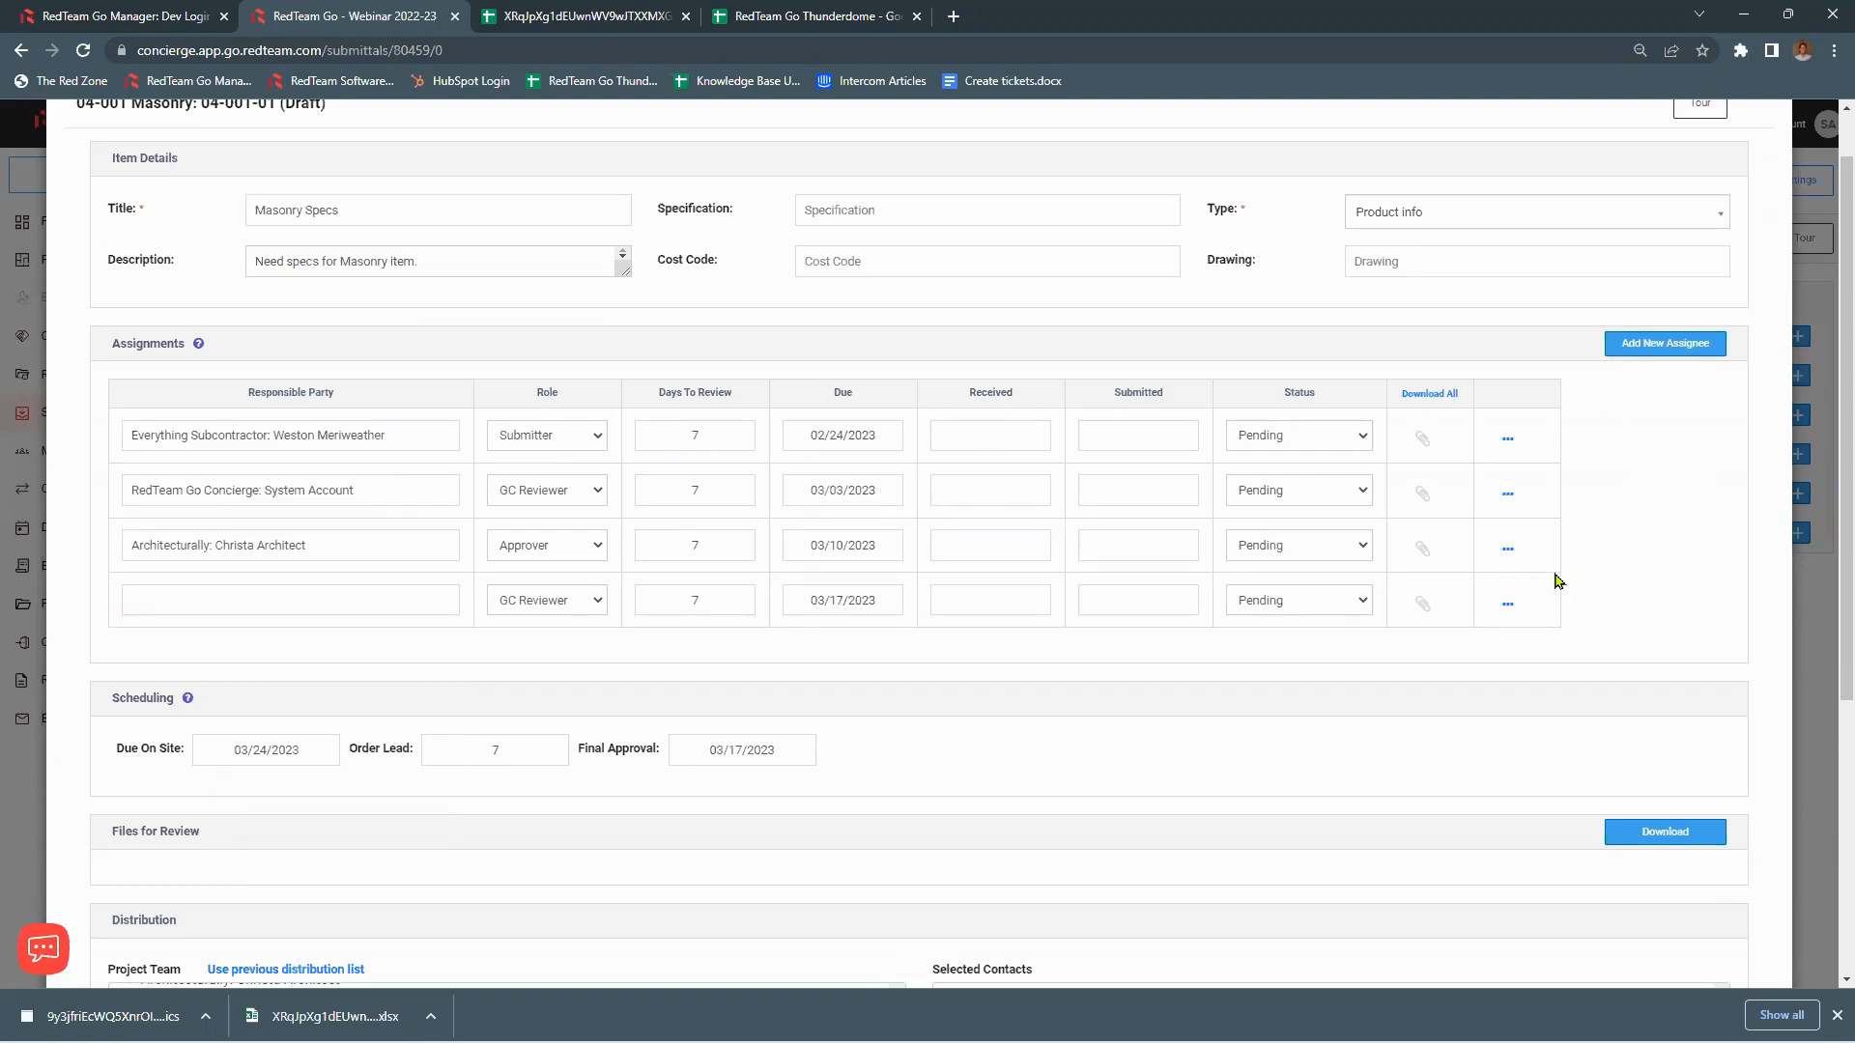
Step: Delete the blank GC Reviewer row from the assignments and confirm its removal from the workflow
click(1507, 604)
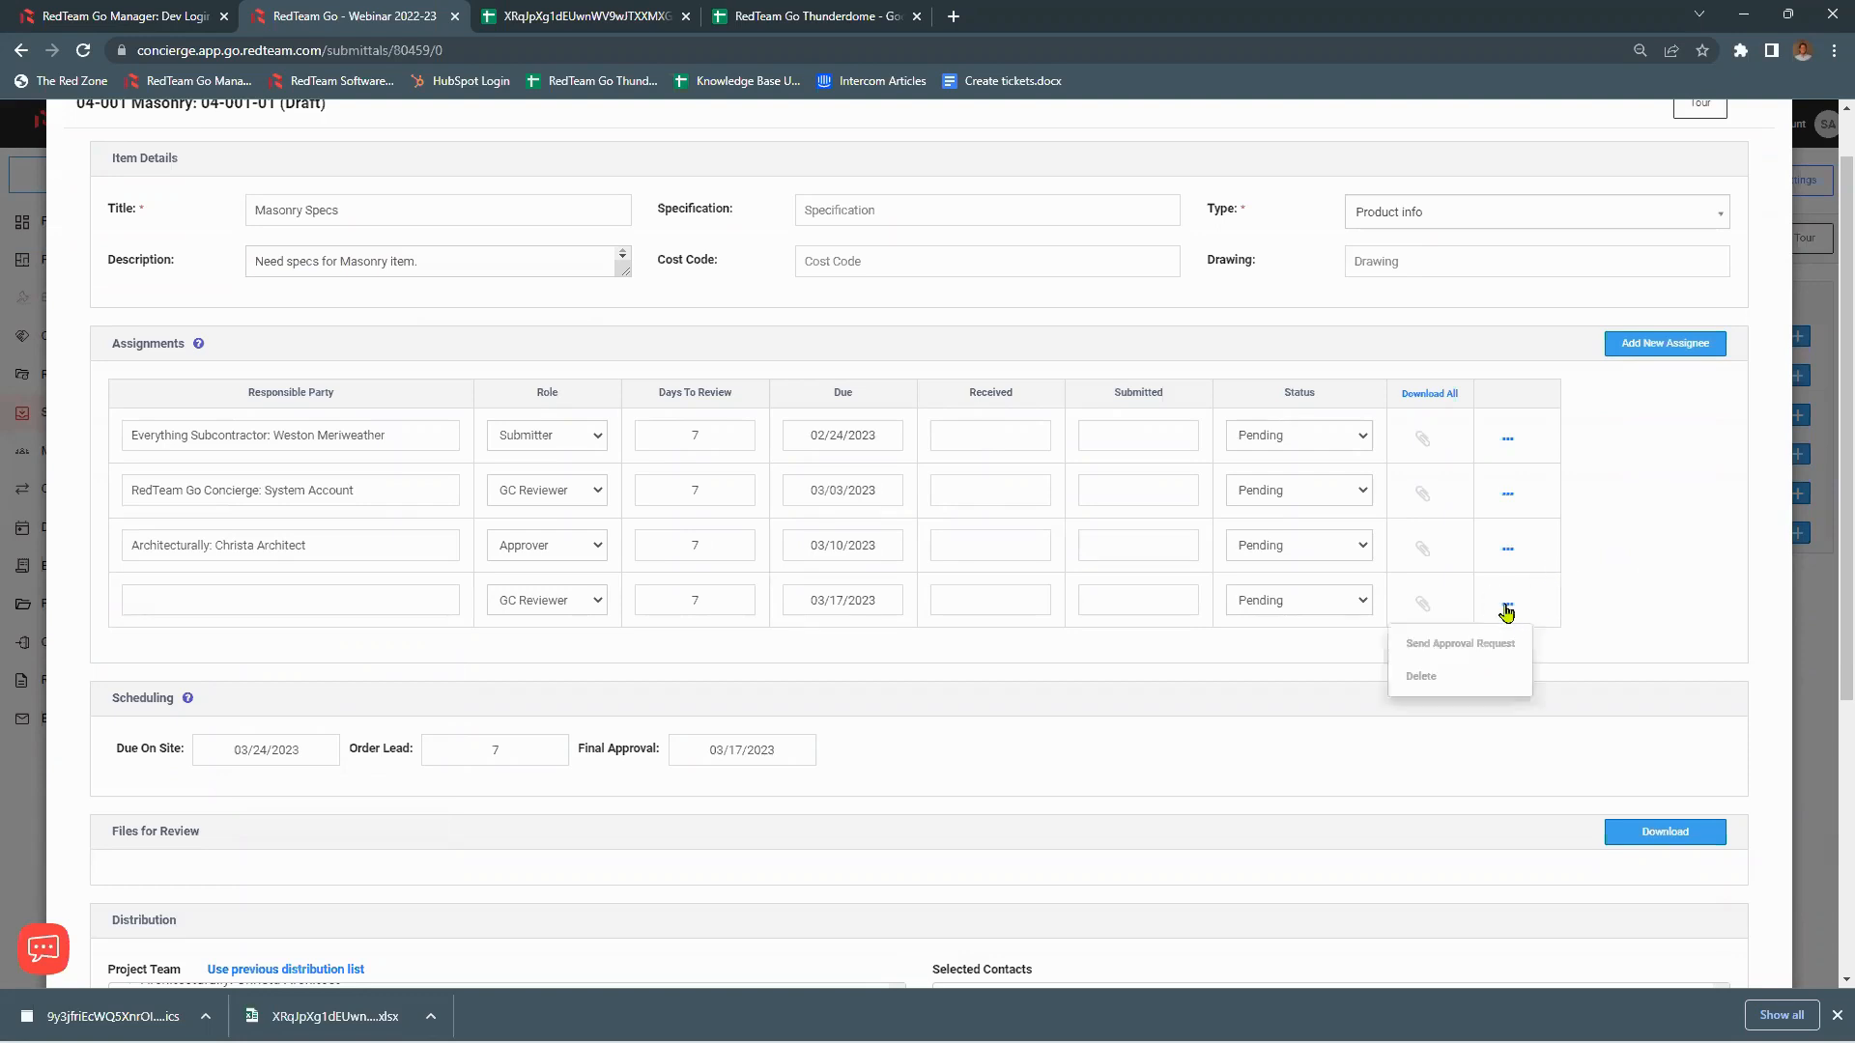
click(1420, 679)
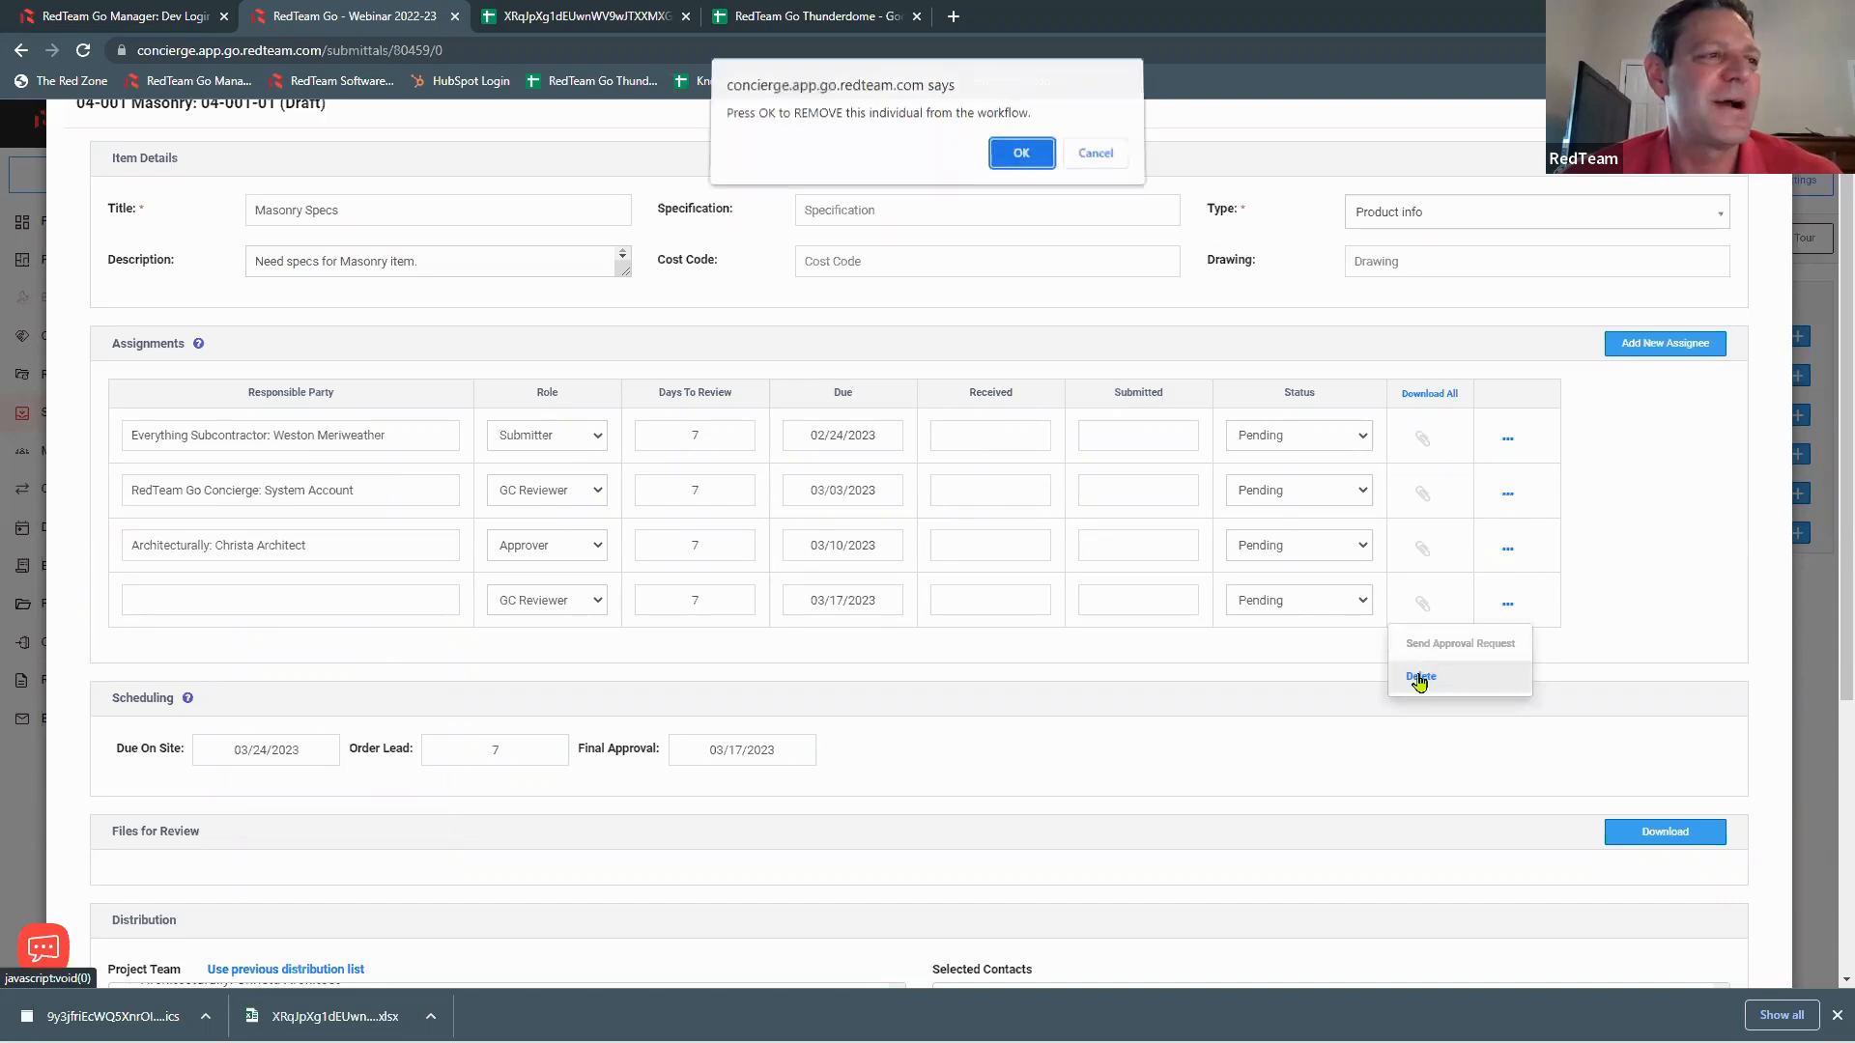
click(1021, 160)
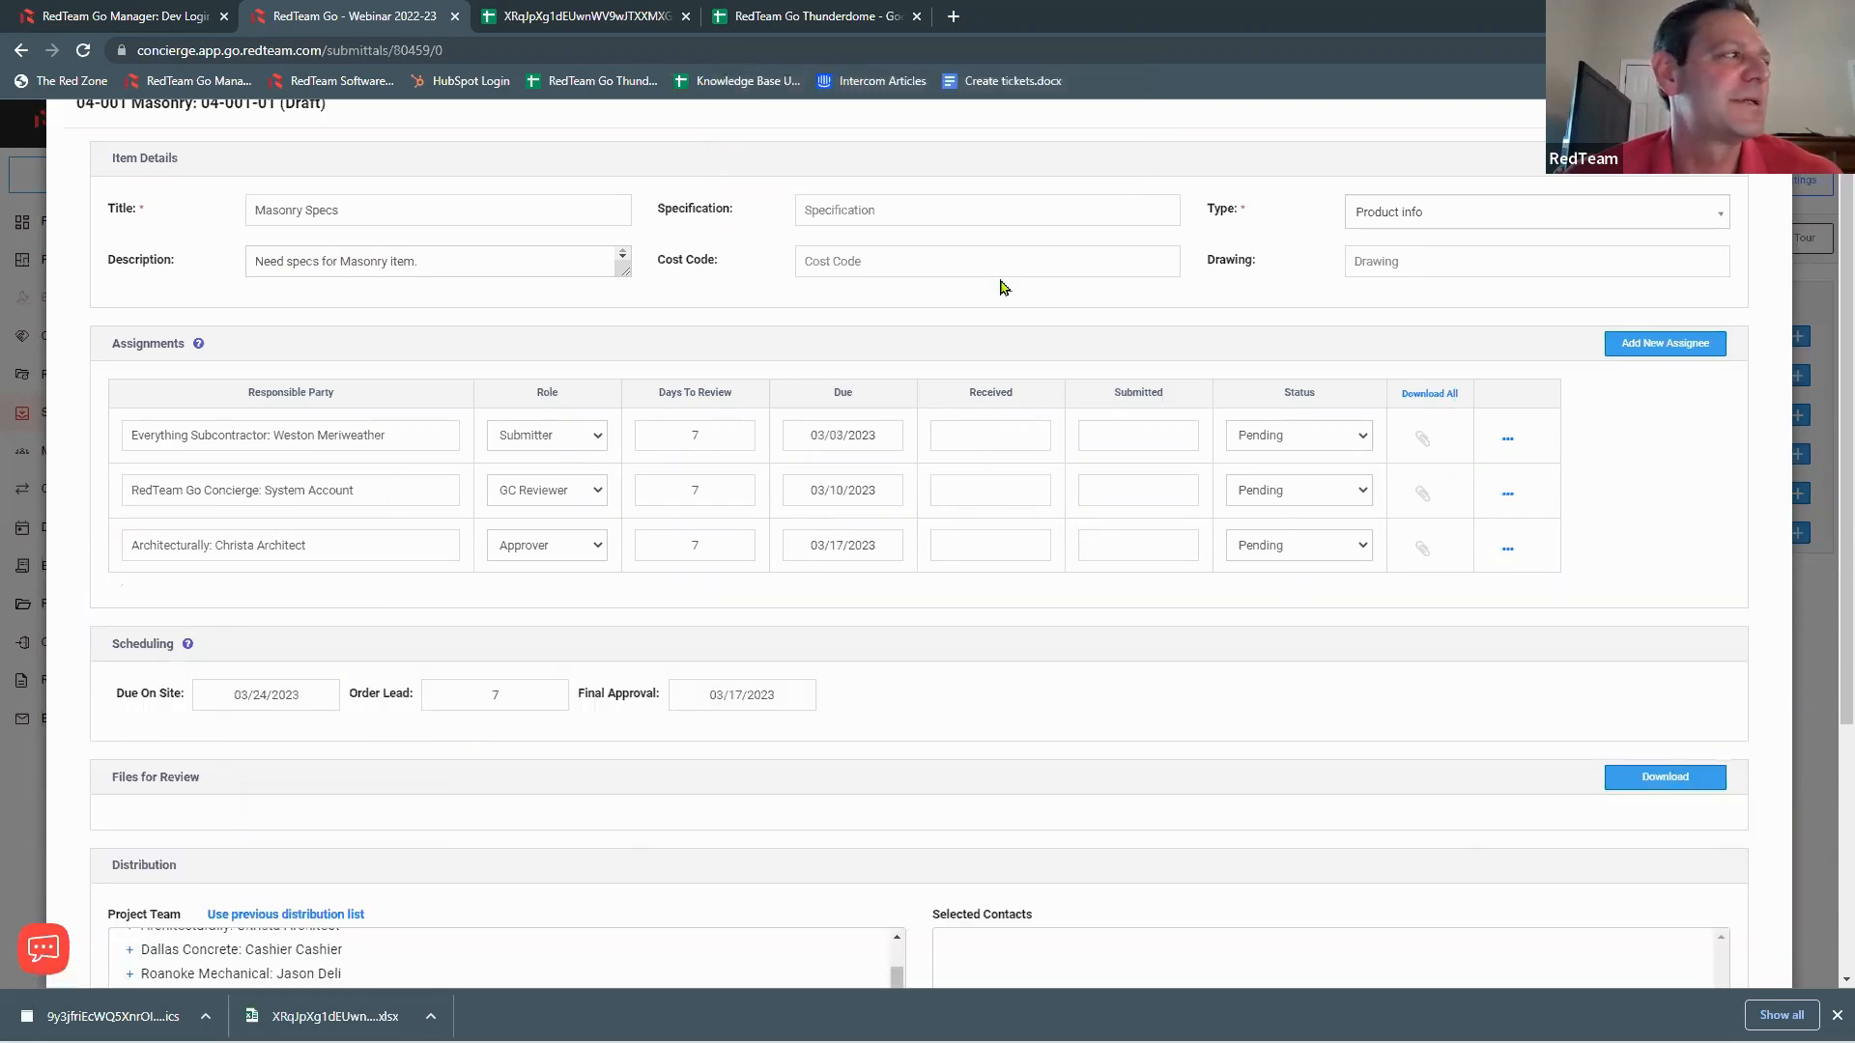
Step: Save and submit the Masonry Specs item, and send the submittal request to the submitter
scroll(947, 588, down, 3)
scroll(947, 589, down, 1)
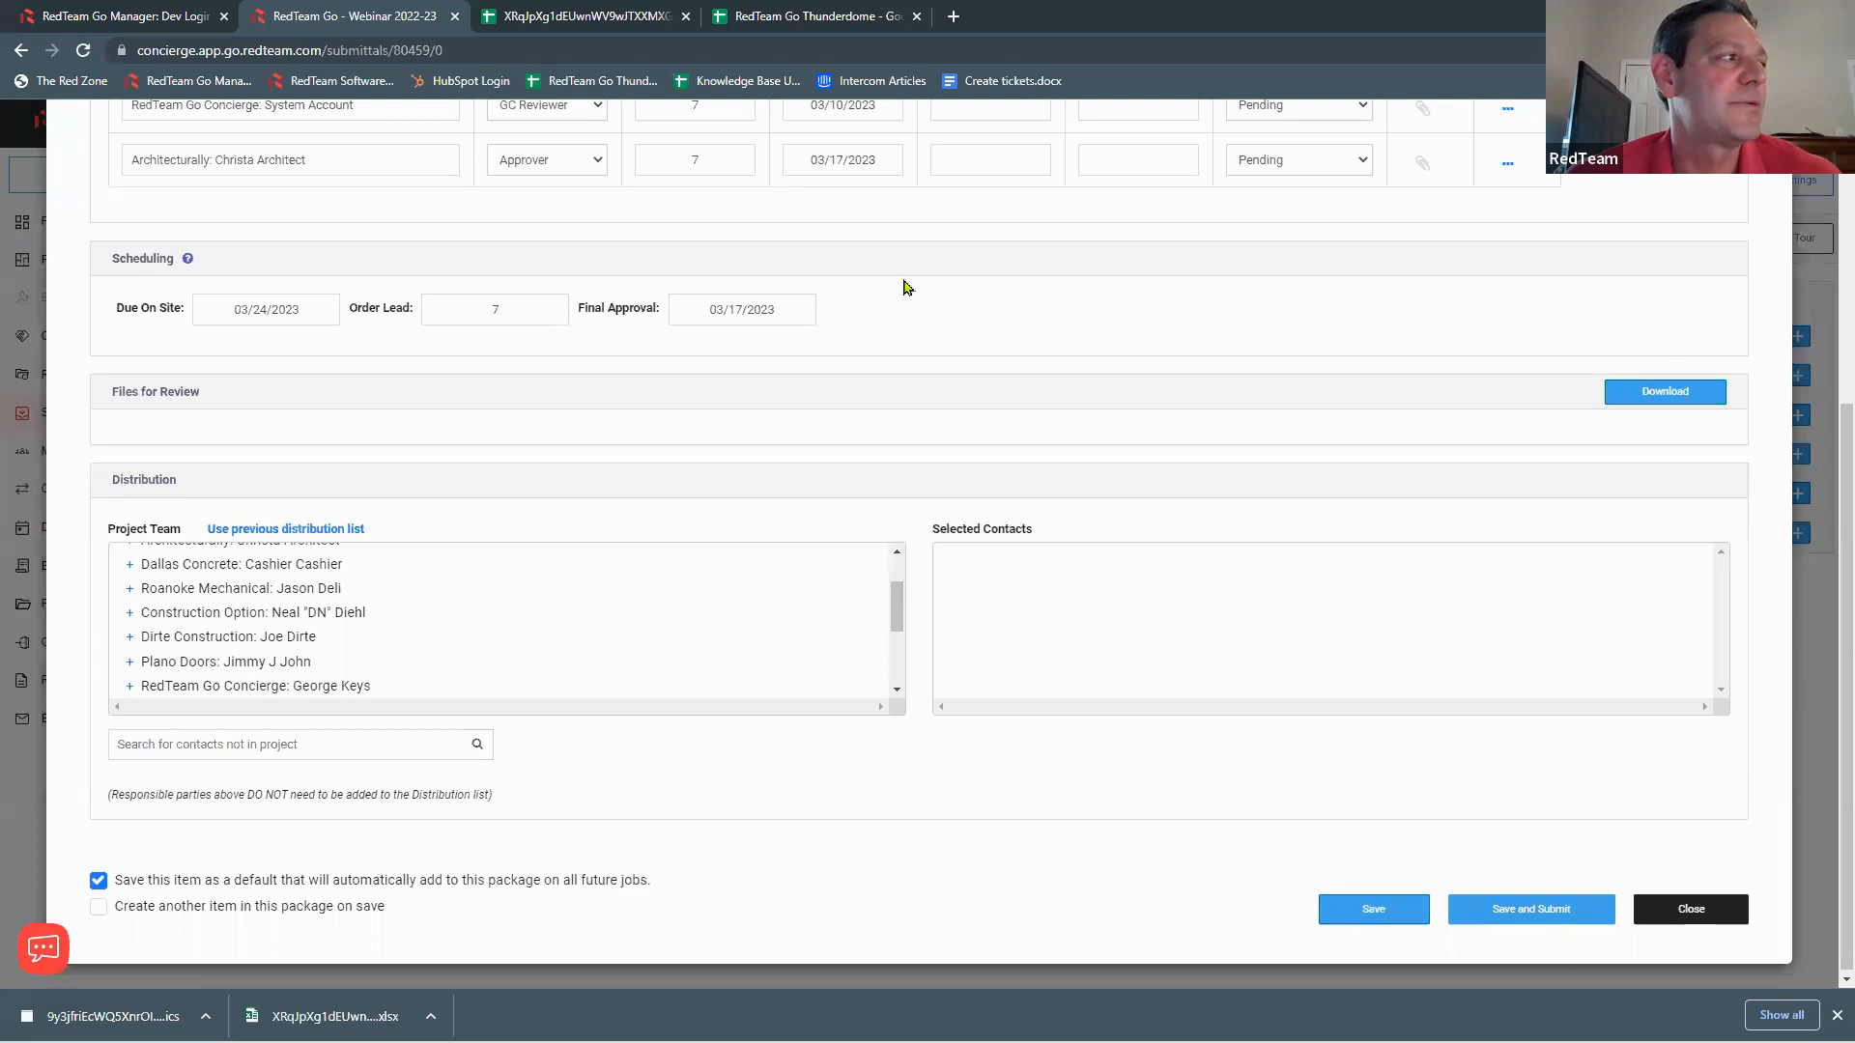
scroll(954, 345, up, 2)
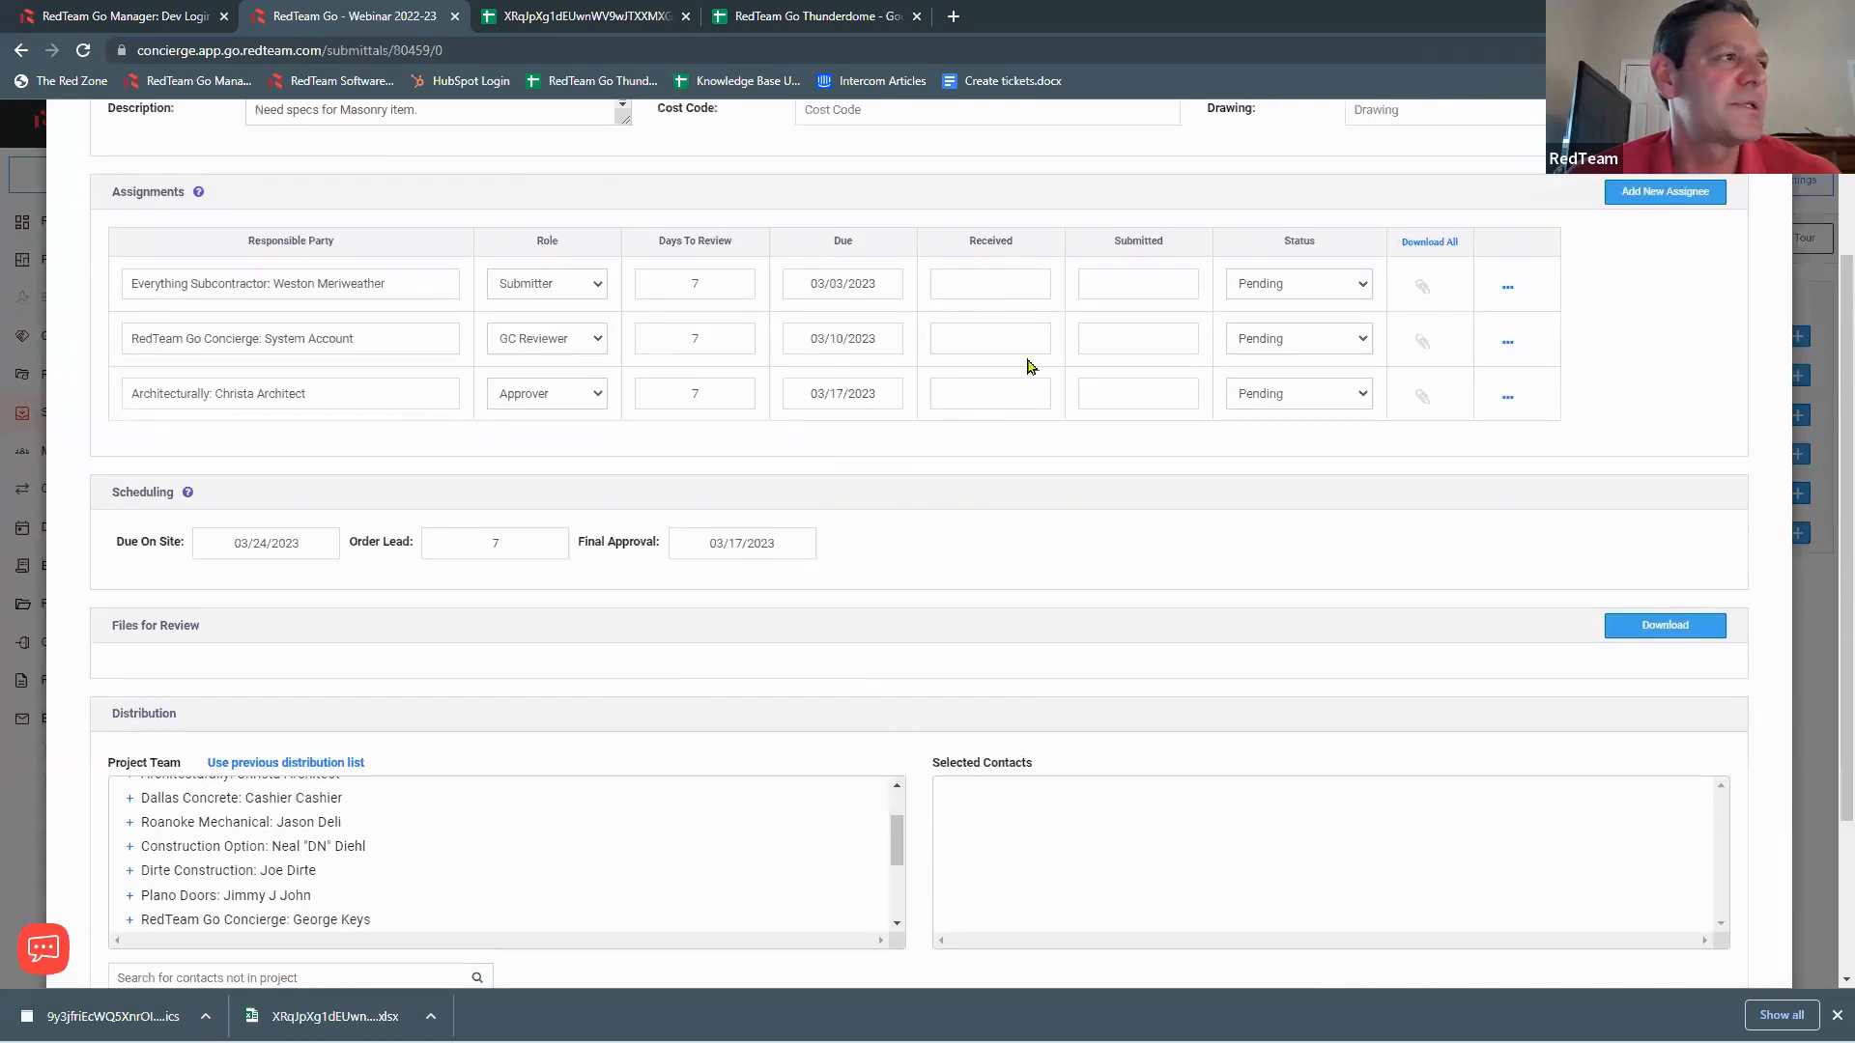
scroll(1187, 643, down, 2)
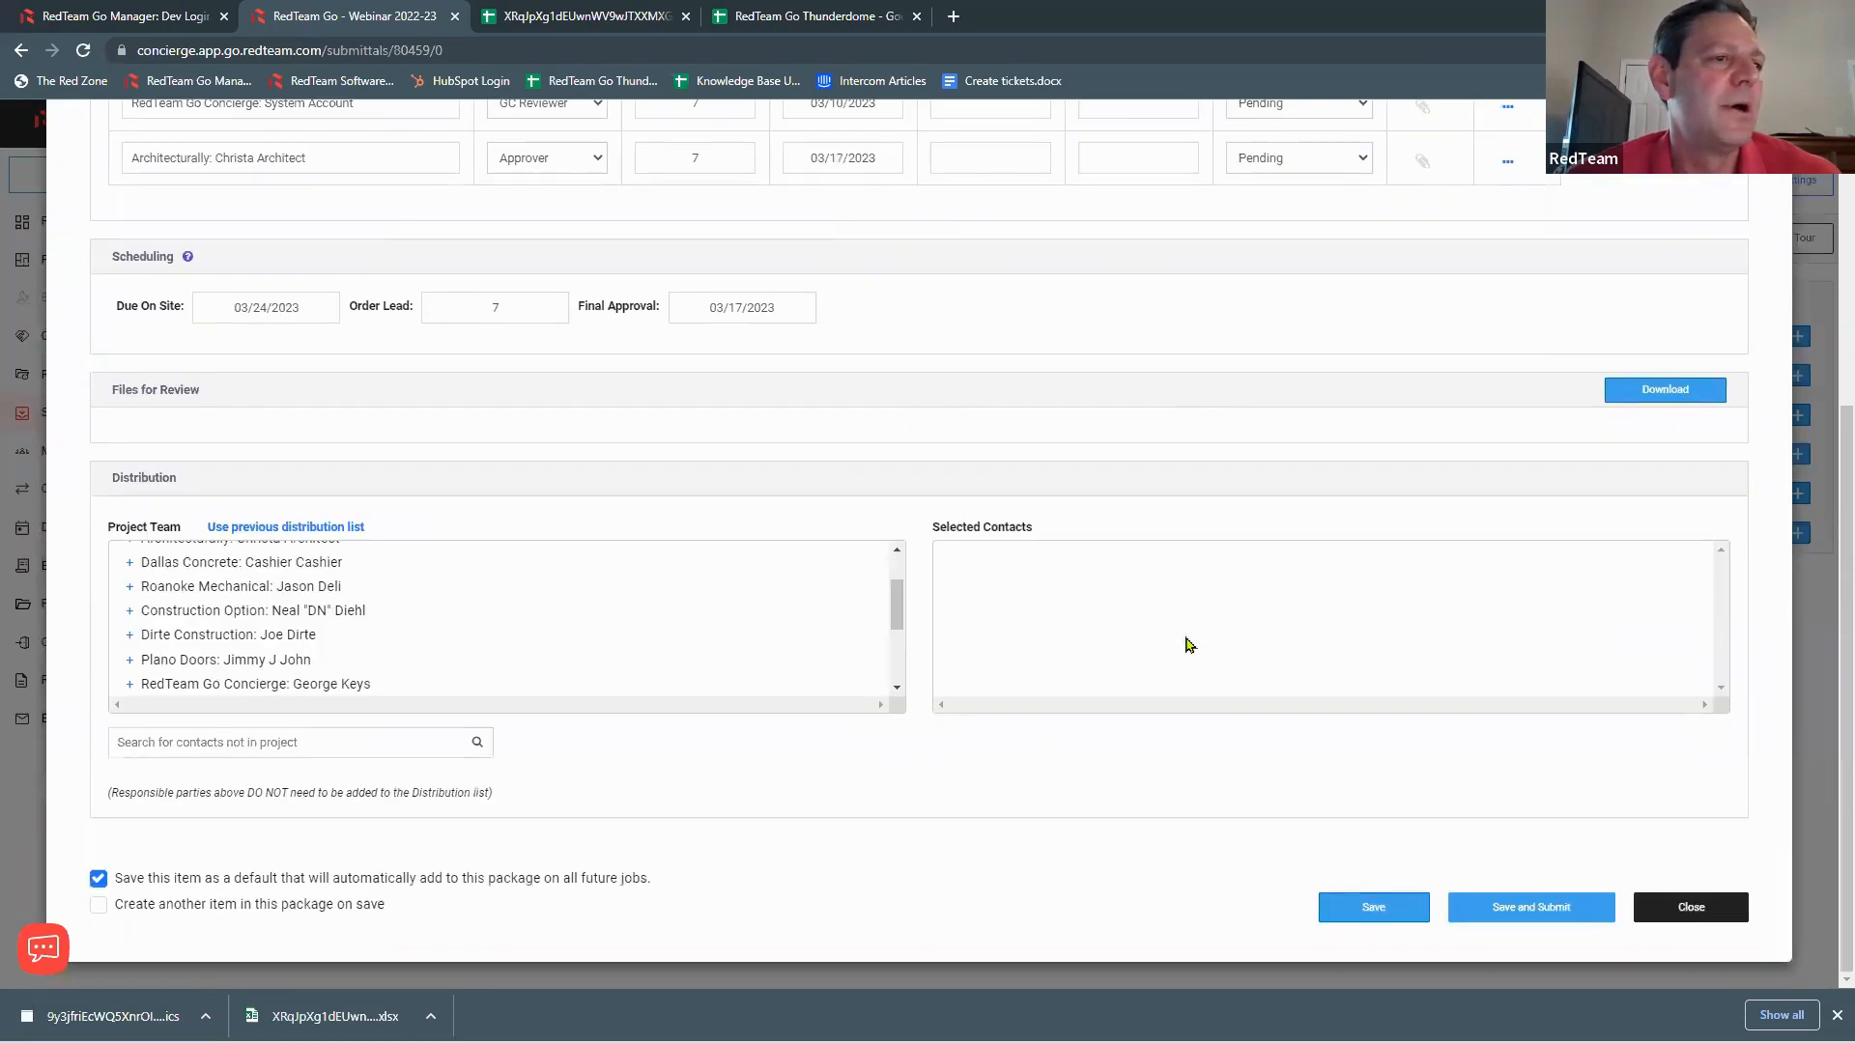
click(1553, 926)
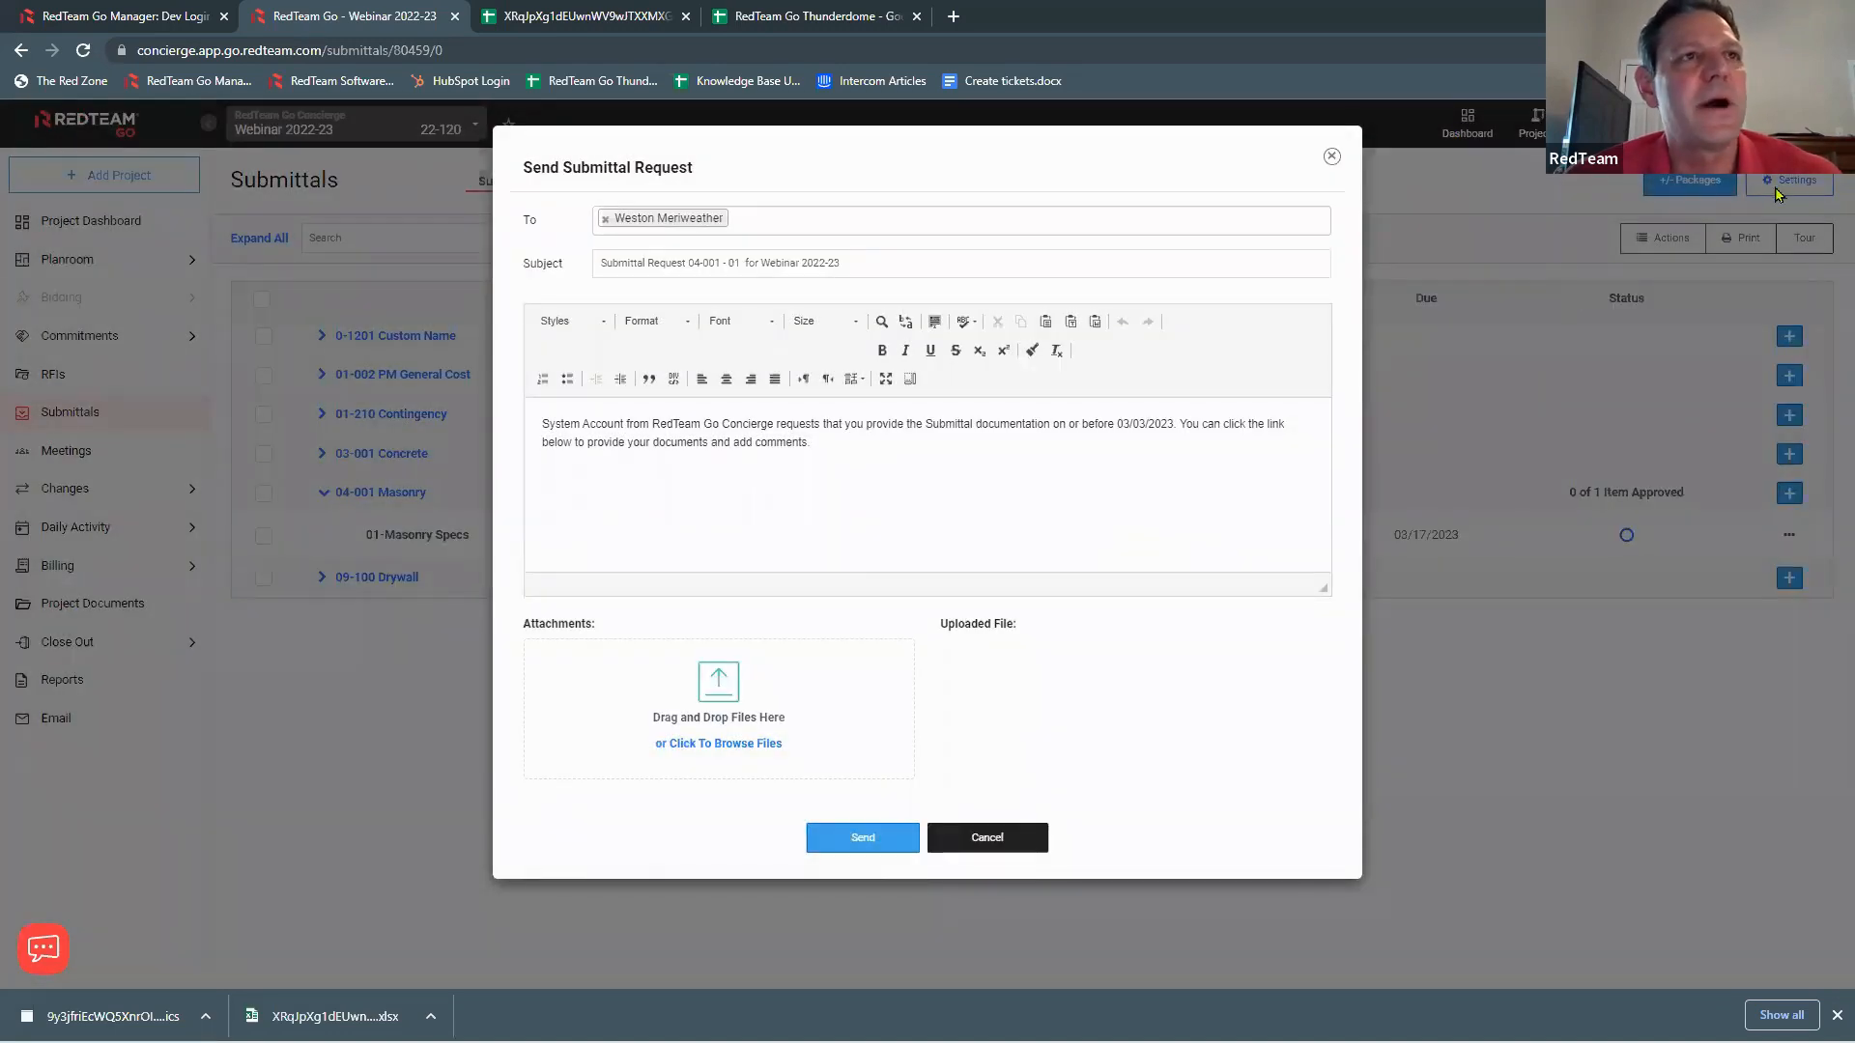
click(864, 839)
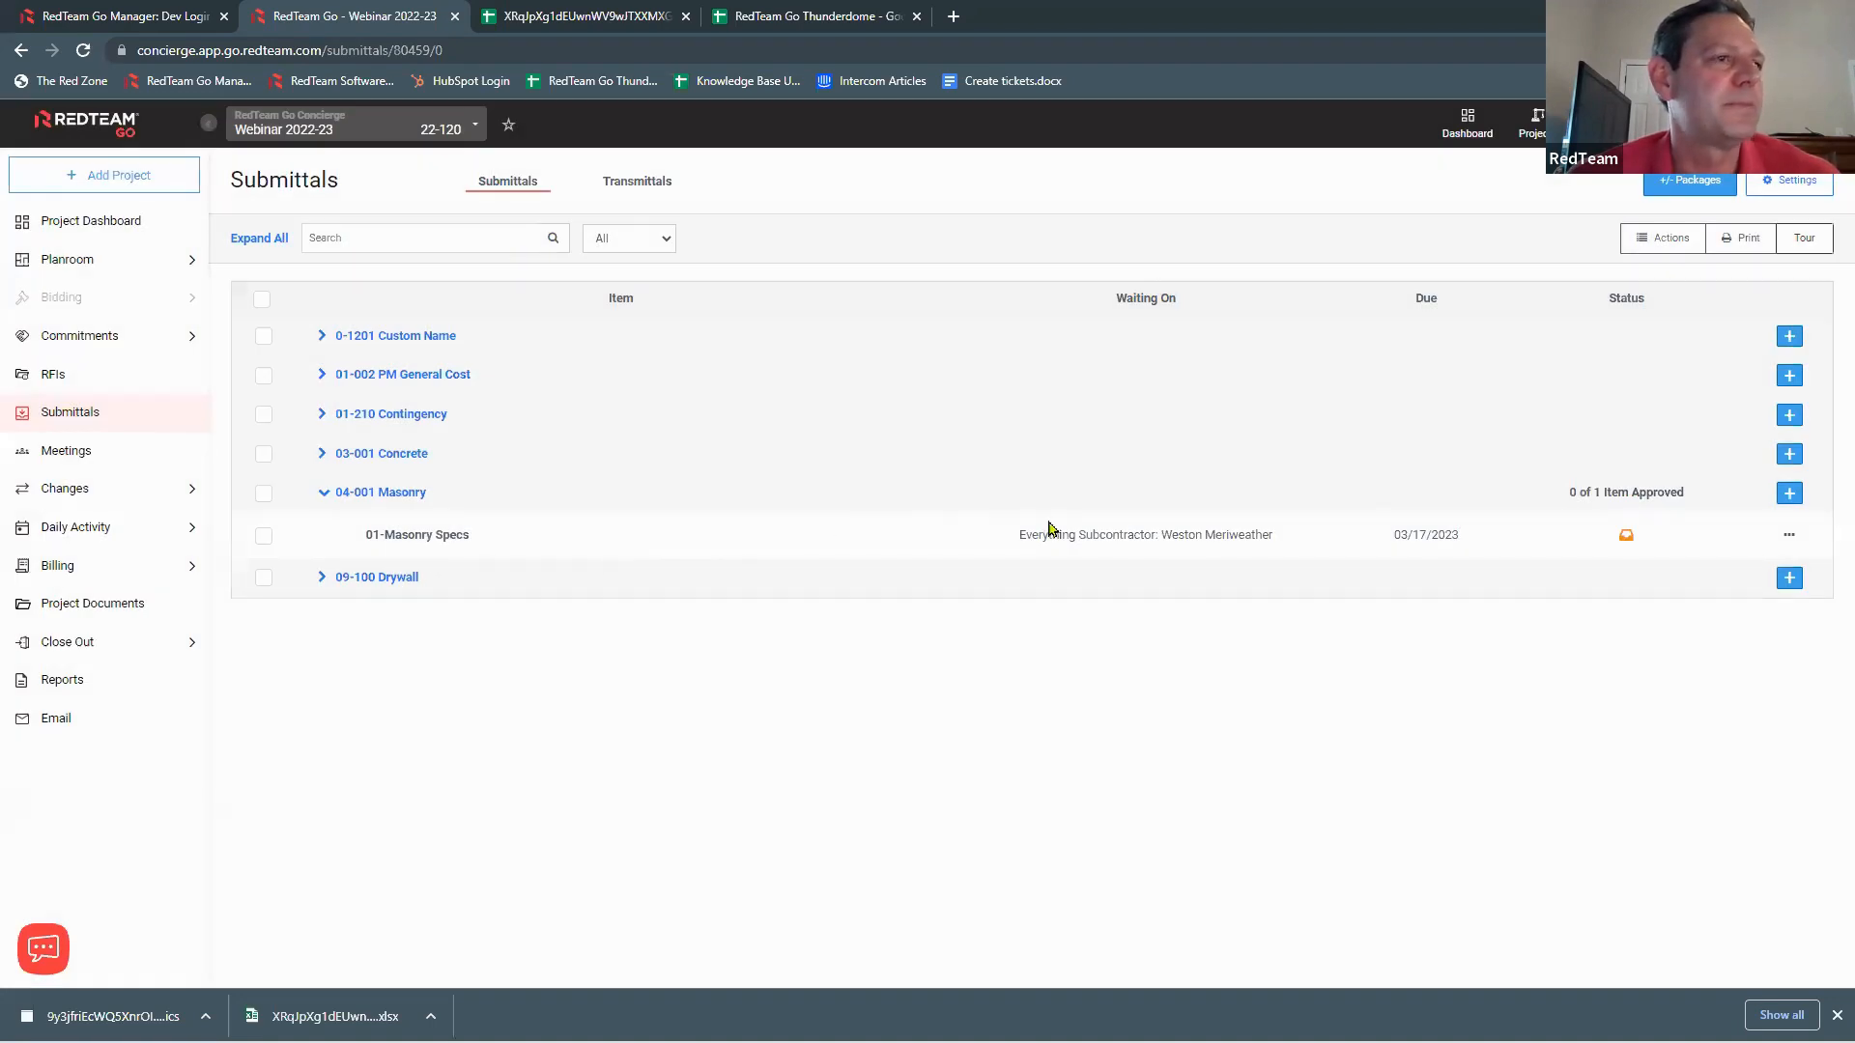
Step: Open the 01-Masonry Specs submittal under 04-001 Masonry for editing
mouse_move(1627, 539)
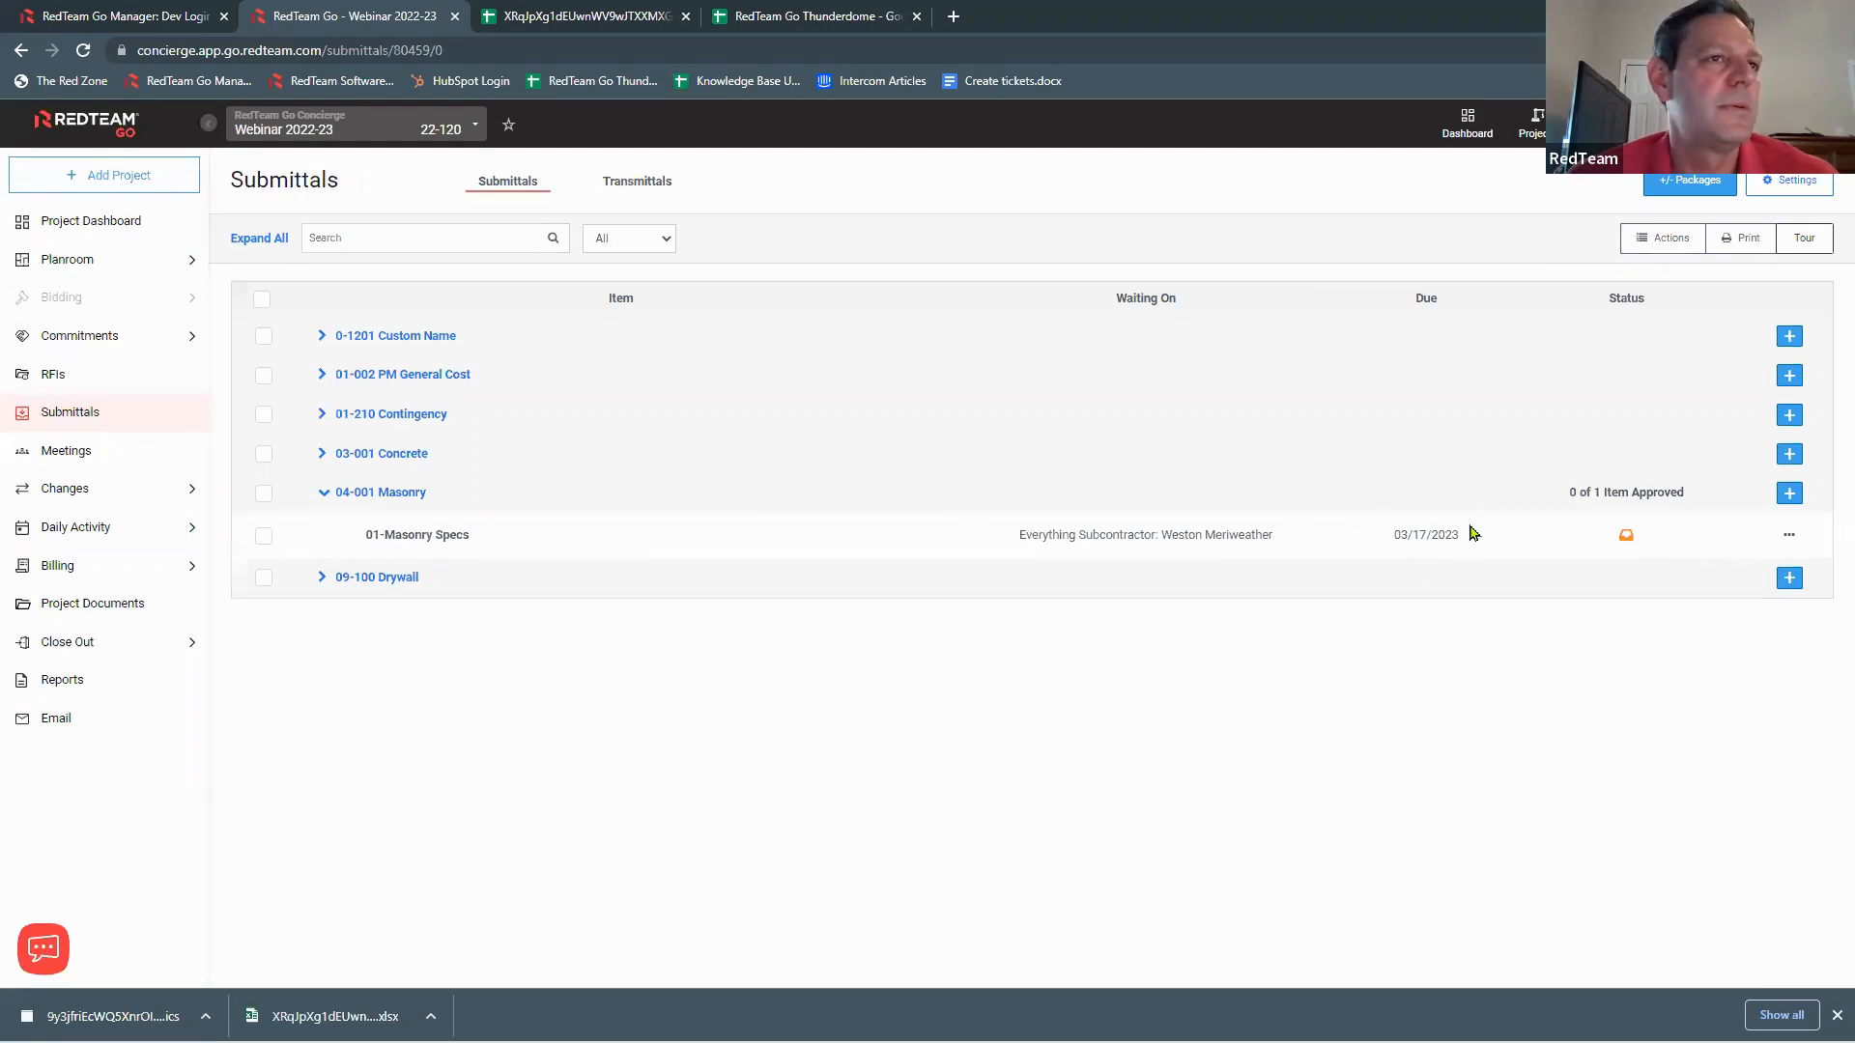
click(1789, 535)
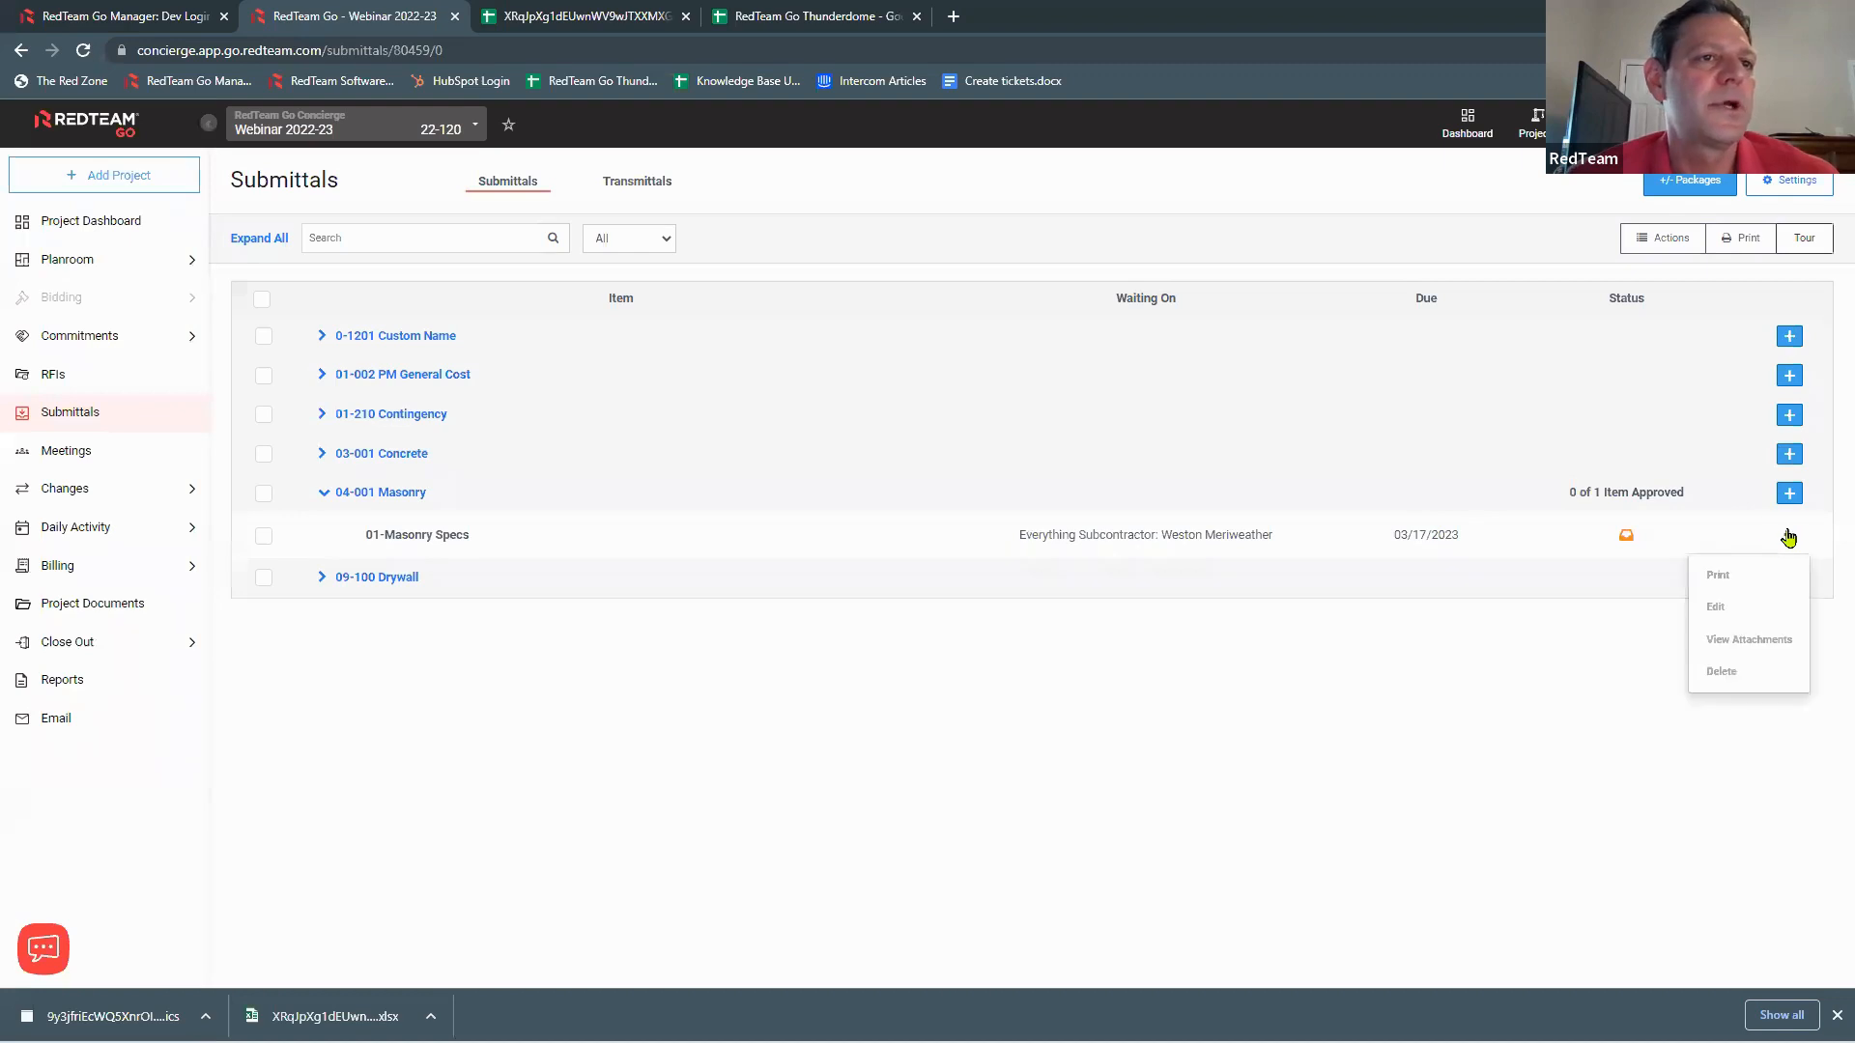
click(1727, 610)
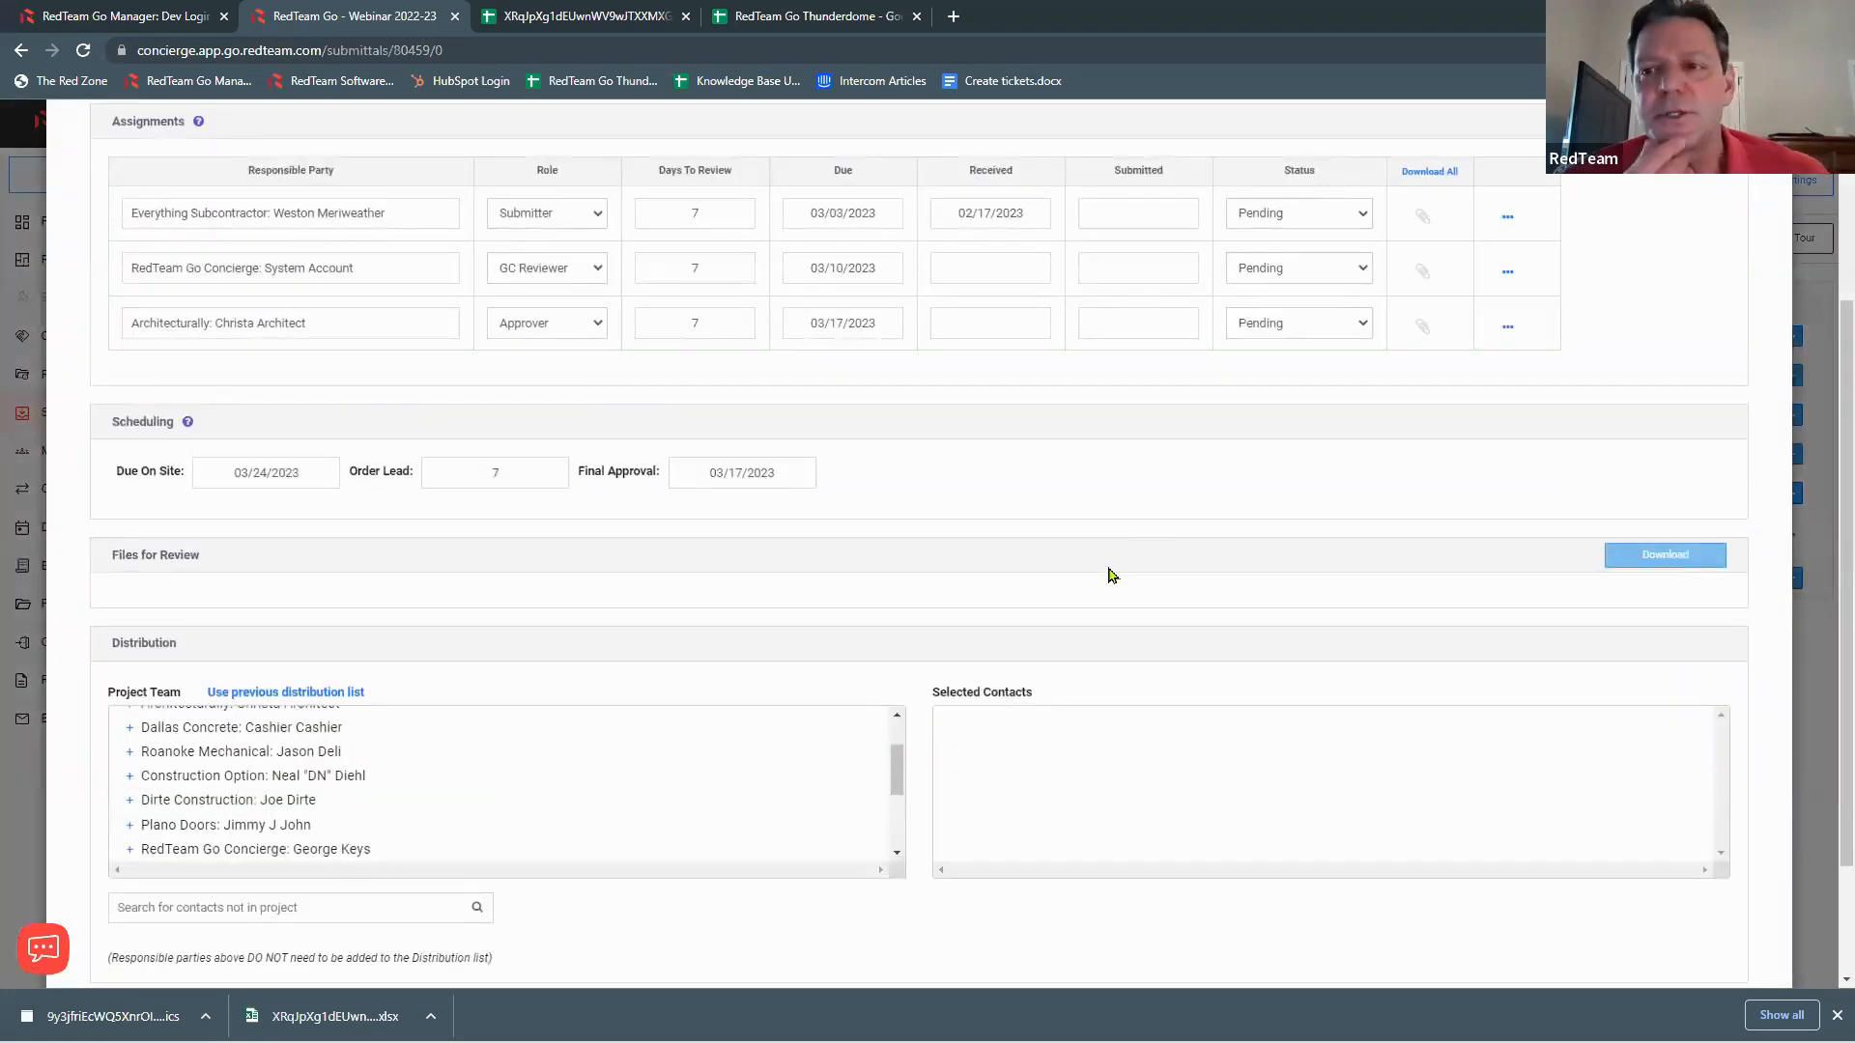
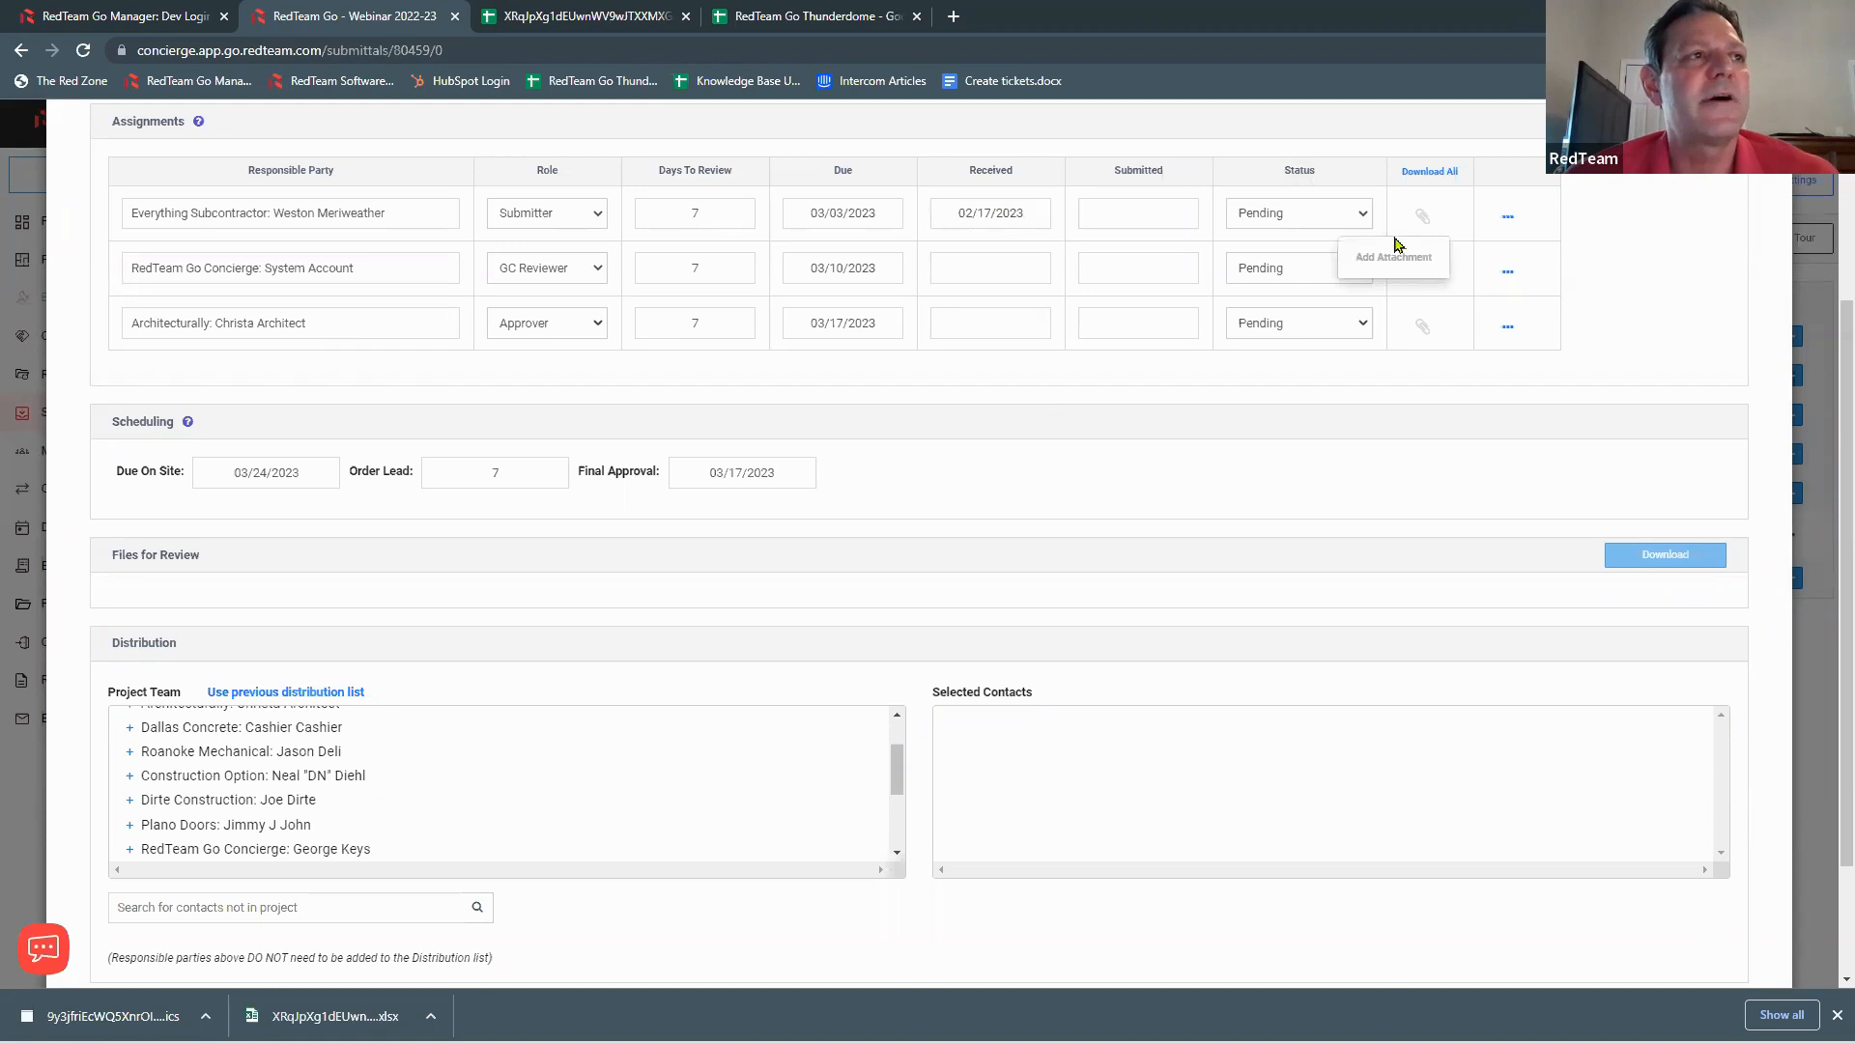
Step: Upload the Valve Specs file from RTG Training Files as an attachment on the Submitter's assignment row
click(1398, 259)
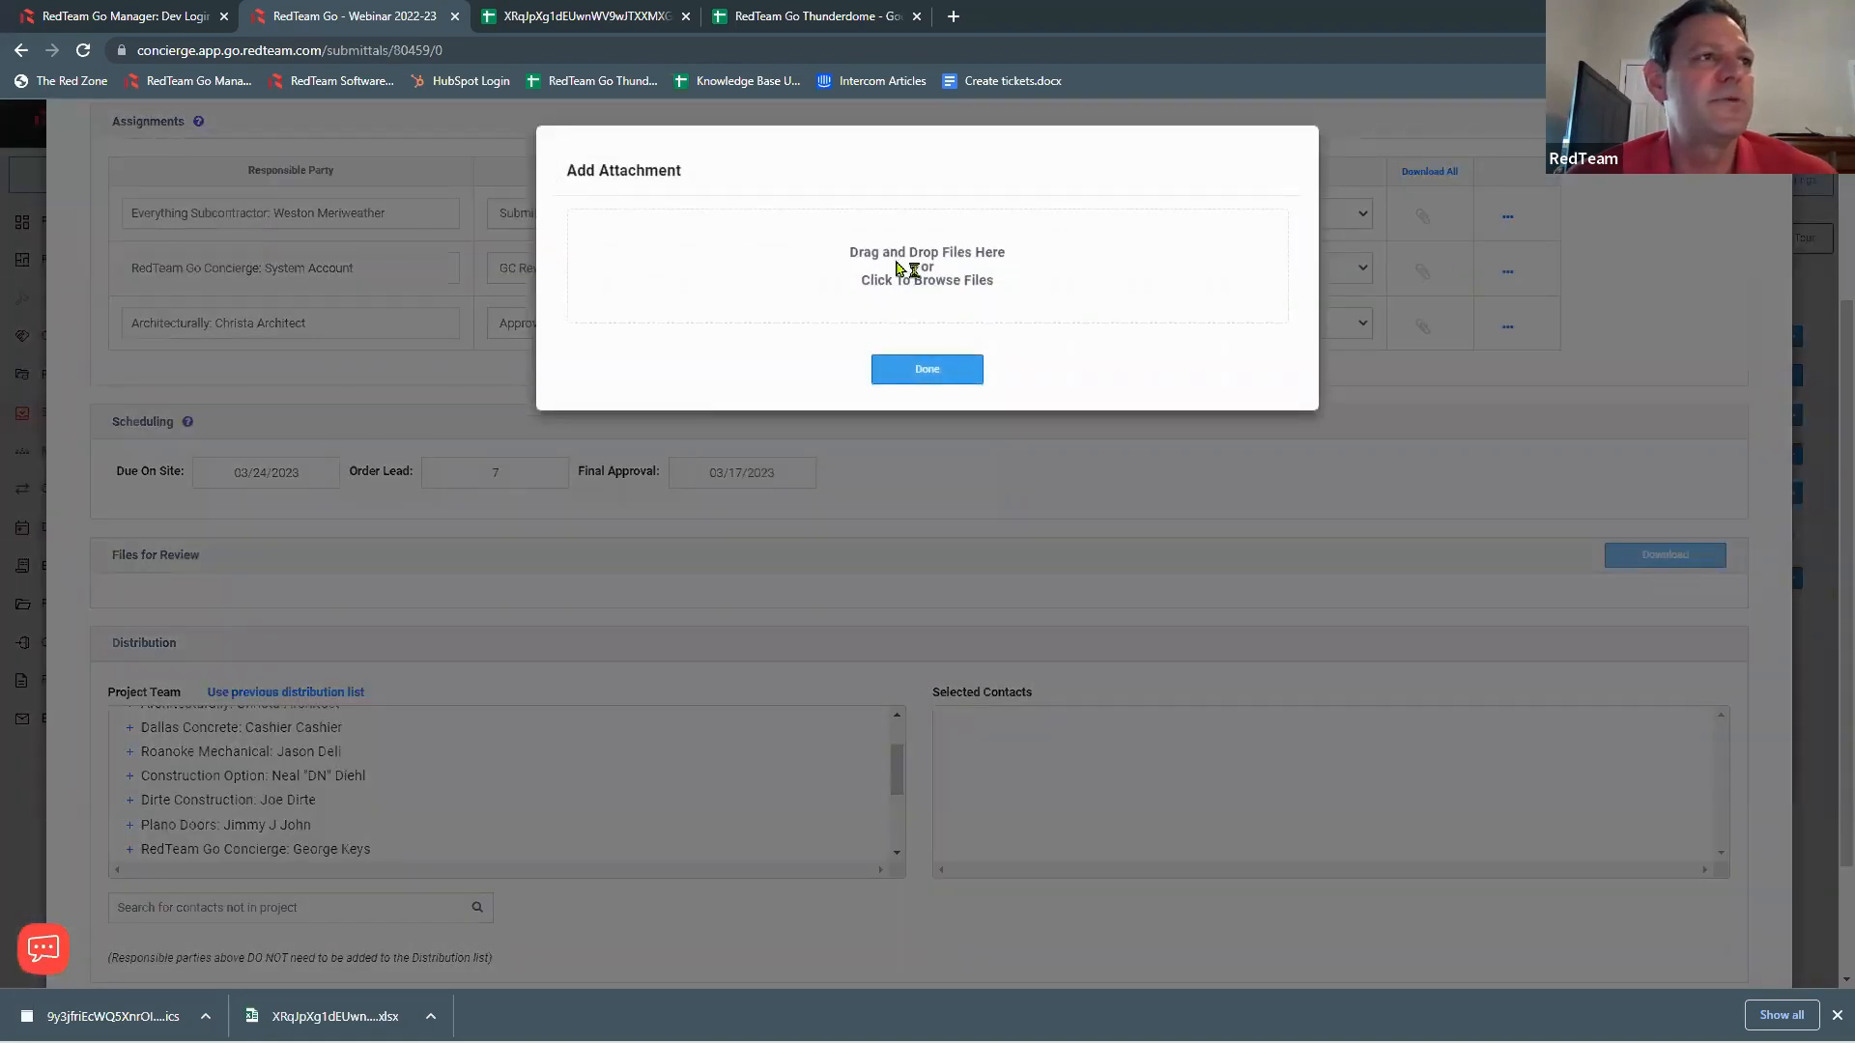
click(901, 257)
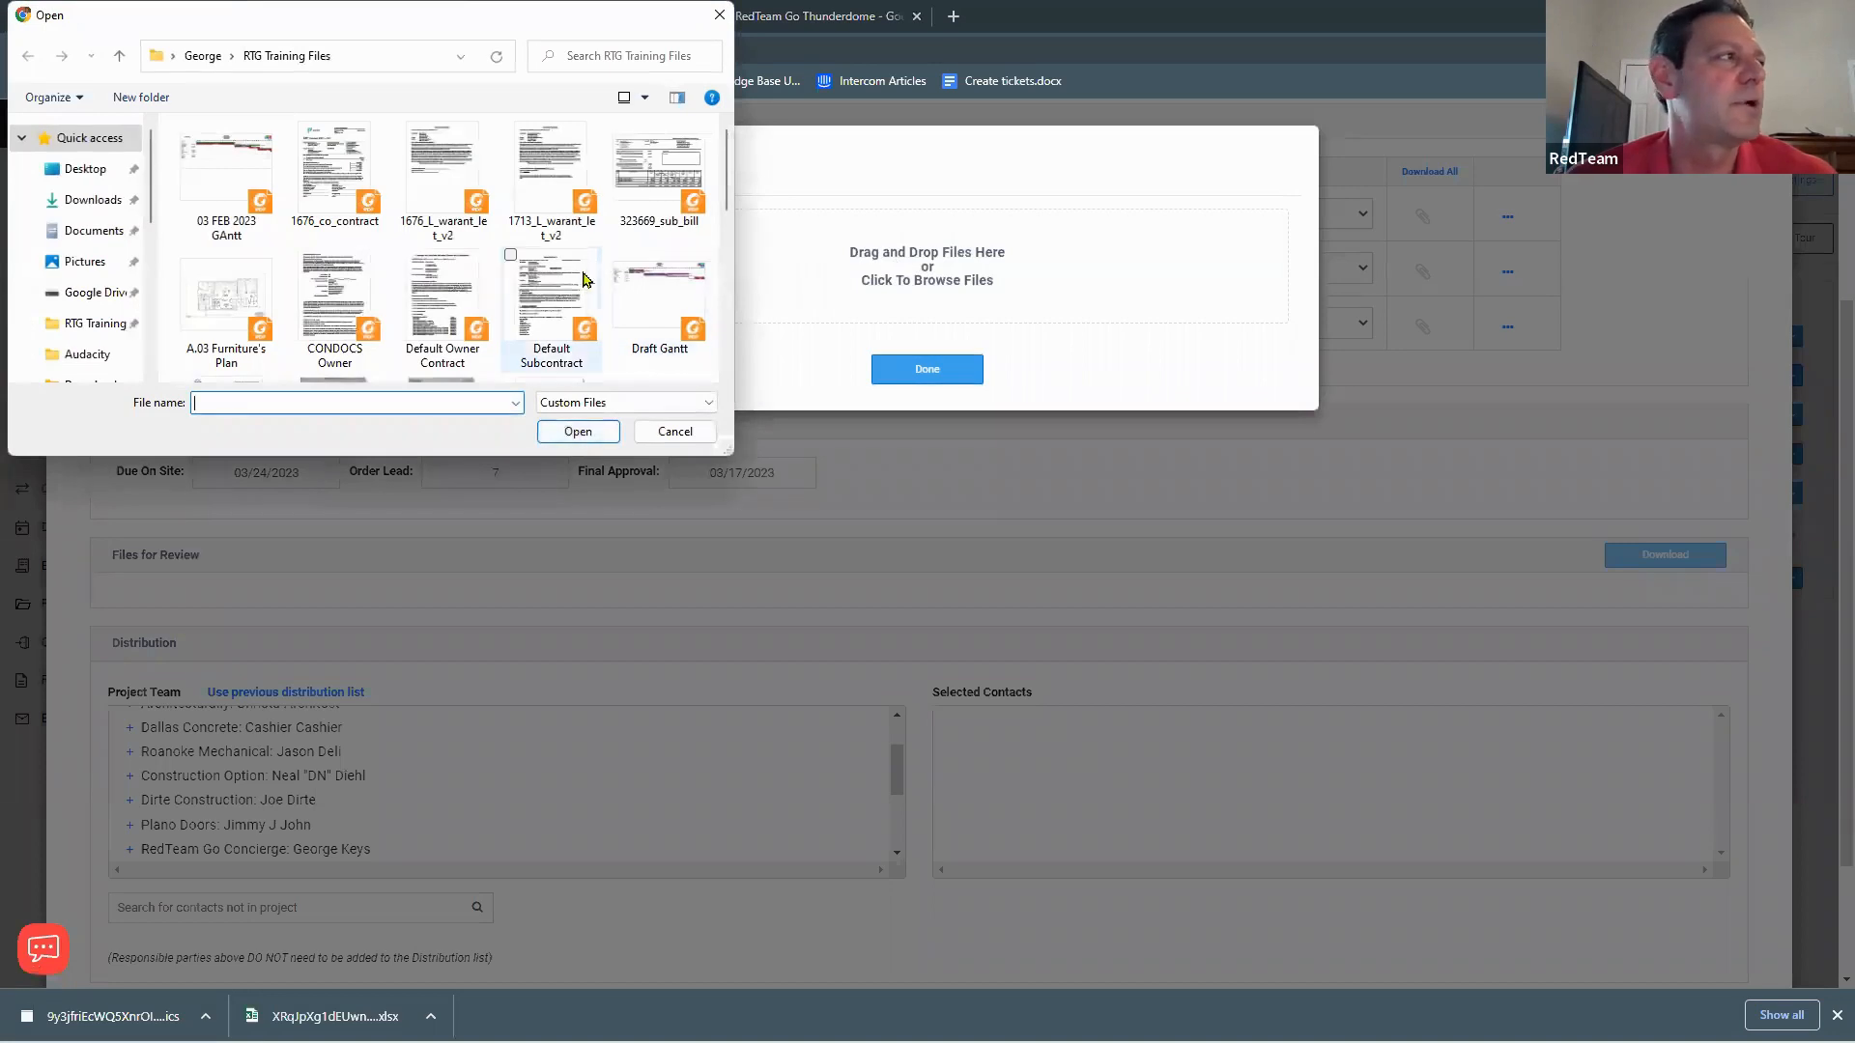
scroll(464, 283, down, 5)
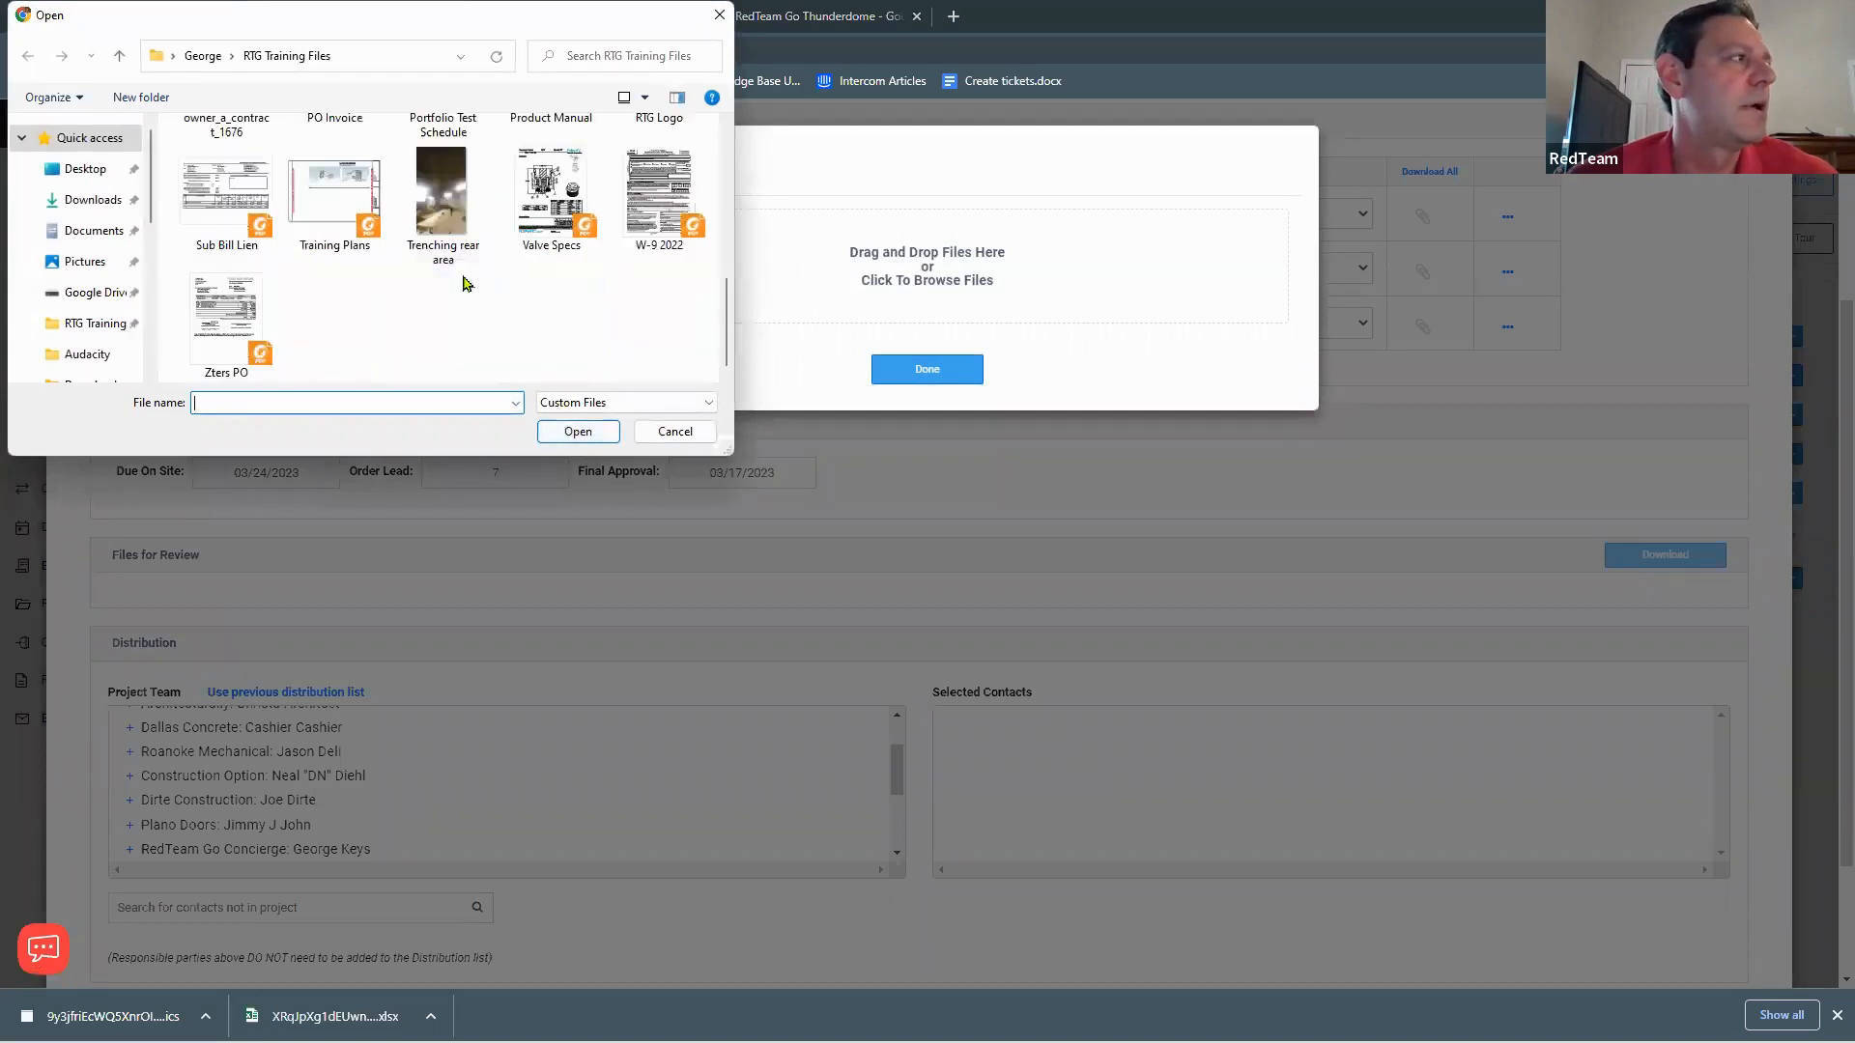
scroll(341, 278, up, 2)
click(341, 278)
scroll(341, 278, down, 1)
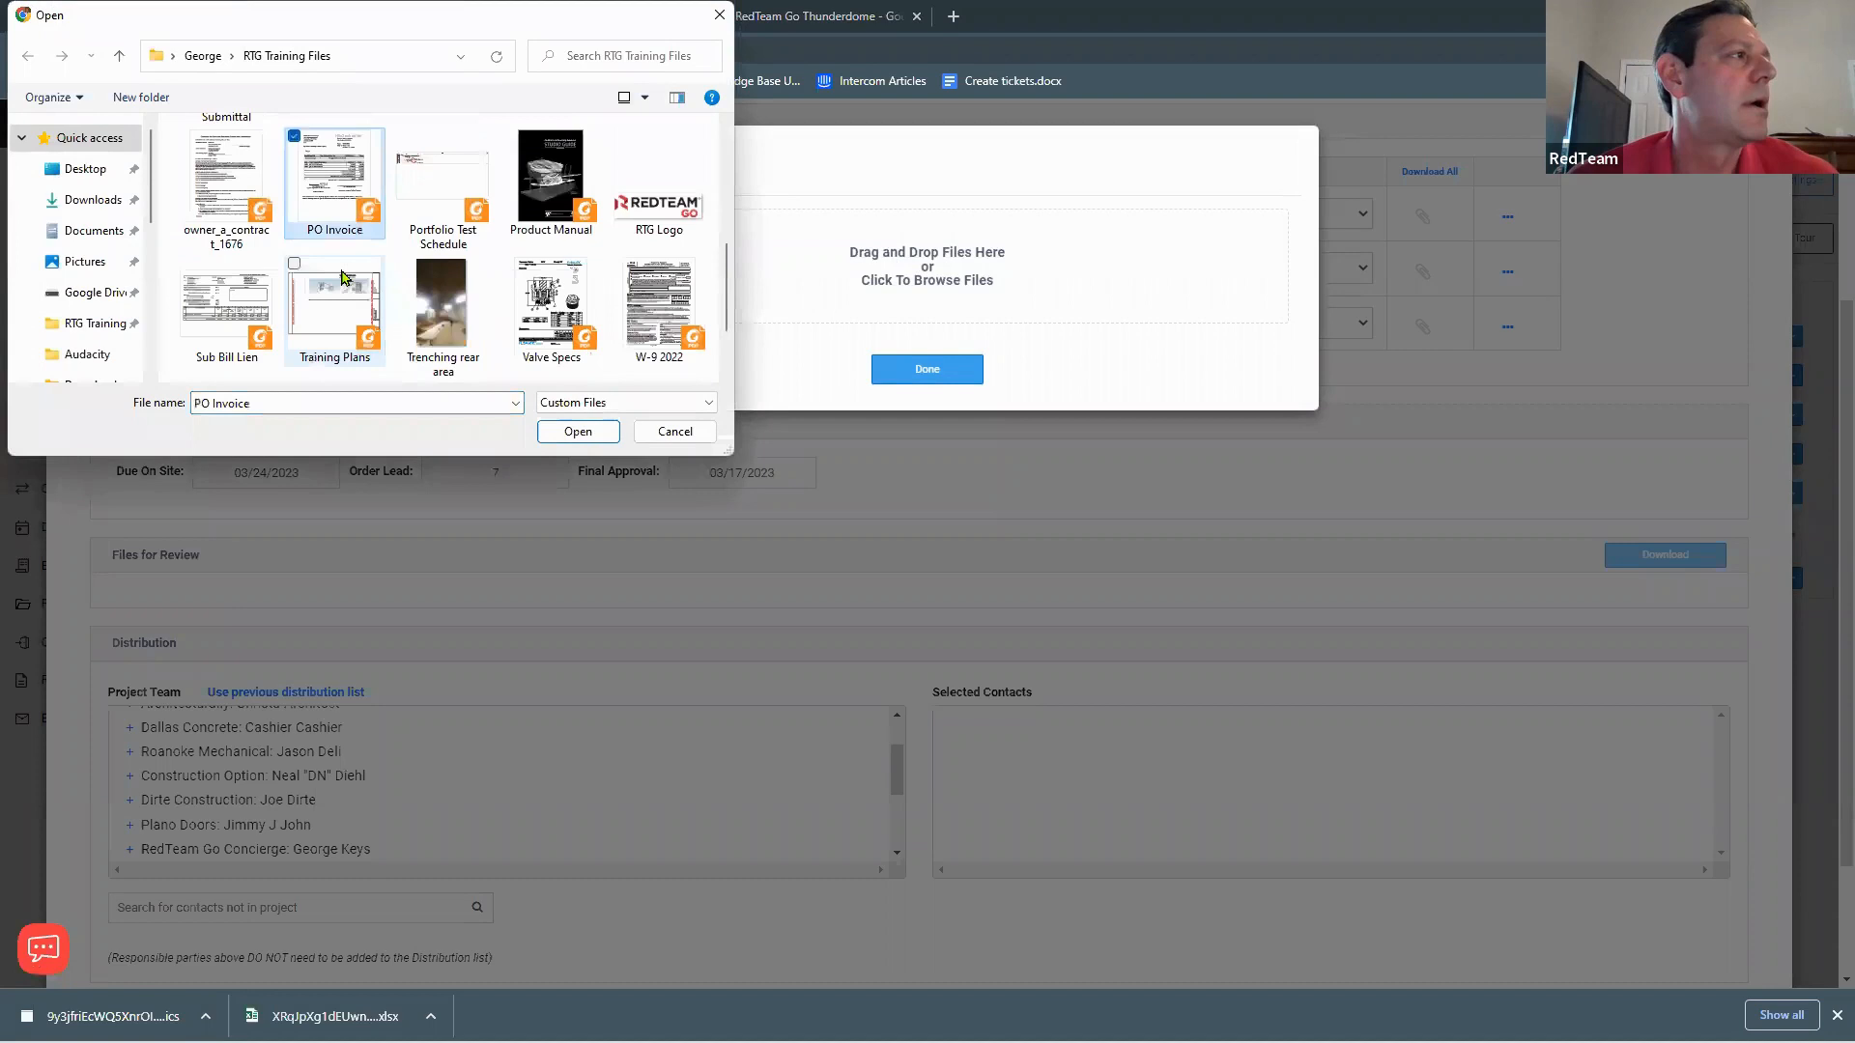
double_click(541, 289)
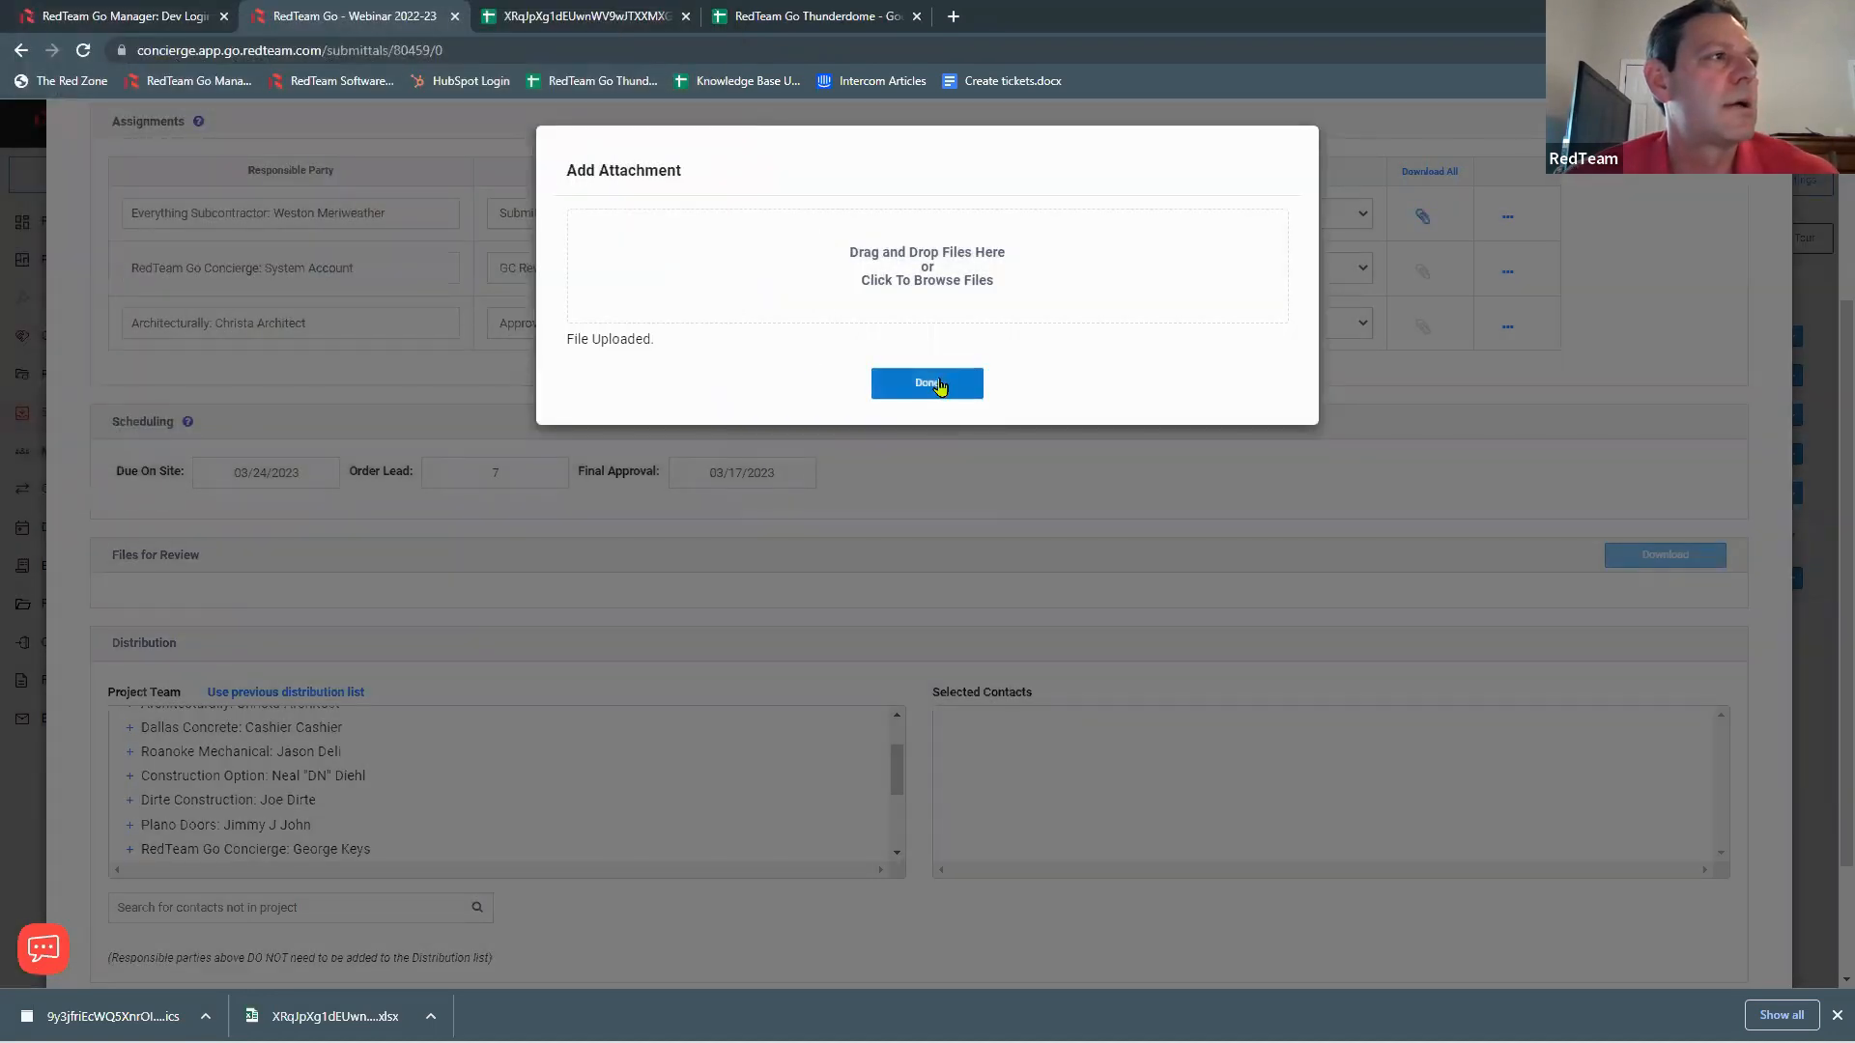
click(928, 383)
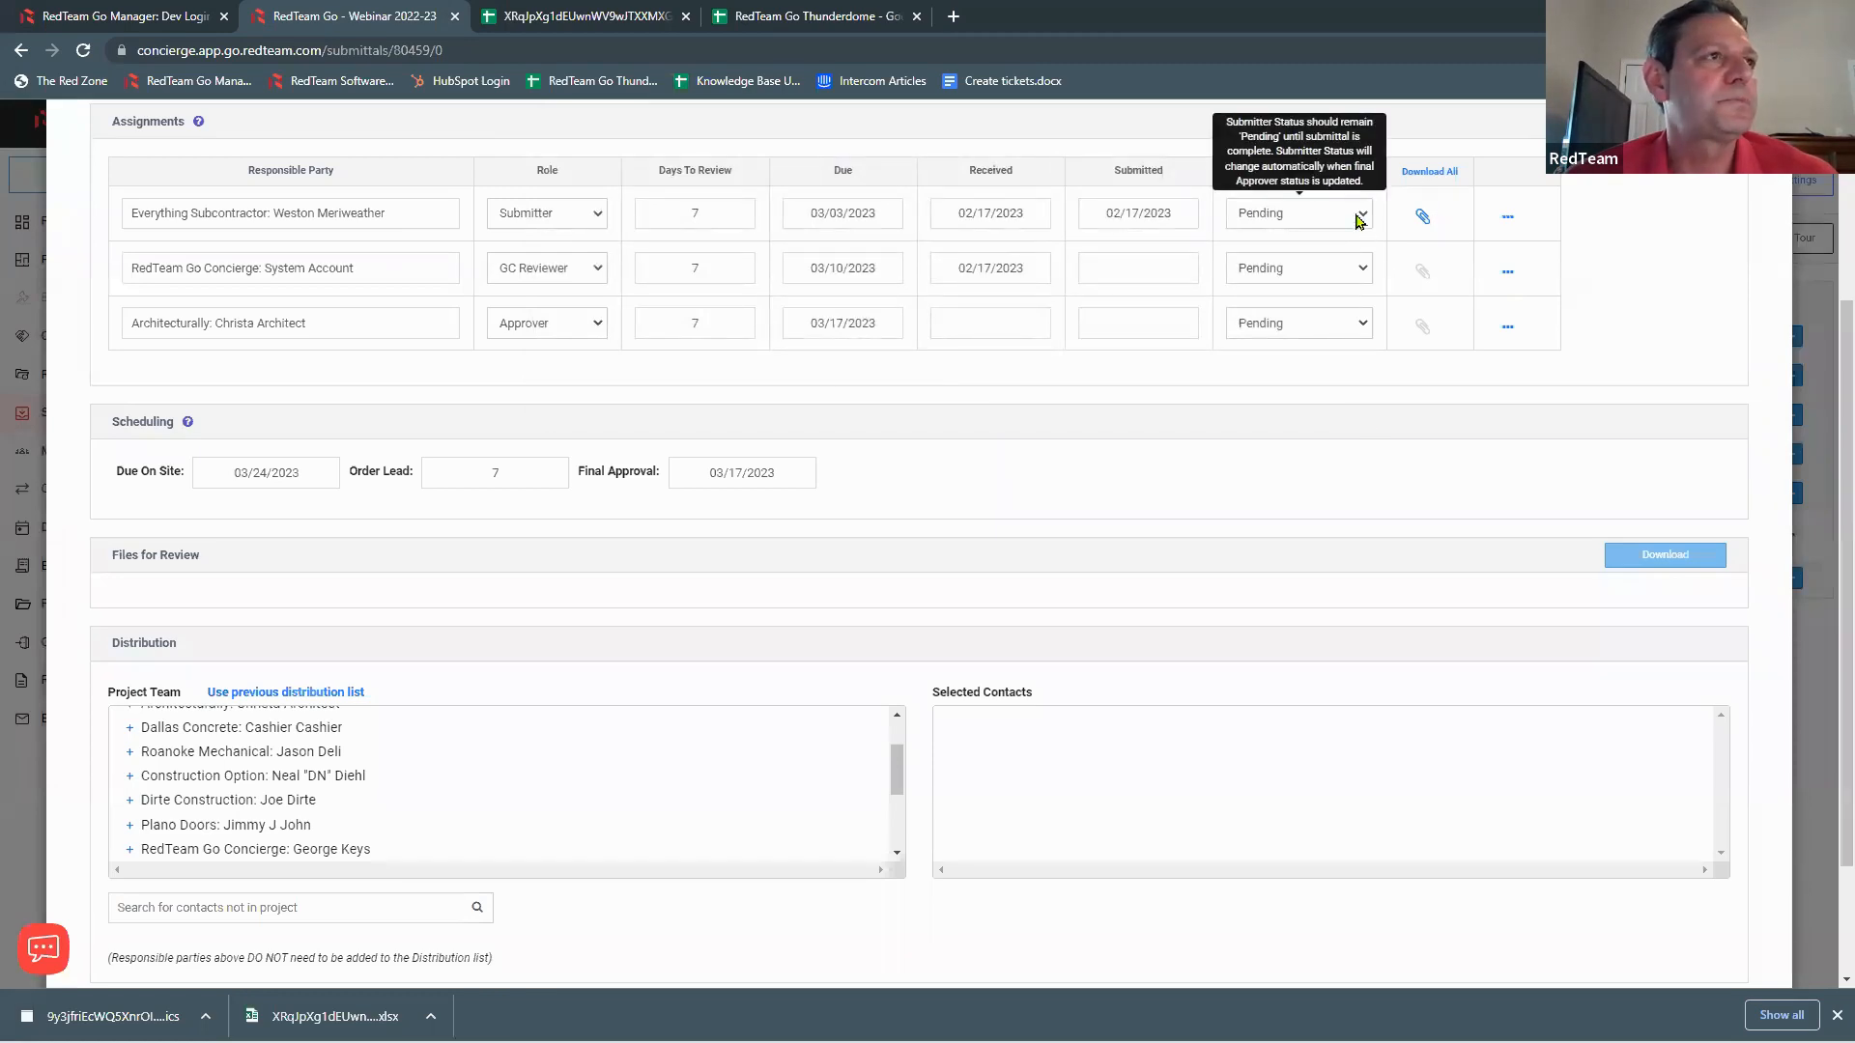
Step: Save and submit the Masonry Specs item with the submitter's attachment, and reopen it for editing
mouse_move(1318, 217)
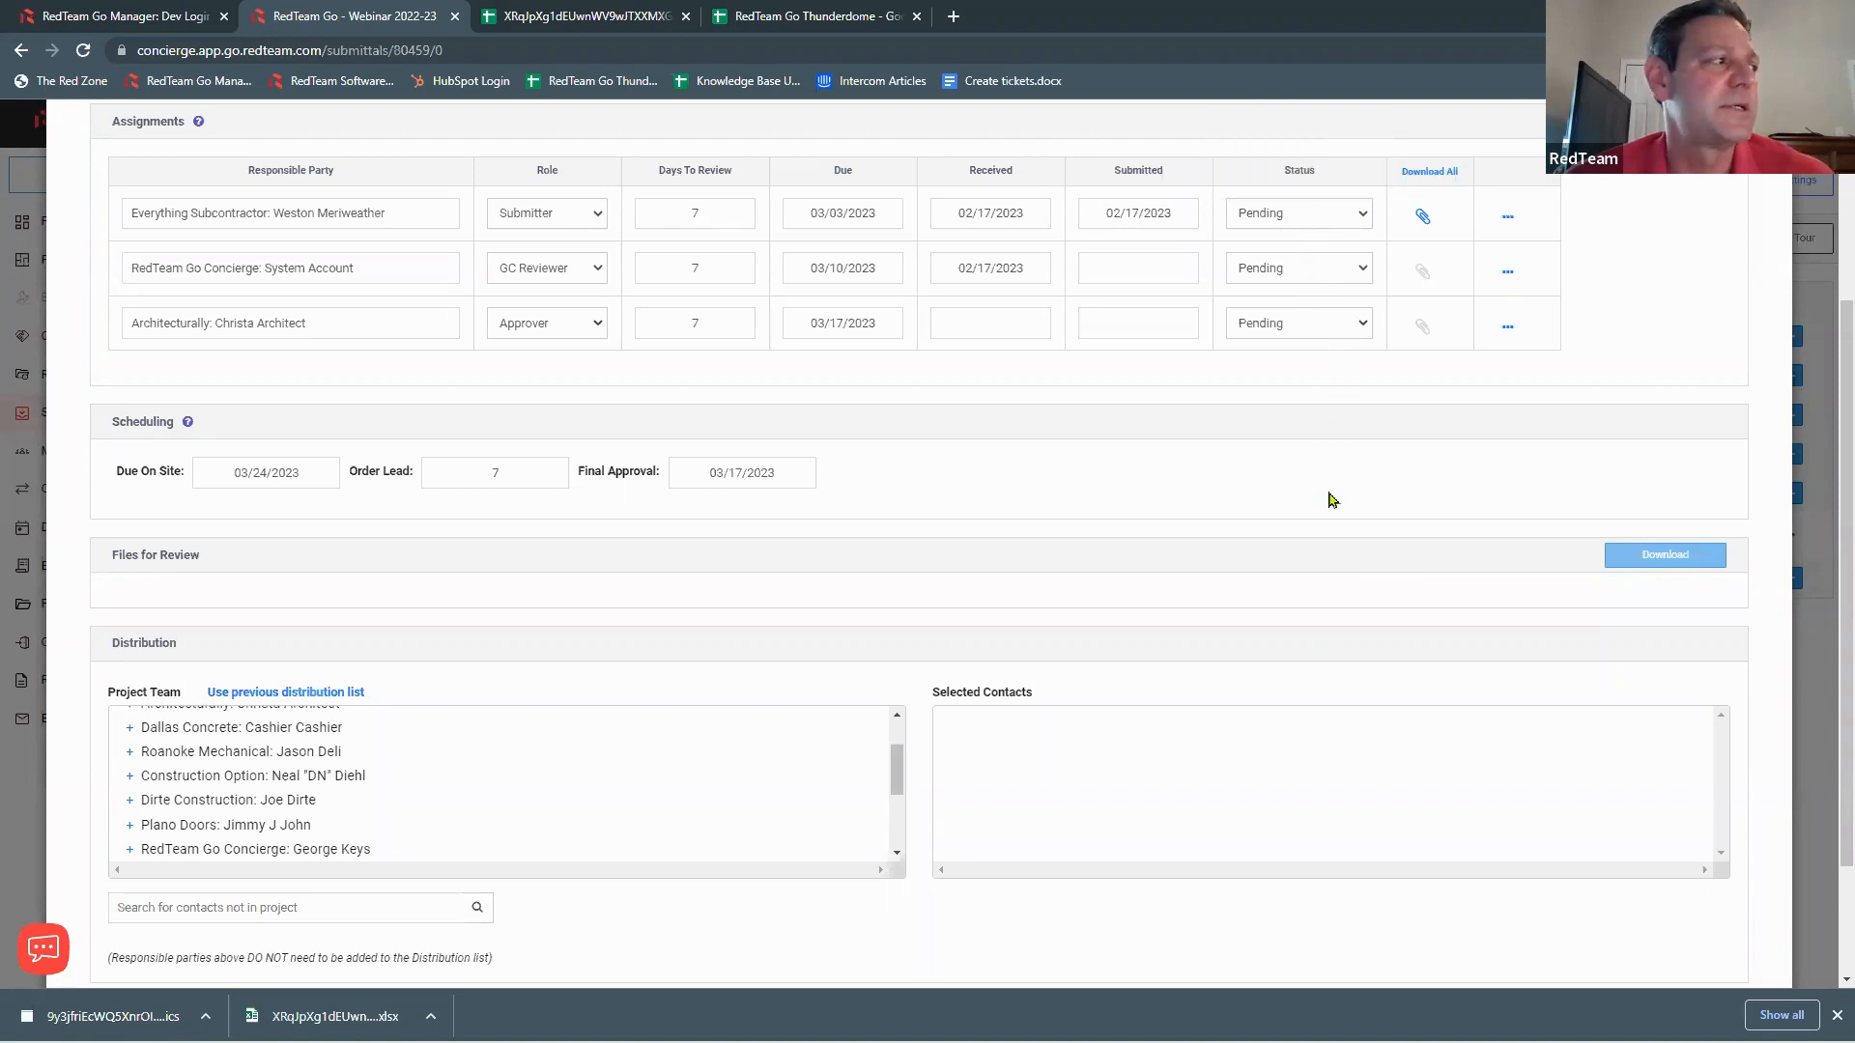
scroll(1329, 500, down, 2)
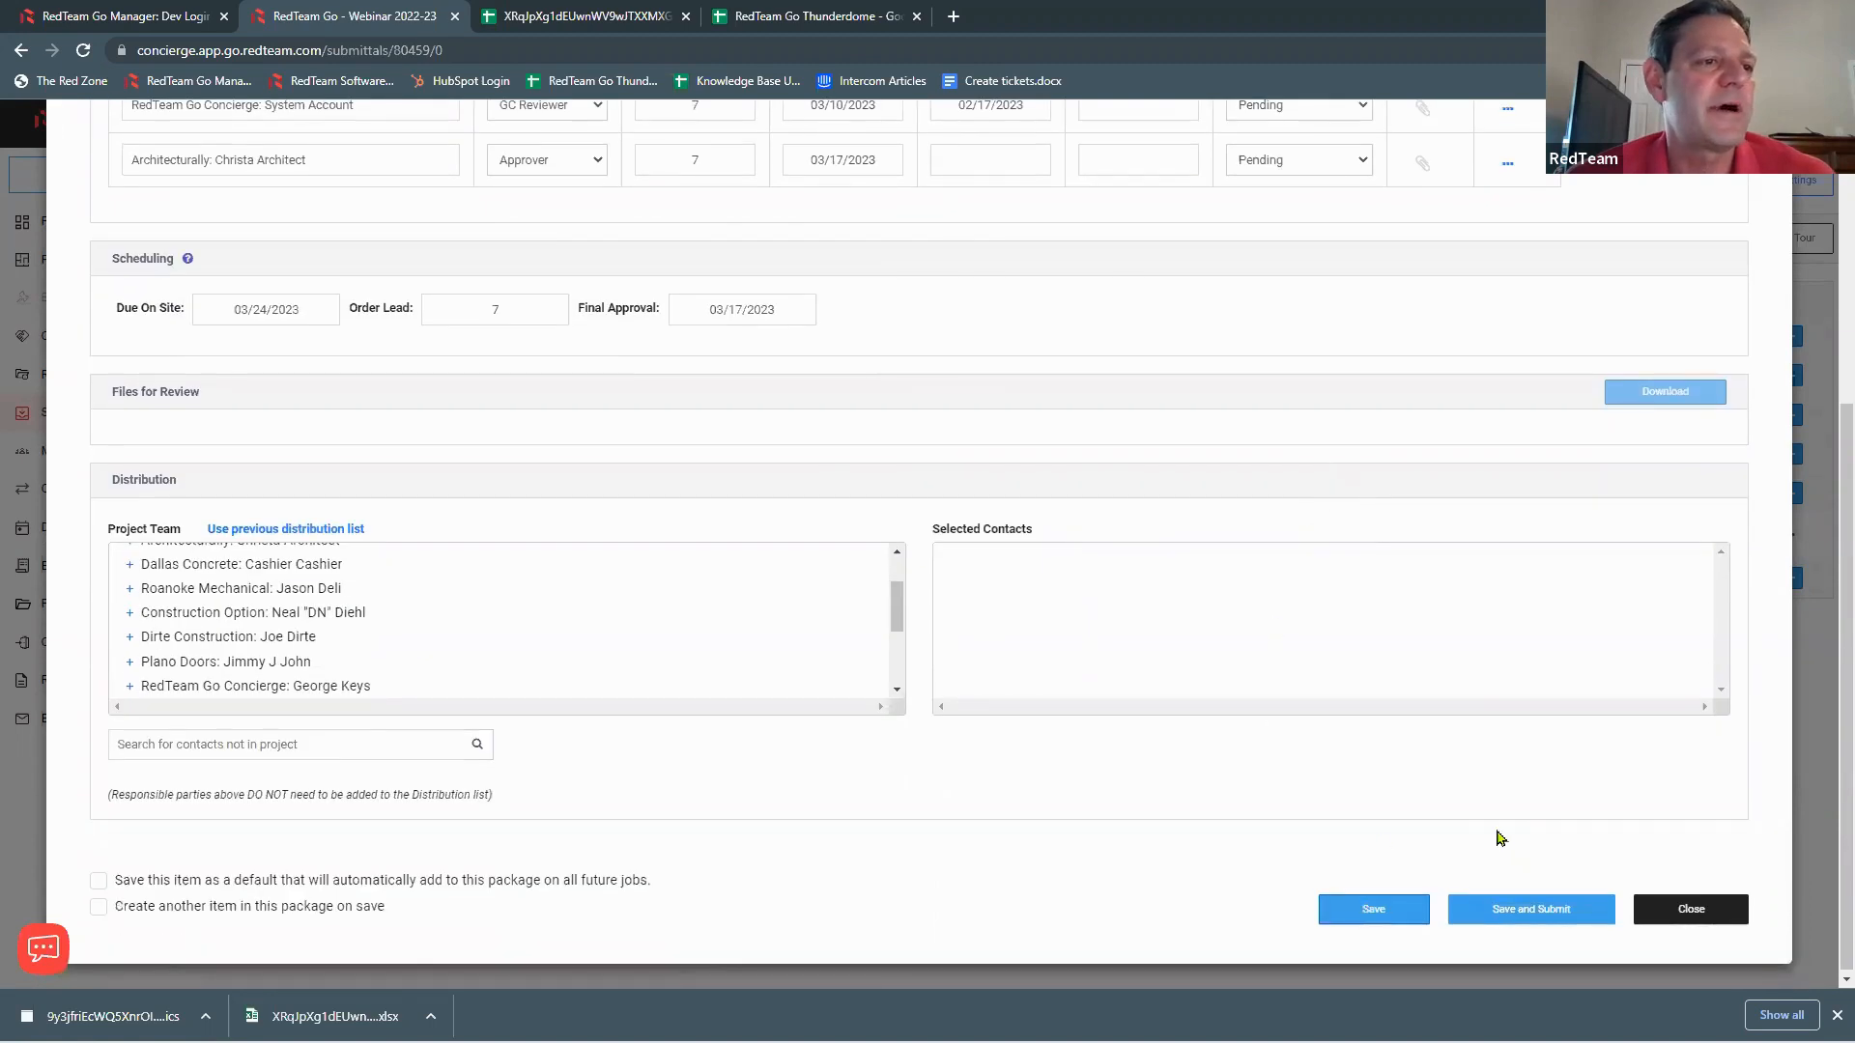
scroll(1333, 447, up, 3)
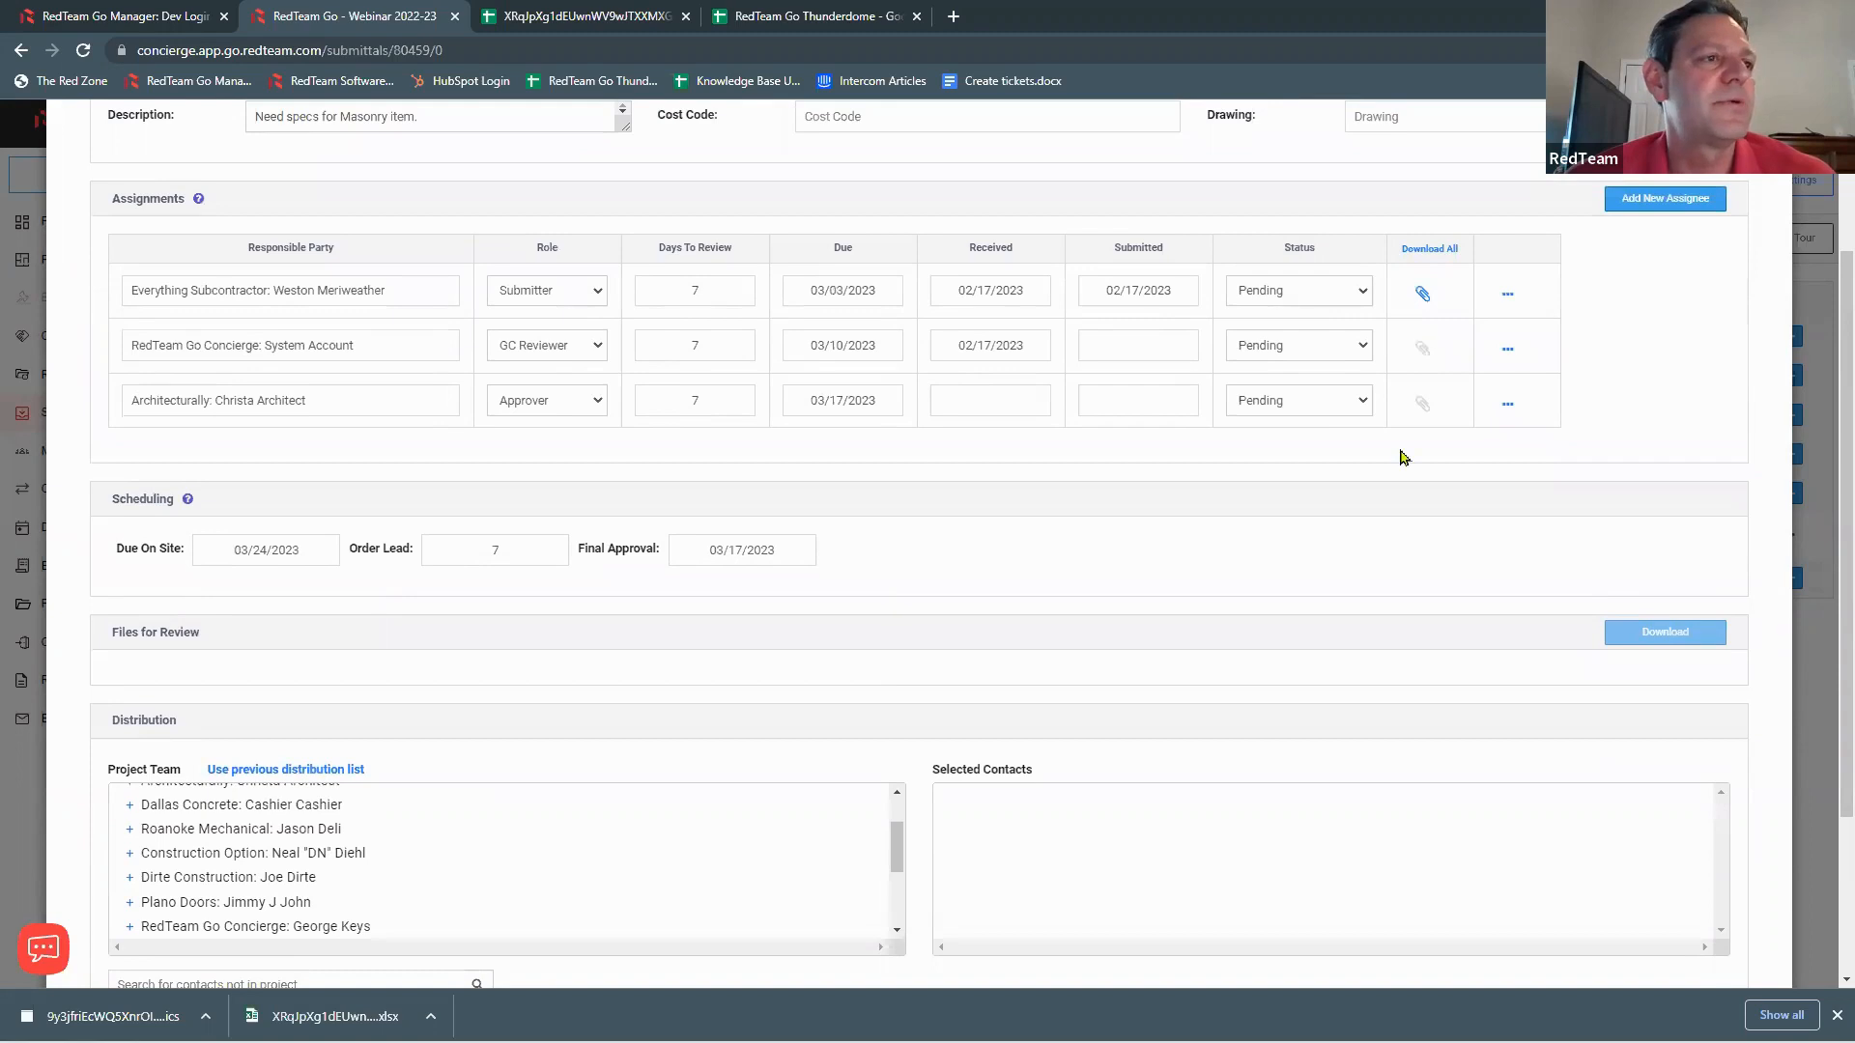
scroll(1406, 468, down, 3)
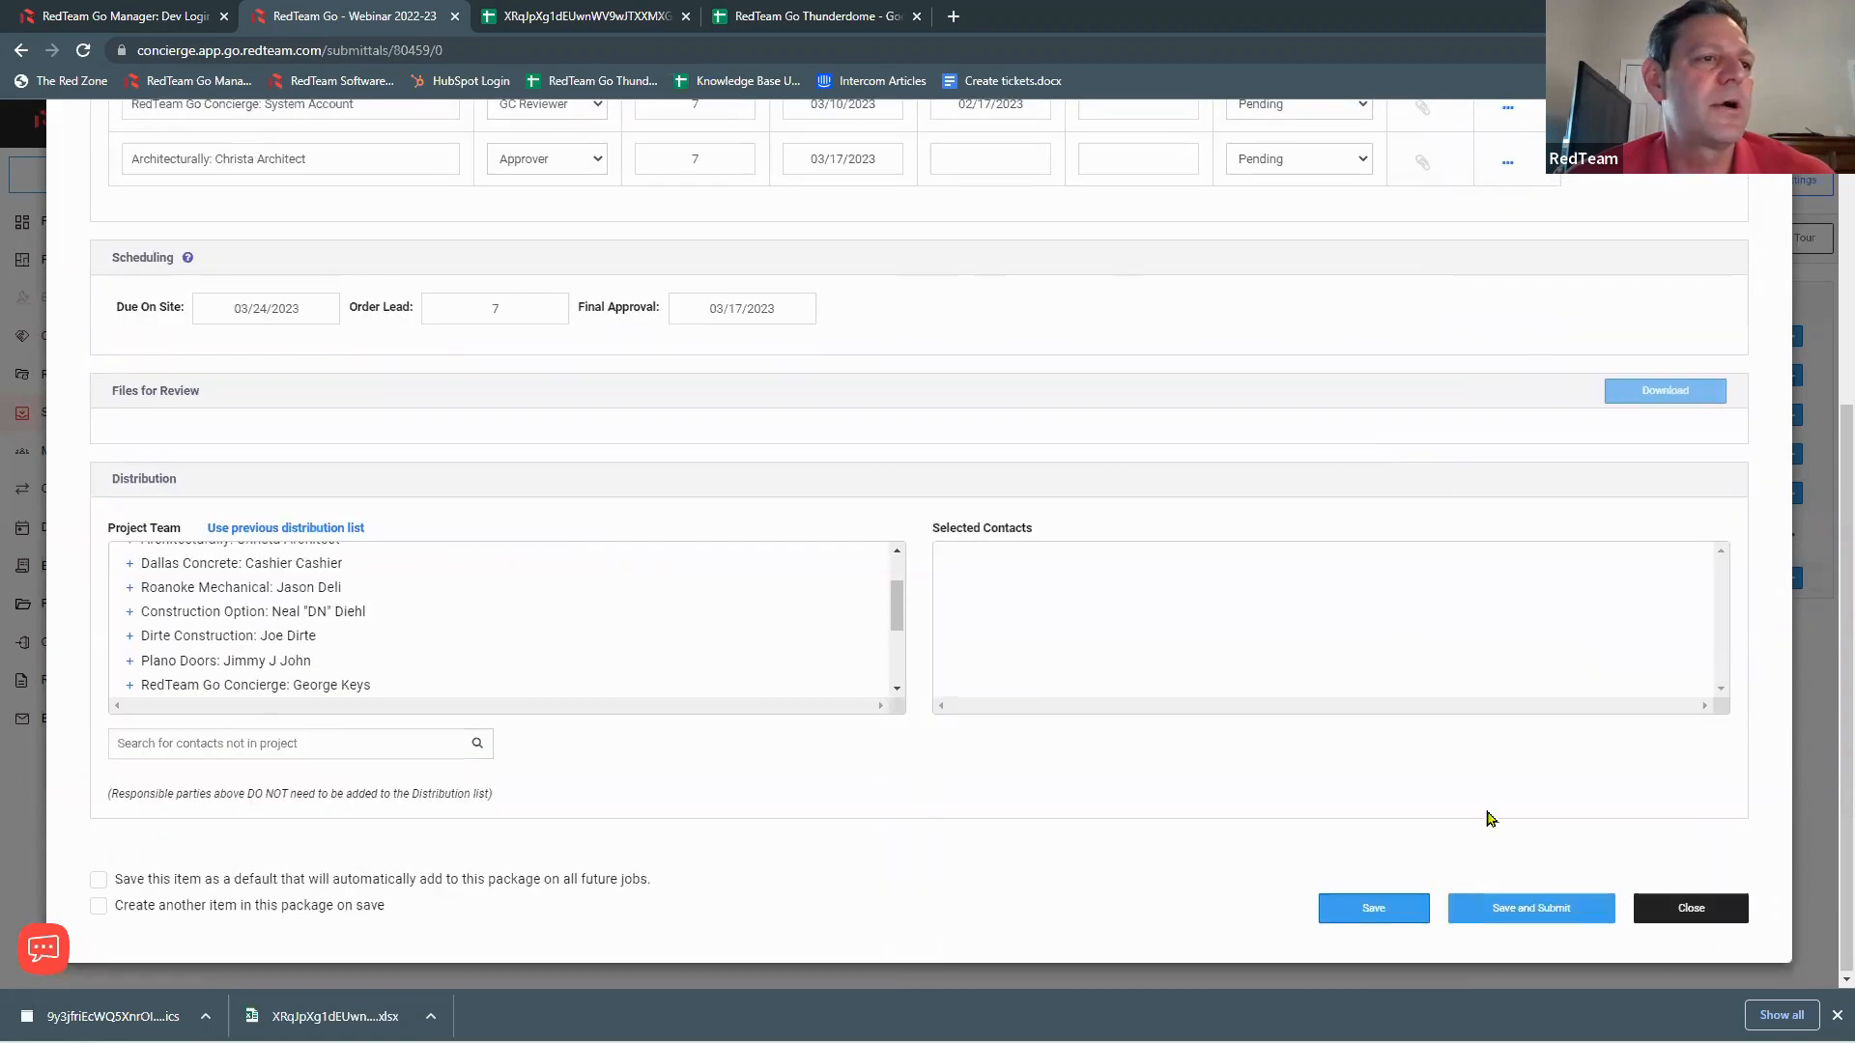
click(1551, 908)
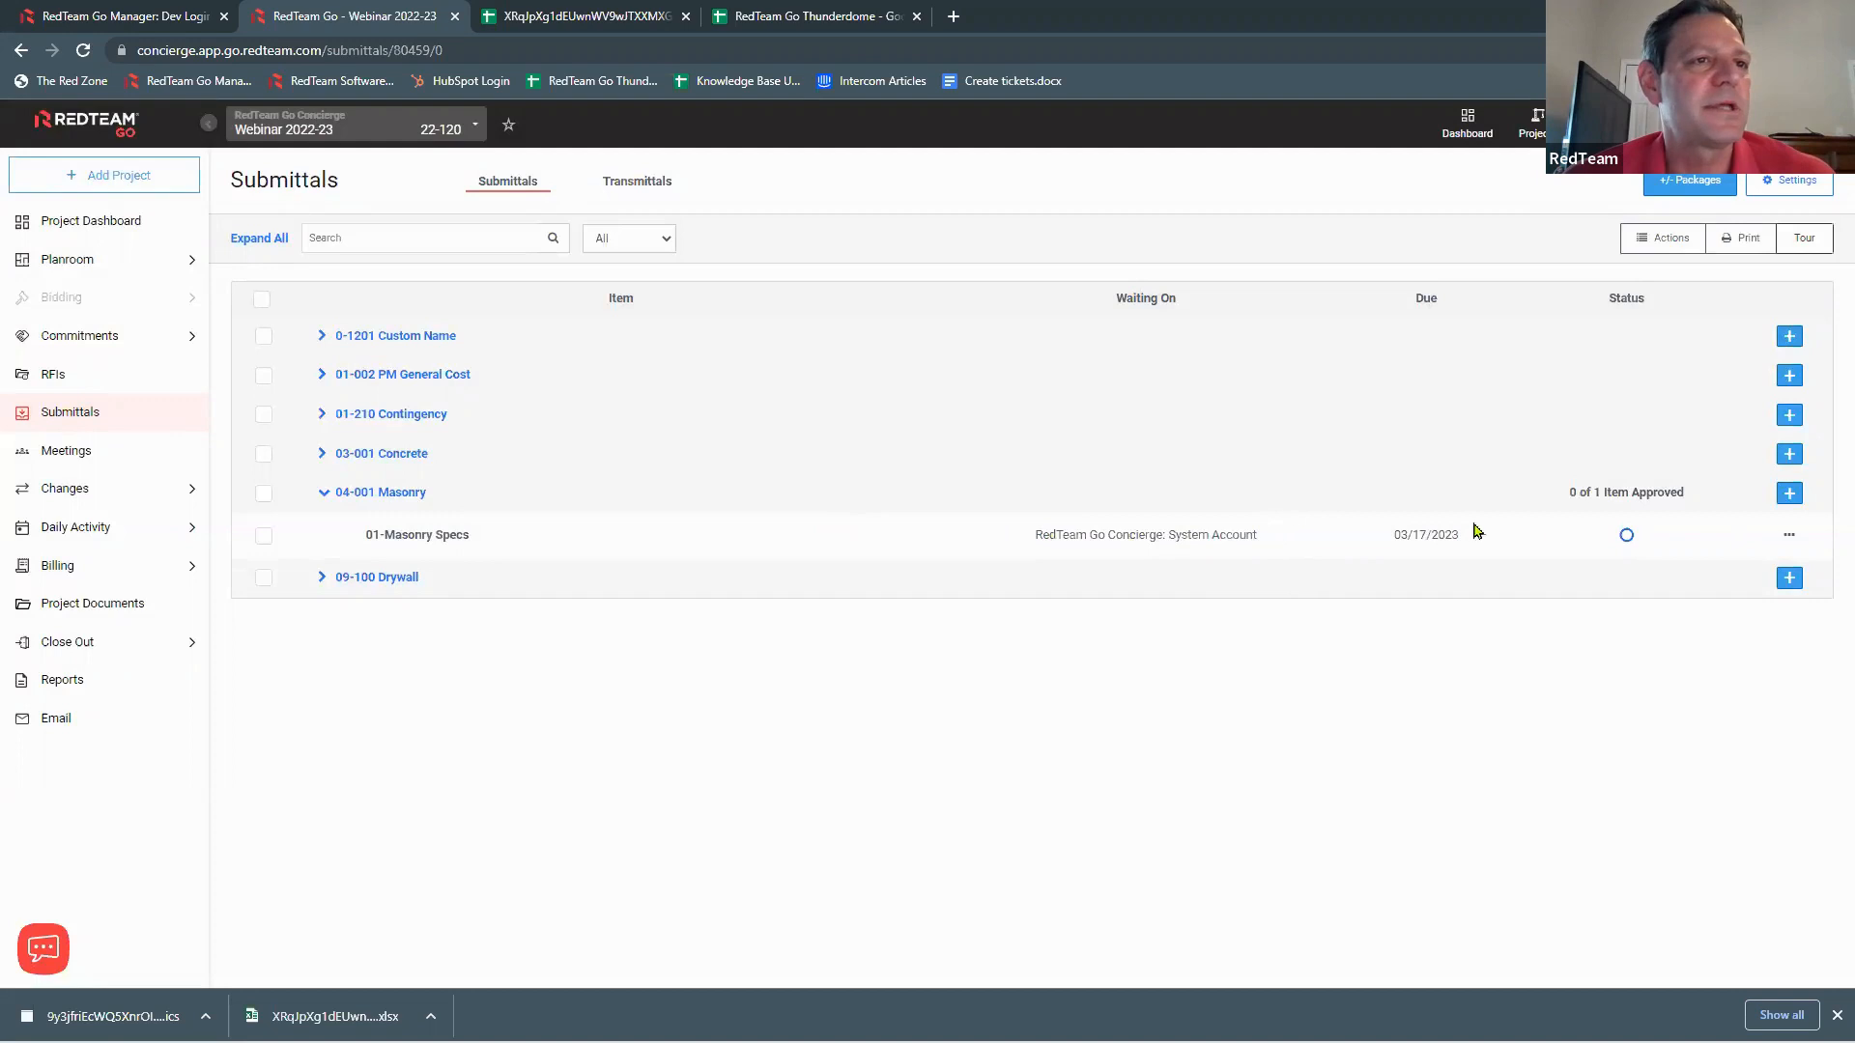
click(1789, 537)
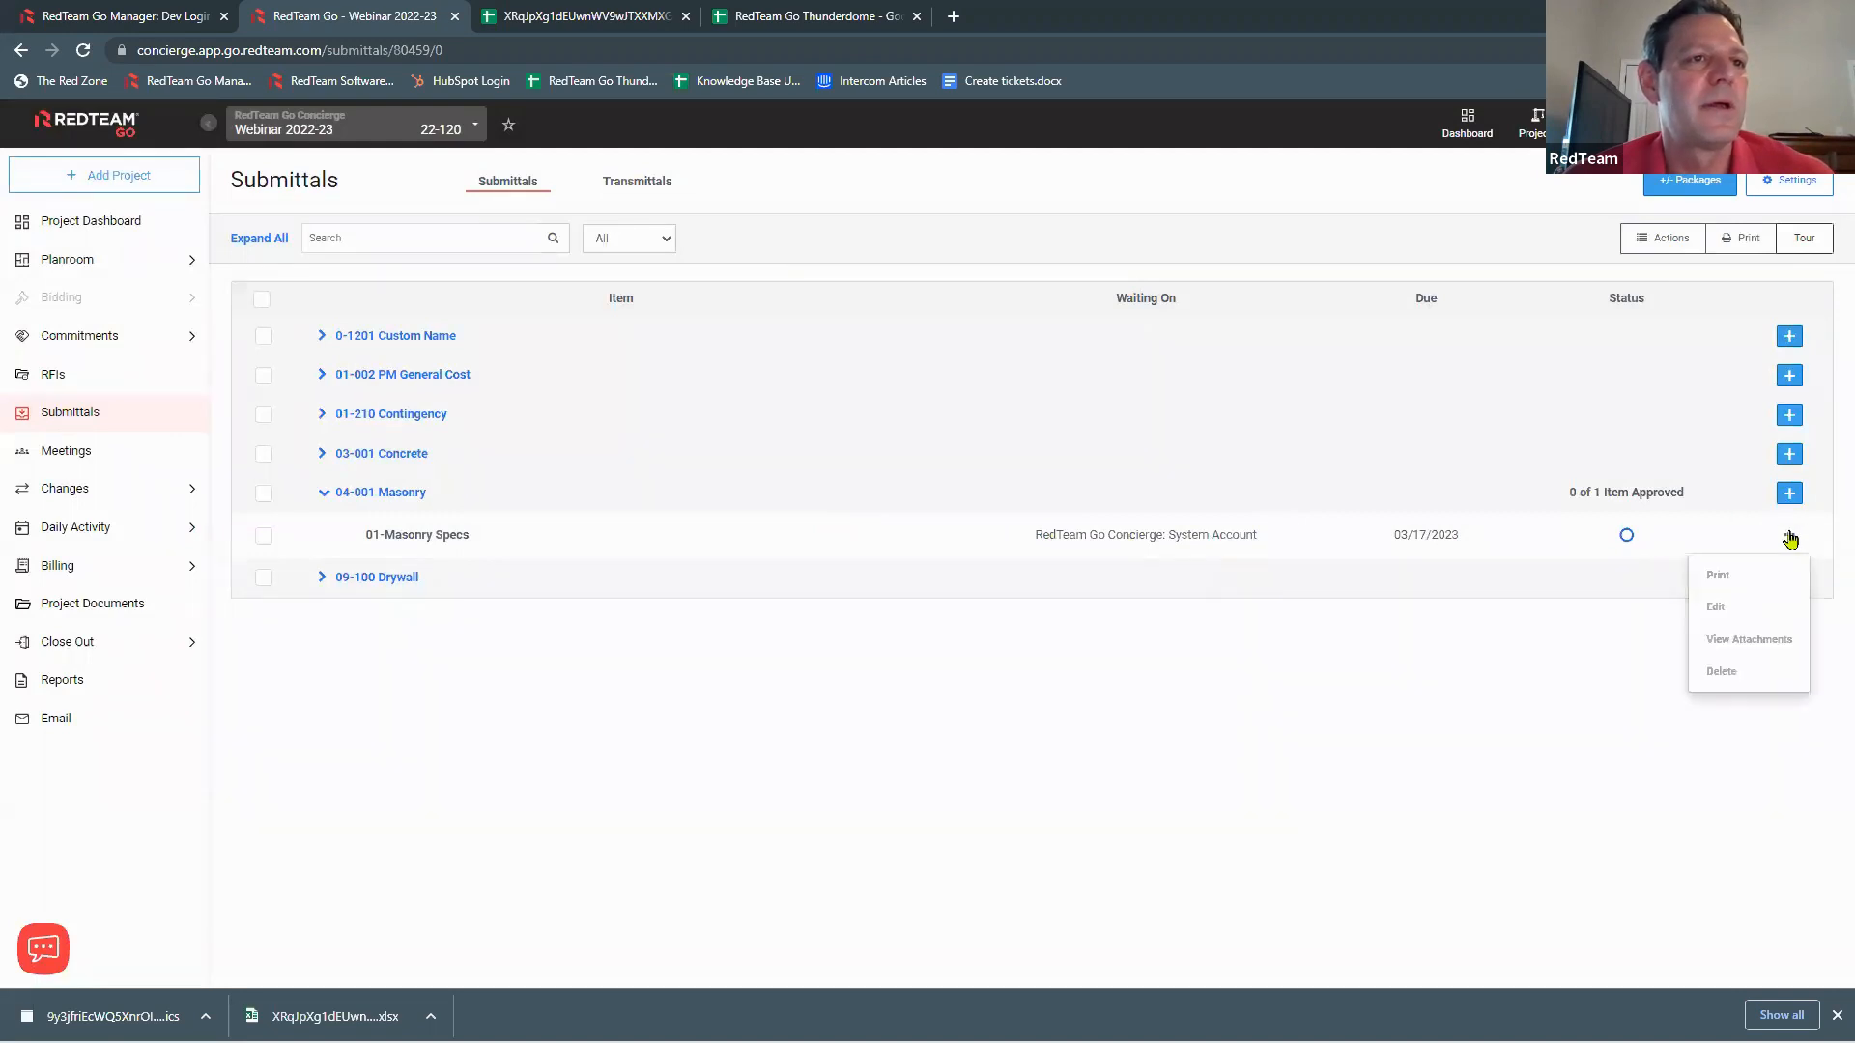
click(1716, 607)
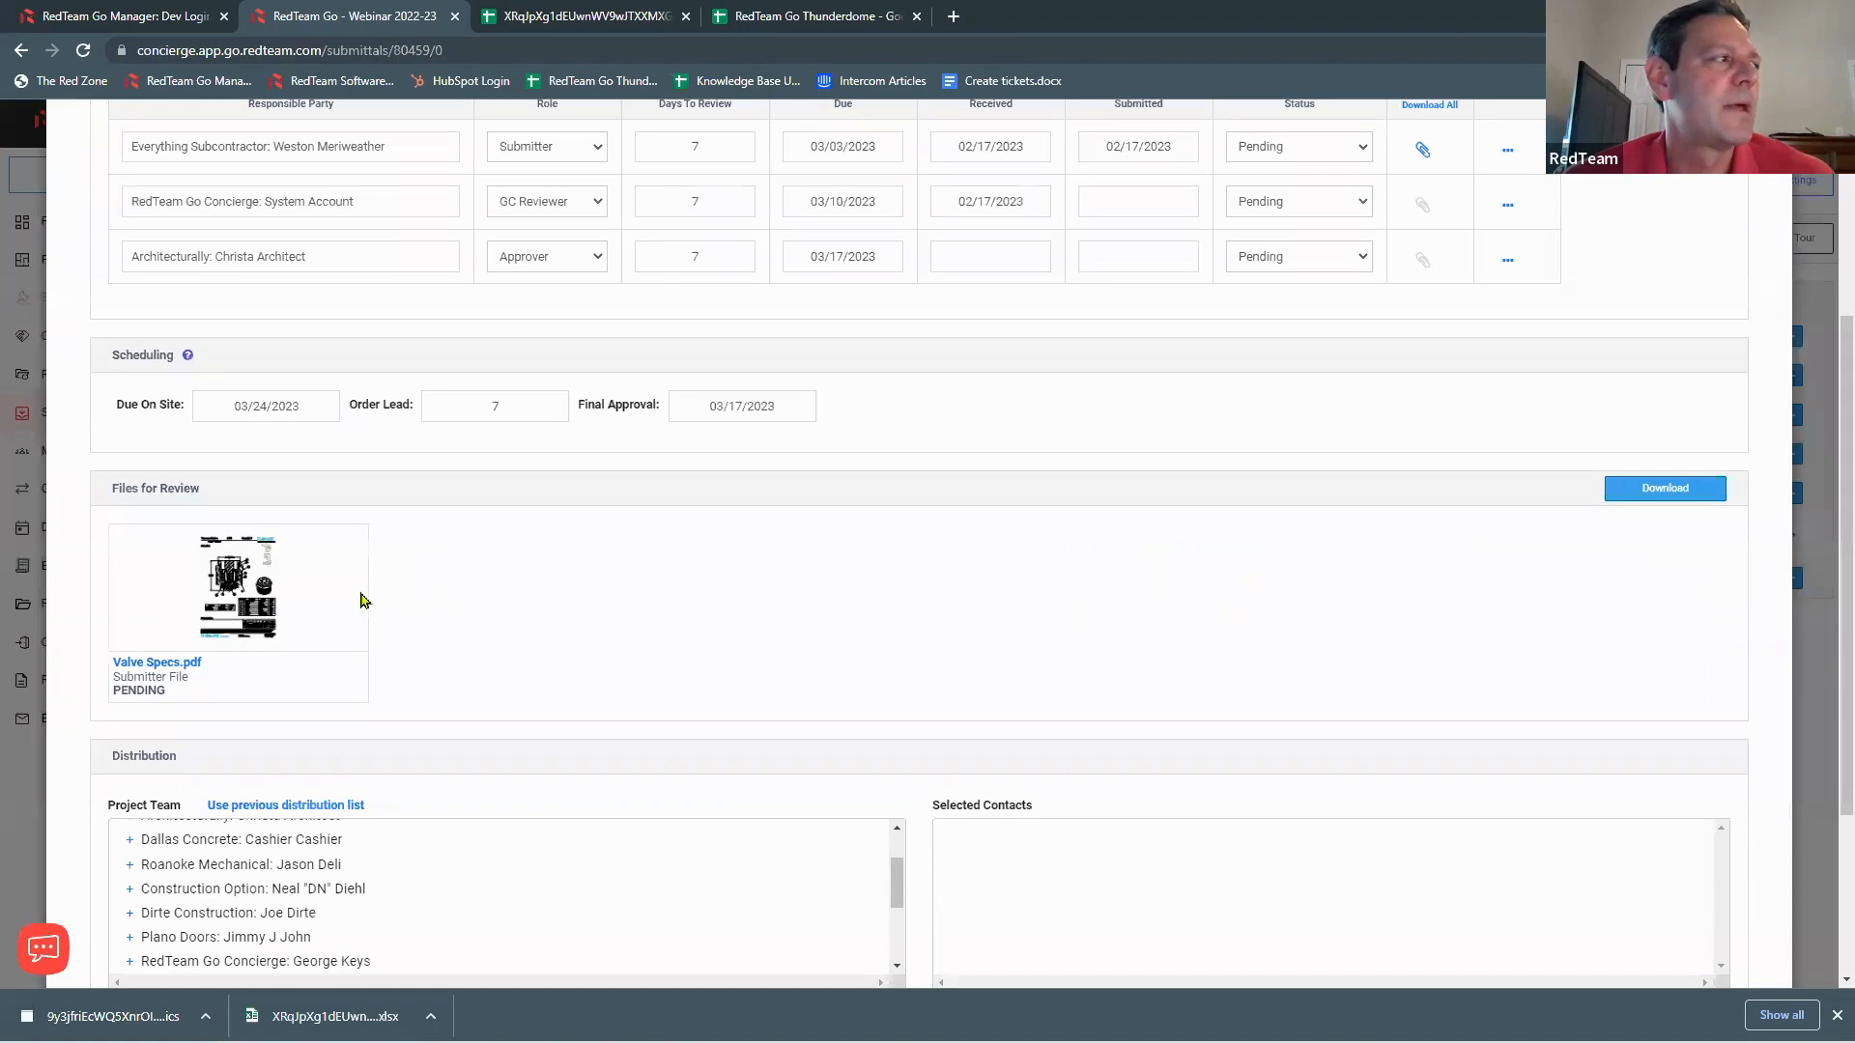
Step: Check which files are attached to the Submitter's assignment row
scroll(1103, 360, up, 1)
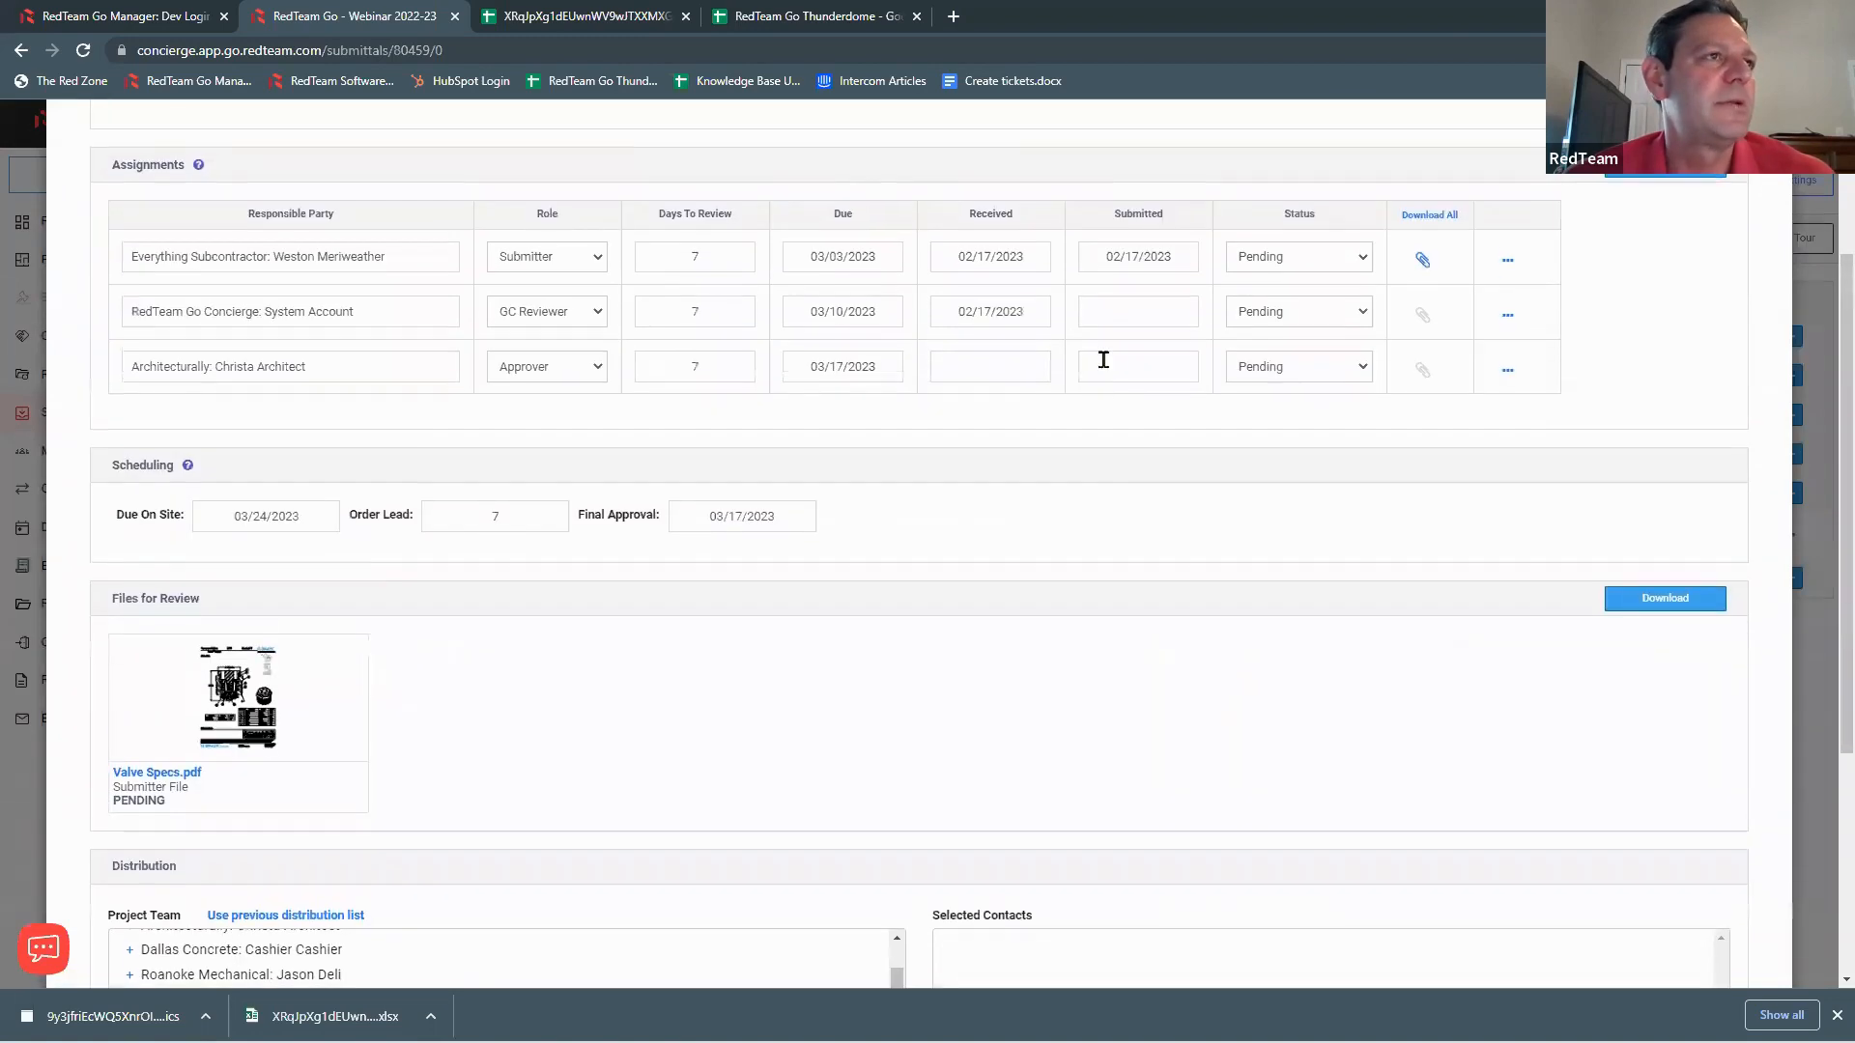
click(1424, 261)
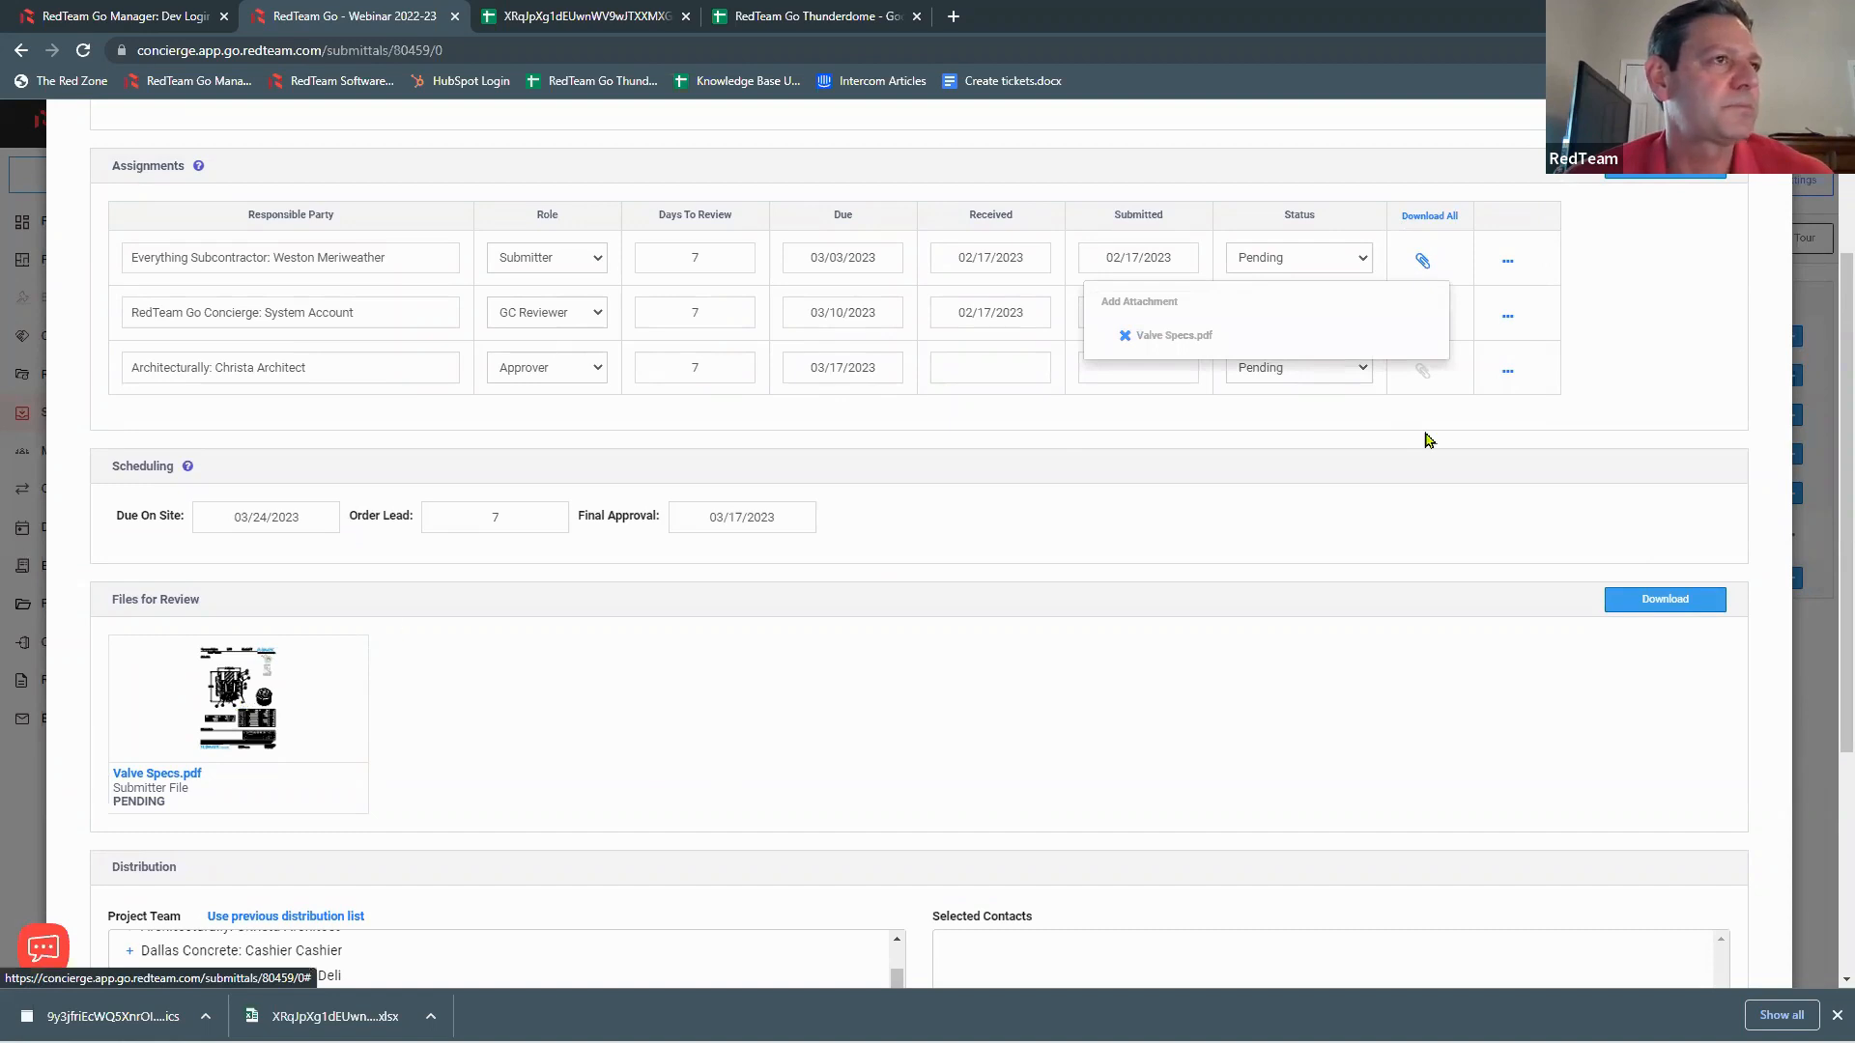
click(1423, 261)
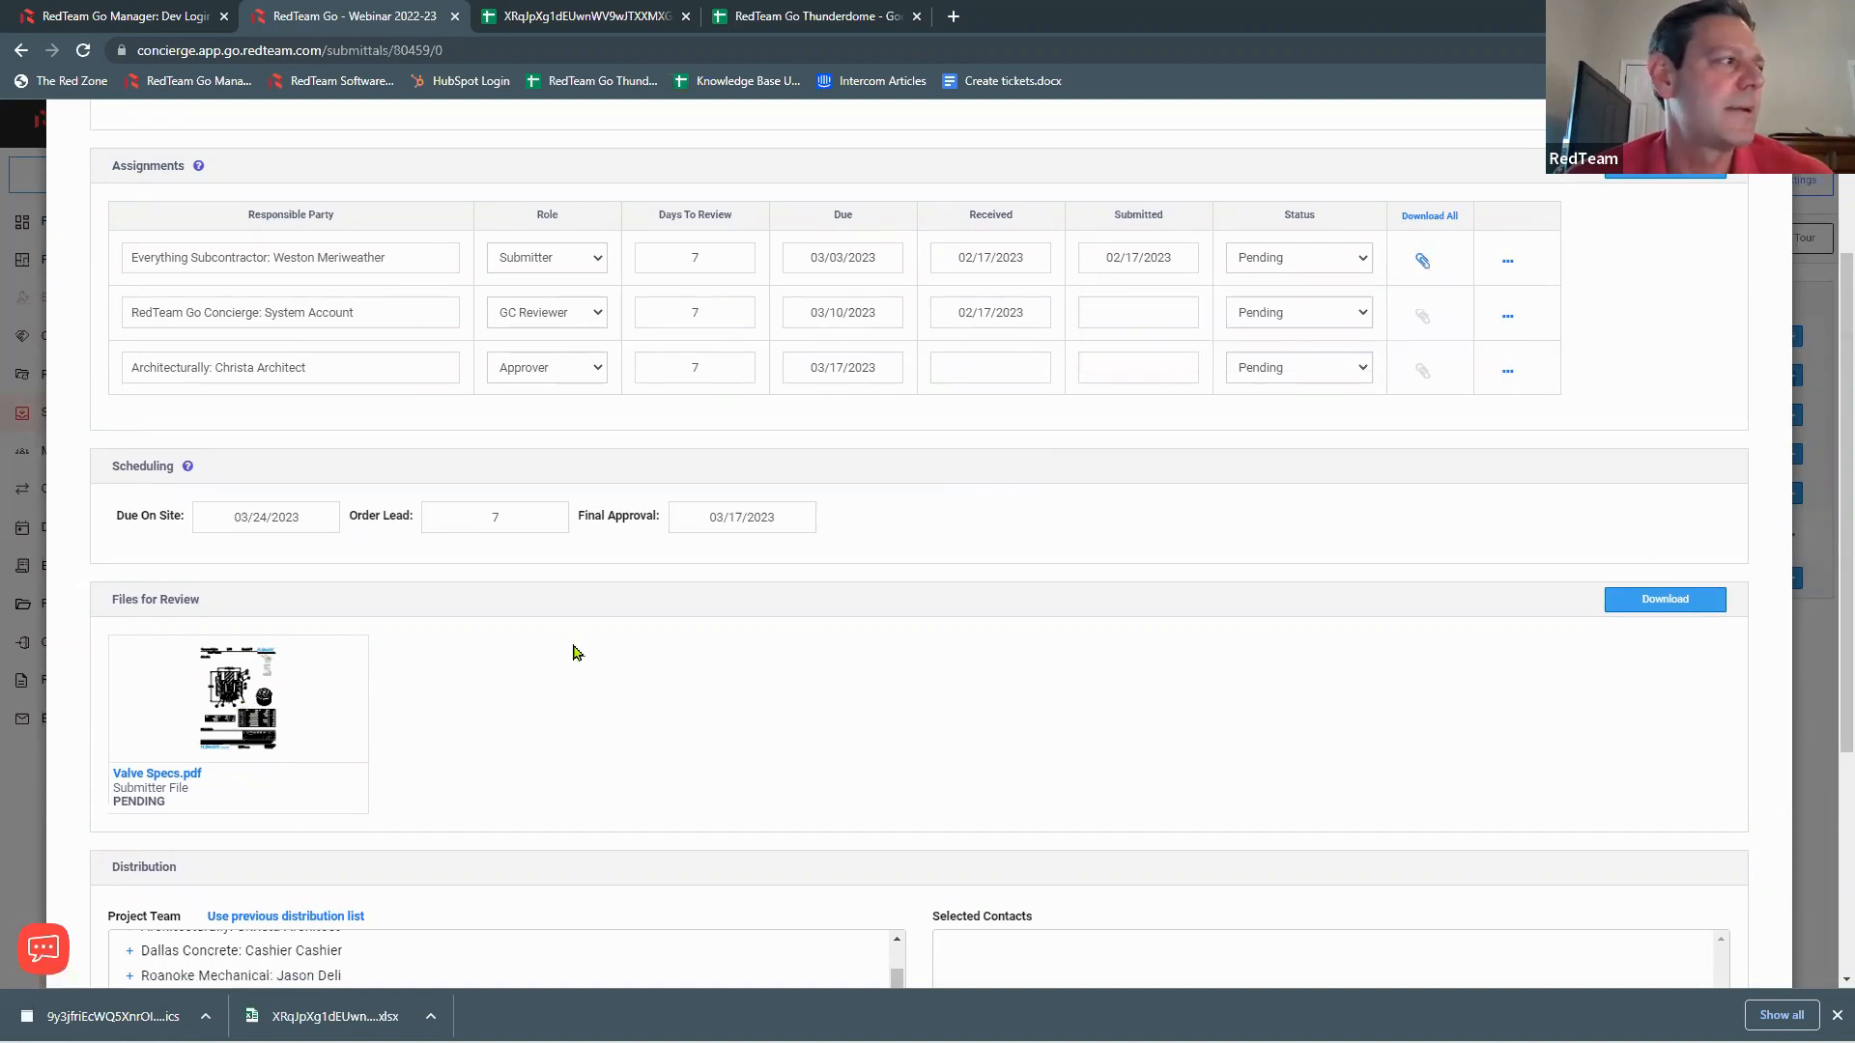
Step: Open Valve Specs.pdf from the files for review, look through the page, and start the GC reviewer's markup copy
click(247, 711)
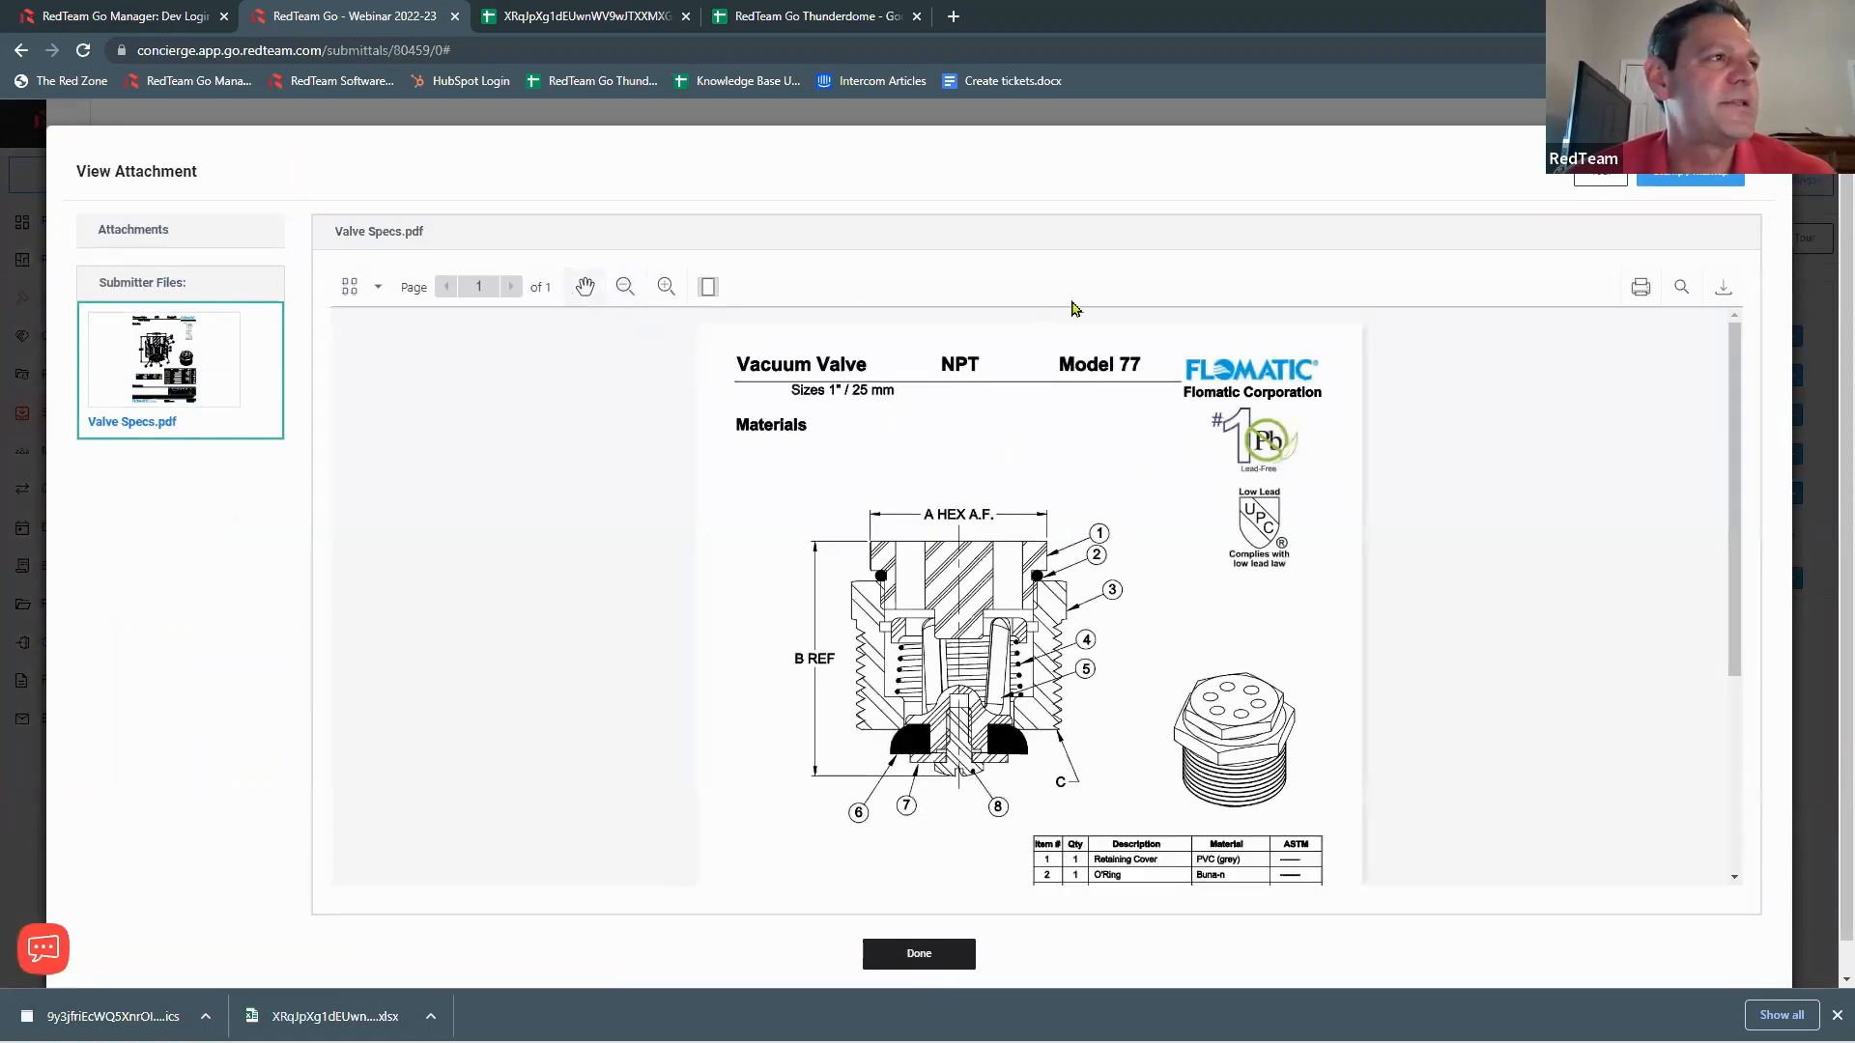
scroll(1103, 577, down, 4)
scroll(1103, 577, up, 4)
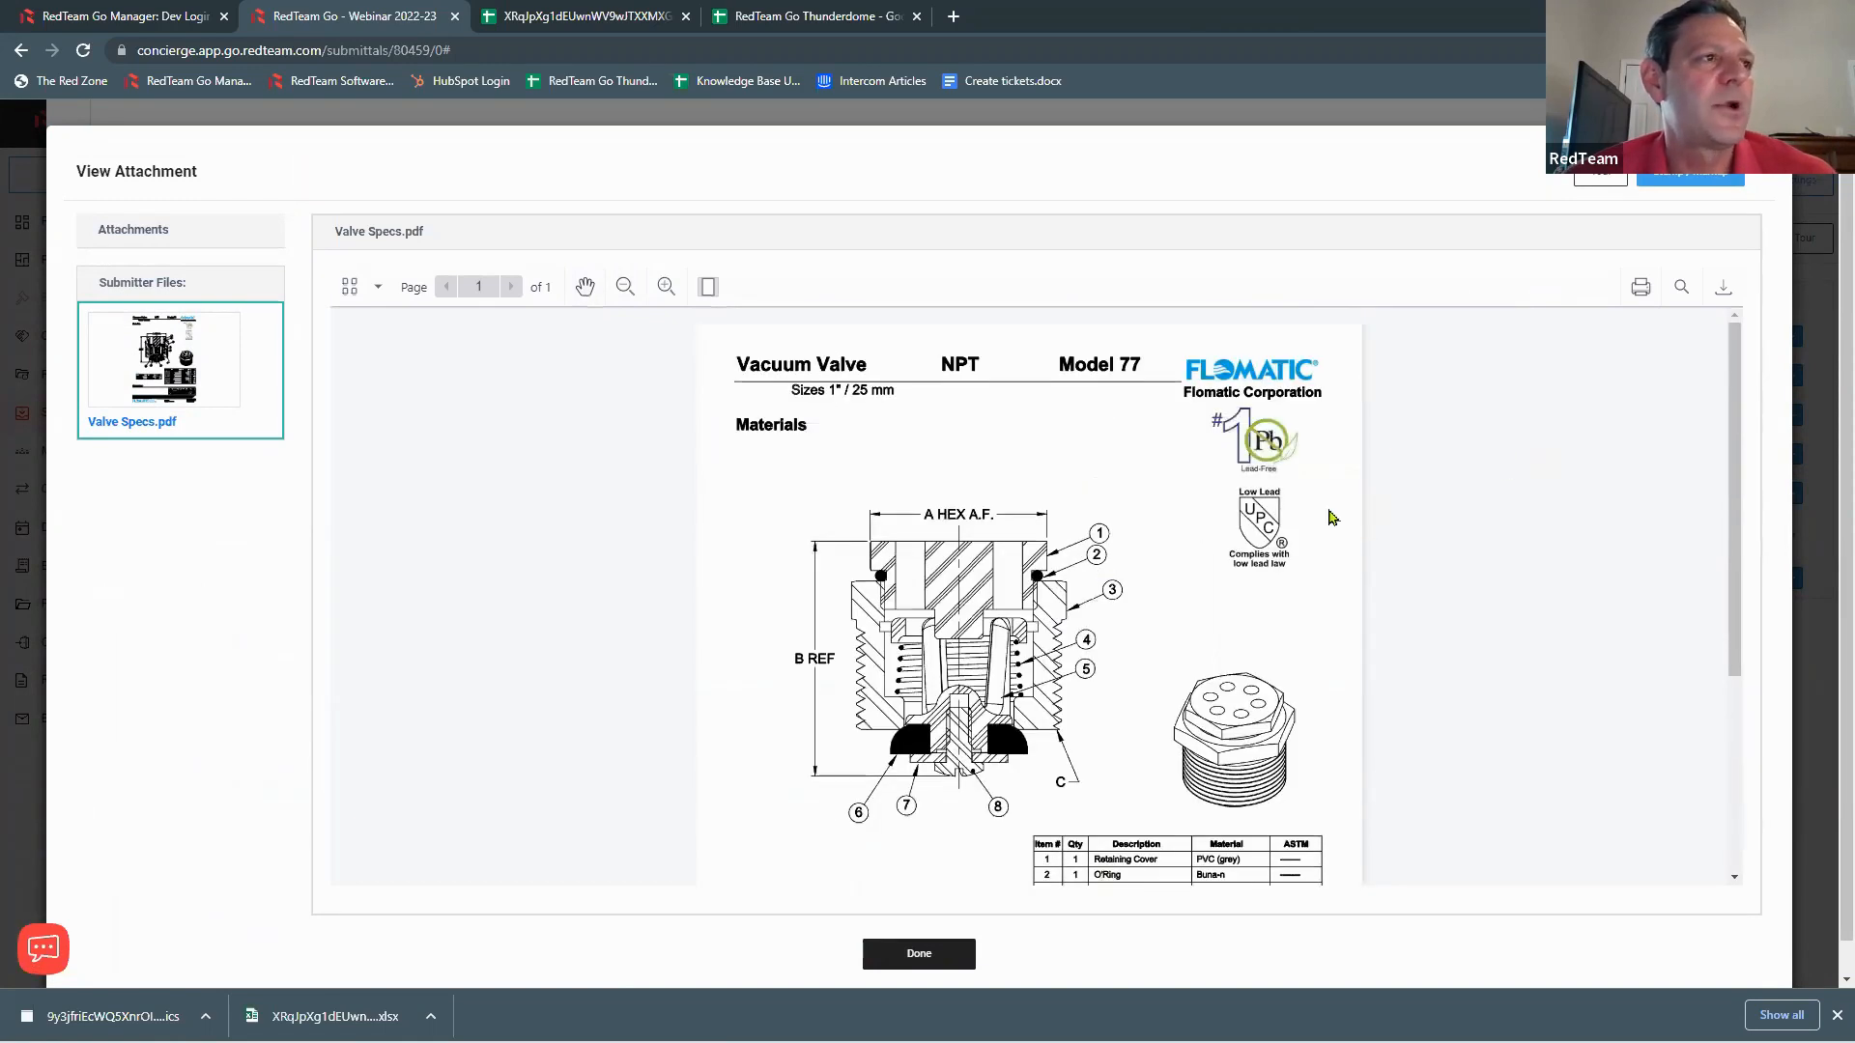
scroll(1143, 623, down, 3)
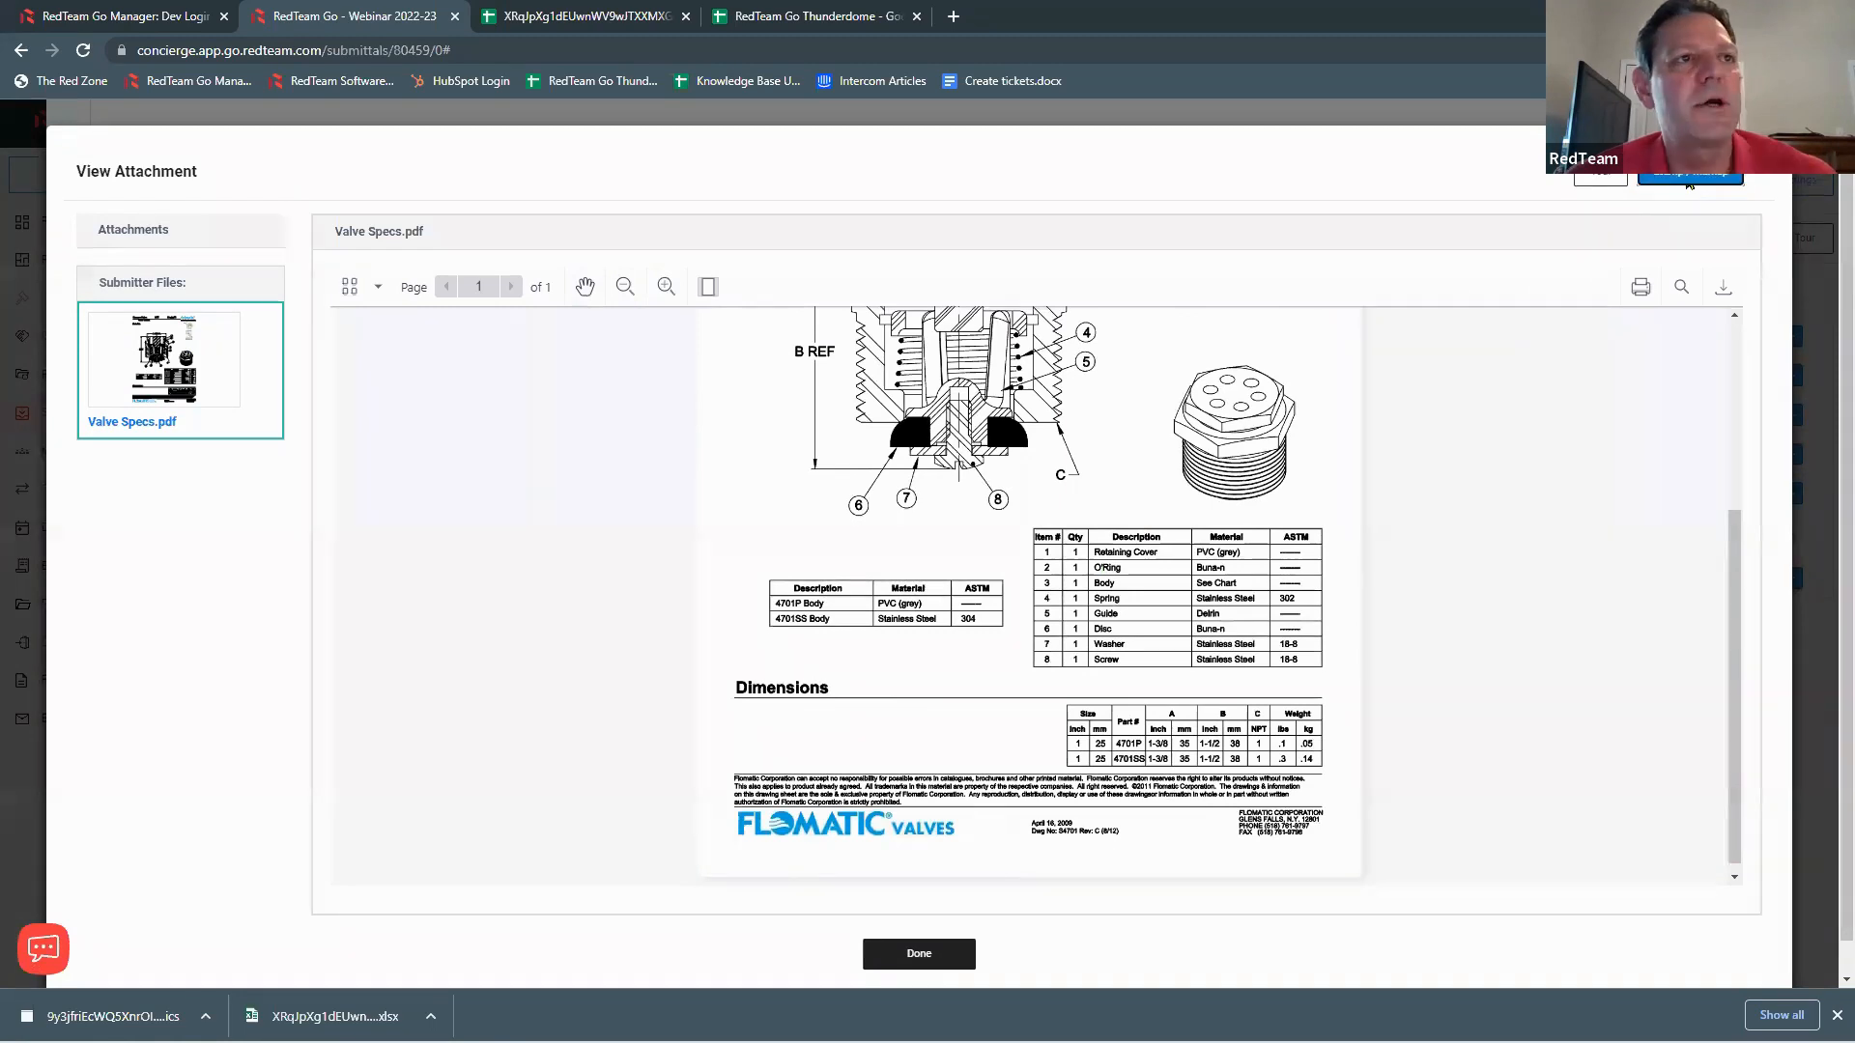
click(1689, 179)
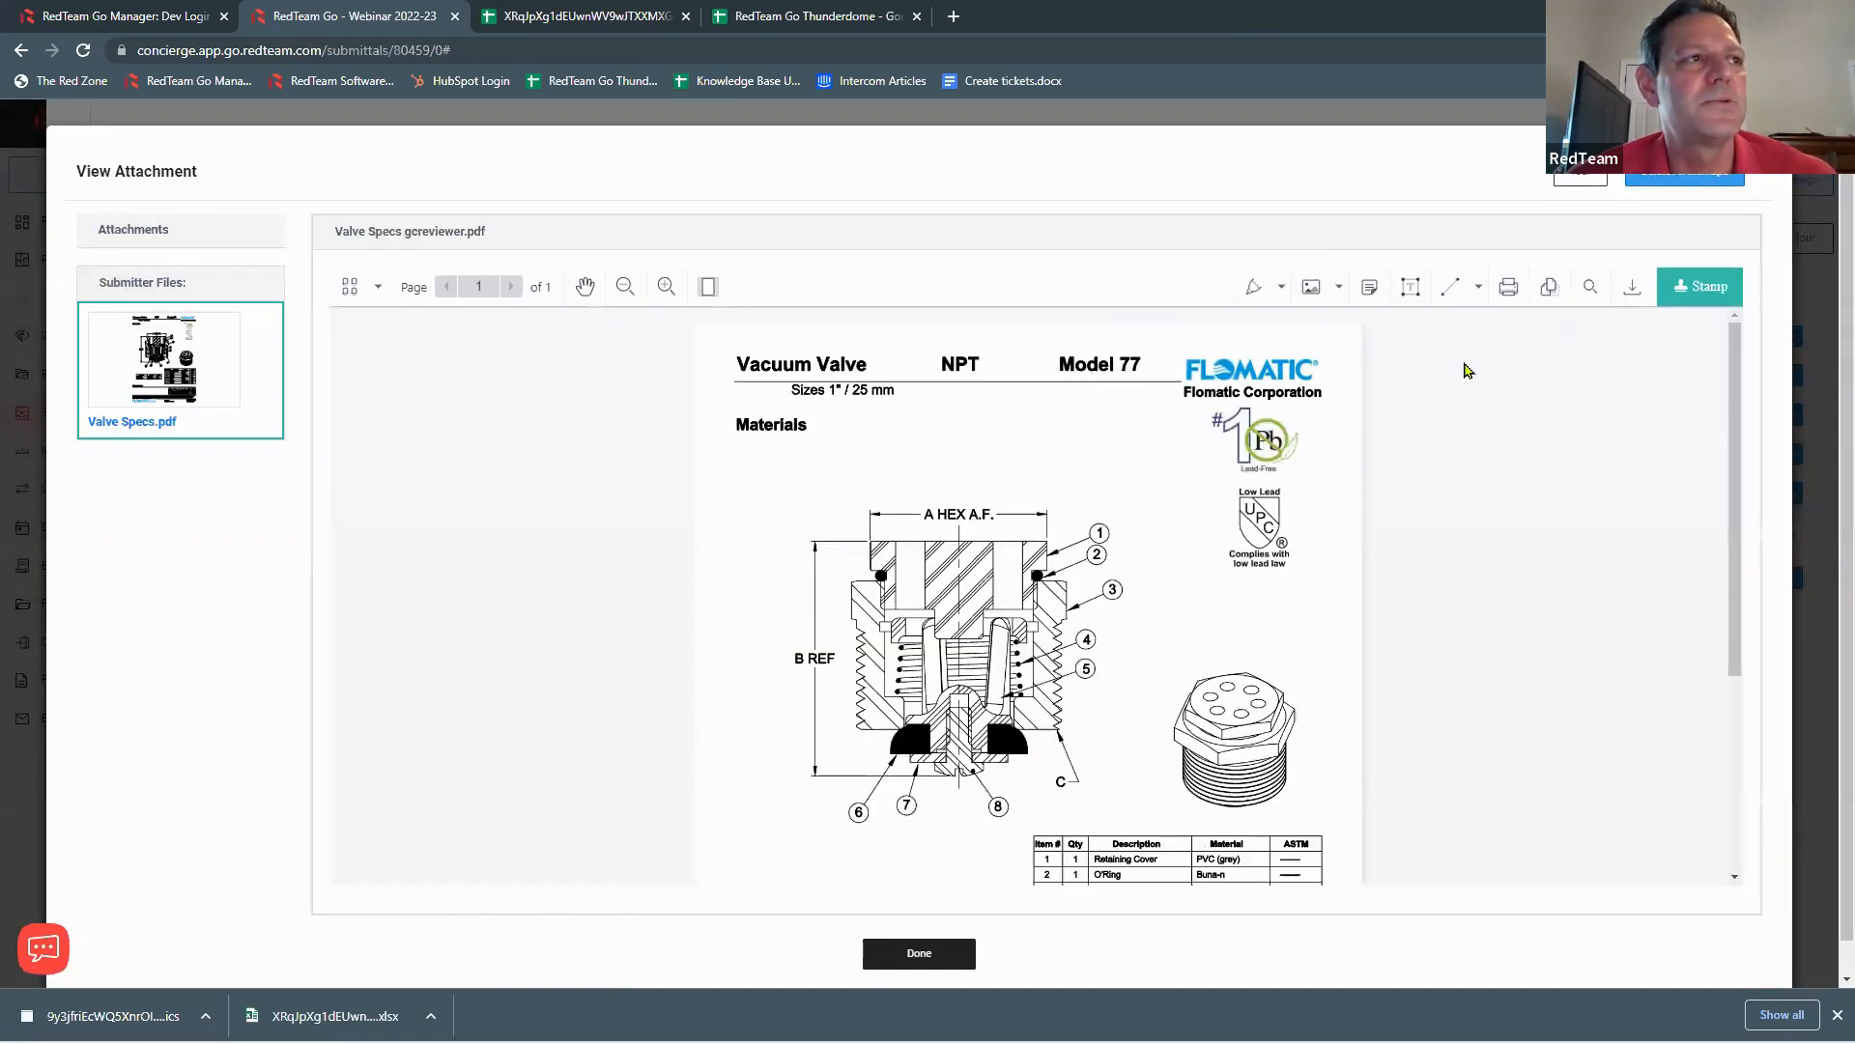
click(1254, 286)
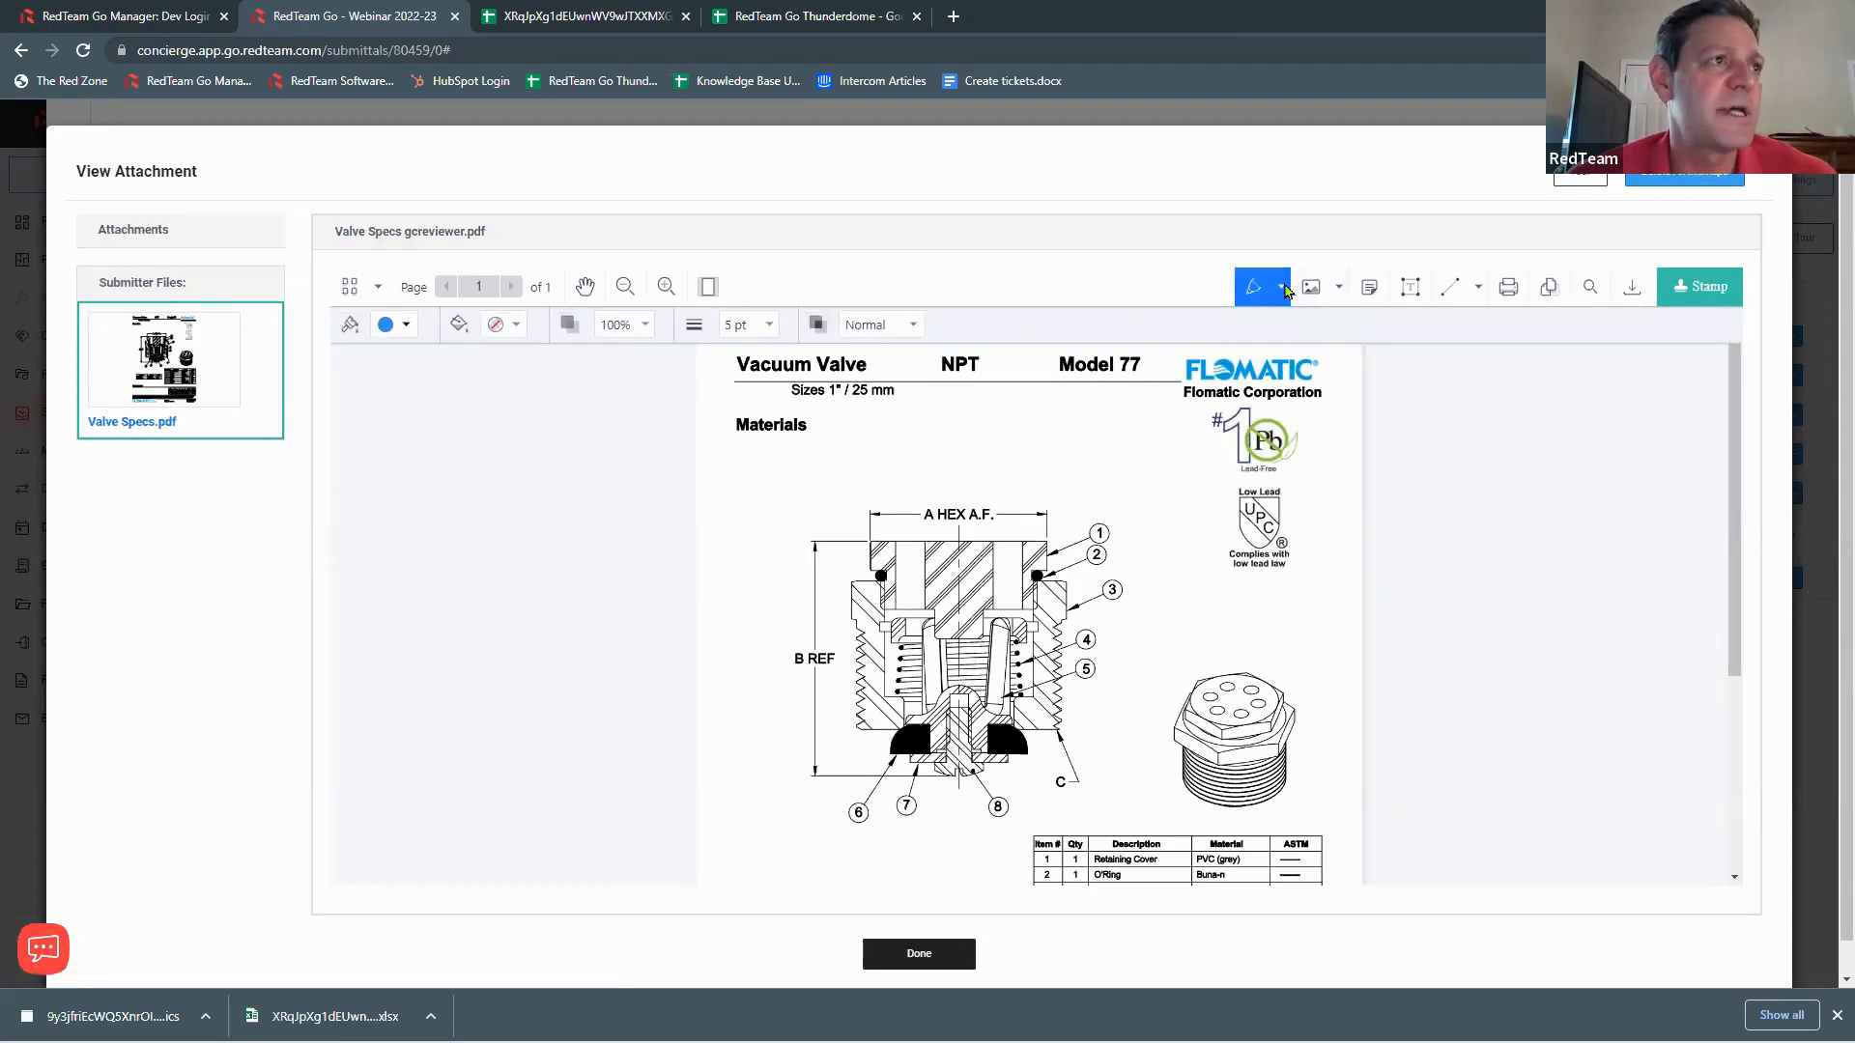
click(1282, 287)
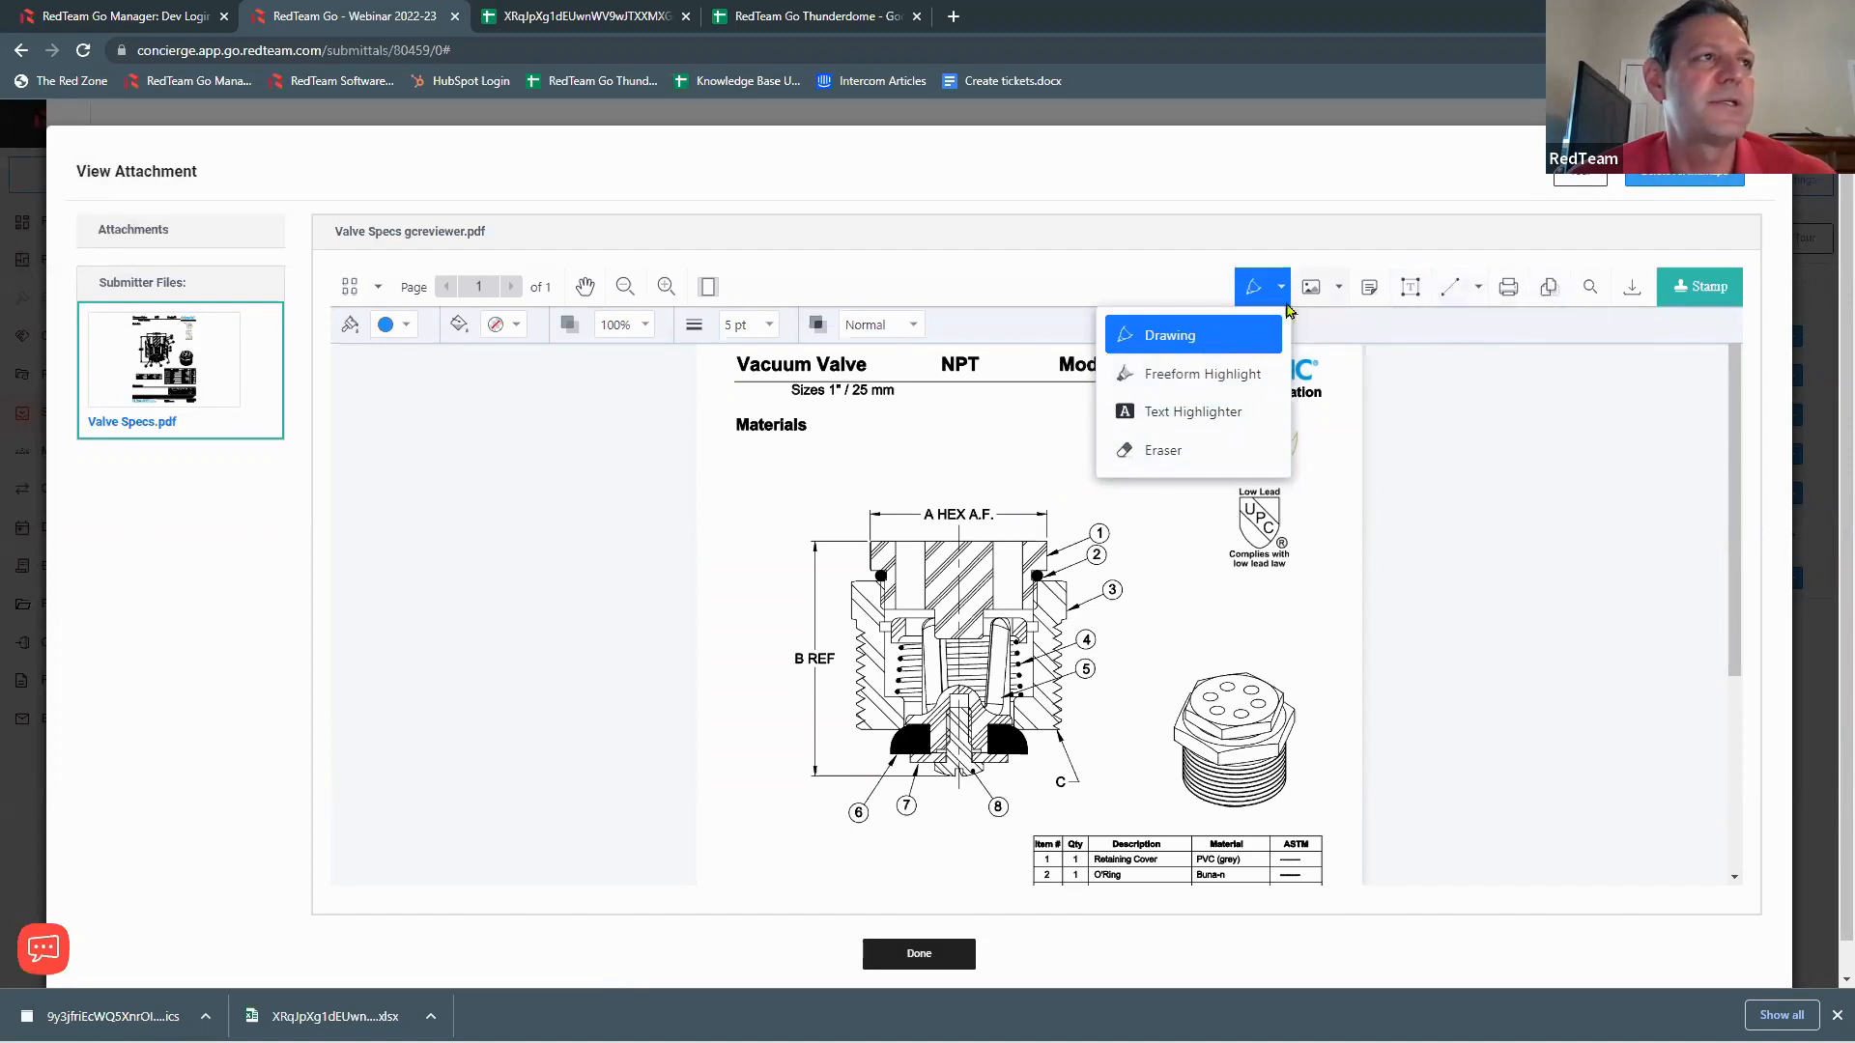
click(1282, 288)
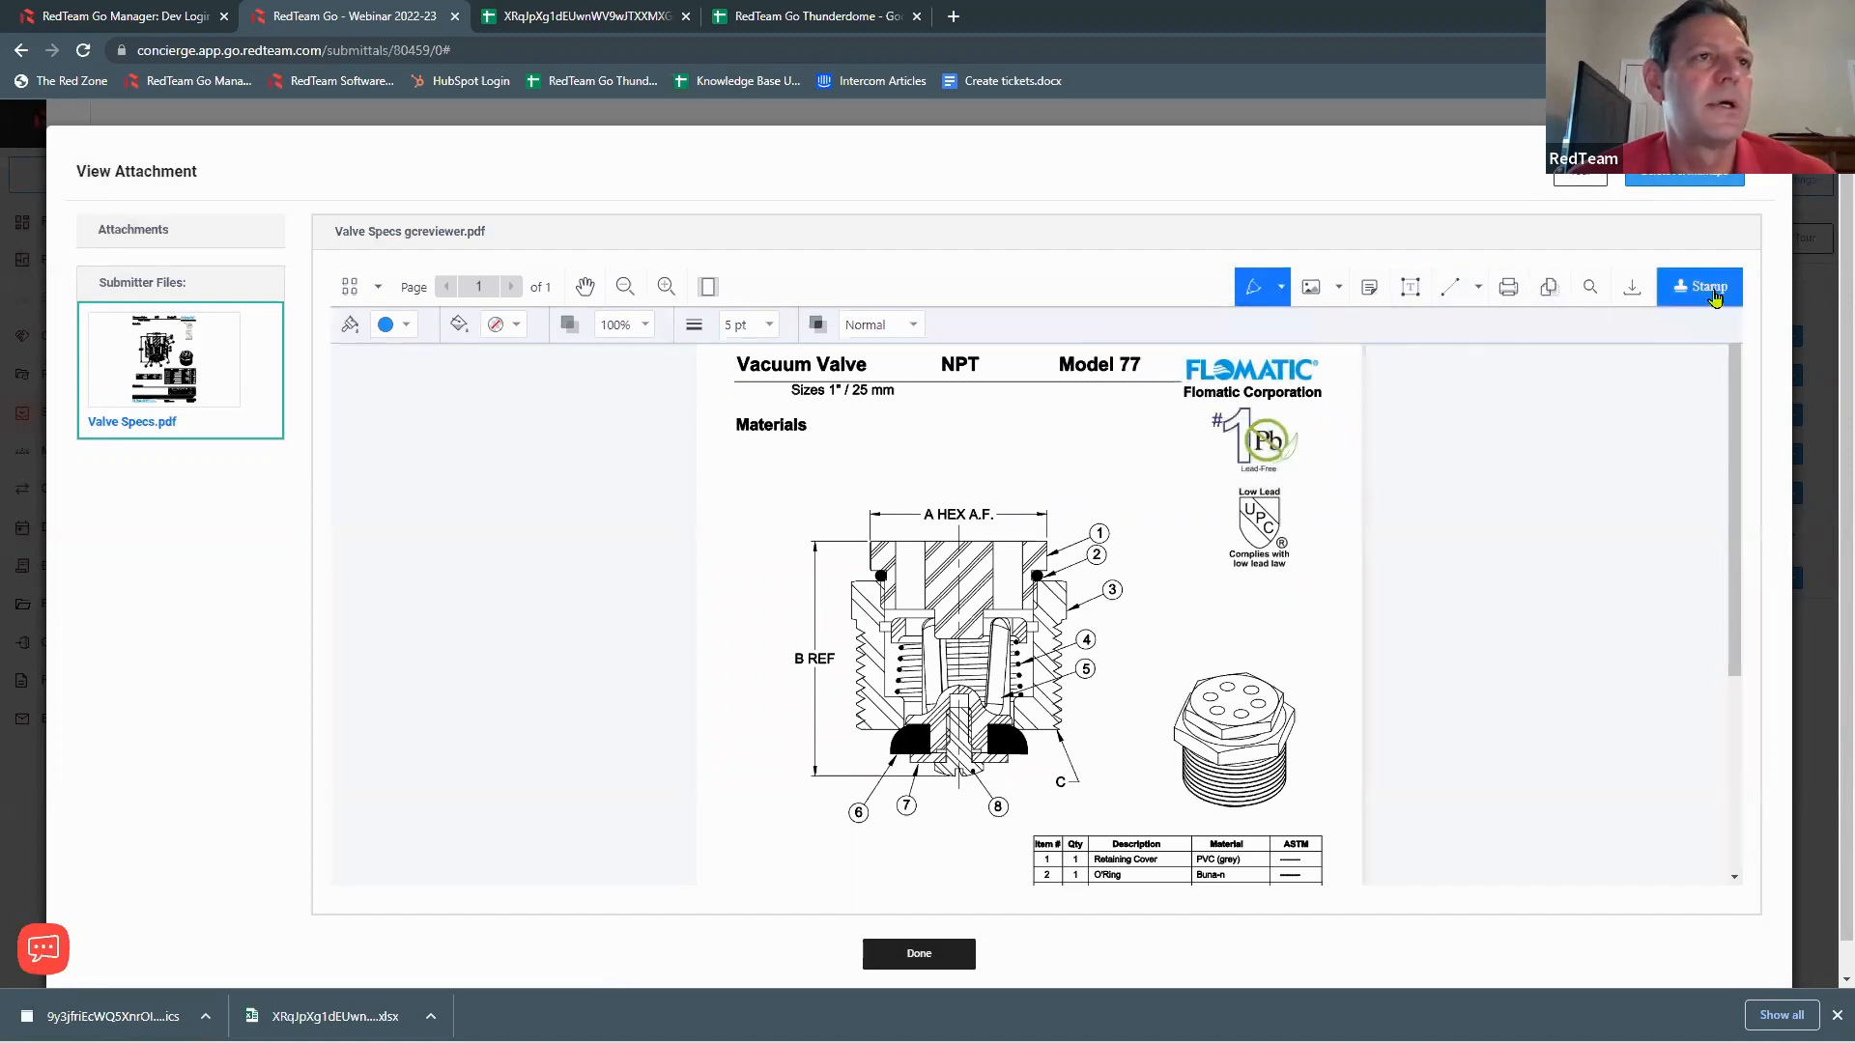
Step: Stamp the valve PDF with the status Reviewed as Noted in green, keeping the default disclaimer text
click(1708, 288)
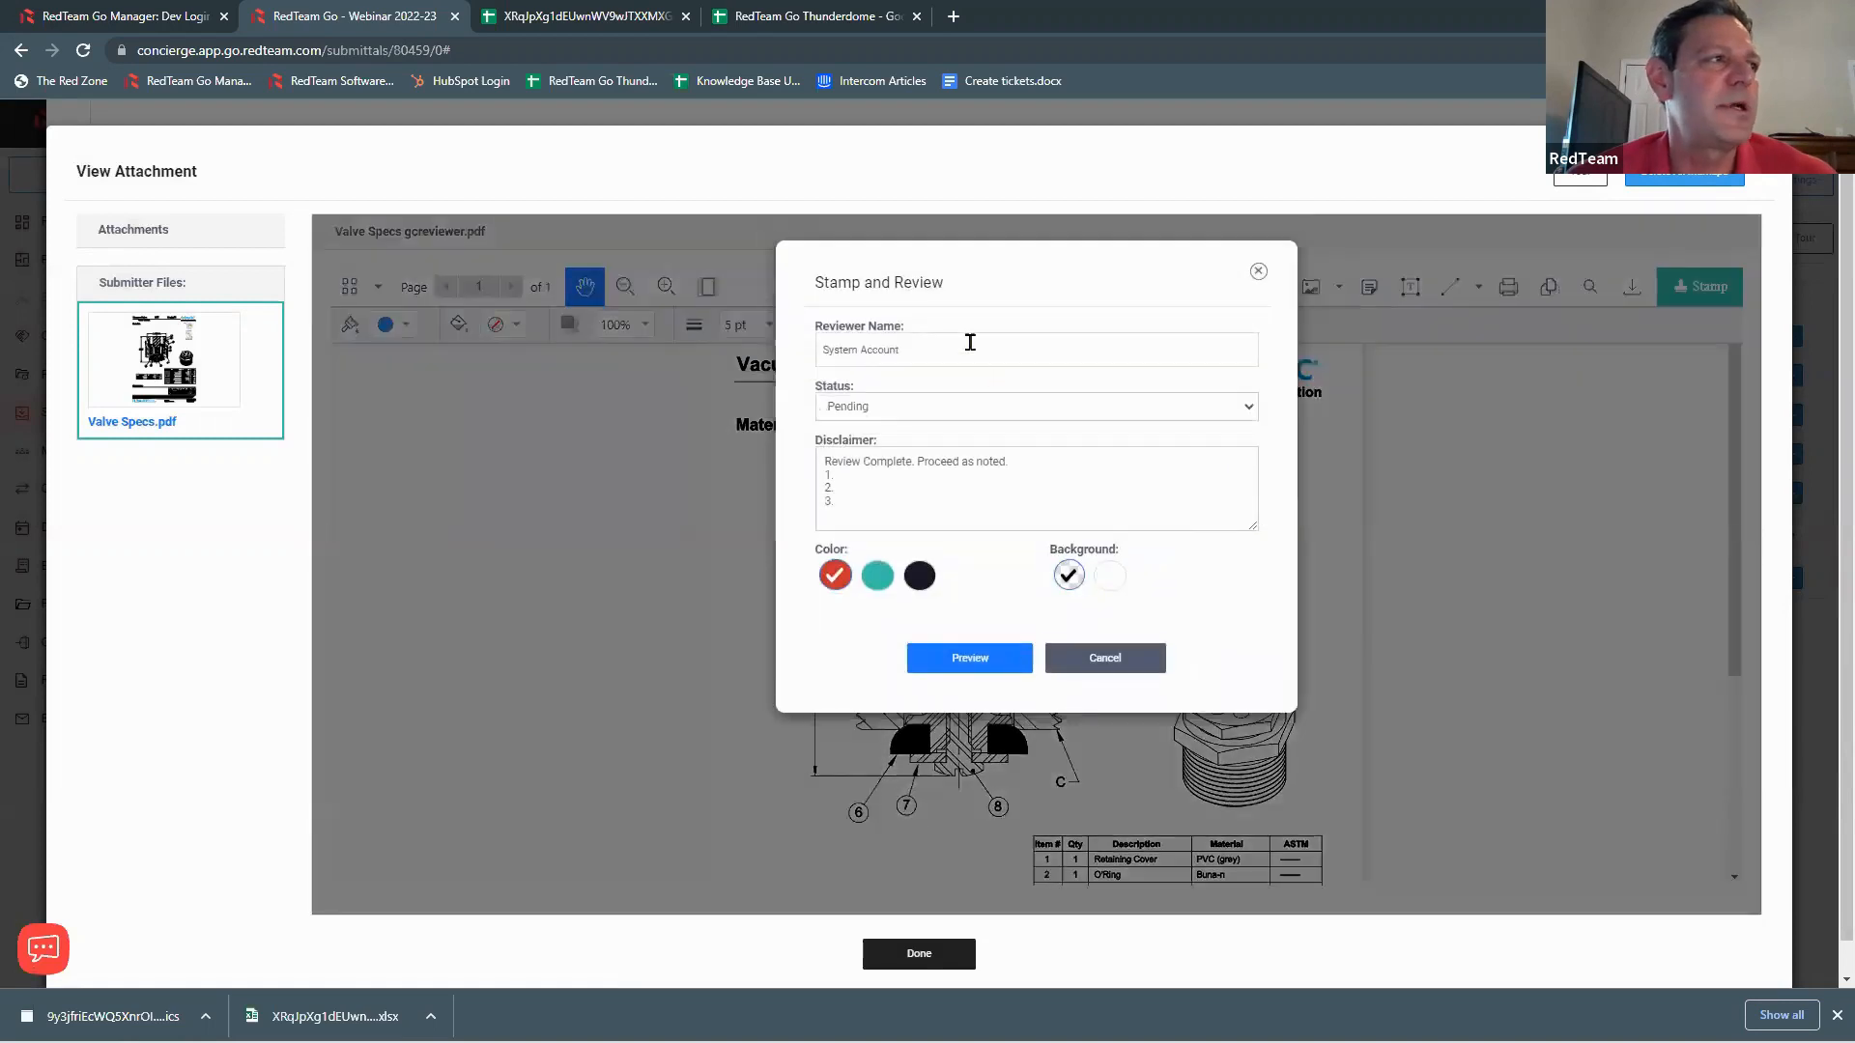
click(937, 405)
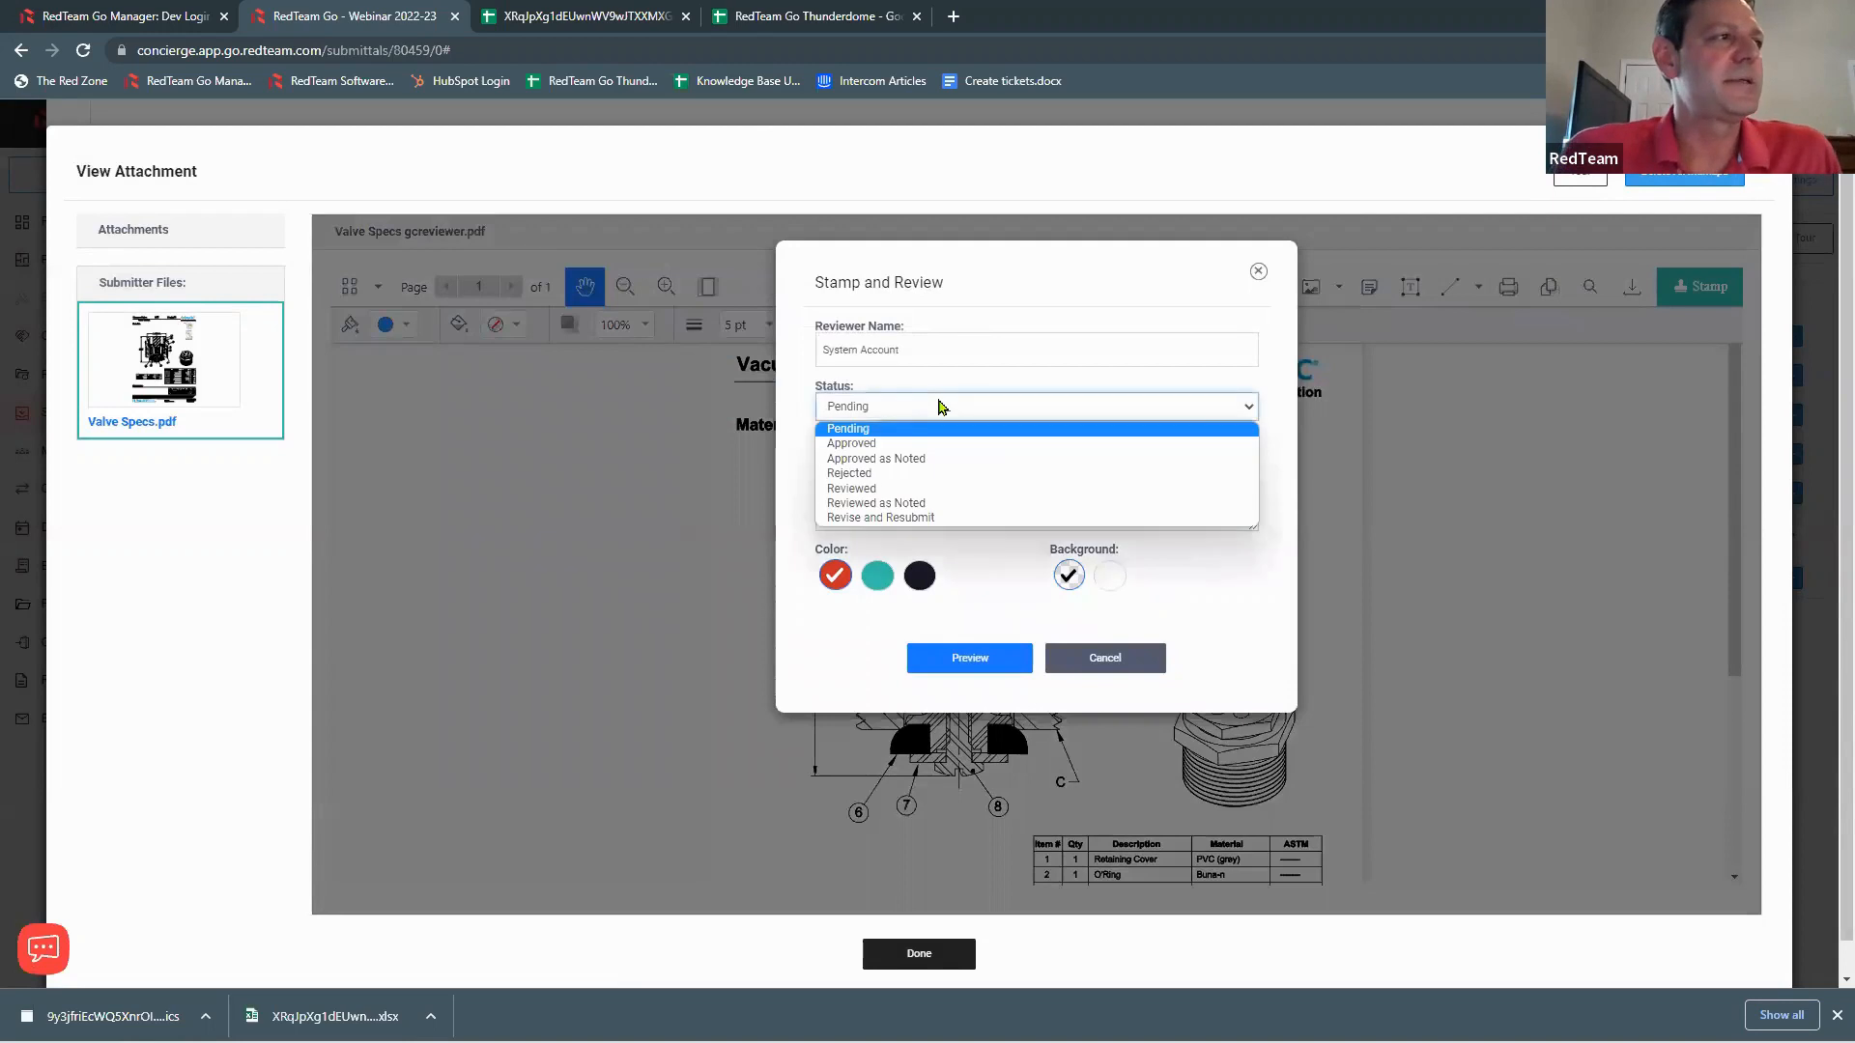
click(921, 503)
click(860, 507)
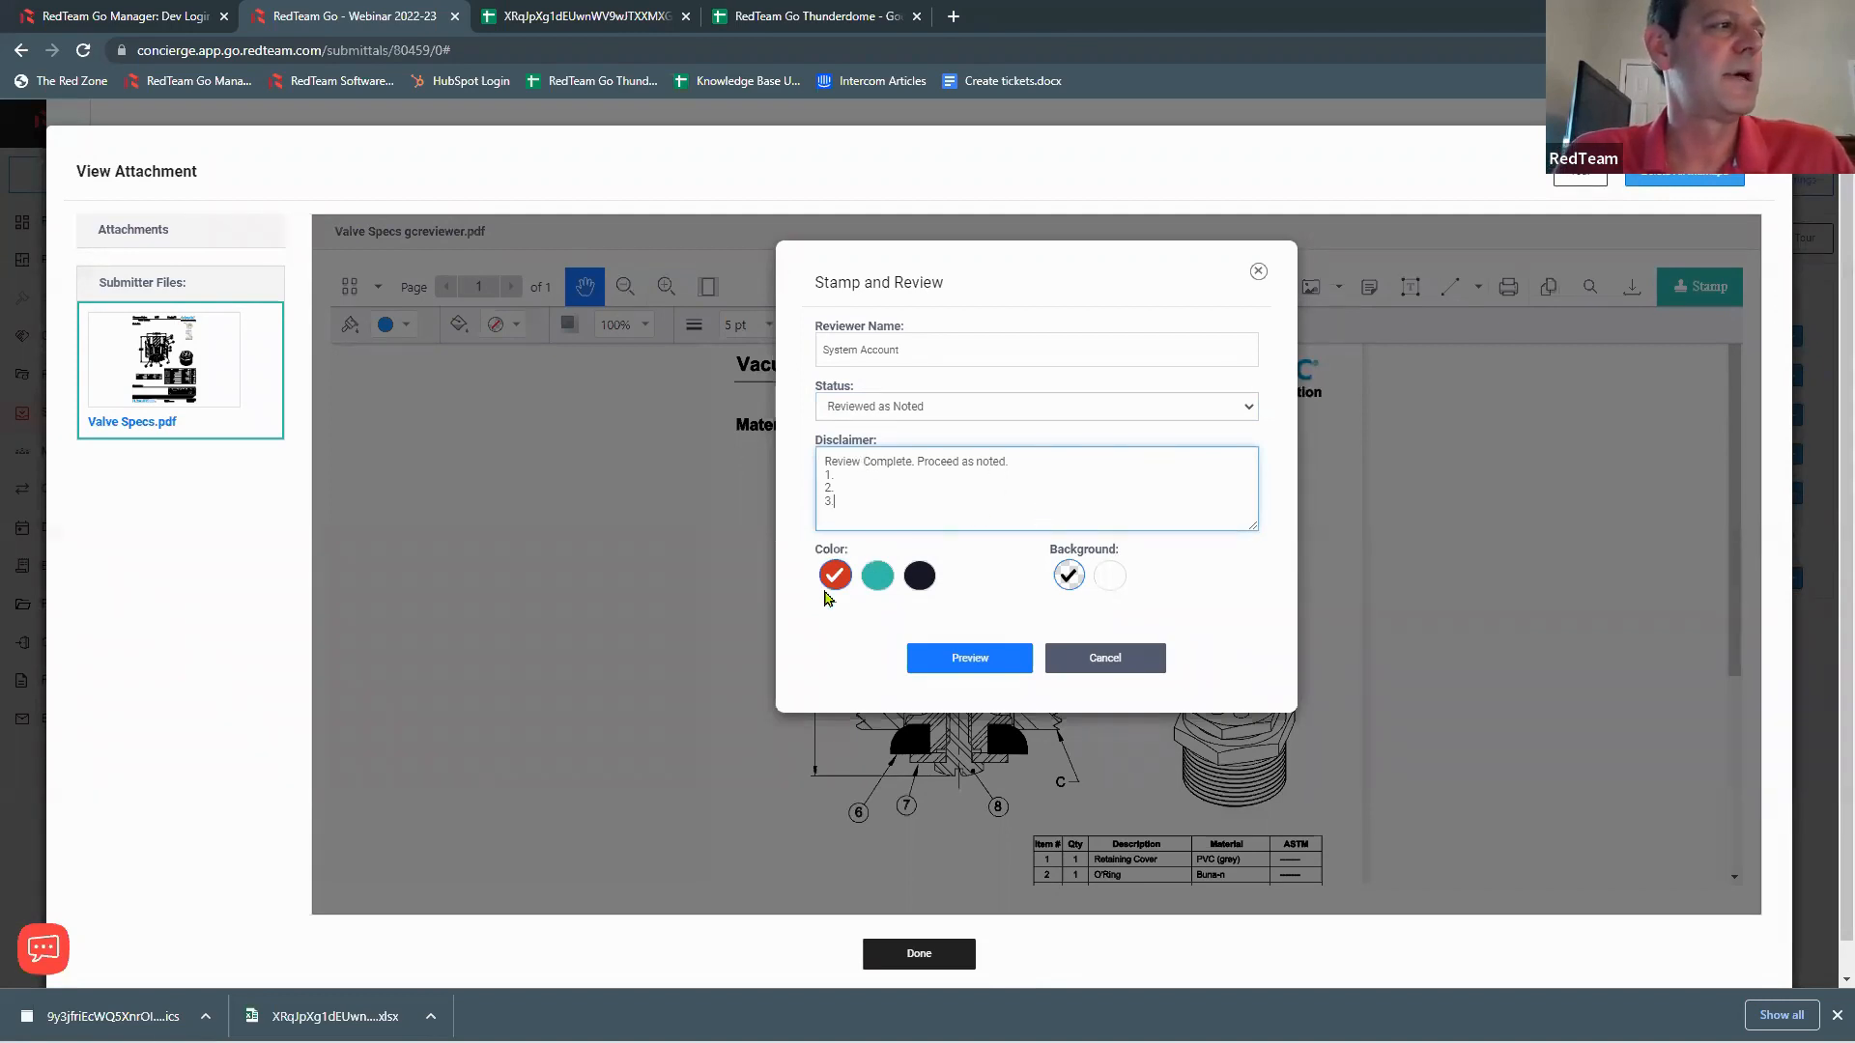
click(874, 584)
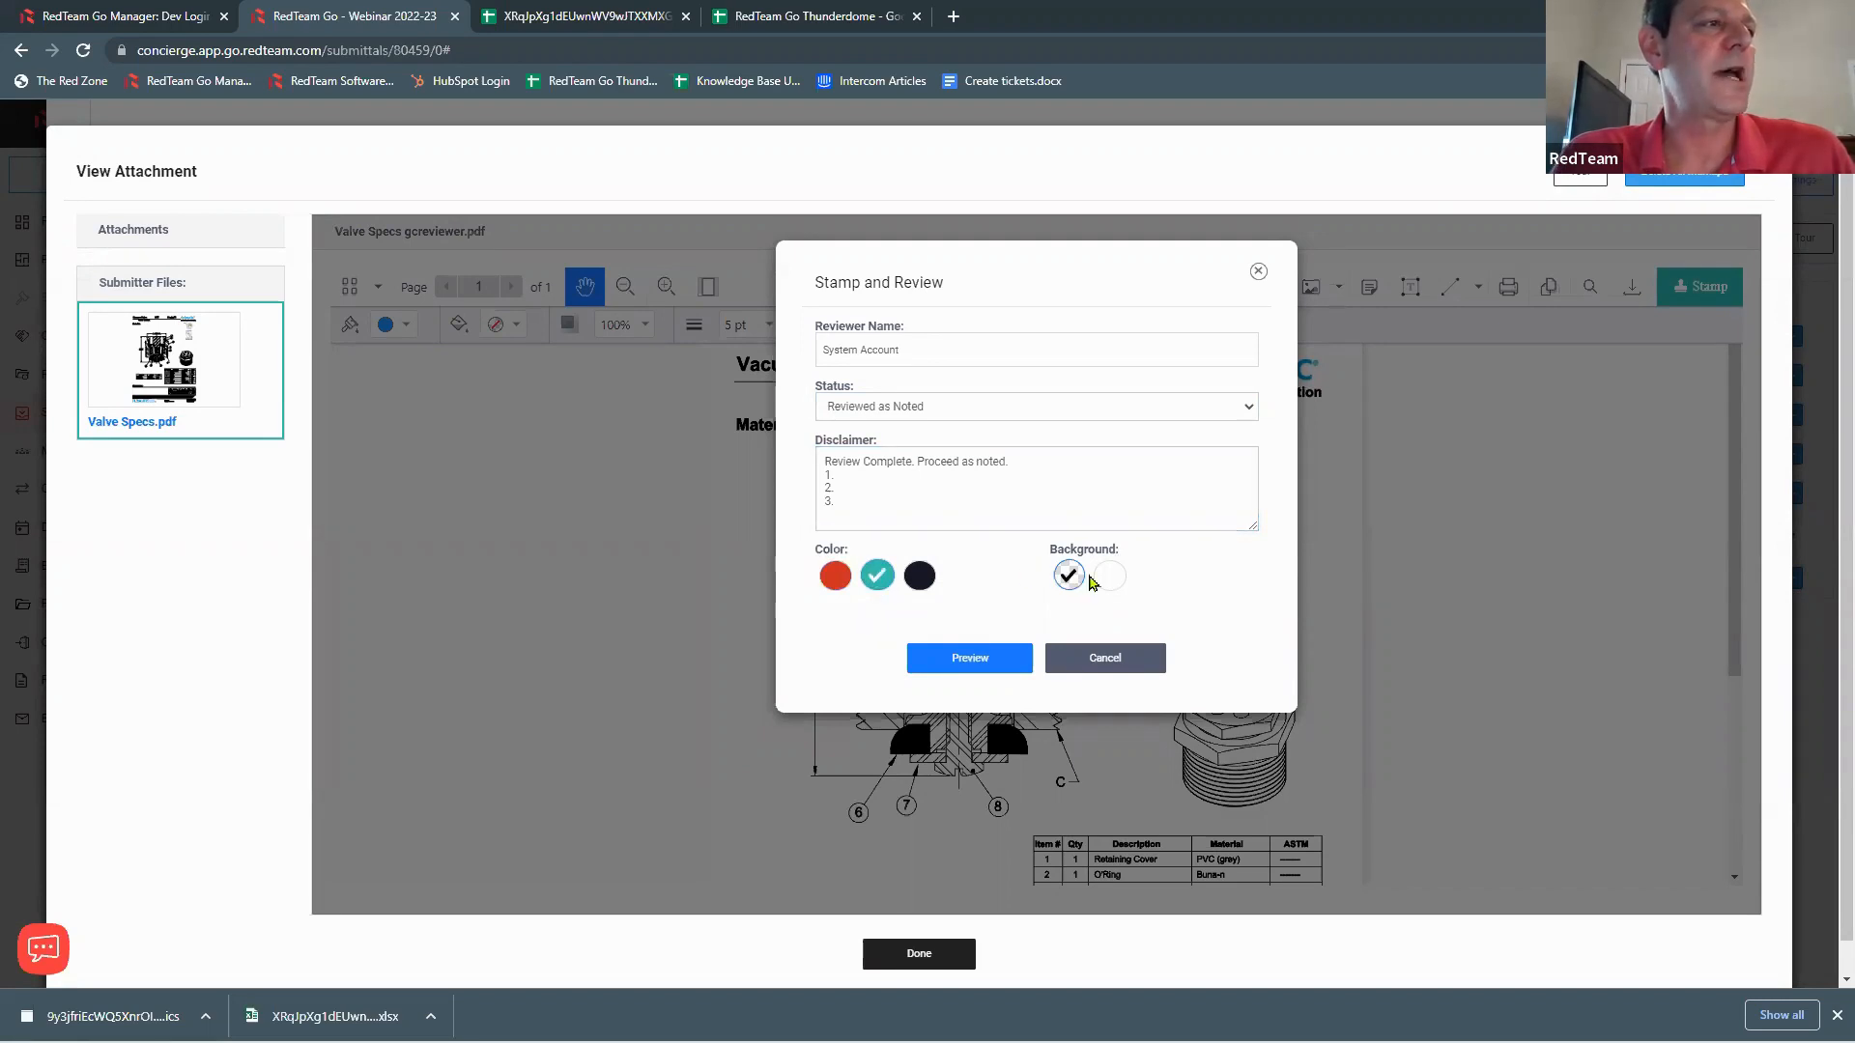
click(969, 660)
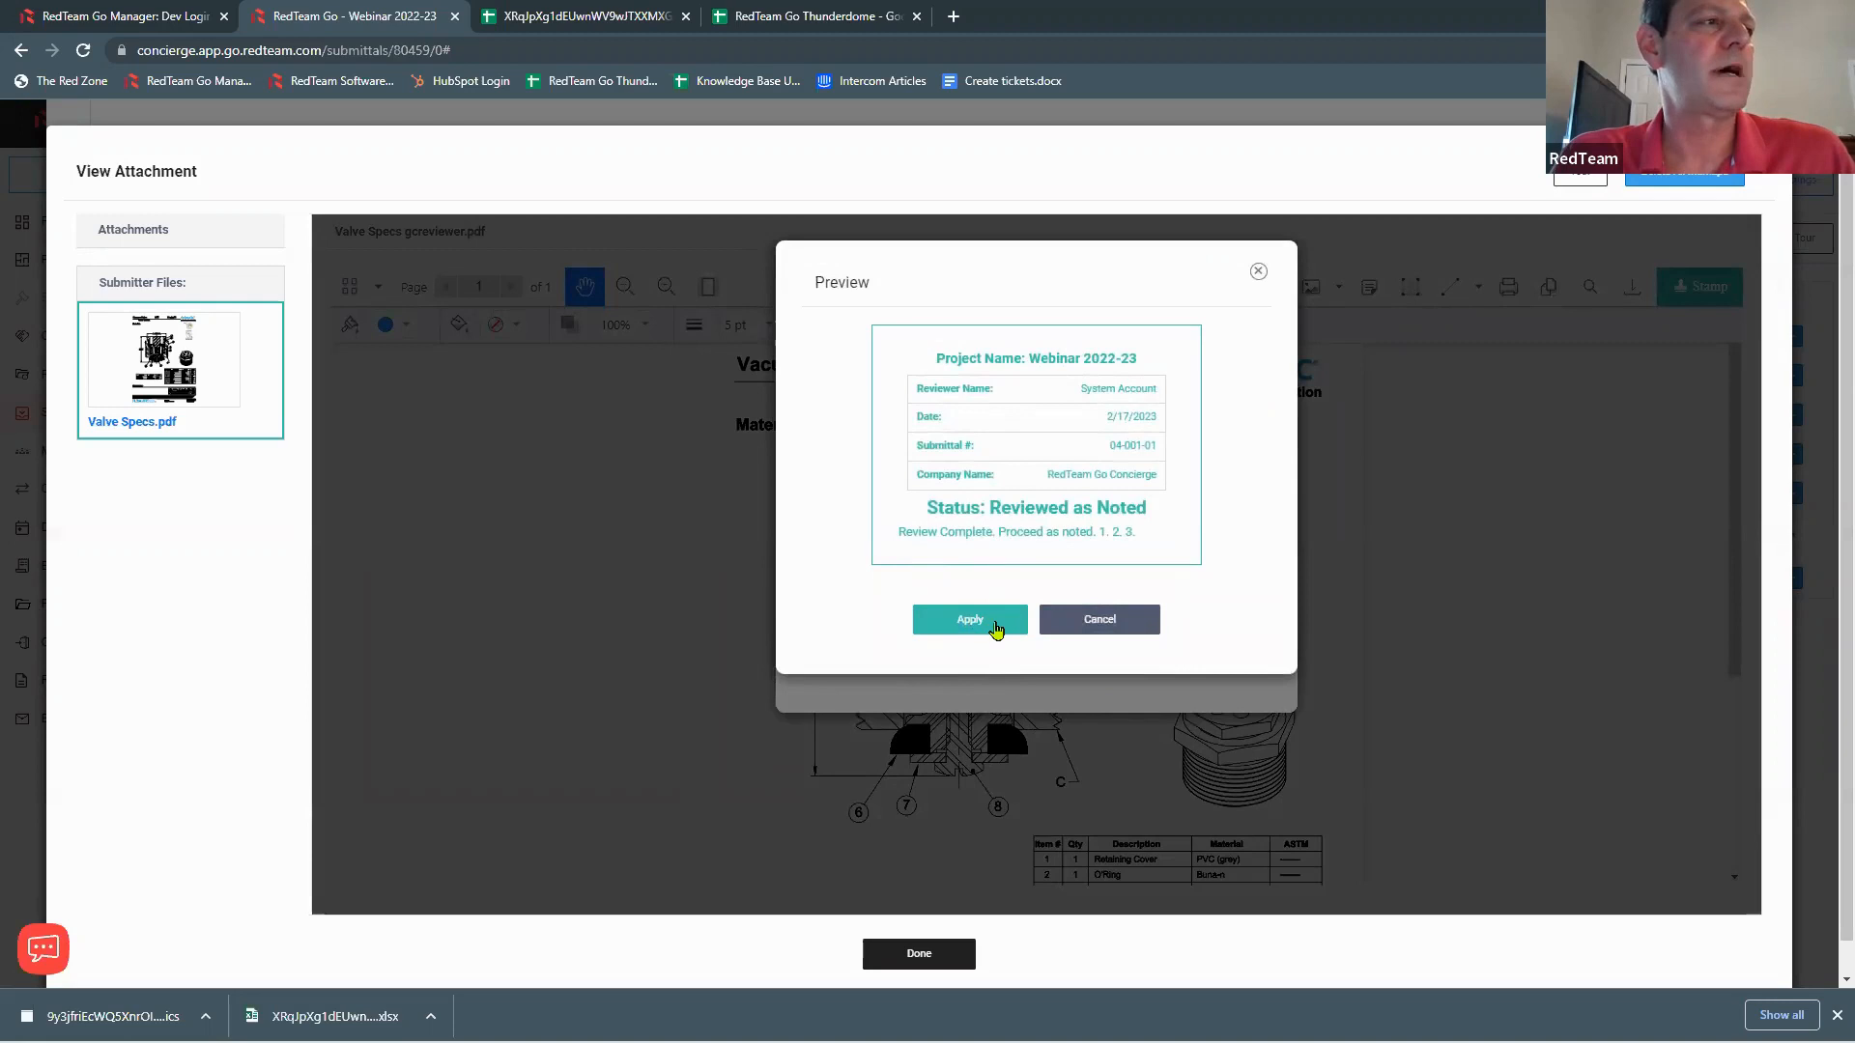
click(997, 629)
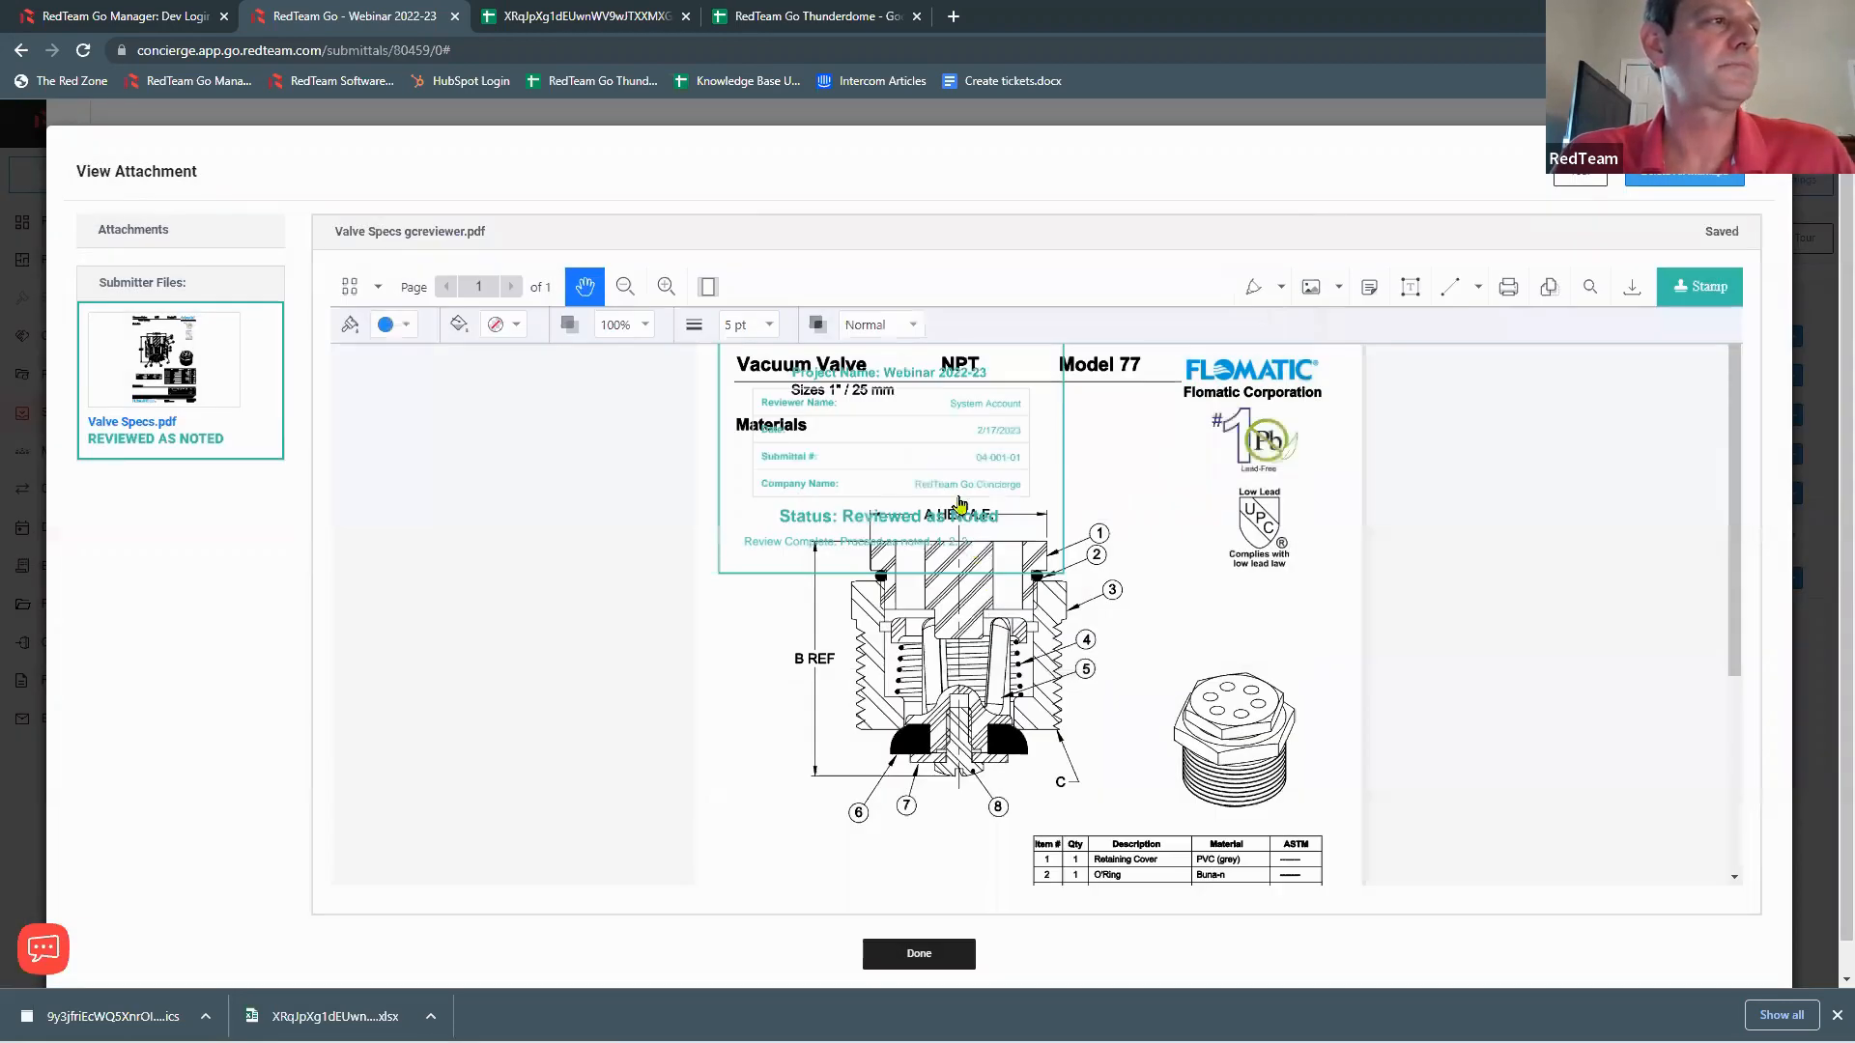
Step: Shrink the review stamp, move it just above the body material table near the page's left edge, and finish the attachment review
click(946, 464)
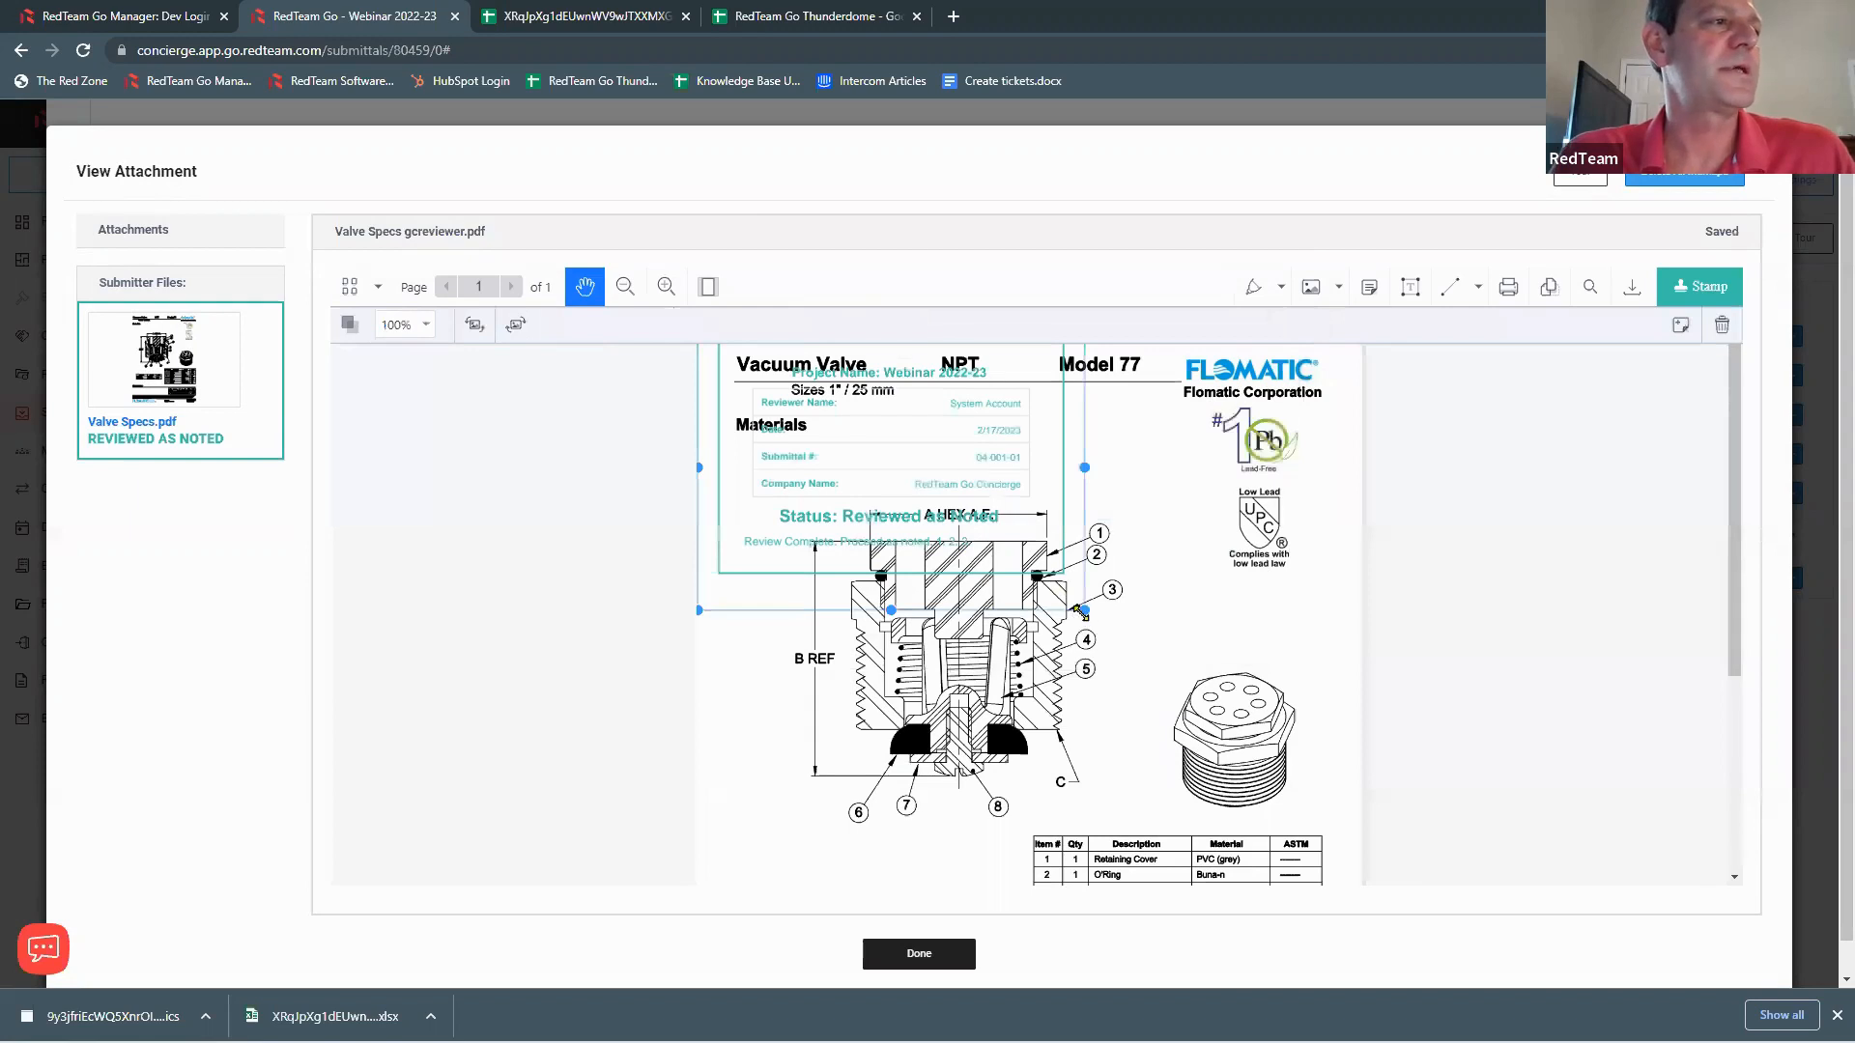
drag(1084, 610, 867, 467)
right_click(863, 459)
click(791, 379)
drag(790, 381, 1031, 514)
mouse_move(1302, 616)
mouse_down()
mouse_move(1275, 667)
mouse_move(1121, 681)
mouse_move(759, 836)
mouse_up()
scroll(950, 686, down, 2)
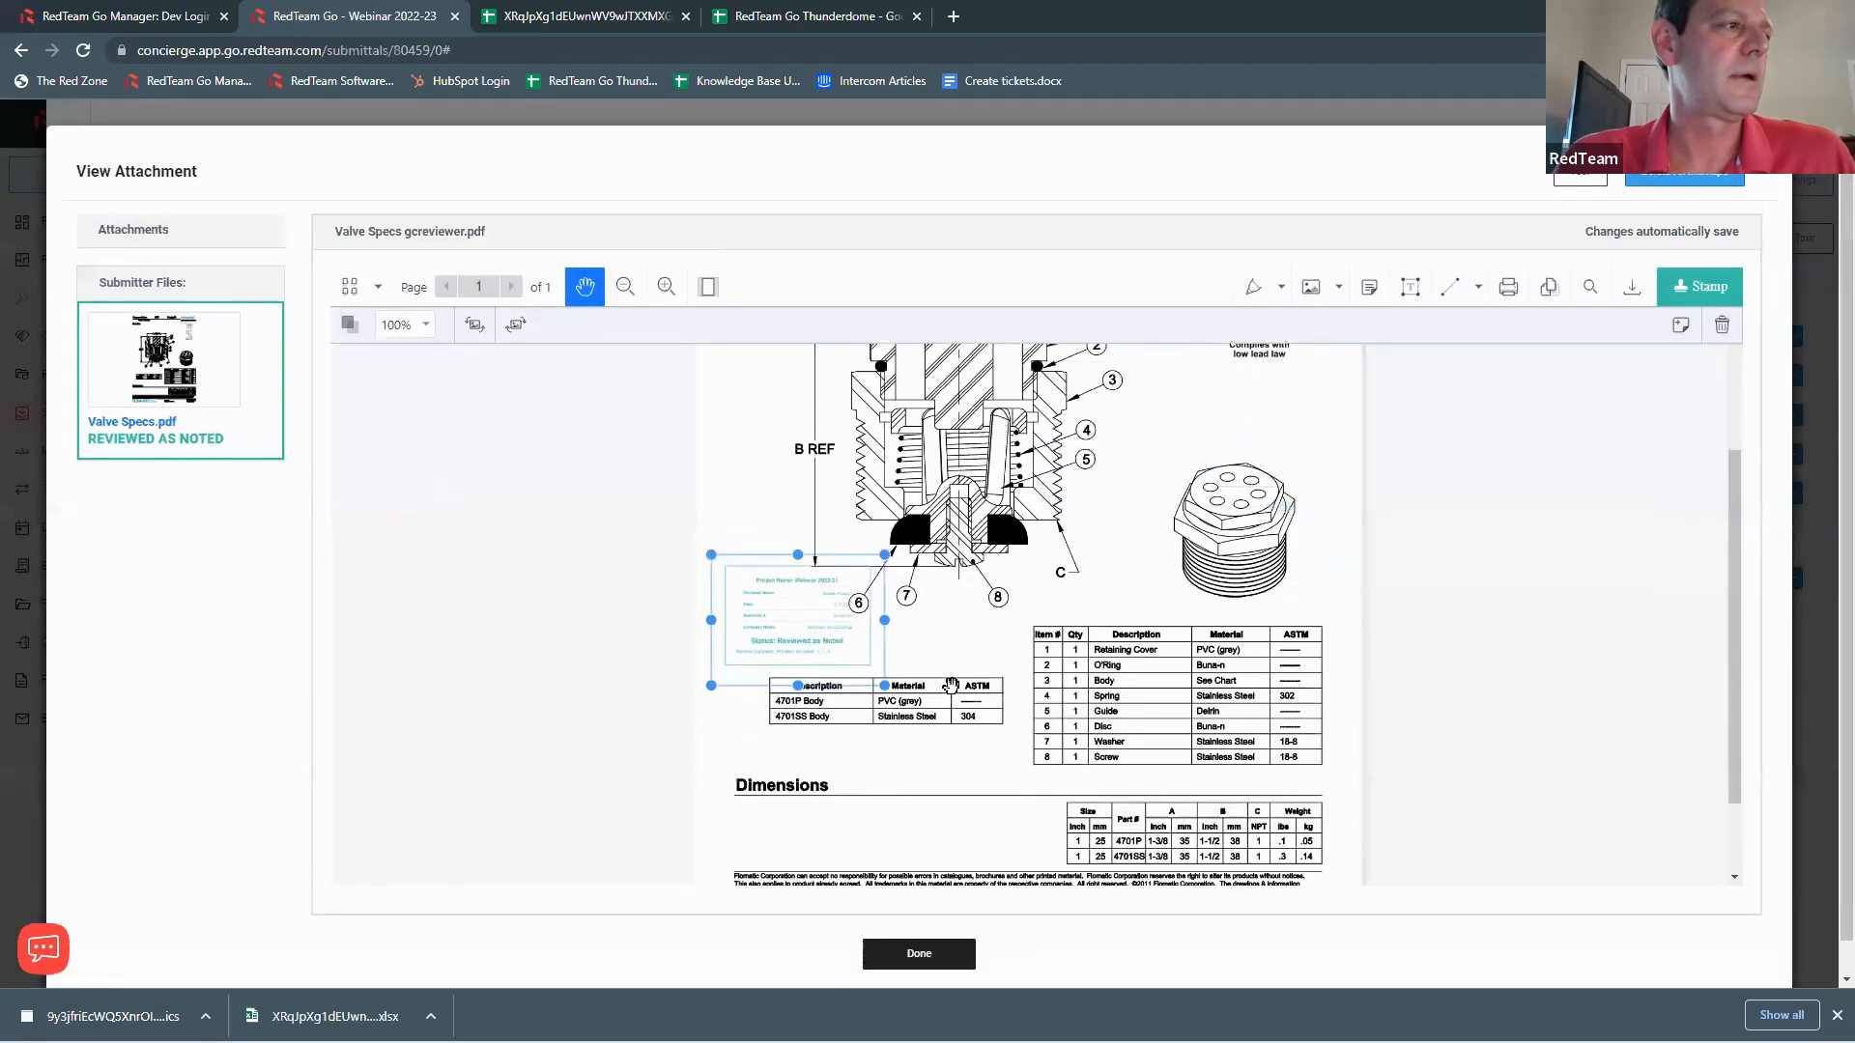
drag(818, 622, 818, 631)
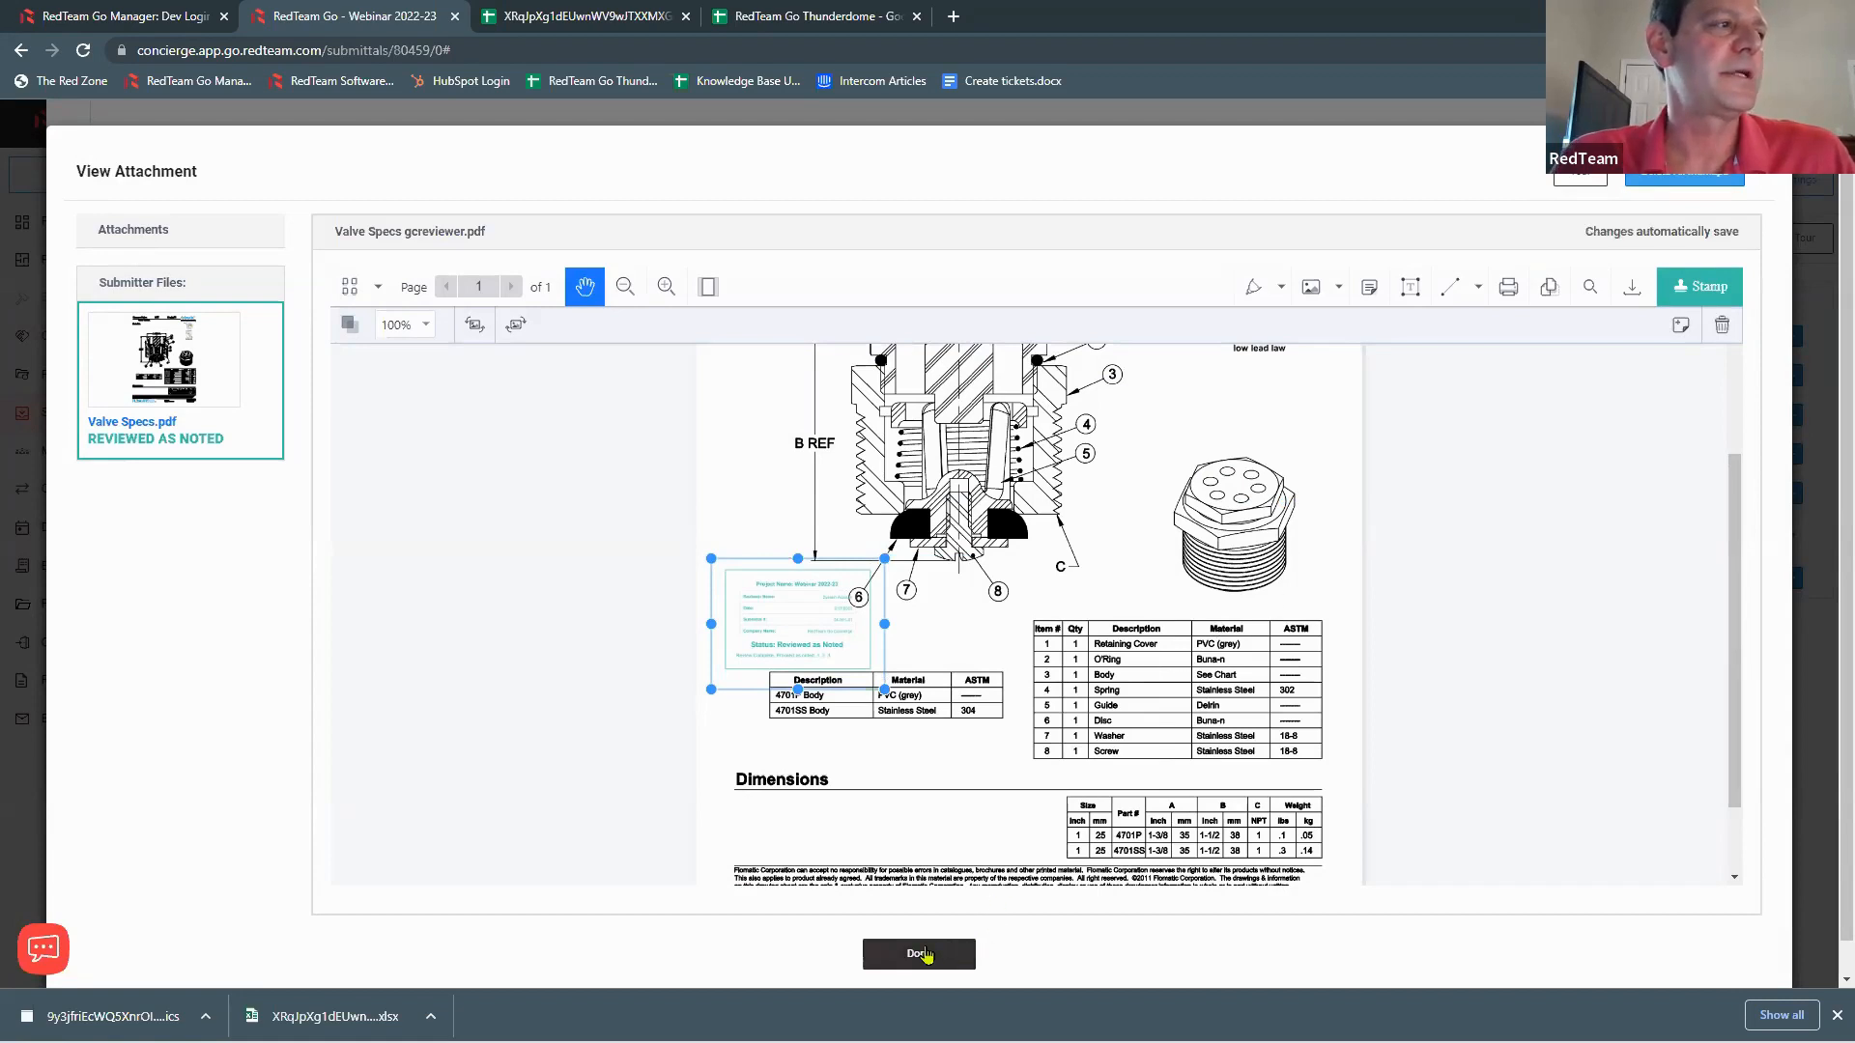
click(921, 955)
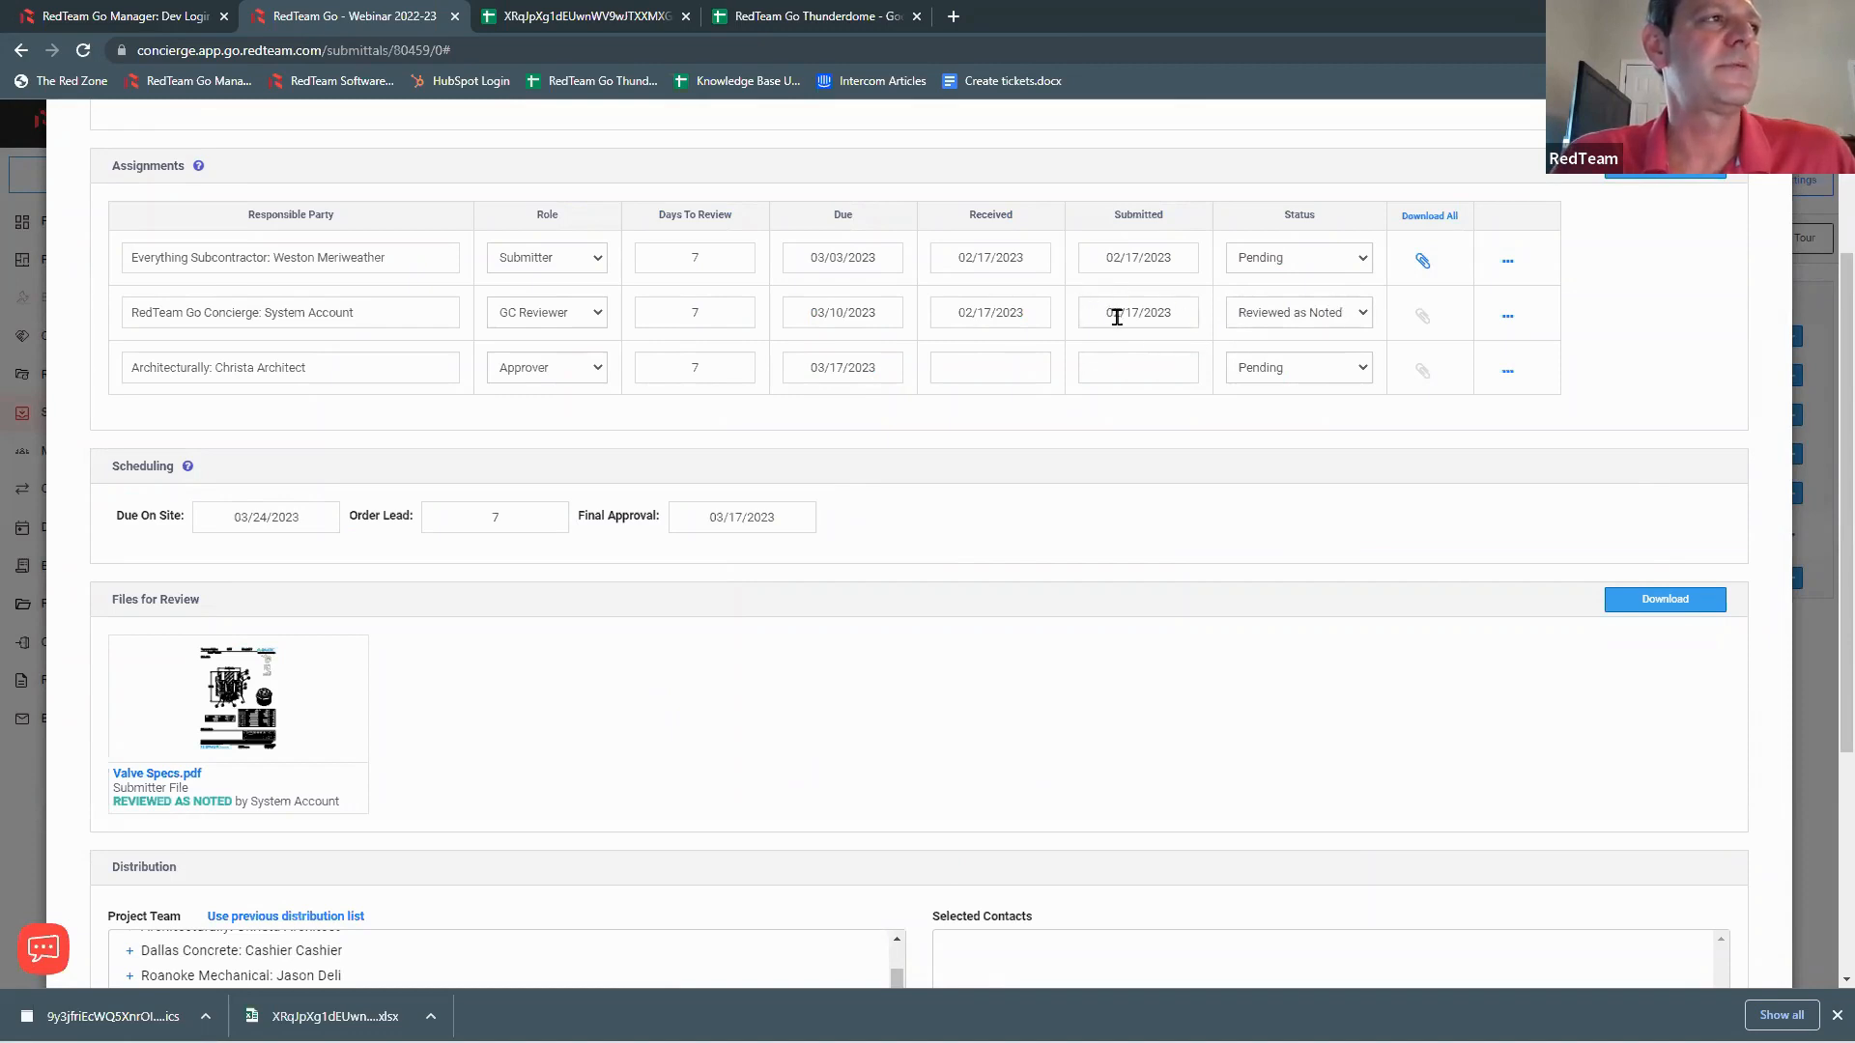
Step: Save and submit the reviewed Masonry Specs item, and send the approval request to the architect
scroll(1271, 600, down, 4)
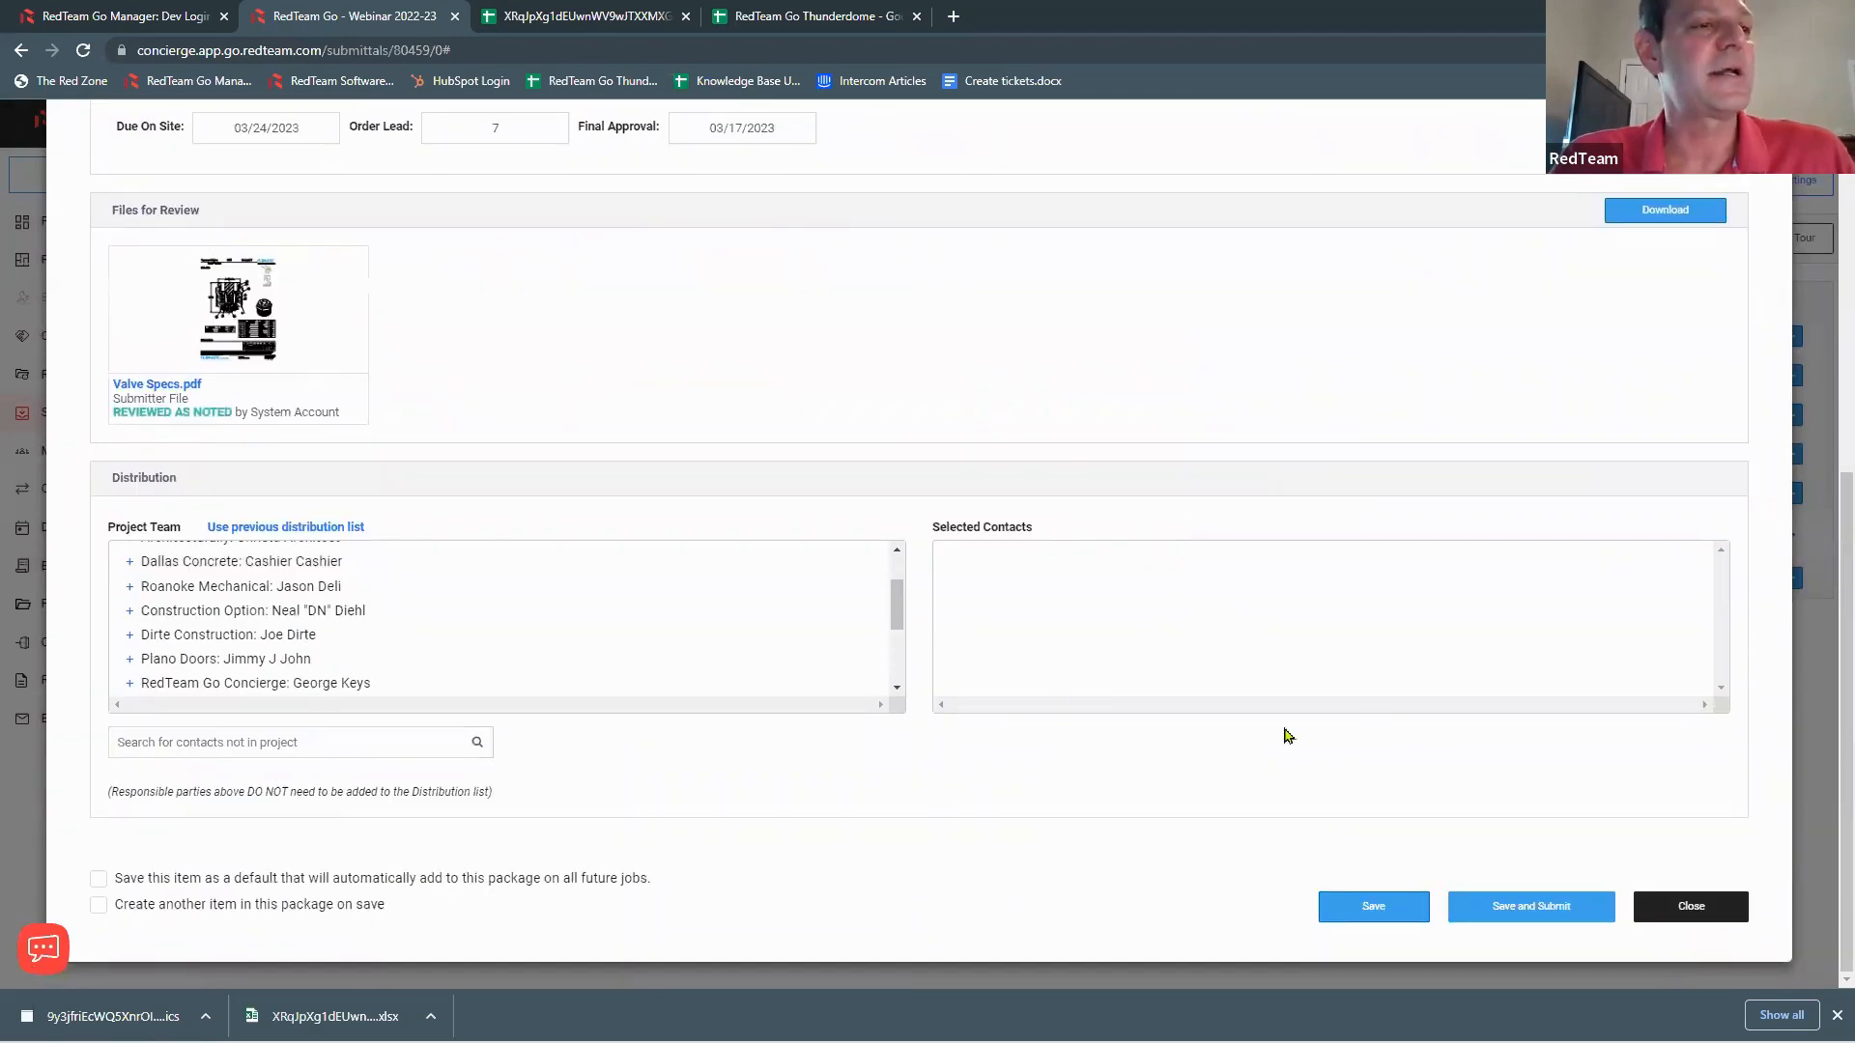
click(1560, 908)
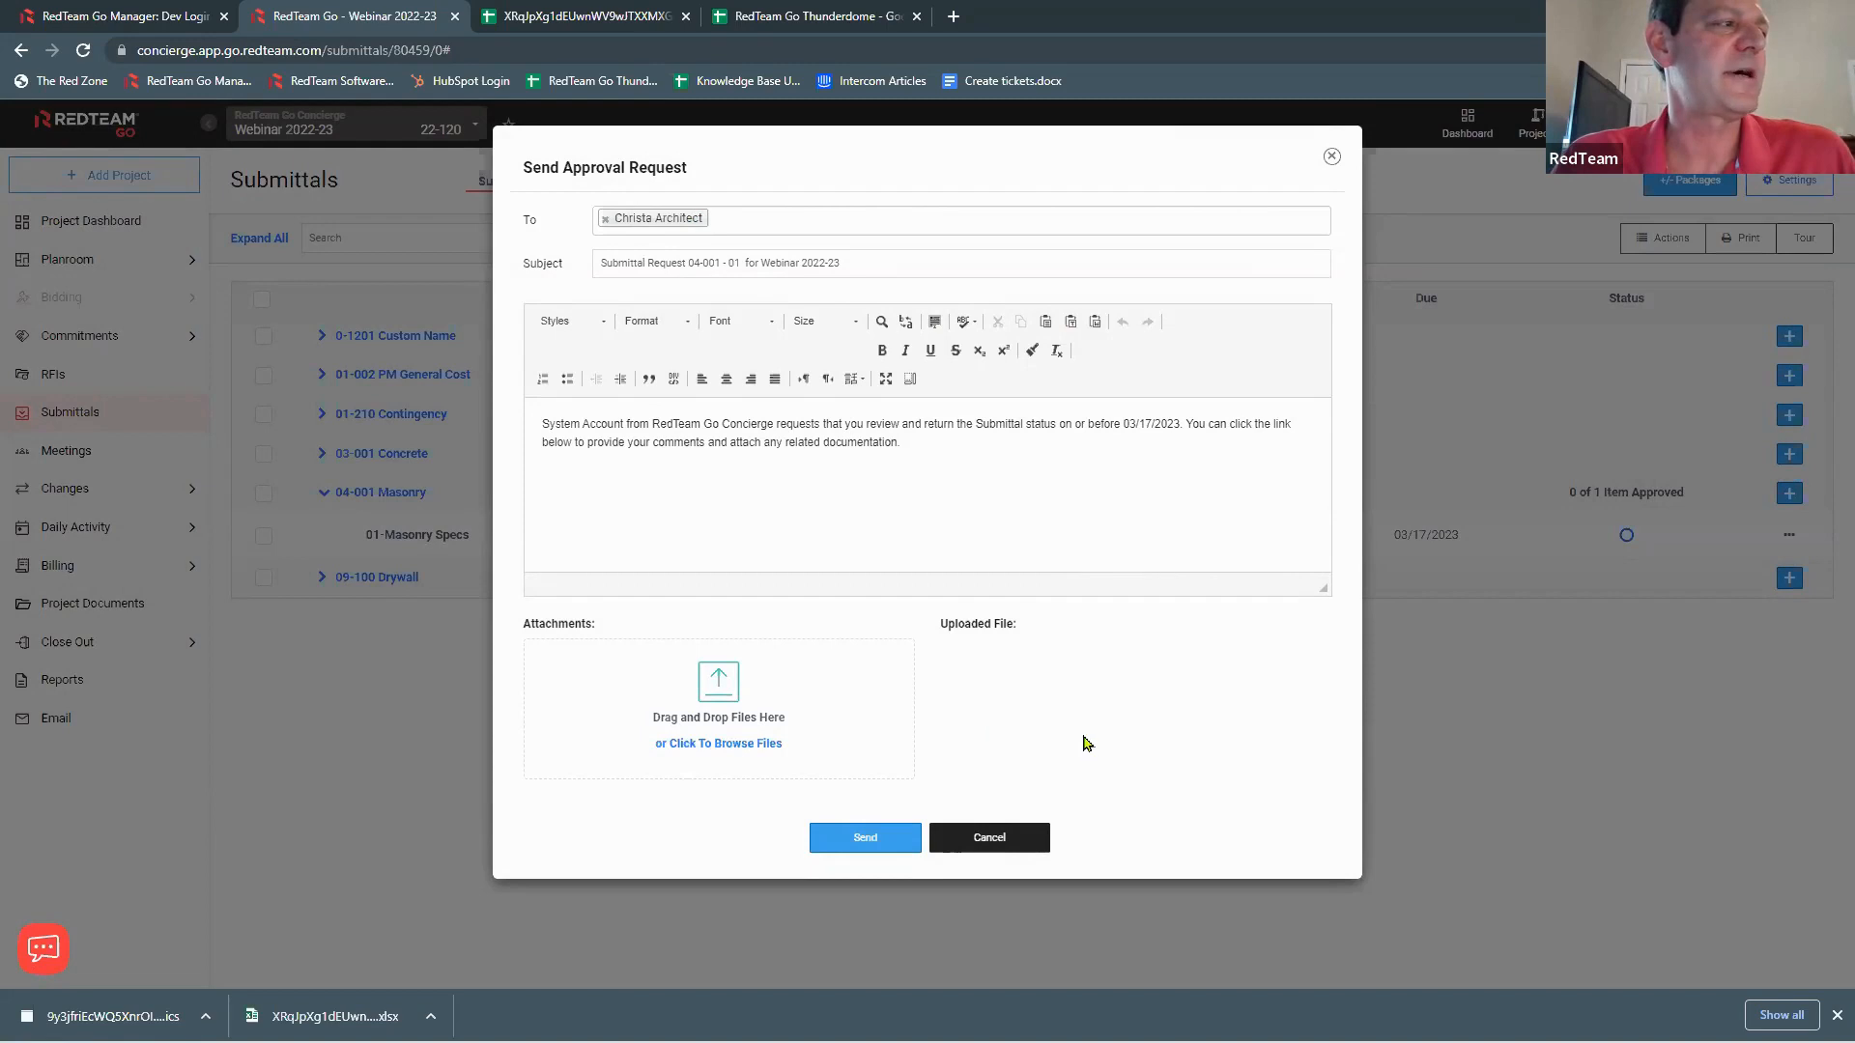
click(867, 840)
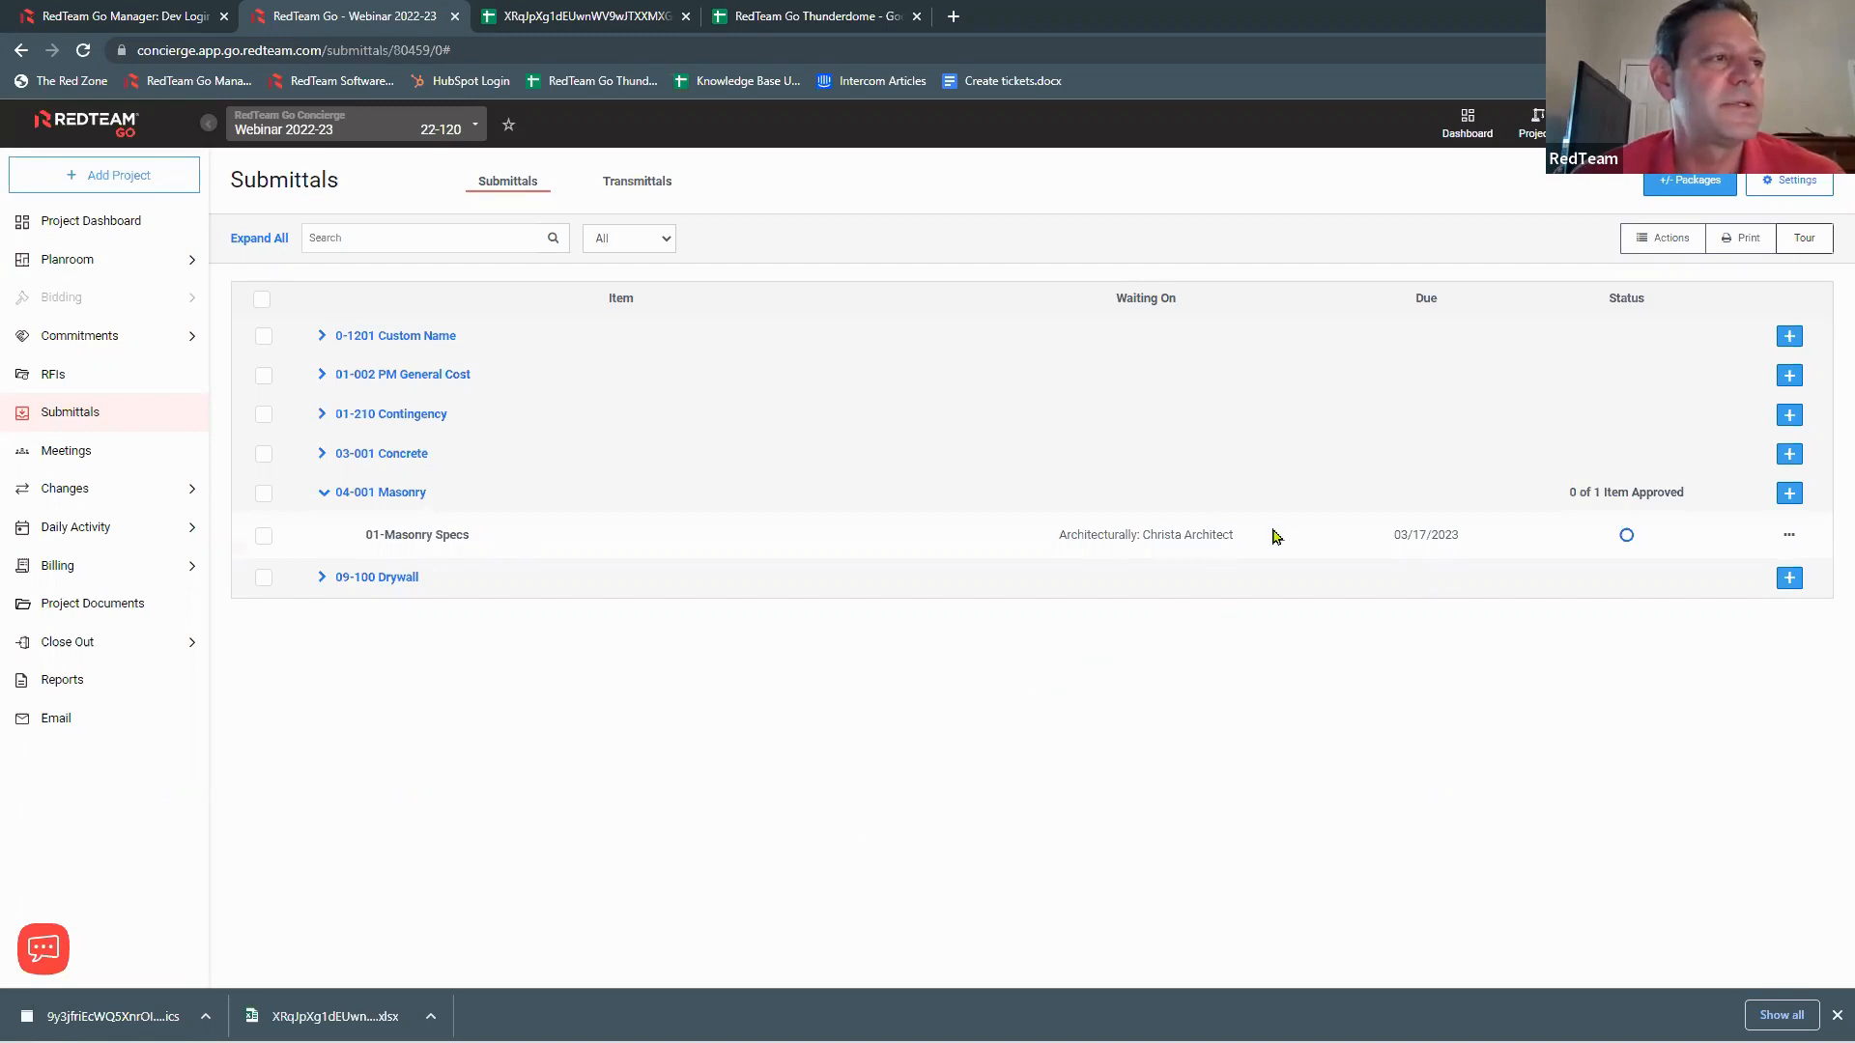
Step: Examine the list of files attached to the 01-Masonry Specs submittal by each responsible party
click(1789, 537)
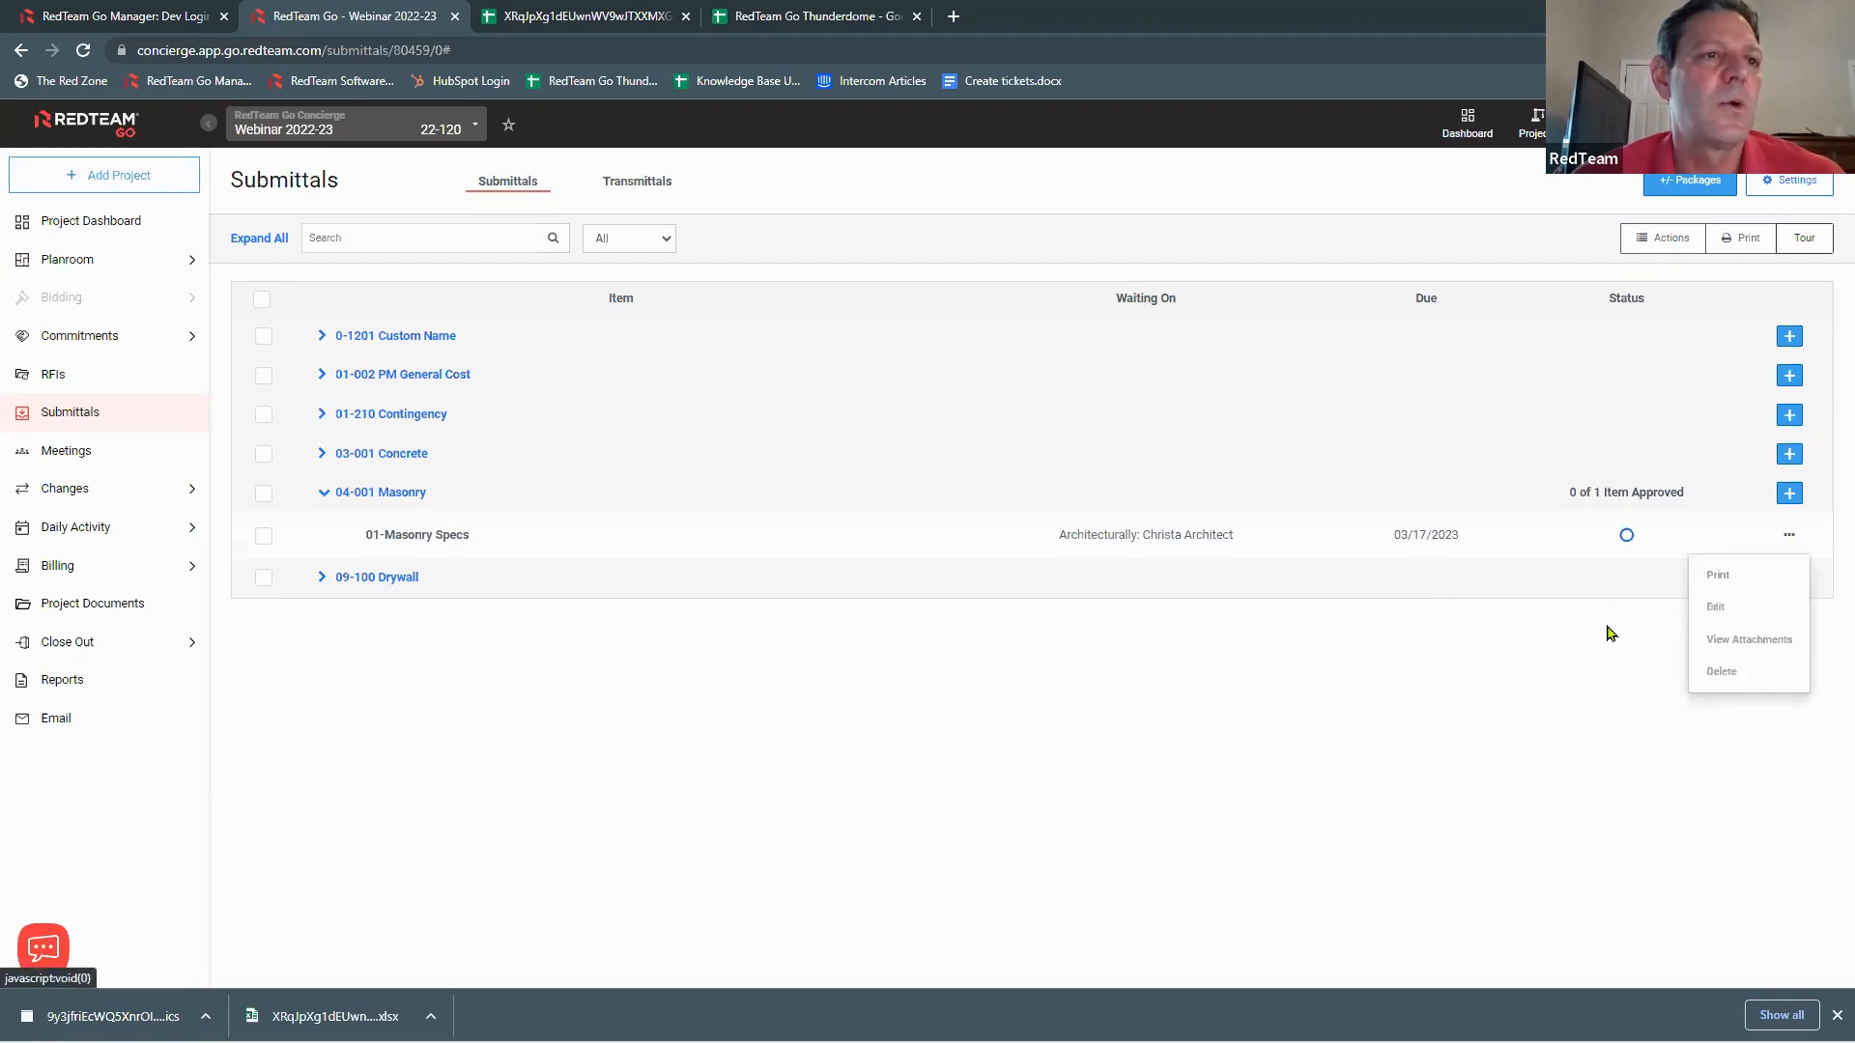
click(1772, 645)
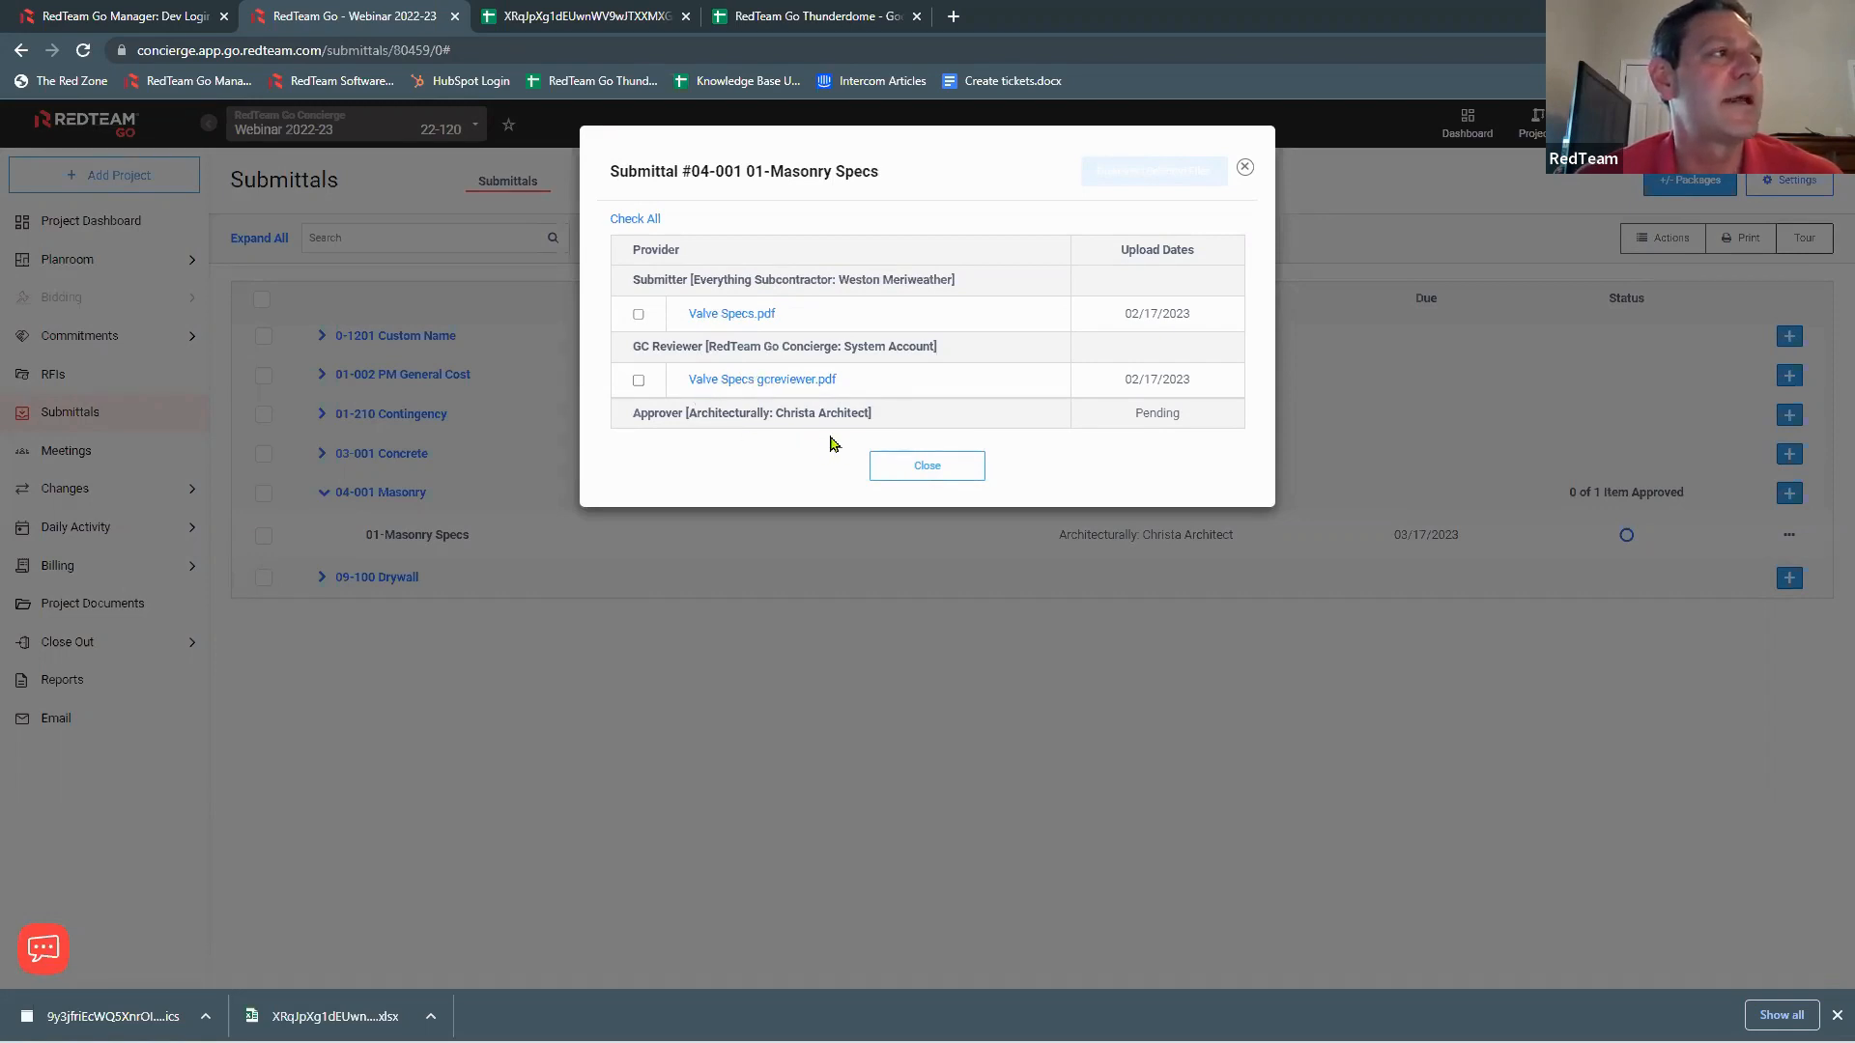
click(944, 470)
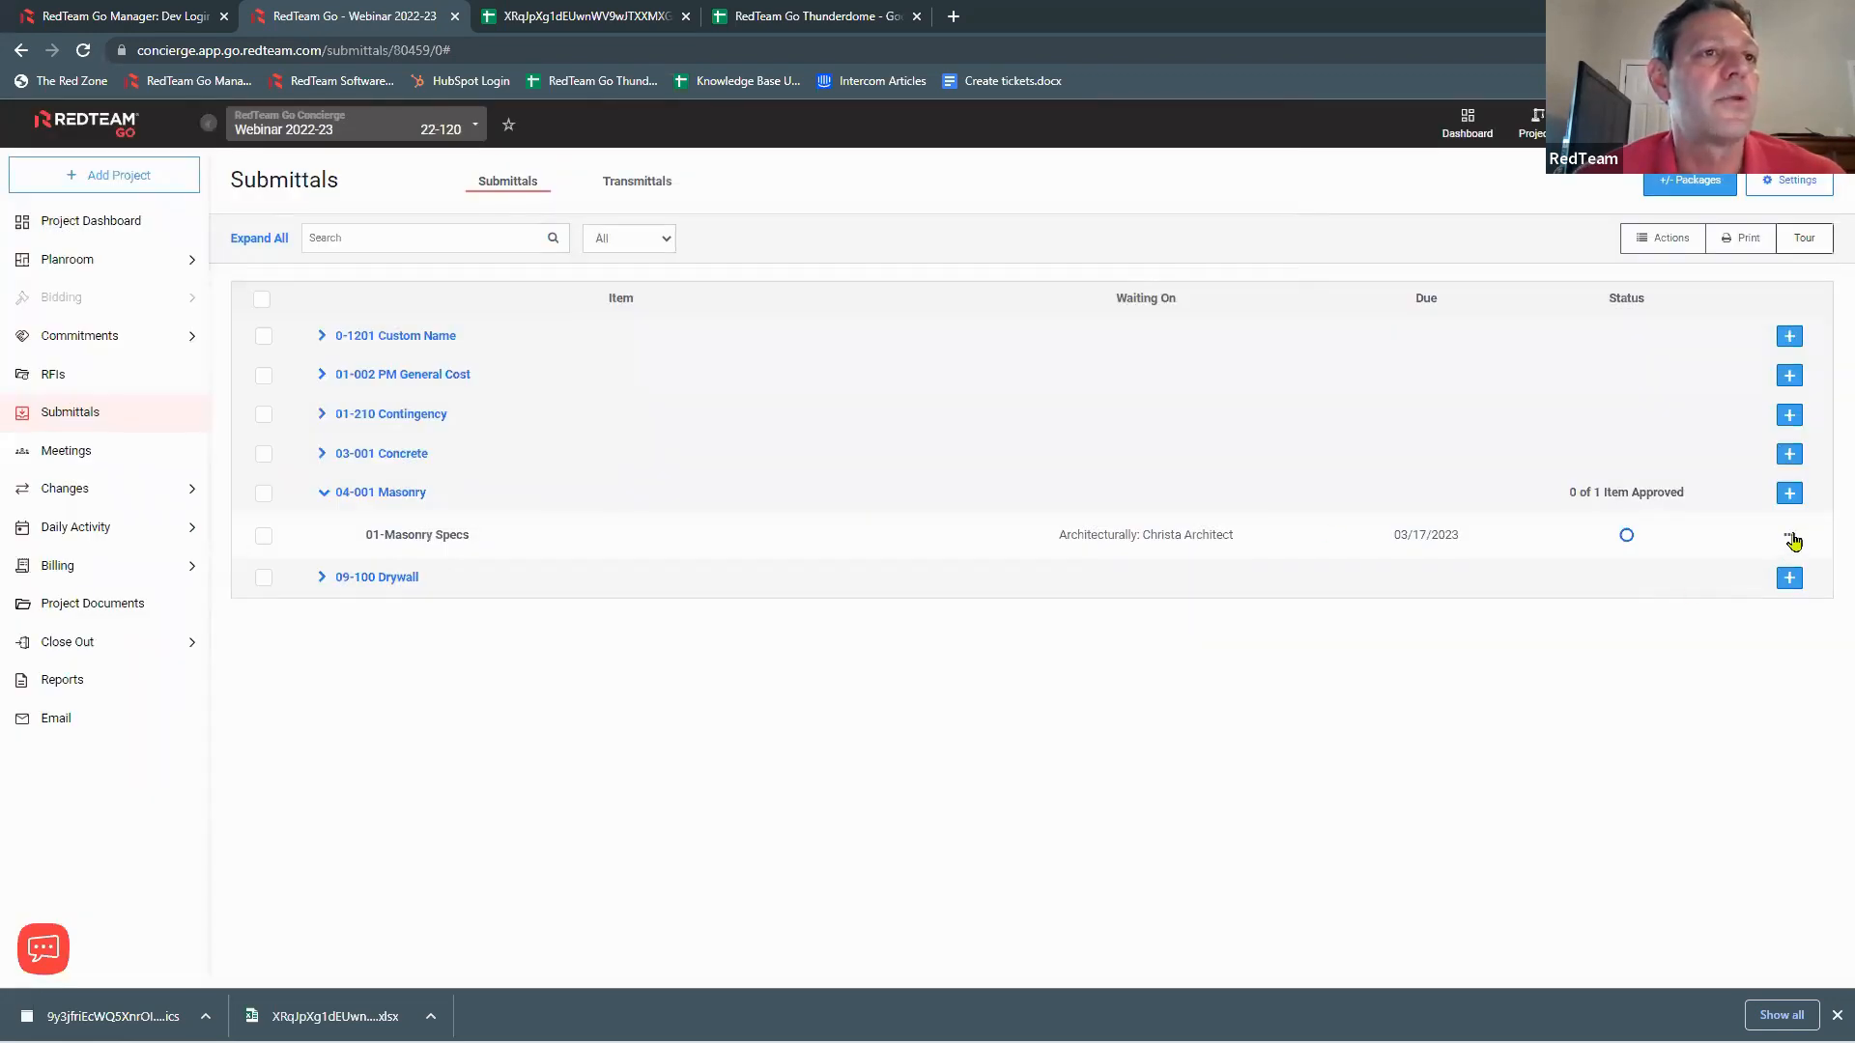
click(1790, 538)
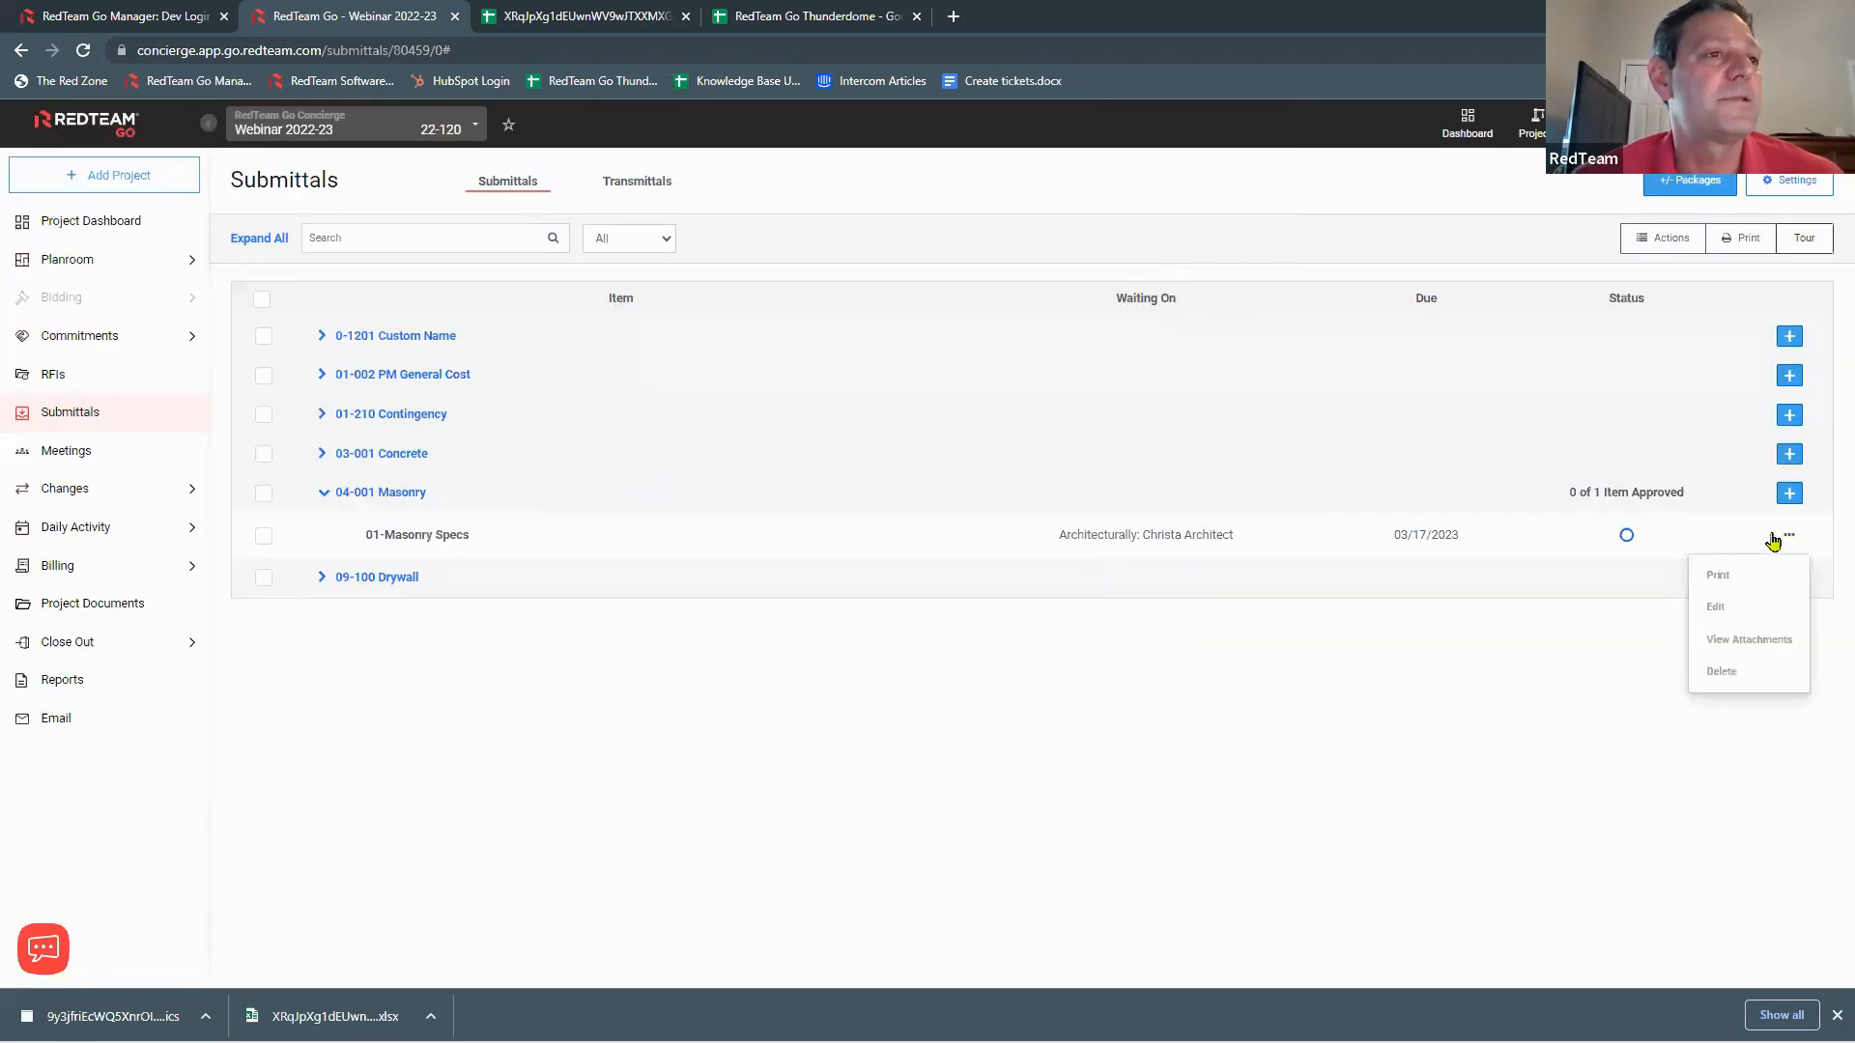
click(1739, 639)
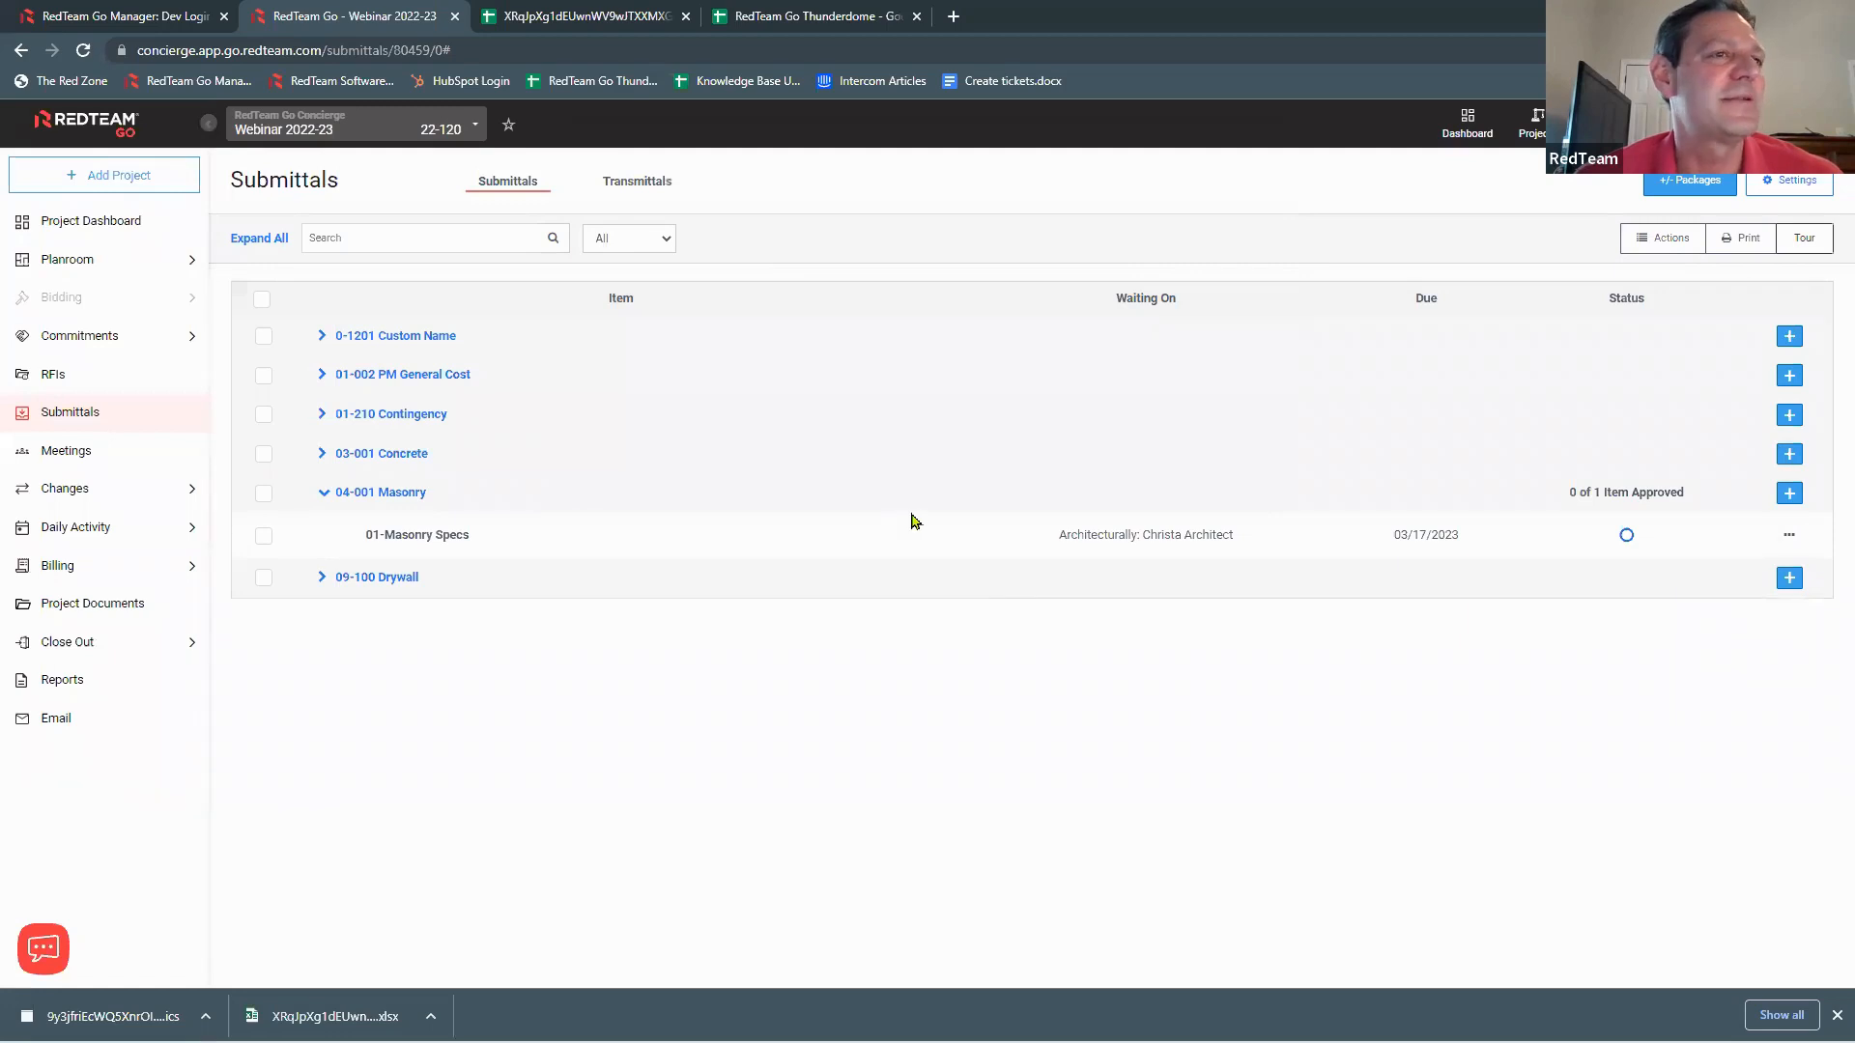
Step: Reopen the Masonry Specs attachments, select both the submitter's and GC reviewer's files, and close the list without downloading
click(1790, 538)
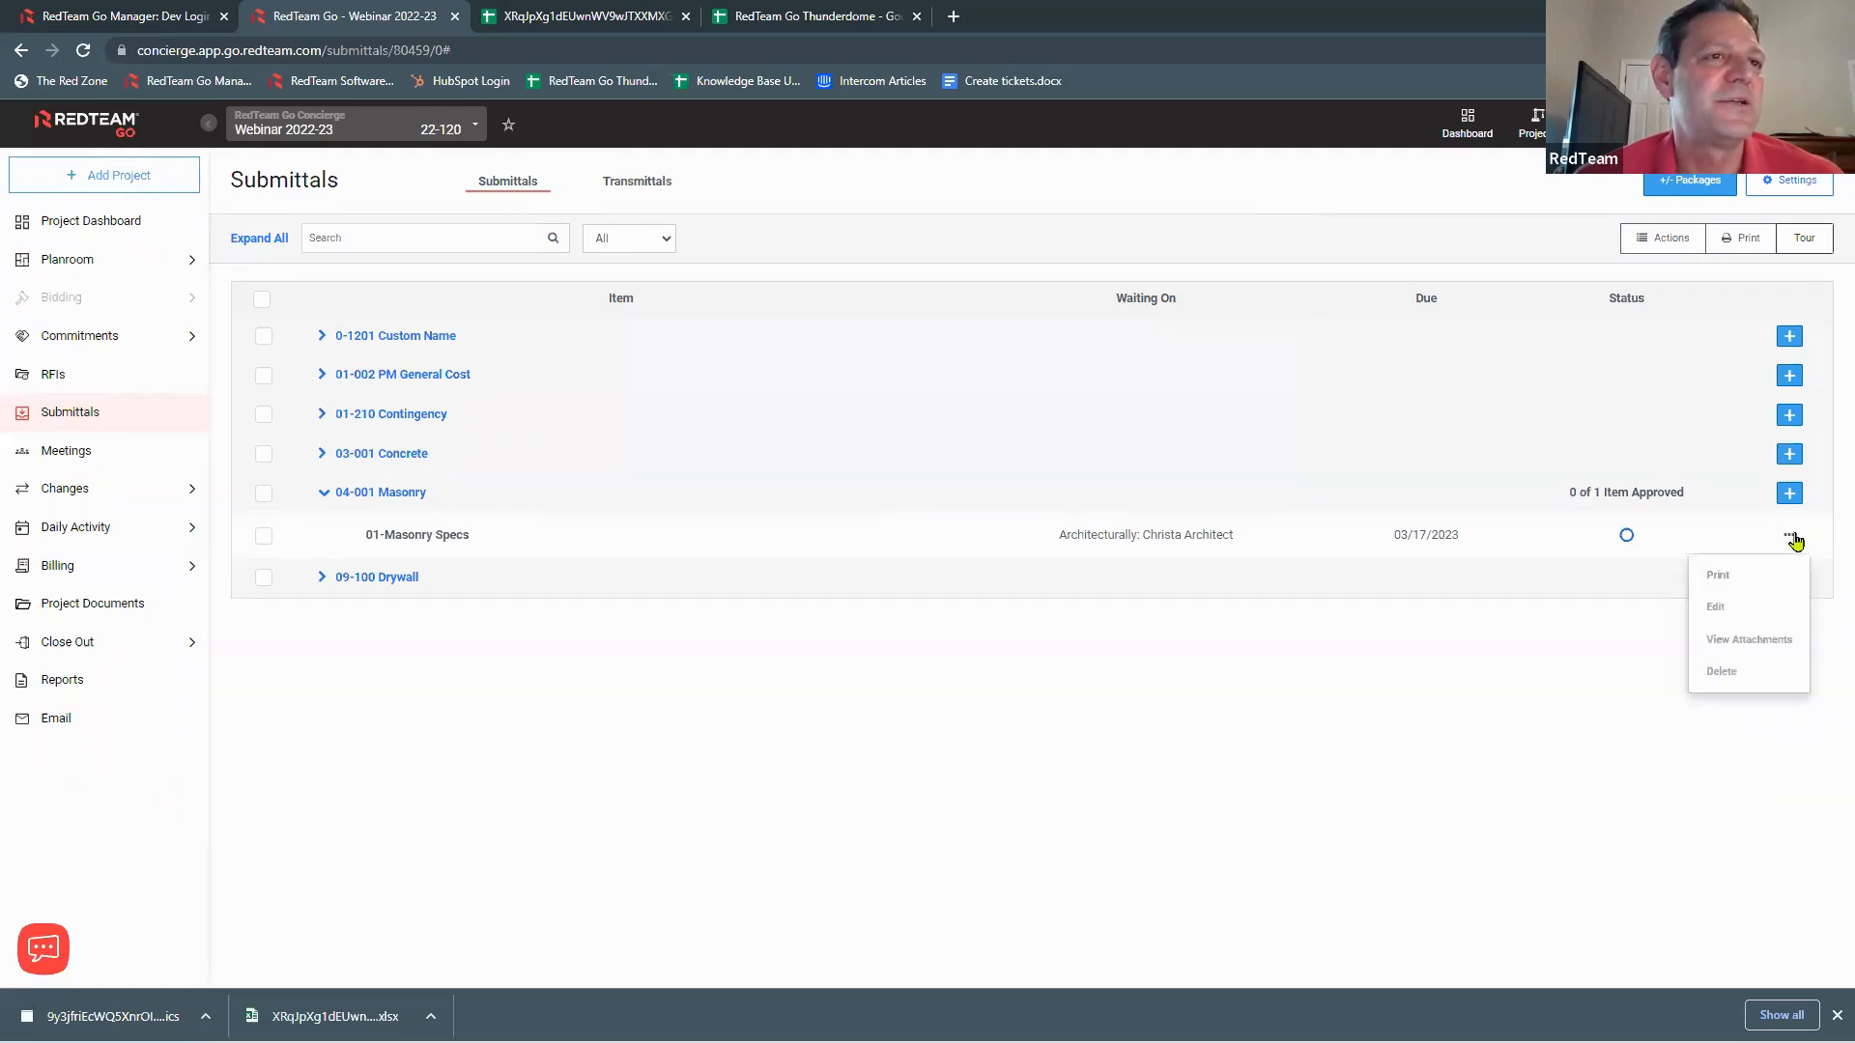
click(1728, 645)
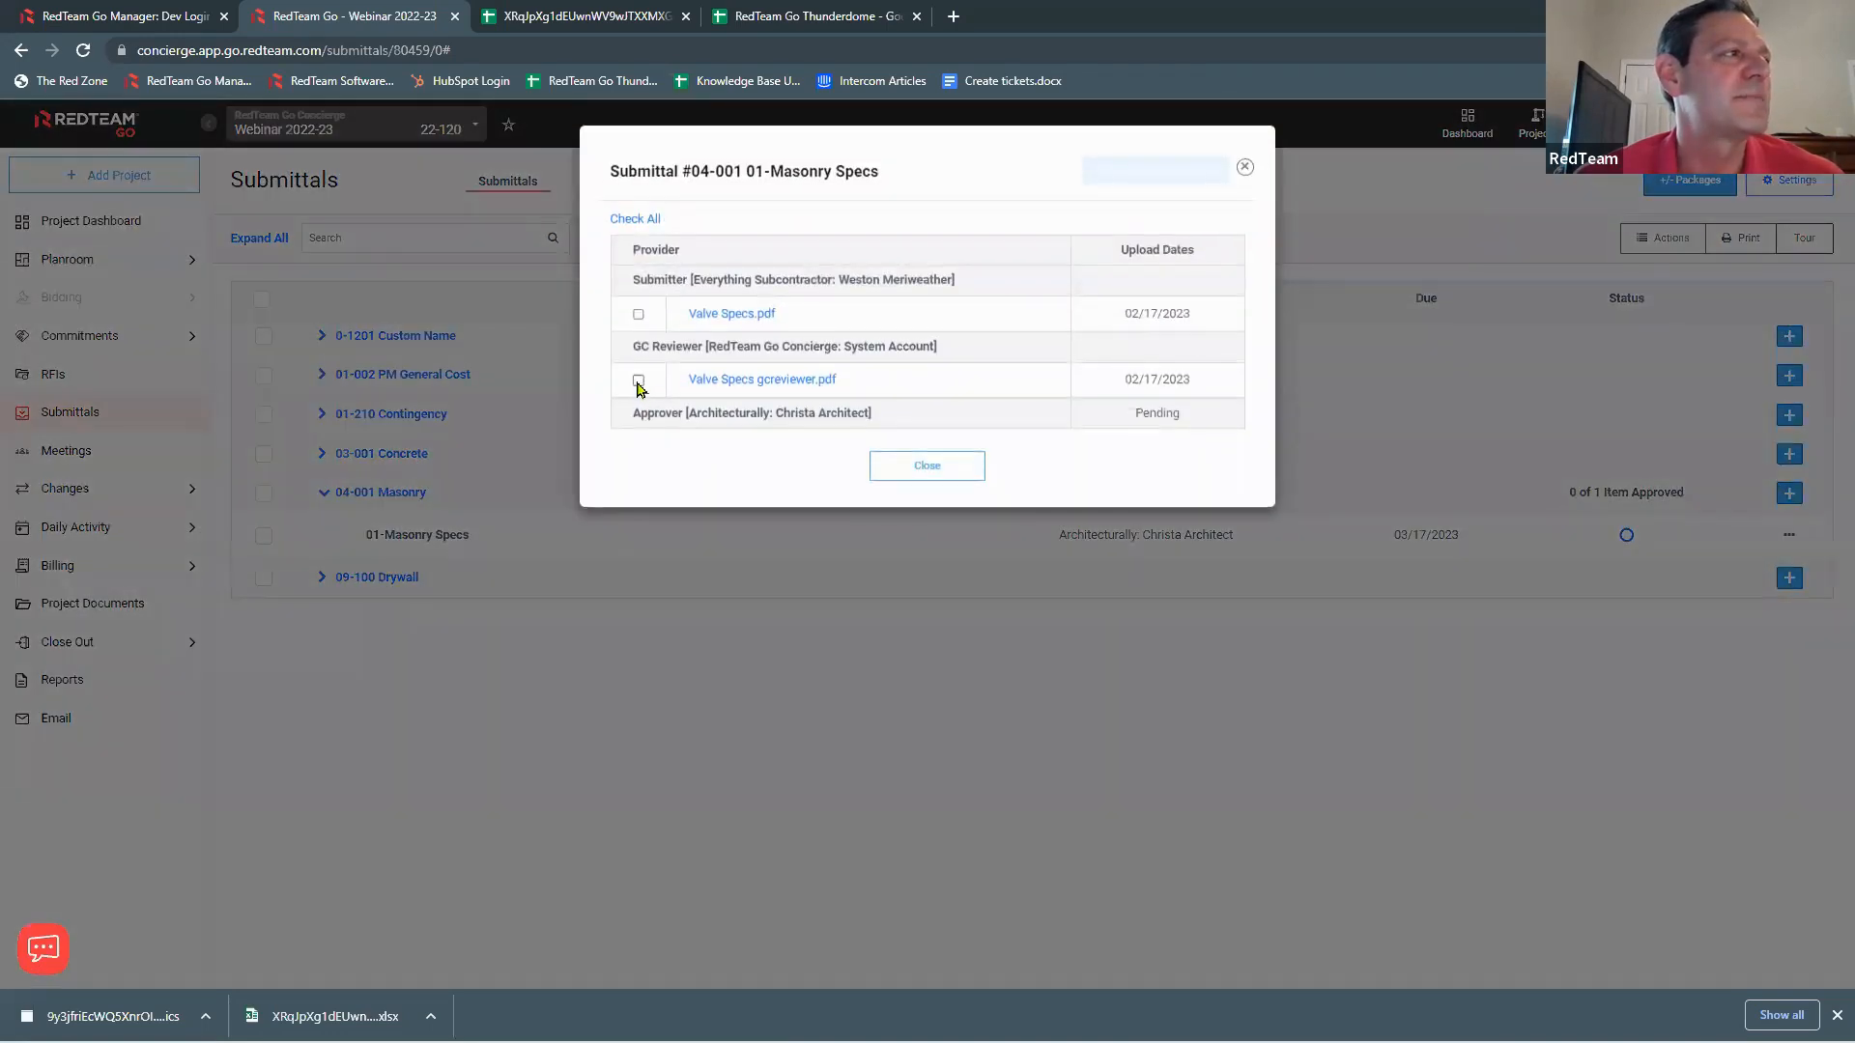
click(637, 380)
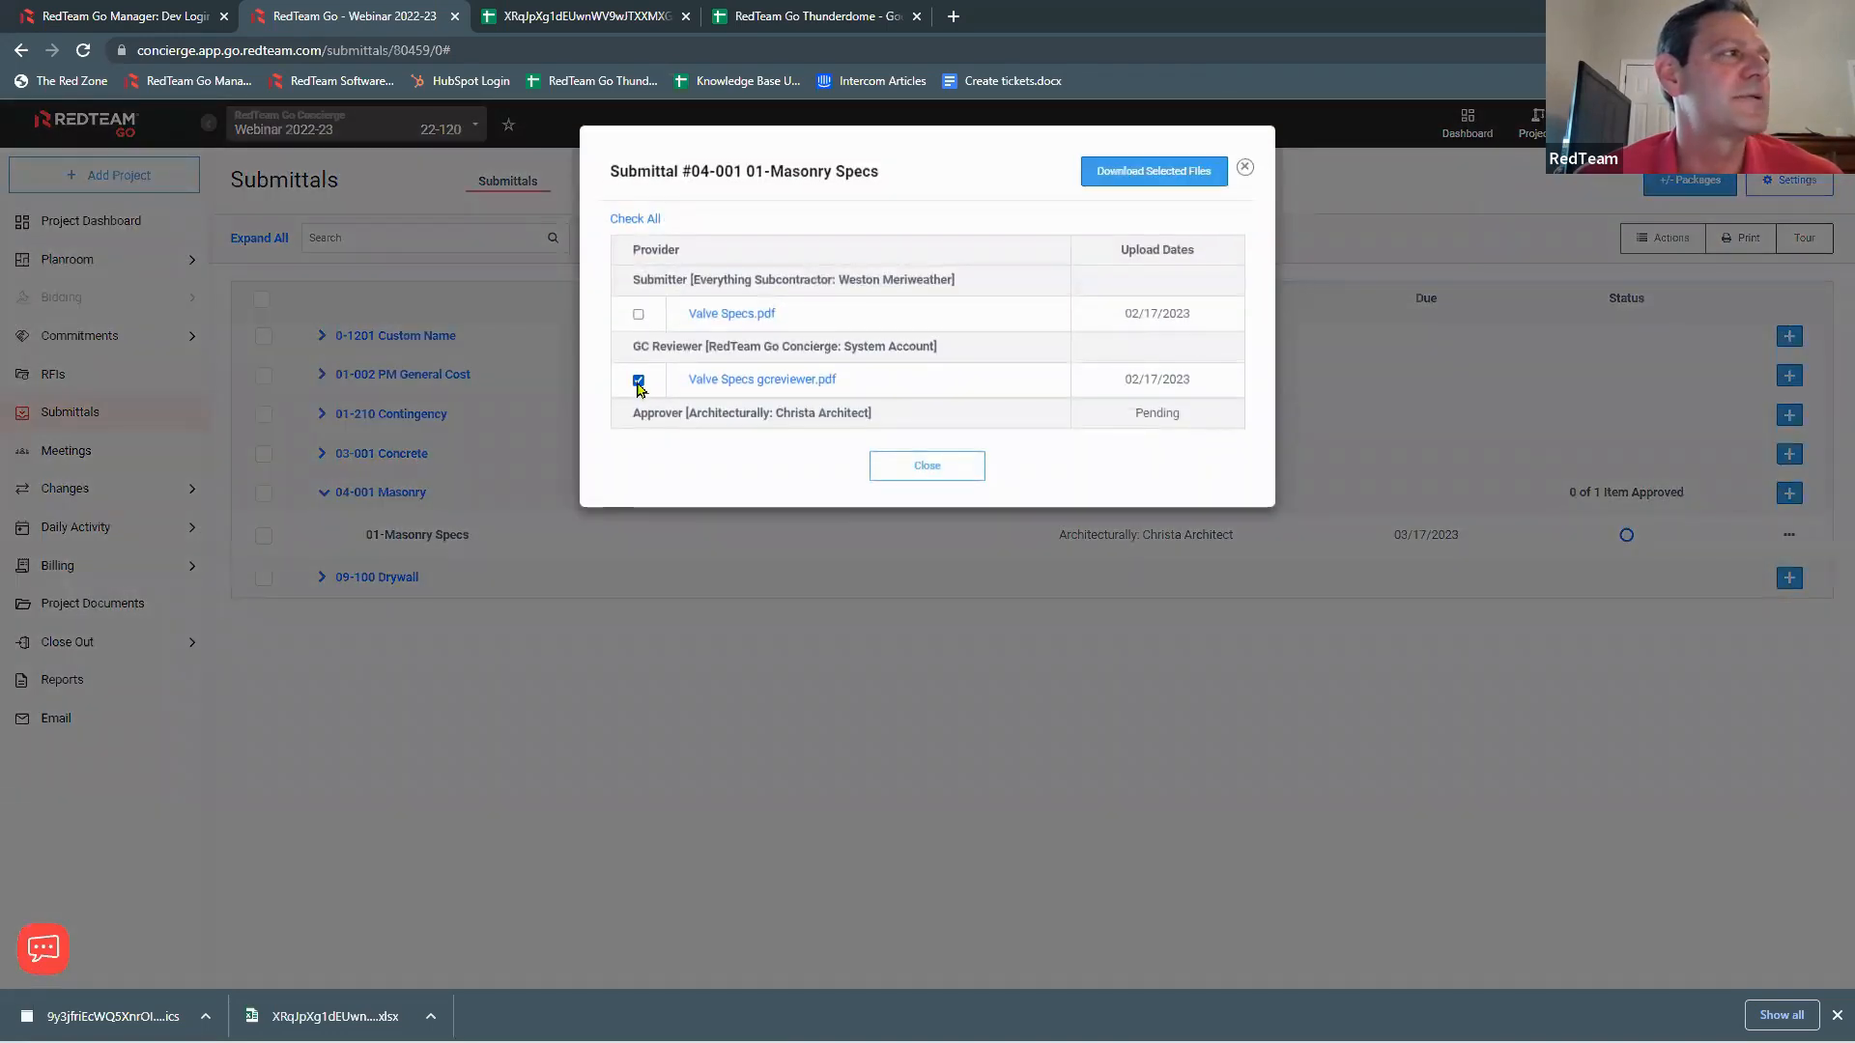
click(639, 221)
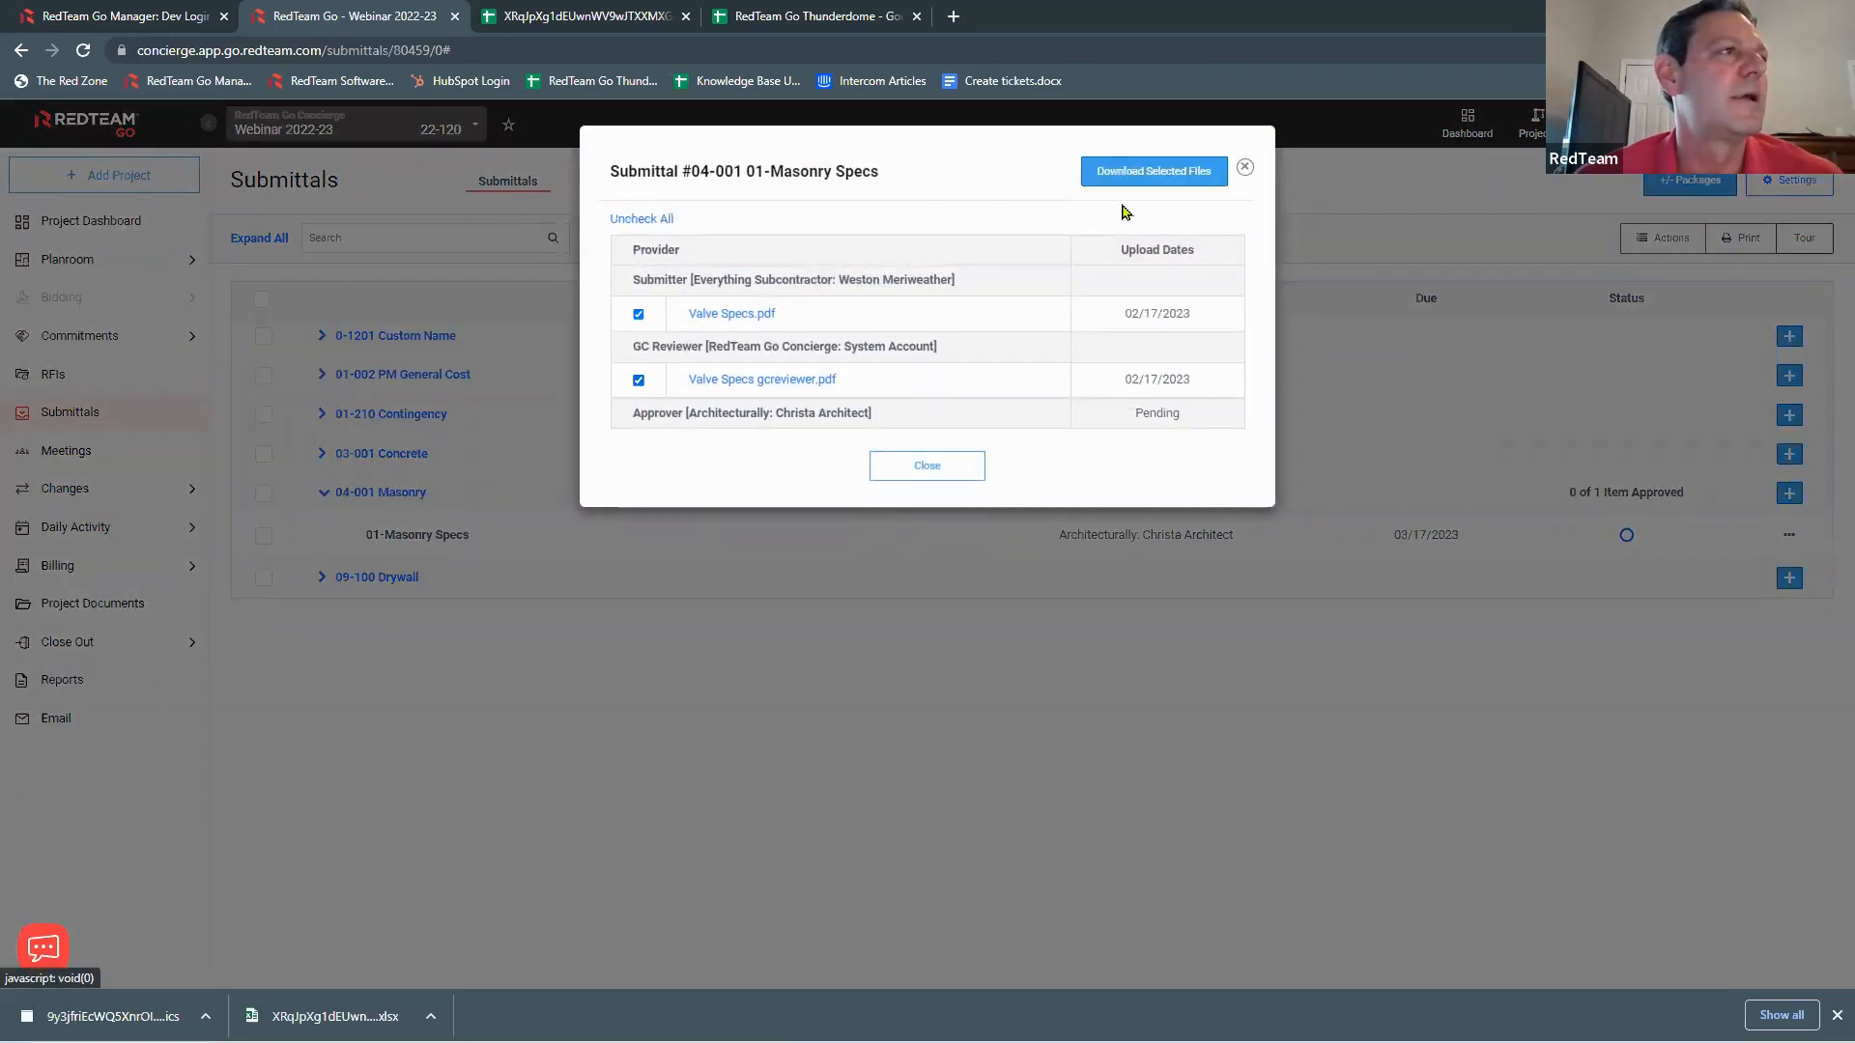
click(937, 470)
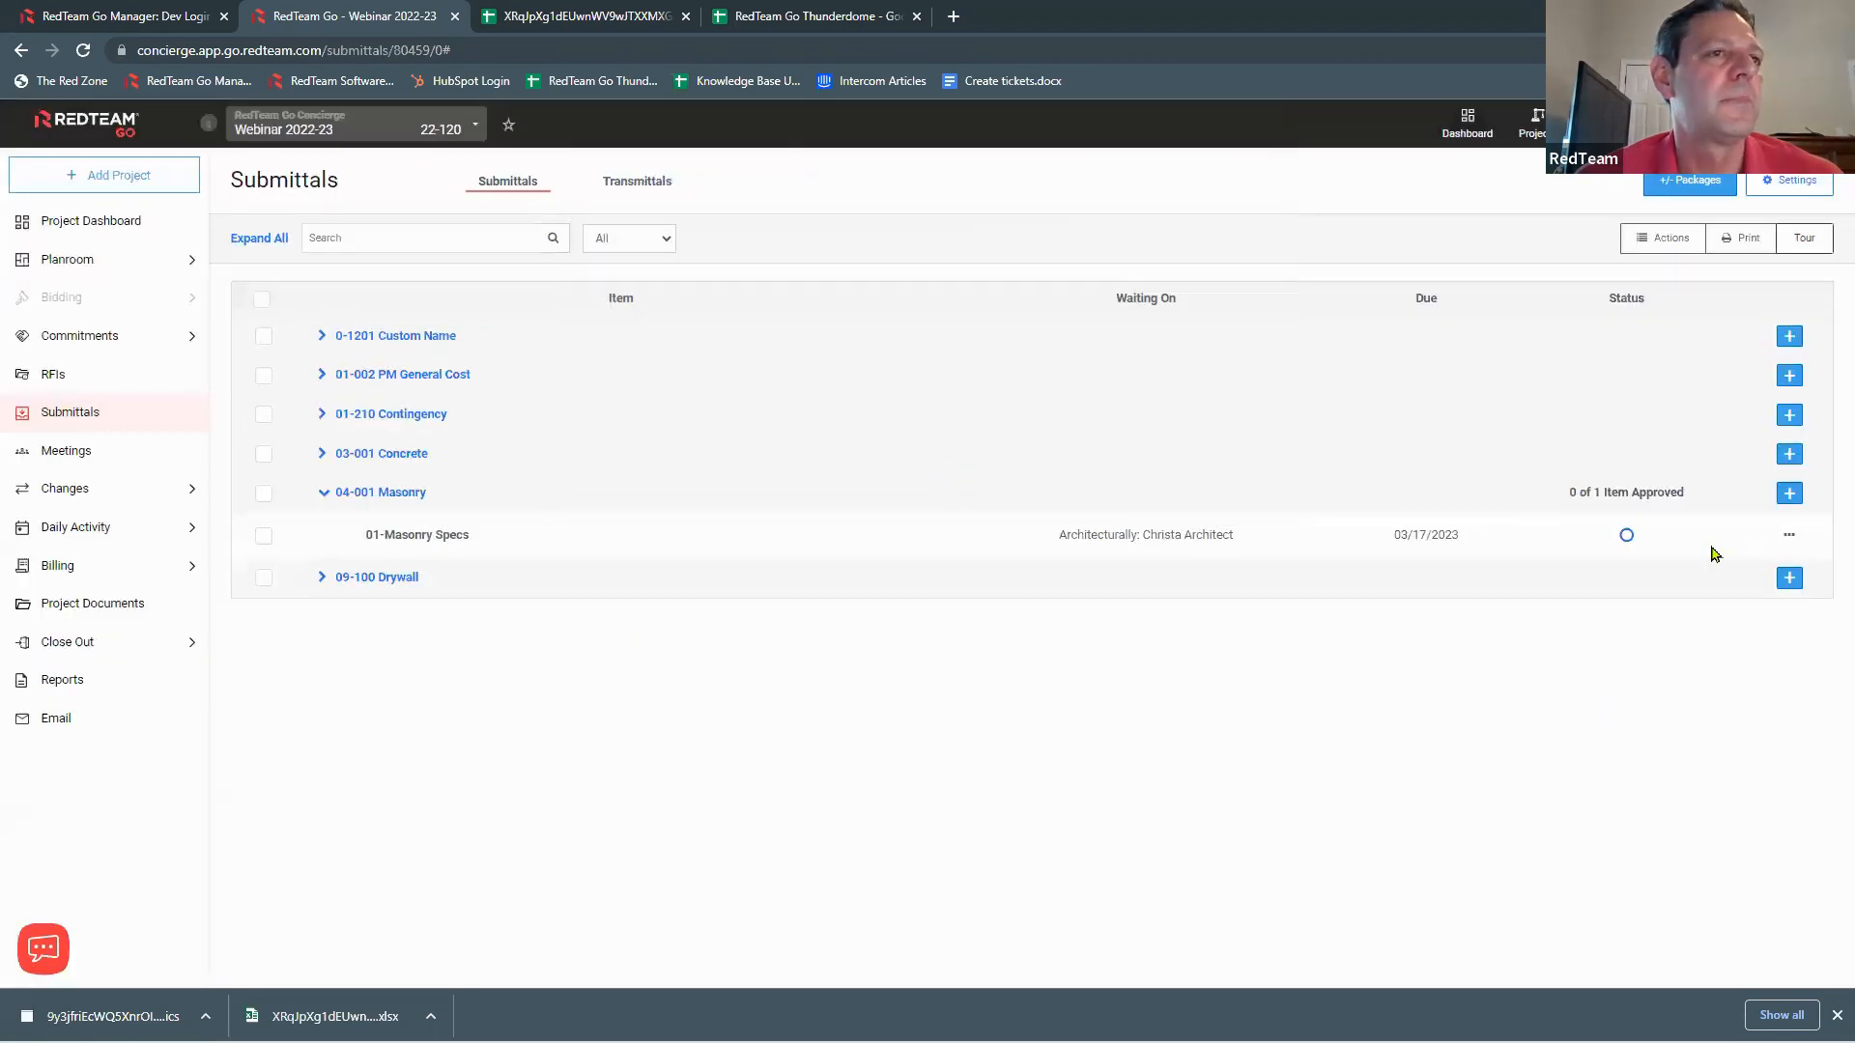
Step: Open the 01-Masonry Specs item for editing at the approver stage
click(1789, 537)
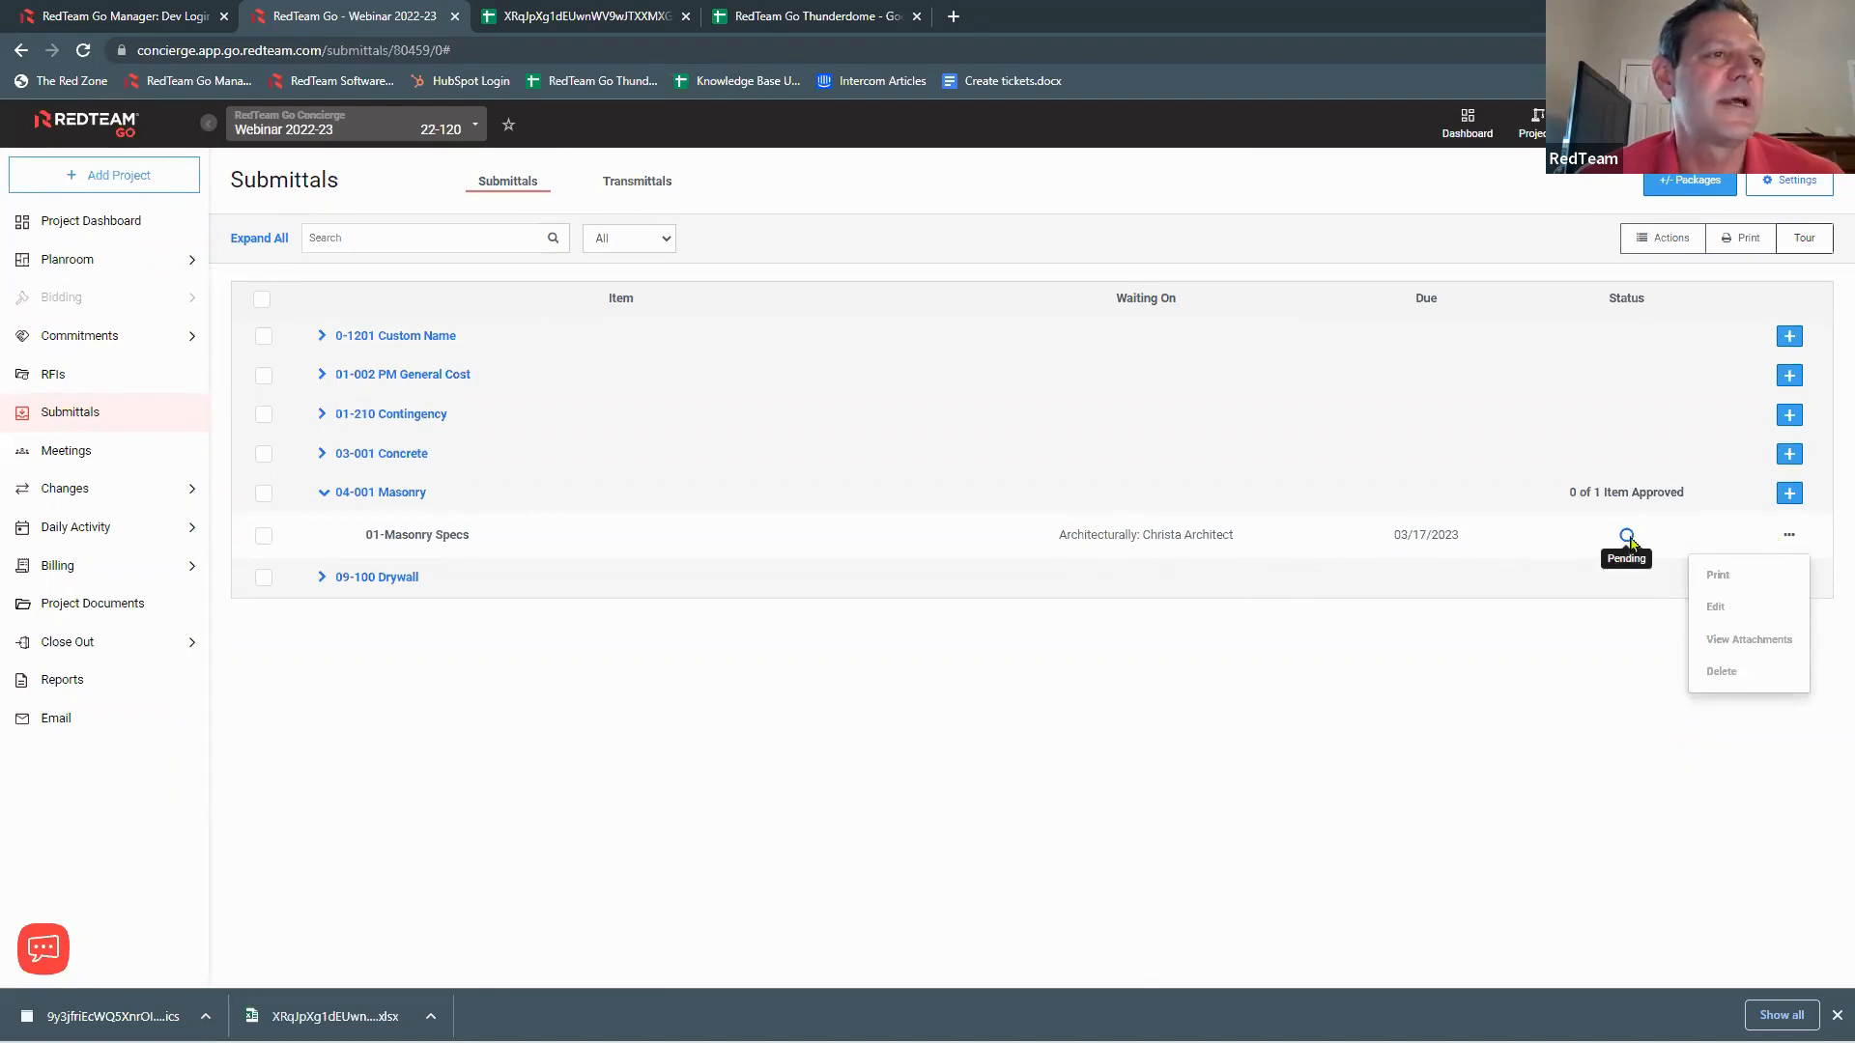
click(1748, 608)
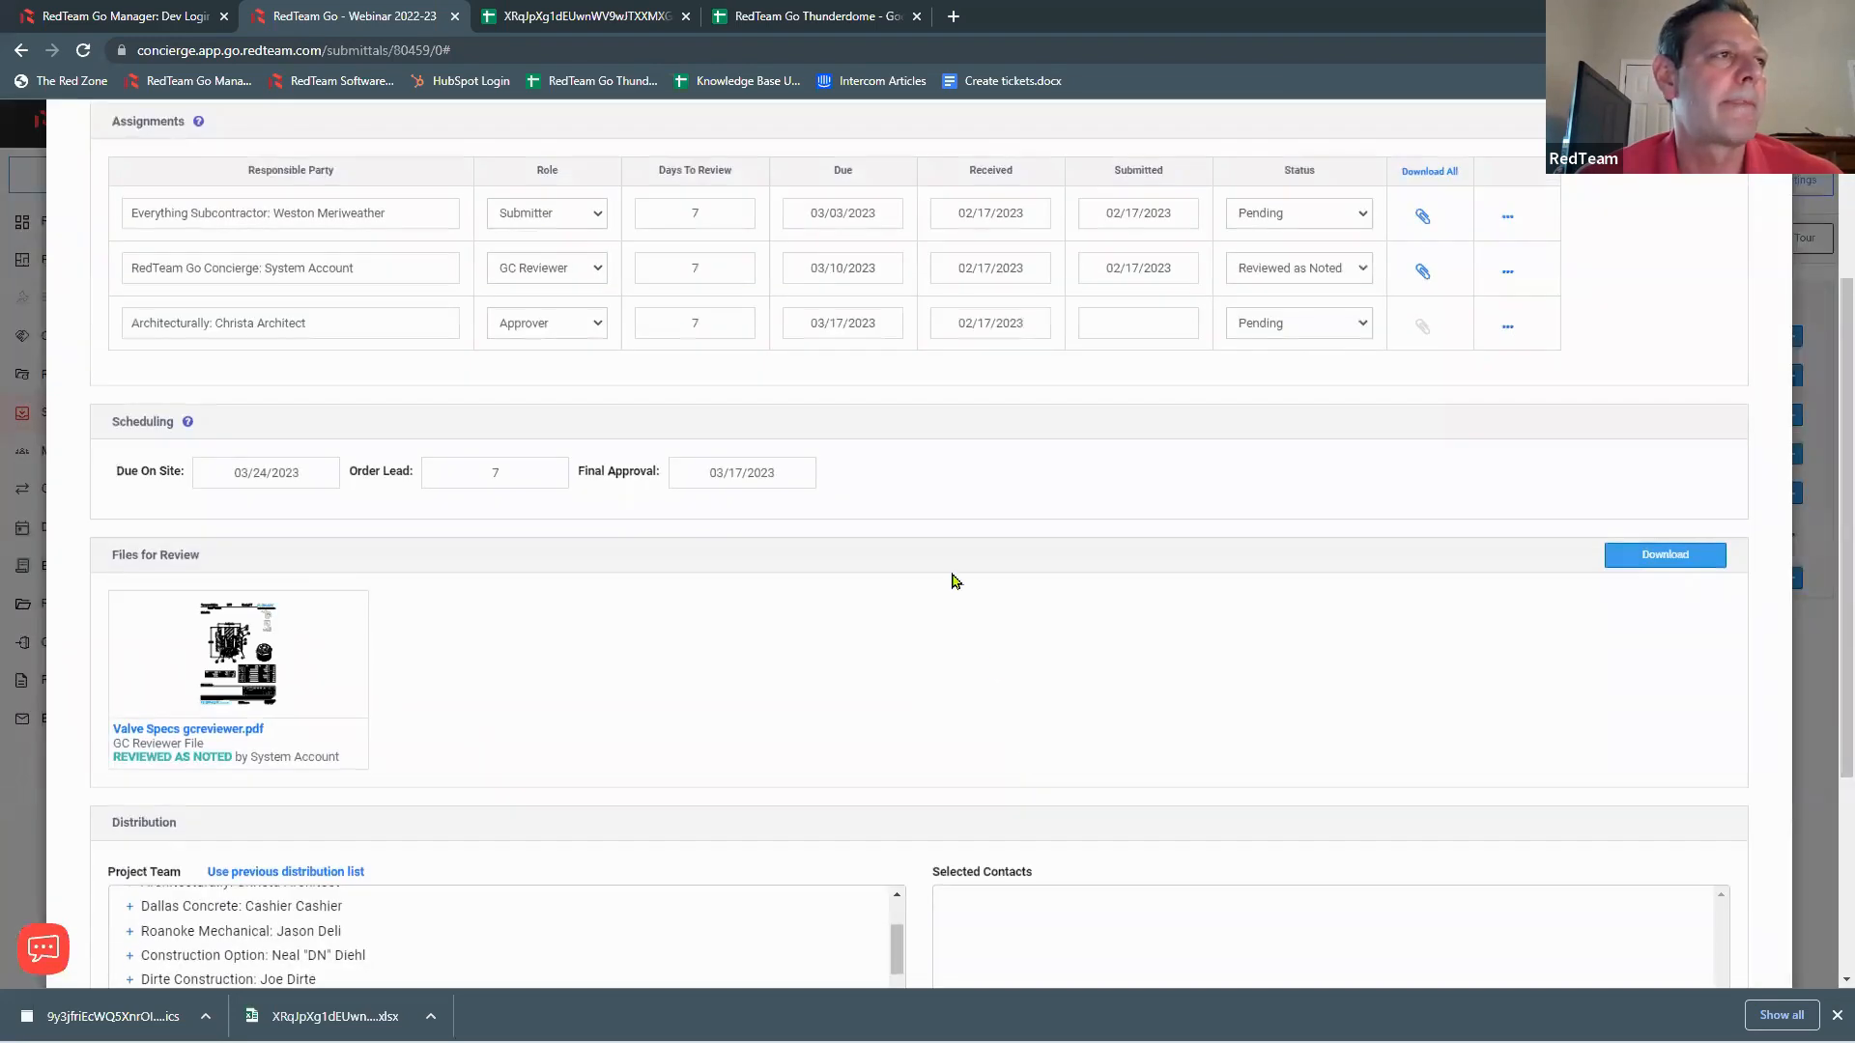
Step: Set the approver's status to Revise and Resubmit on the 01-Masonry Specs item, save it and acknowledge the notice
scroll(953, 580, up, 1)
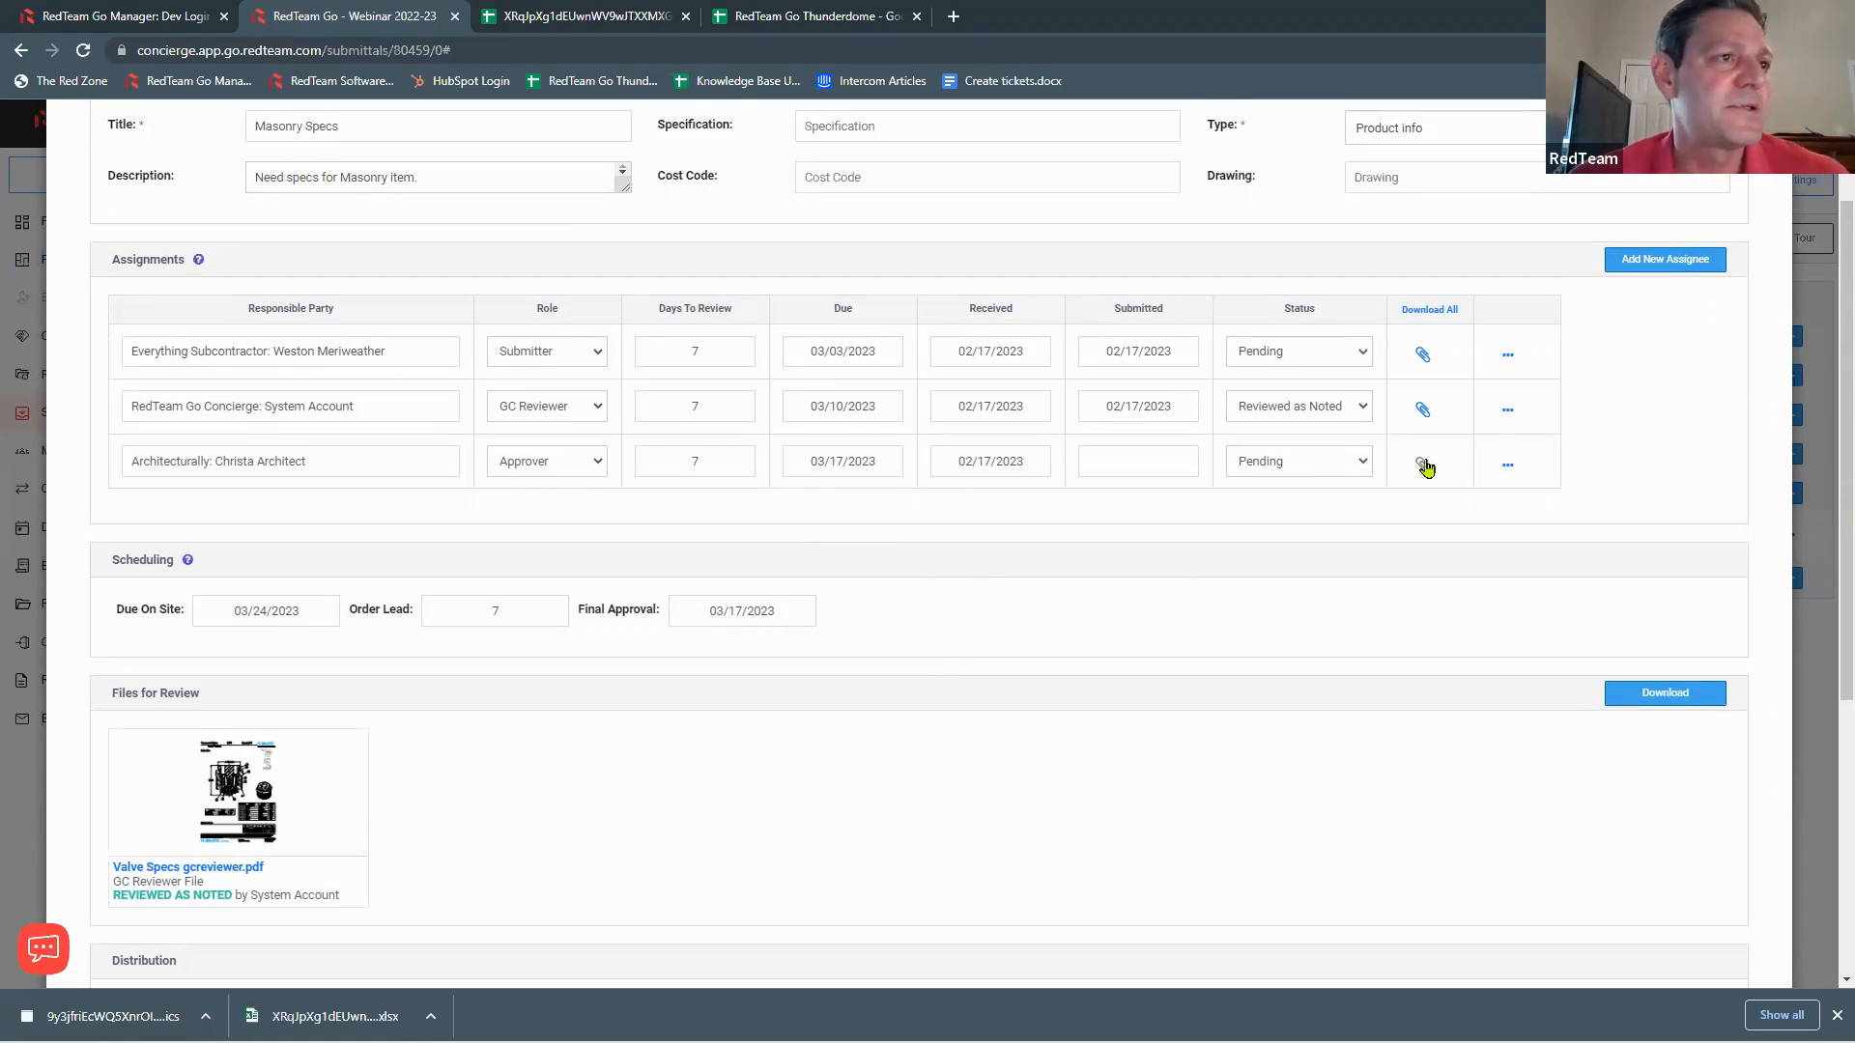
click(1150, 462)
click(1036, 669)
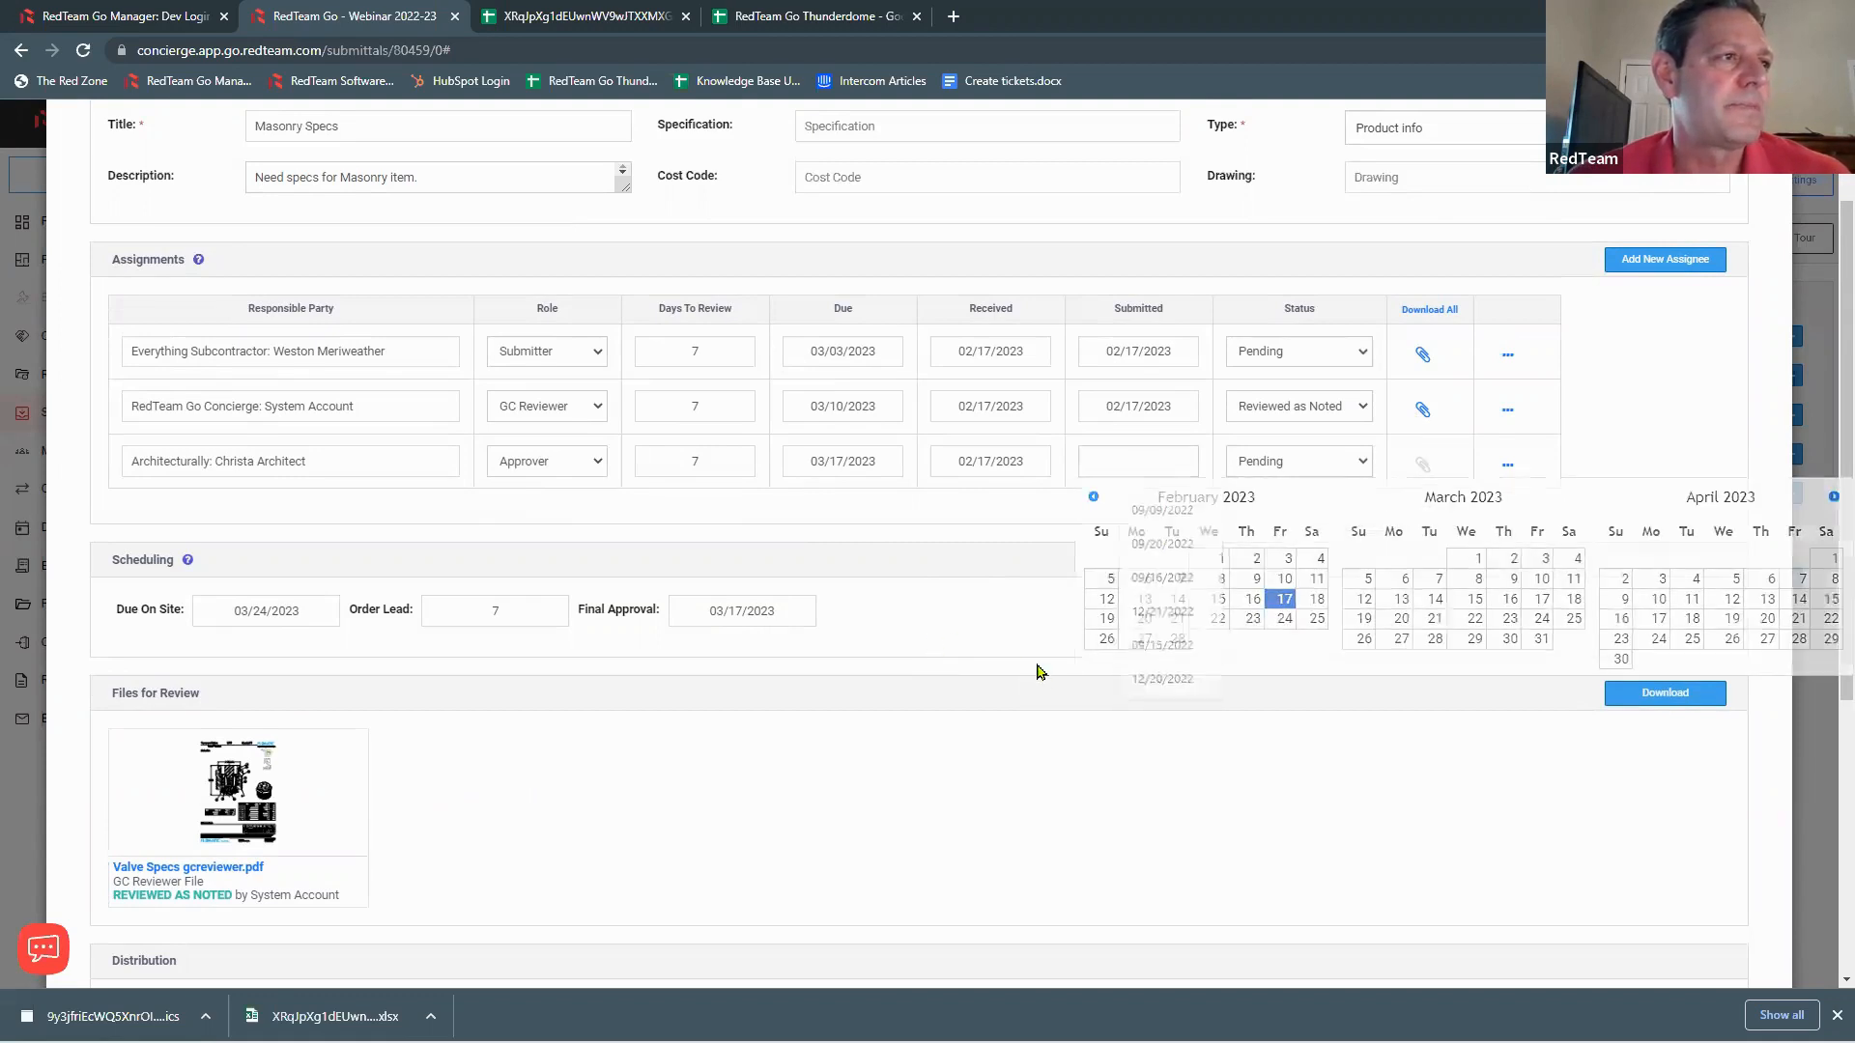
click(1362, 465)
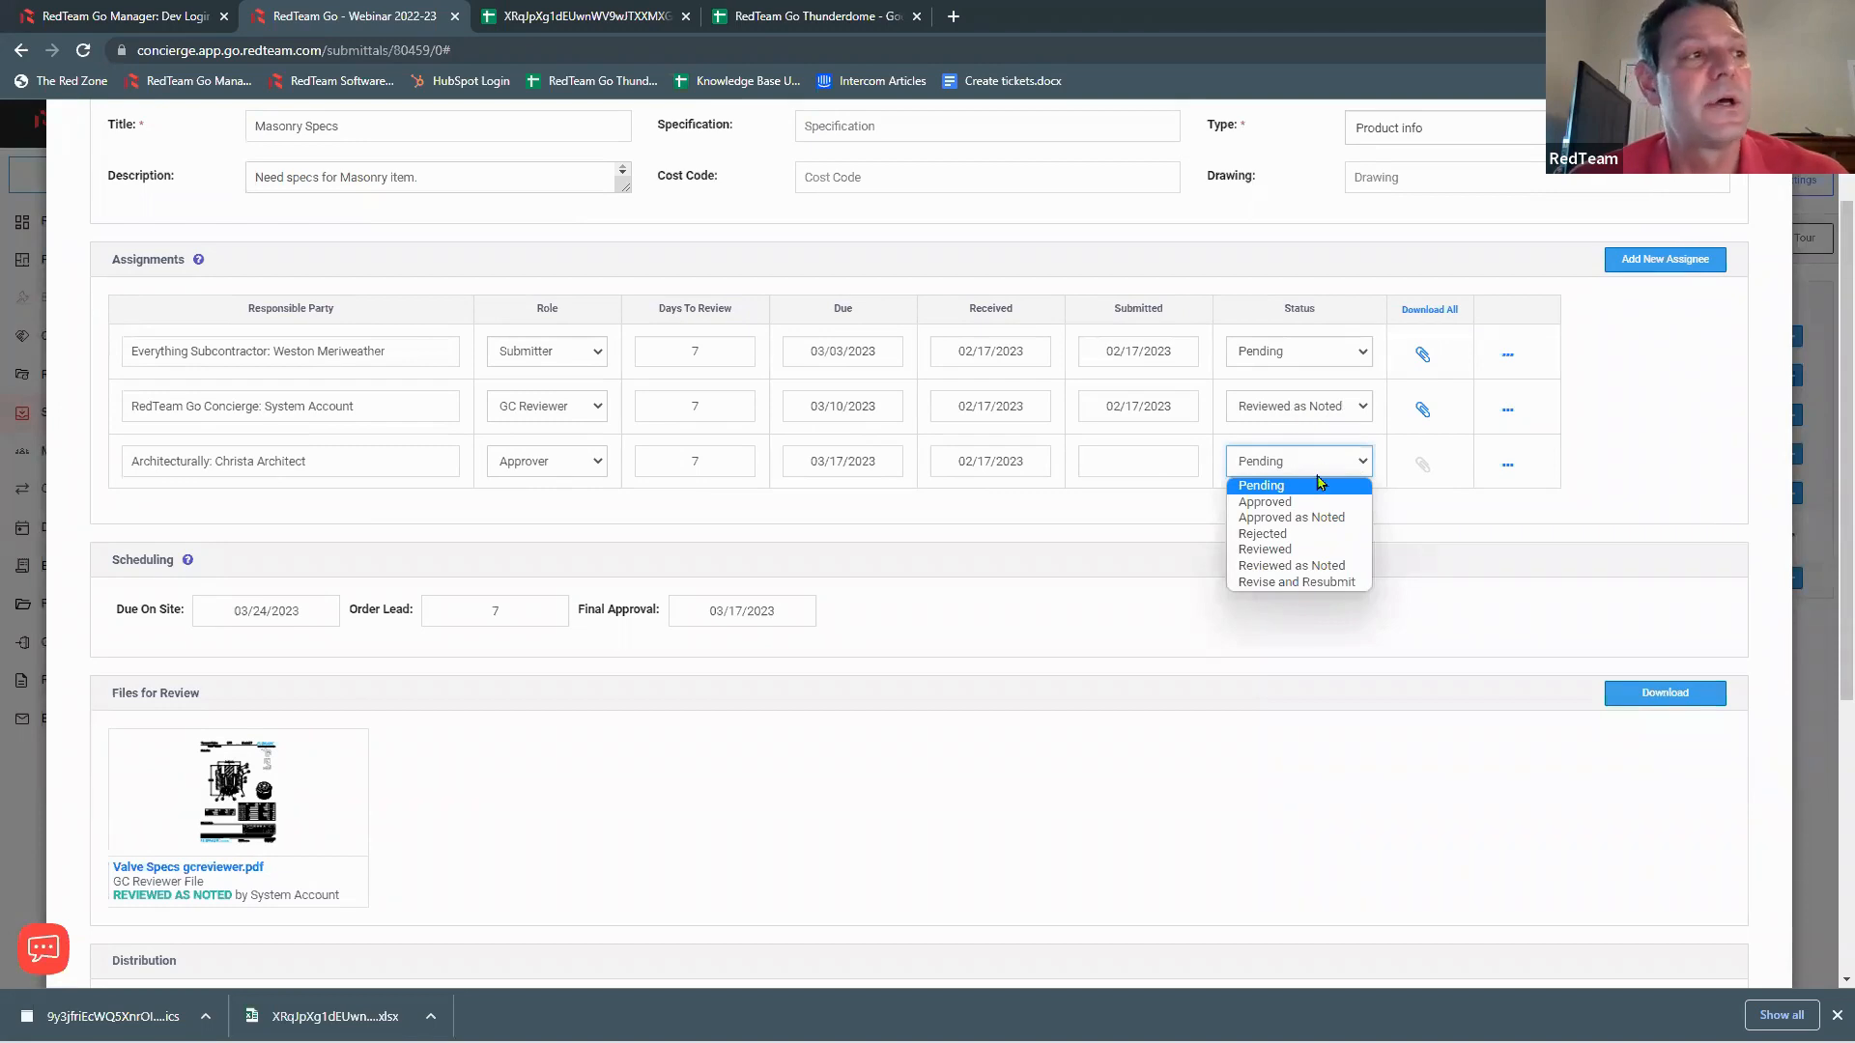
click(1293, 583)
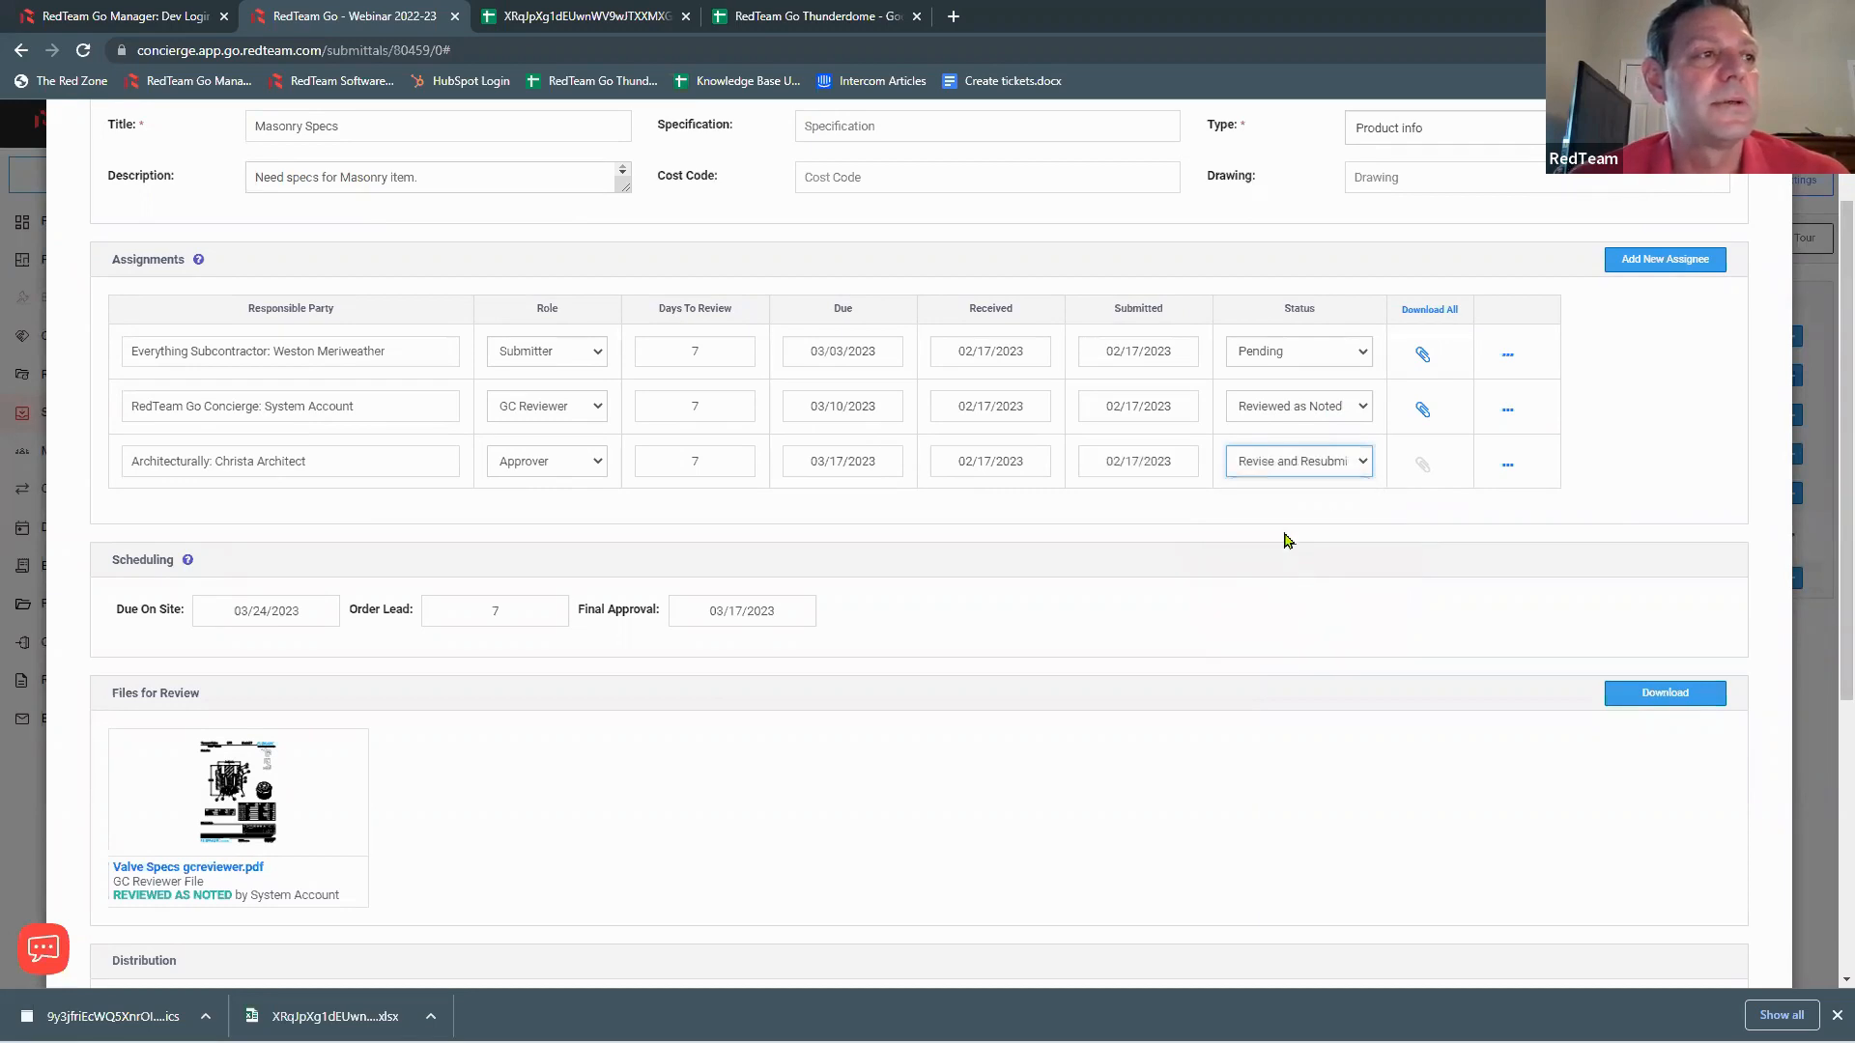
scroll(1323, 505, down, 5)
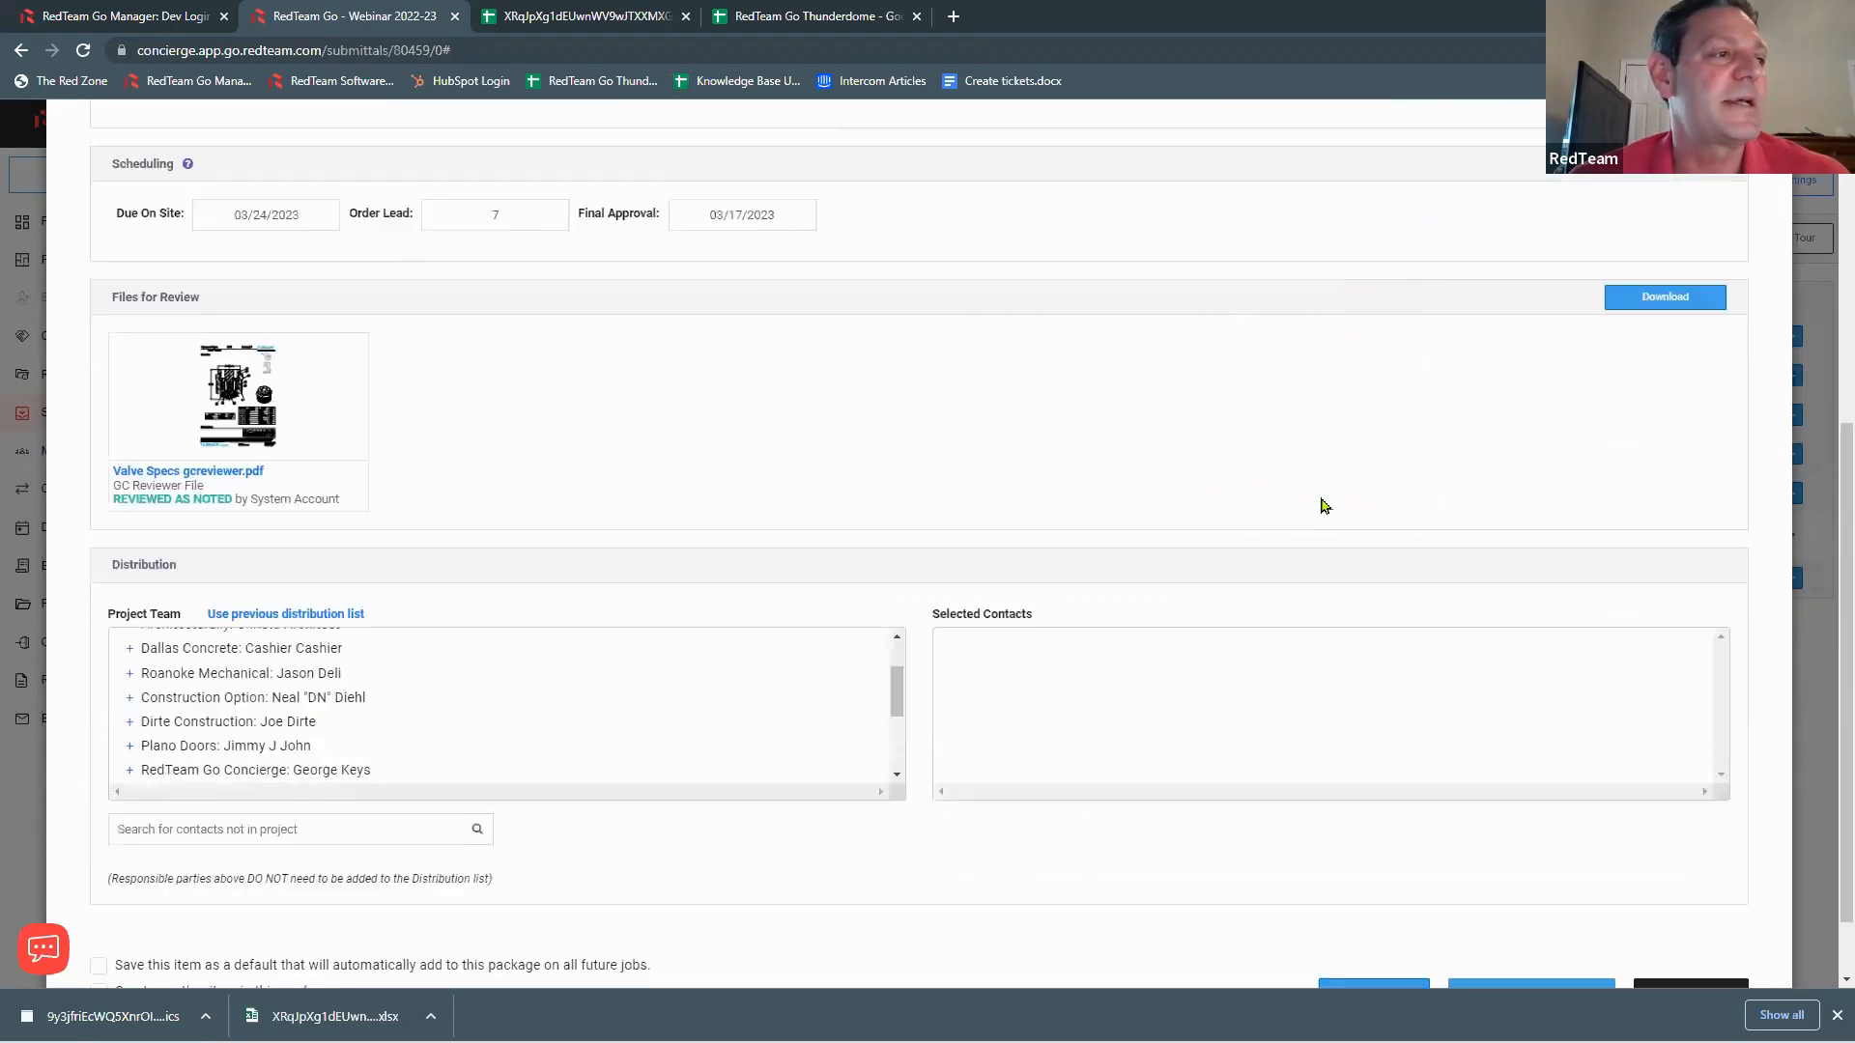
click(1384, 903)
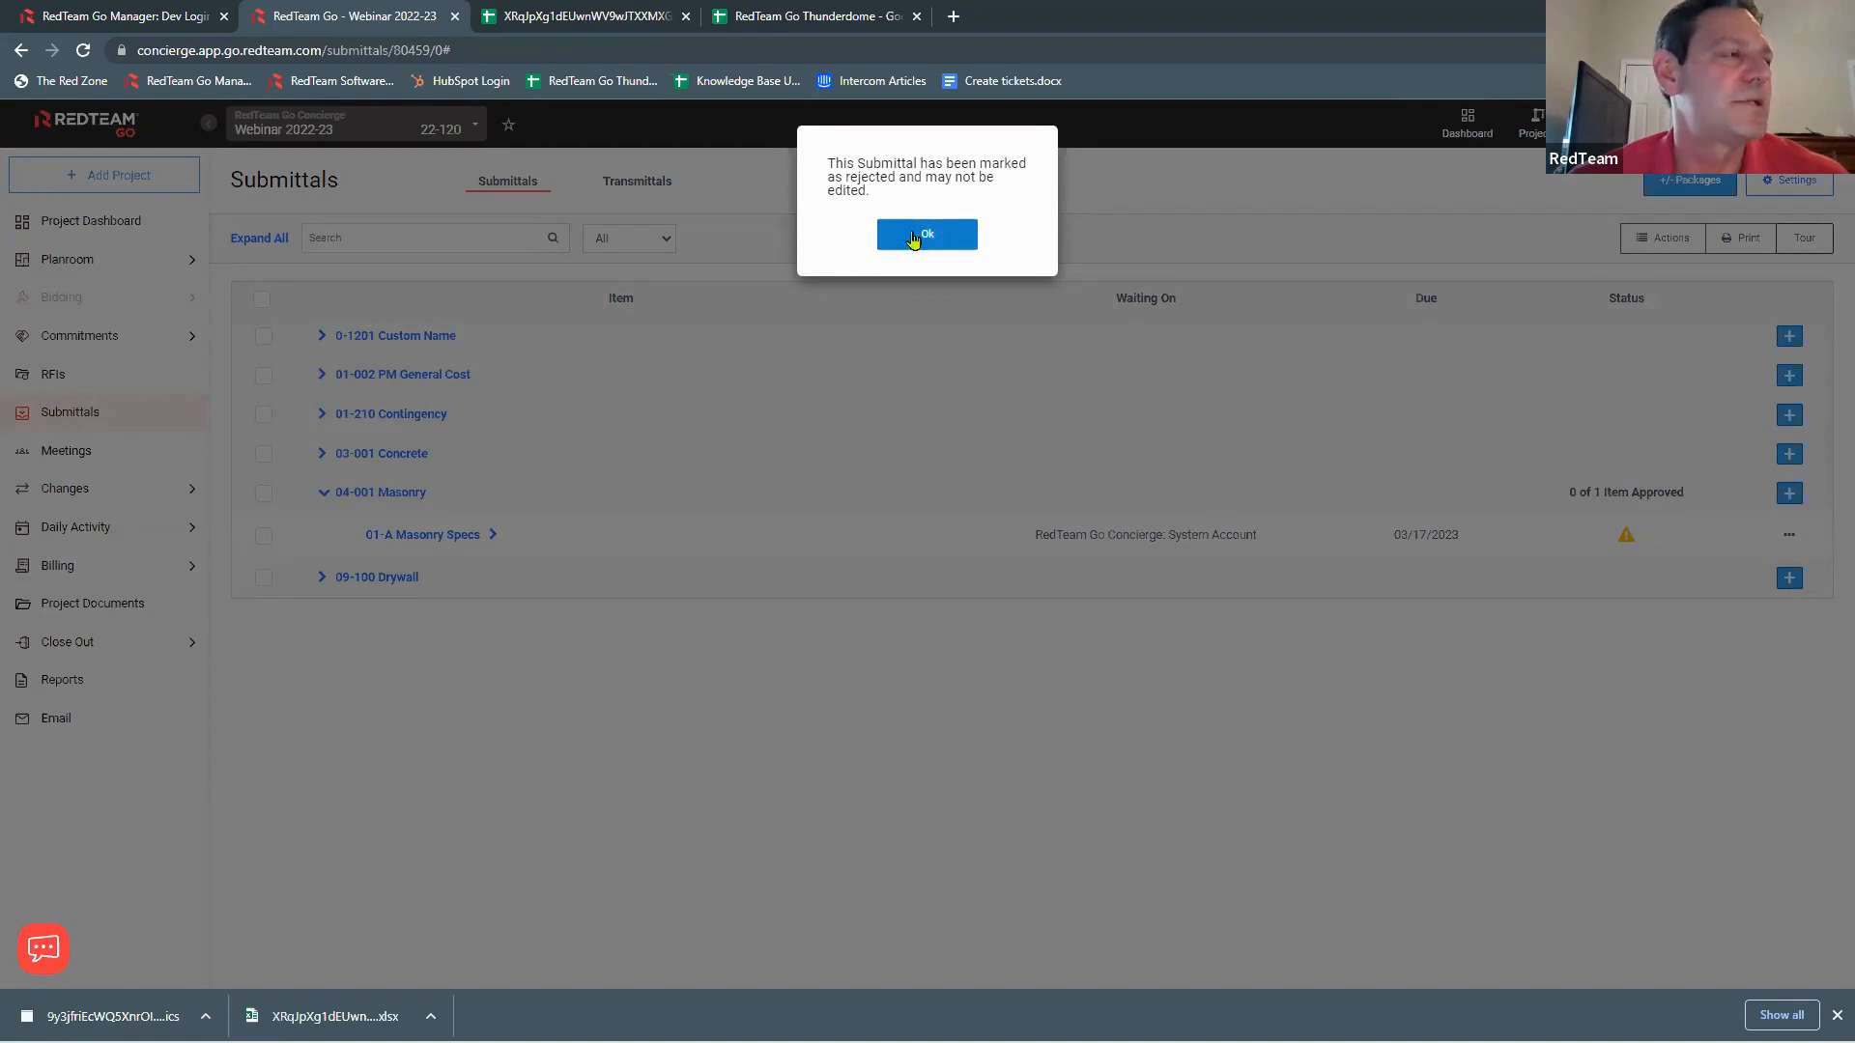
click(913, 237)
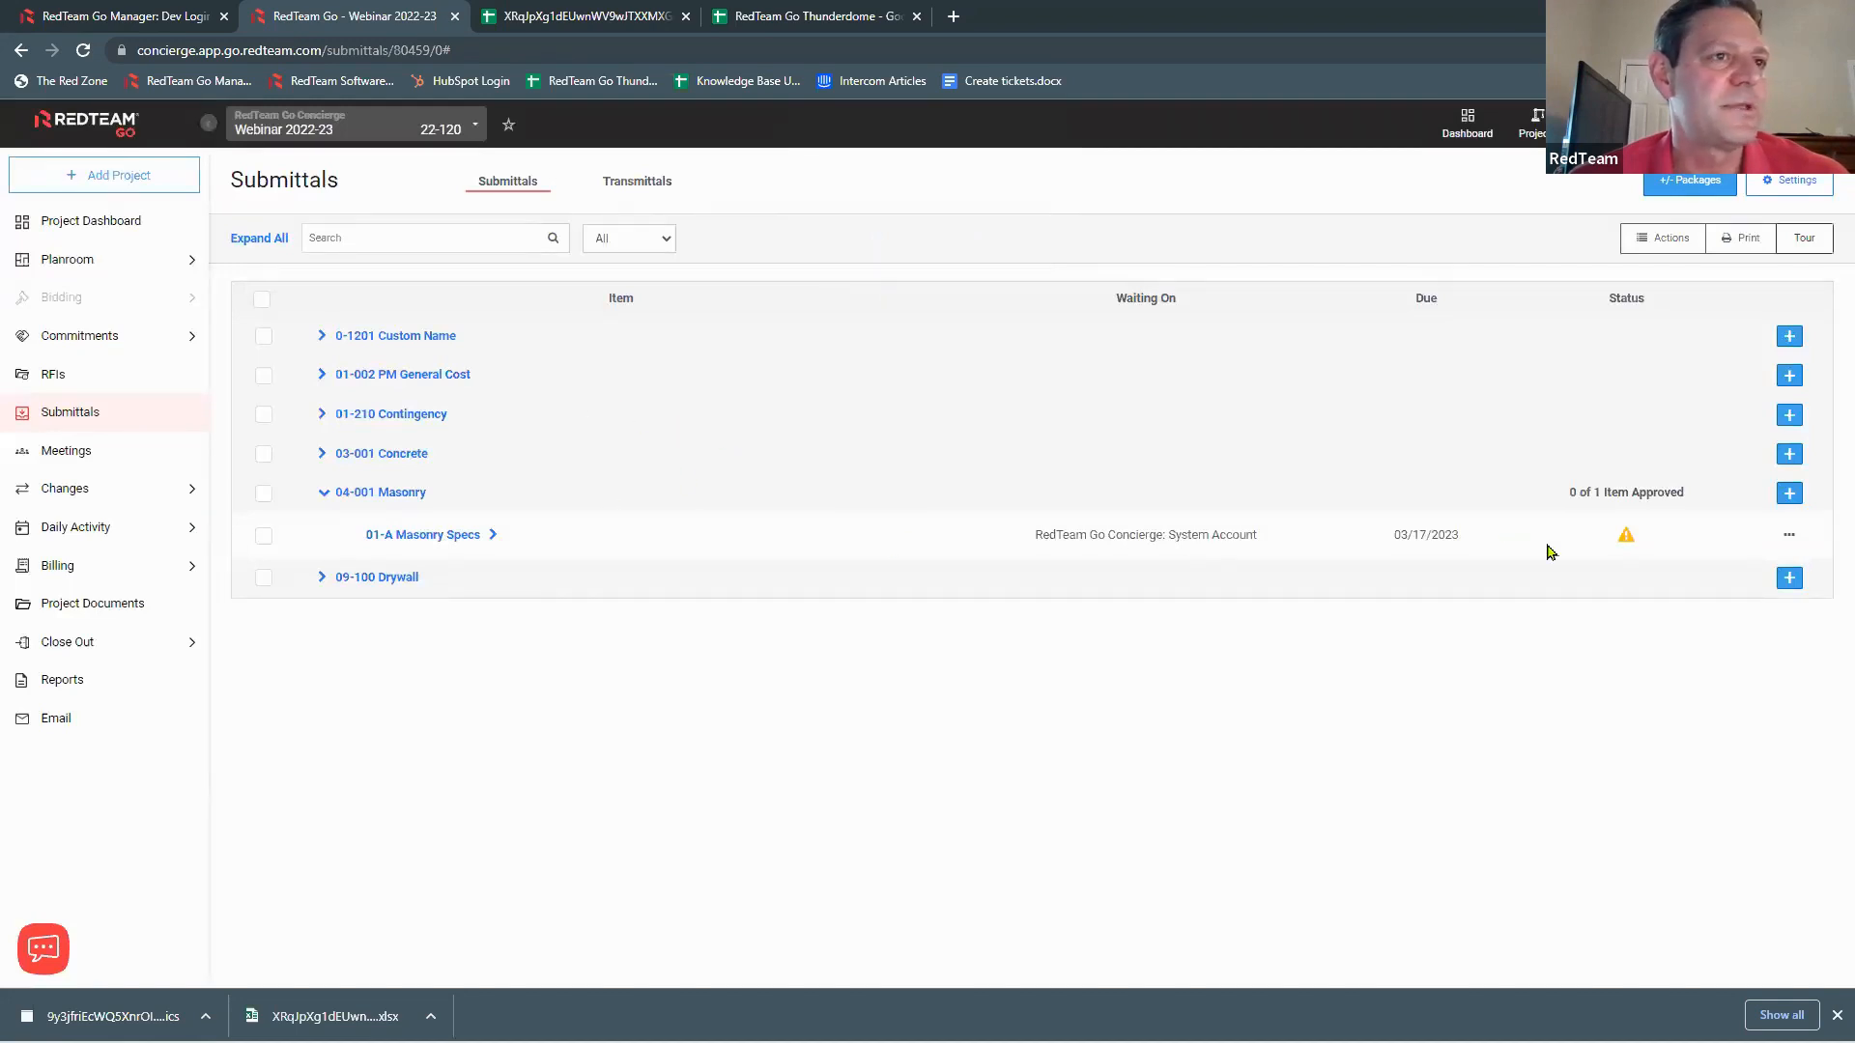
Step: Expand the 01-A Masonry Specs revision to show its original item, and open 01-A for editing
click(492, 539)
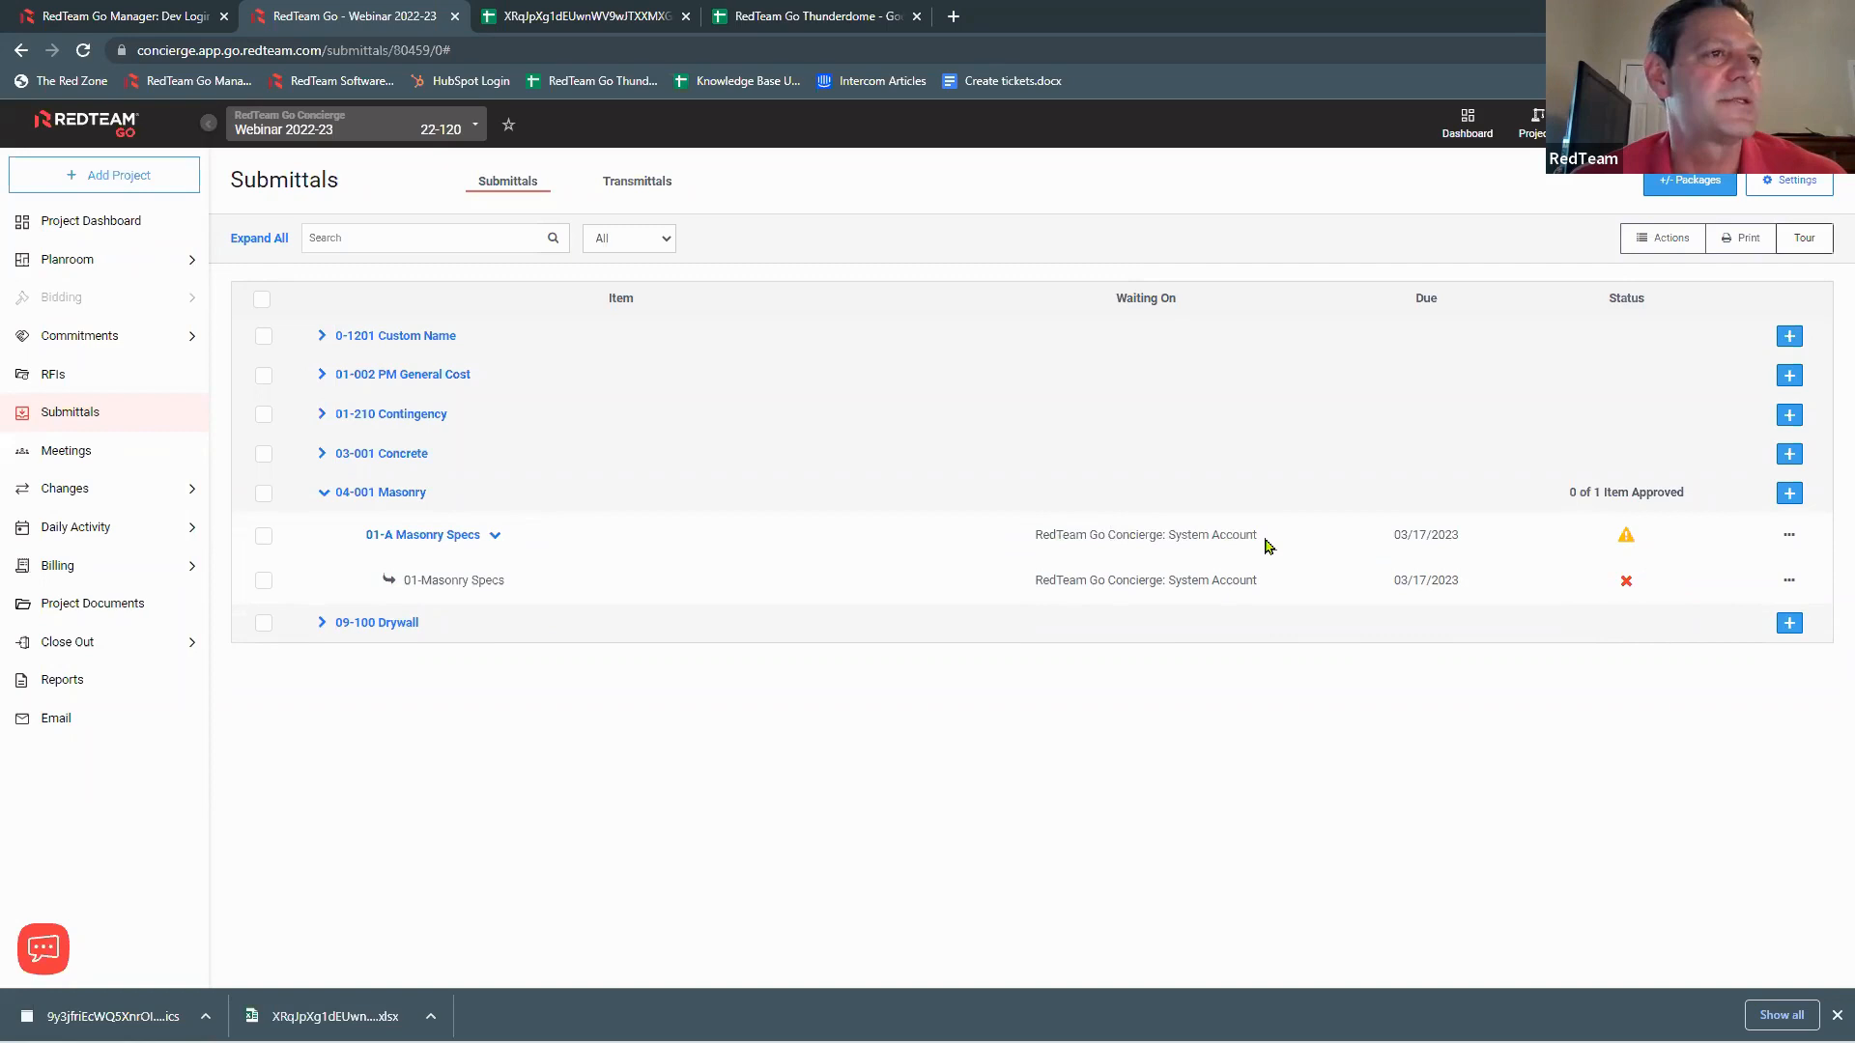
click(1789, 536)
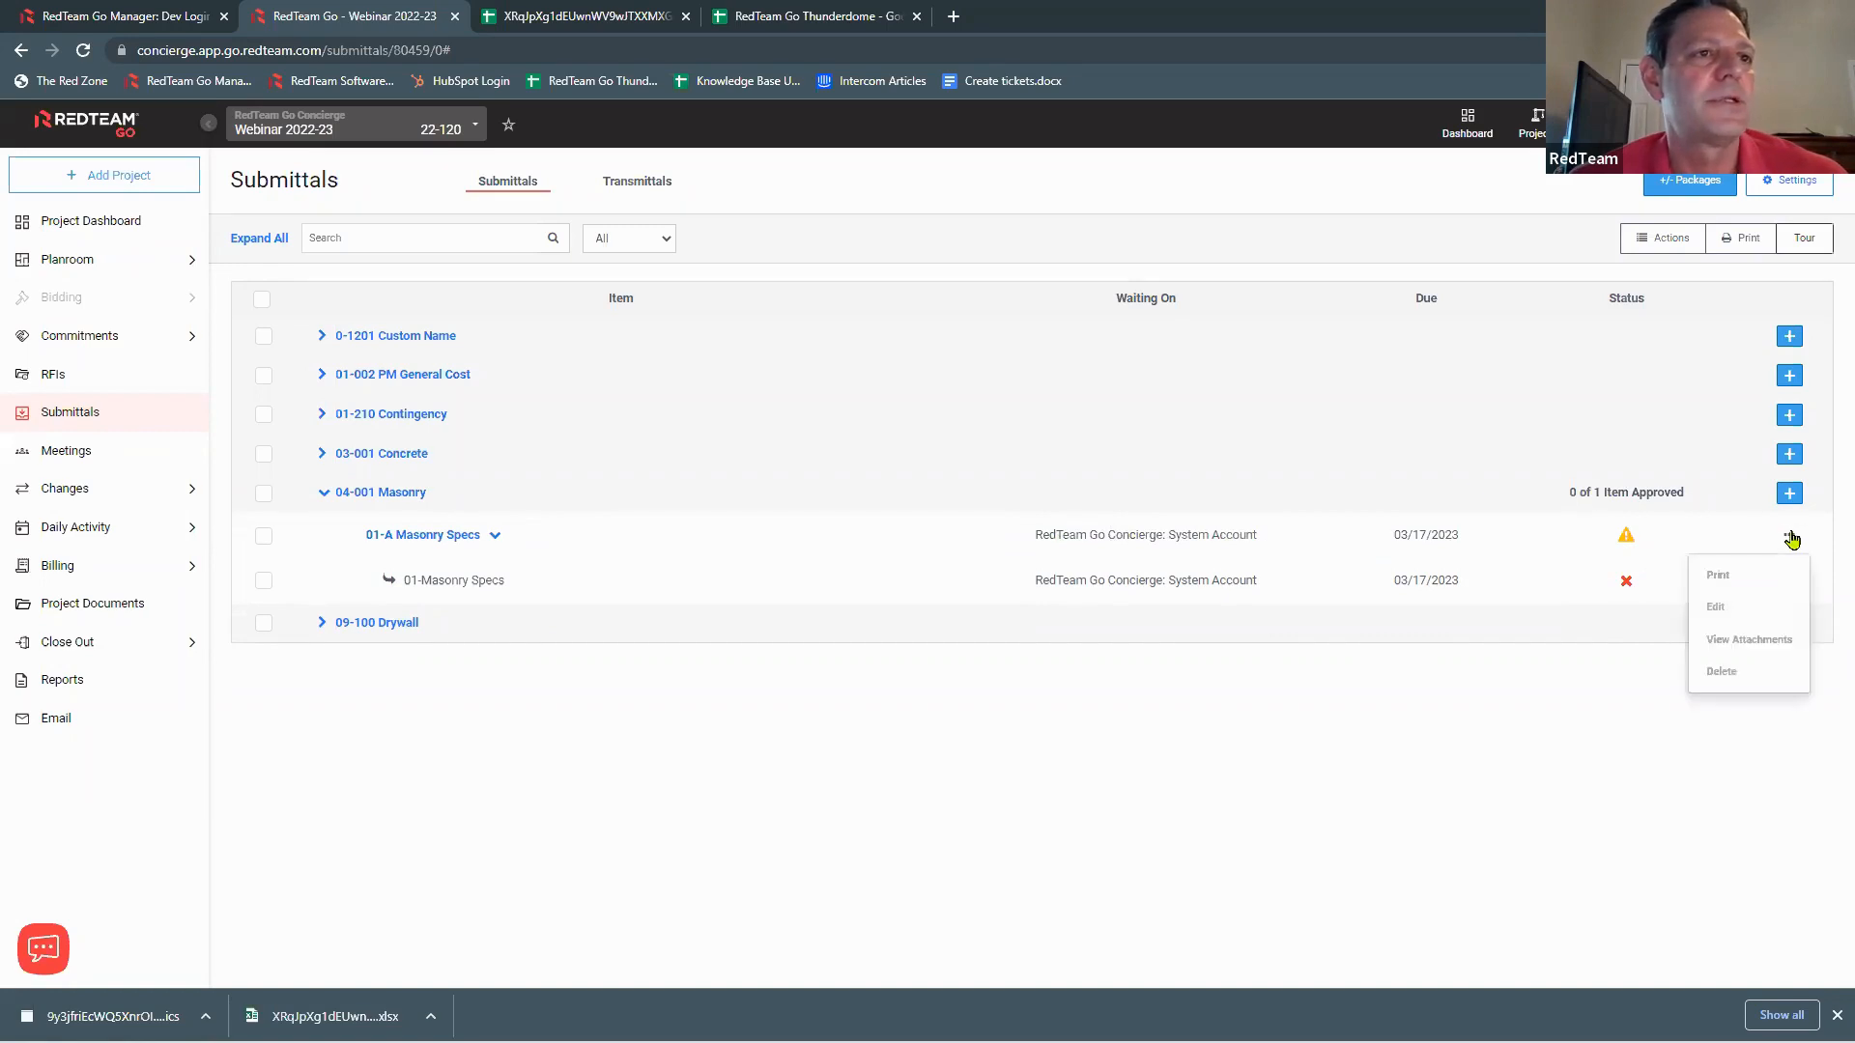
click(1716, 607)
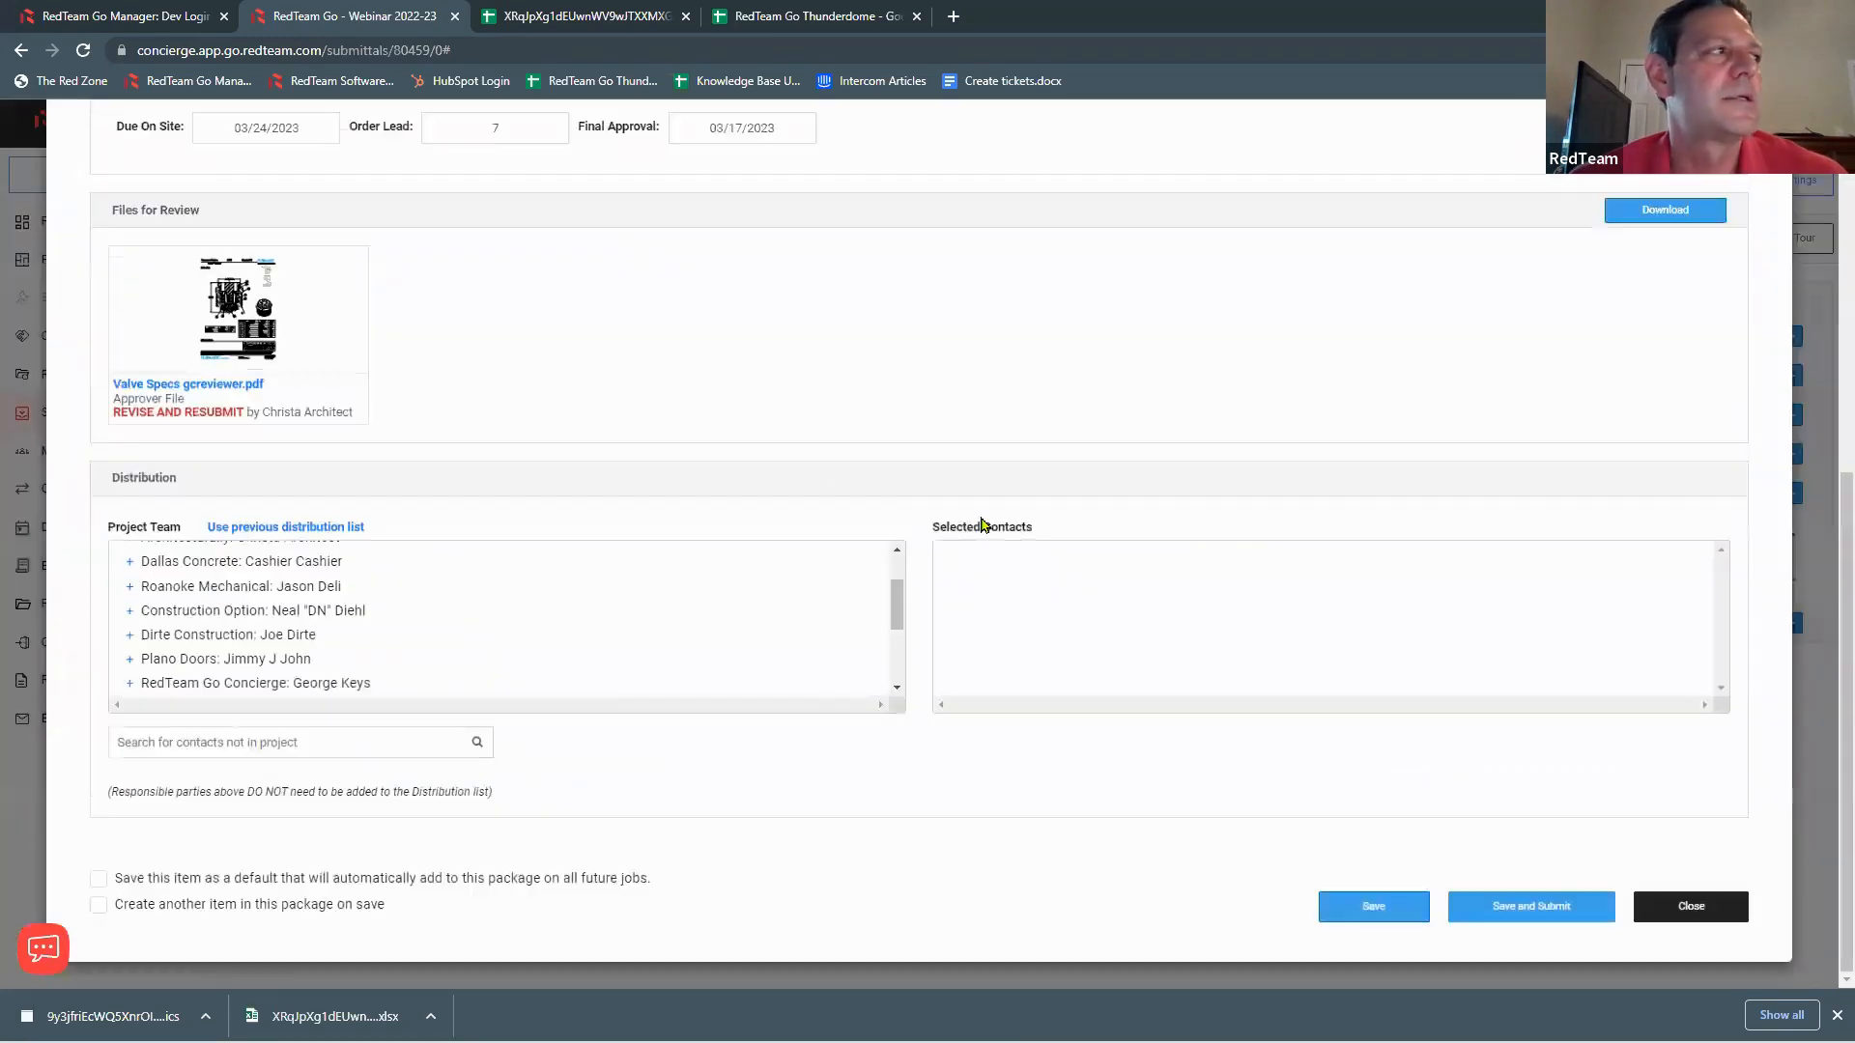
Step: Review the 01-A item's assignments and rejected file, save and submit it, and send the submittal request to the submitter
scroll(683, 410, up, 3)
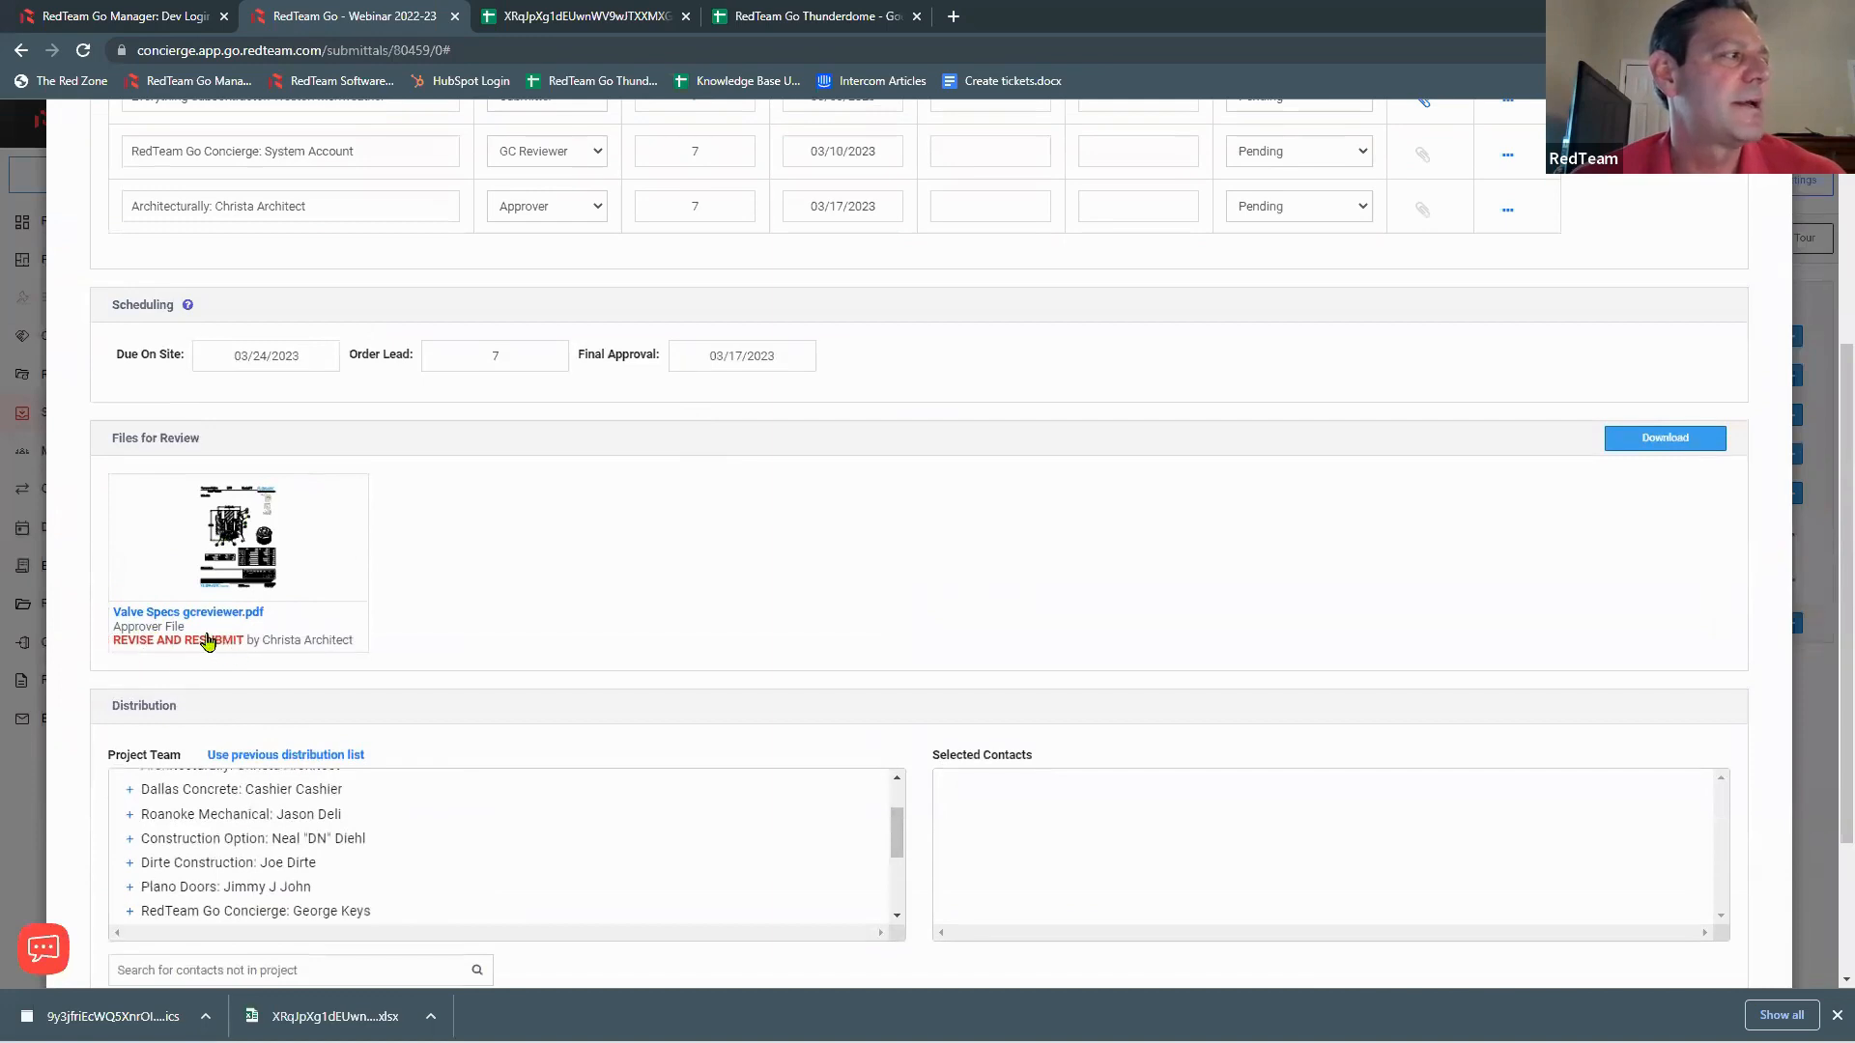
scroll(737, 497, up, 4)
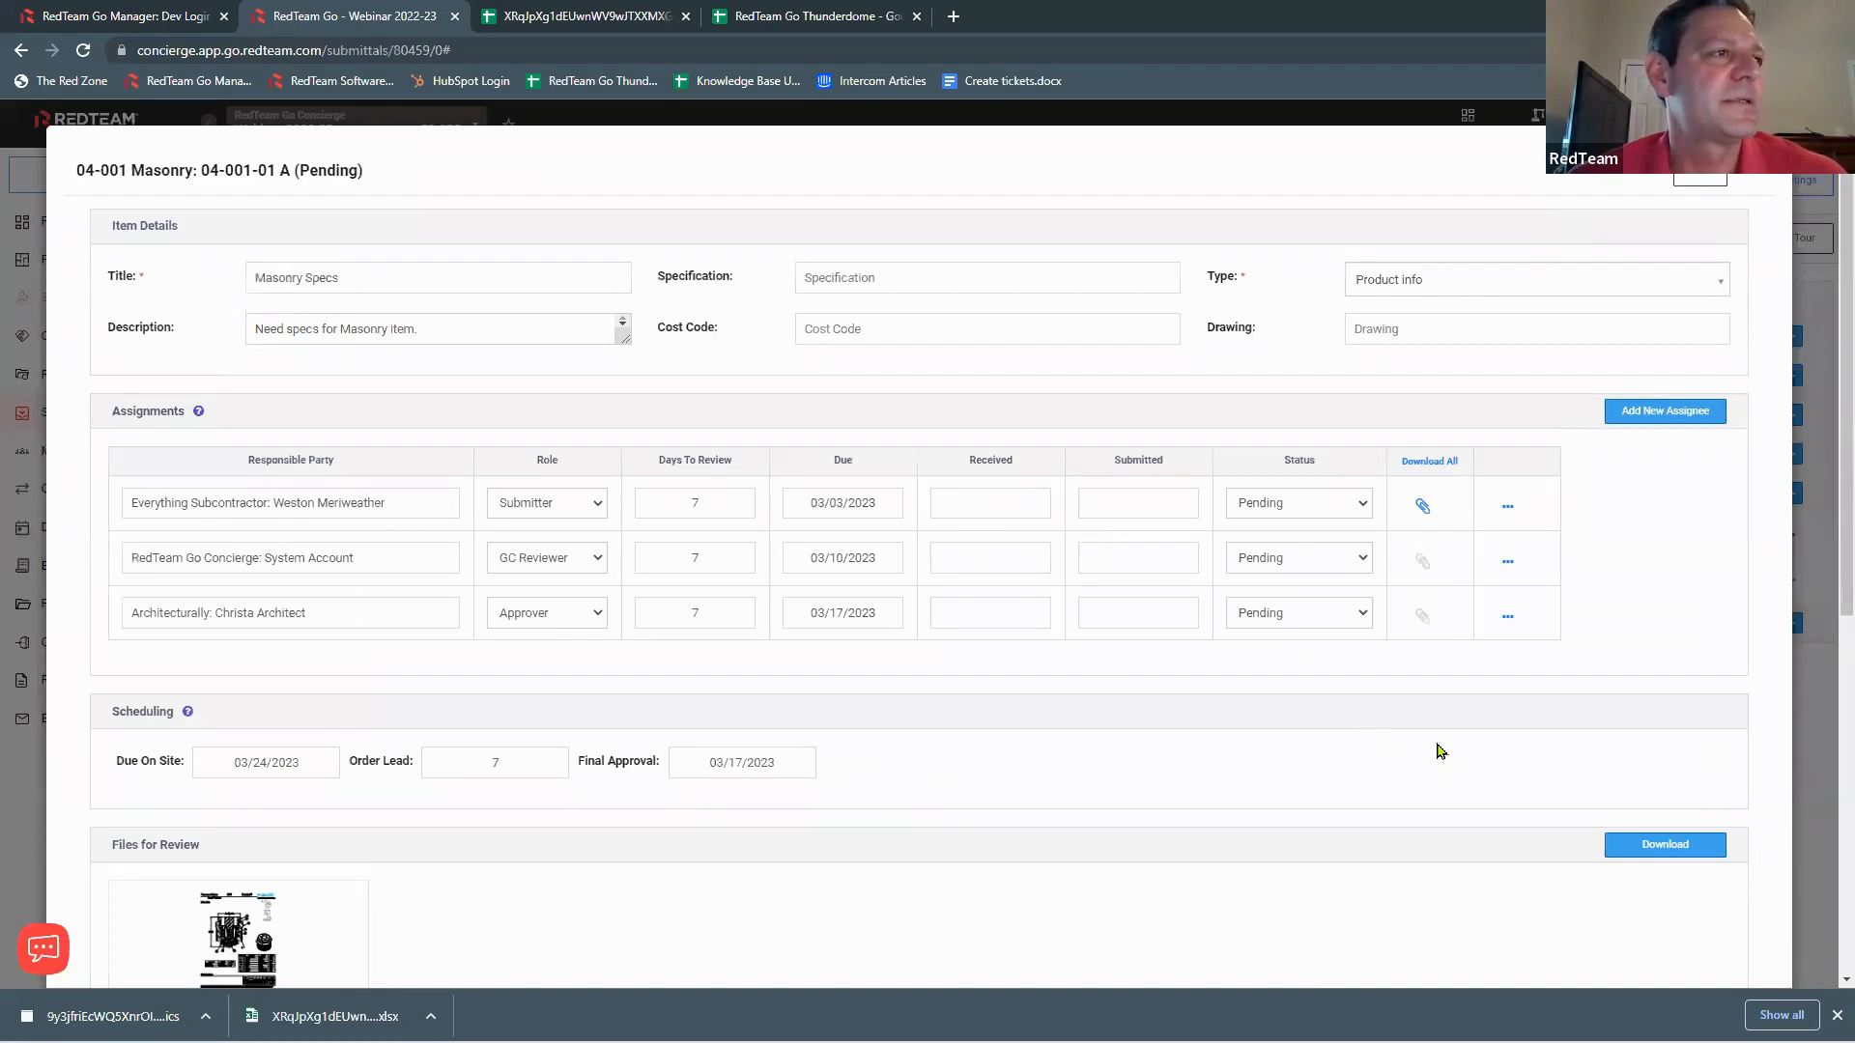
scroll(1440, 749, down, 6)
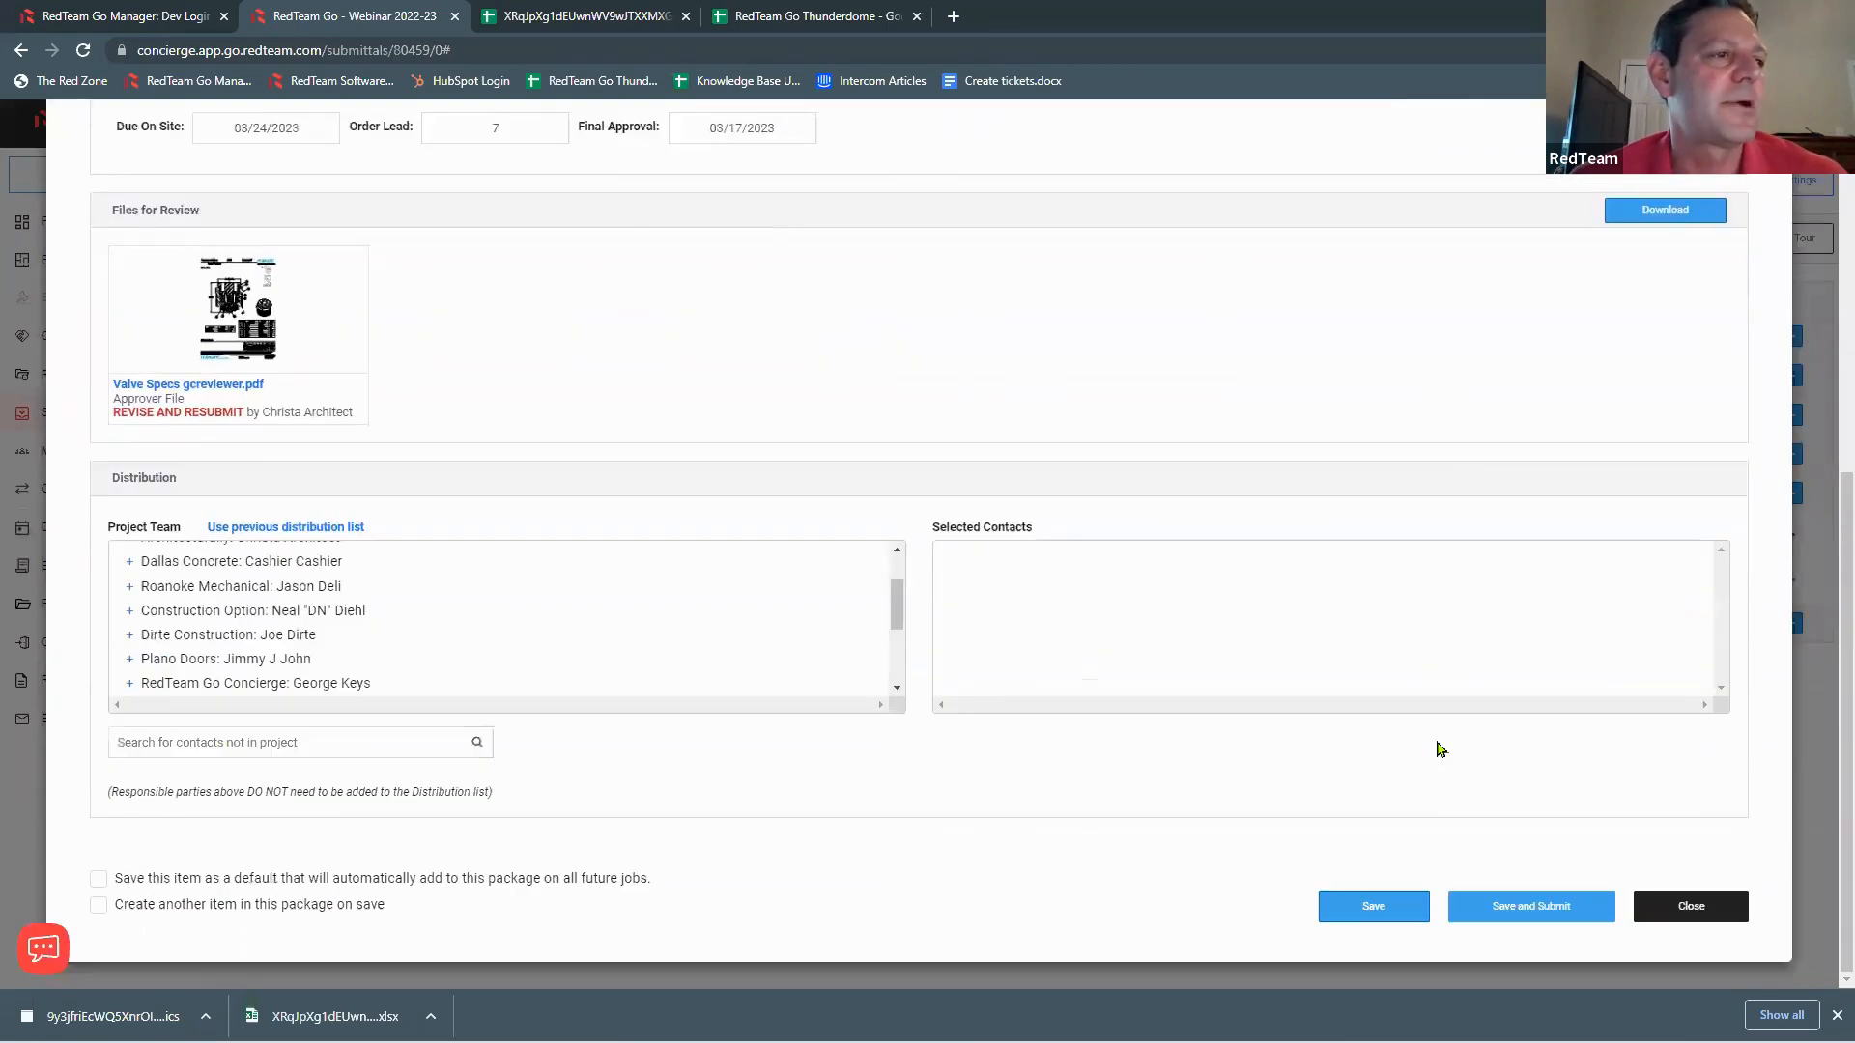
click(1536, 906)
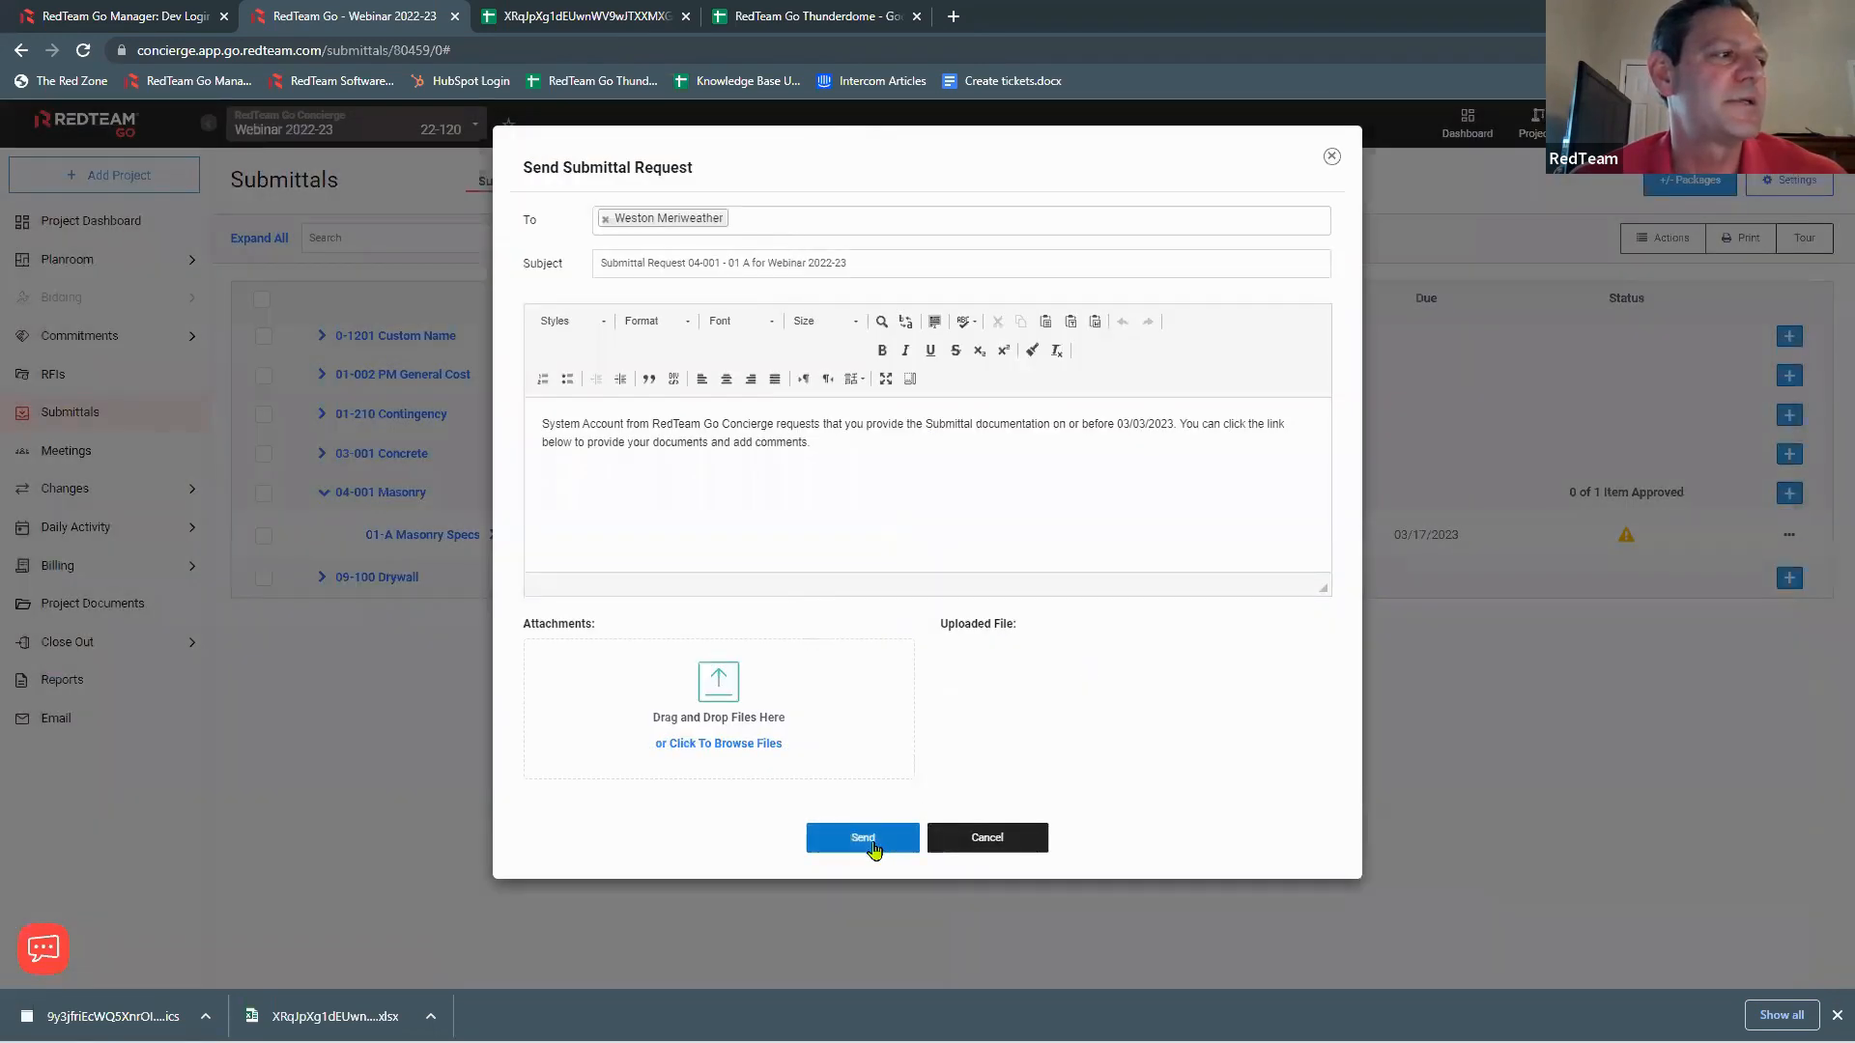
click(874, 851)
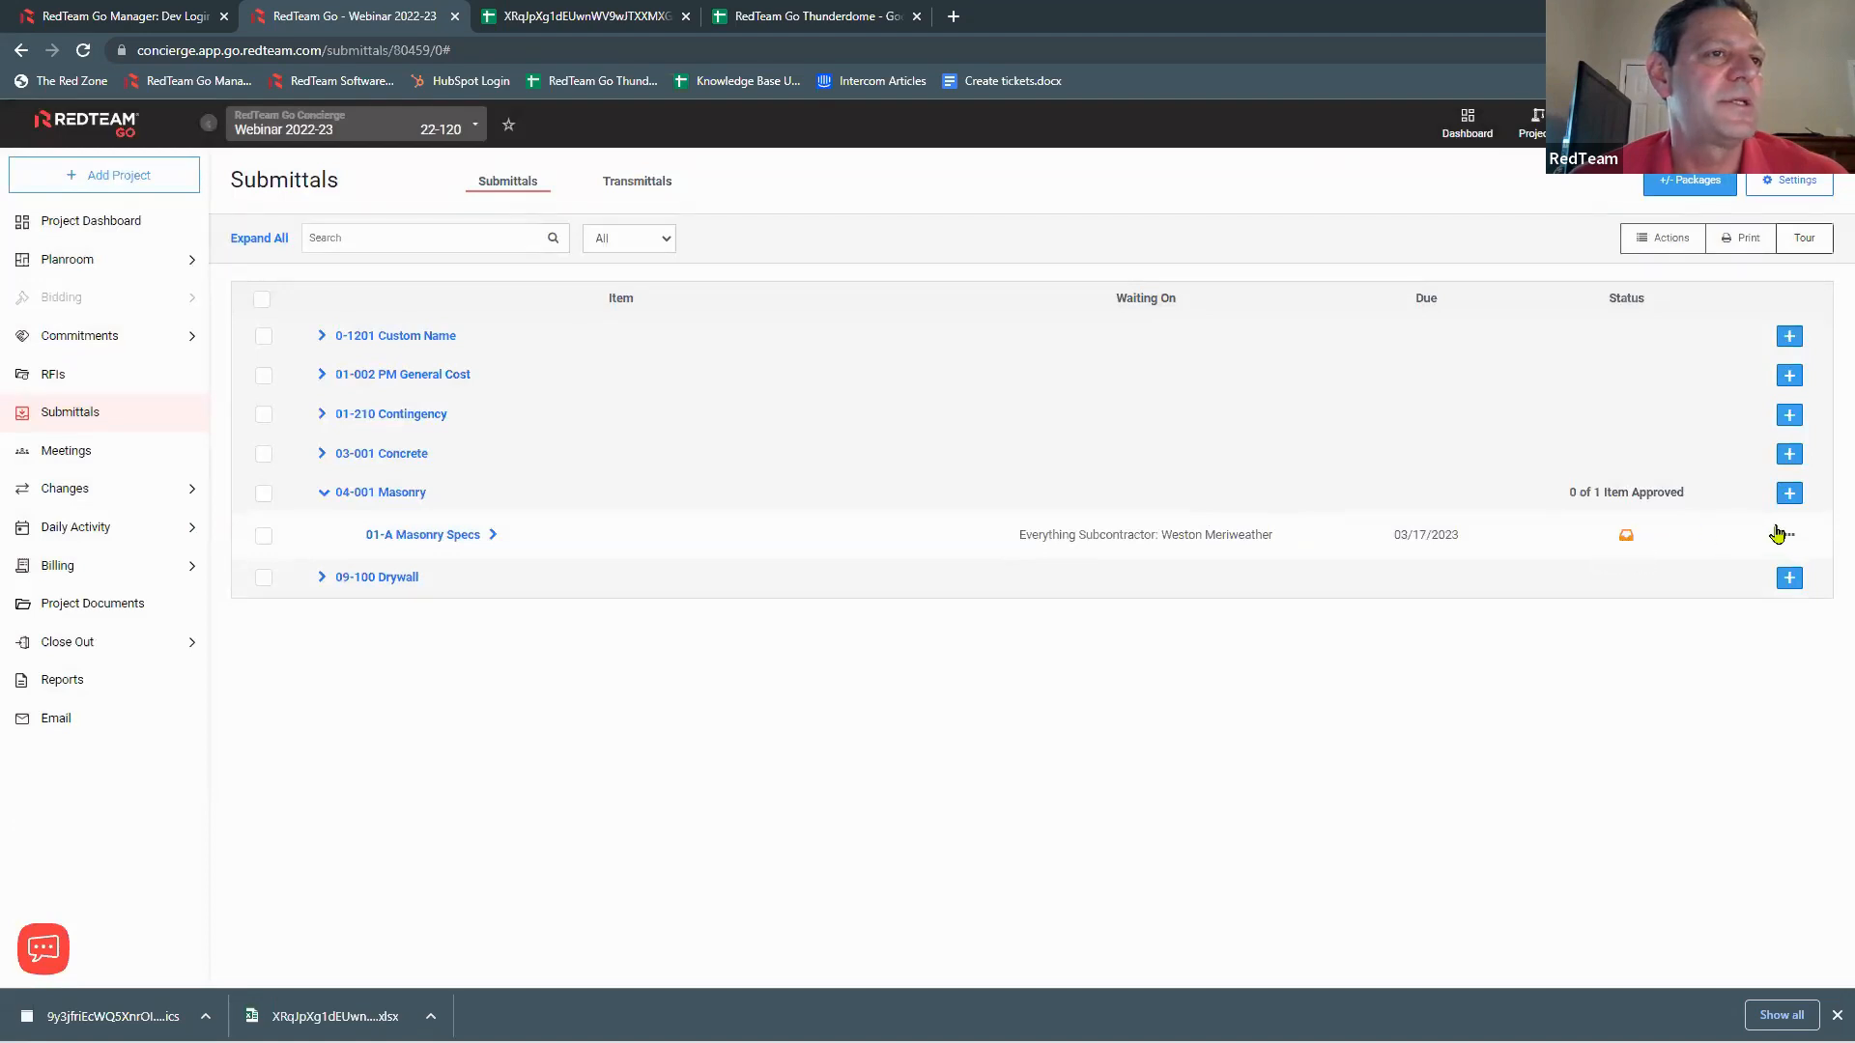
Step: Reopen the 01-A Masonry Specs item for editing at the submitter stage
click(1787, 537)
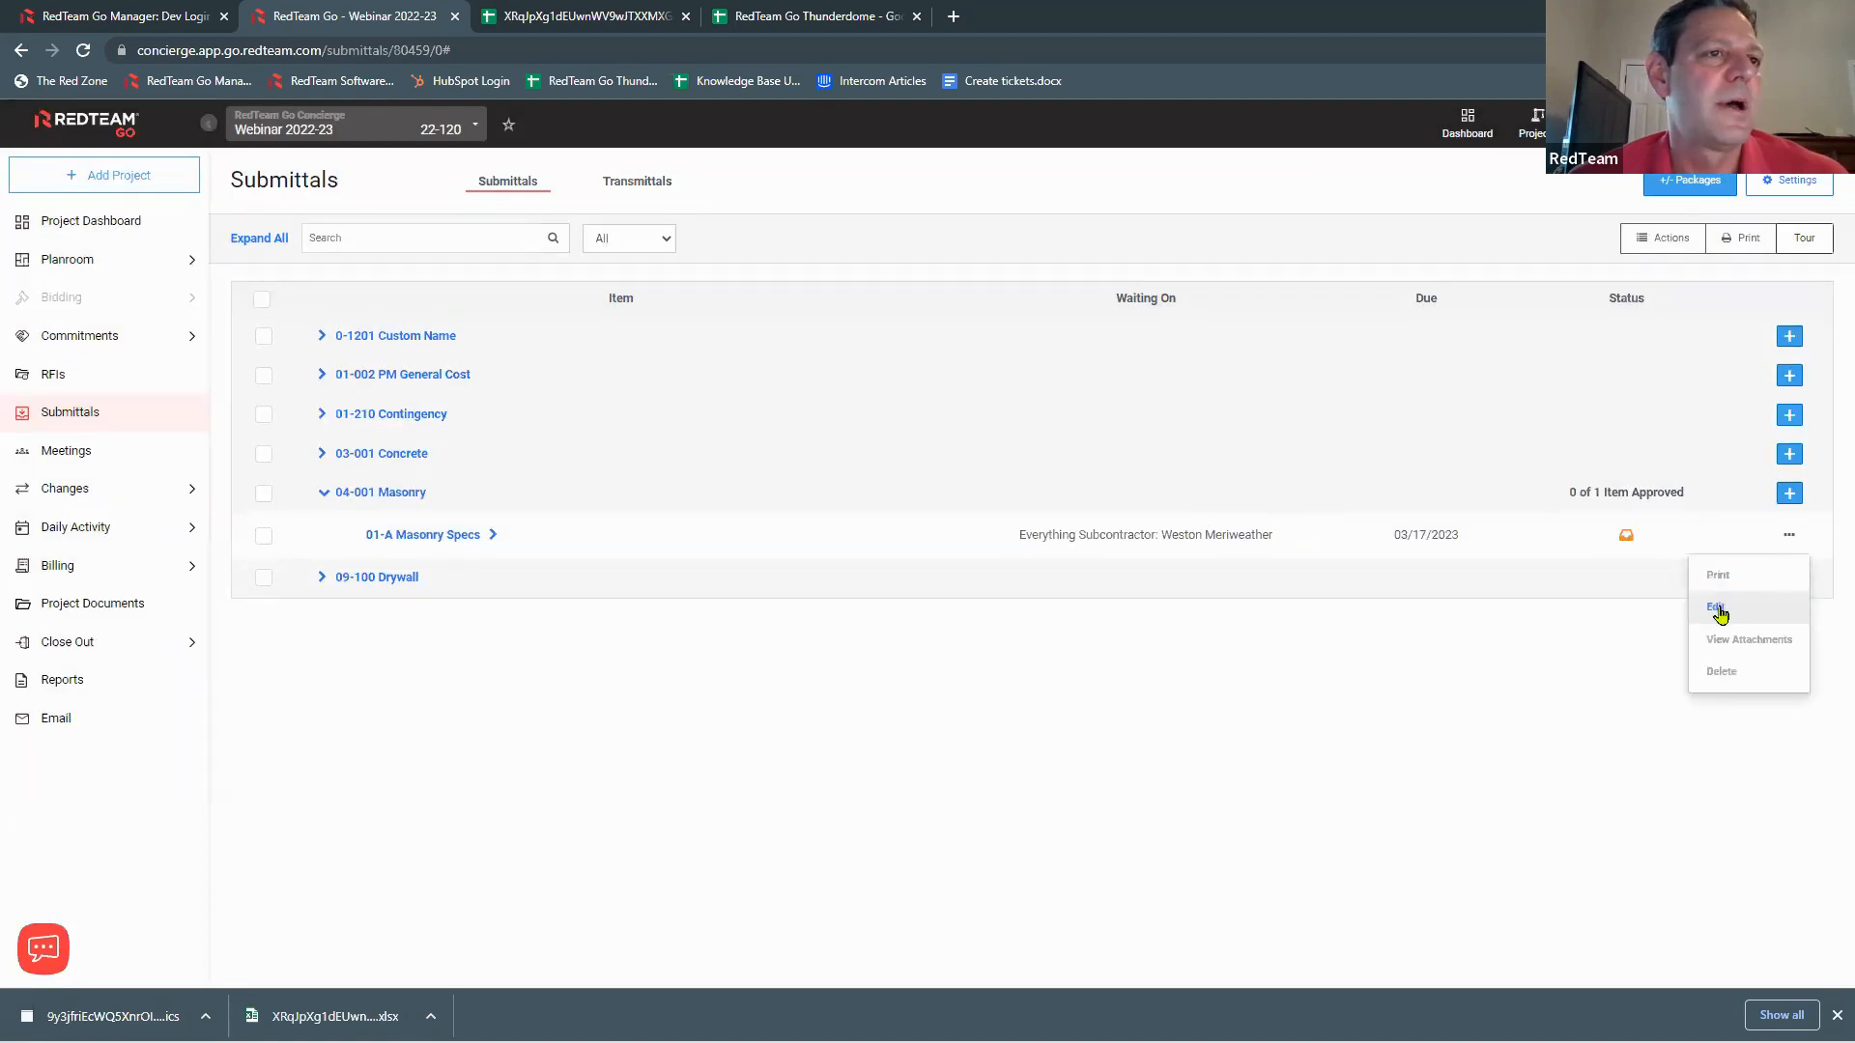
click(1719, 609)
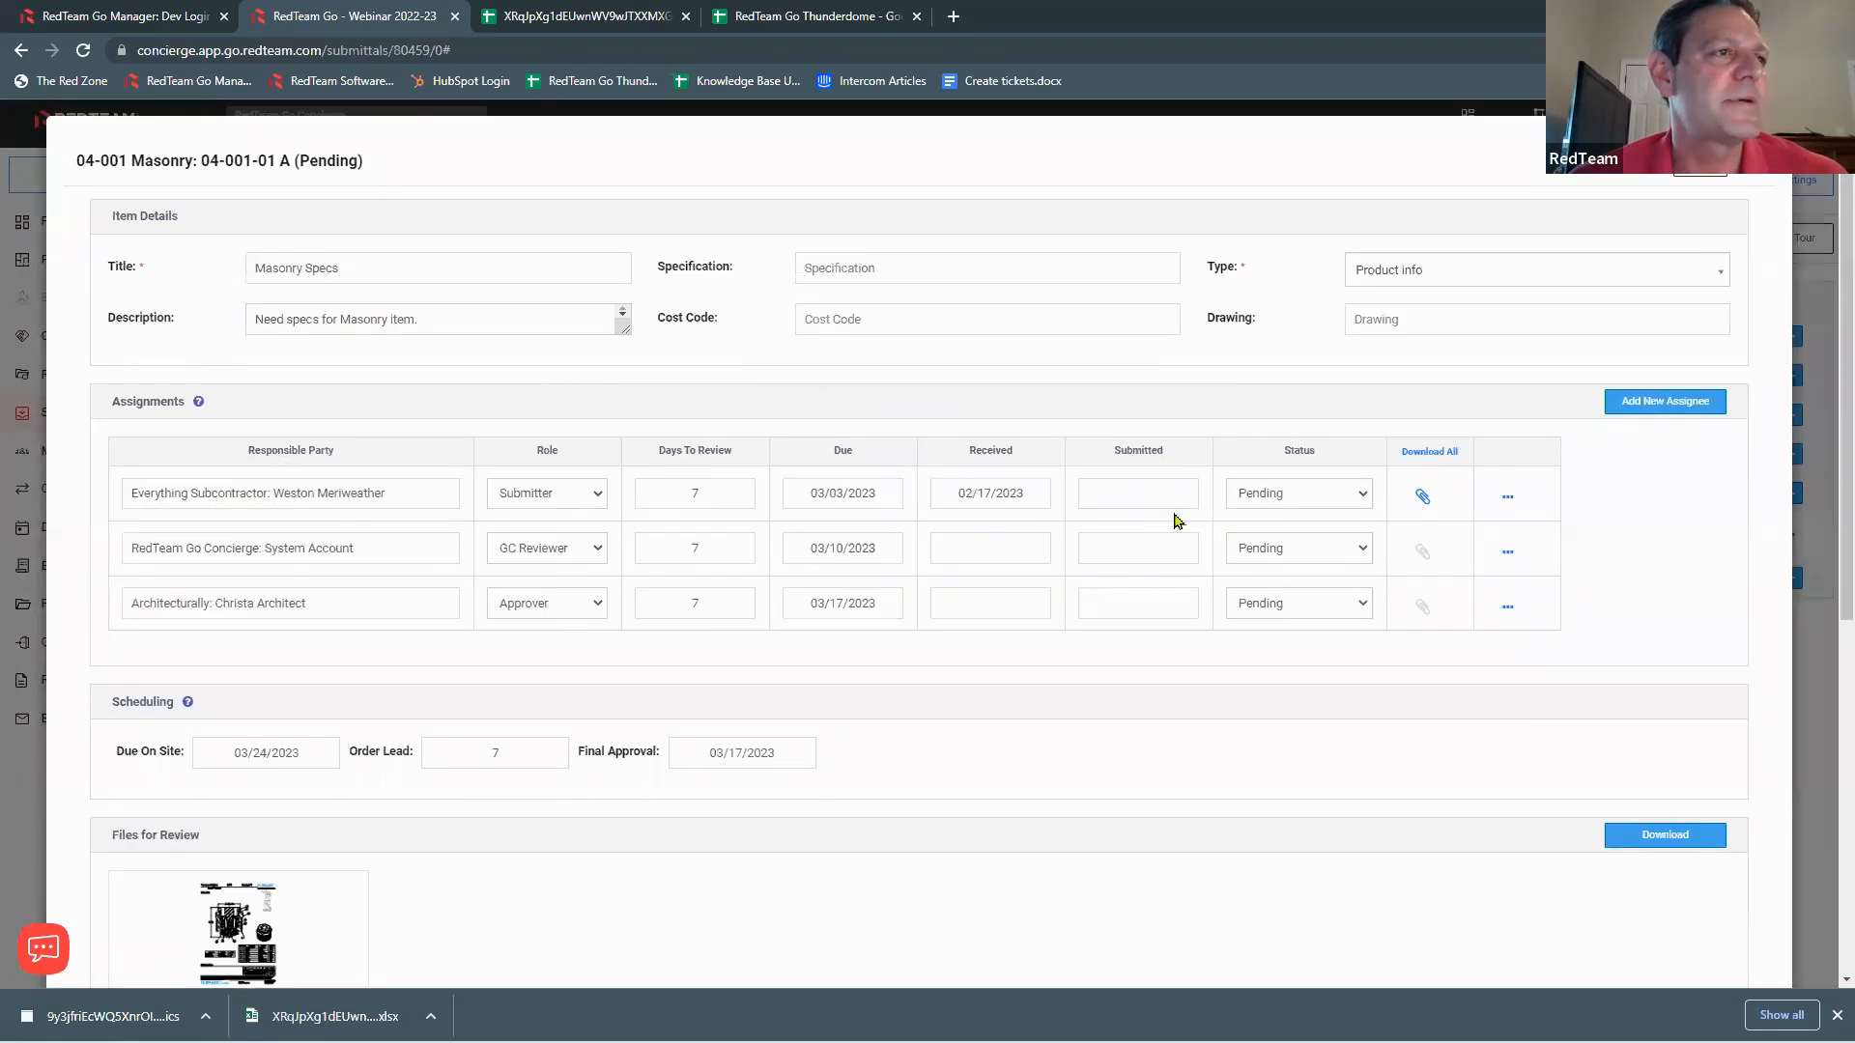
scroll(1174, 519, down, 2)
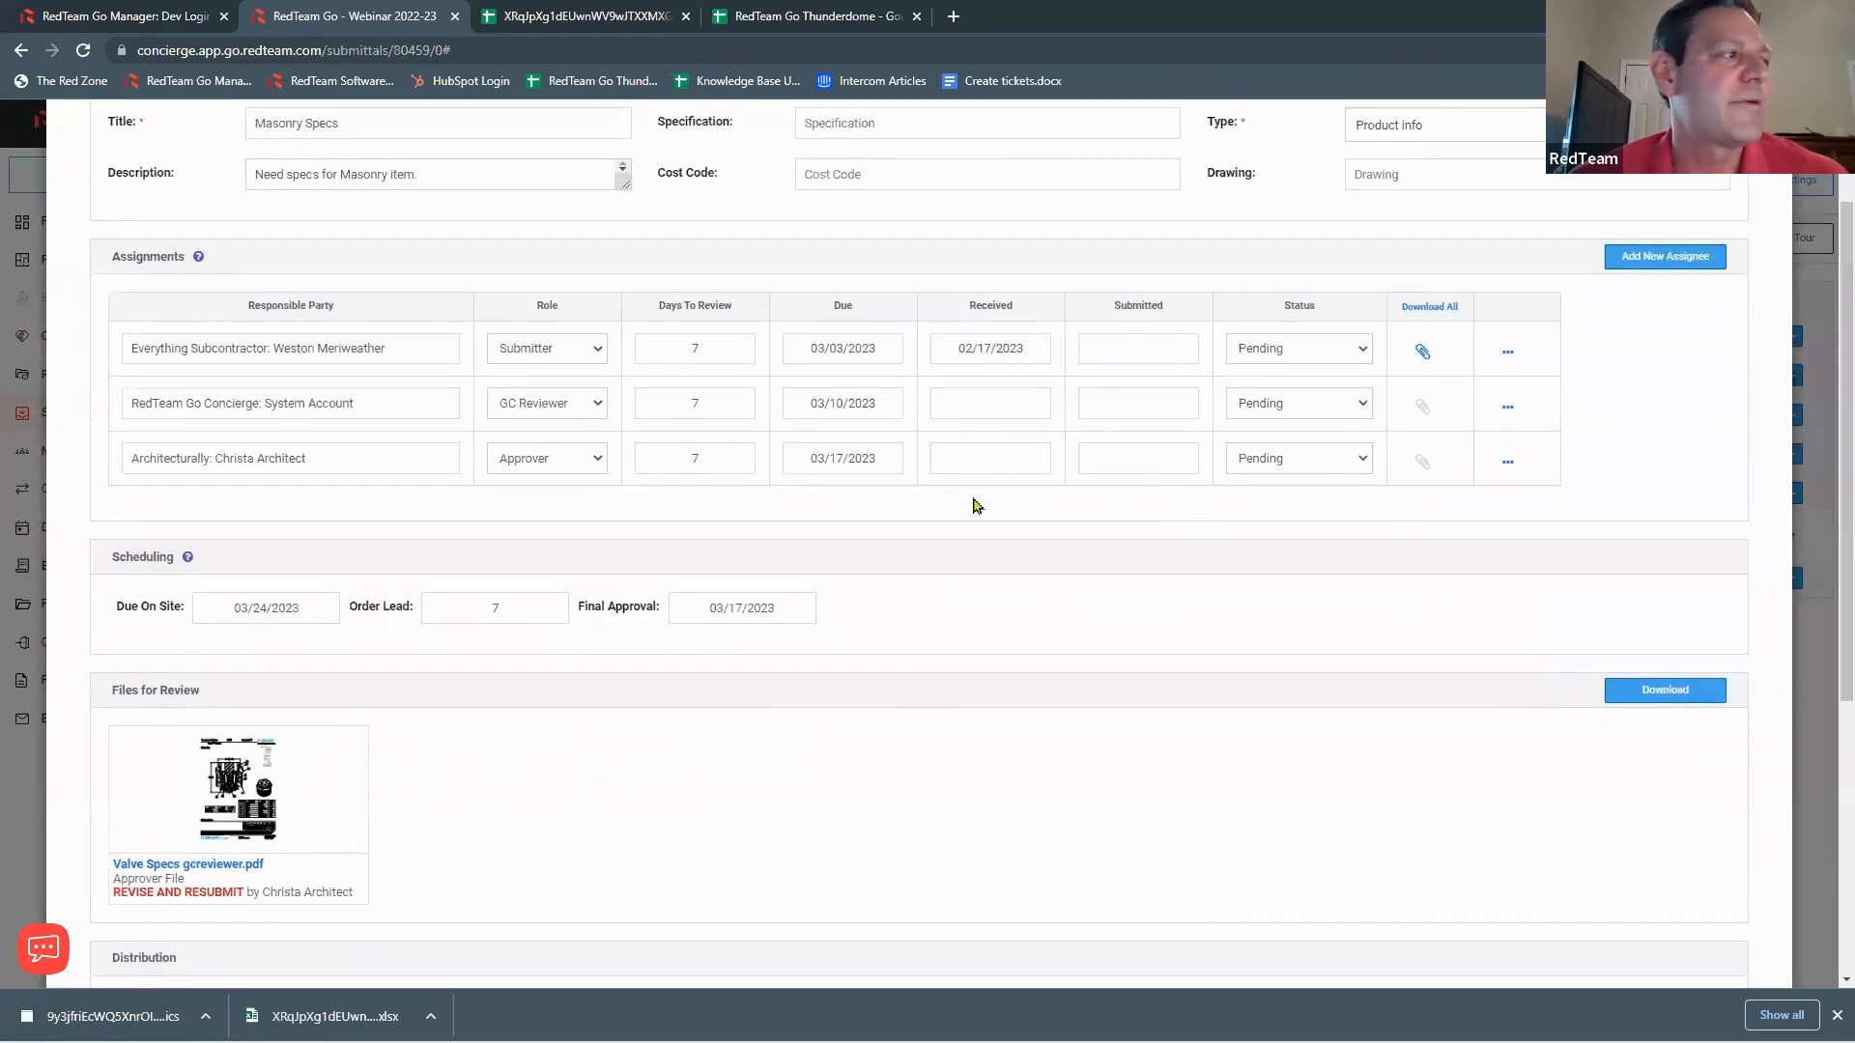
Step: Attach the Electrical Cable Submittal file from the RTG Training Files folder to the submitter's assignment
click(1423, 352)
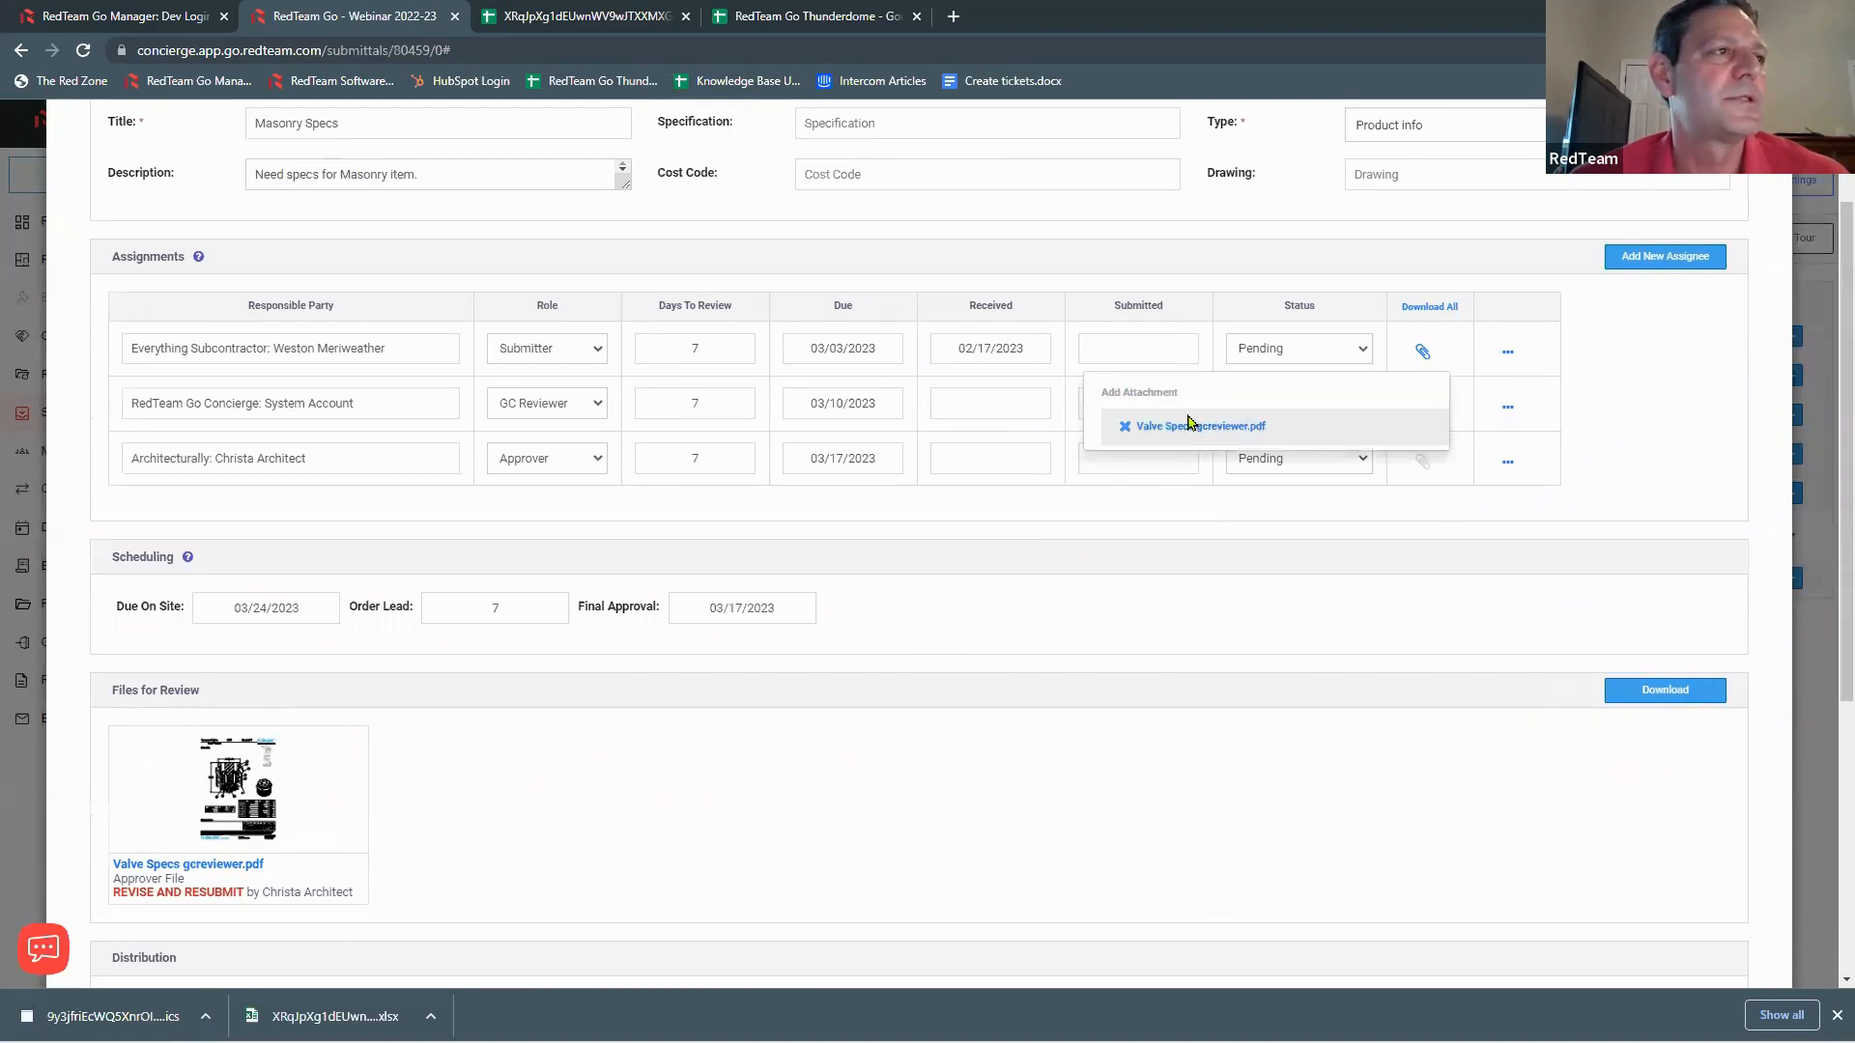
click(1160, 394)
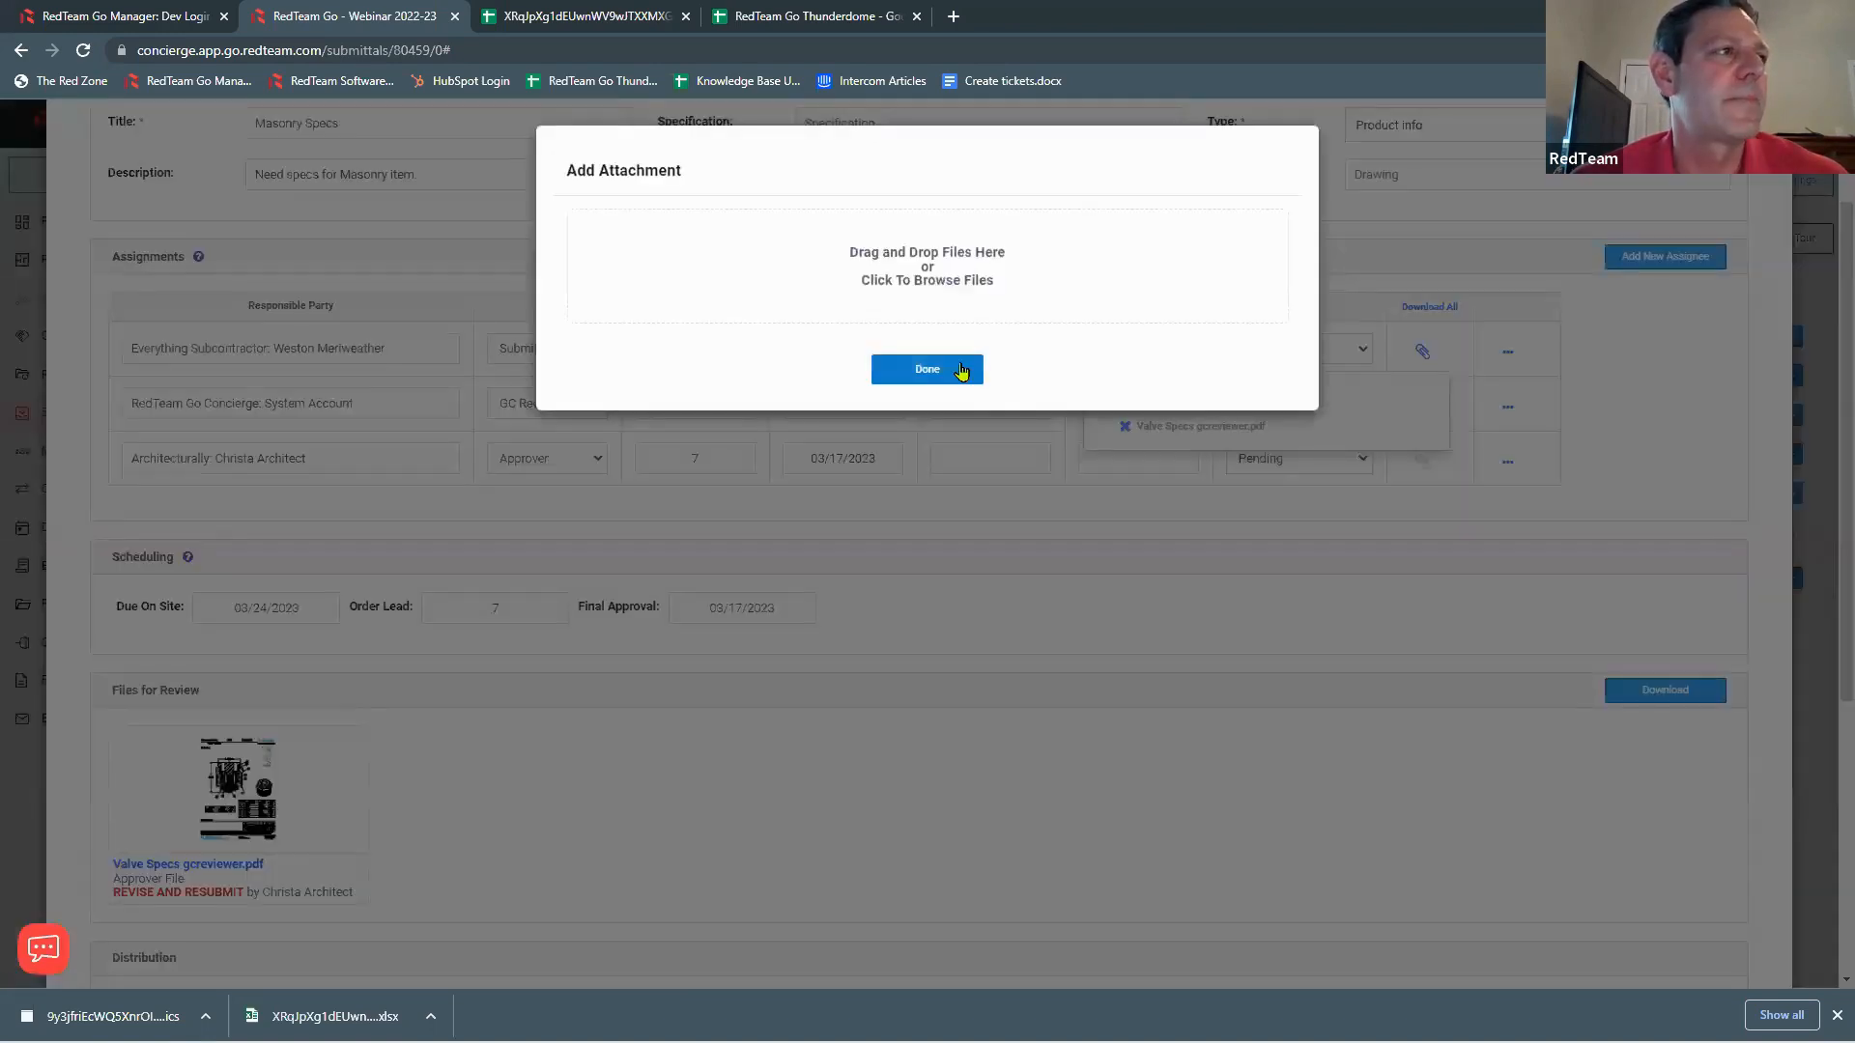
click(953, 255)
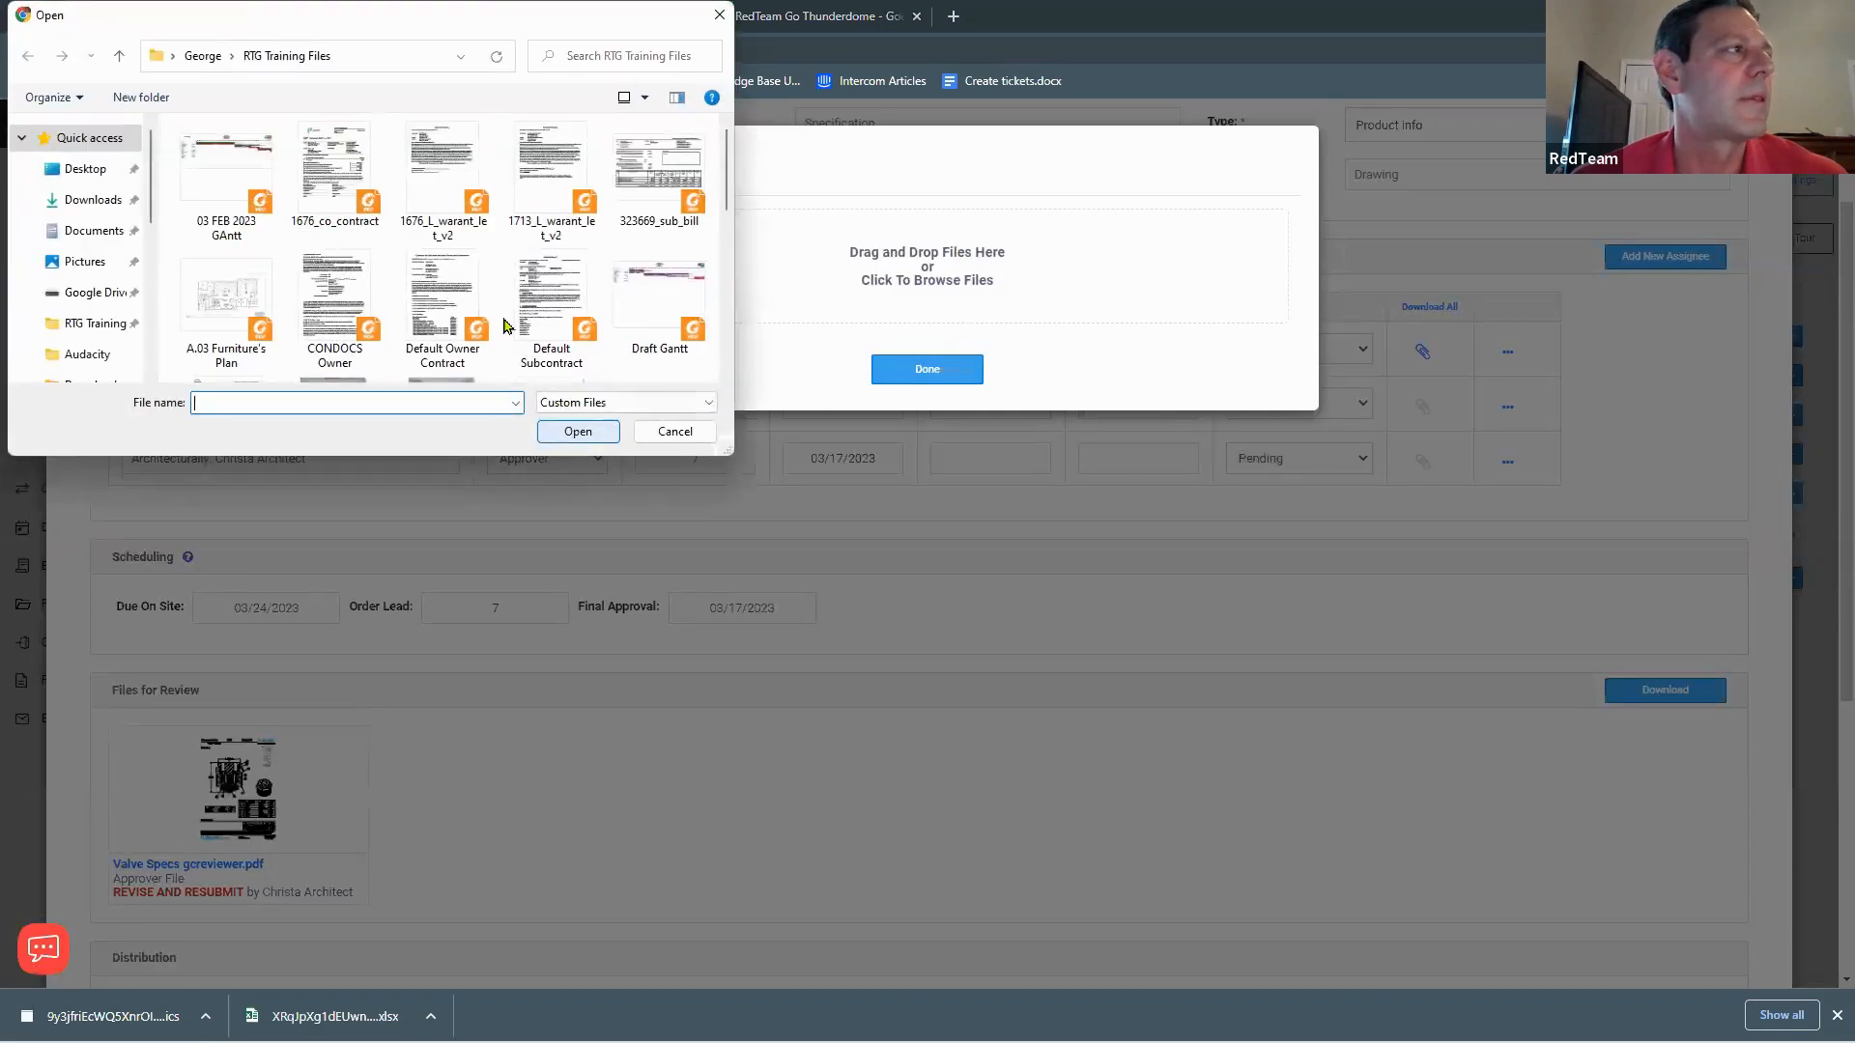
scroll(447, 306, down, 2)
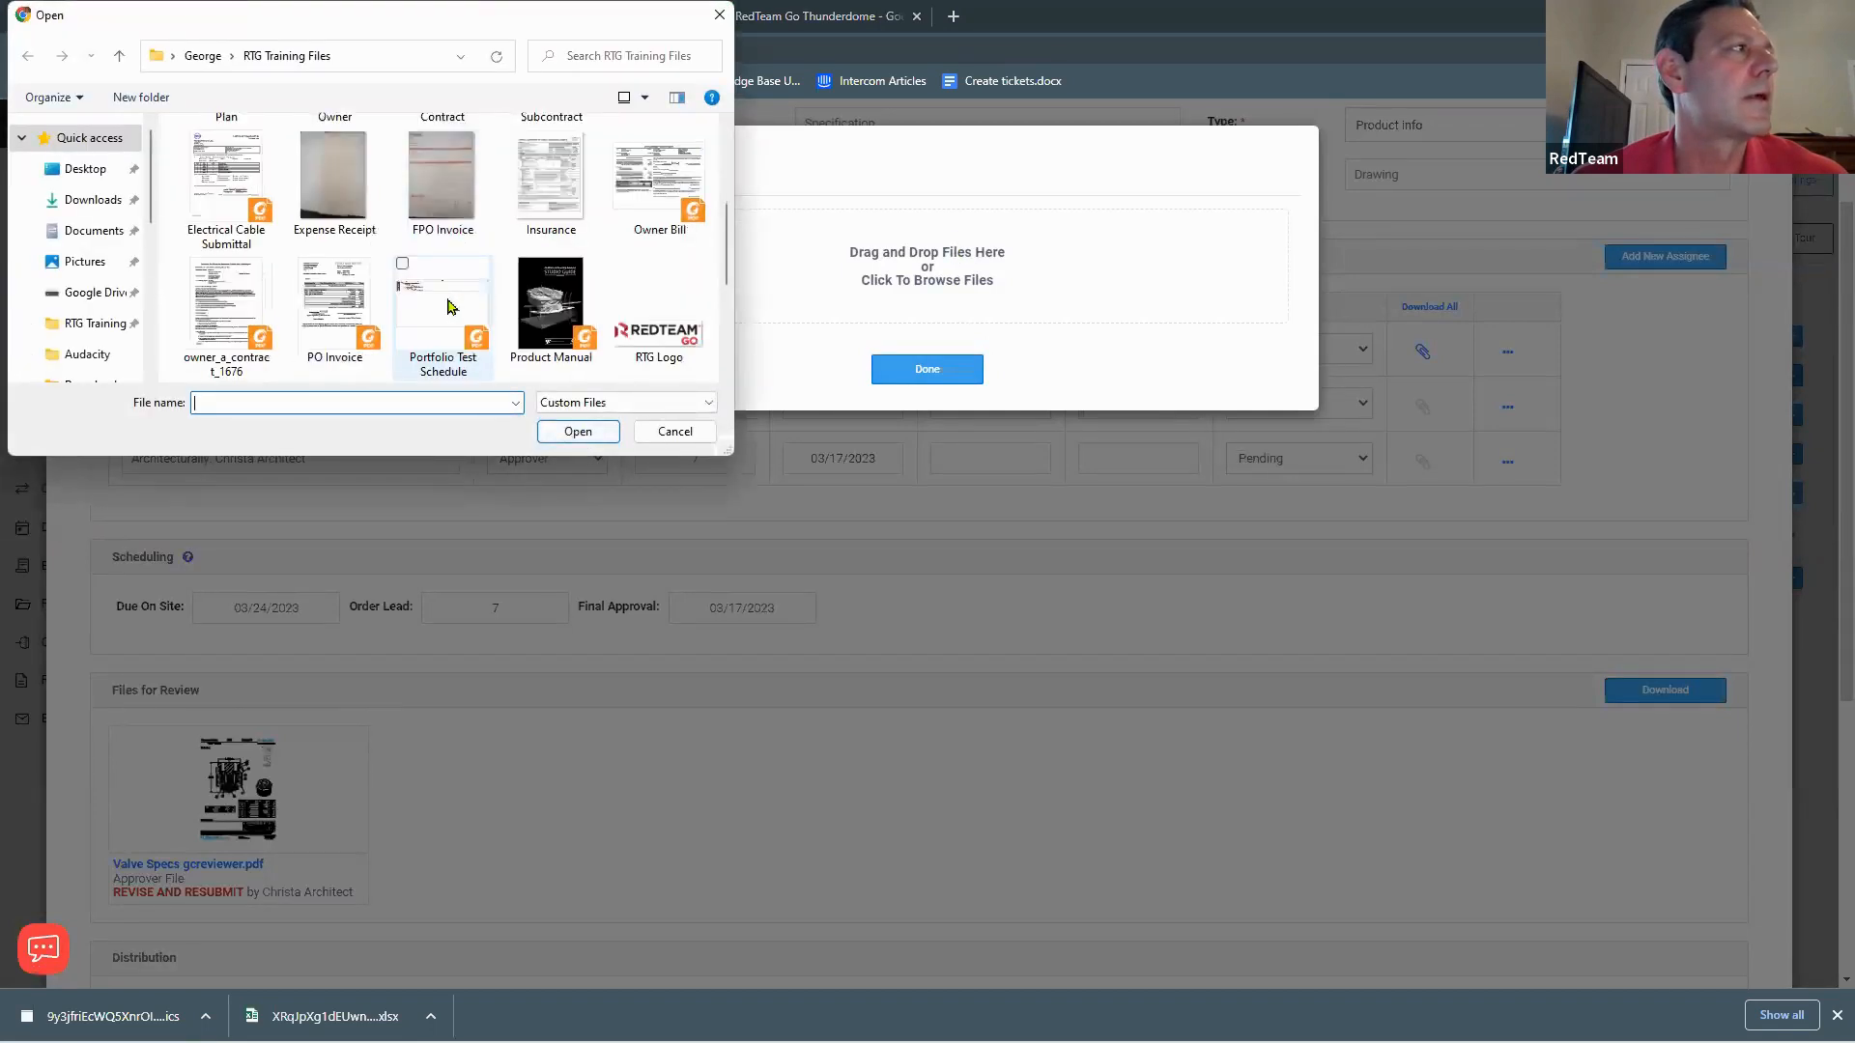
scroll(447, 306, up, 1)
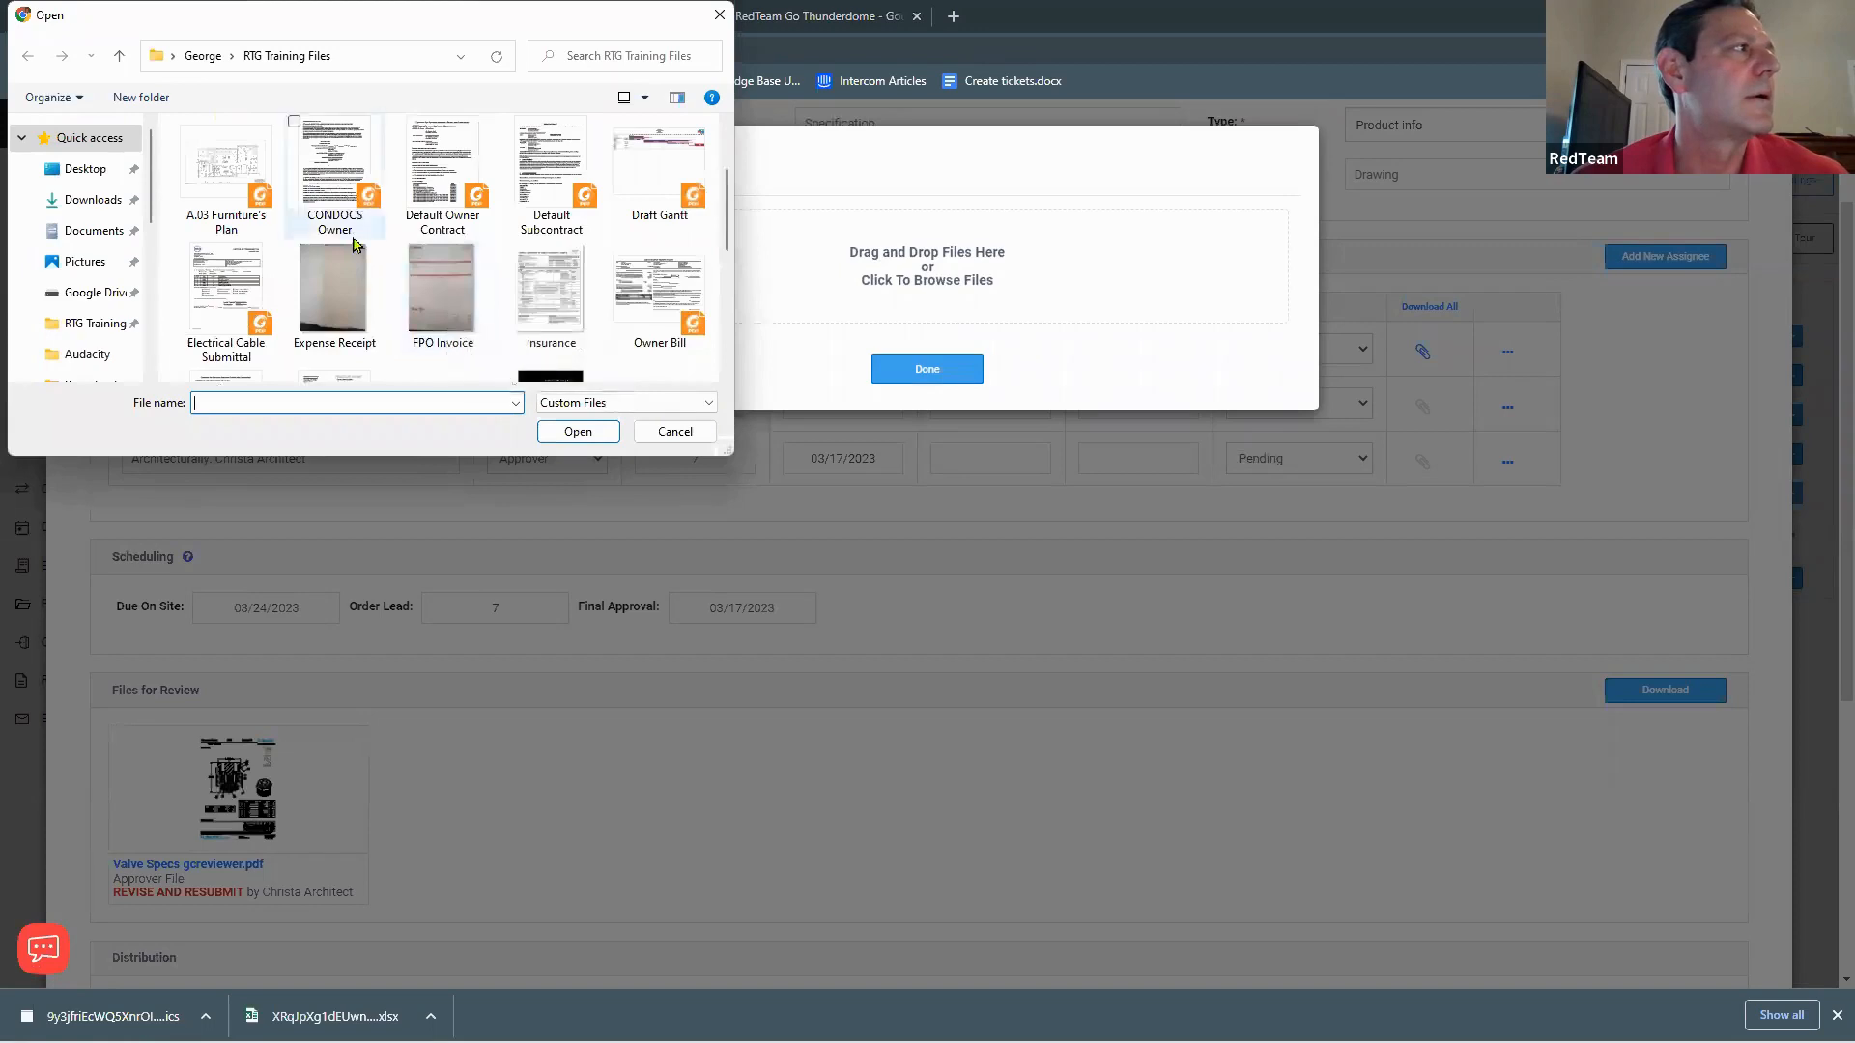
scroll(372, 256, up, 1)
scroll(354, 245, down, 5)
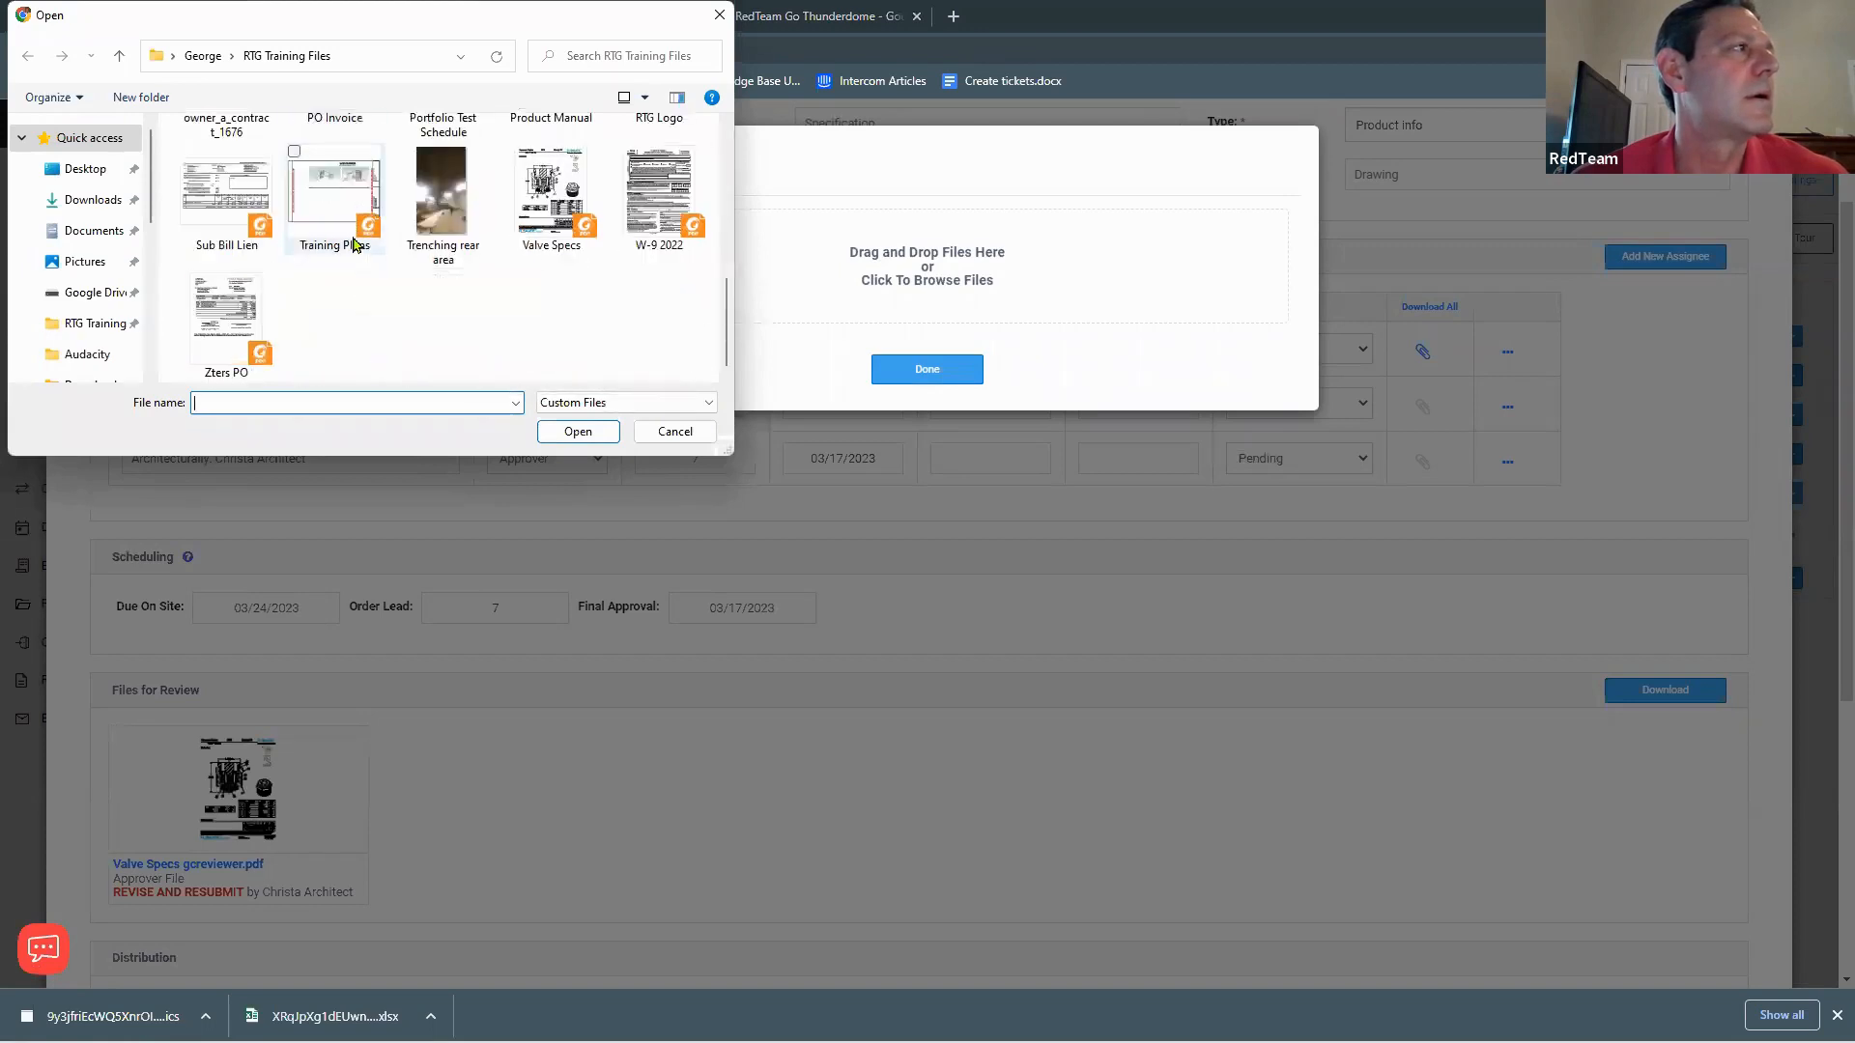
scroll(355, 244, up, 1)
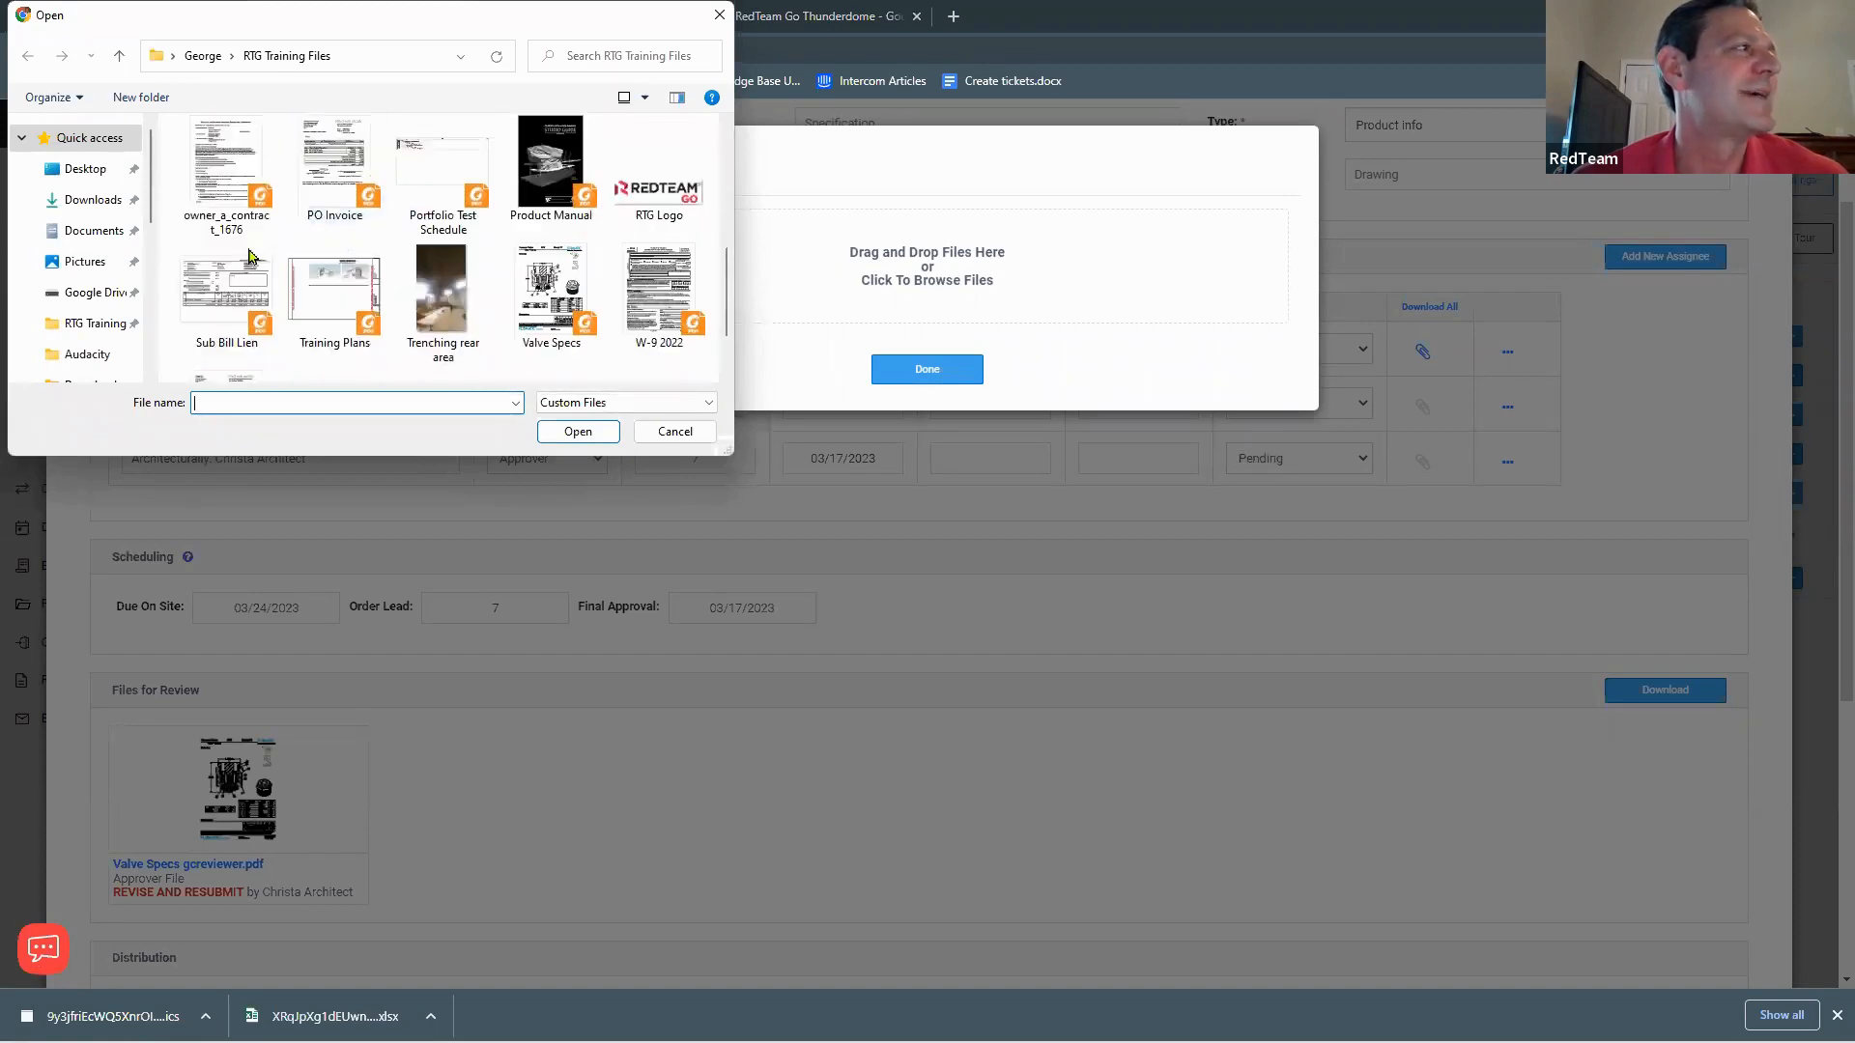
scroll(429, 205, up, 1)
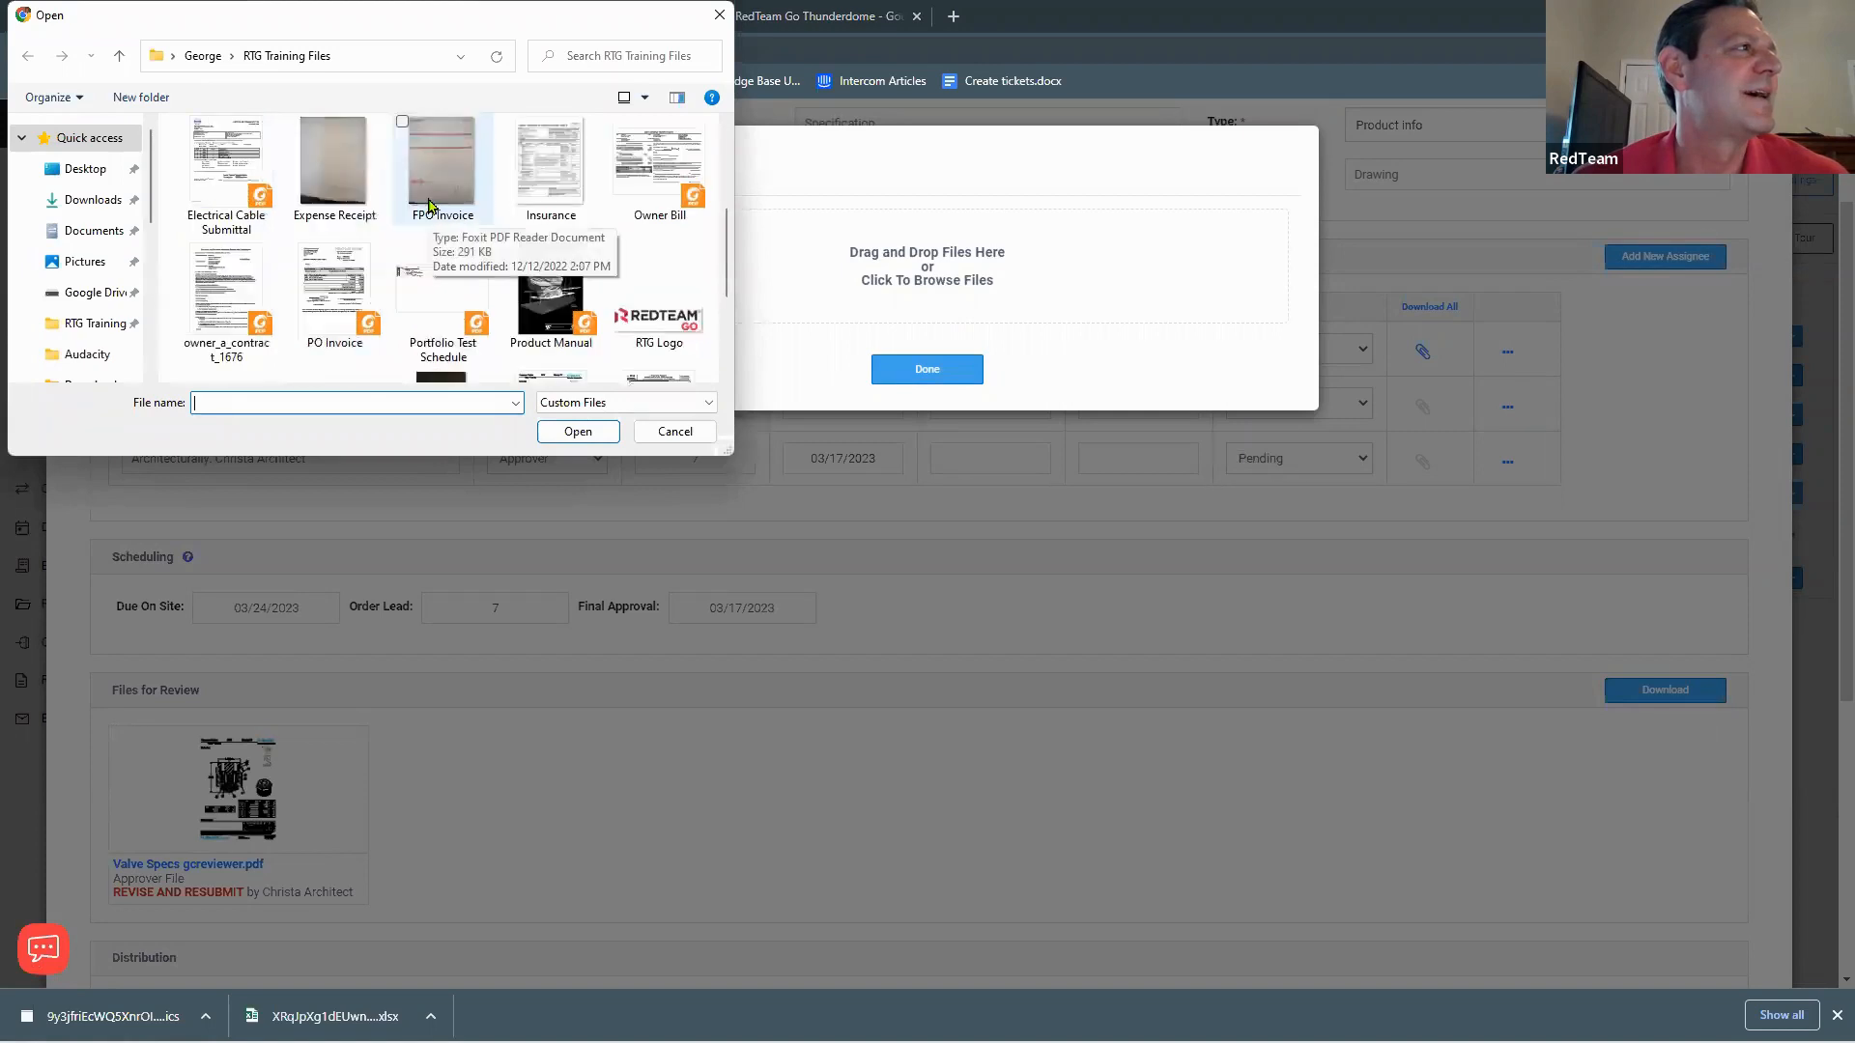
double_click(220, 167)
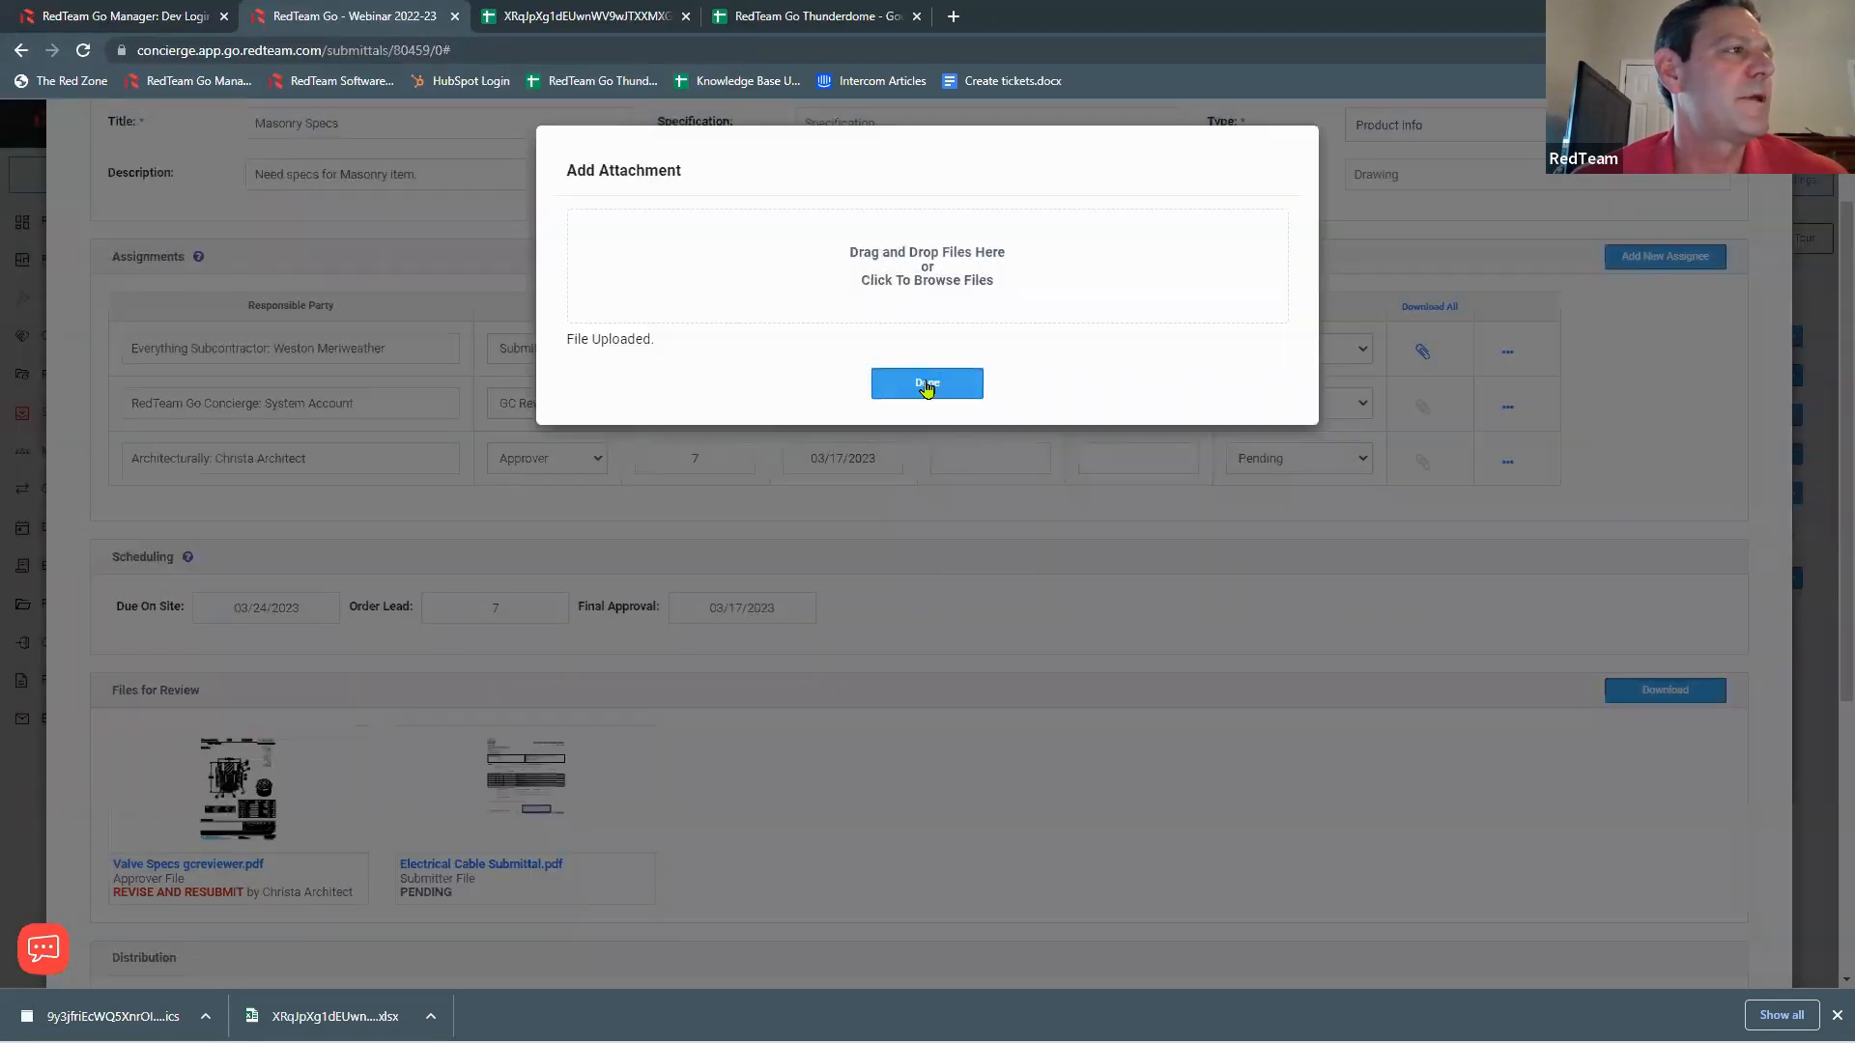
click(926, 384)
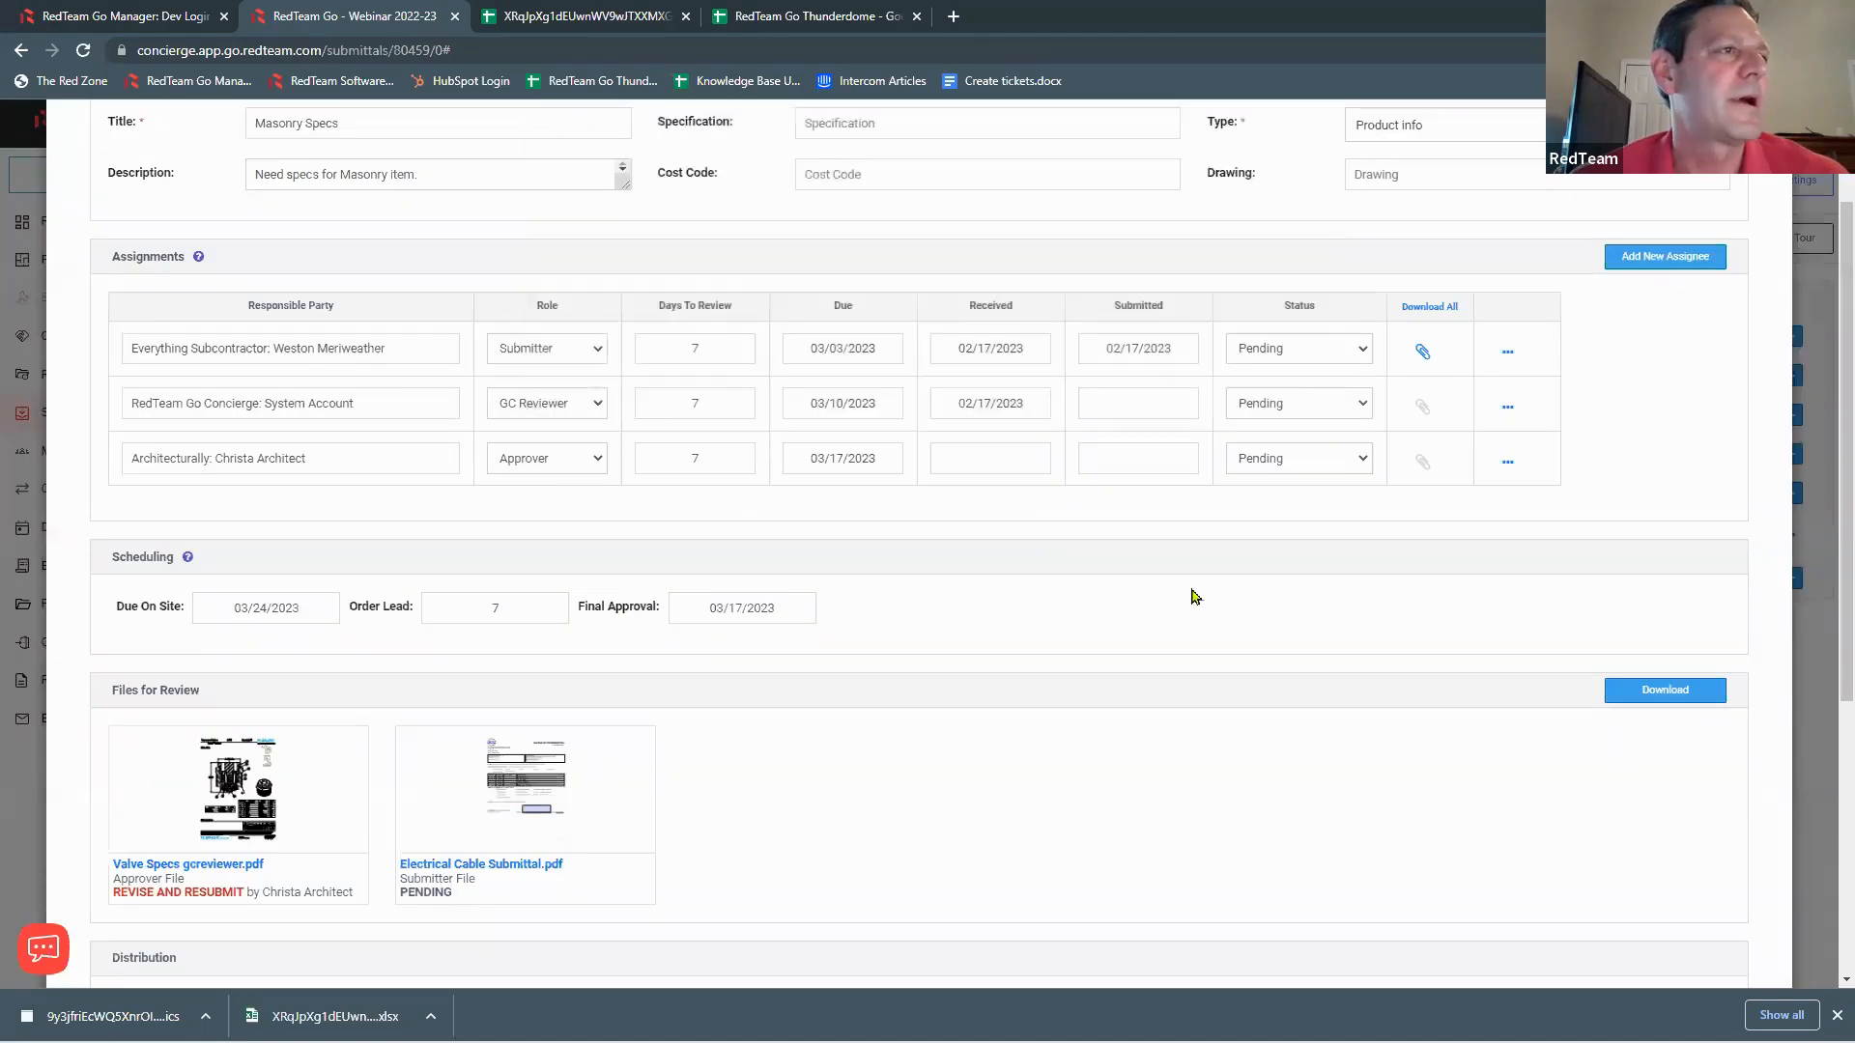
Step: Try to save and submit the 01-A Masonry Specs item with the added submitter file, and dismiss the stamping notice
scroll(1232, 670, down, 5)
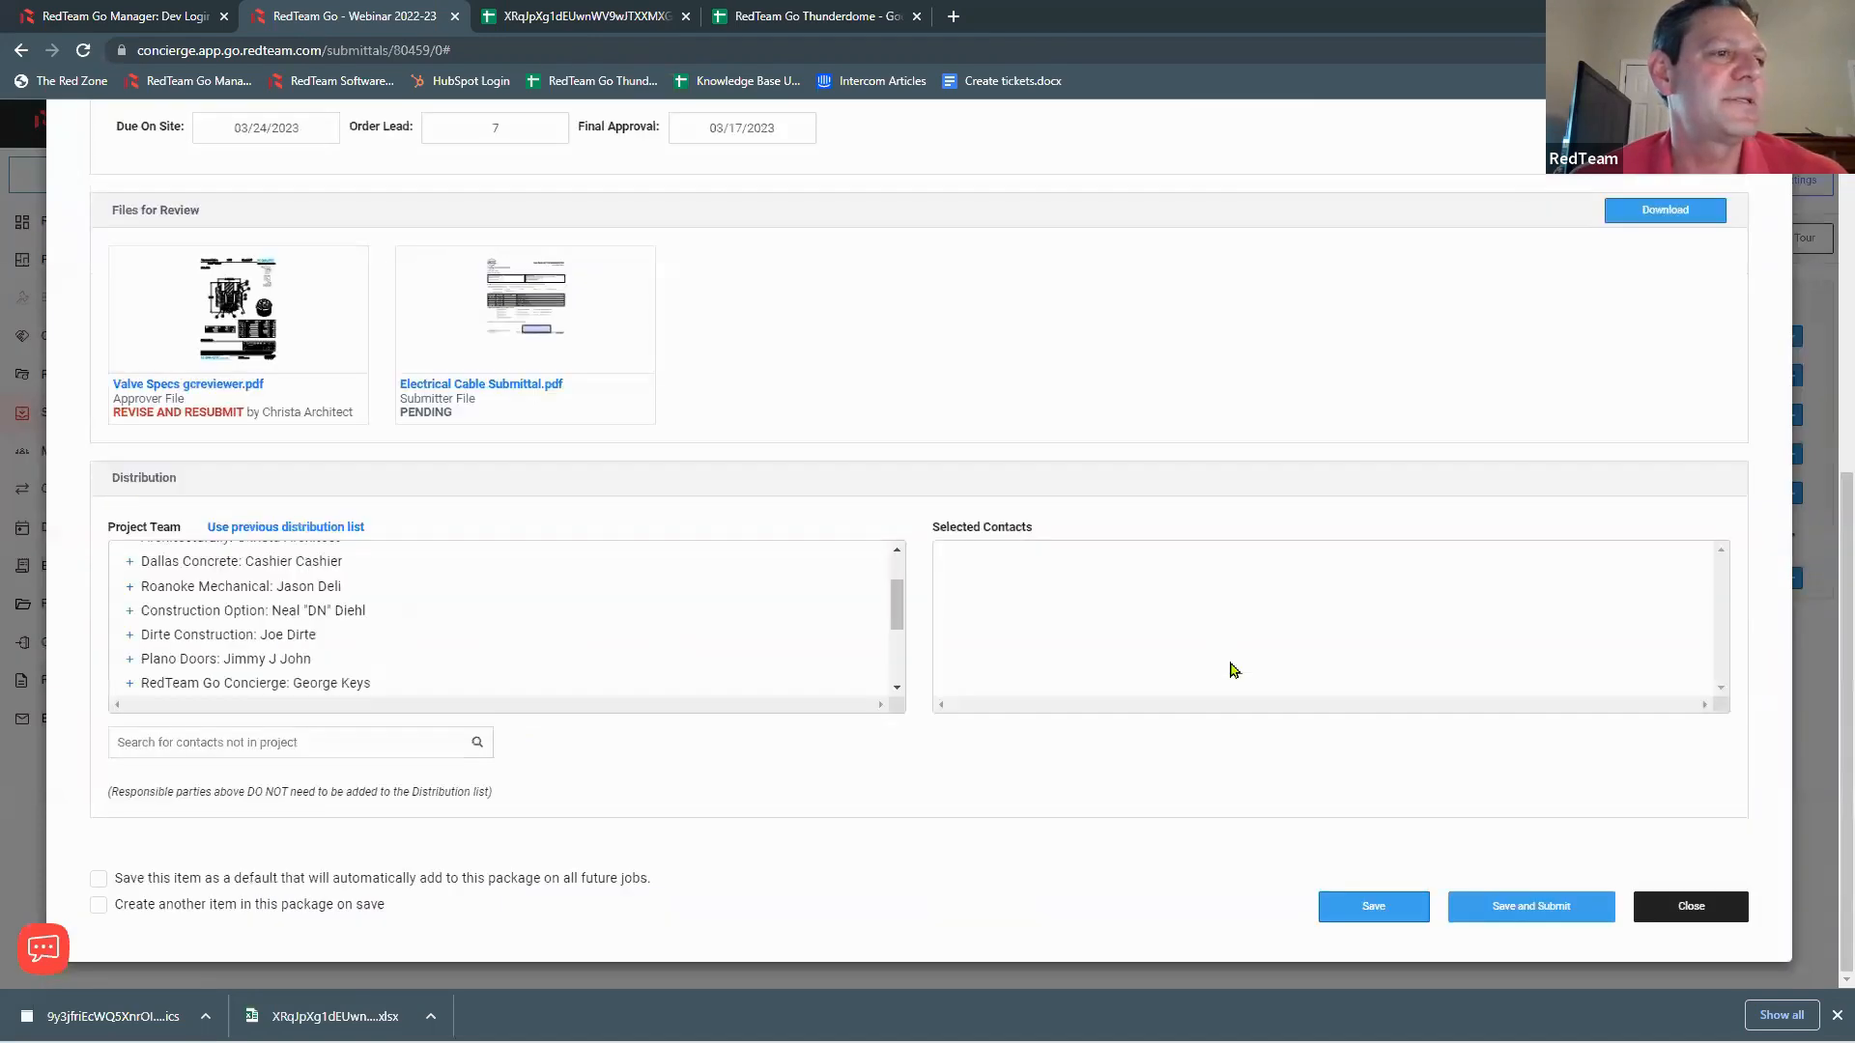
click(1531, 904)
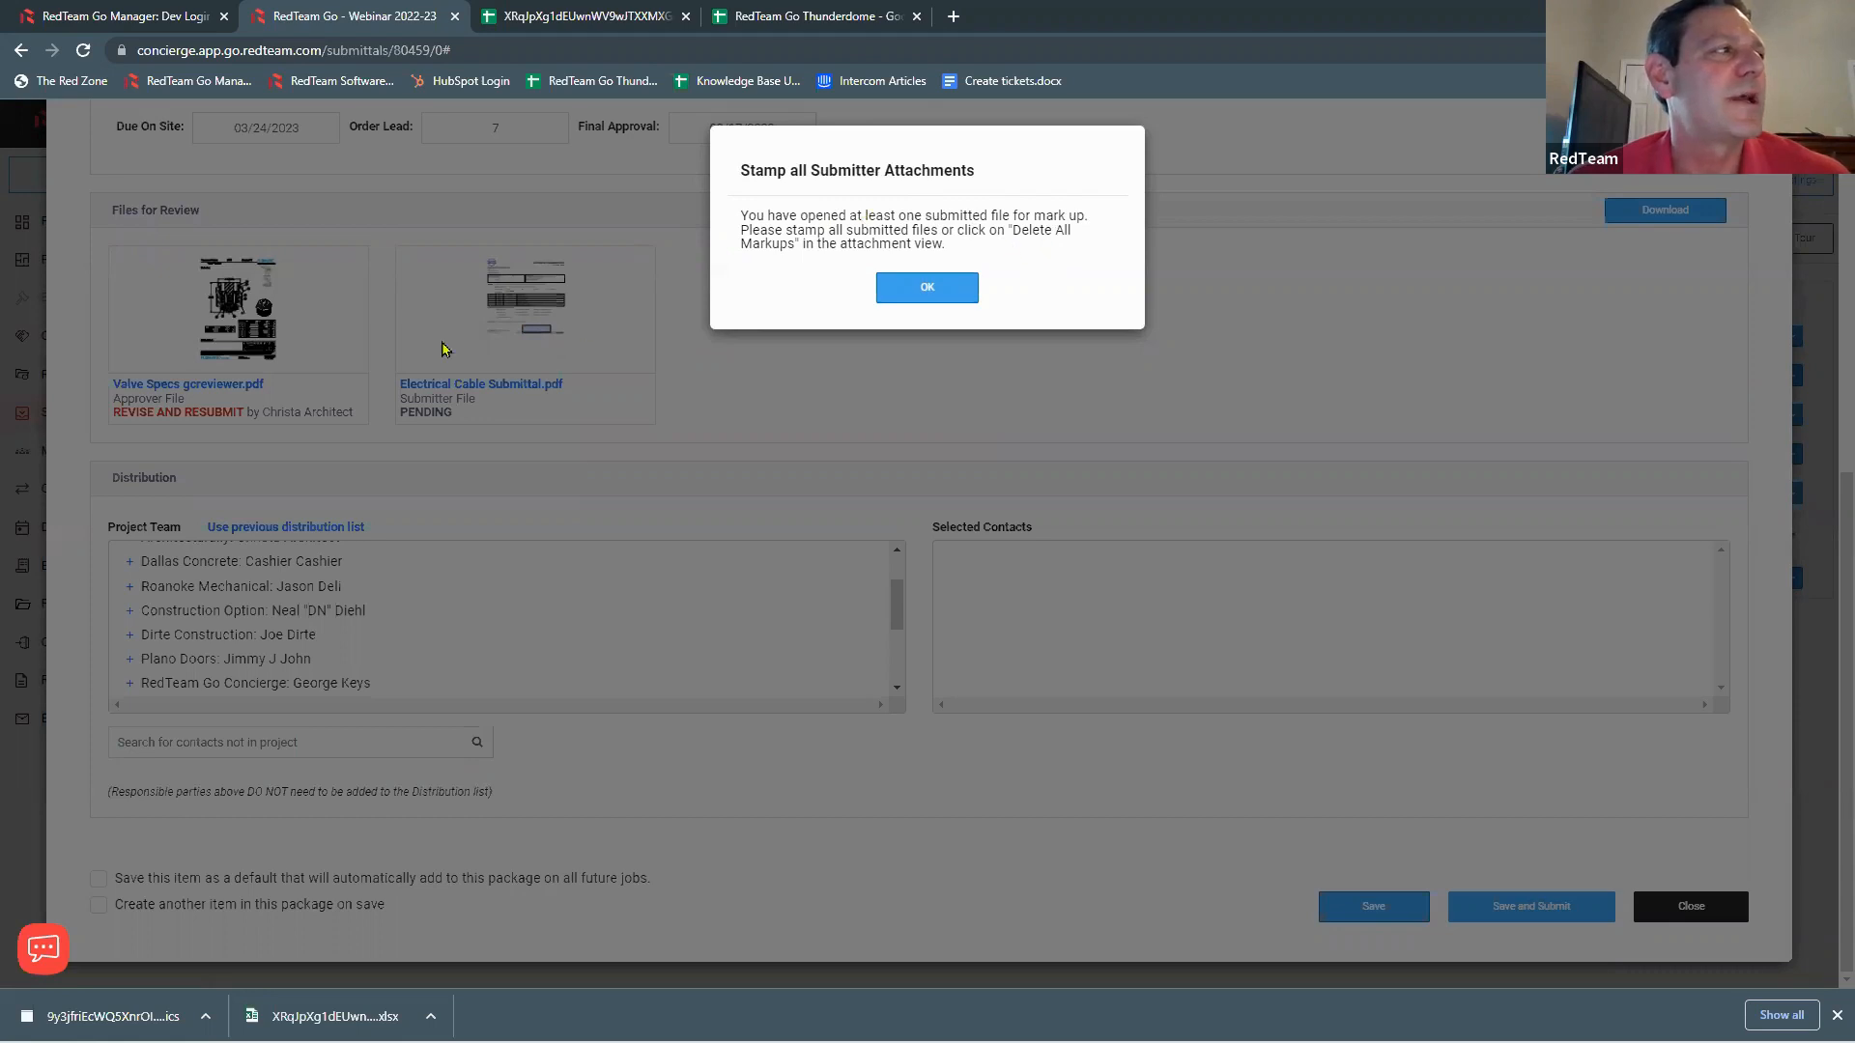
click(952, 297)
Step: Remove Electrical Cable Submittal.pdf from the submitter's attachments and close the attachment list
scroll(434, 367, up, 1)
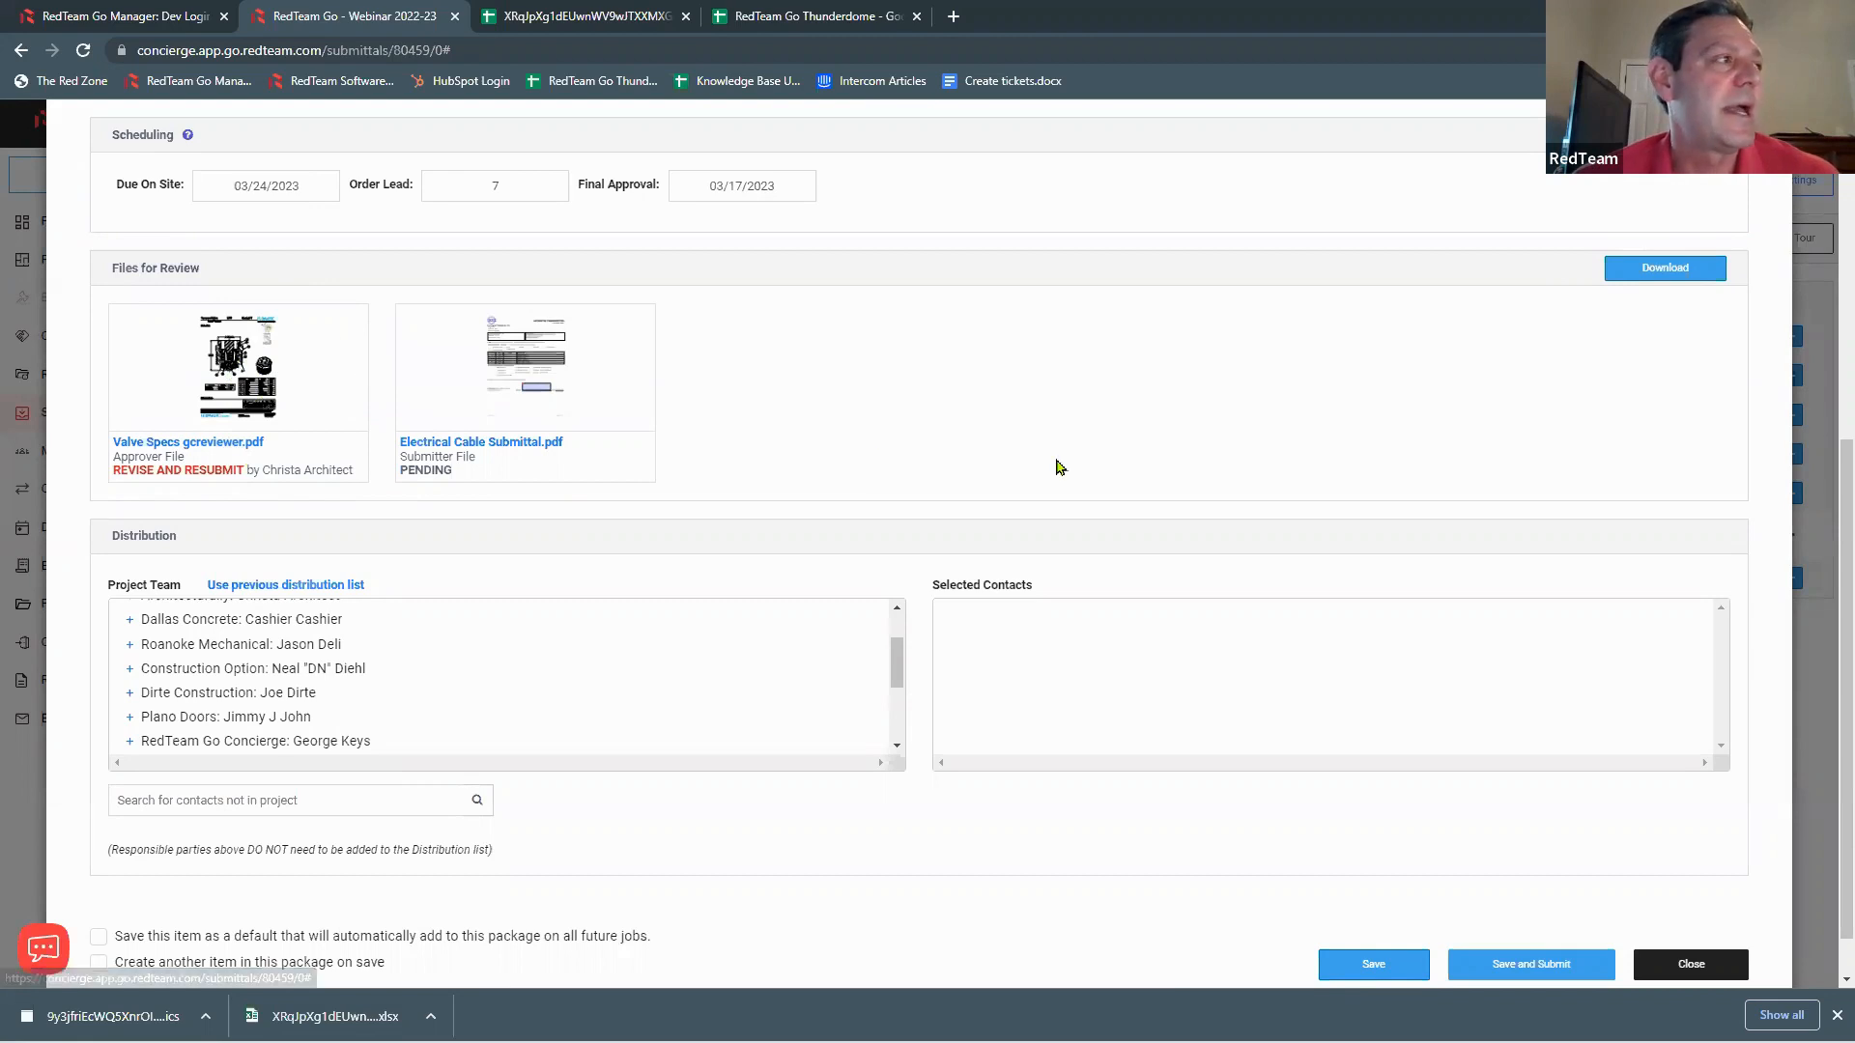
scroll(1063, 464, up, 5)
click(1424, 364)
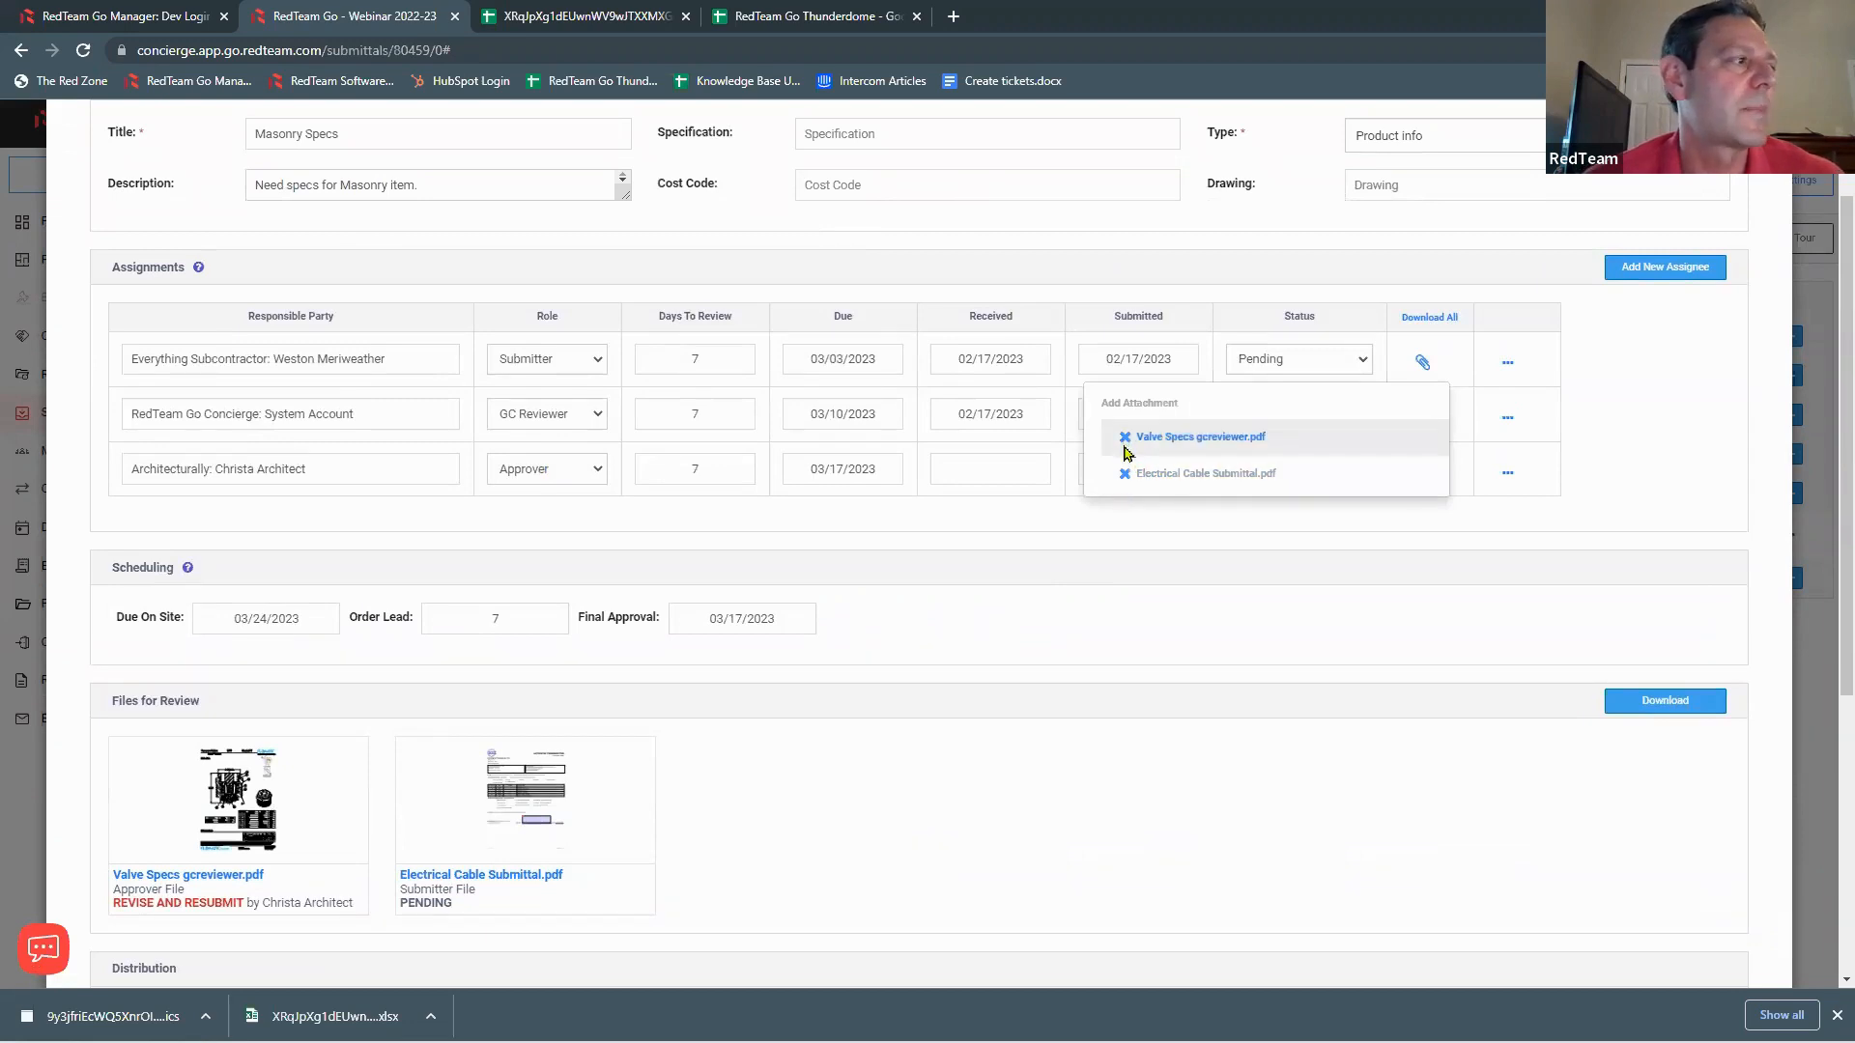
click(1124, 473)
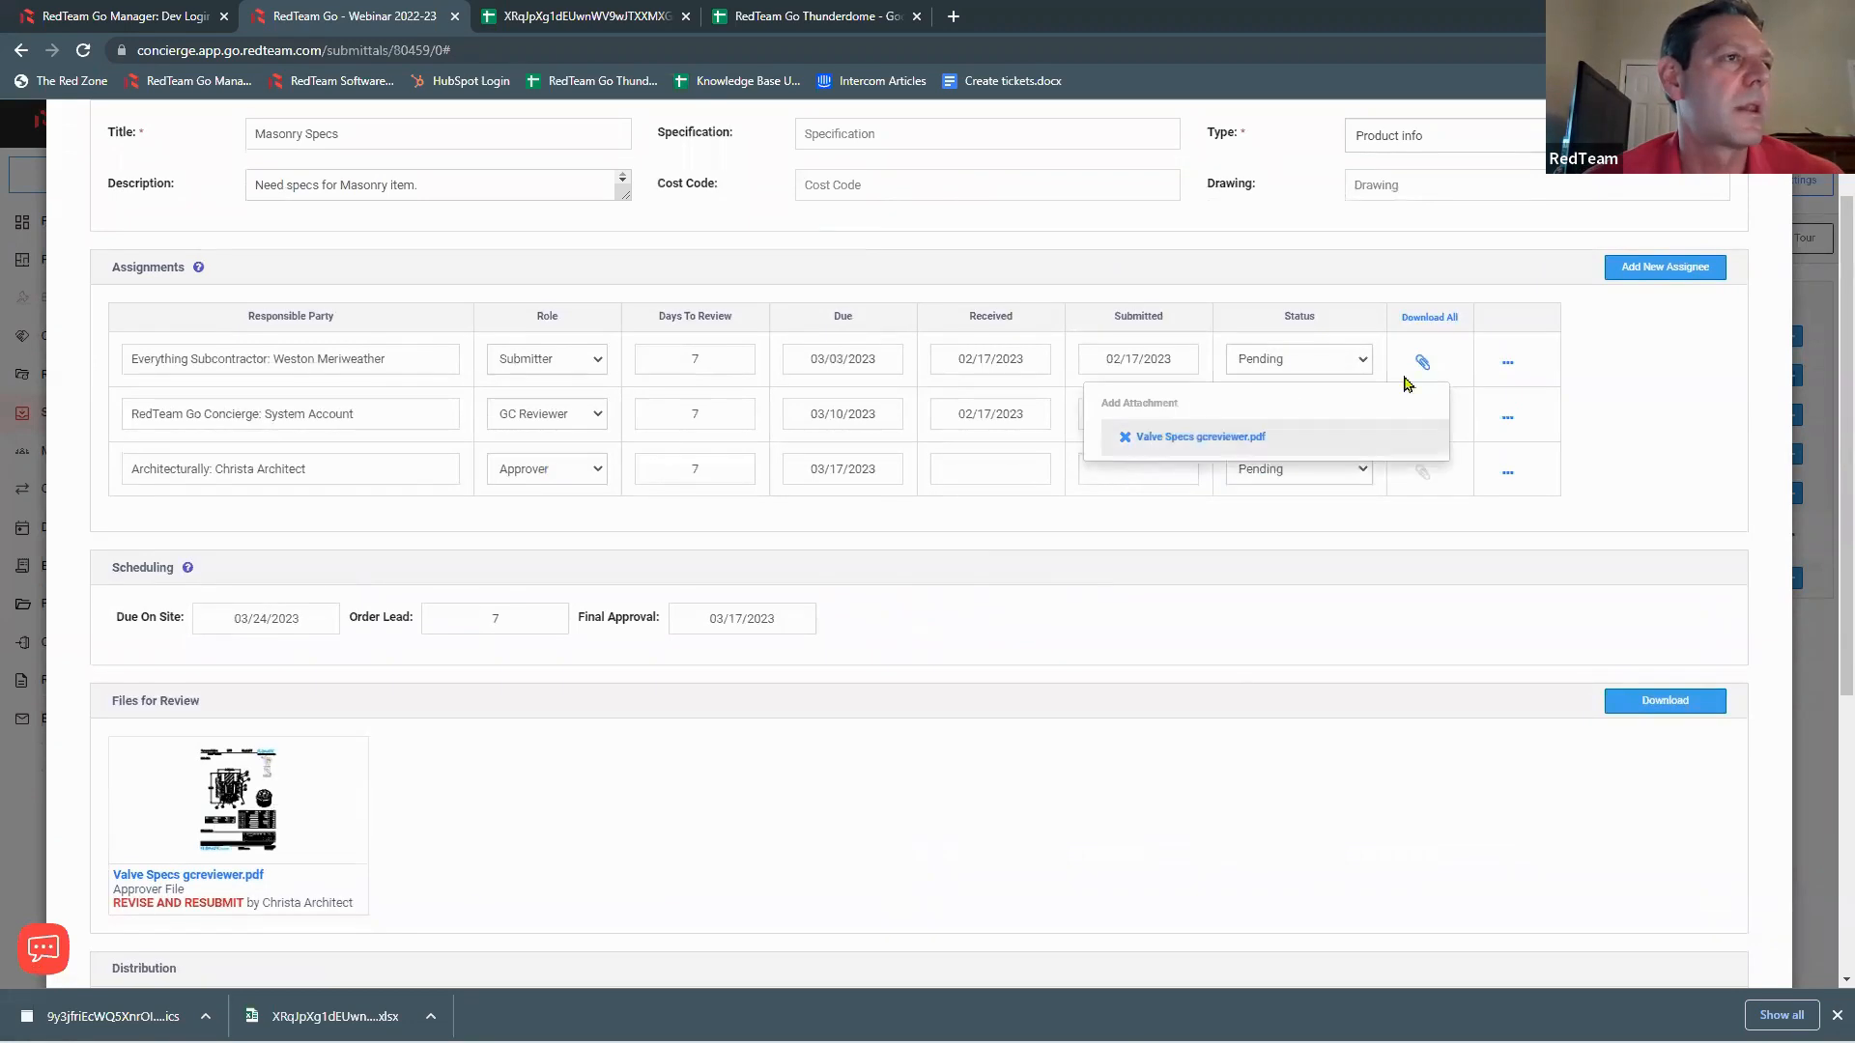
click(1230, 702)
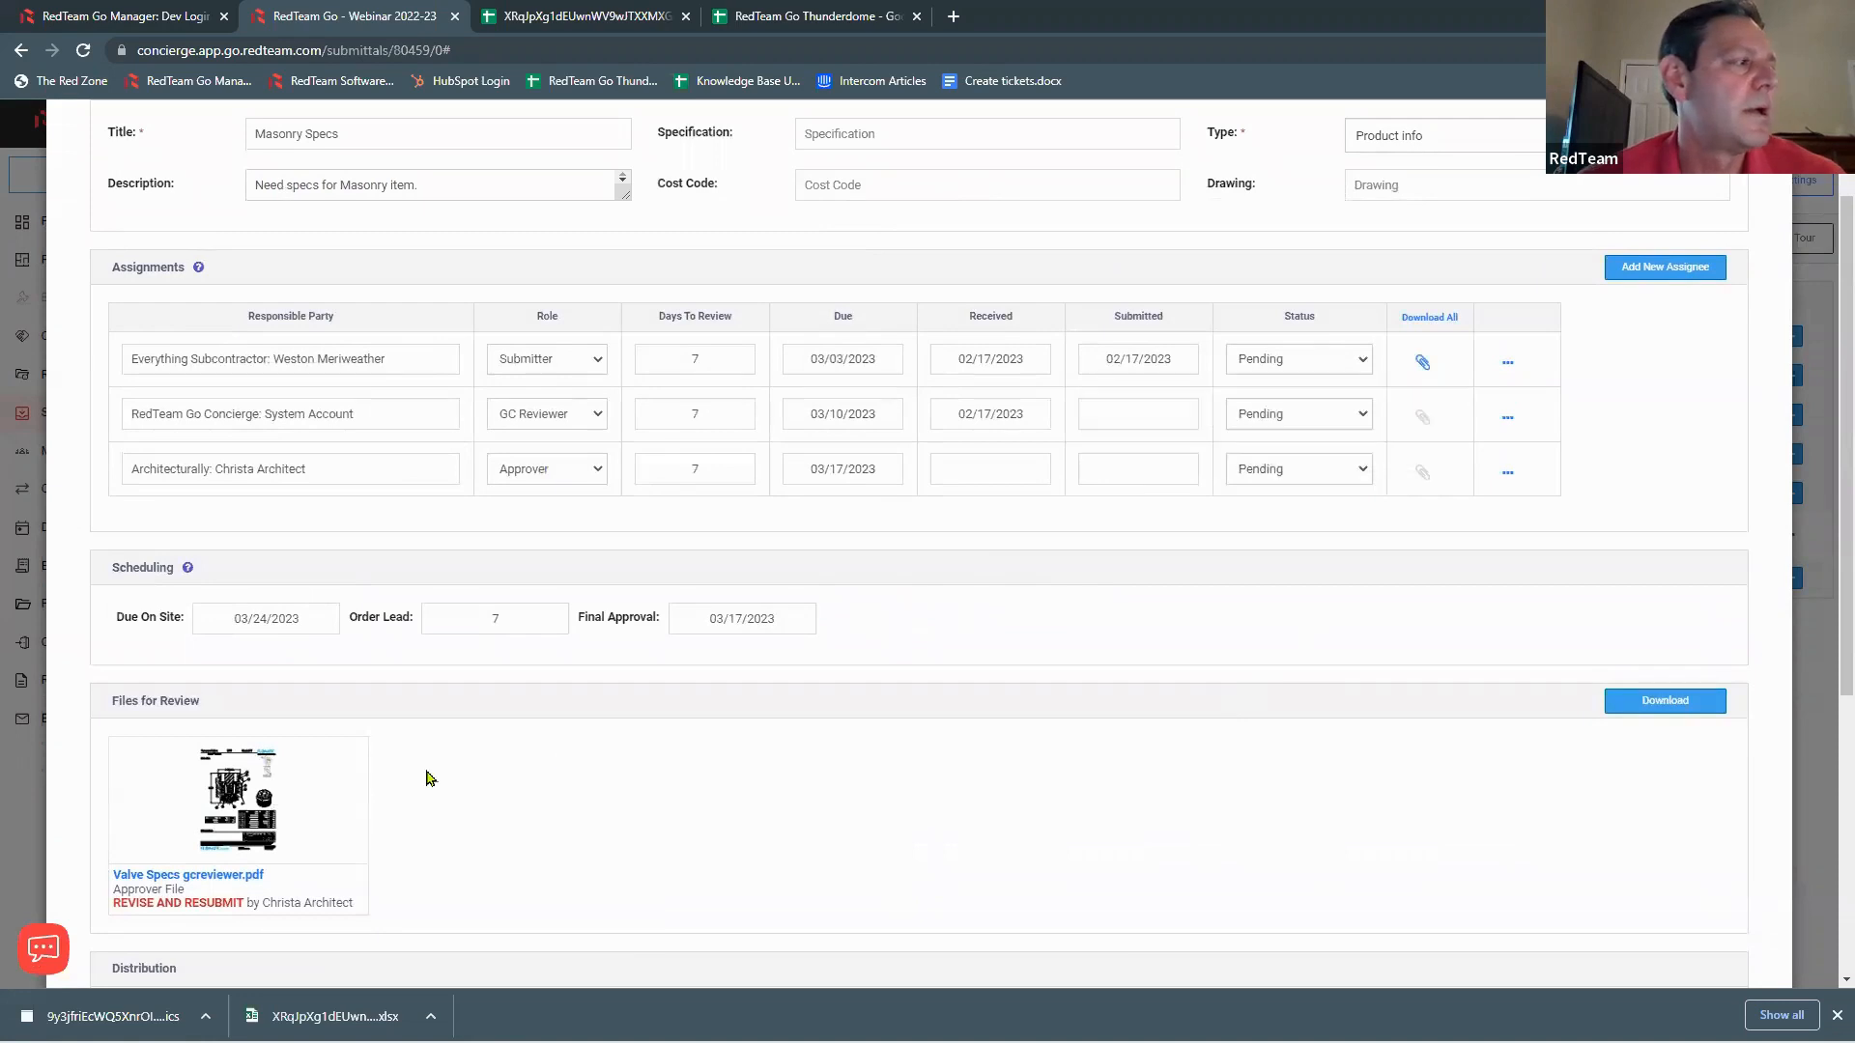
Step: Choose to replace the rejected Valve Specs gcreviewer.pdf under the 01-A Masonry Specs item's Files for Review
scroll(432, 778, down, 5)
click(211, 415)
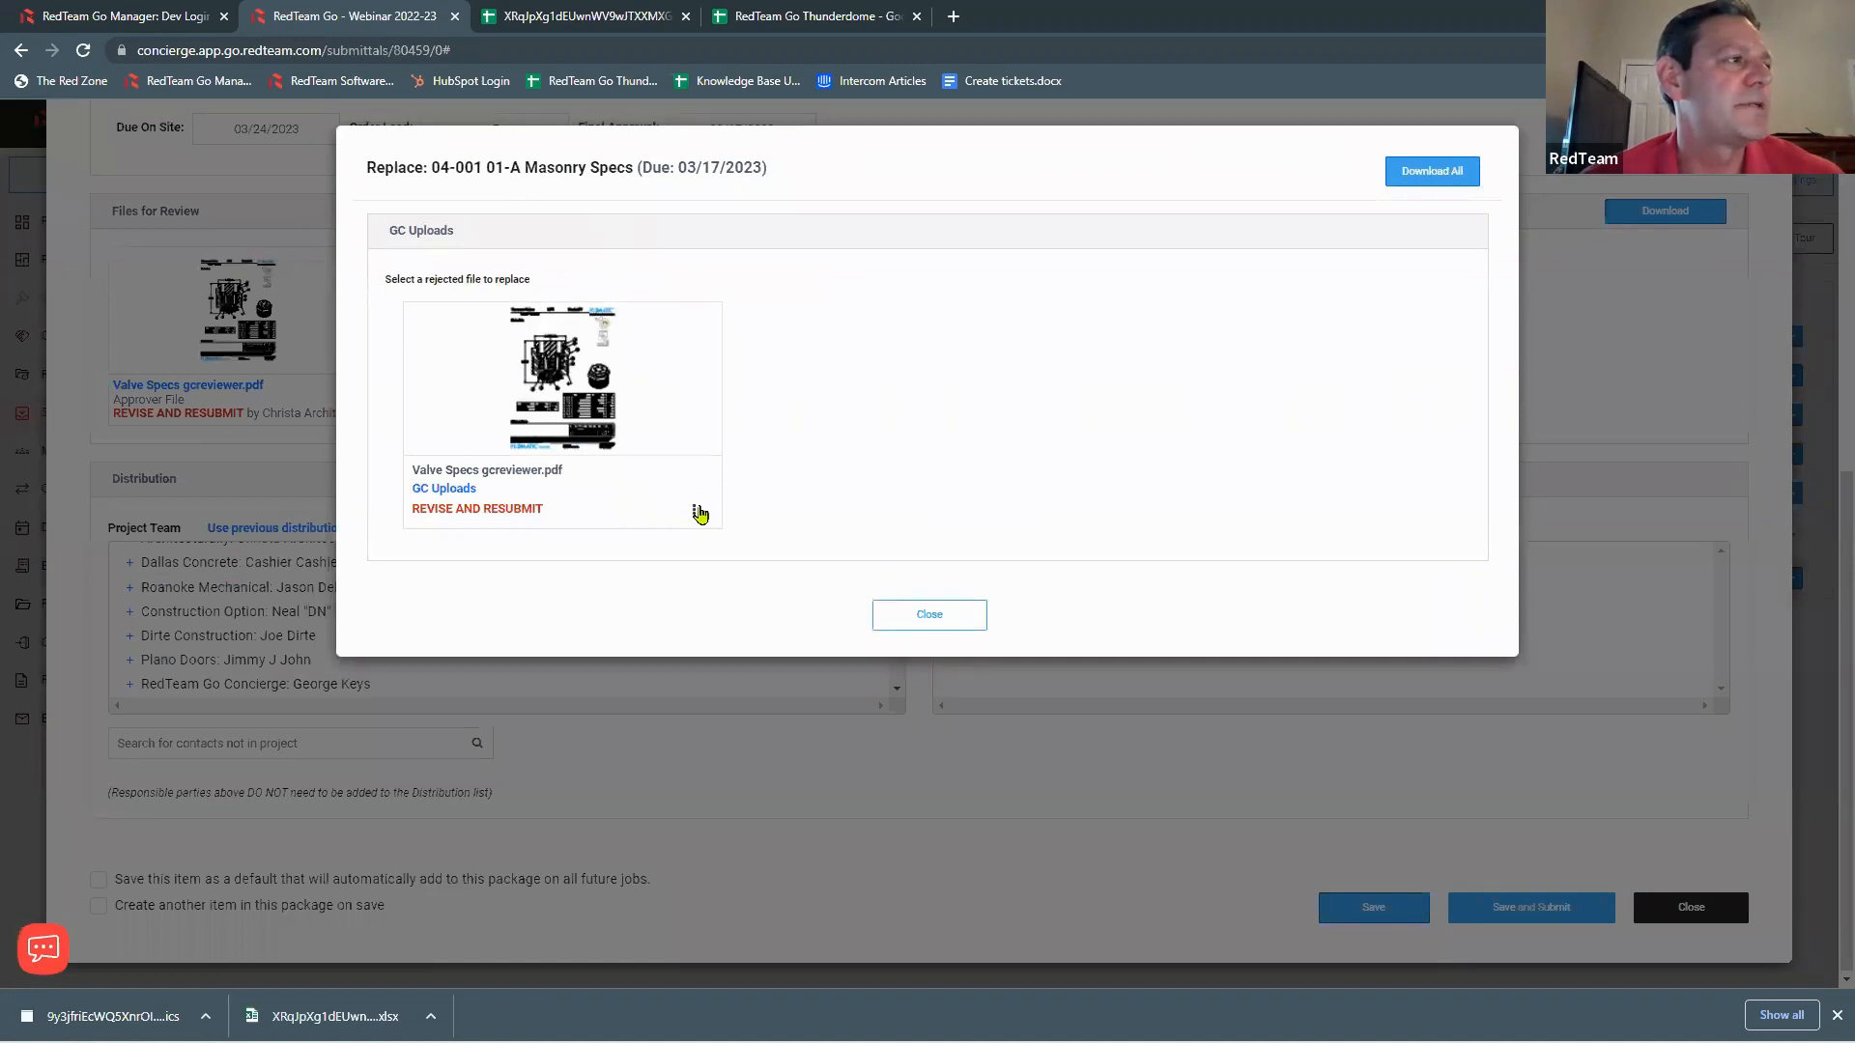
click(698, 513)
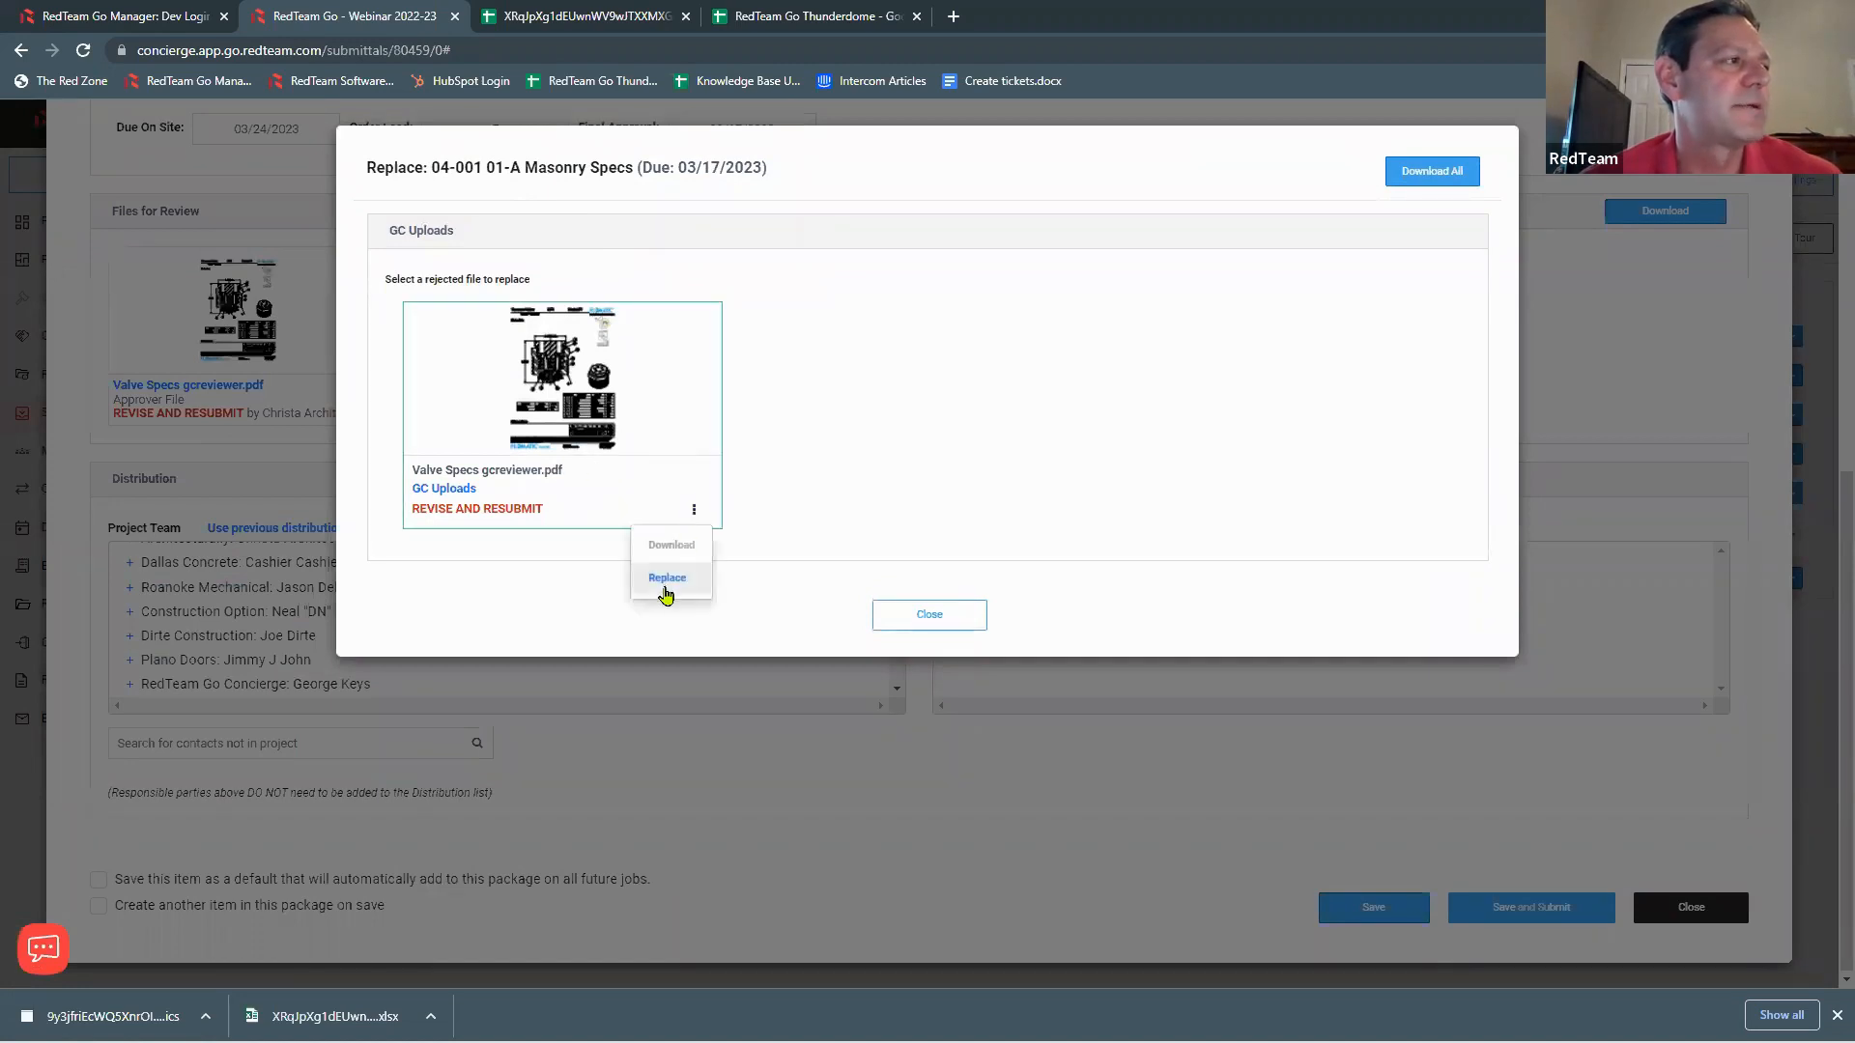
click(672, 583)
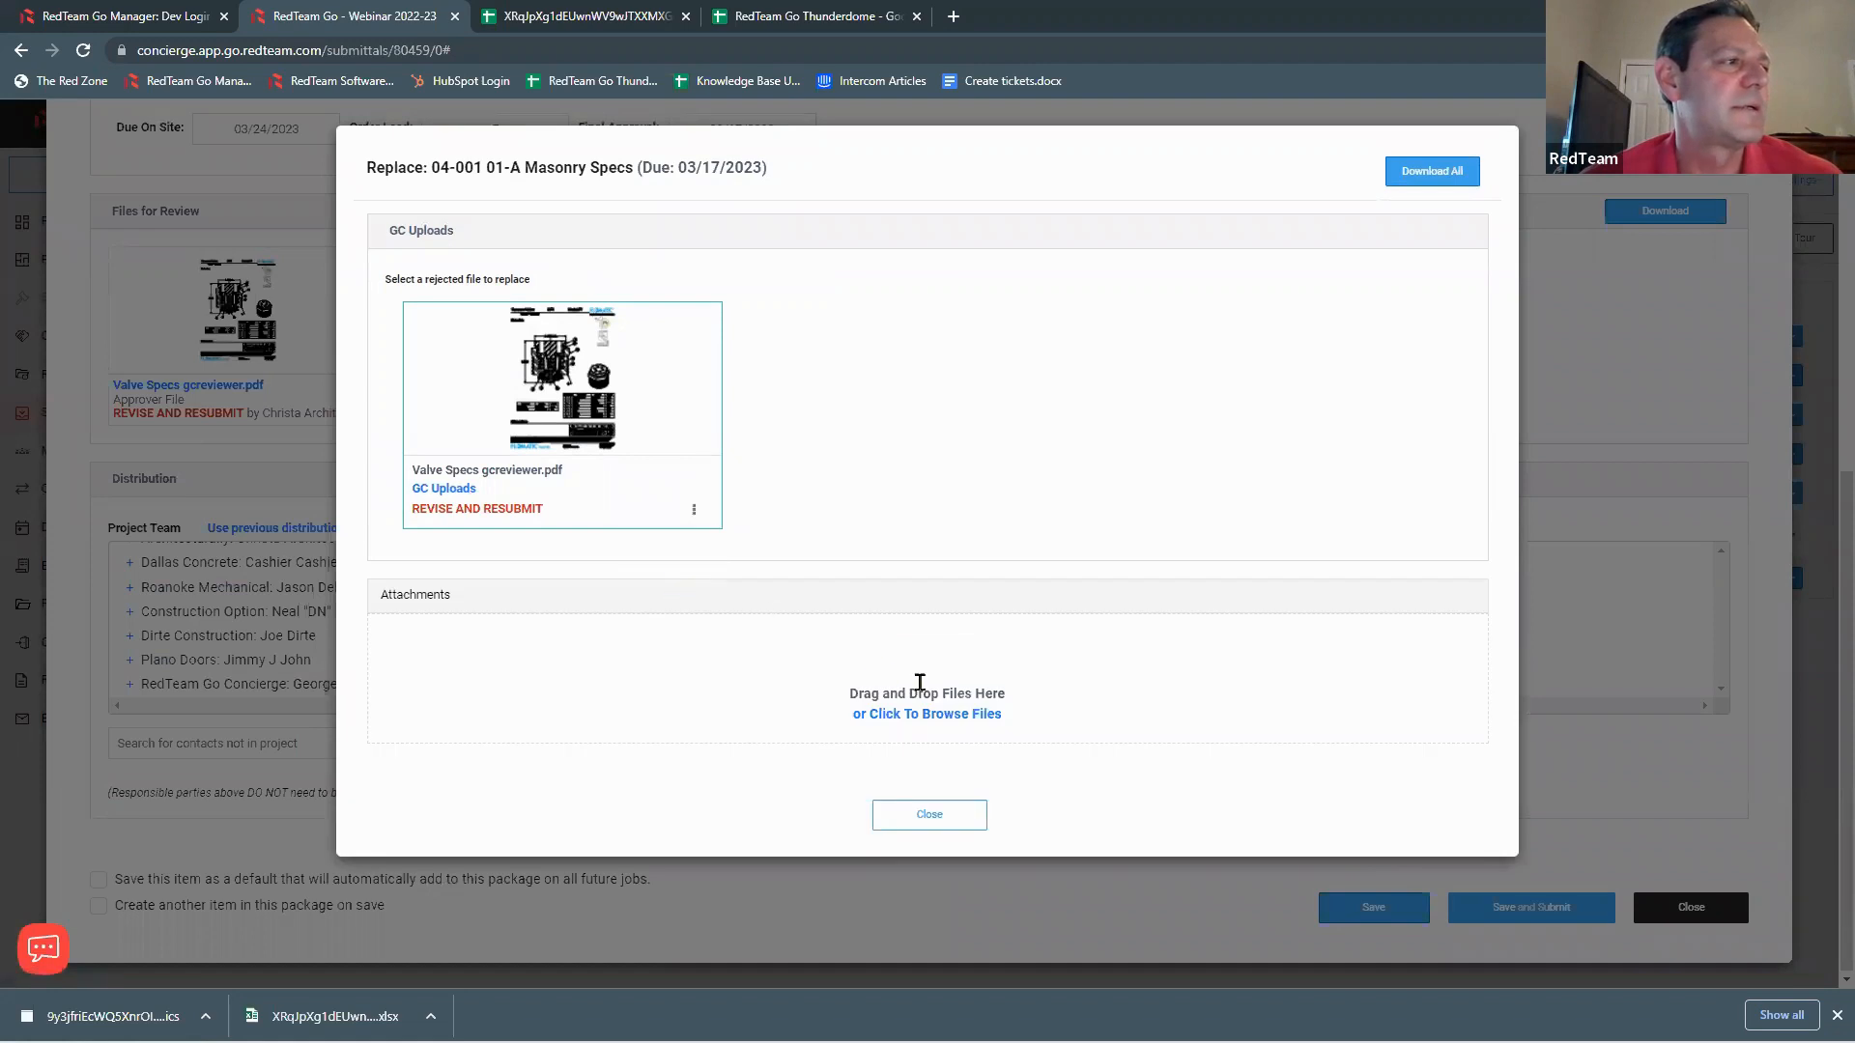
Step: Upload Electrical Cable Submittal from the RTG Training Files folder as the replacement file and close the replacement dialog
click(927, 692)
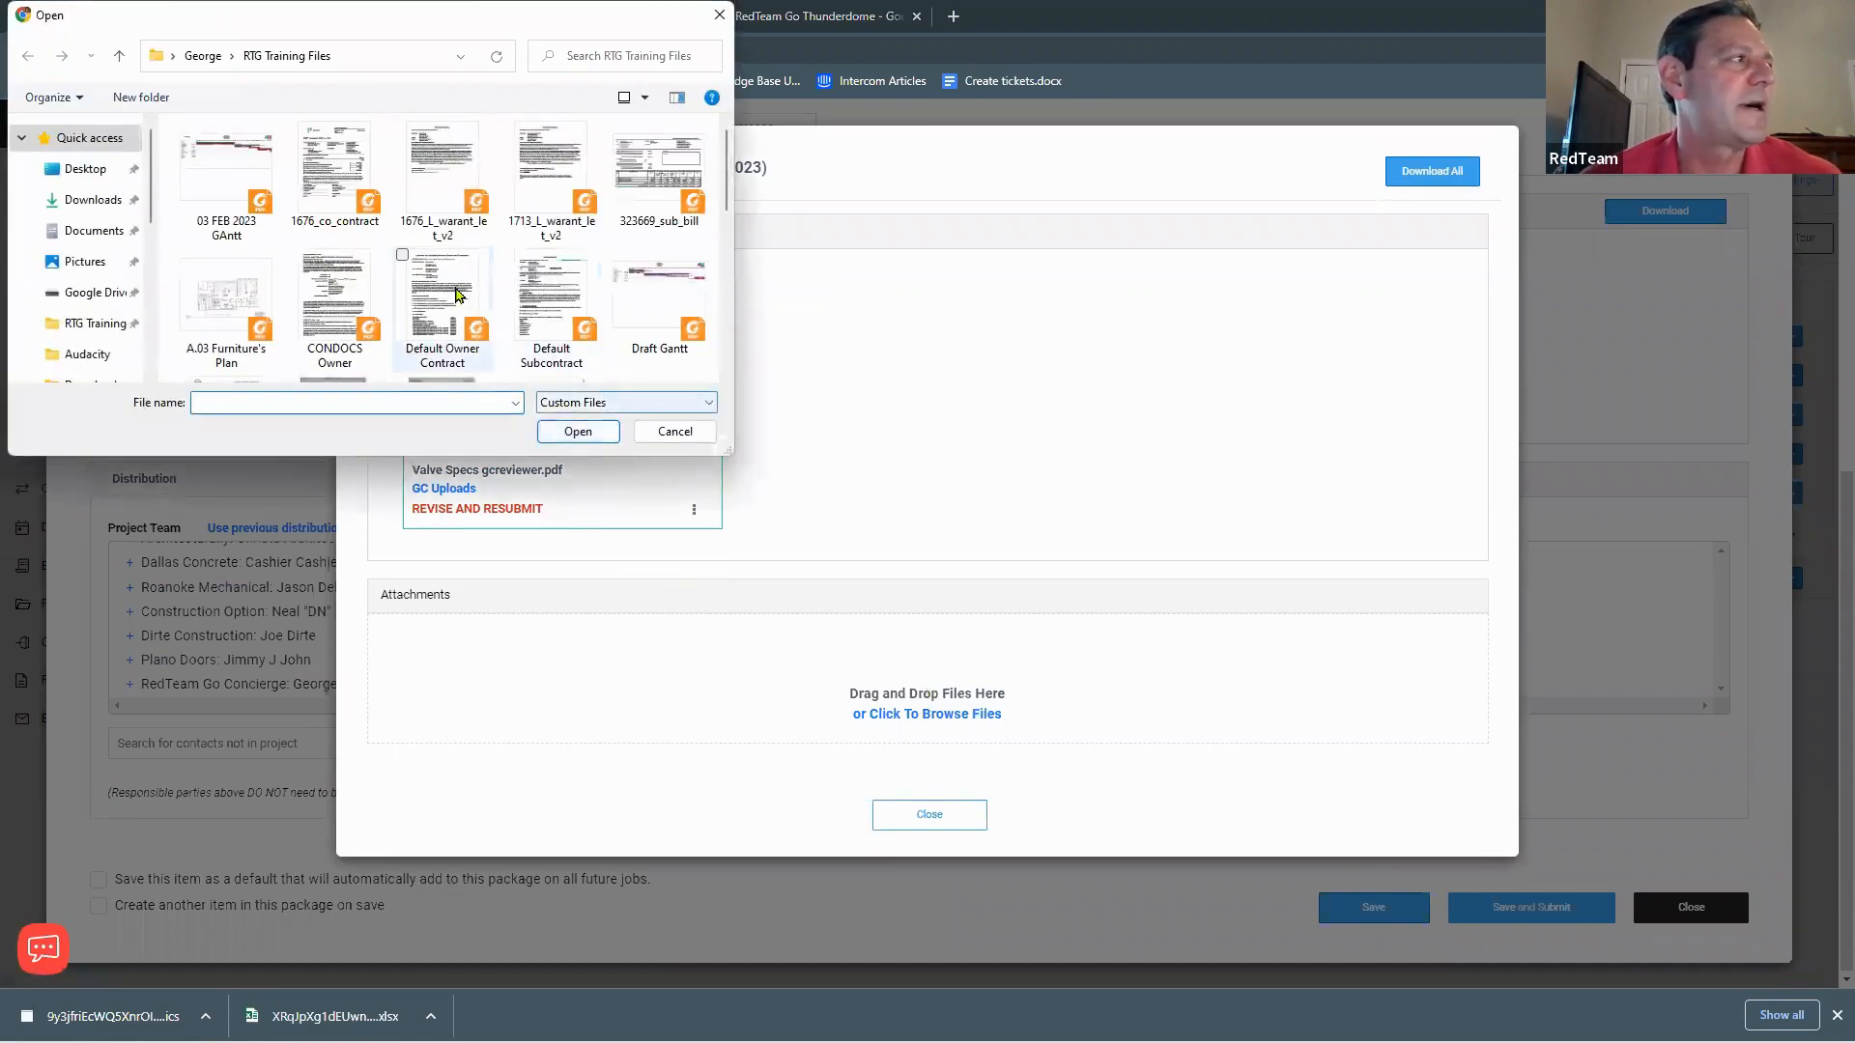
scroll(458, 294, down, 1)
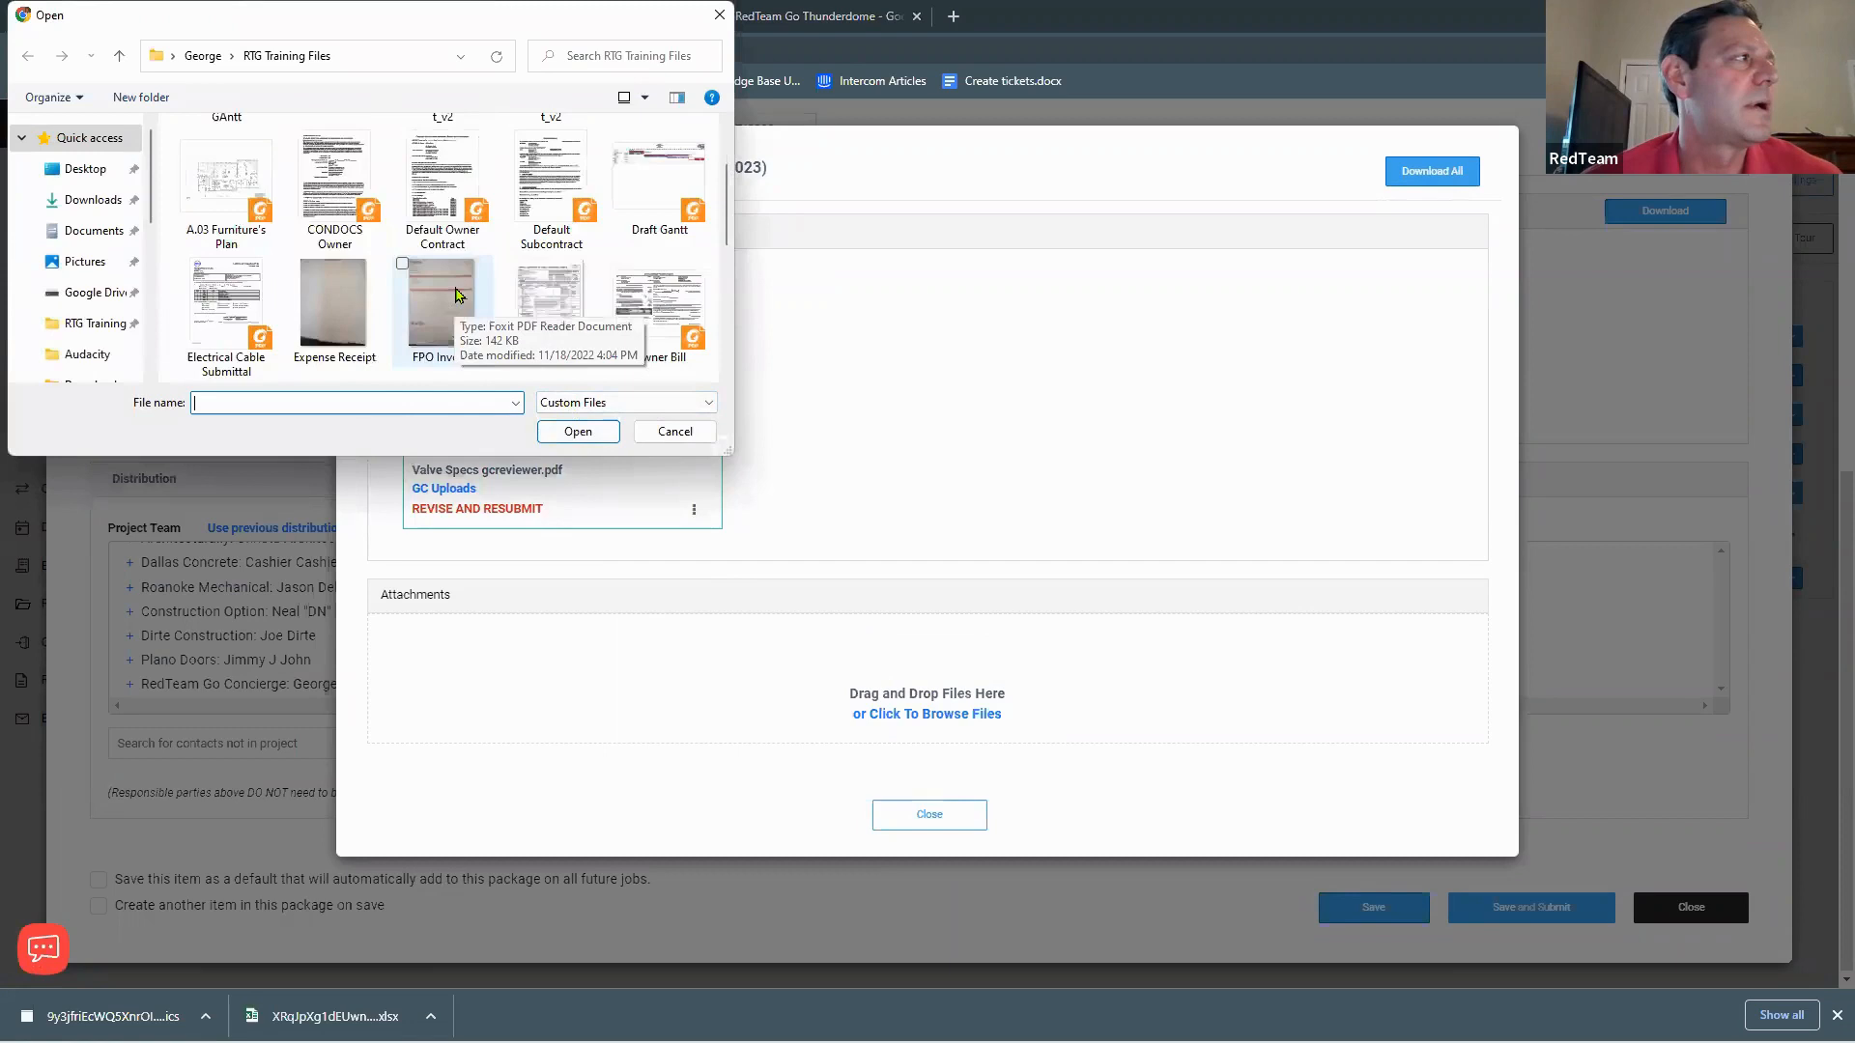
scroll(458, 294, down, 1)
scroll(458, 293, down, 1)
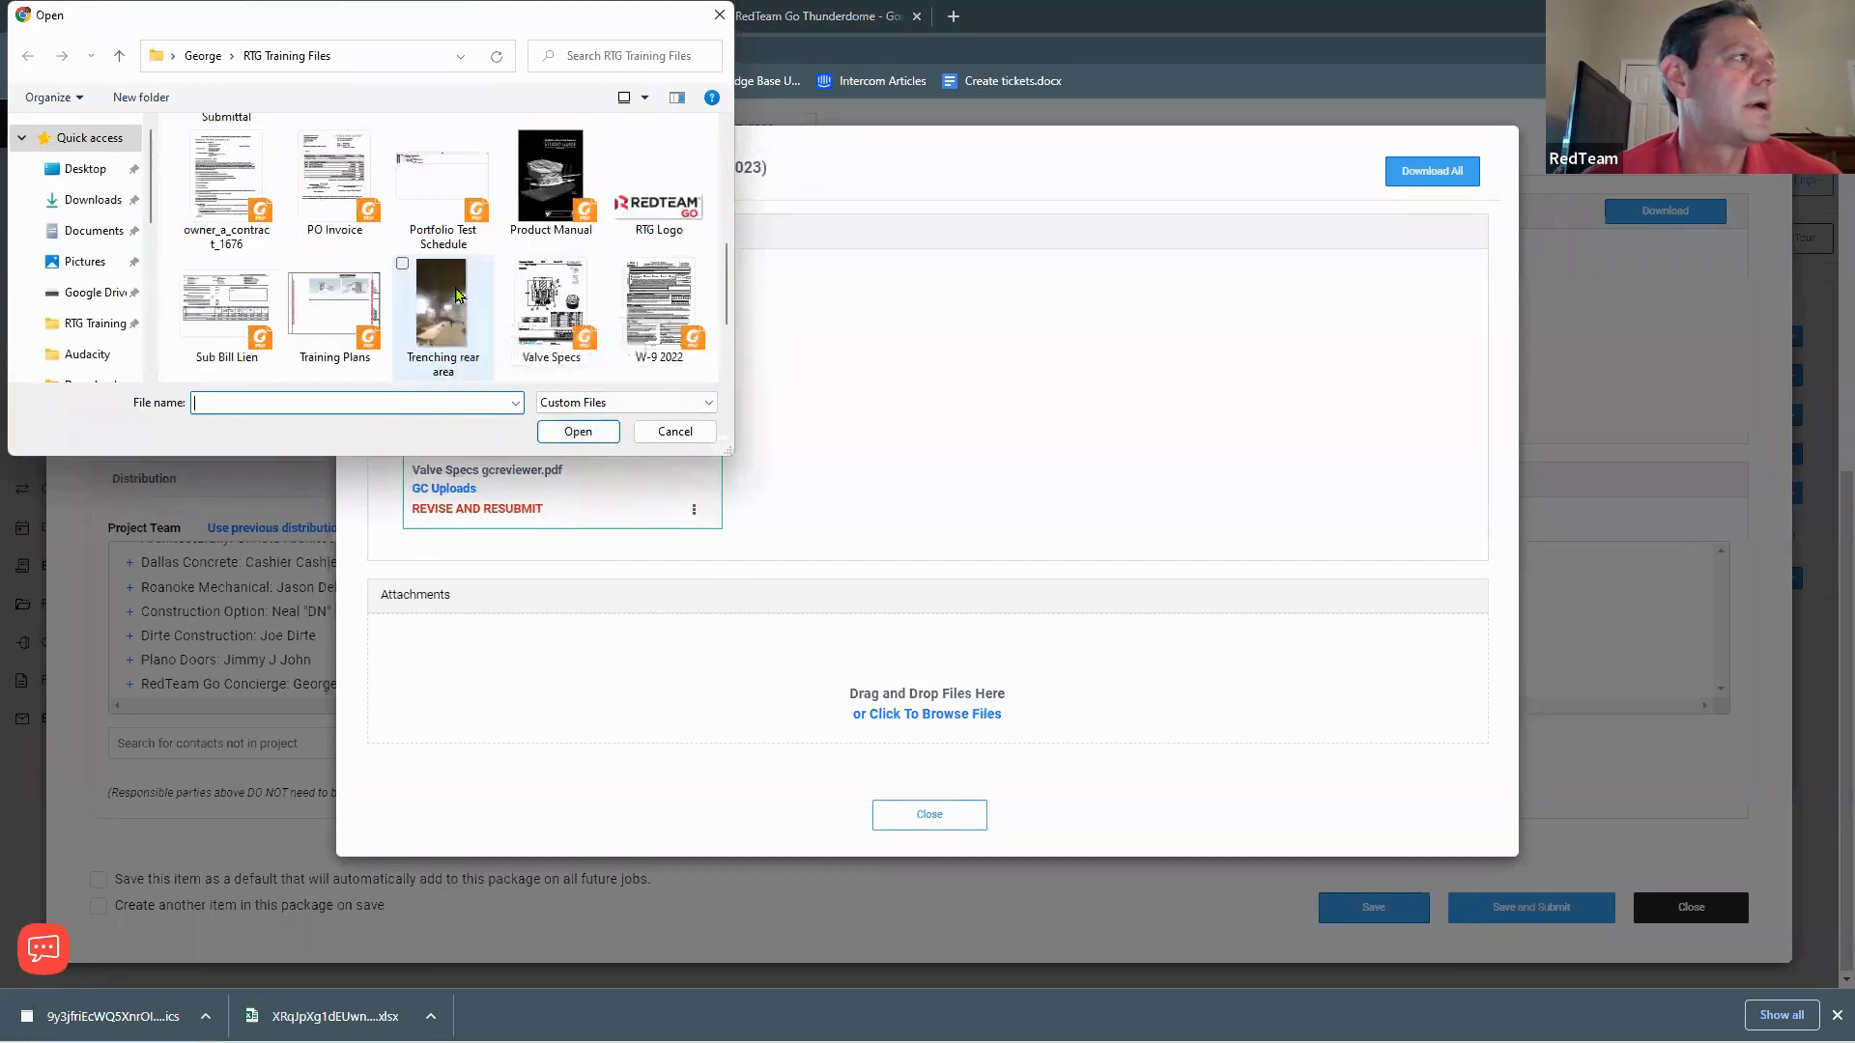
scroll(458, 293, down, 1)
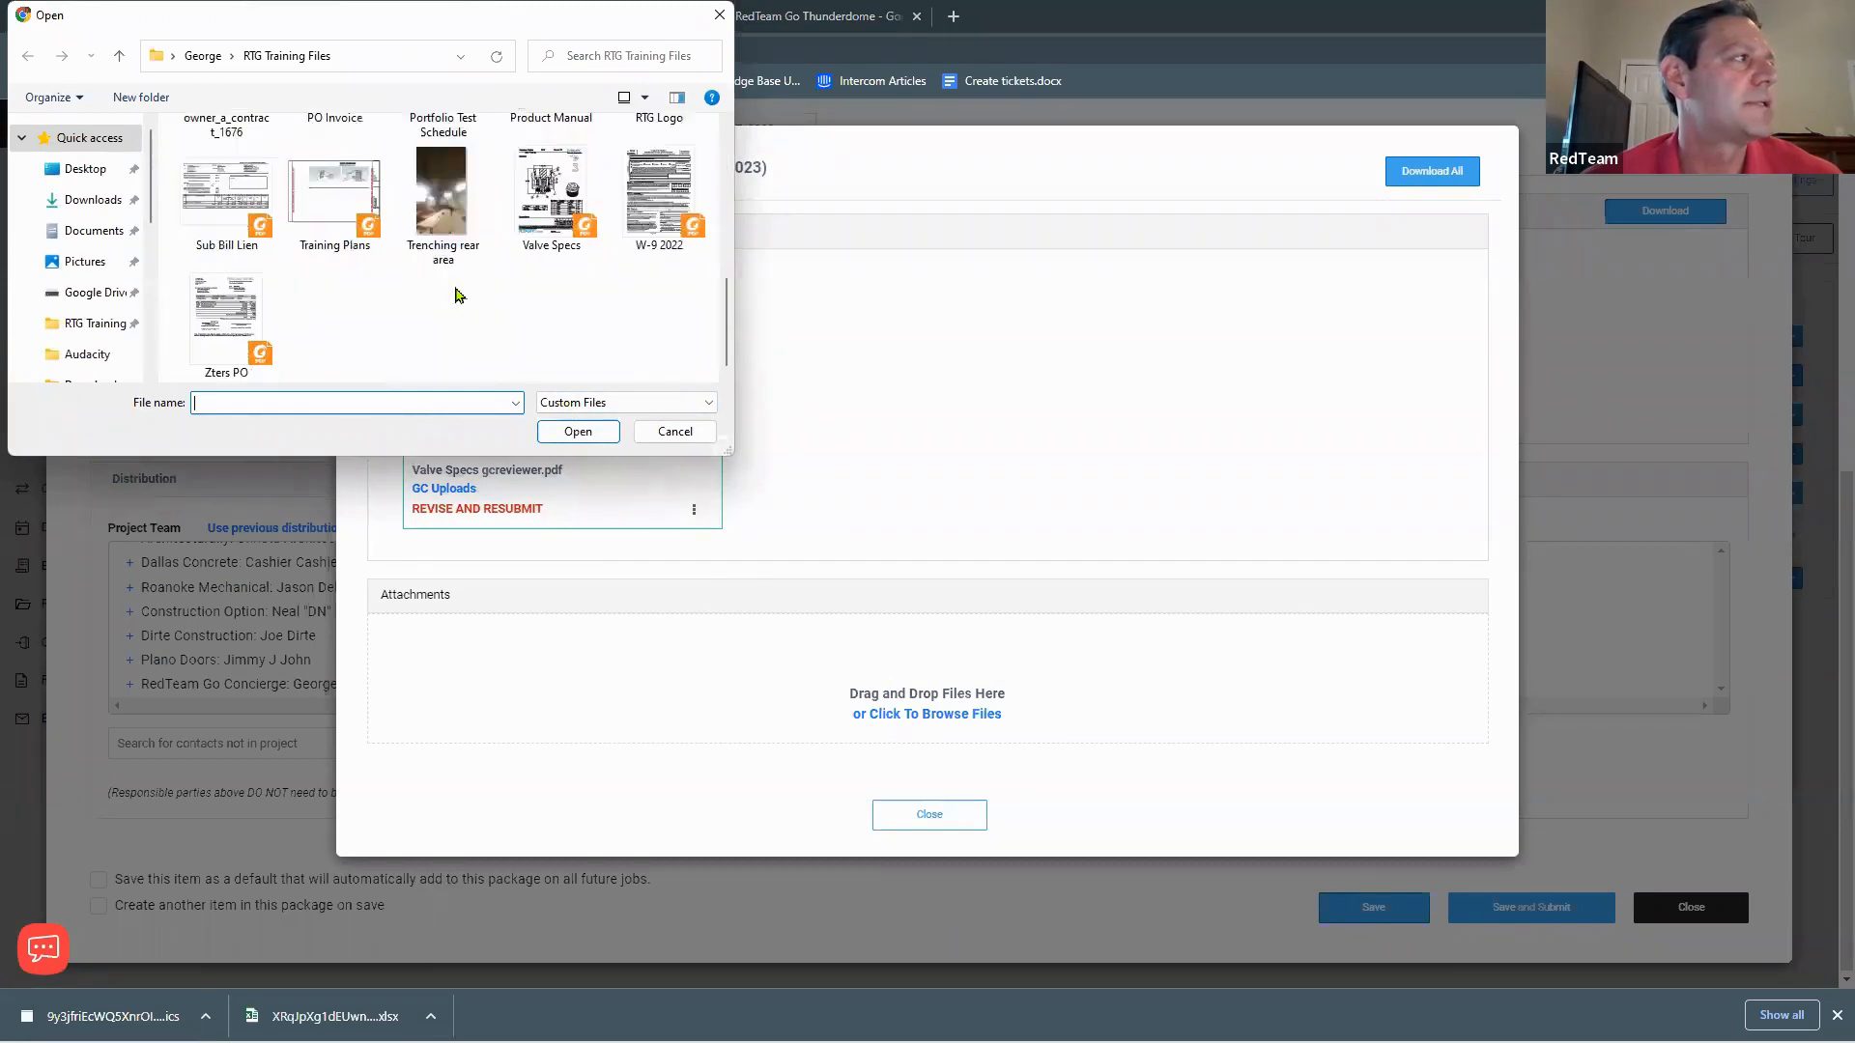
scroll(457, 295, up, 5)
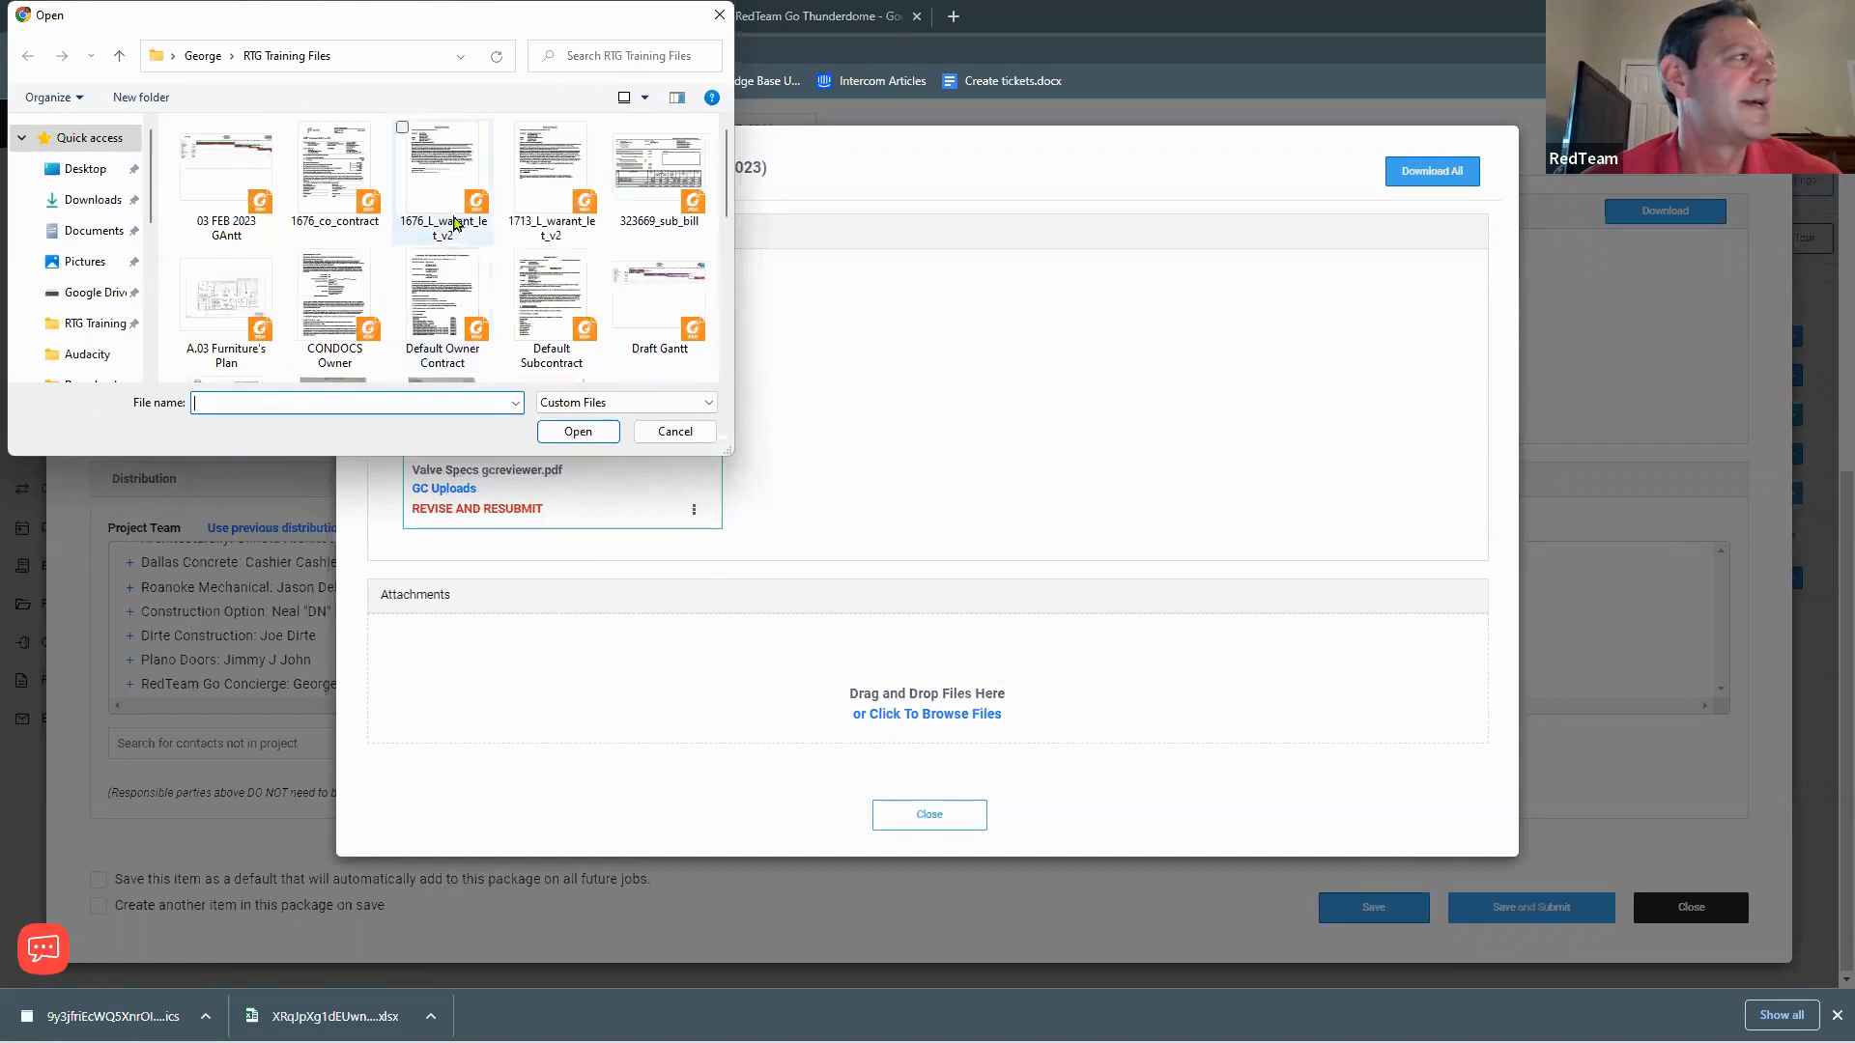
scroll(454, 223, down, 2)
click(230, 191)
double_click(230, 191)
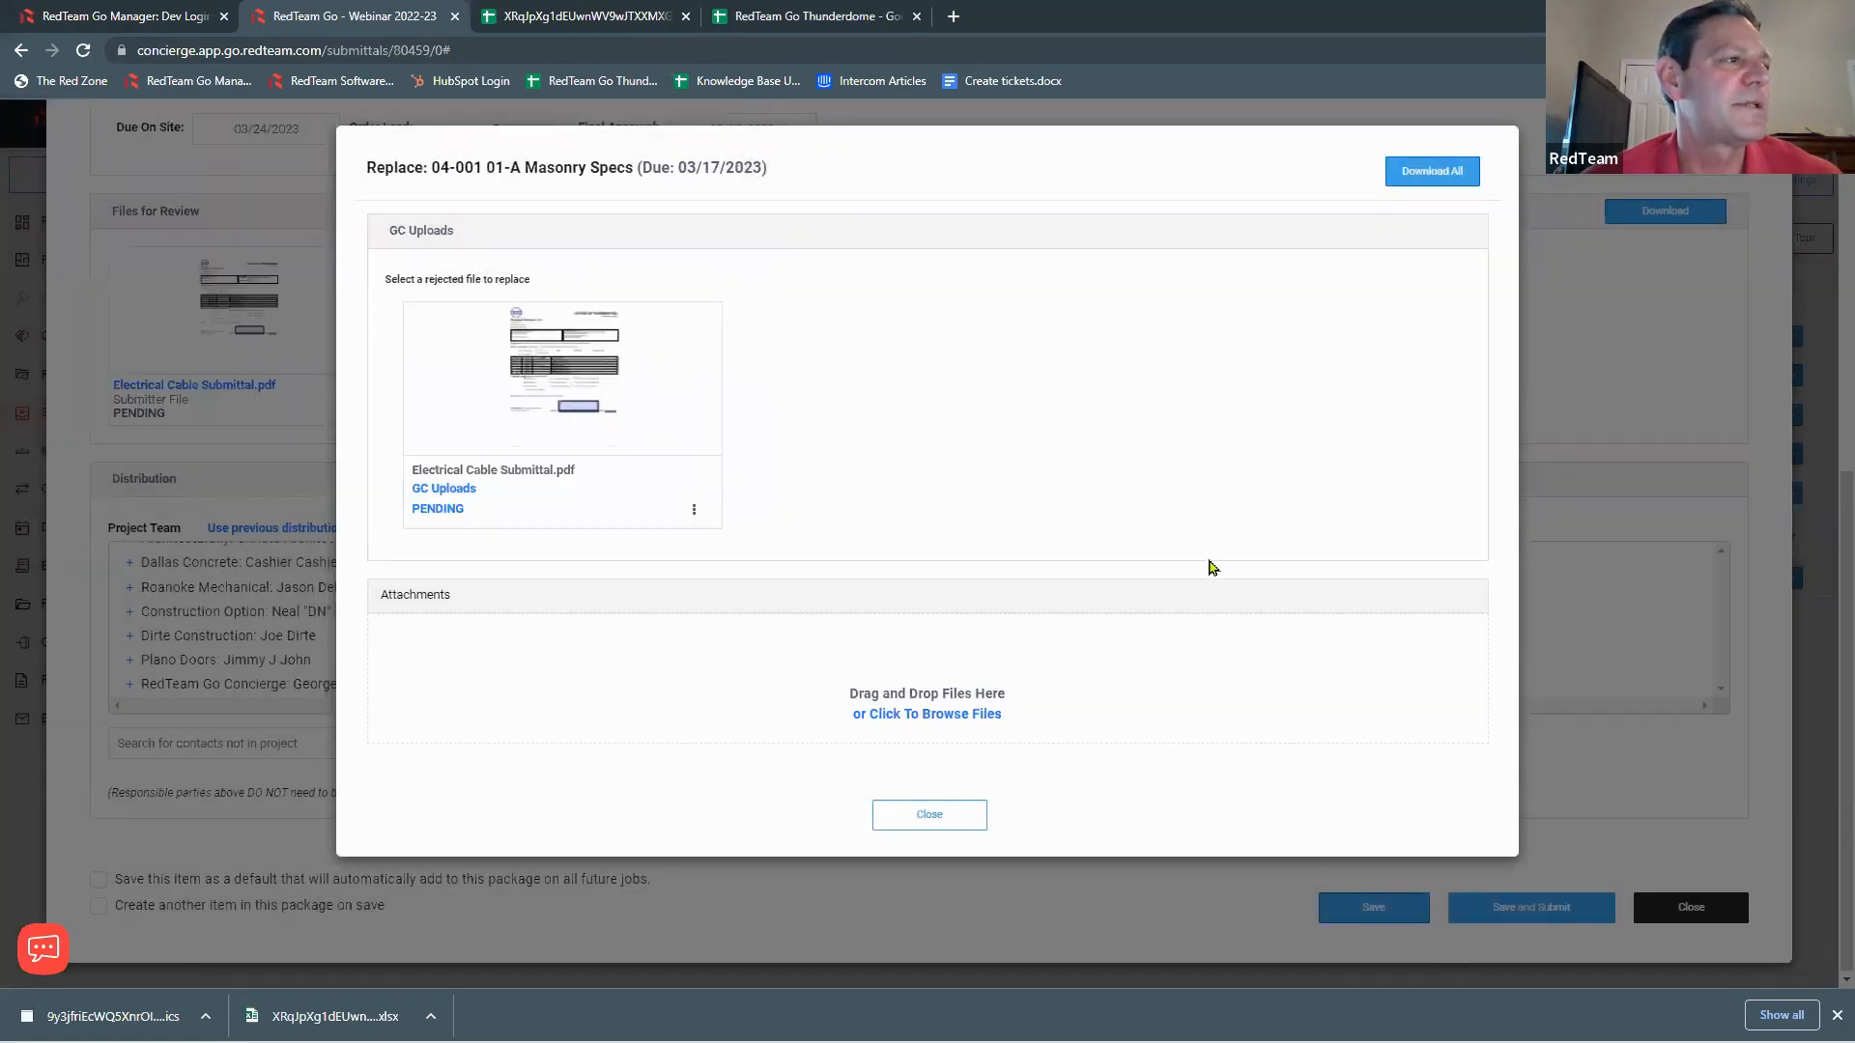
click(918, 822)
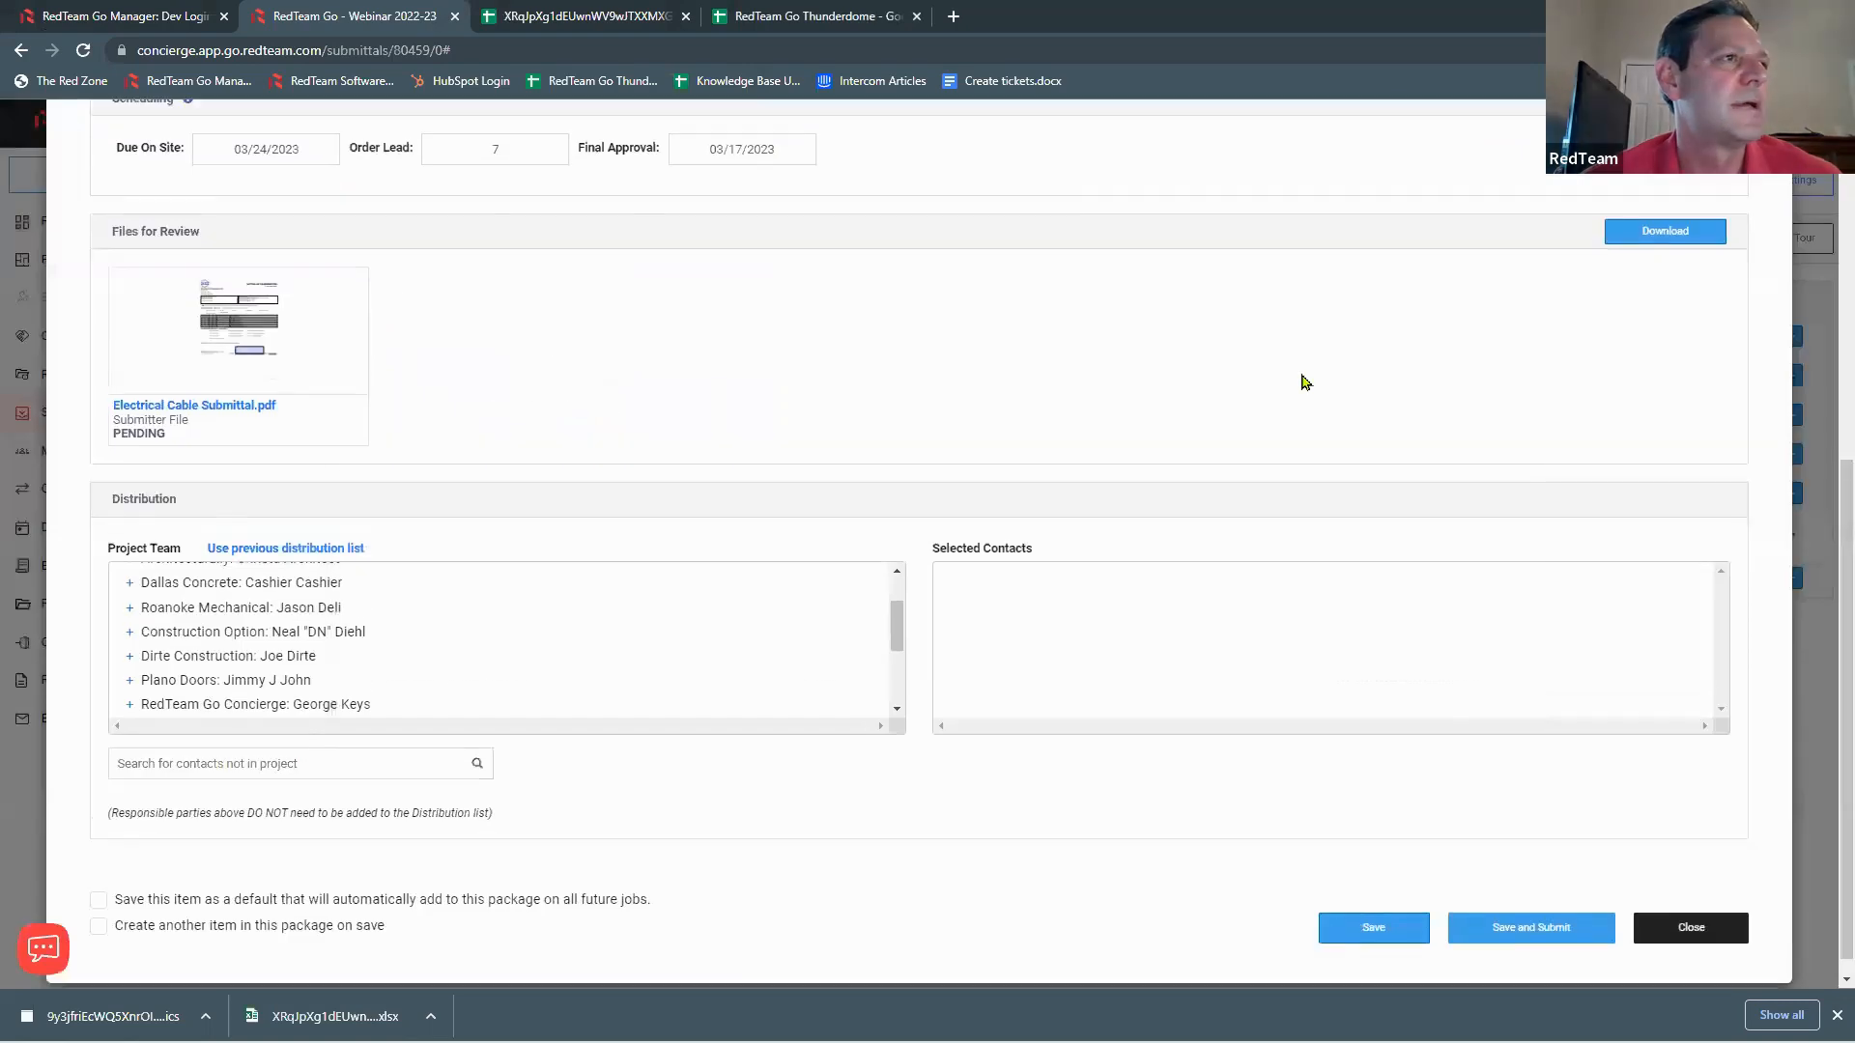
Step: Review the 01-A Masonry Specs assignments and replacement file, and save and submit the item
scroll(1044, 414, up, 6)
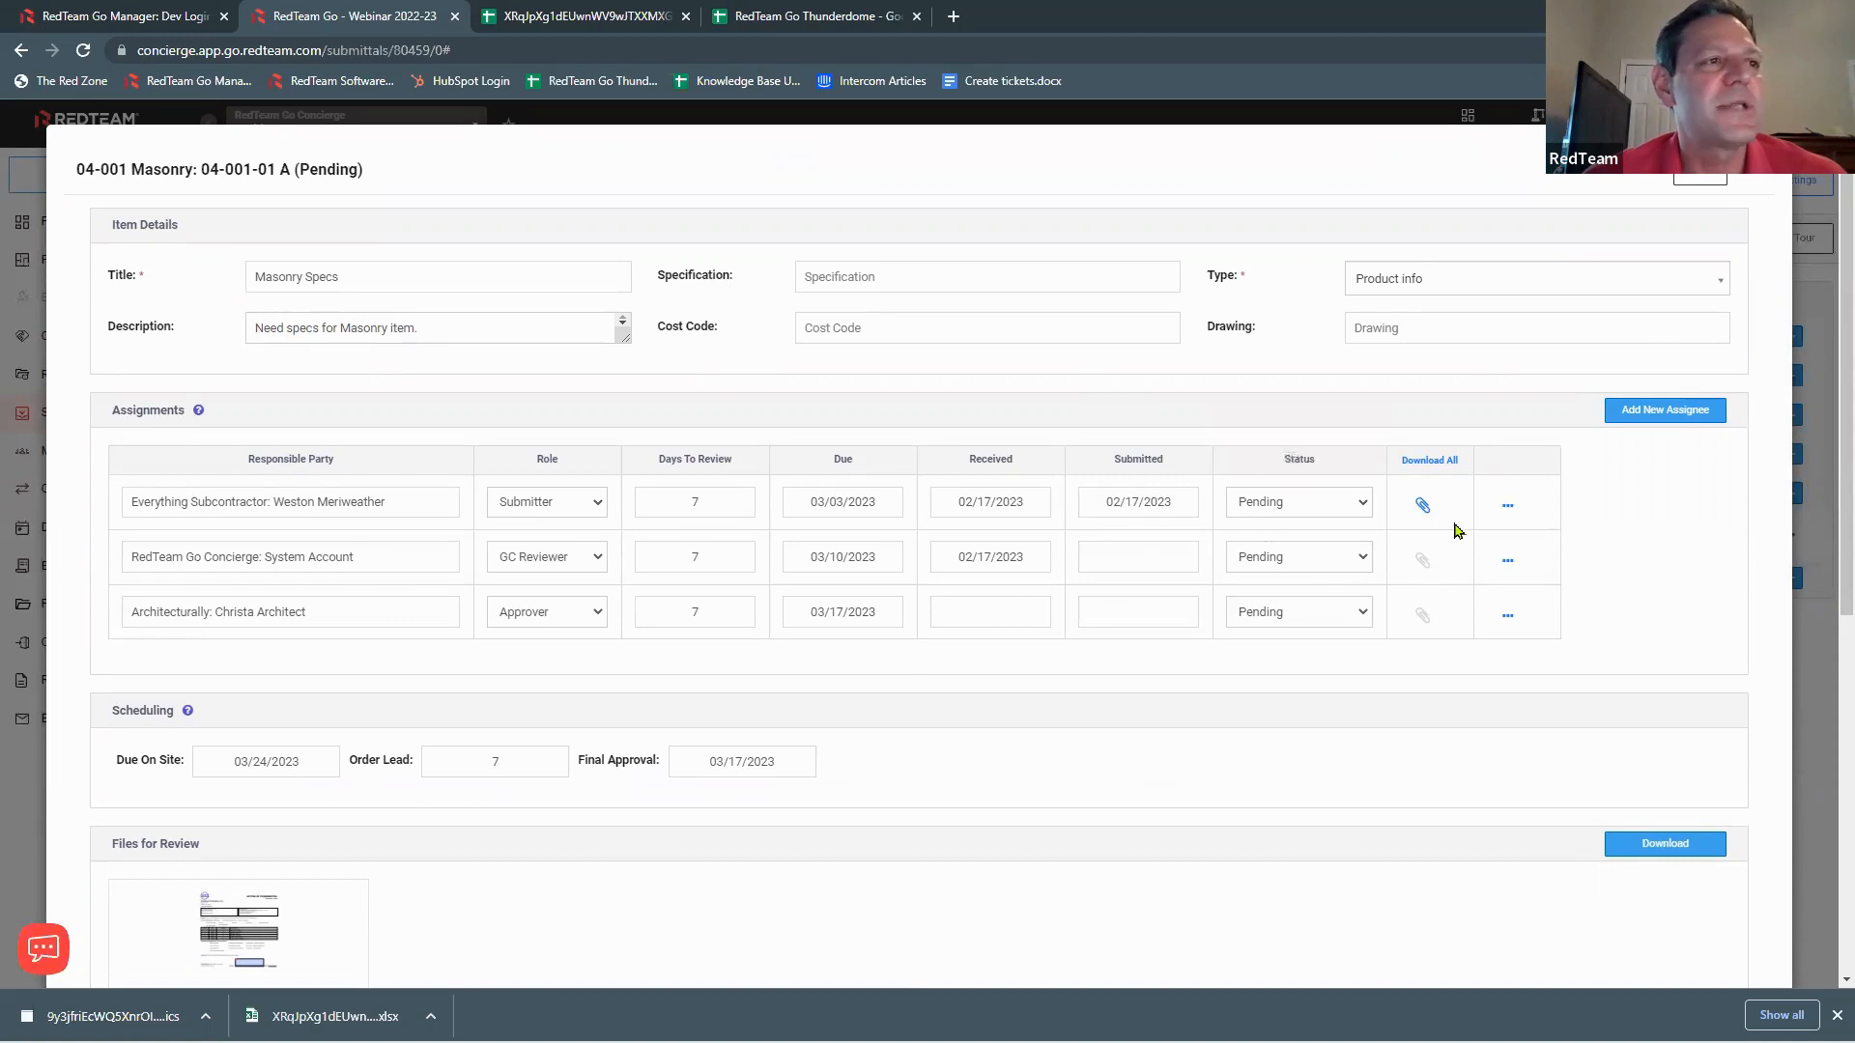
scroll(826, 780, down, 4)
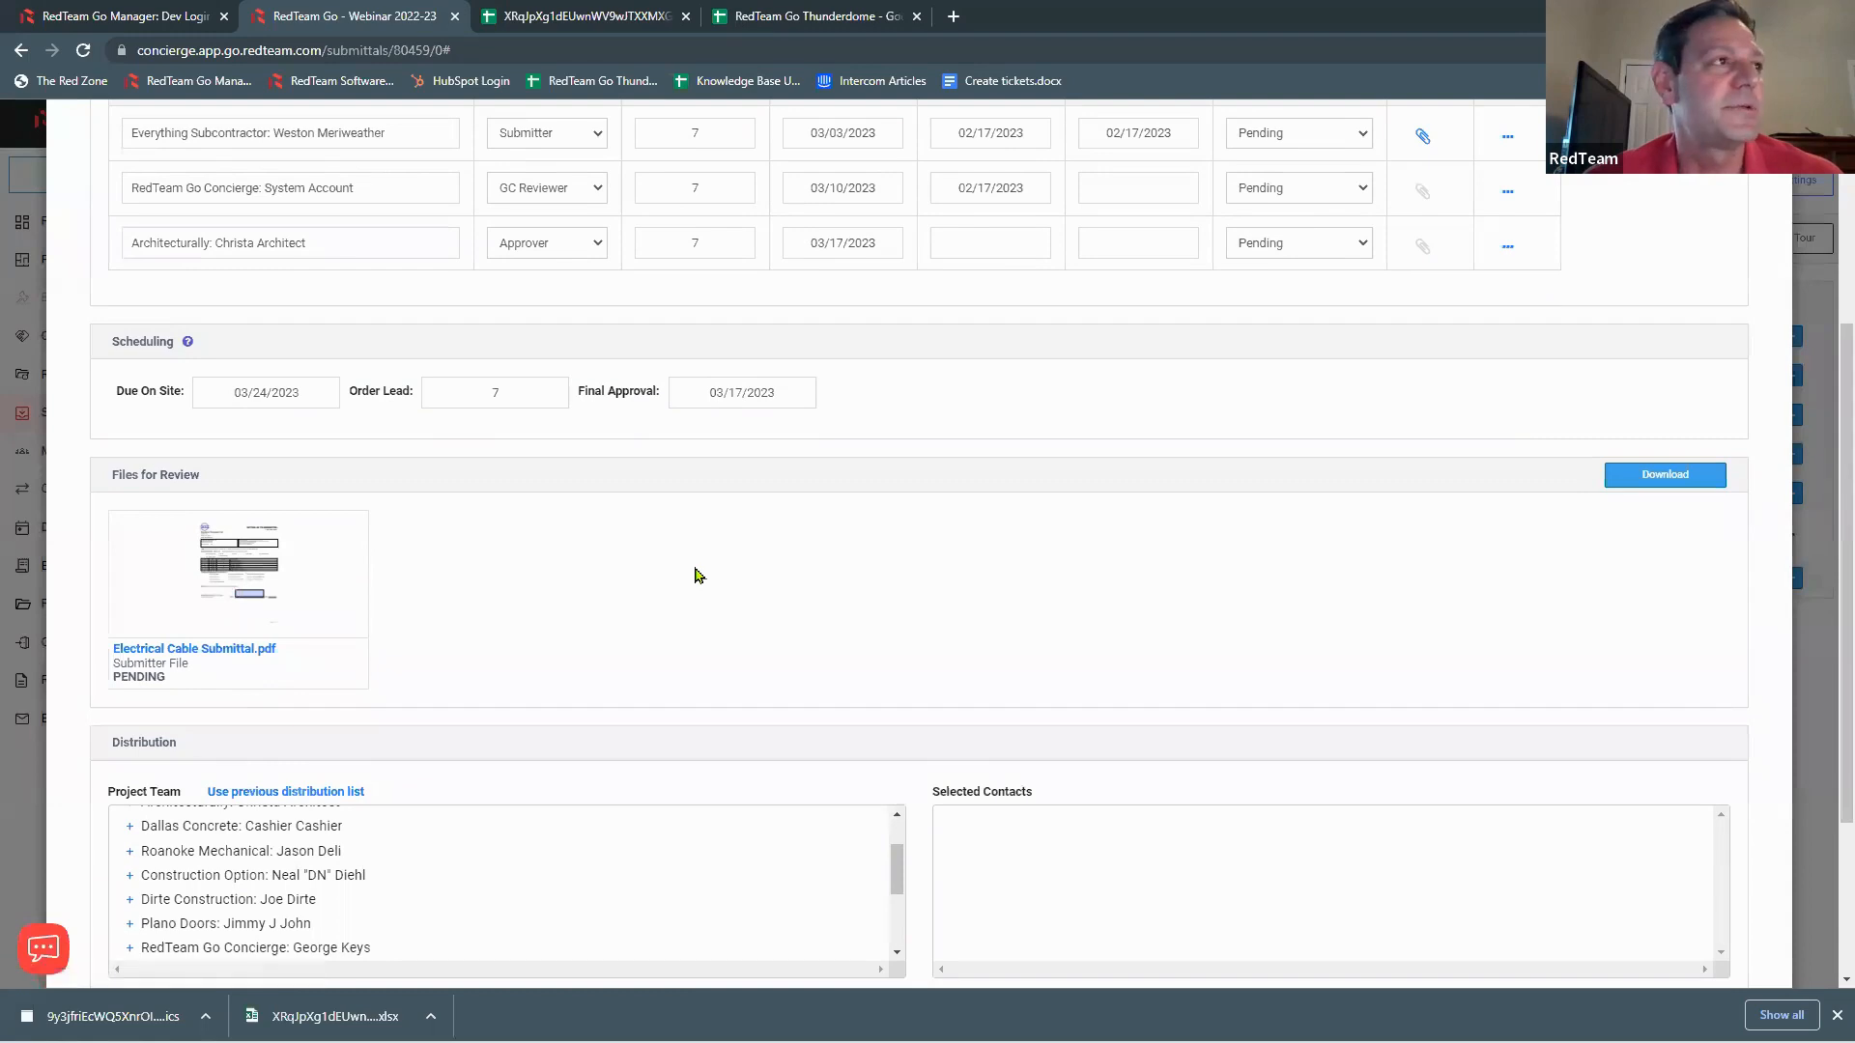
scroll(699, 576, down, 3)
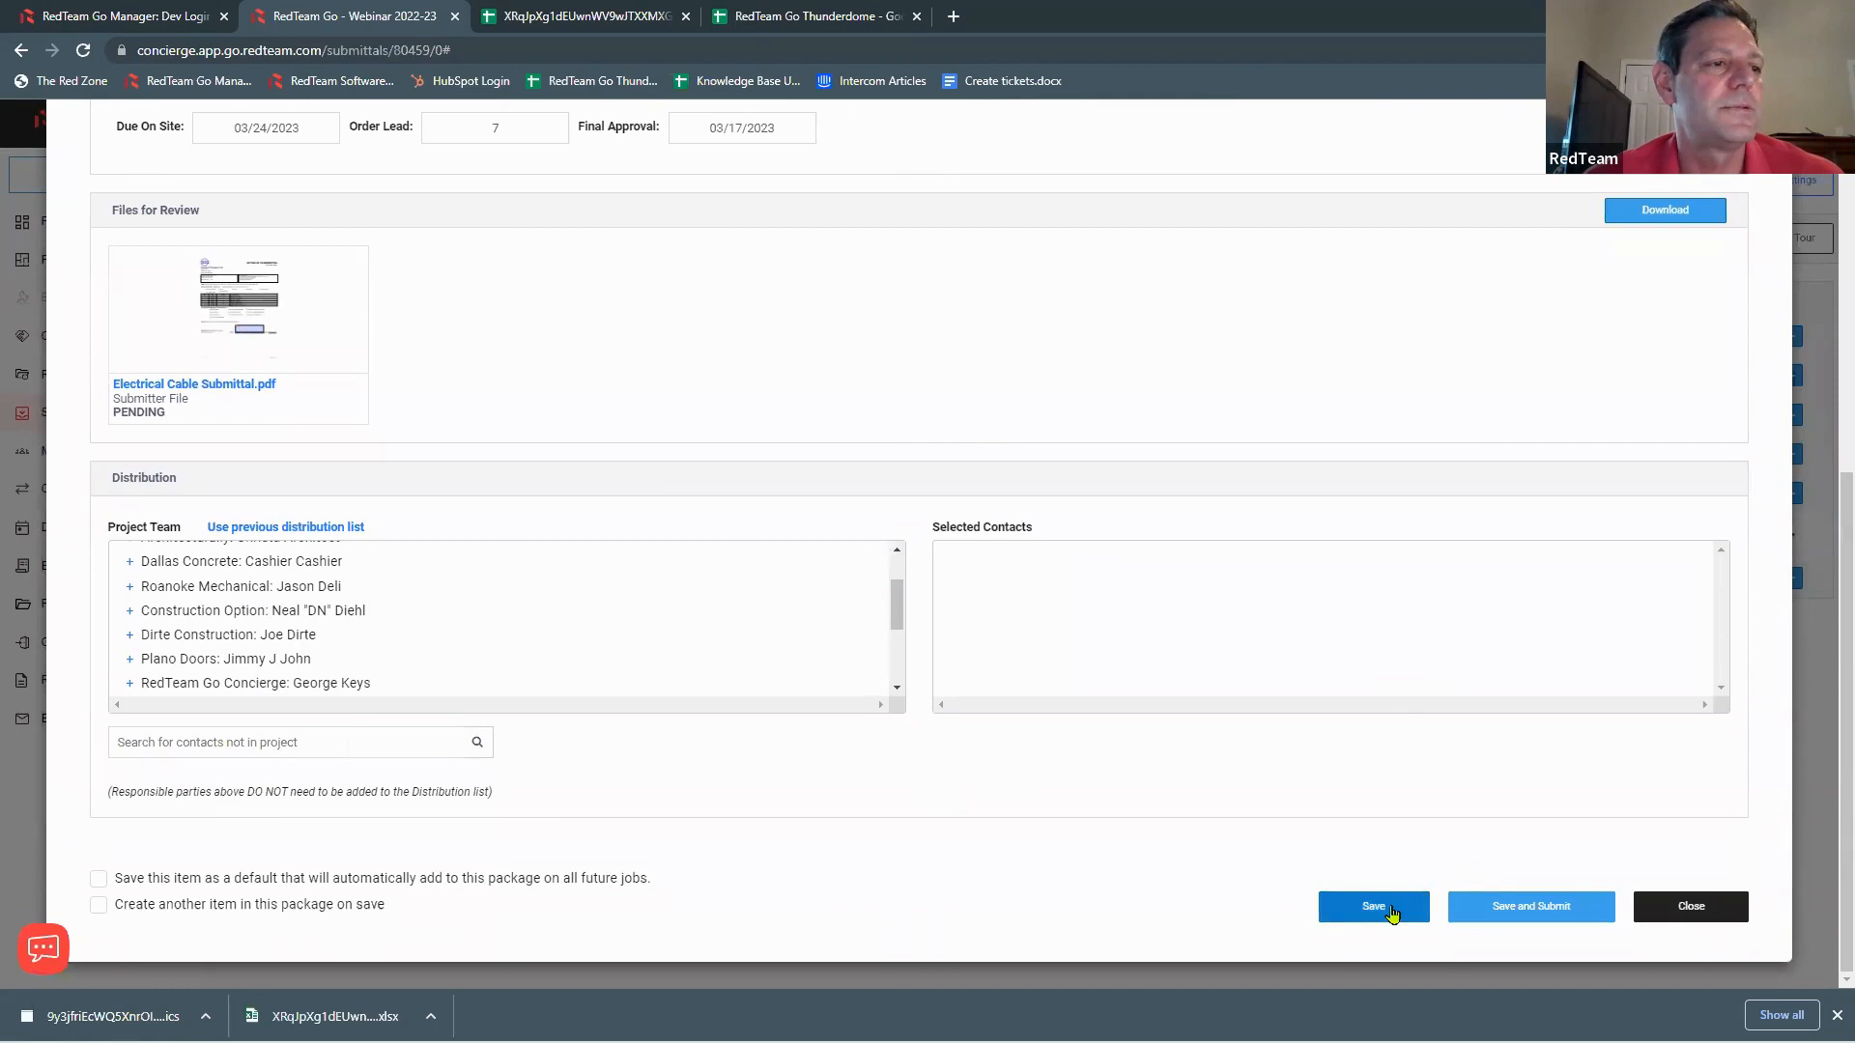
click(1538, 915)
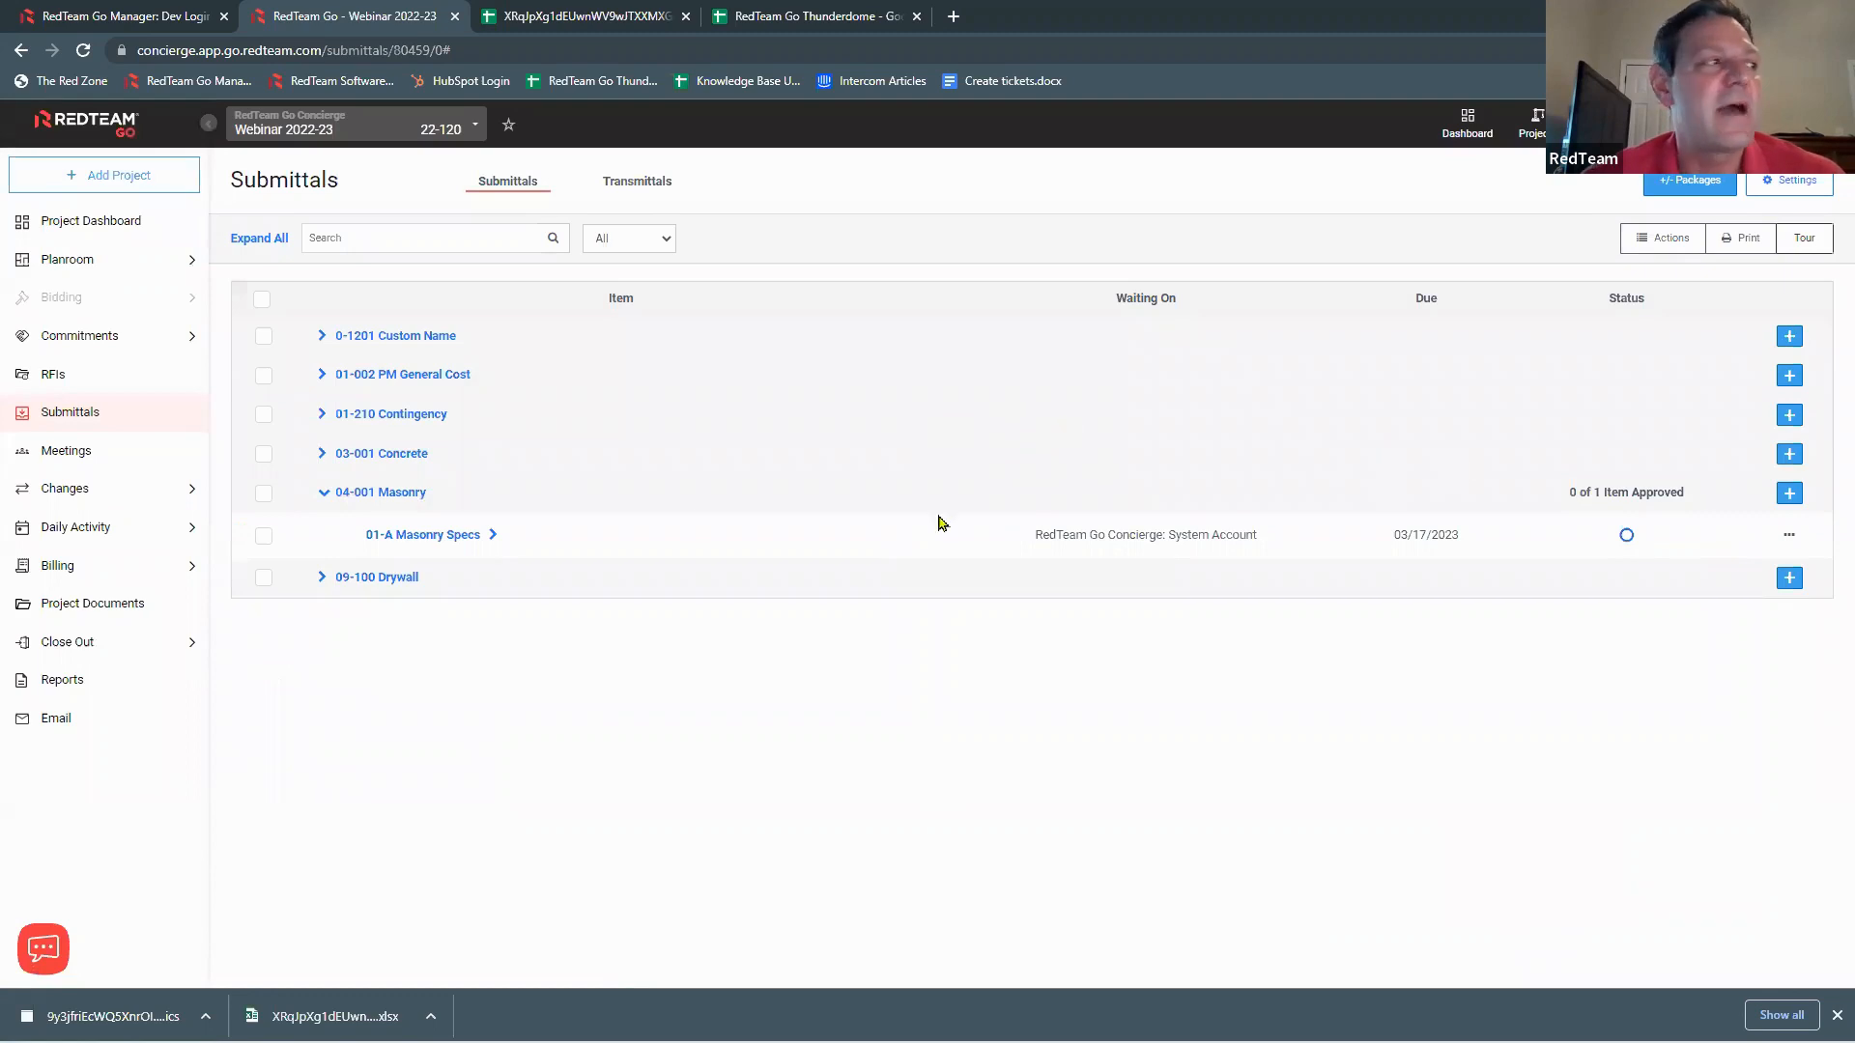
Step: Expand 01-A Masonry Specs to show the original 01-Masonry Specs item and check the actions available for it
click(493, 538)
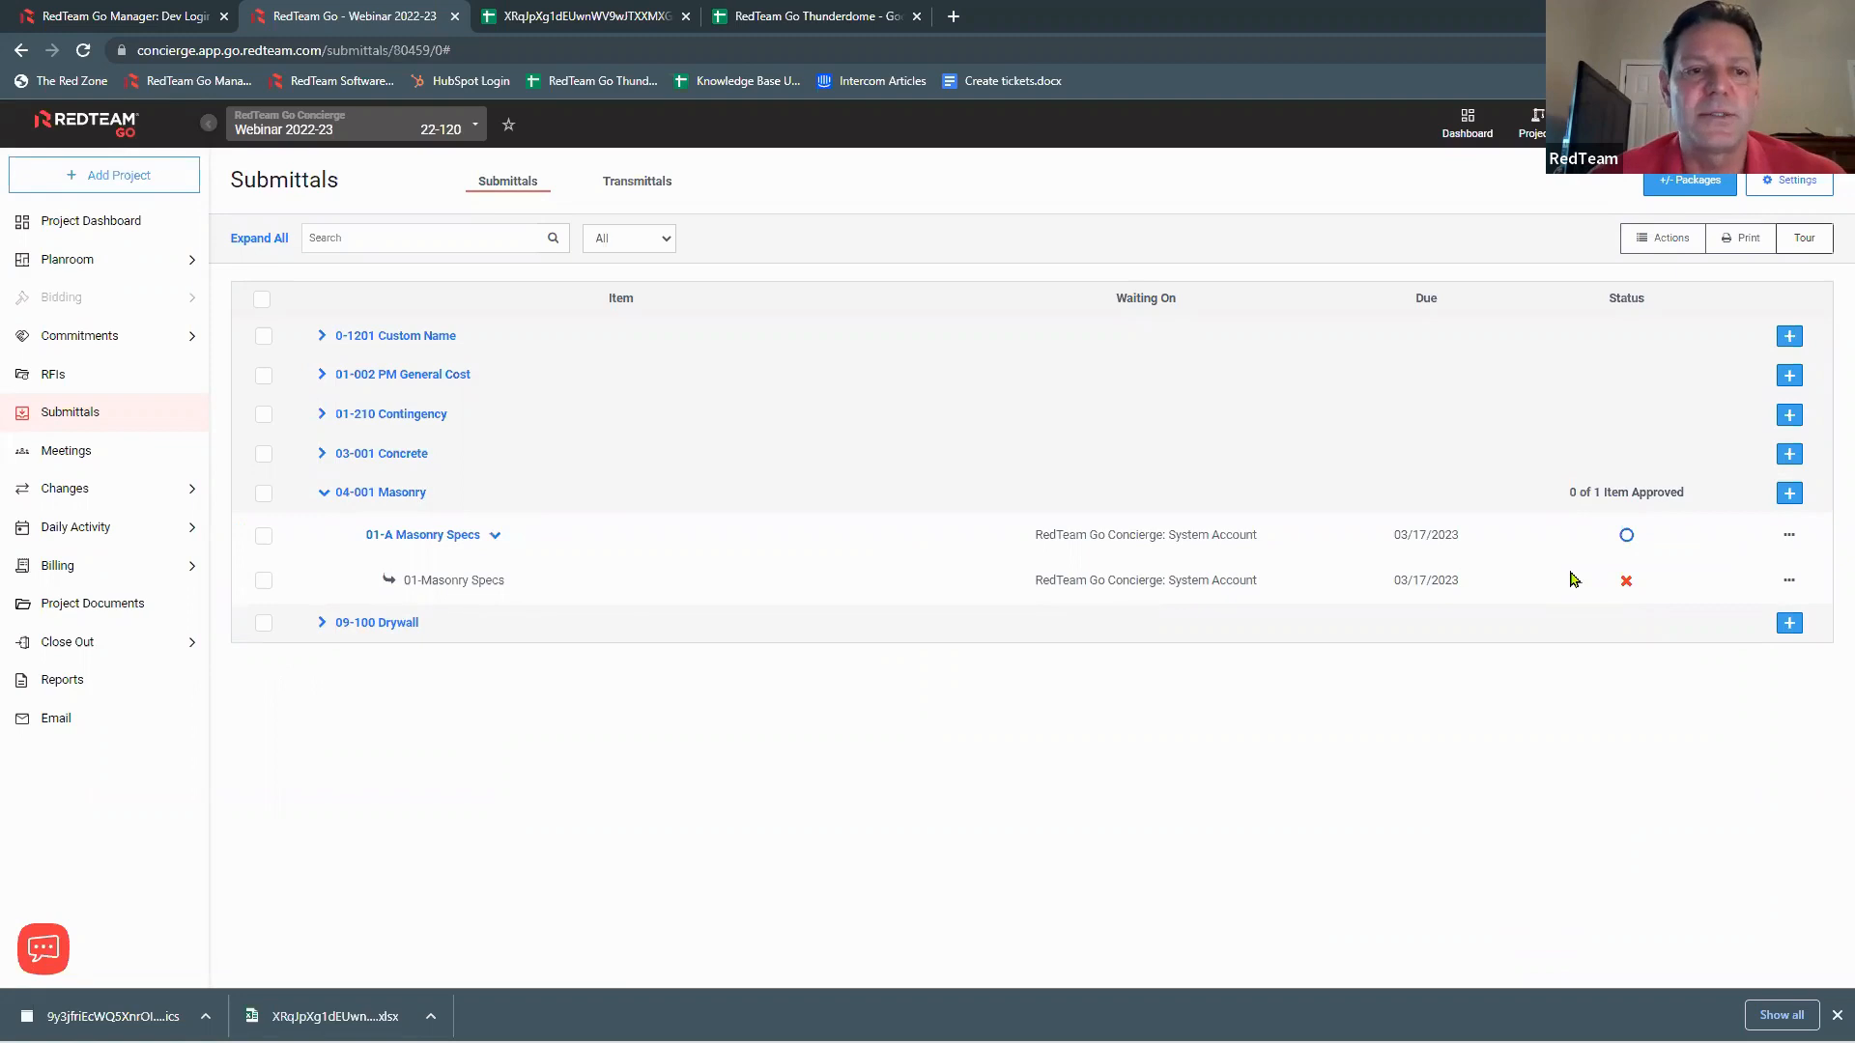
click(1657, 248)
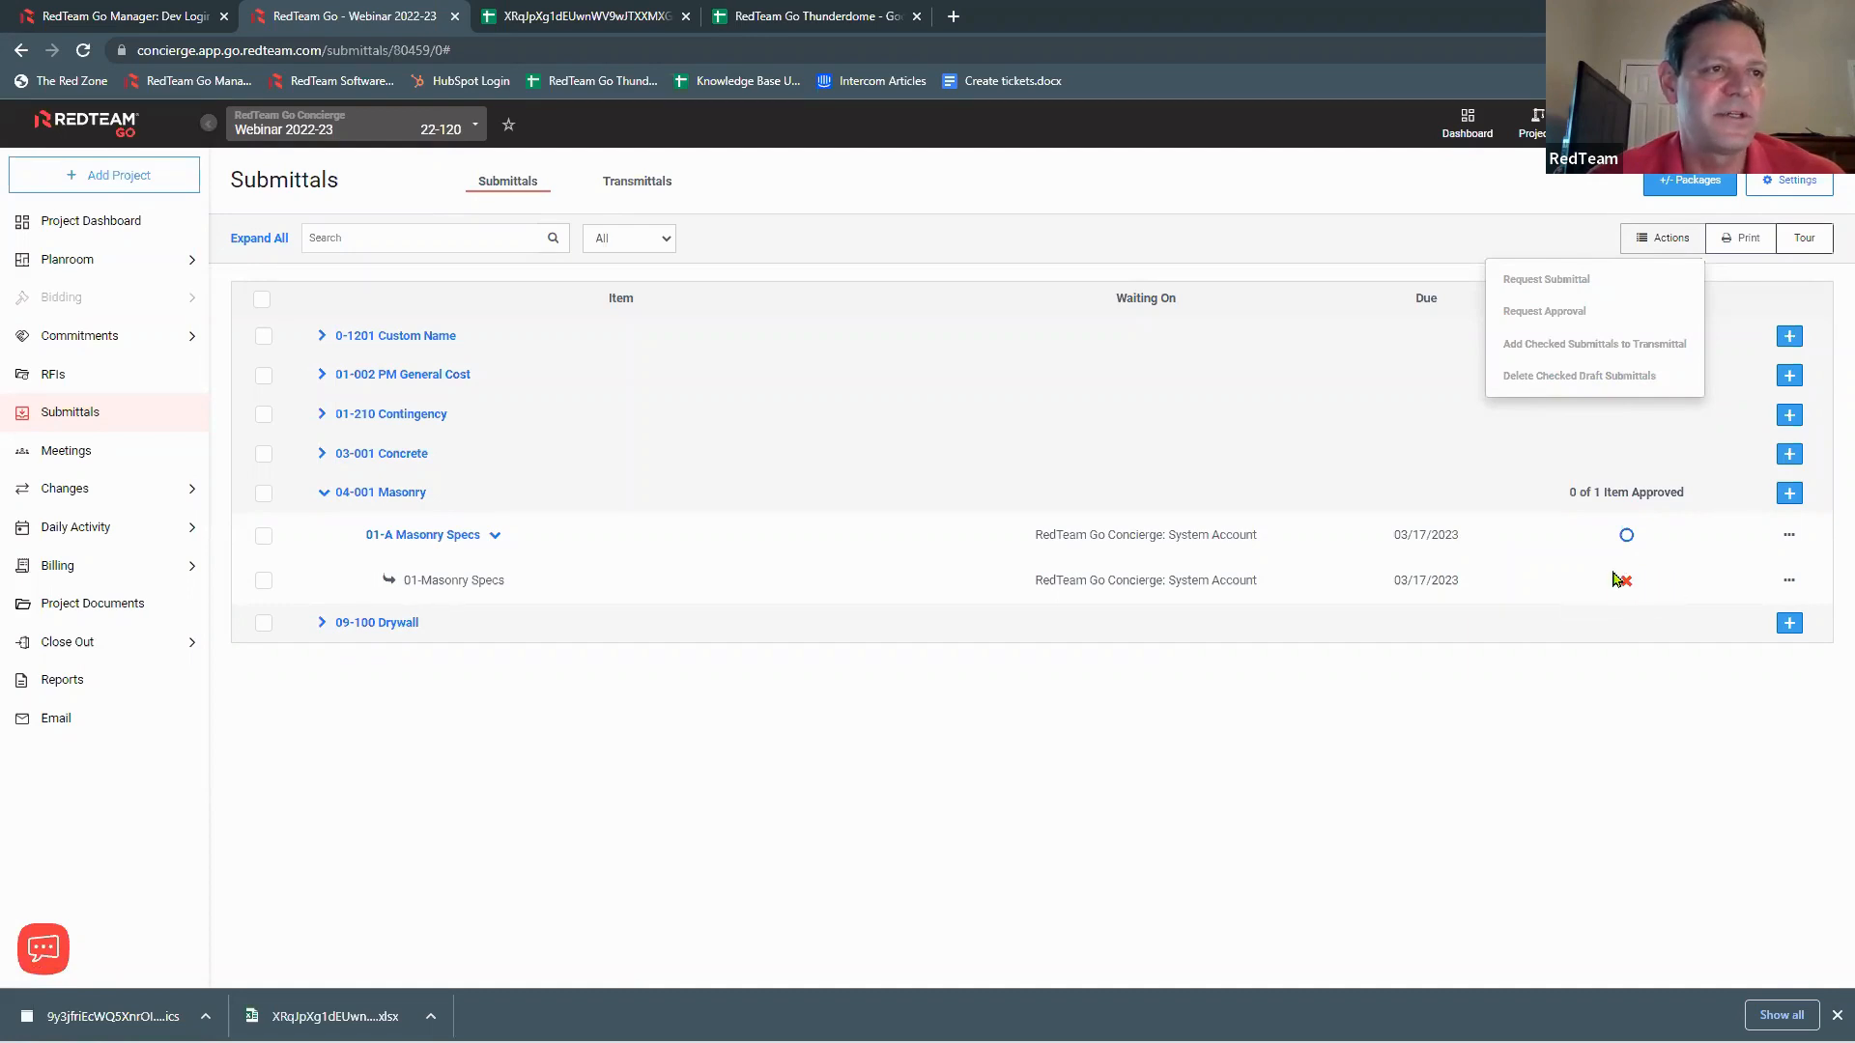
click(1789, 581)
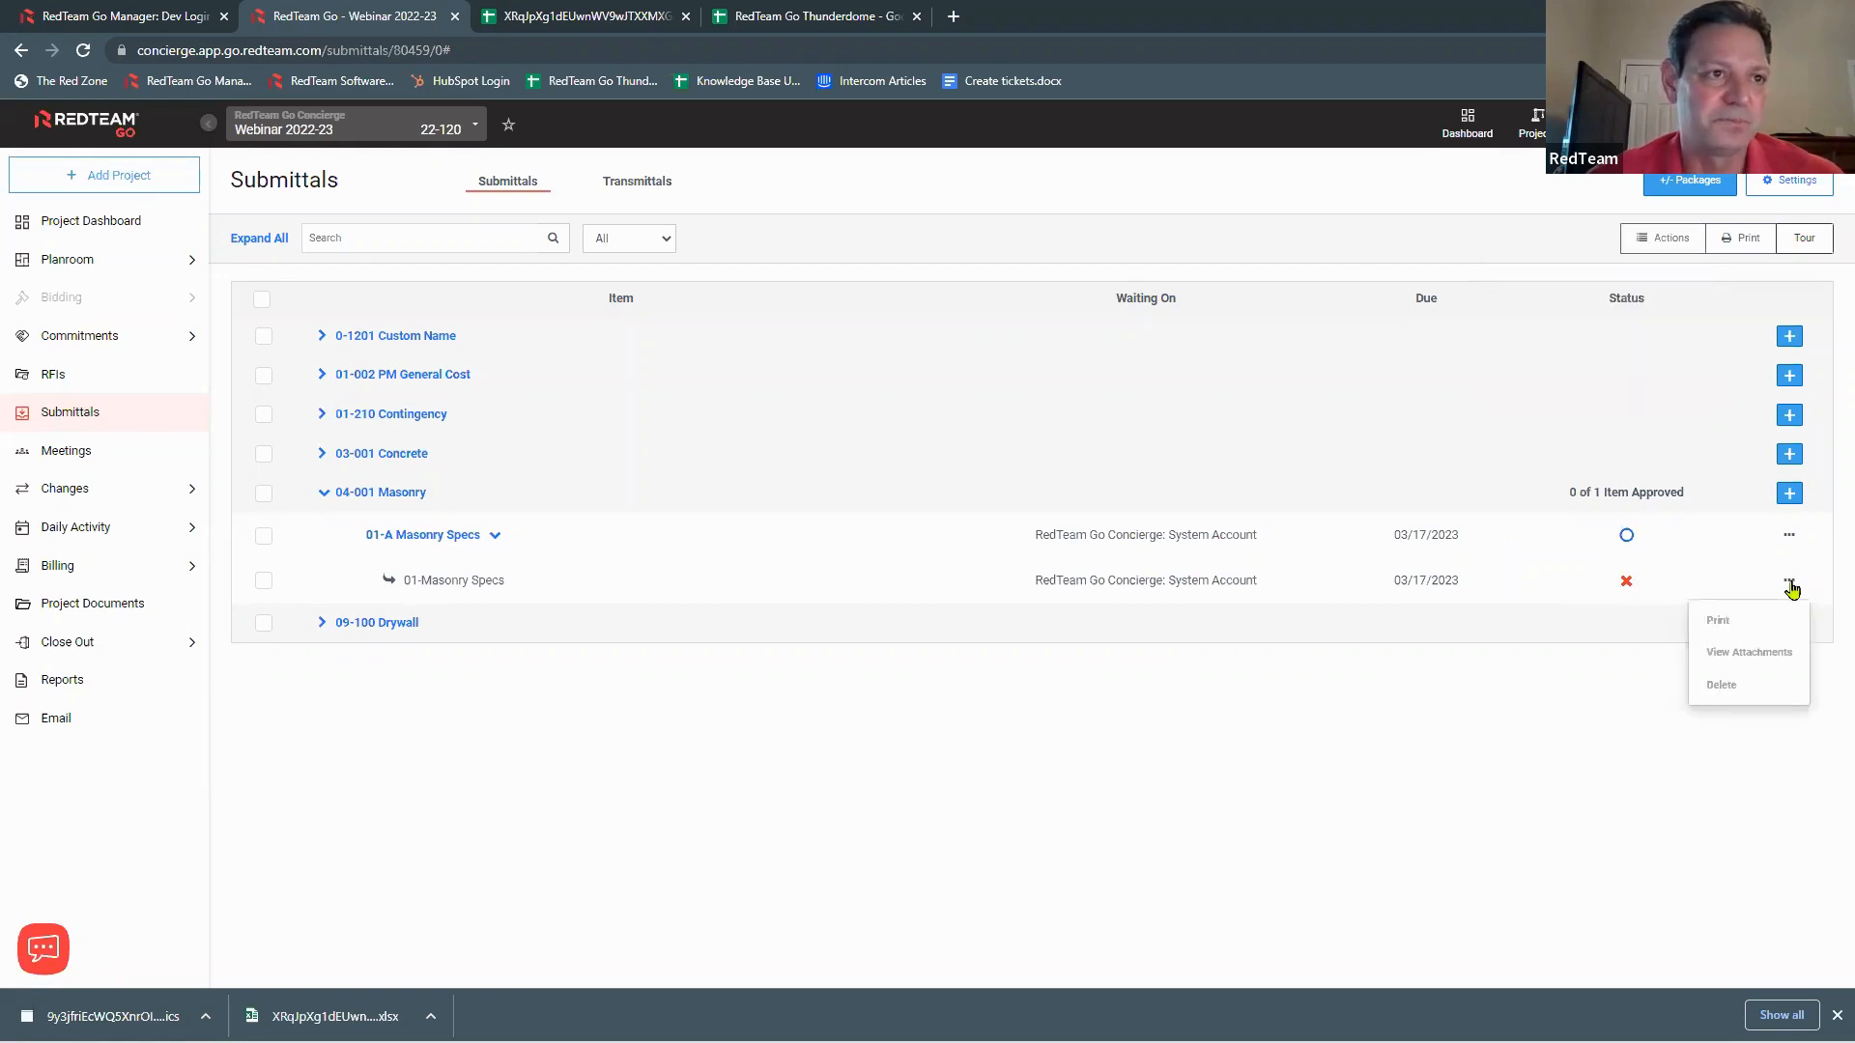
click(1624, 742)
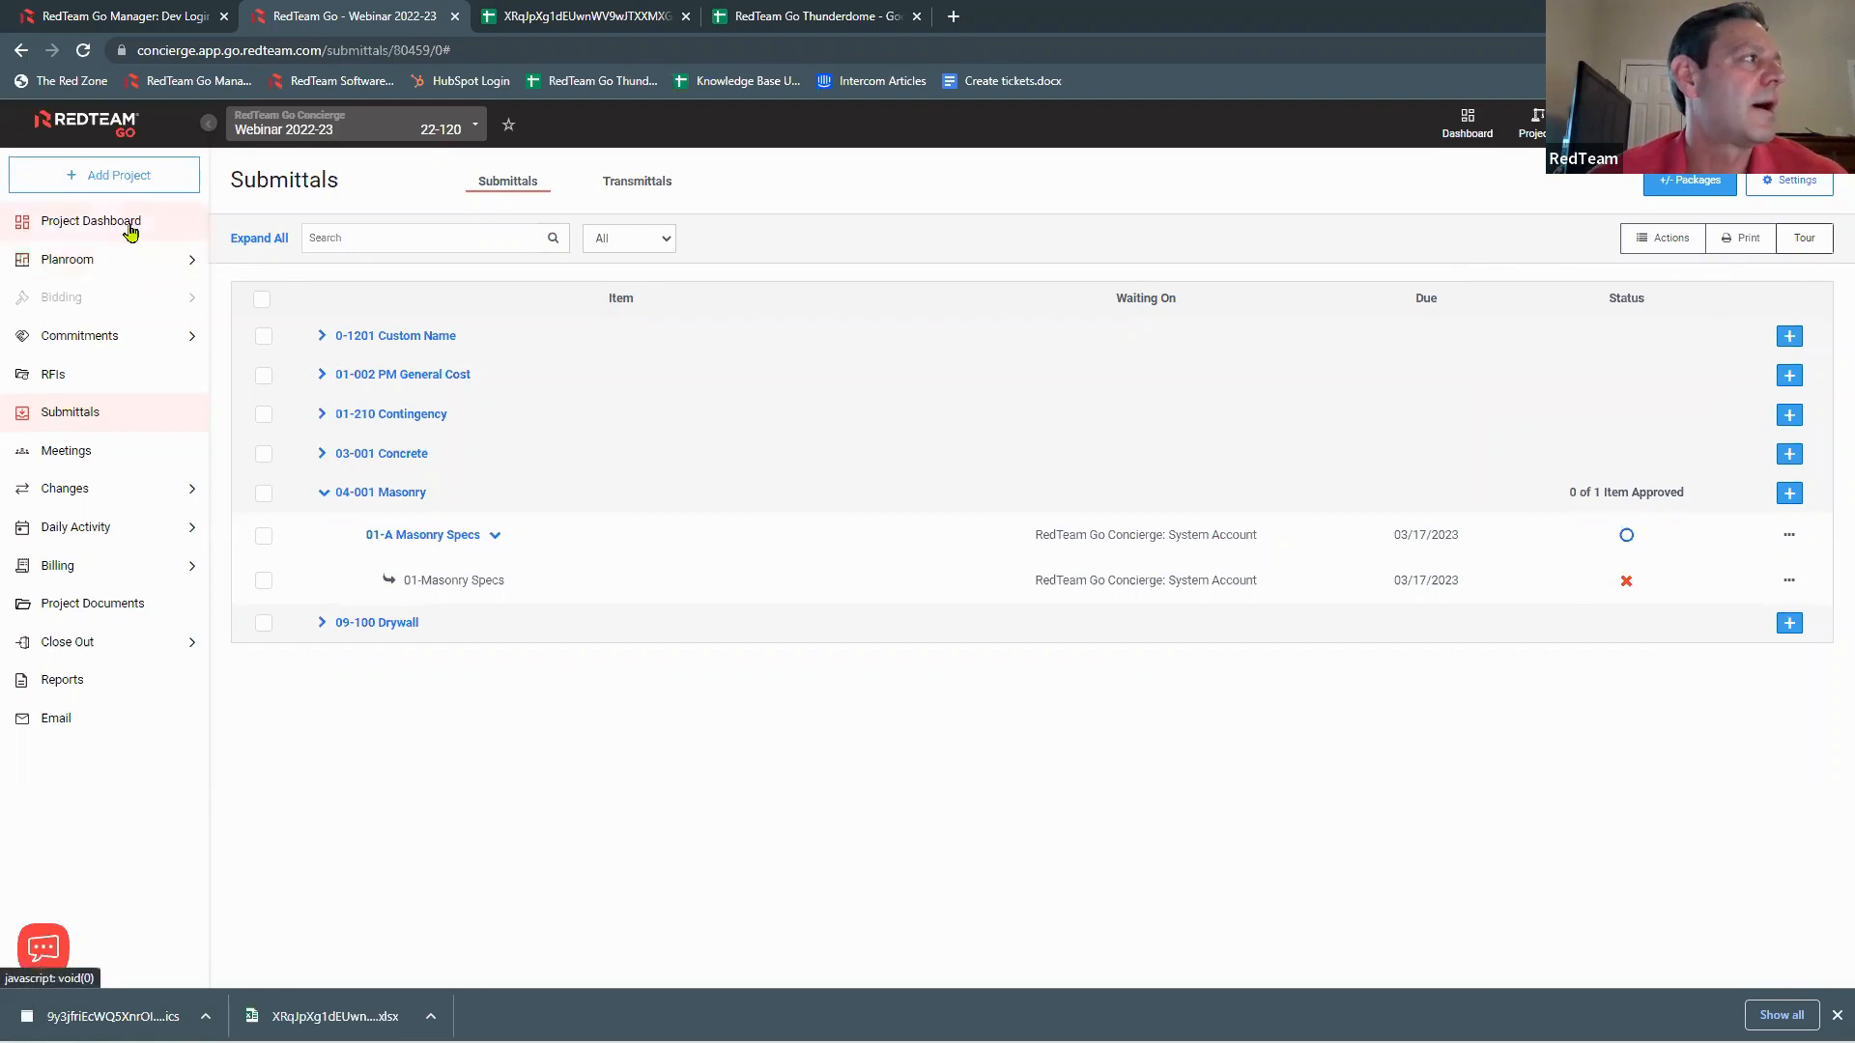
Step: Visit the project dashboard, return to the project's submittals and open the Submittal Report Builder
click(131, 233)
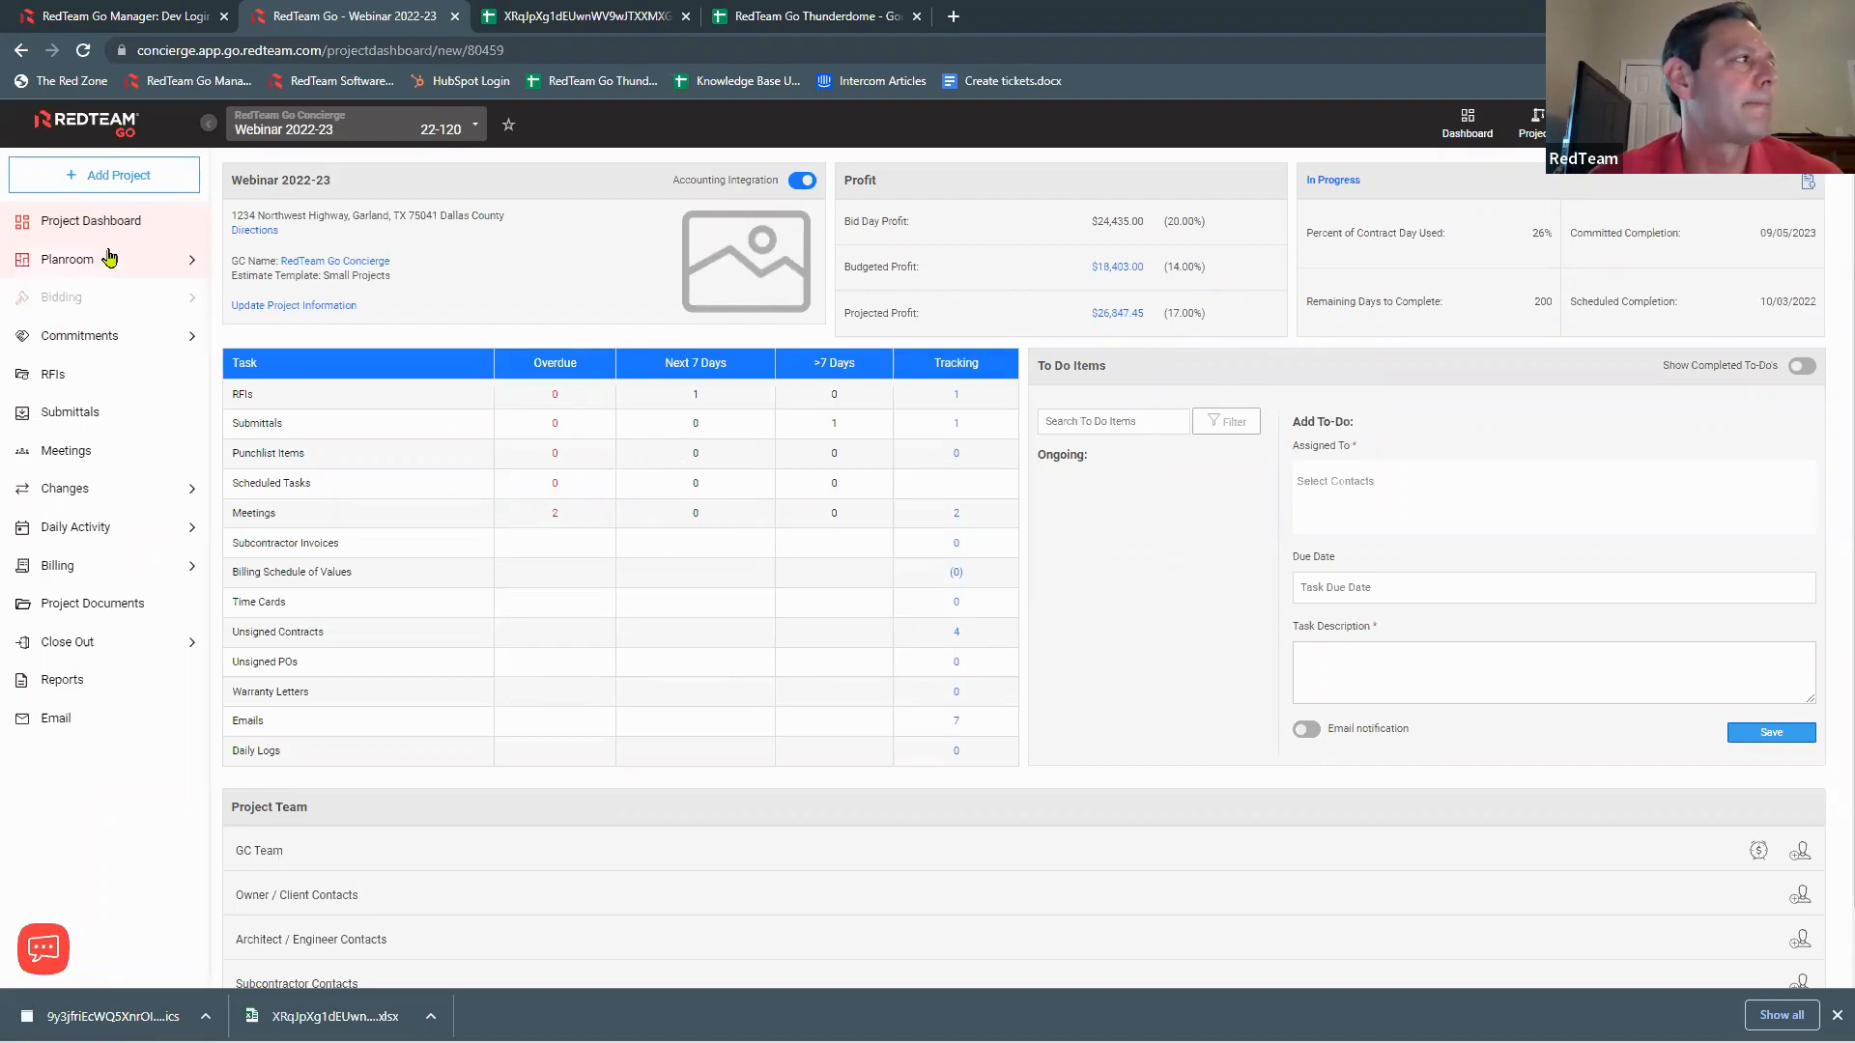
click(118, 426)
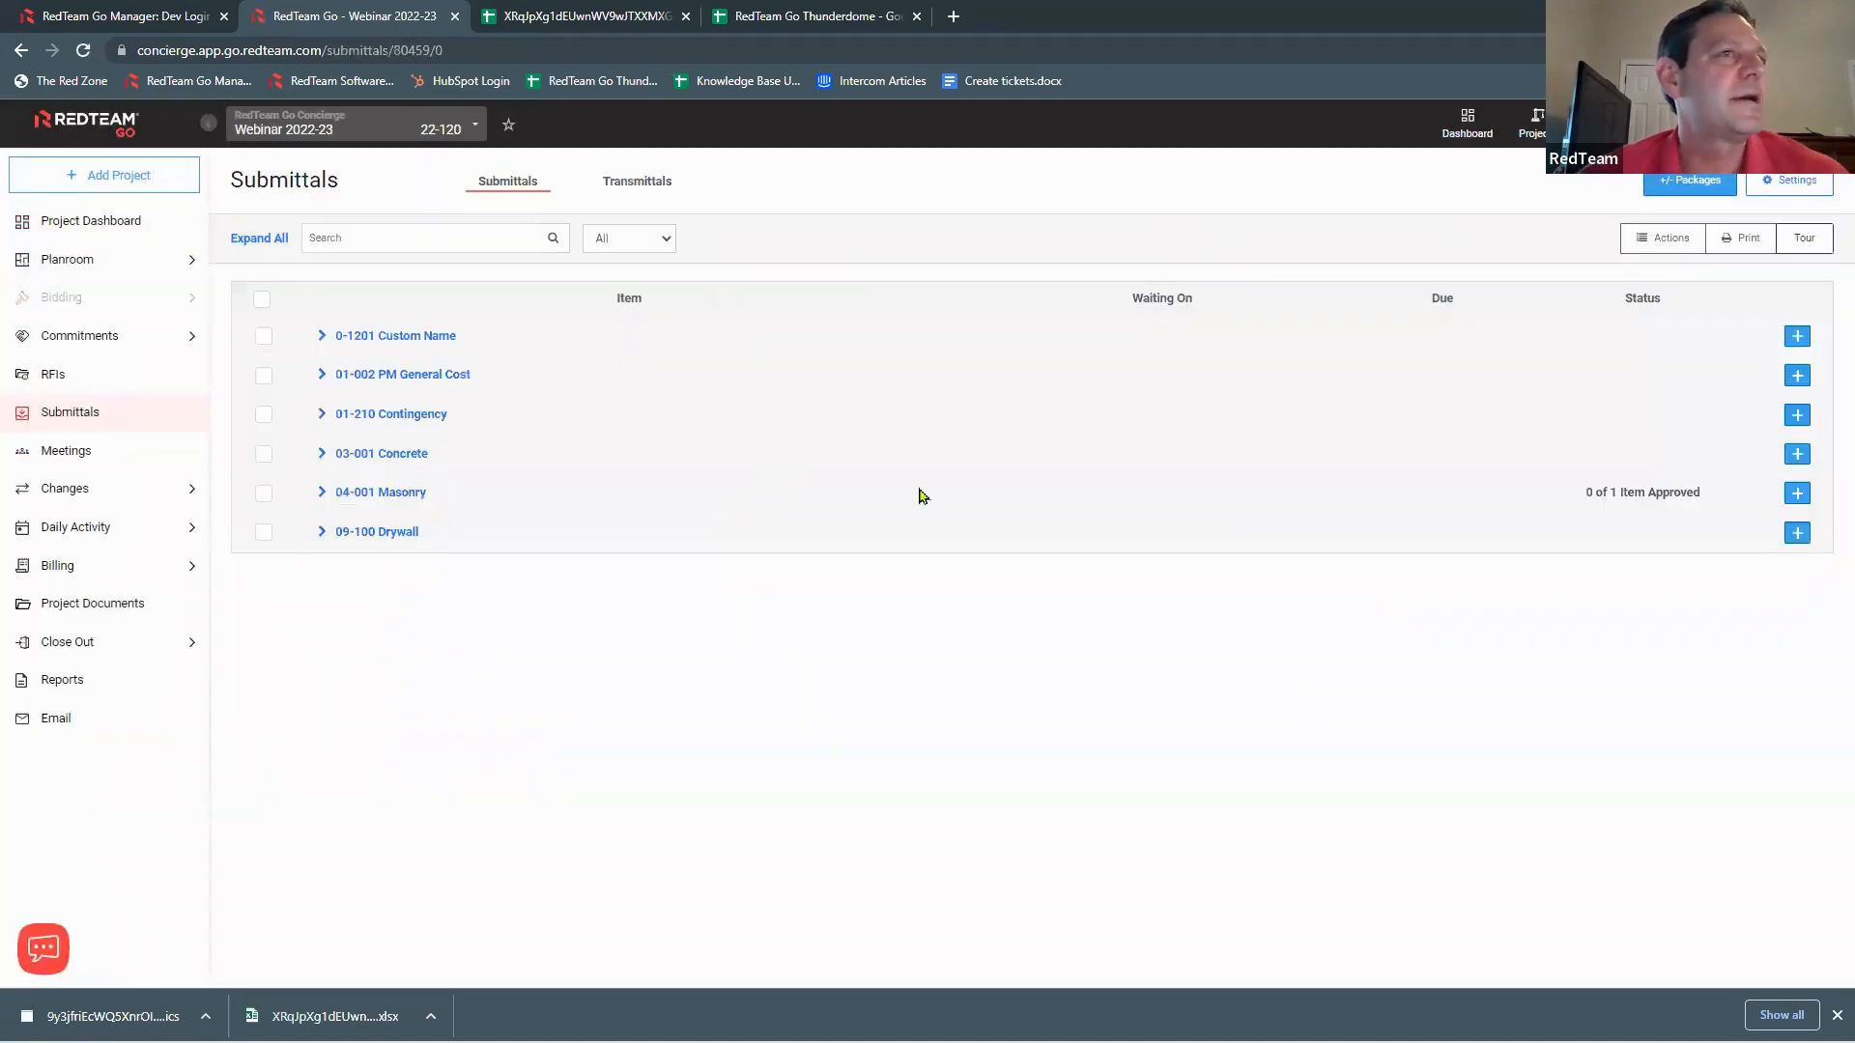
click(1812, 193)
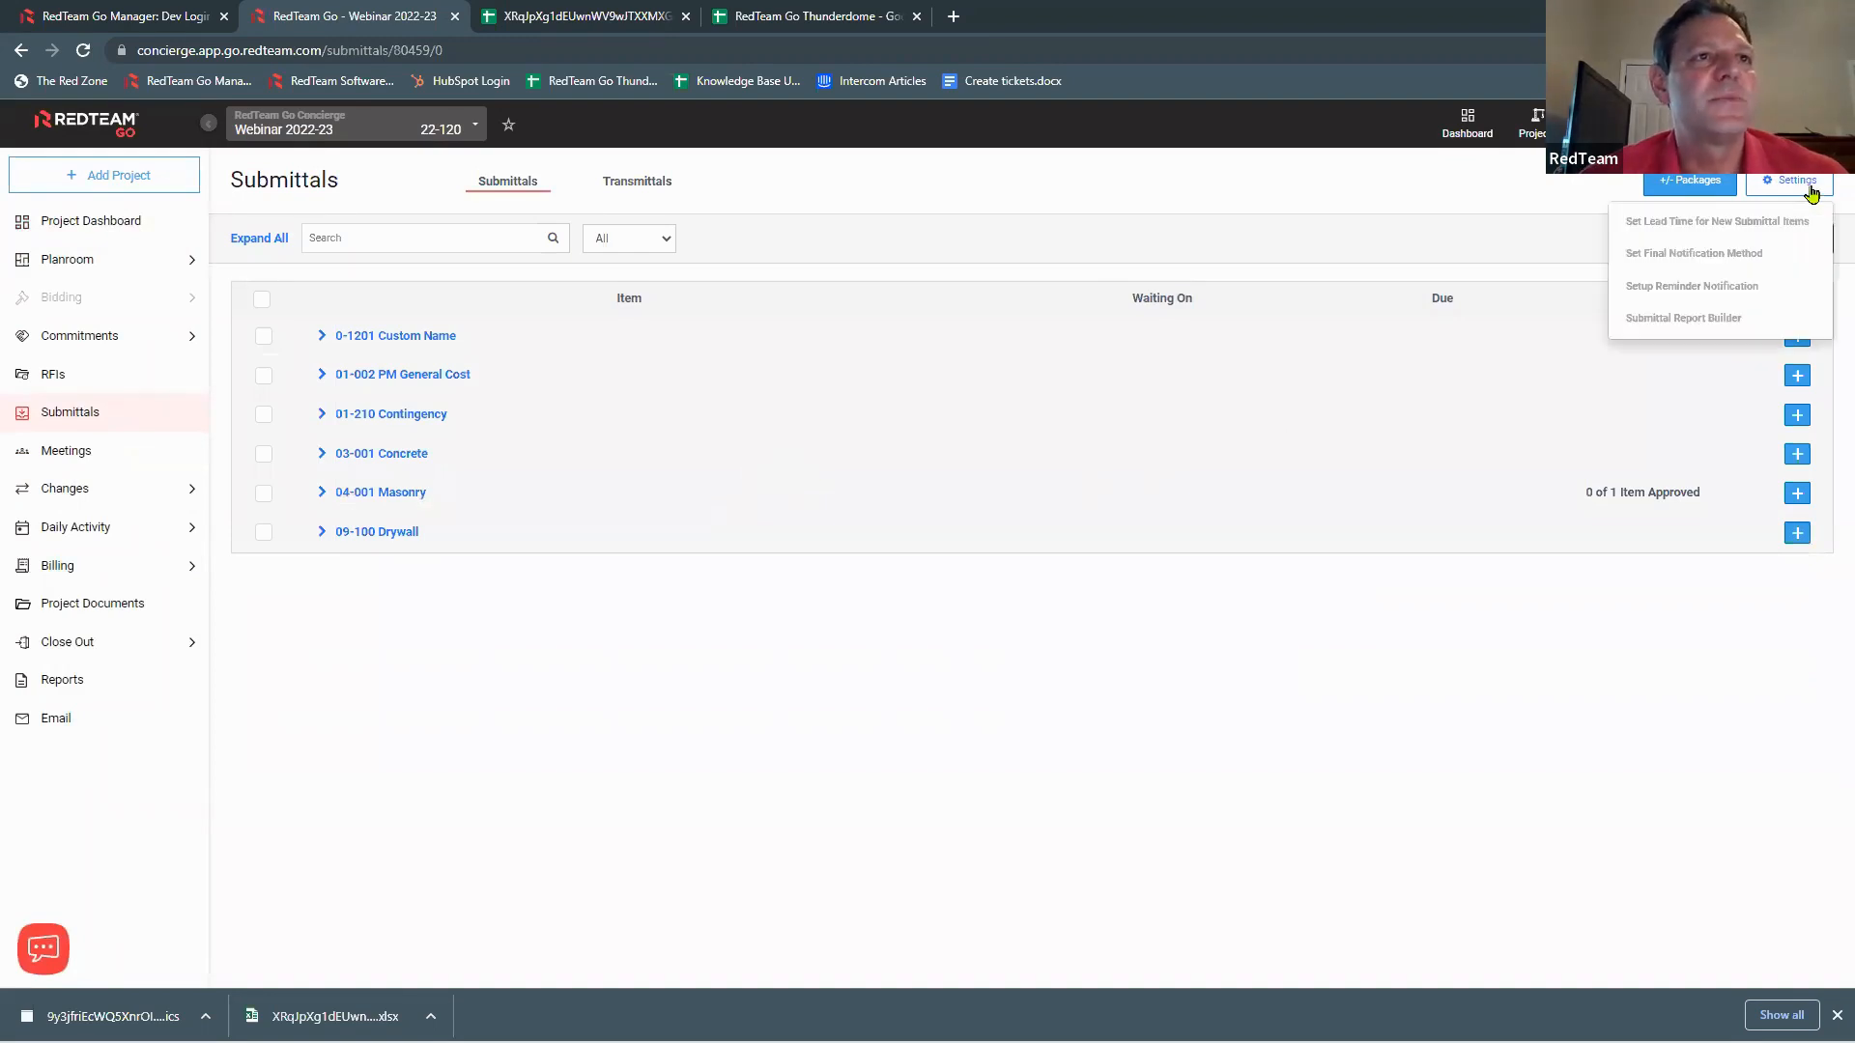
click(1698, 312)
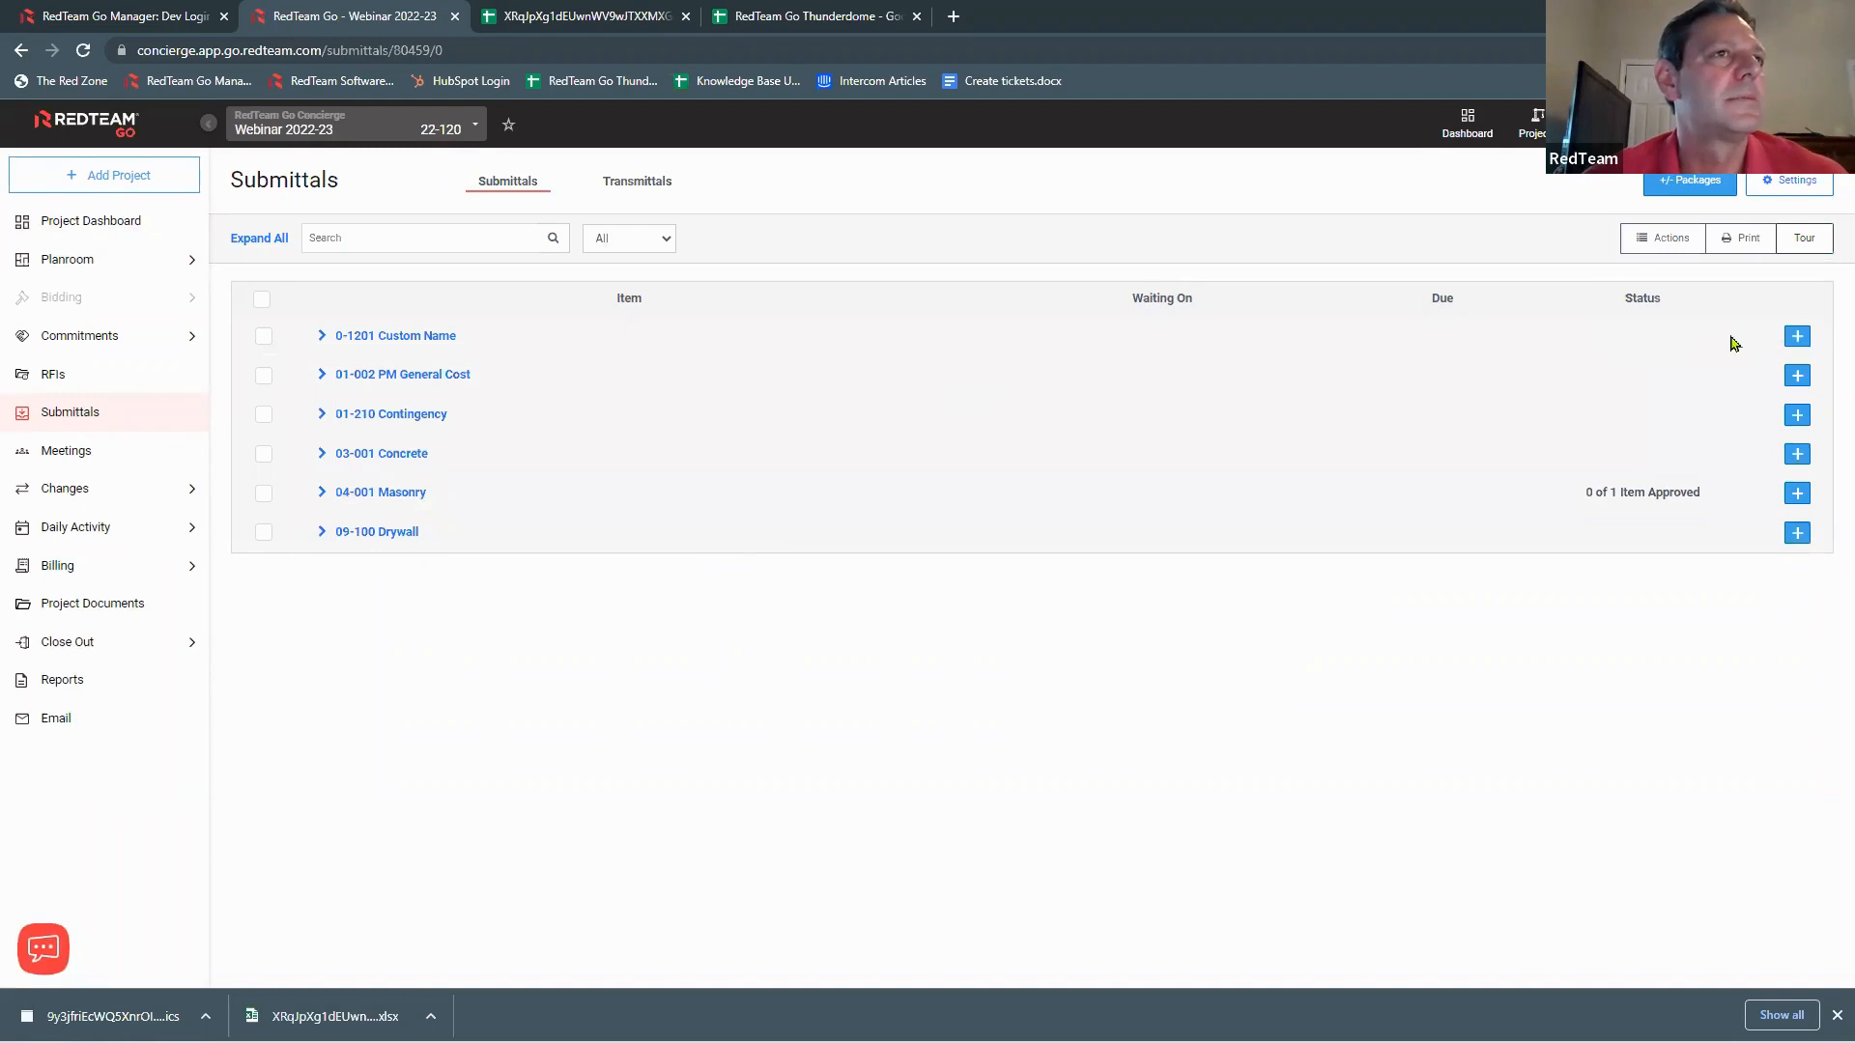
click(1796, 195)
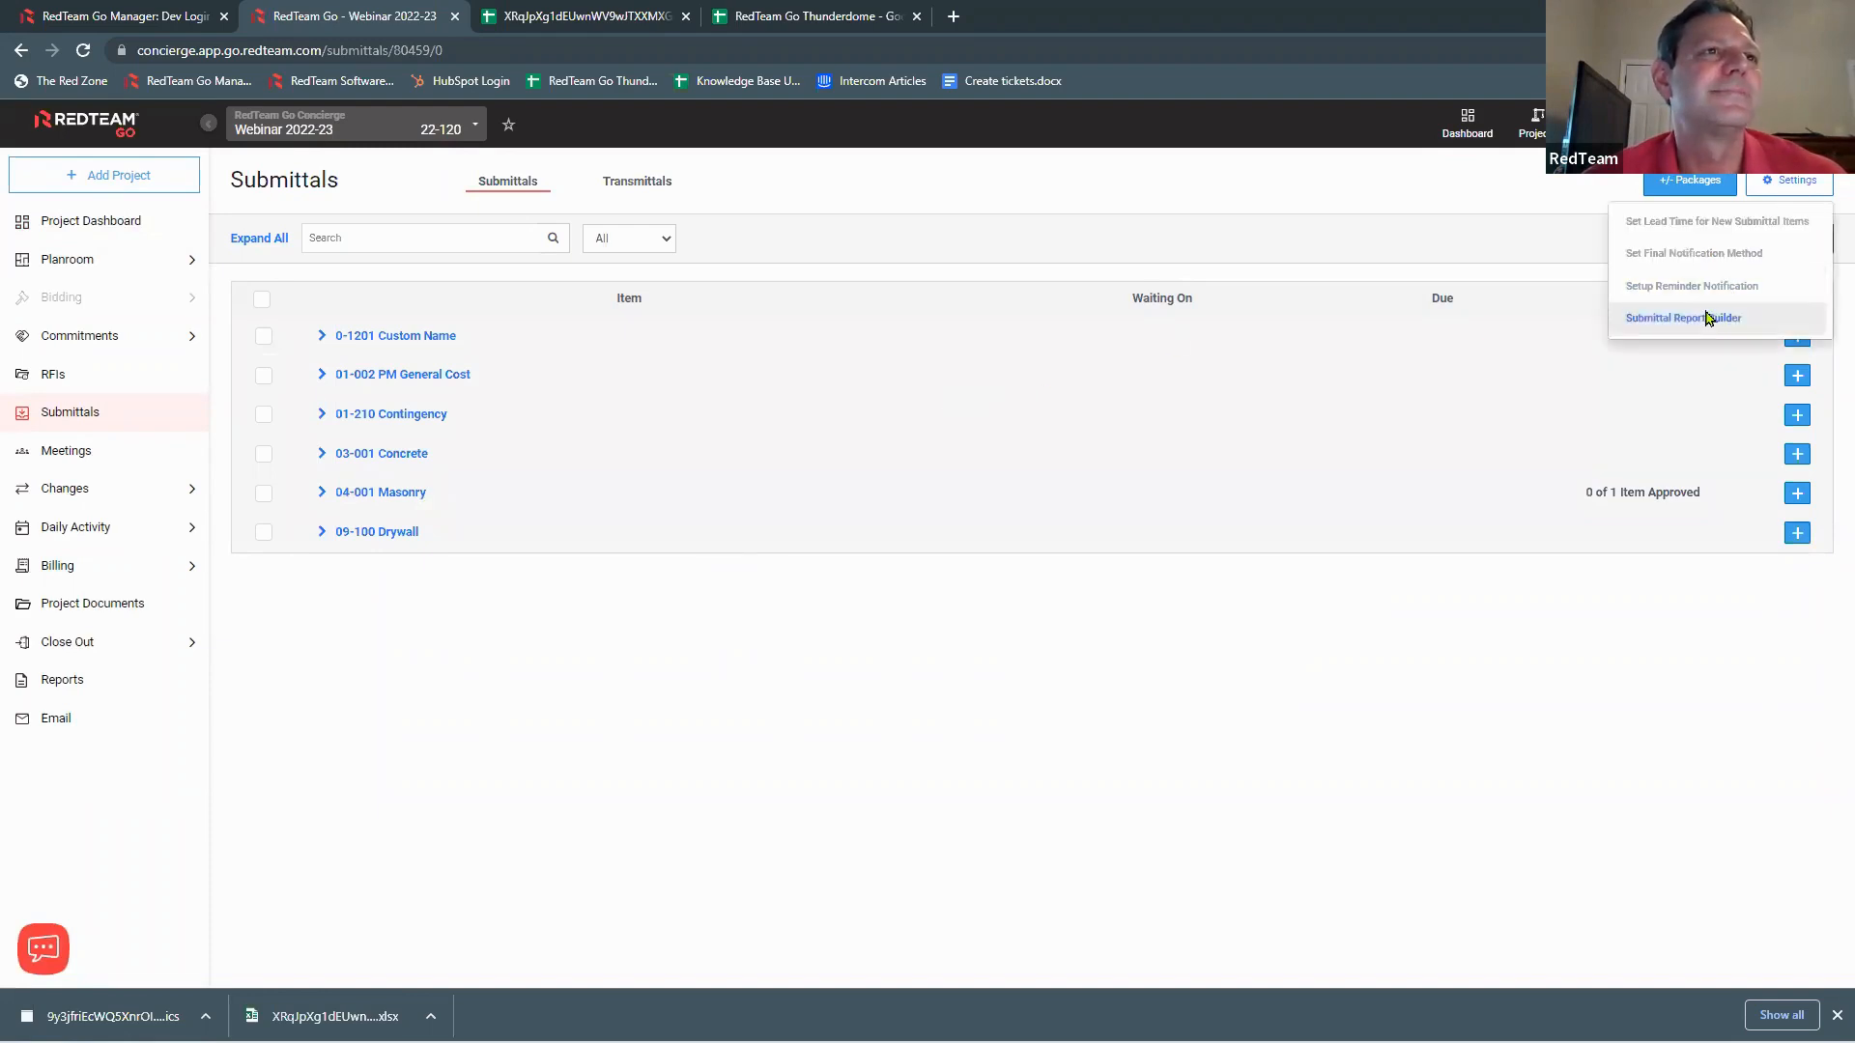
click(1707, 318)
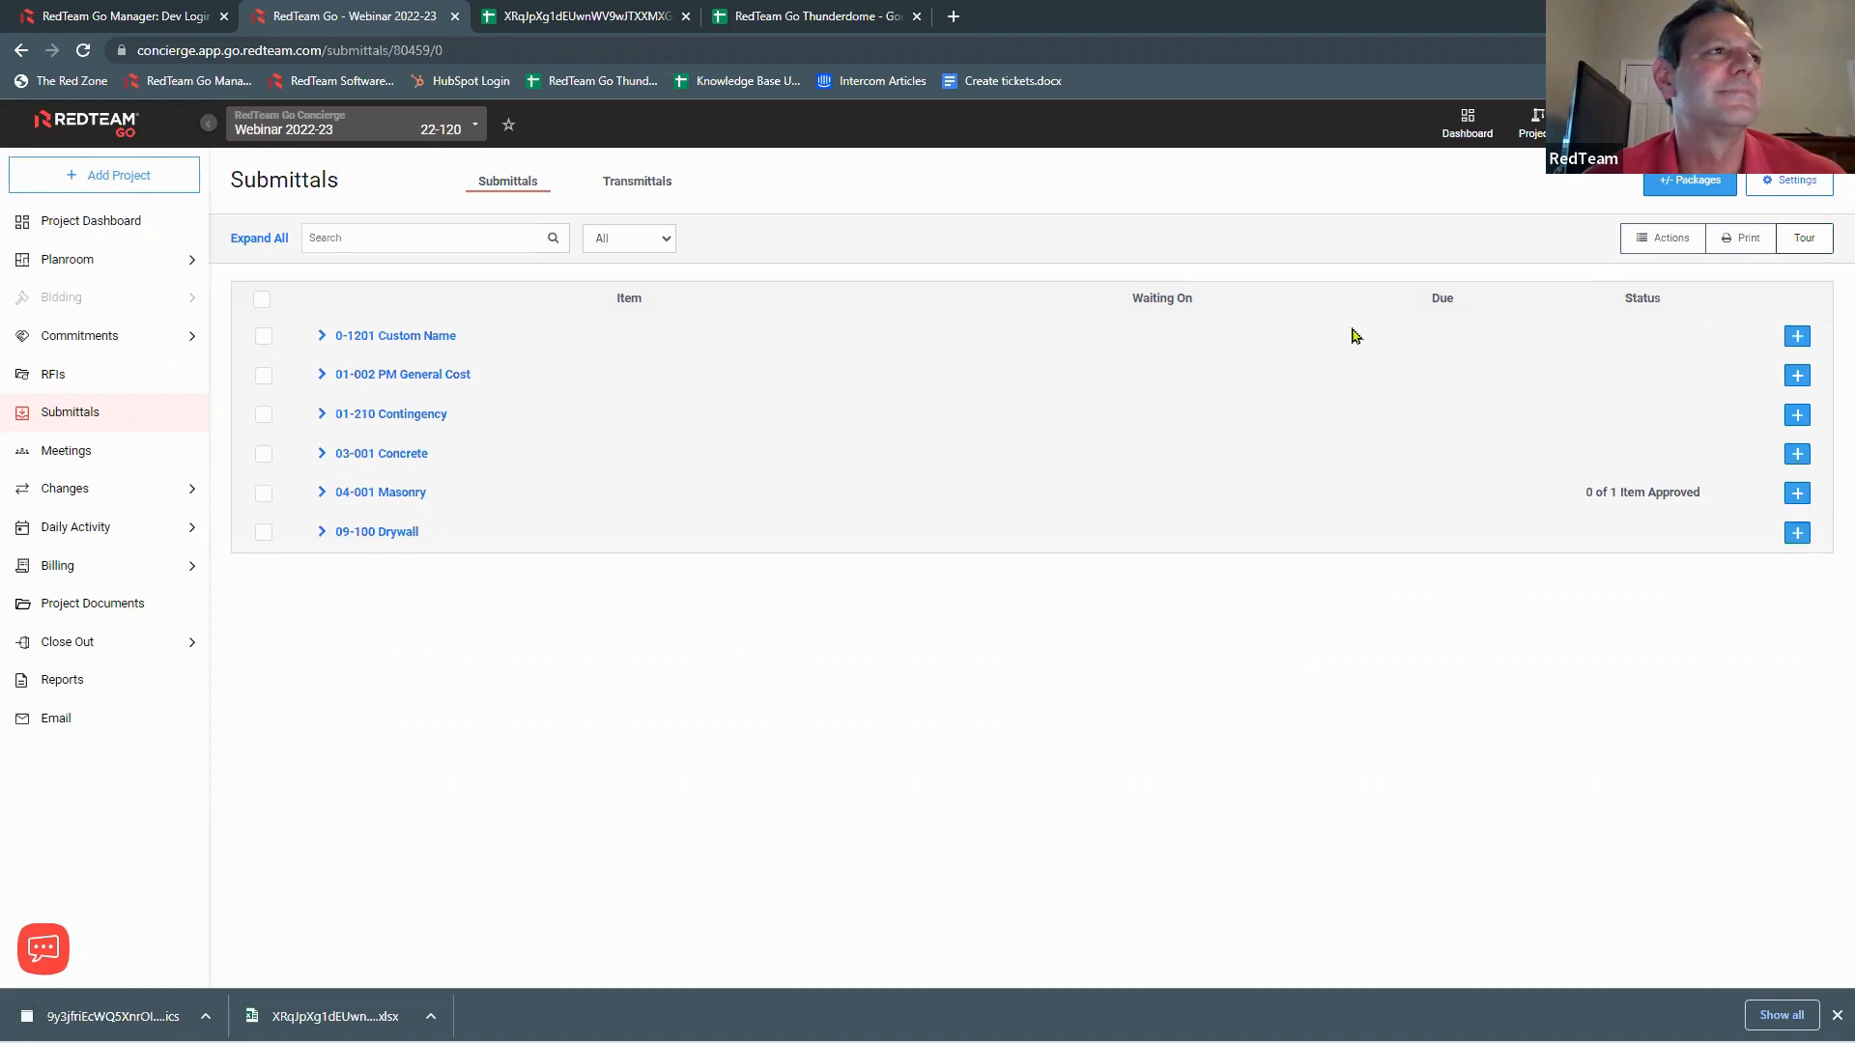
click(1777, 195)
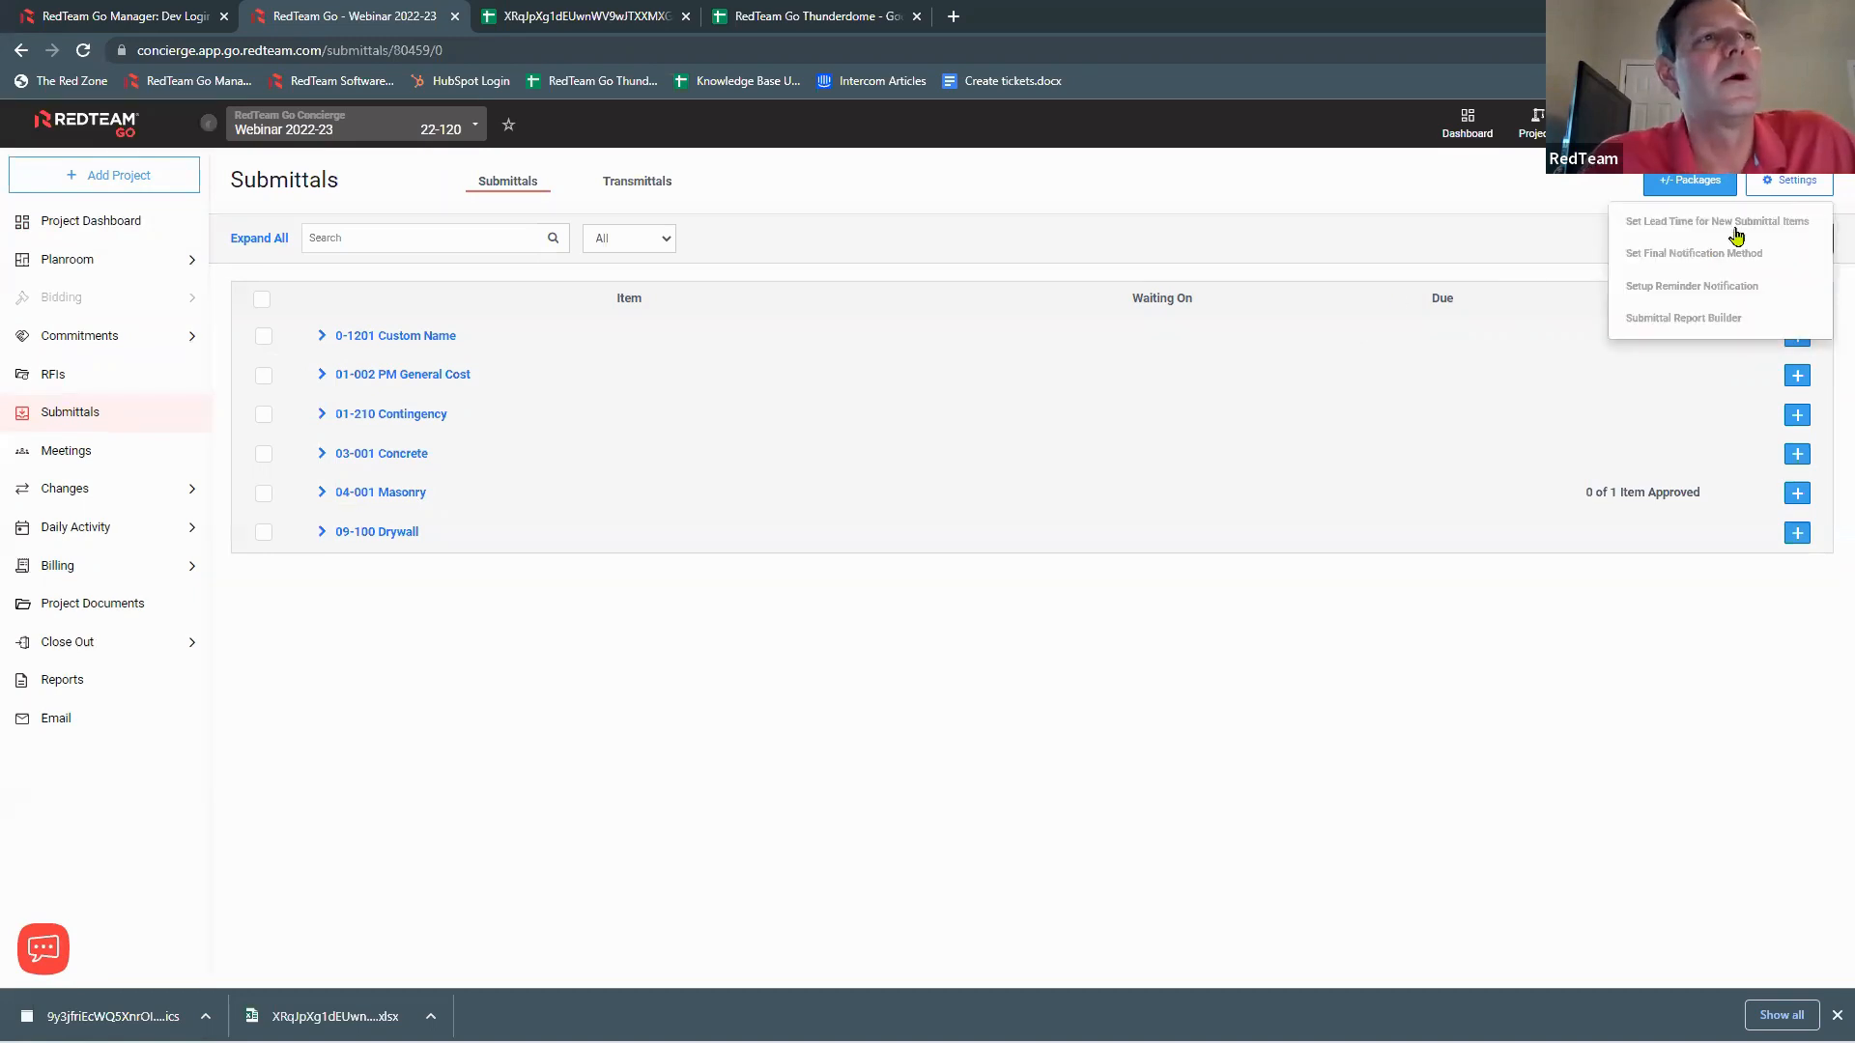
click(1692, 319)
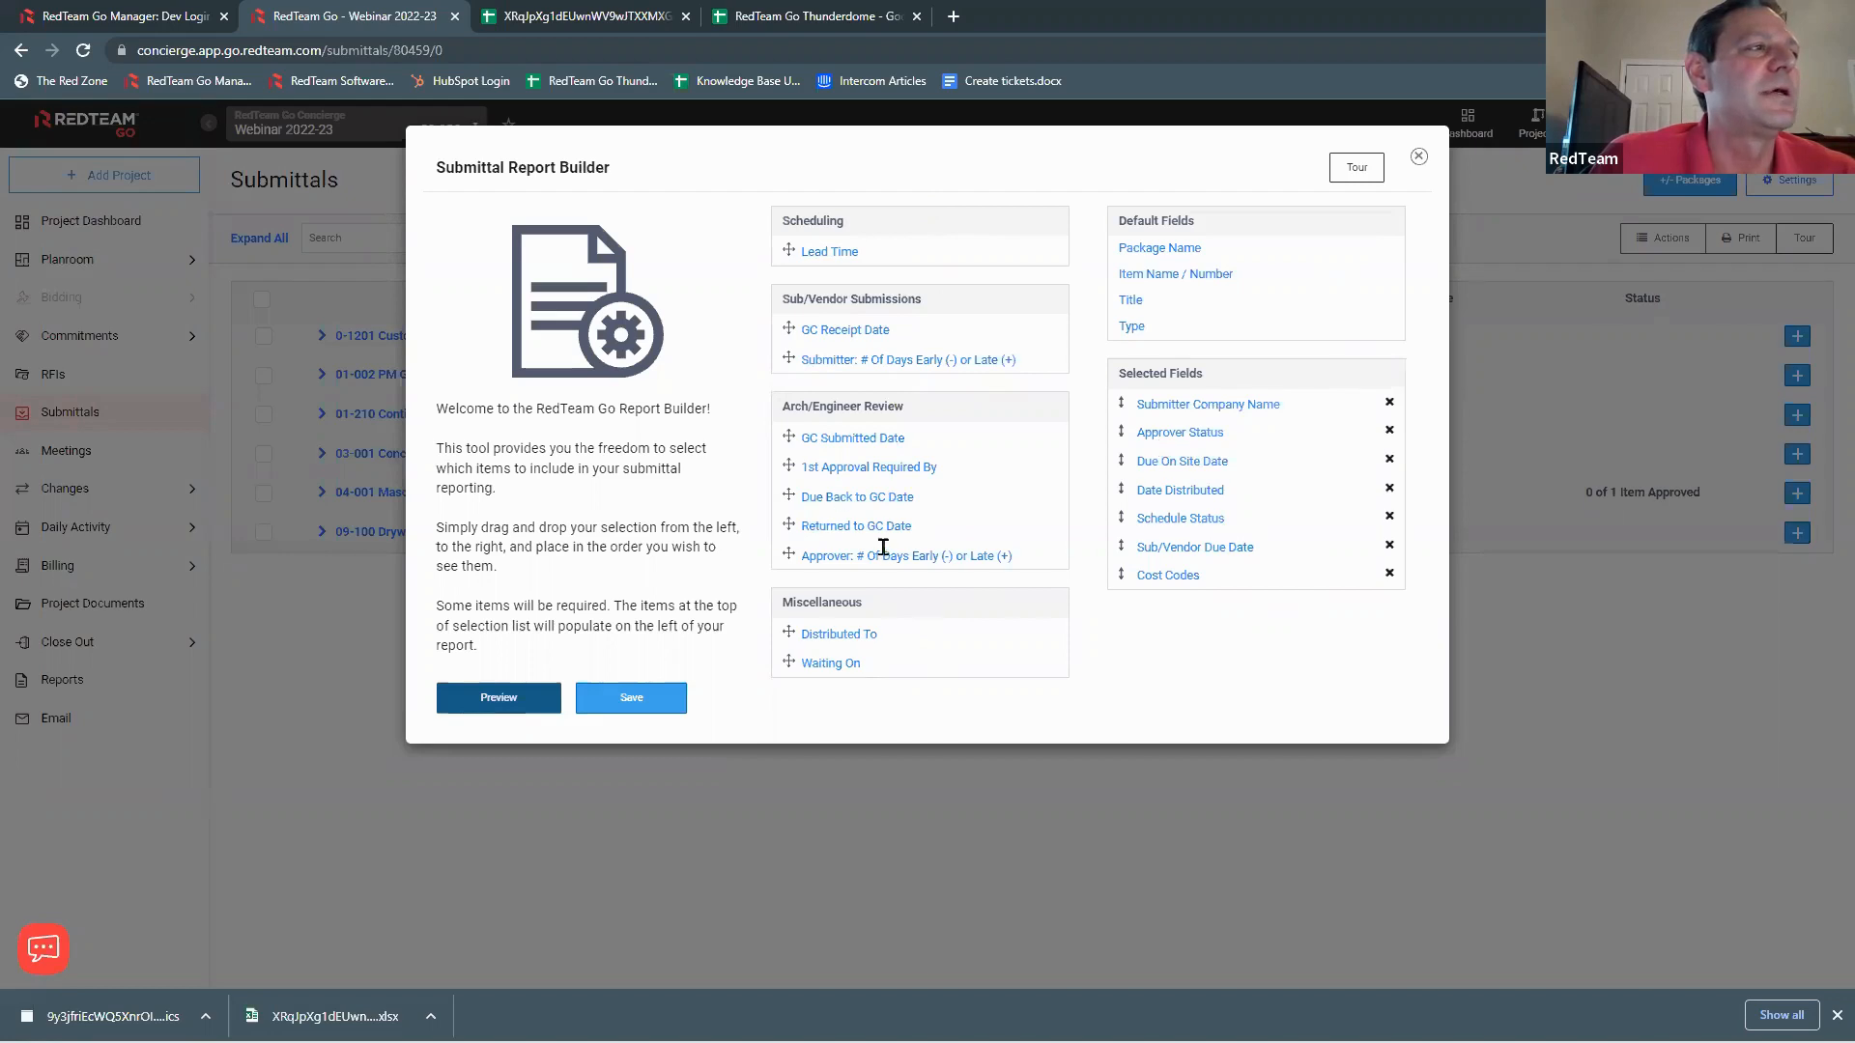
Step: Try adding and removing GC Submitted Date in the report's selected fields, remove Cost Codes, and preview the report
drag(790, 442, 1196, 574)
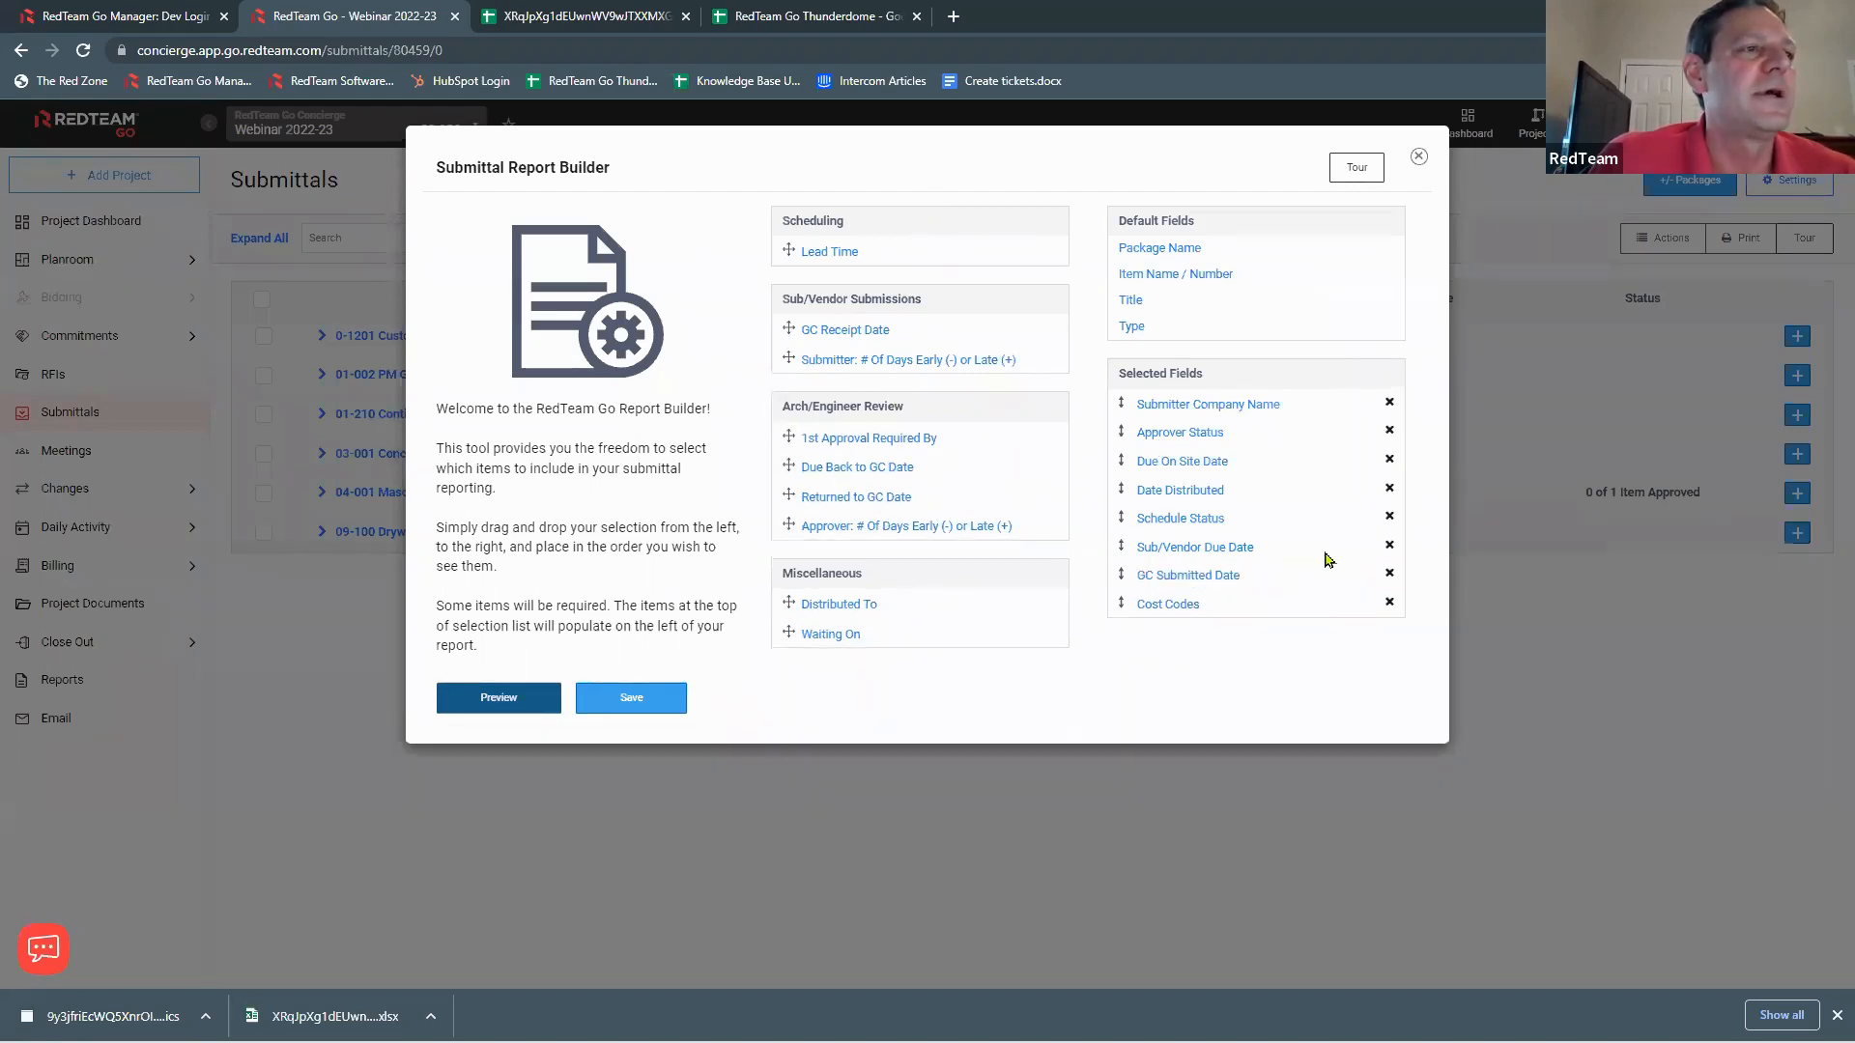
click(1389, 576)
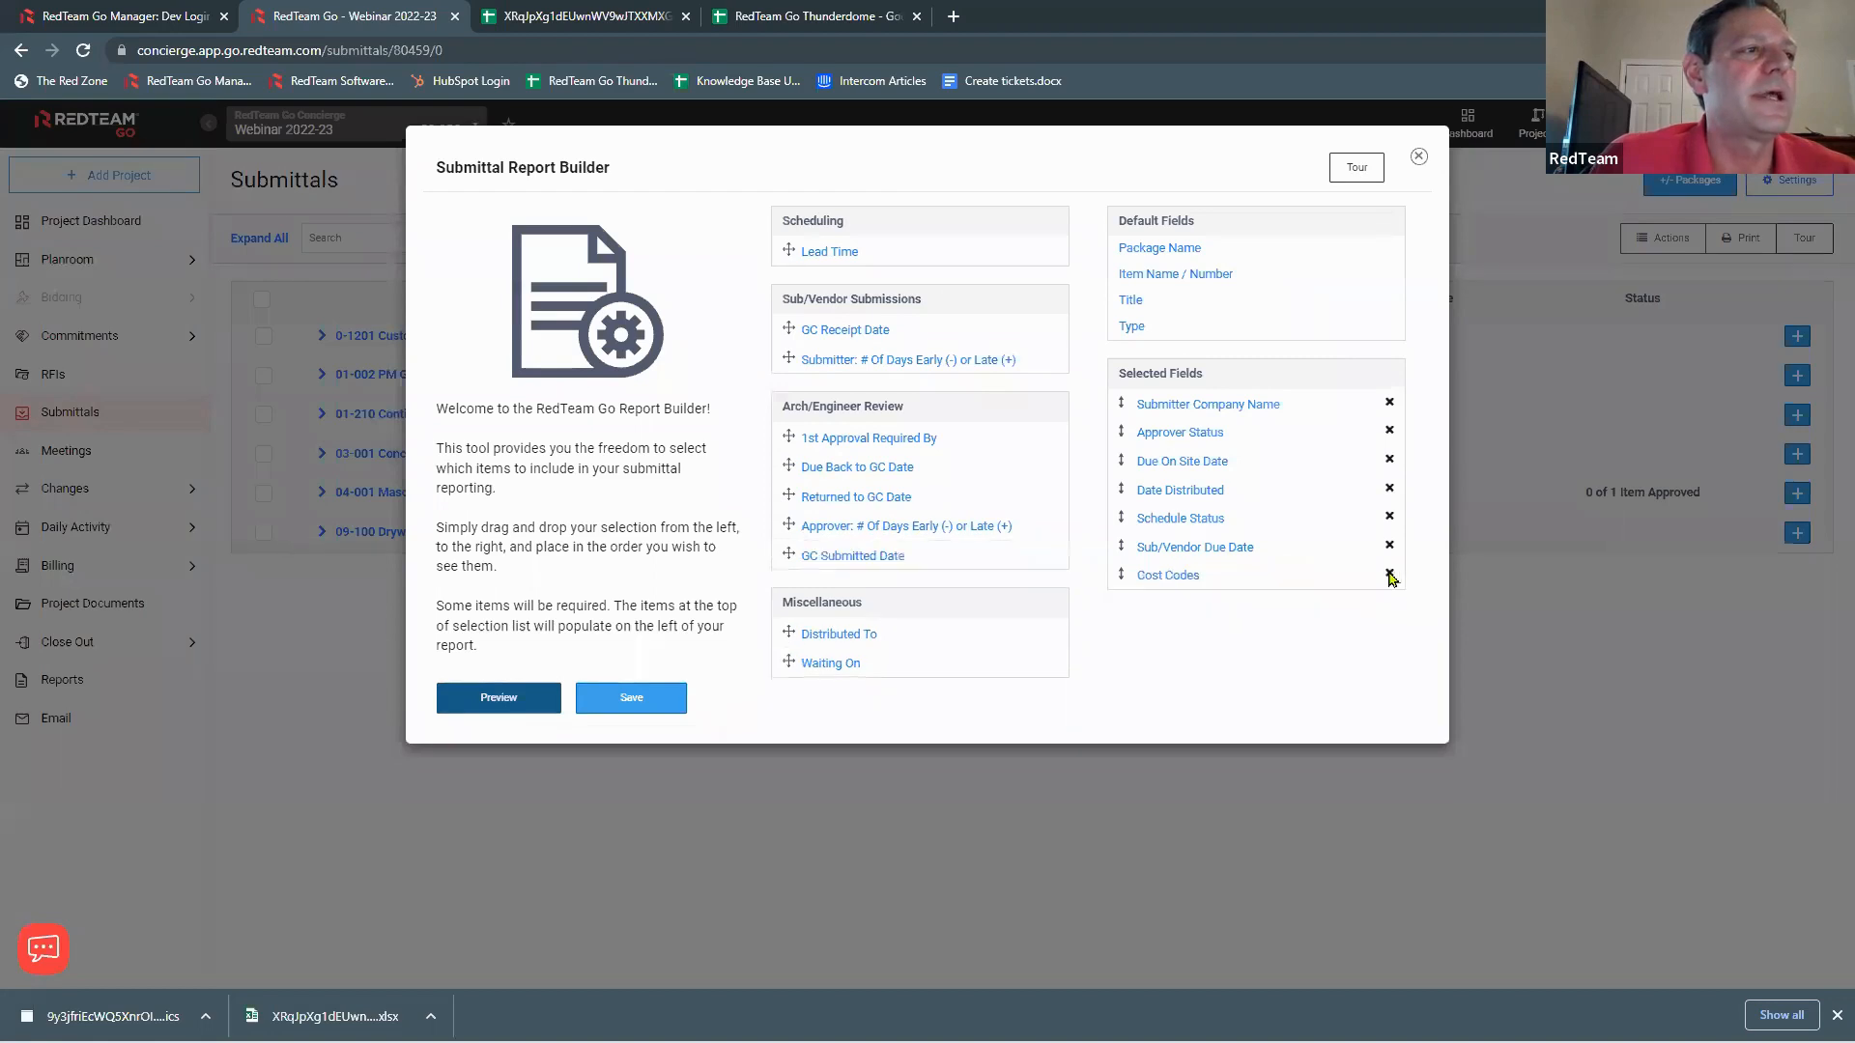
click(1389, 576)
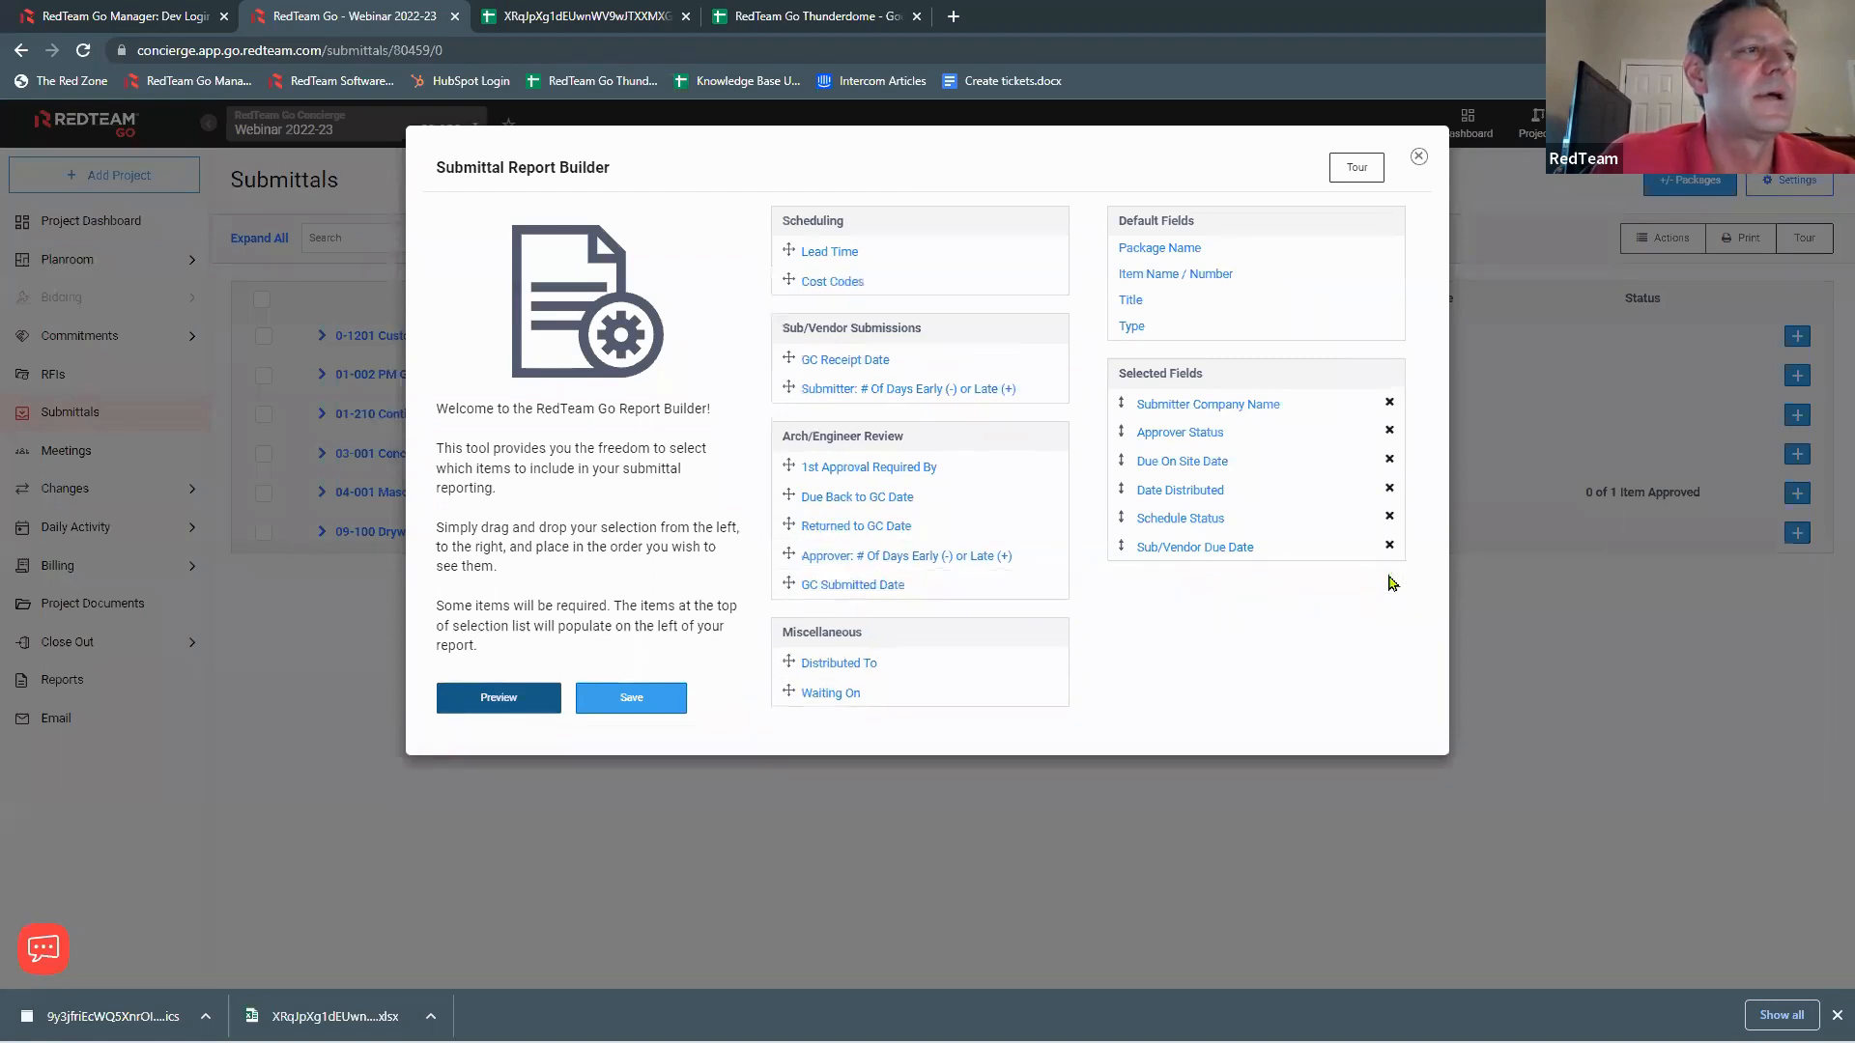
click(504, 708)
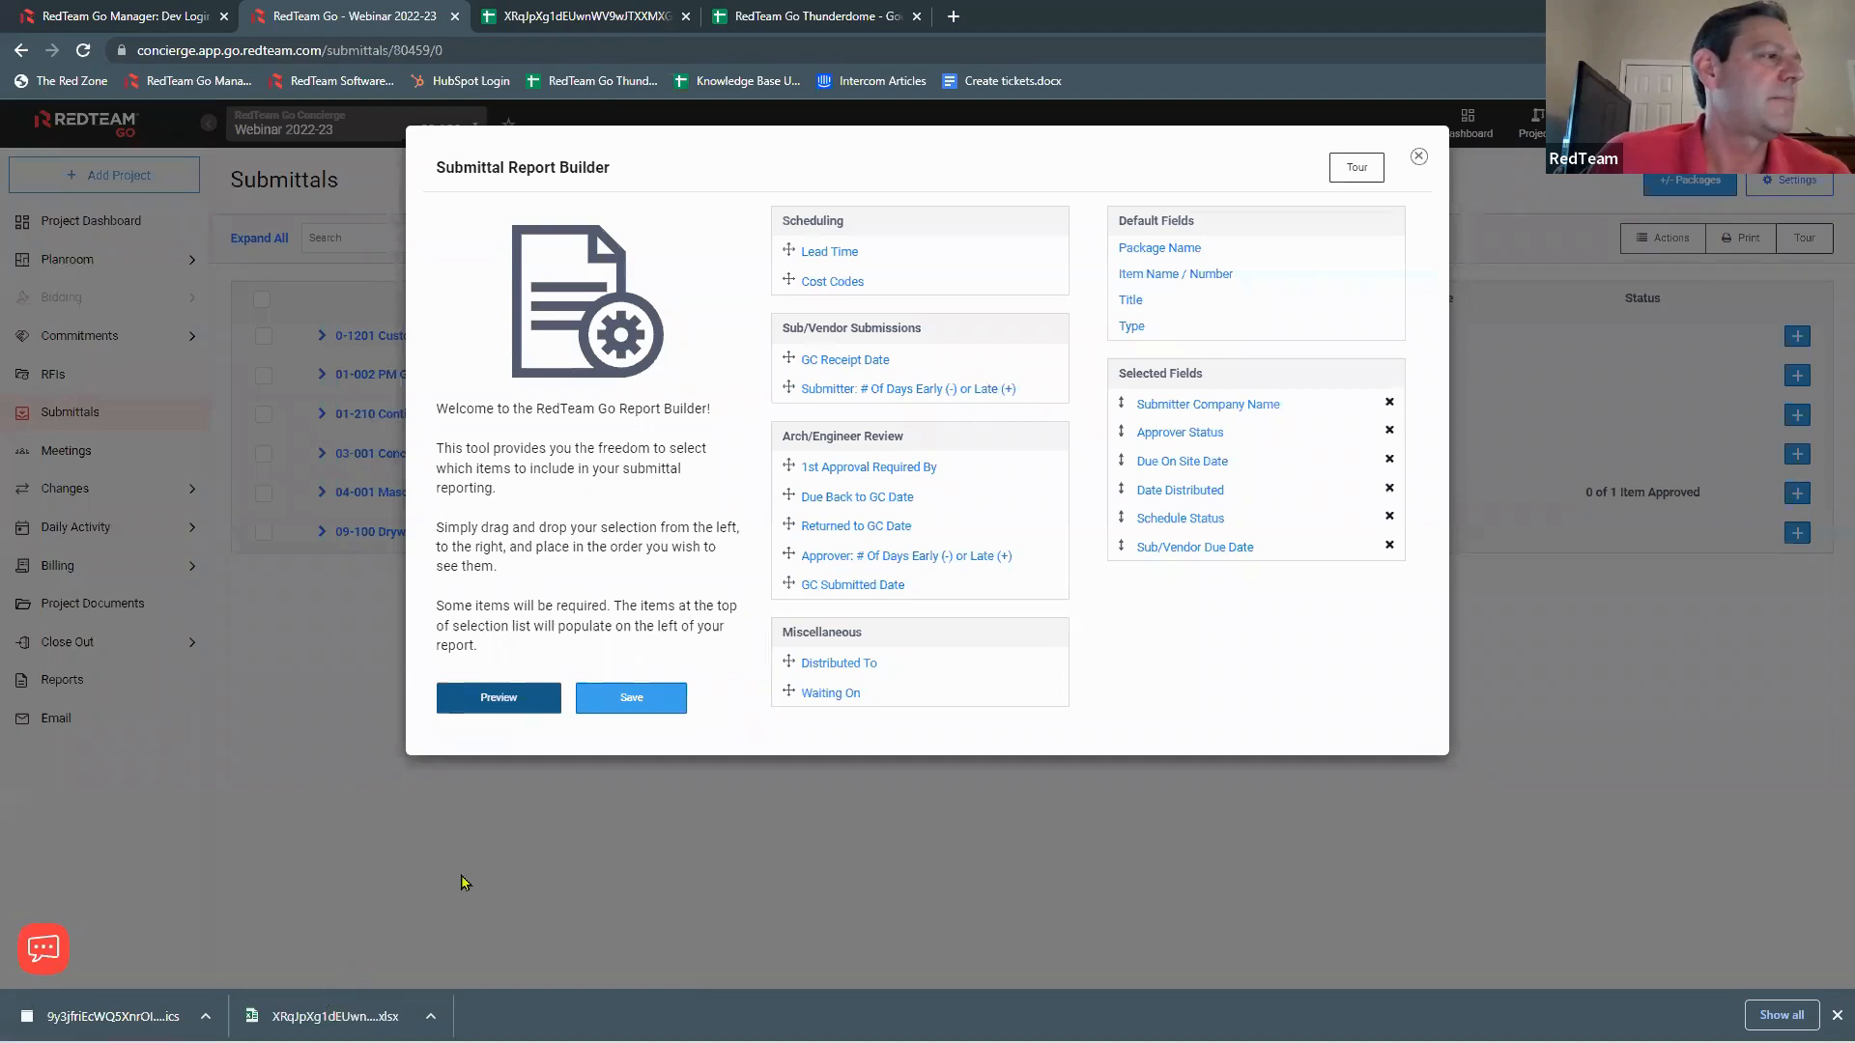
Step: View the exported Submittal Schedule & Log spreadsheet in Google Sheets, close it and return to RedTeam Go
click(613, 19)
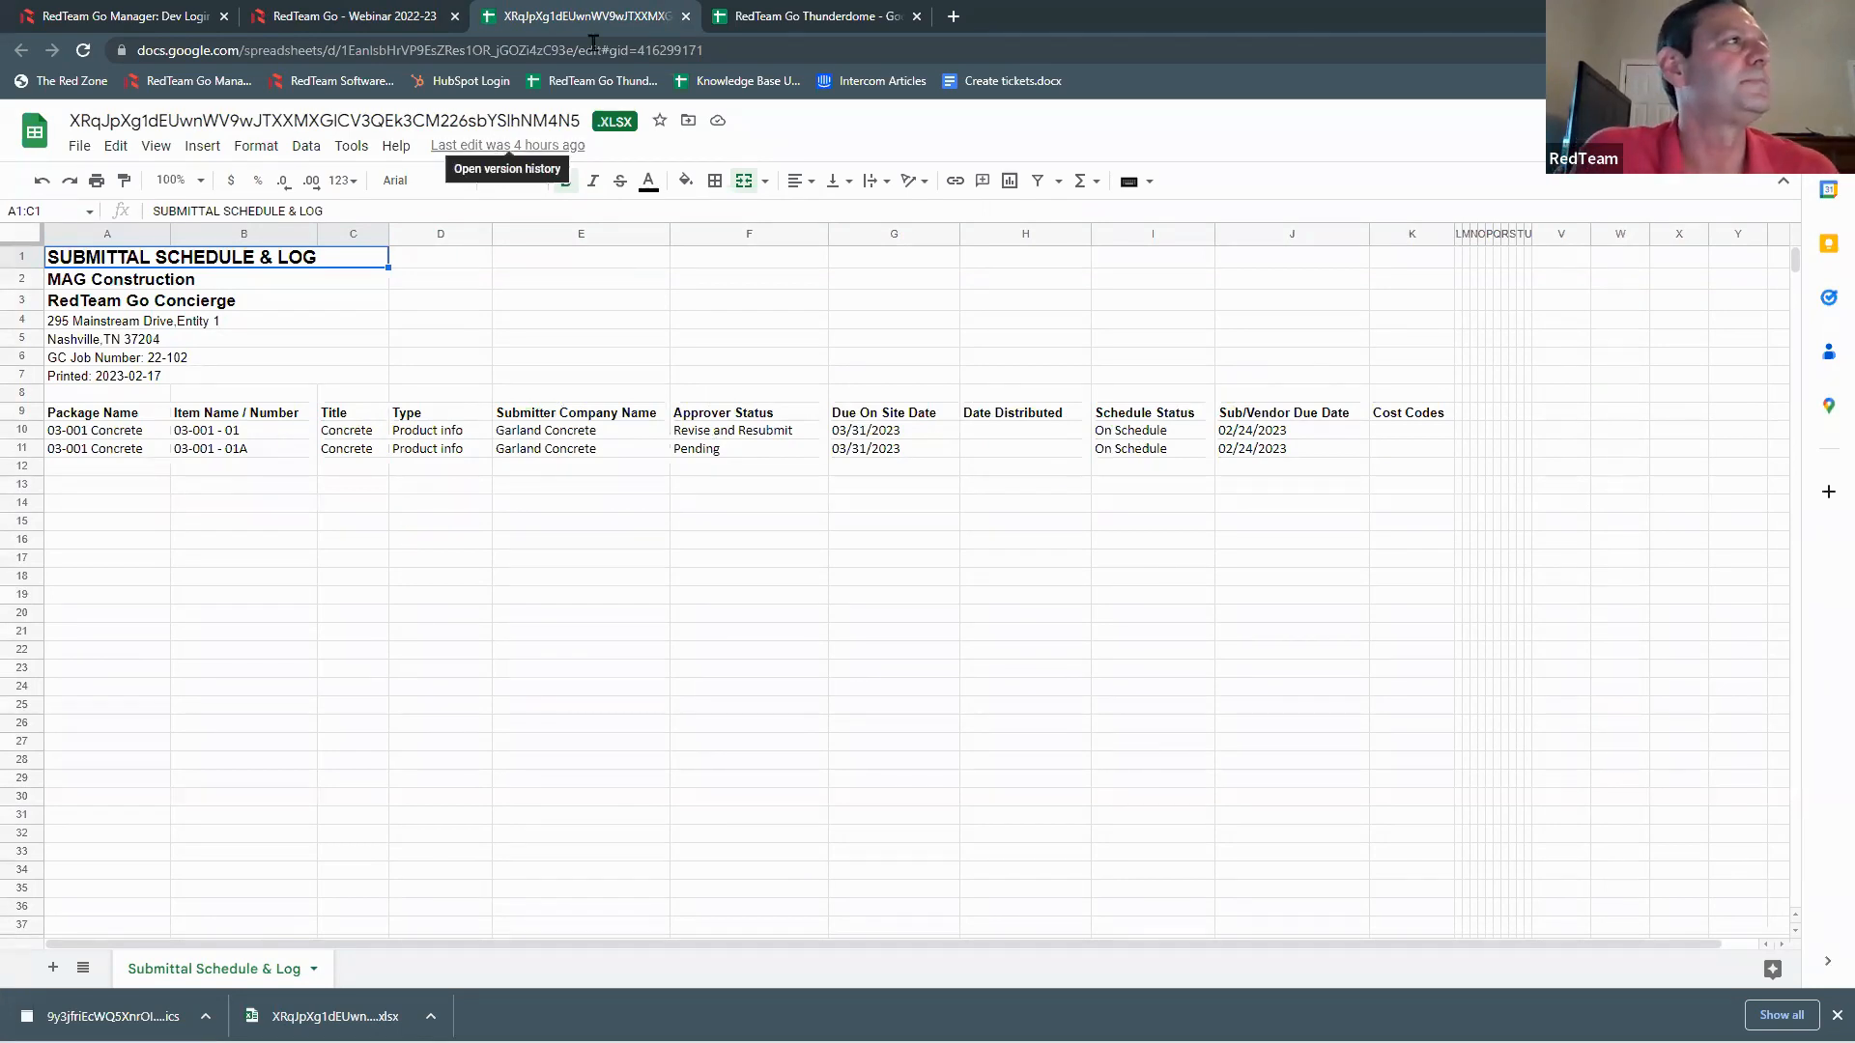
click(686, 17)
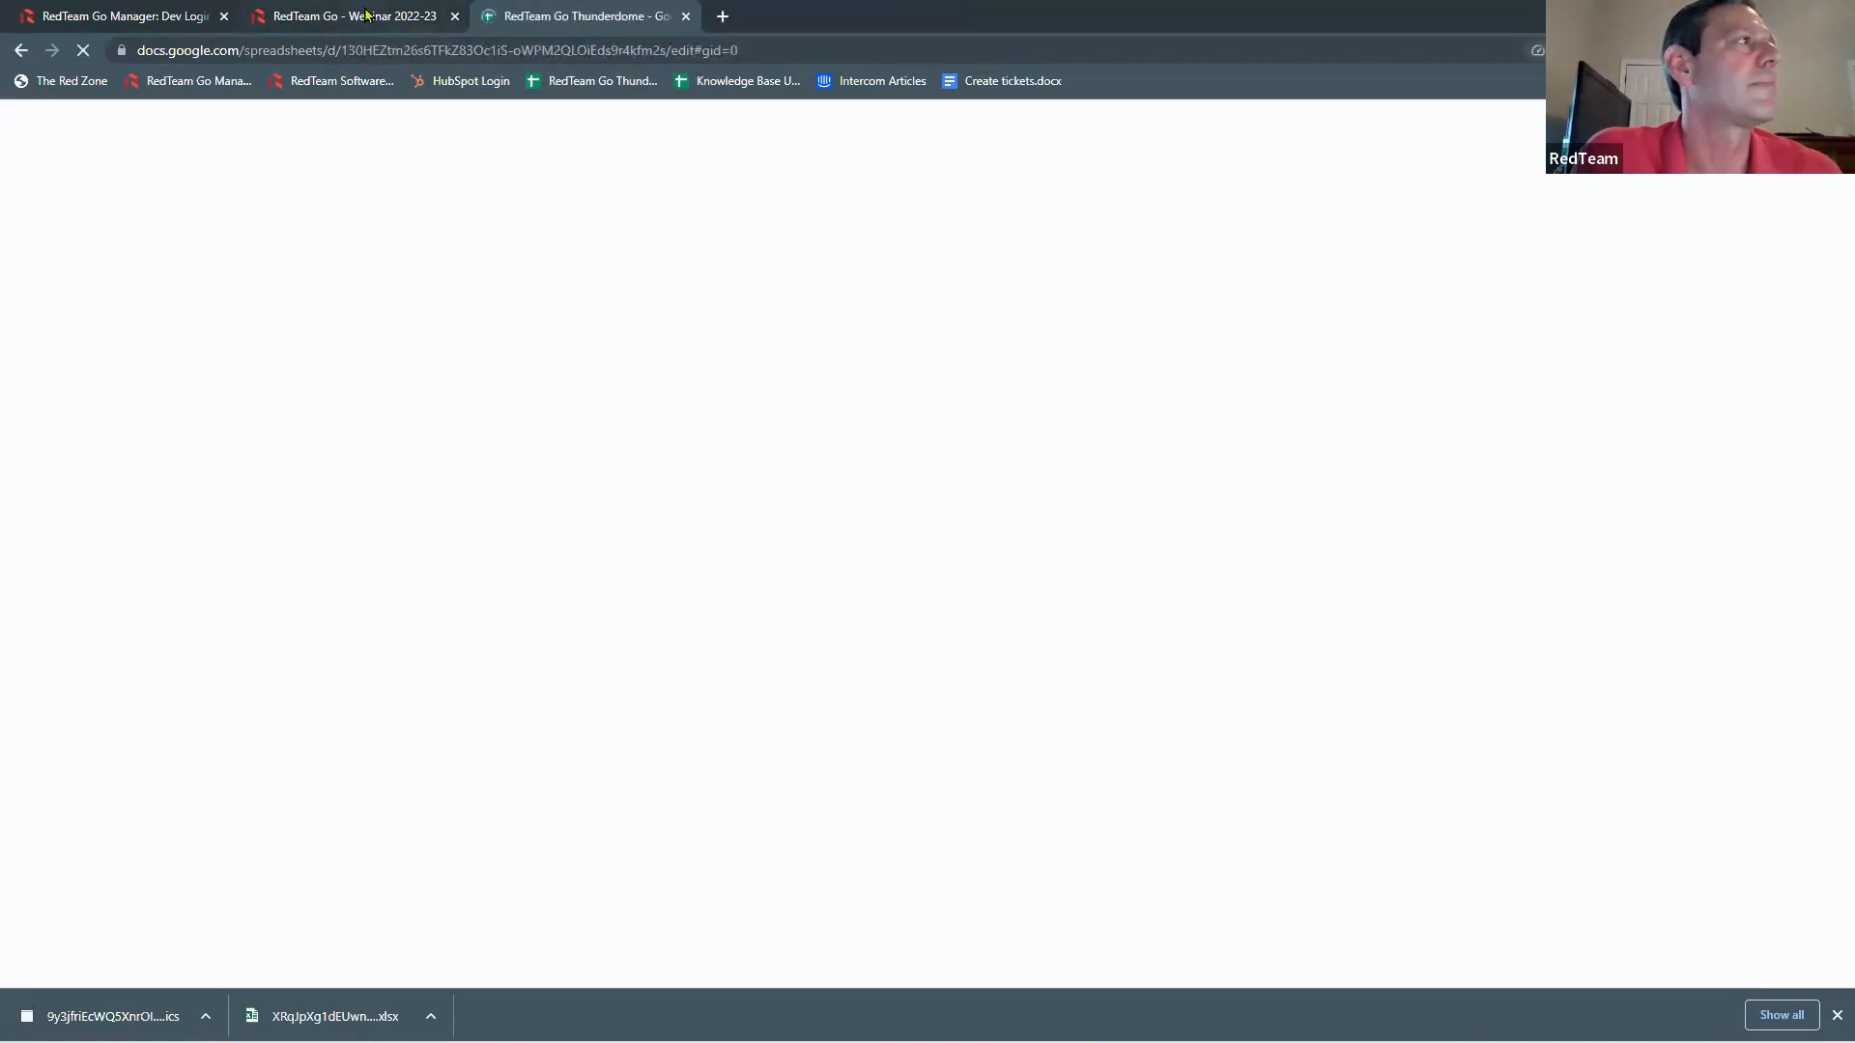
click(368, 15)
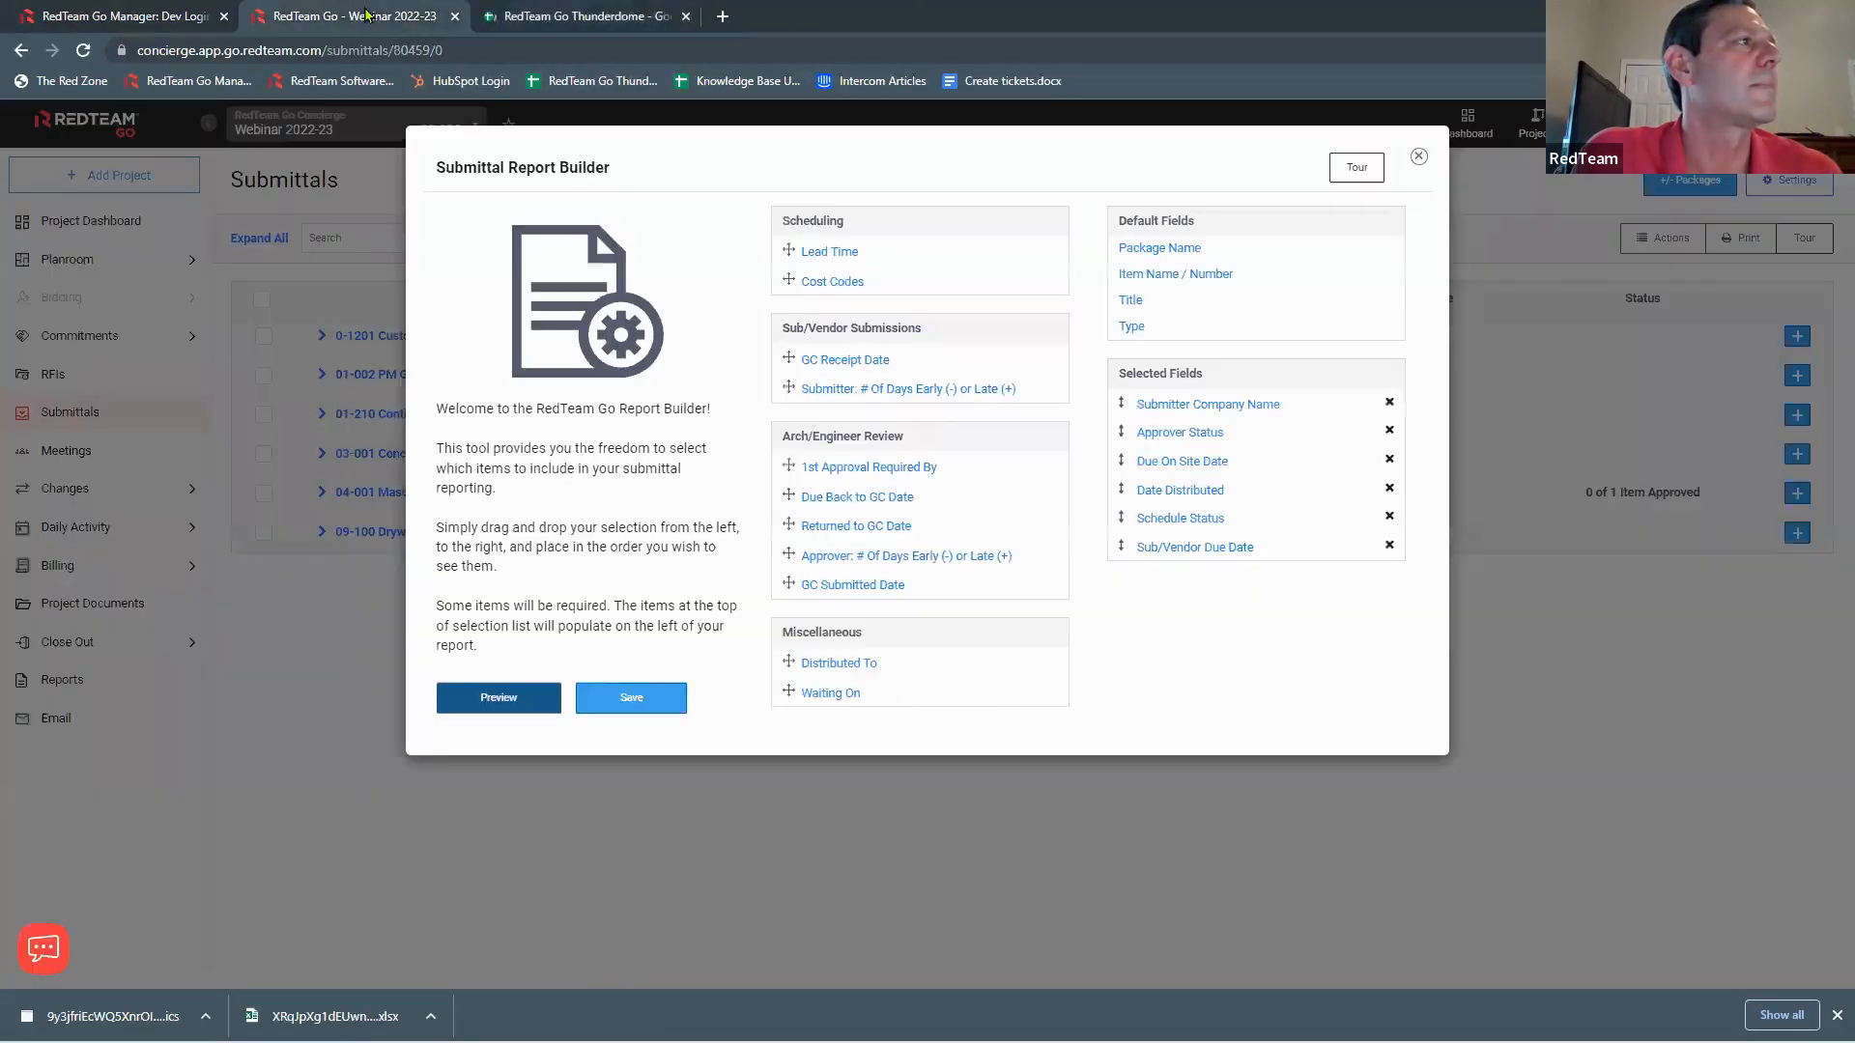
Step: Close the Submittal Report Builder without saving and expand all submittal packages in the list
click(1419, 162)
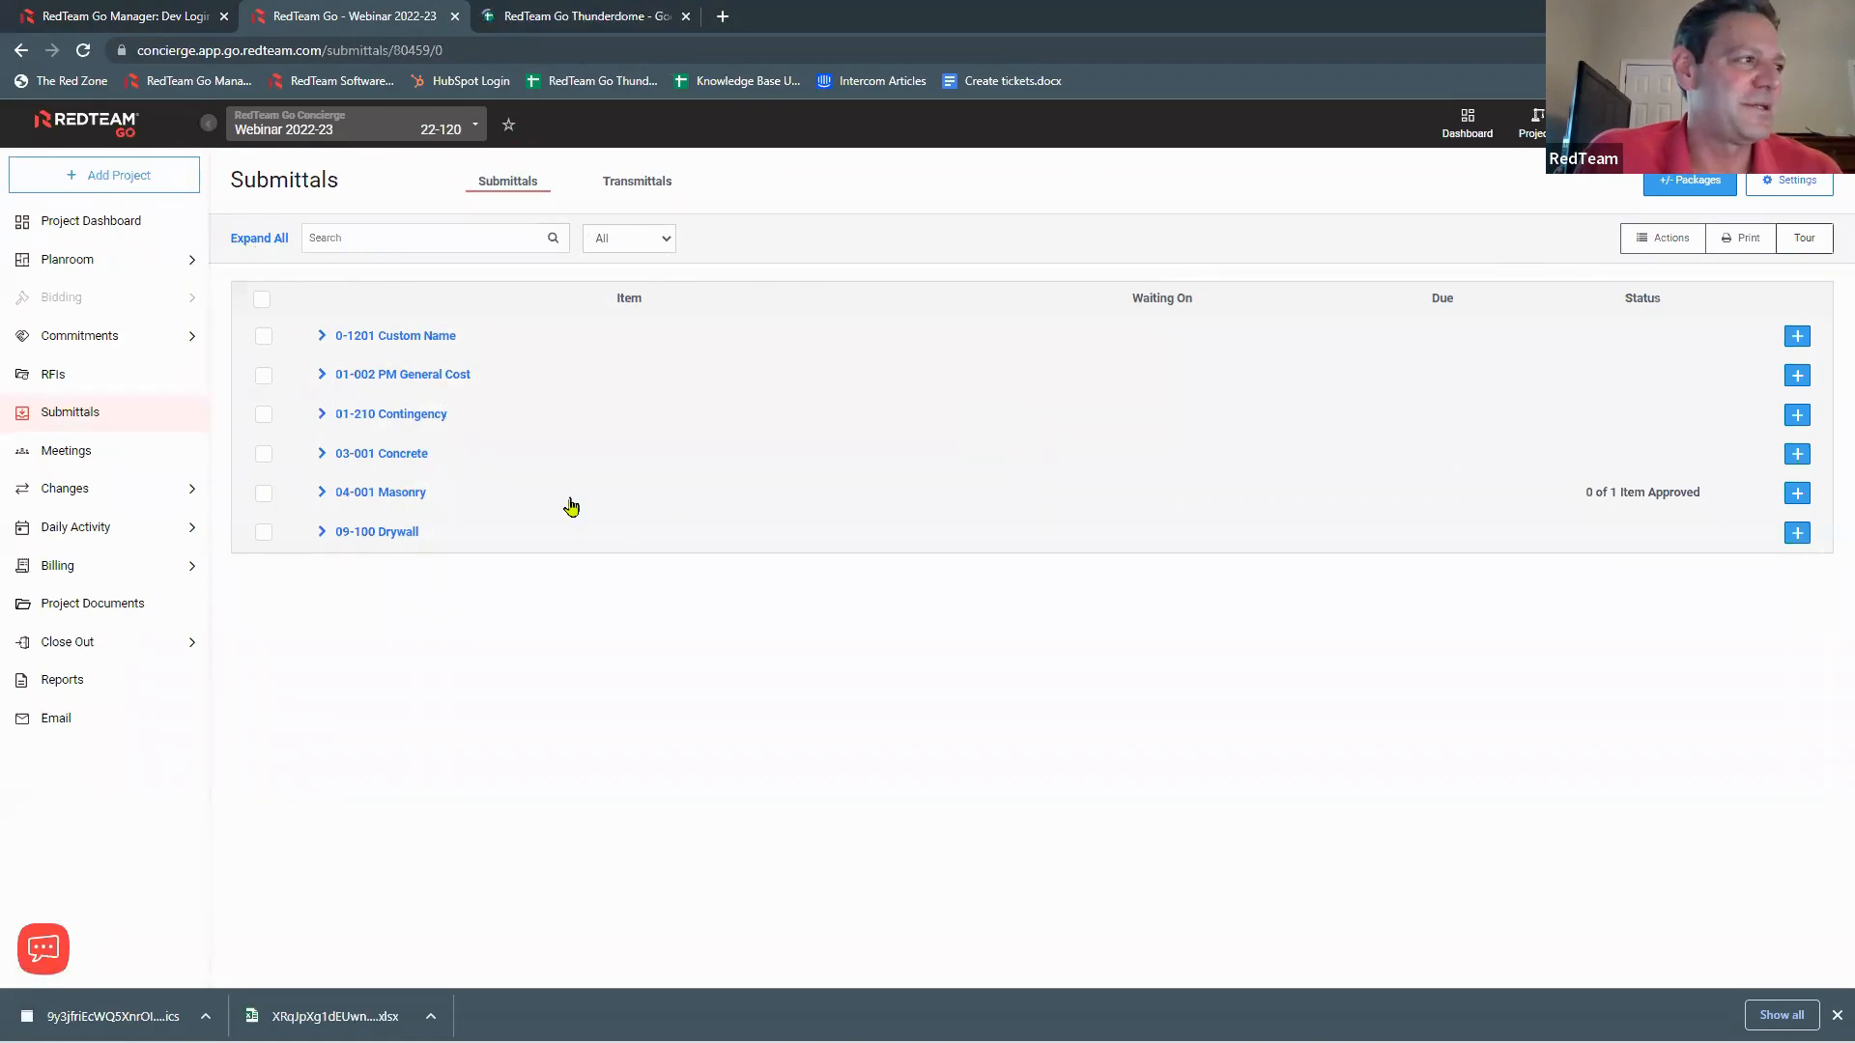
click(266, 239)
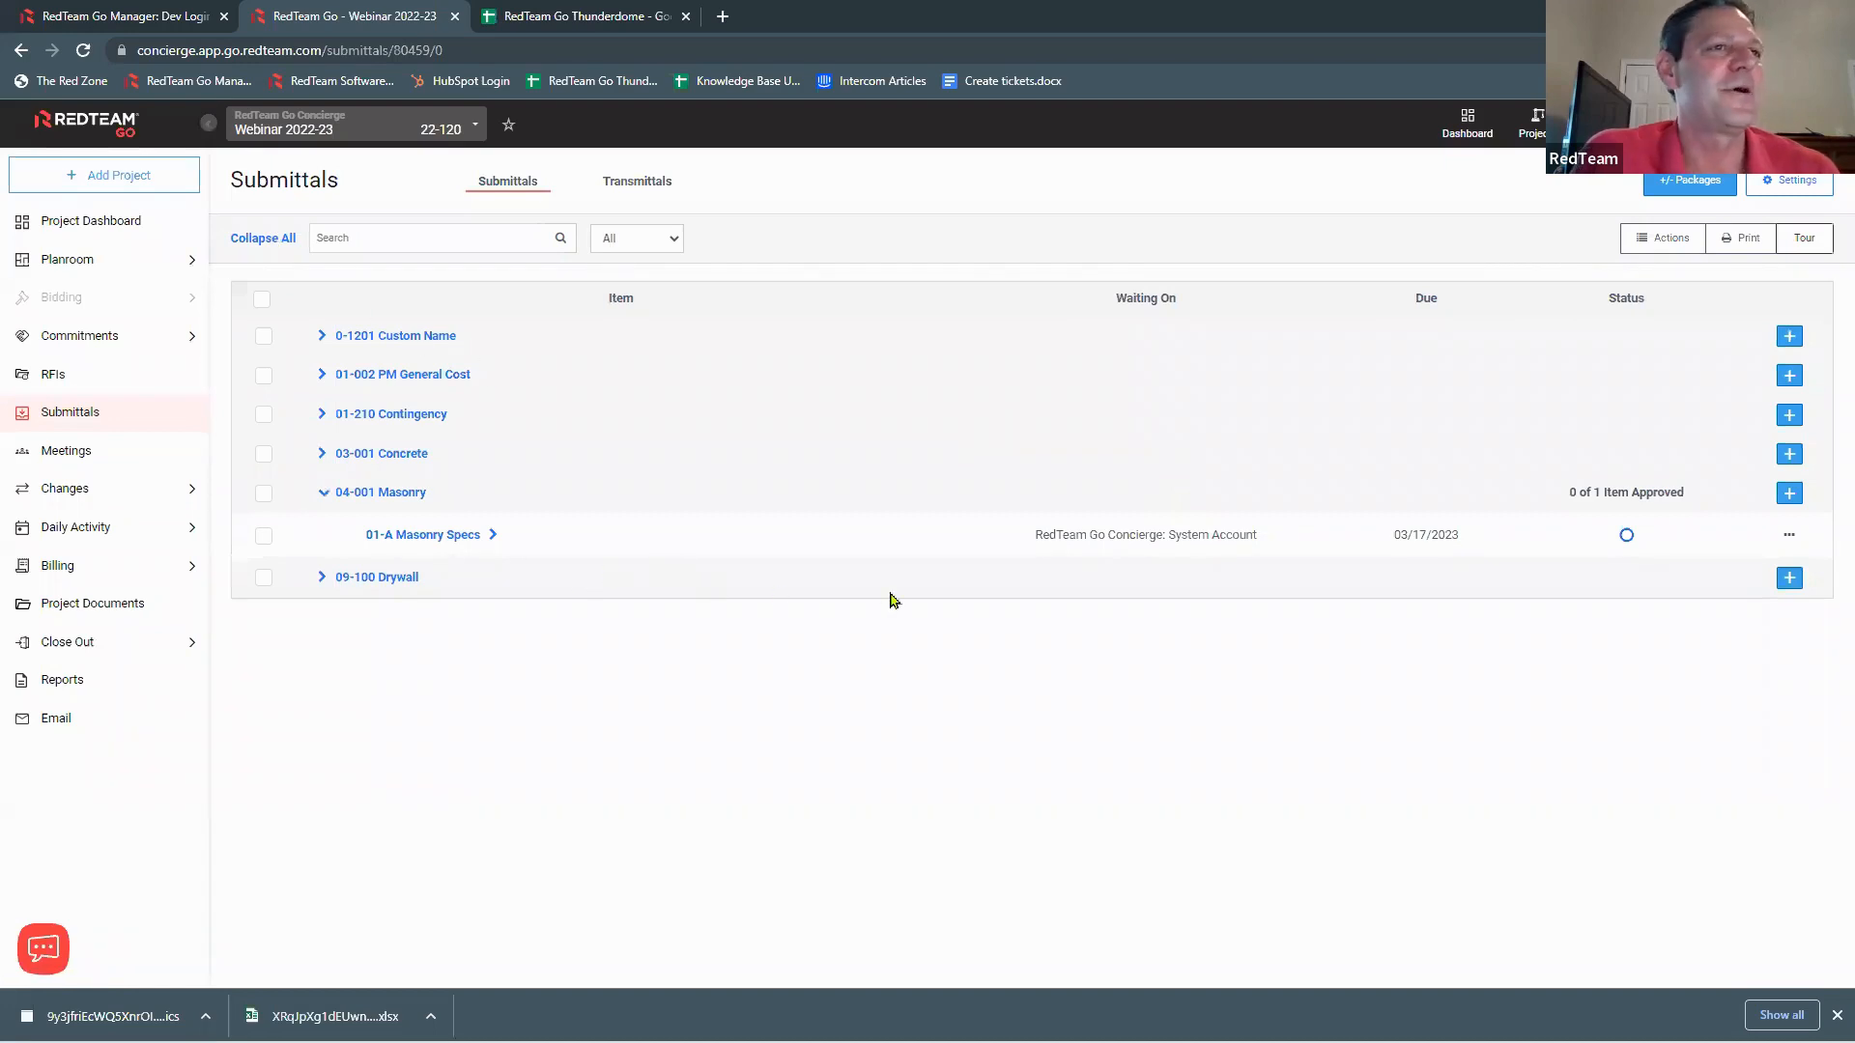
Step: Select the 01-A Masonry Specs submittal and print the report for checked items
click(263, 537)
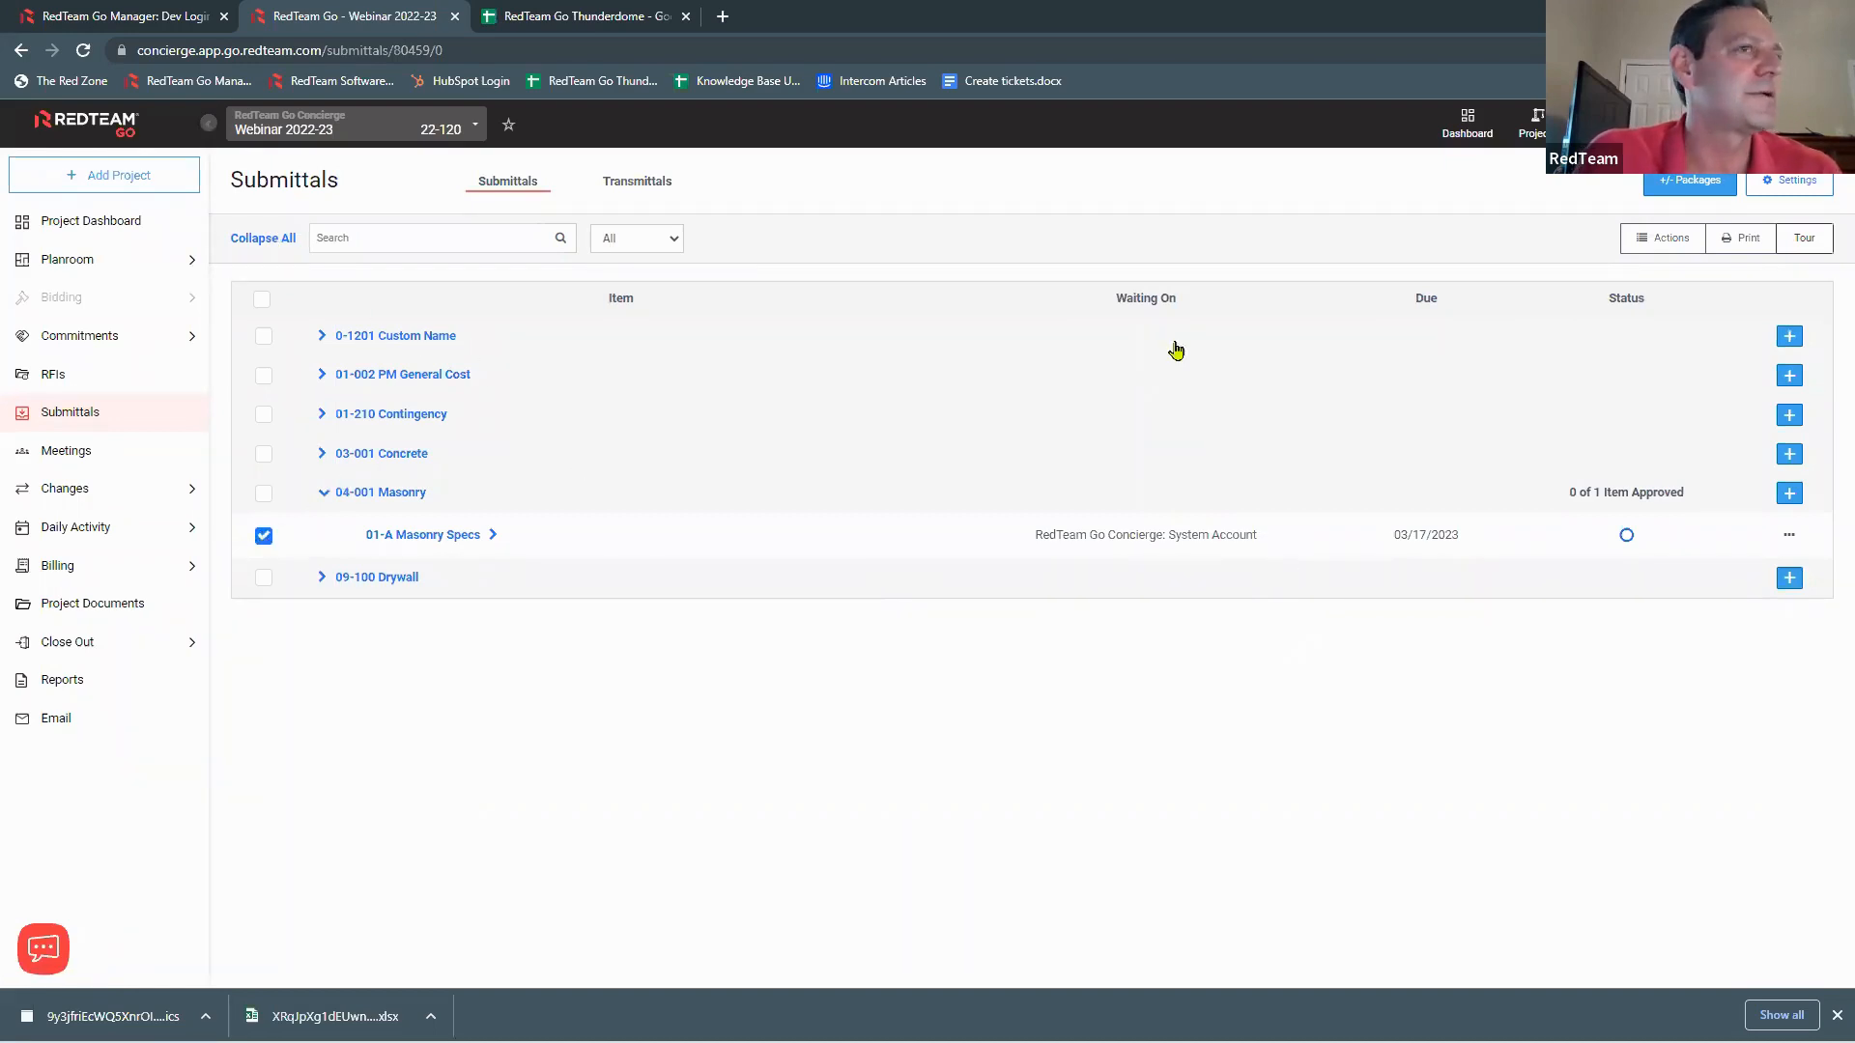
click(1752, 240)
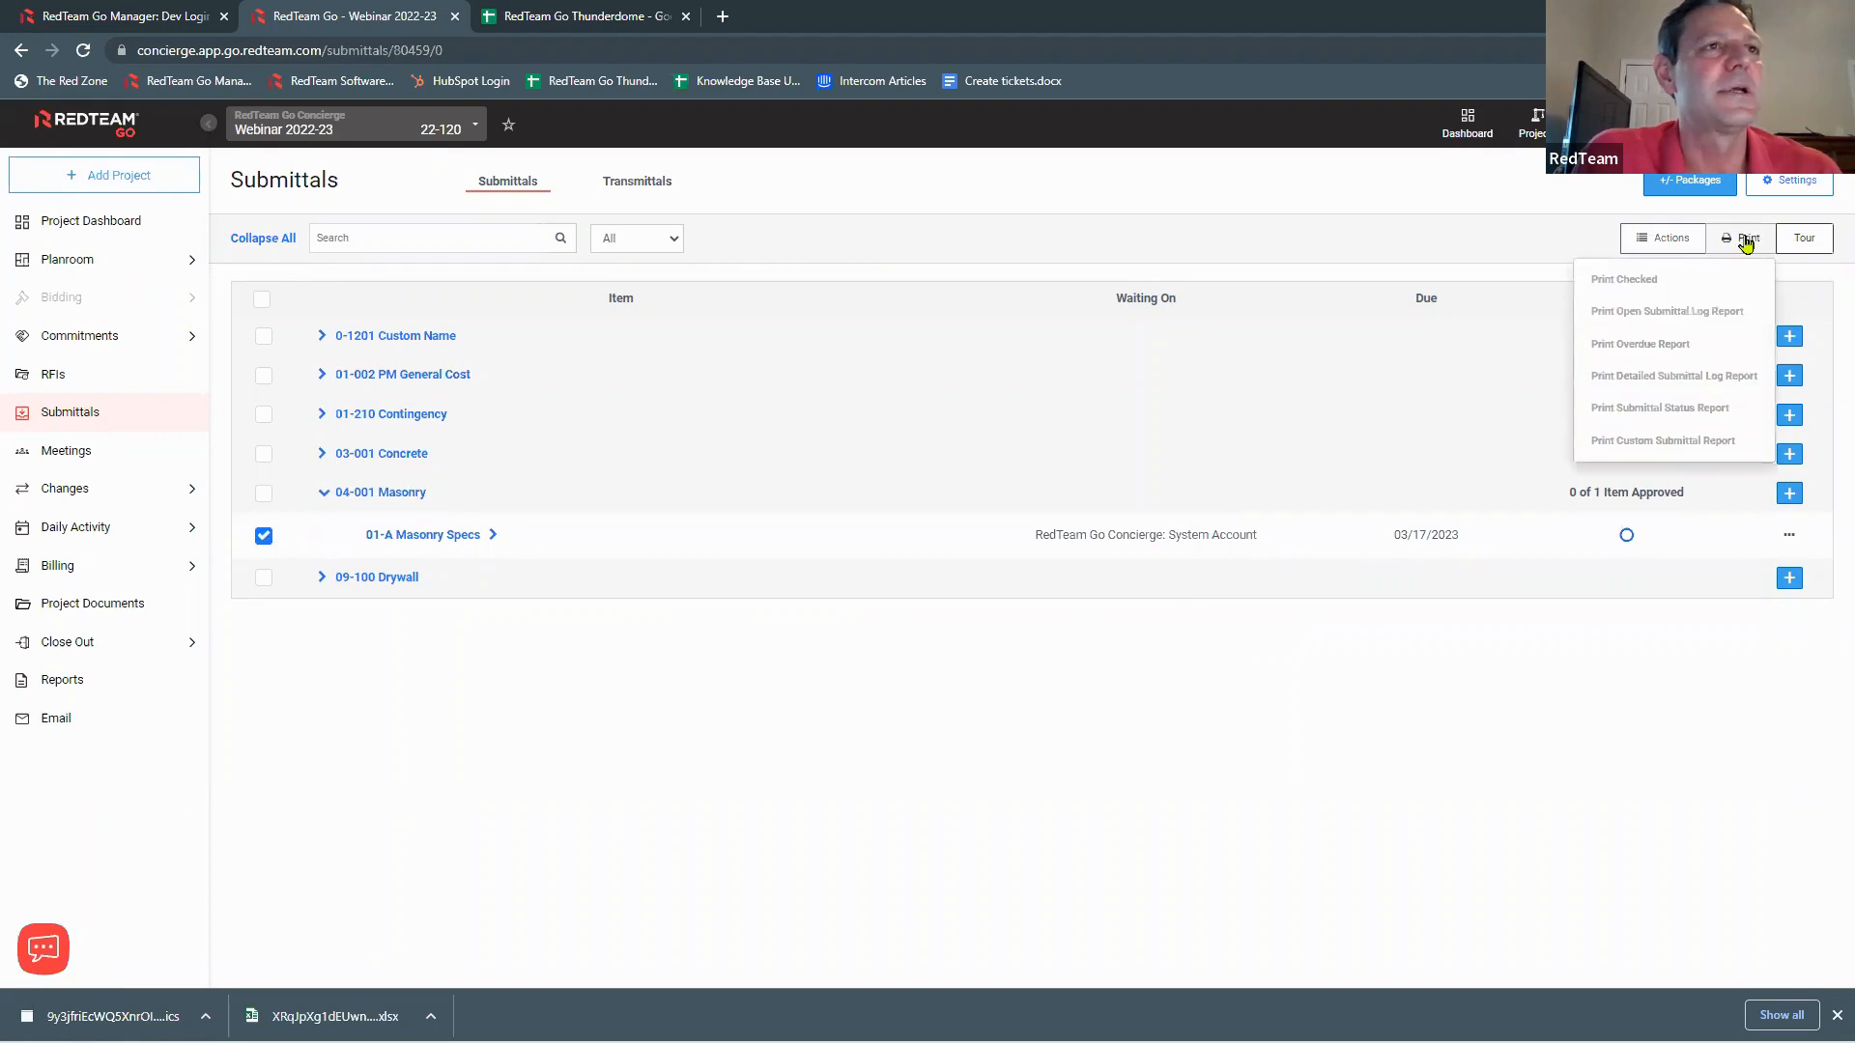
click(1650, 280)
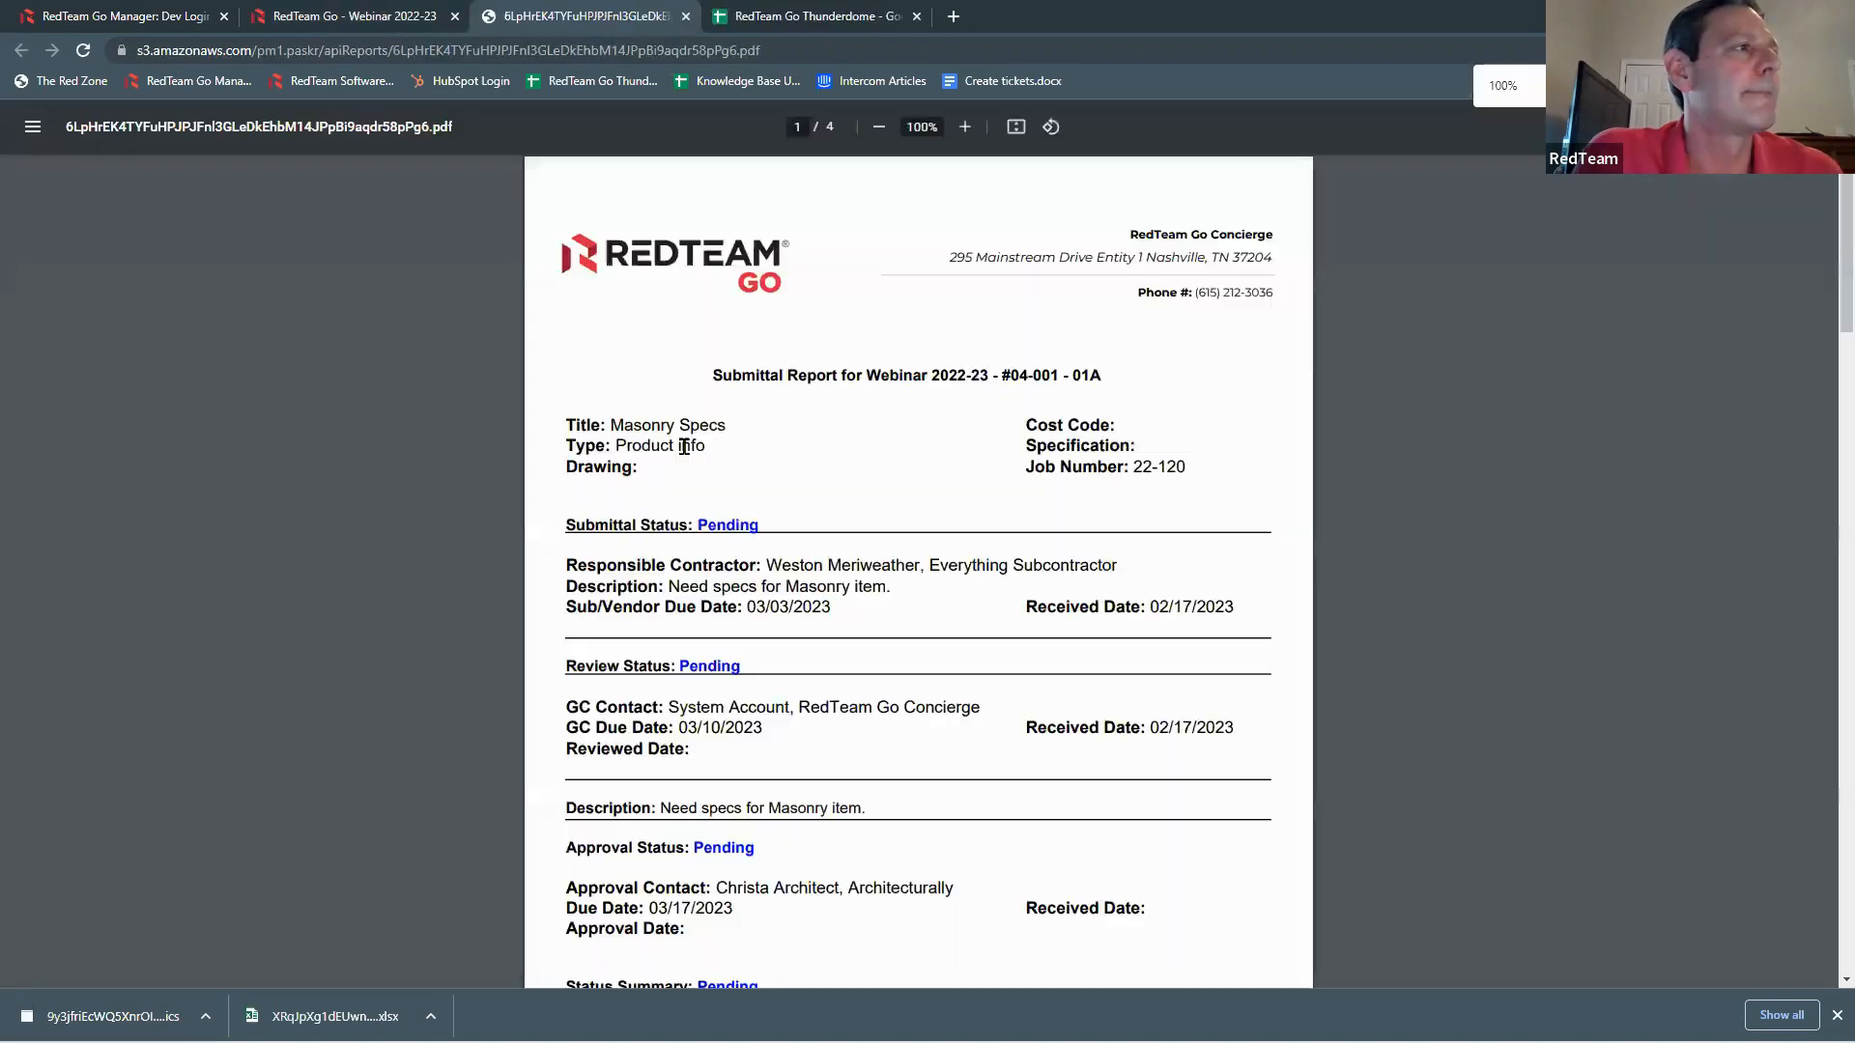
Step: Examine the statuses, due dates and distribution lists of submittals 01A and 01 in the printed report, and close it
scroll(947, 490, down, 3)
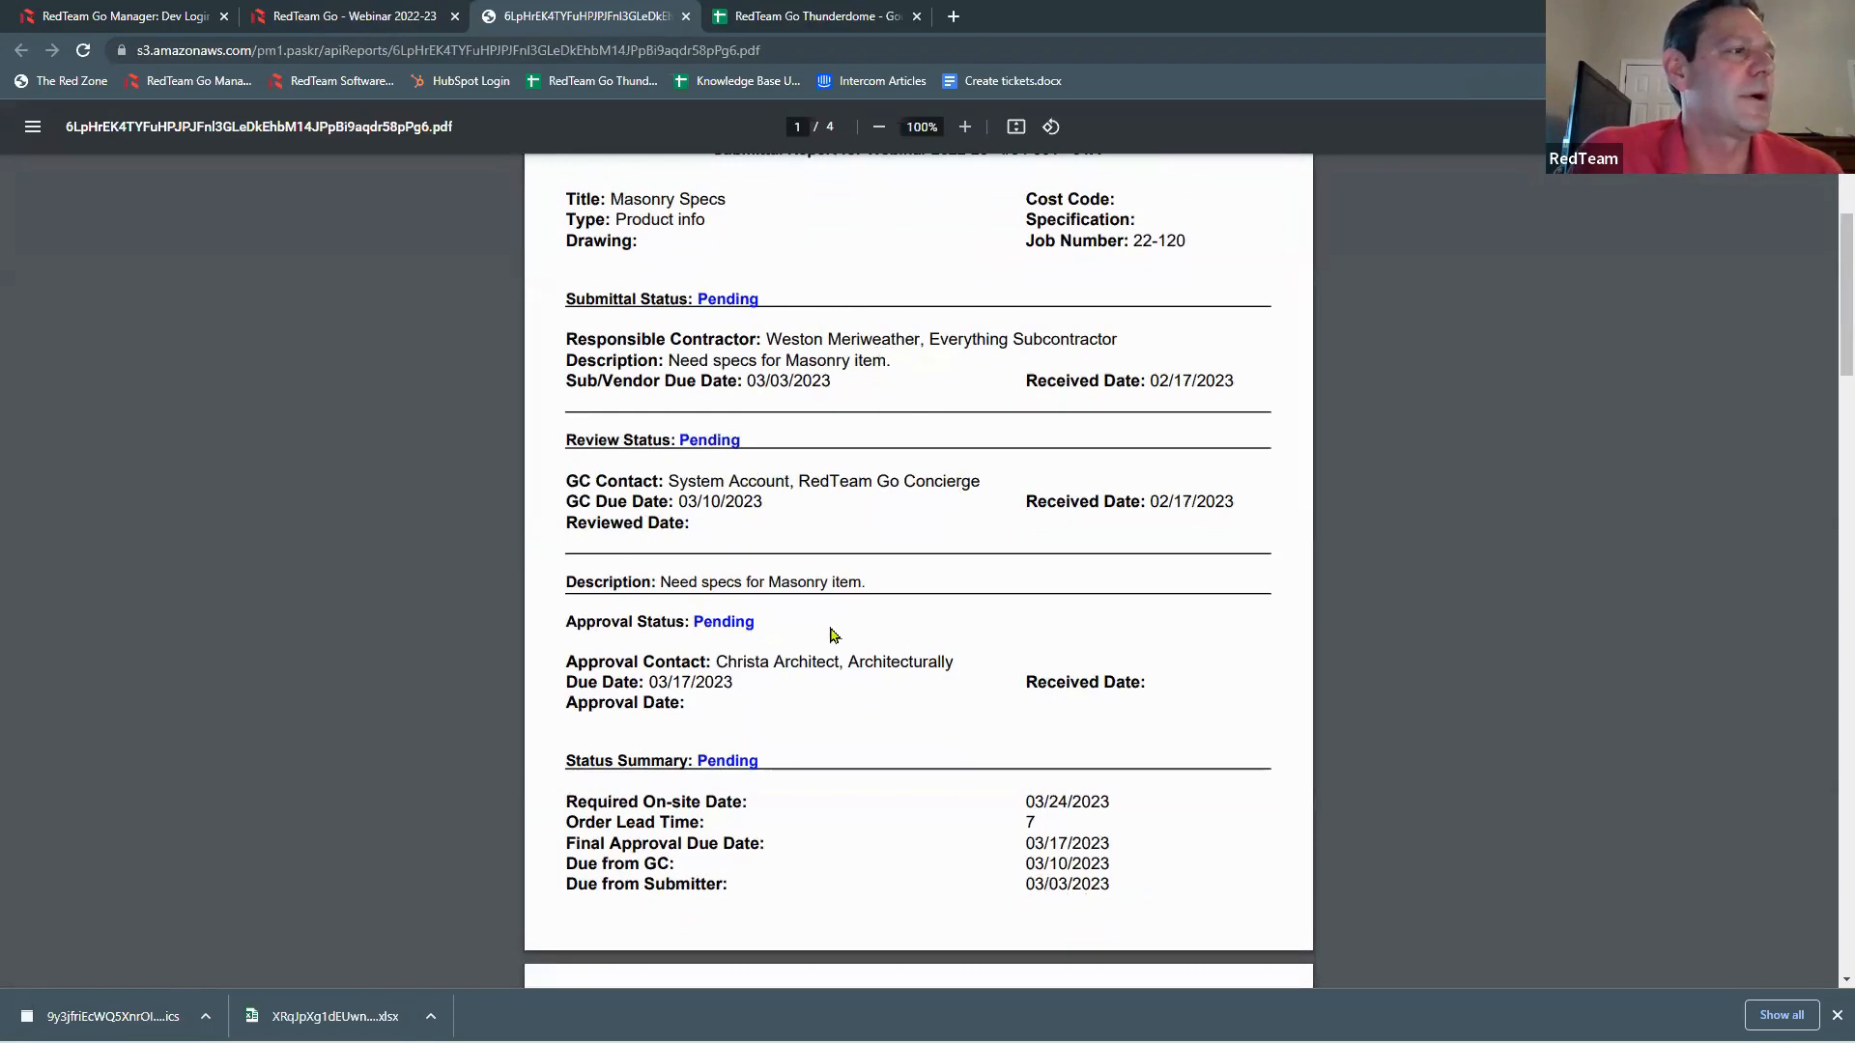
scroll(841, 631, down, 4)
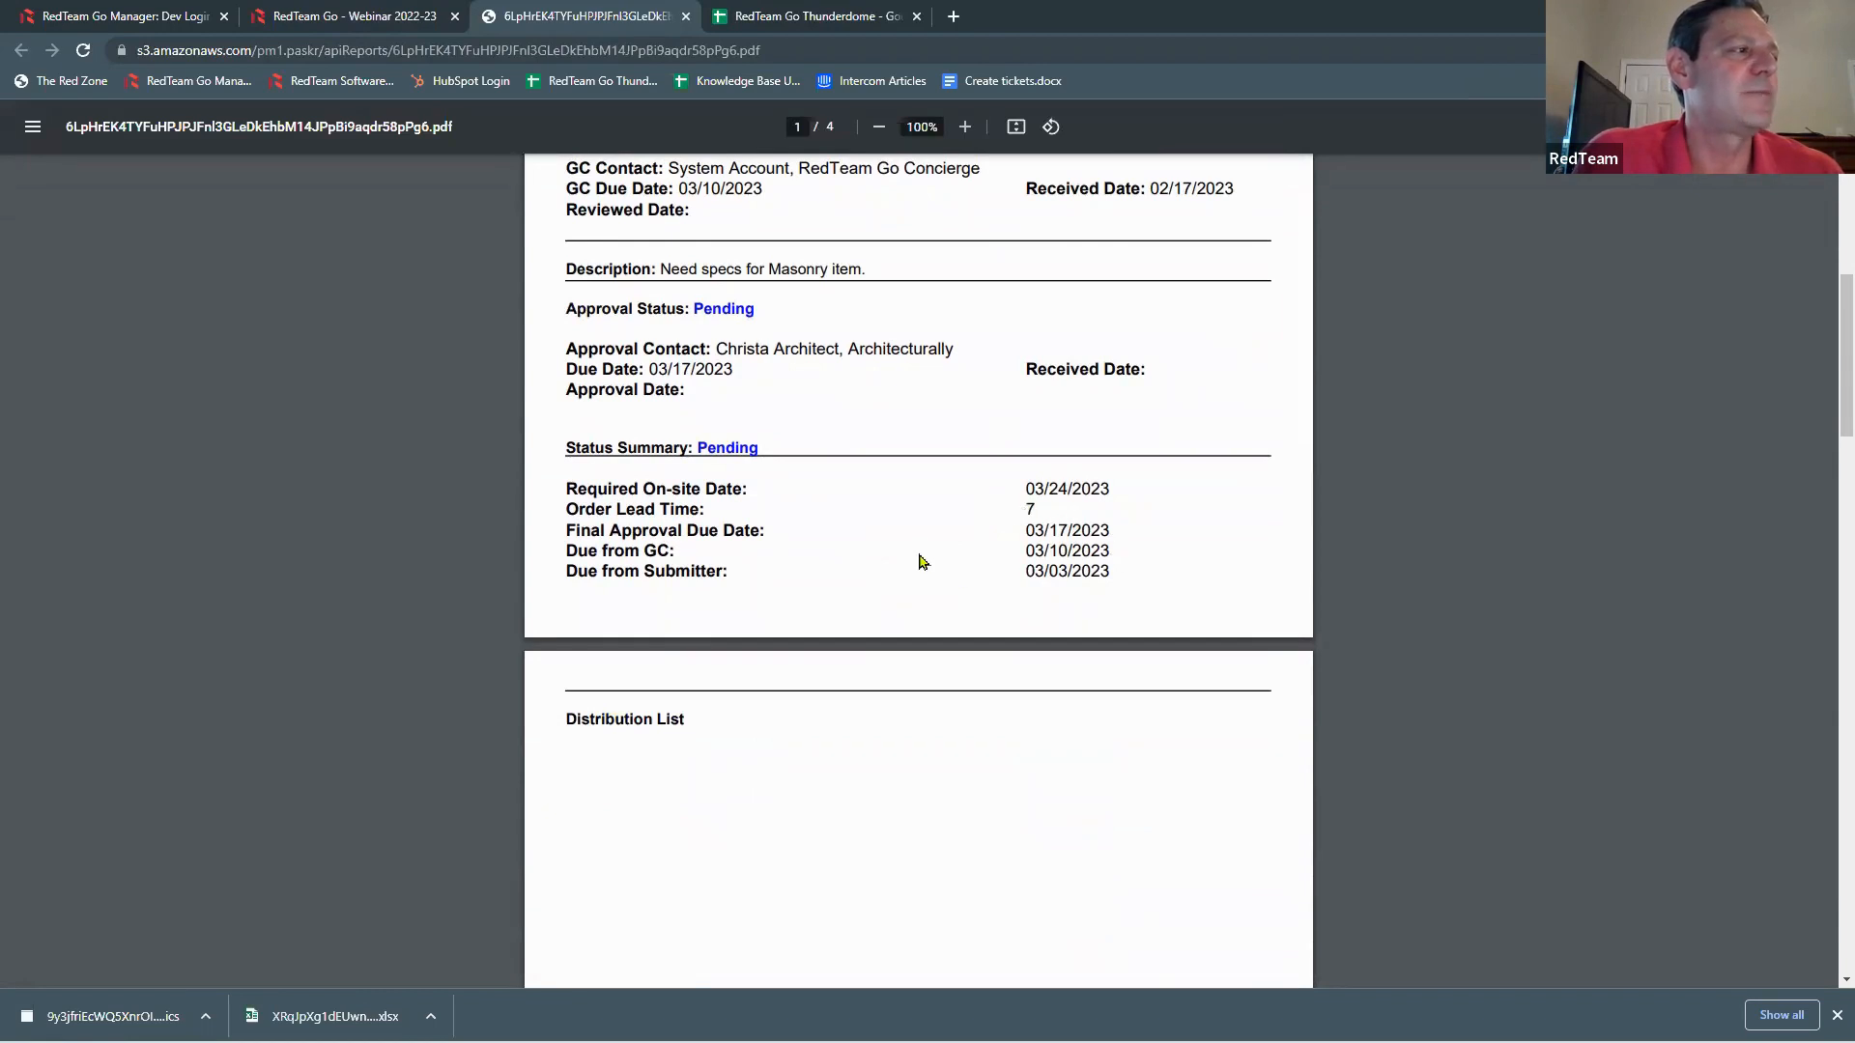
scroll(921, 563, down, 3)
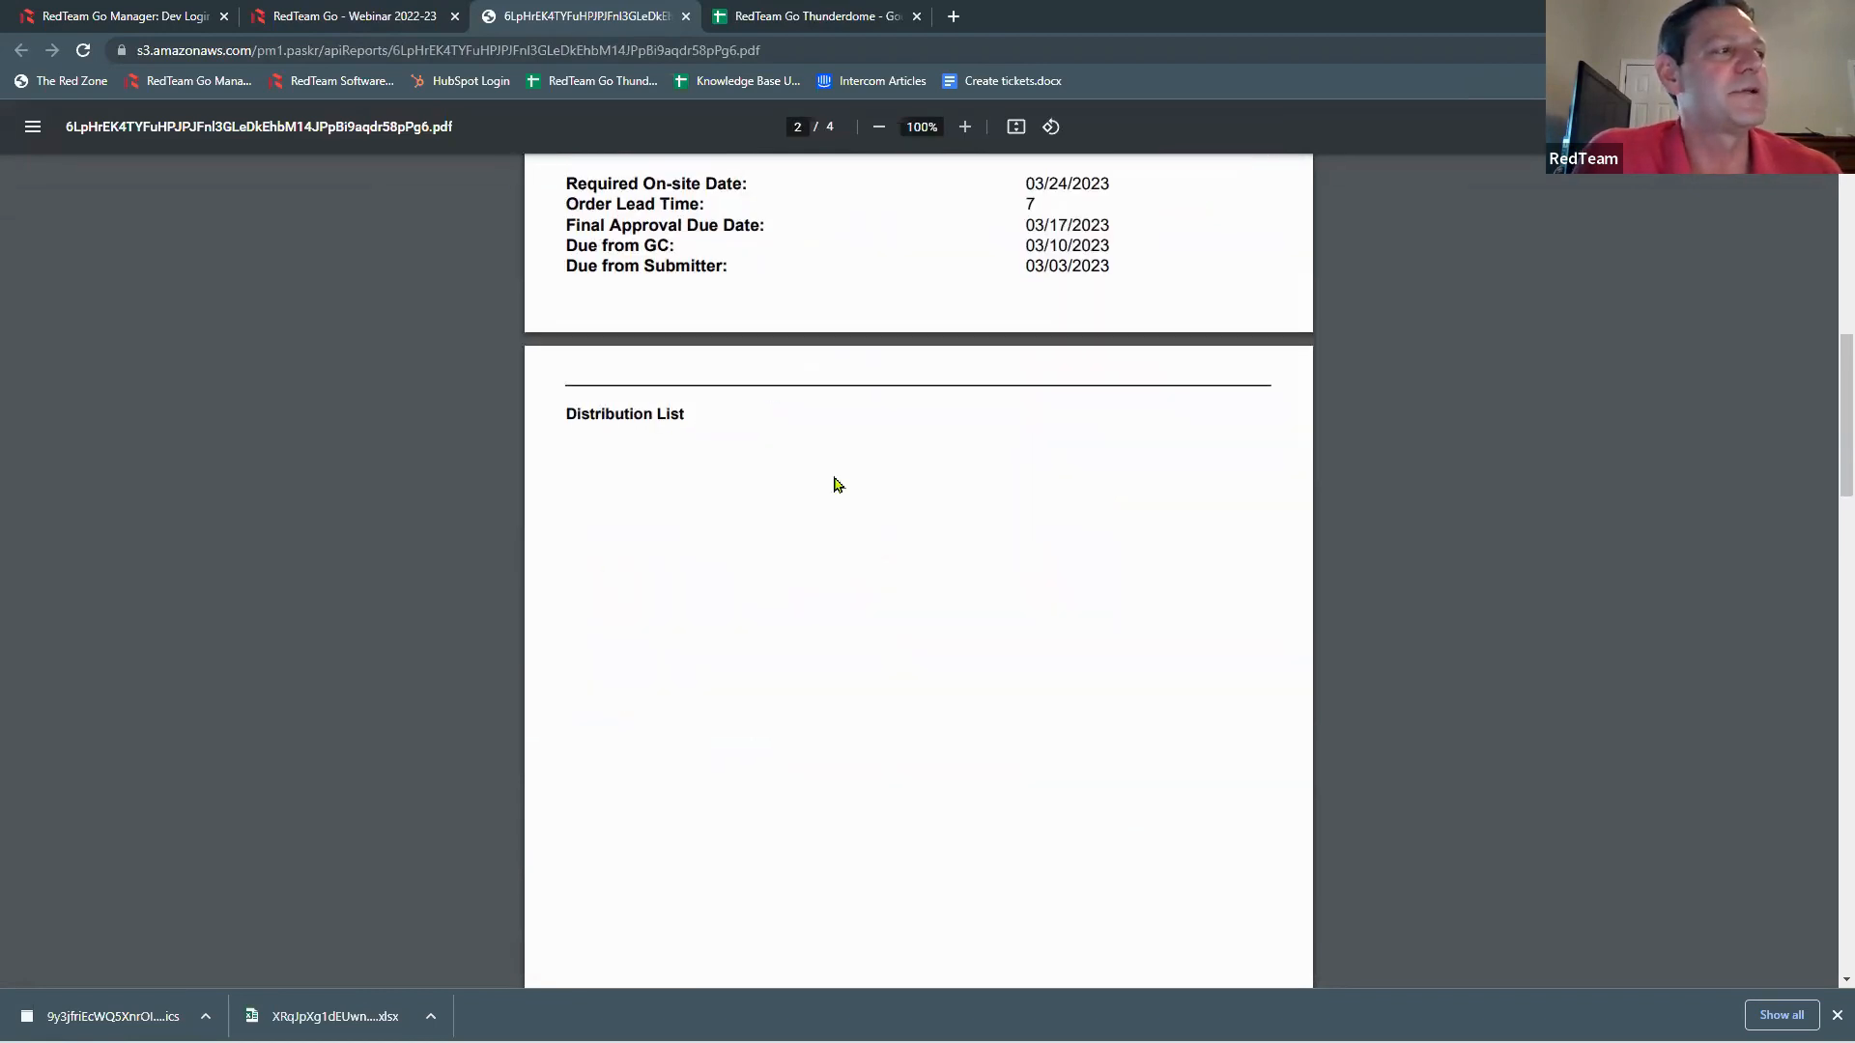
scroll(837, 484, down, 14)
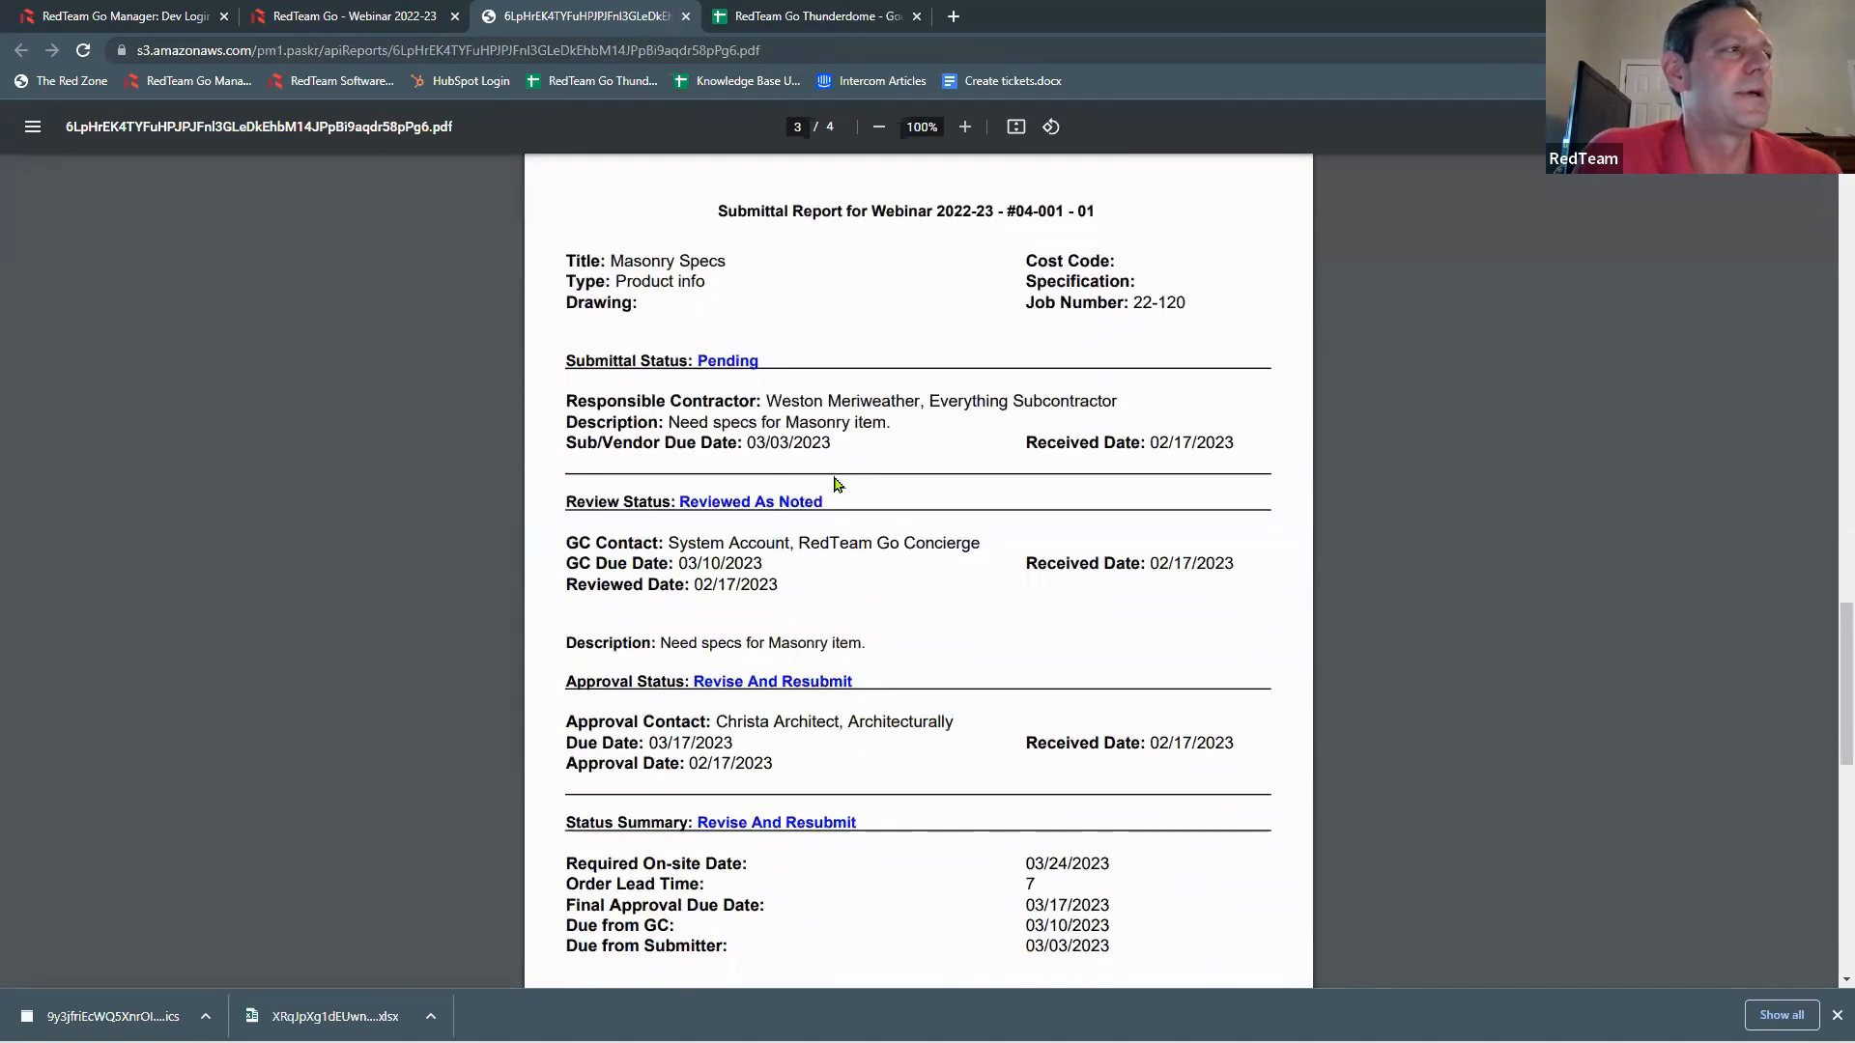
scroll(908, 461, down, 4)
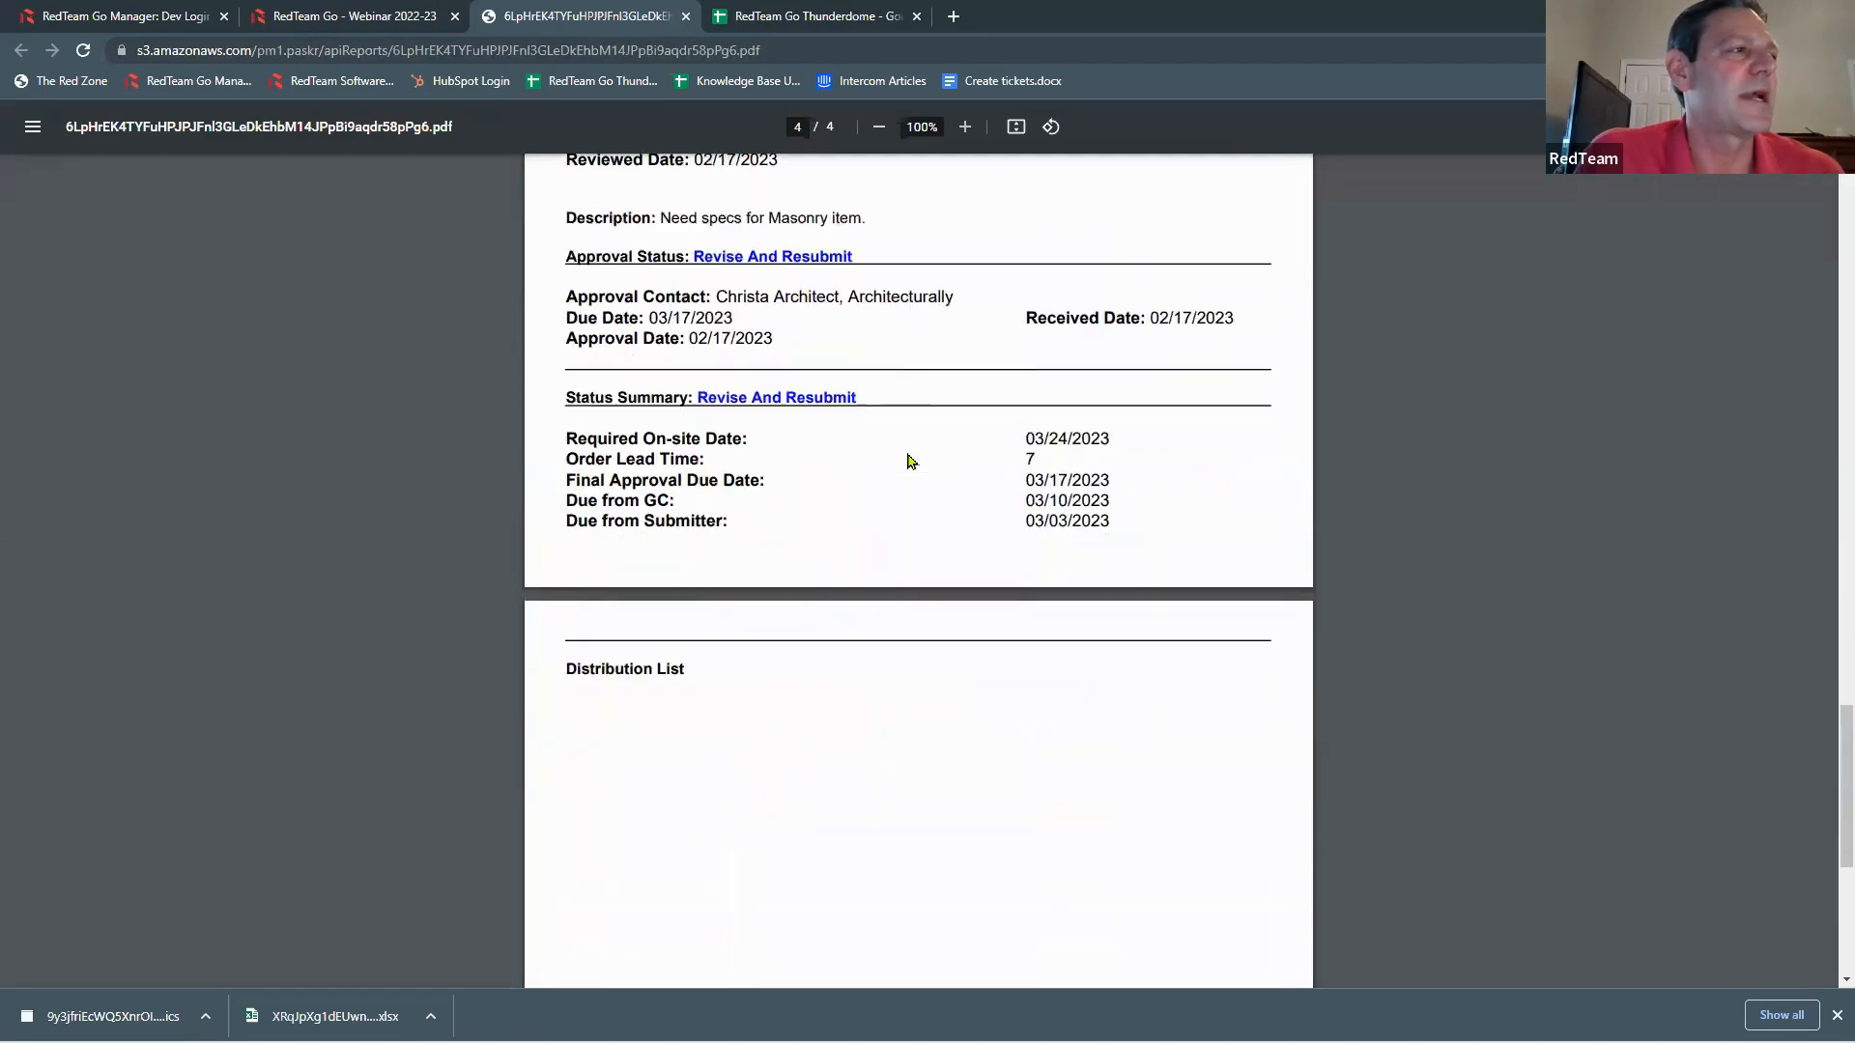
scroll(908, 461, down, 6)
scroll(907, 461, up, 12)
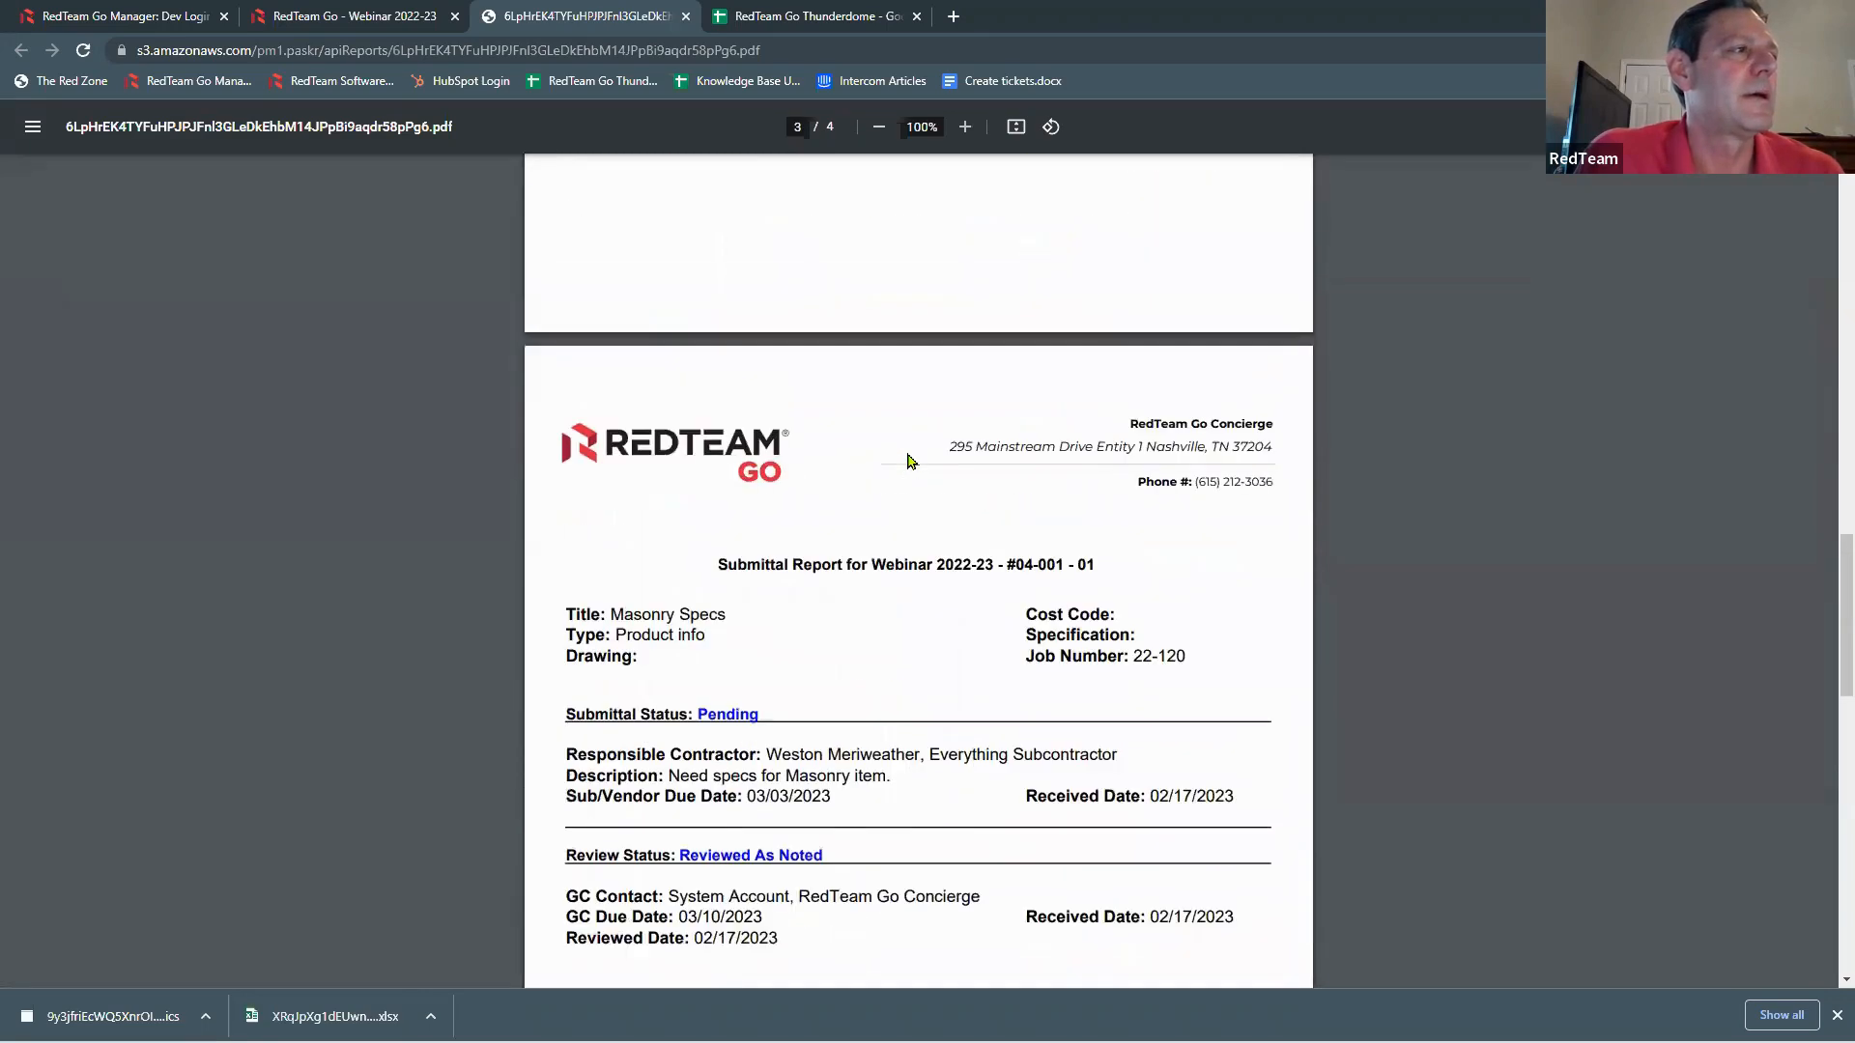
scroll(882, 733, down, 4)
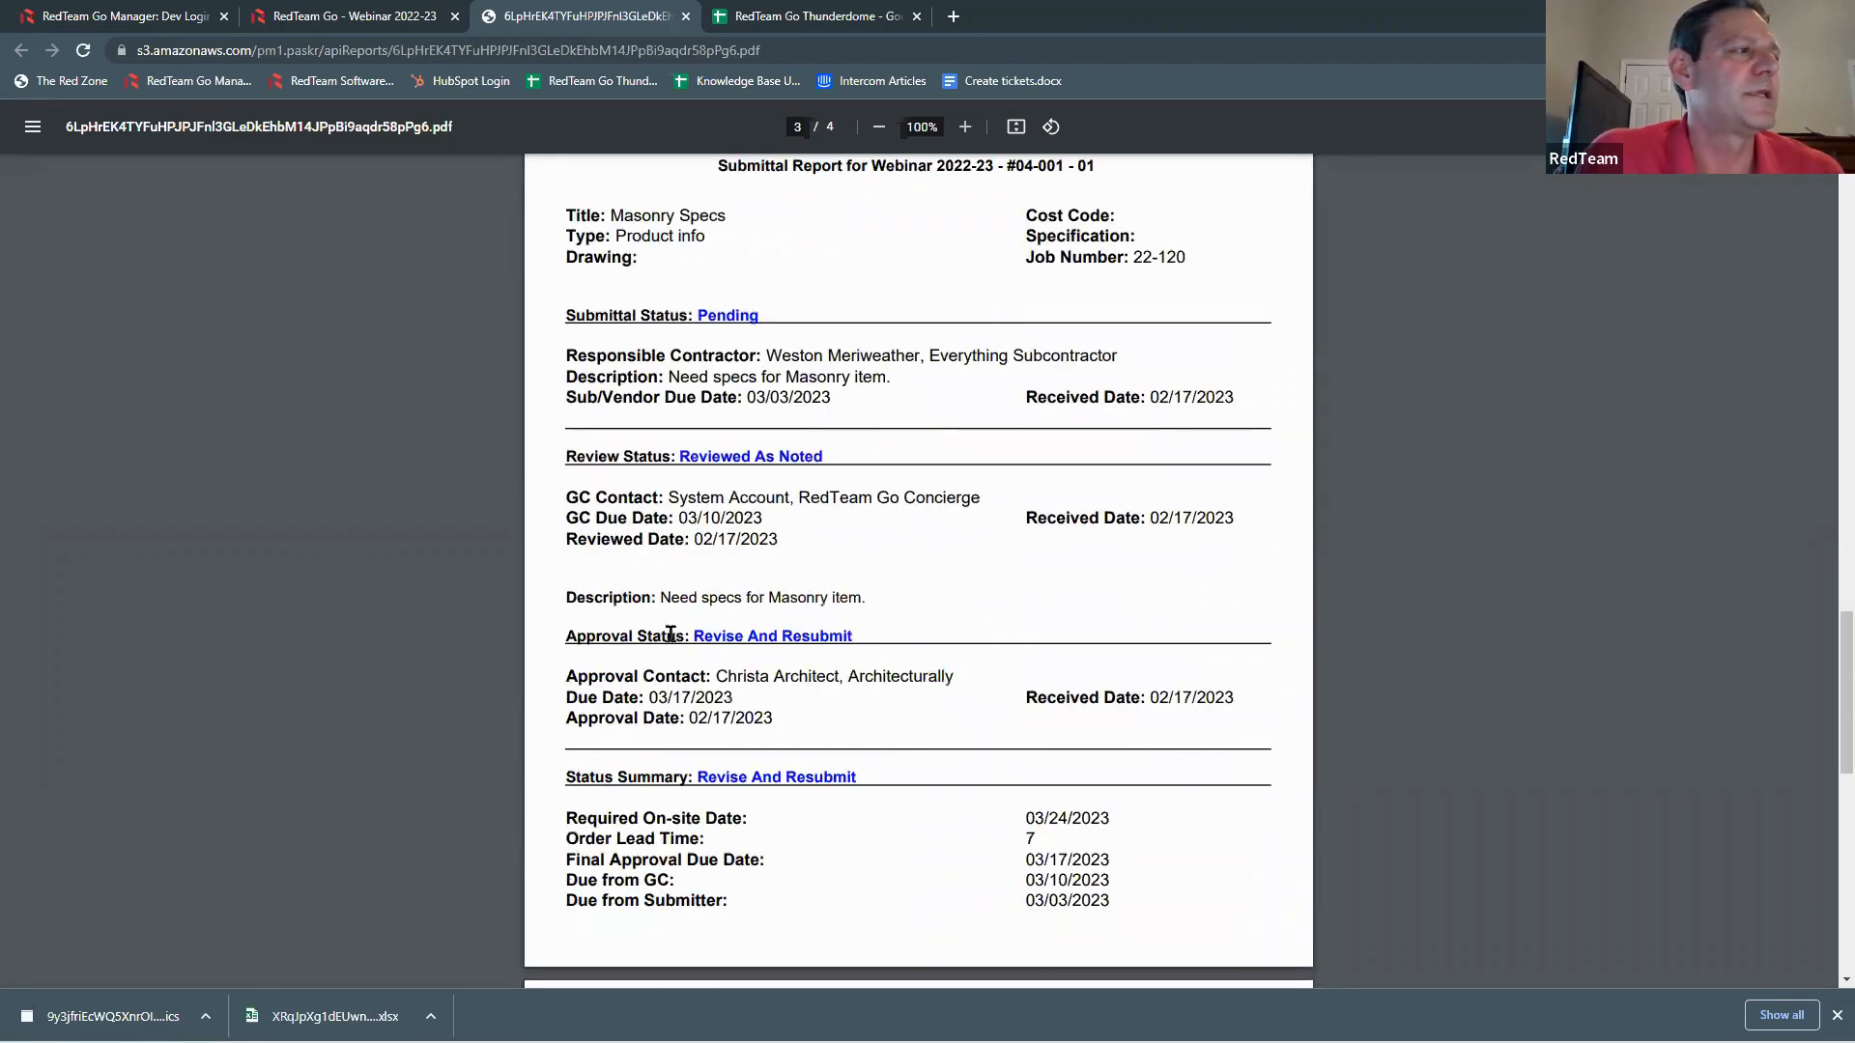
scroll(975, 687, up, 20)
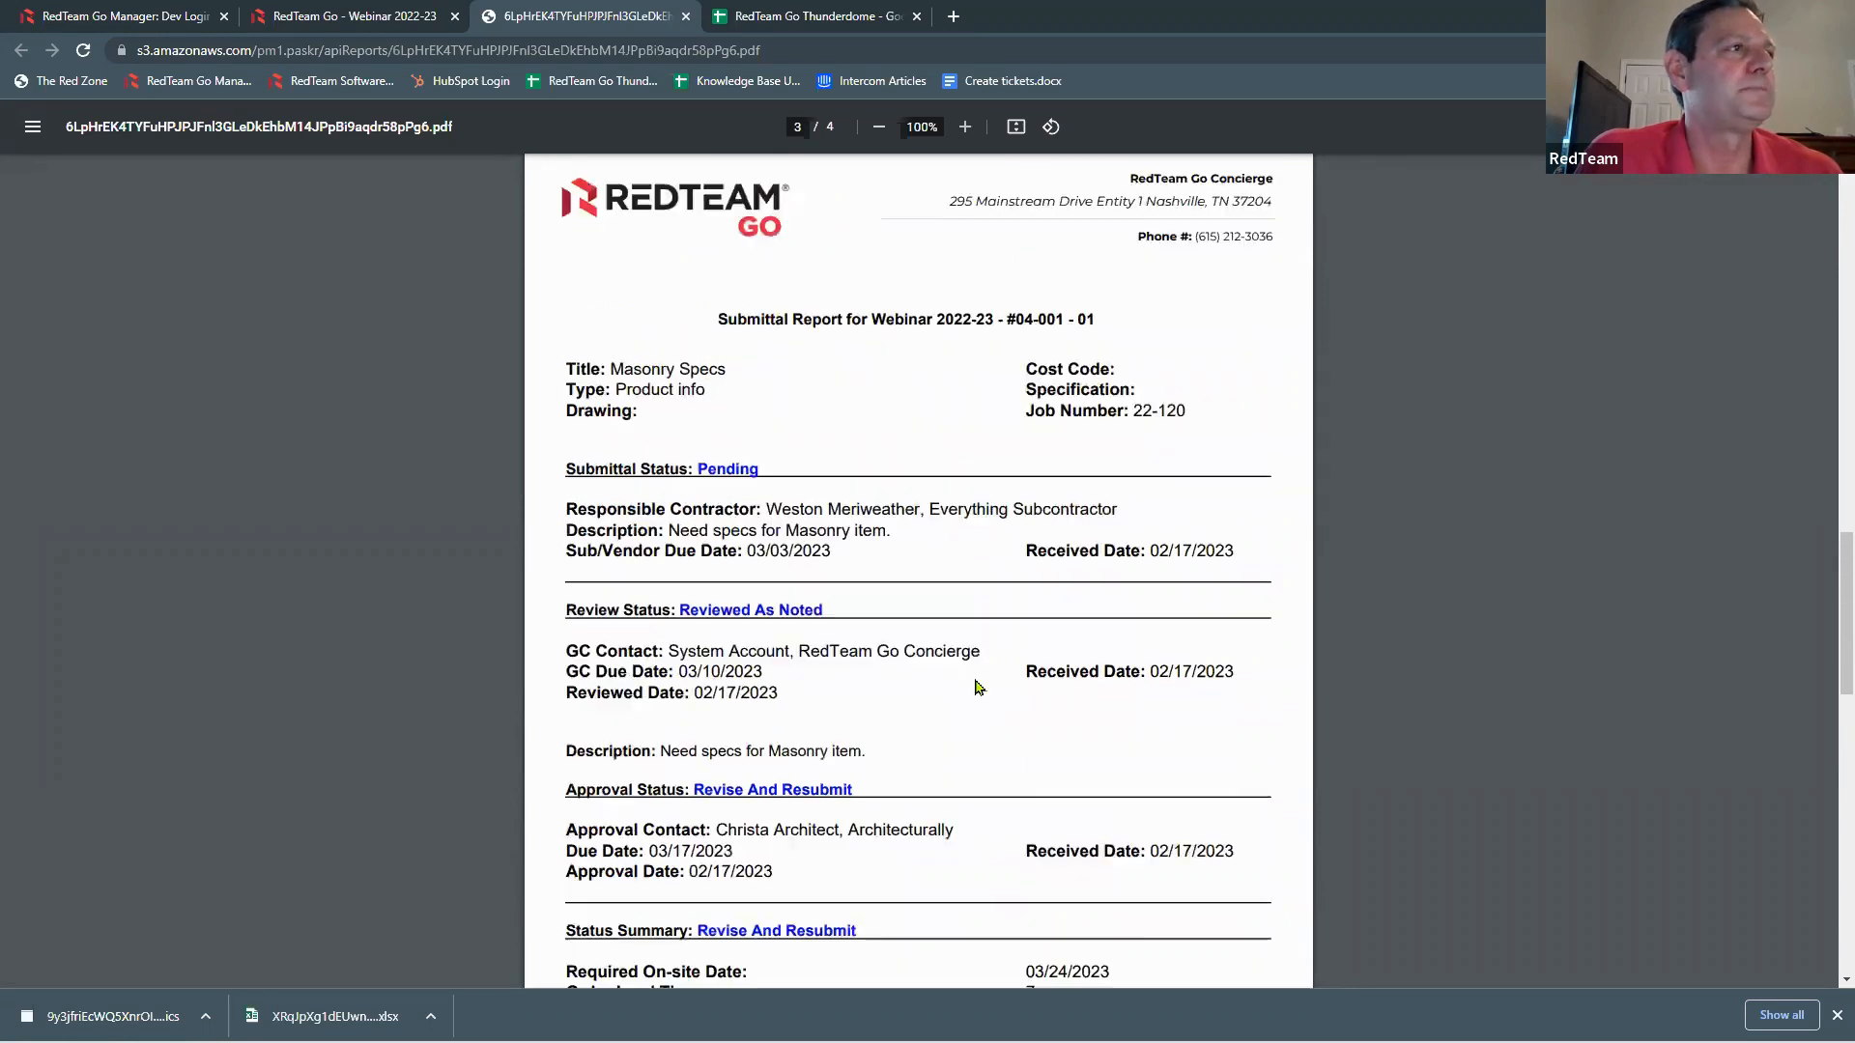
click(685, 18)
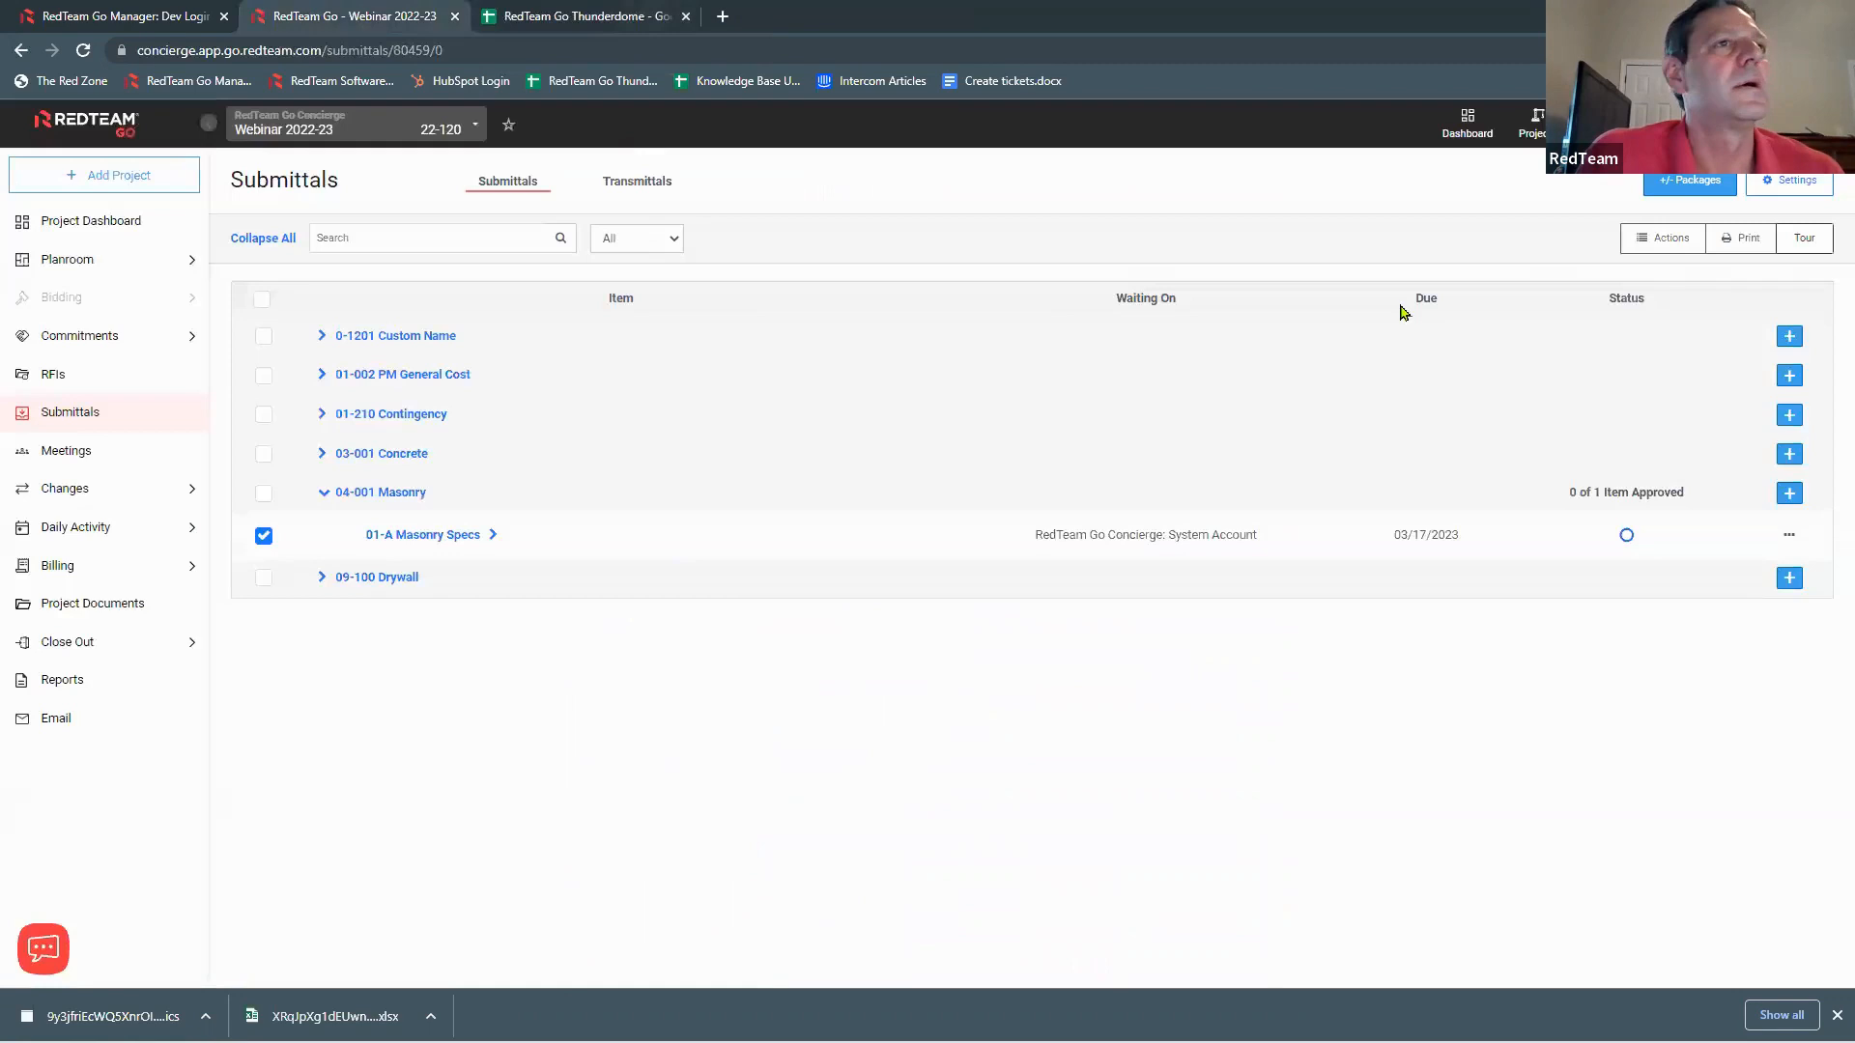
Step: Print the Detailed Submittal Log Report and look over the actions offered for checked submittals
click(1757, 241)
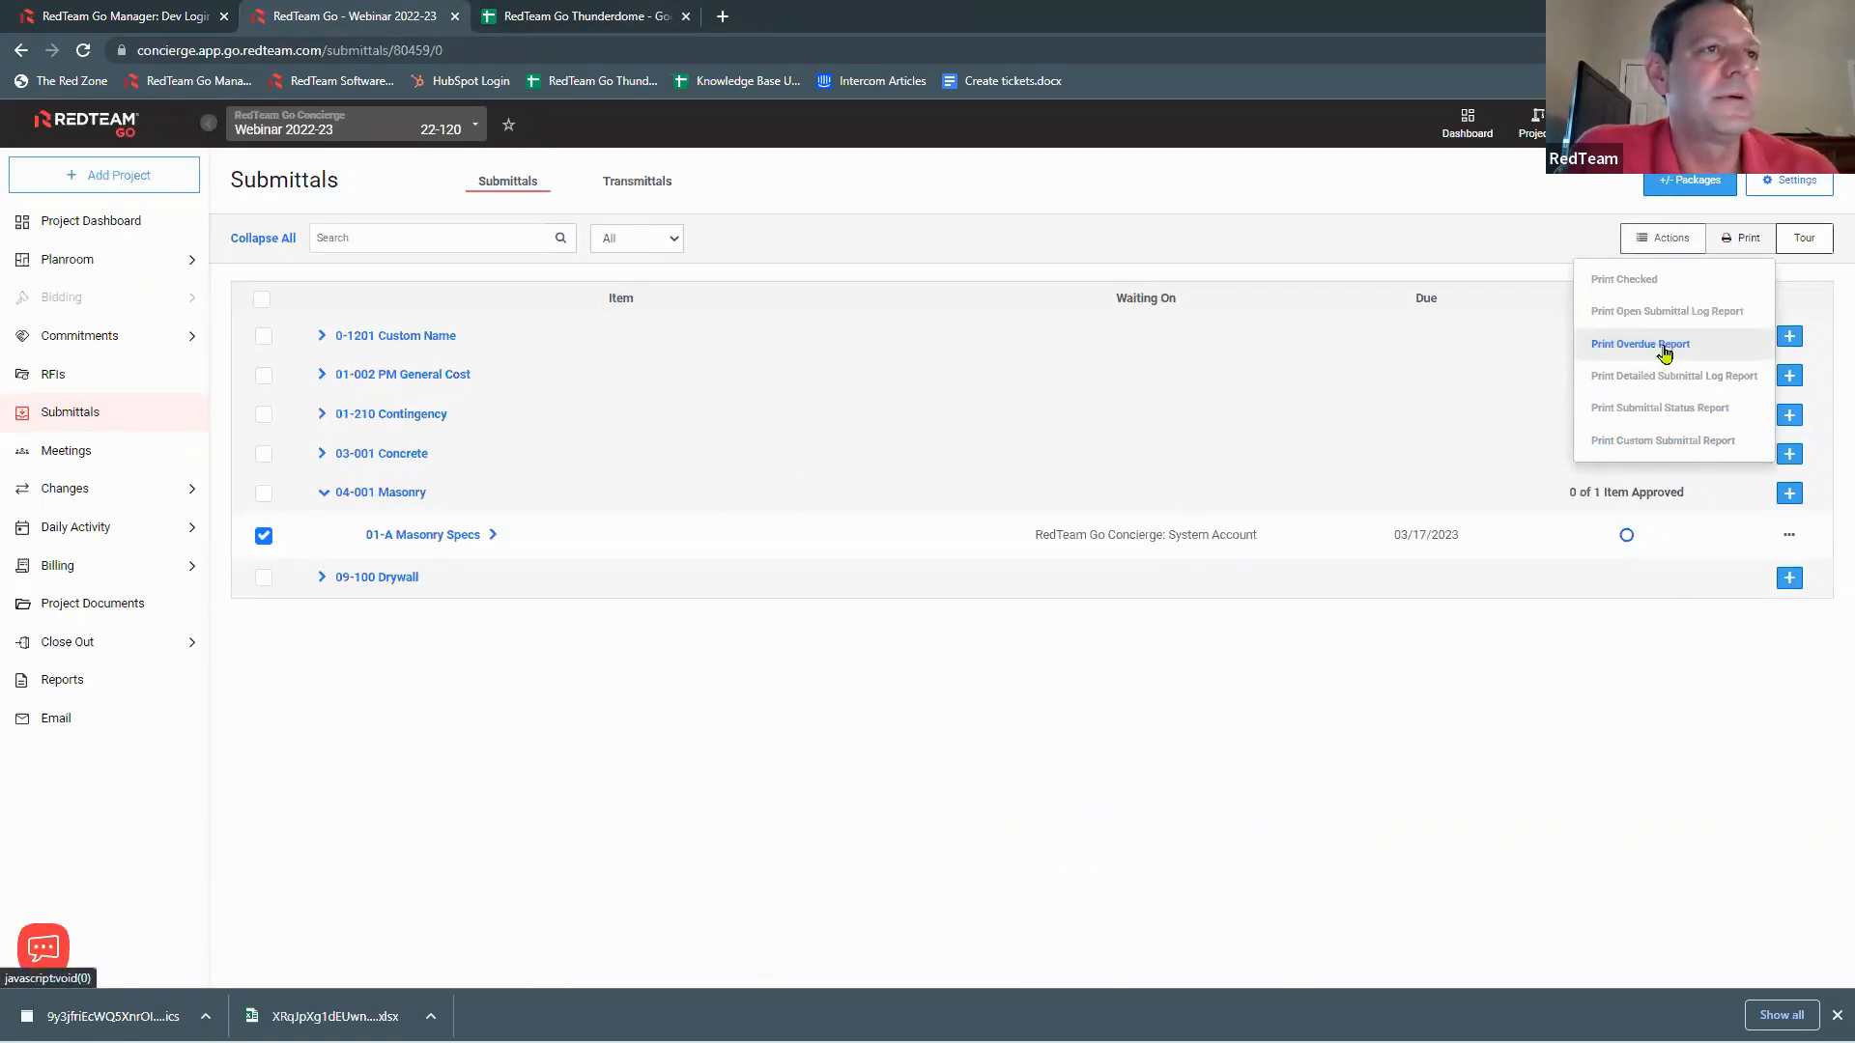
click(1733, 376)
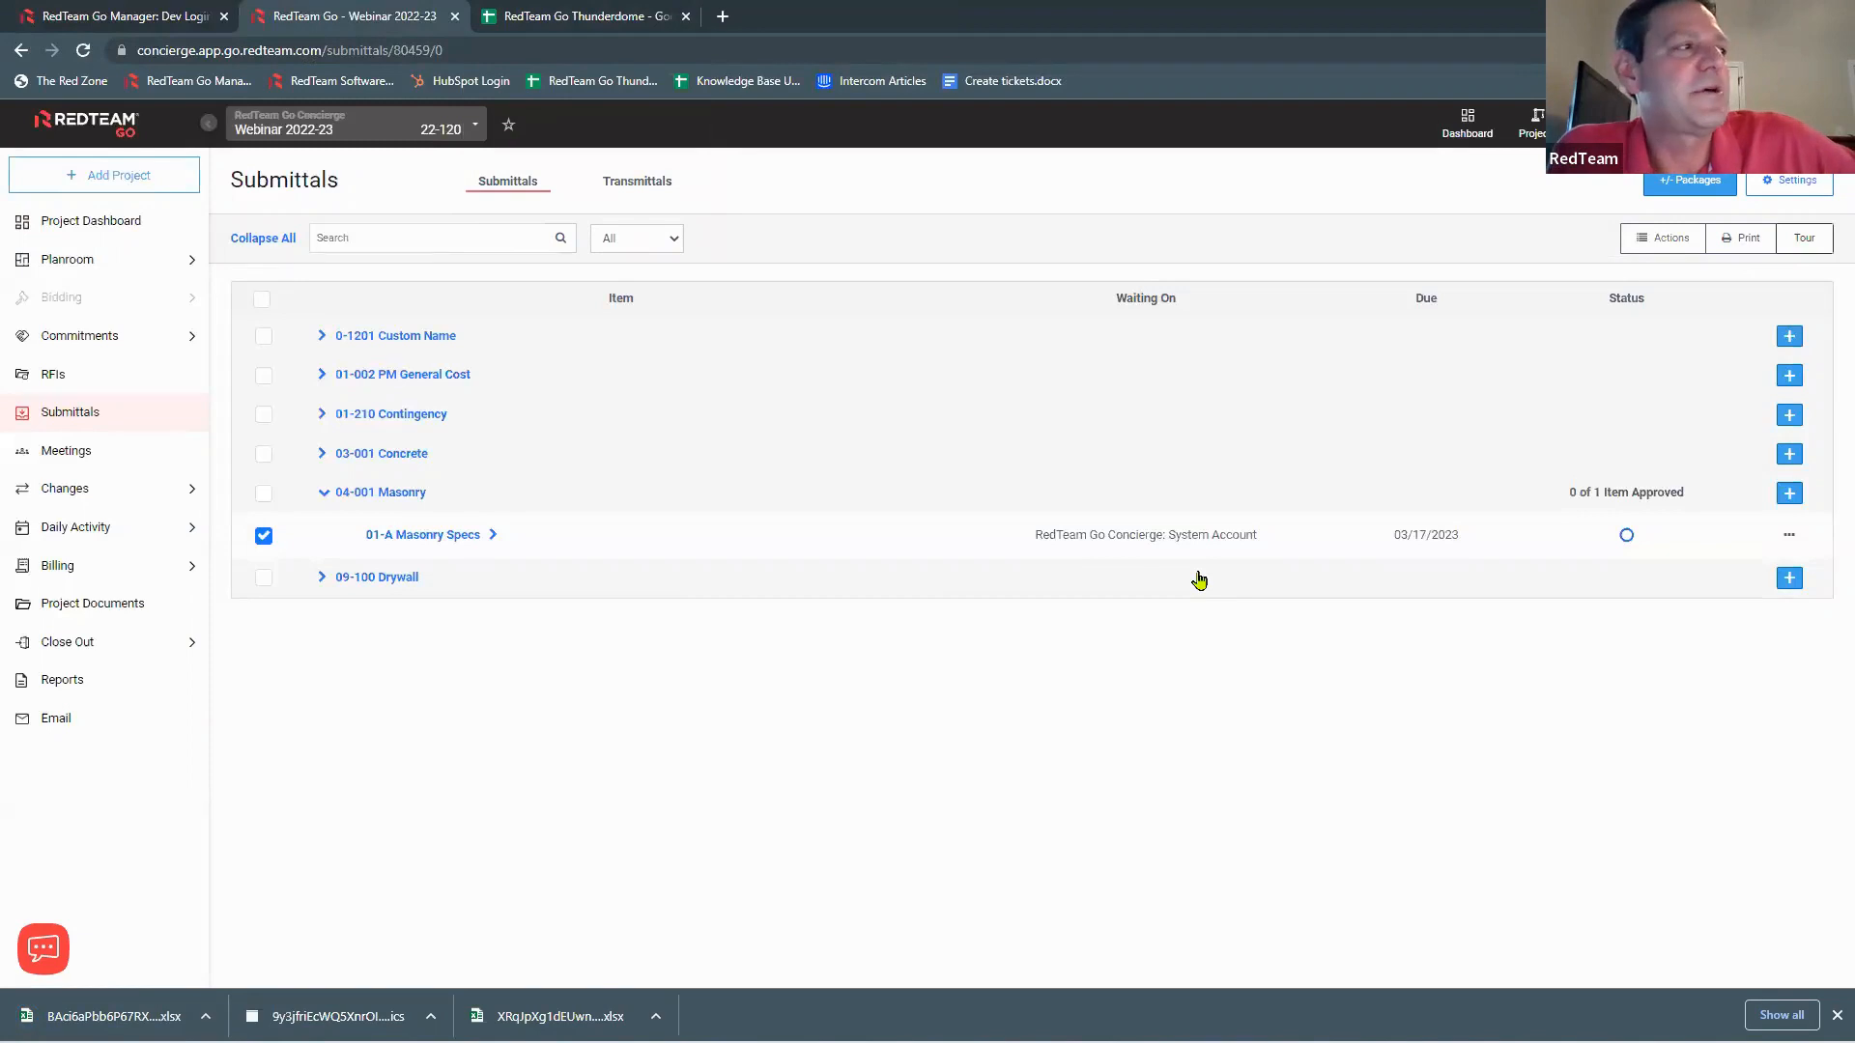
click(1657, 248)
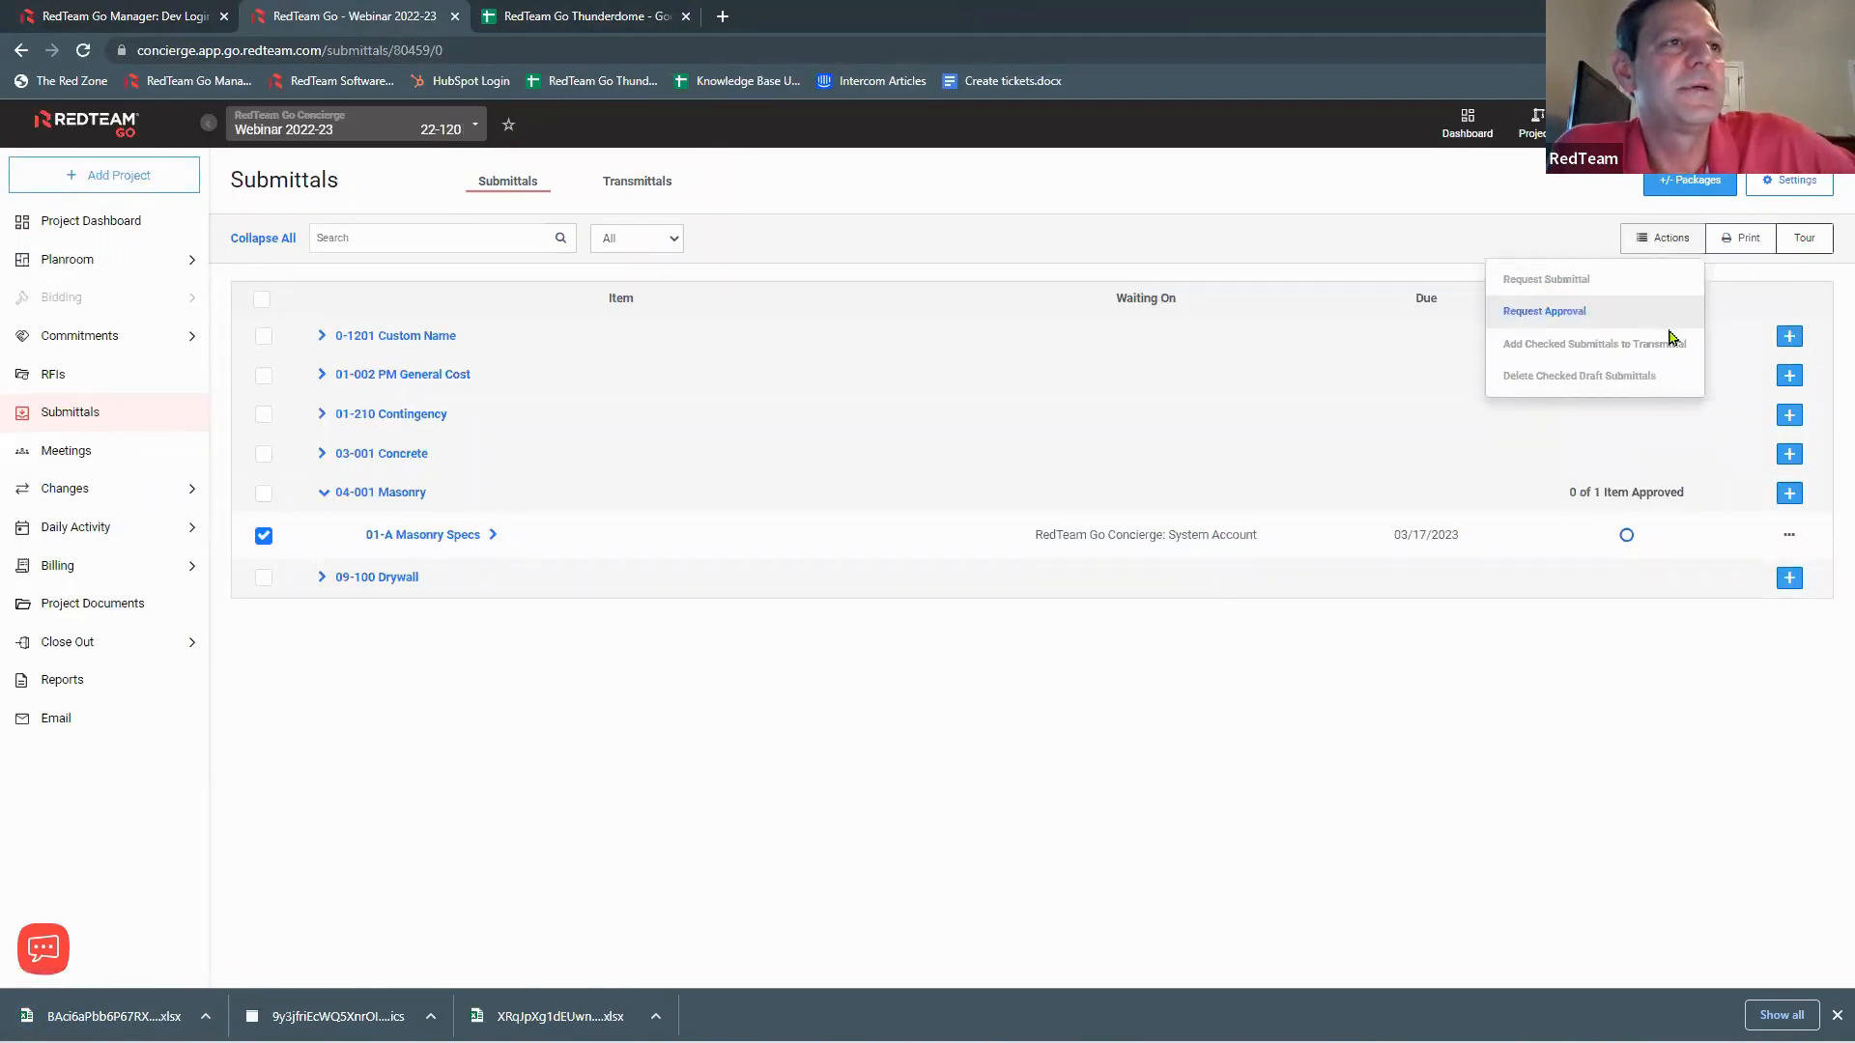
click(1324, 409)
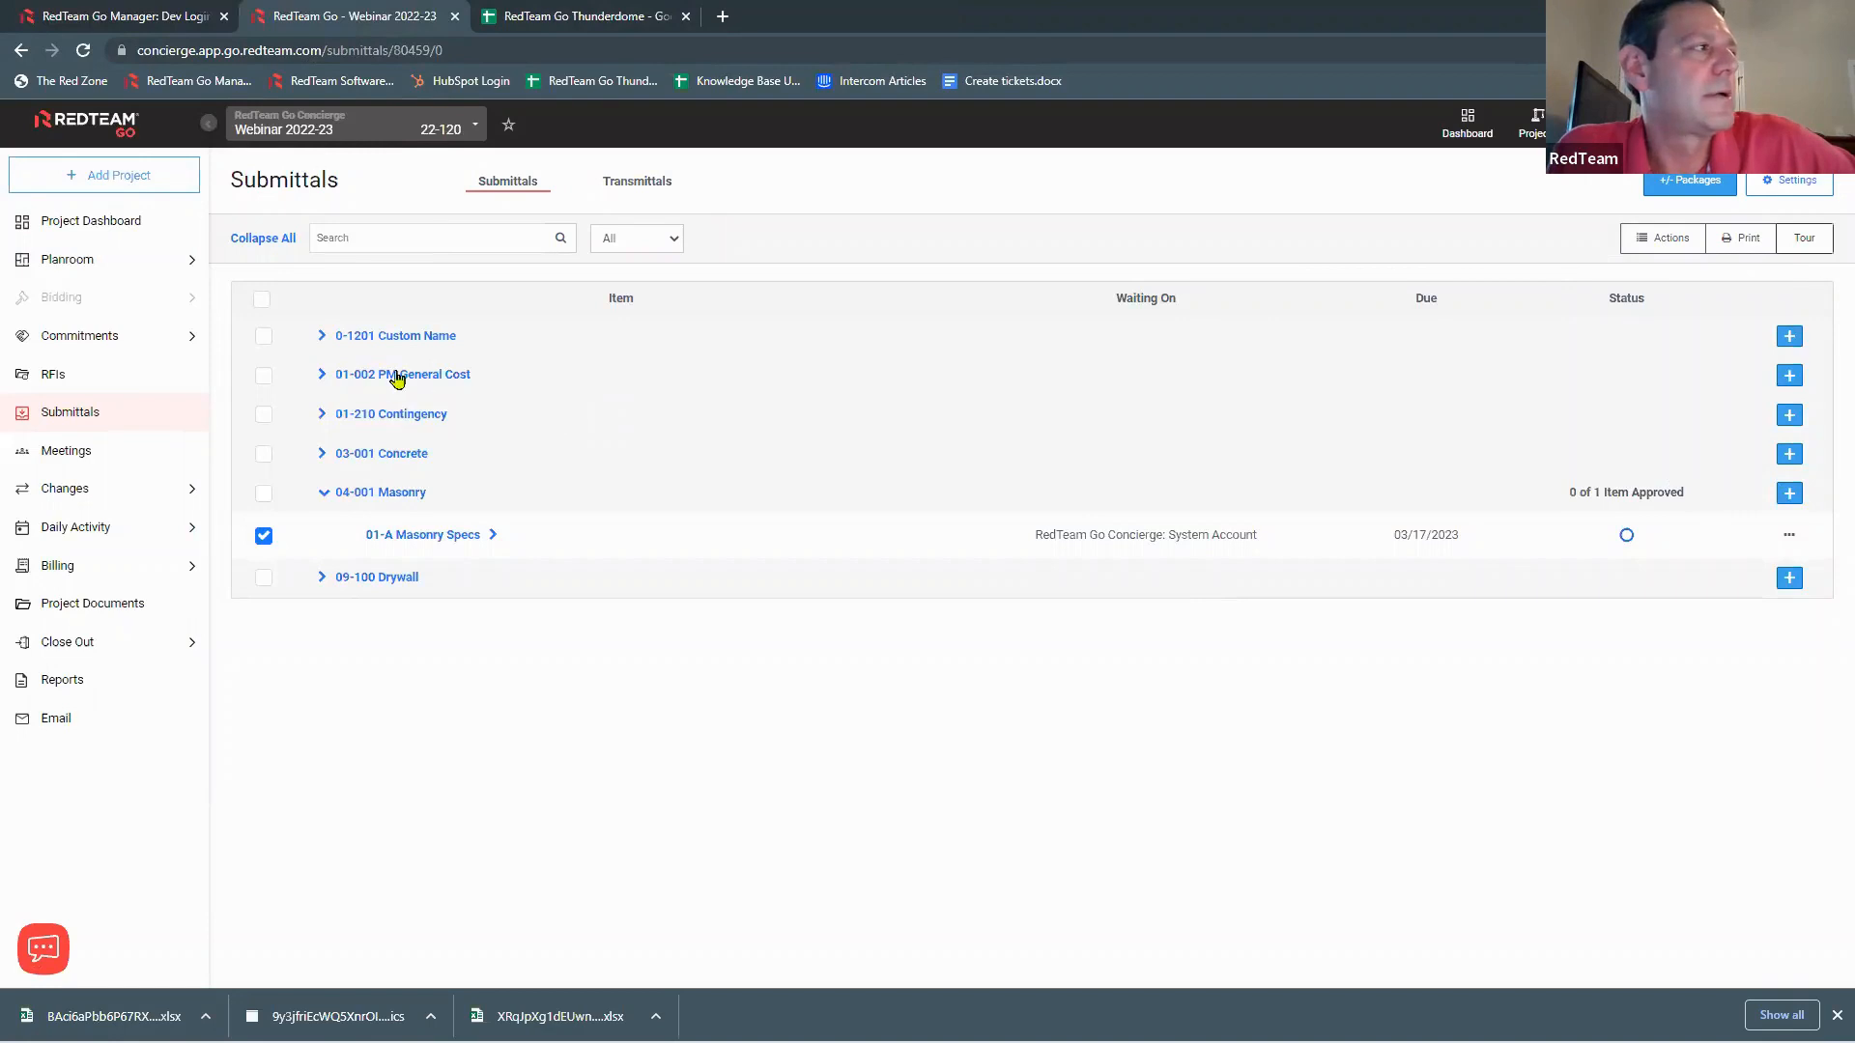
Step: View the task summary on the project dashboard and open the project's close-out Punchlist
click(128, 228)
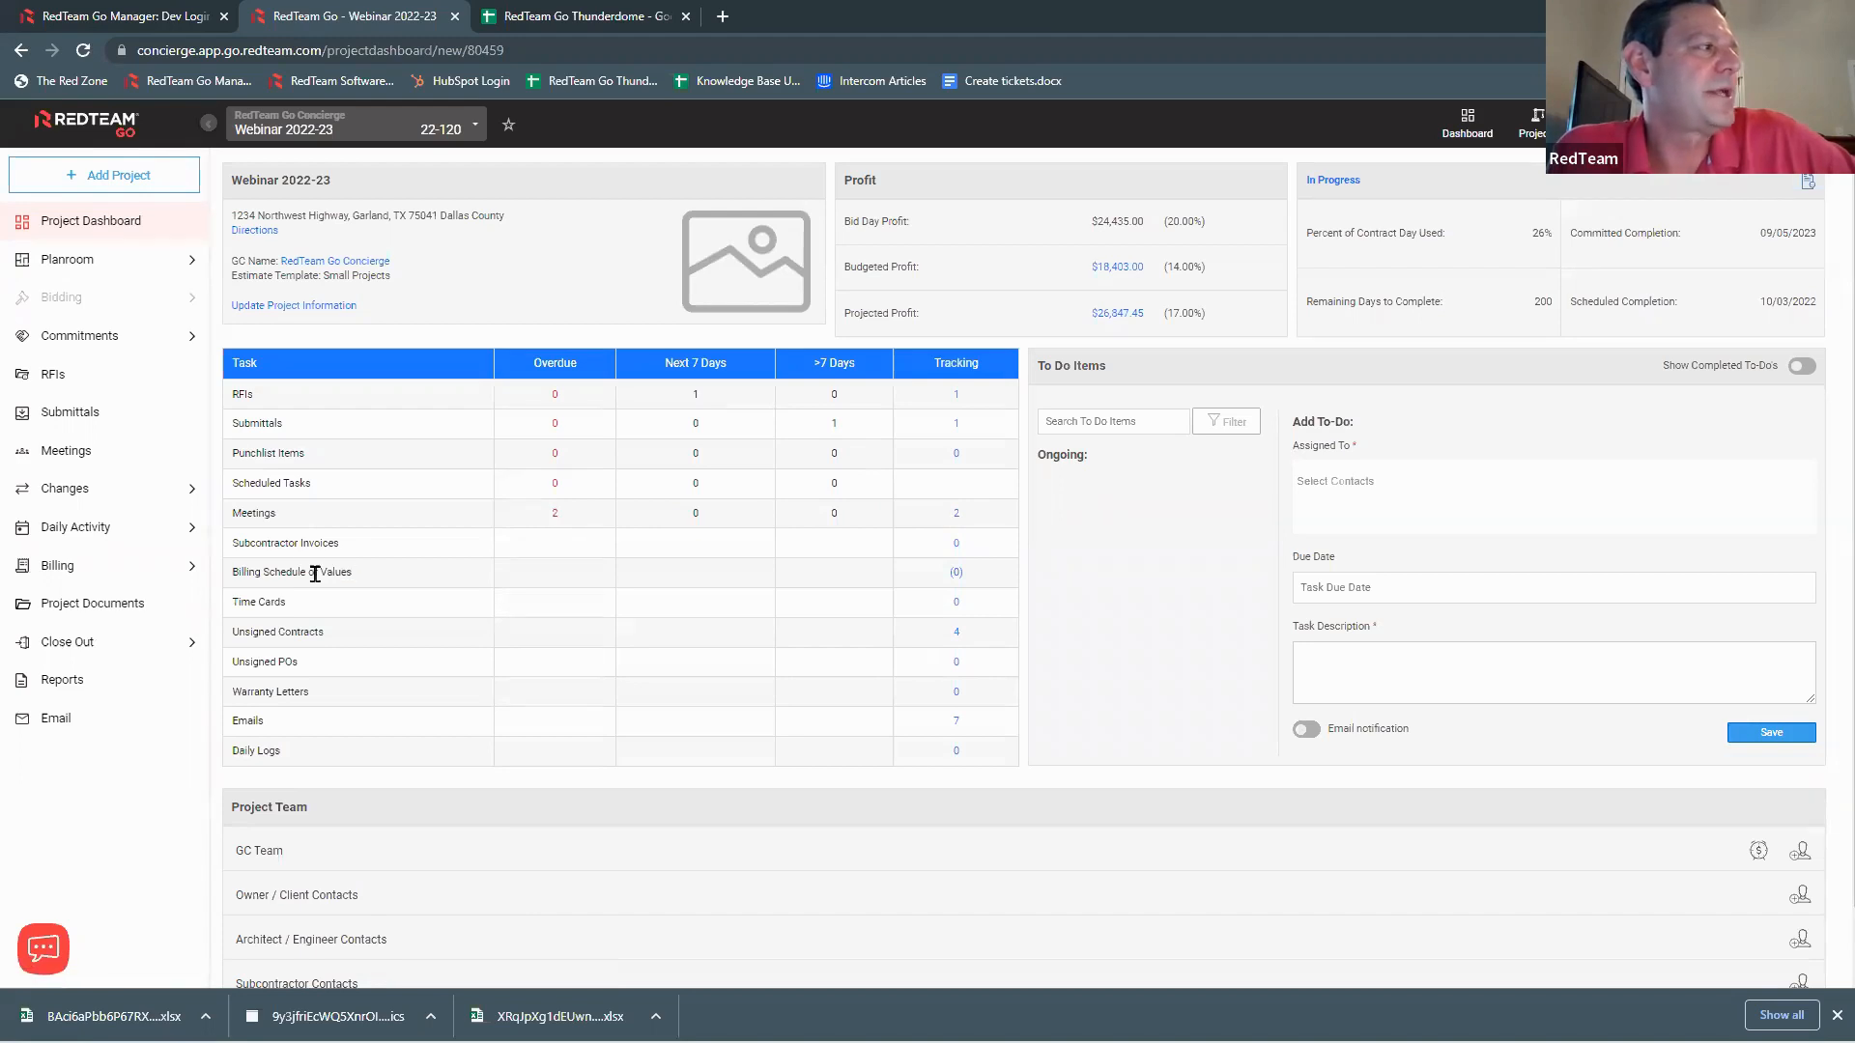
click(160, 646)
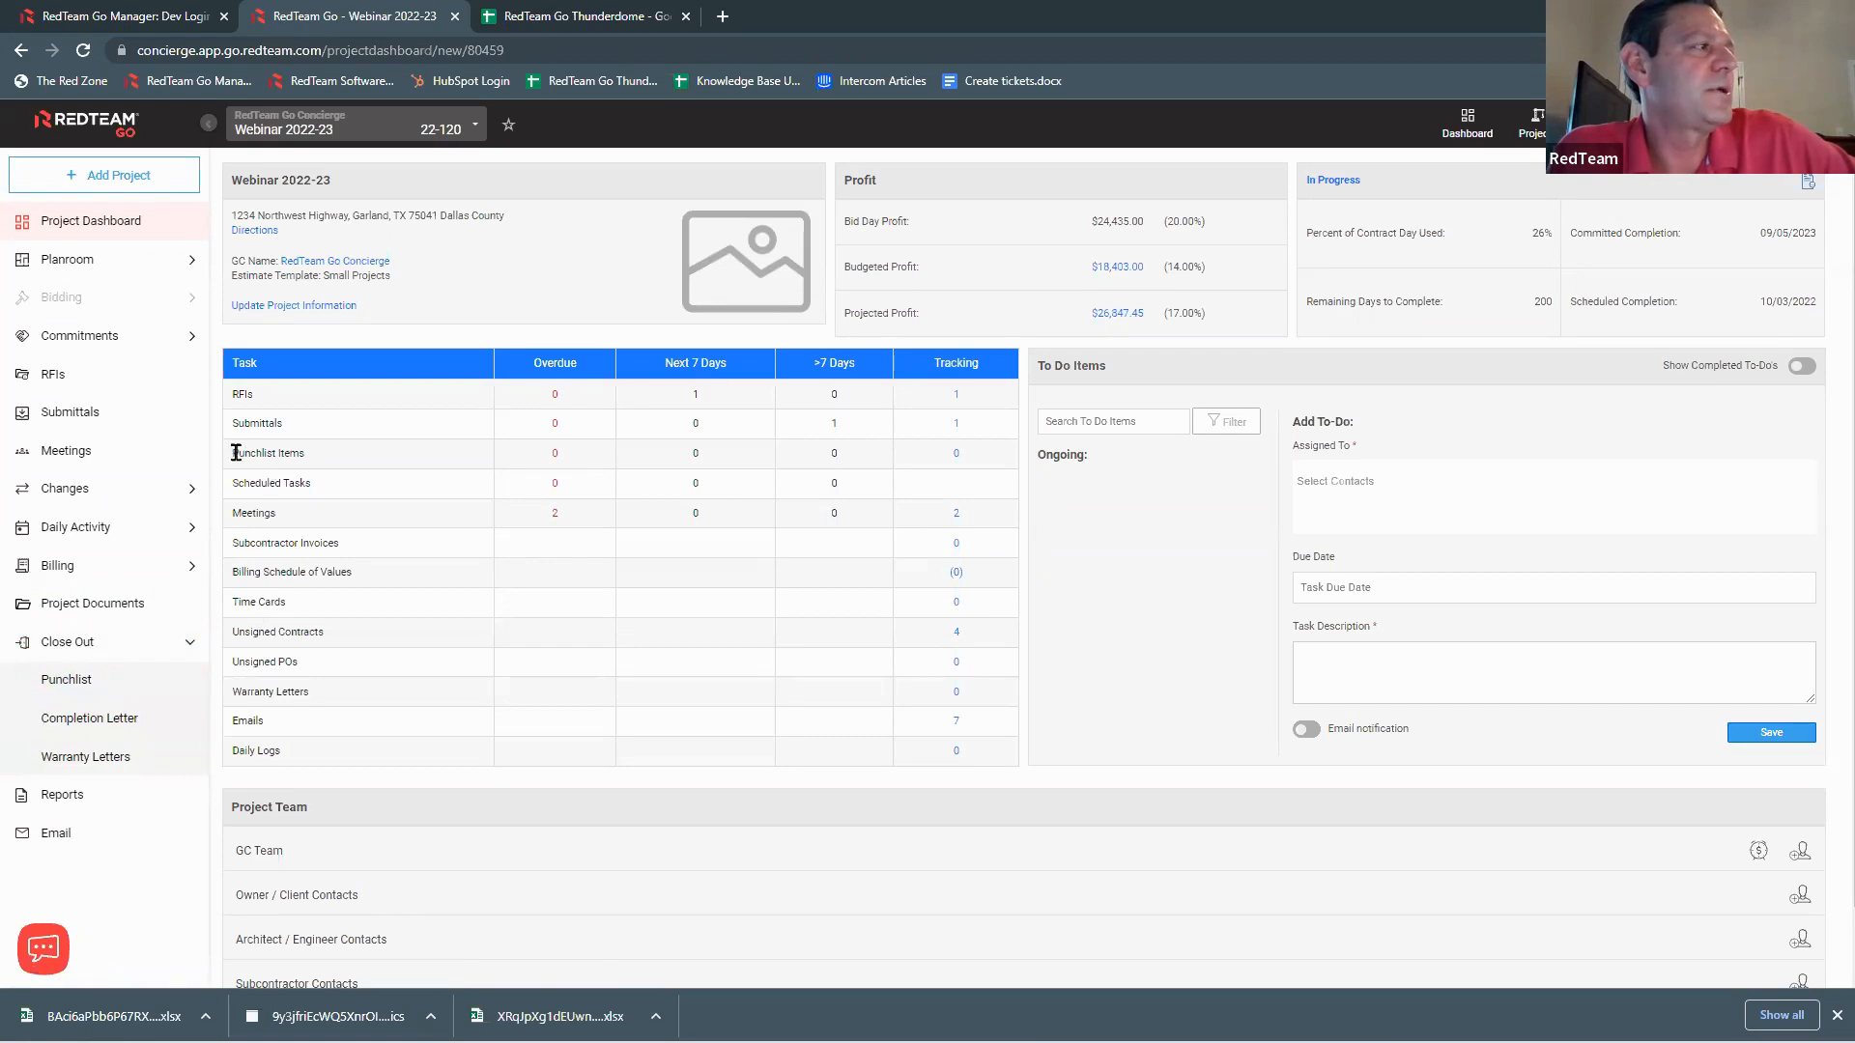
click(68, 682)
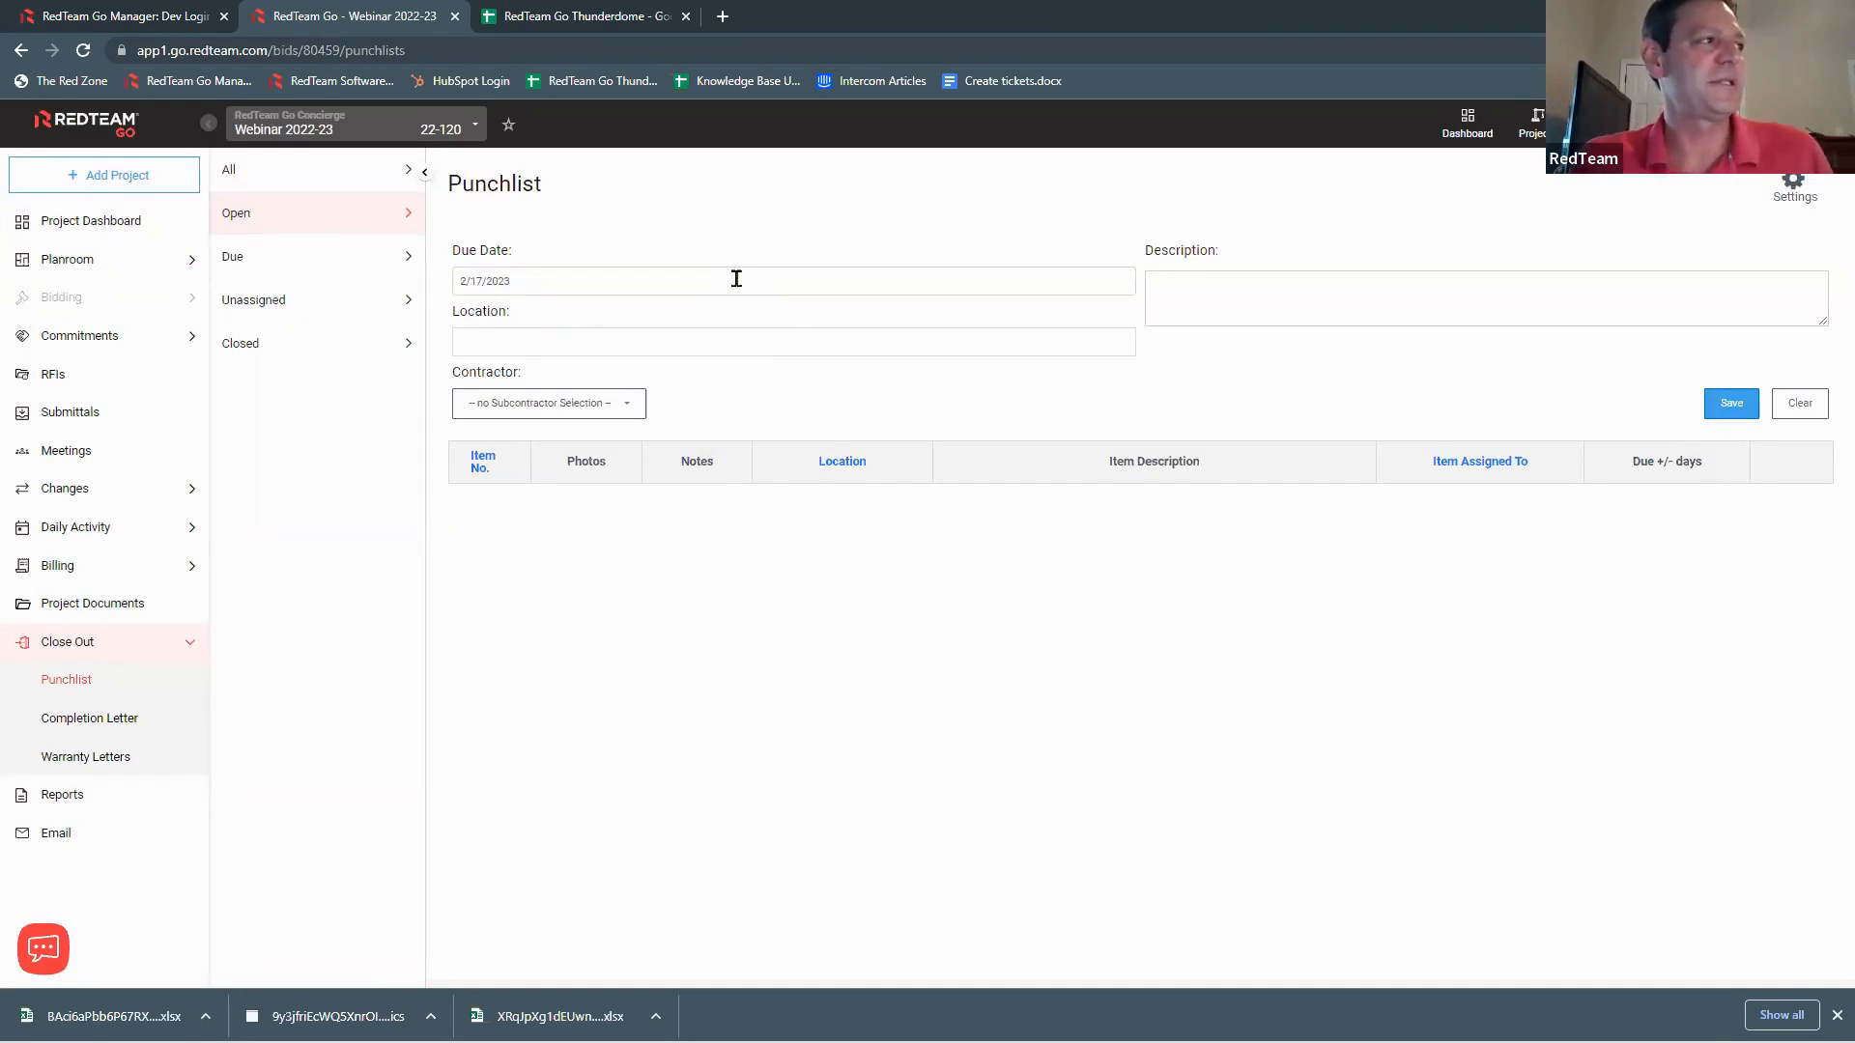
Step: Set the new punchlist item's due date to 02/16/2023 and its location to Rm 102
click(736, 278)
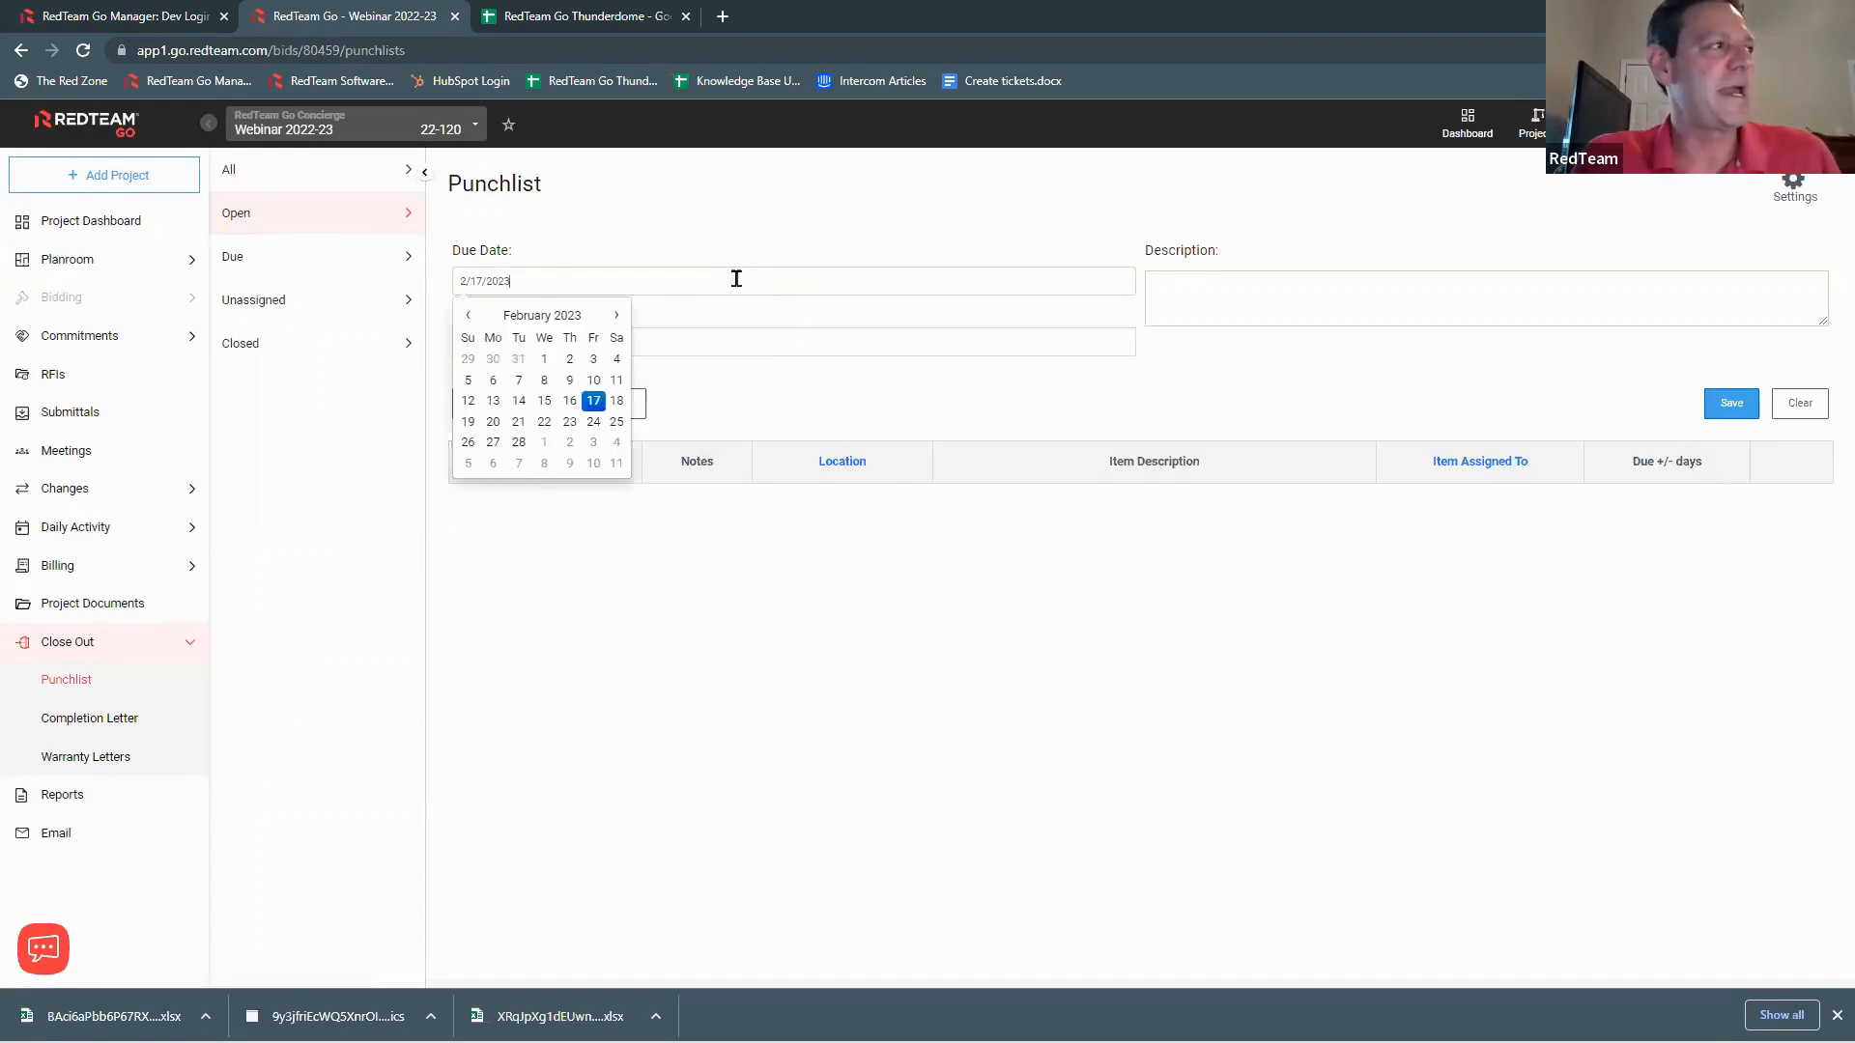
click(570, 402)
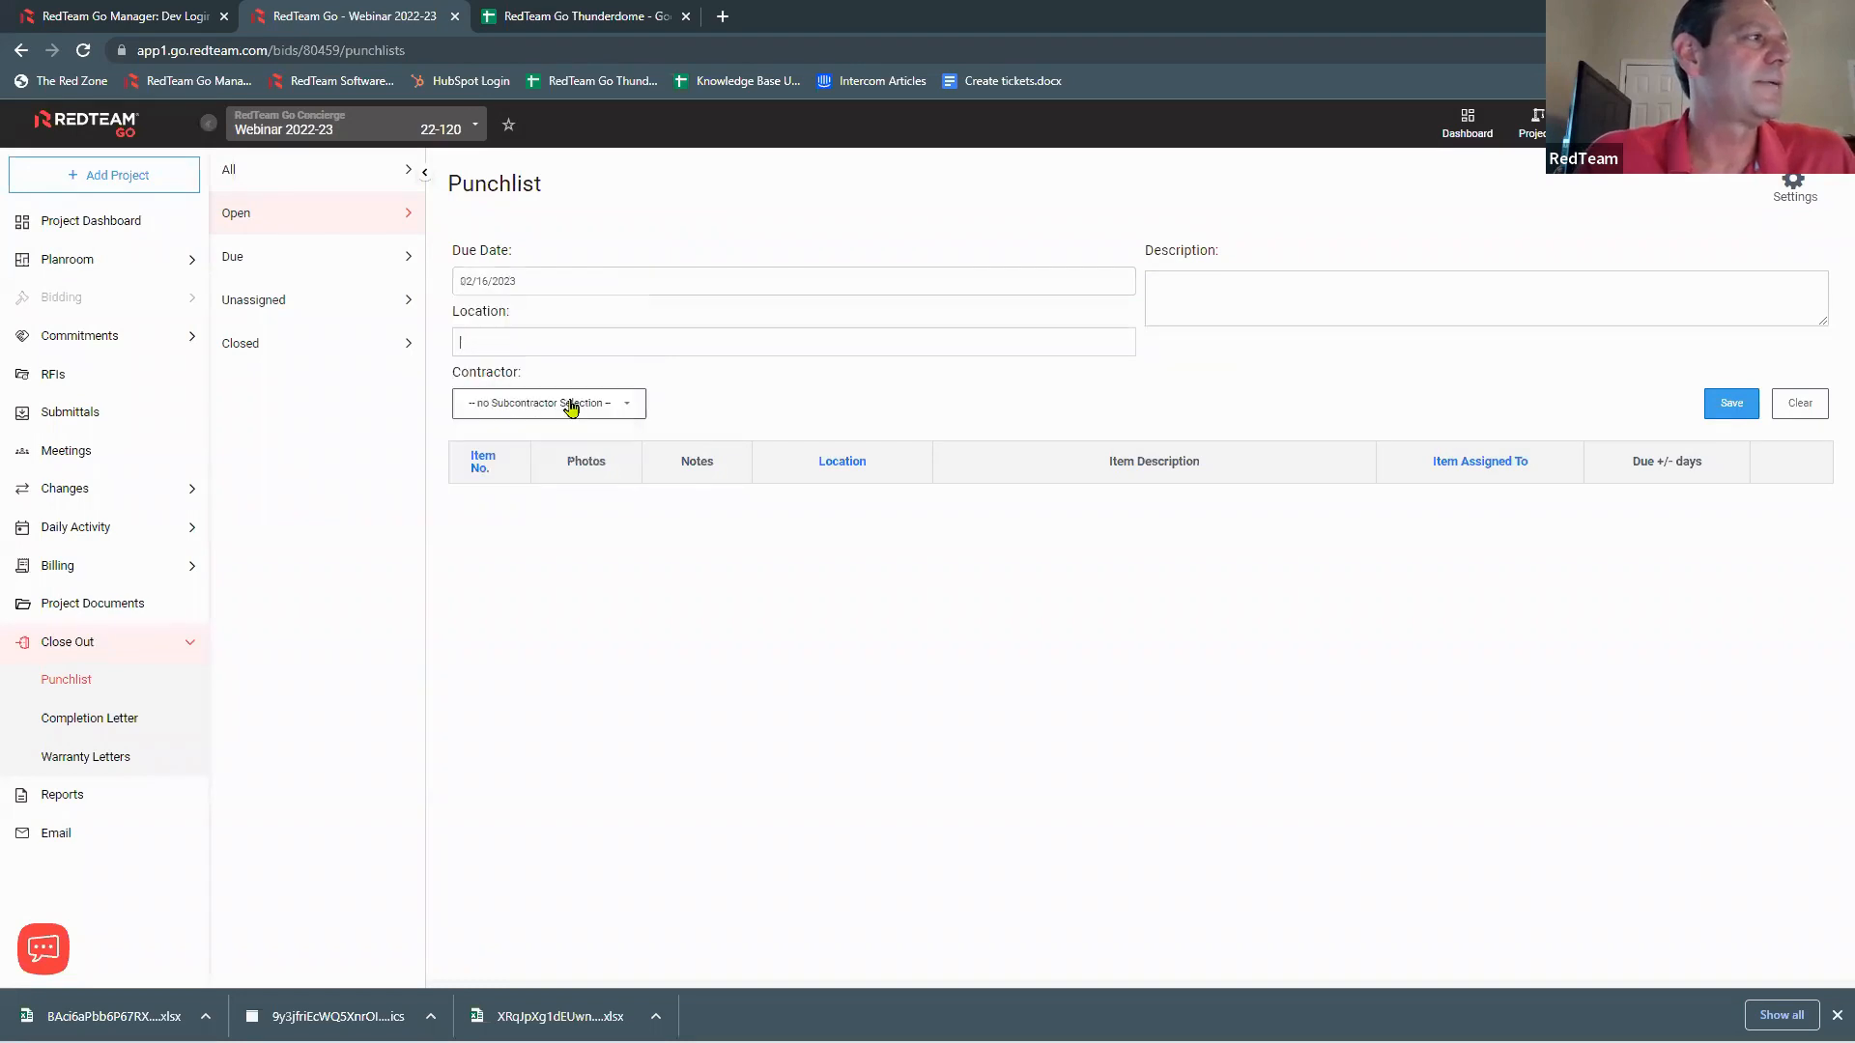
click(539, 334)
text(Rm 102)
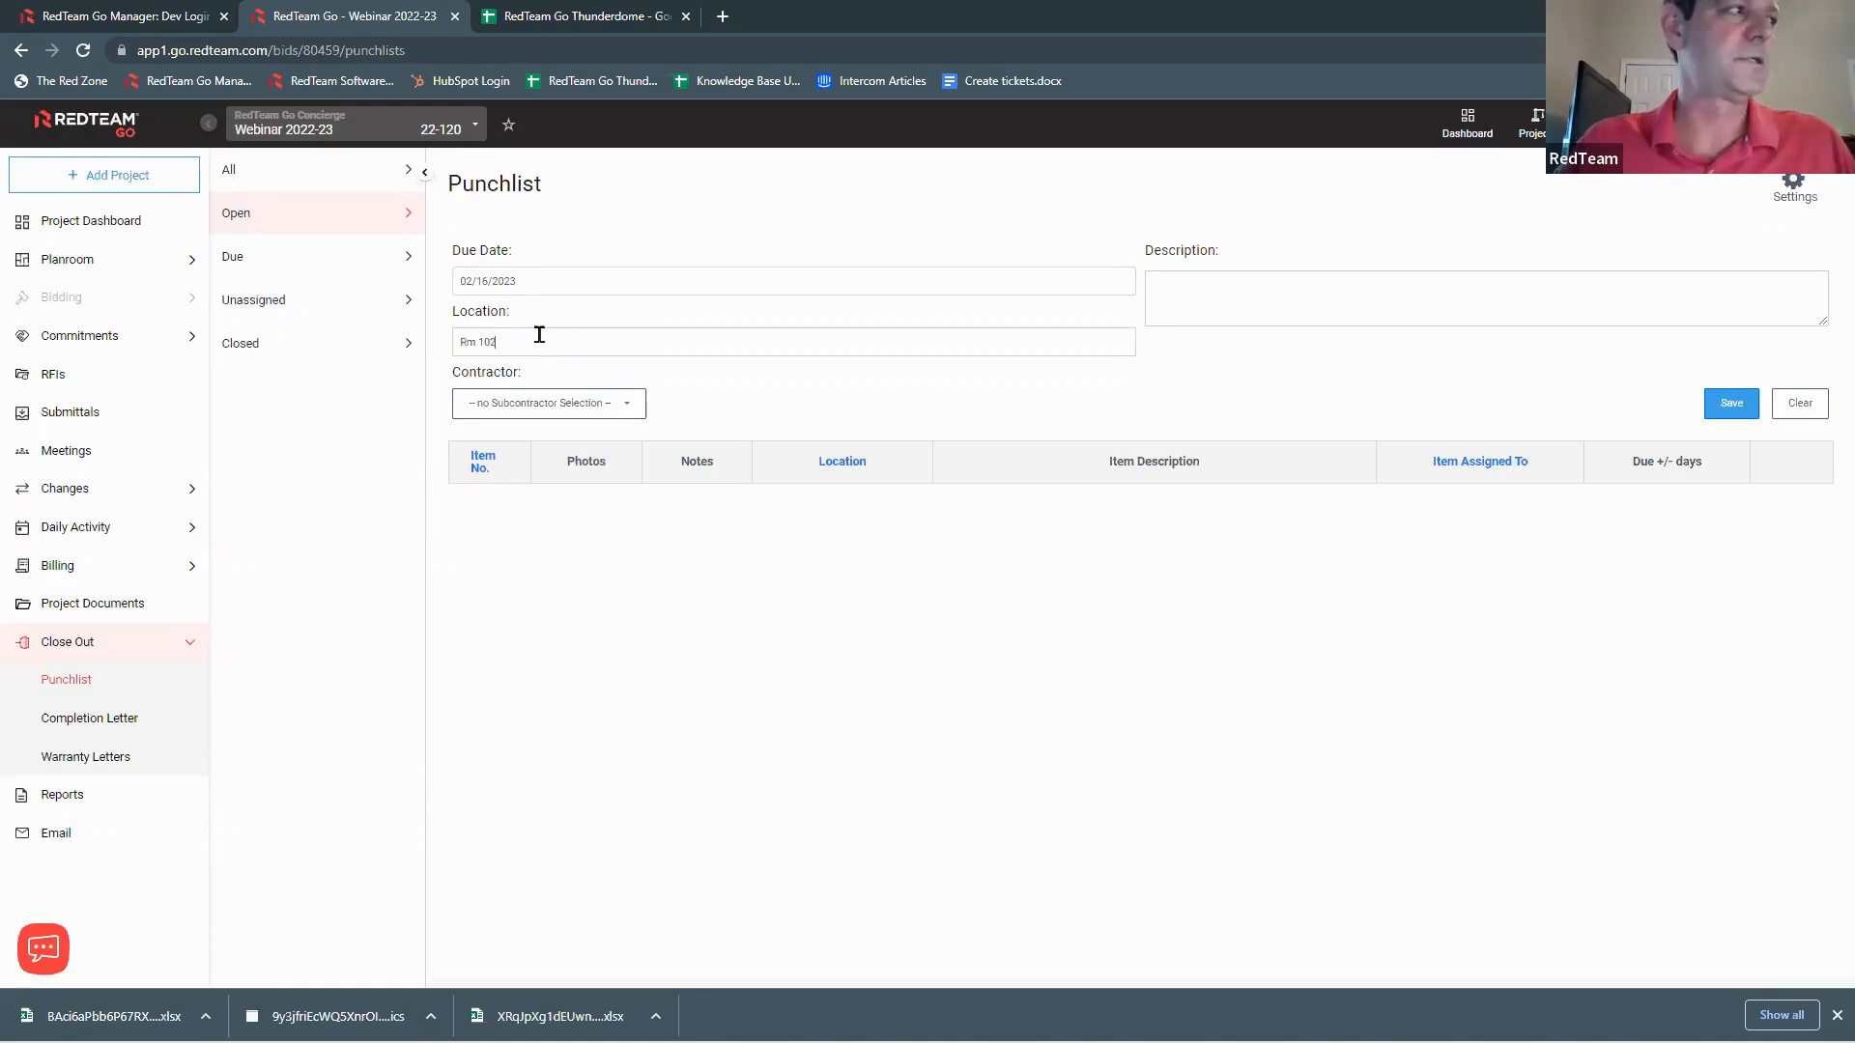
Step: Describe the punchlist item as "Outlet covers missing", assign it to the Everything Subcontractor contact and save it
click(1214, 305)
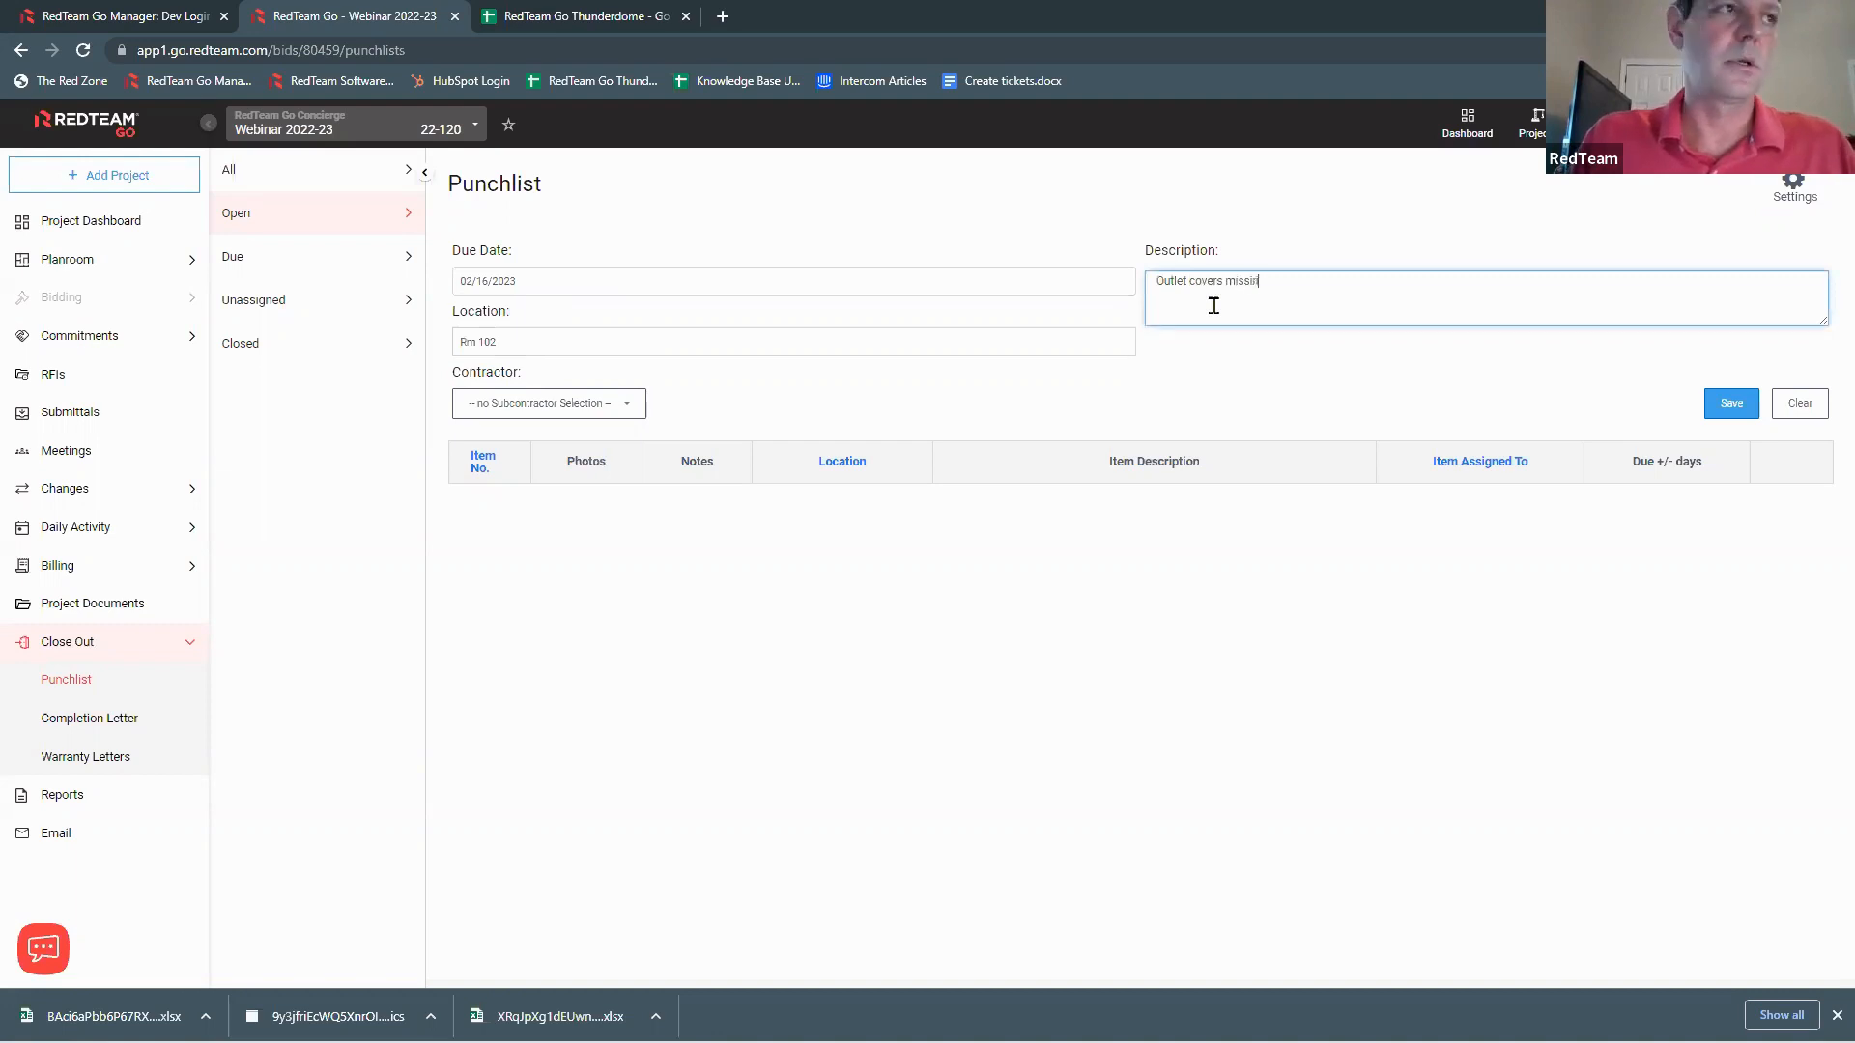
click(628, 406)
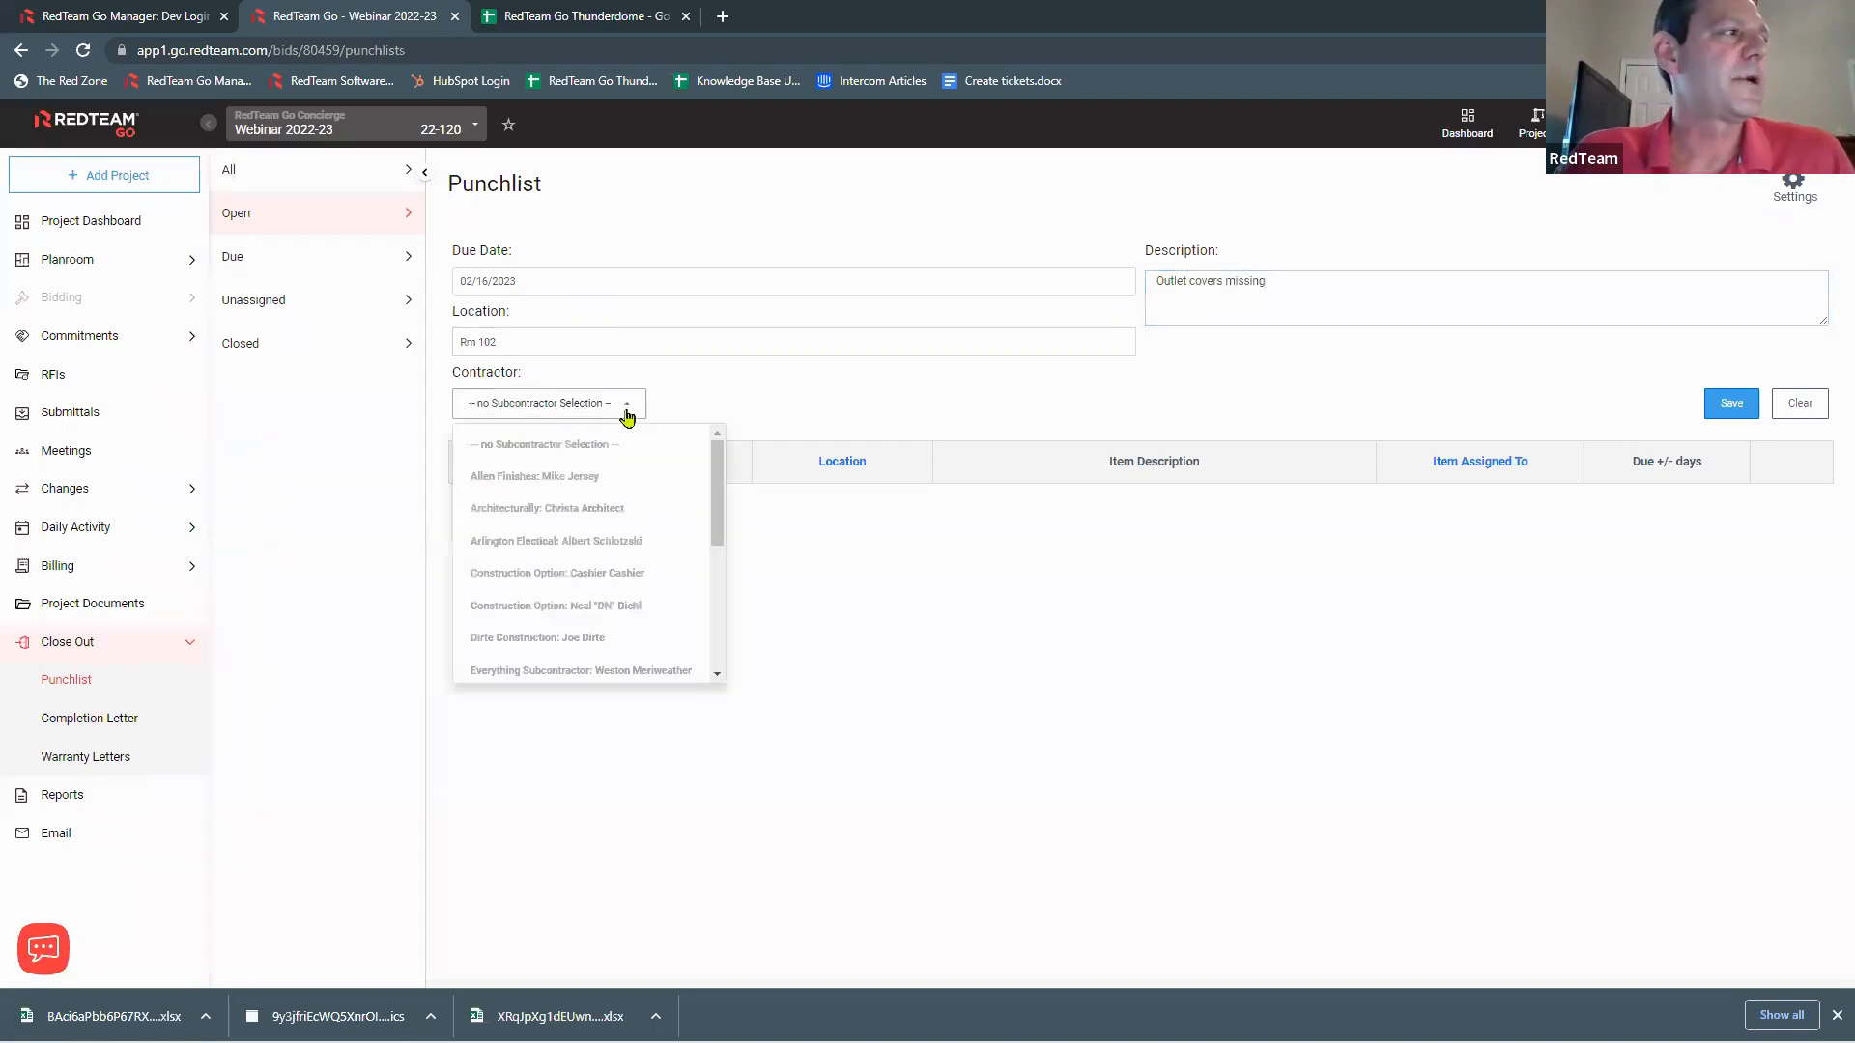
scroll(612, 615, down, 2)
click(613, 596)
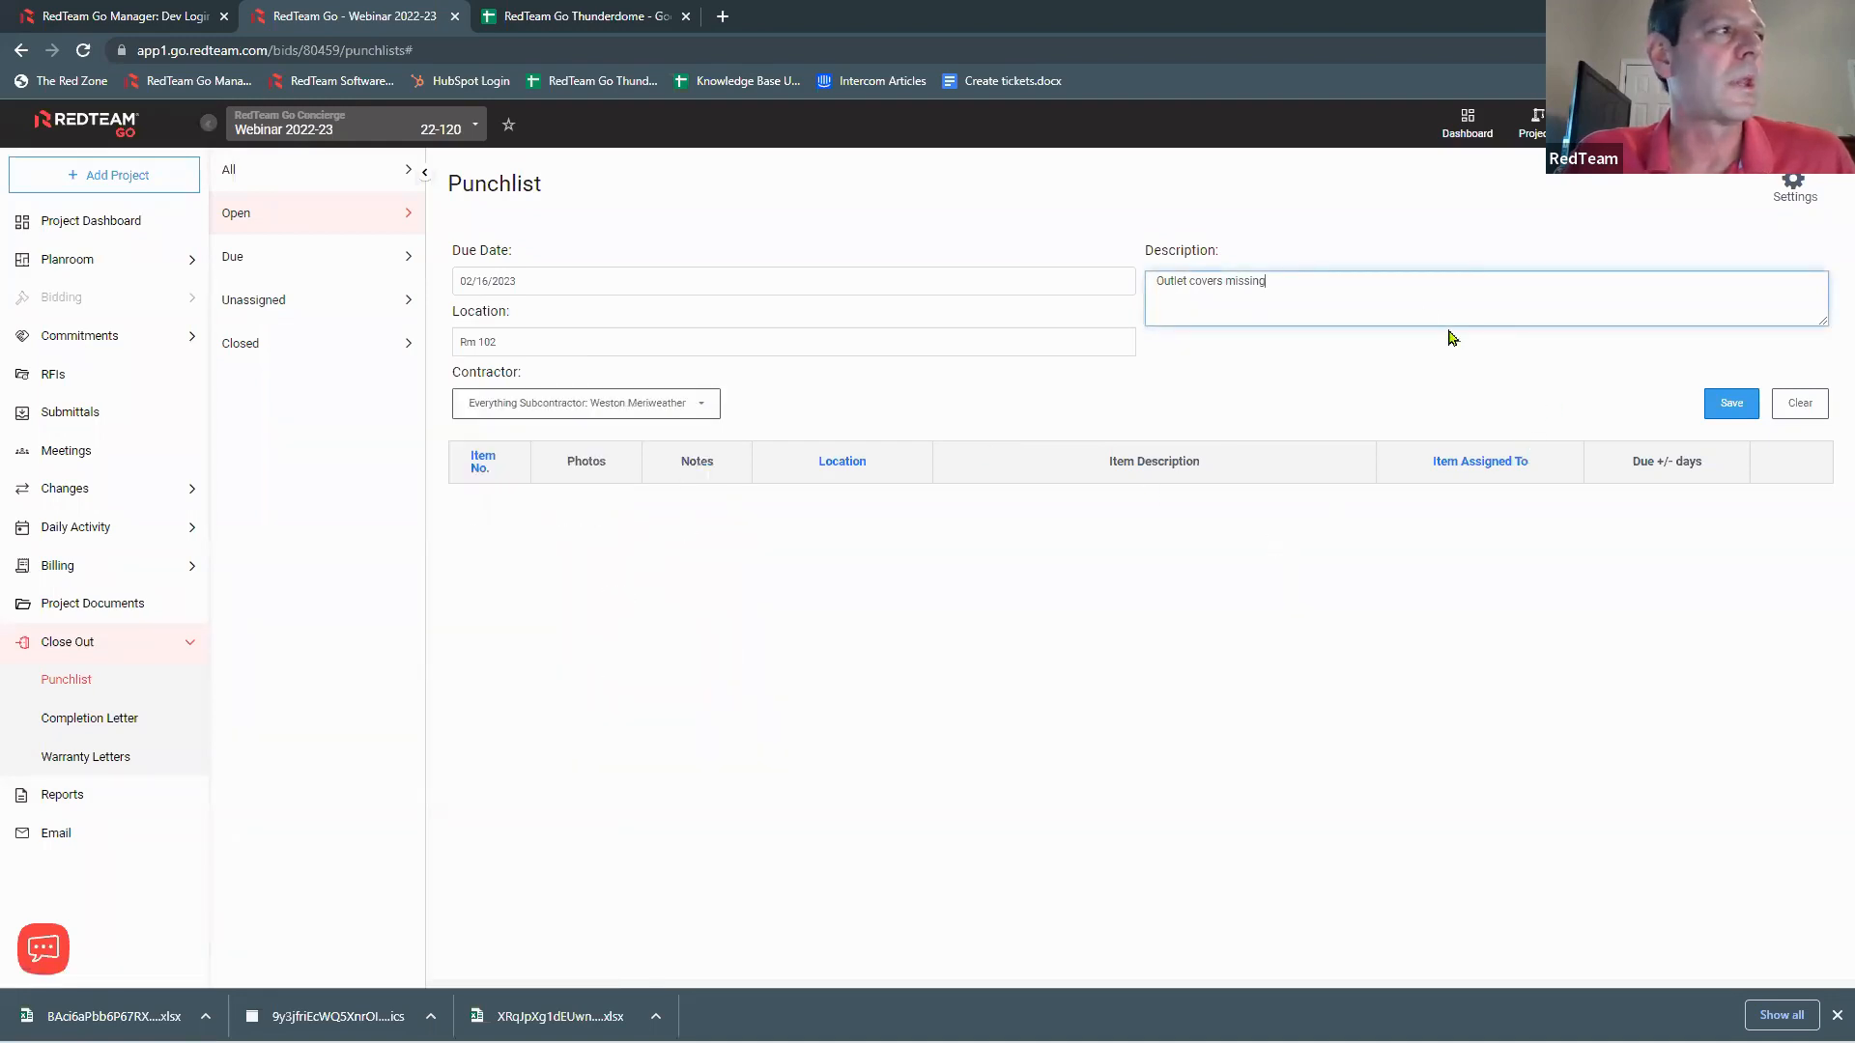
click(1732, 404)
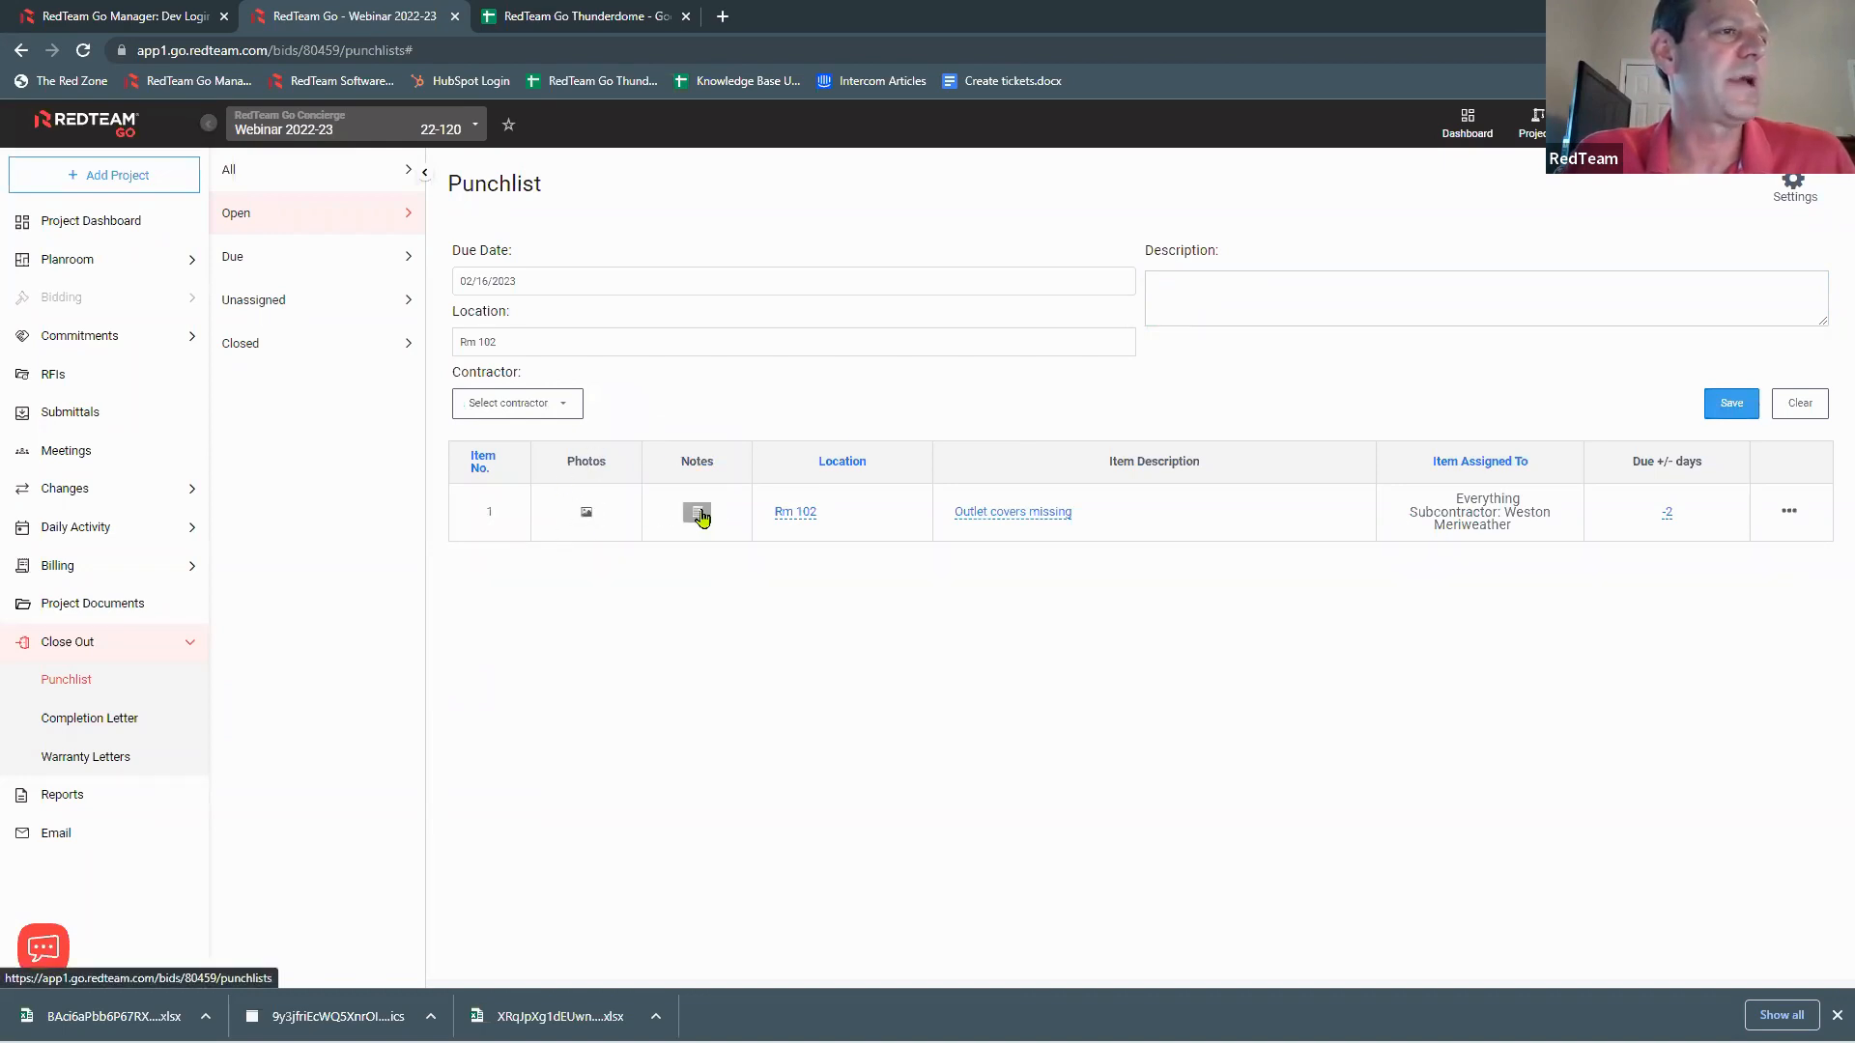
Step: Look at the due date calendar and the available actions of the Rm 102 punchlist item without changing it
click(1668, 512)
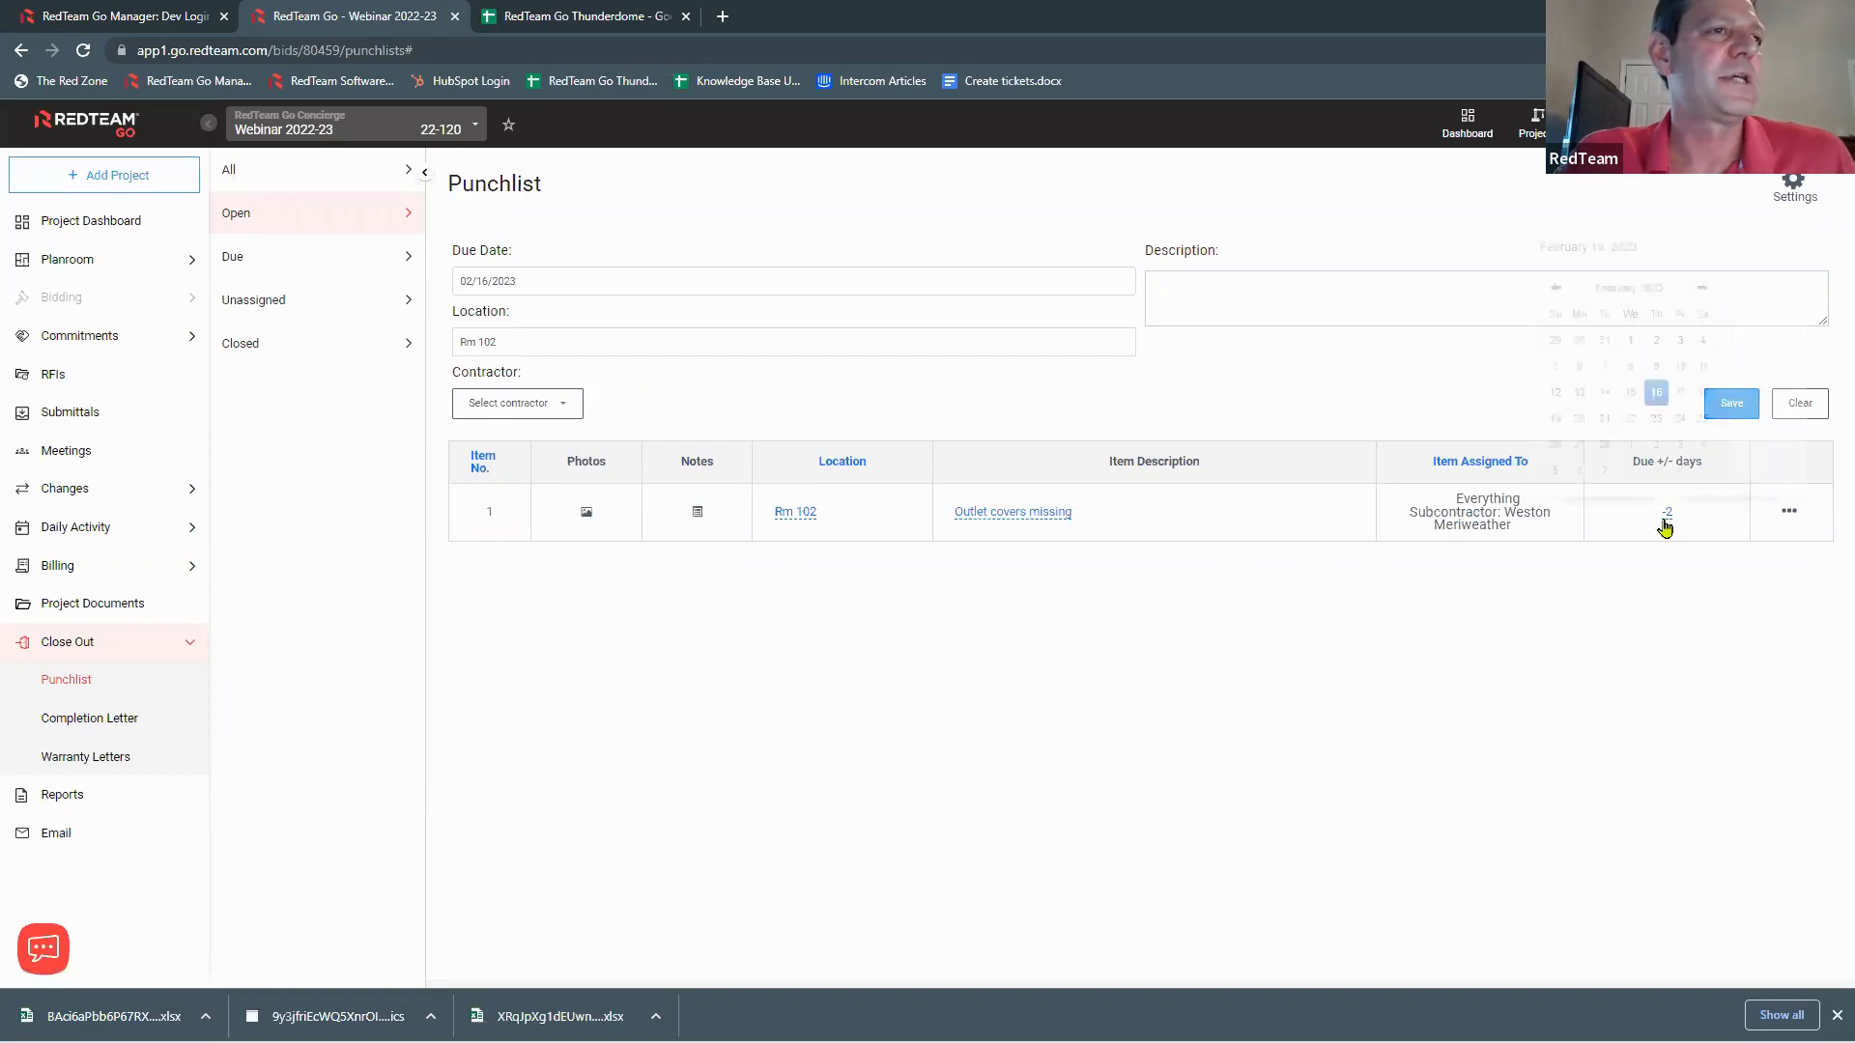
click(1793, 509)
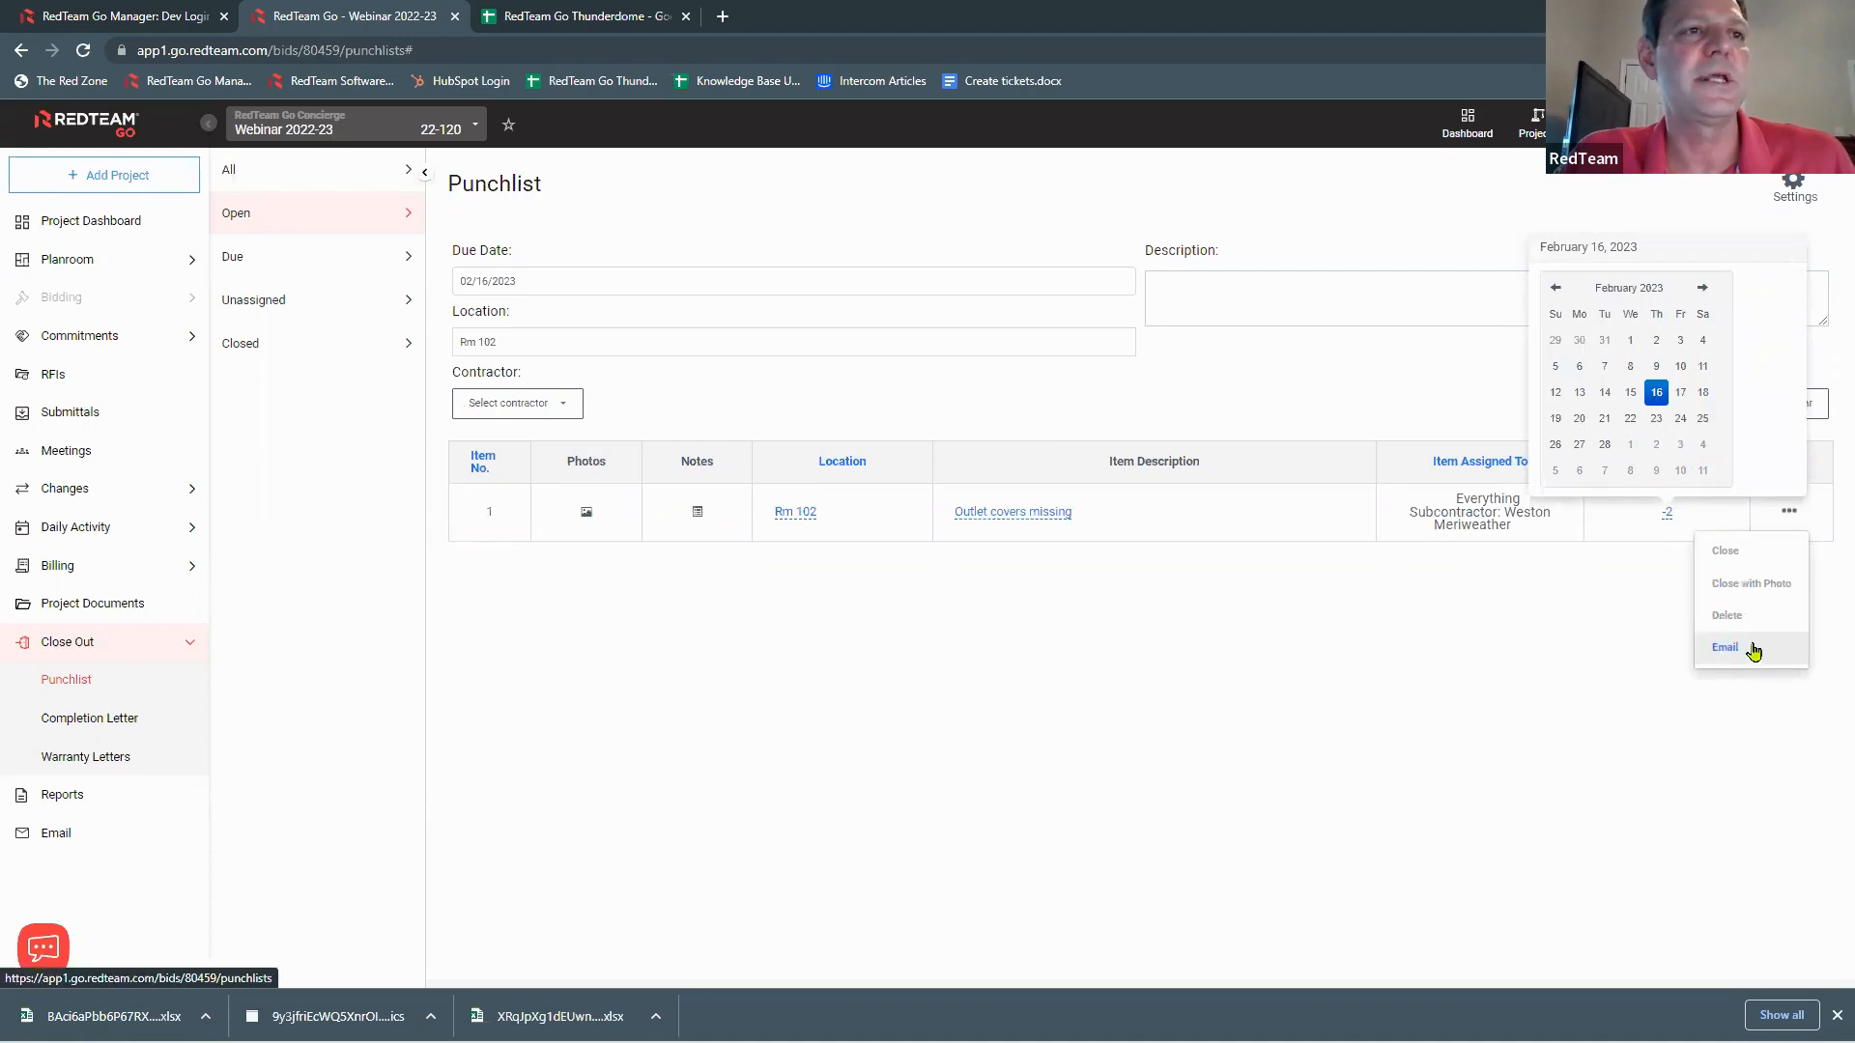
click(1529, 646)
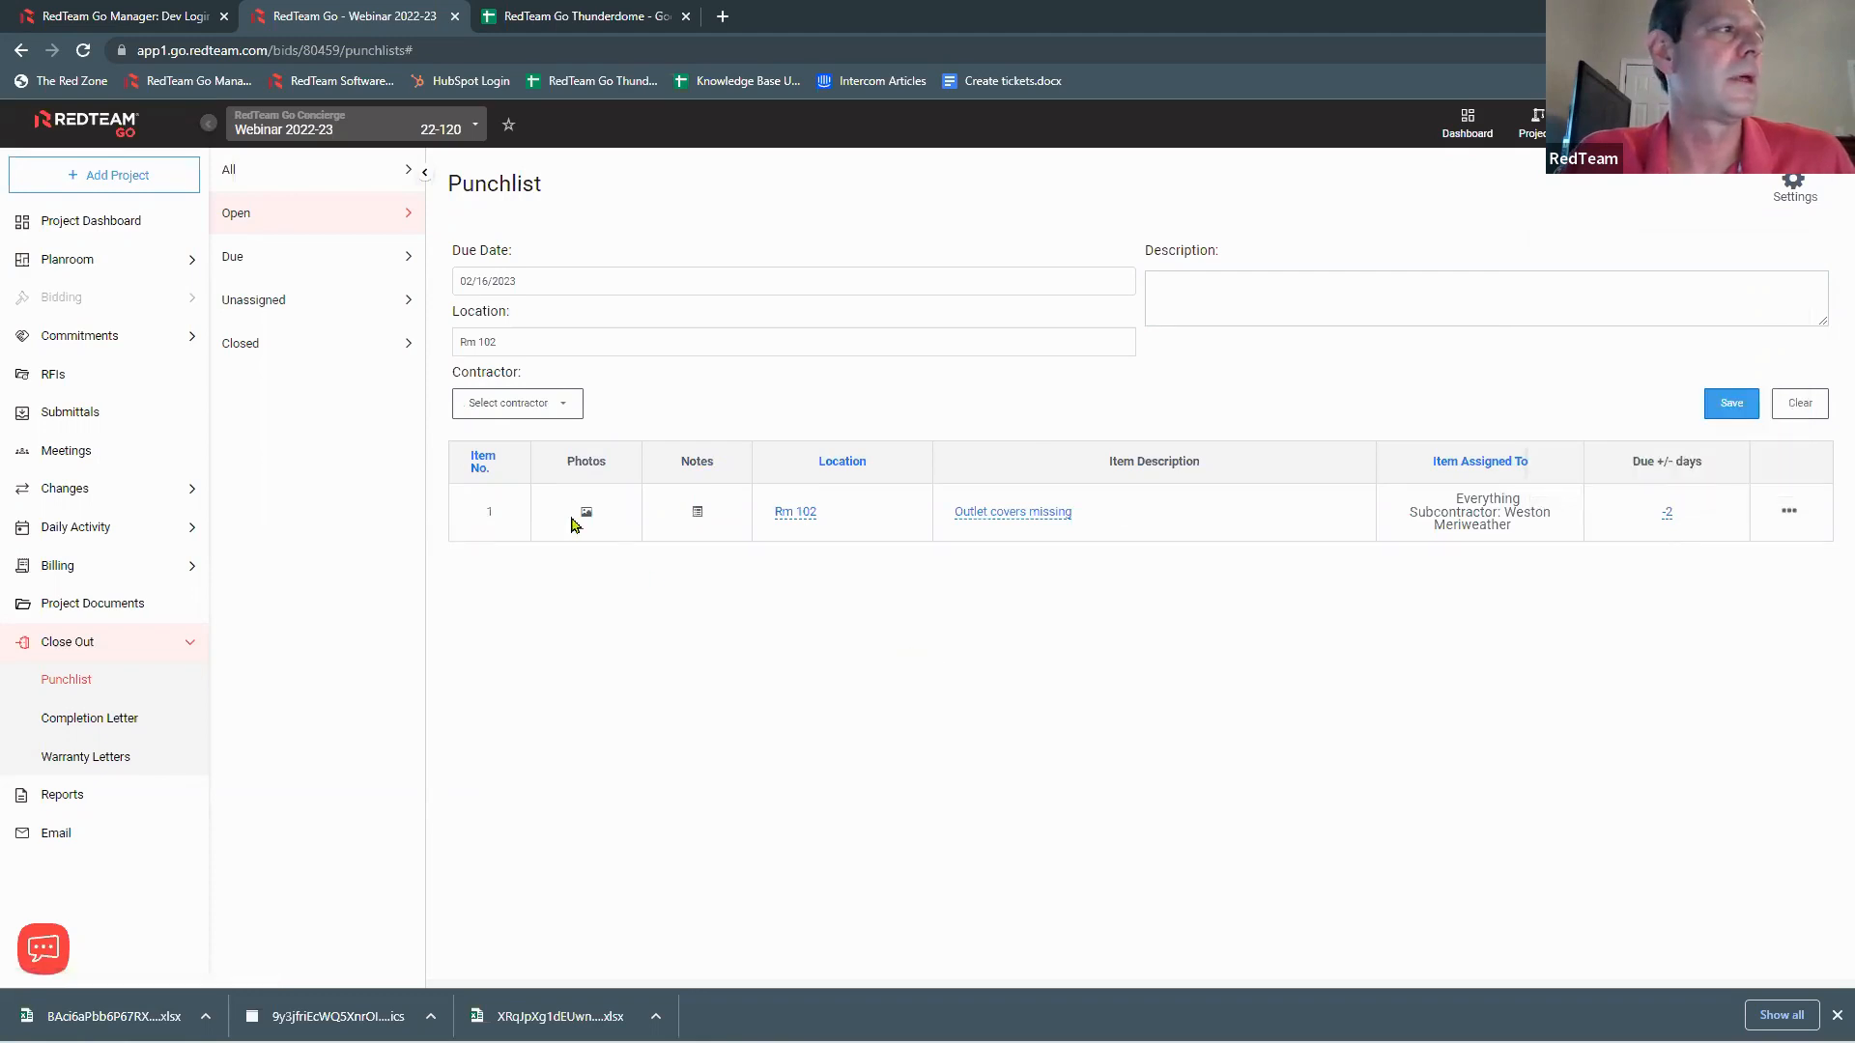
Step: Open the photos of Punchlist Item #1, check the file upload without choosing a file, and view the item's album
click(584, 515)
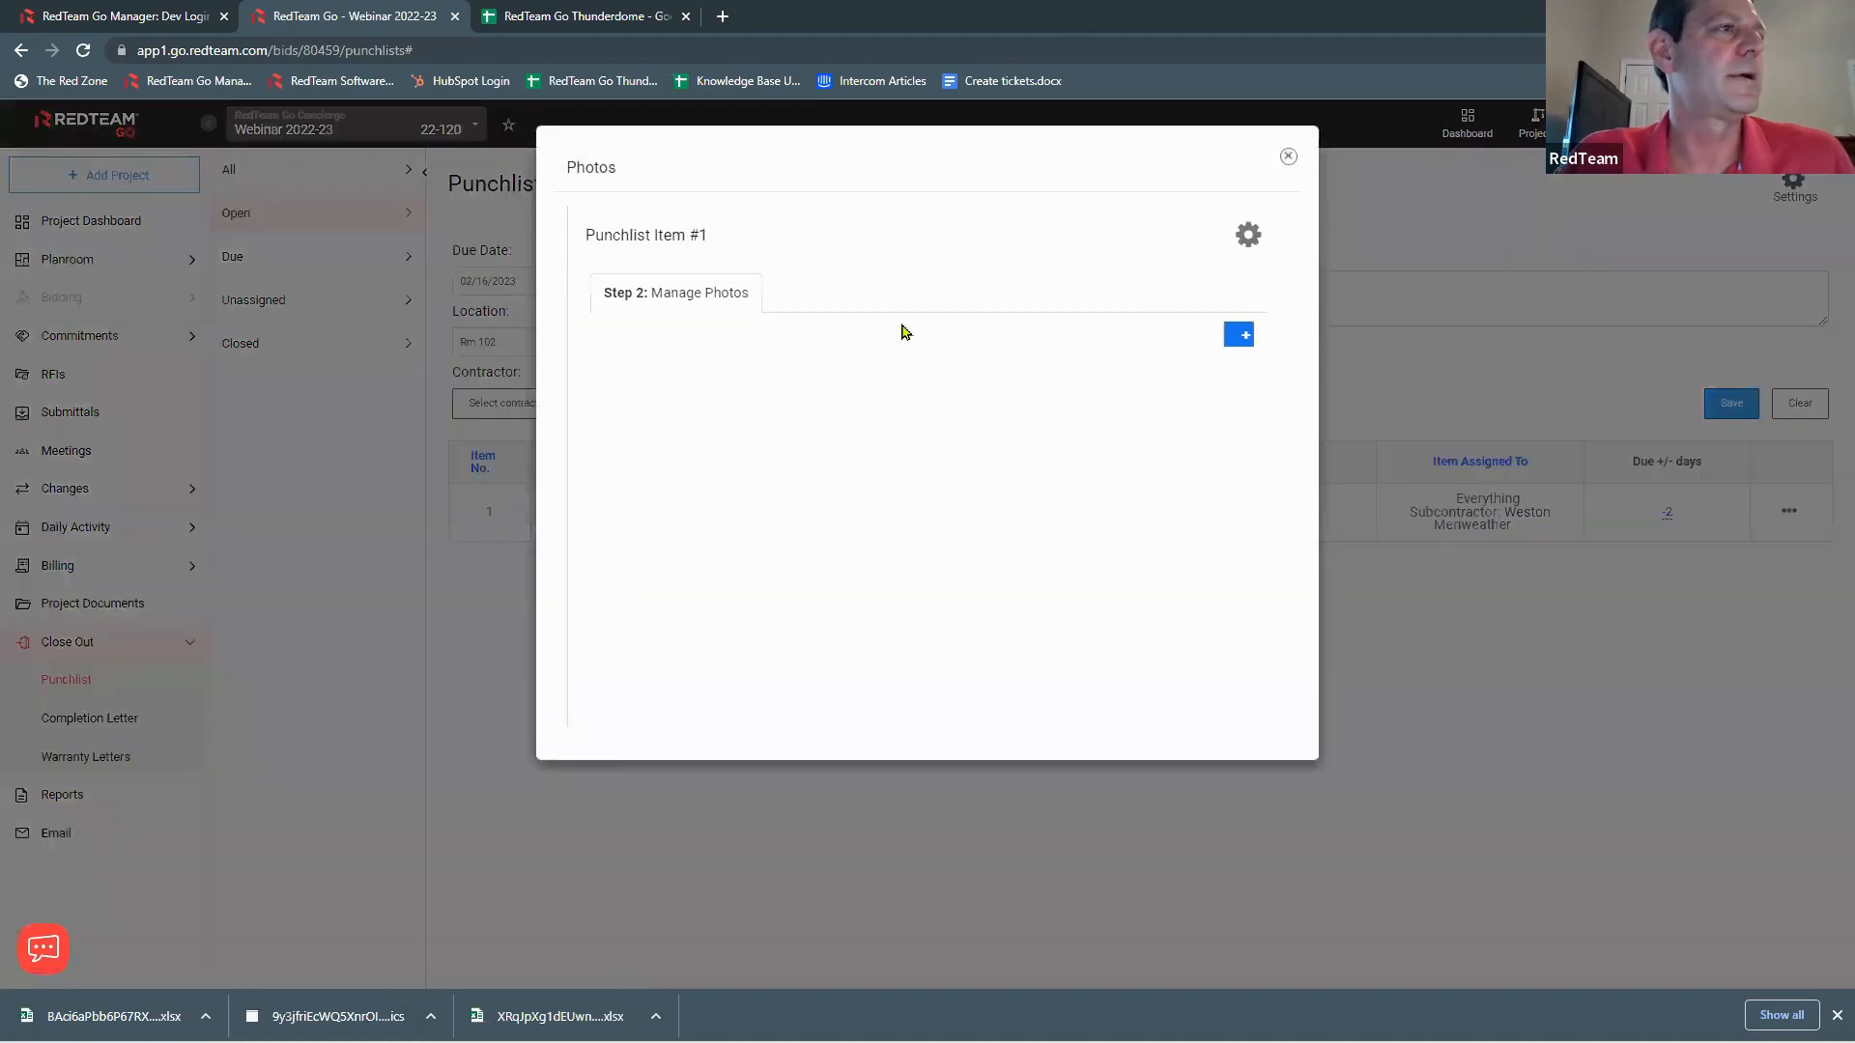
click(1252, 238)
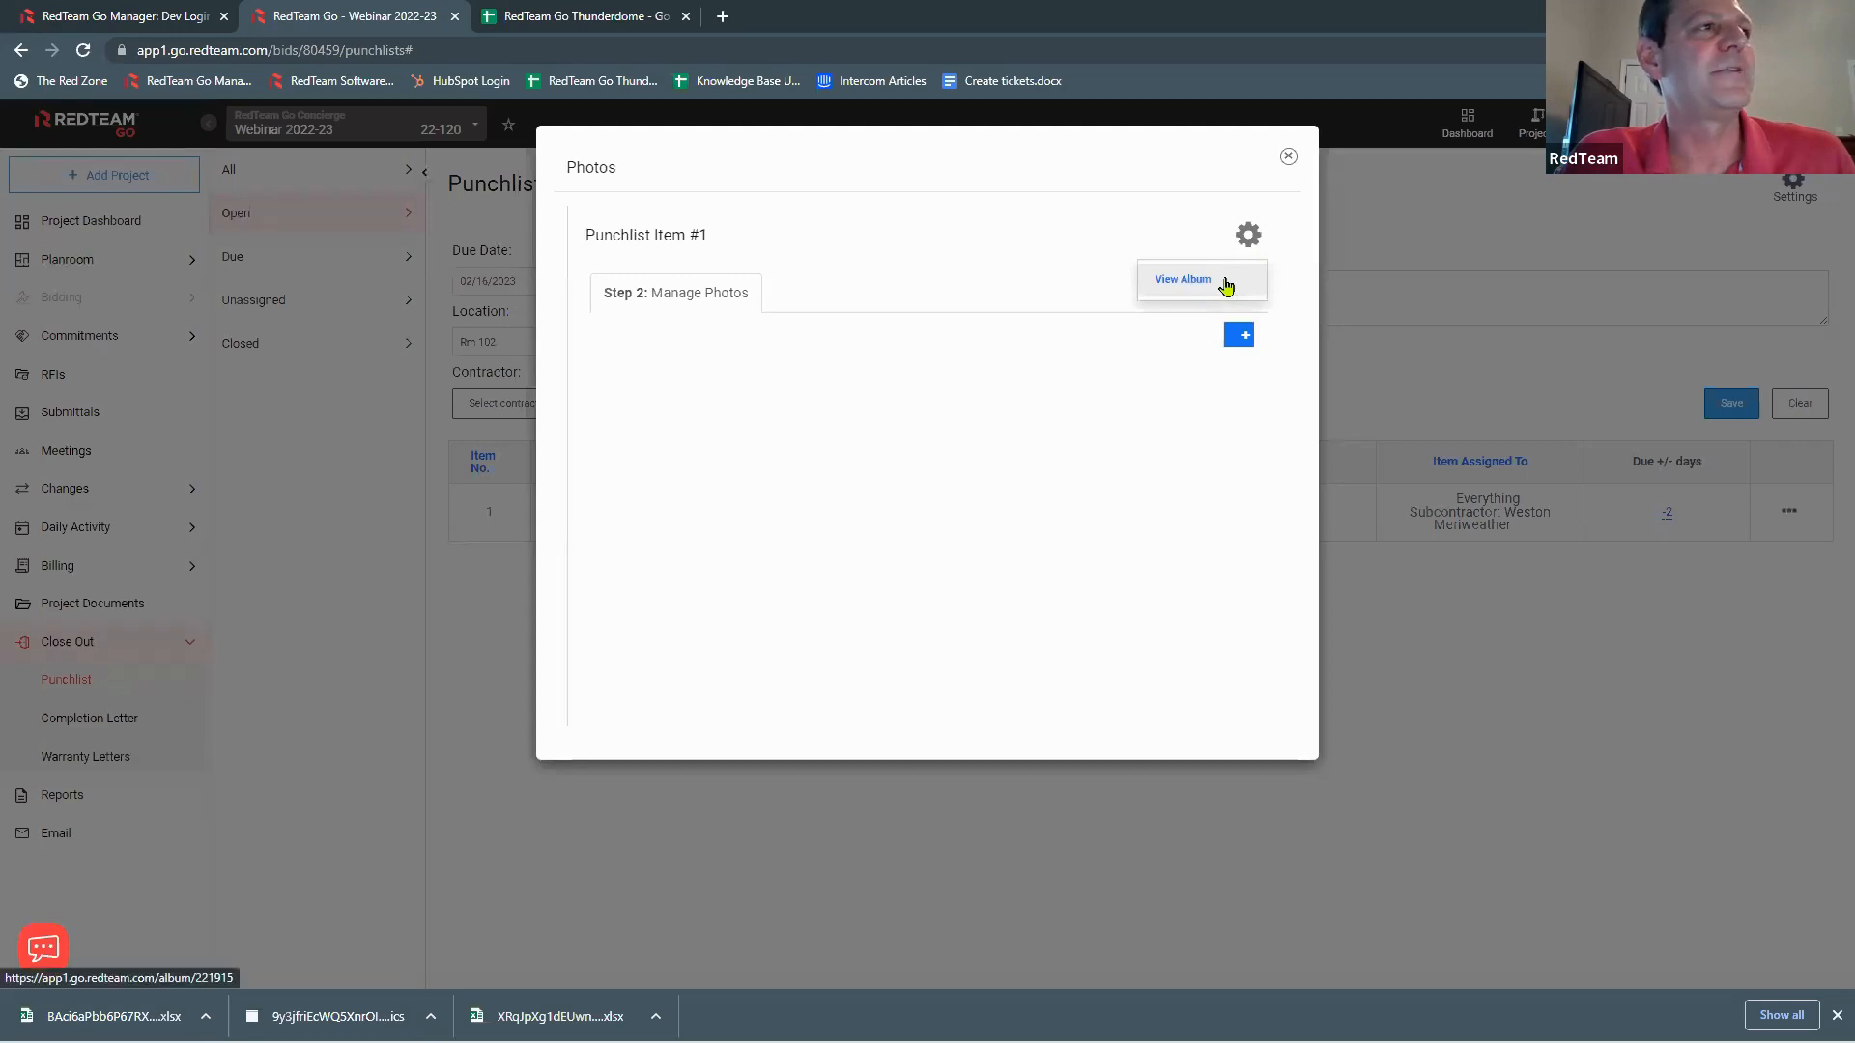
click(1241, 334)
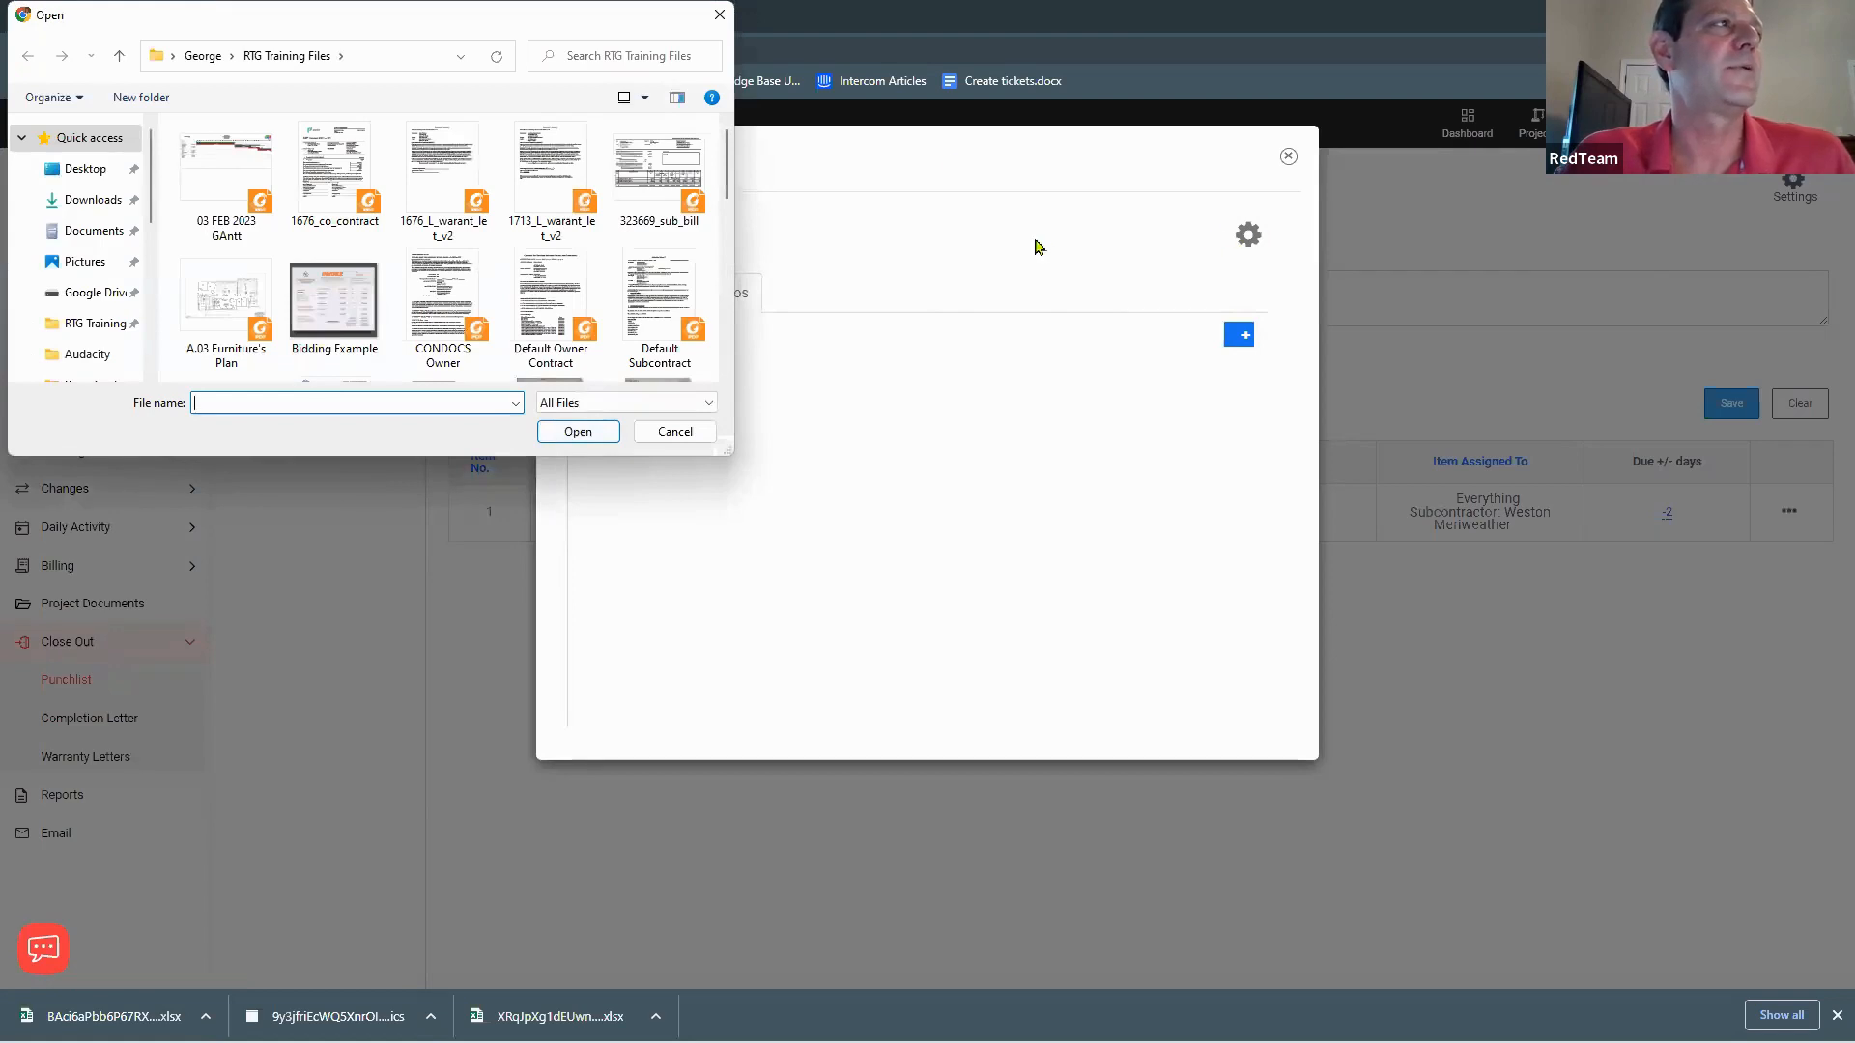
click(720, 14)
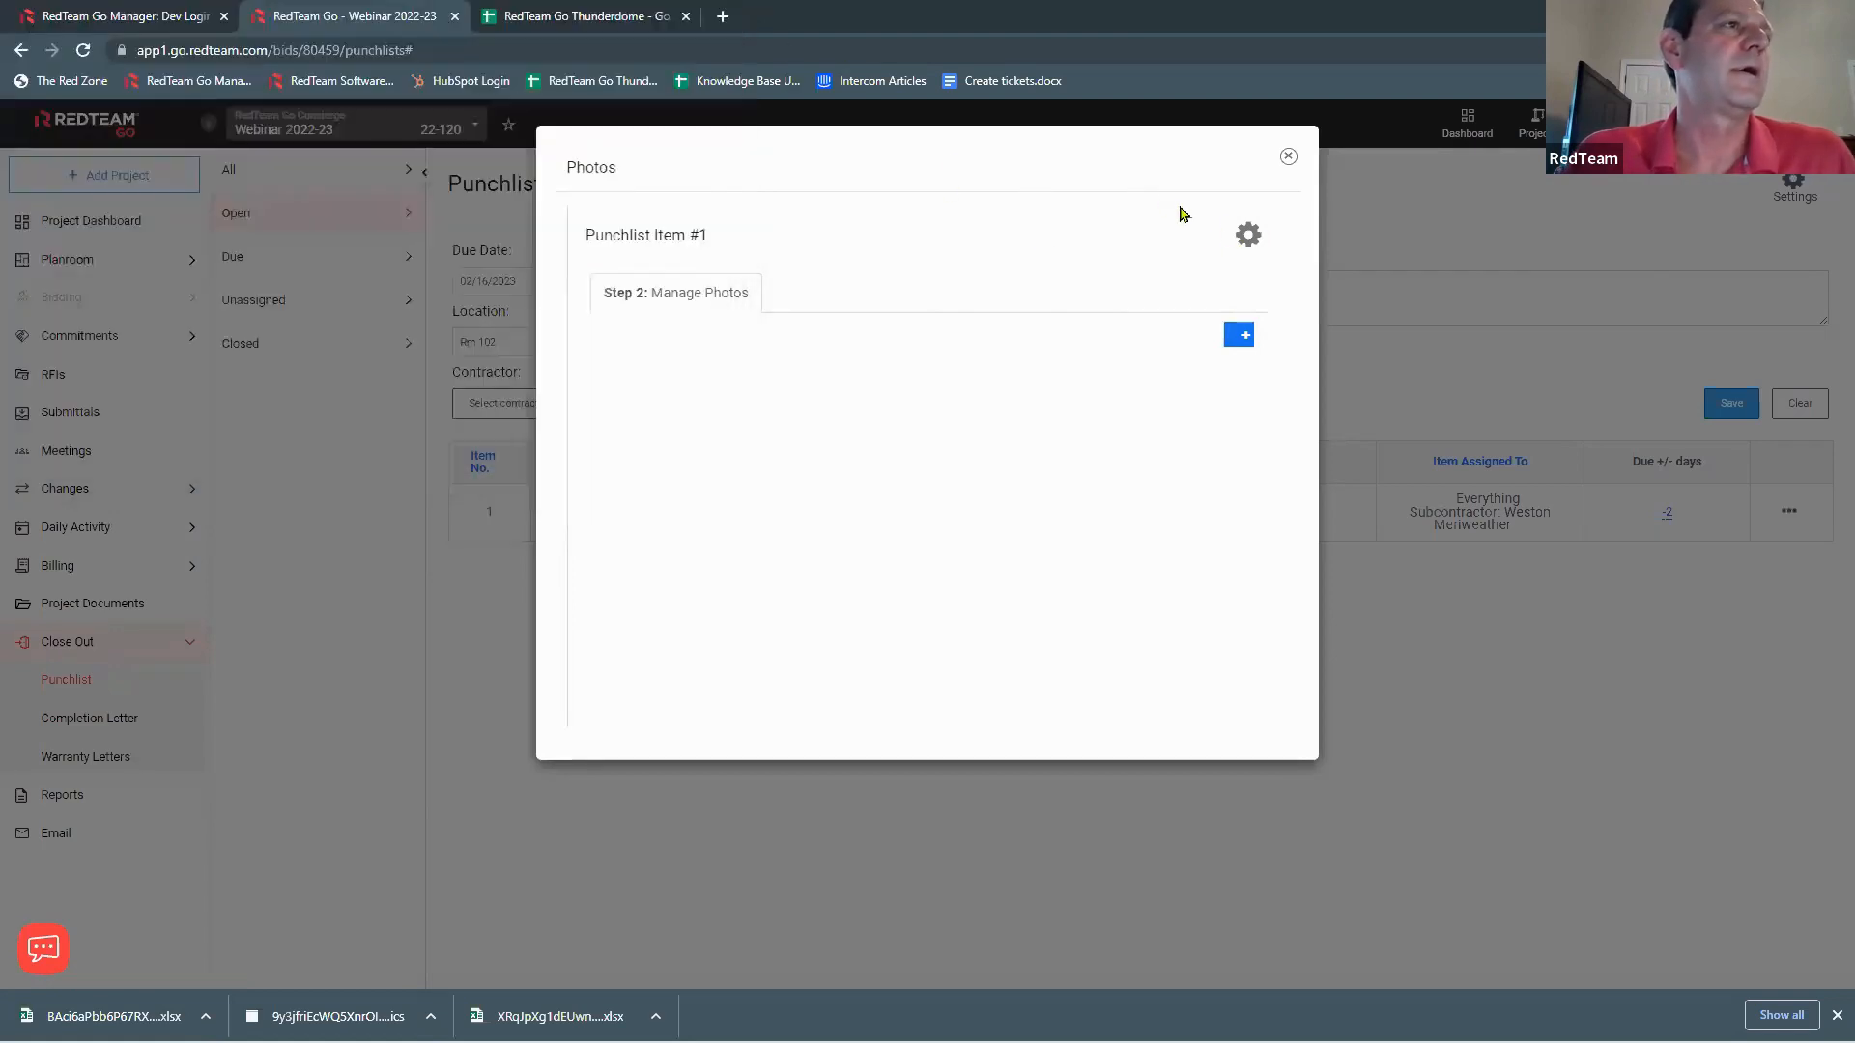
click(1246, 235)
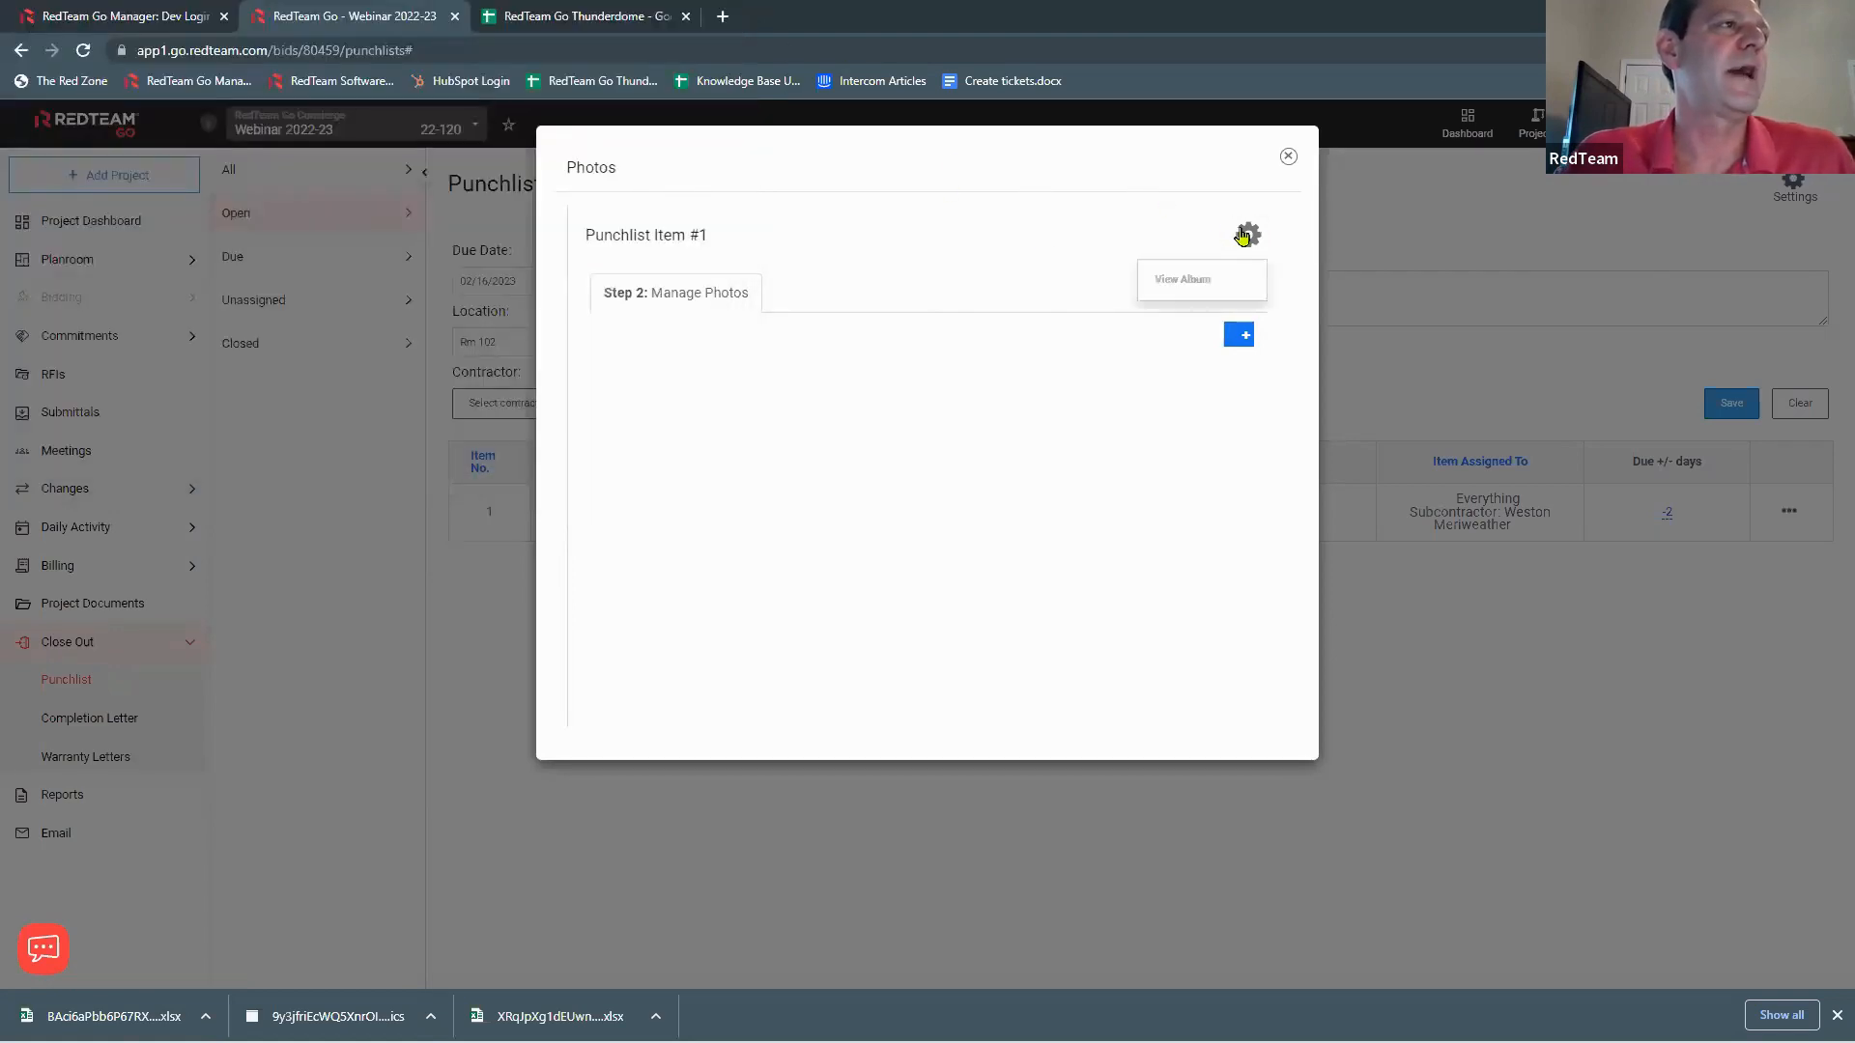
click(1192, 280)
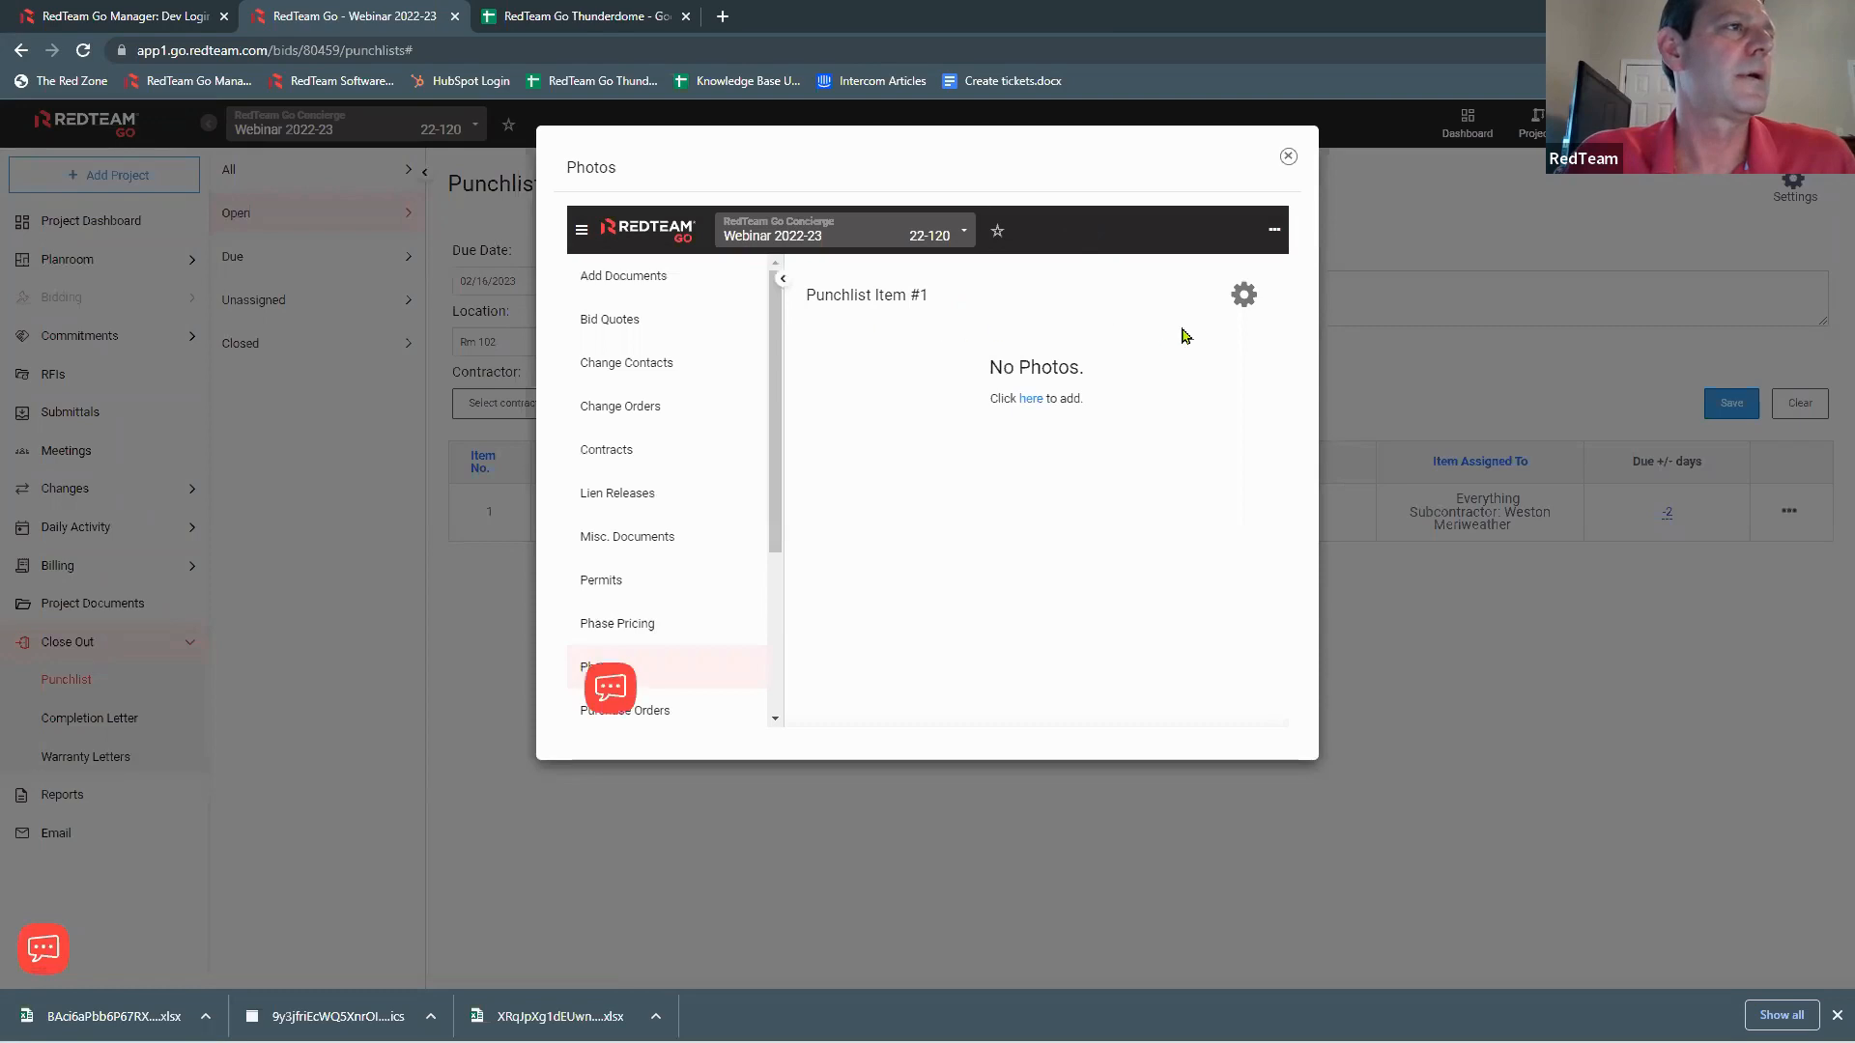
Step: Upload the "Trenching rear area" photo from the RTG Training Files folder to Punchlist Item #1 and close its photos
click(1276, 232)
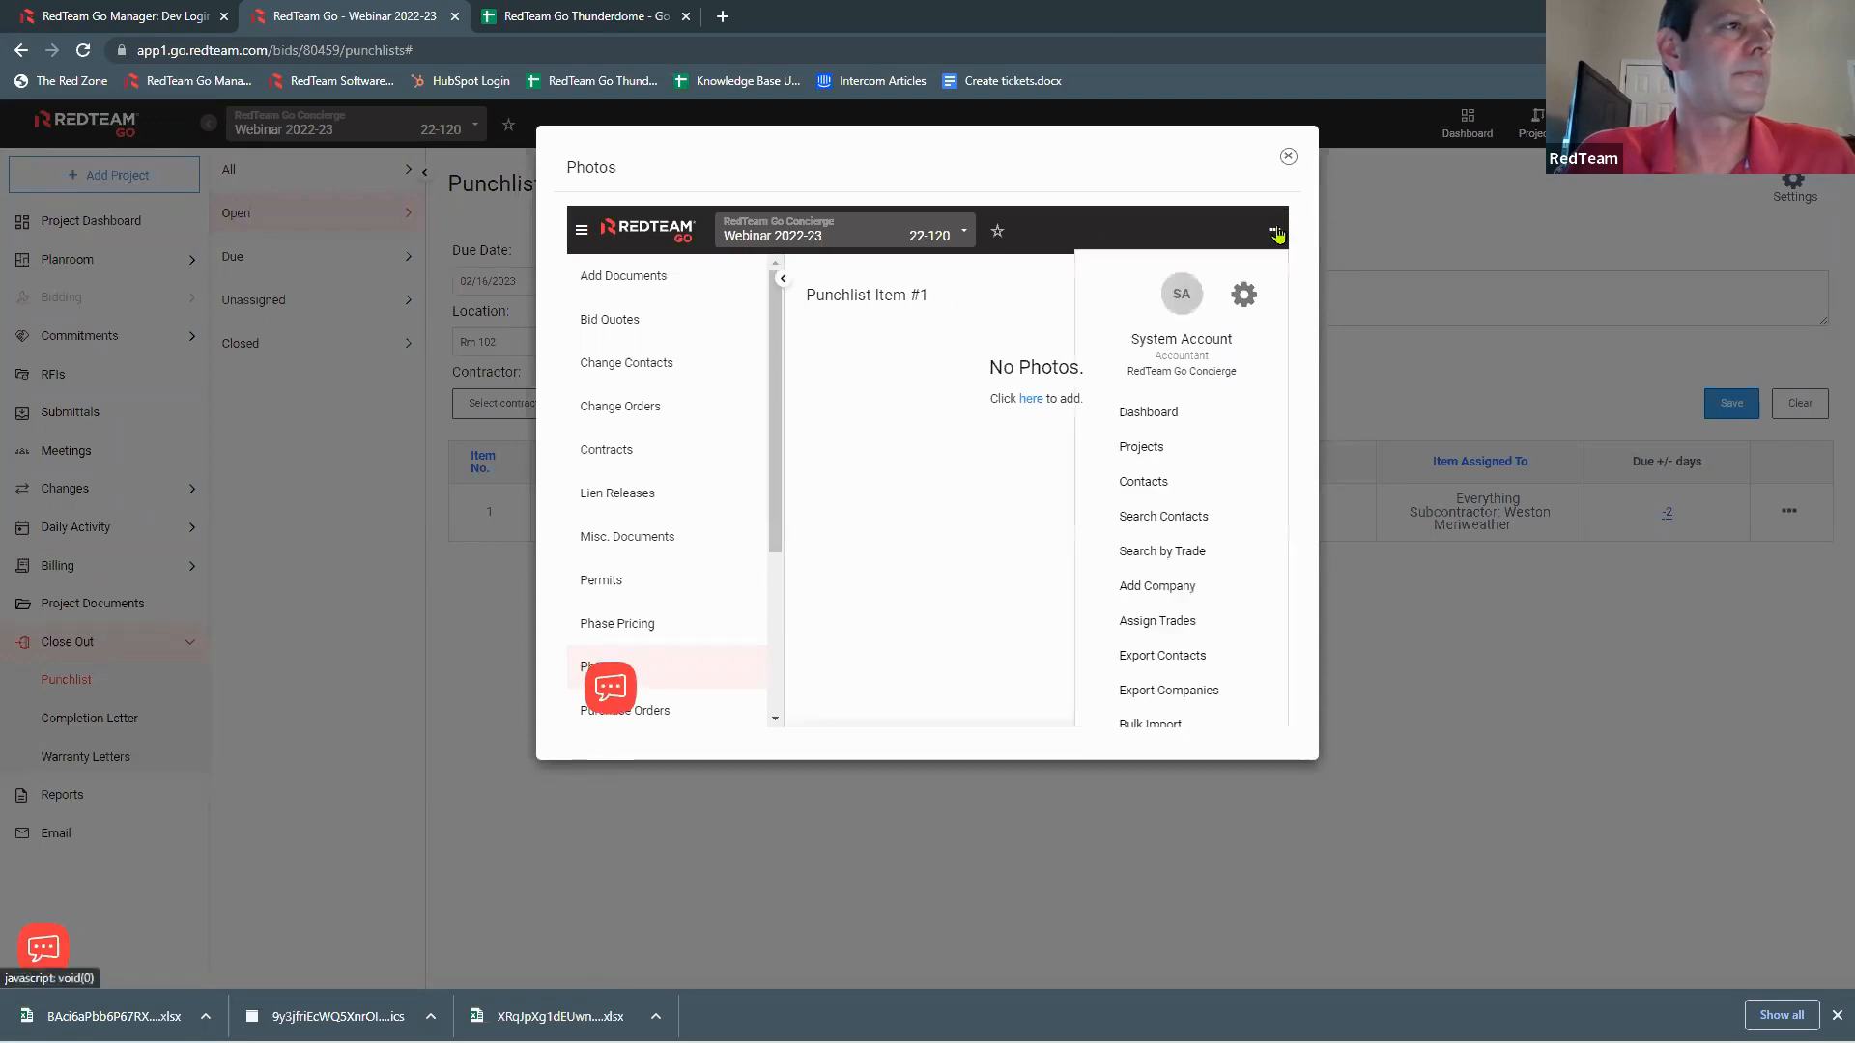
click(1288, 159)
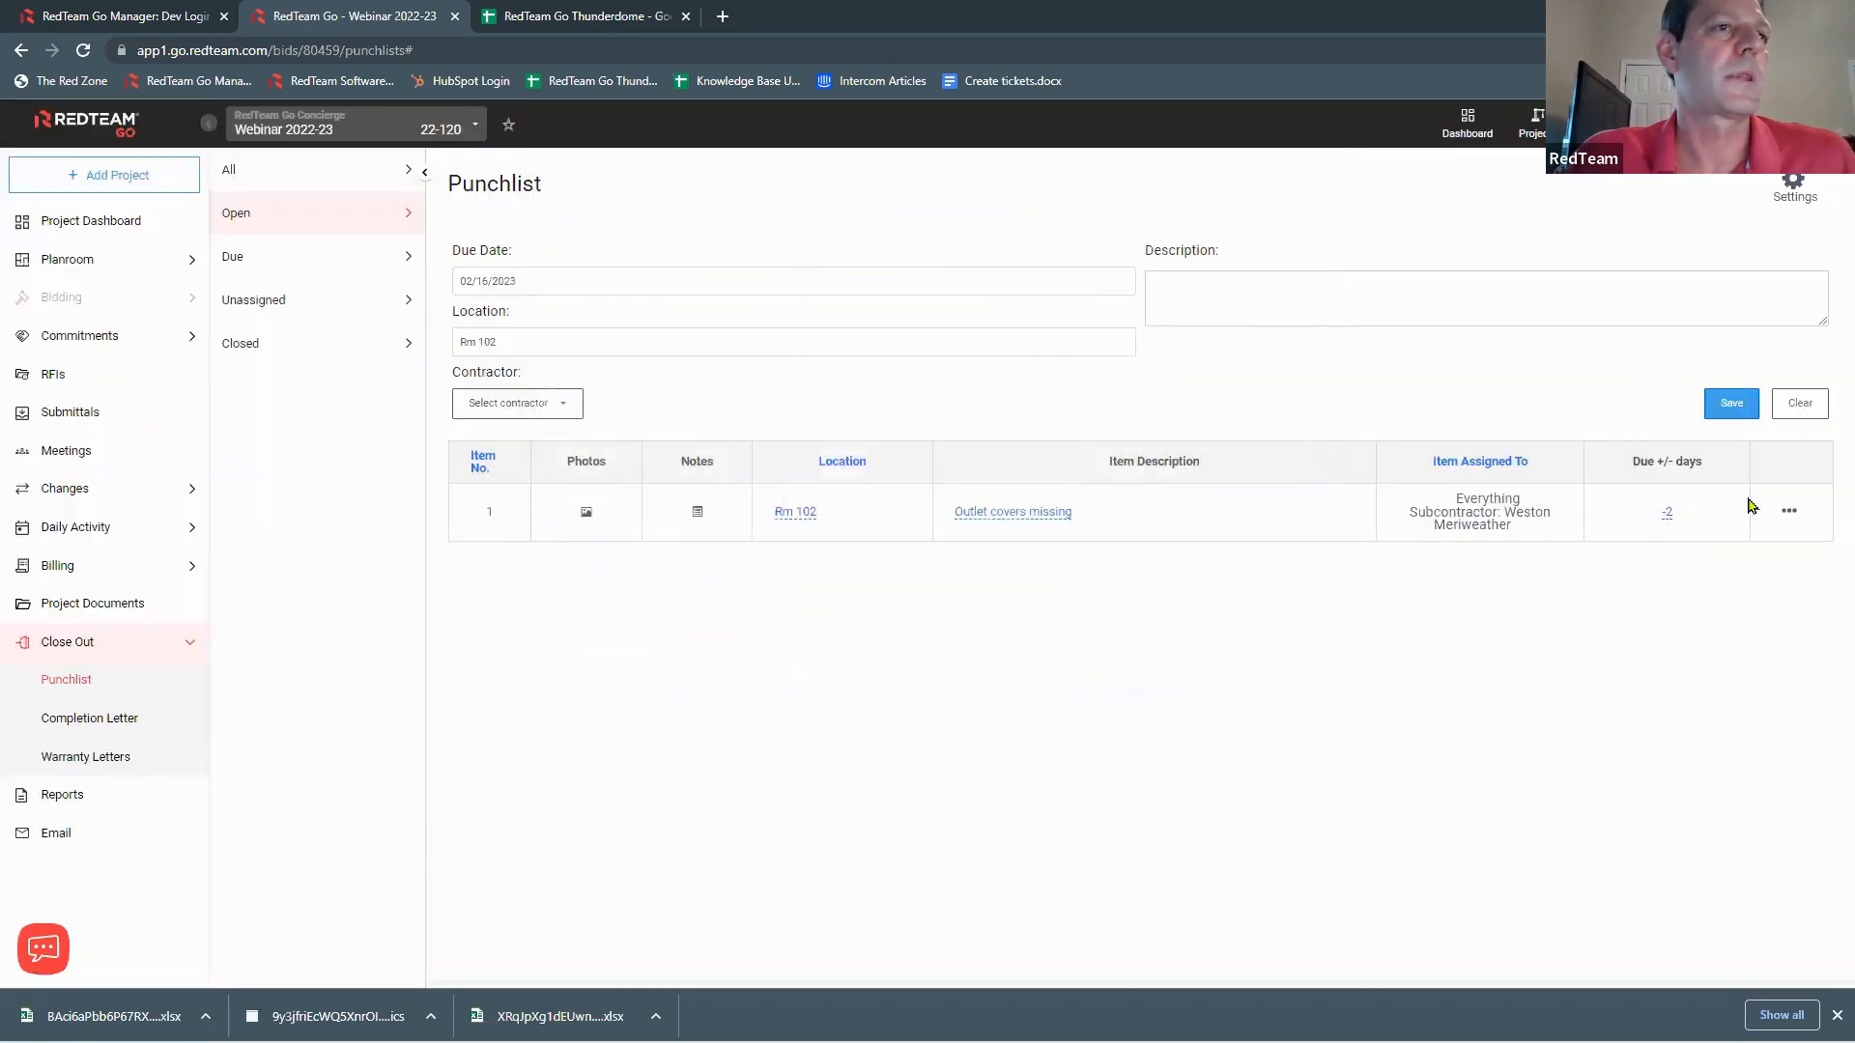
click(585, 512)
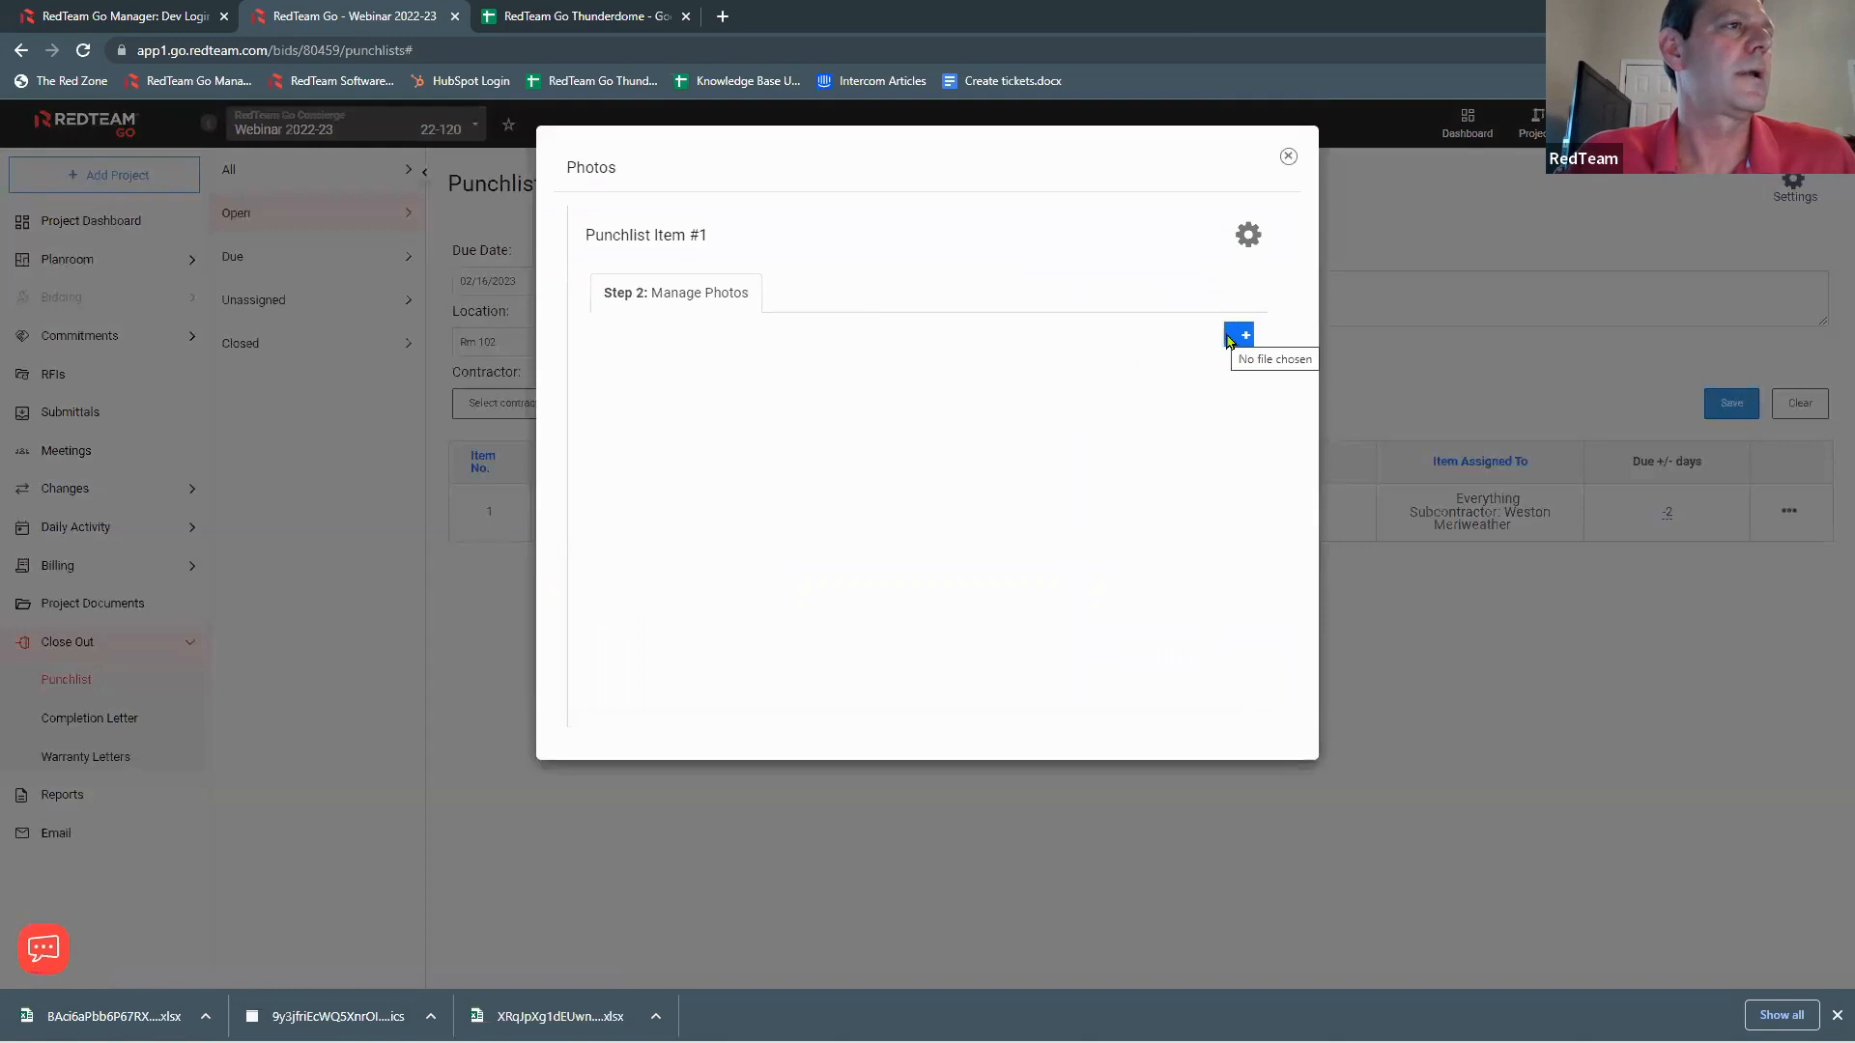
click(1236, 336)
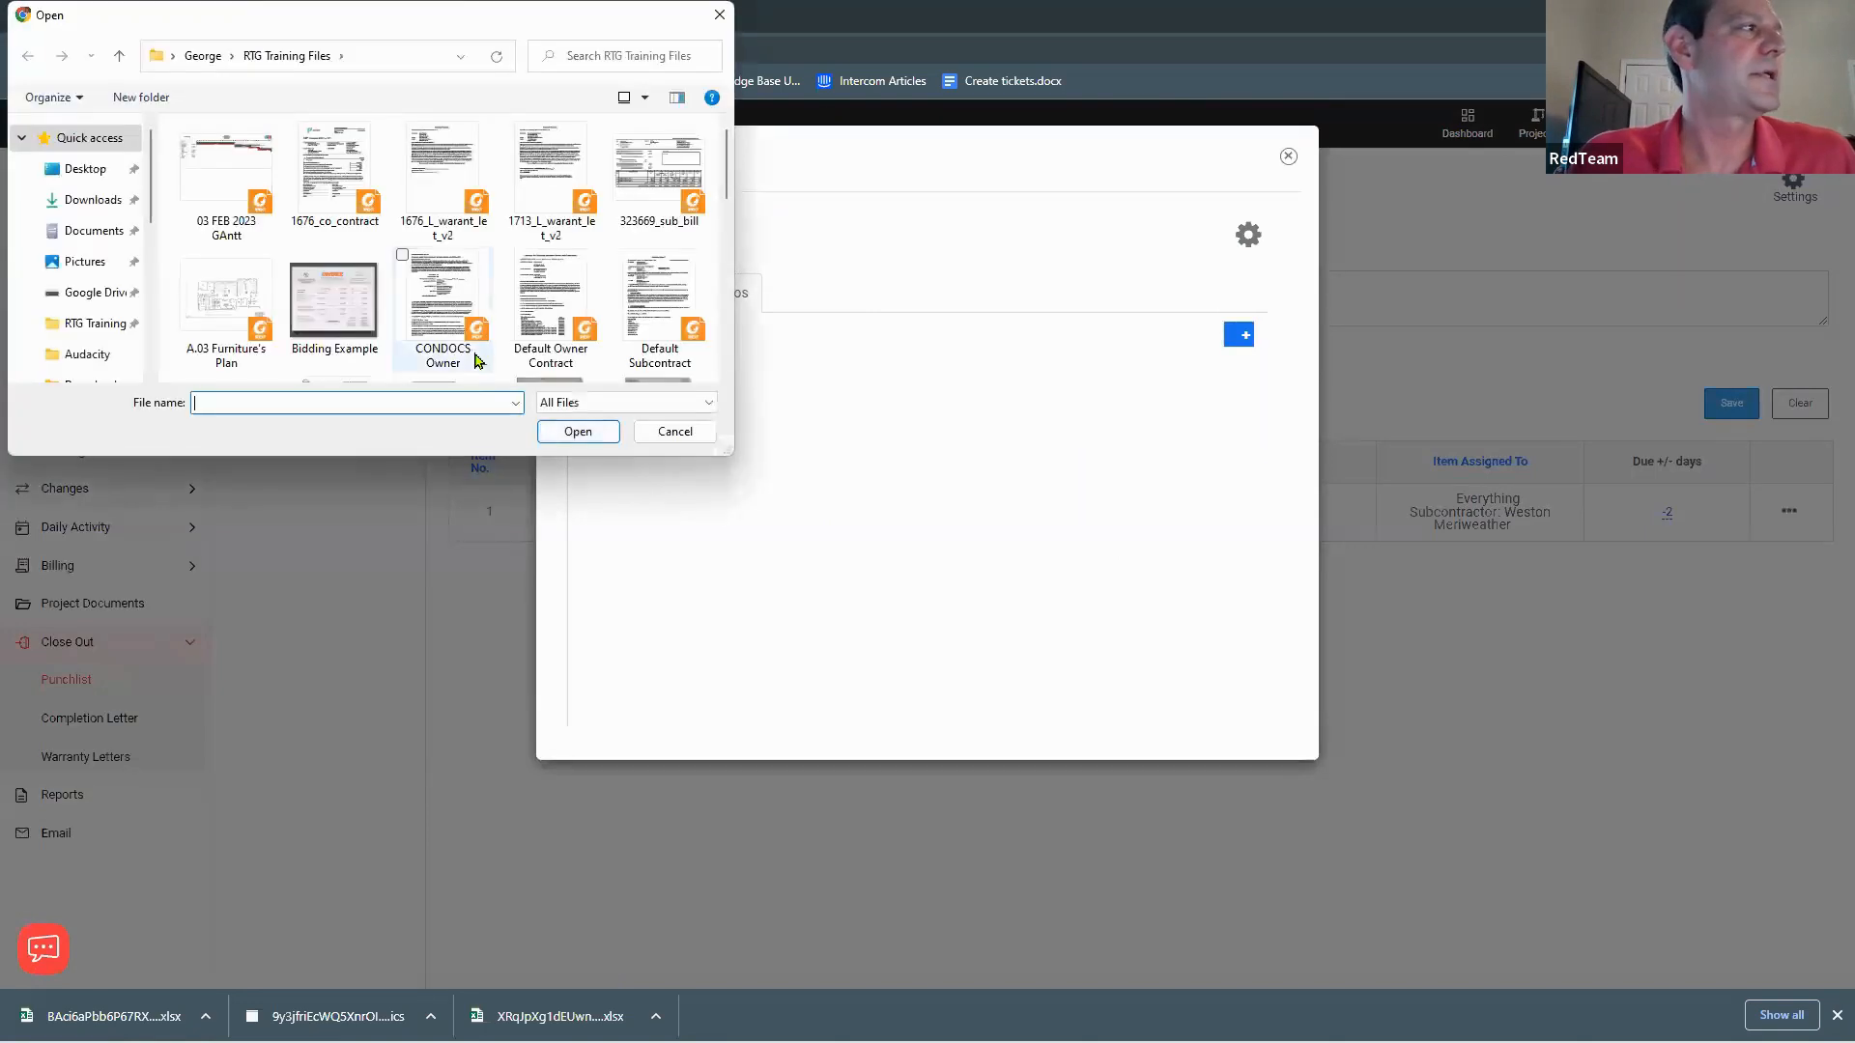
scroll(546, 260, down, 10)
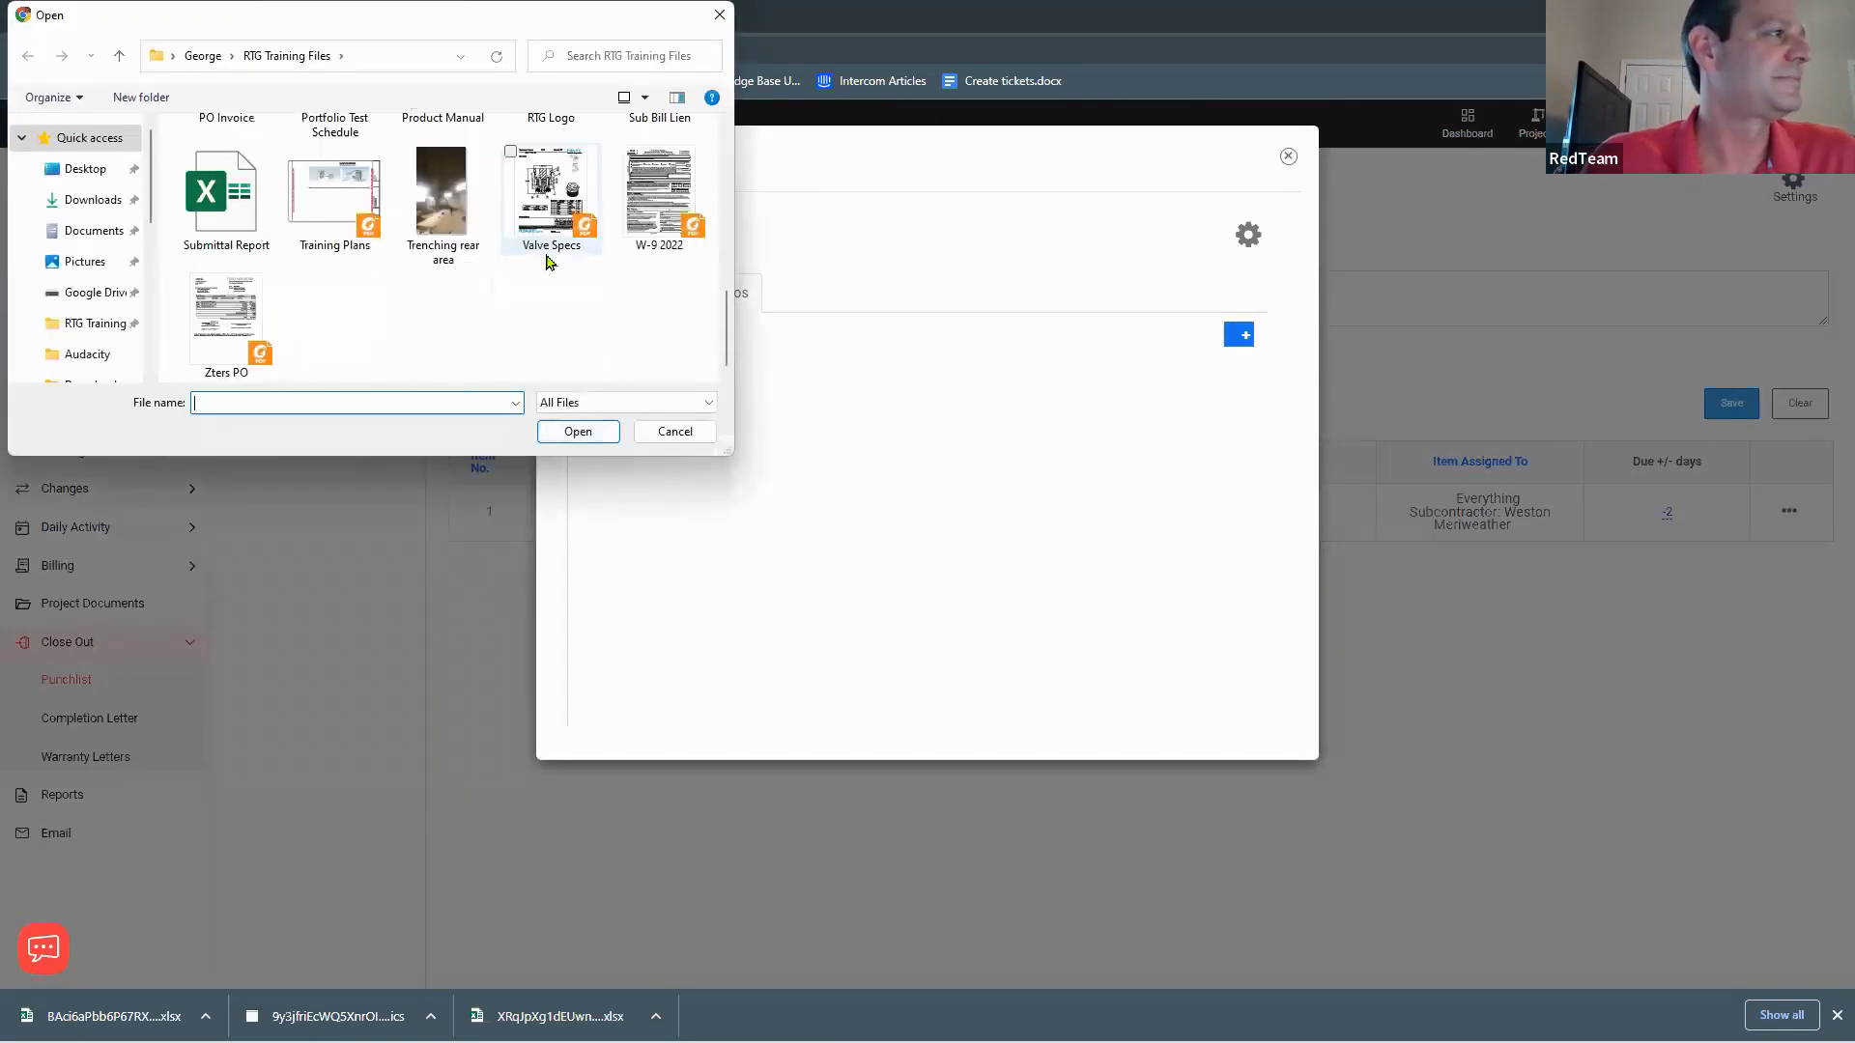
double_click(411, 184)
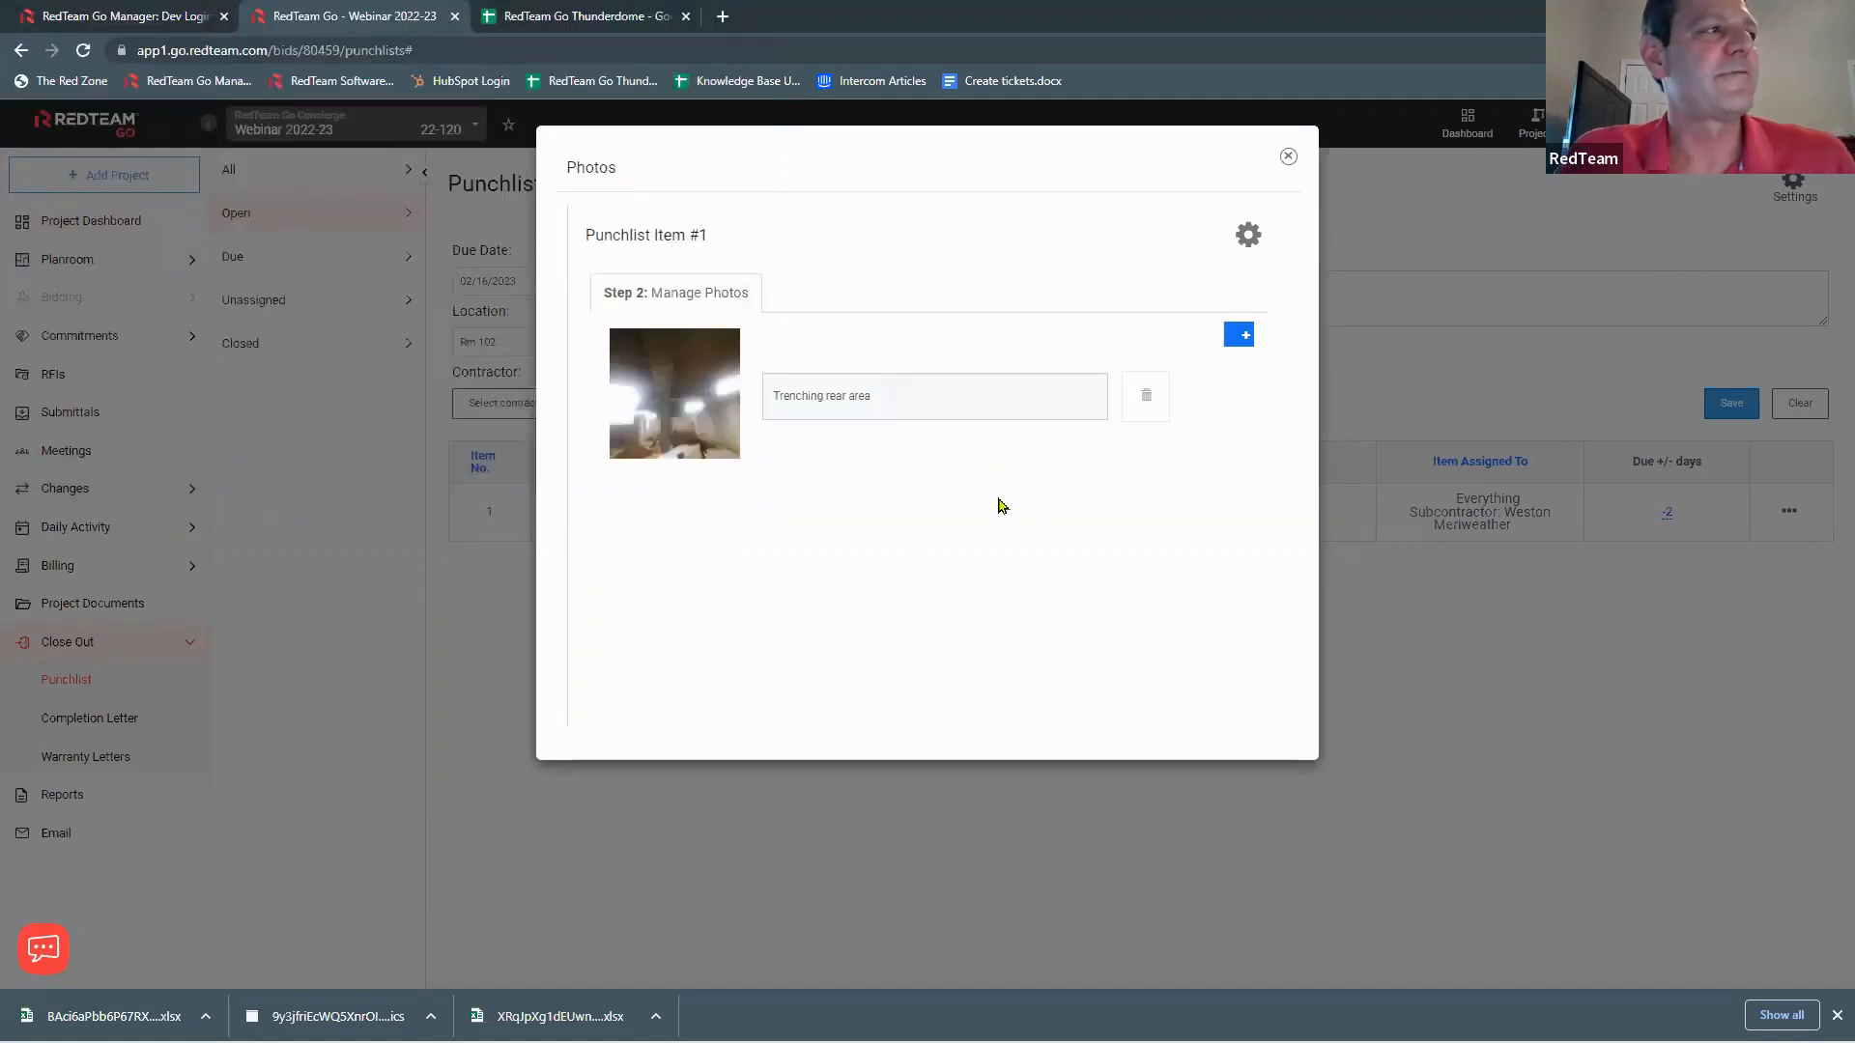
click(892, 398)
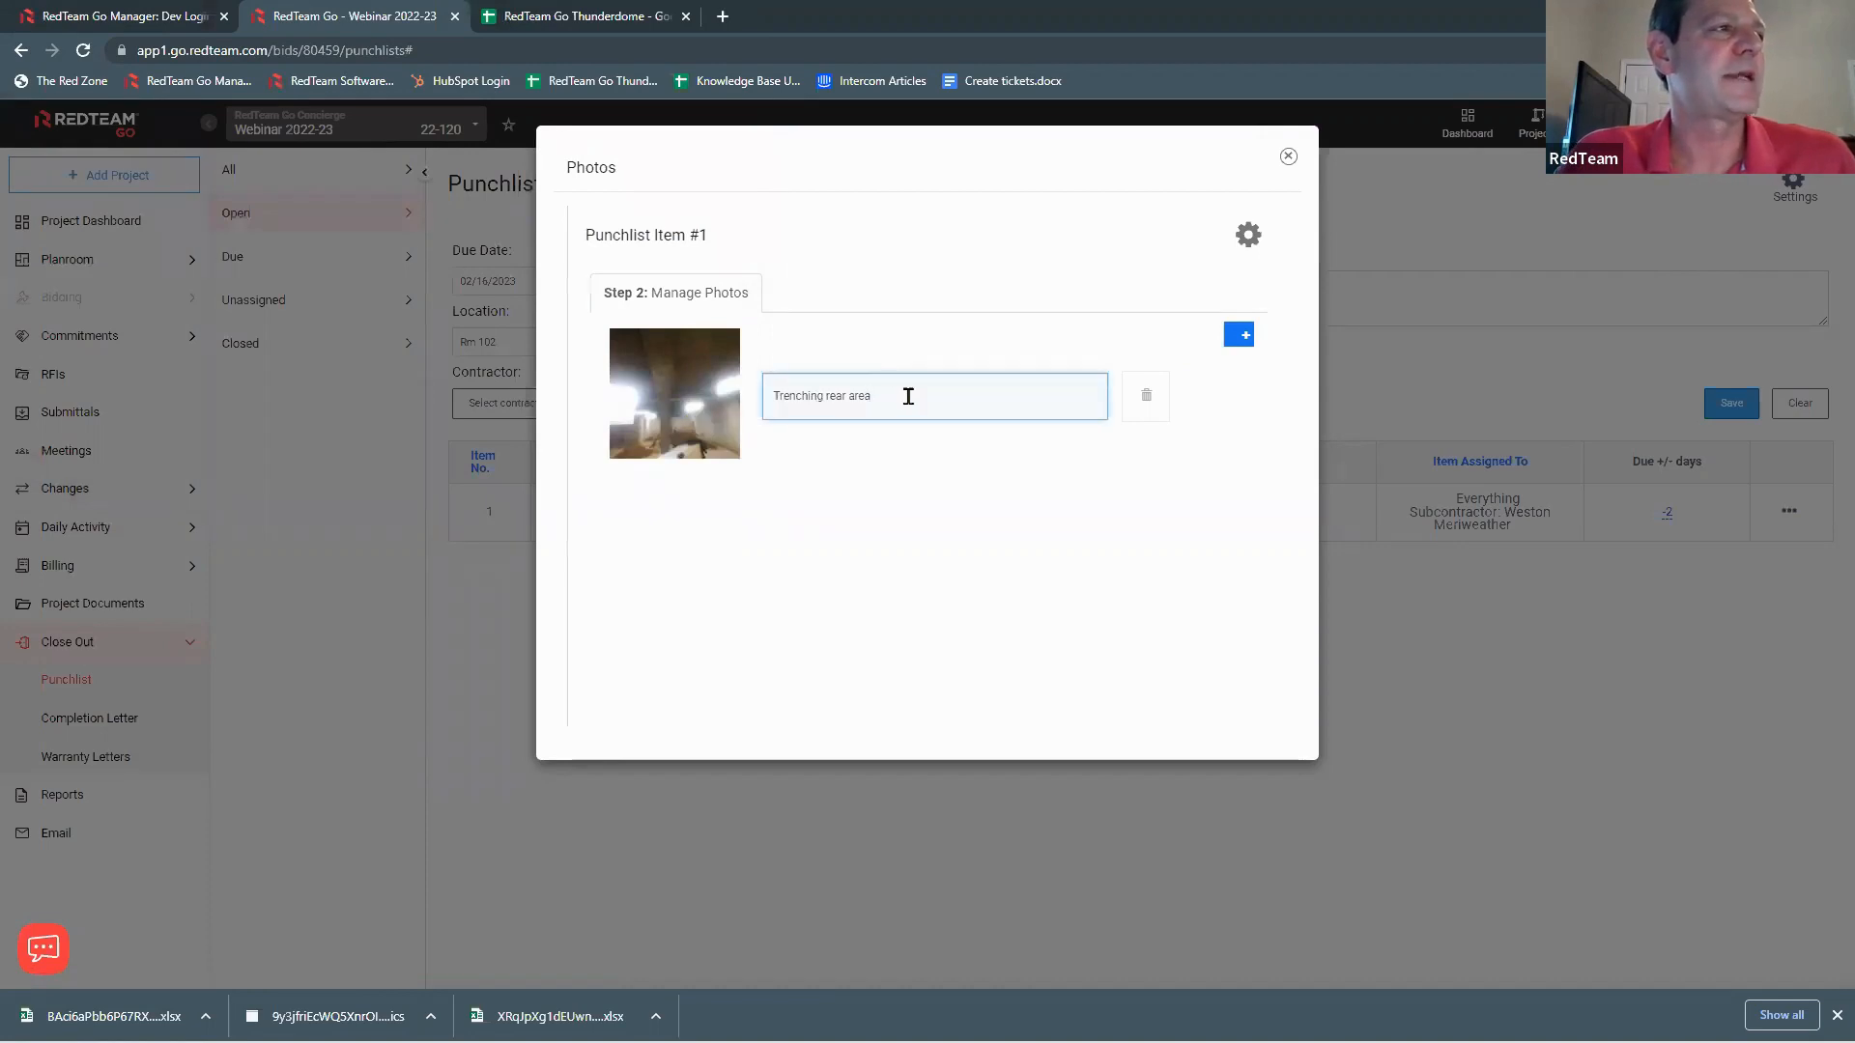
click(1289, 158)
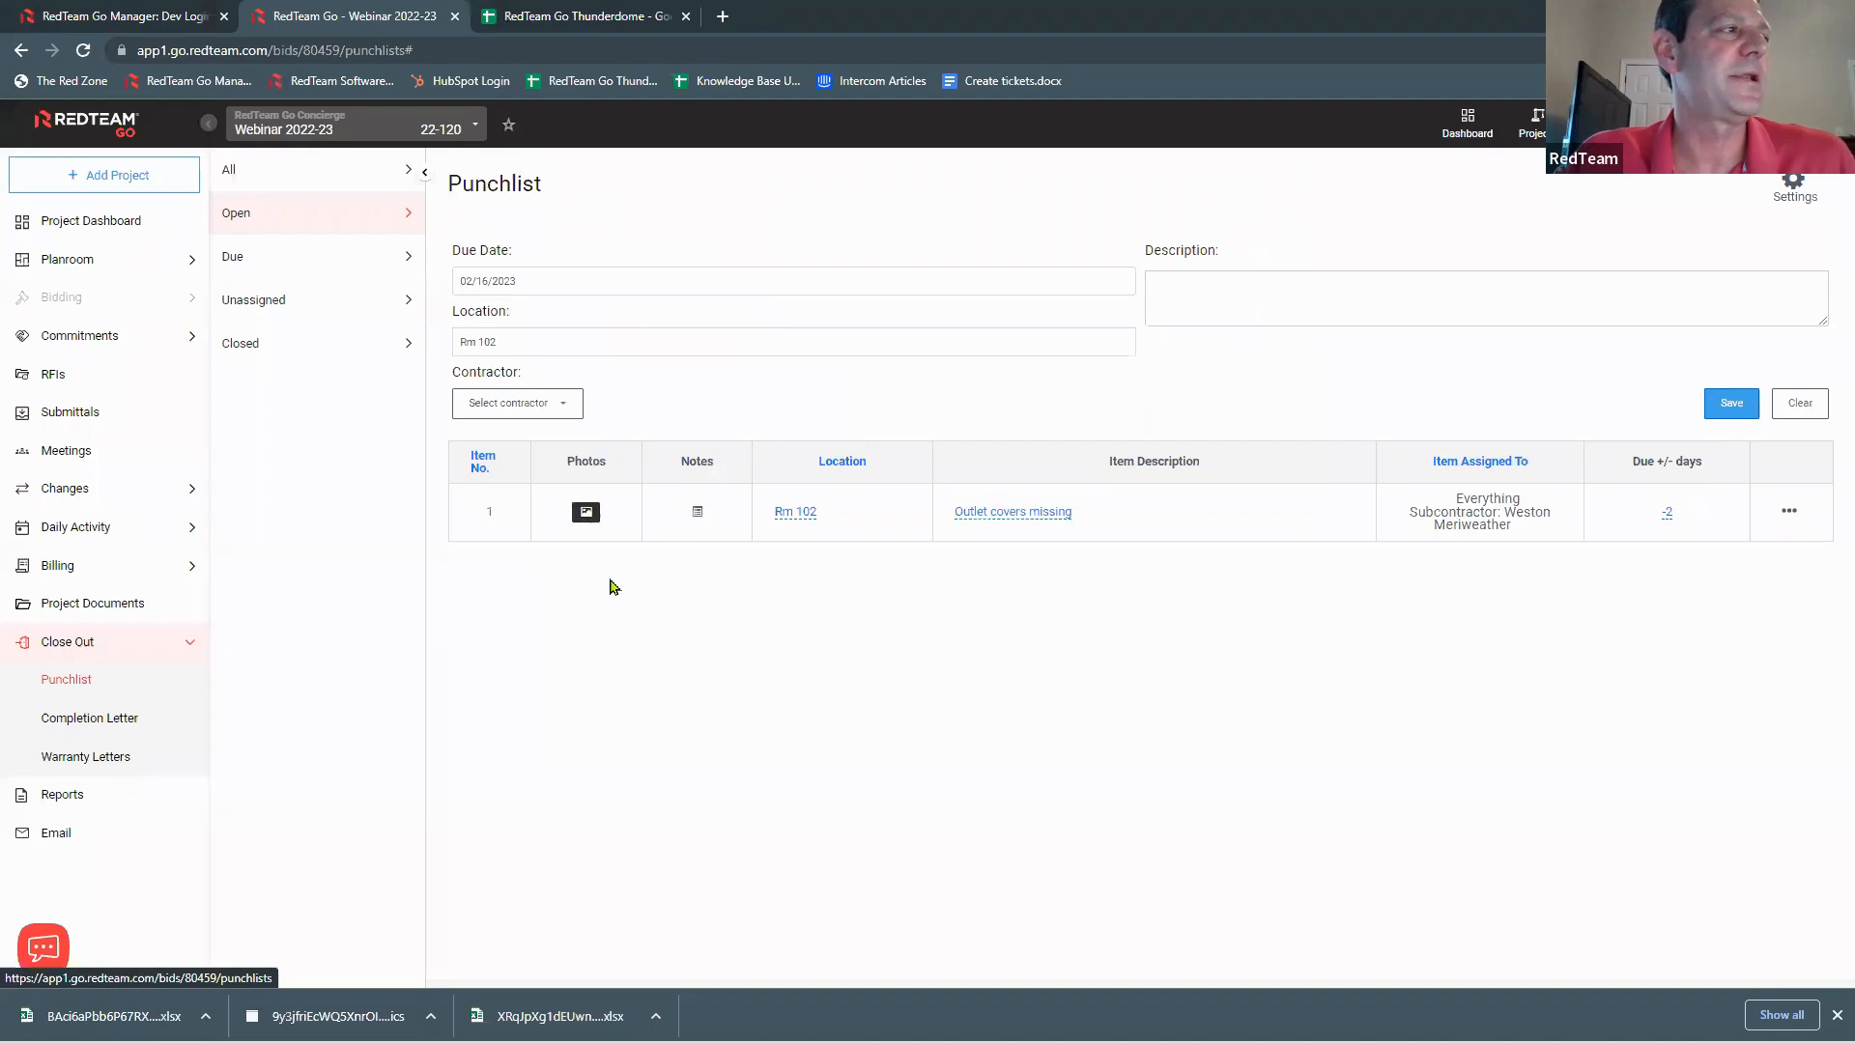
Step: Reopen the photos of Punchlist Item #1 to check for the uploaded photo
click(586, 513)
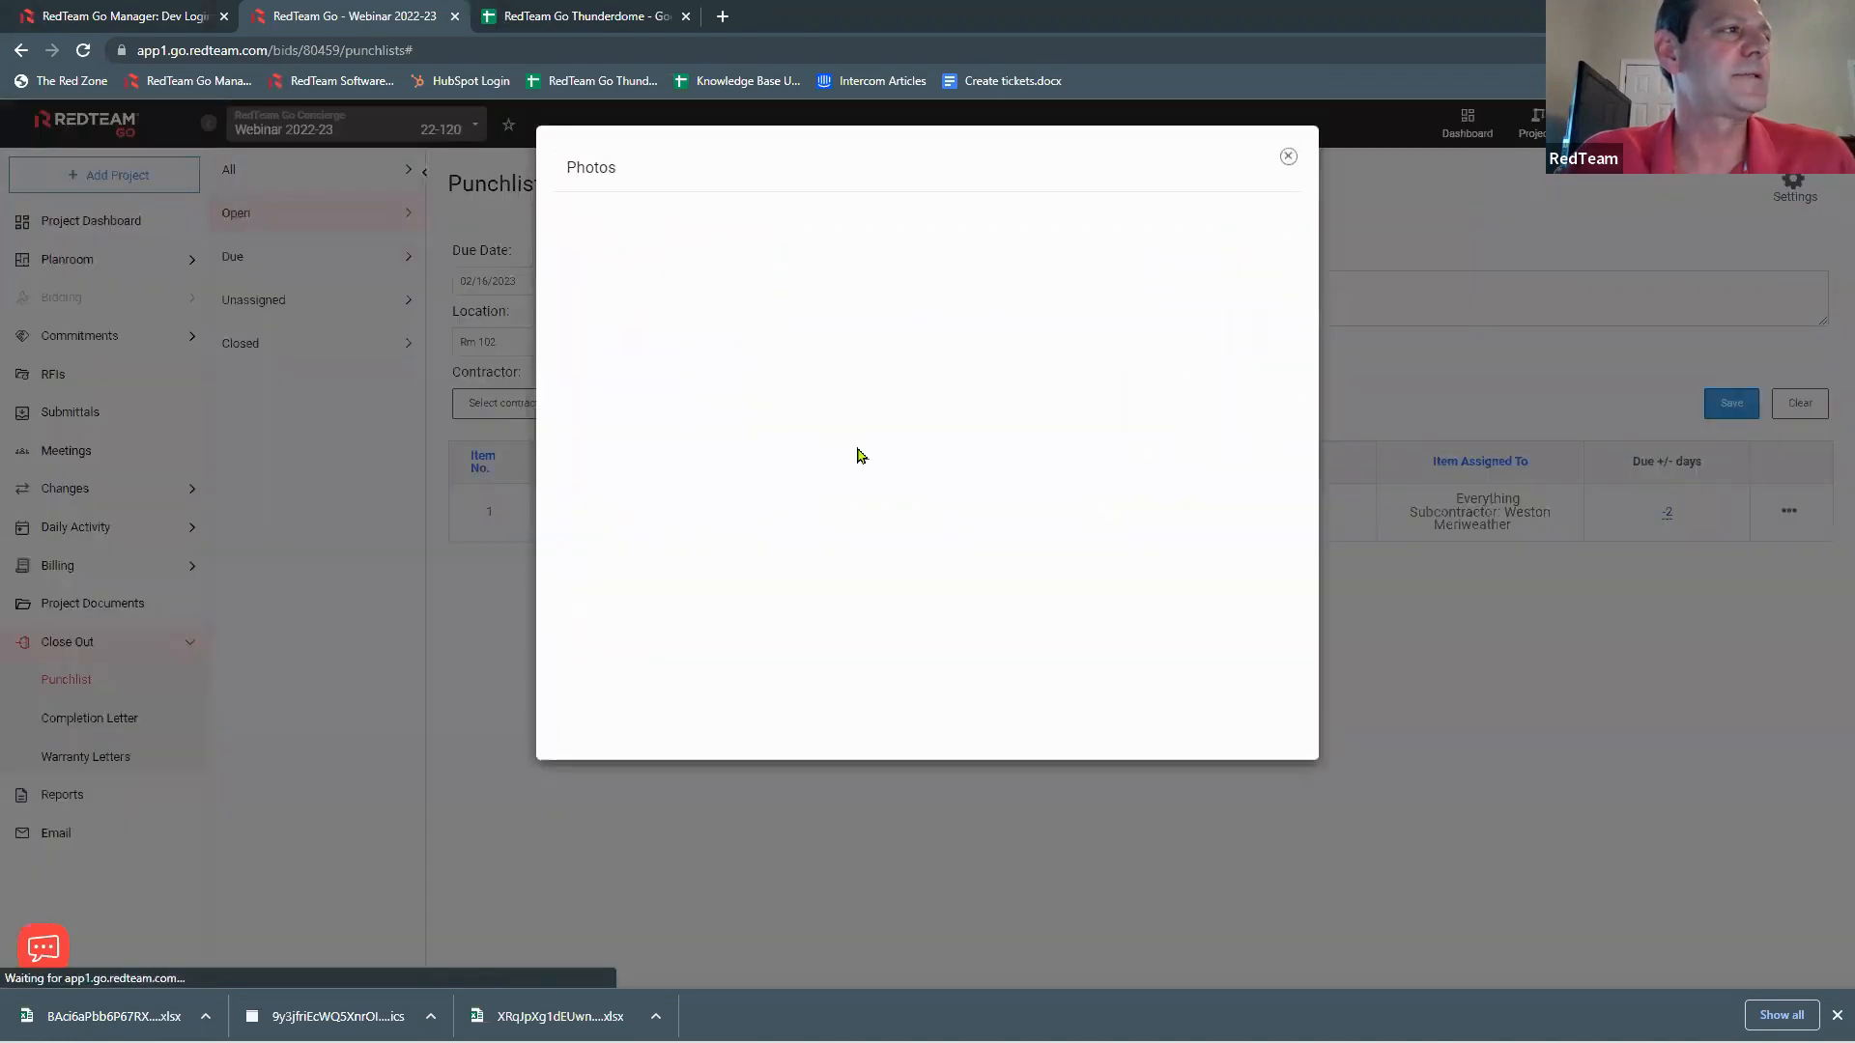
click(1290, 160)
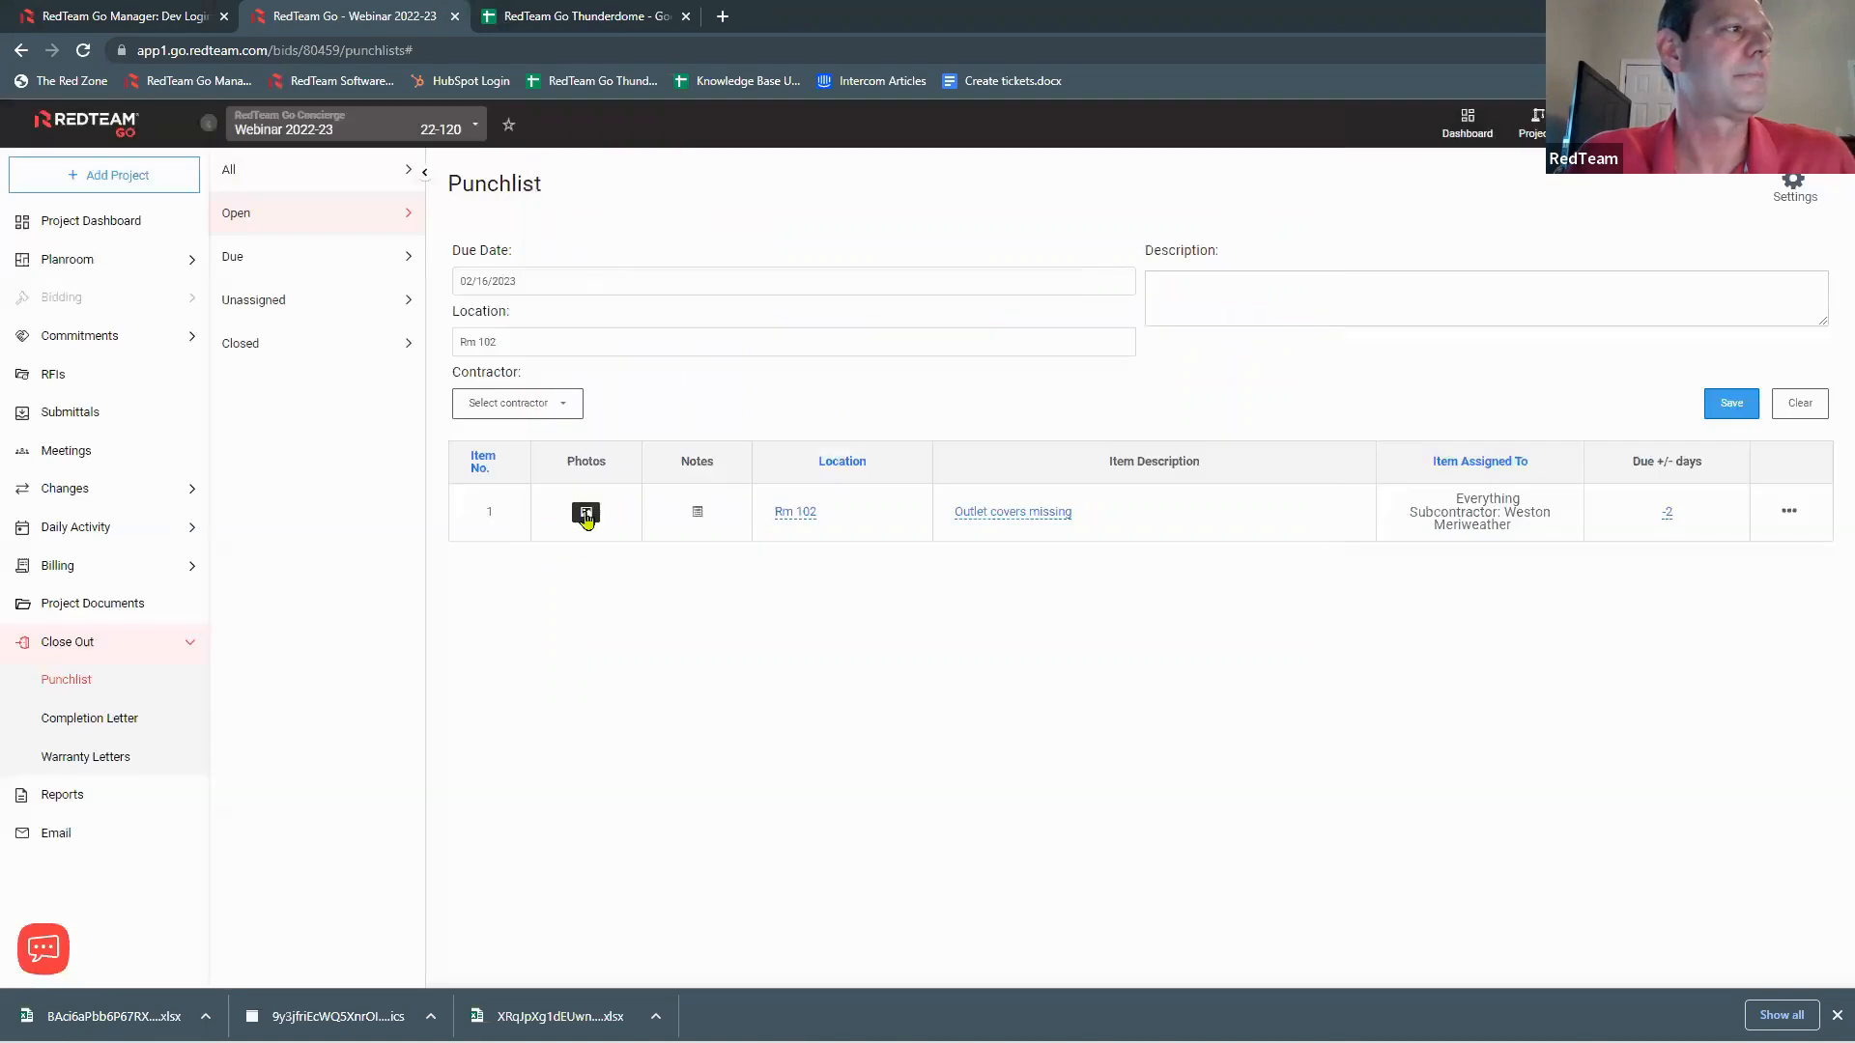
click(586, 516)
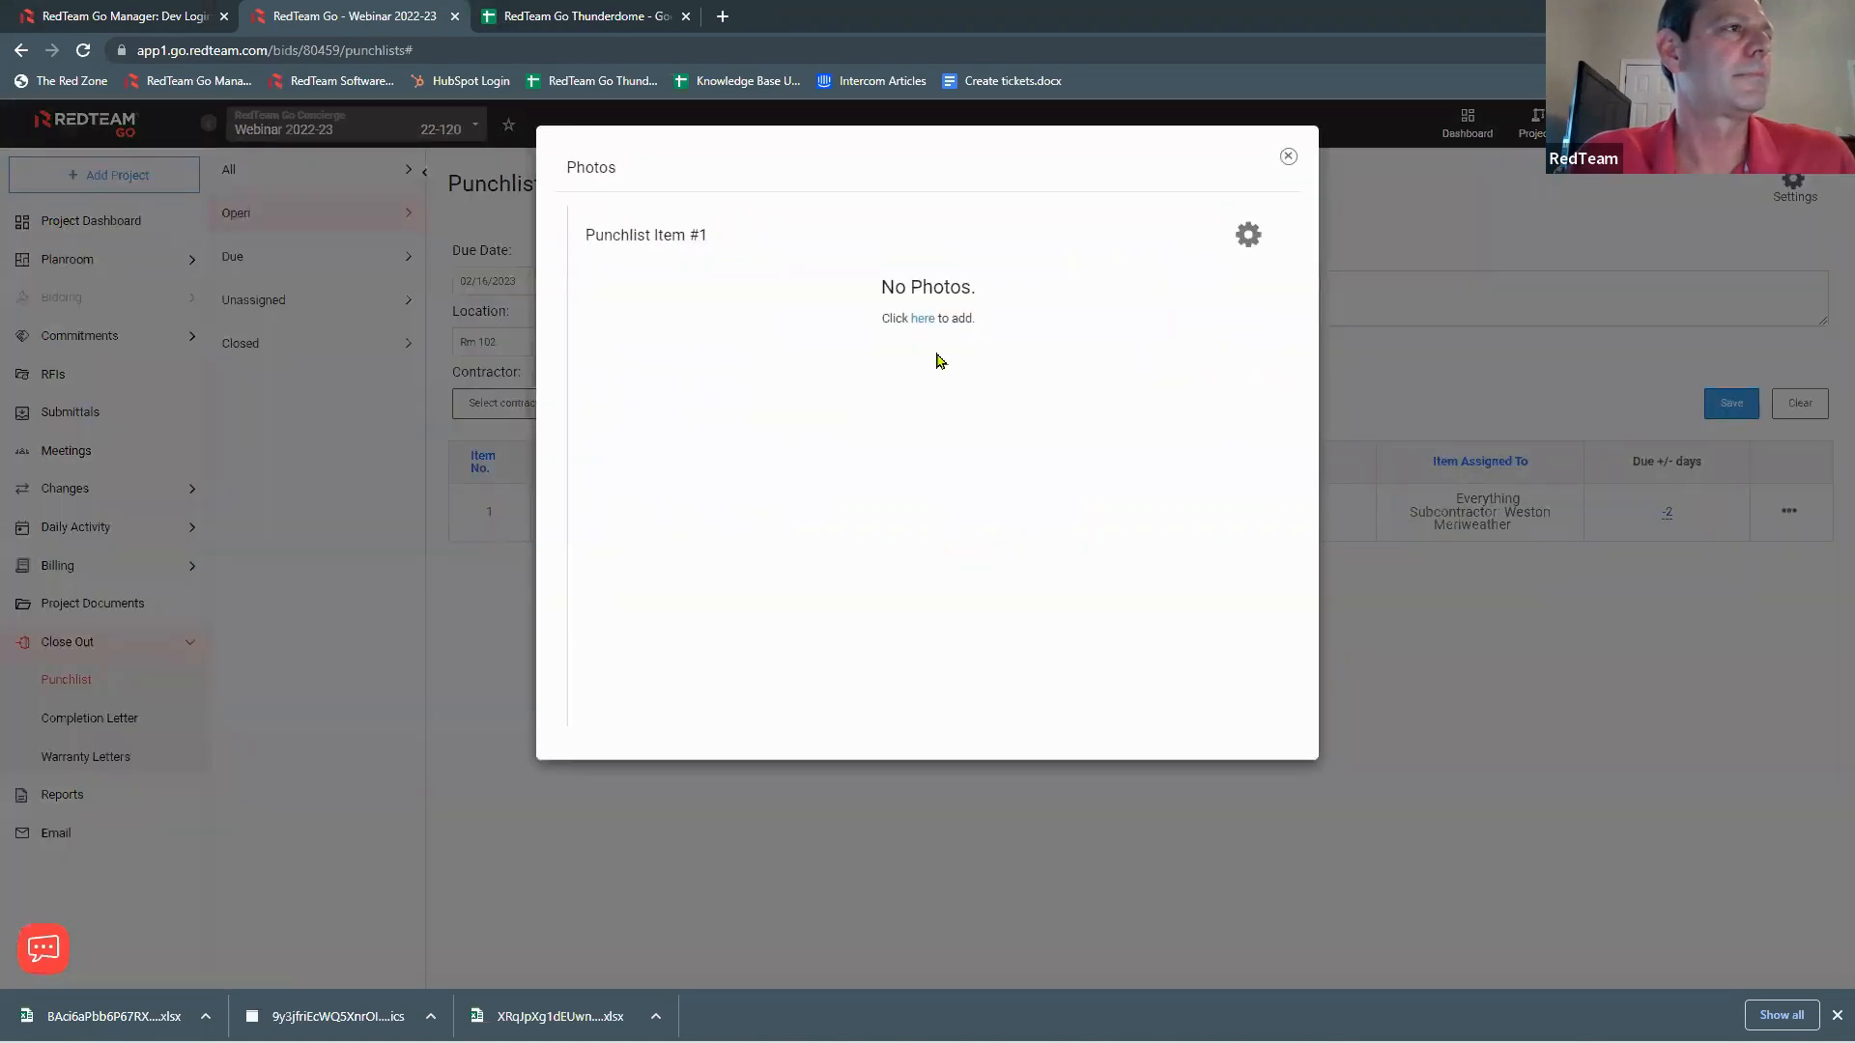
click(1291, 158)
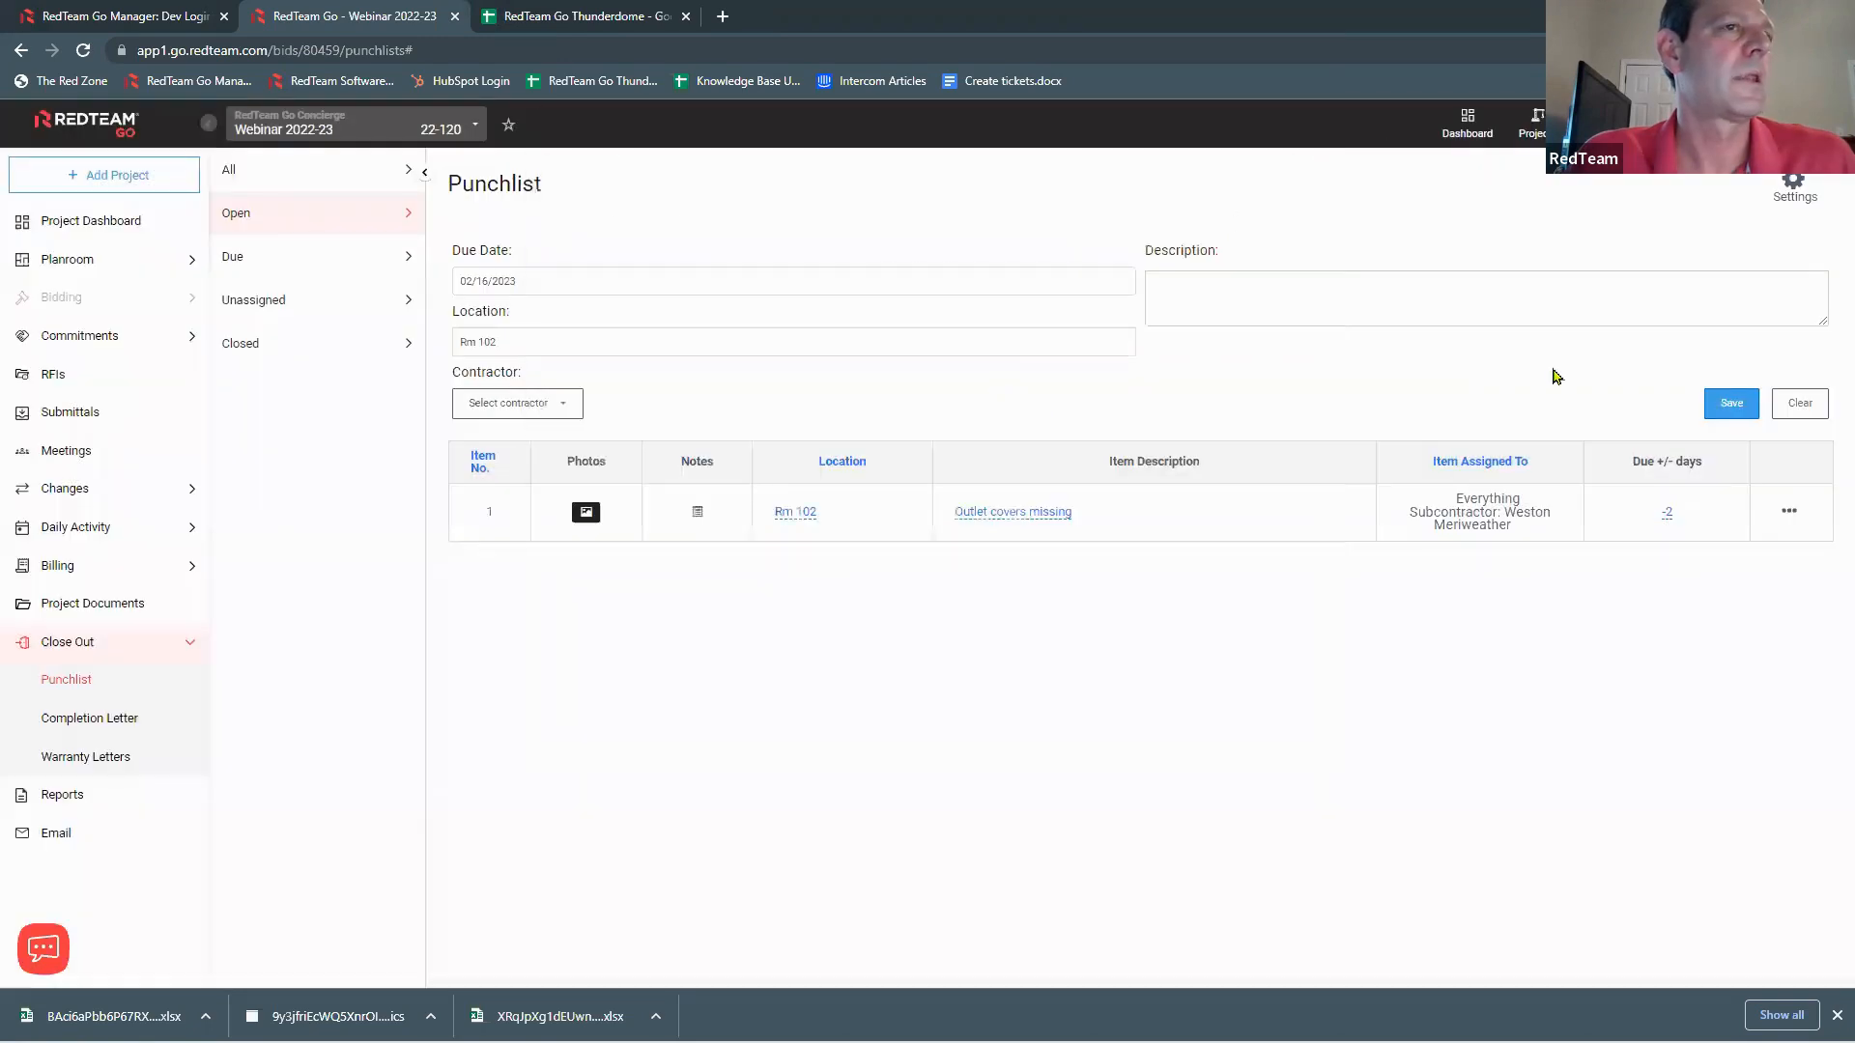
click(1725, 410)
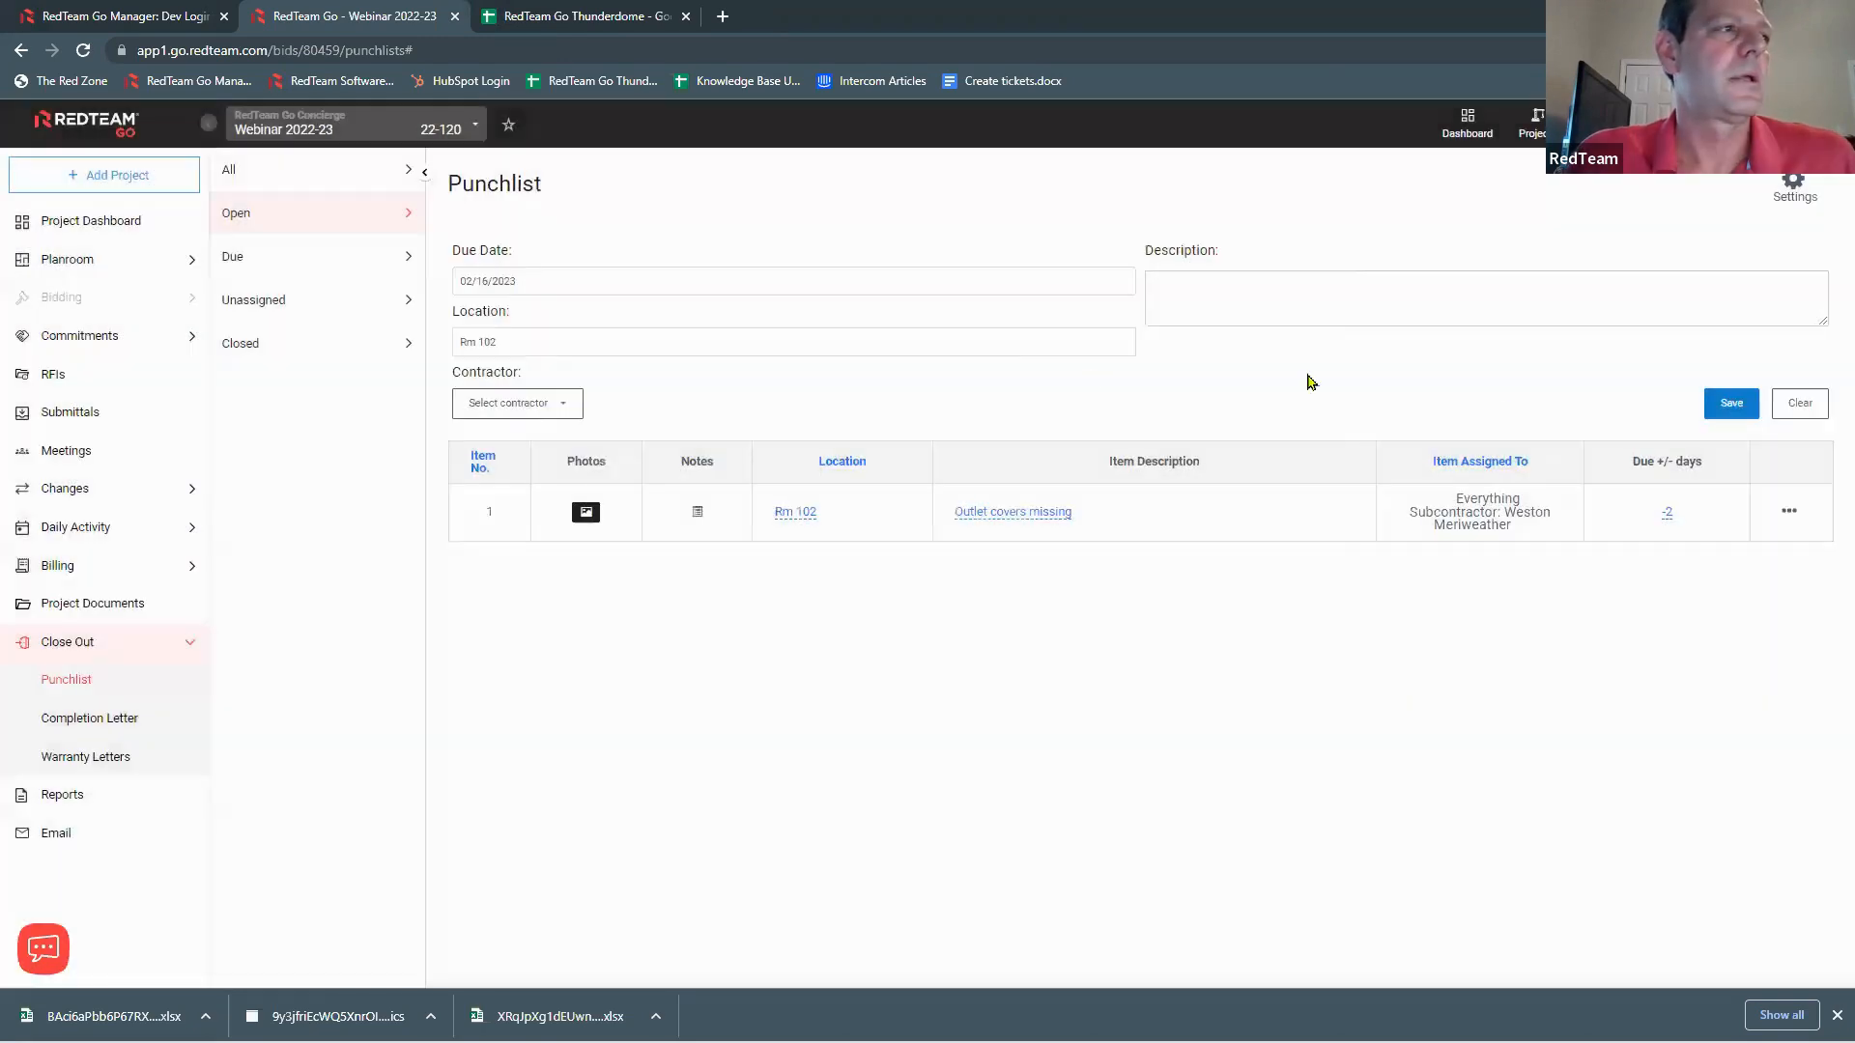
click(586, 512)
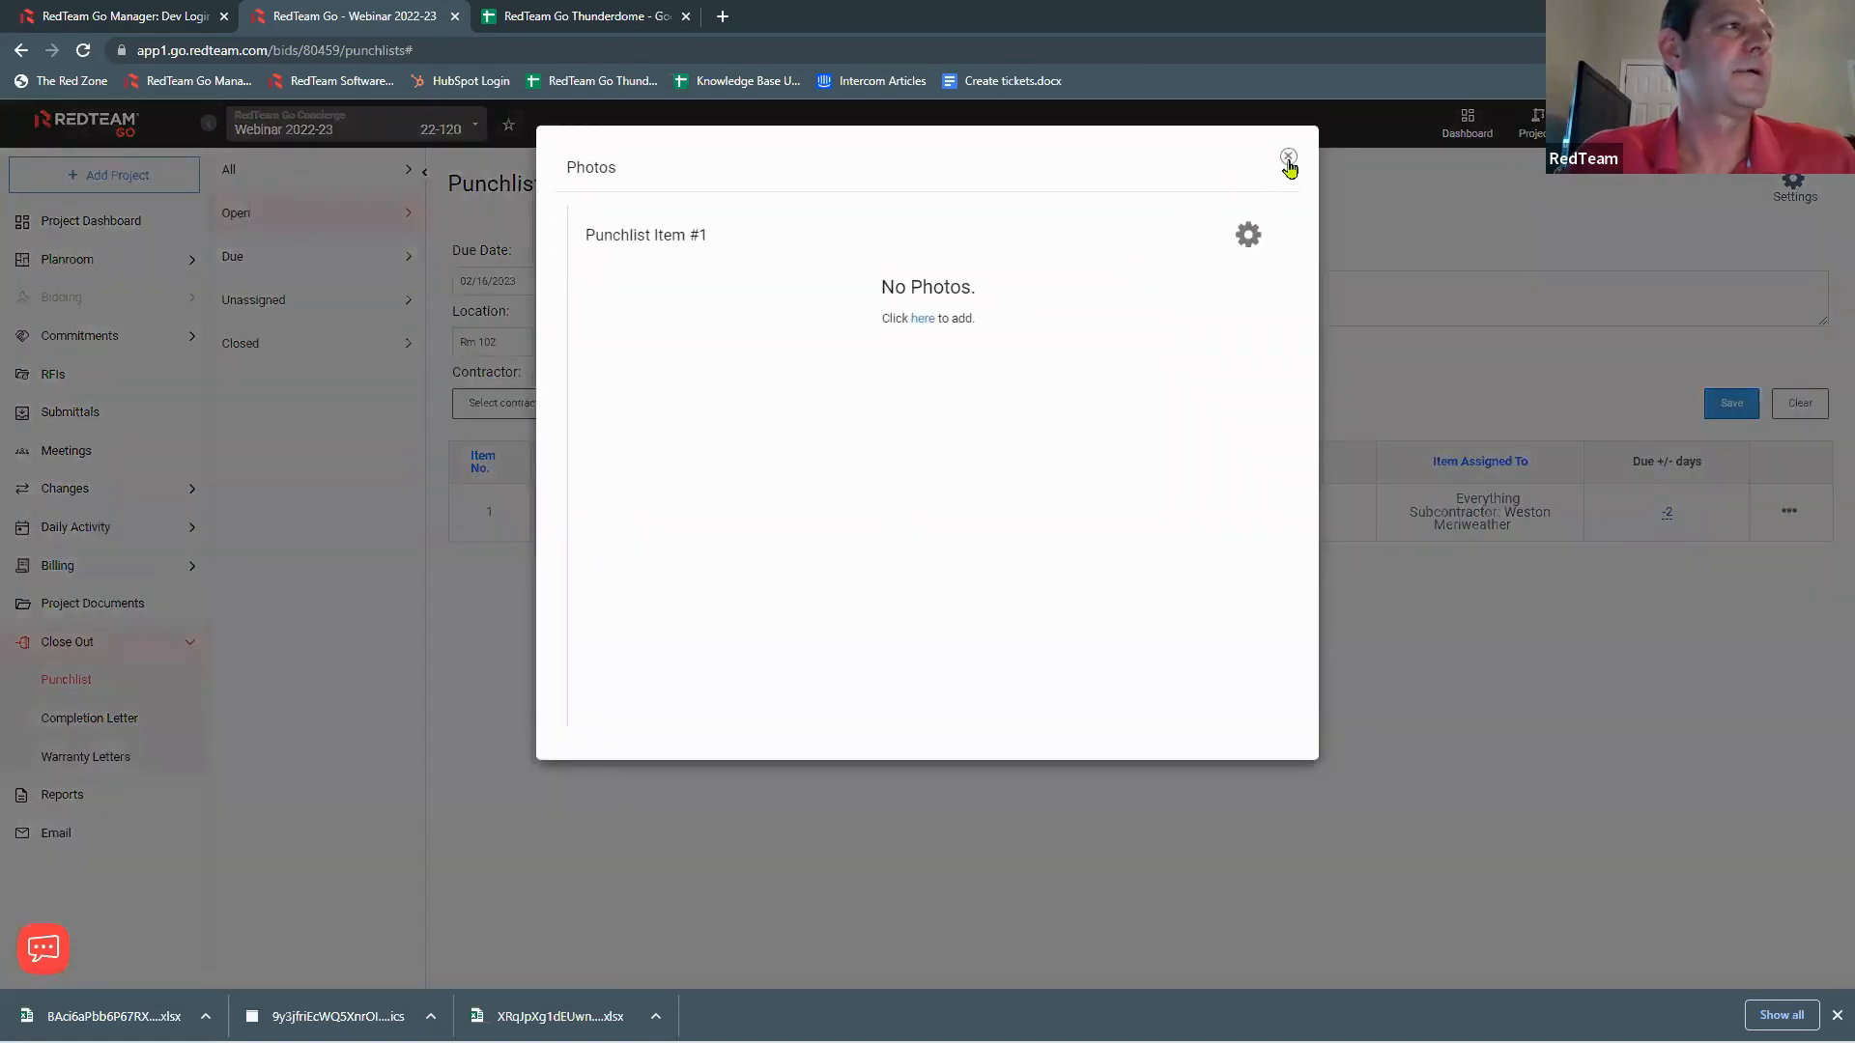
click(1289, 157)
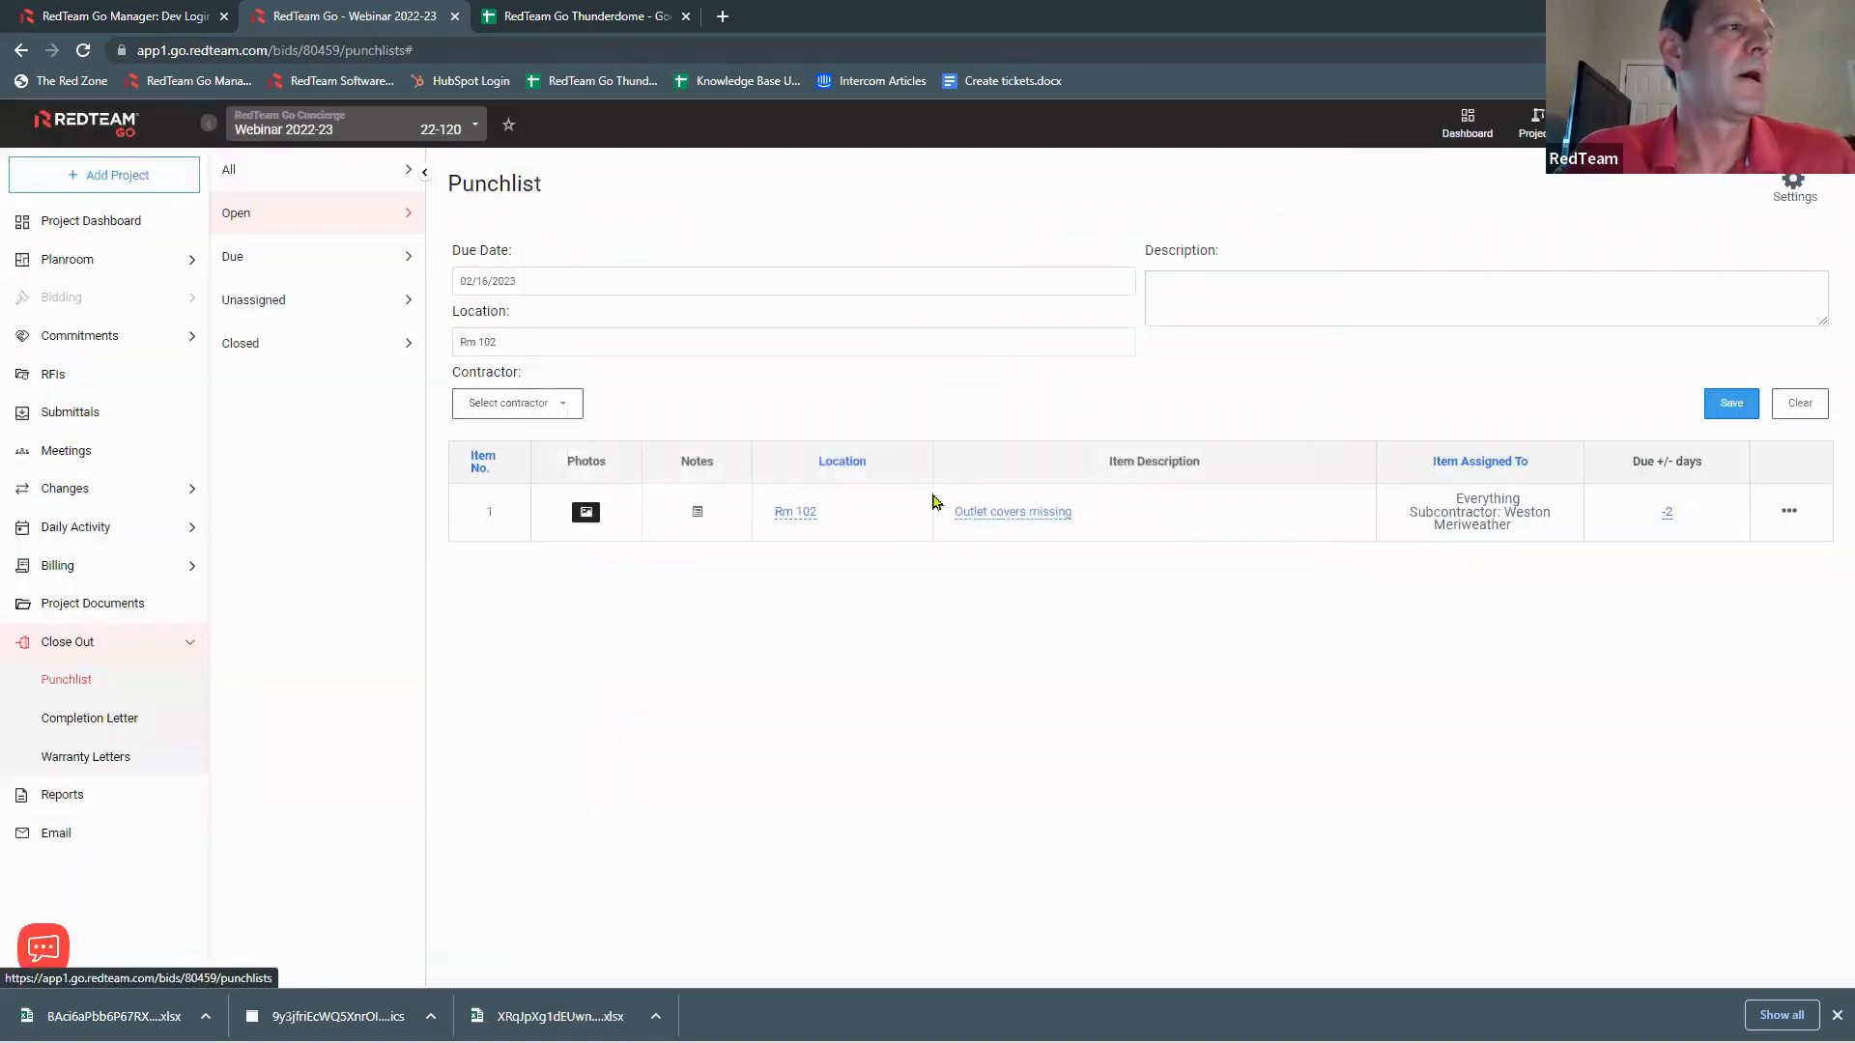
Step: Save the note "Notes about item" on the Rm 102 punchlist item
click(732, 507)
click(805, 555)
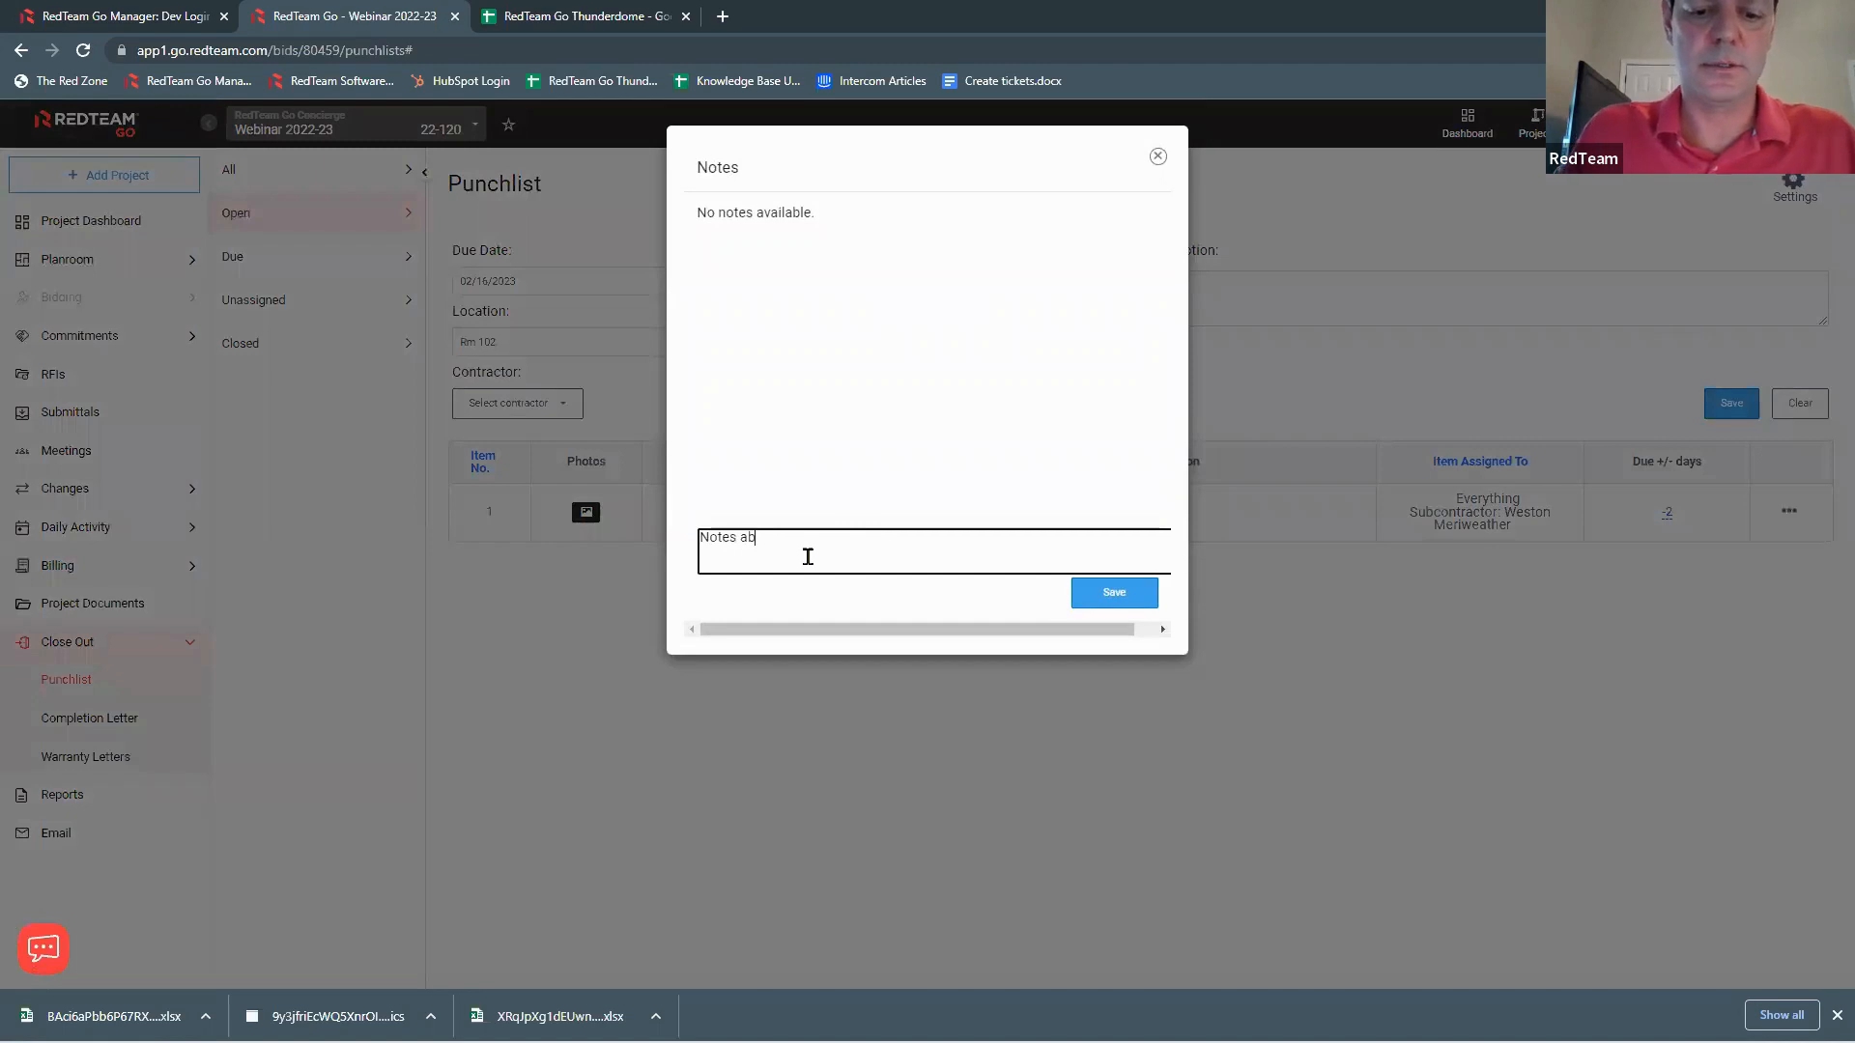
text(Notes about item)
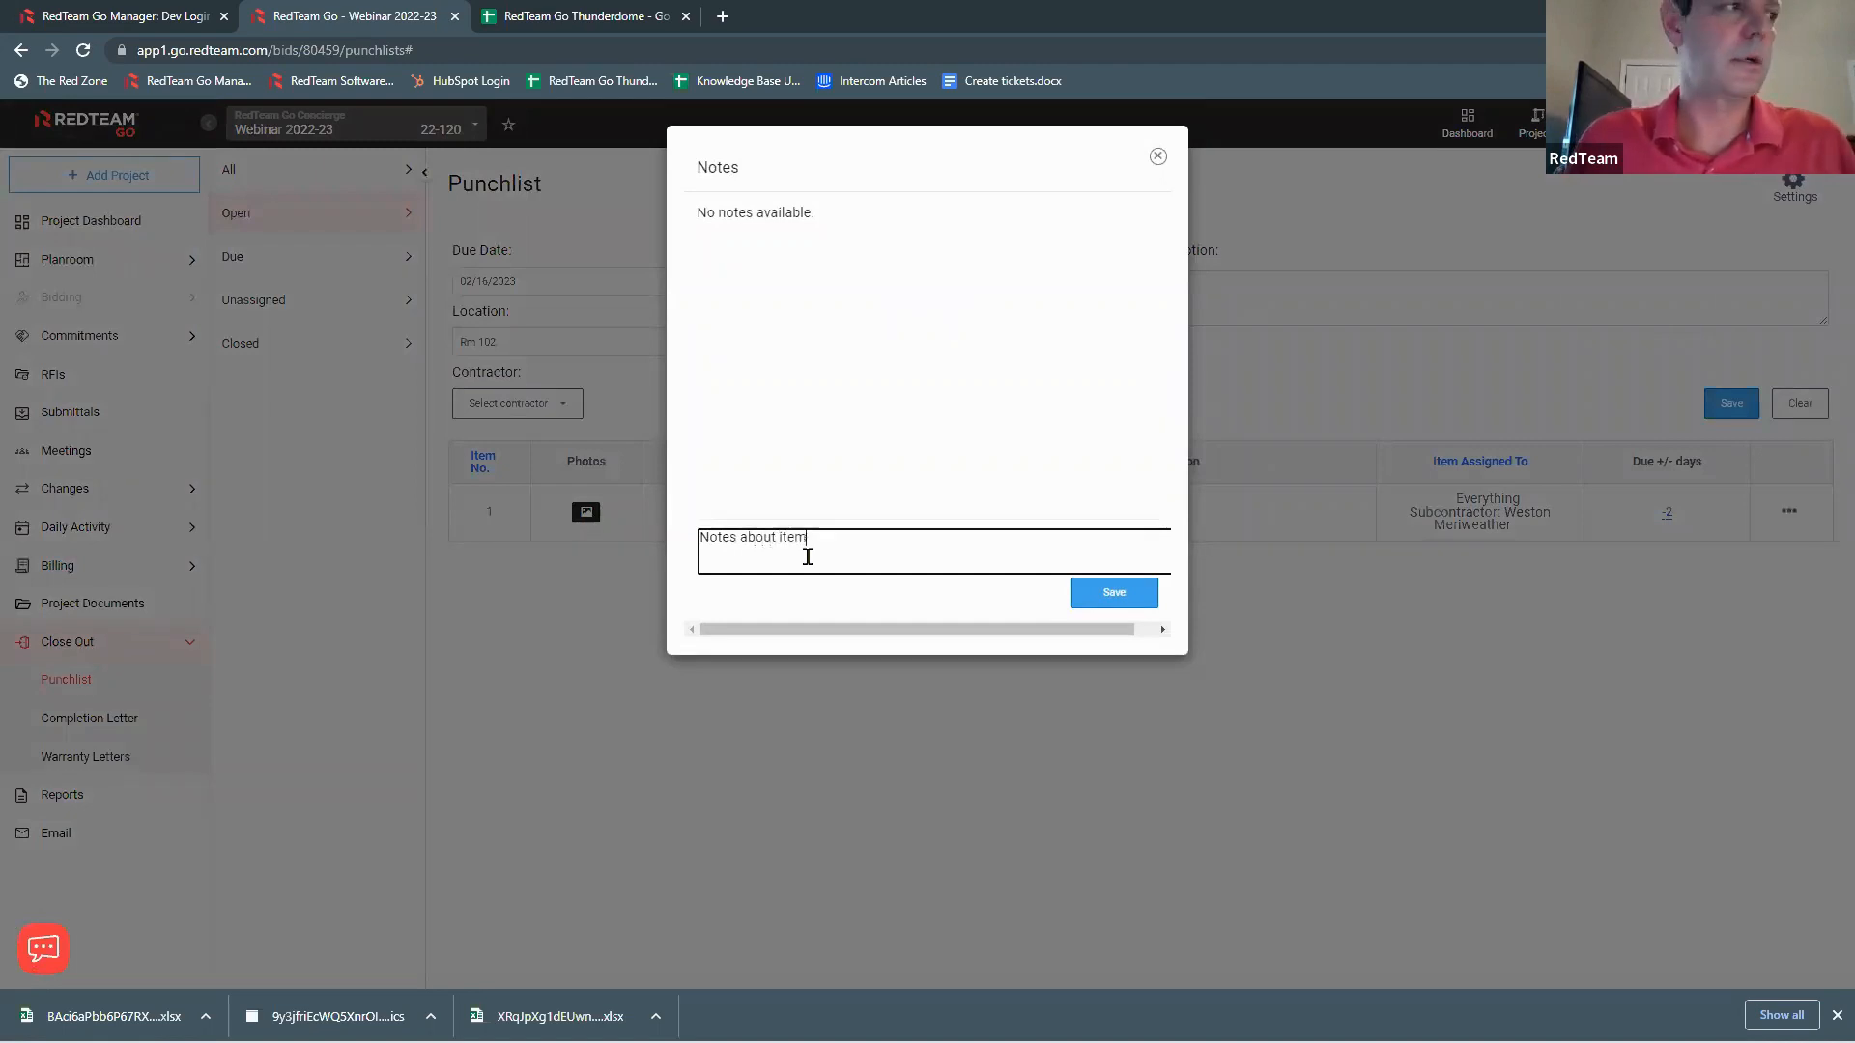
click(1126, 601)
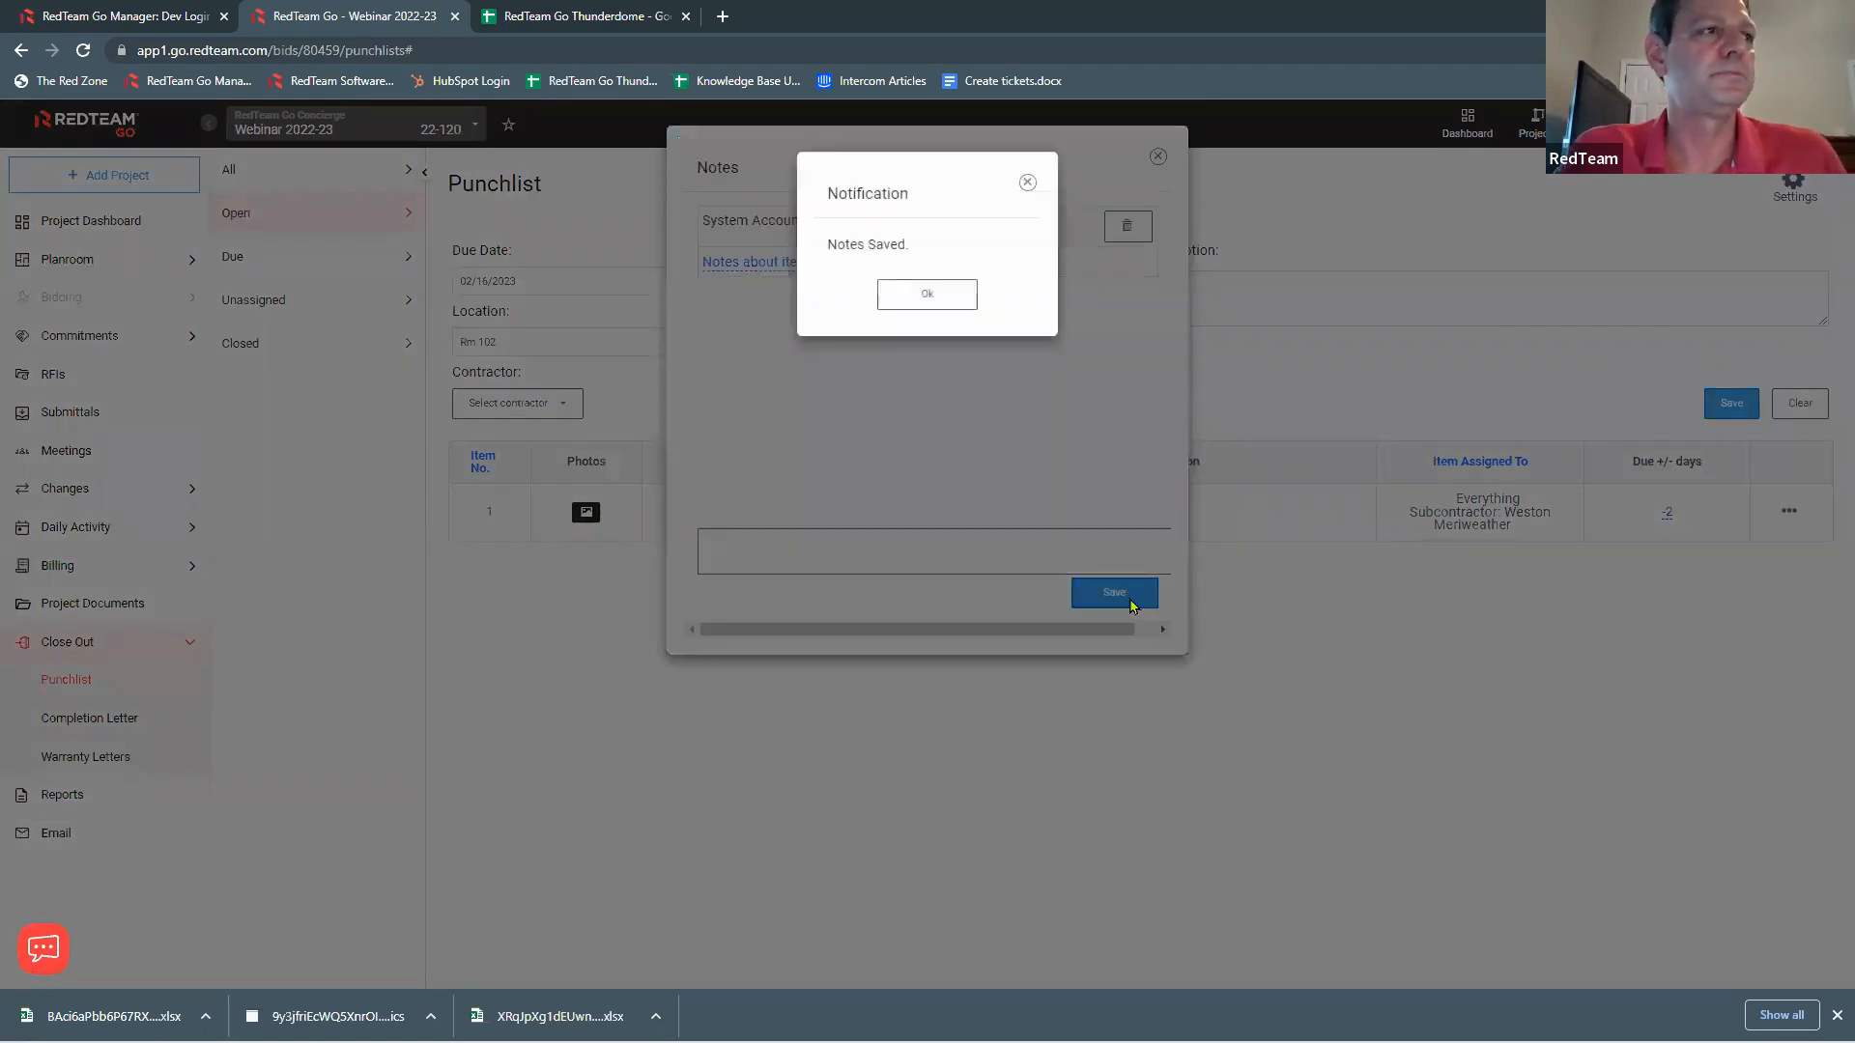
click(929, 288)
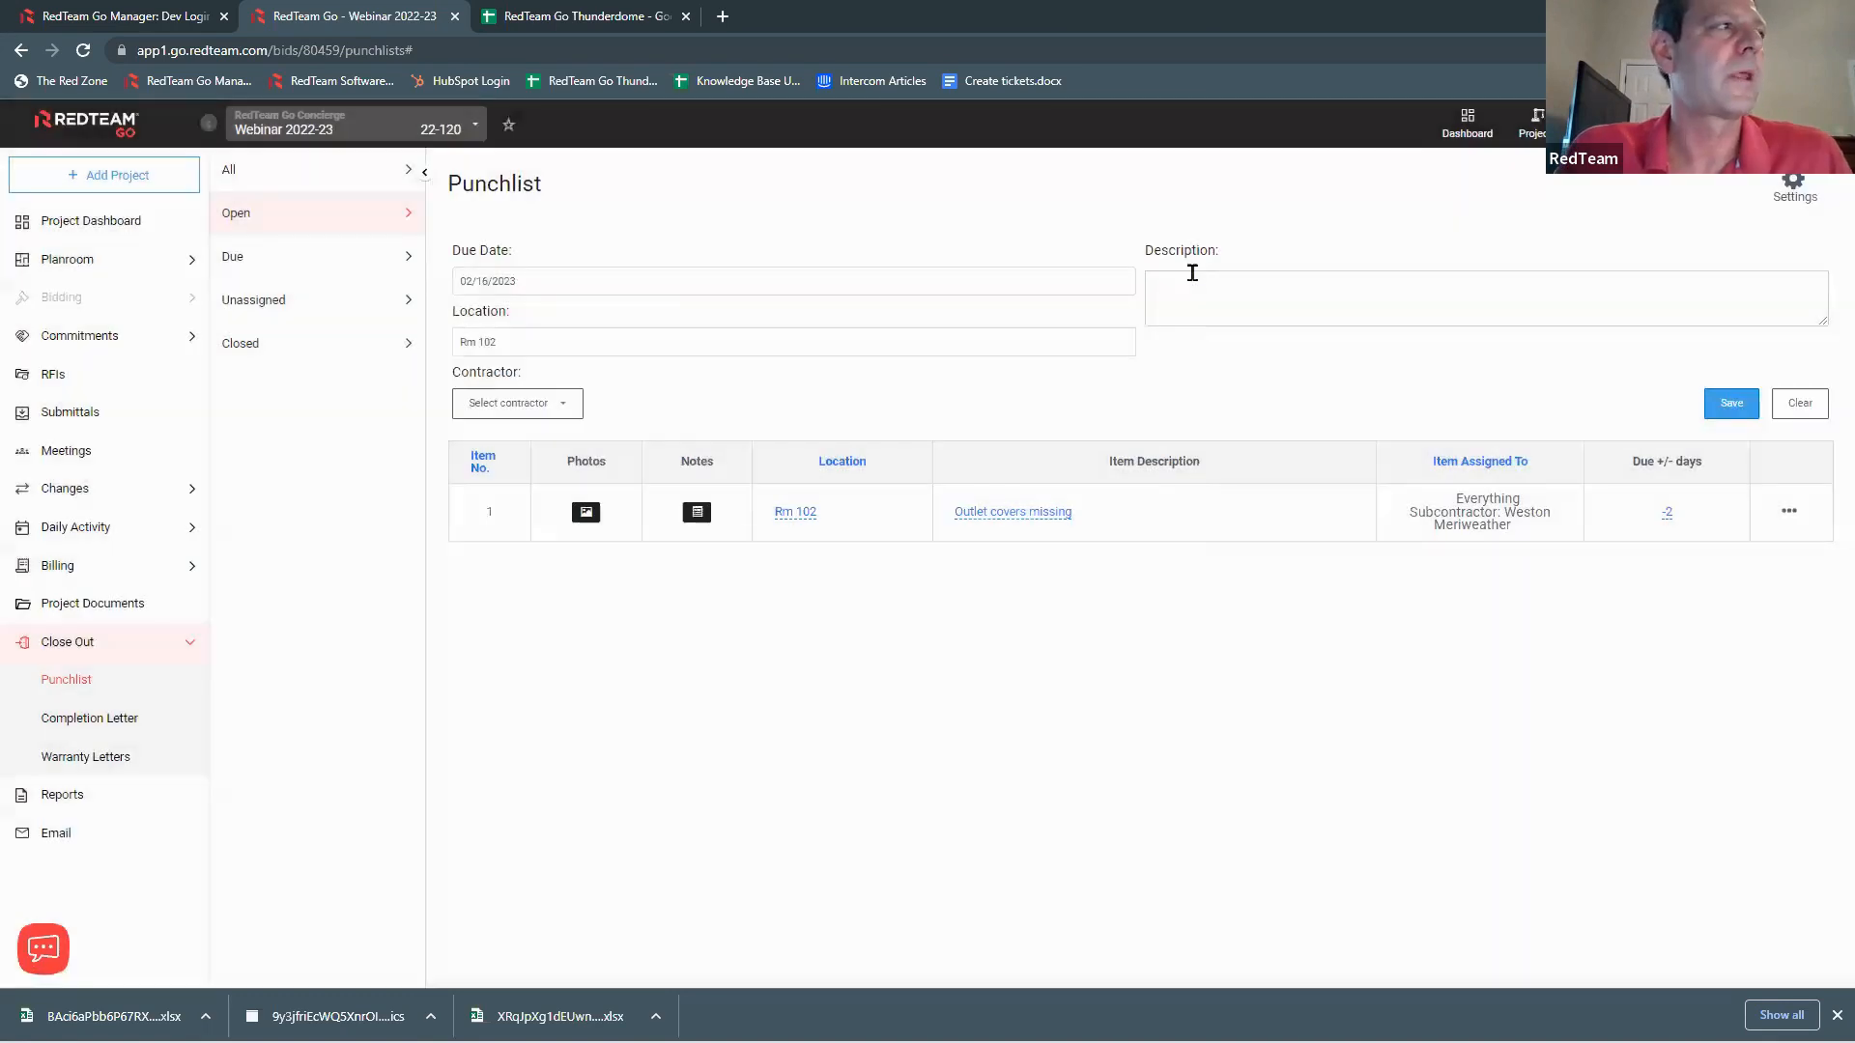
Step: Set the second punchlist item's due date to 02/20/2023 and its location to Rm 104
click(777, 279)
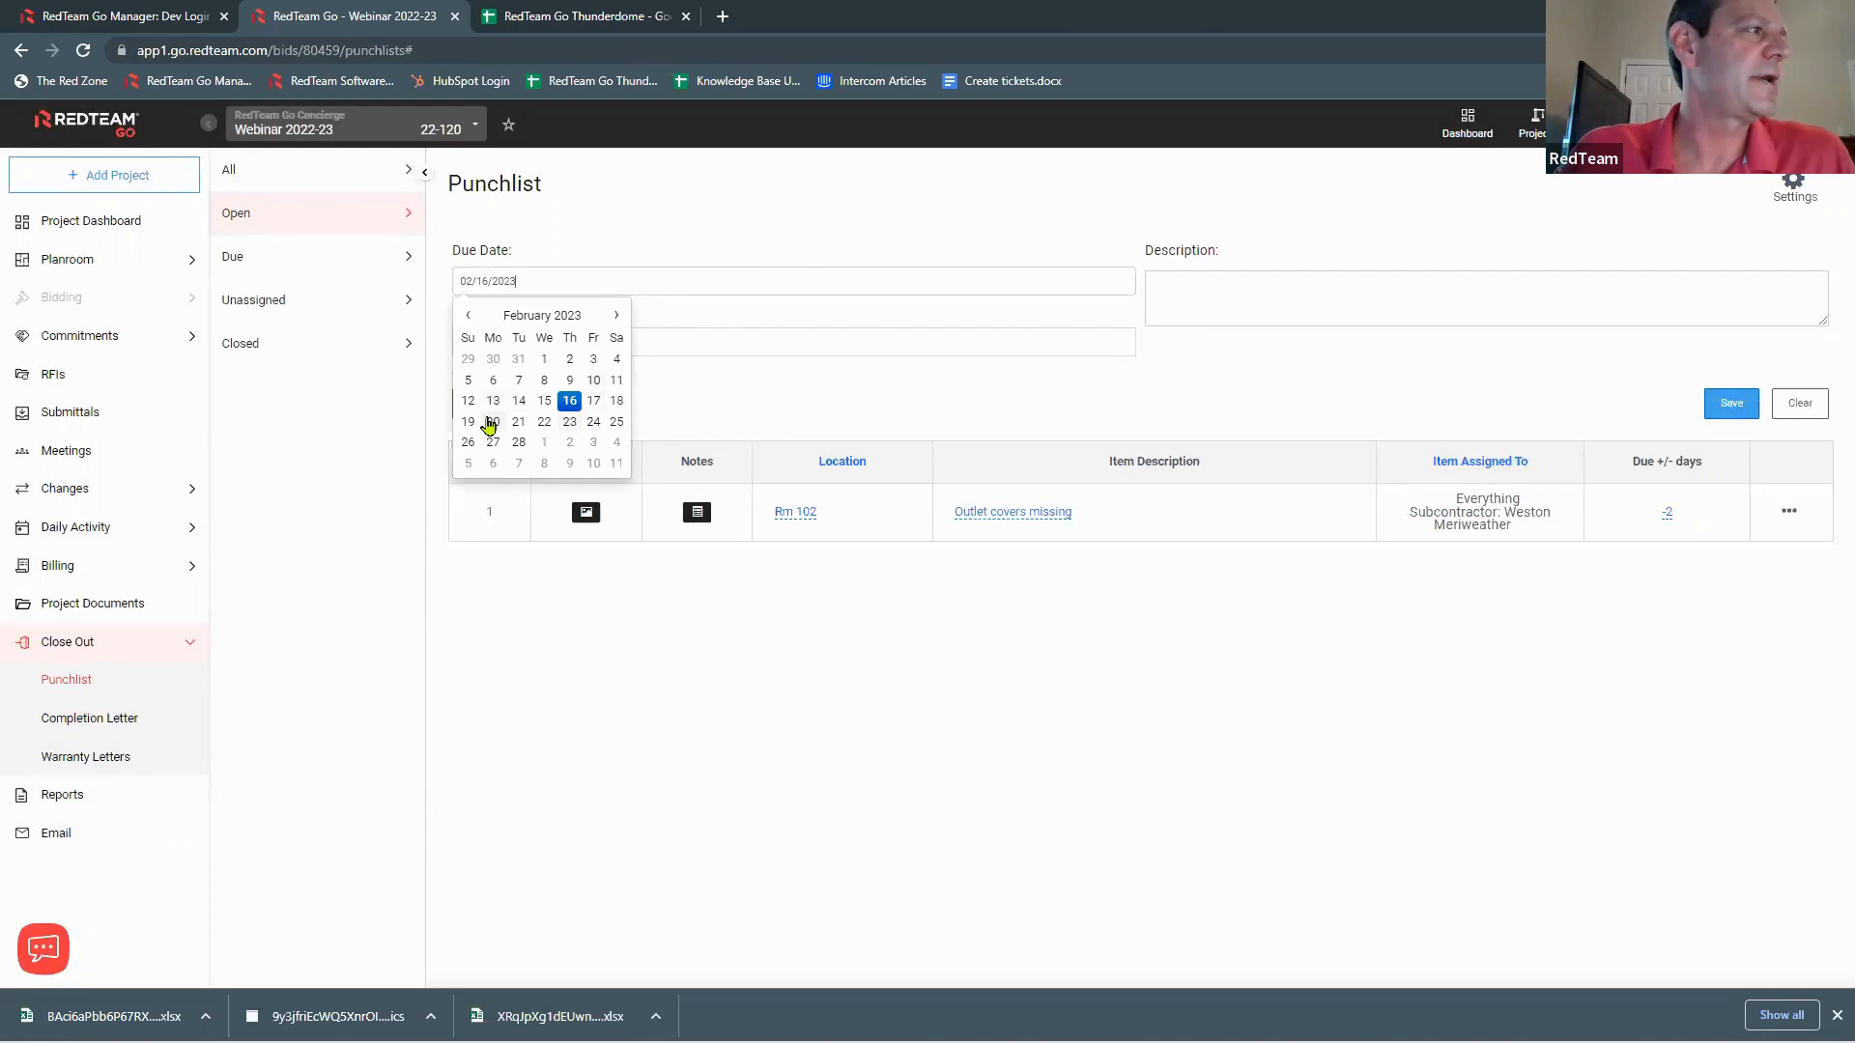
click(494, 425)
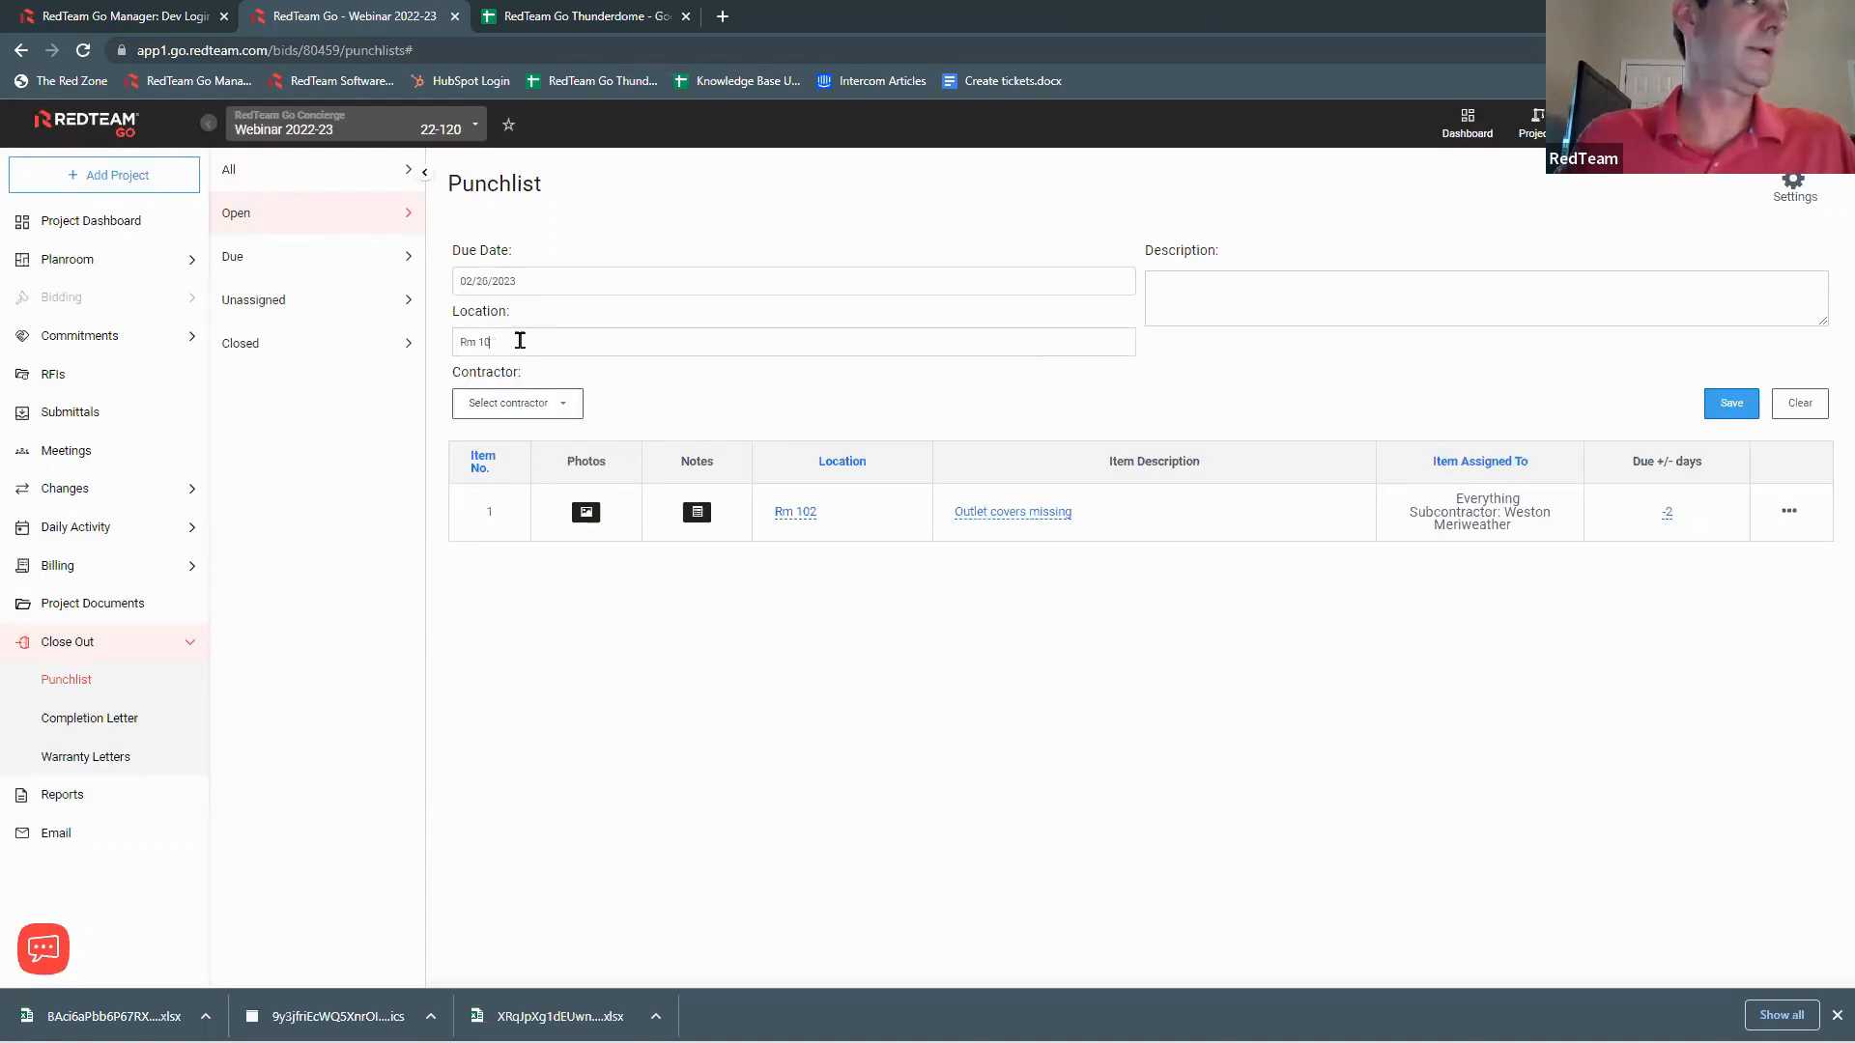
click(520, 341)
text(Rm)
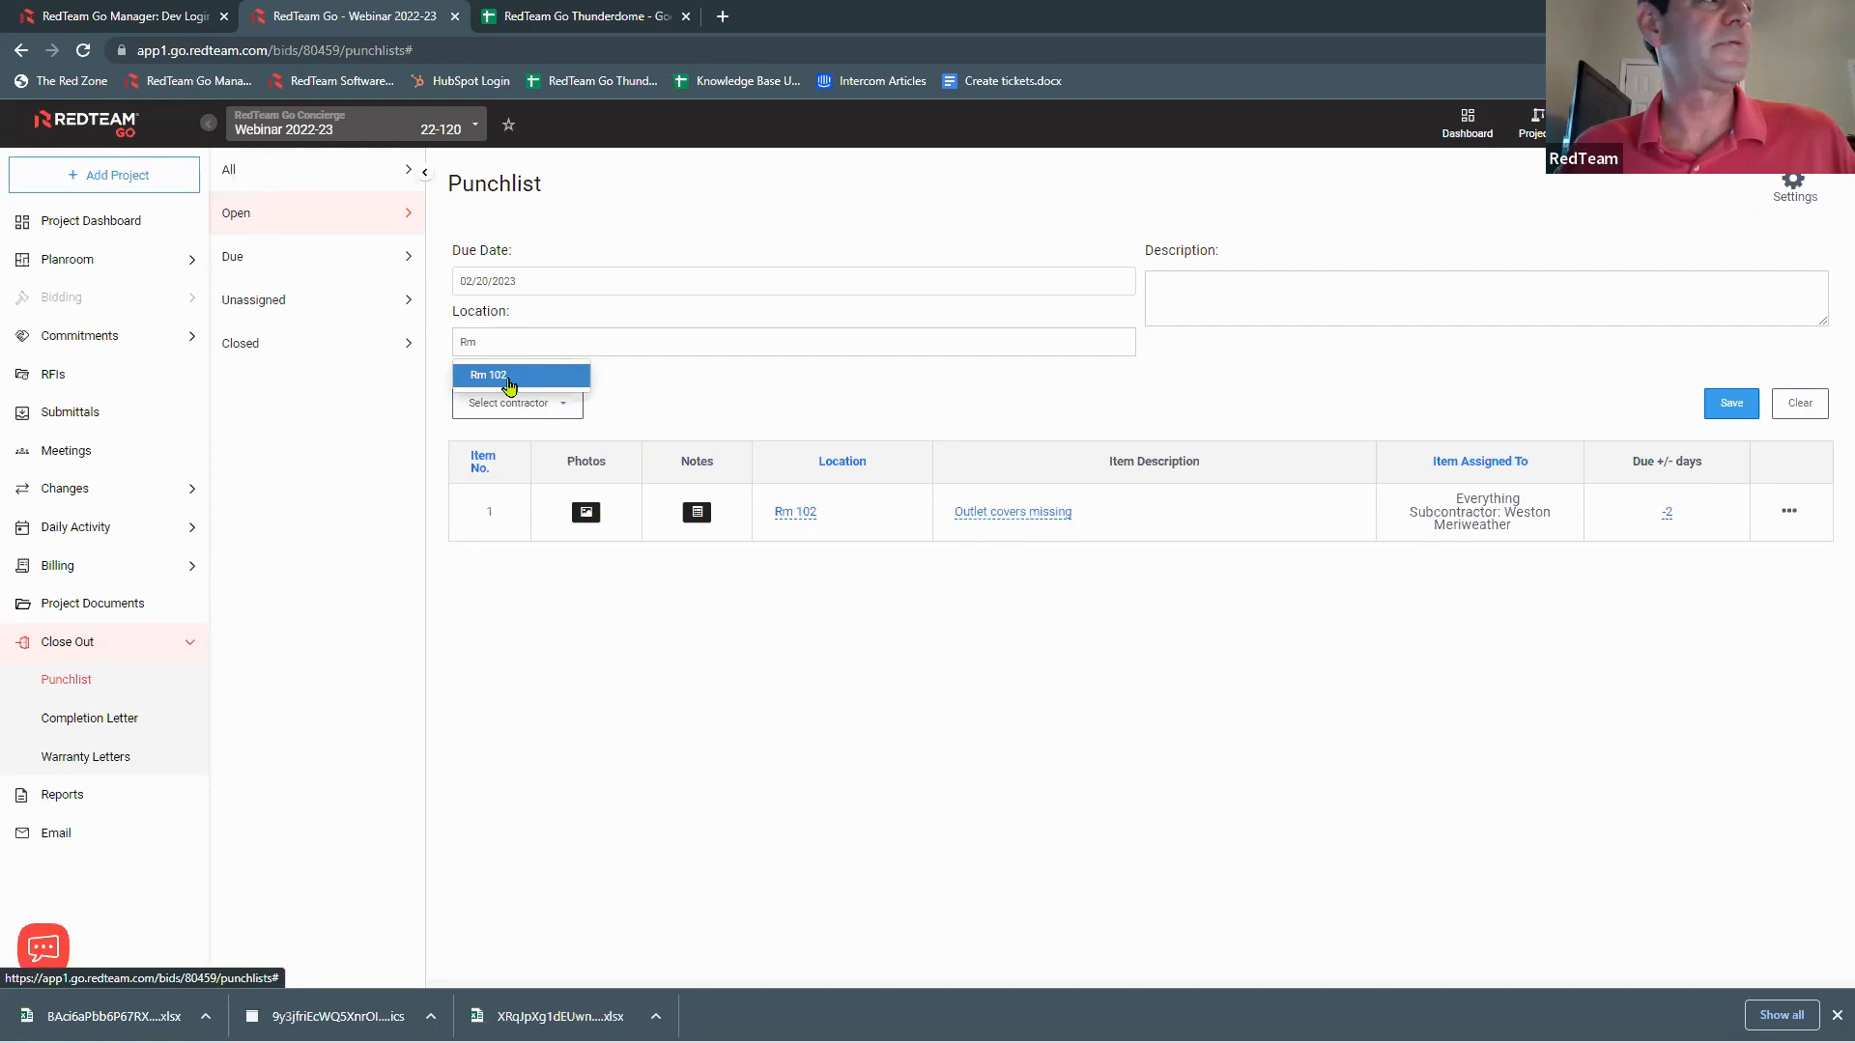
text(104)
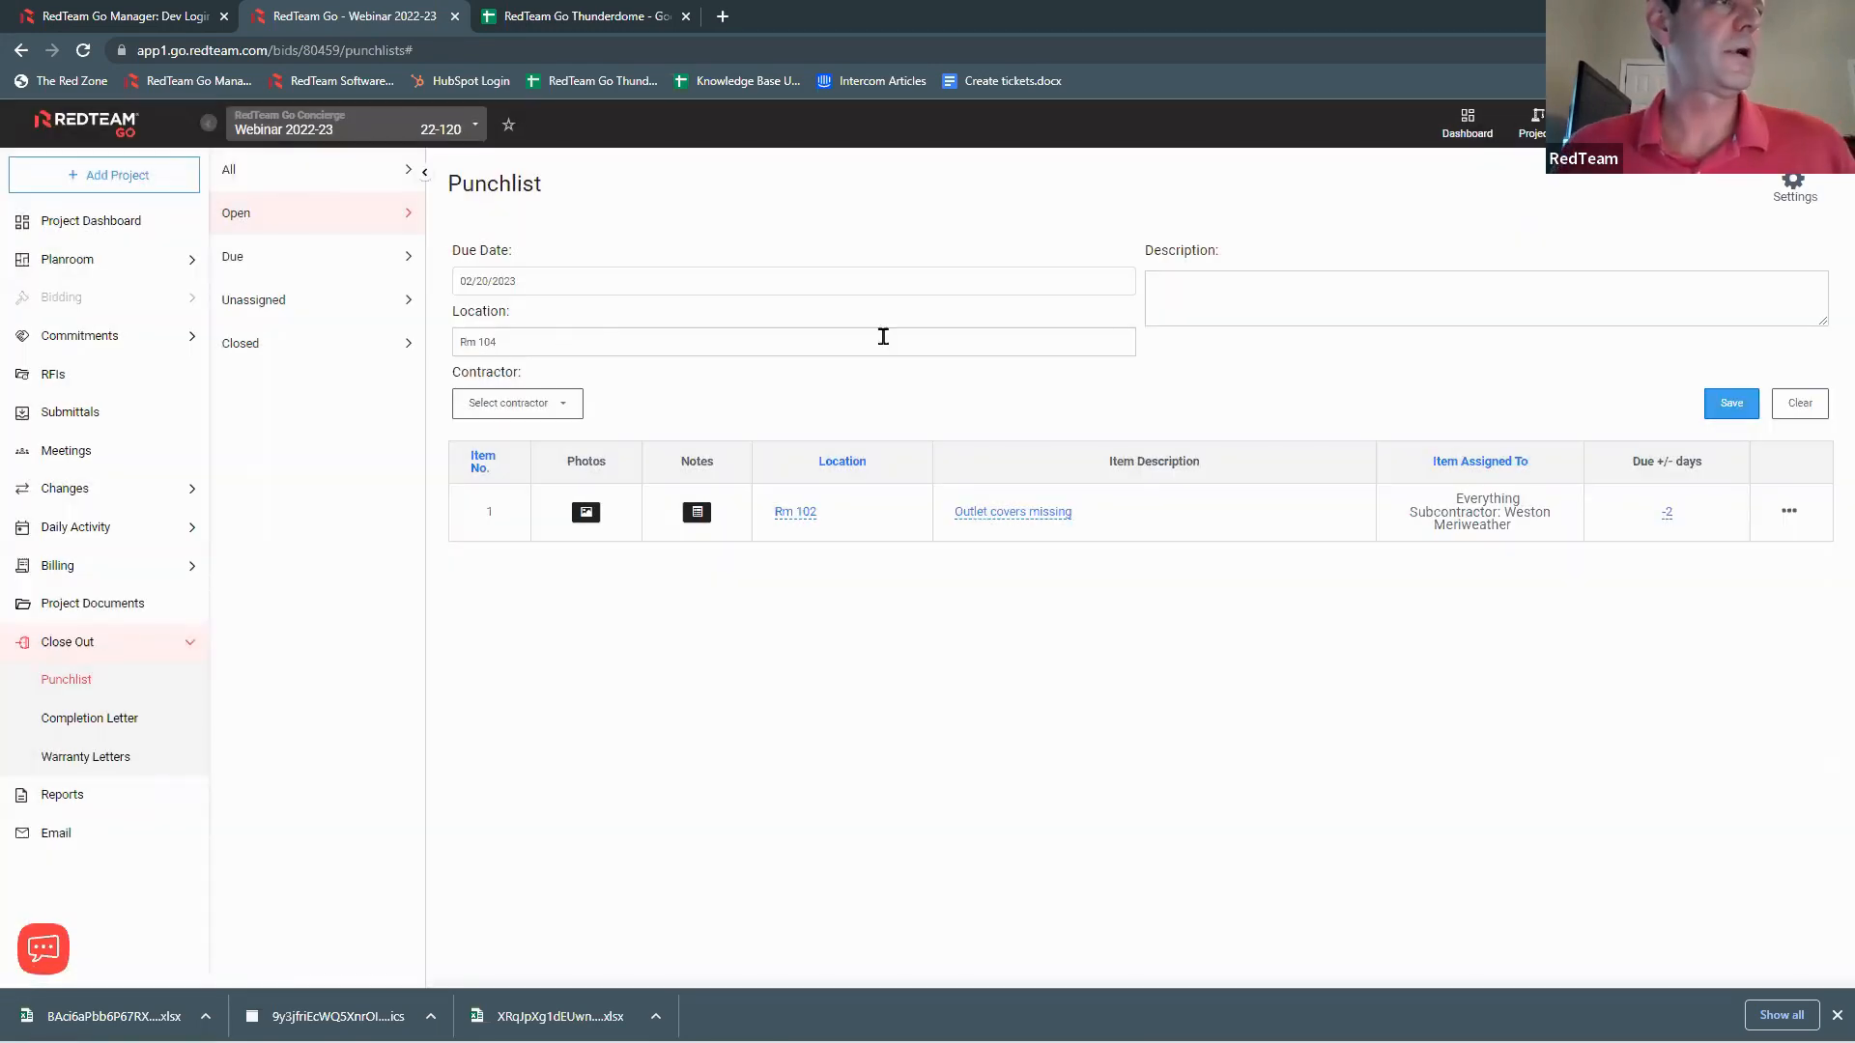
Step: Describe the Rm 104 item as "Hole in wall patch drywall", assign it to the Dirte Construction contact and save it
click(1203, 302)
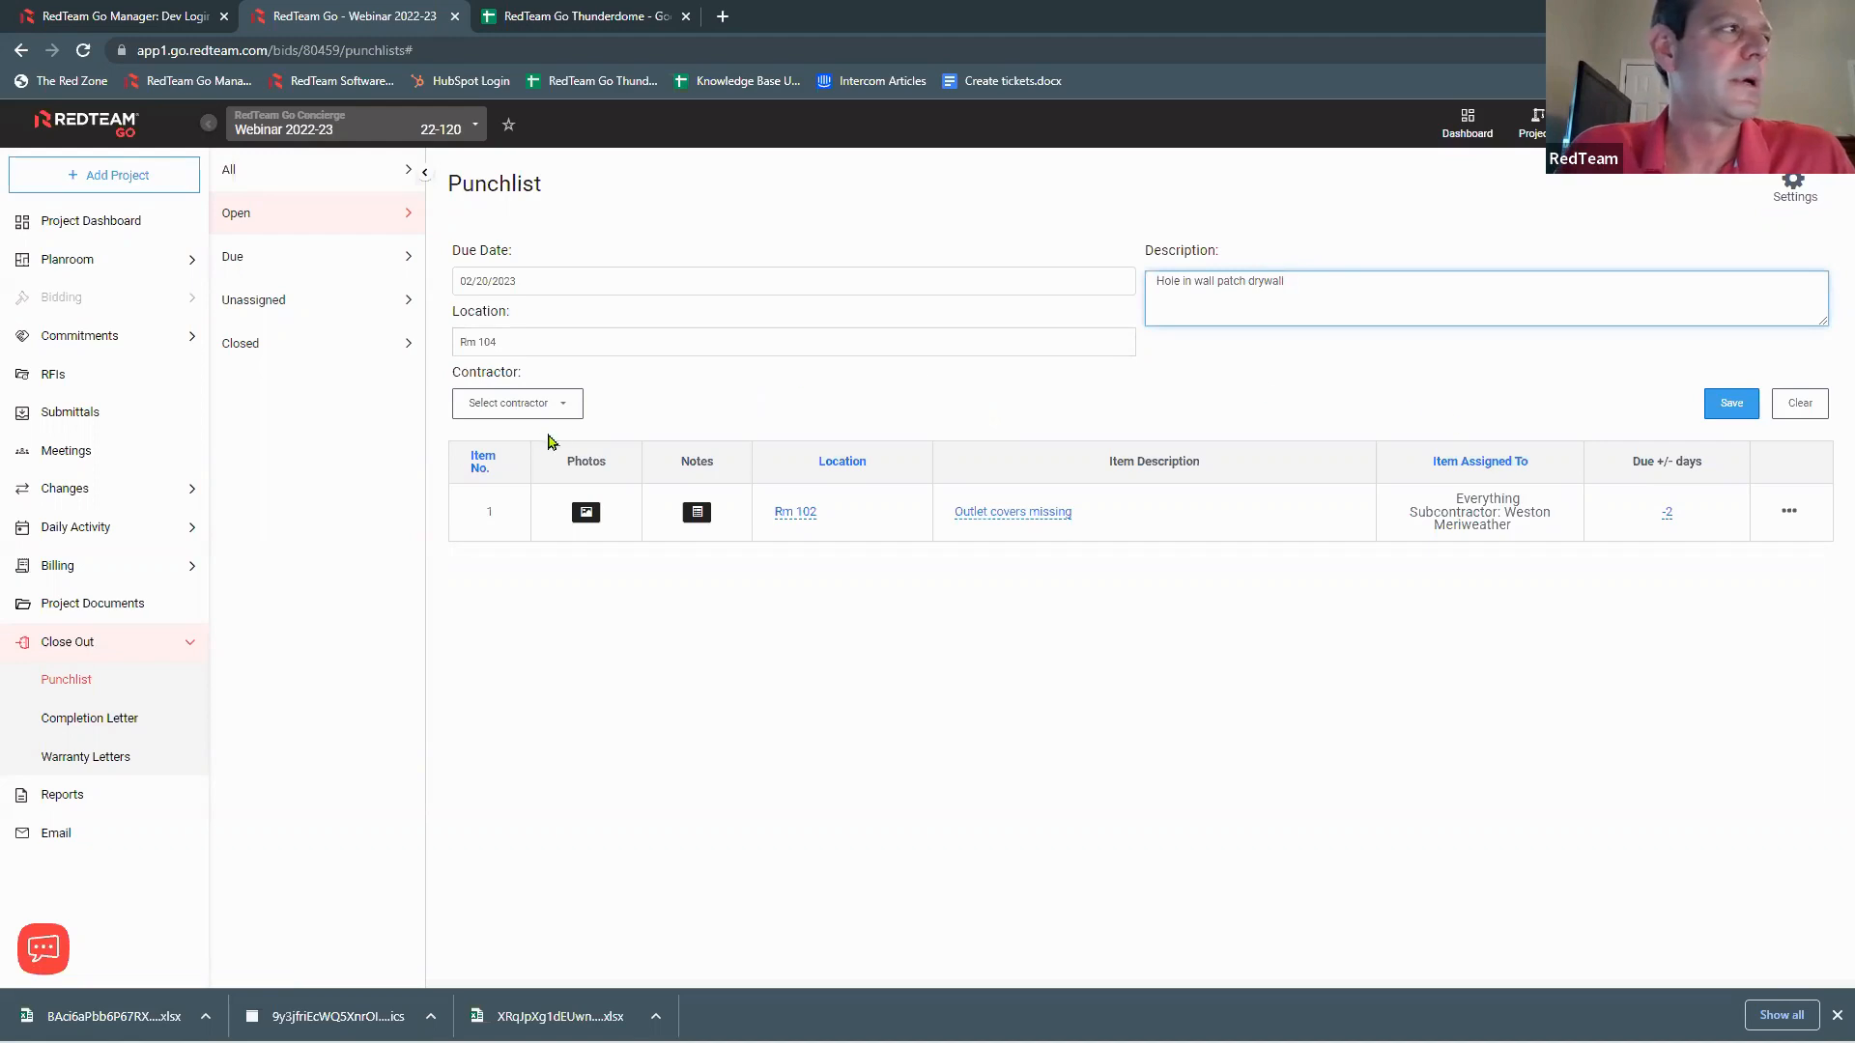
click(571, 403)
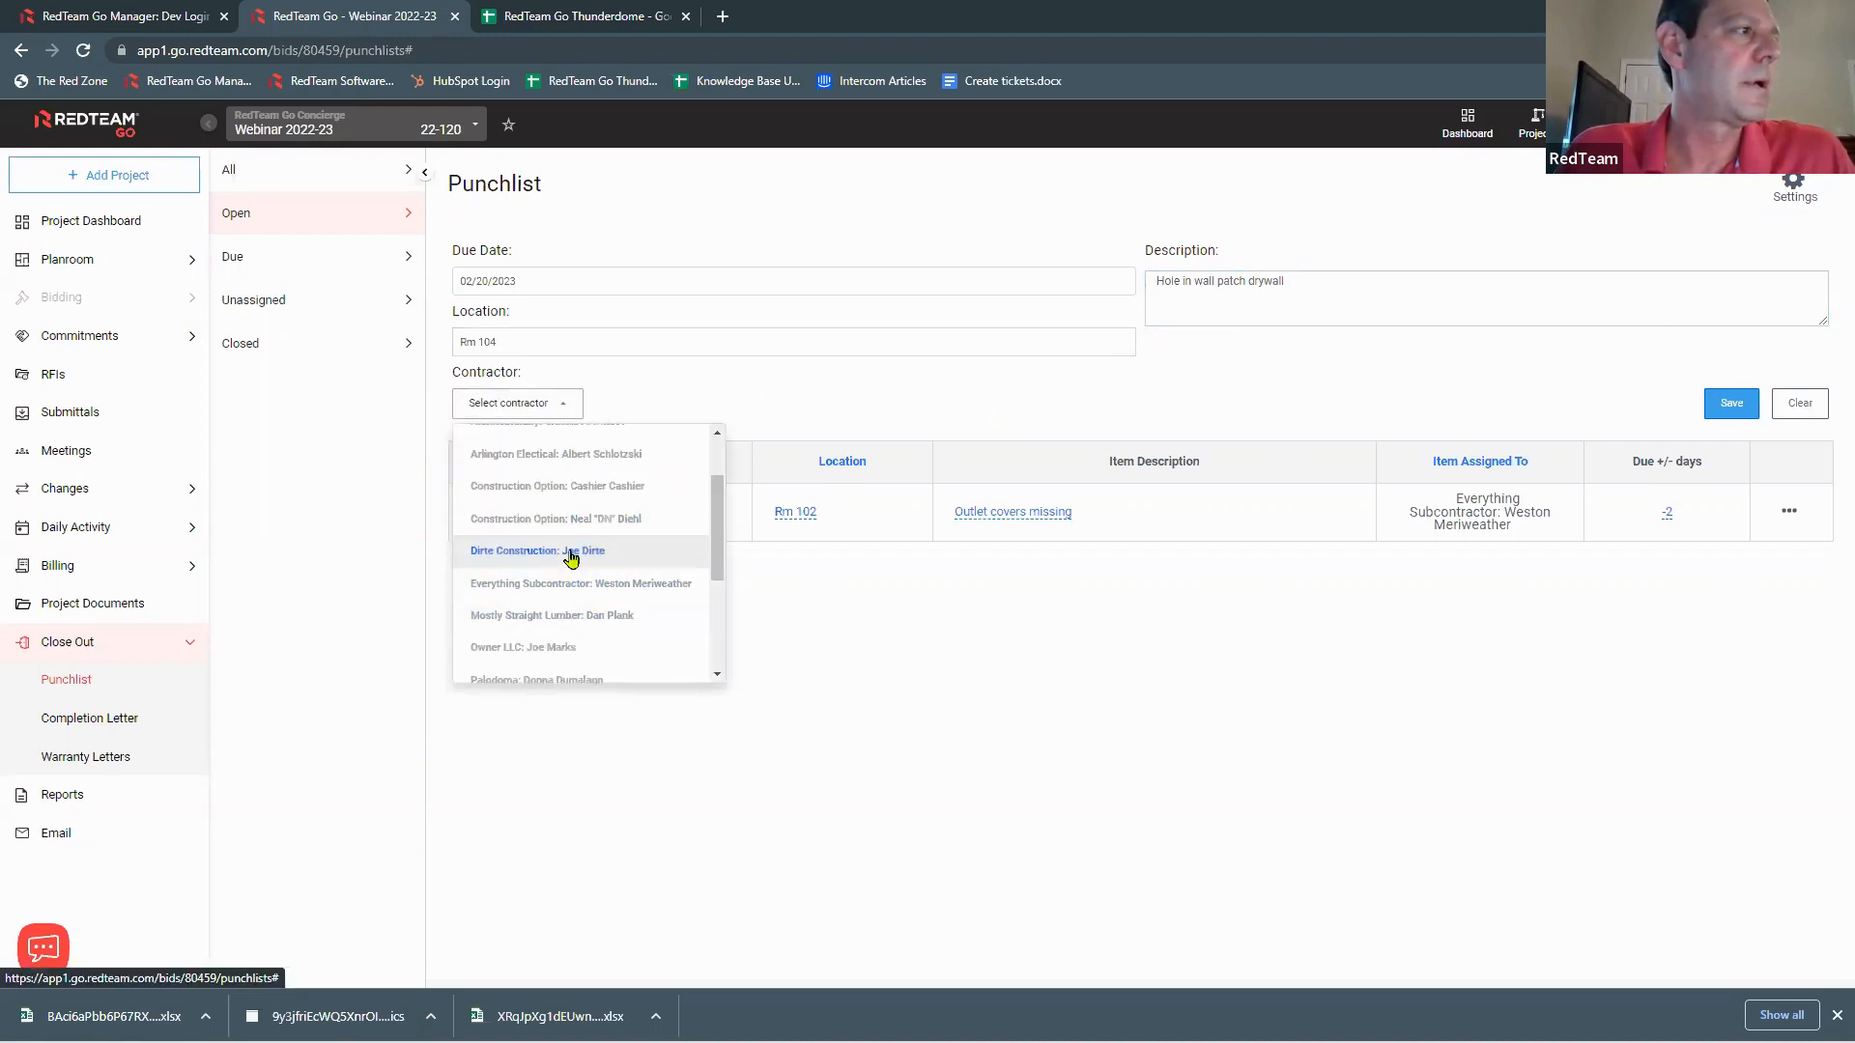
click(571, 552)
click(1721, 406)
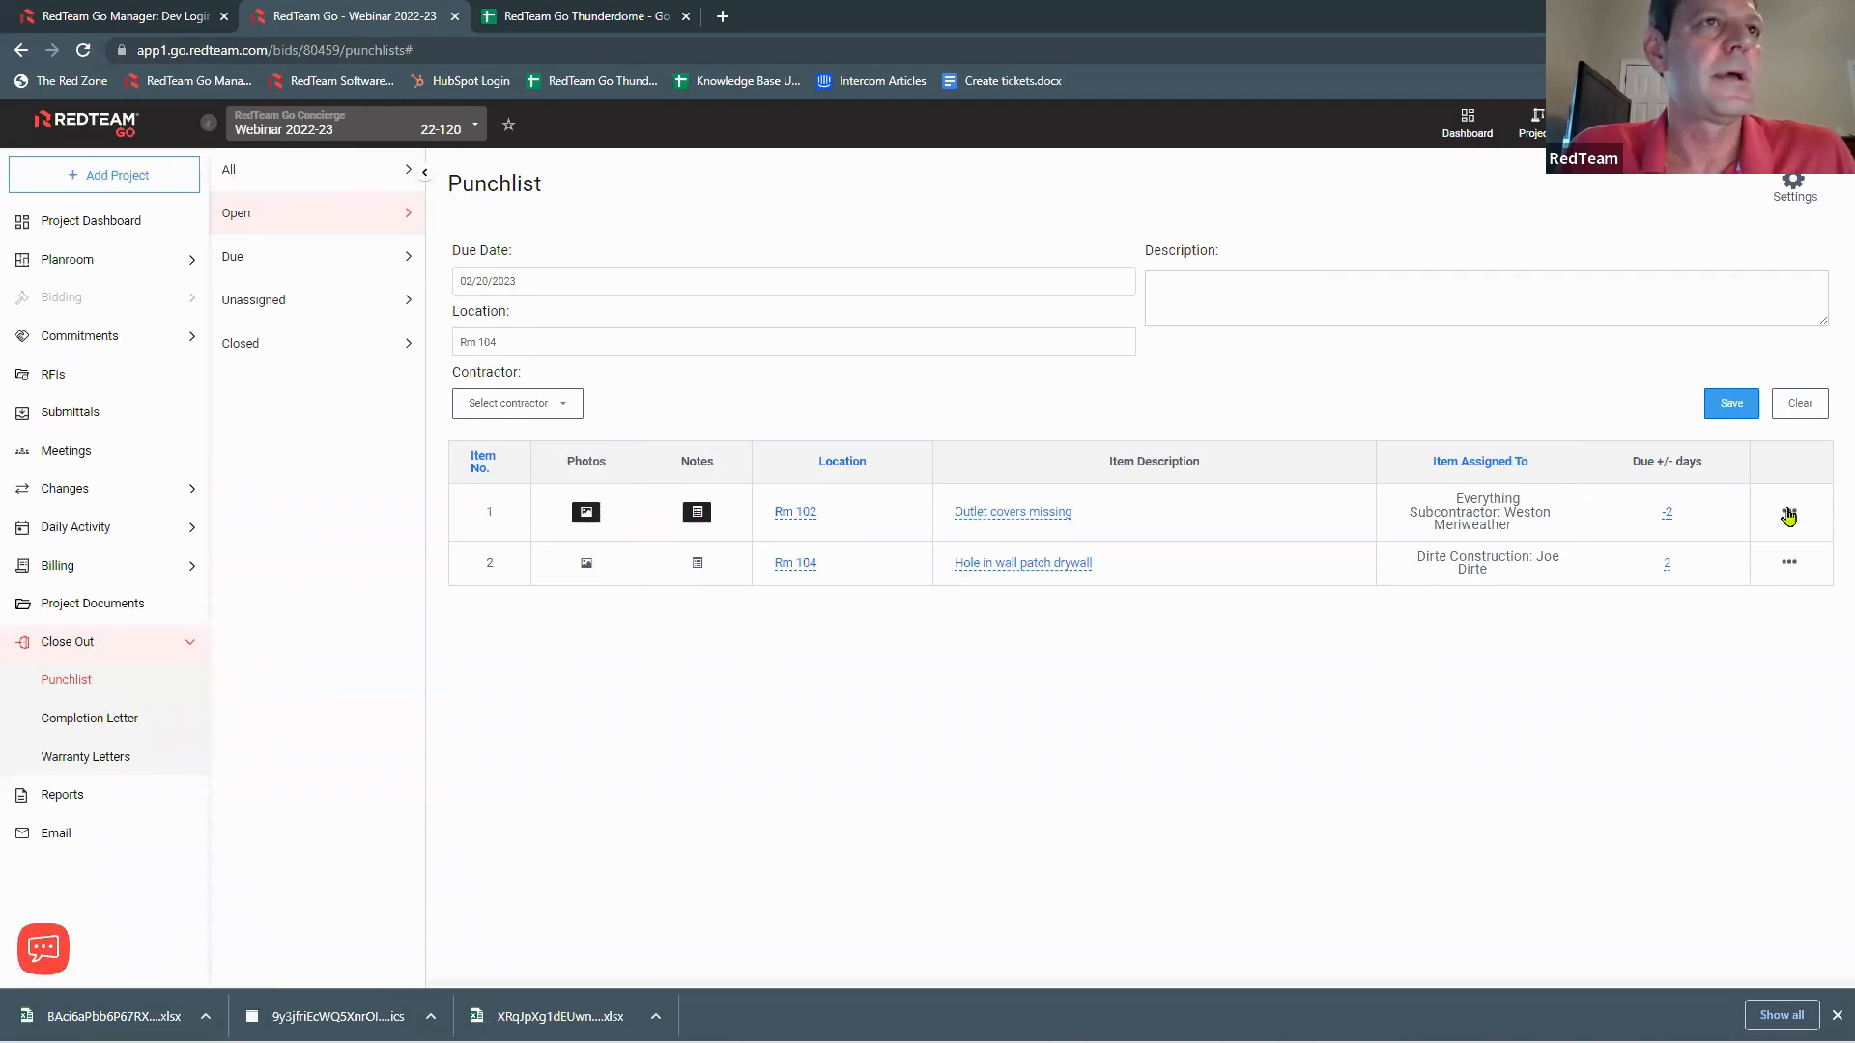
Step: Generate the printable punch list by location, review it and return to the punchlist
click(1785, 190)
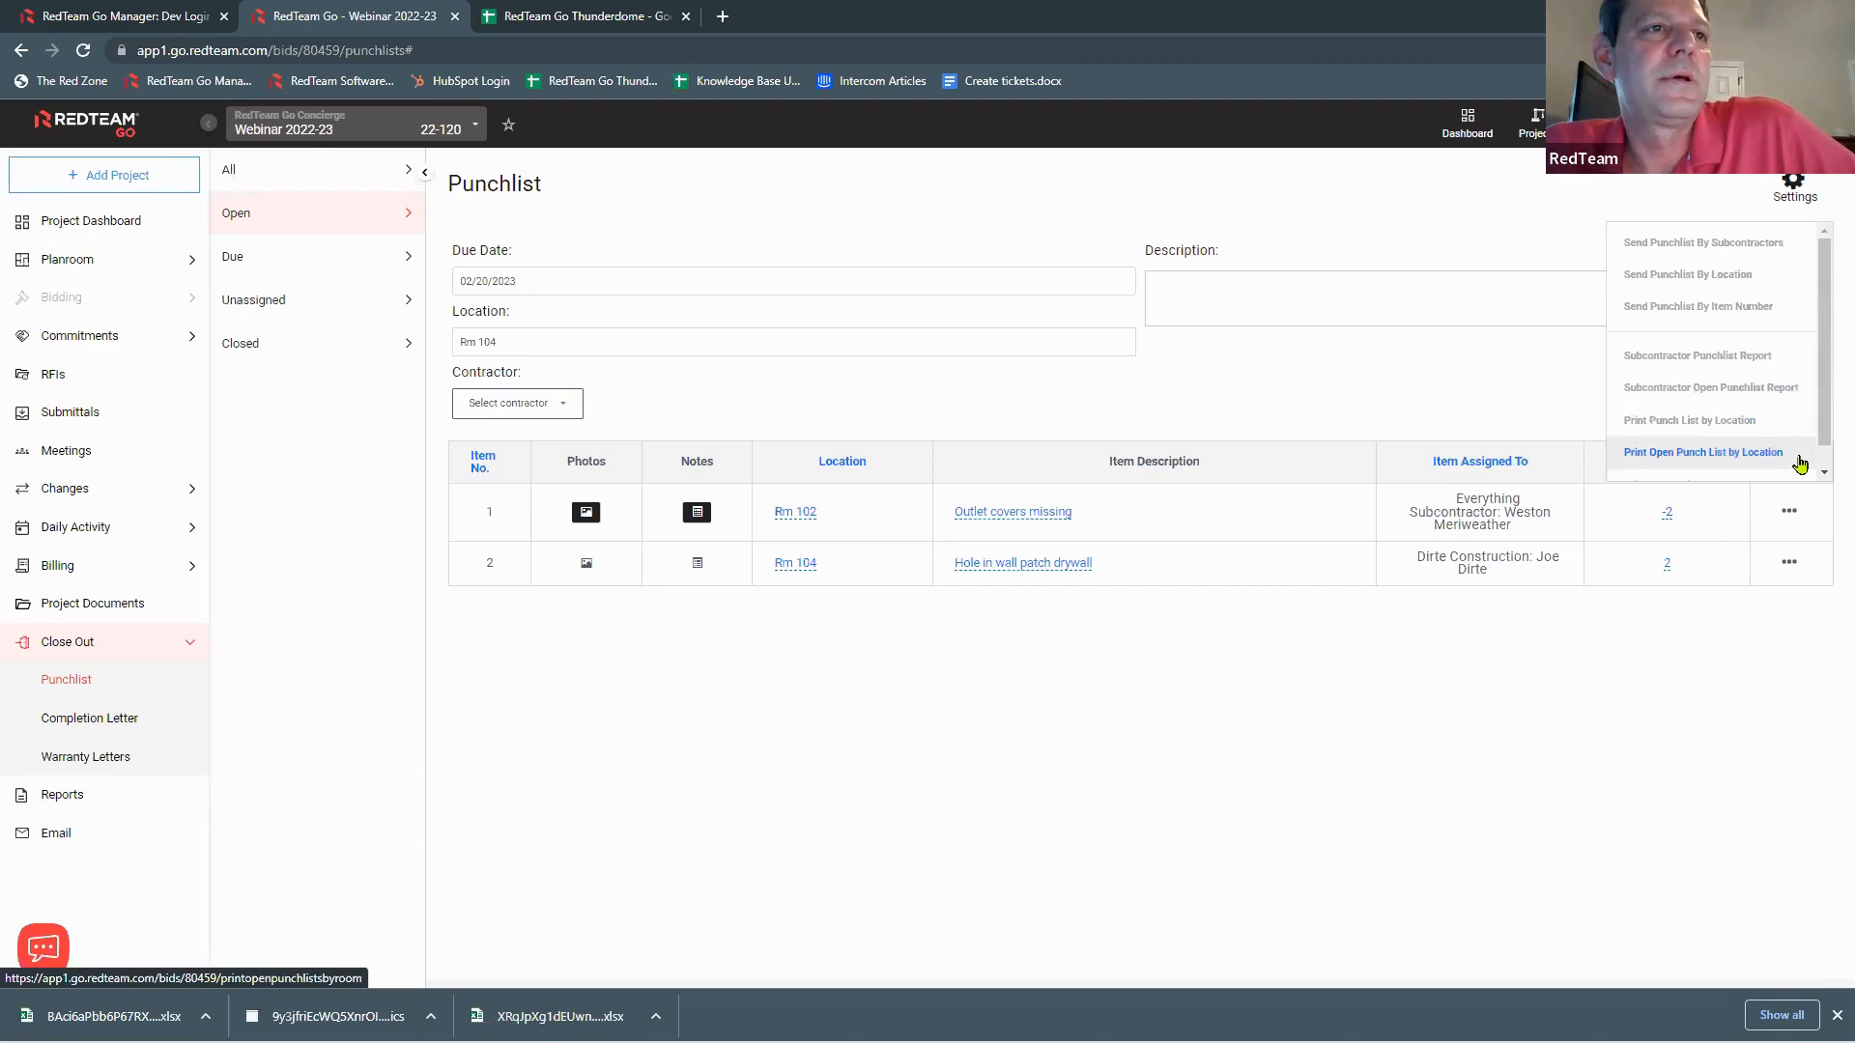
click(1671, 421)
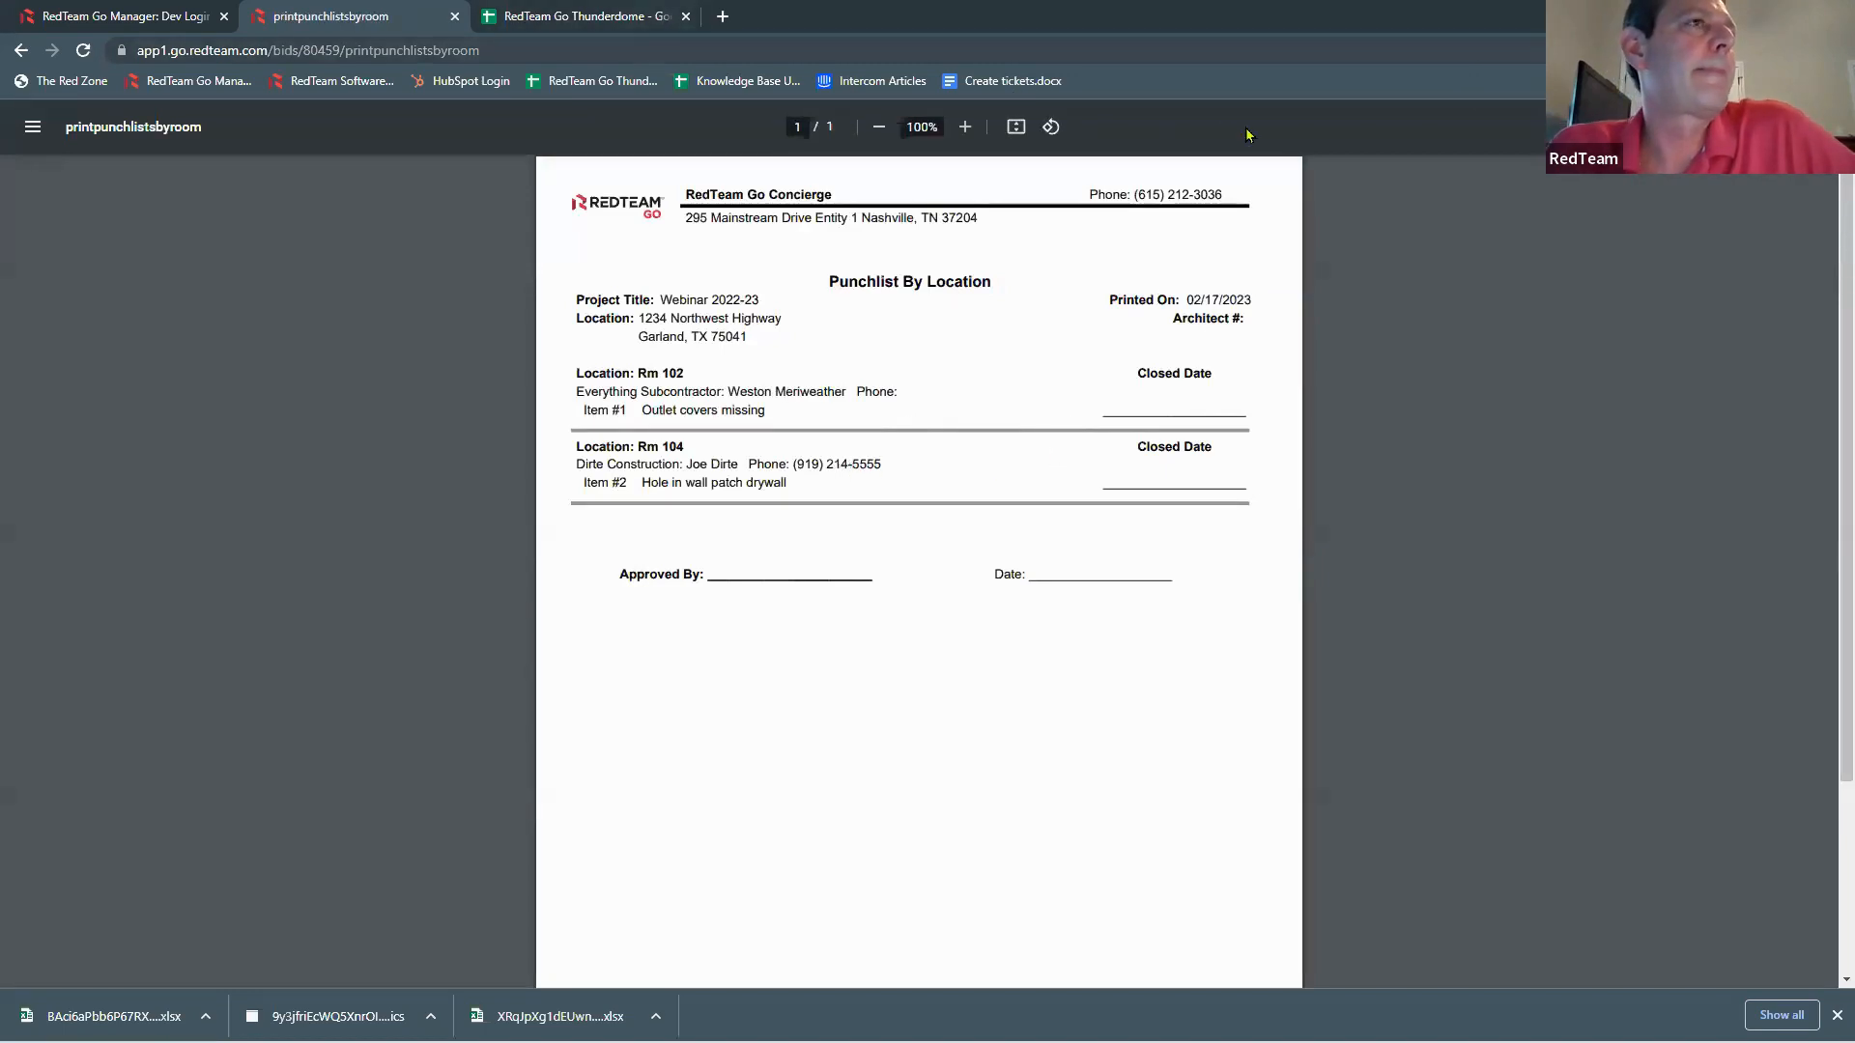
click(21, 50)
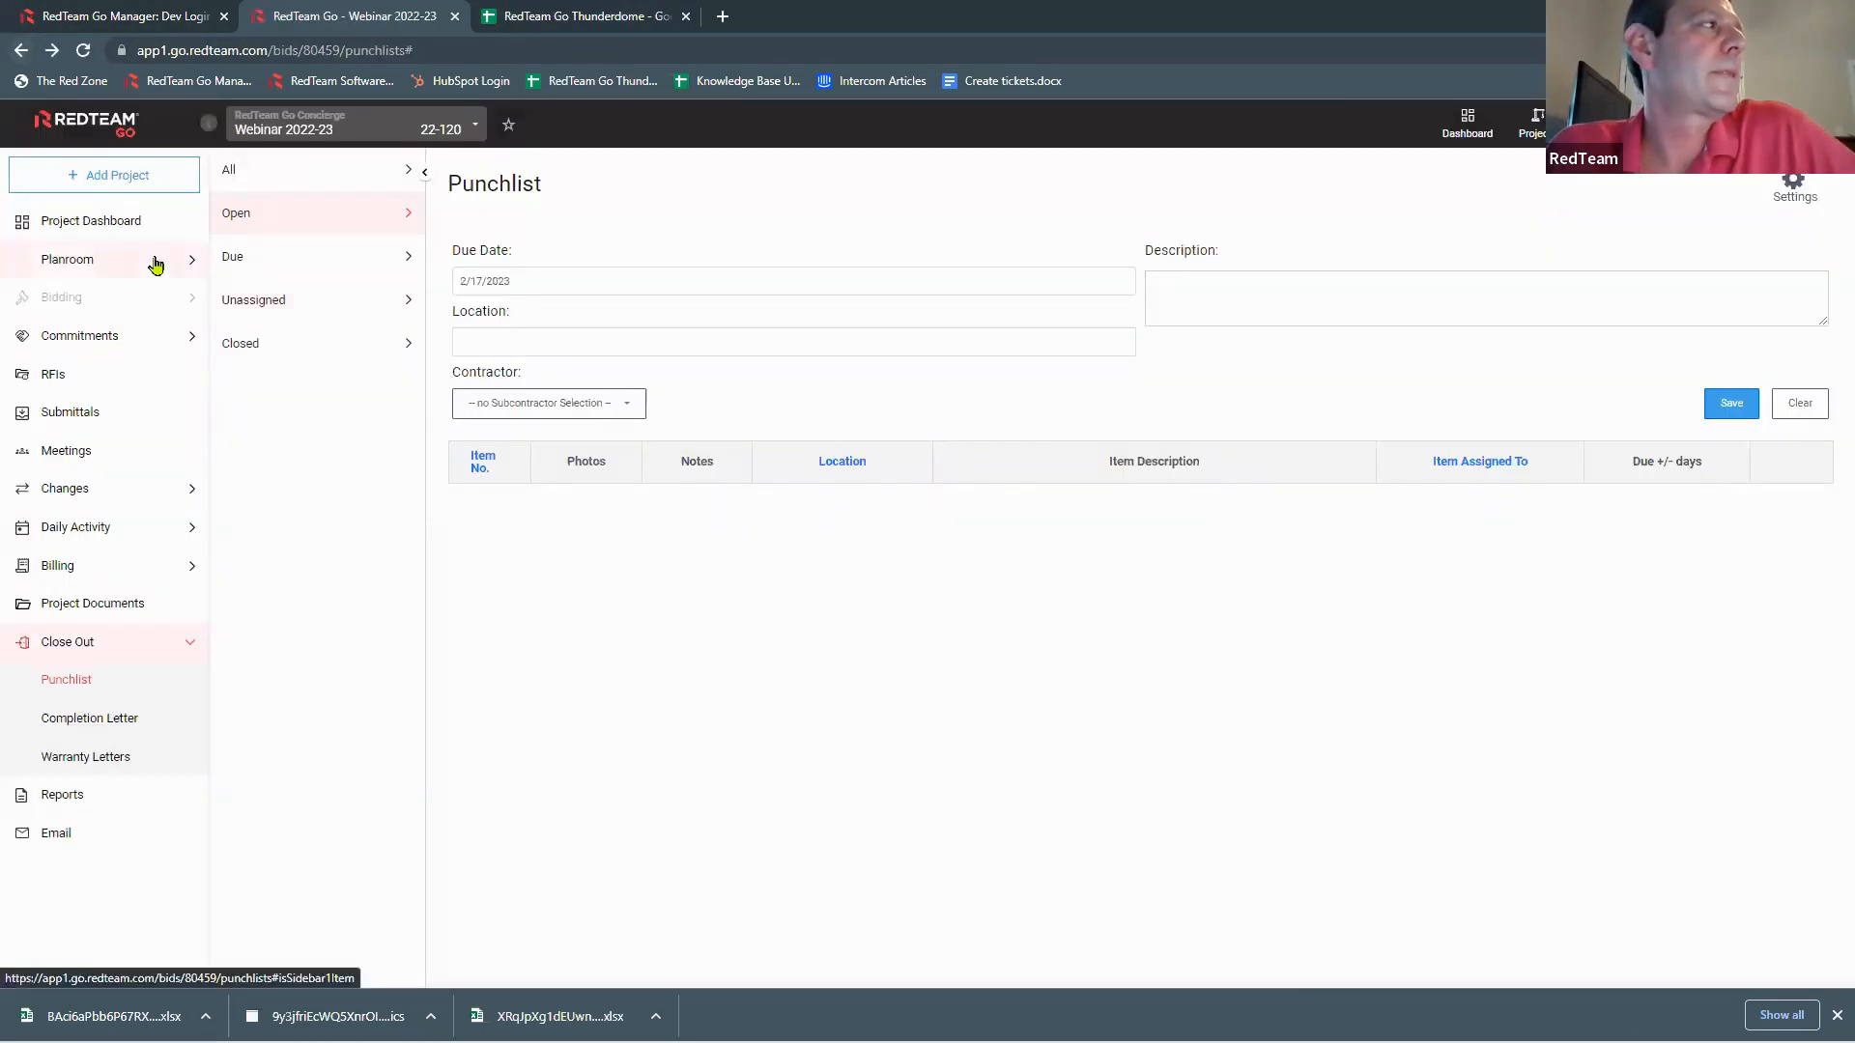
Step: Open the overdue punchlist items from the project dashboard and send a reminder for the "Outlet covers missing" item
click(113, 232)
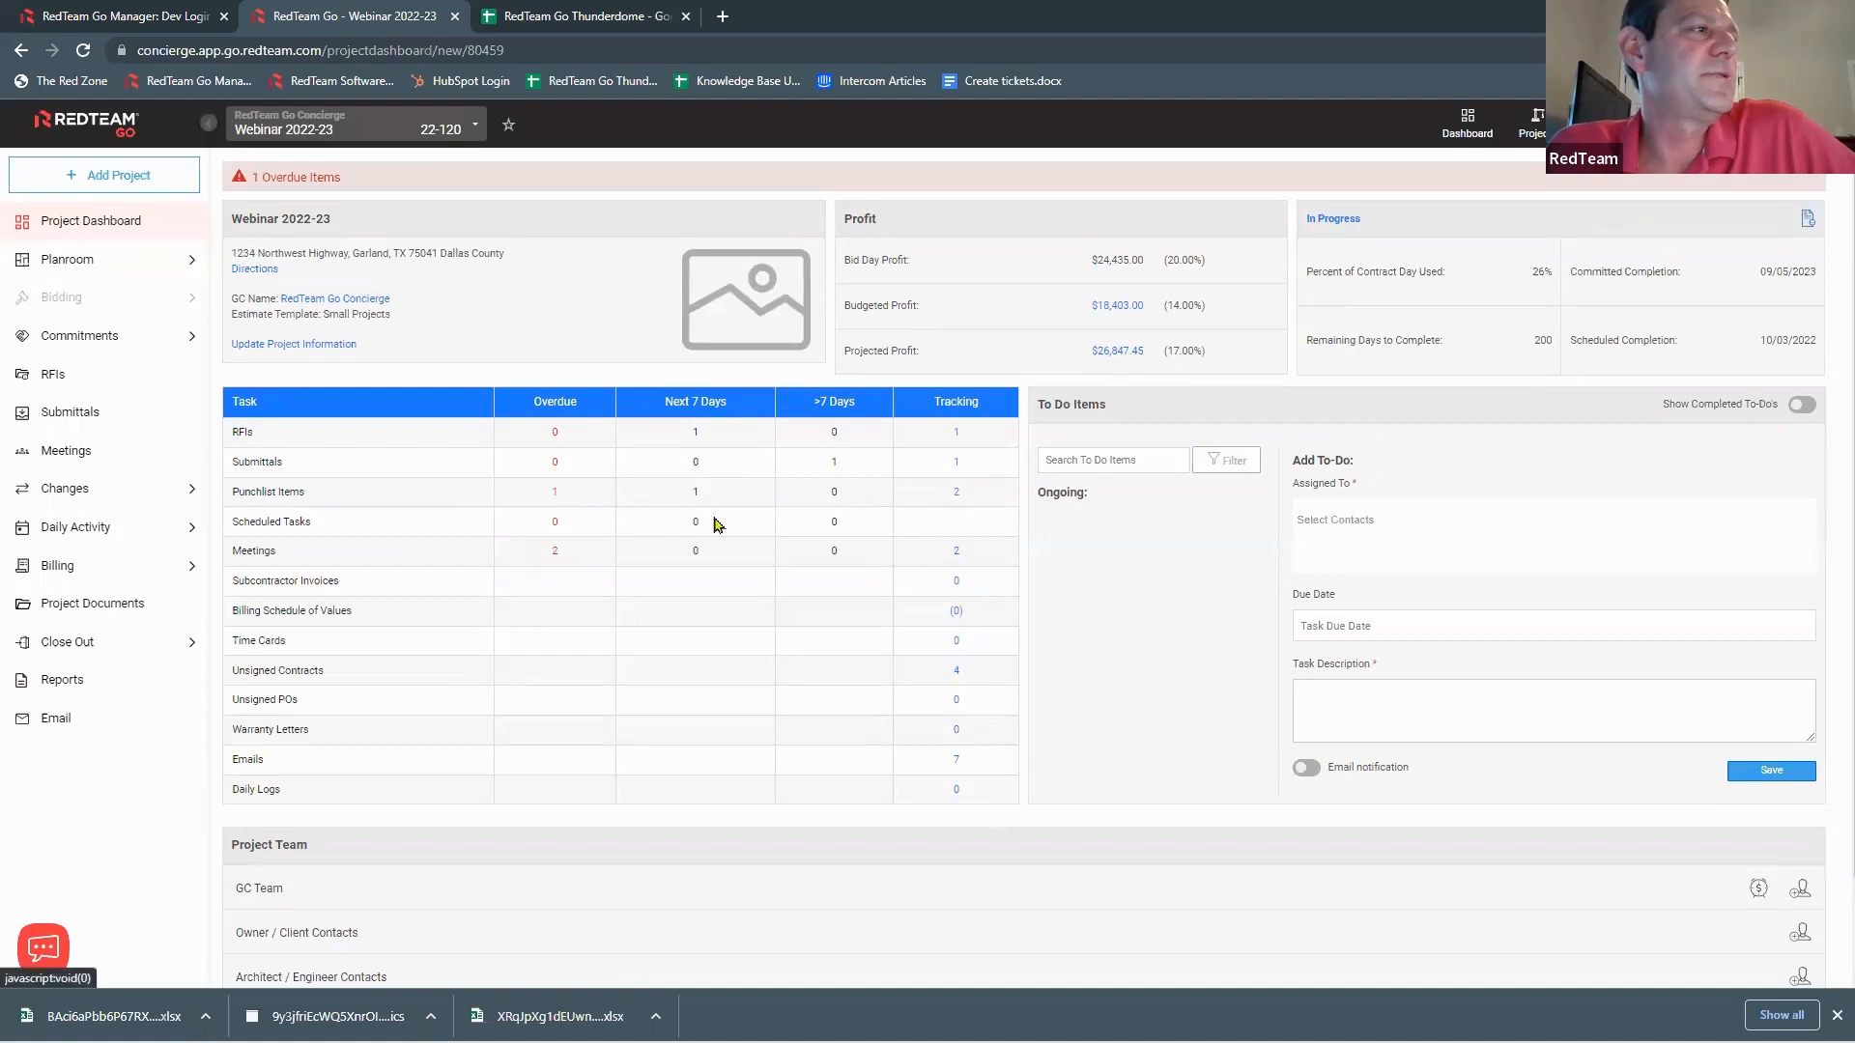
click(554, 495)
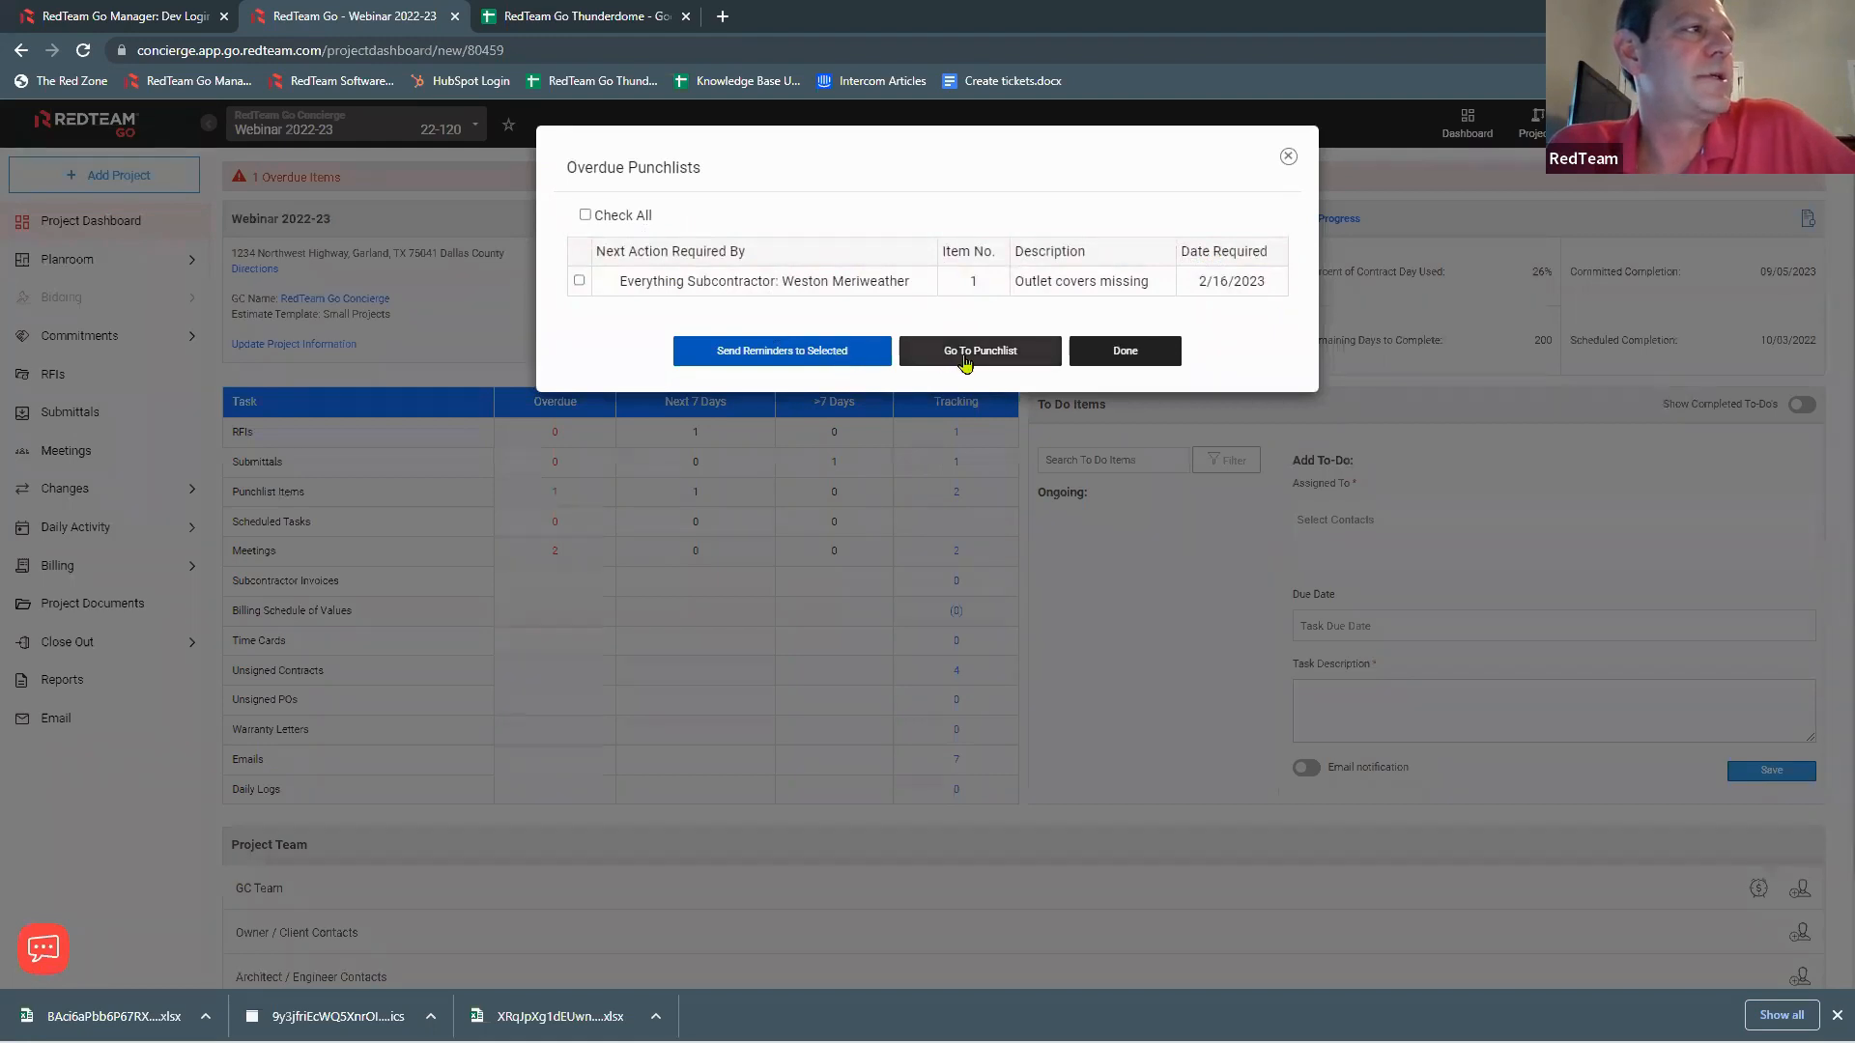
click(578, 280)
click(781, 352)
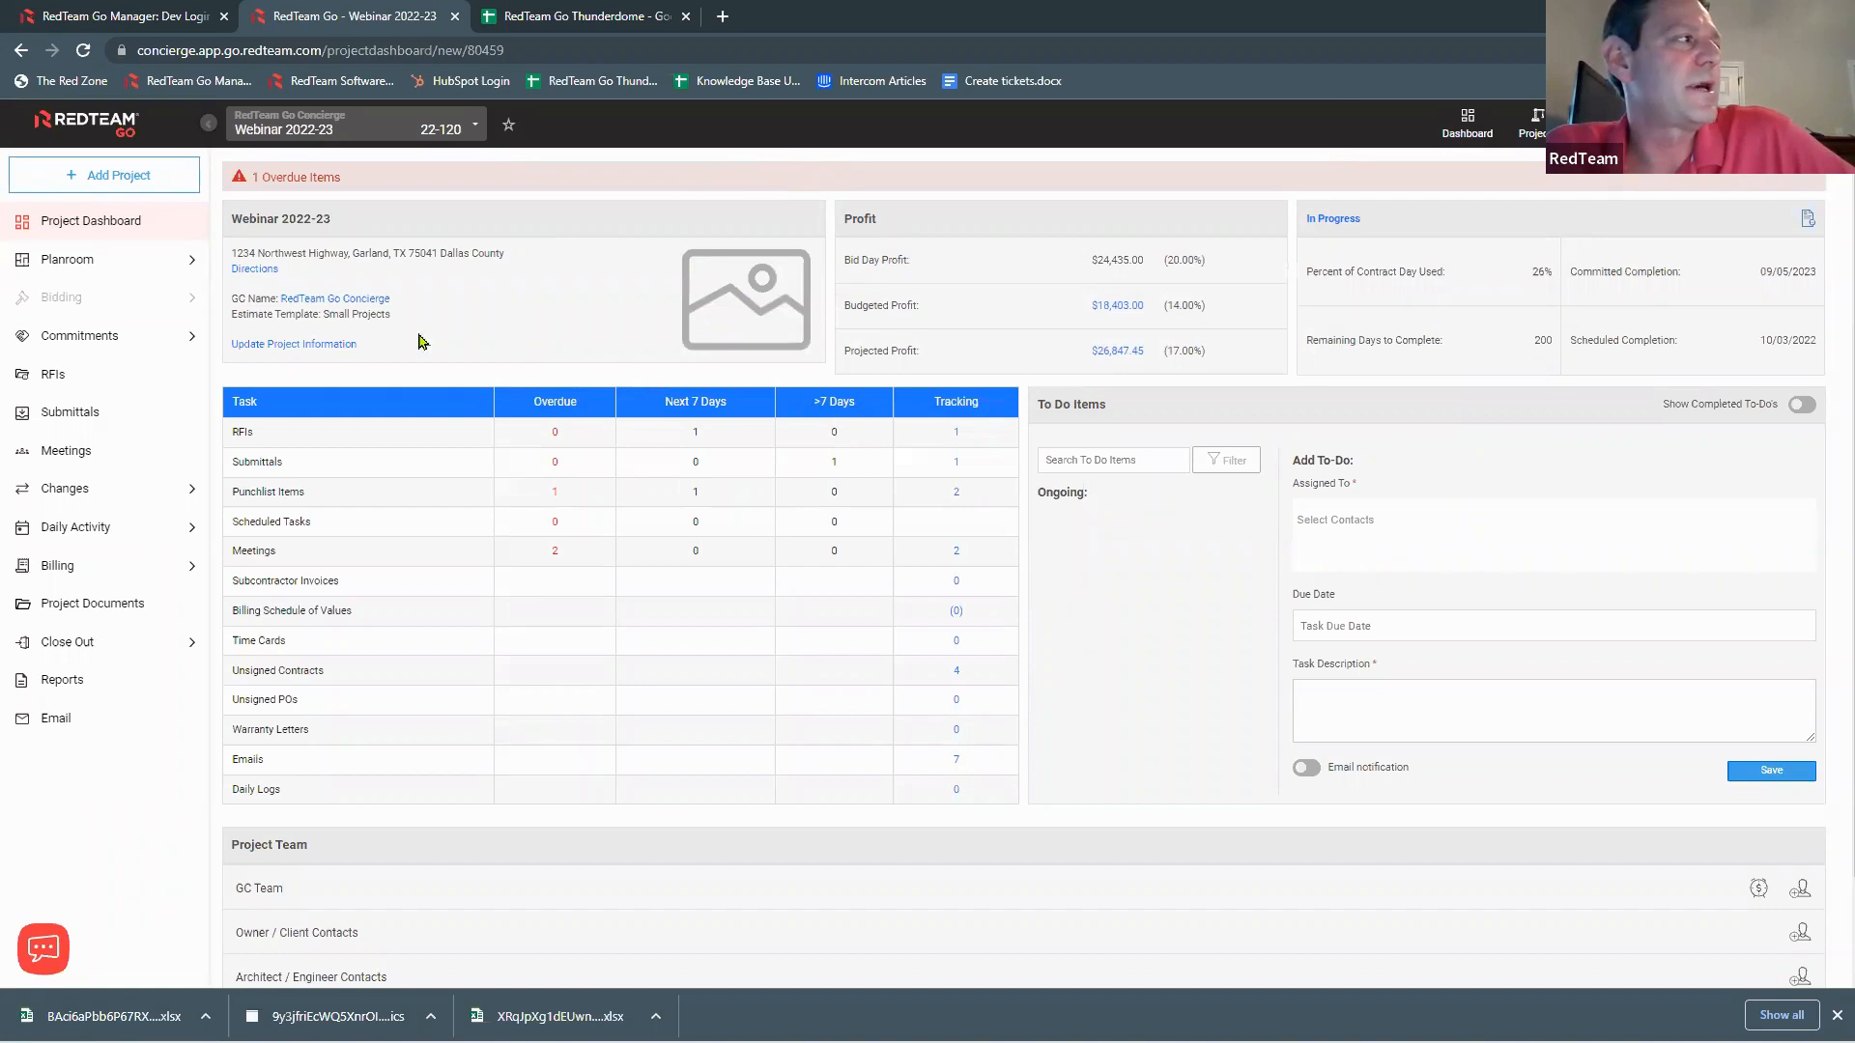
Step: Return to the close-out punchlist and view its due and unassigned items
click(155, 643)
click(67, 680)
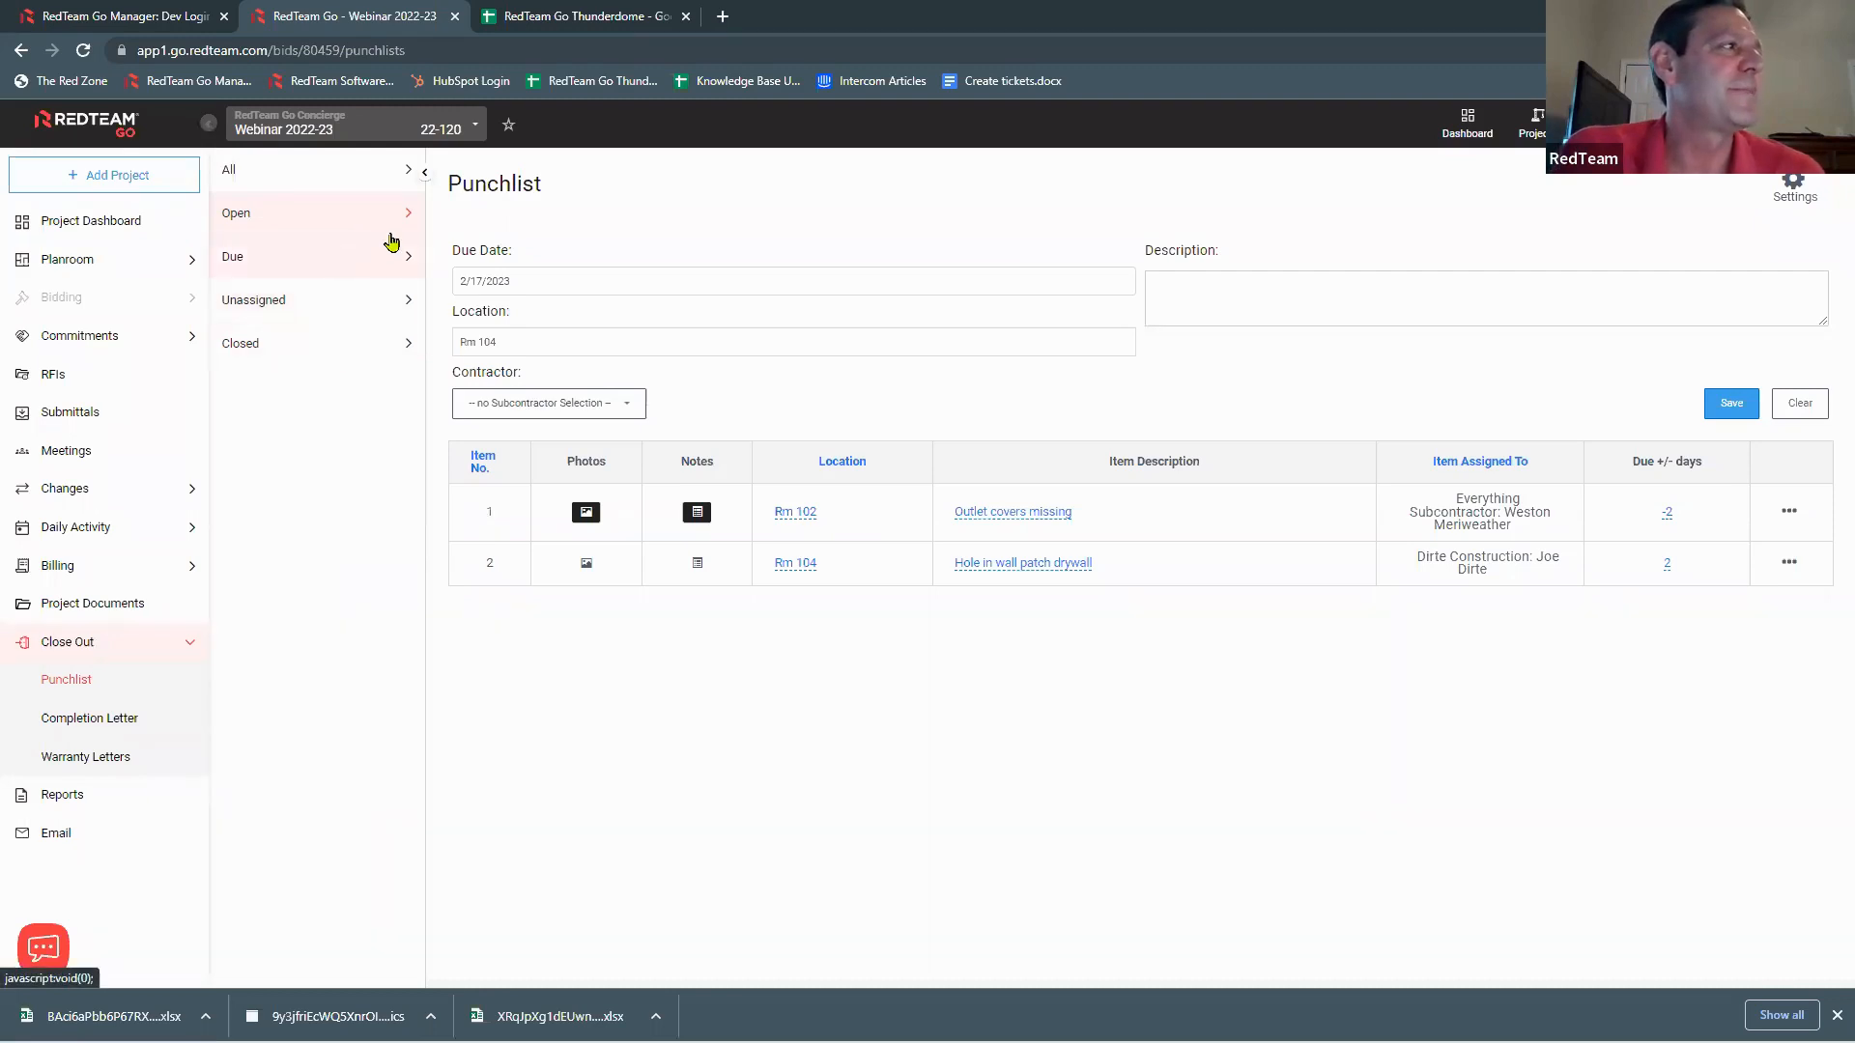
click(374, 263)
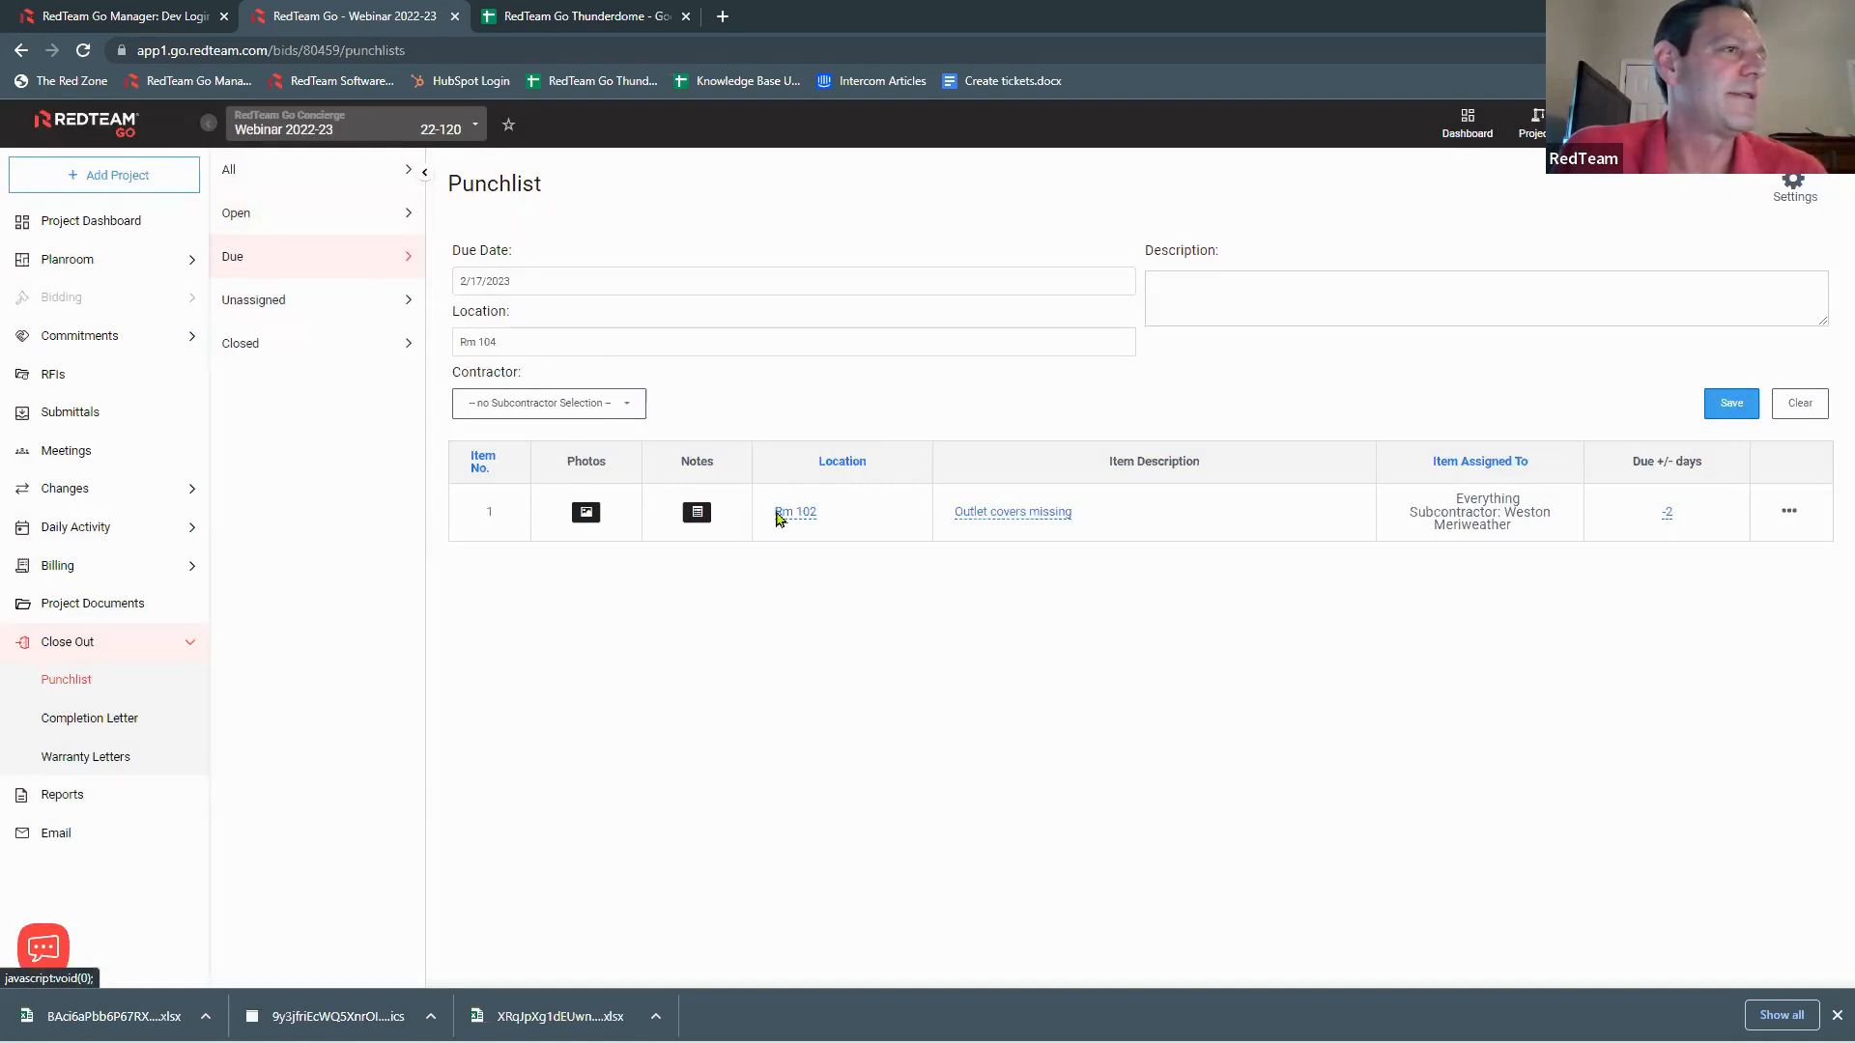
click(328, 315)
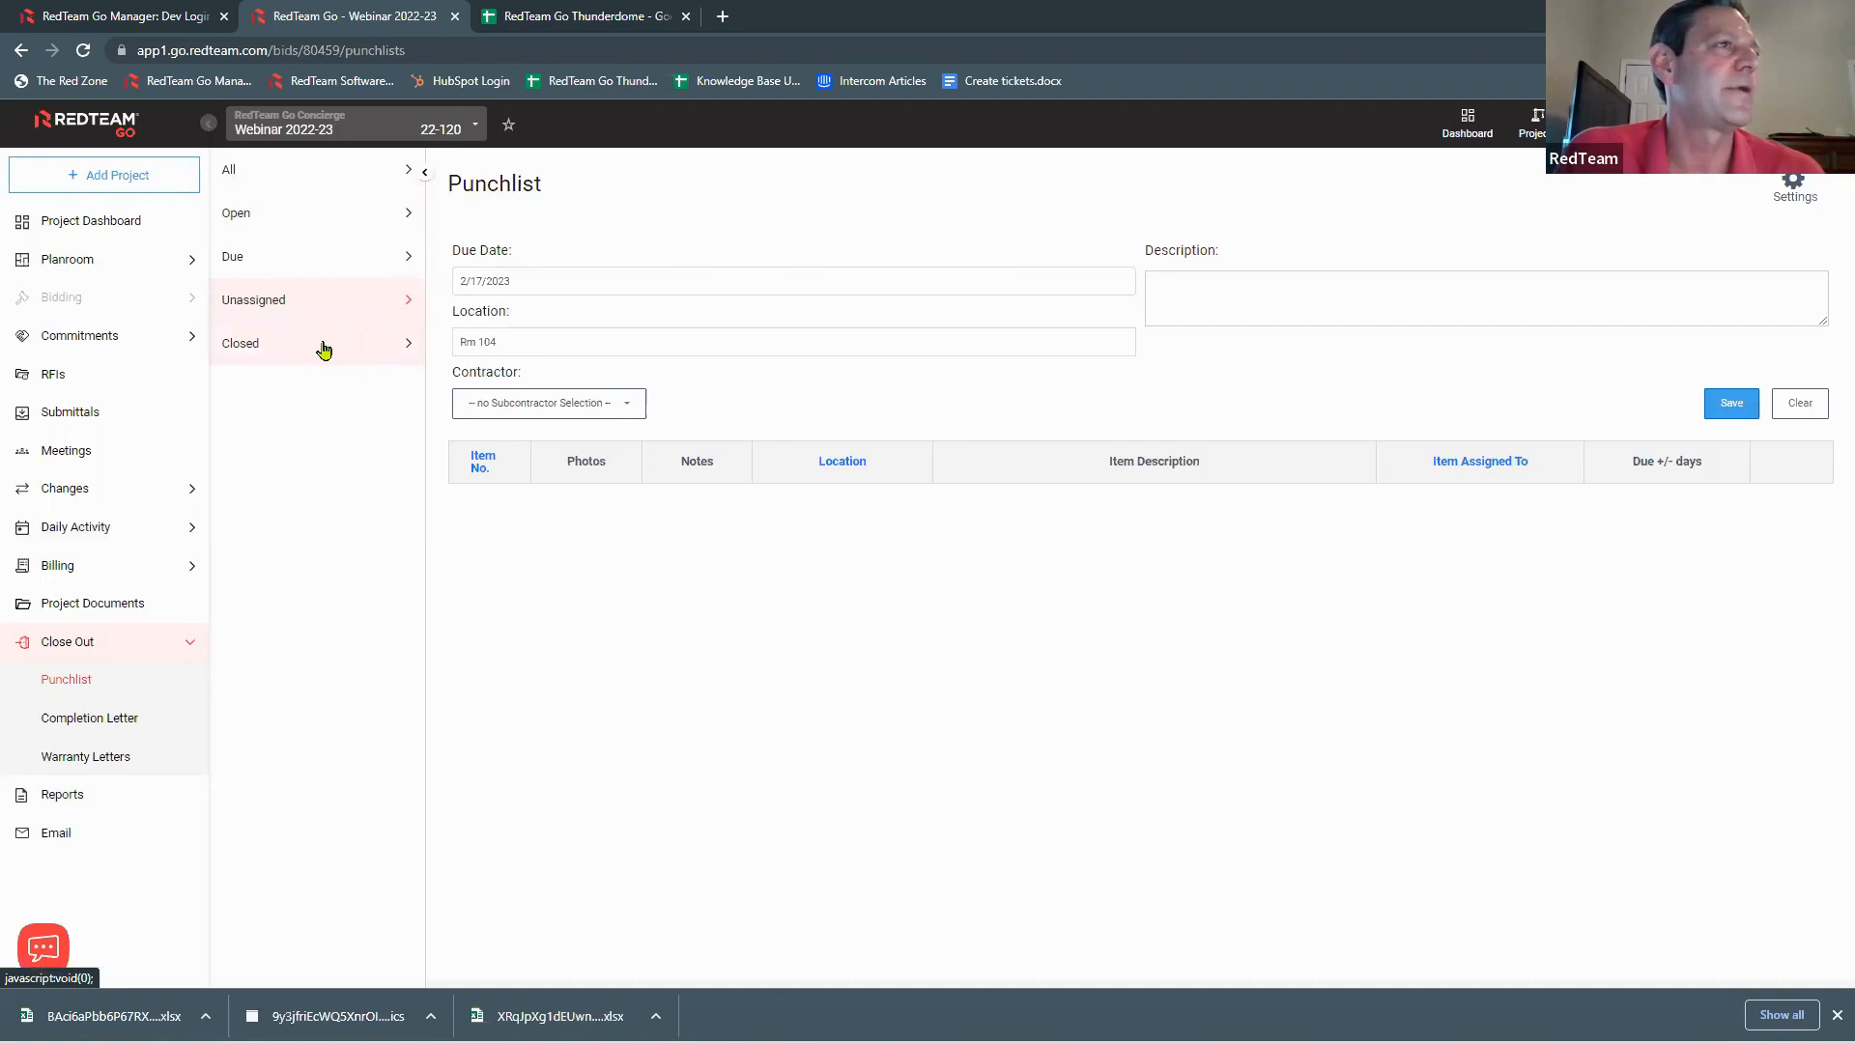
Step: Show all items of the close-out punchlist regardless of status
click(339, 176)
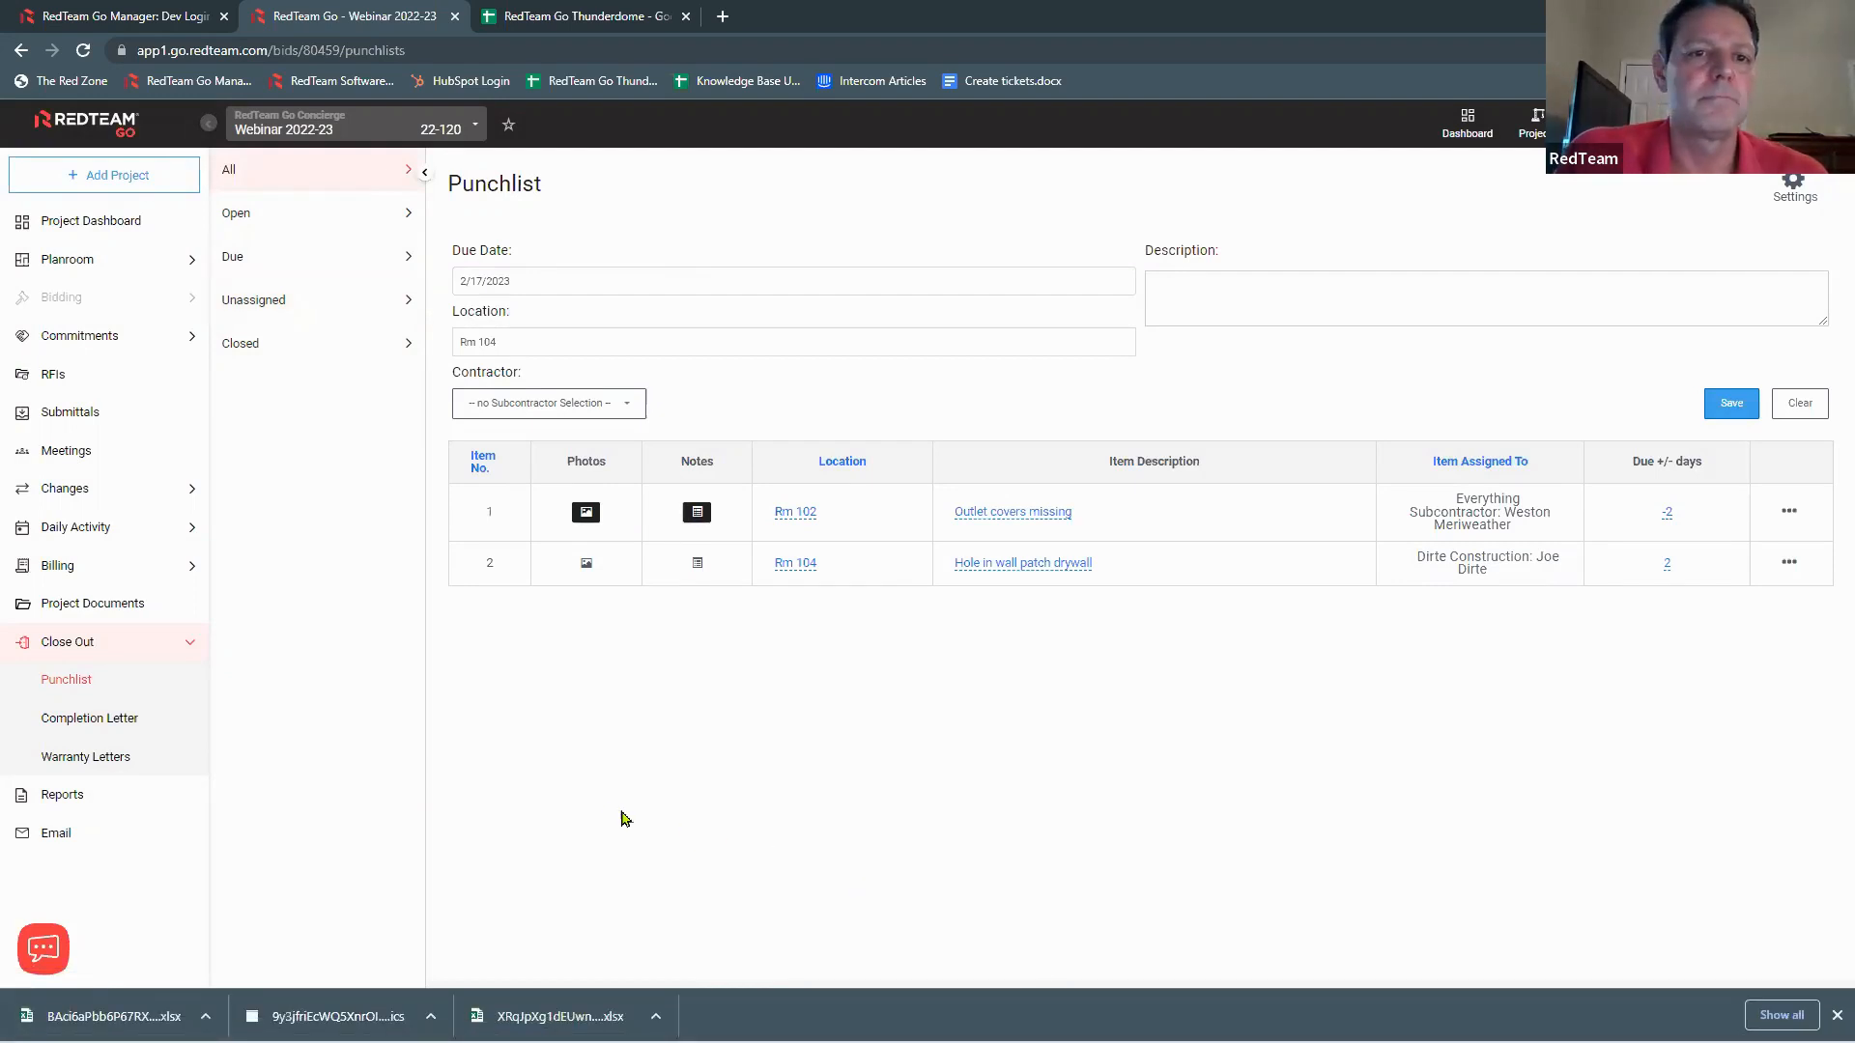
Step: Open the close-out warranty letters and set the default warranty start date to 02/24/2023 and the term to 1.5 years
click(100, 760)
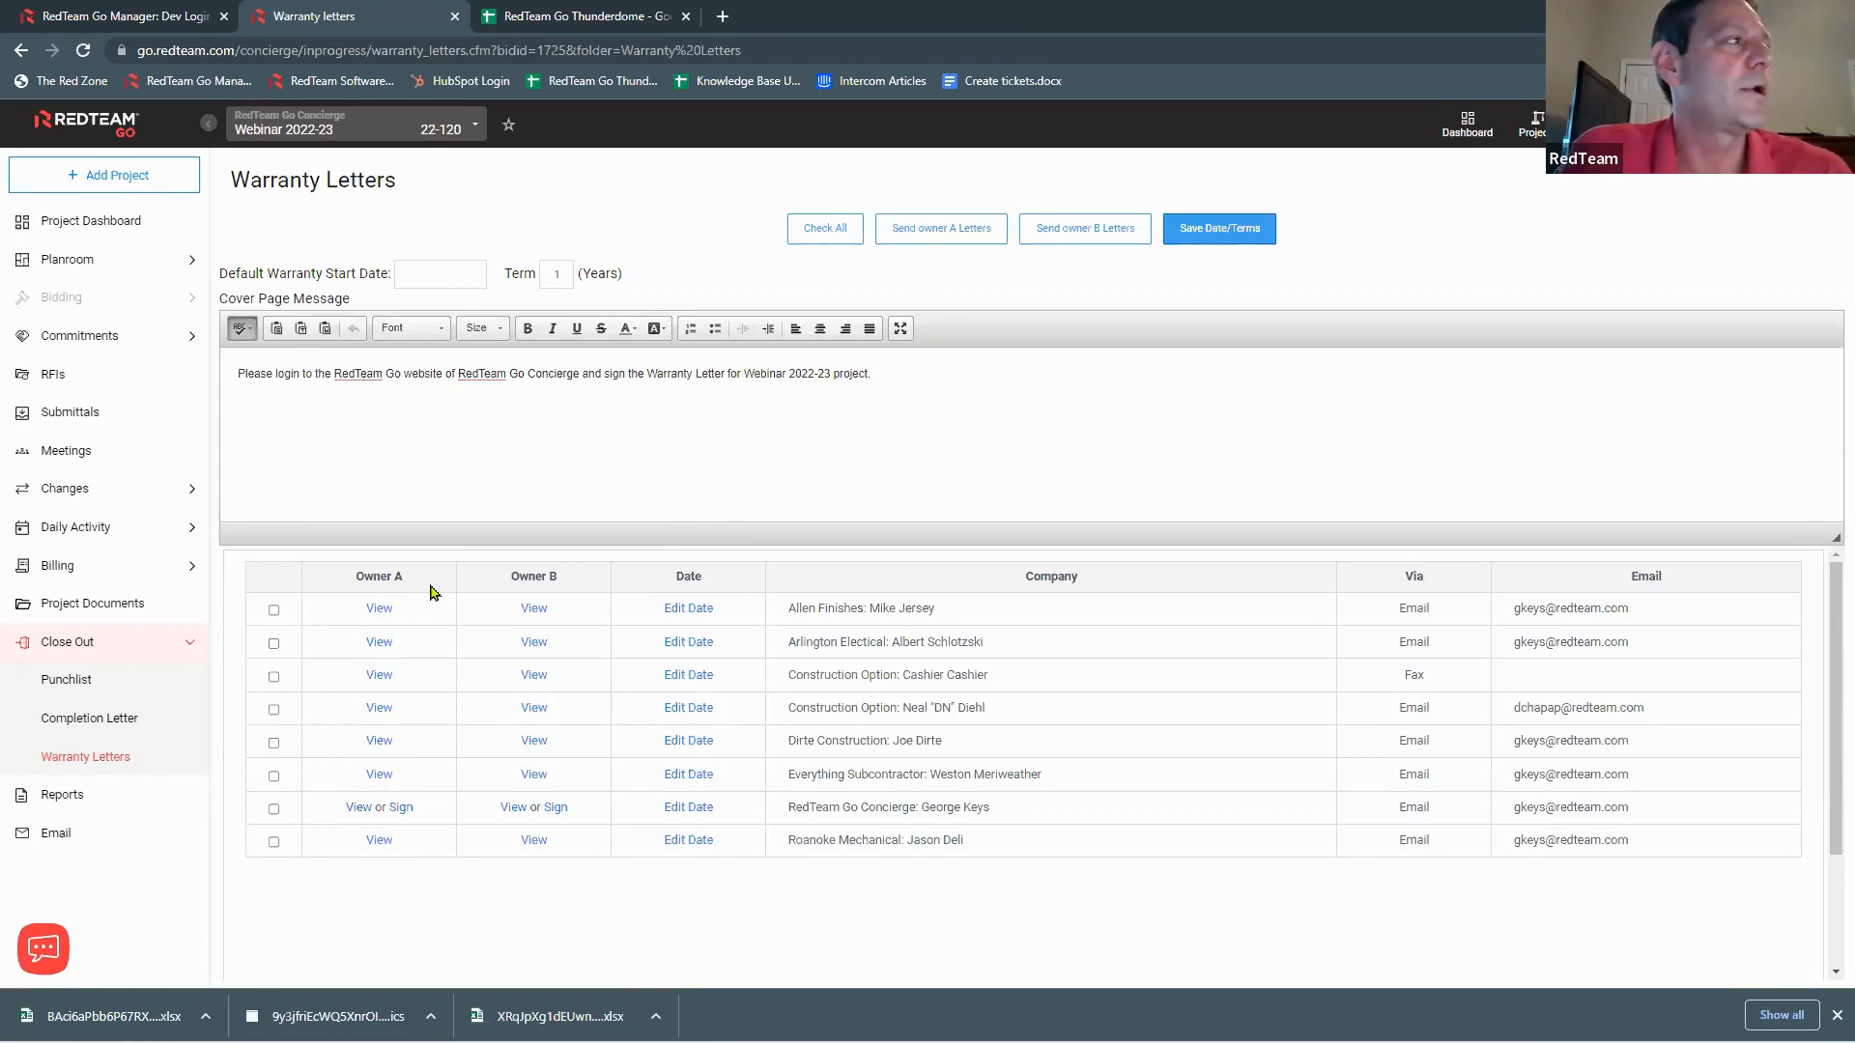
click(436, 275)
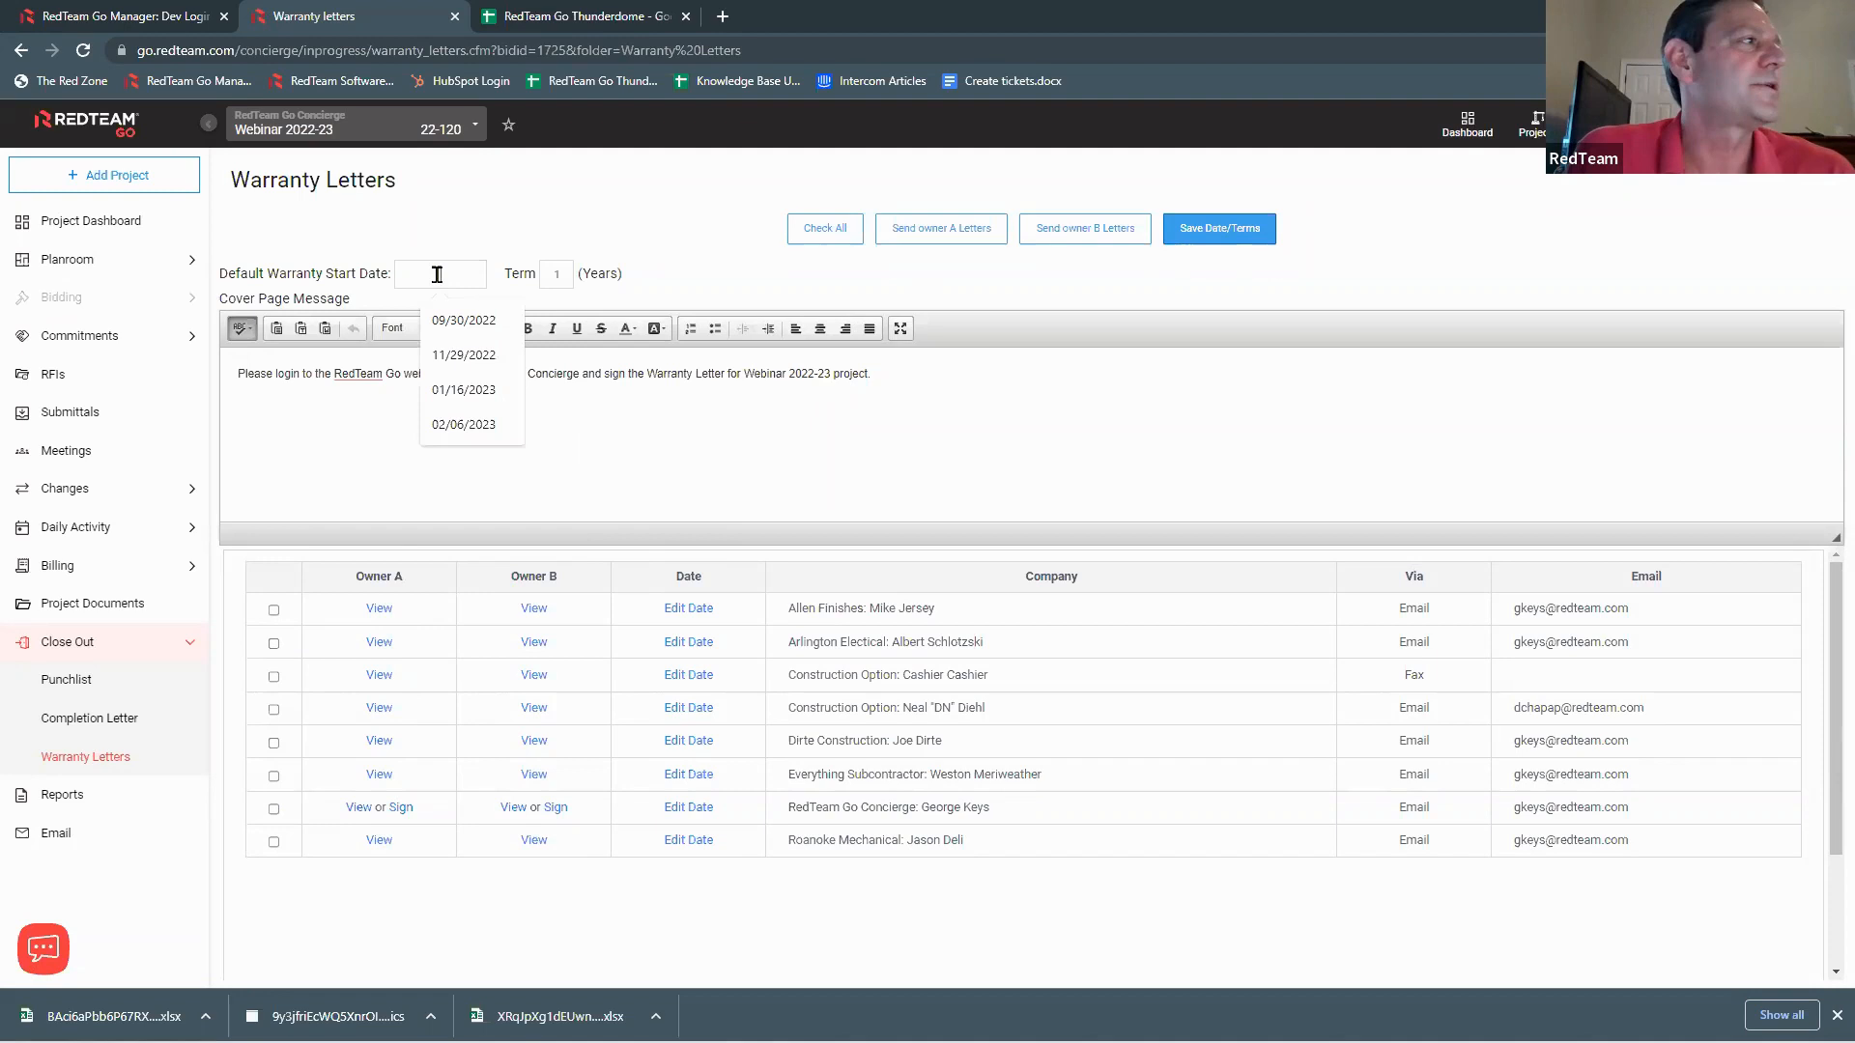
click(437, 274)
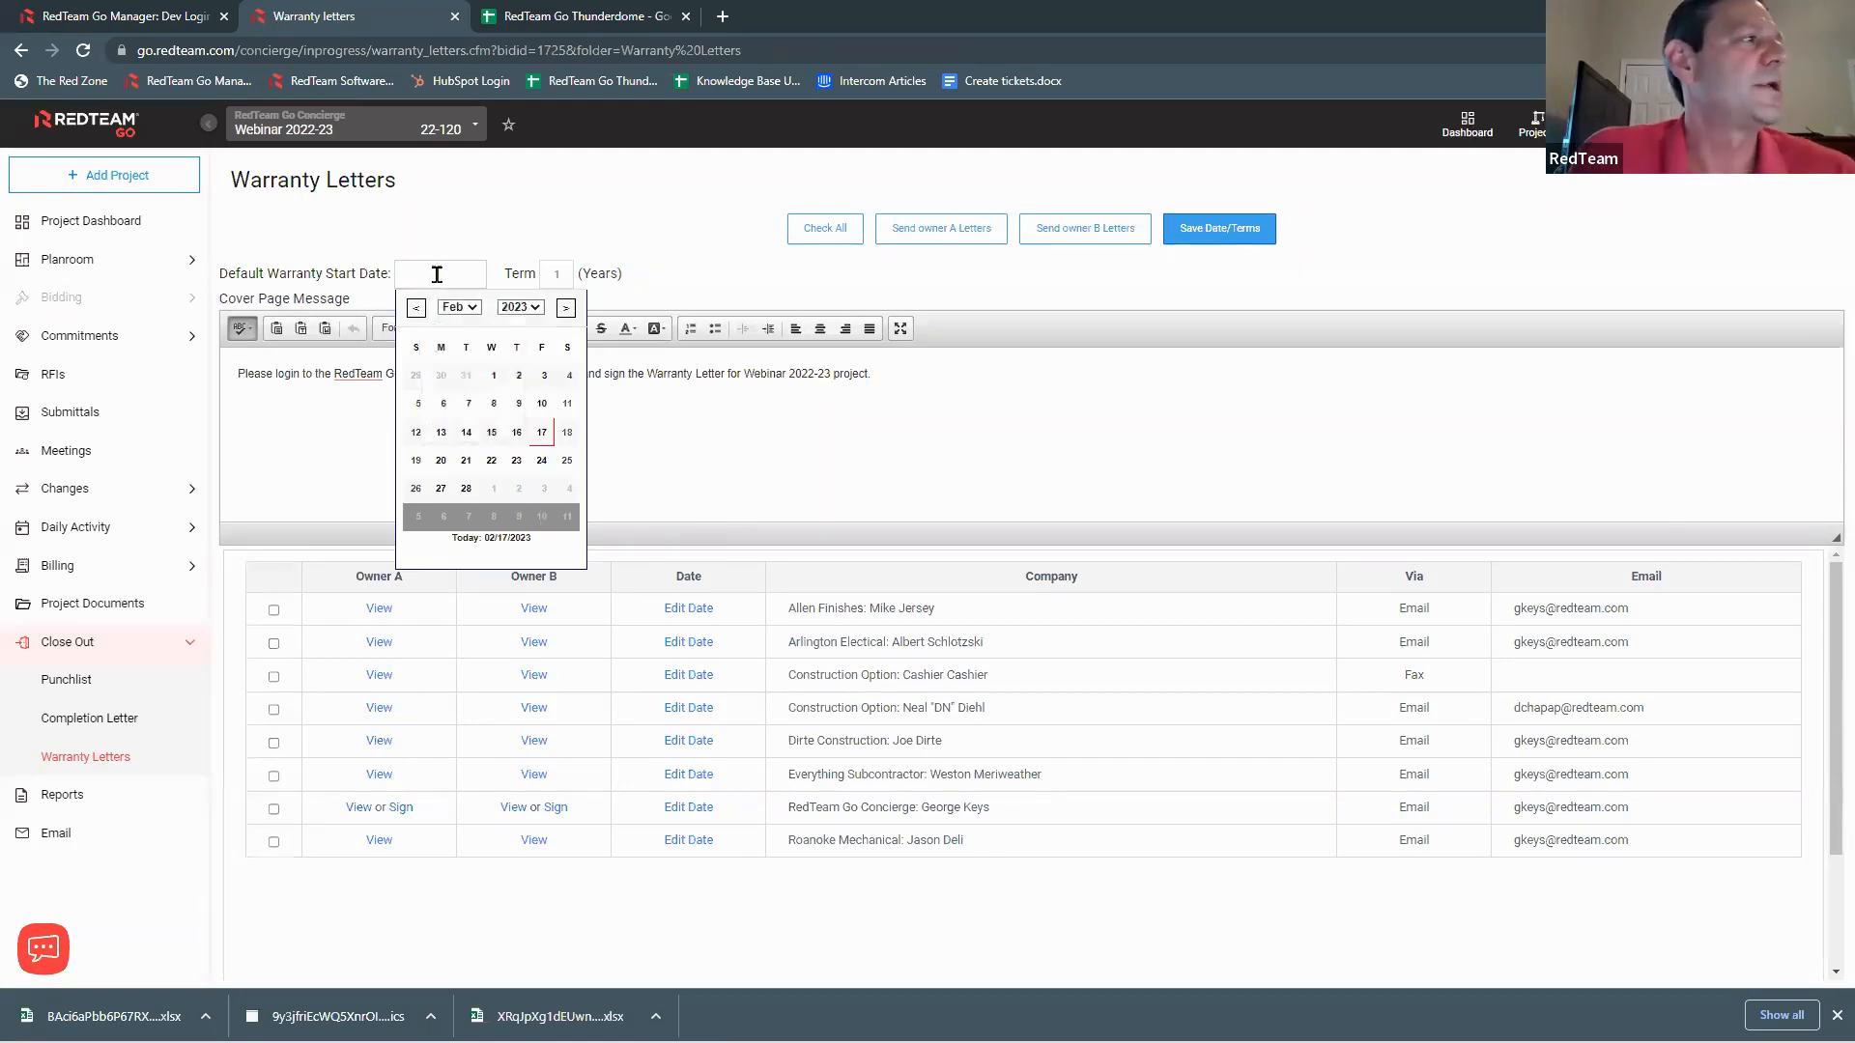
click(546, 462)
click(566, 280)
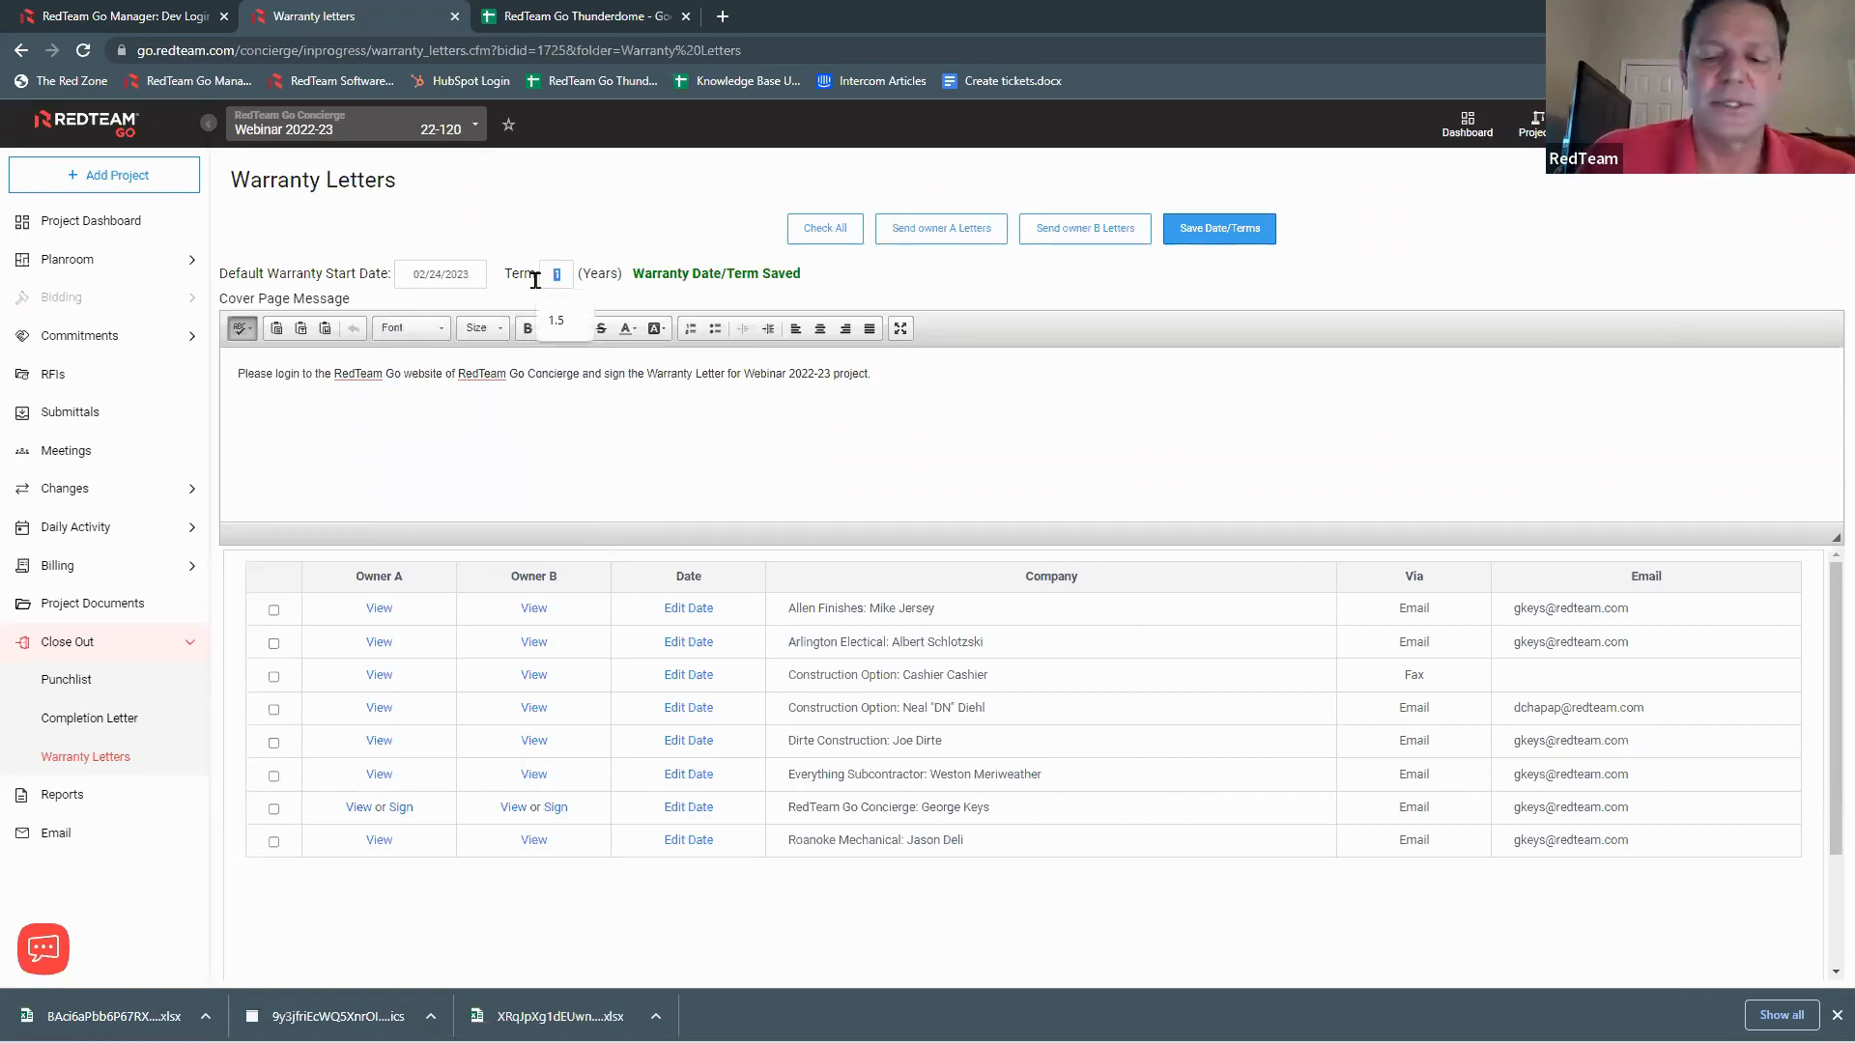
text(5)
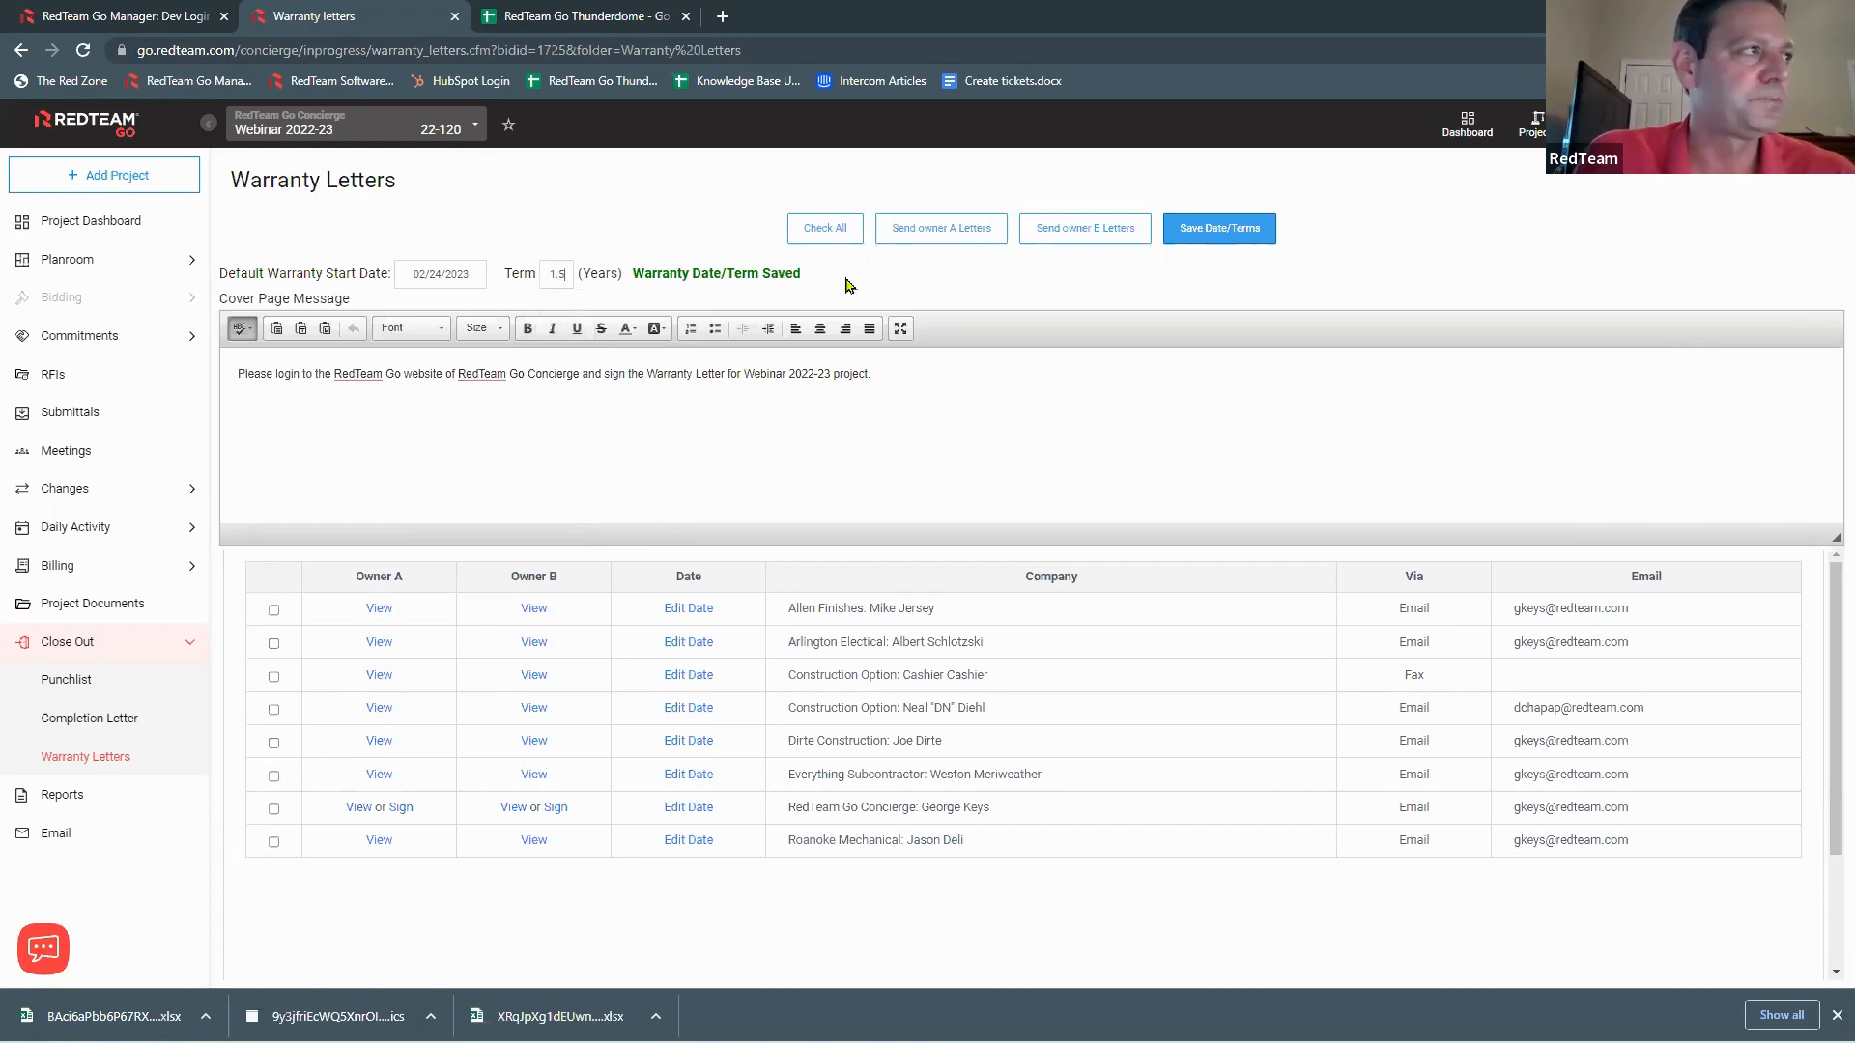
click(933, 399)
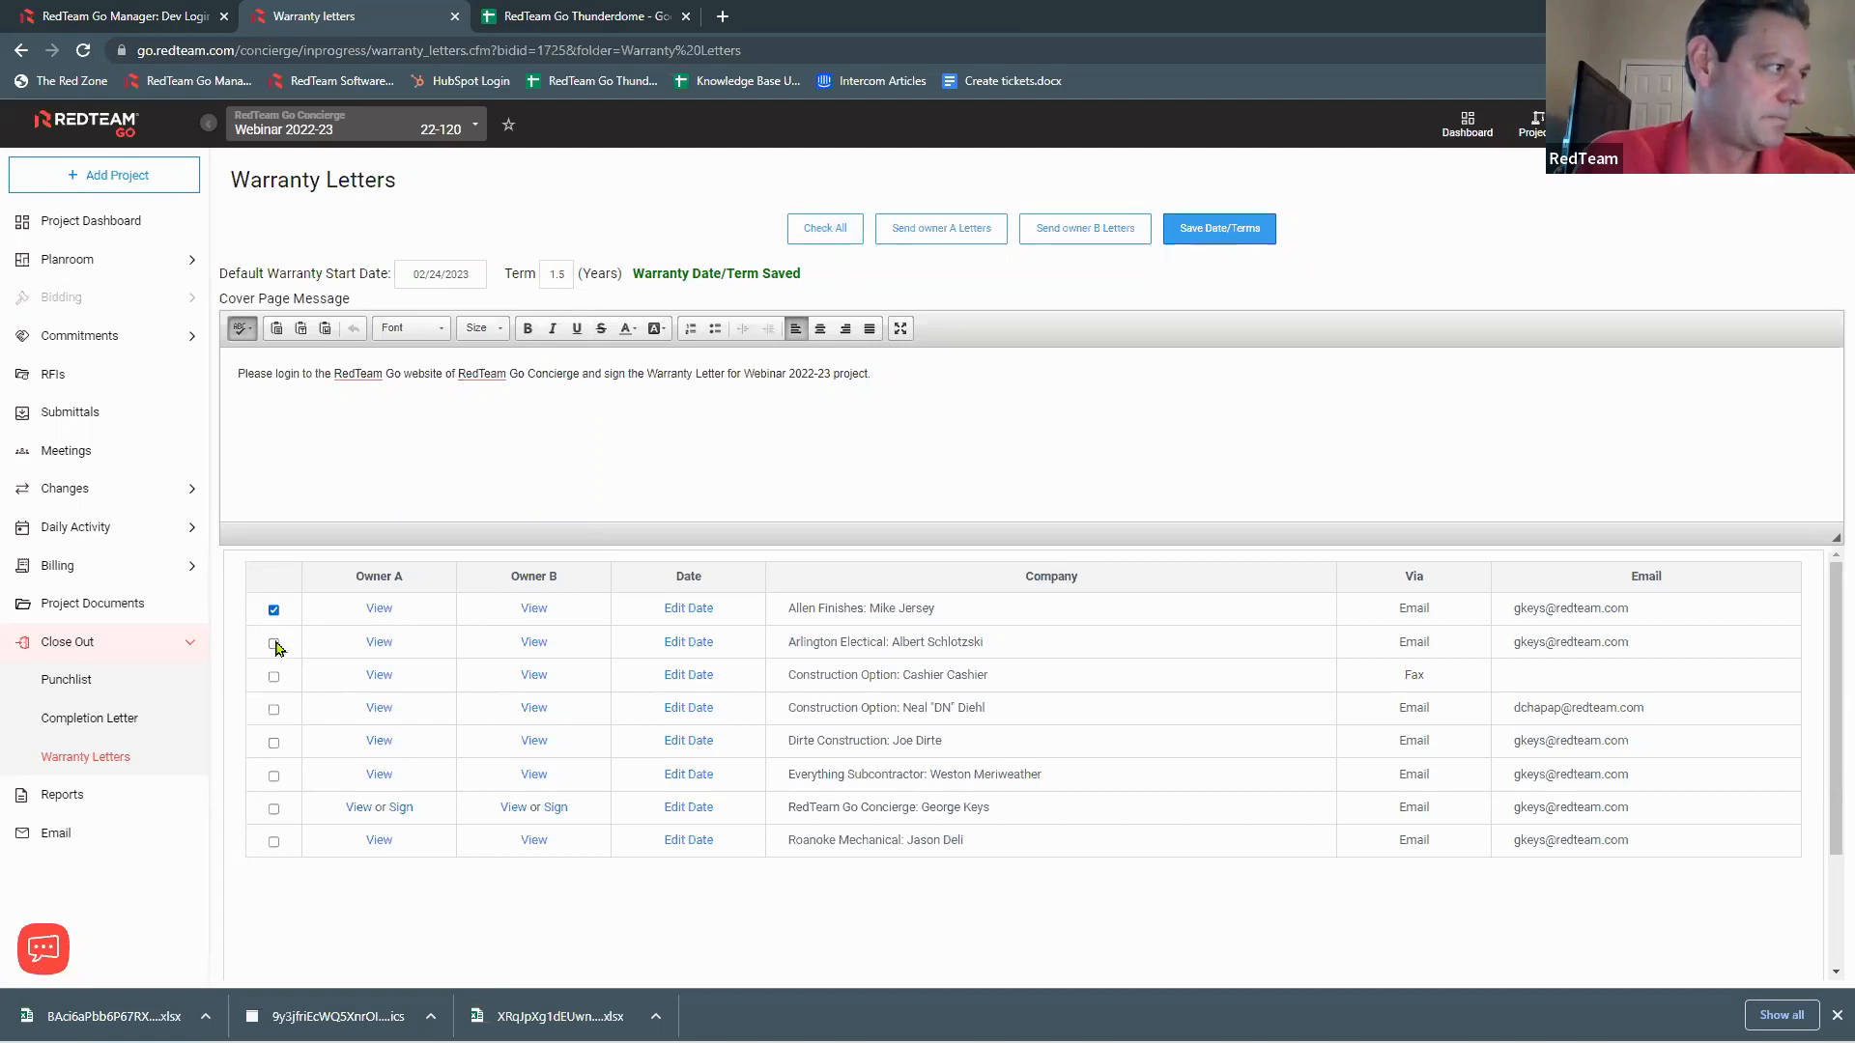
Step: Send the Owner A warranty letters to Allen Finishes, Arlington Electical and Roanoke Mechanical
click(274, 842)
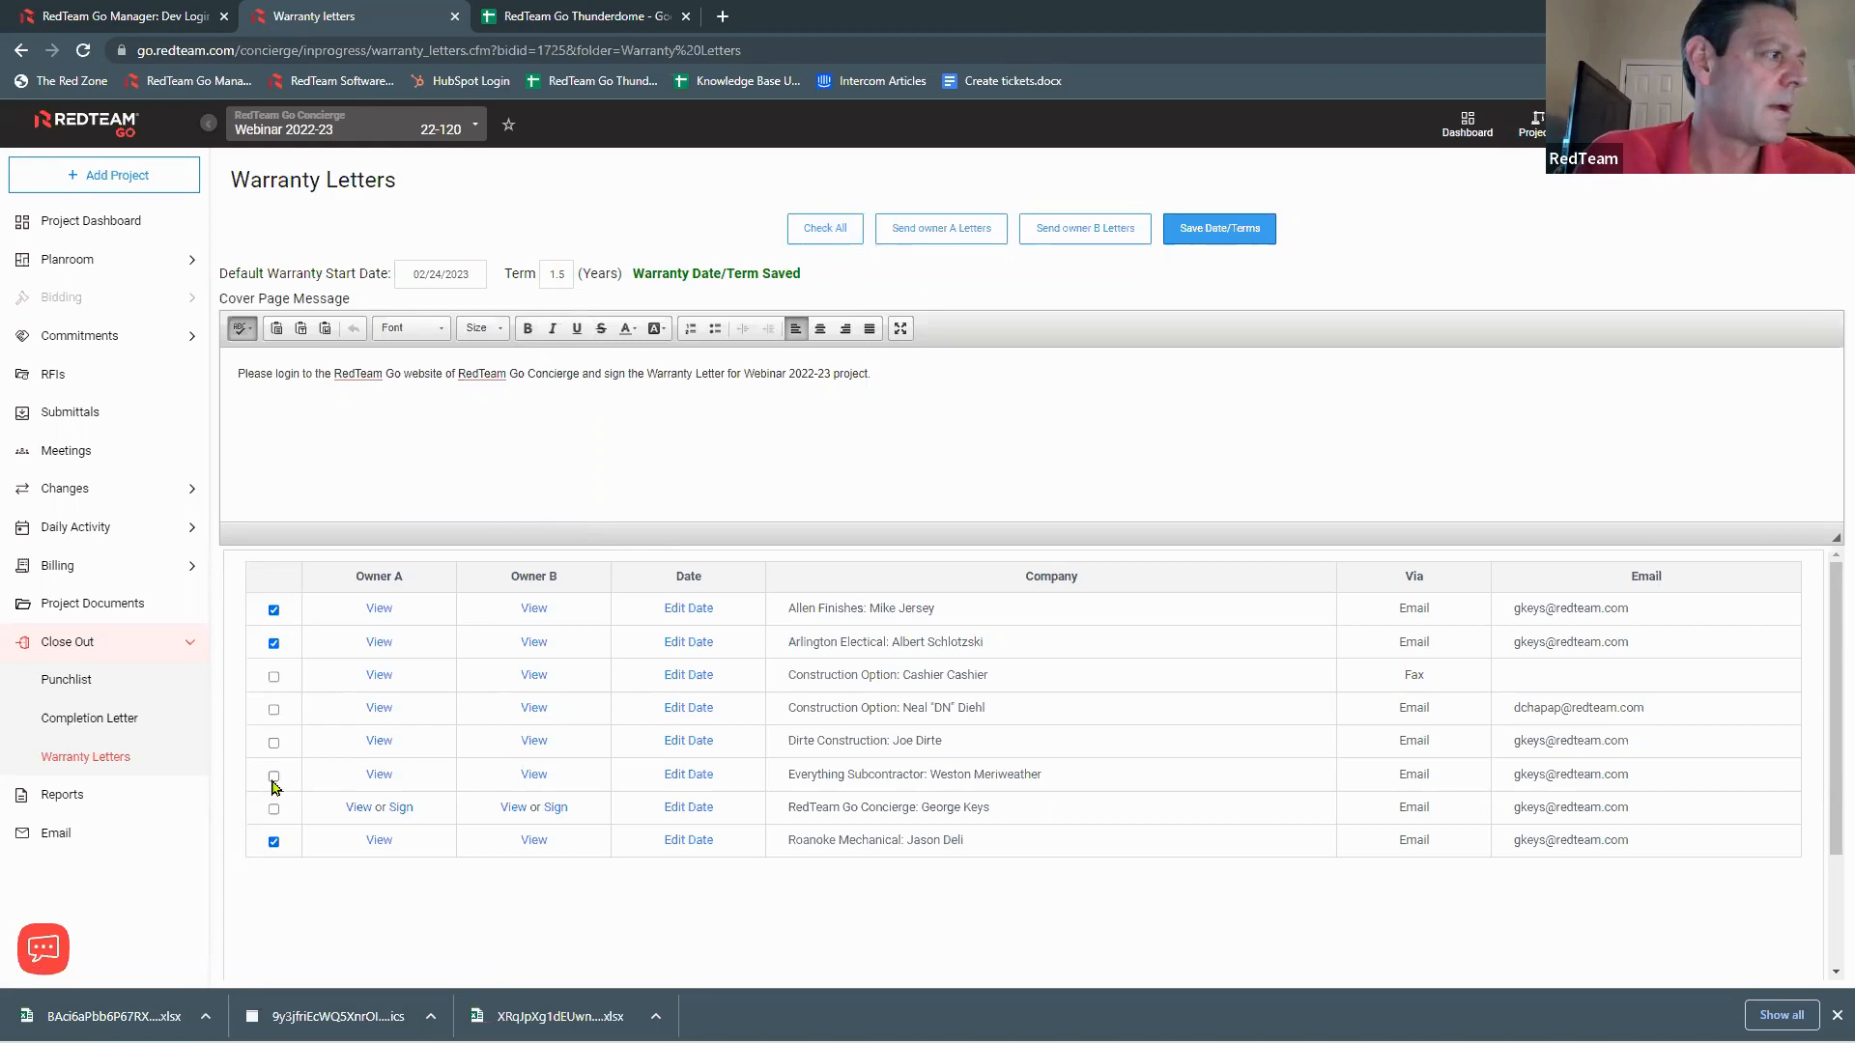
click(972, 230)
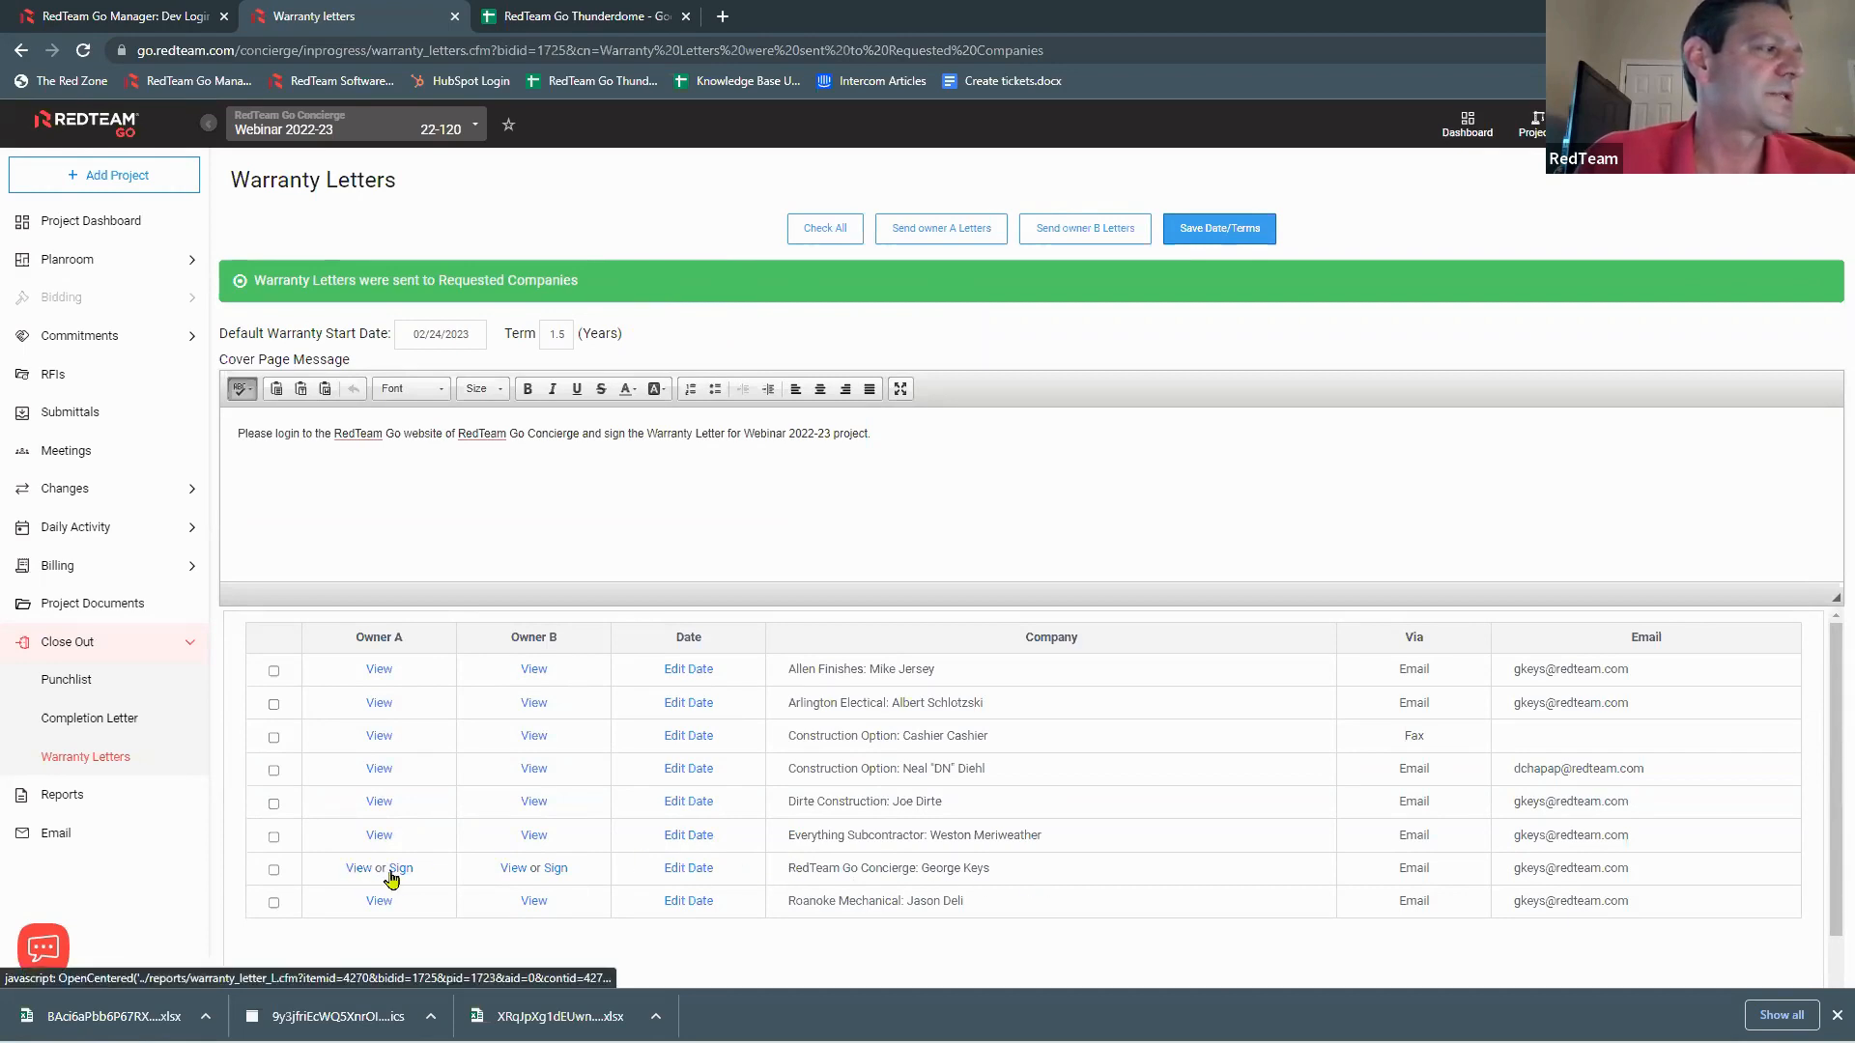
Step: Review the Owner A warranty letter PDF for RedTeam Go Concierge down to its signature lines and close it
click(360, 870)
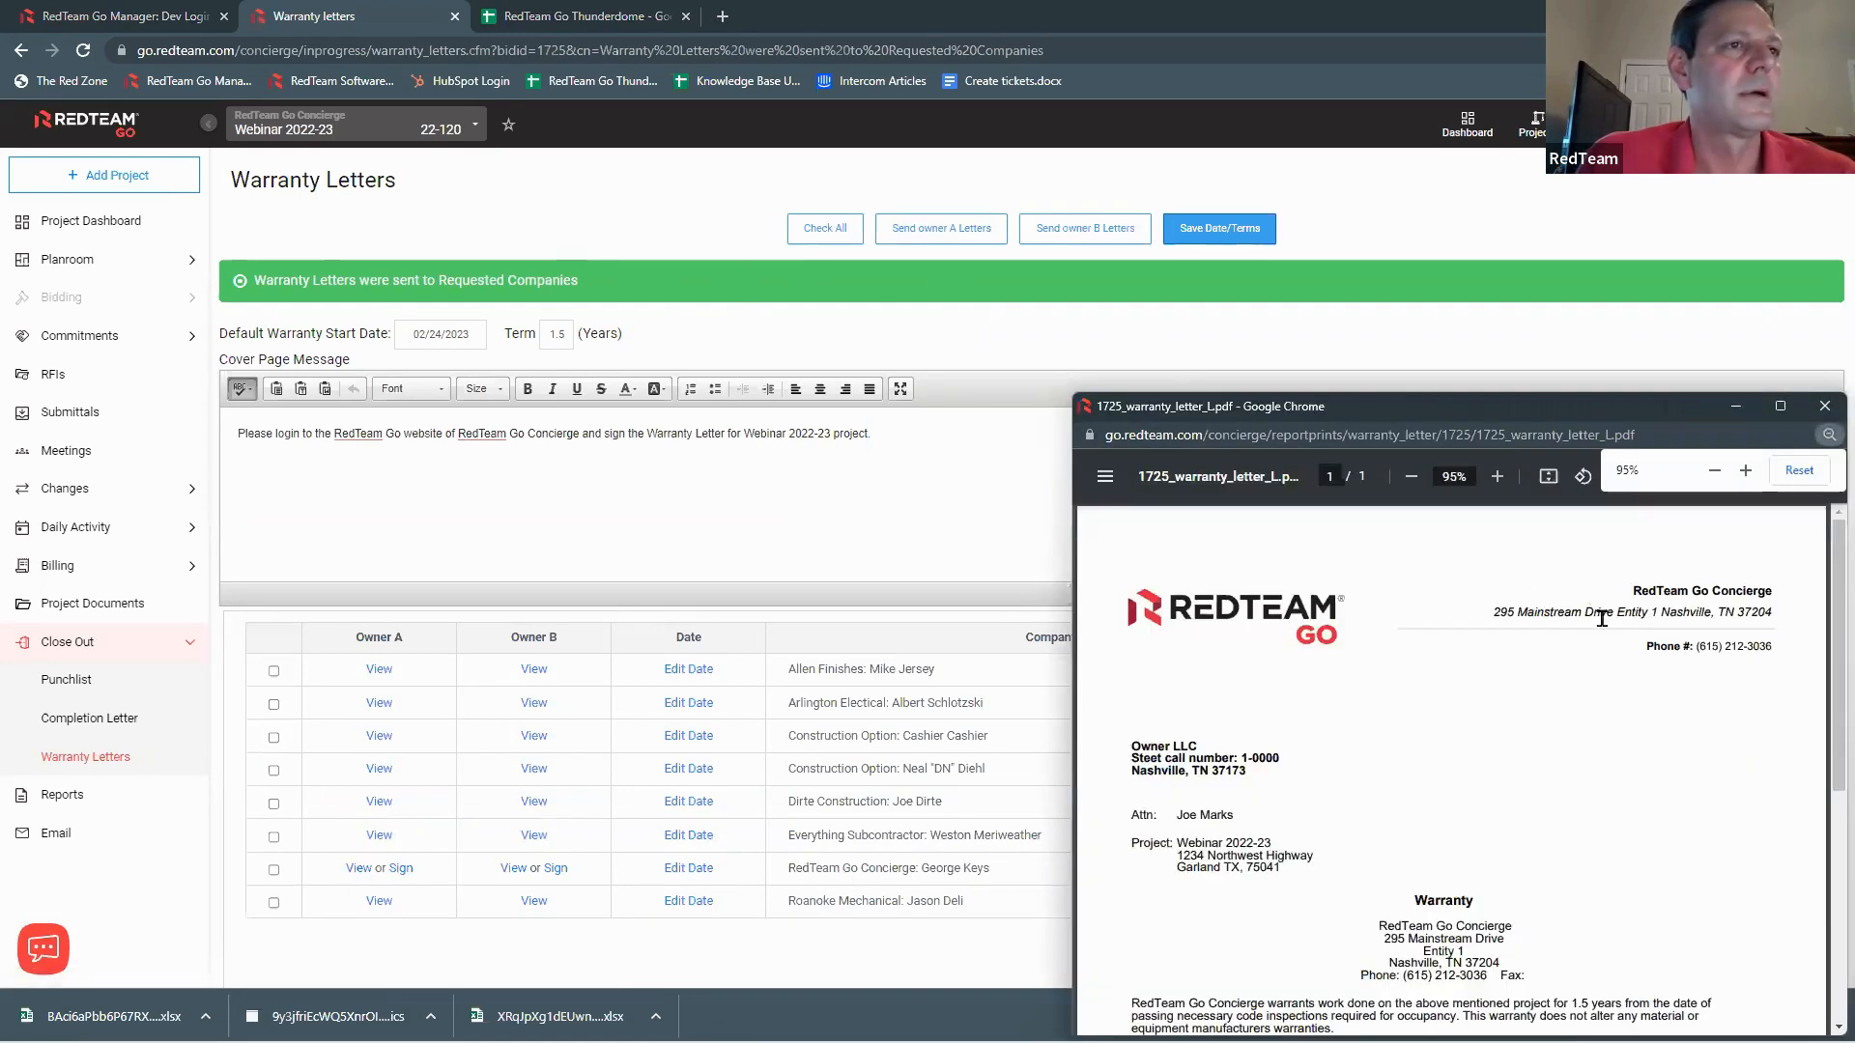
scroll(1530, 800, down, 3)
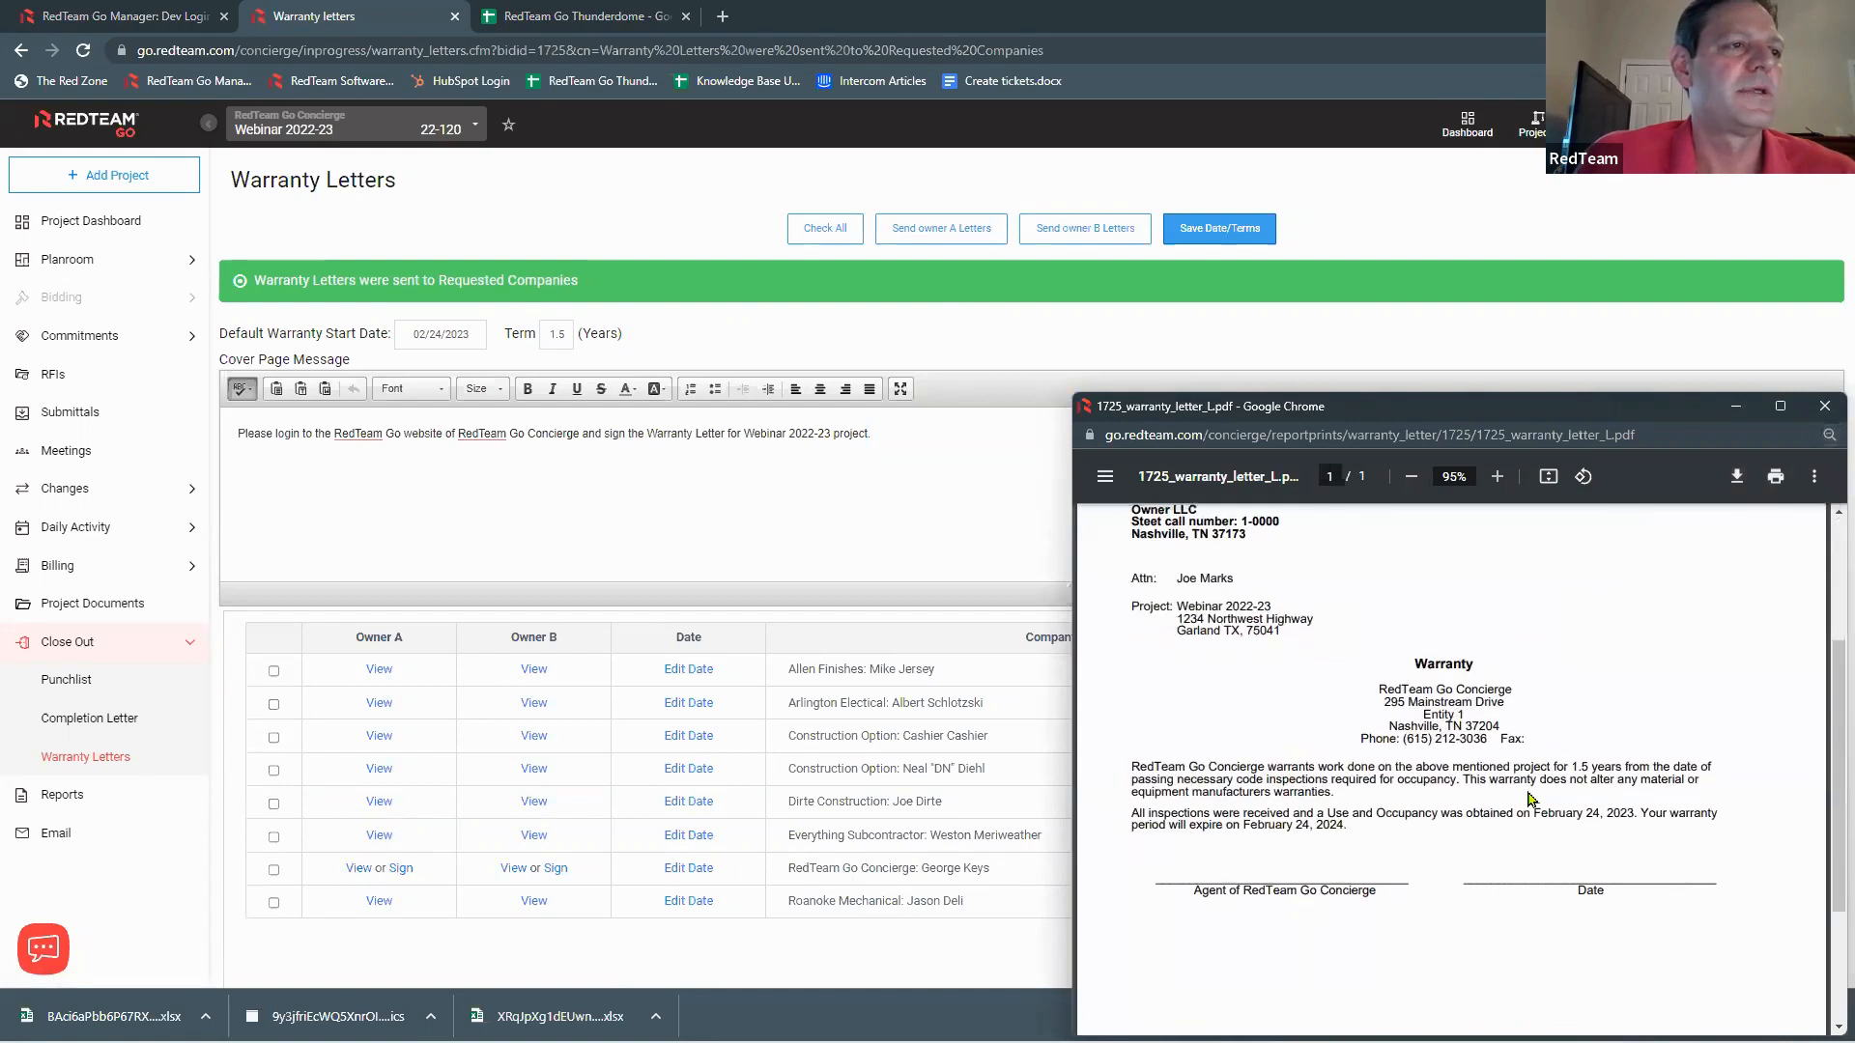
click(1825, 407)
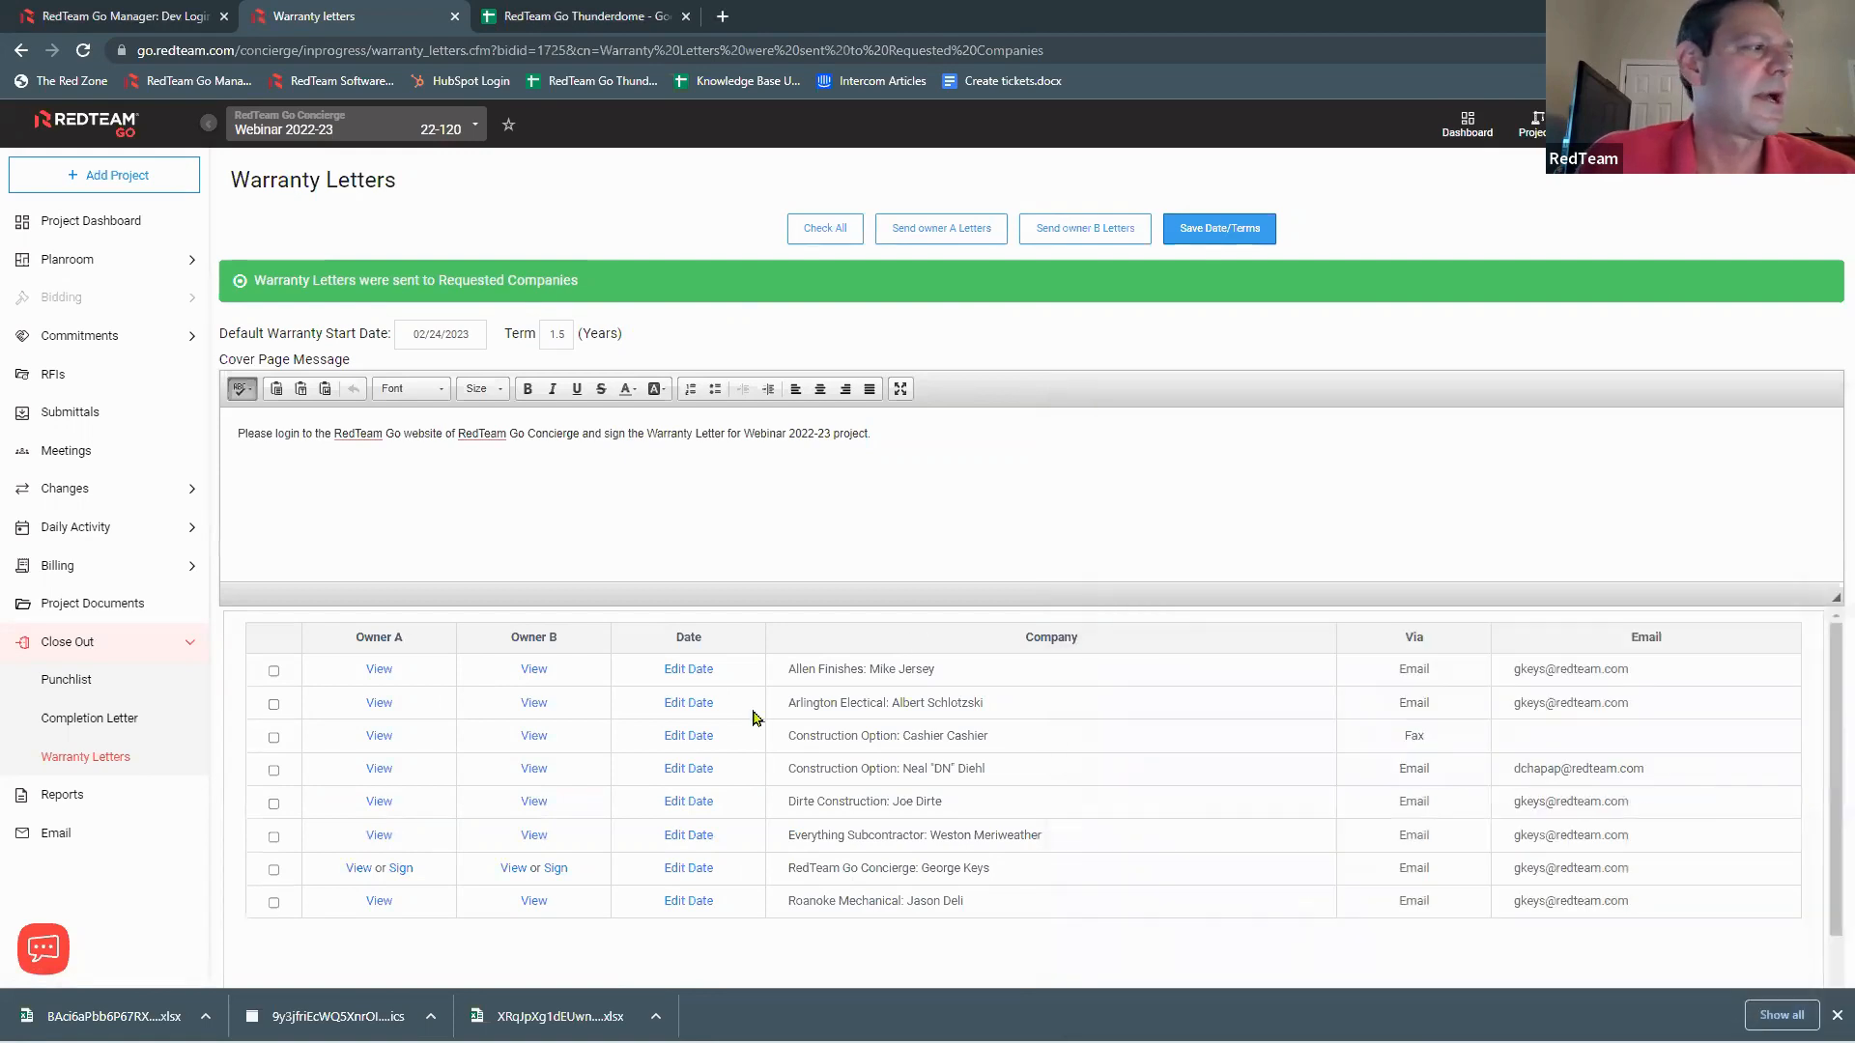
Step: Digitally sign the Owner A warranty letter for RedTeam Go Concierge, agreeing to the signature authorization
click(401, 870)
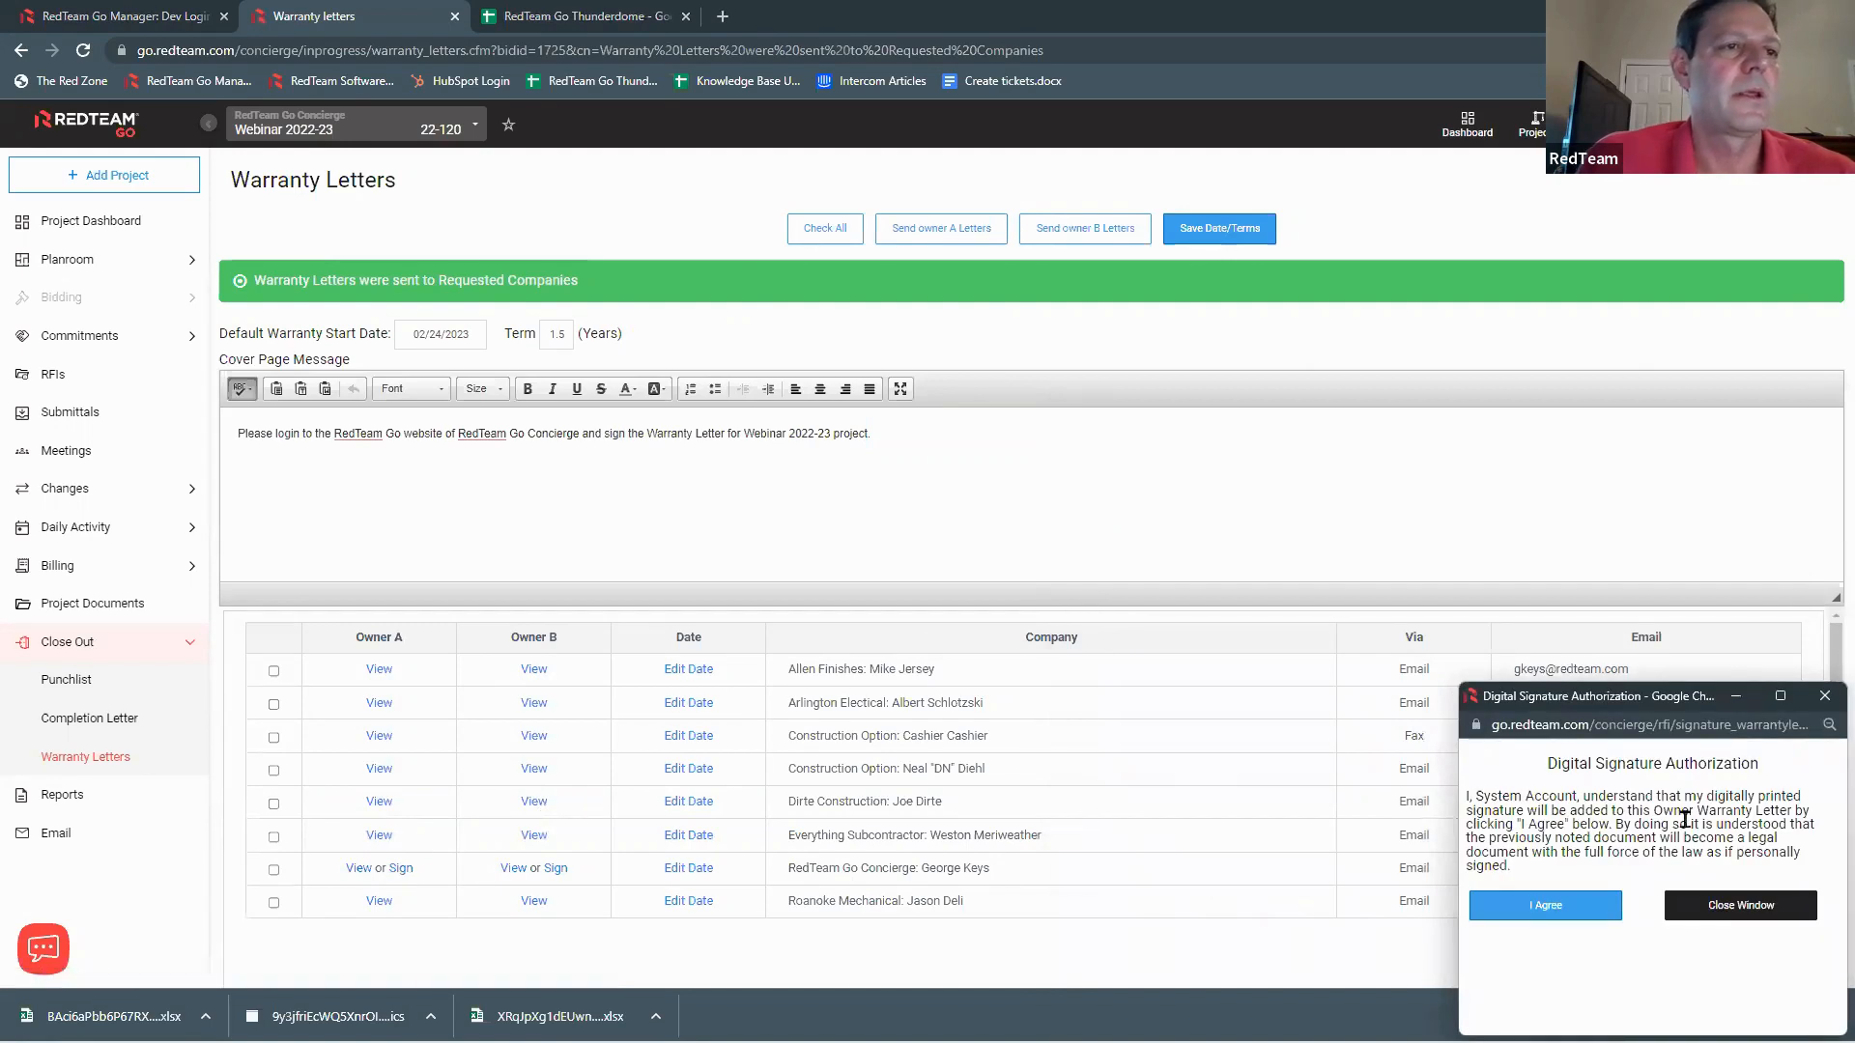
scroll(1685, 819, up, 3)
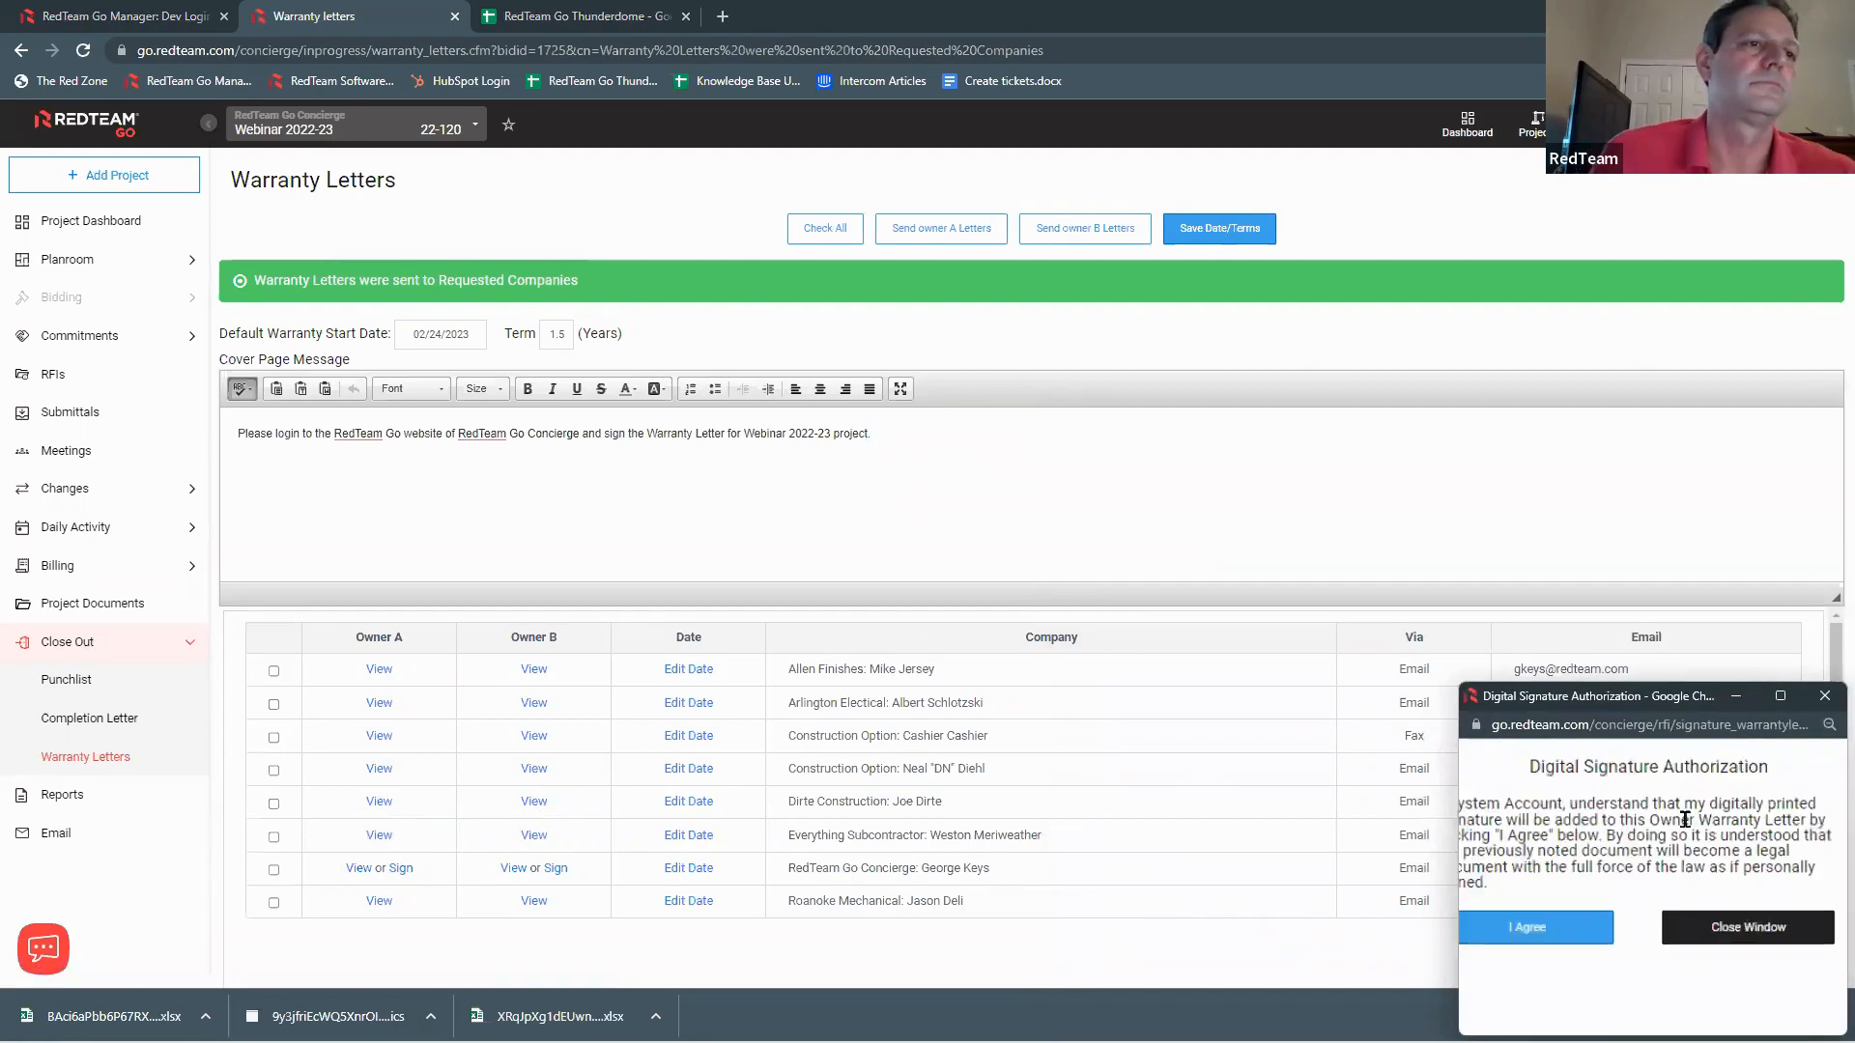
scroll(1685, 820, down, 3)
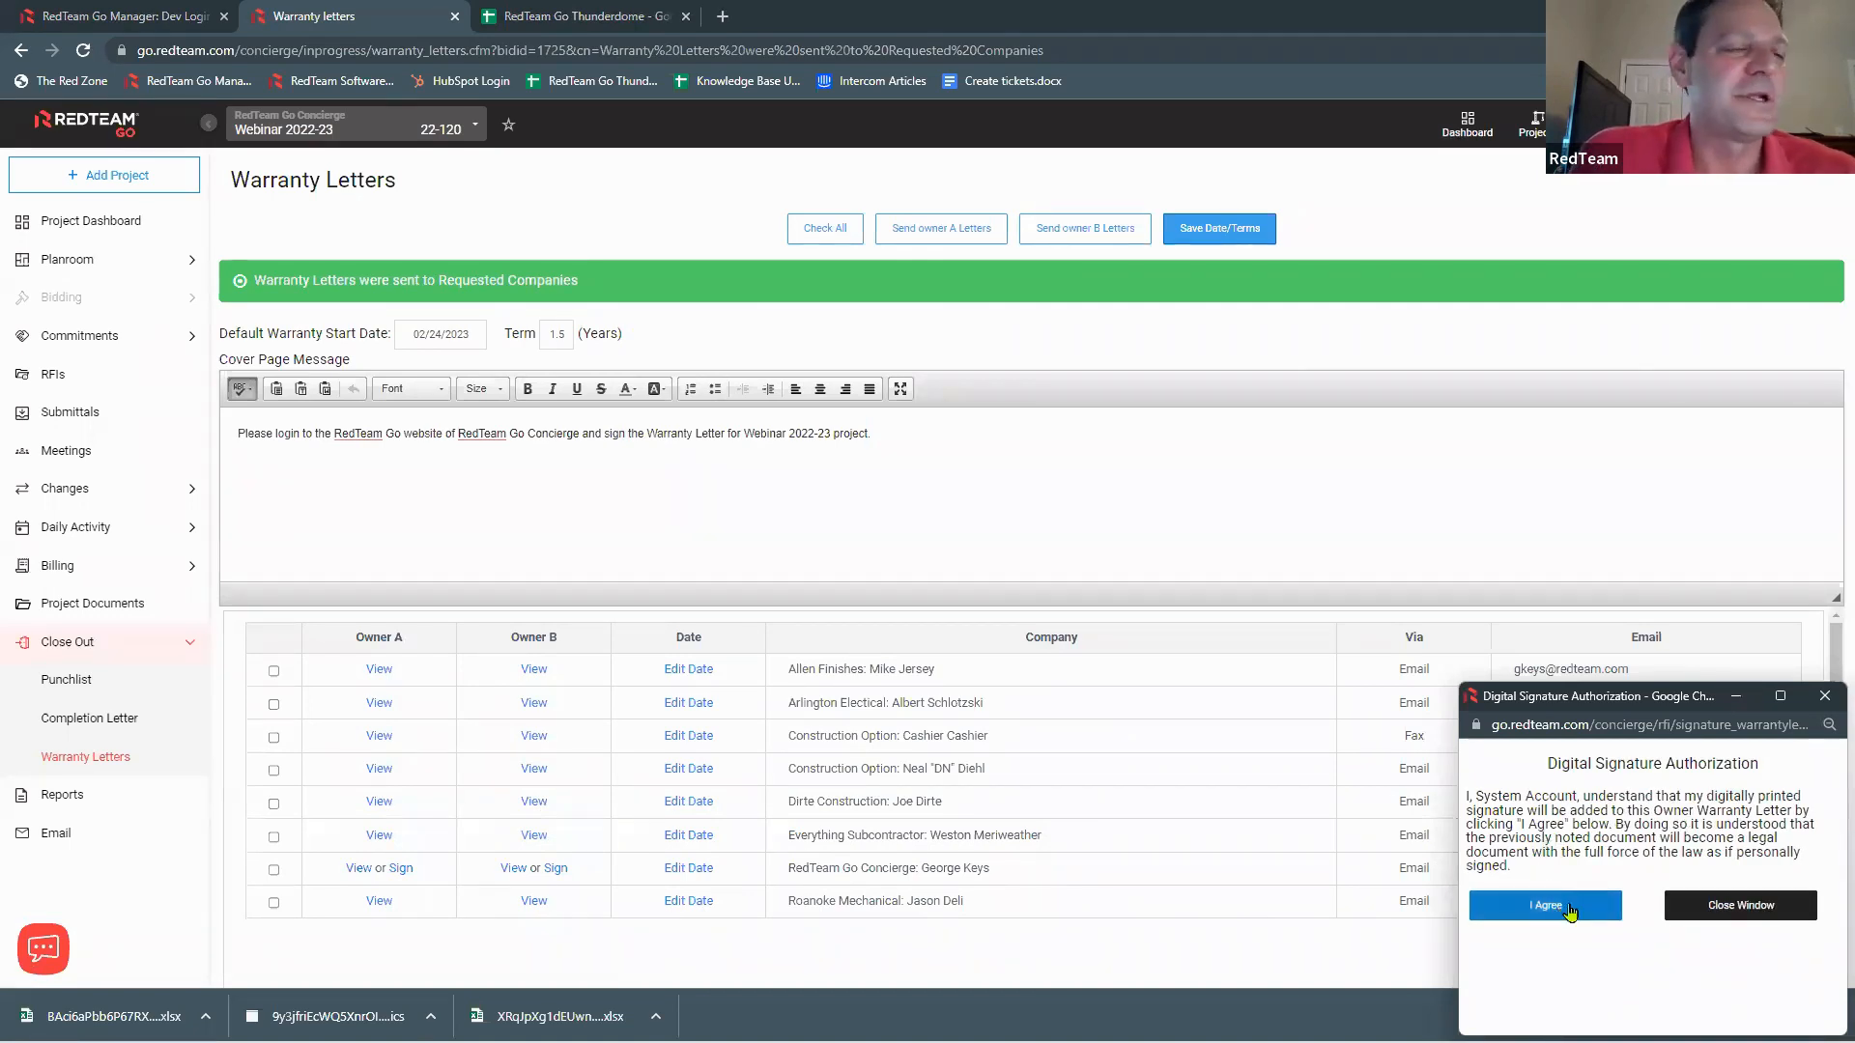
click(1569, 908)
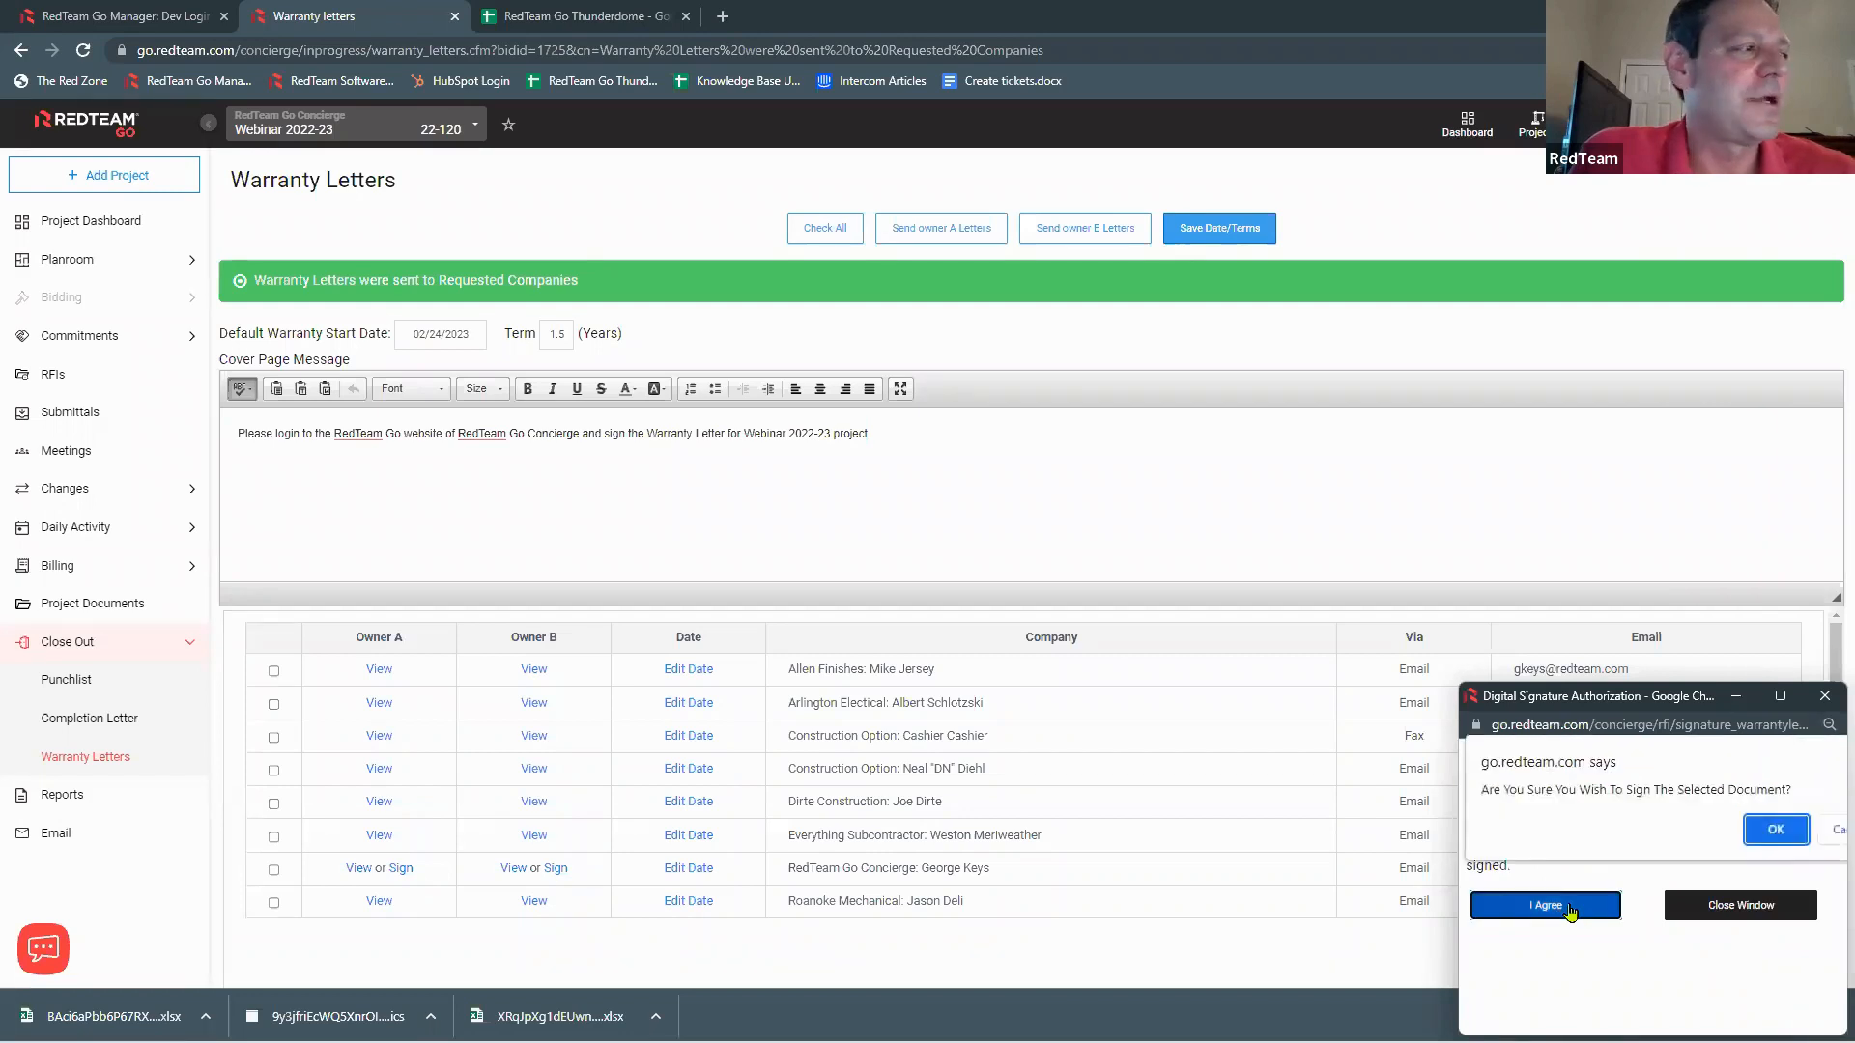
click(1776, 830)
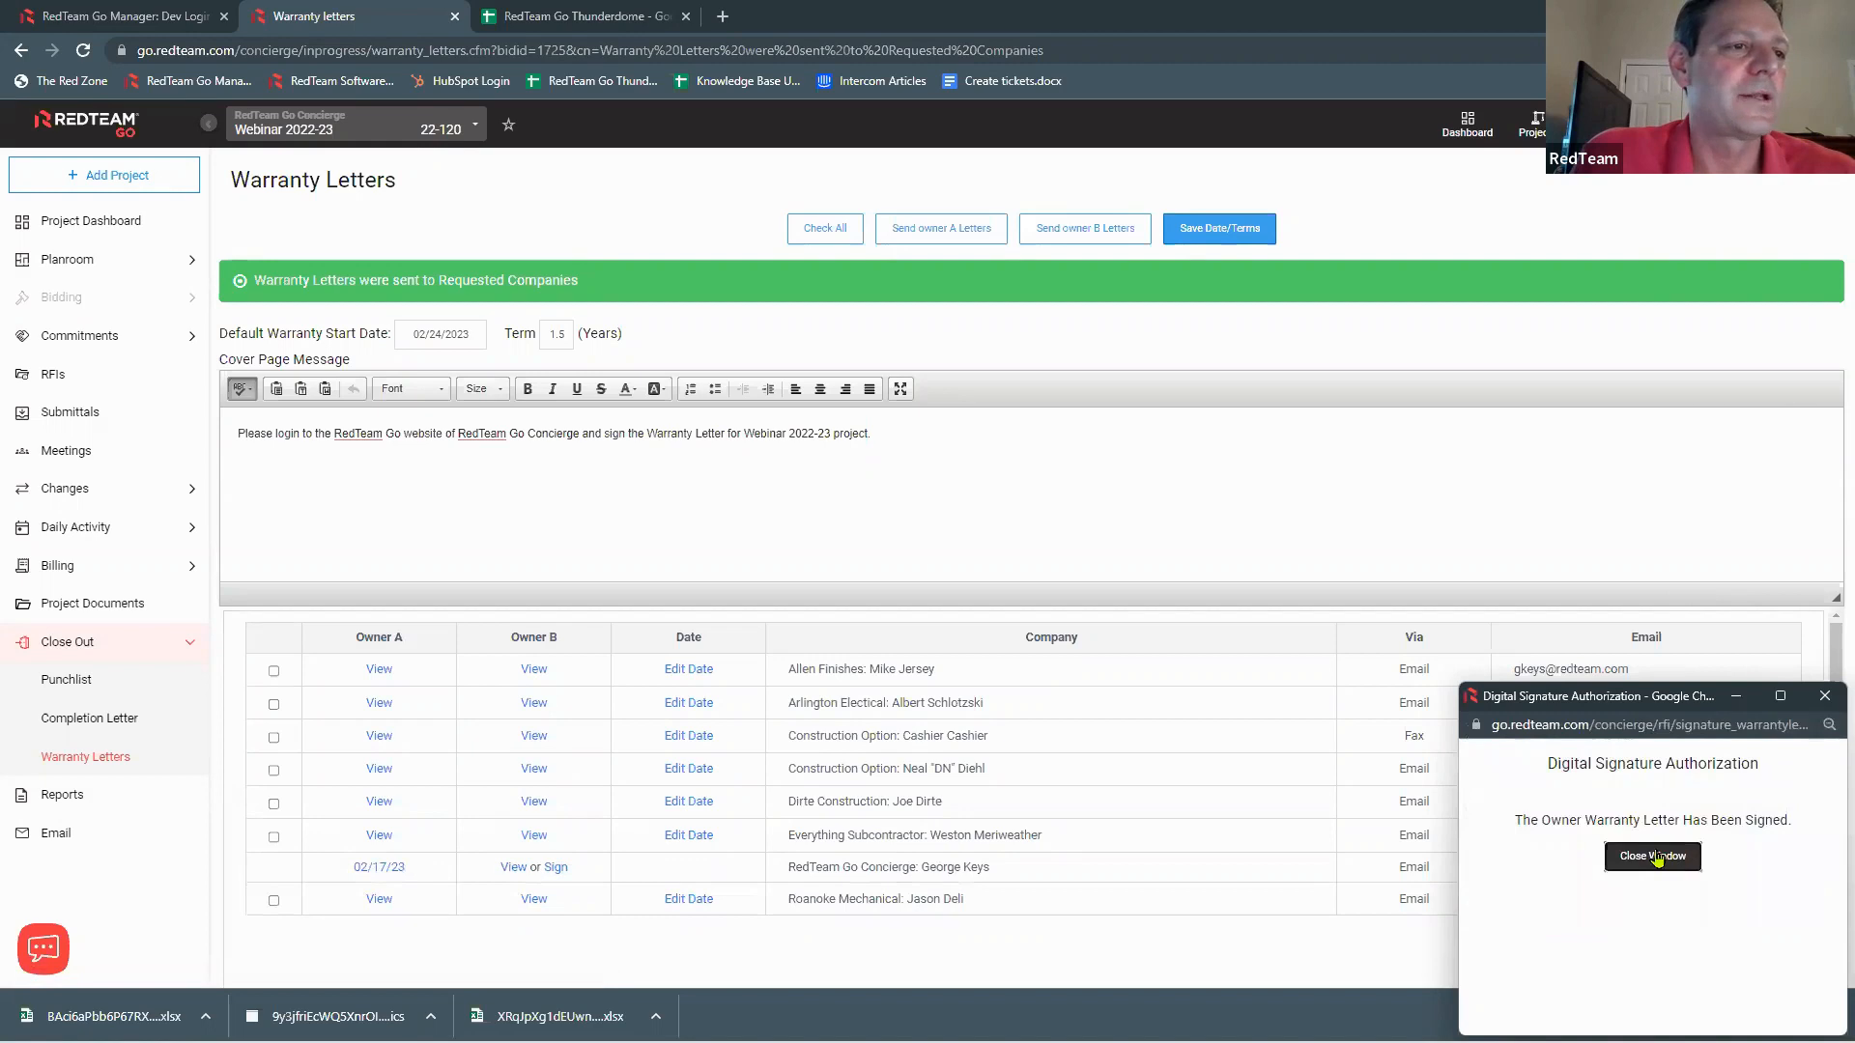
click(1653, 857)
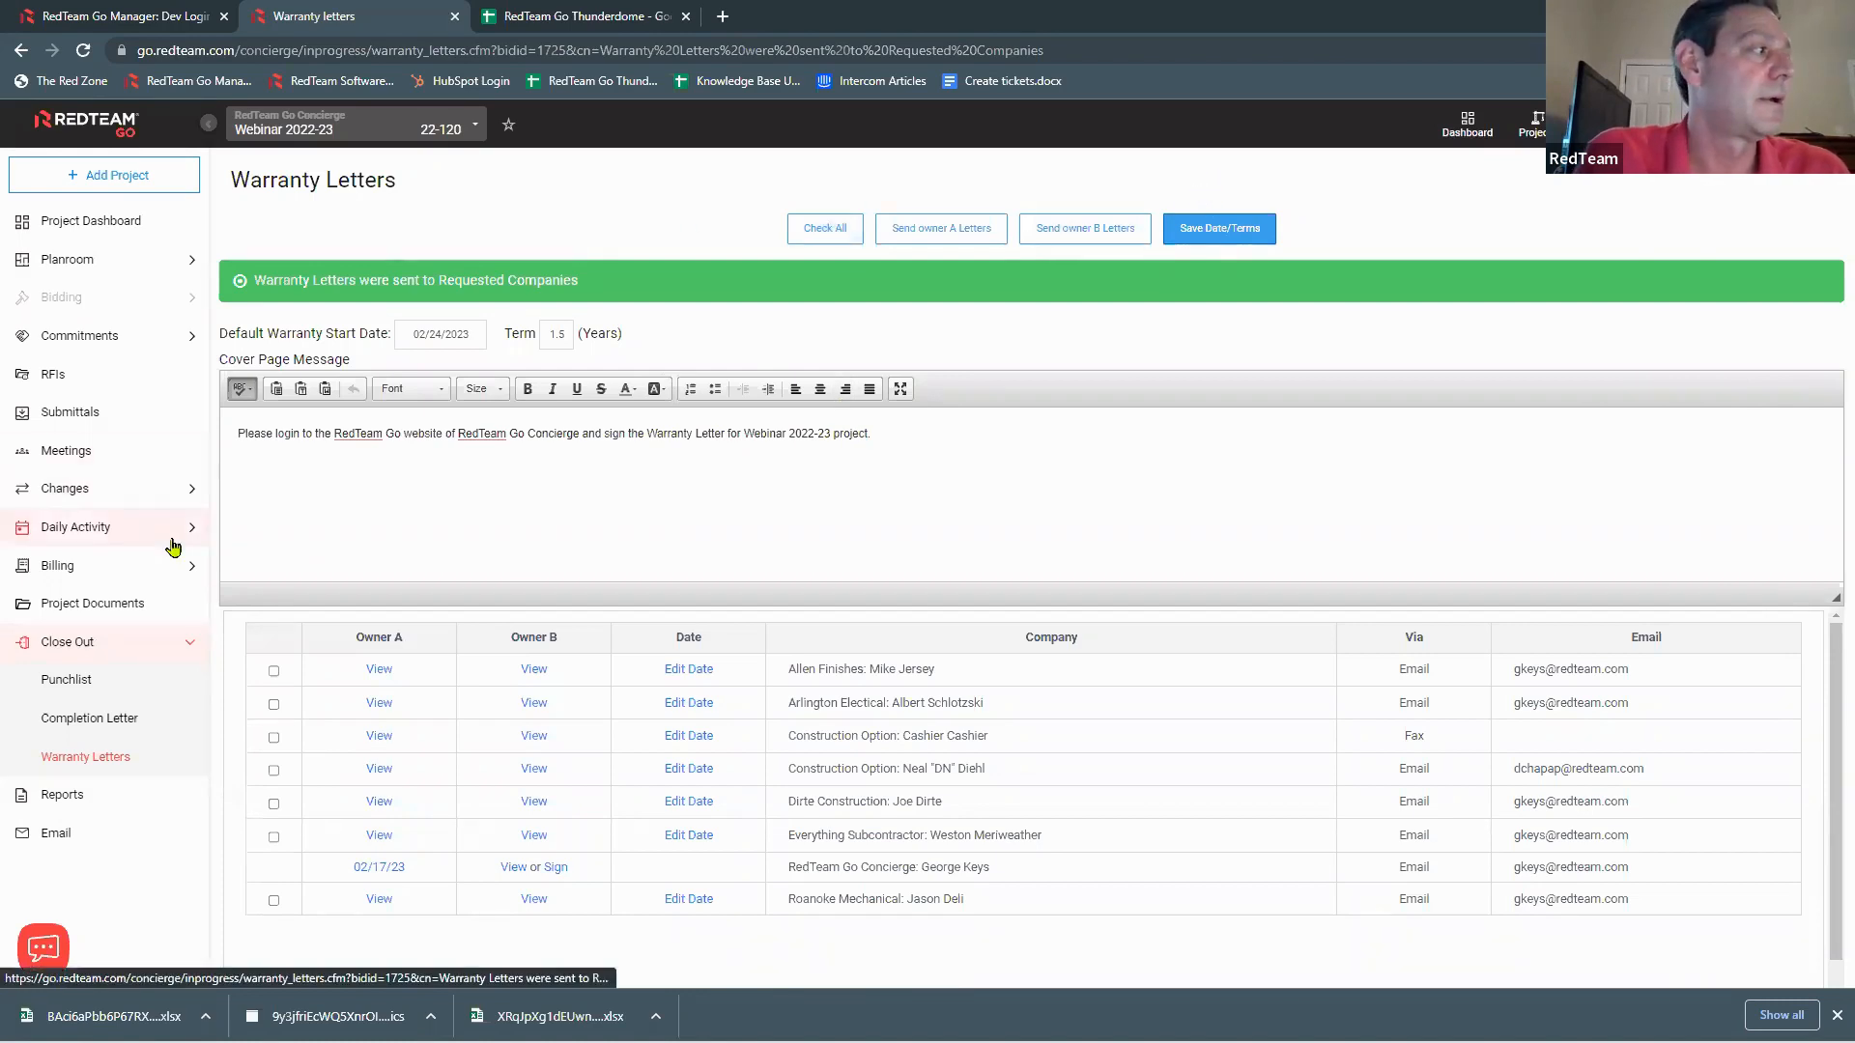
Step: In the project documents' warranty letters, import 1676_co_contract.pdf as the Owner A letter for Allen Finishes
click(136, 612)
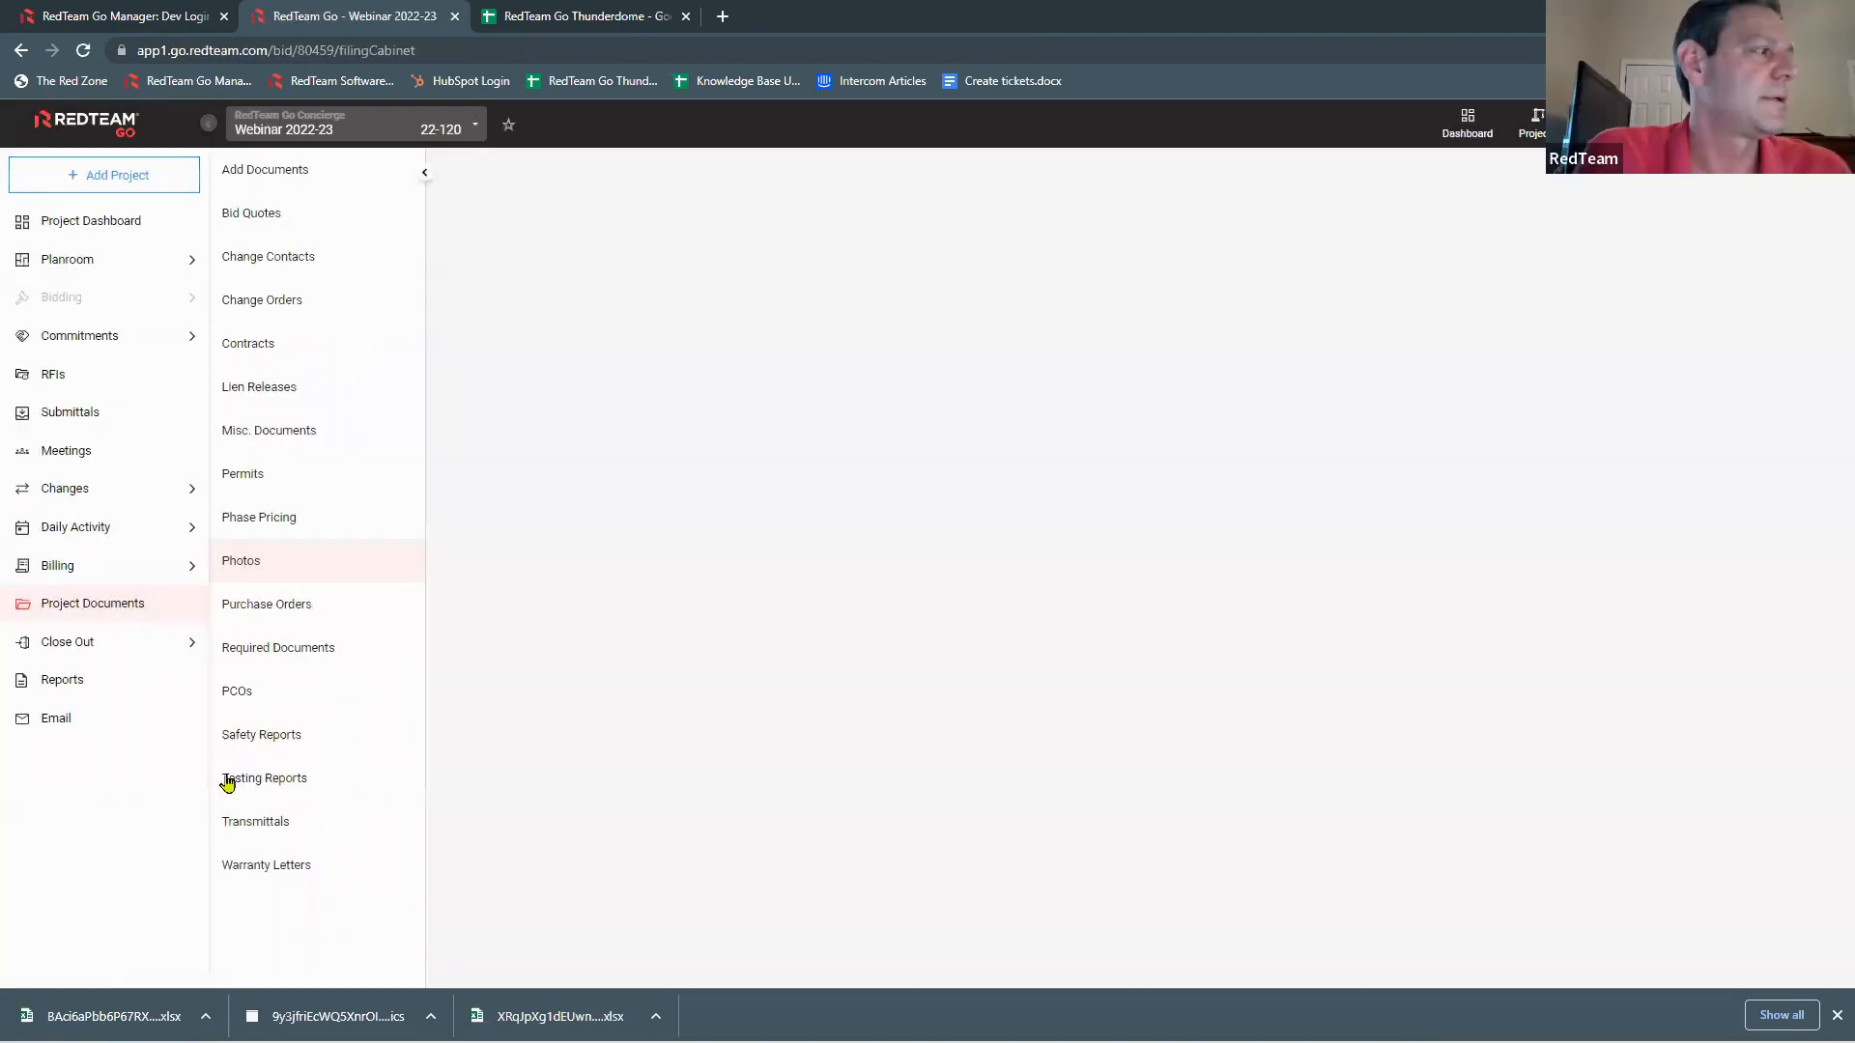
click(277, 867)
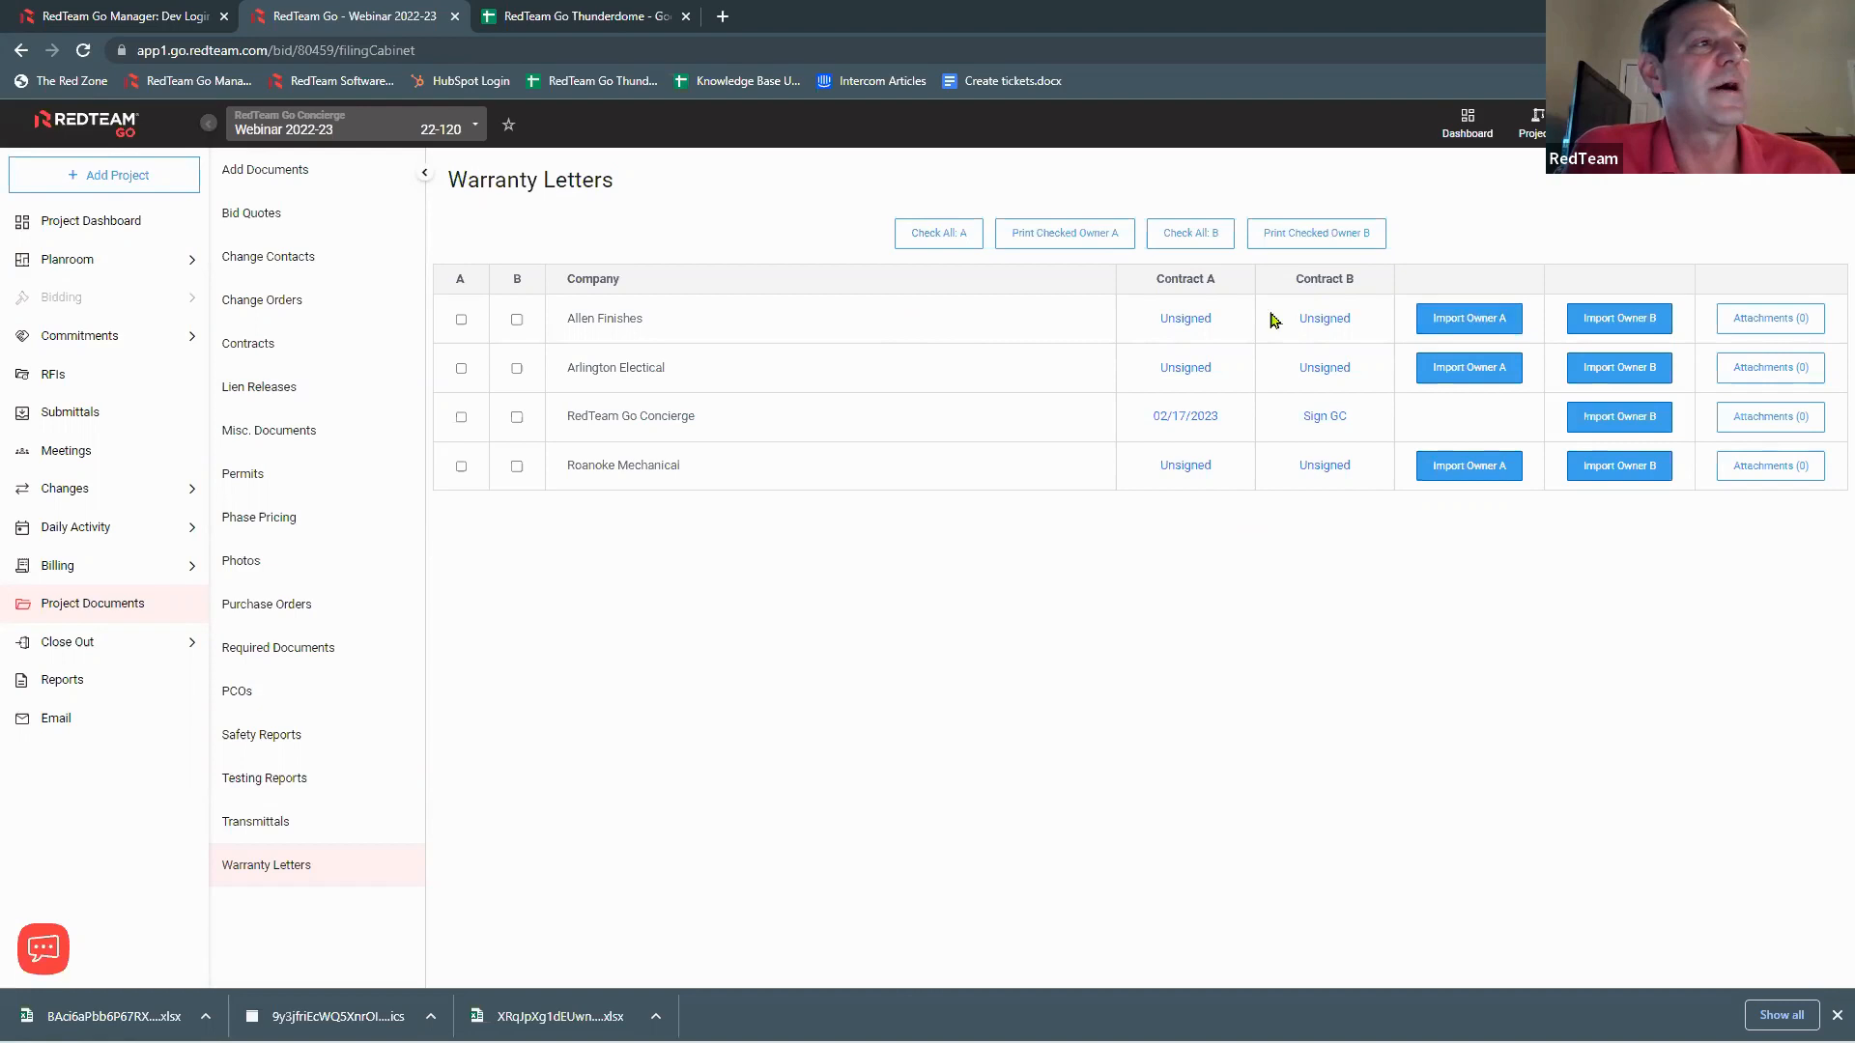
click(1483, 322)
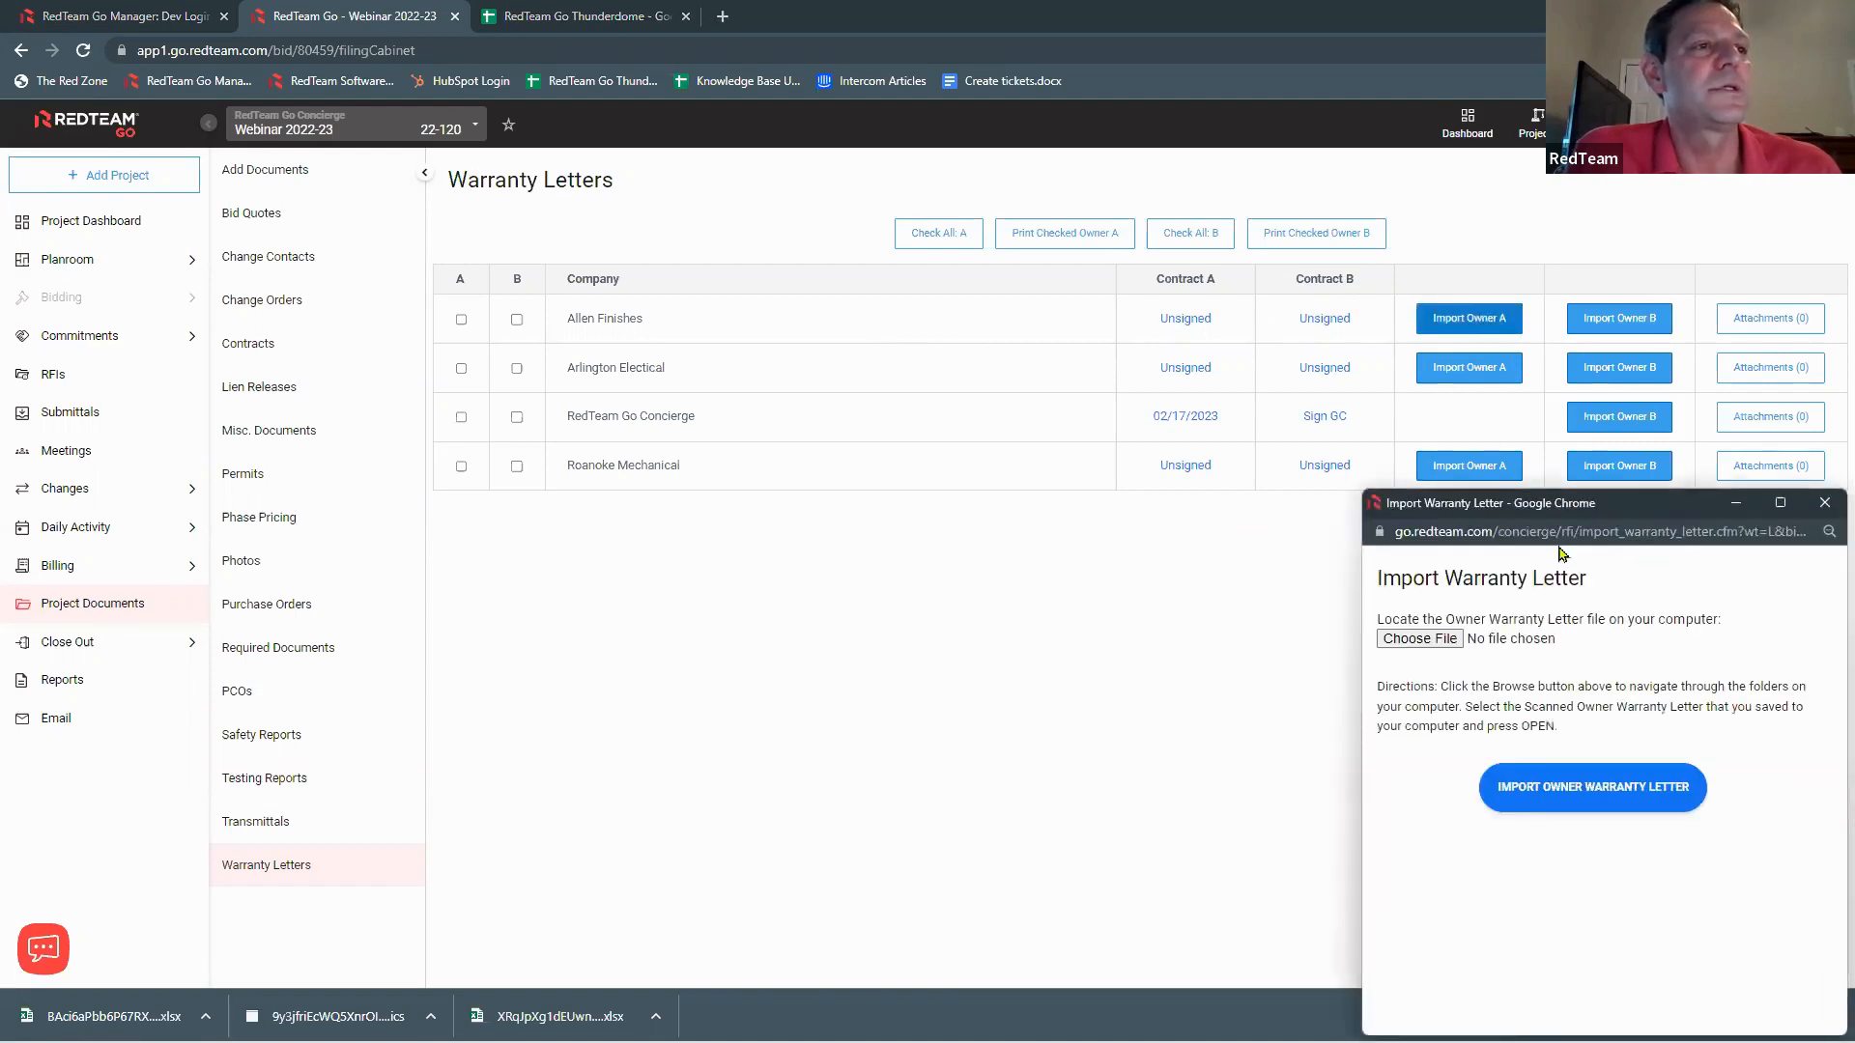
click(1446, 640)
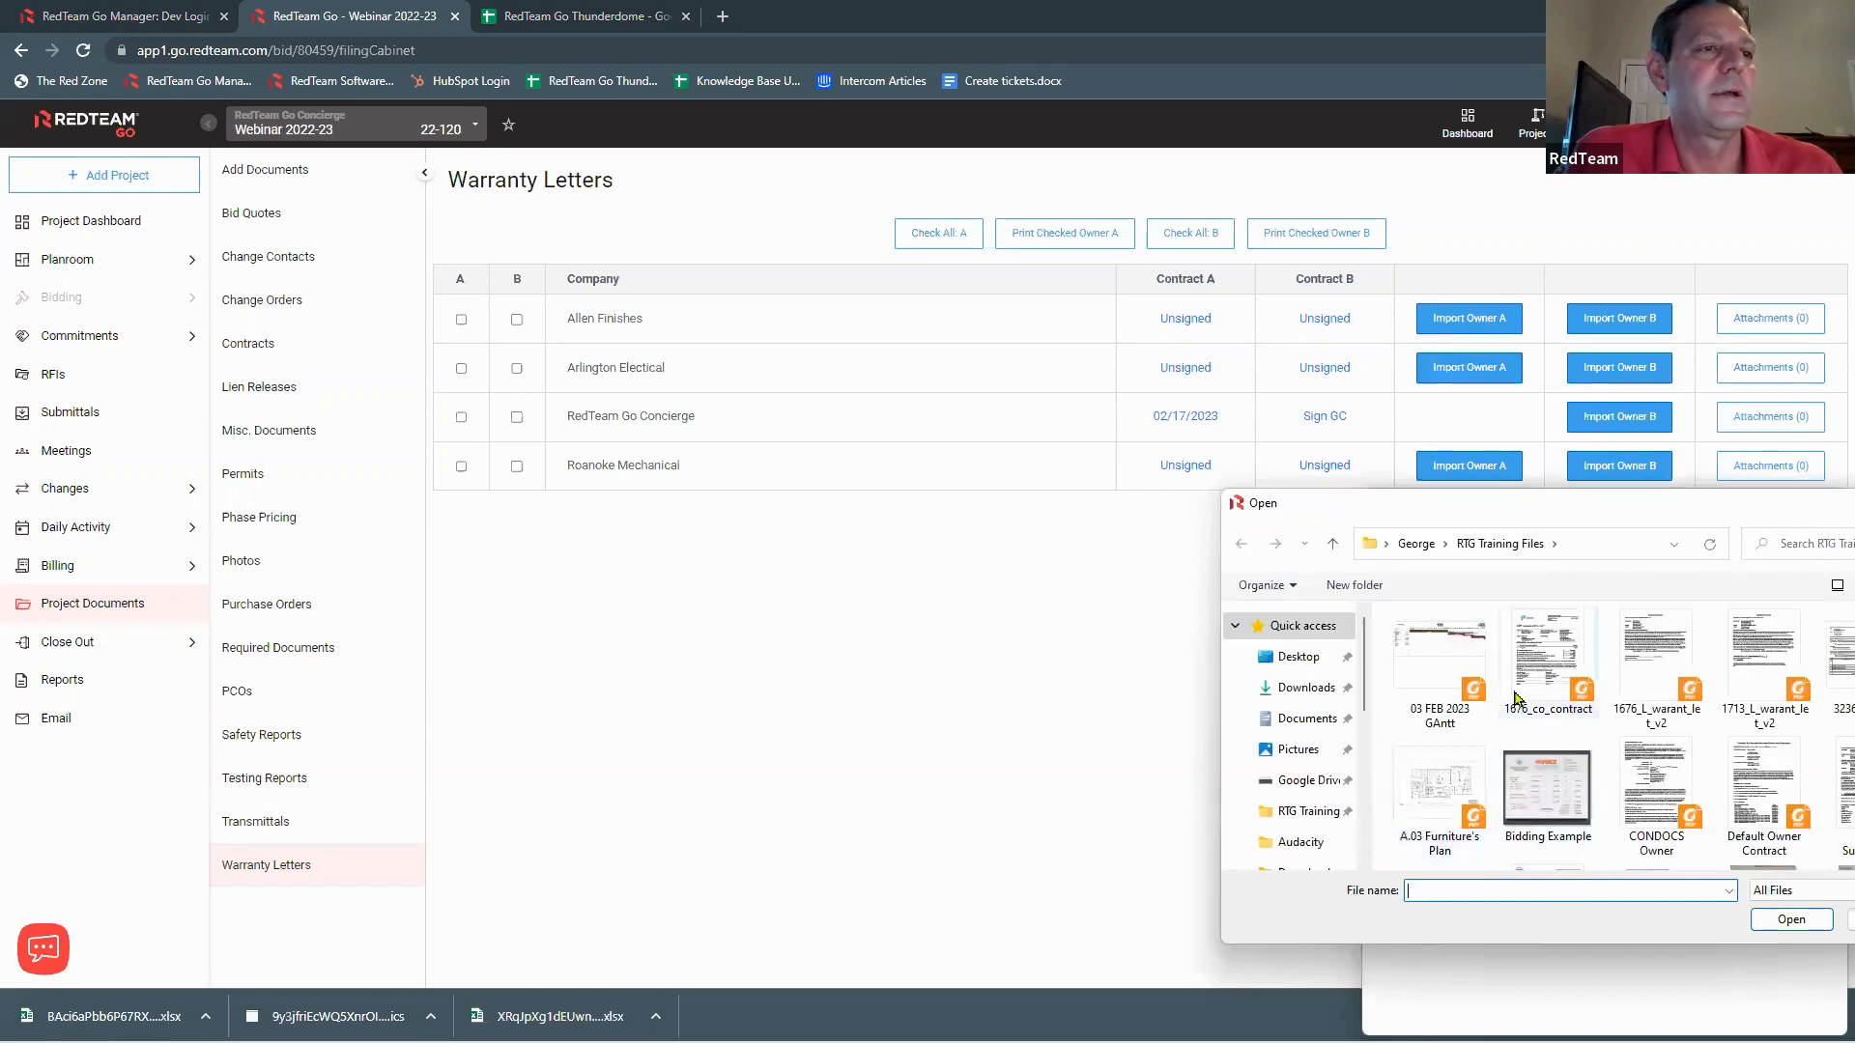
click(1549, 663)
double_click(1548, 663)
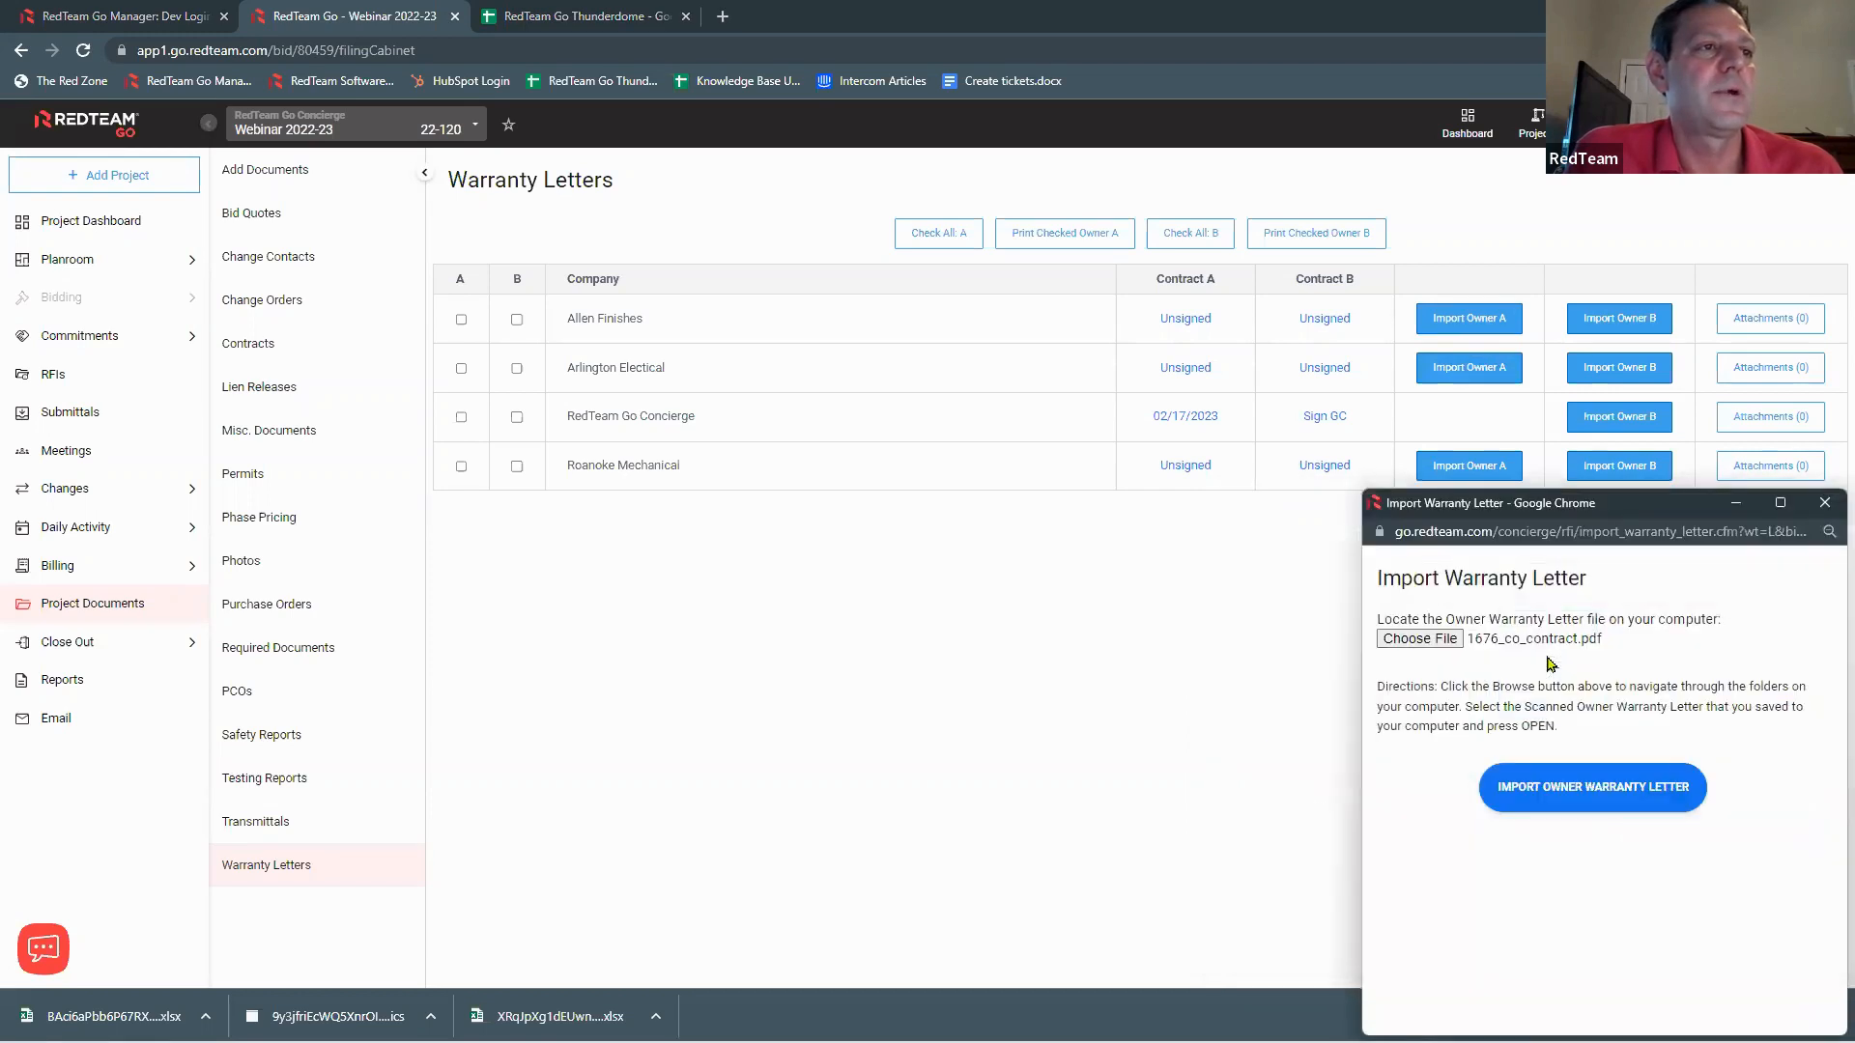
click(1593, 790)
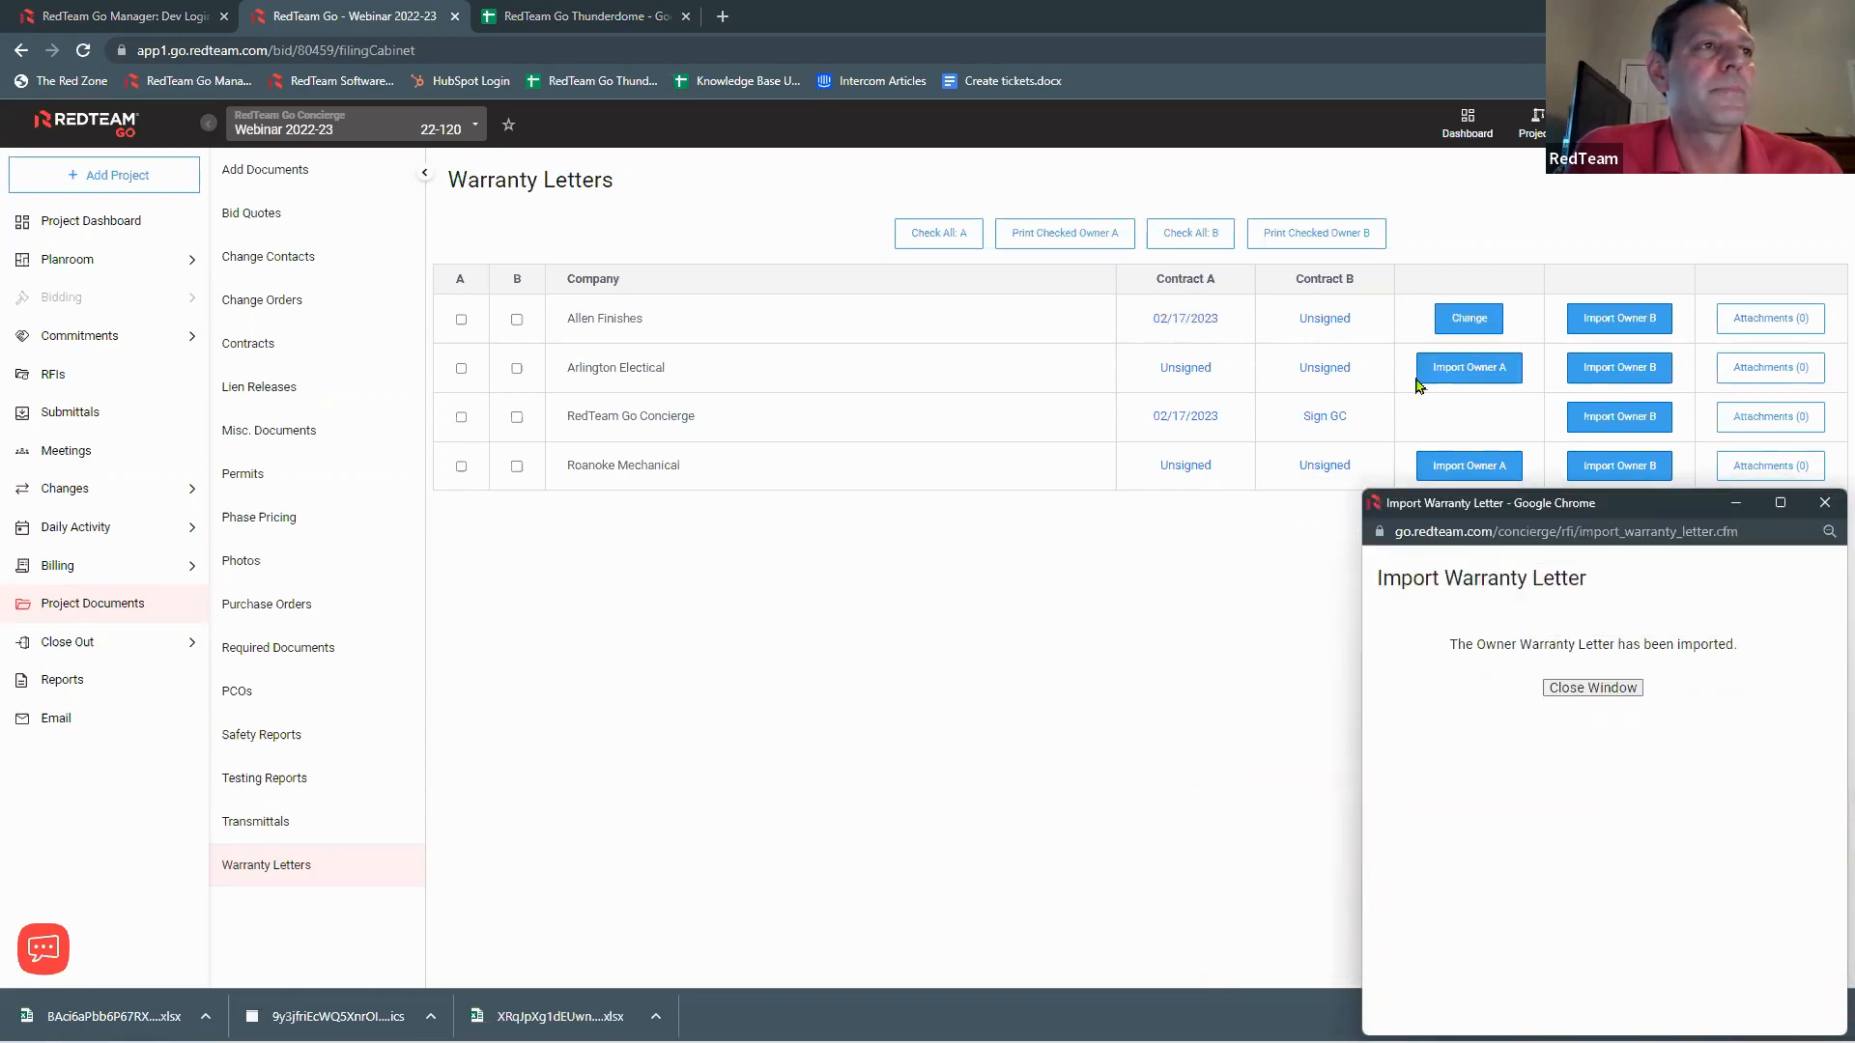
click(1825, 502)
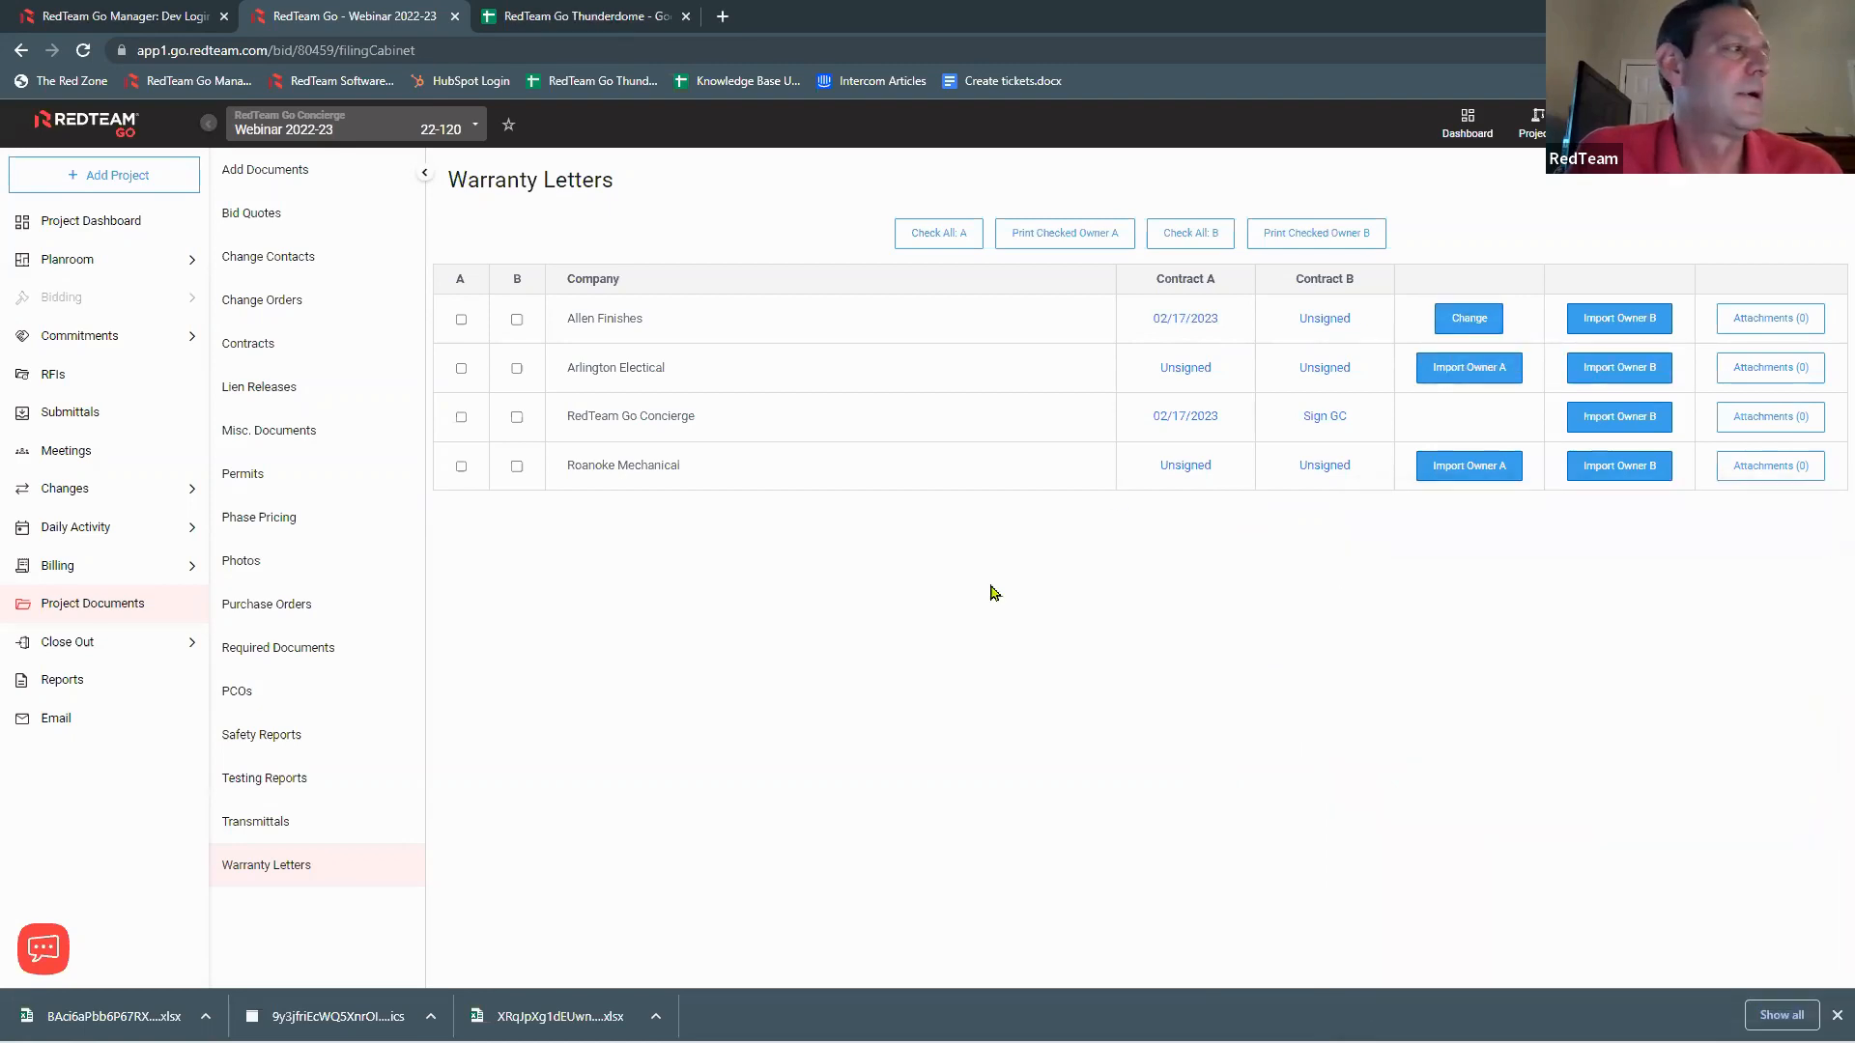
Step: Return to the close-out warranty letters and check the Owner A signing dates
click(114, 645)
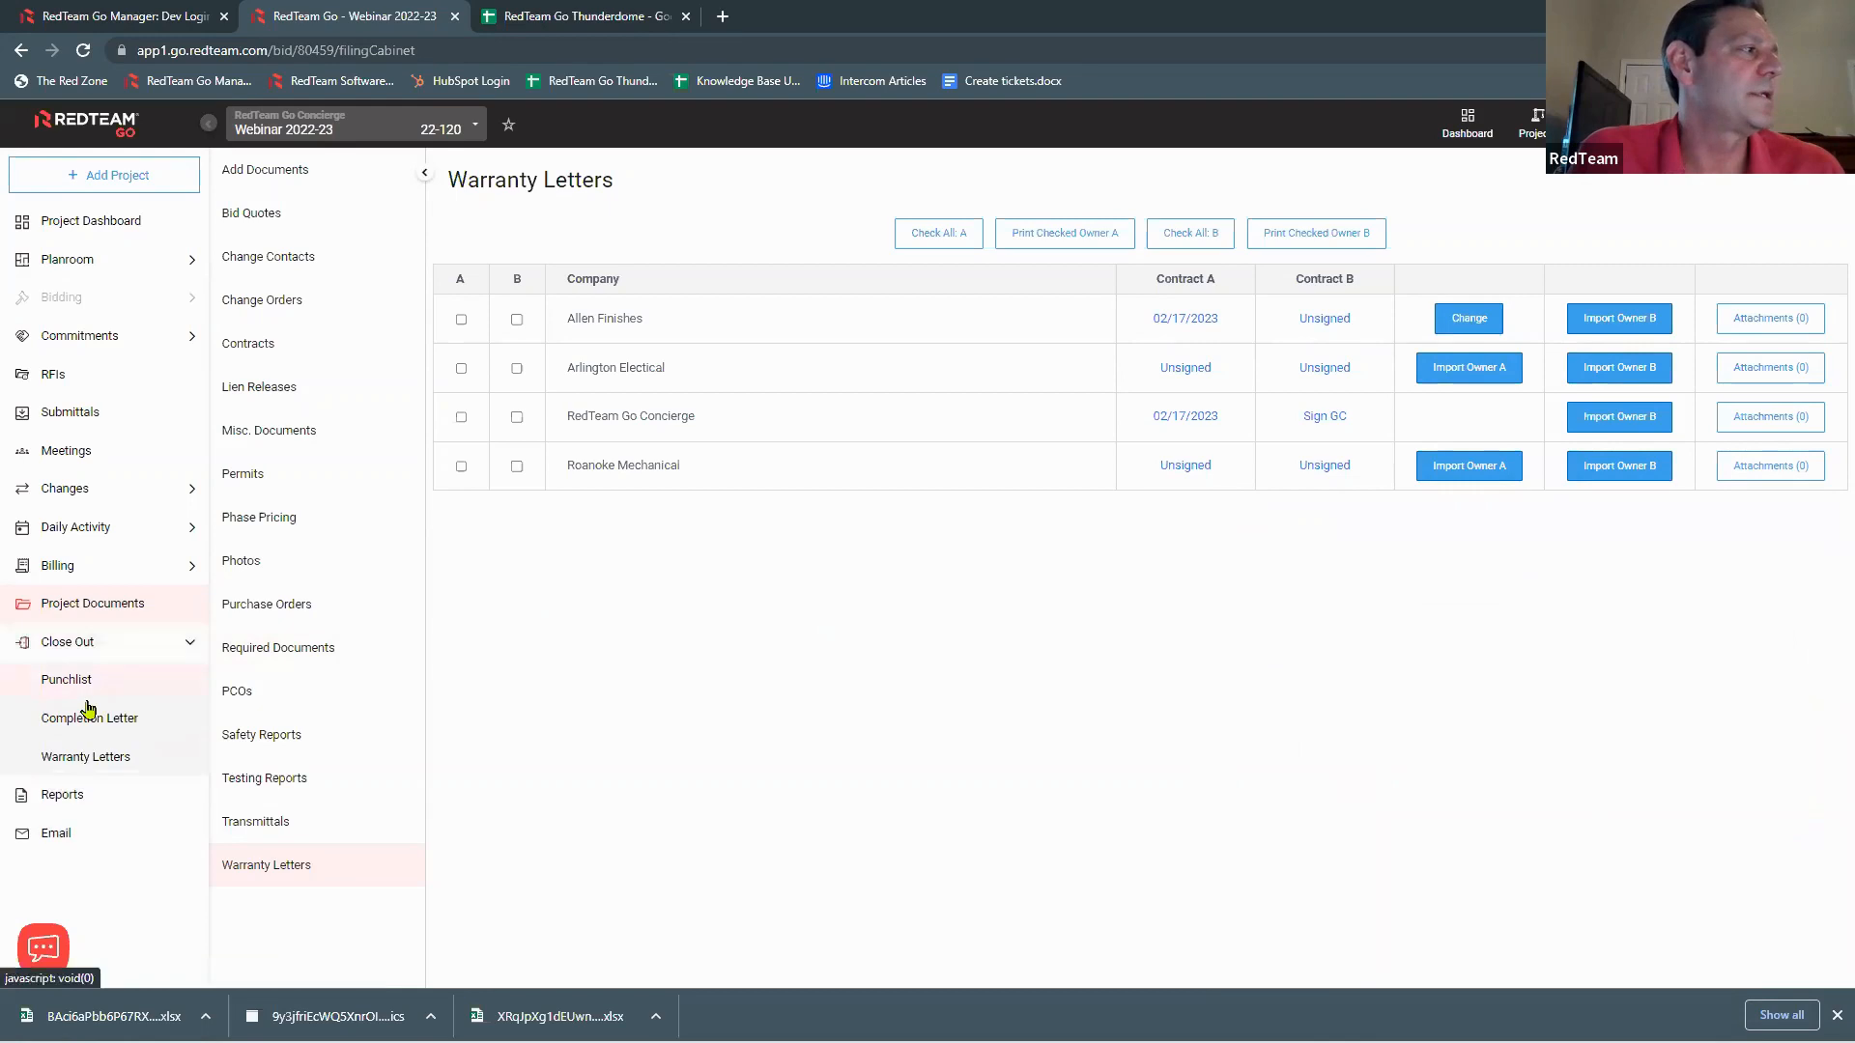
click(79, 762)
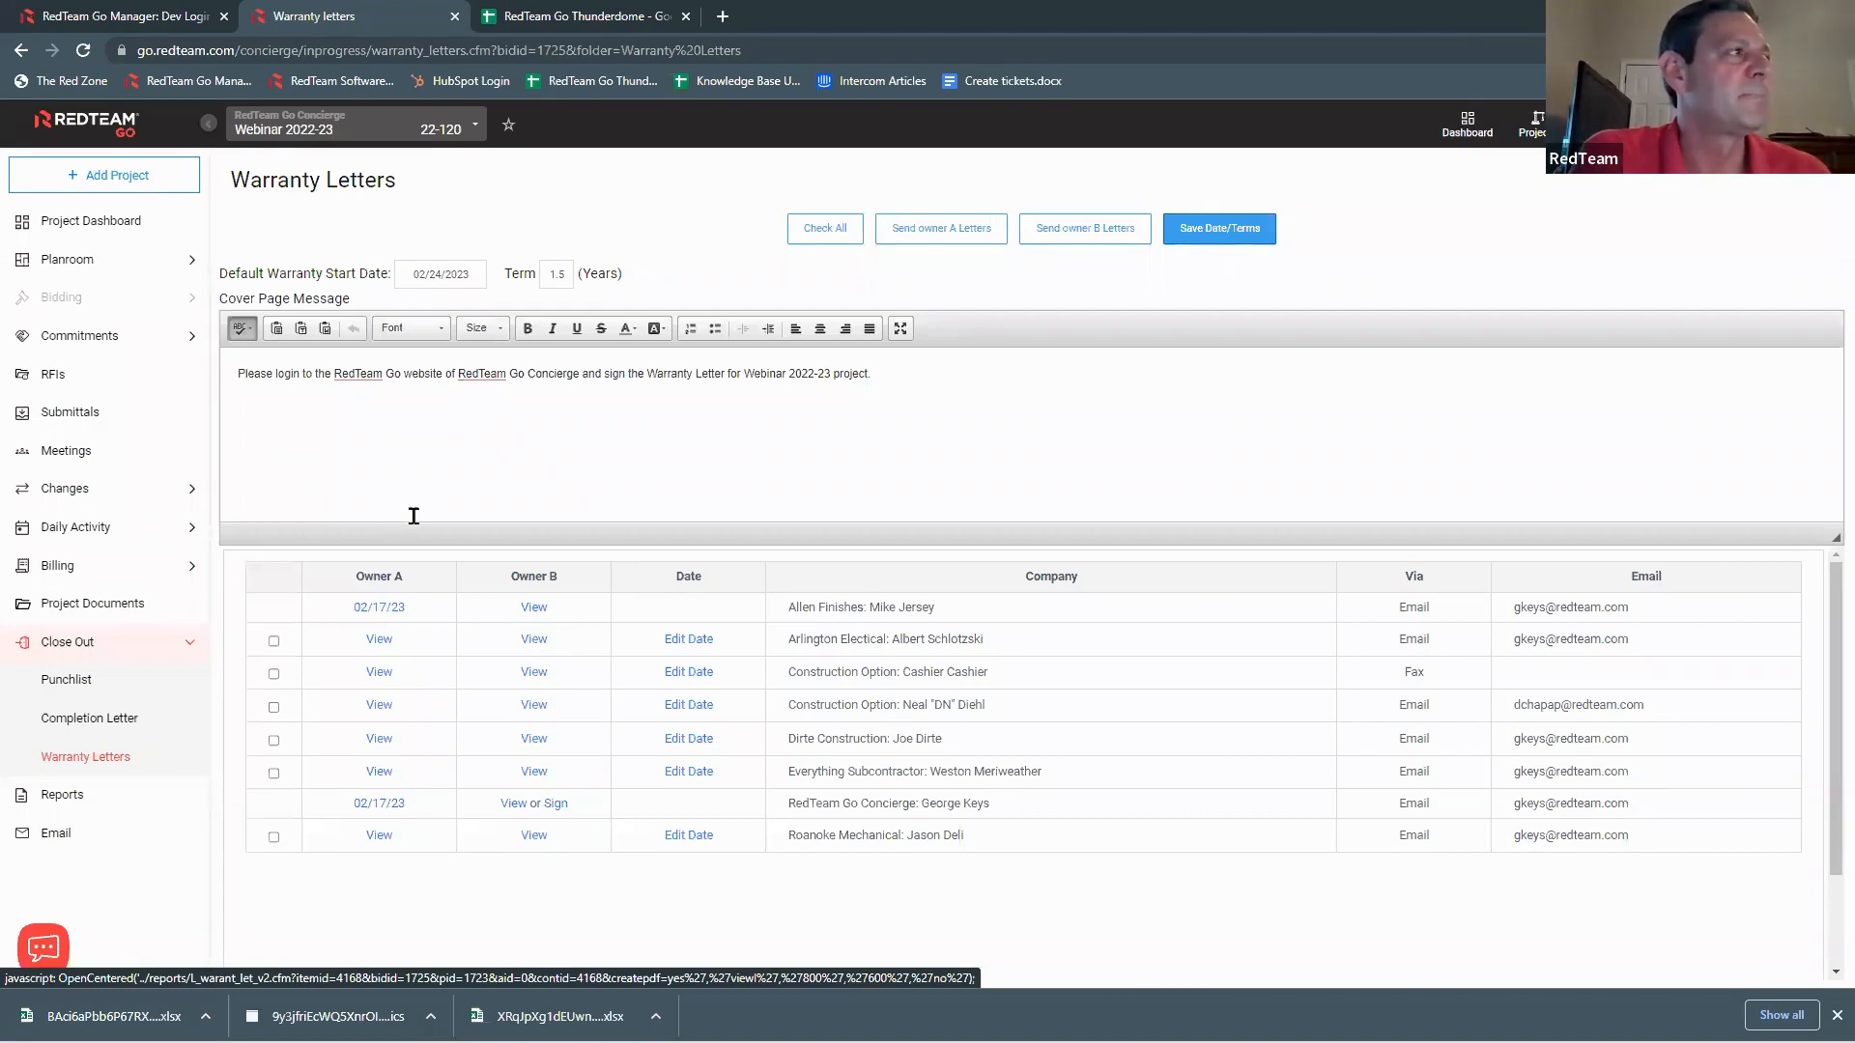
click(190, 642)
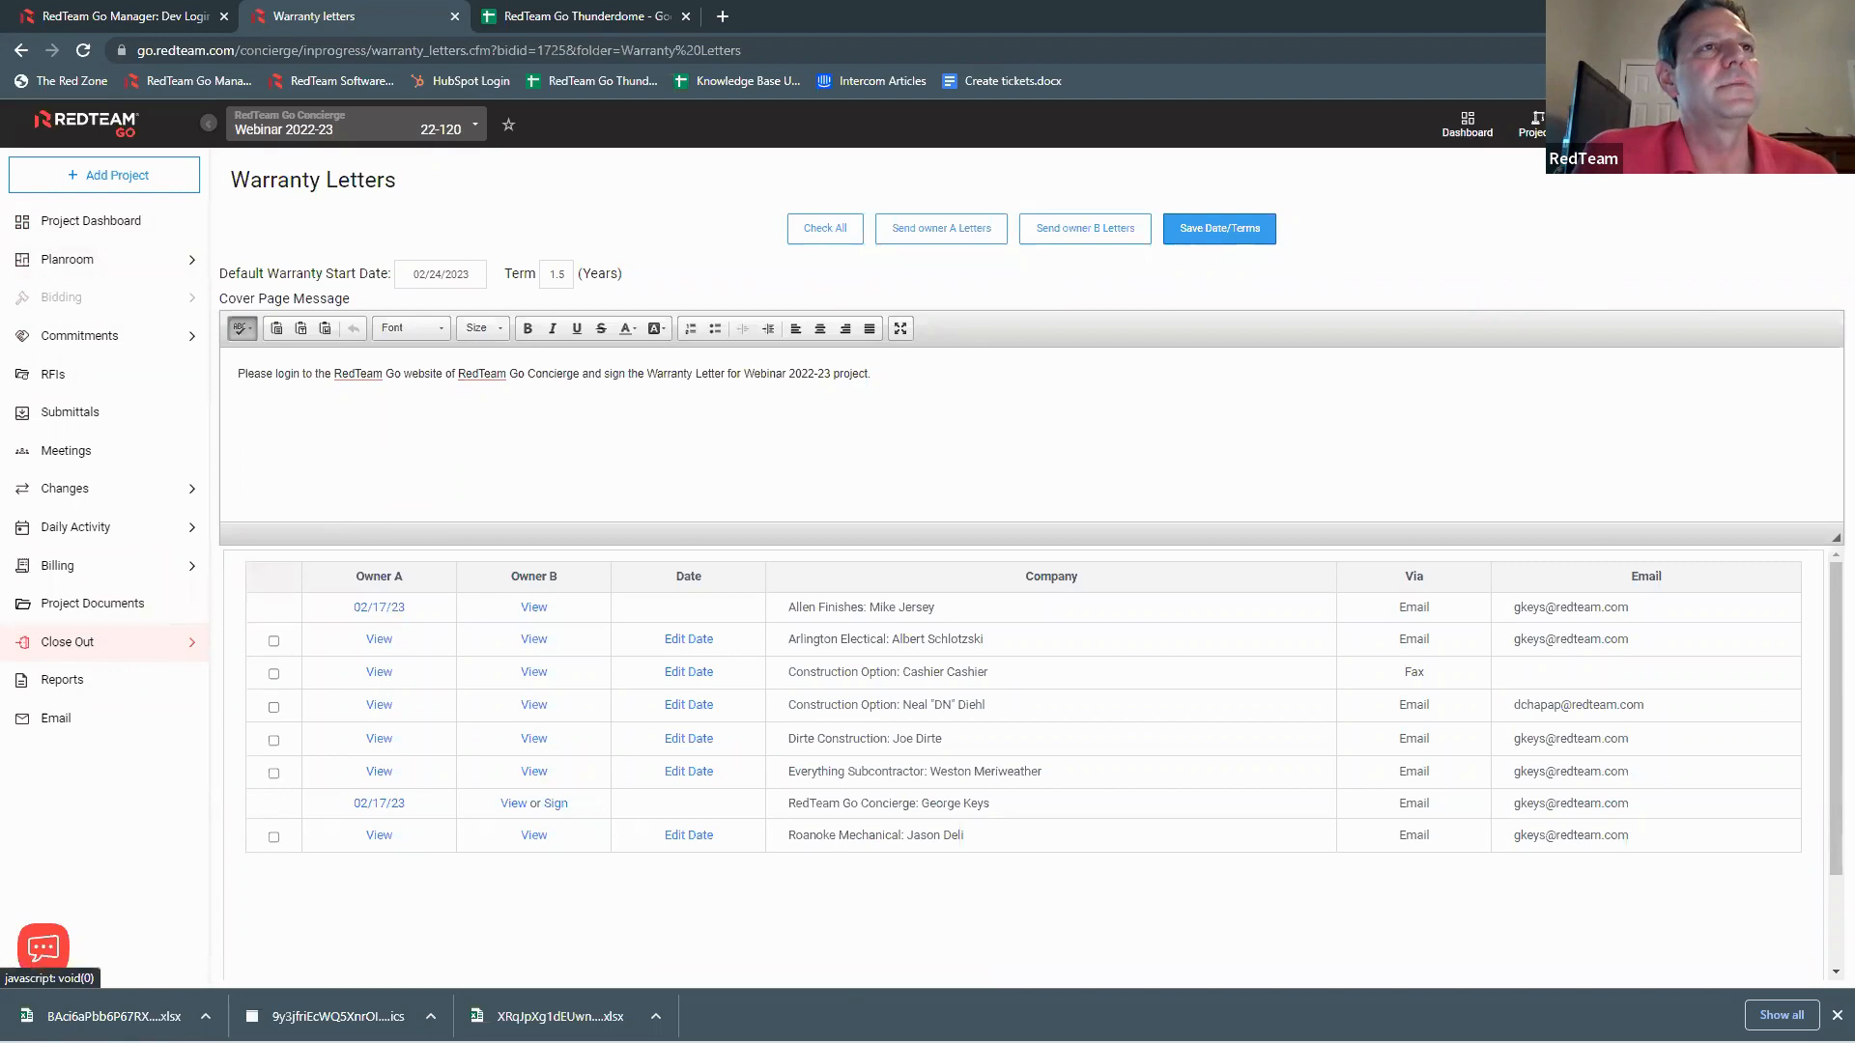
Step: Open the job backups in the administration area and select the In Progress project Webinar 2022-23
click(1817, 124)
click(1698, 307)
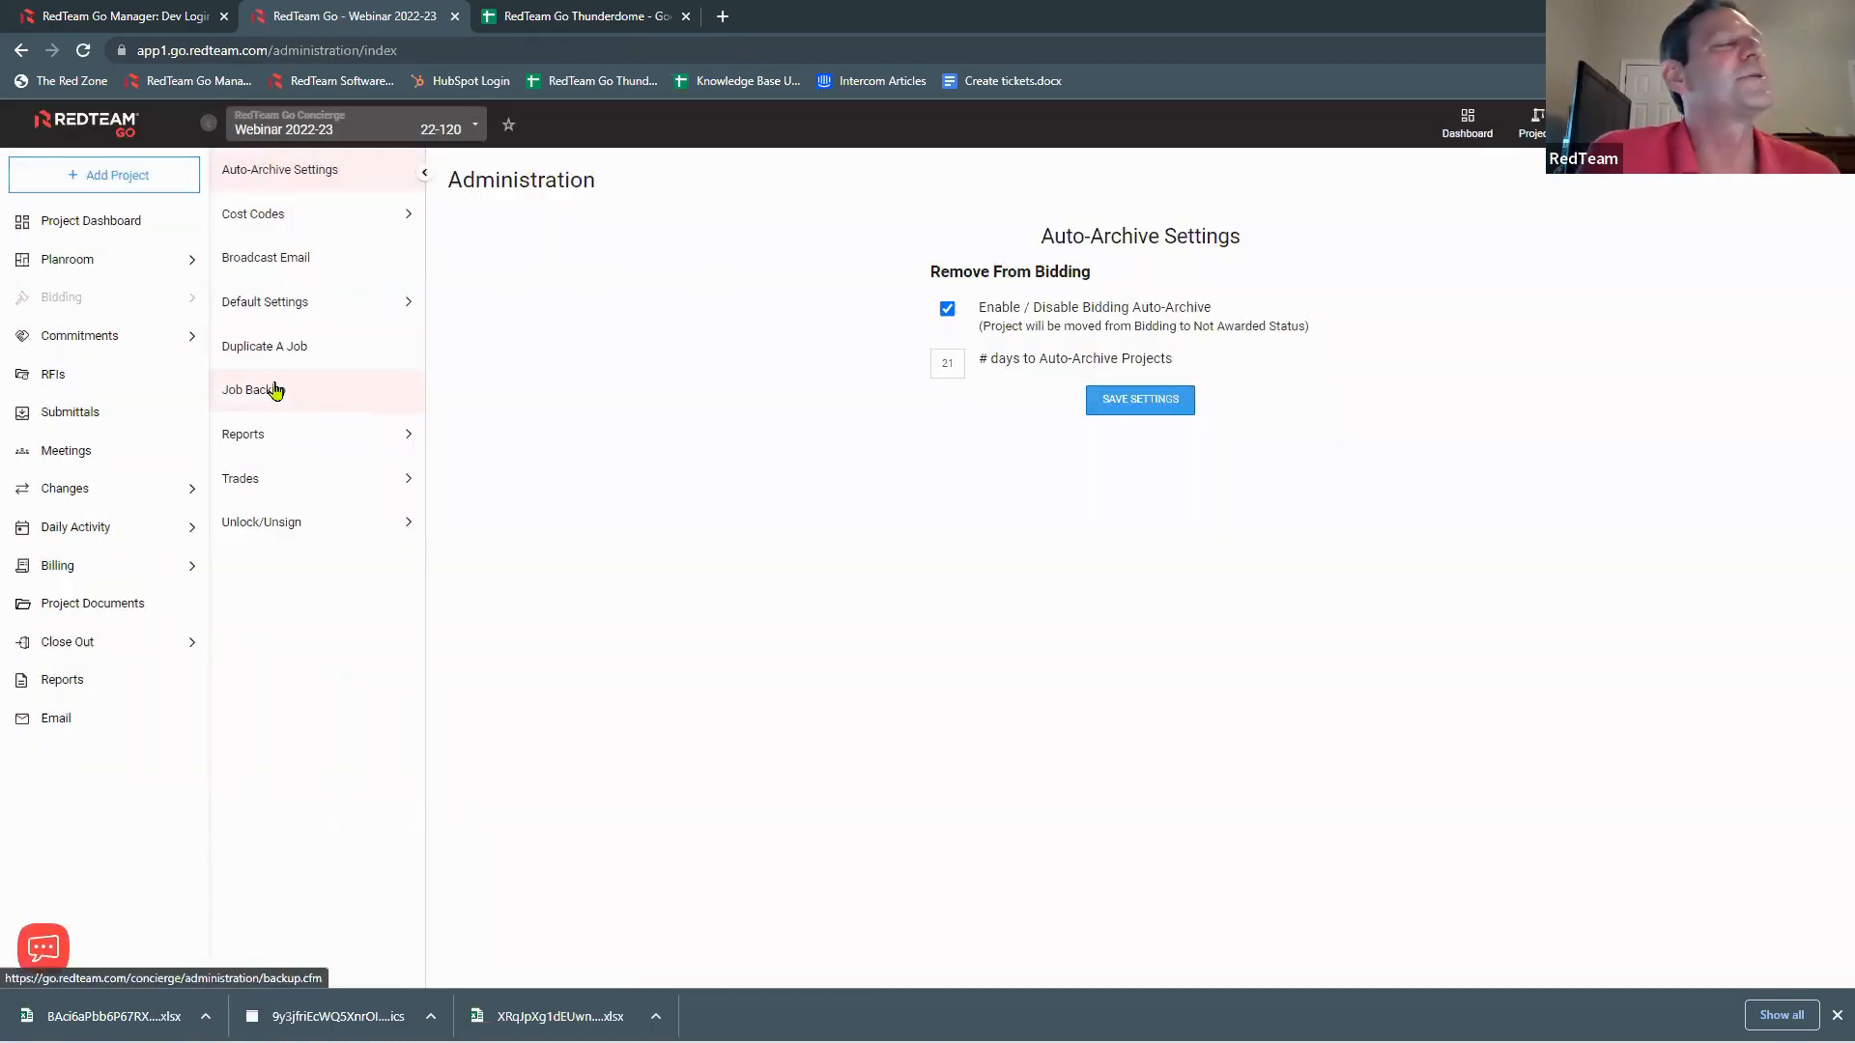
click(275, 389)
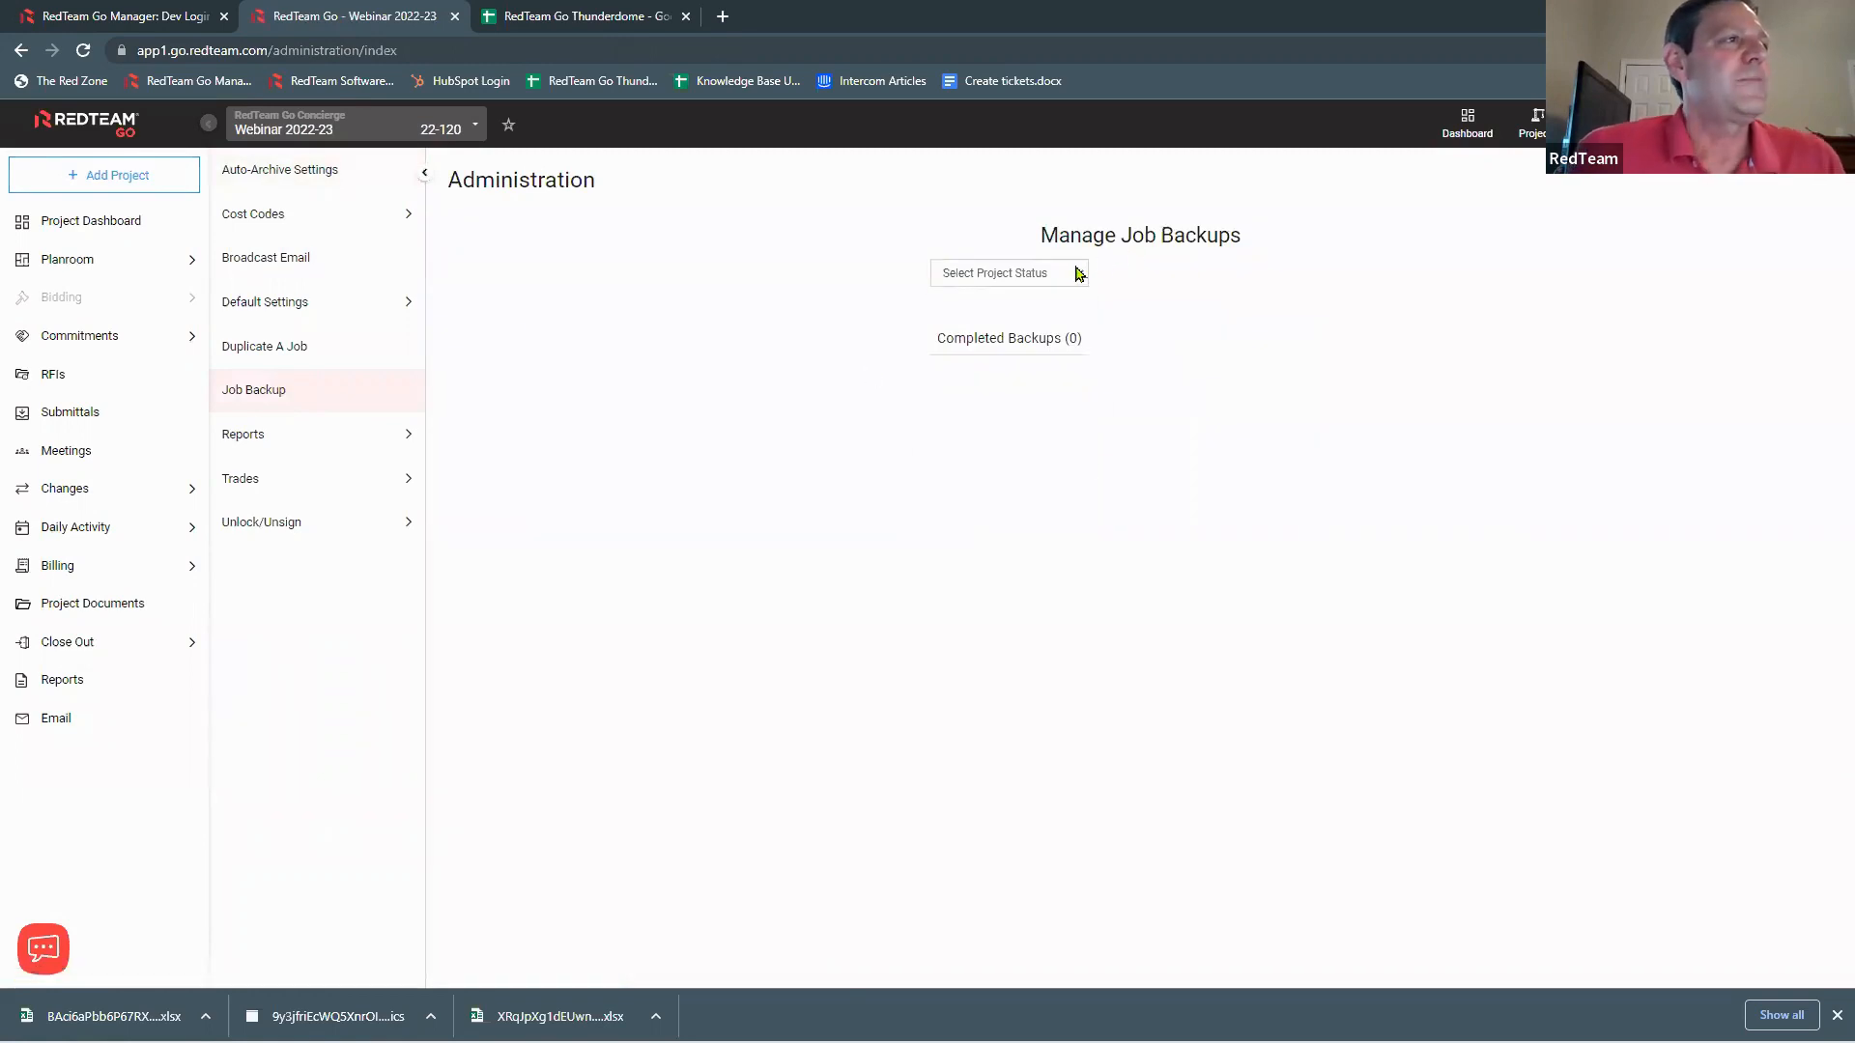
click(1079, 275)
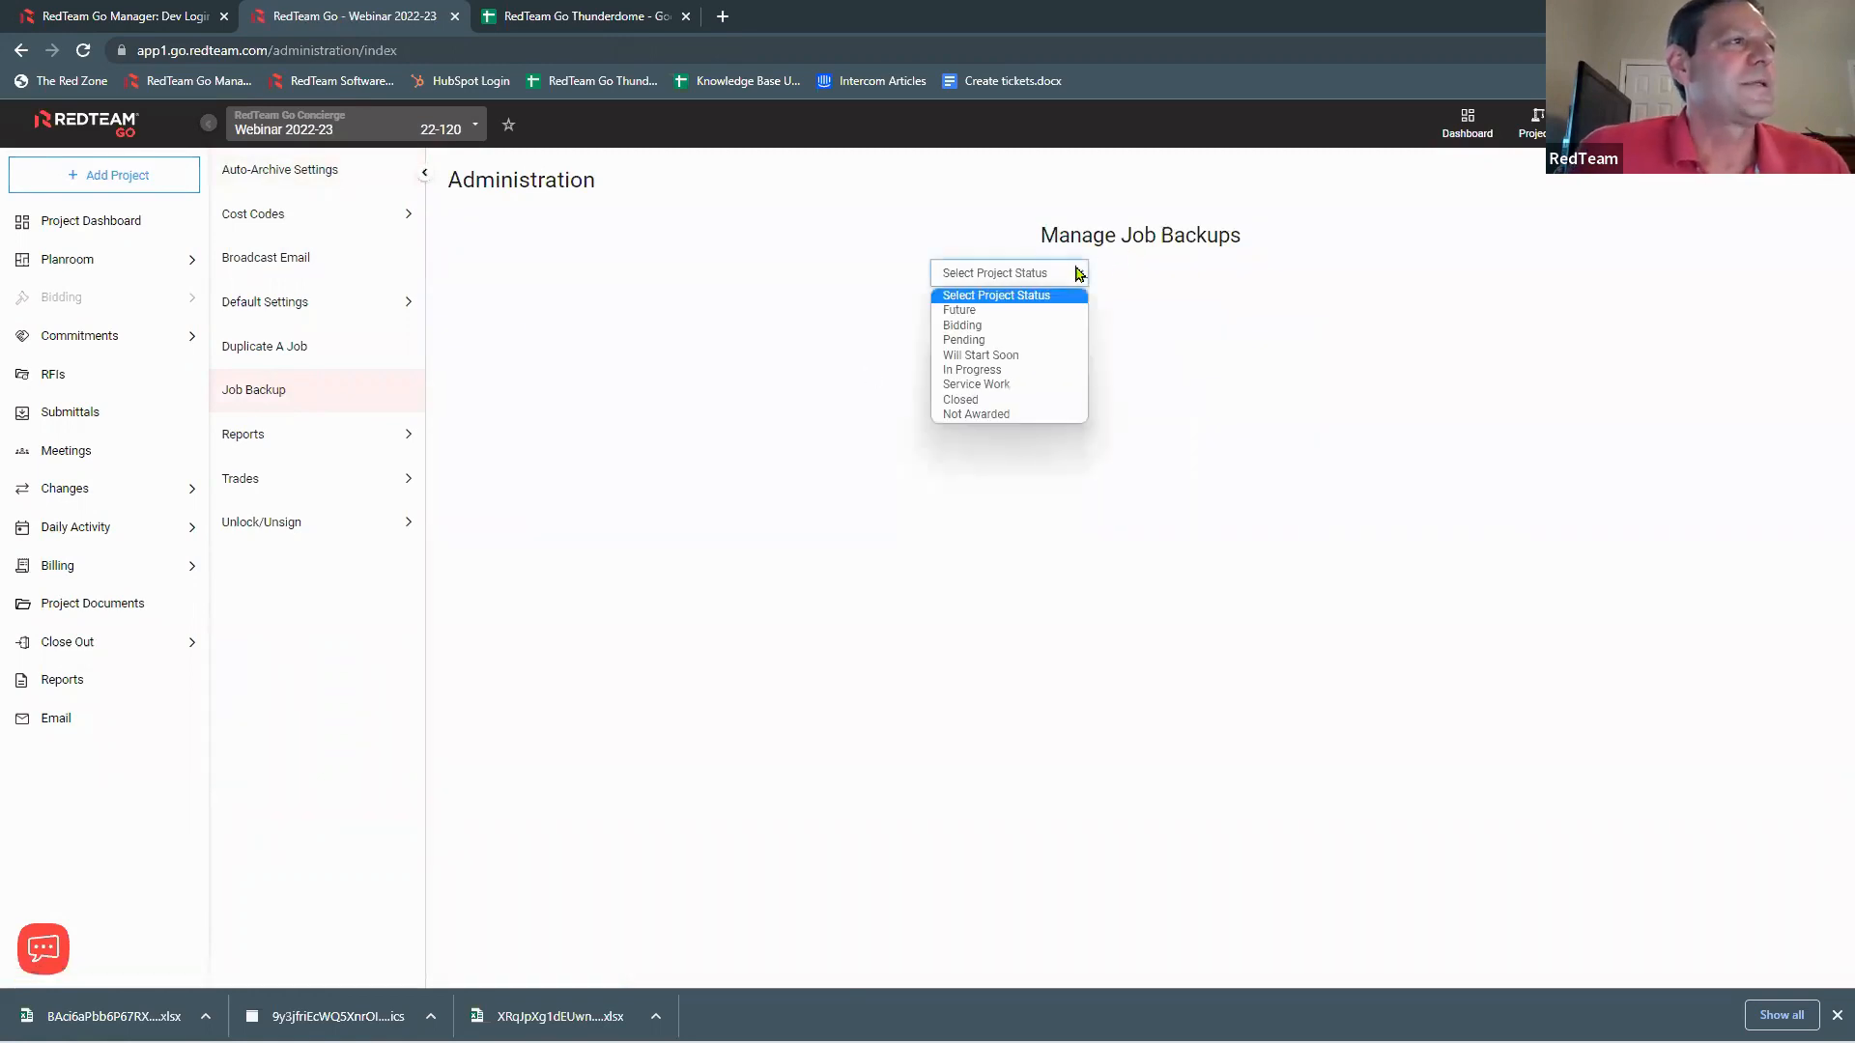
click(994, 370)
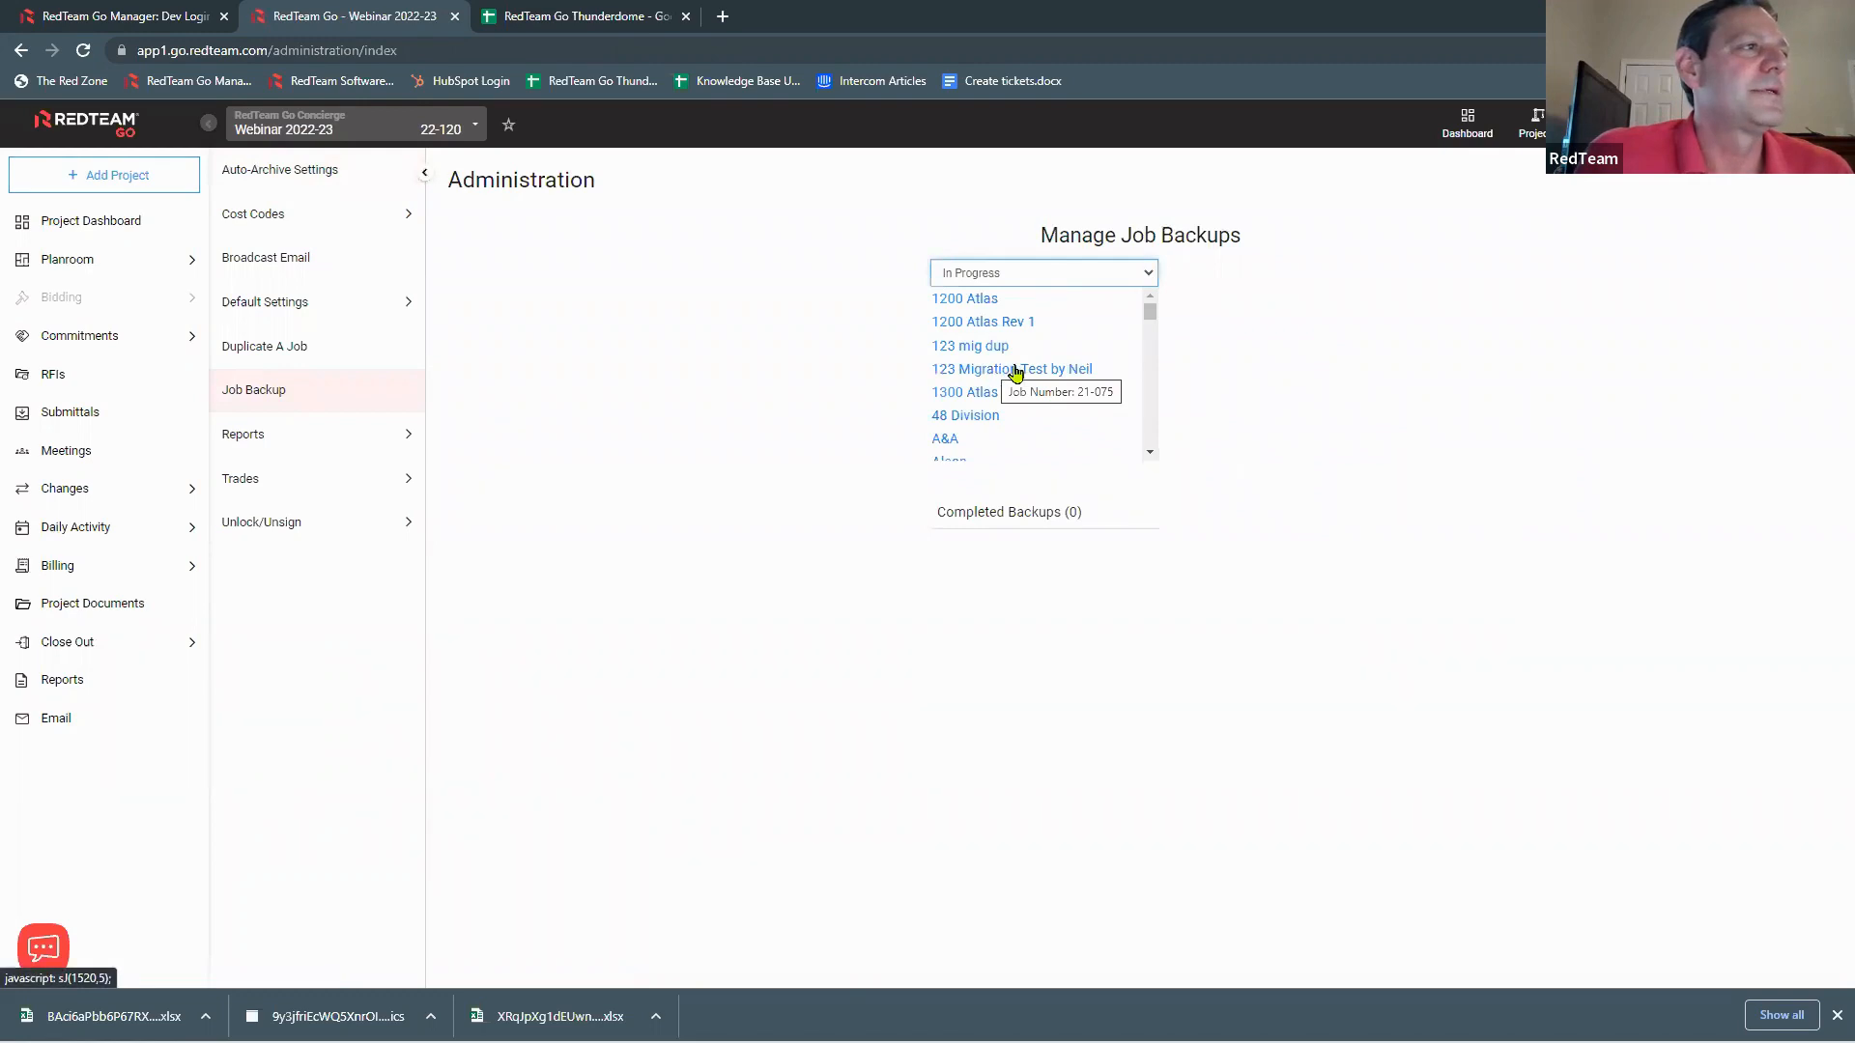
scroll(1005, 373, down, 6)
scroll(1014, 372, down, 8)
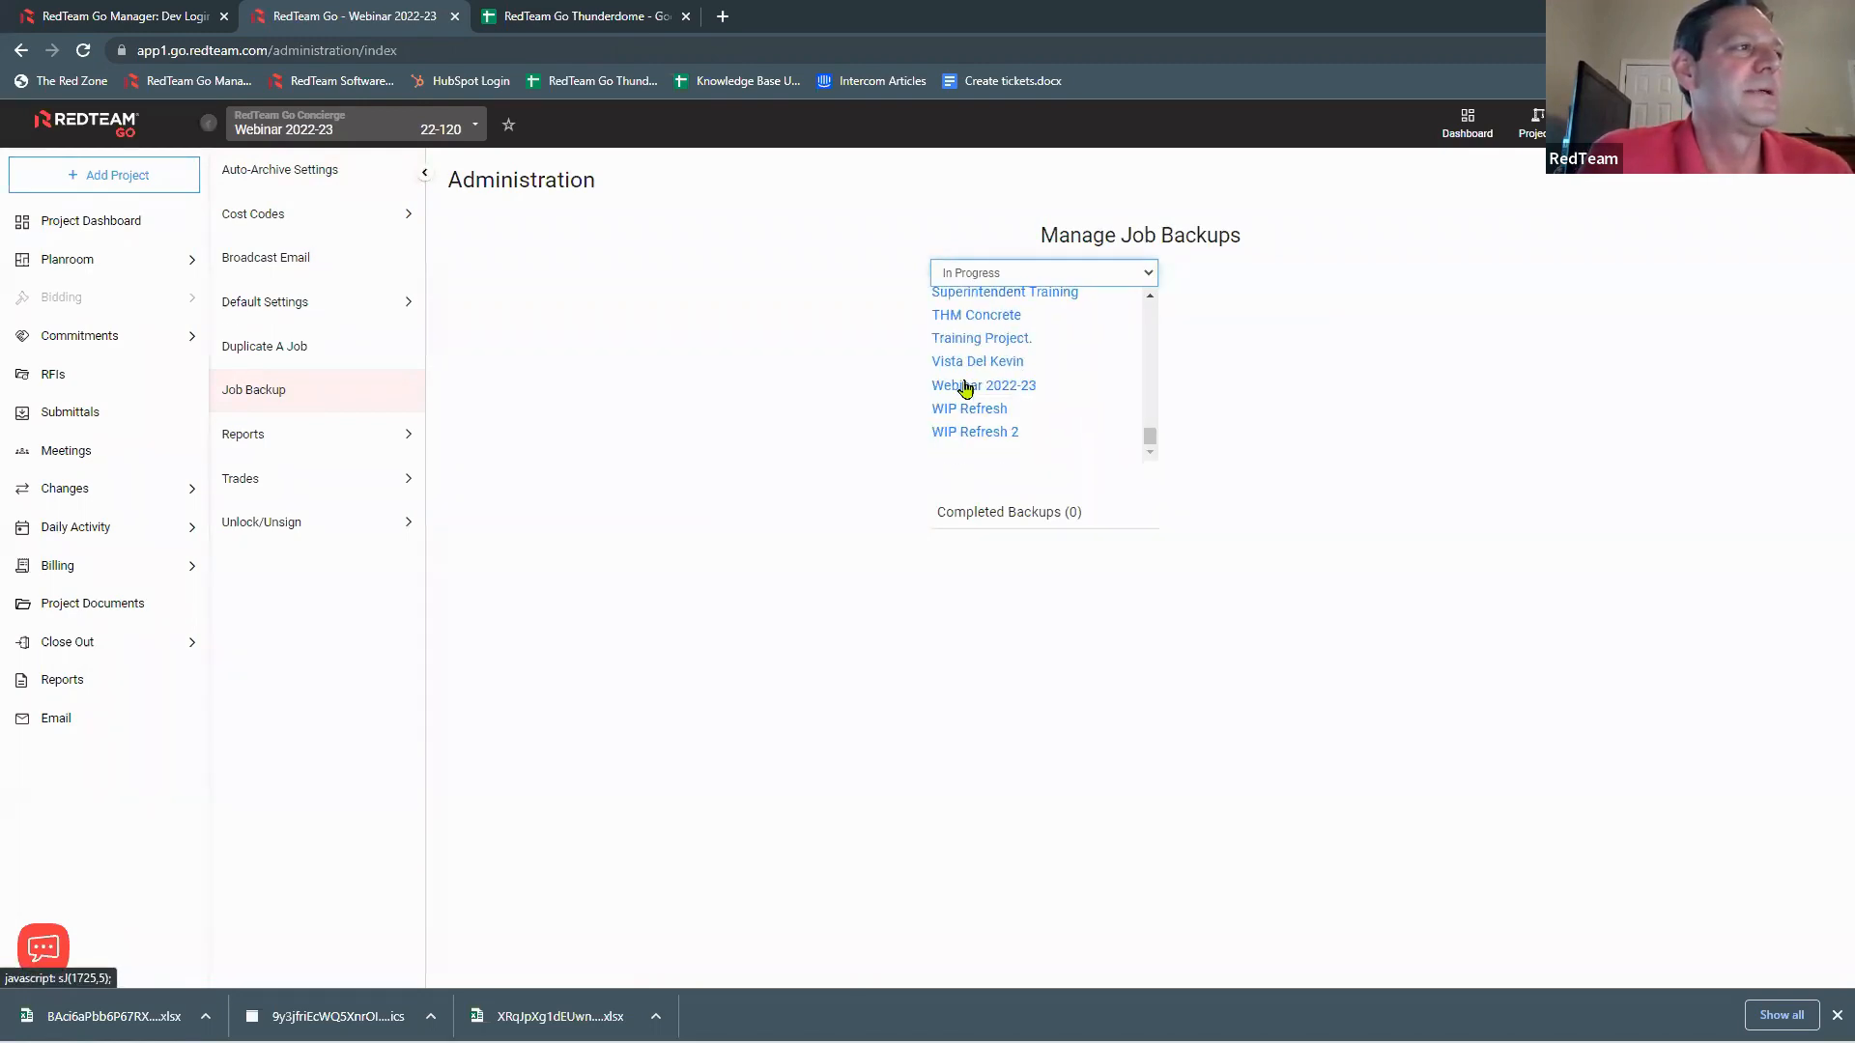
click(964, 385)
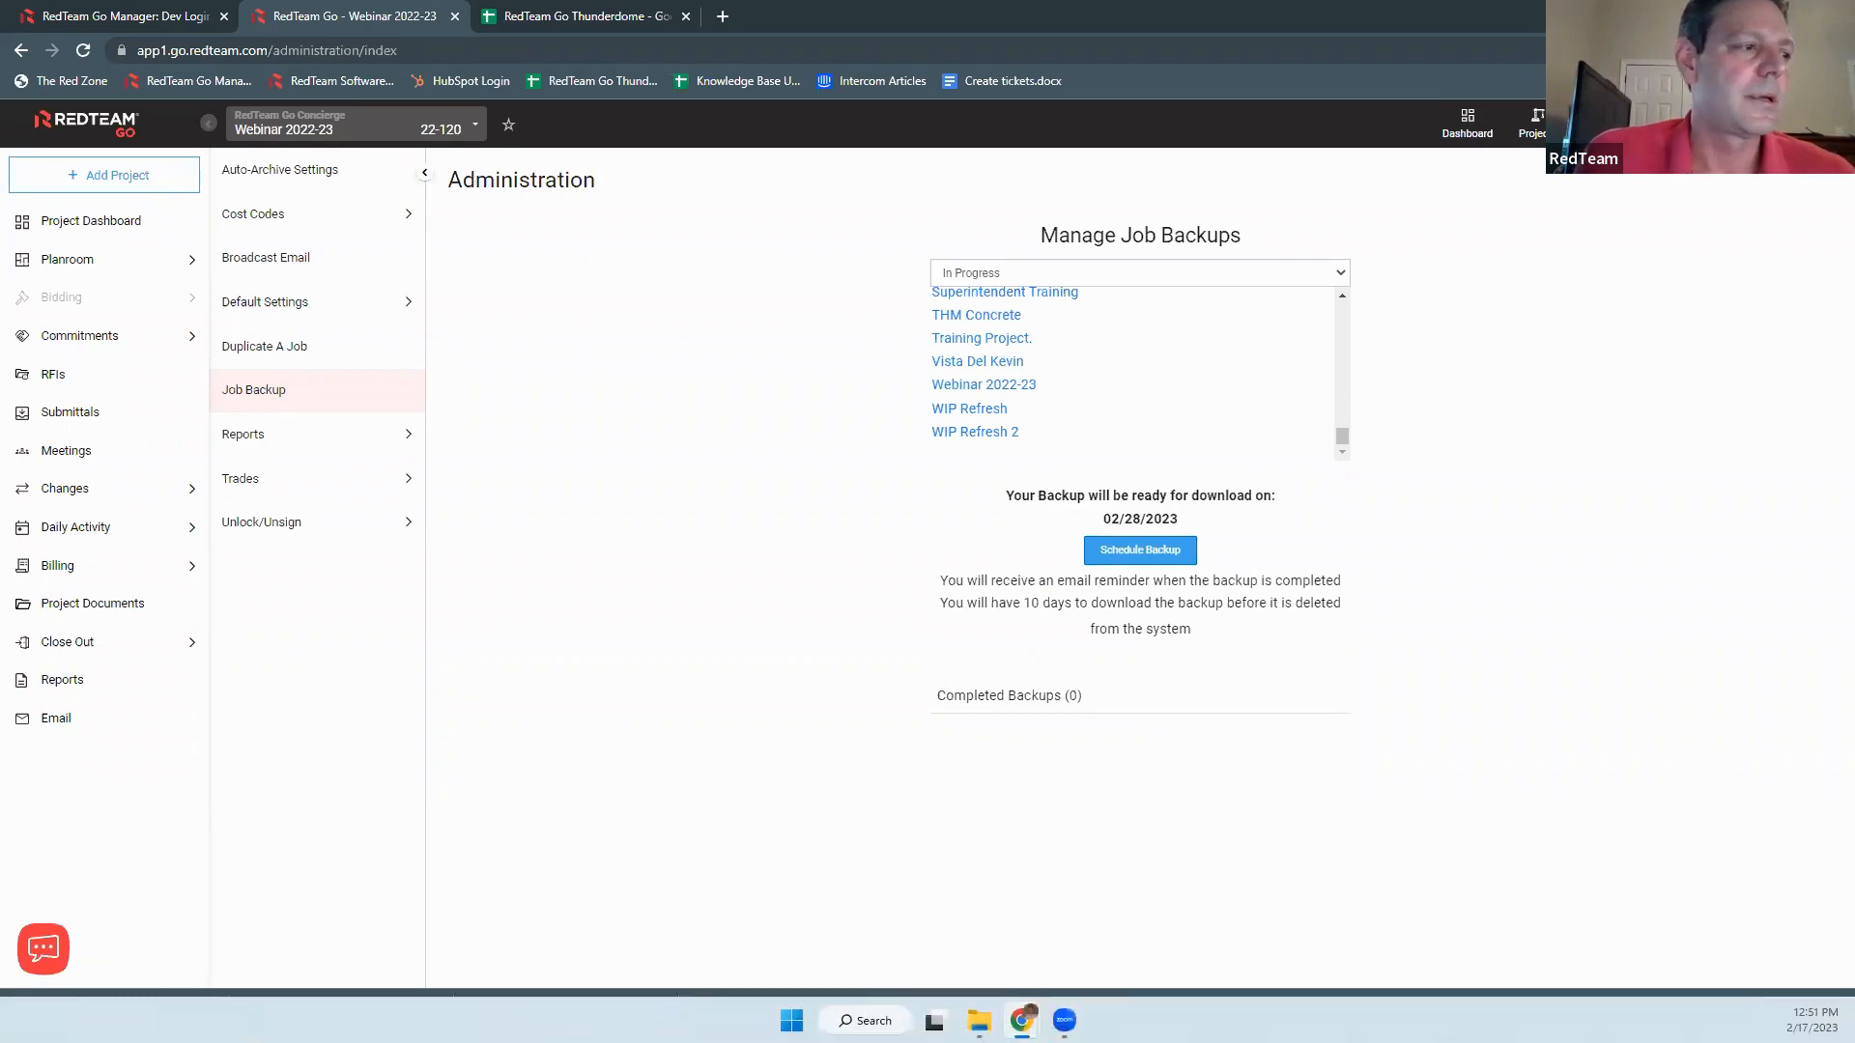
Step: Switch to File Explorer, open the Job Backup zip in RTG Training Files full screen, and look through its folders and files
click(979, 1021)
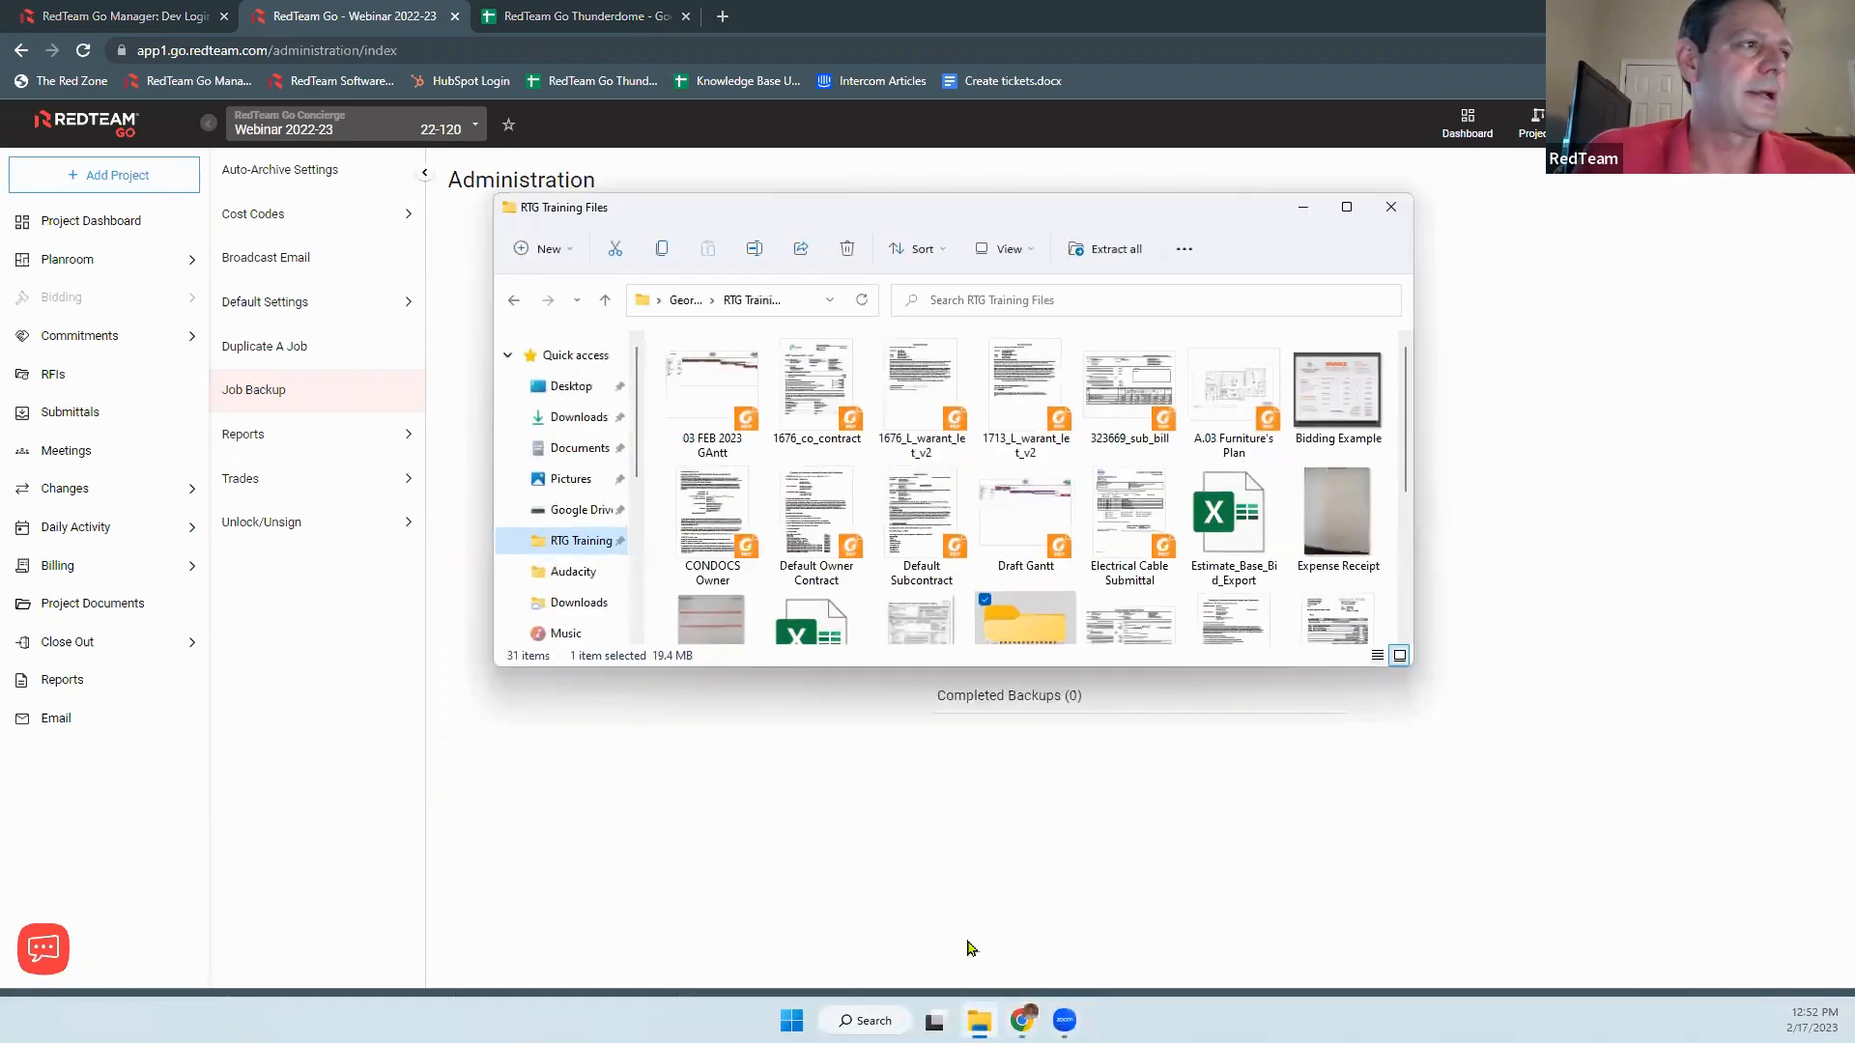
scroll(999, 631, down, 4)
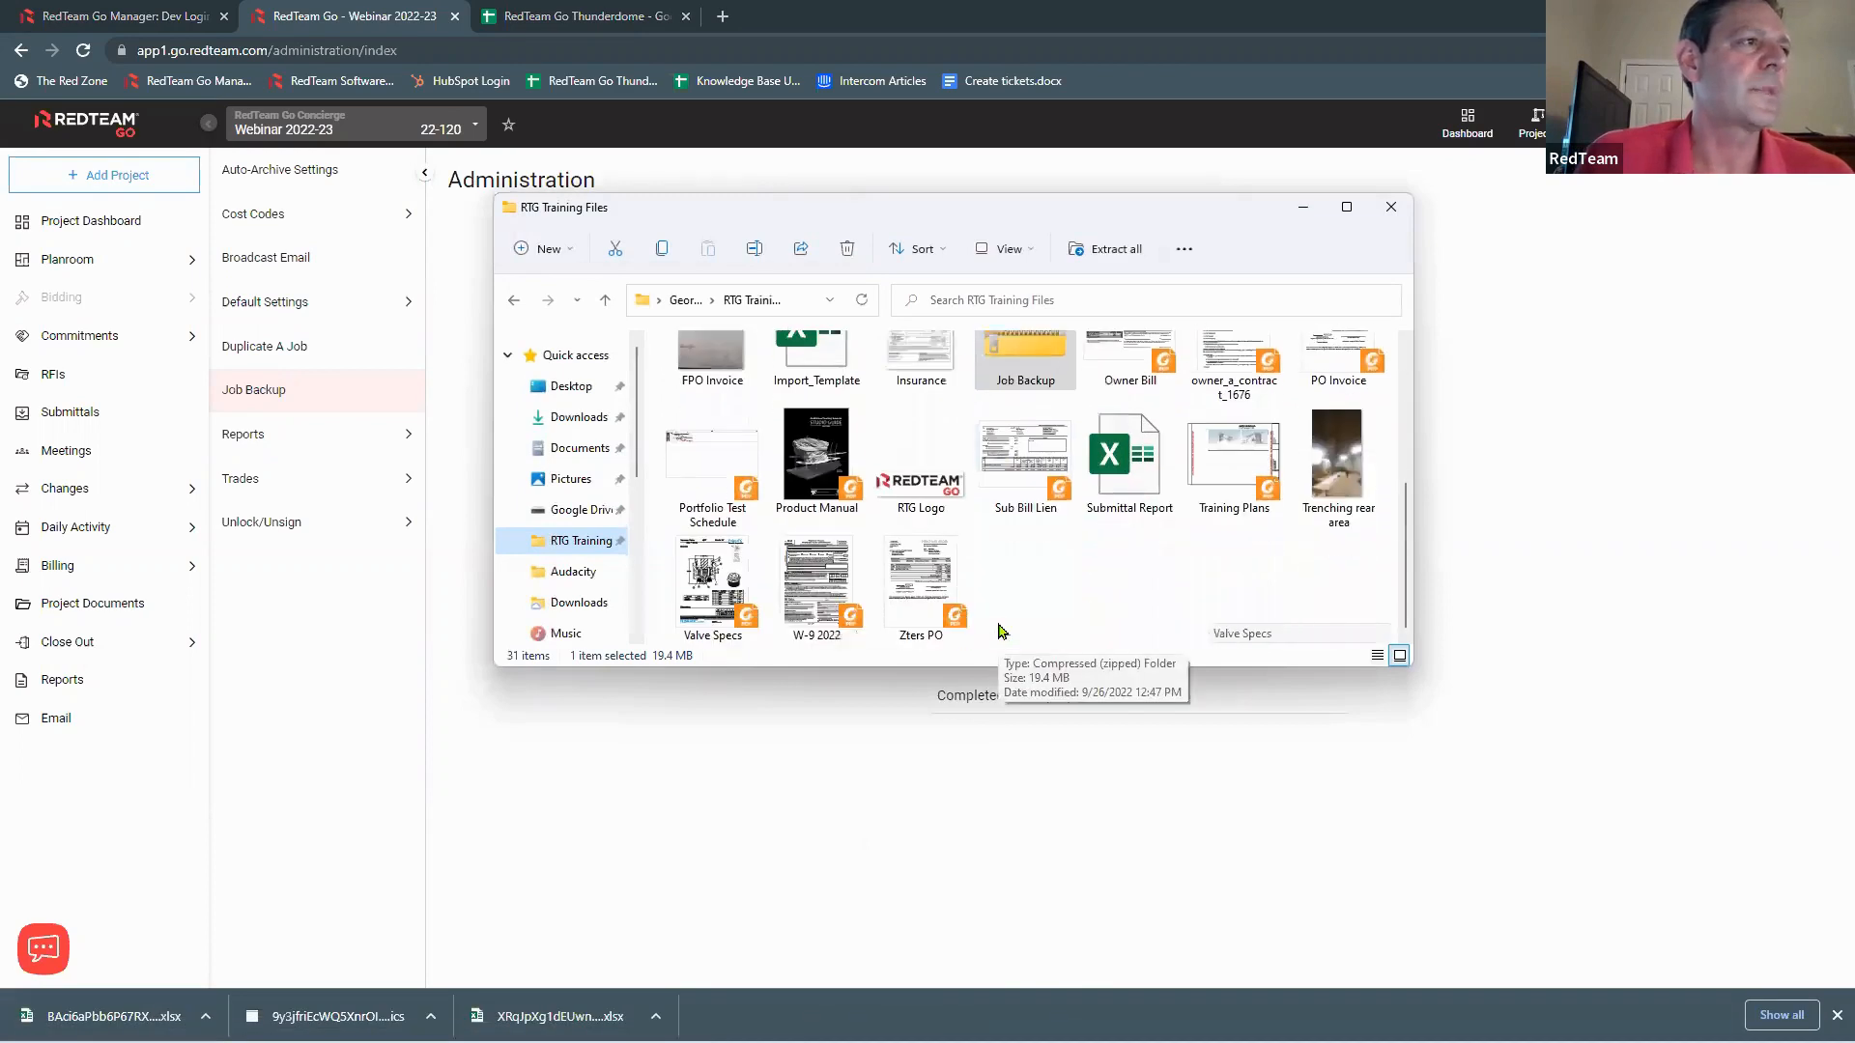
scroll(999, 638, up, 1)
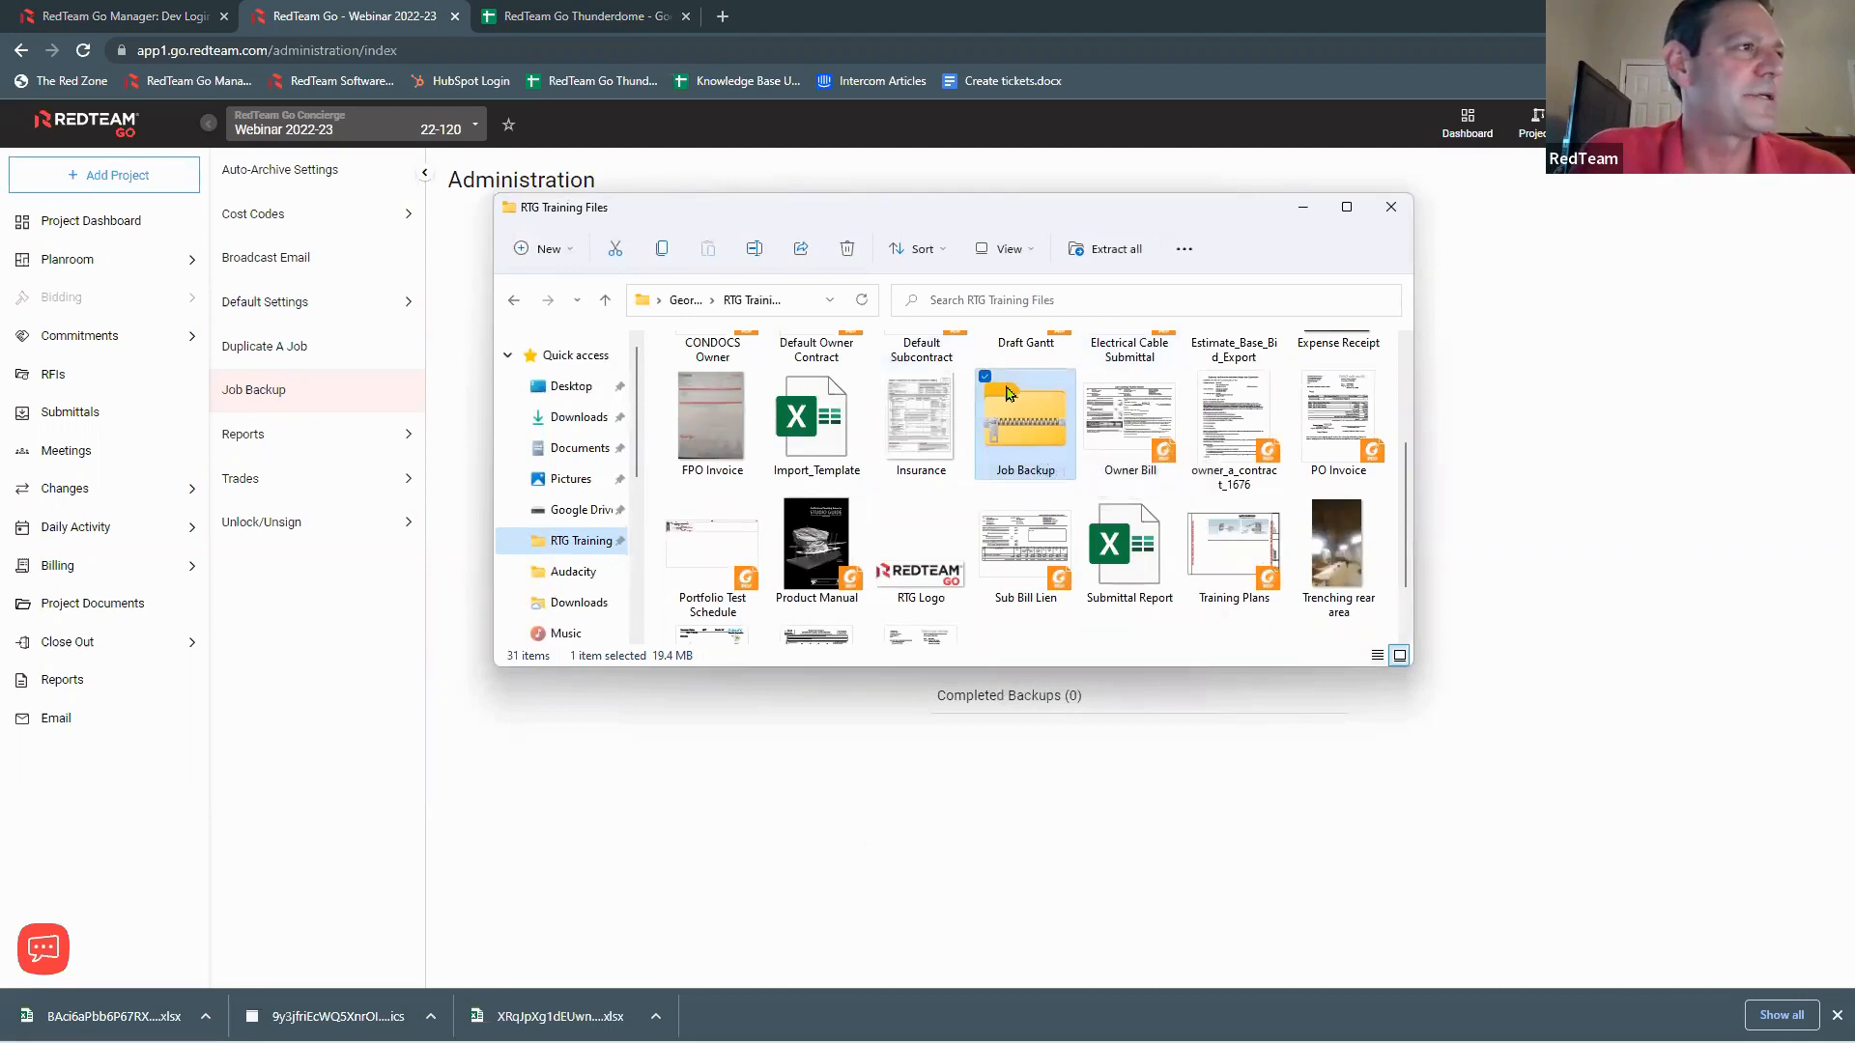
double_click(1025, 437)
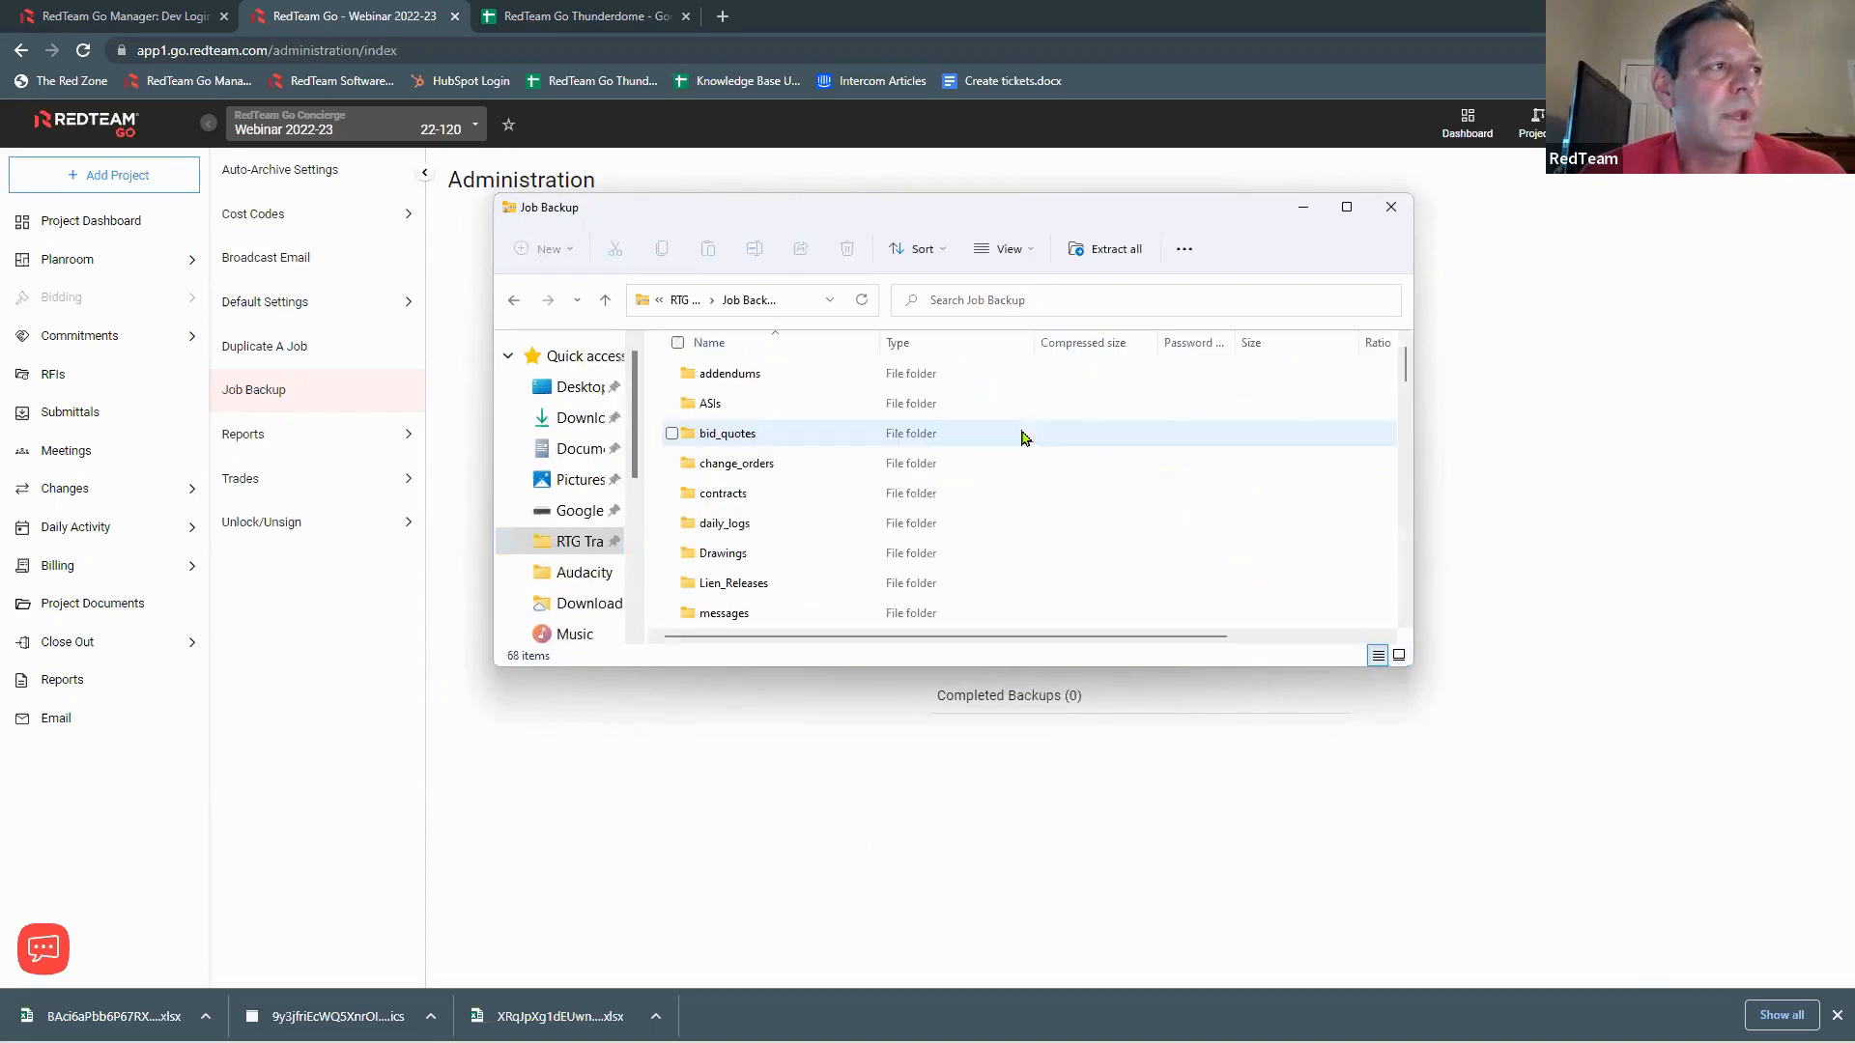
click(1346, 207)
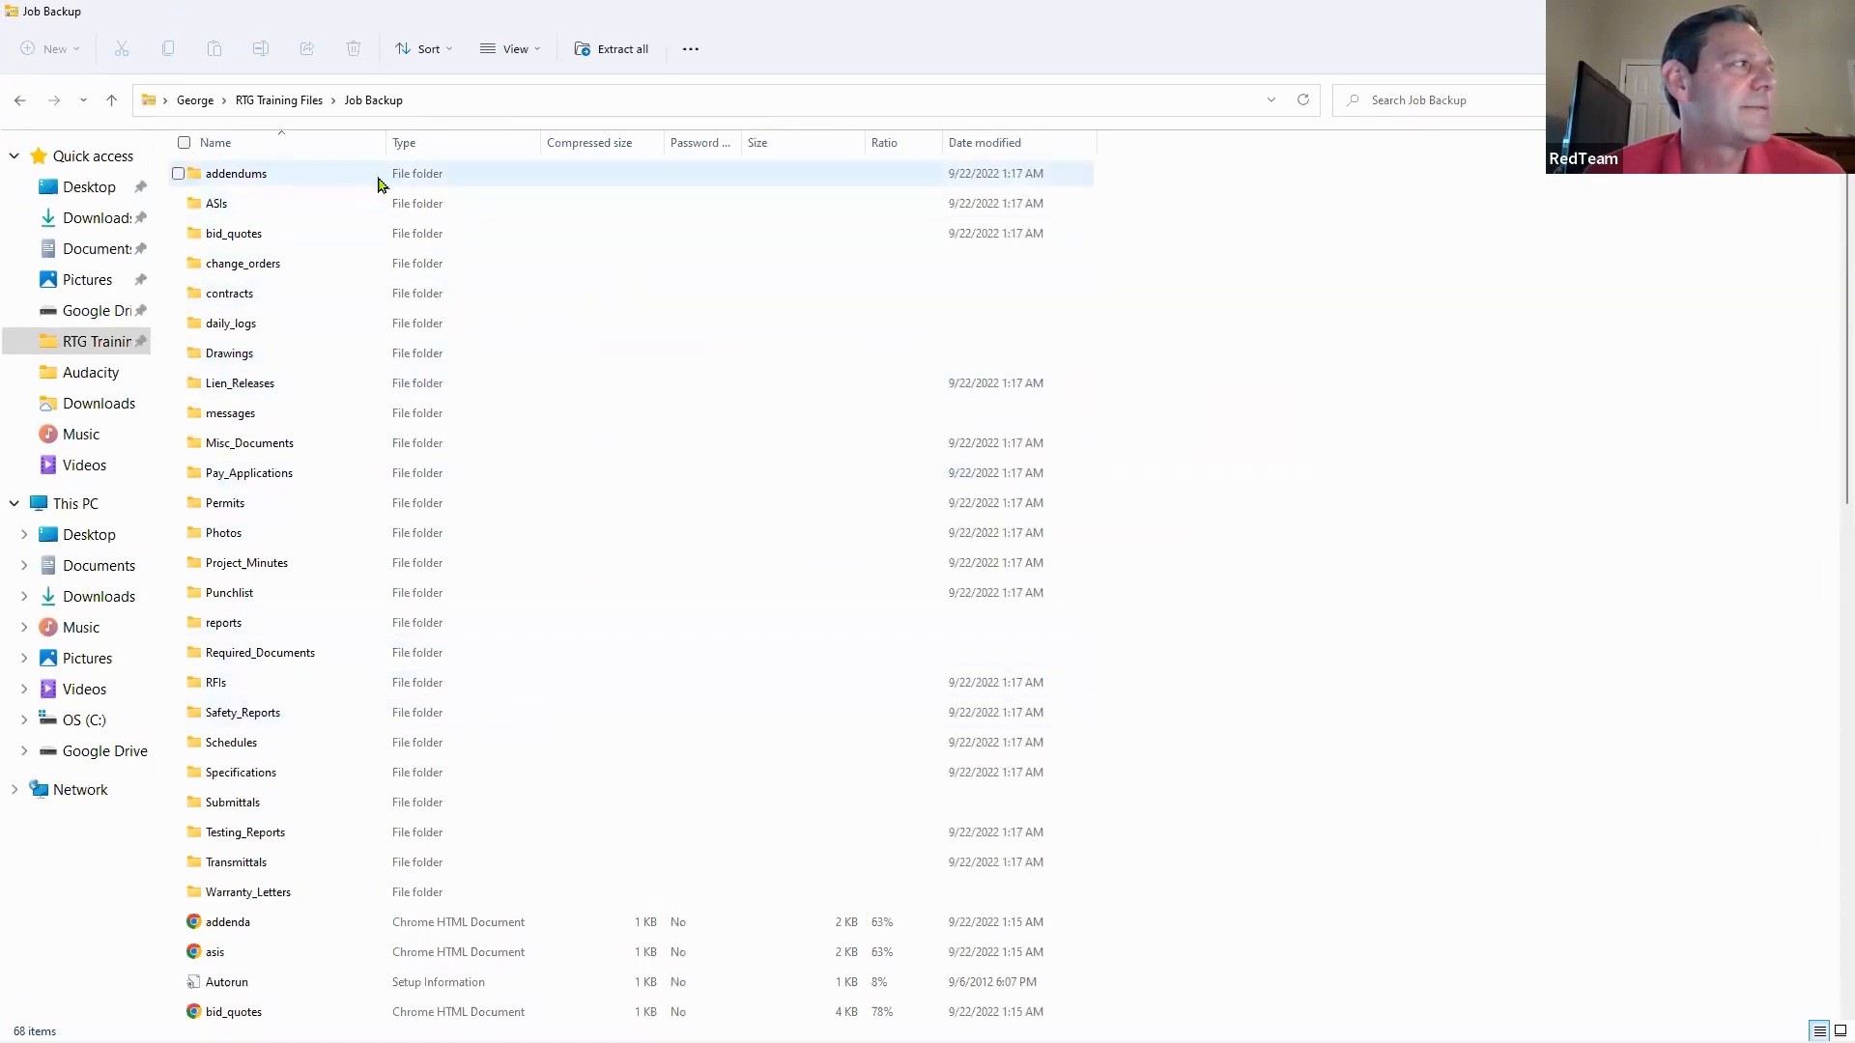
scroll(270, 738, down, 2)
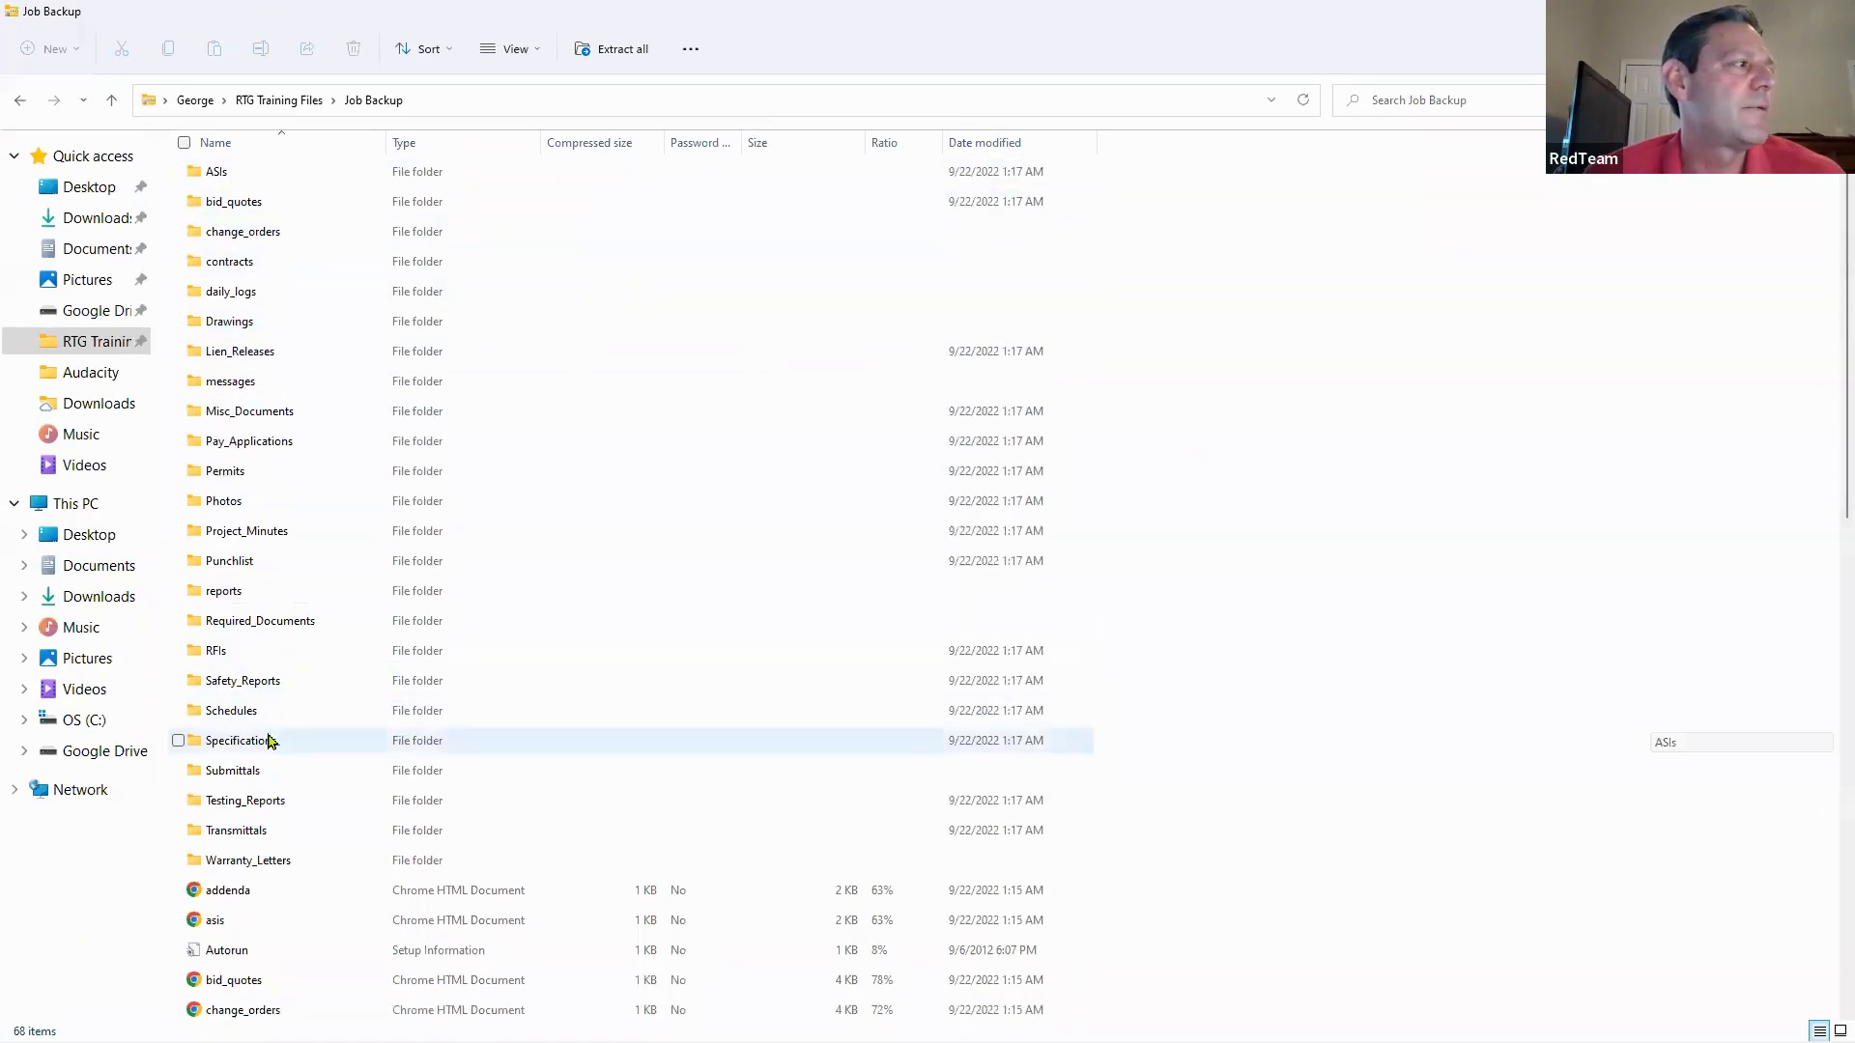
scroll(275, 744, up, 2)
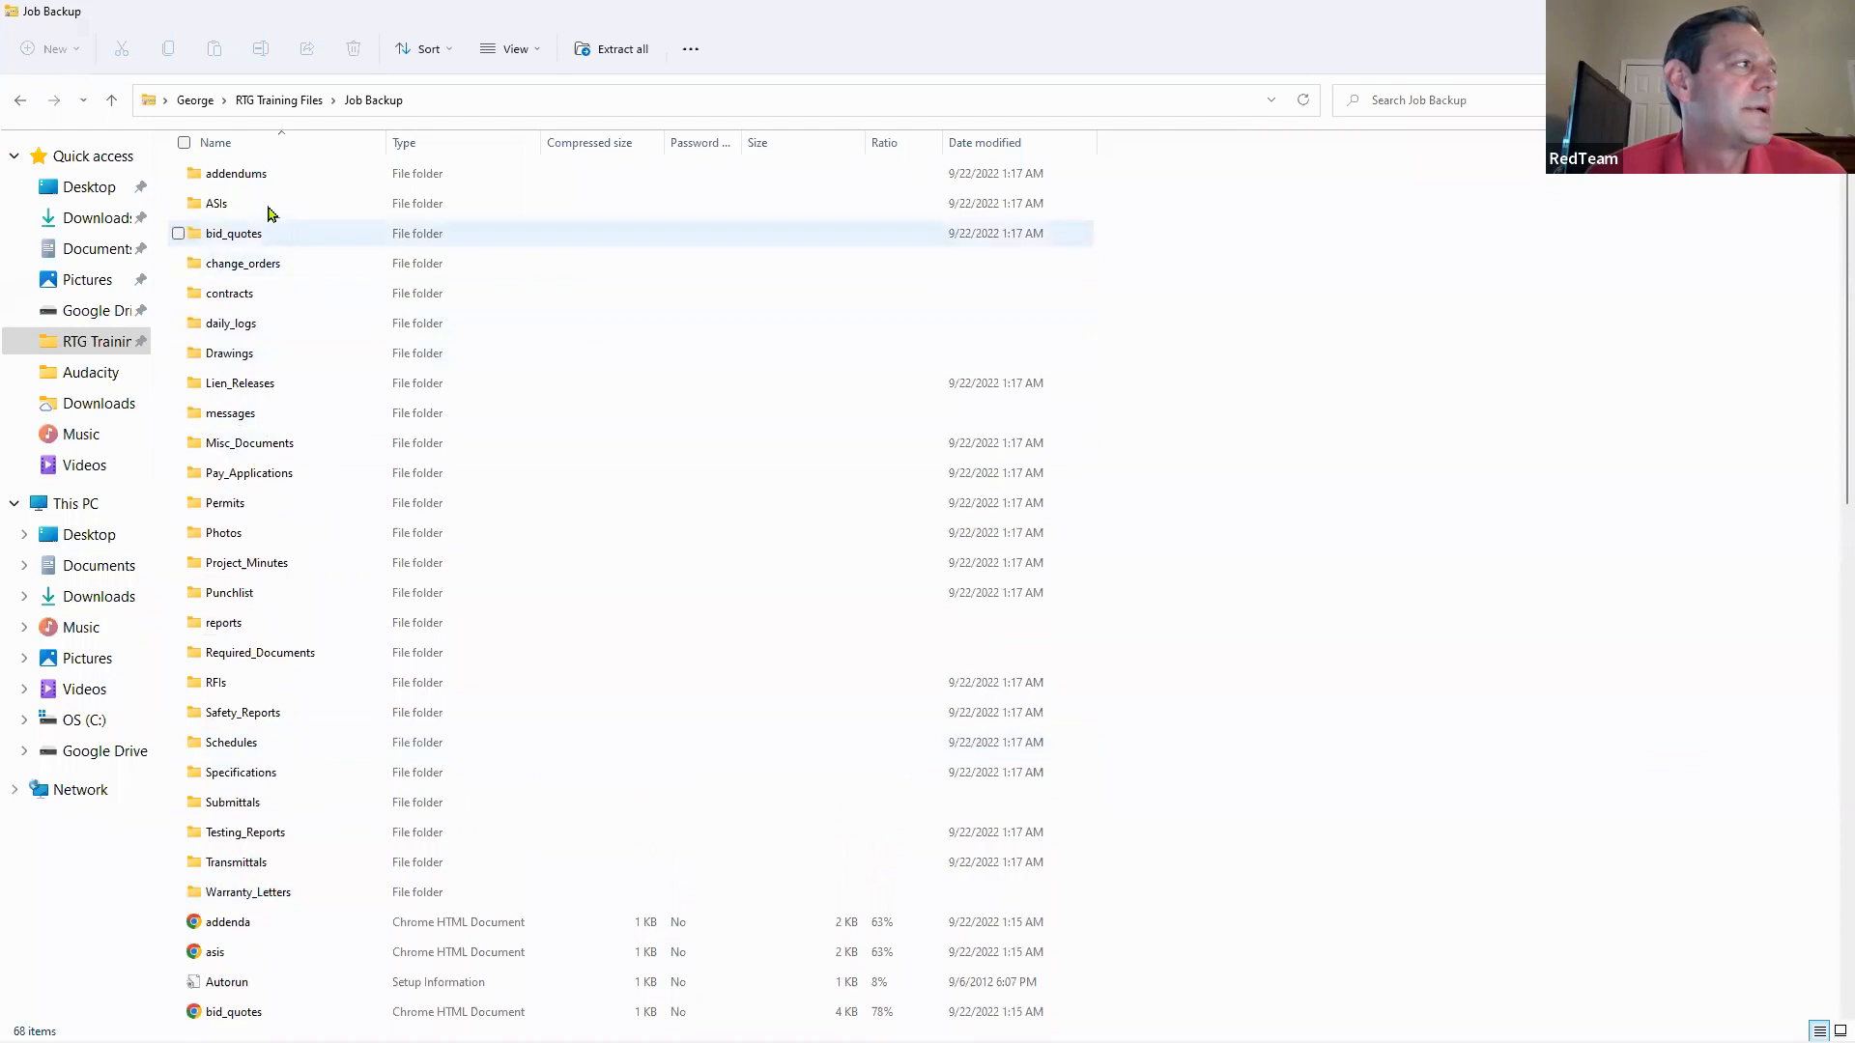
scroll(290, 701, down, 5)
scroll(289, 701, down, 4)
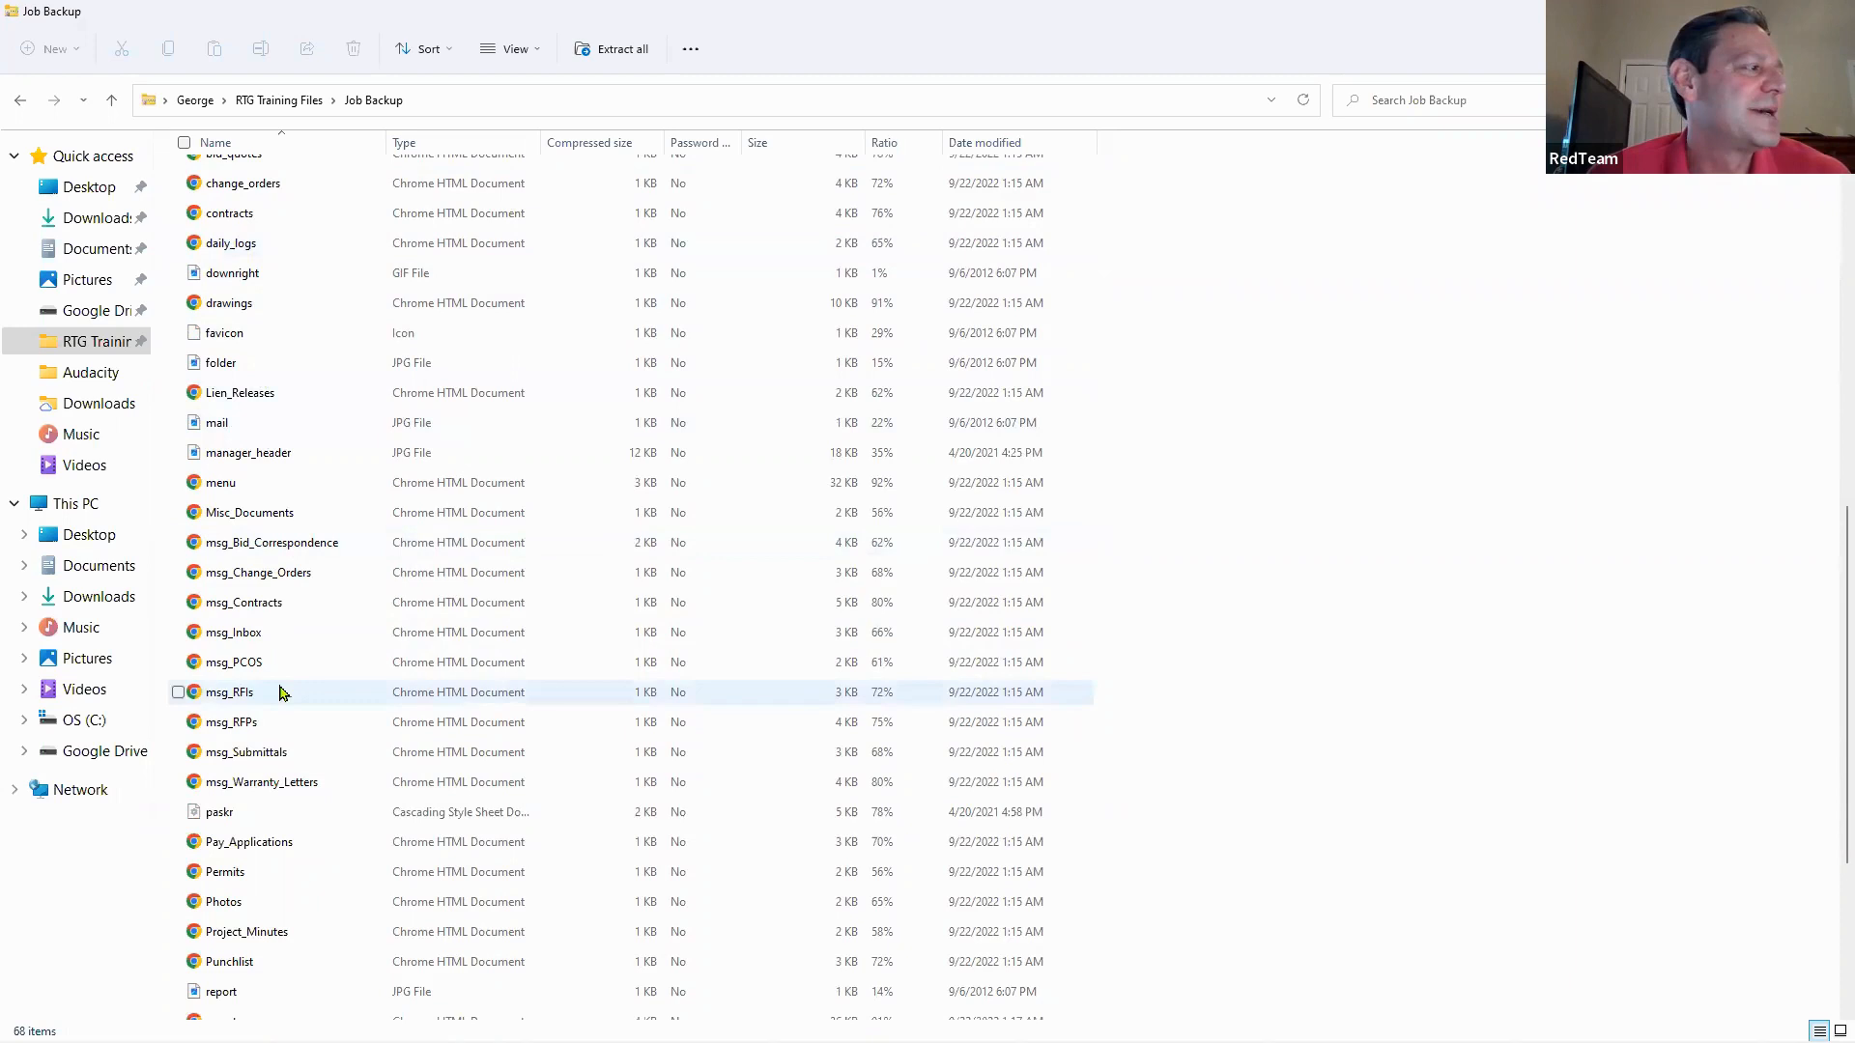
scroll(257, 571, up, 10)
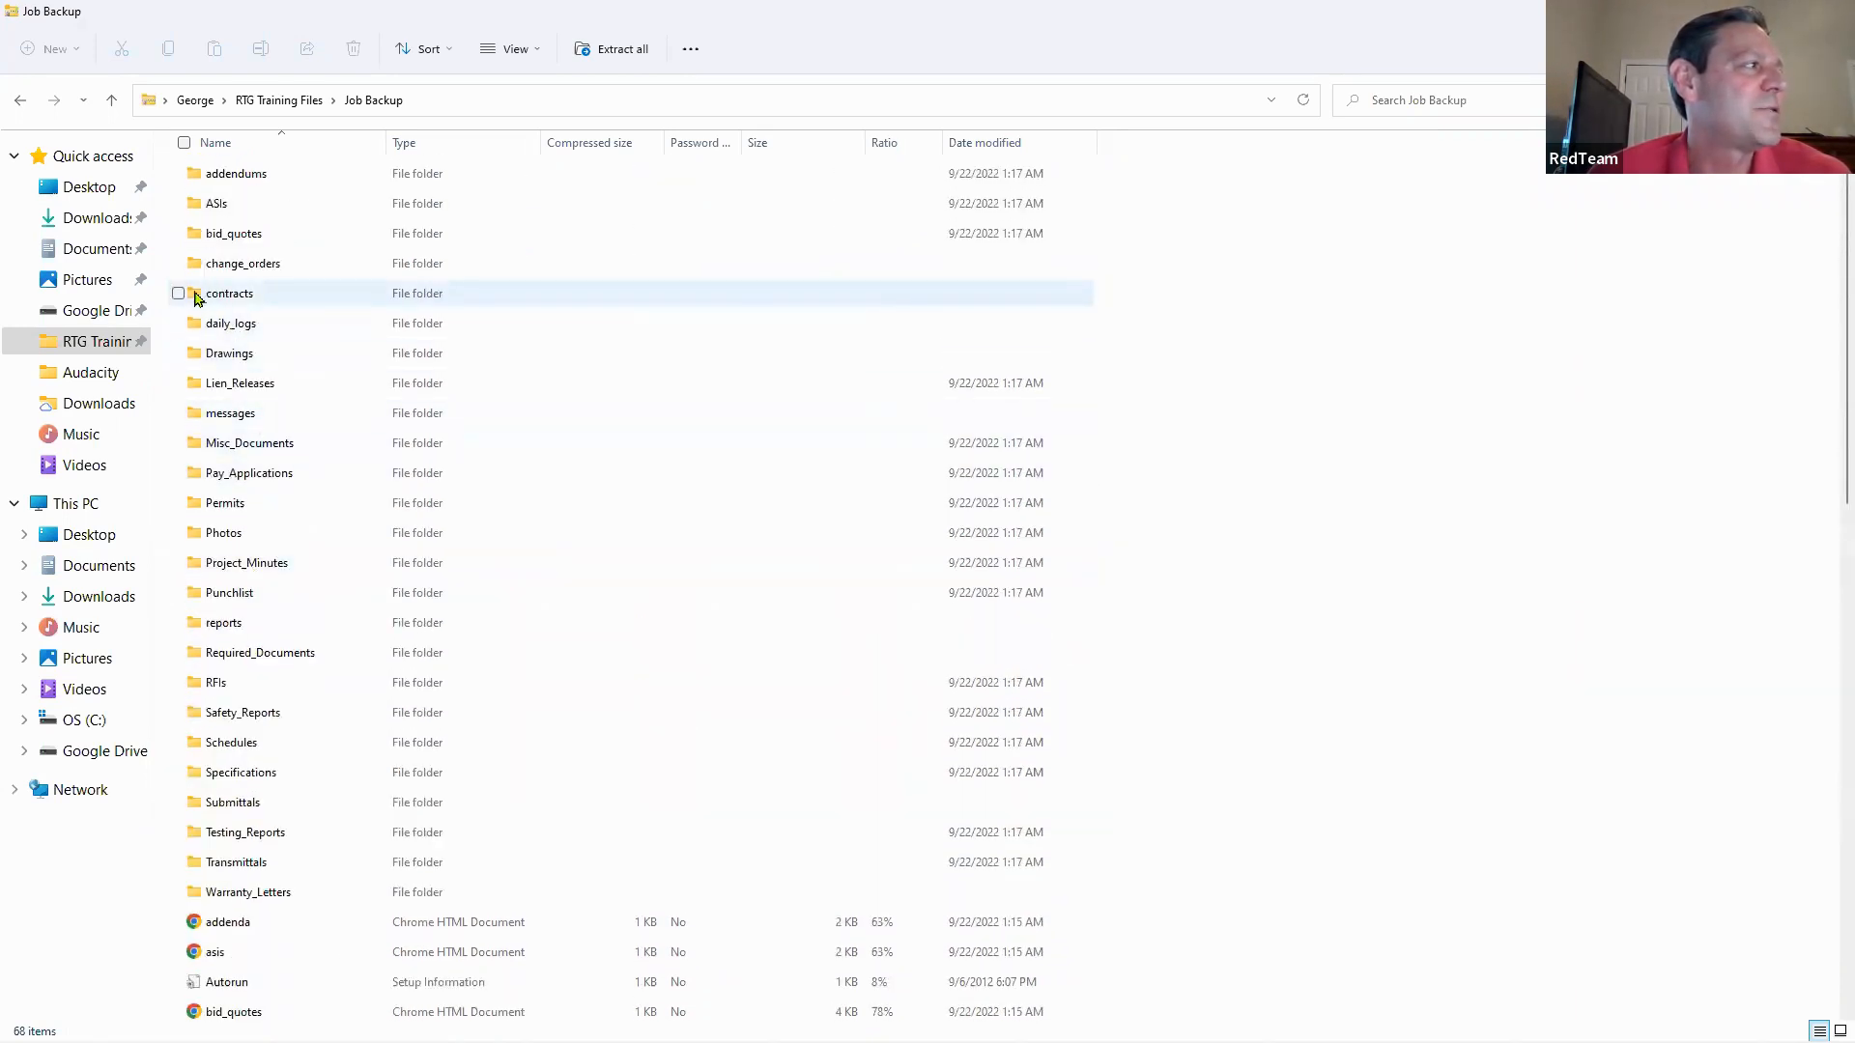
Step: Open sub_contract_1676_4170 from the backup's contracts folder, view the subcontract, and close it
click(198, 295)
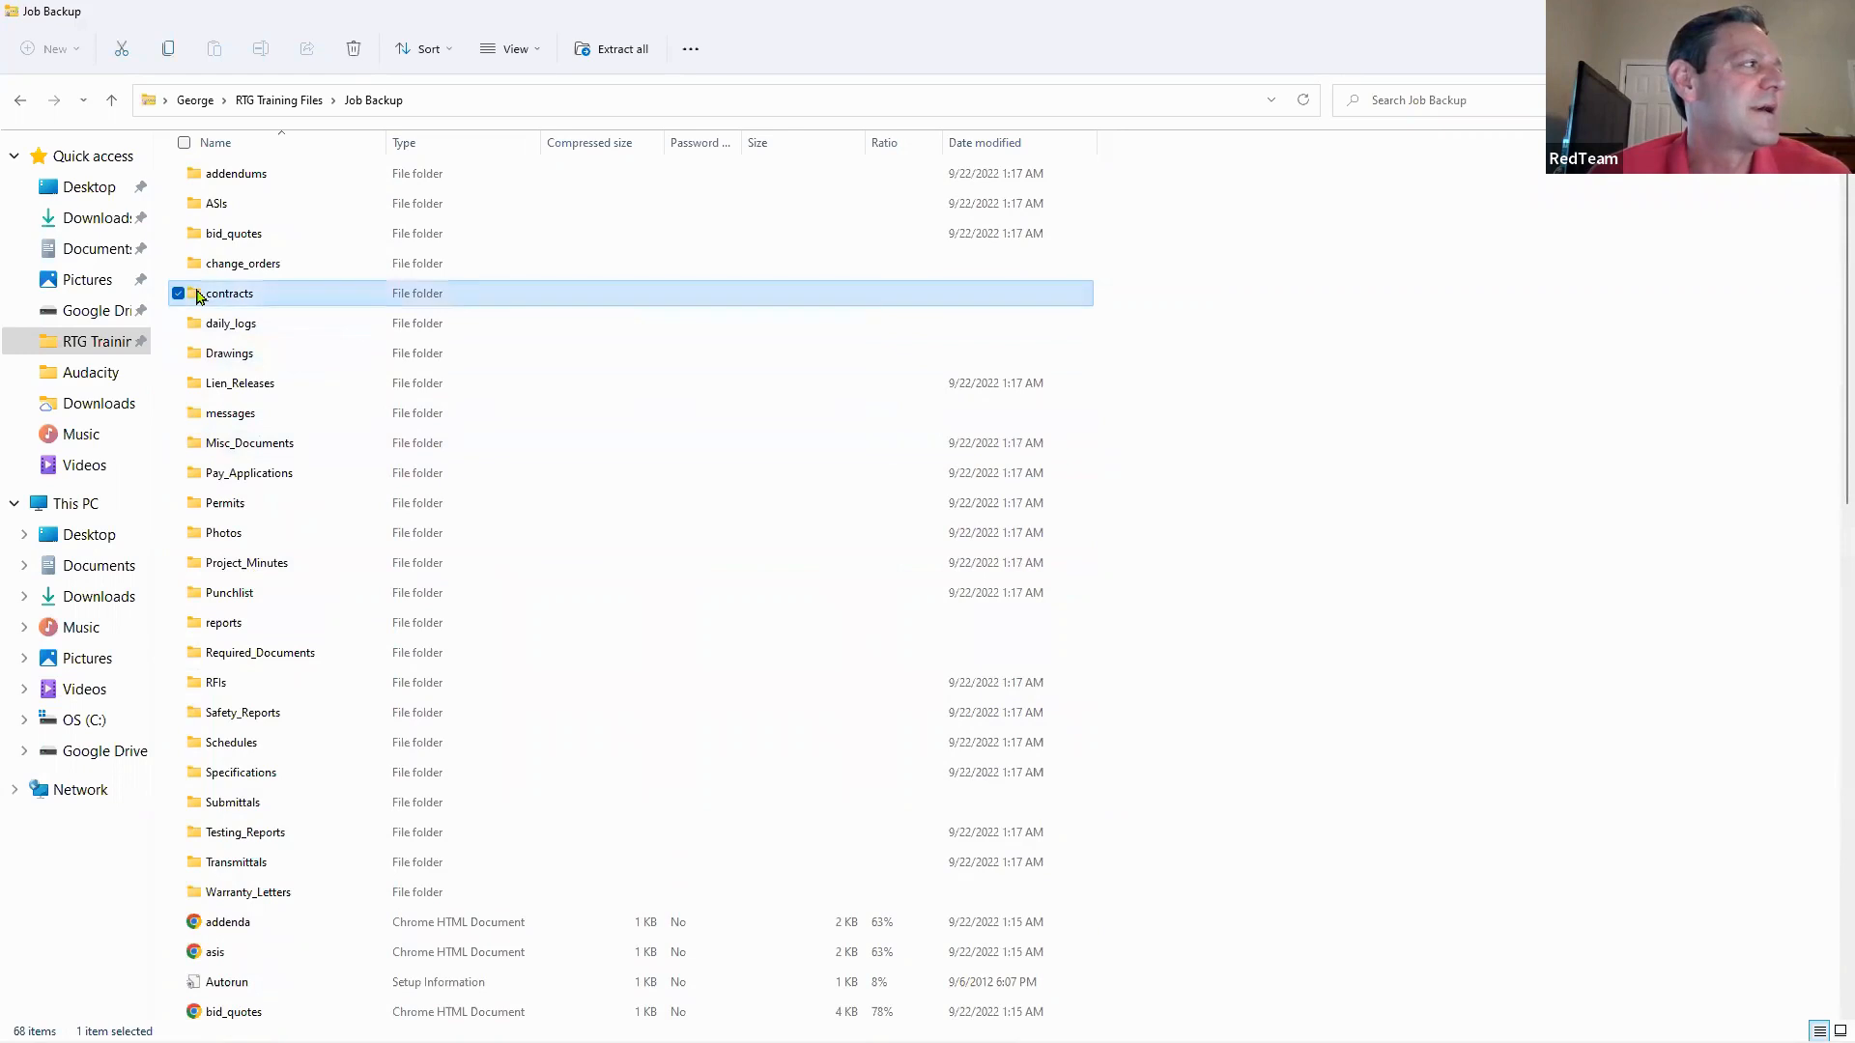
double_click(235, 294)
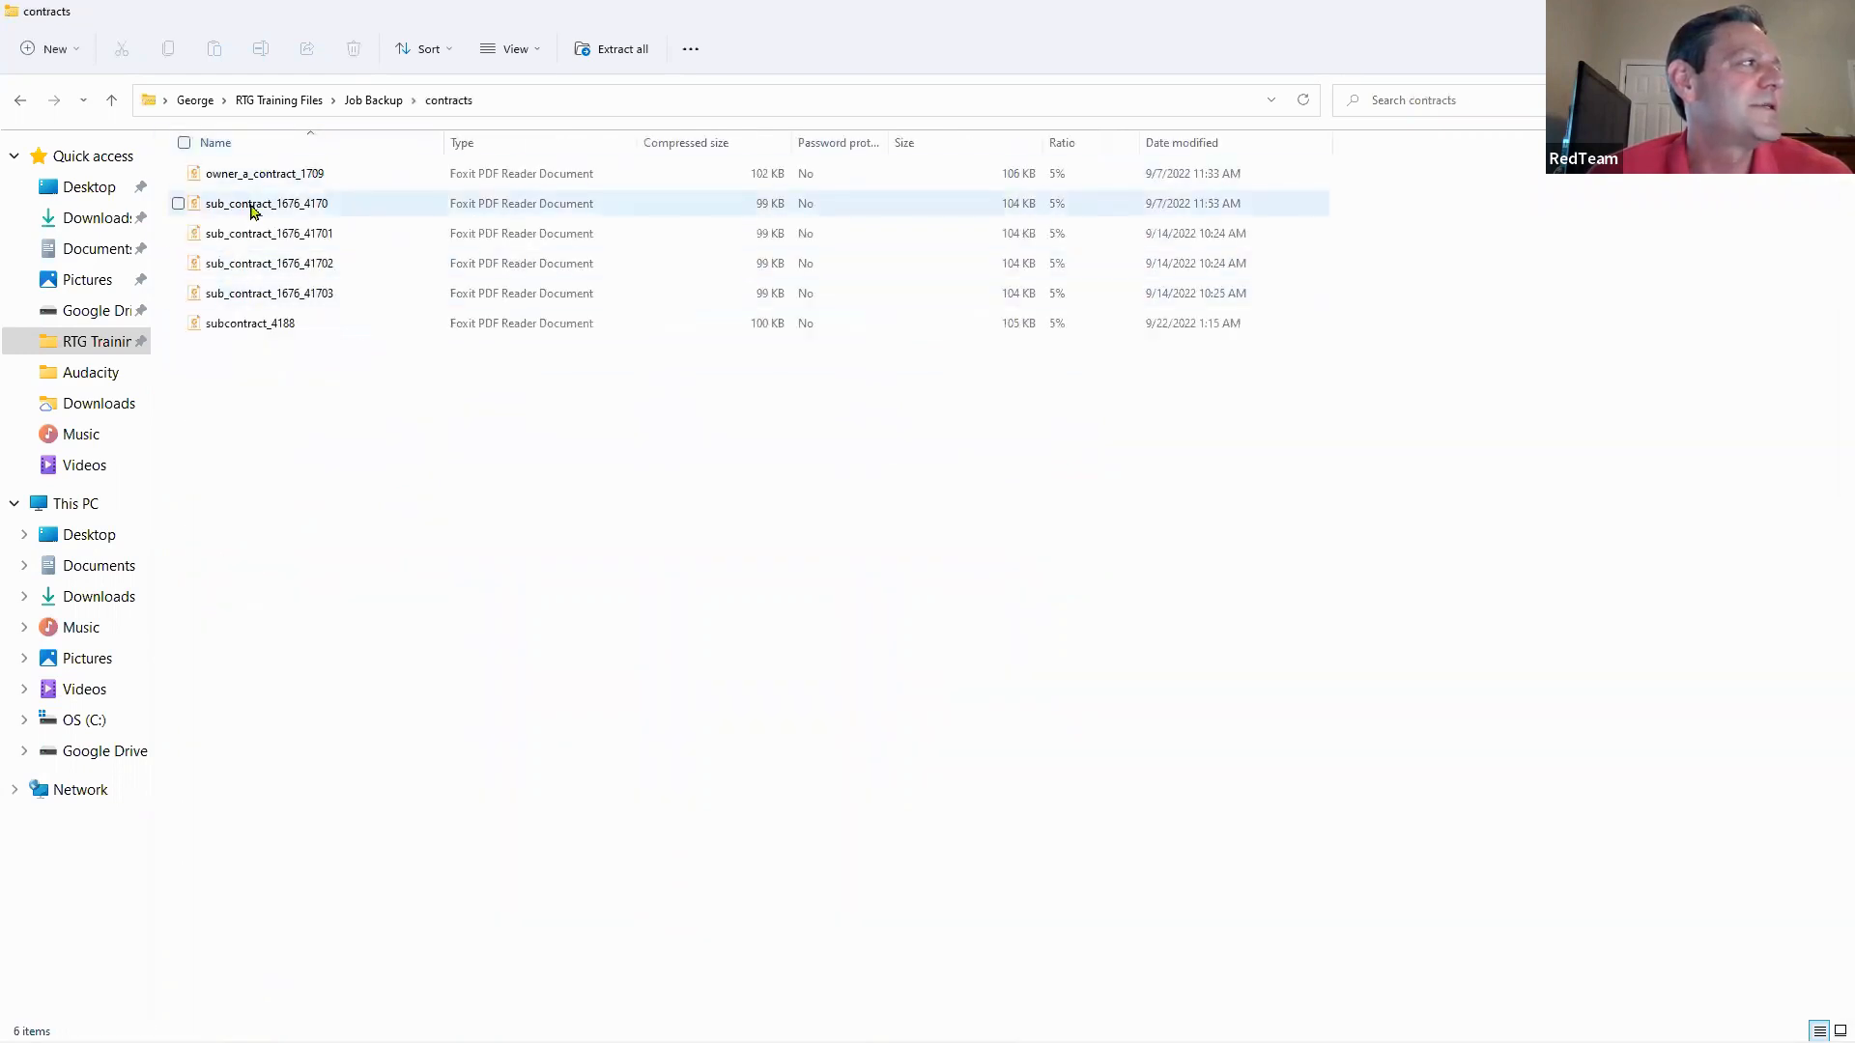
click(249, 211)
double_click(249, 211)
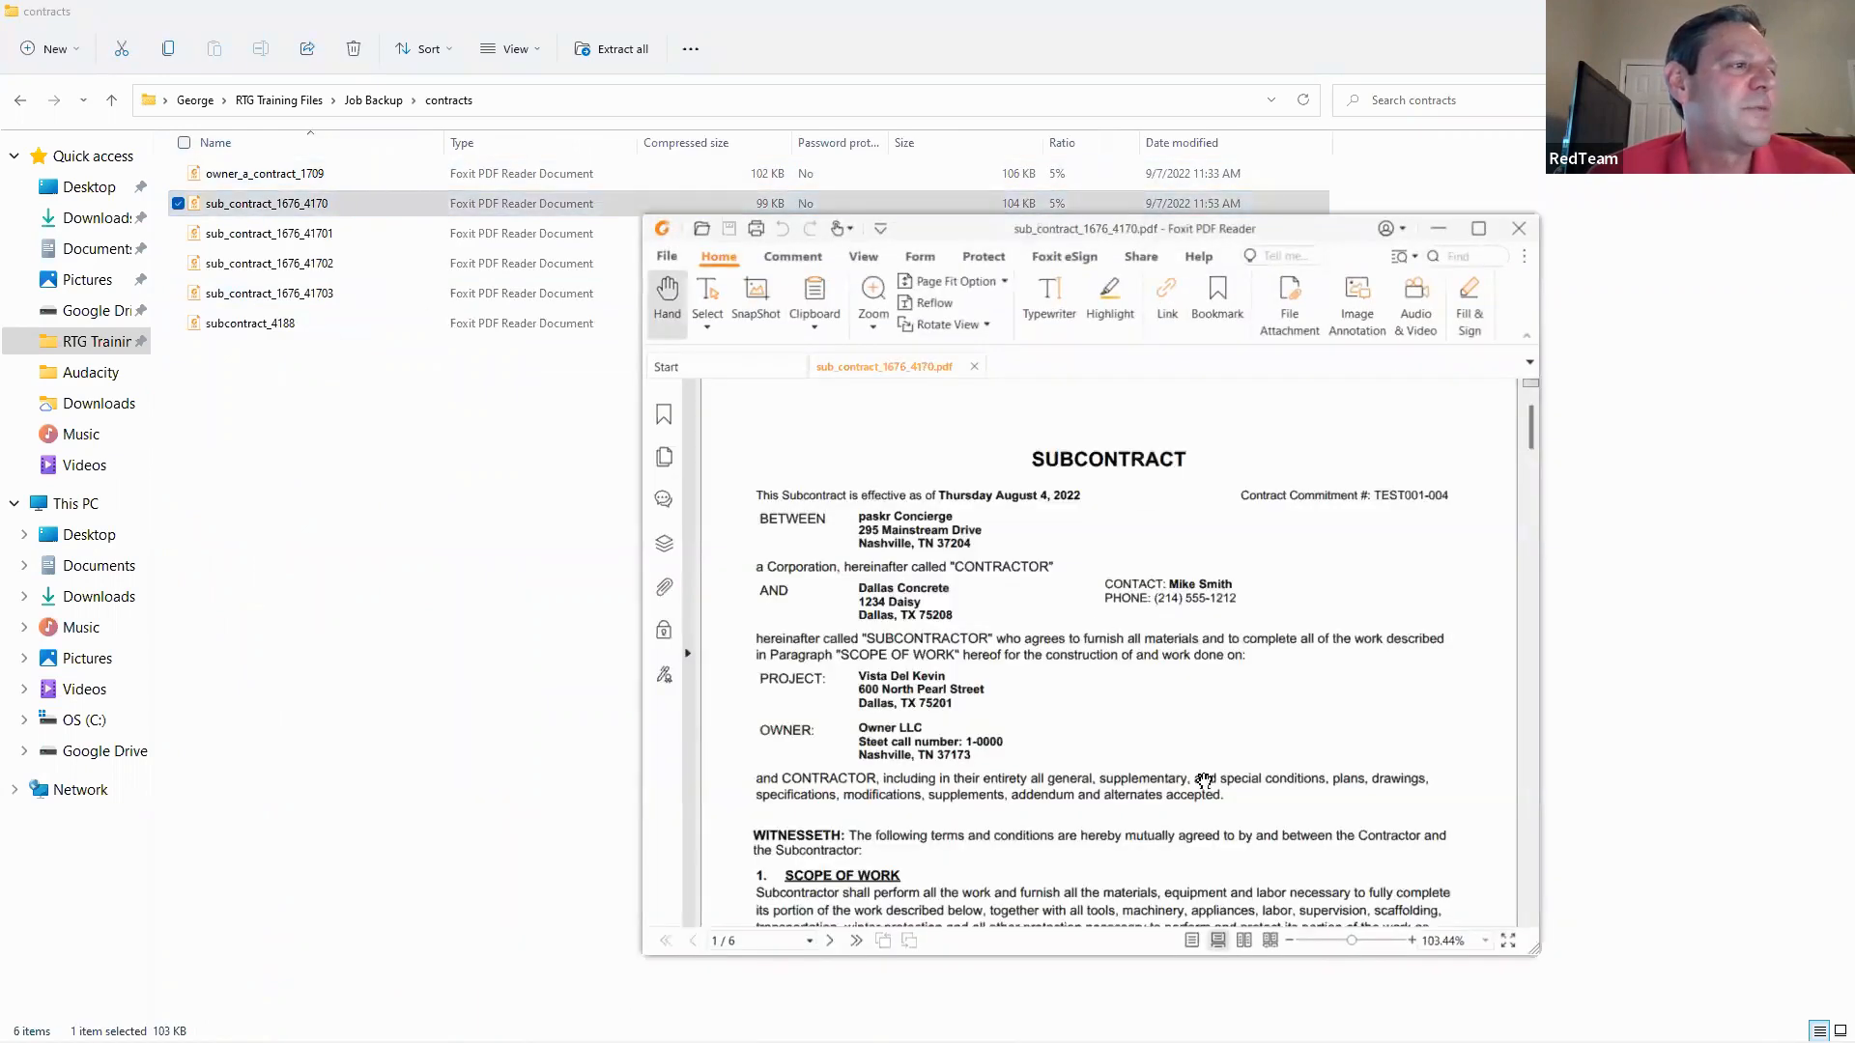
click(1518, 229)
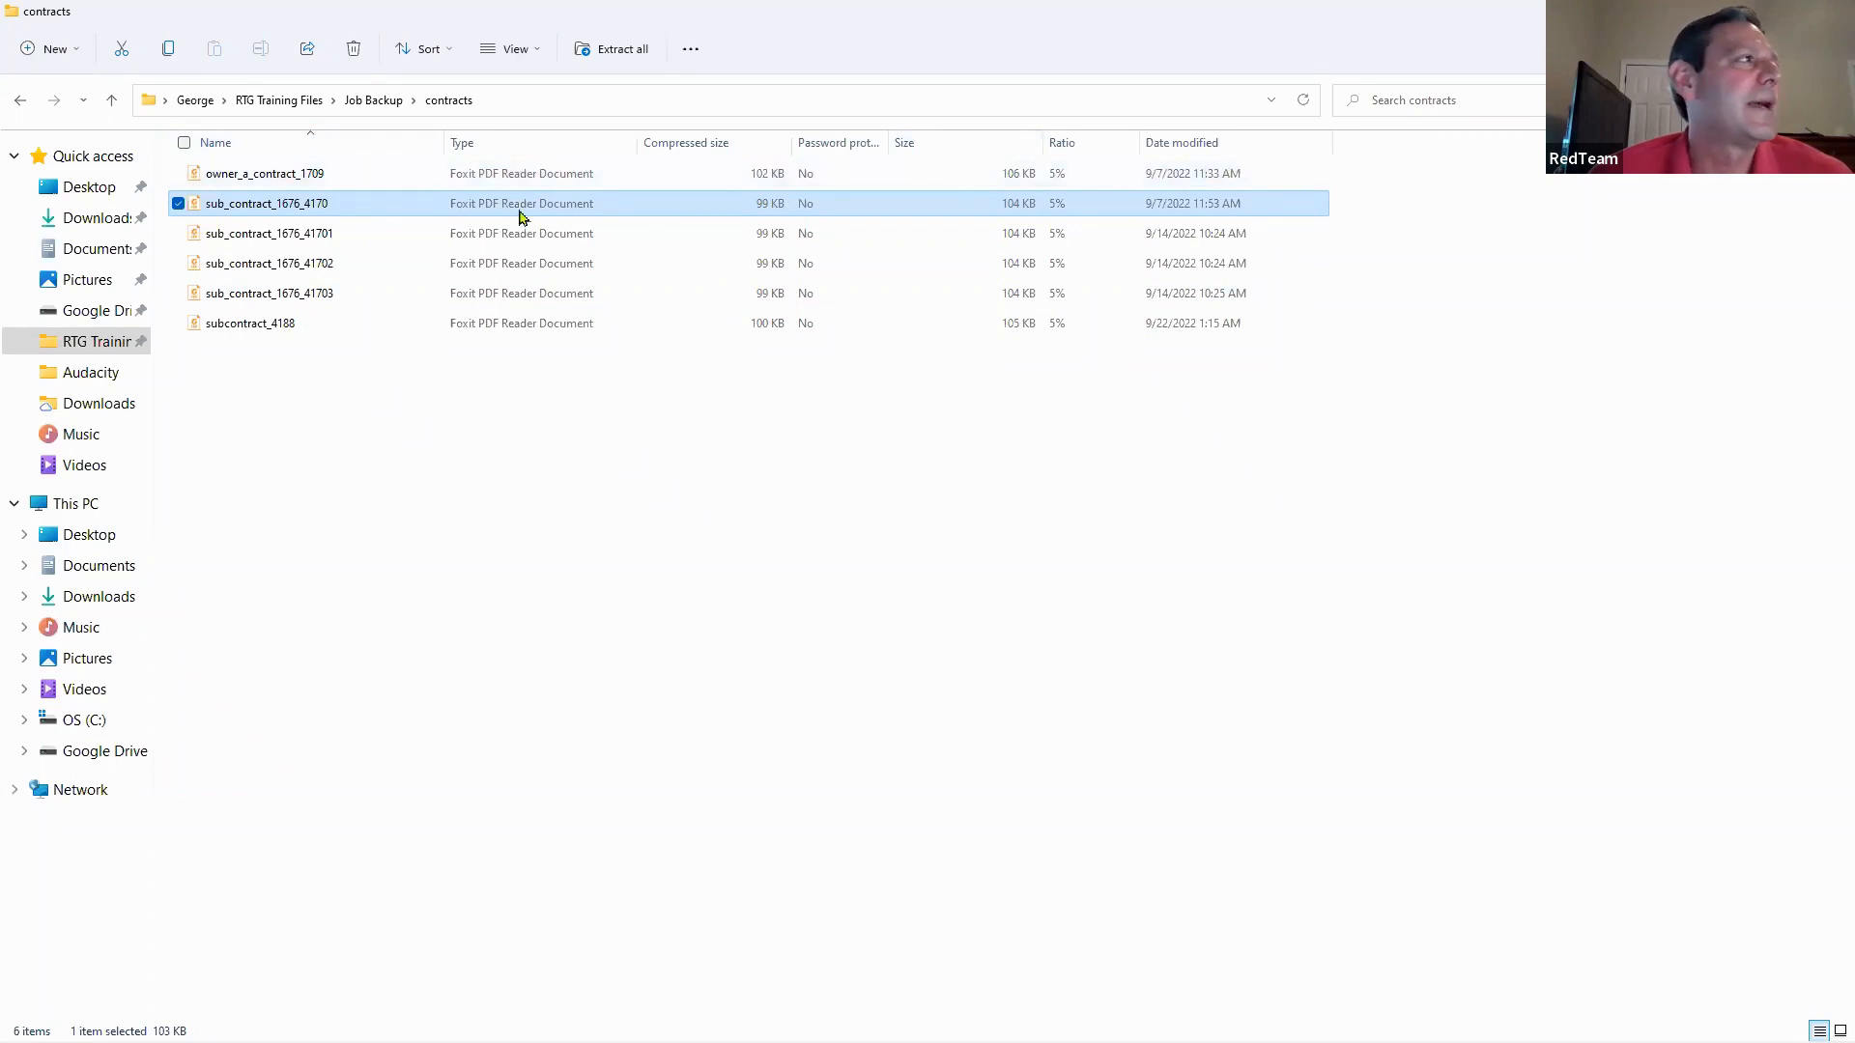
Step: Return to the Job Backup root, open the contracts HTML page to view the contract links and signature dates, and close it
click(375, 102)
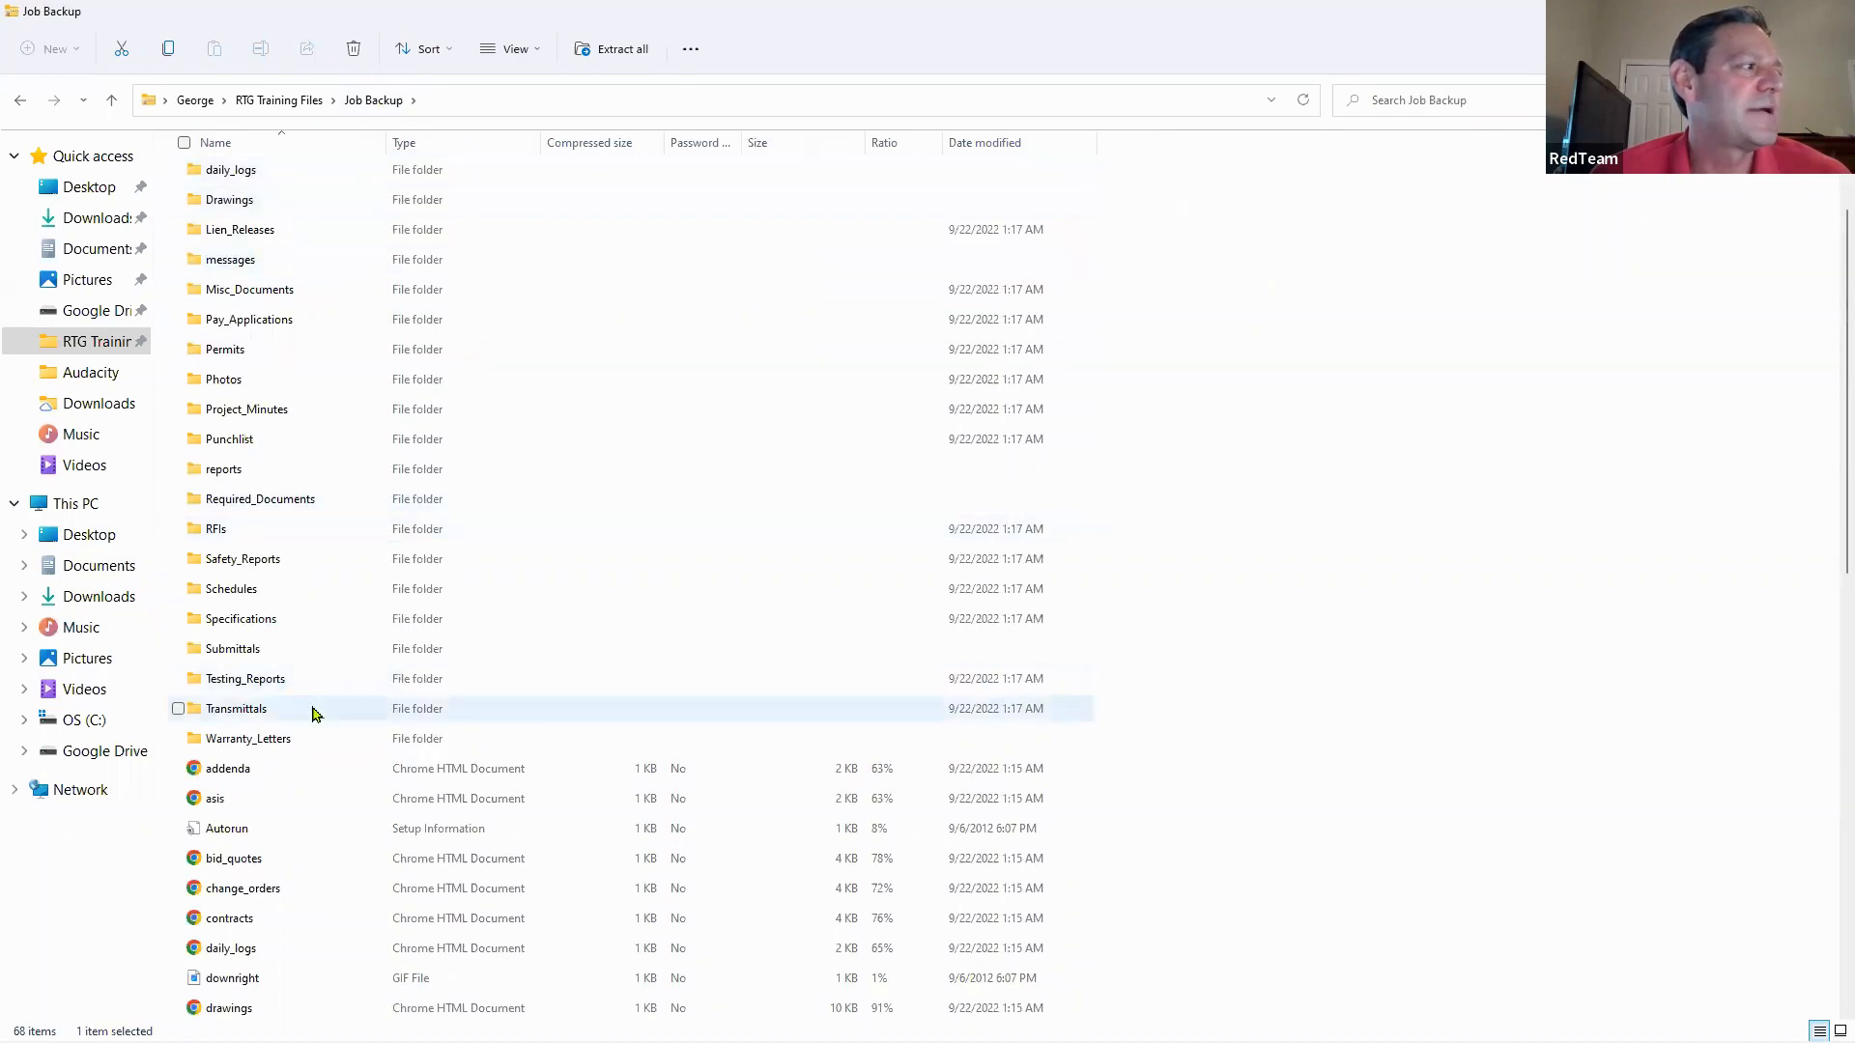
scroll(310, 710, down, 4)
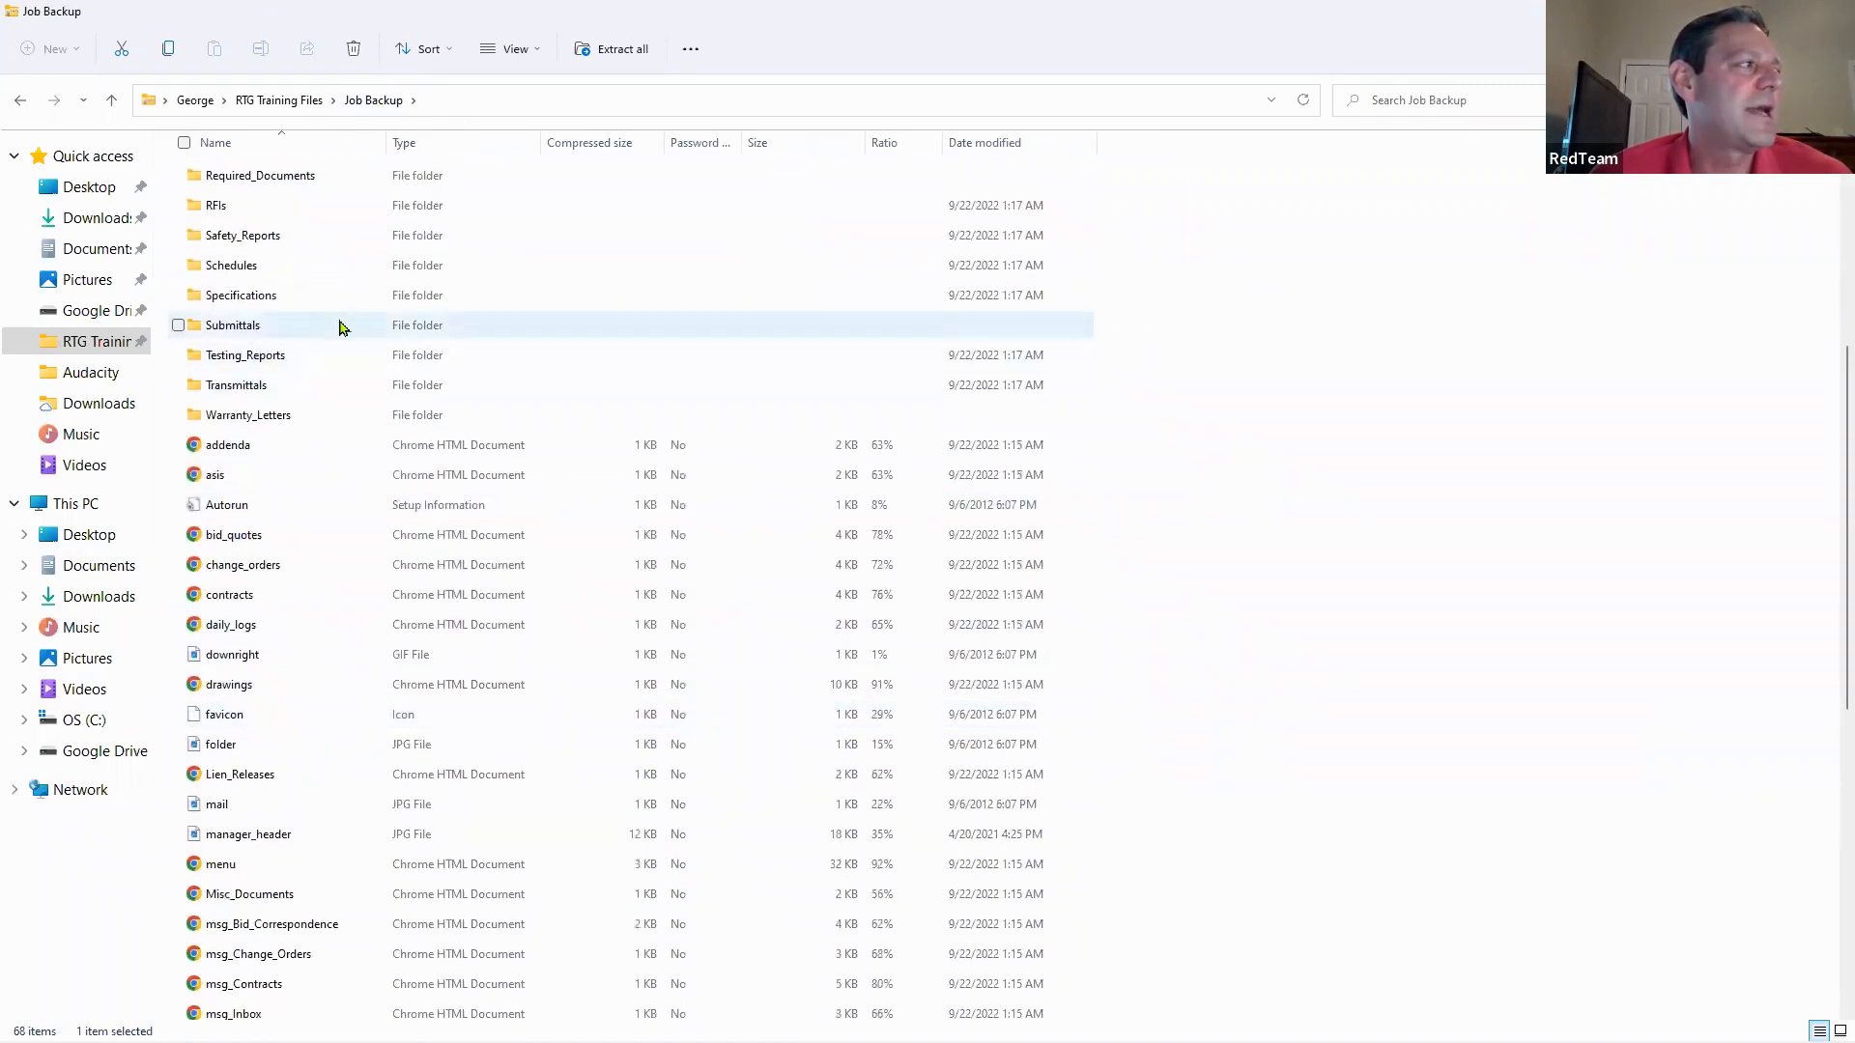
double_click(236, 601)
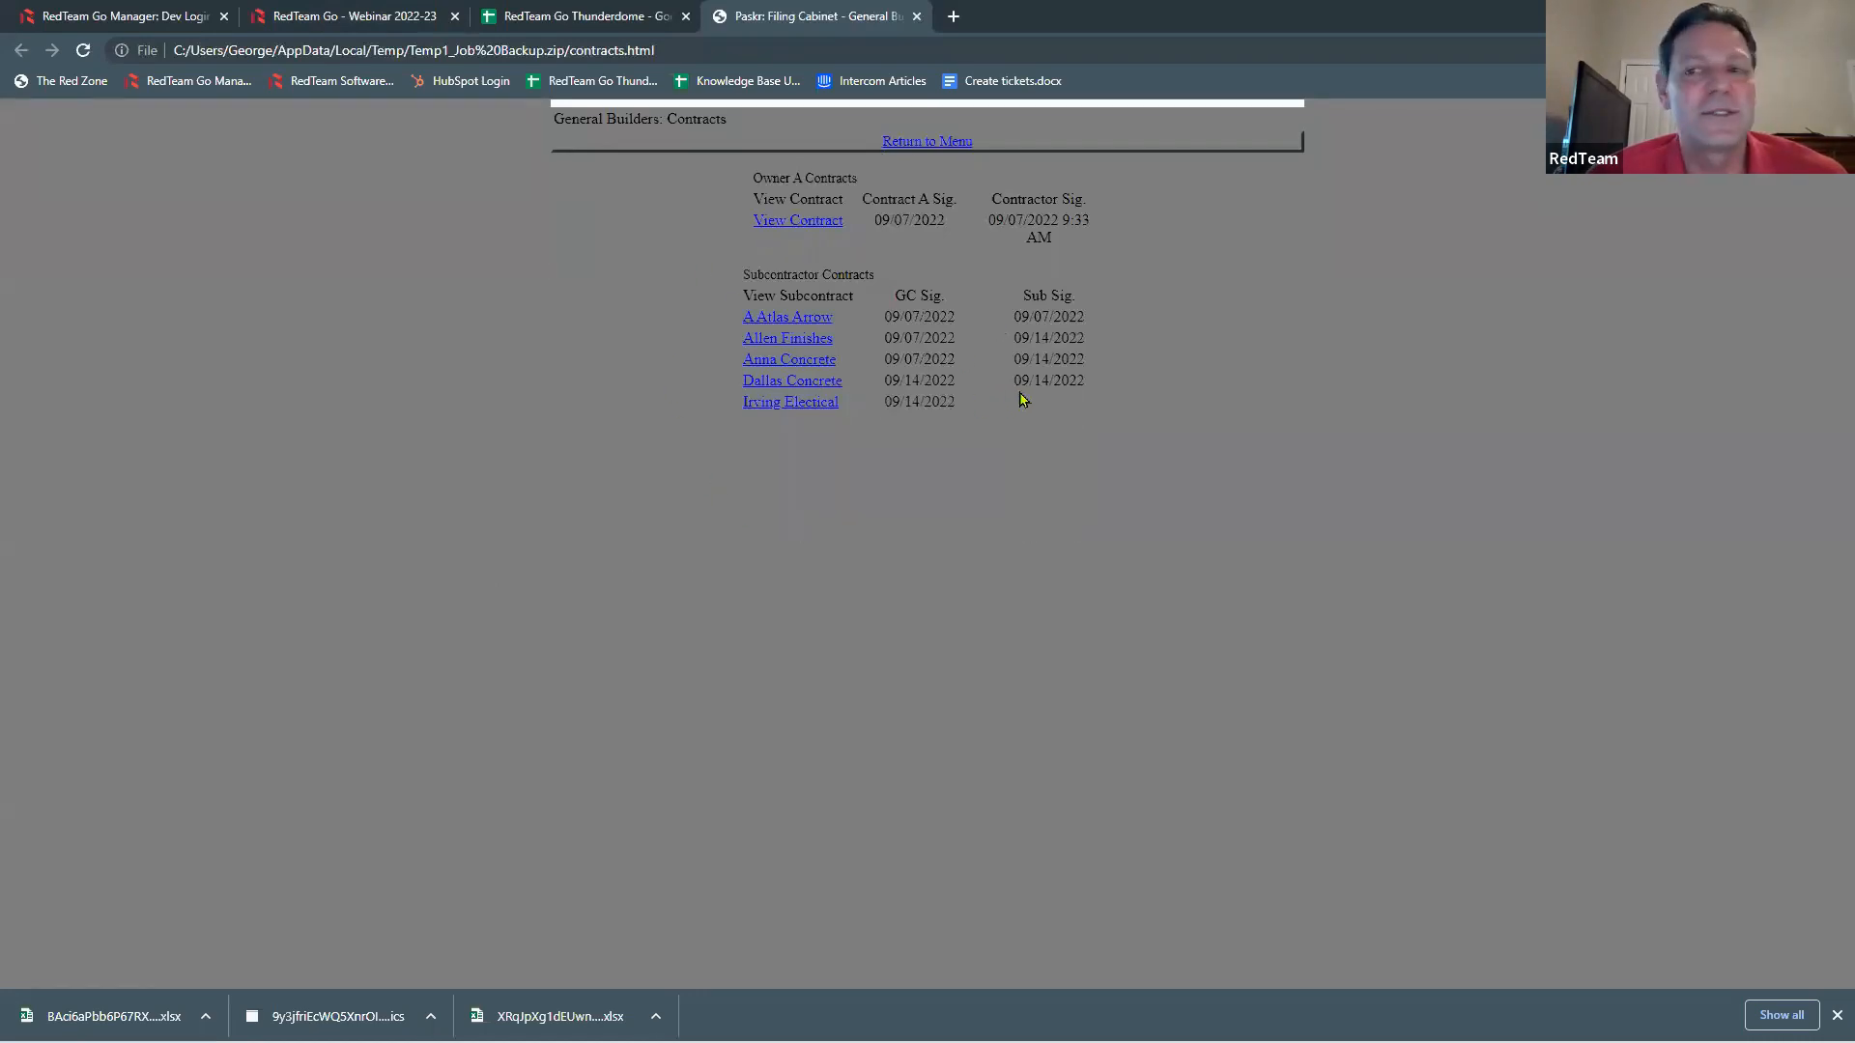
click(916, 17)
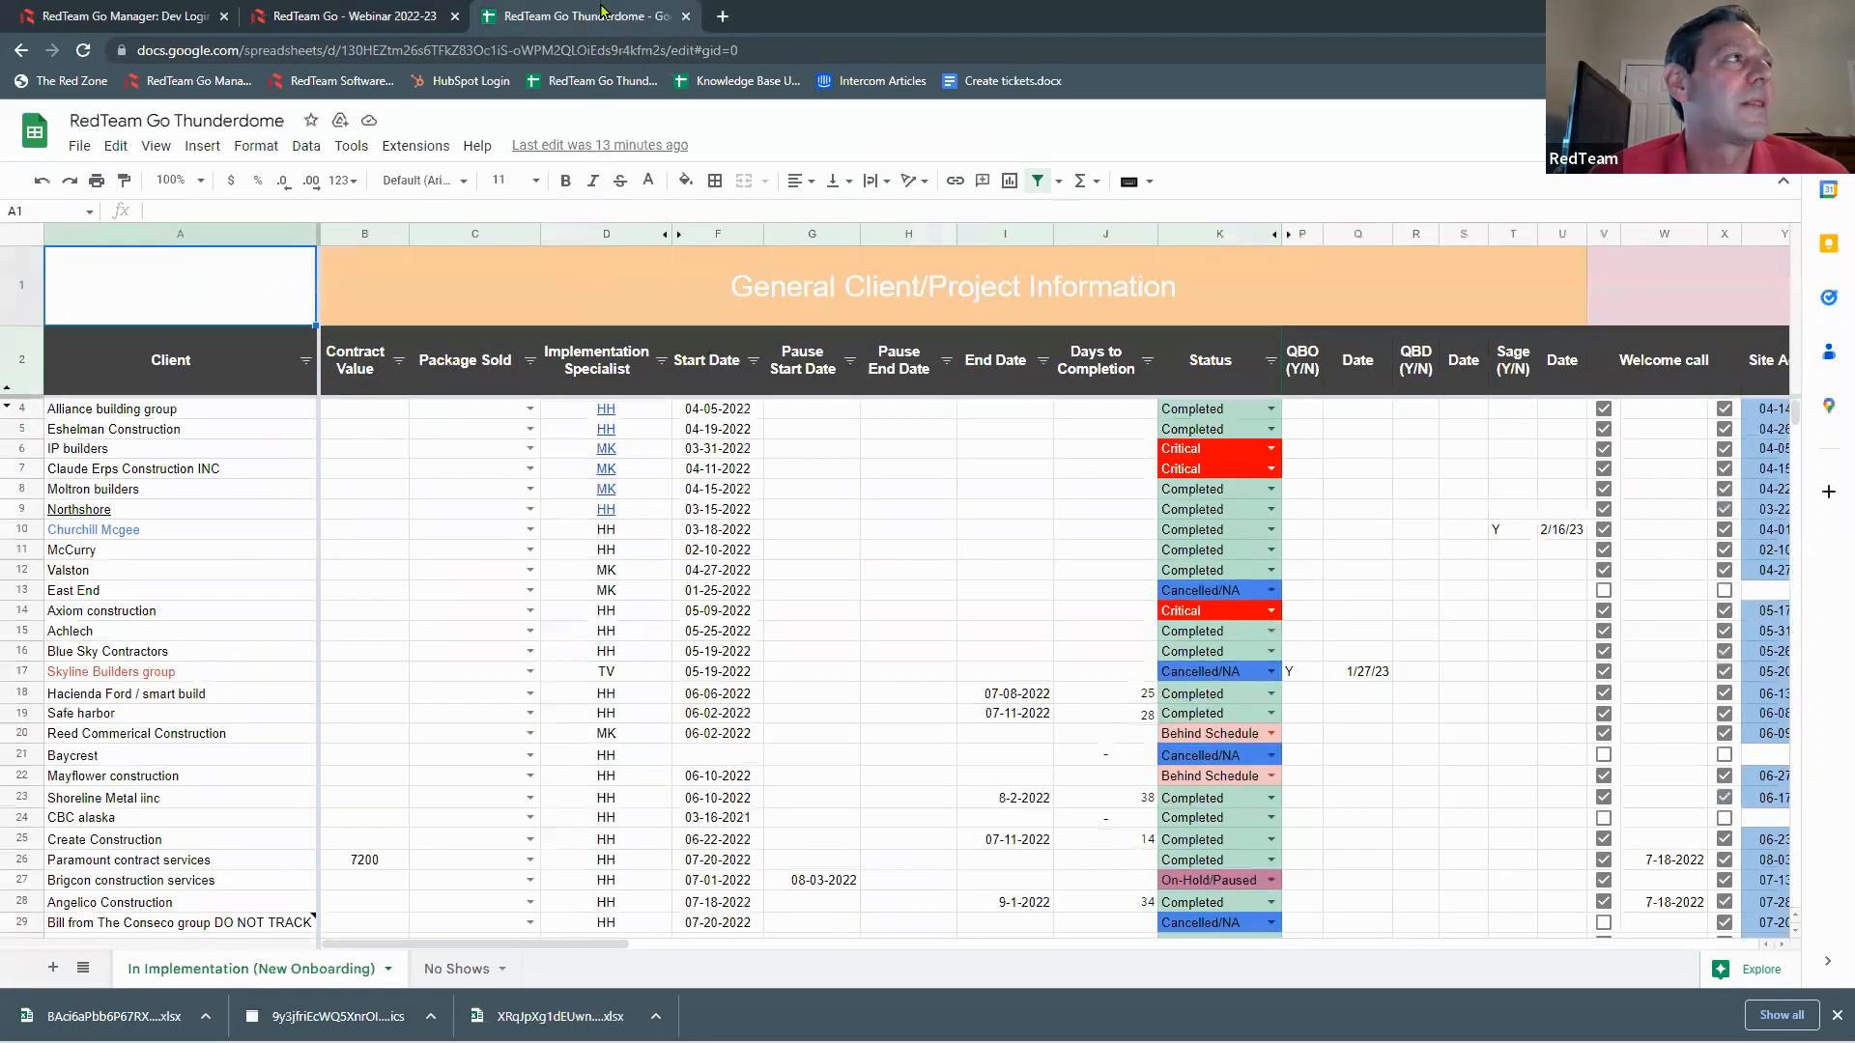
Step: Return to the RedTeam Go project, open the Learning Center, and review the live training schedule under Upcoming Sessions
click(436, 21)
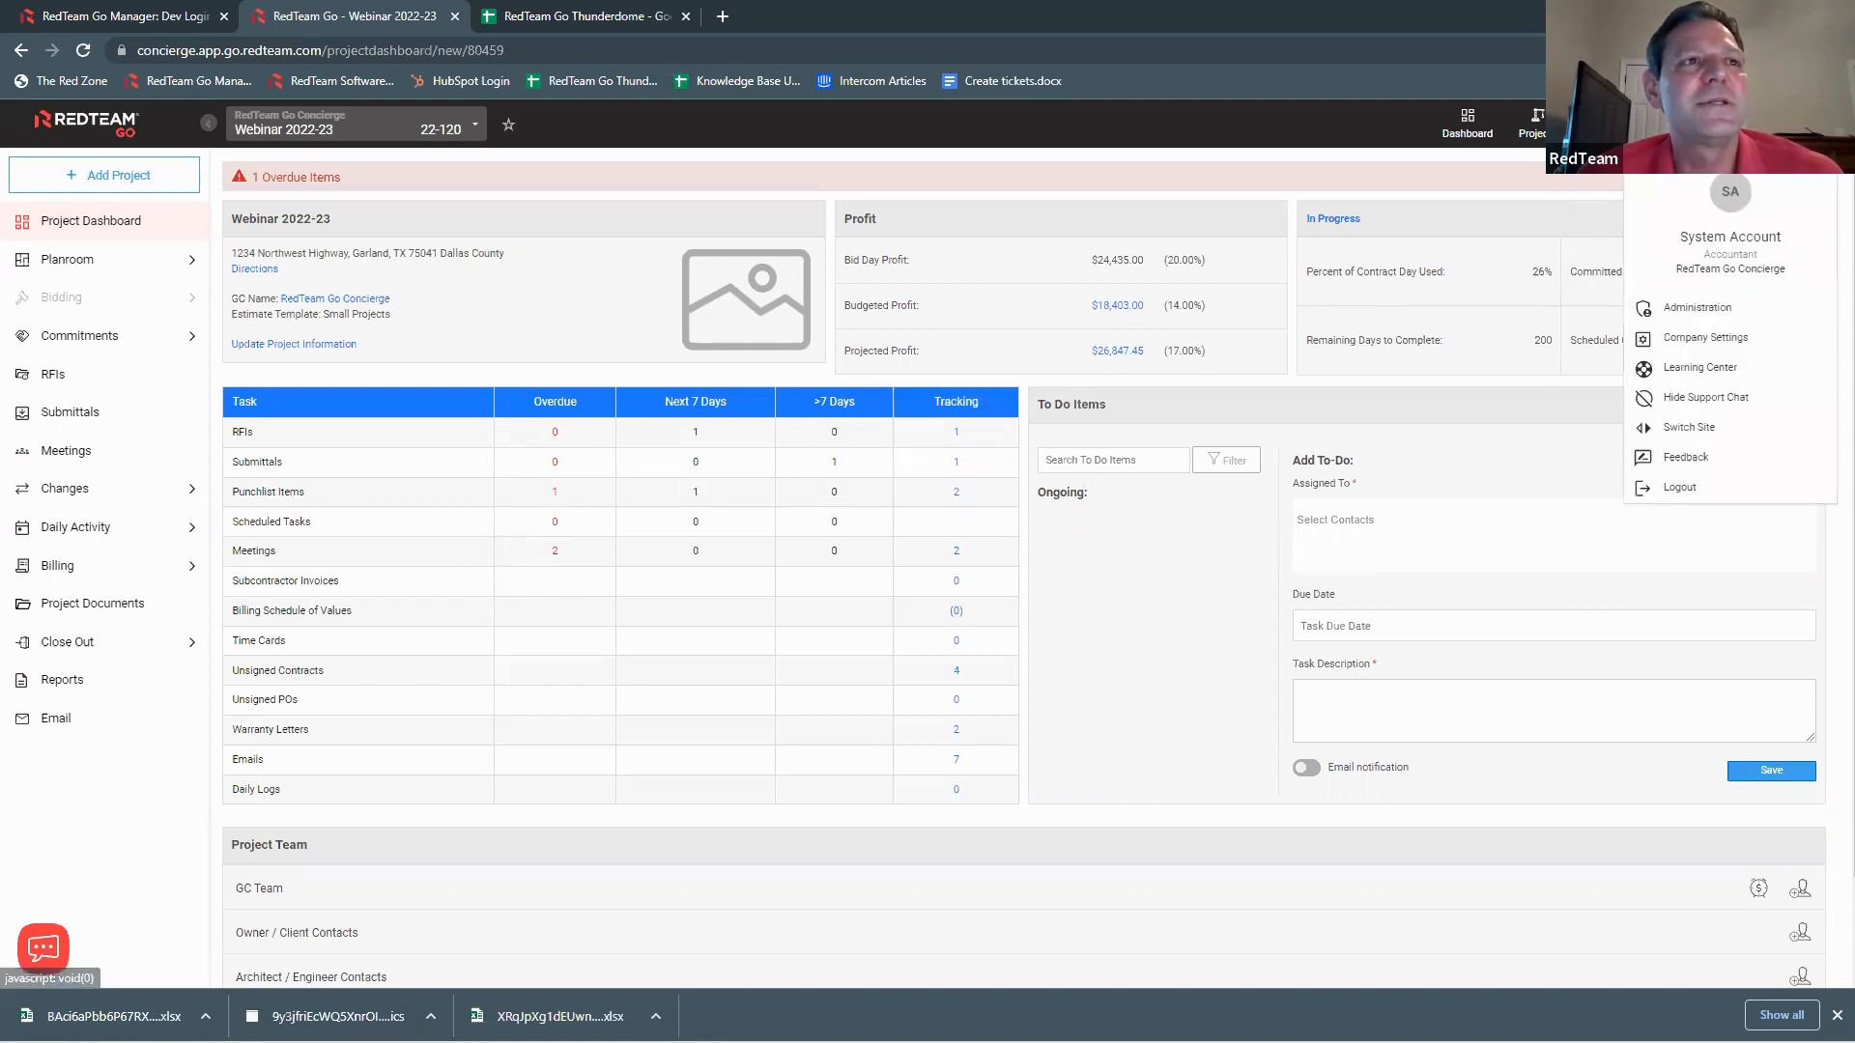
click(1705, 375)
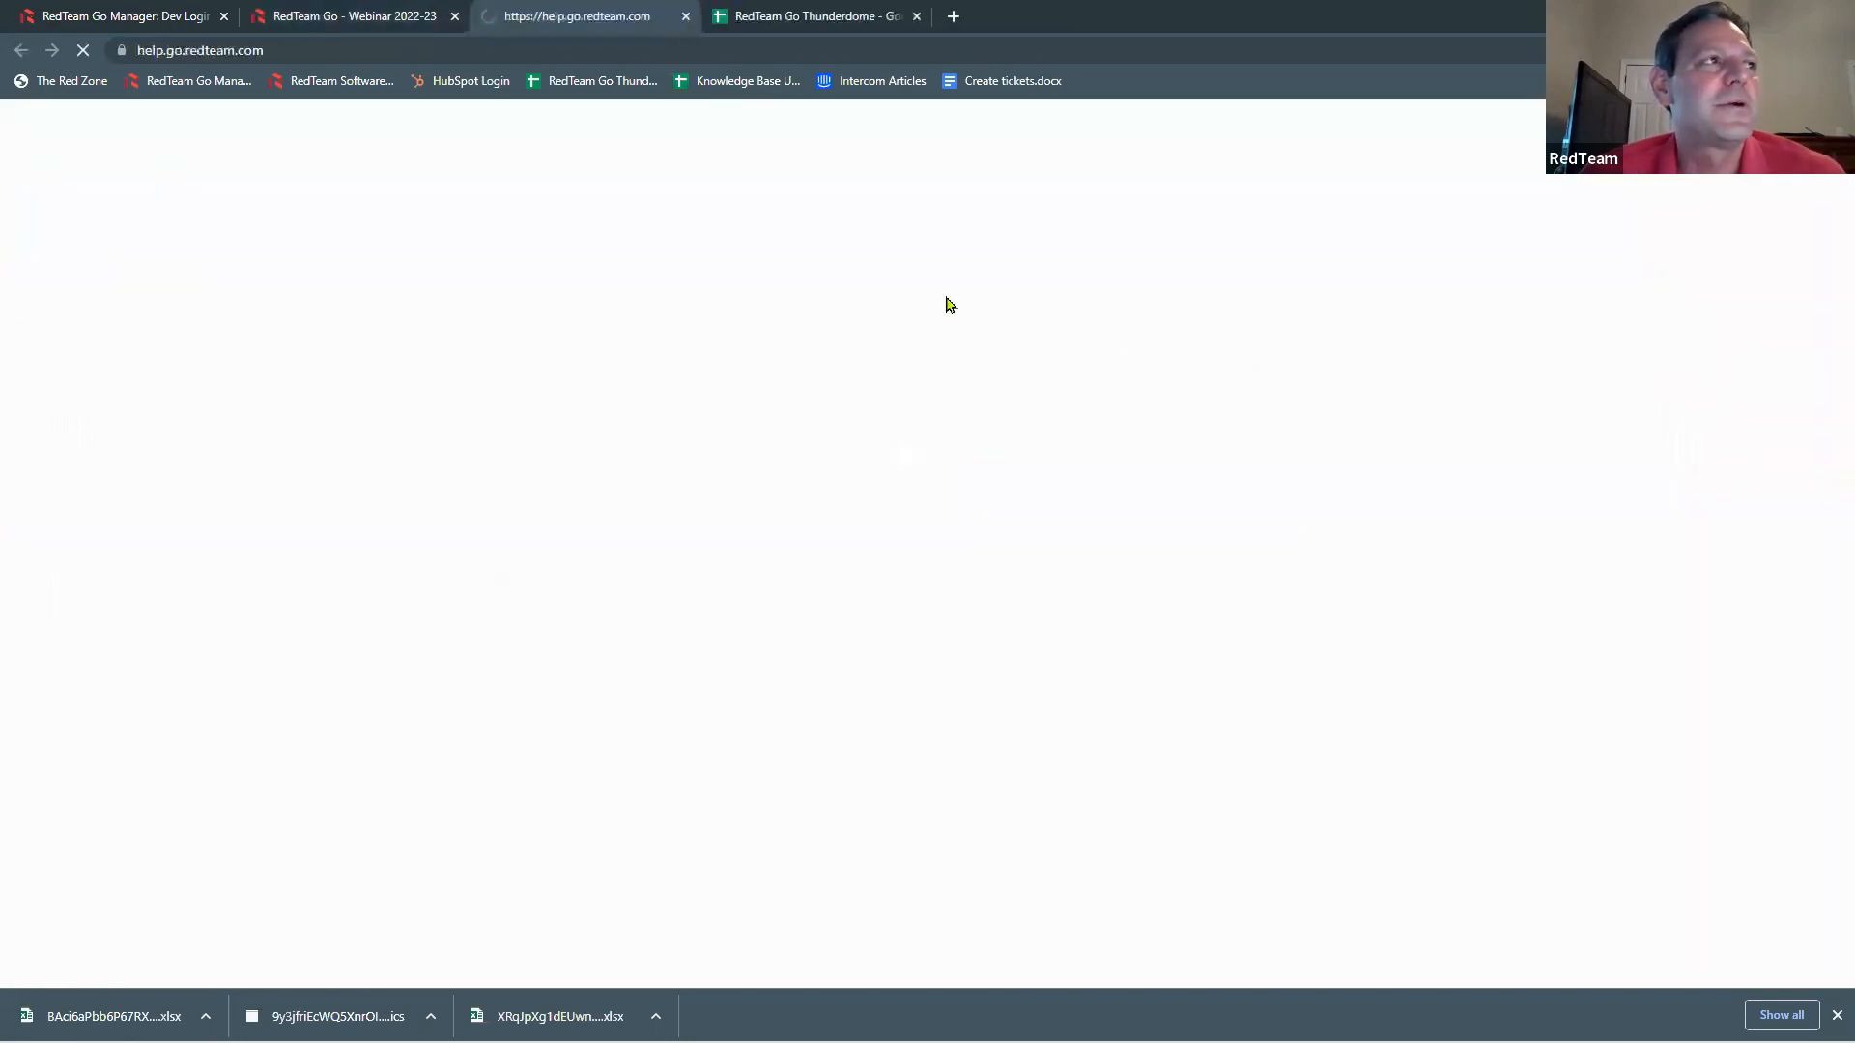
scroll(869, 275, up, 5)
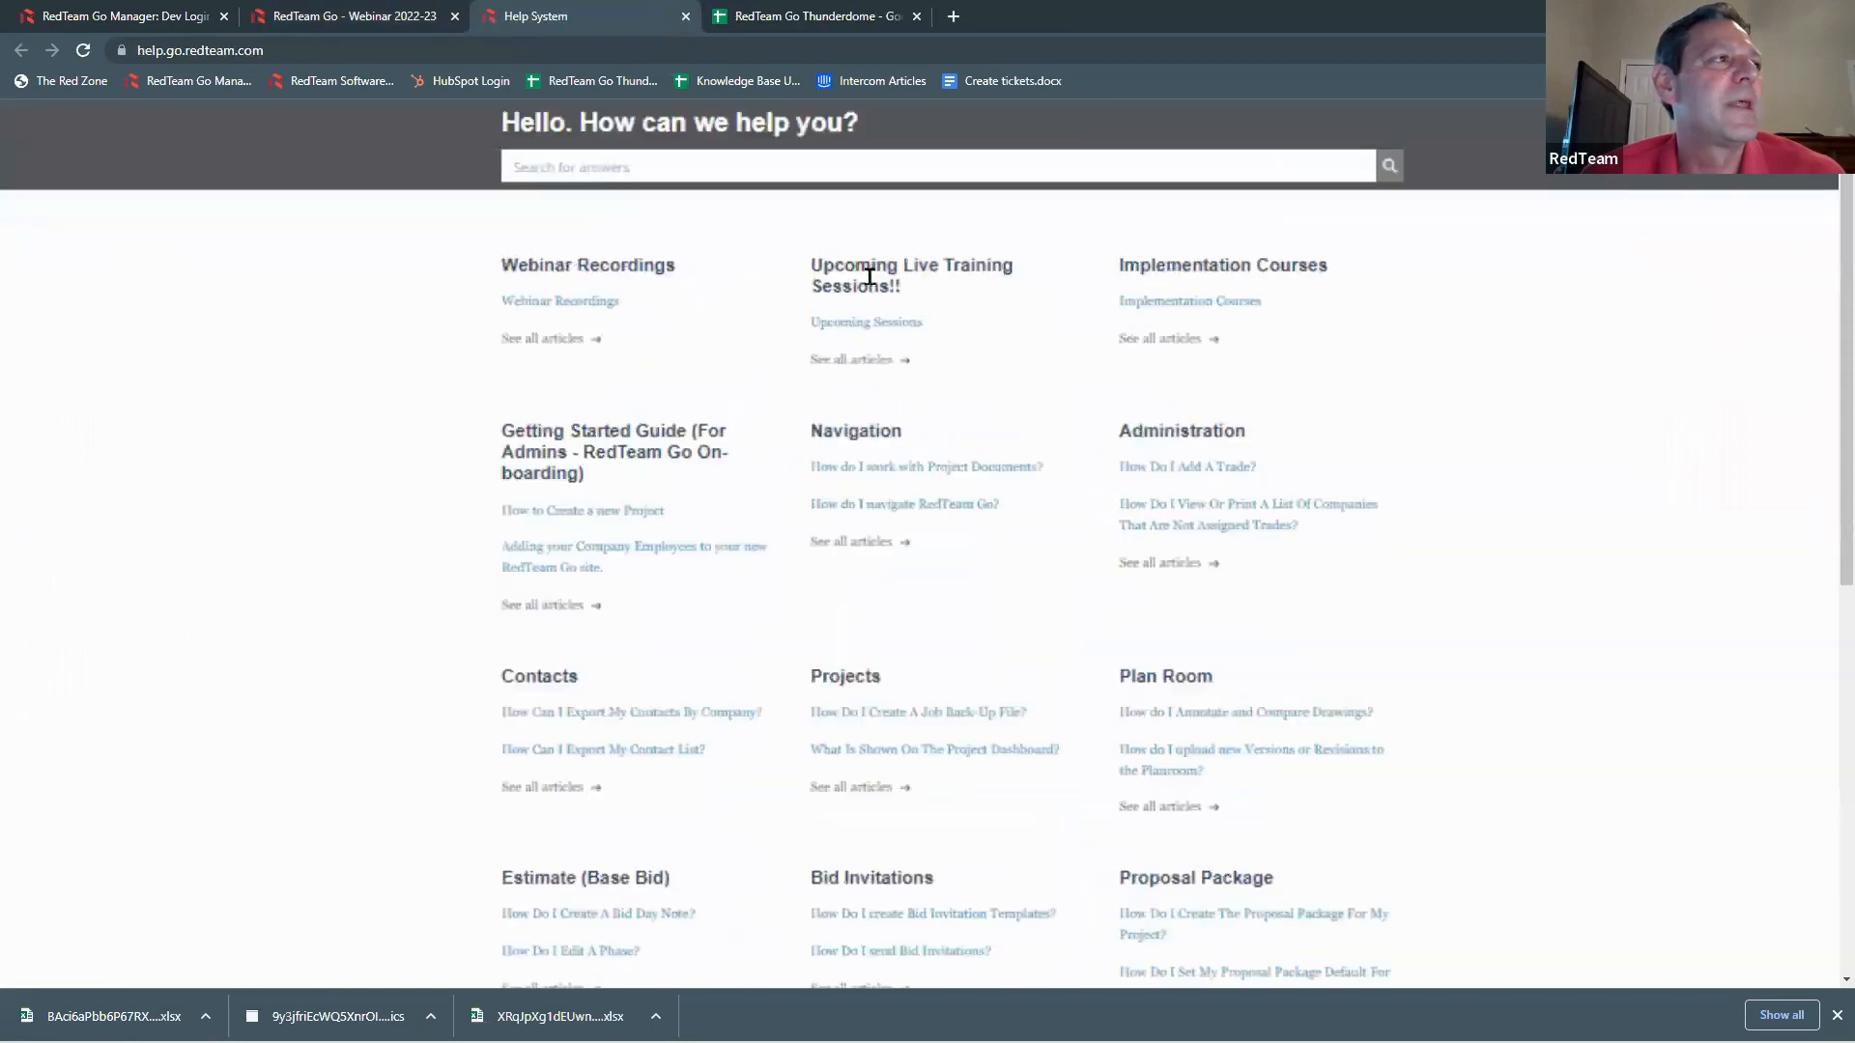
scroll(870, 275, up, 1)
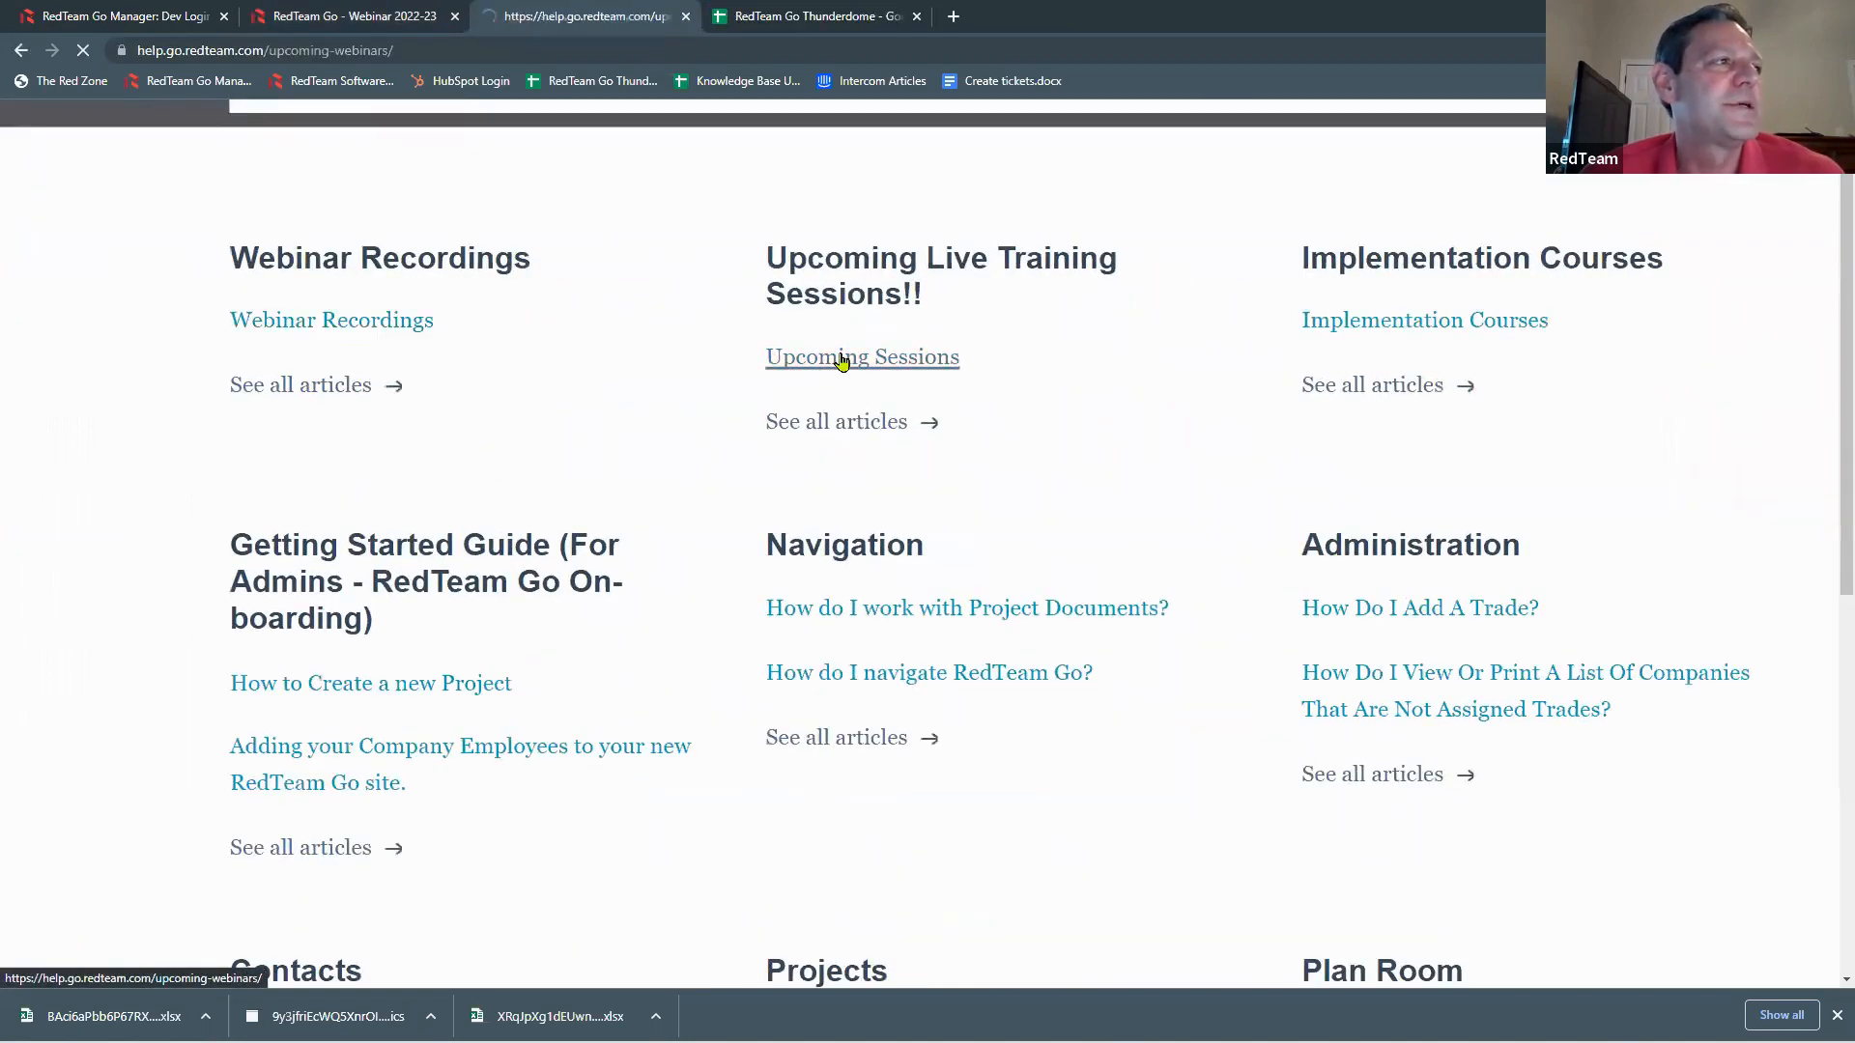
scroll(882, 405, down, 5)
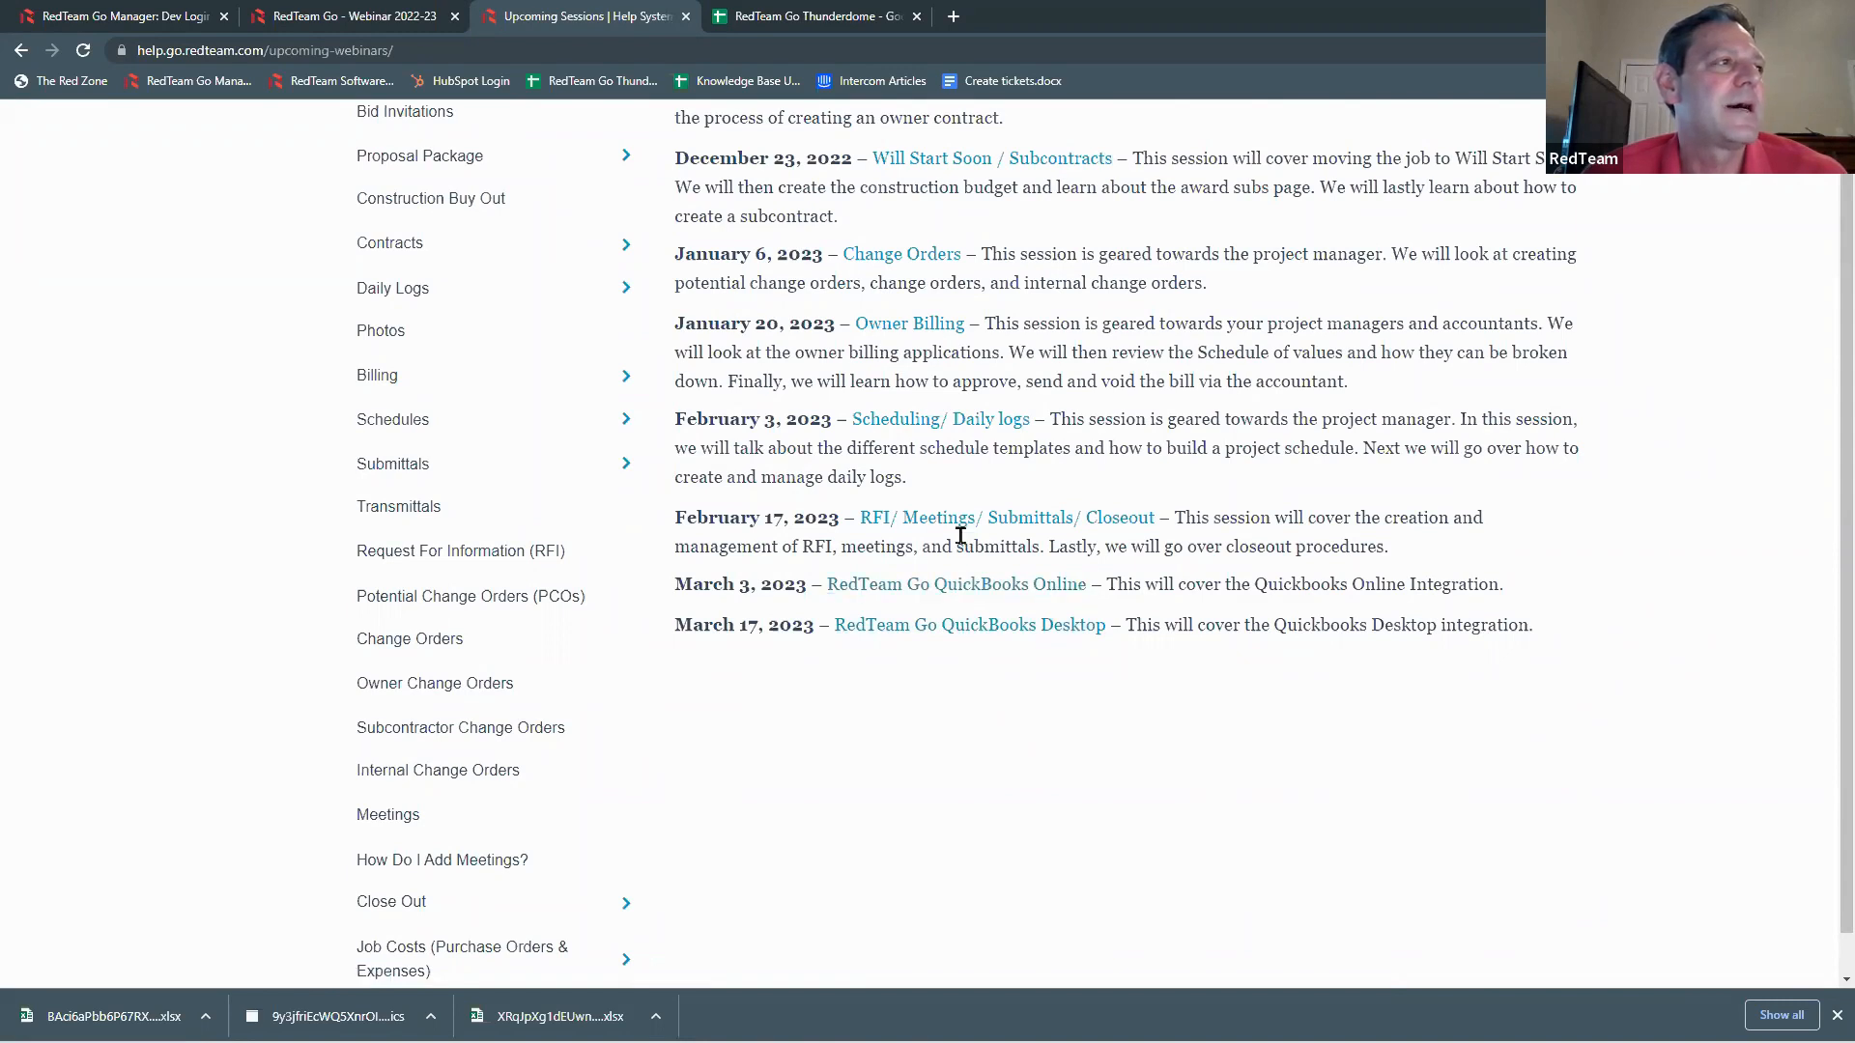
ctrl+scroll(960, 535, down, 5)
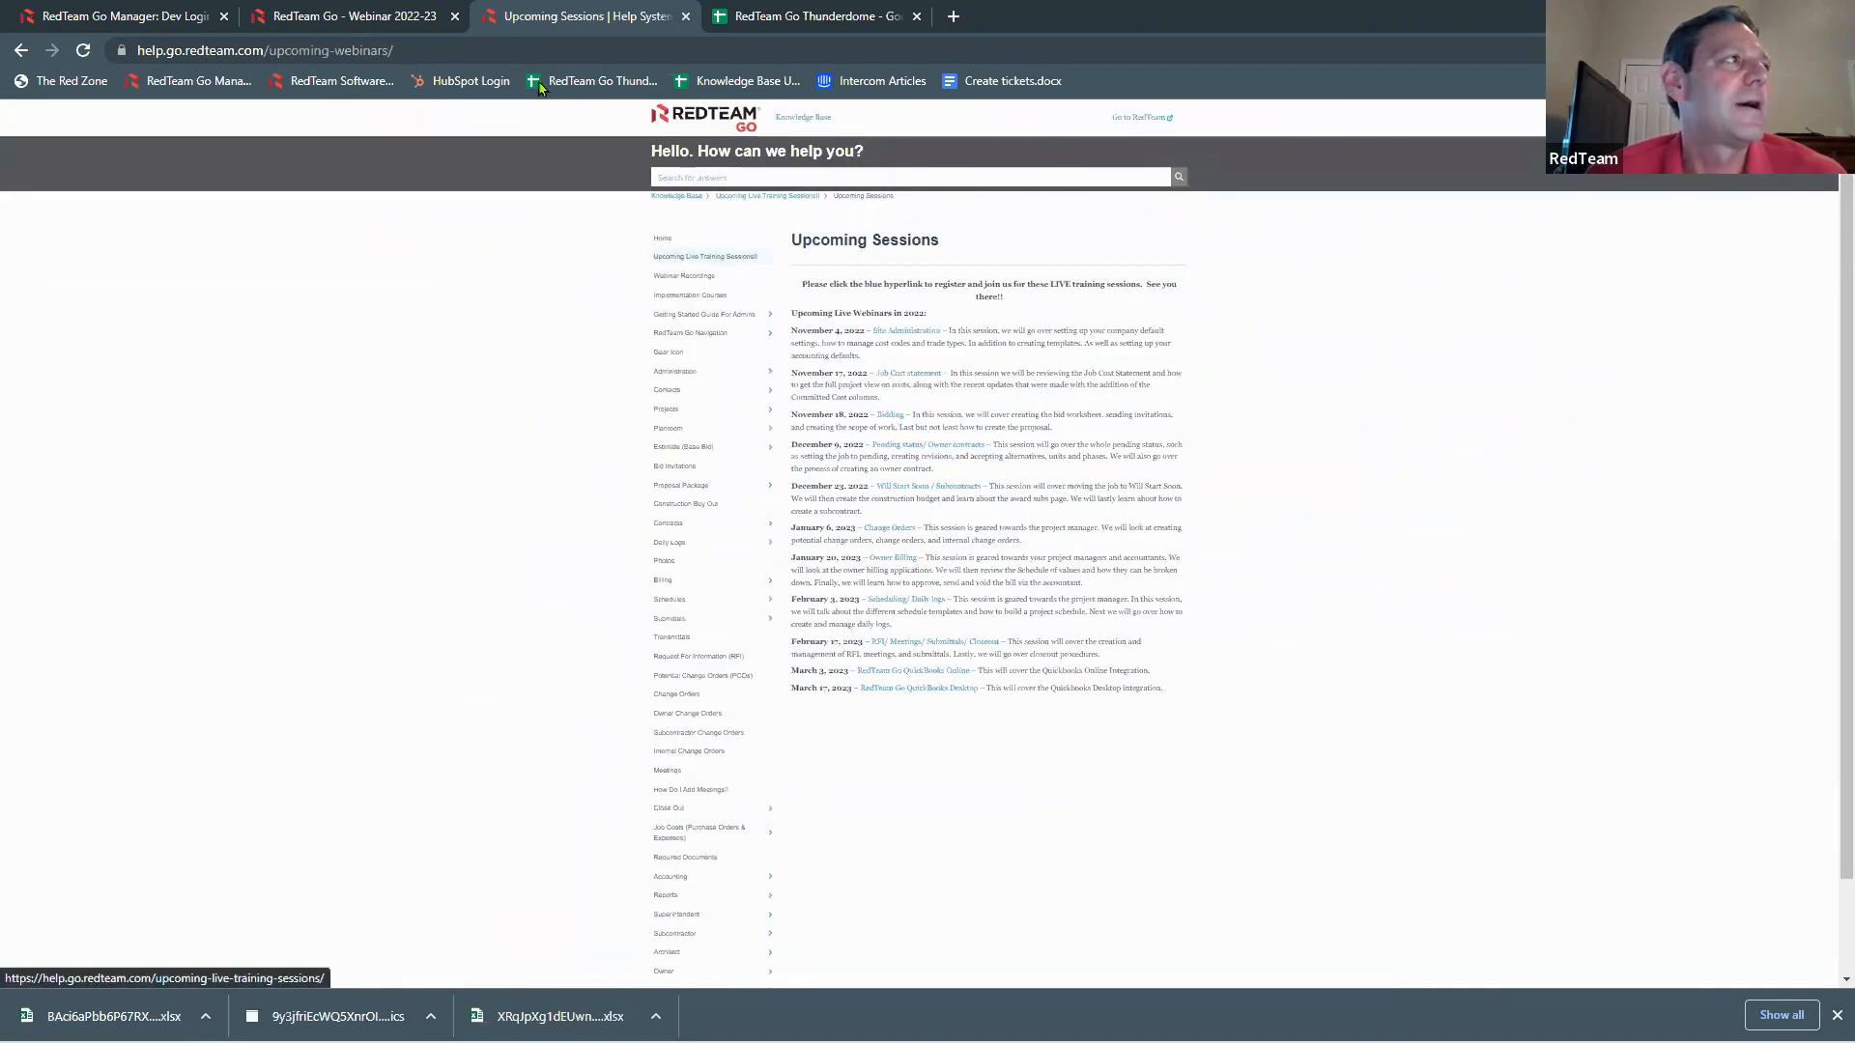
Step: Go back to the help home page, open Implementation Courses, and look through the course videos, including the Close-Out section
click(20, 50)
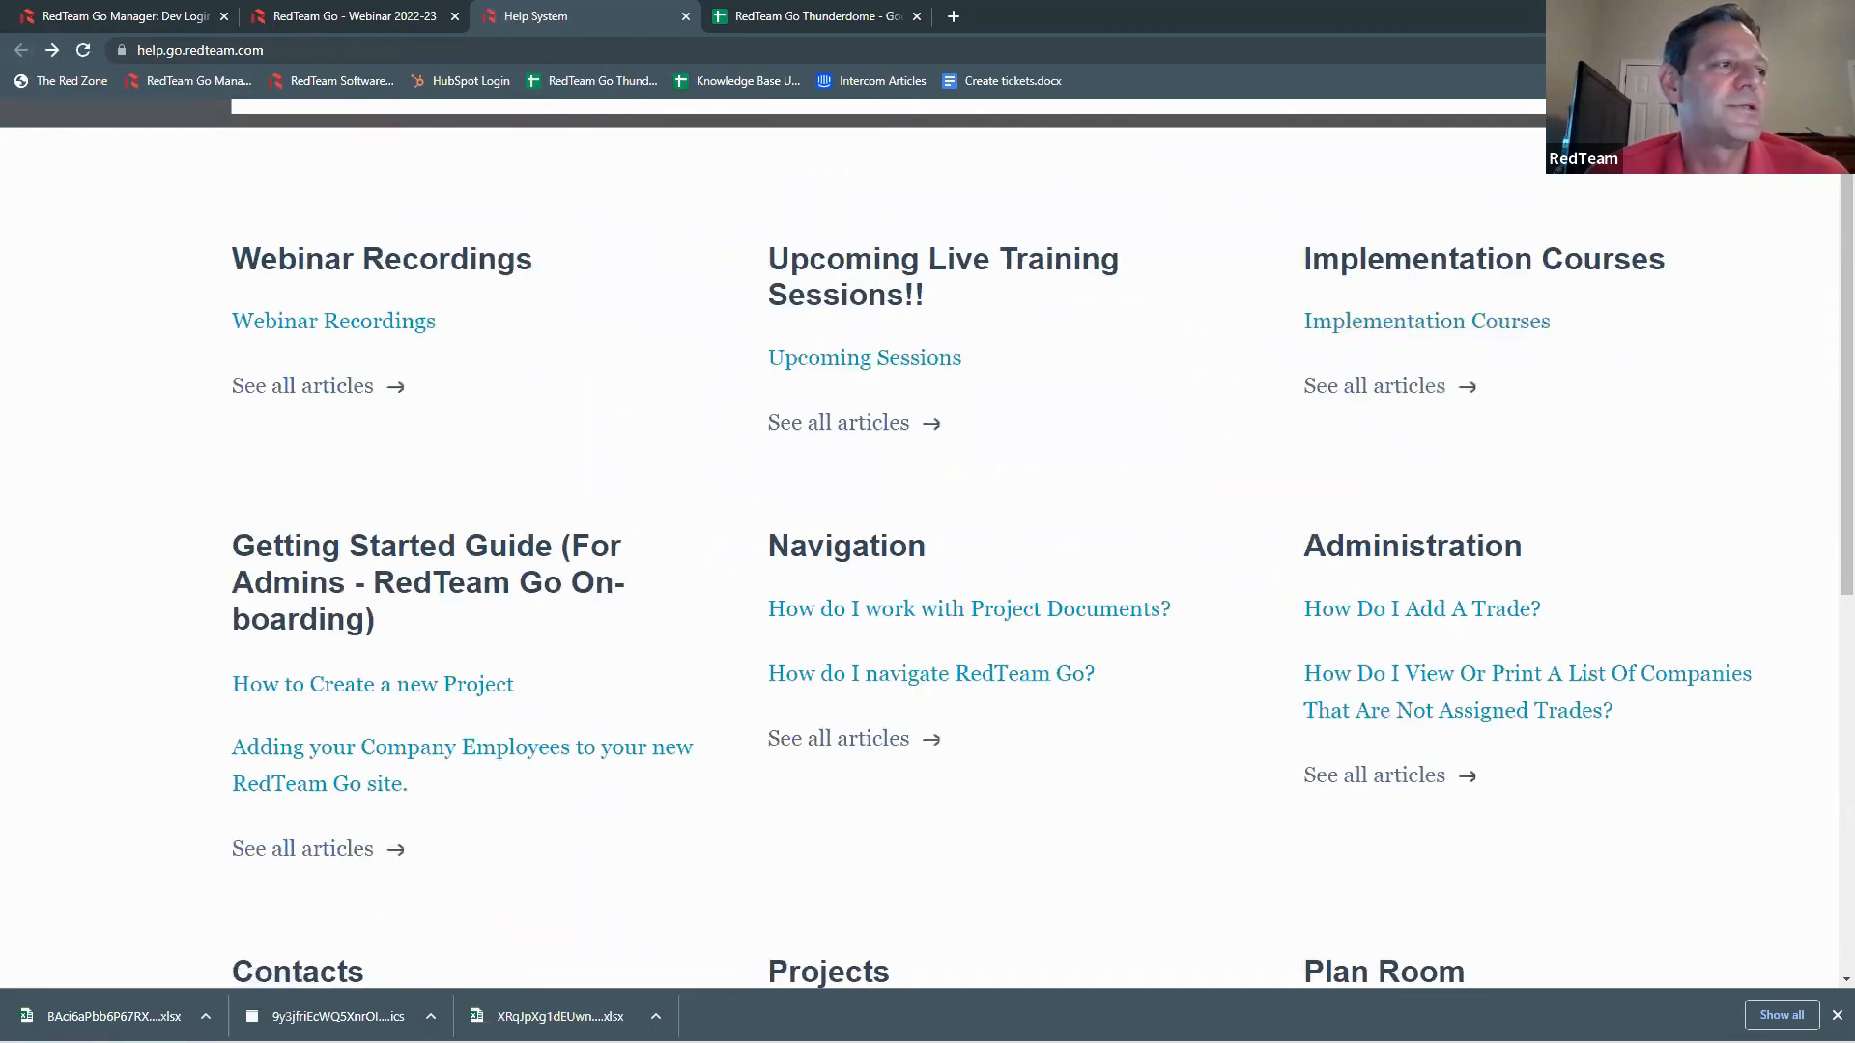
click(1406, 327)
scroll(1100, 488, down, 15)
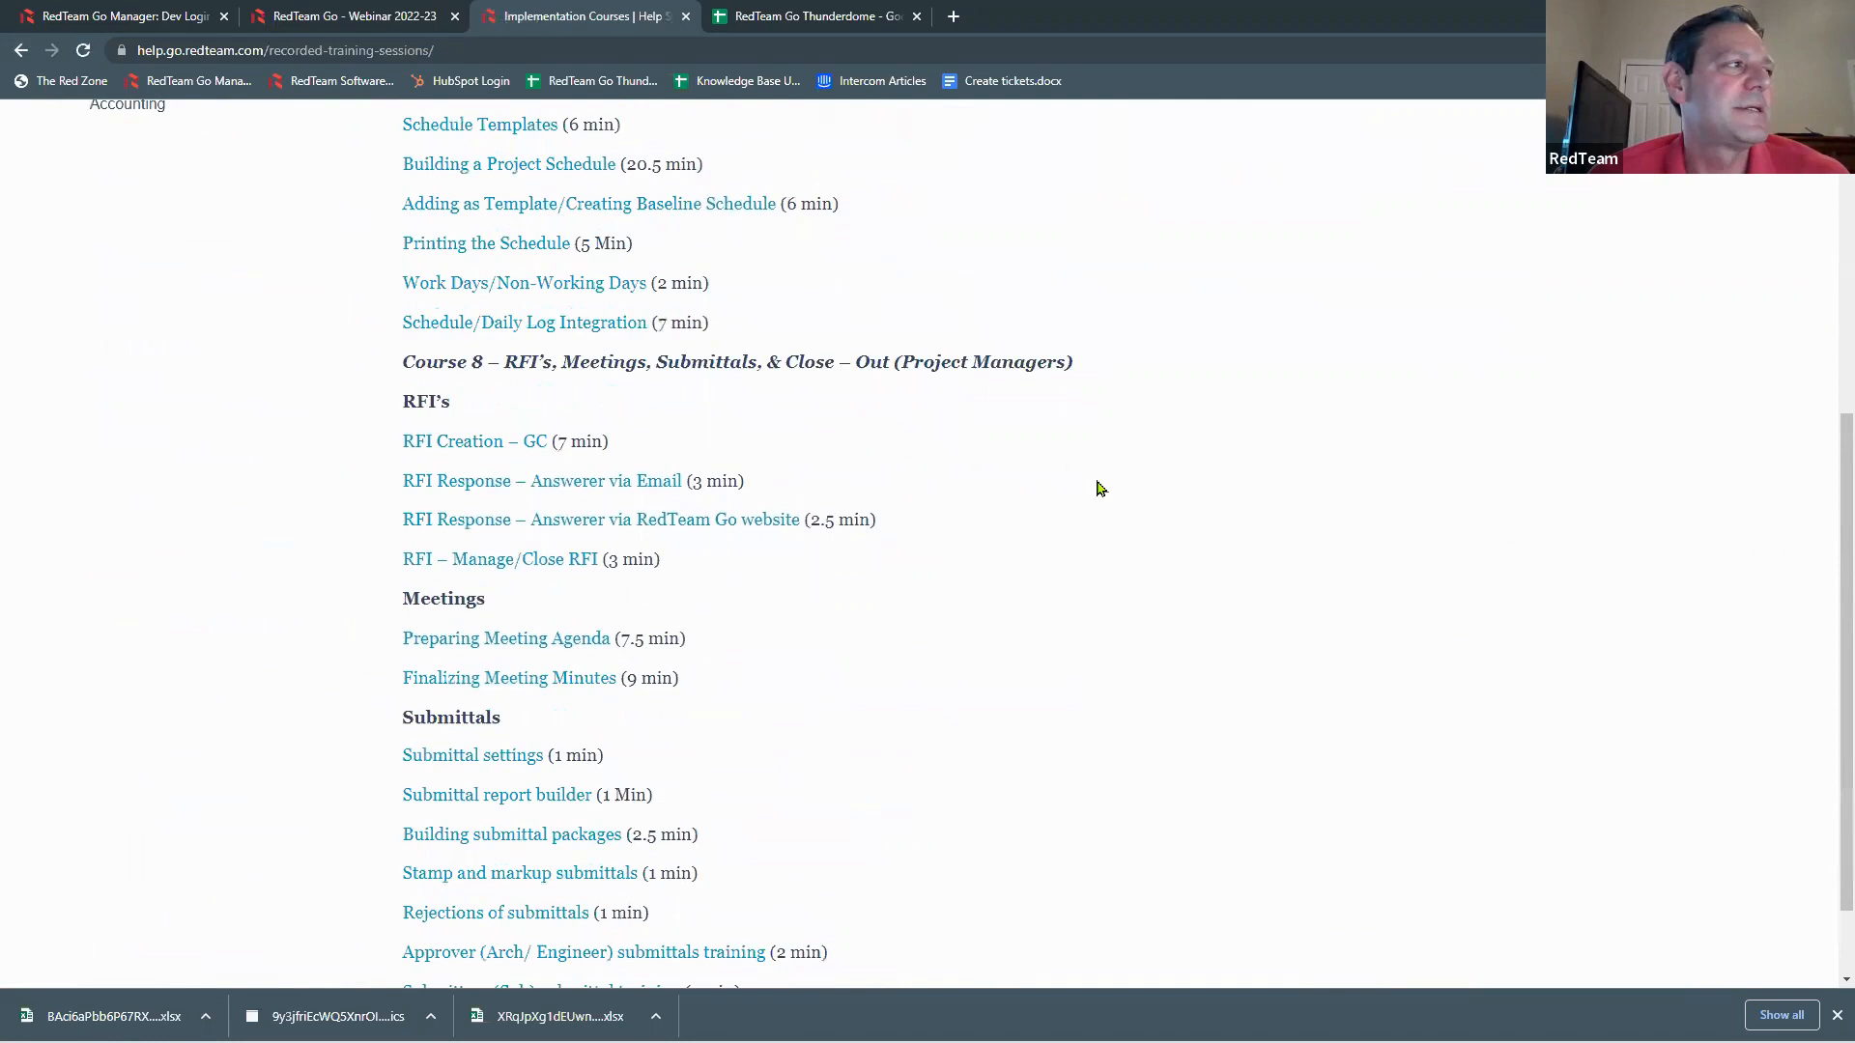
scroll(488, 638, down, 2)
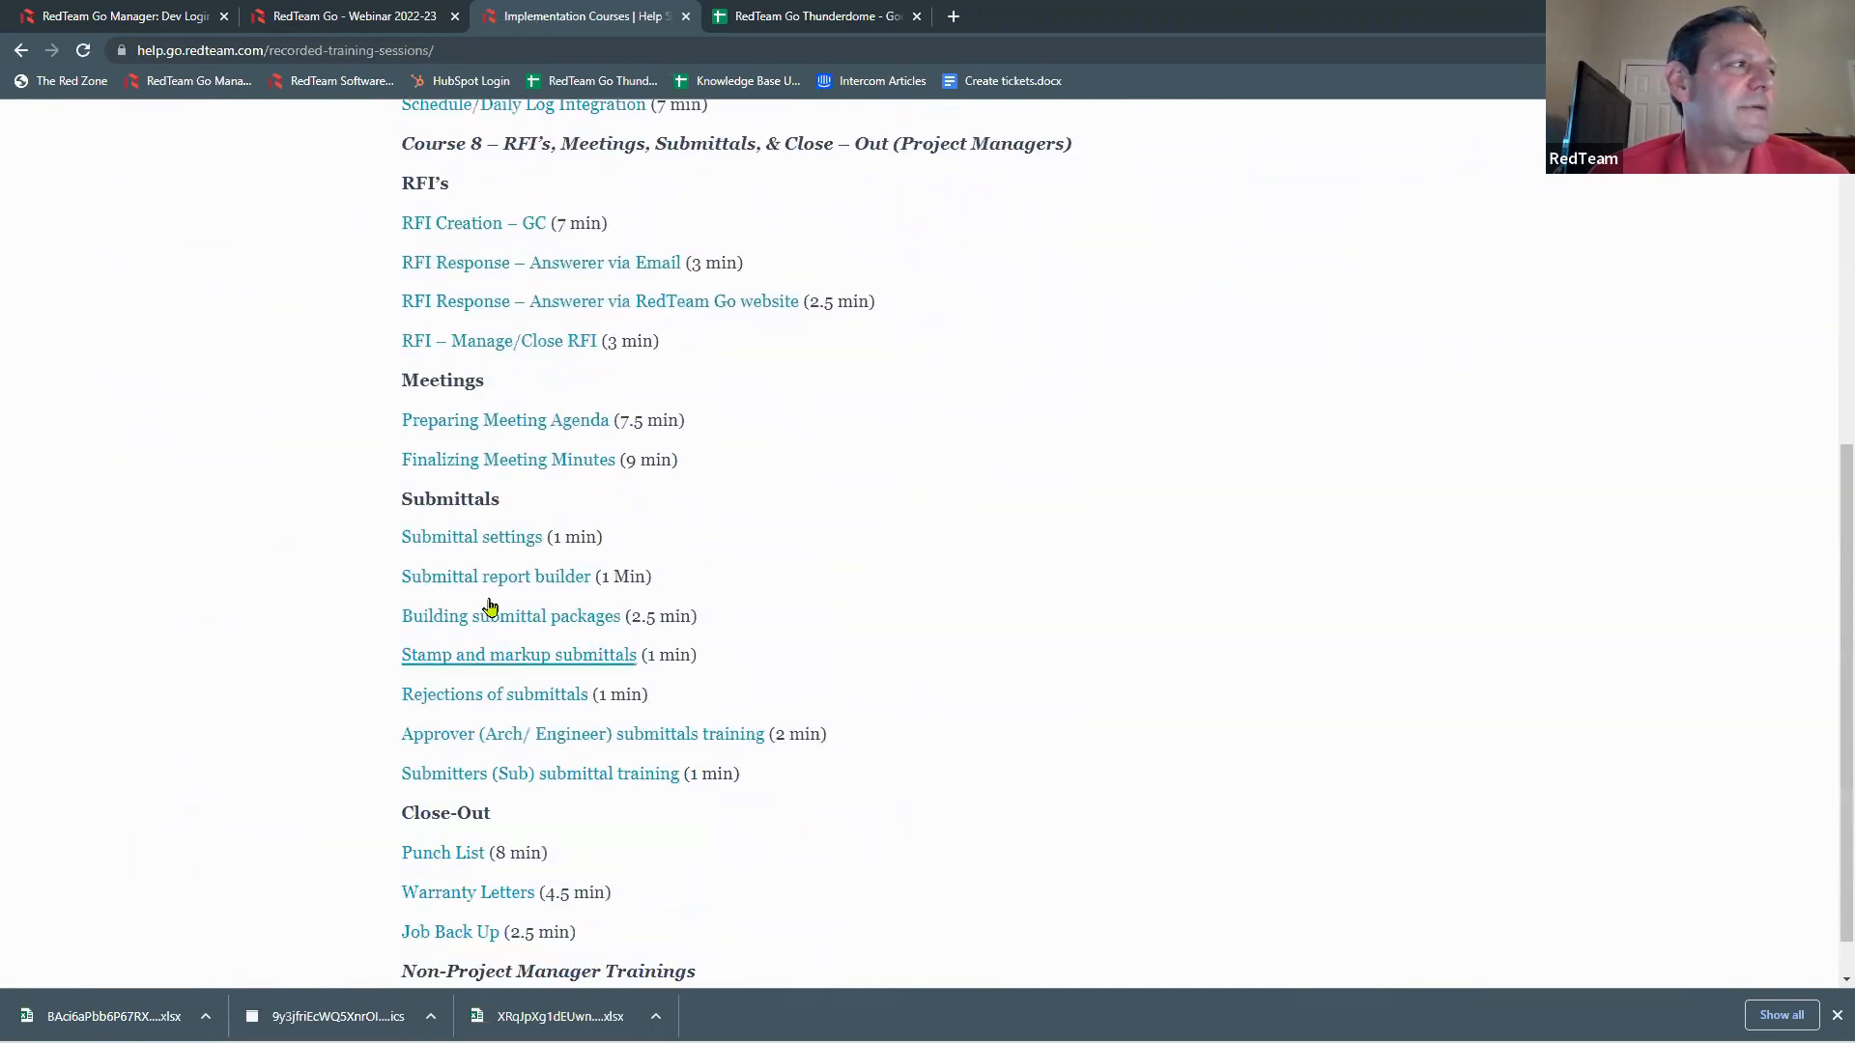
scroll(536, 787, down, 2)
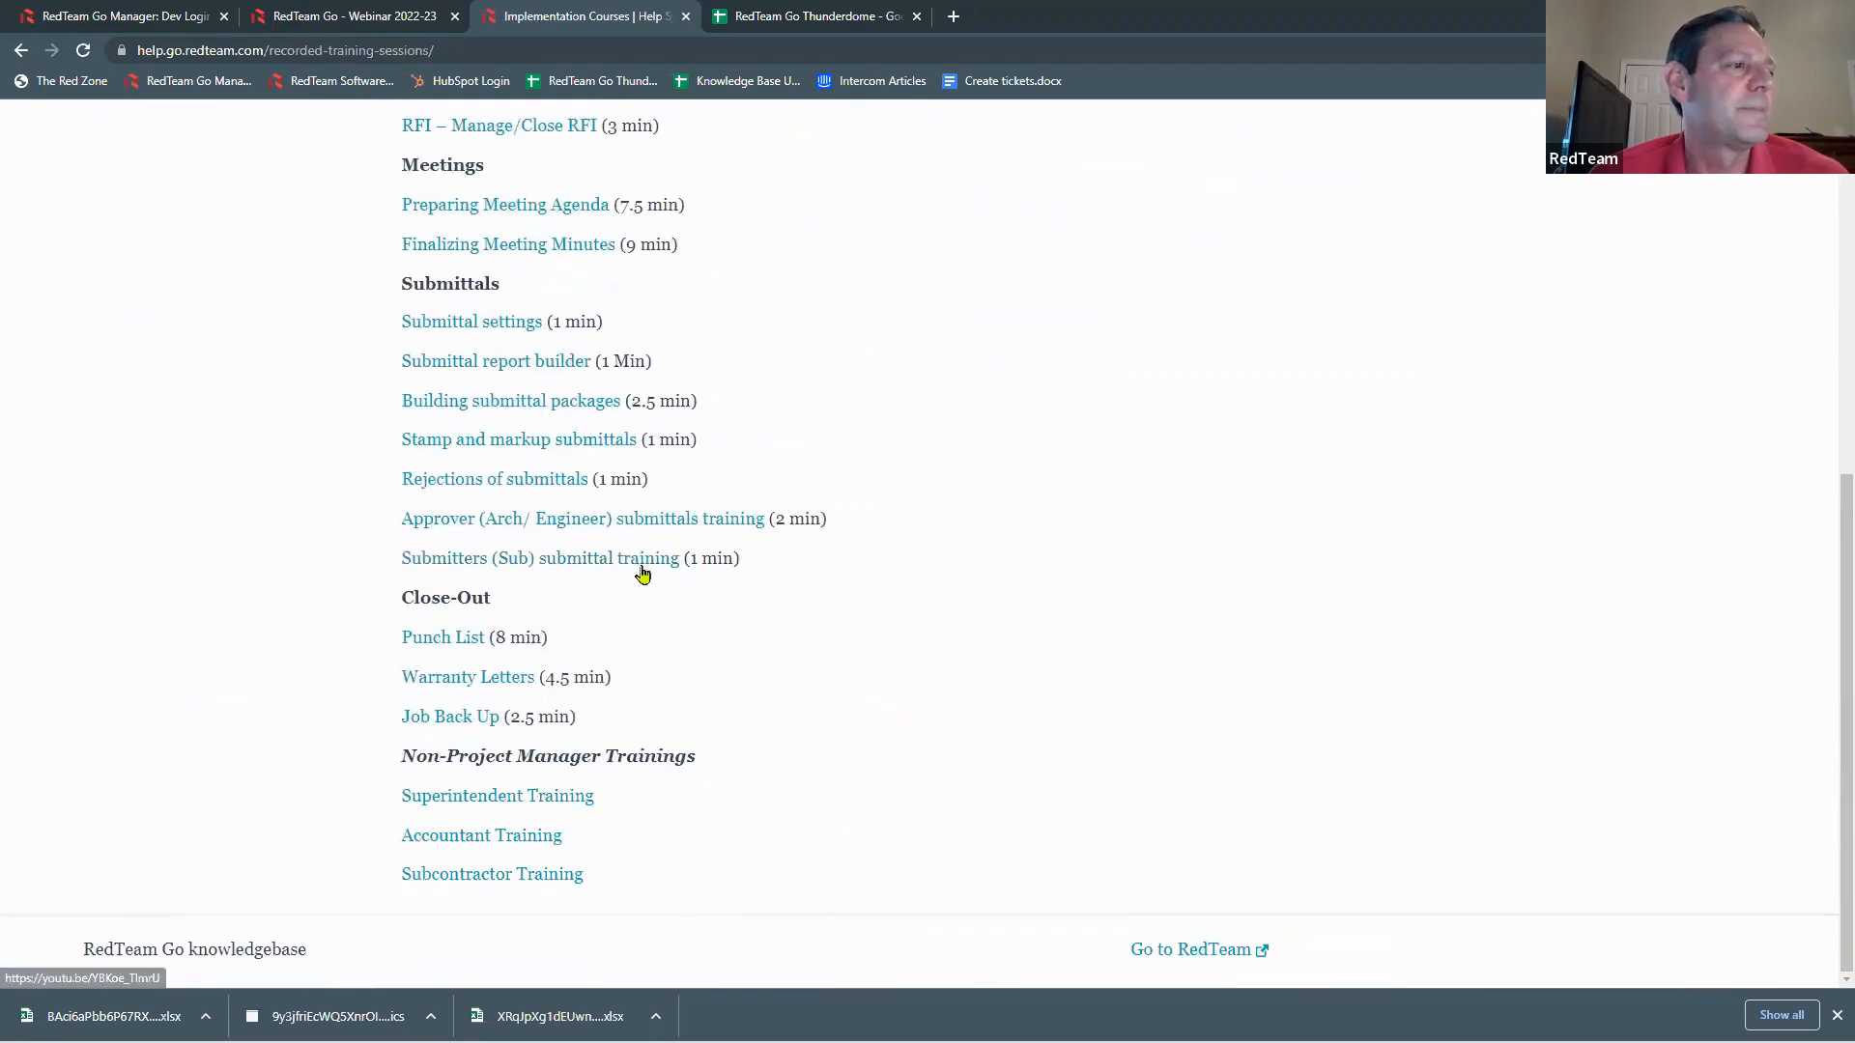
scroll(651, 575, up, 10)
scroll(651, 573, up, 3)
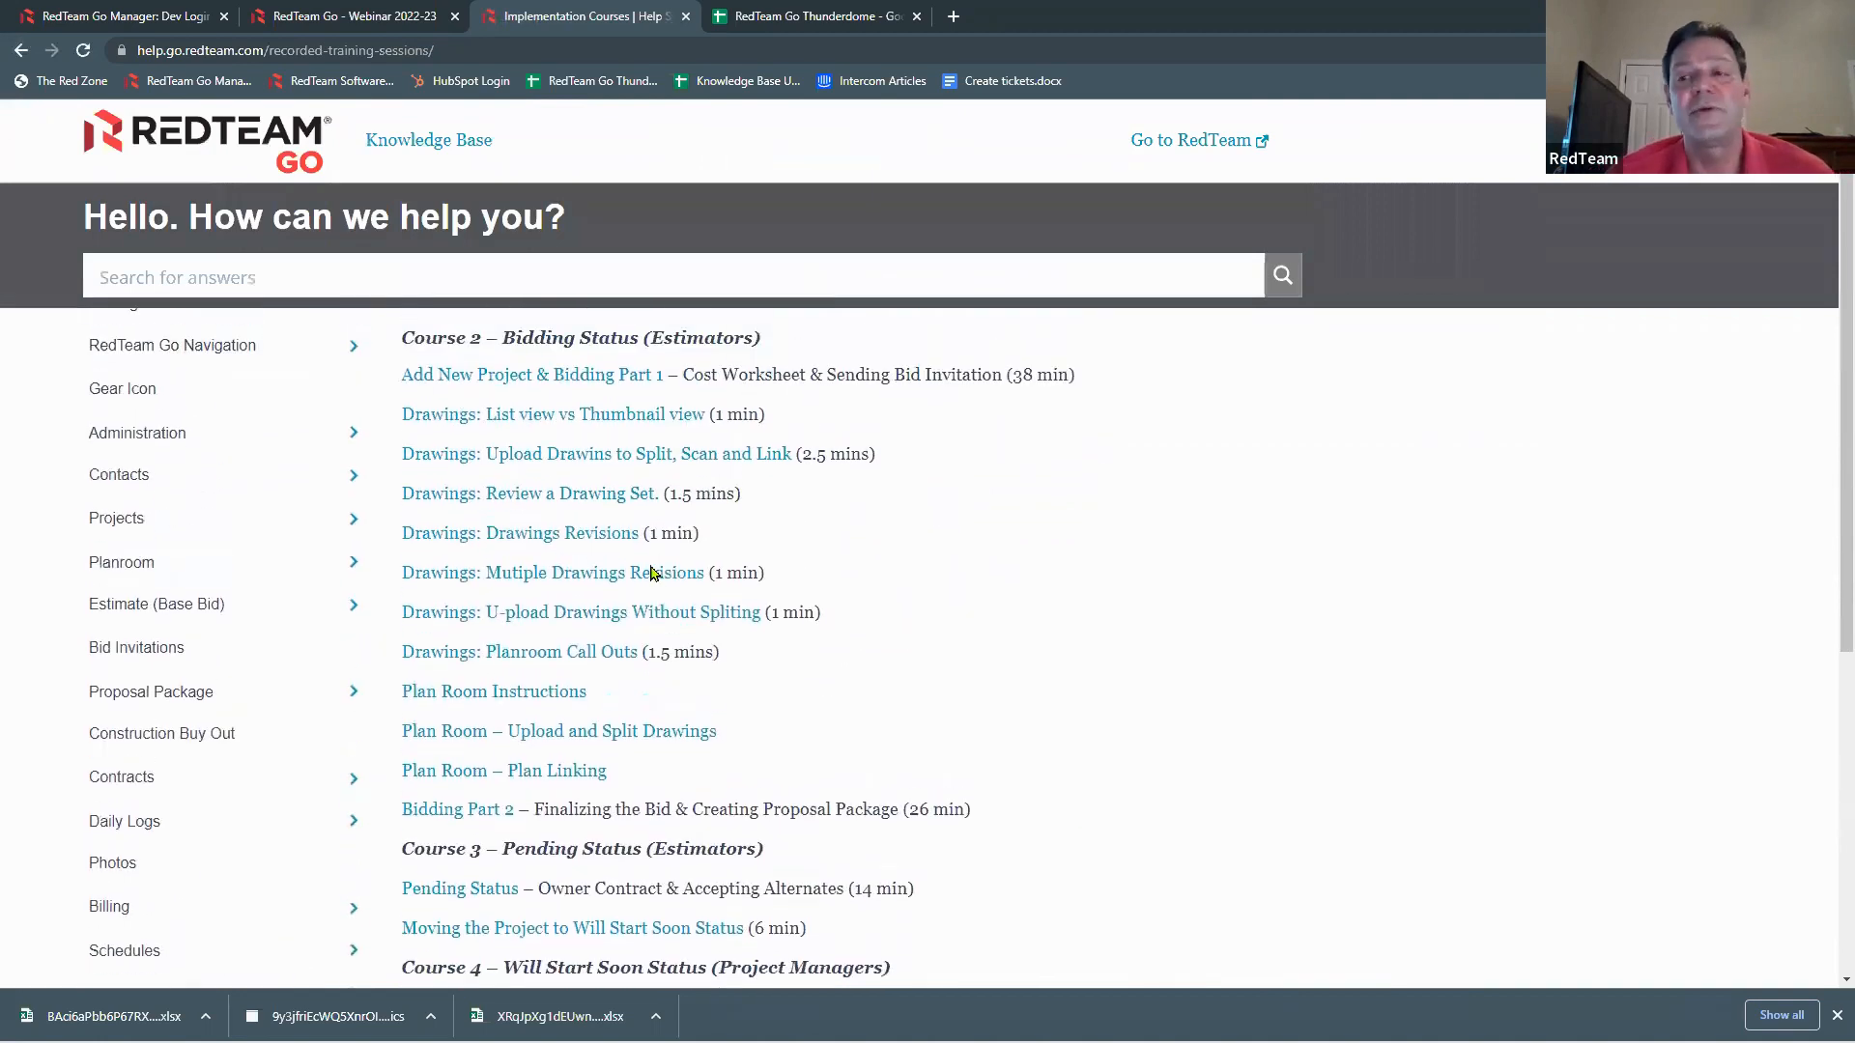